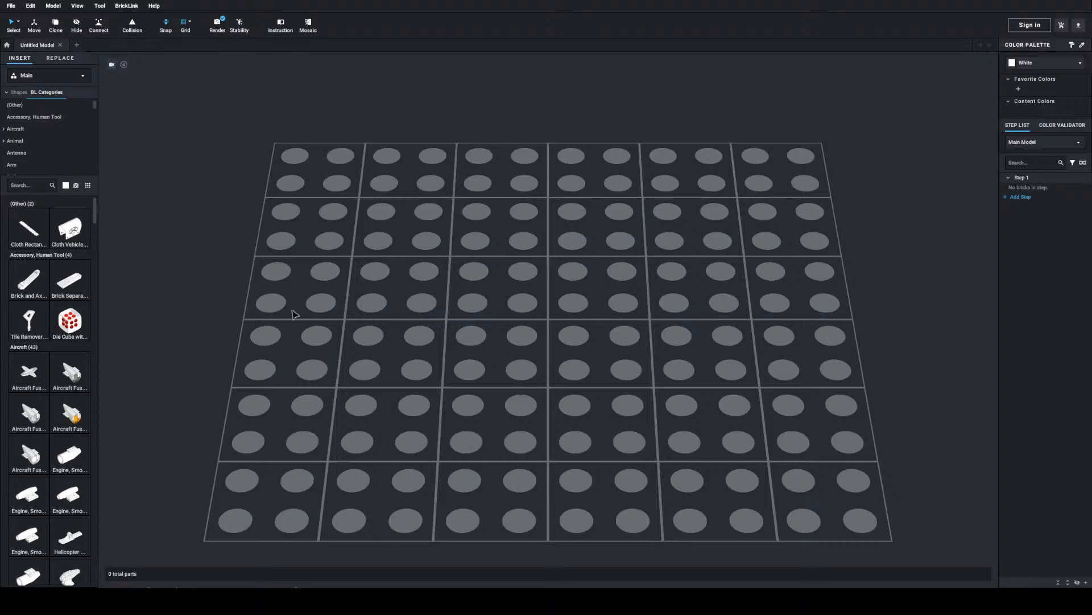
Step: Find "Ball socket" parts and place the short Hero Factory arm/leg with ball joint on axle and ball socket near the grid's back edge
{"action": "left_click", "coordinate": [43, 187]}
{"action": "key", "text": "BackSpace"}
{"action": "type", "text": "Ball socket"}
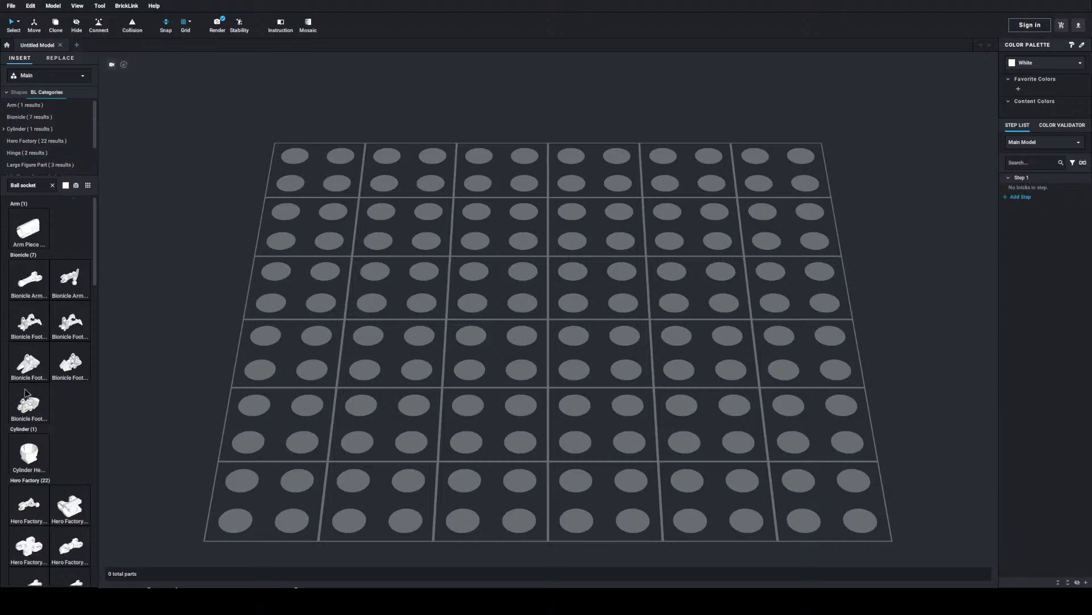
{"action": "scroll", "coordinate": [55, 359], "scroll_direction": "down", "scroll_amount": 5}
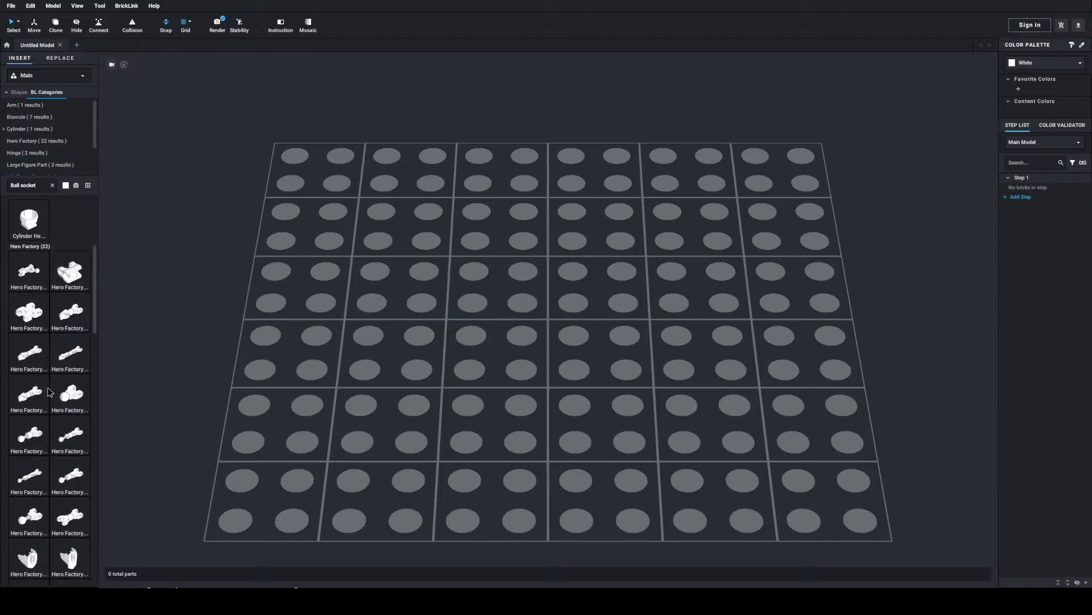
{"action": "scroll", "coordinate": [24, 436], "scroll_direction": "down", "scroll_amount": 1}
{"action": "left_click", "coordinate": [30, 455]}
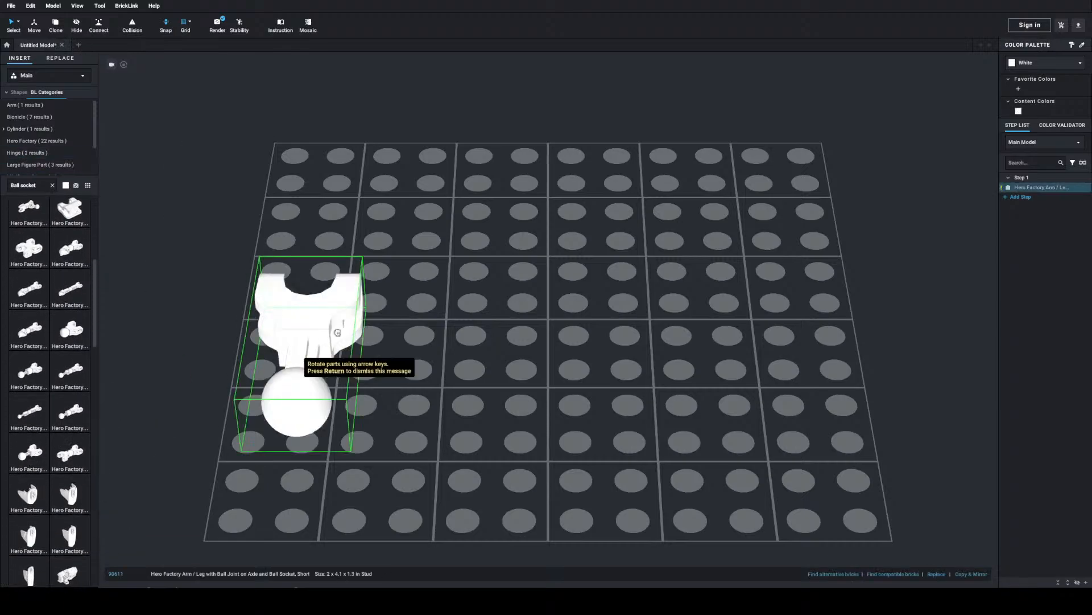
{"action": "left_click", "coordinate": [490, 170]}
{"action": "left_click", "coordinate": [461, 224]}
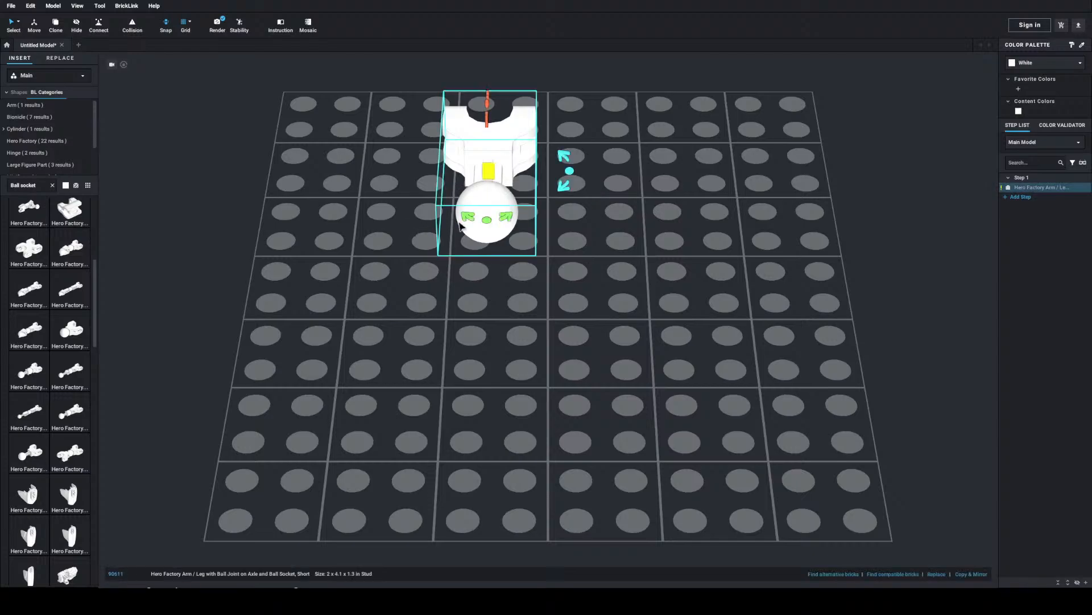
Step: Paste a second copy of the arm piece with its flat-lying socket fitted onto the first piece's ball
{"action": "key", "text": "ctrl+v"}
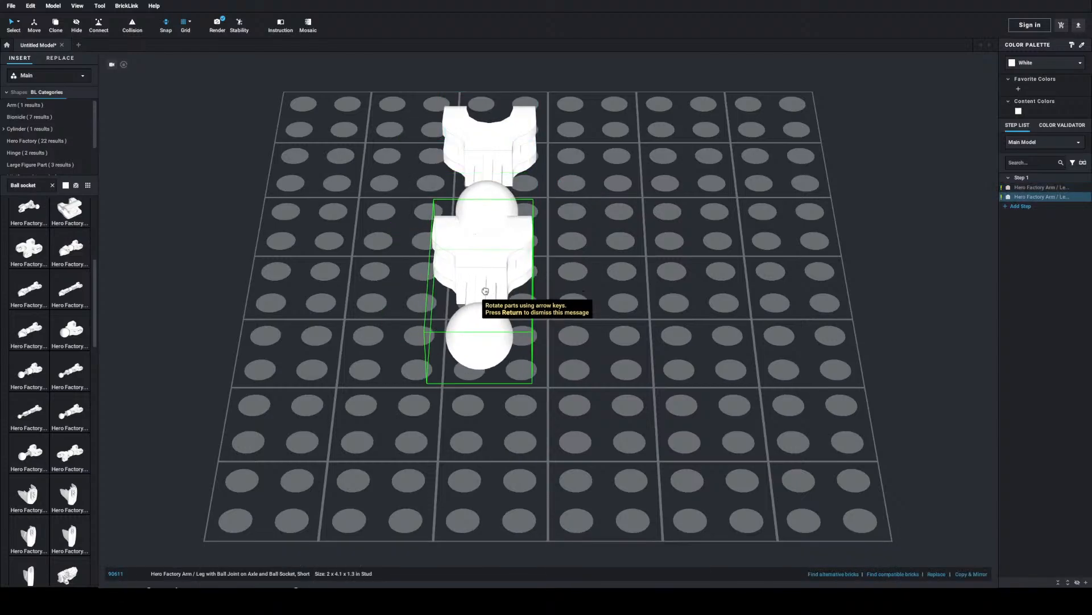
{"action": "left_click", "coordinate": [485, 279]}
{"action": "right_click_drag", "start_coordinate": [681, 275], "coordinate": [623, 295]}
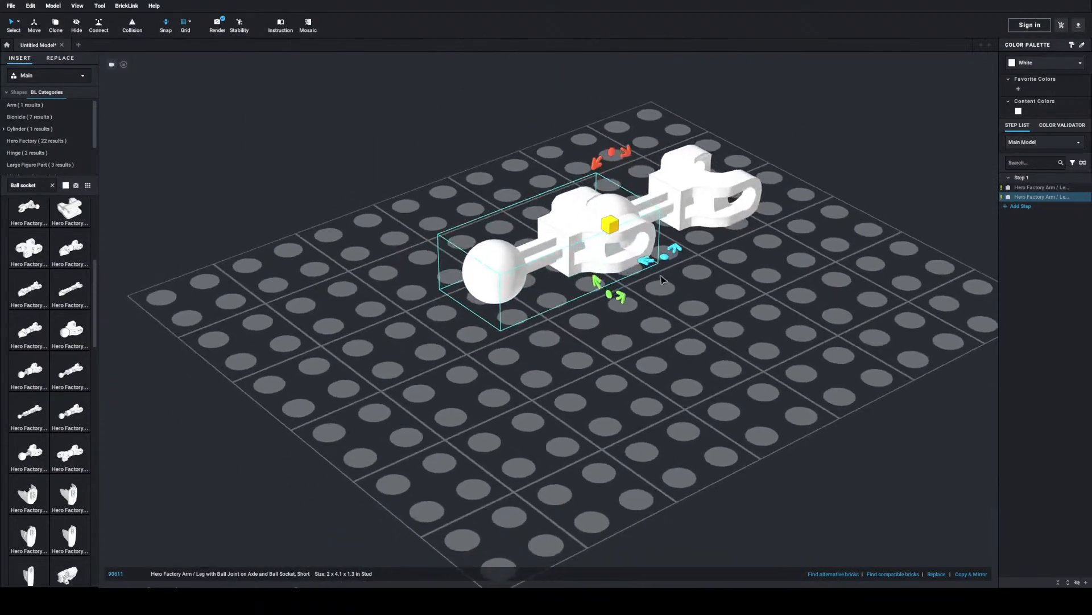
{"action": "left_click_drag", "start_coordinate": [622, 296], "coordinate": [617, 224]}
{"action": "right_click_drag", "start_coordinate": [722, 292], "coordinate": [743, 310]}
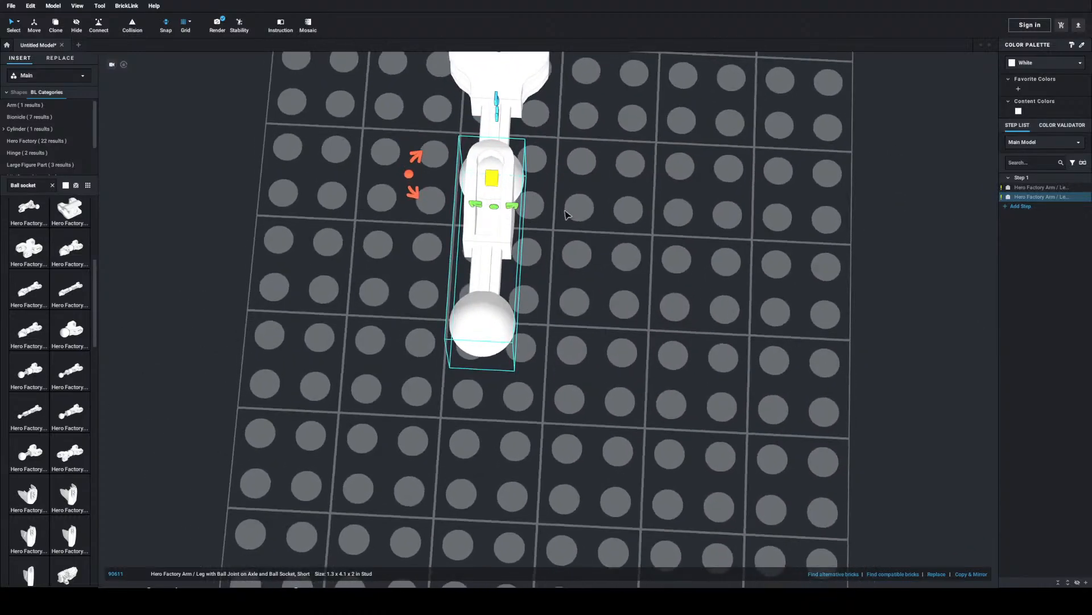
{"action": "key", "text": "Right"}
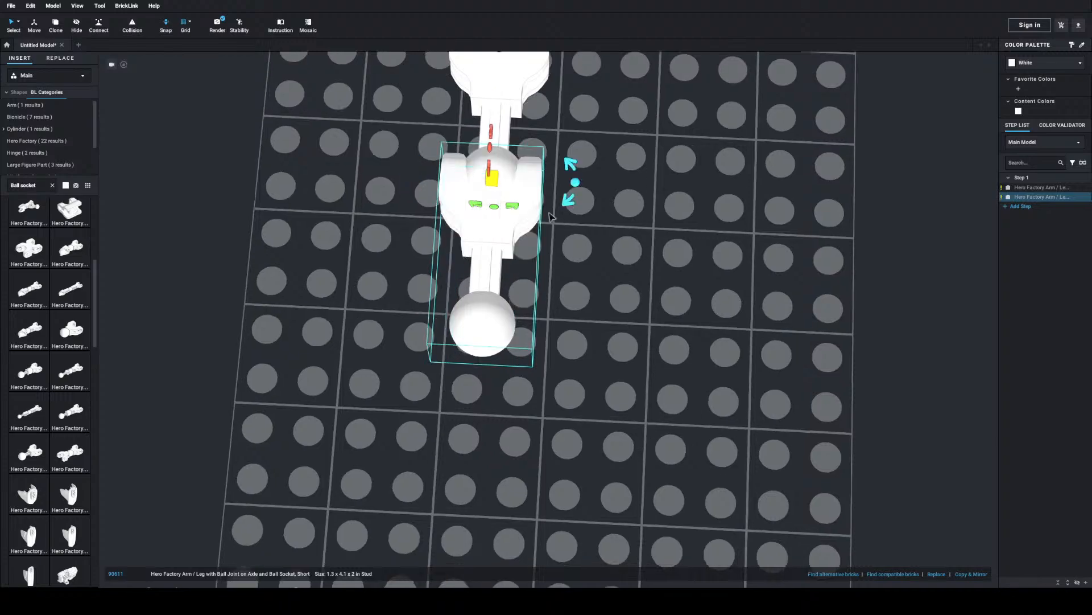
Step: Rotate the first arm piece a quarter turn about its long axis so its socket fork stands upright
{"action": "left_click", "coordinate": [675, 278]}
{"action": "middle_click_drag", "start_coordinate": [677, 267], "coordinate": [678, 309]}
{"action": "left_click", "coordinate": [504, 332]}
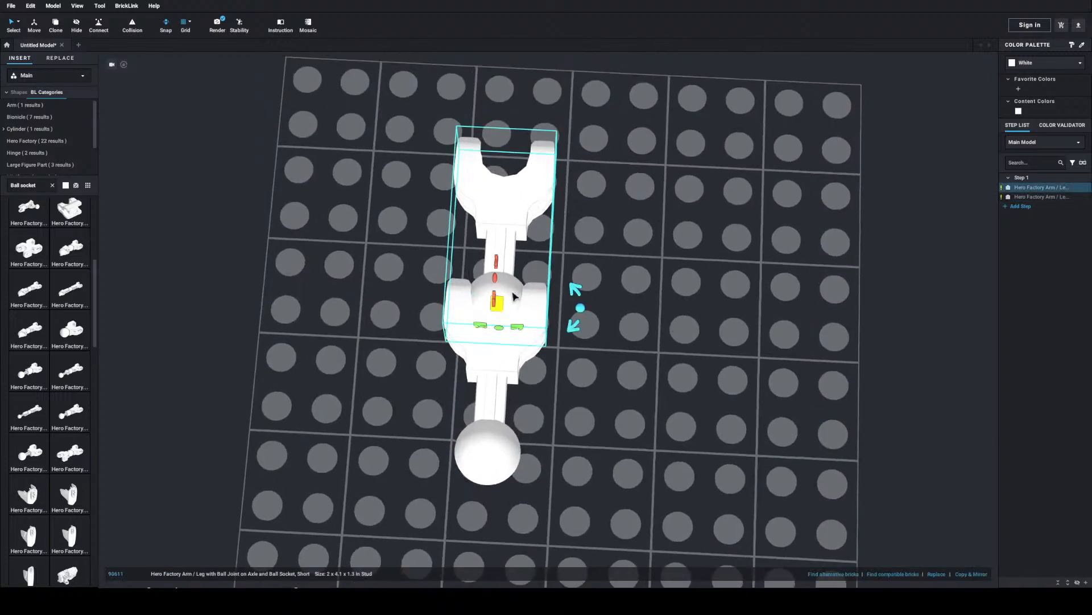
{"action": "mouse_move", "coordinate": [500, 305]}
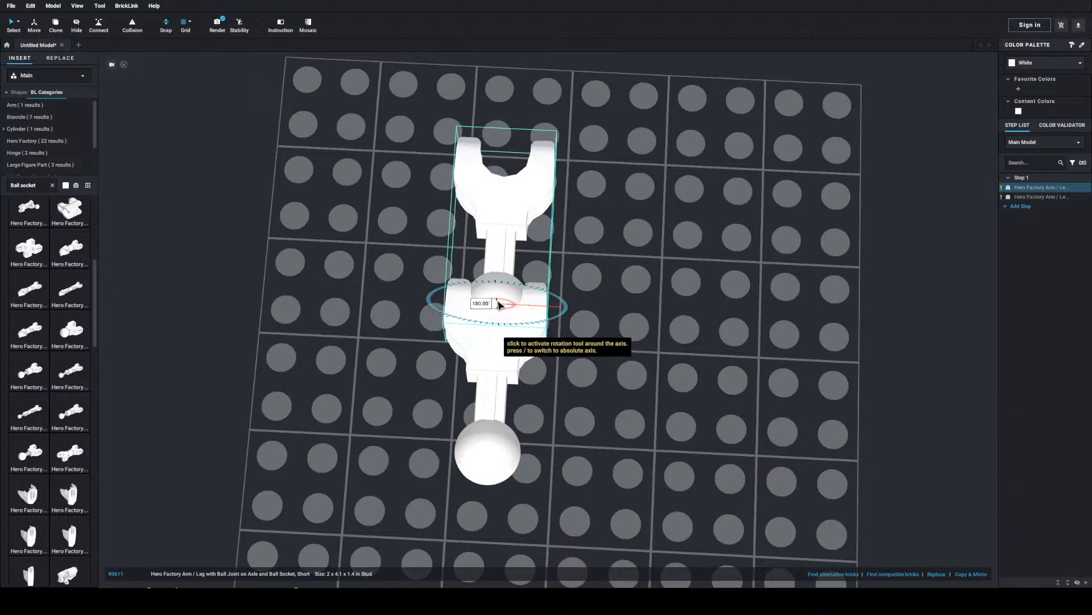
{"action": "right_click_drag", "start_coordinate": [501, 336], "coordinate": [506, 303]}
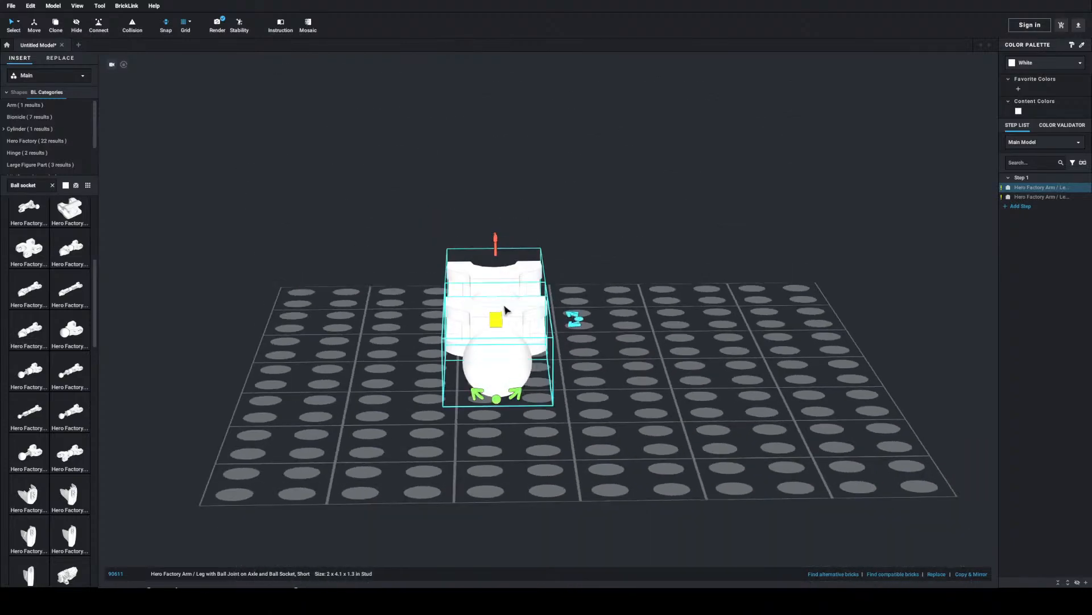
{"action": "left_click", "coordinate": [508, 397]}
{"action": "left_click", "coordinate": [510, 398]}
{"action": "left_click_drag", "start_coordinate": [501, 387], "coordinate": [508, 320]}
{"action": "left_click", "coordinate": [598, 273]}
{"action": "right_click_drag", "start_coordinate": [597, 273], "coordinate": [569, 307]}
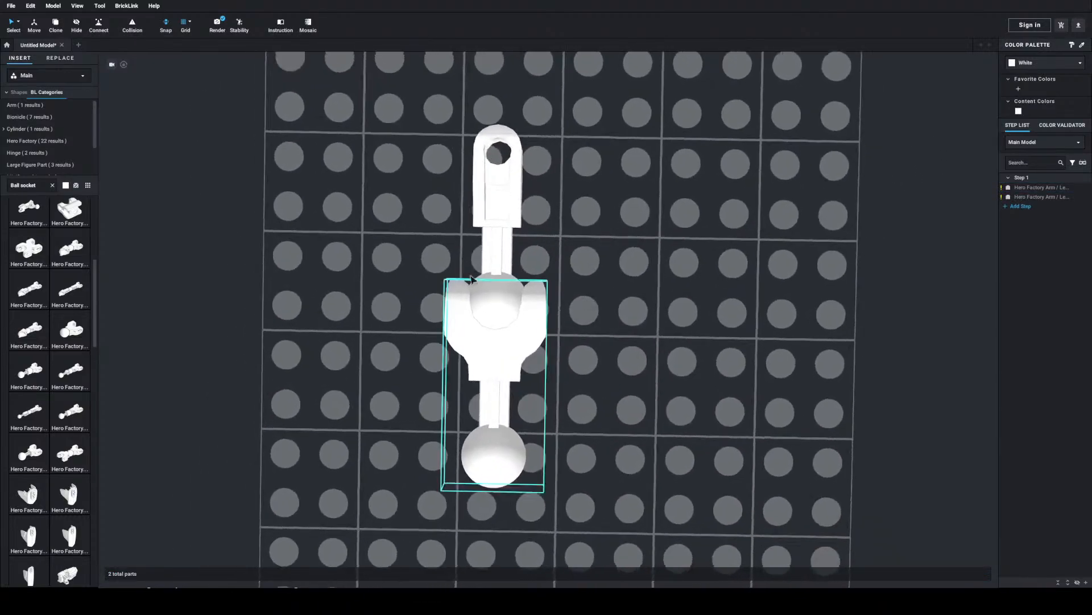
Step: Find "tire" parts, place a Tire 14mm D. x 9mm Smooth Small Wide Slick beside the arm and turn it in line with the axle
{"action": "triple_click", "coordinate": [28, 184]}
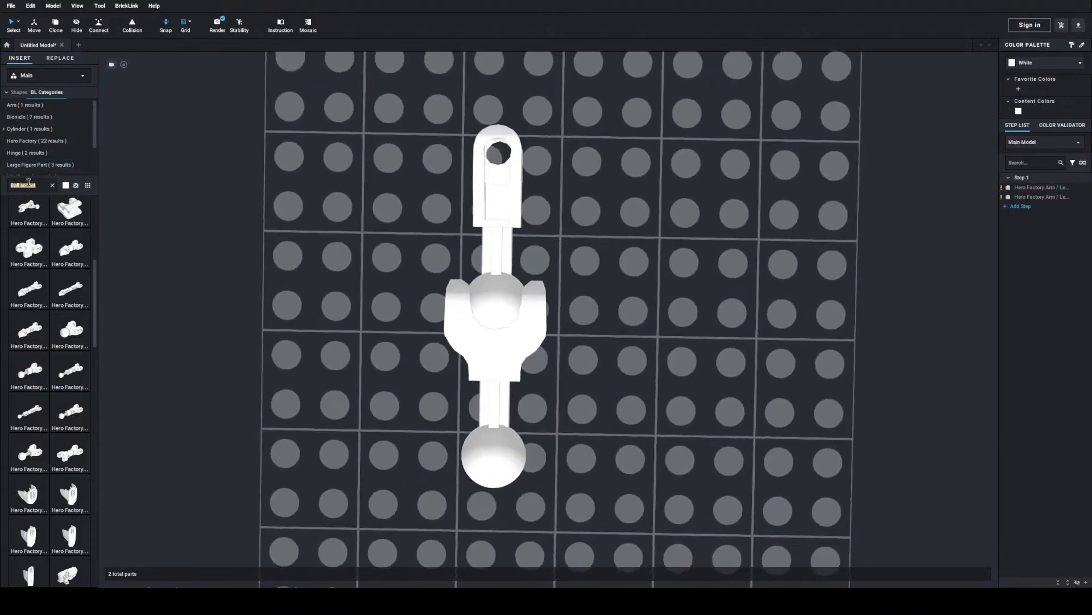
{"action": "type", "text": "tires"}
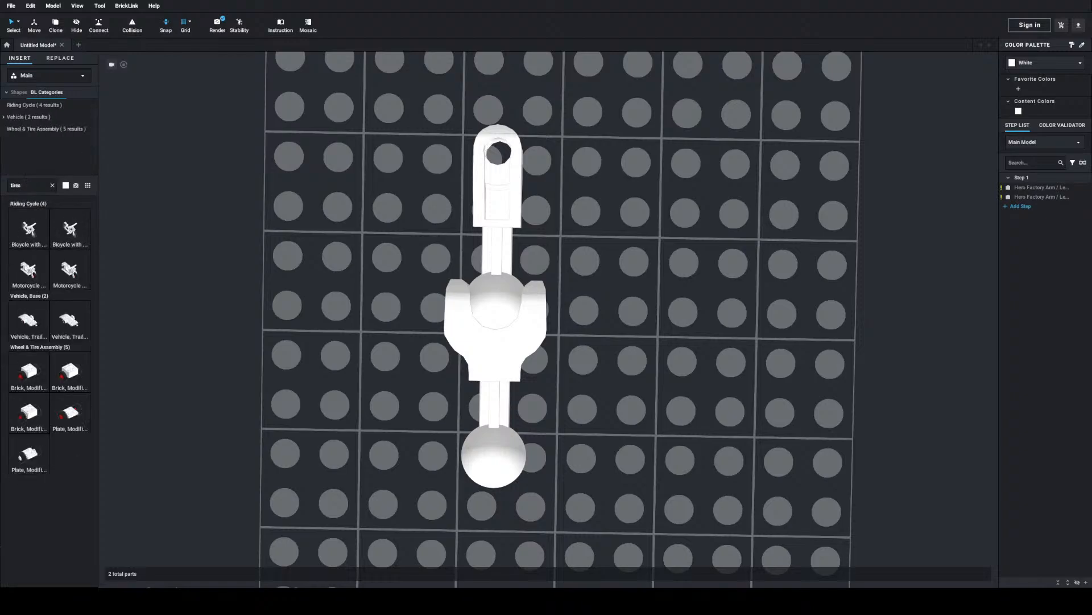
{"action": "key", "text": "BackSpace"}
{"action": "scroll", "coordinate": [42, 329], "scroll_direction": "down", "scroll_amount": 5}
{"action": "scroll", "coordinate": [42, 326], "scroll_direction": "down", "scroll_amount": 5}
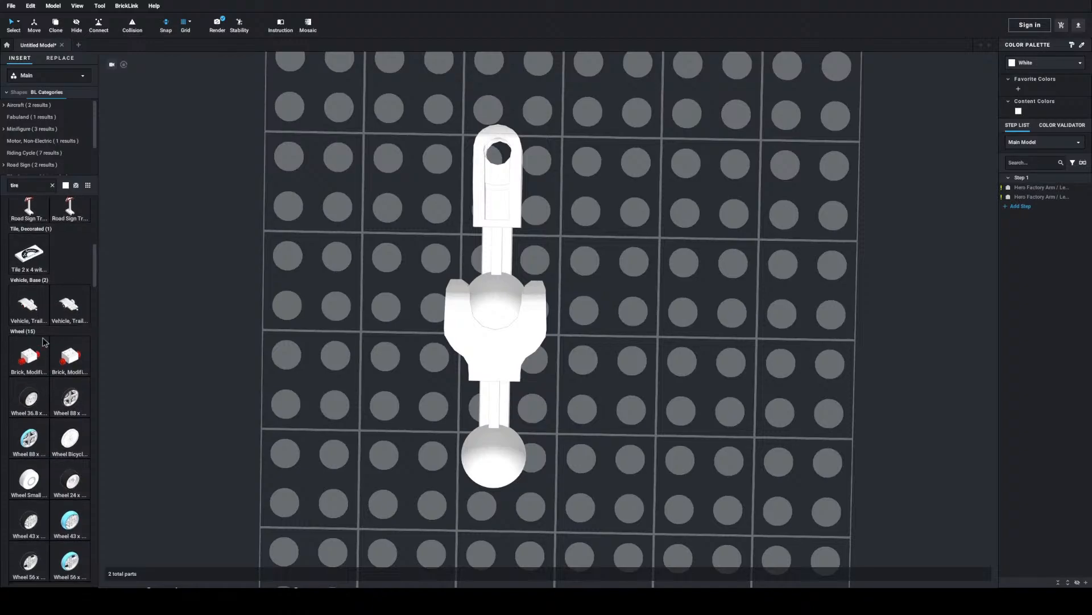
{"action": "scroll", "coordinate": [35, 382], "scroll_direction": "down", "scroll_amount": 7}
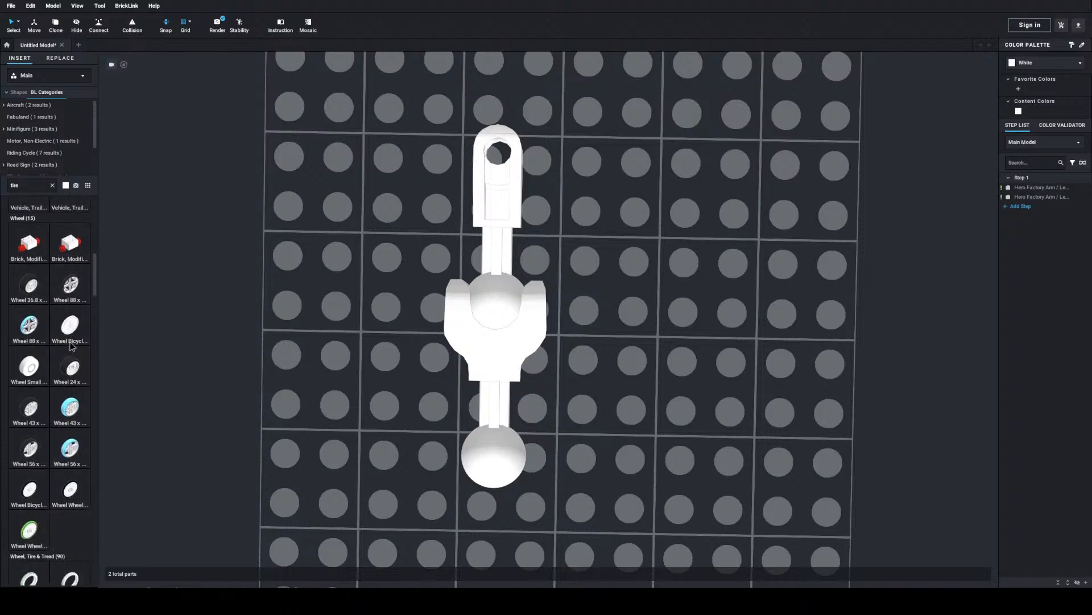
{"action": "scroll", "coordinate": [35, 381], "scroll_direction": "down", "scroll_amount": 1}
{"action": "left_click", "coordinate": [29, 427]}
{"action": "left_click", "coordinate": [398, 215]}
{"action": "key", "text": "Escape"}
{"action": "left_click", "coordinate": [397, 216]}
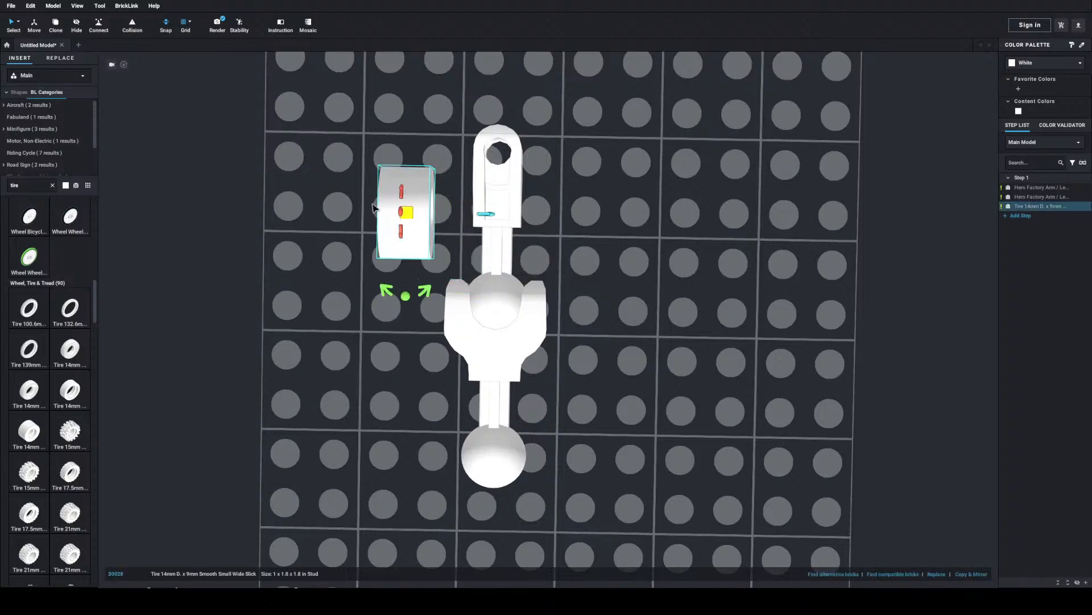
{"action": "key", "text": "Right"}
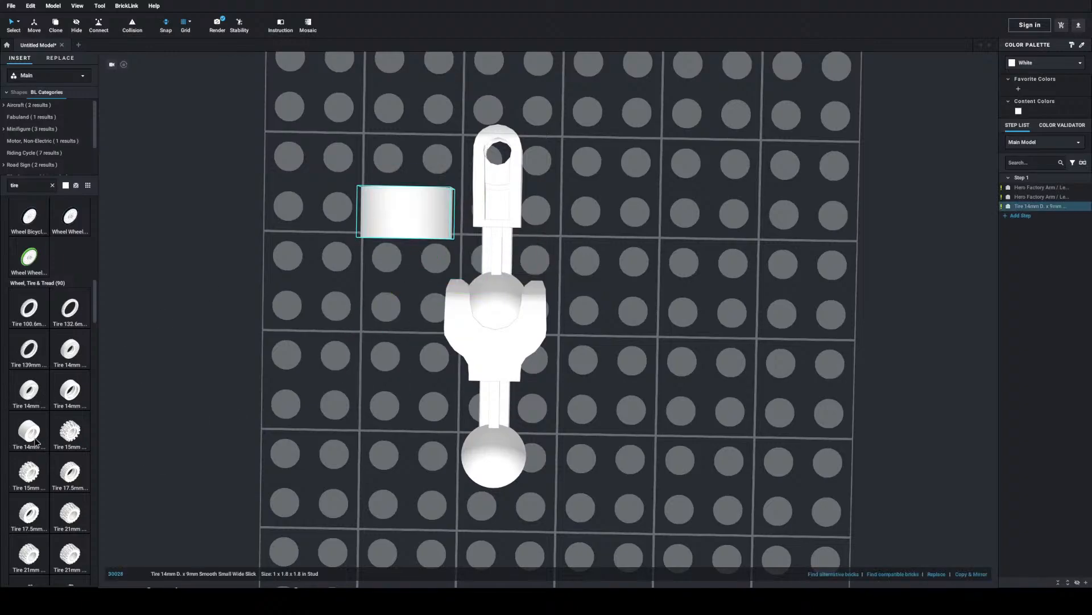
{"action": "right_click_drag", "start_coordinate": [251, 429], "coordinate": [363, 318]}
{"action": "left_click_drag", "start_coordinate": [414, 211], "coordinate": [505, 276]}
{"action": "key", "text": "ctrl+z"}
Step: Nudge the tire sideways and along the arm until it encircles the first arm piece's axle between fork and ball
{"action": "right_click_drag", "start_coordinate": [505, 275], "coordinate": [560, 235]}
{"action": "left_click", "coordinate": [434, 393]}
{"action": "key", "text": "d"}
{"action": "key", "text": "d"}
{"action": "key", "text": "d"}
{"action": "key", "text": "d"}
{"action": "key", "text": "d"}
{"action": "key", "text": "d"}
{"action": "key", "text": "d"}
{"action": "key", "text": "d"}
{"action": "key", "text": "d"}
{"action": "key", "text": "d"}
{"action": "key", "text": "d"}
{"action": "key", "text": "d"}
{"action": "key", "text": "d"}
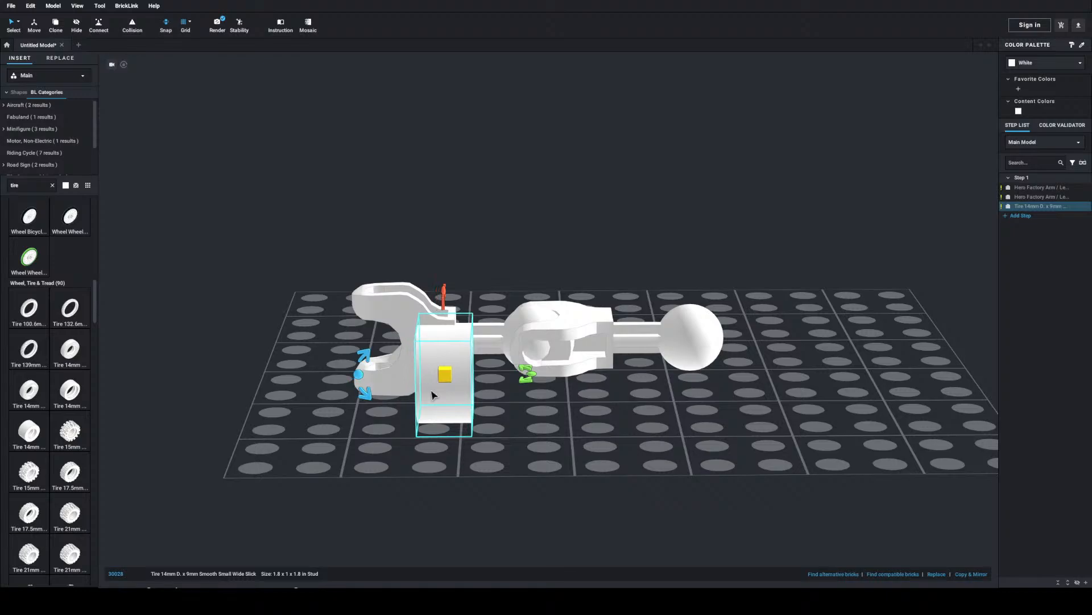
{"action": "key", "text": "d"}
{"action": "key", "text": "w"}
{"action": "key", "text": "w"}
{"action": "key", "text": "w"}
{"action": "key", "text": "w"}
{"action": "key", "text": "w"}
{"action": "key", "text": "w"}
{"action": "key", "text": "w"}
{"action": "mouse_move", "coordinate": [434, 394]}
{"action": "right_mouse_down"}
{"action": "mouse_move", "coordinate": [471, 385]}
{"action": "mouse_move", "coordinate": [397, 393]}
{"action": "mouse_move", "coordinate": [395, 349]}
{"action": "mouse_move", "coordinate": [415, 404]}
{"action": "mouse_move", "coordinate": [434, 412]}
{"action": "right_mouse_up"}
{"action": "key", "text": "s"}
{"action": "key", "text": "s"}
Step: Delete the second arm piece attached to the first piece's ball
{"action": "left_click", "coordinate": [439, 303]}
{"action": "left_click", "coordinate": [602, 376]}
{"action": "key", "text": "Delete"}
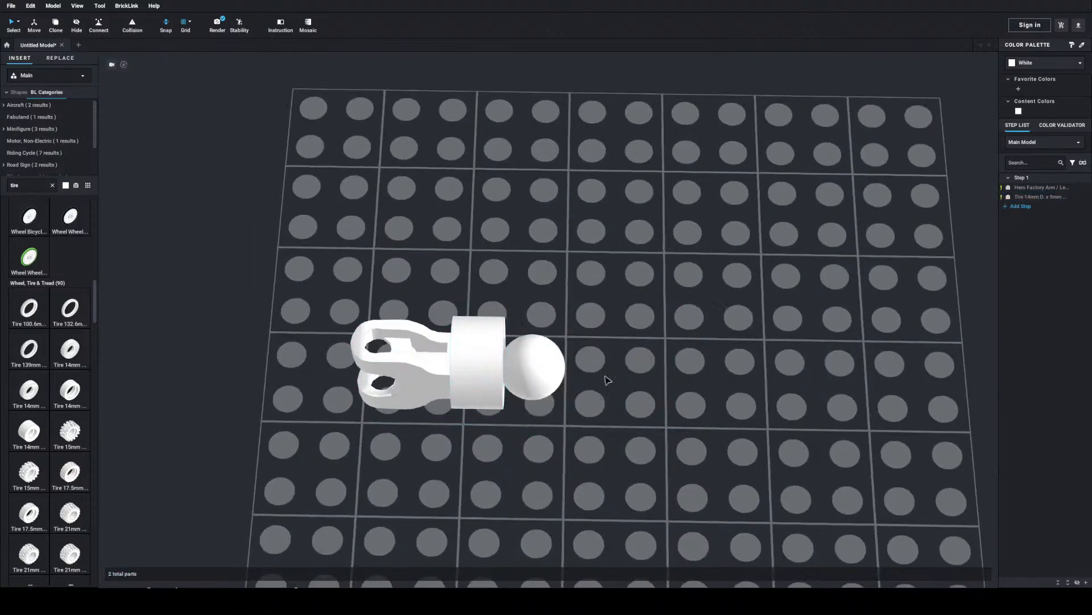
Step: Nudge the tire by one more increment on the arm piece
{"action": "left_click", "coordinate": [490, 369]}
{"action": "right_click_drag", "start_coordinate": [490, 368], "coordinate": [568, 352]}
{"action": "key", "text": "d"}
Step: Group the arm piece and the tire into a submodel named Tired Joint
{"action": "left_click_drag", "start_coordinate": [264, 266], "coordinate": [578, 446]}
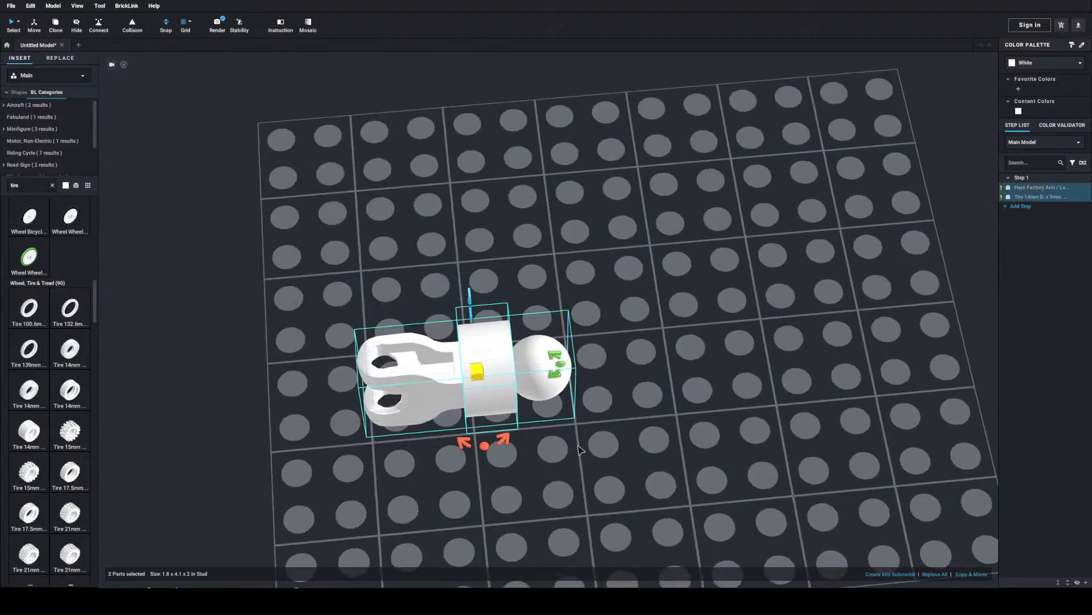
{"action": "key", "text": "ctrl+g"}
{"action": "key", "text": "BackSpace"}
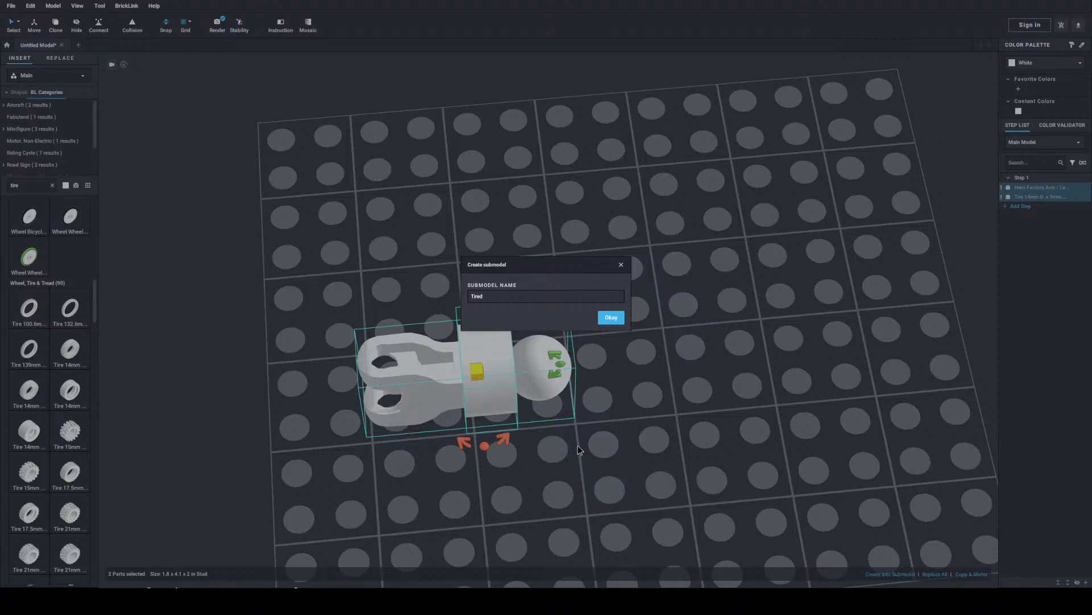
{"action": "key", "text": "BackSpace"}
{"action": "key", "text": "BackSpace"}
{"action": "type", "text": "Joint"}
{"action": "left_click", "coordinate": [612, 317]}
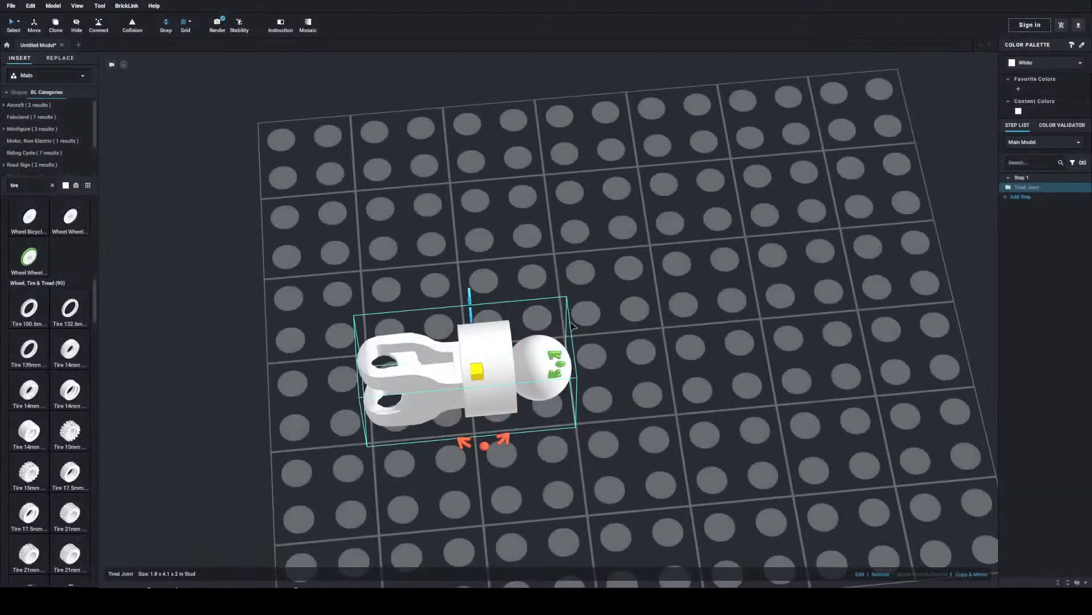
Step: Duplicate the Tired Joint submodel and attach the copy's socket to the original's ball
{"action": "right_click_drag", "start_coordinate": [527, 248], "coordinate": [499, 244]}
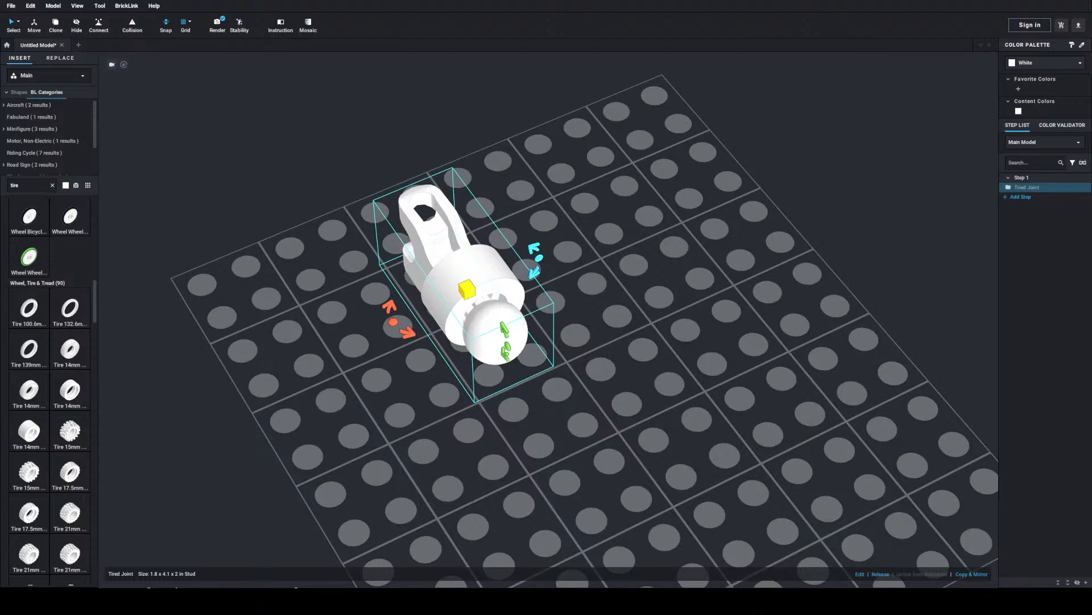
{"action": "left_click", "coordinate": [665, 273]}
{"action": "right_click_drag", "start_coordinate": [587, 286], "coordinate": [408, 359]}
{"action": "left_click", "coordinate": [410, 356]}
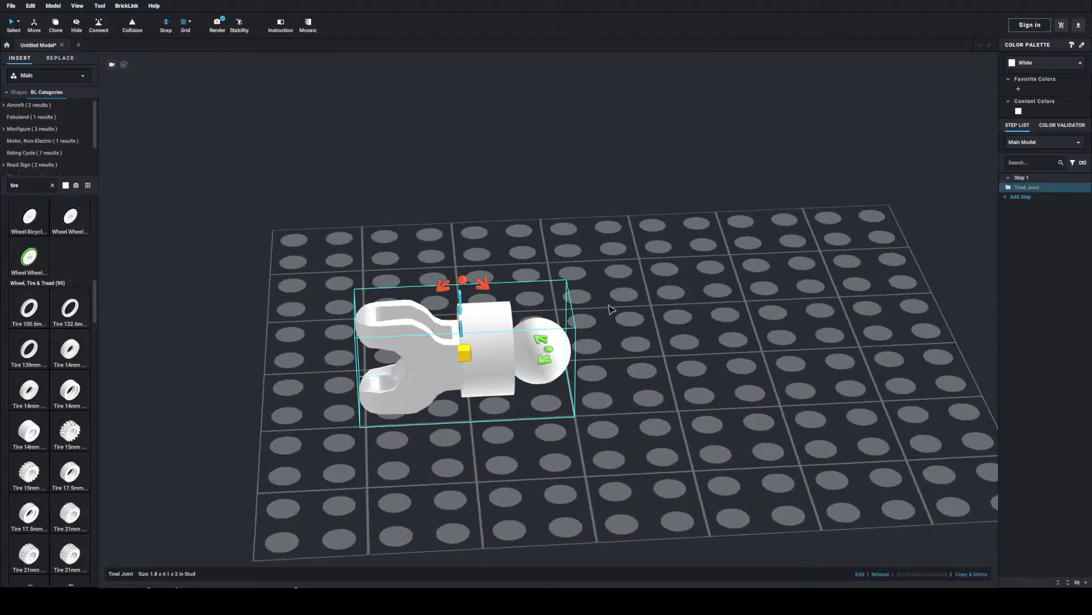
{"action": "key", "text": "ctrl+c"}
{"action": "key", "text": "ctrl+v"}
{"action": "left_click", "coordinate": [637, 338]}
{"action": "left_click", "coordinate": [540, 355]}
Step: Rotate the duplicated joint a quarter turn about its long axis relative to the original
{"action": "right_click_drag", "start_coordinate": [692, 346], "coordinate": [594, 399]}
{"action": "left_click_drag", "start_coordinate": [523, 355], "coordinate": [571, 300]}
{"action": "left_click", "coordinate": [685, 289]}
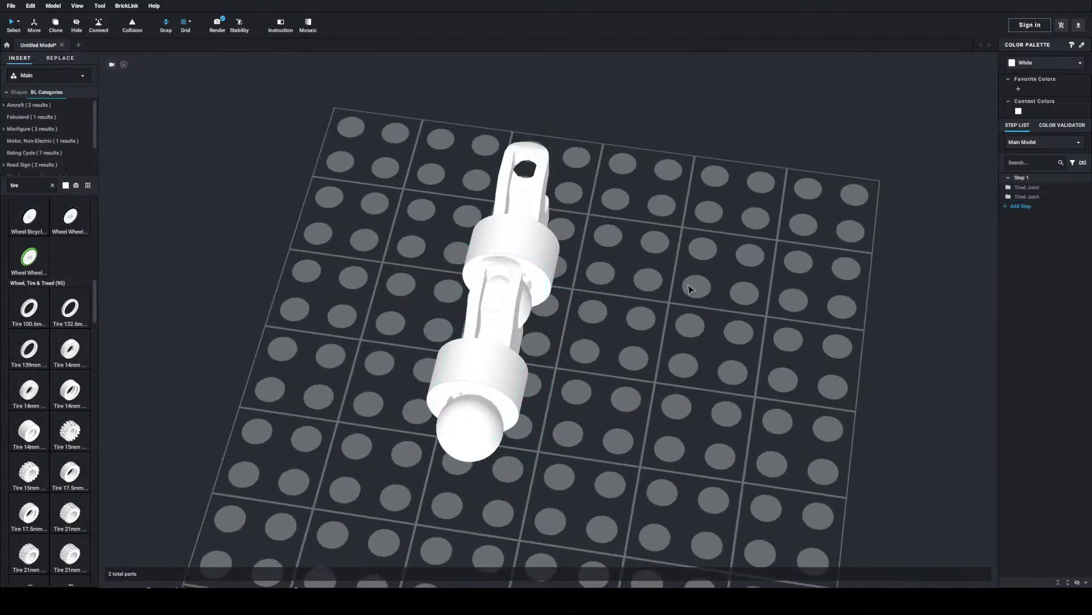
{"action": "mouse_move", "coordinate": [660, 315]}
{"action": "right_mouse_down"}
{"action": "mouse_move", "coordinate": [668, 288]}
{"action": "mouse_move", "coordinate": [664, 333]}
{"action": "right_mouse_up"}
{"action": "left_click_drag", "start_coordinate": [443, 129], "coordinate": [600, 448]}
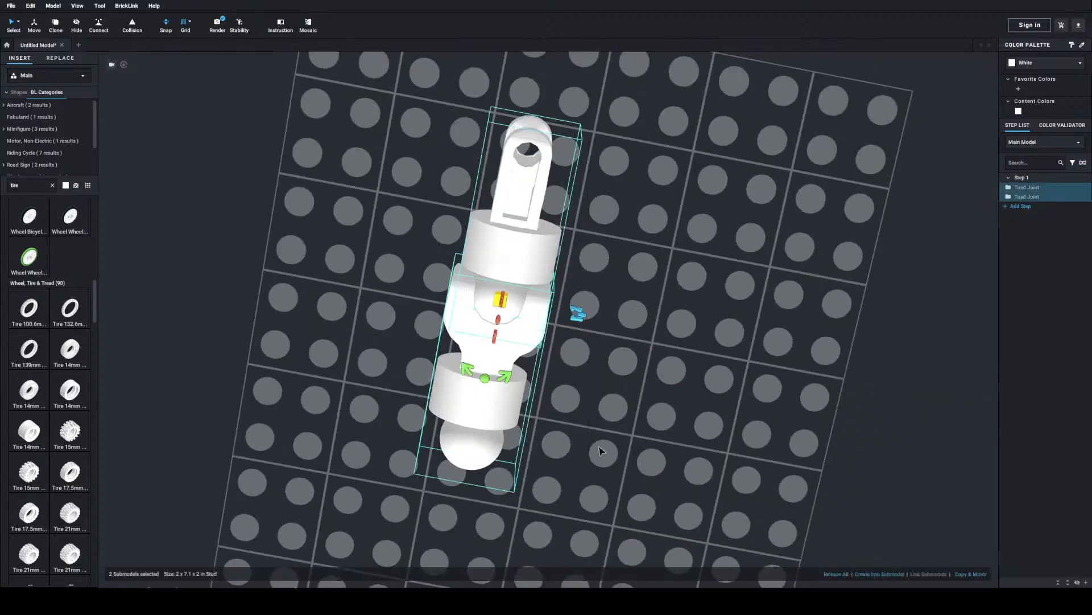
{"action": "left_click", "coordinate": [634, 418]}
{"action": "right_click_drag", "start_coordinate": [634, 418], "coordinate": [643, 375]}
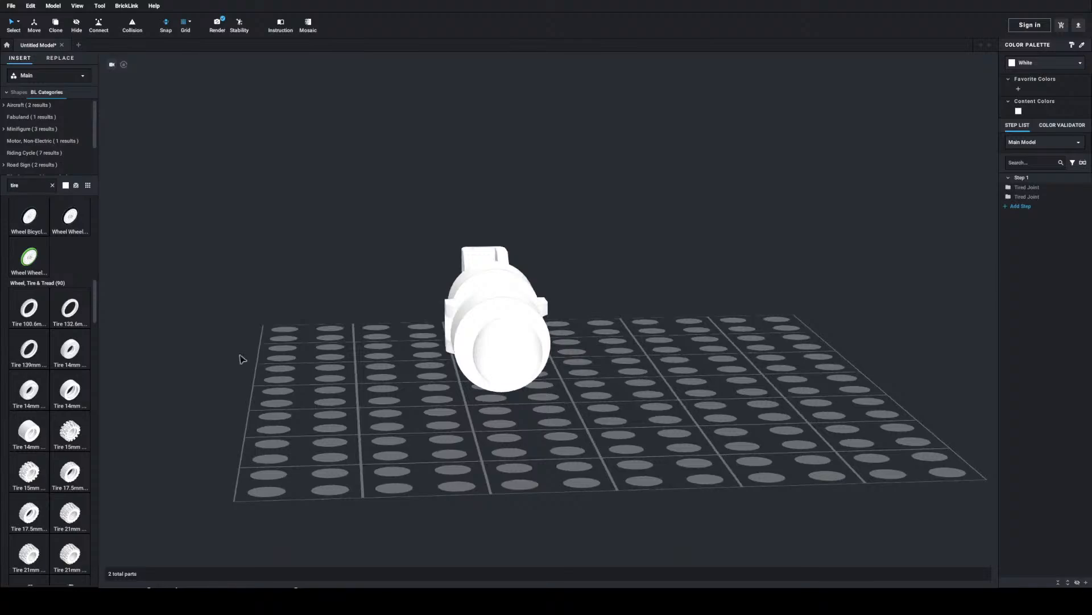
Step: Find "socket" parts and attach the Technic Axle Connector 2 x 3 with open-sided ball joint socket and angled forks to the end ball
{"action": "double_click", "coordinate": [45, 182]}
{"action": "type", "text": "socket"}
{"action": "scroll", "coordinate": [30, 427], "scroll_direction": "down", "scroll_amount": 10}
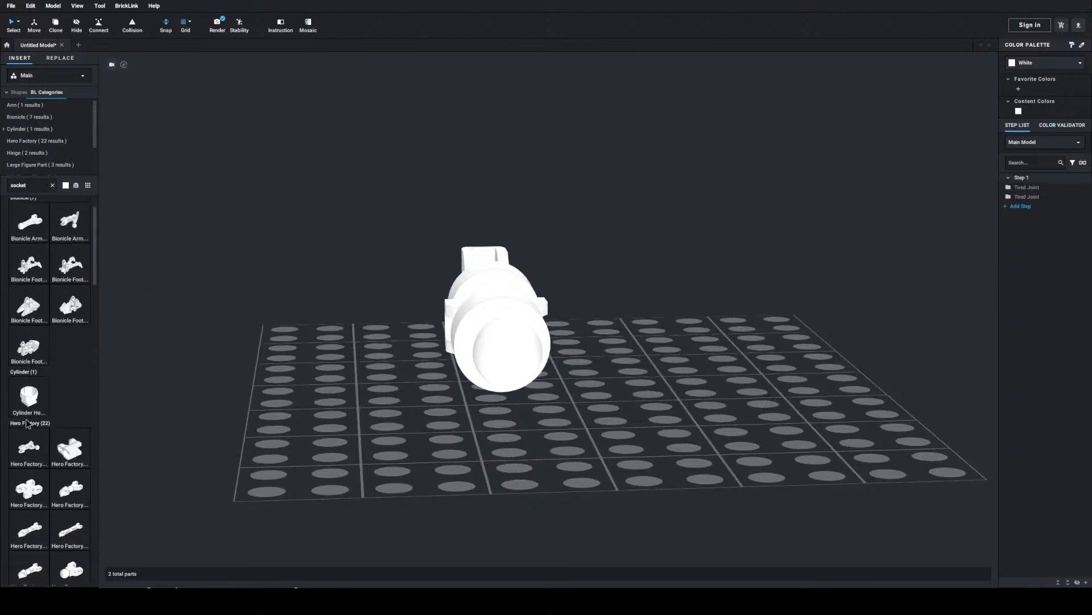
{"action": "scroll", "coordinate": [30, 426], "scroll_direction": "down", "scroll_amount": 10}
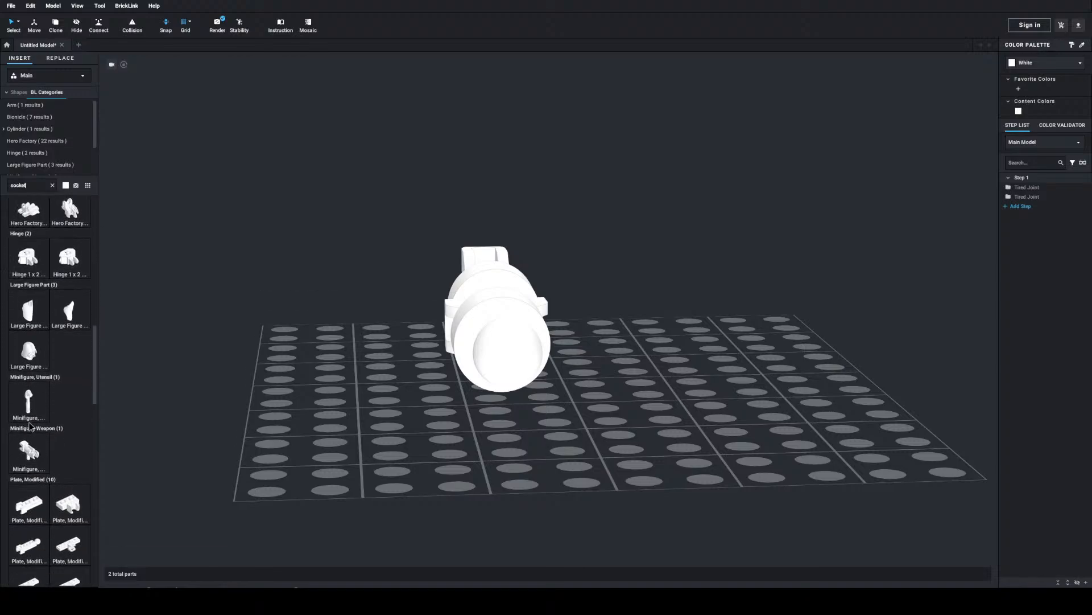
{"action": "scroll", "coordinate": [30, 427], "scroll_direction": "down", "scroll_amount": 5}
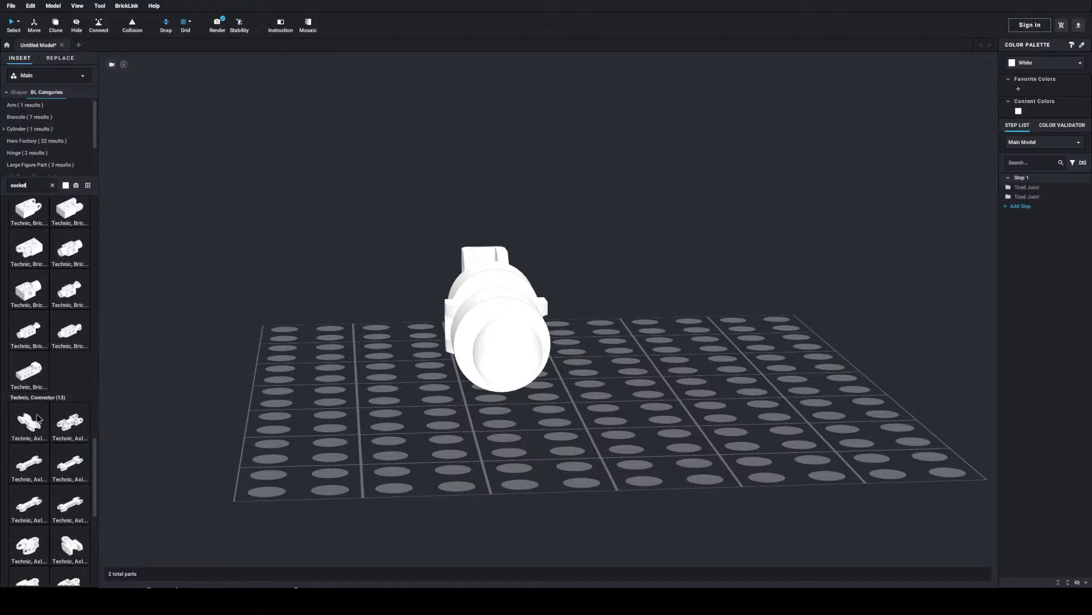
{"action": "left_click_drag", "start_coordinate": [72, 470], "coordinate": [519, 368]}
{"action": "left_click", "coordinate": [518, 429]}
{"action": "key", "text": "Down"}
{"action": "key", "text": "Down"}
{"action": "left_click", "coordinate": [632, 348]}
{"action": "right_click_drag", "start_coordinate": [634, 347], "coordinate": [718, 382]}
{"action": "left_click", "coordinate": [718, 383]}
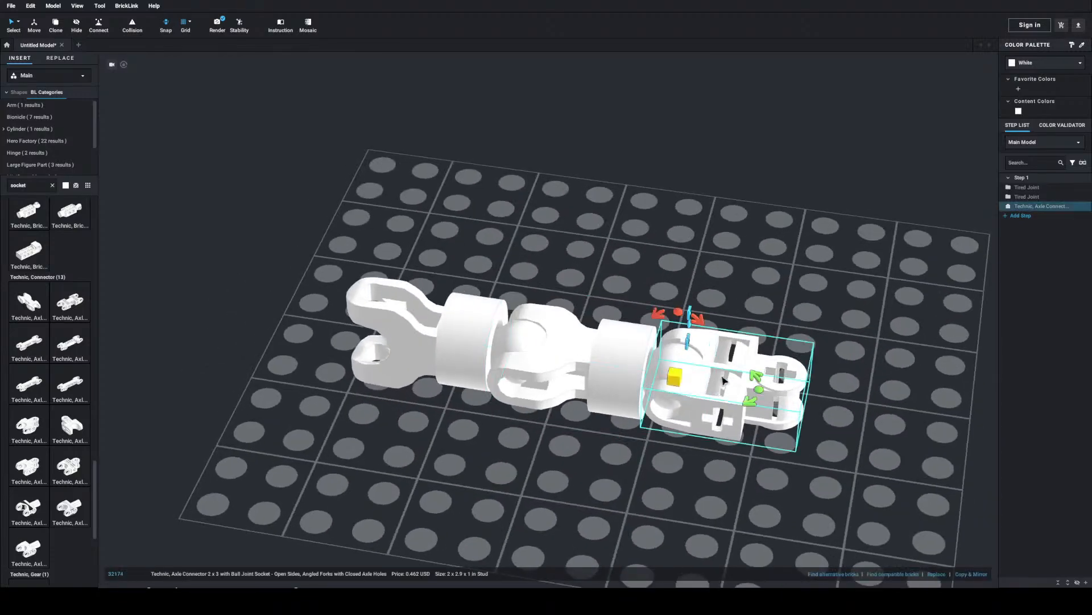
Step: Rotate the axle connector a quarter turn about the chain's long axis
{"action": "left_click_drag", "start_coordinate": [690, 312], "coordinate": [677, 373]}
{"action": "left_click", "coordinate": [820, 282]}
{"action": "right_click_drag", "start_coordinate": [819, 282], "coordinate": [785, 279]}
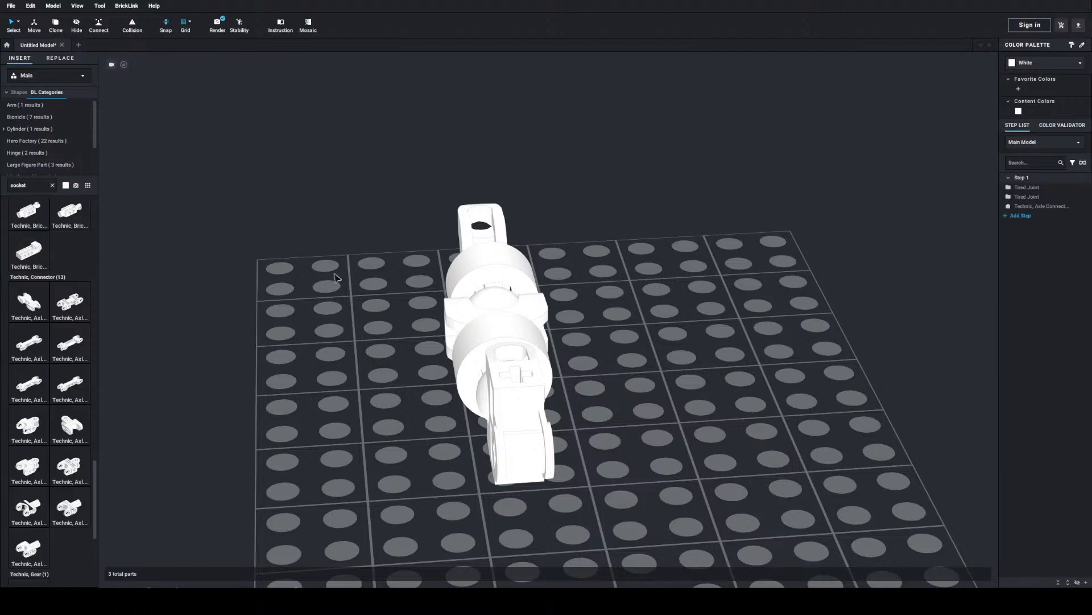
Step: Search the parts library for "T connector" and look through the results
{"action": "double_click", "coordinate": [35, 183]}
{"action": "key", "text": "BackSpace"}
{"action": "type", "text": "T conn"}
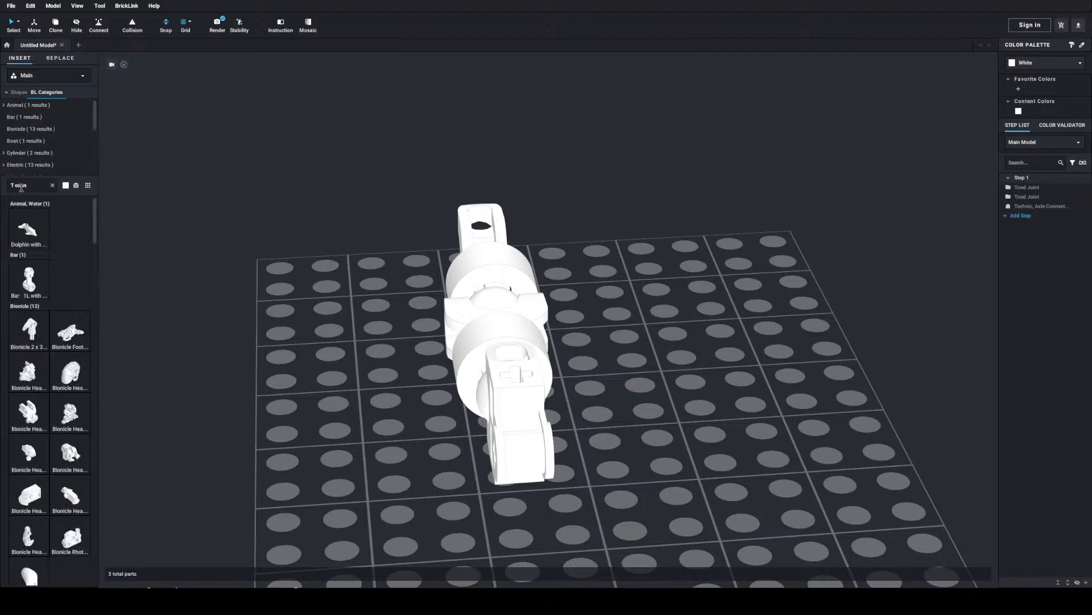
{"action": "type", "text": "ector"}
{"action": "scroll", "coordinate": [49, 390], "scroll_direction": "down", "scroll_amount": 3}
{"action": "scroll", "coordinate": [48, 389], "scroll_direction": "down", "scroll_amount": 15}
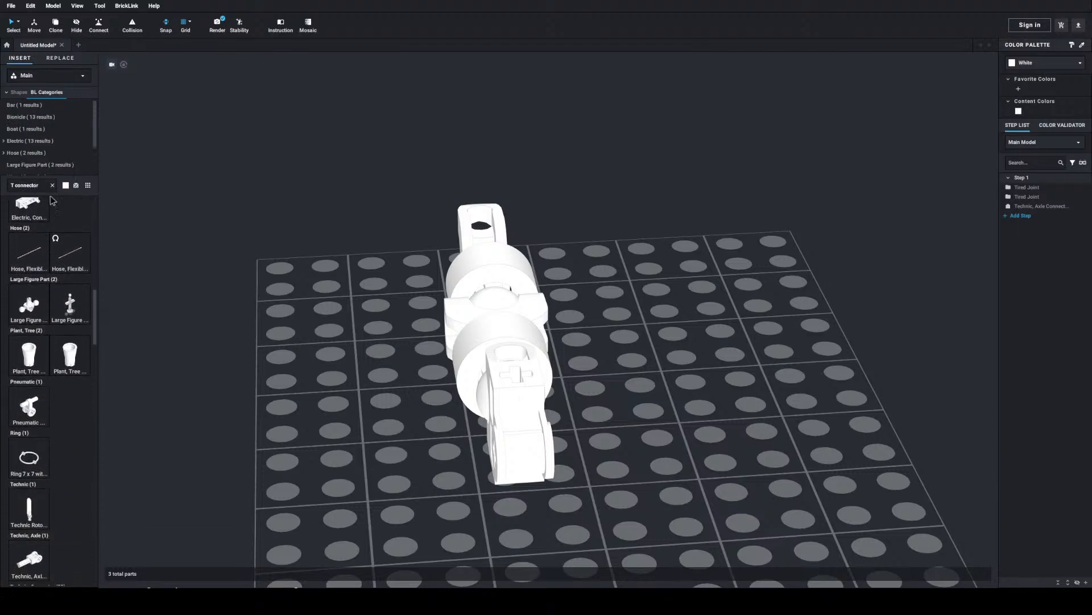
Step: Find "pneumatic" parts and attach the Pneumatic T Piece upright at the forked end of the axle connector
{"action": "left_click_drag", "start_coordinate": [45, 186], "coordinate": [8, 188]}
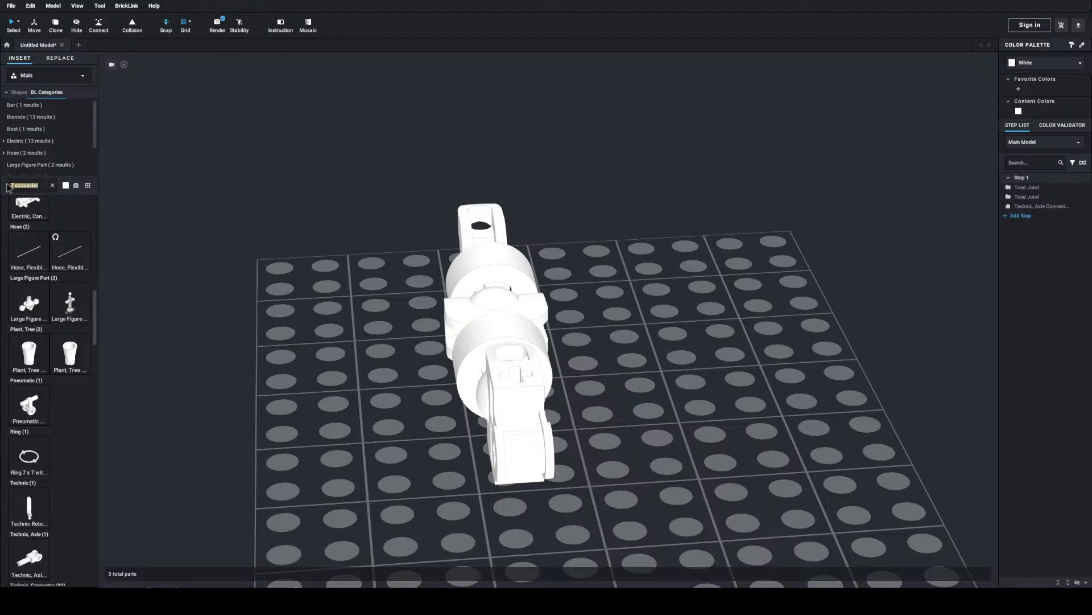
{"action": "type", "text": "pin"}
{"action": "type", "text": "umatic"}
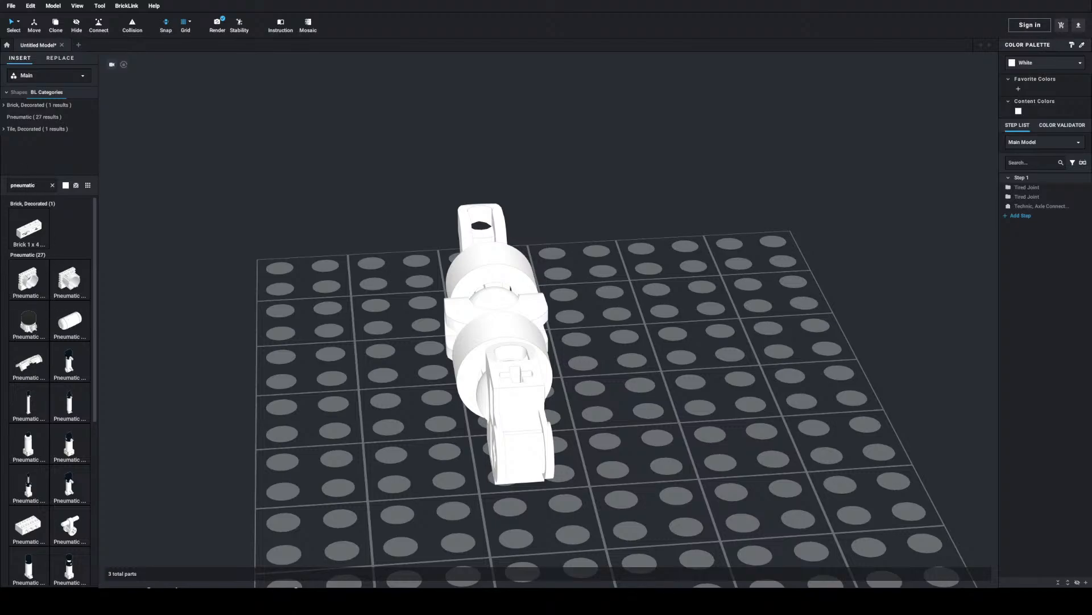
{"action": "scroll", "coordinate": [58, 274], "scroll_direction": "down", "scroll_amount": 6}
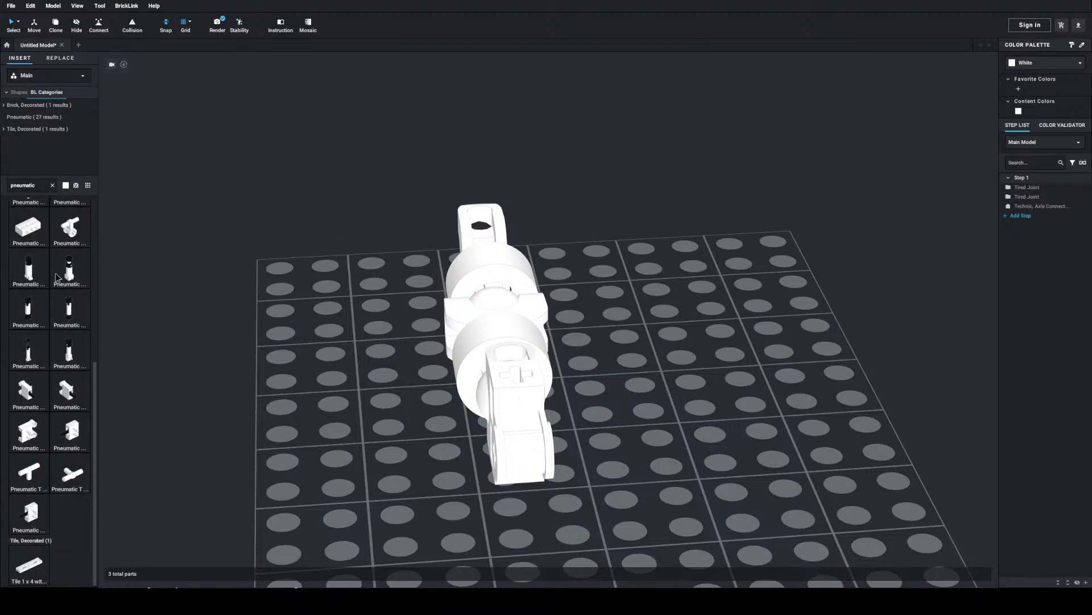
{"action": "left_click_drag", "start_coordinate": [64, 478], "coordinate": [484, 462]}
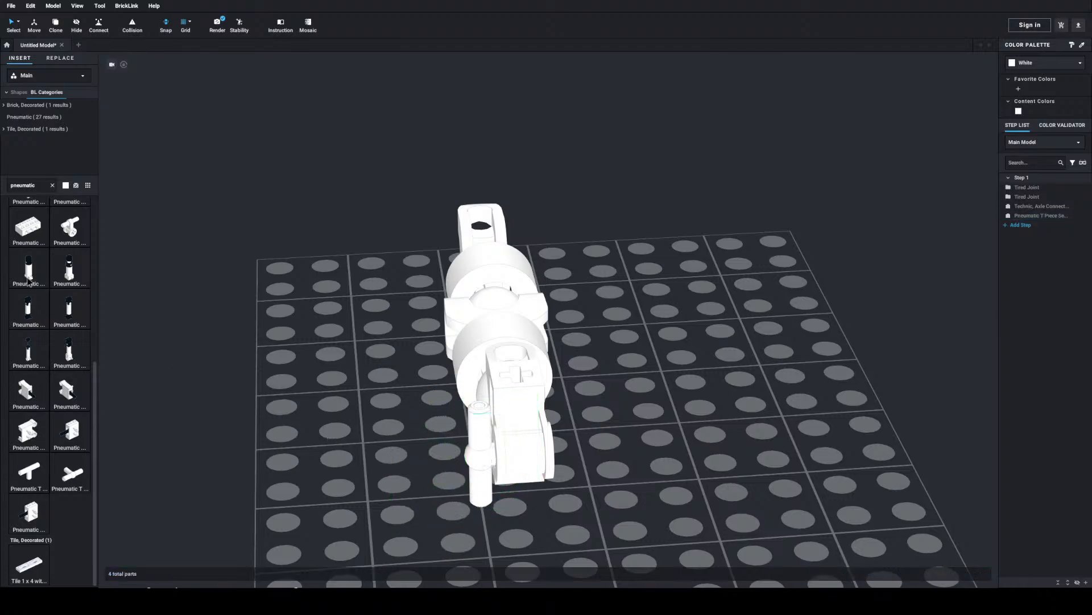
Step: Find "exo" parts and attach the Arm Mechanical, Exo-Force / Bionicle, Thick Support to the lower end of the pneumatic T piece
{"action": "left_click", "coordinate": [33, 187]}
{"action": "type", "text": "exo"}
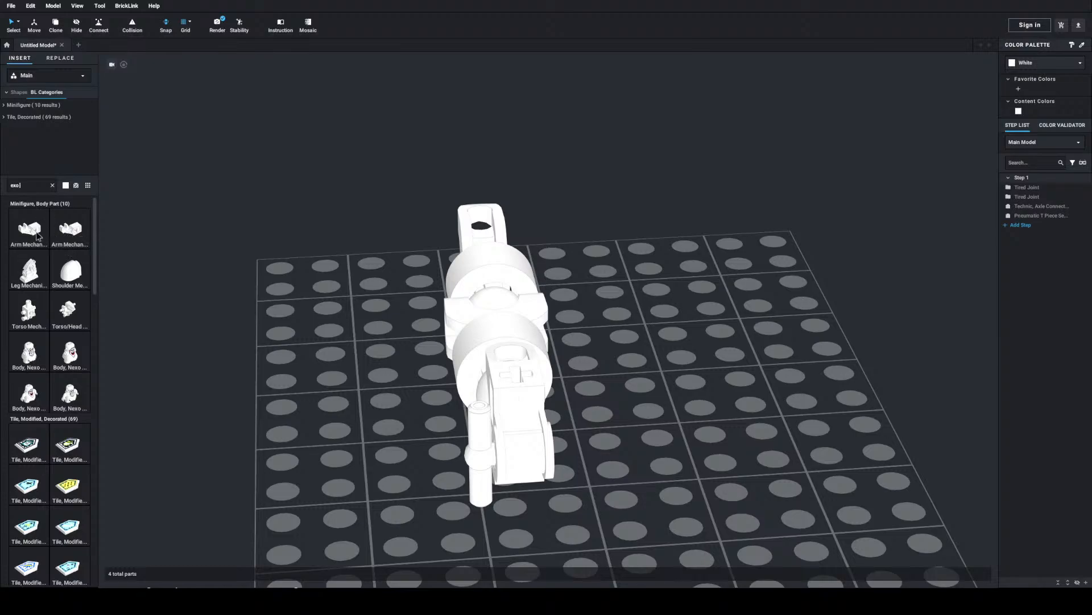
{"action": "left_click_drag", "start_coordinate": [64, 223], "coordinate": [300, 334]}
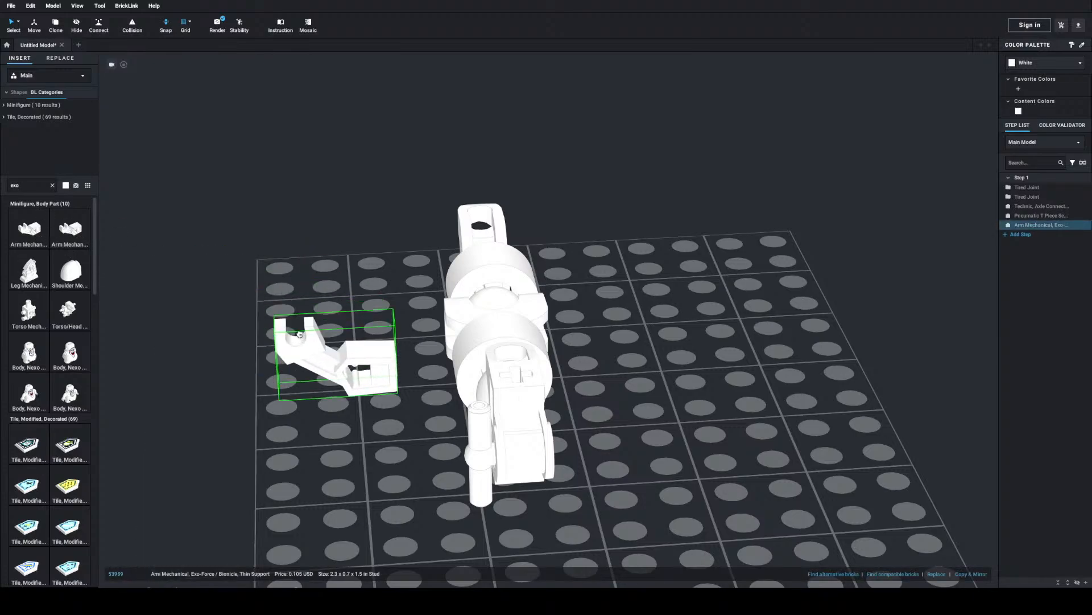
{"action": "key", "text": "ctrl+z"}
{"action": "left_click_drag", "start_coordinate": [27, 228], "coordinate": [486, 488]}
{"action": "right_click_drag", "start_coordinate": [531, 476], "coordinate": [675, 416]}
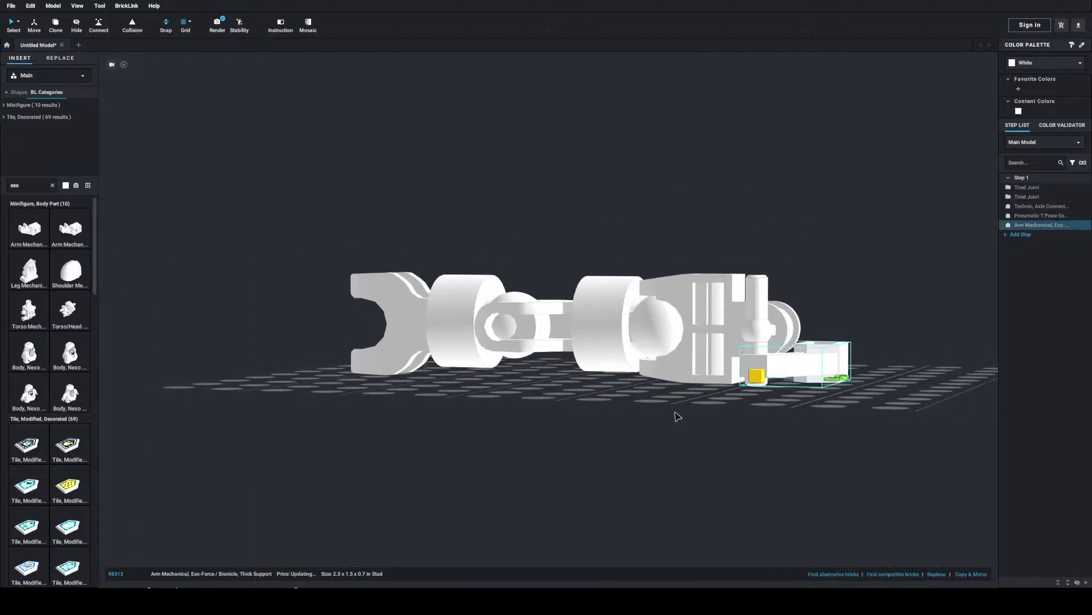
{"action": "right_click_drag", "start_coordinate": [780, 419], "coordinate": [804, 530]}
Step: Swing the mechanical arm around the pneumatic T piece and reseat it on the T piece's lower end
{"action": "left_click_drag", "start_coordinate": [783, 539], "coordinate": [756, 564]}
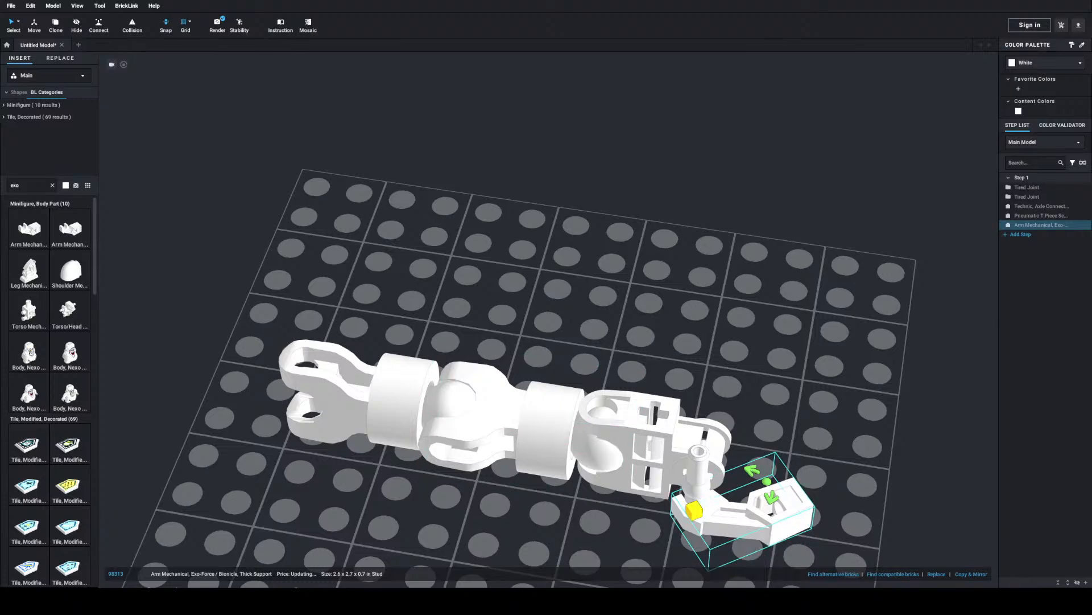
{"action": "right_click_drag", "start_coordinate": [655, 382], "coordinate": [615, 320]}
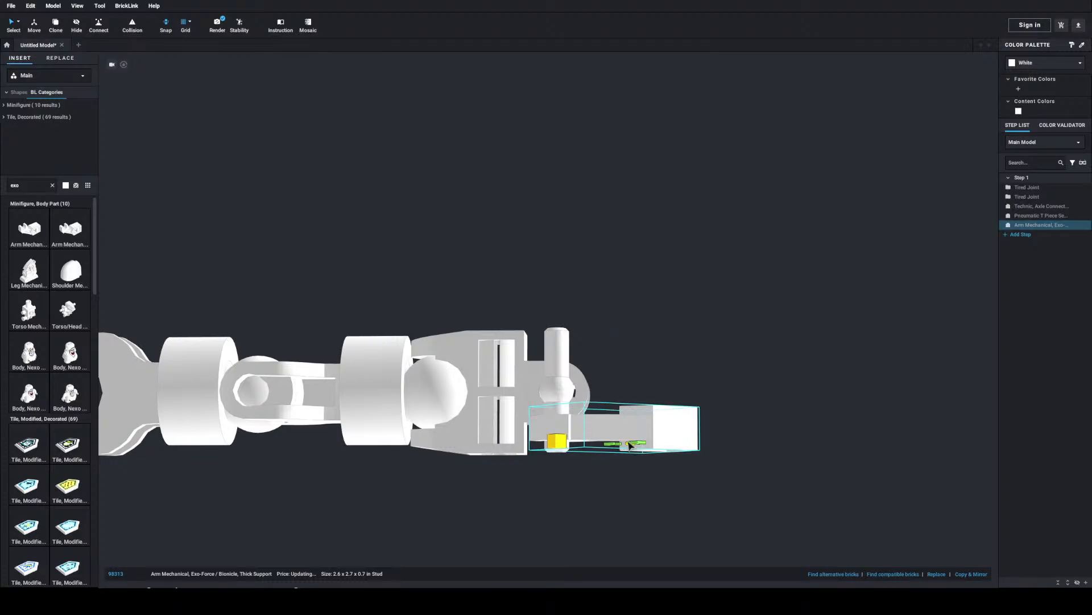
{"action": "left_click_drag", "start_coordinate": [613, 432], "coordinate": [602, 400]}
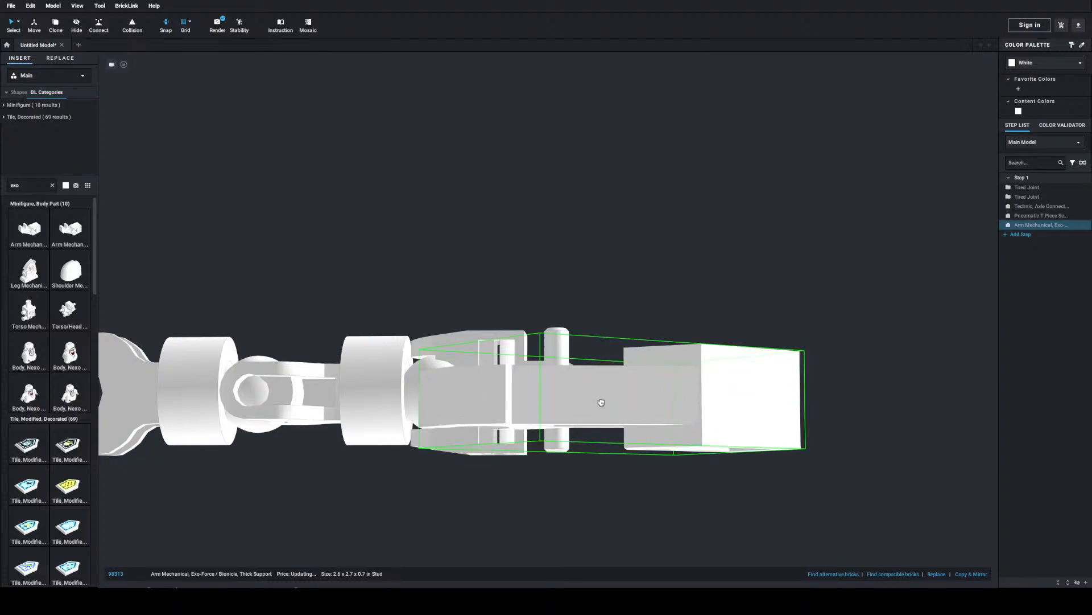
{"action": "right_click_drag", "start_coordinate": [602, 401], "coordinate": [605, 430]}
{"action": "left_click_drag", "start_coordinate": [605, 430], "coordinate": [612, 559]}
{"action": "right_click_drag", "start_coordinate": [612, 559], "coordinate": [581, 501]}
{"action": "left_click_drag", "start_coordinate": [578, 504], "coordinate": [581, 496]}
{"action": "right_click_drag", "start_coordinate": [674, 420], "coordinate": [643, 427]}
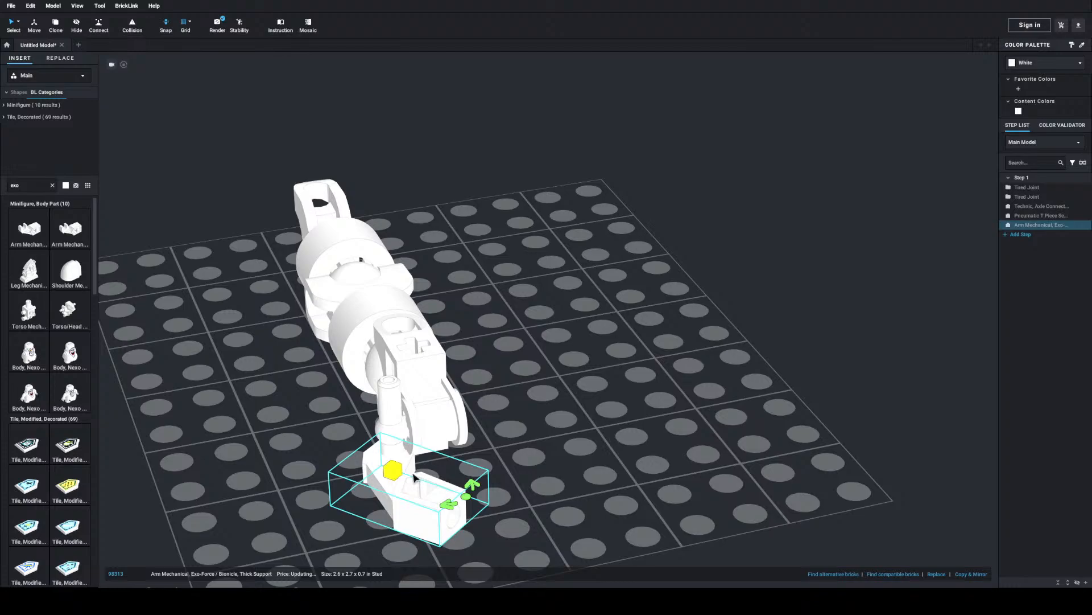
Step: Duplicate the thick-support mechanical arm and attach the copy to the upper end of the pneumatic T piece
{"action": "key", "text": "ctrl+v"}
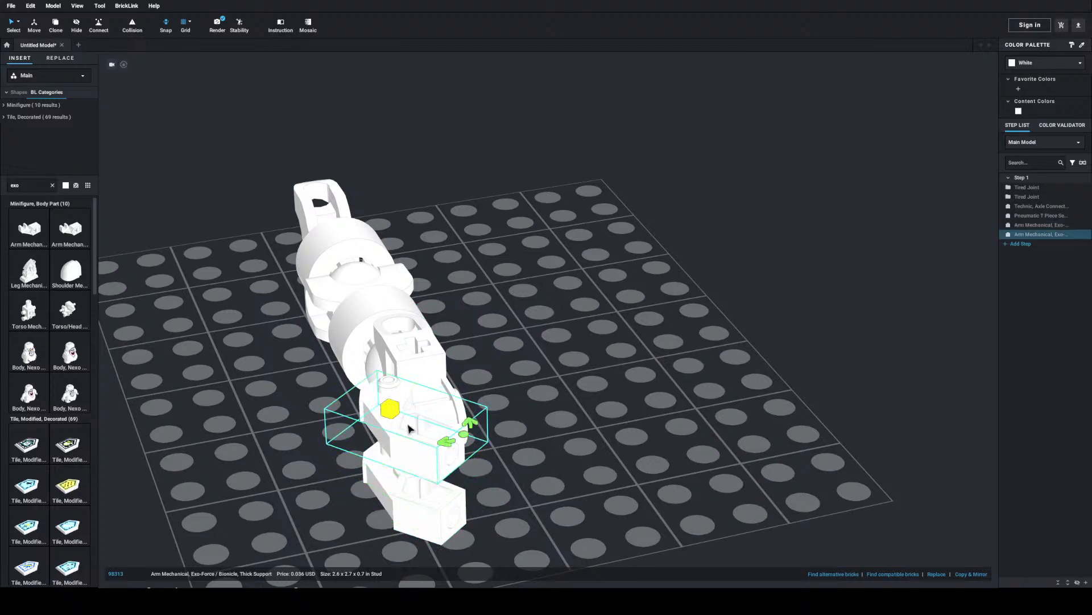
{"action": "left_click", "coordinate": [408, 428]}
{"action": "left_click", "coordinate": [556, 398]}
{"action": "right_click_drag", "start_coordinate": [555, 398], "coordinate": [546, 400]}
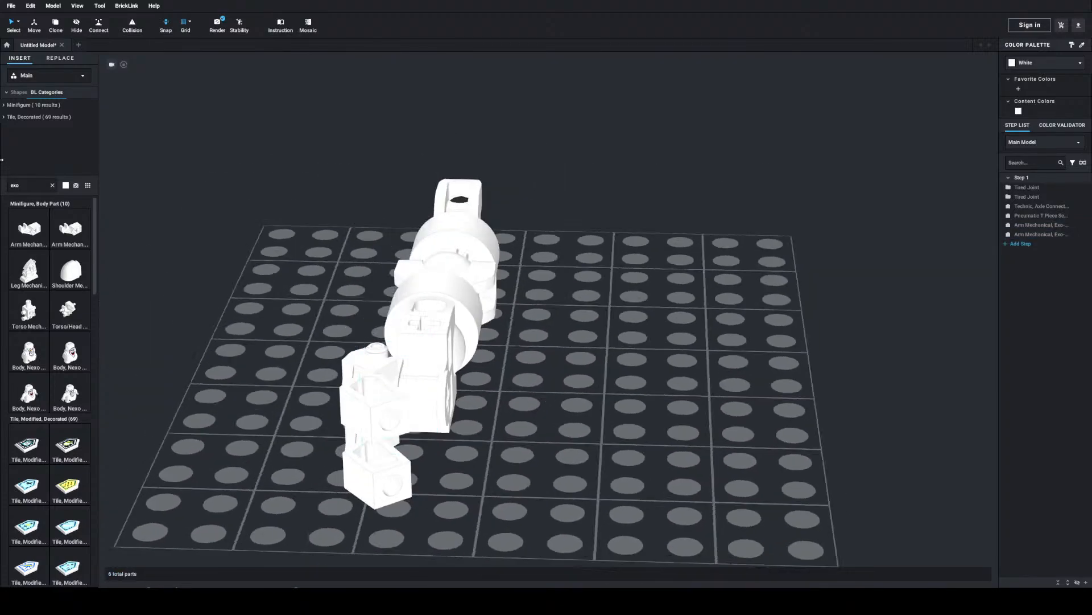
Step: Search the parts library for "bar" and look through the results for a short connecting bar
{"action": "key", "text": "BackSpace"}
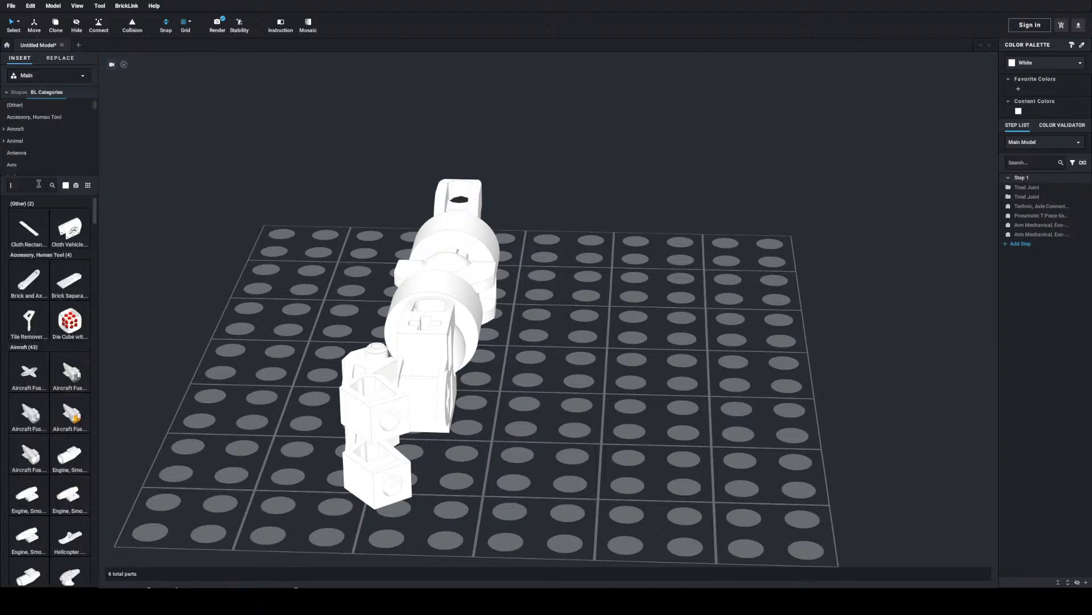
{"action": "type", "text": "ba"}
{"action": "scroll", "coordinate": [74, 307], "scroll_direction": "down", "scroll_amount": 8}
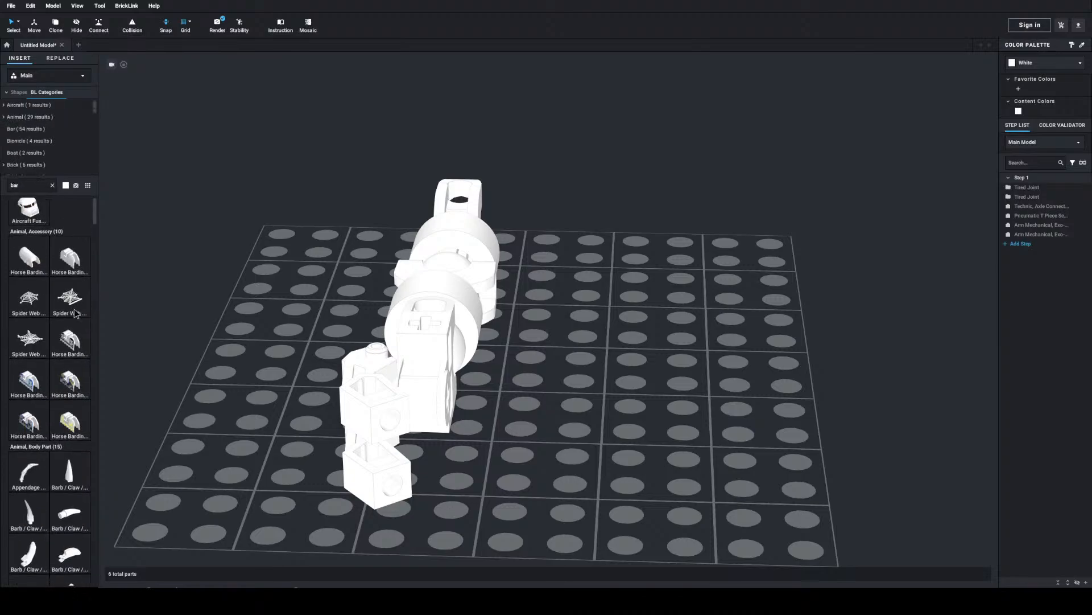
{"action": "scroll", "coordinate": [58, 408], "scroll_direction": "down", "scroll_amount": 9}
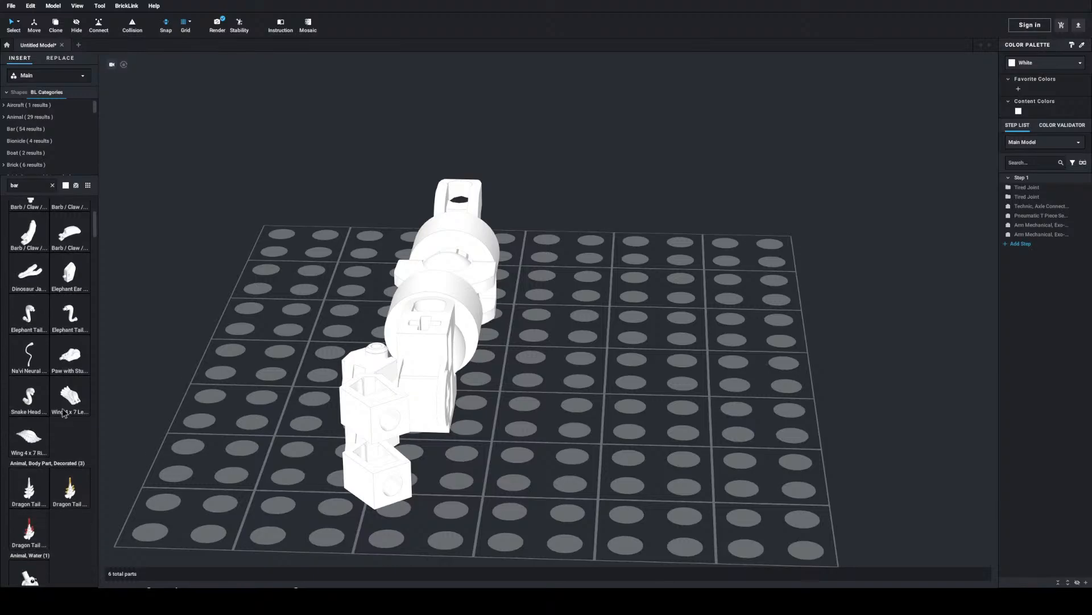
{"action": "scroll", "coordinate": [66, 418], "scroll_direction": "down", "scroll_amount": 3}
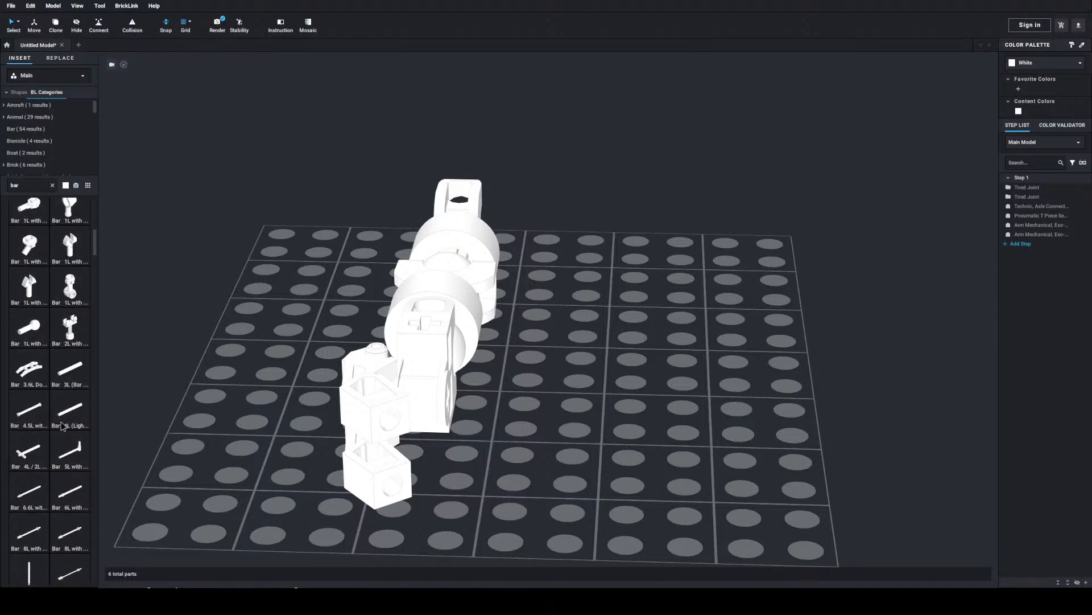
{"action": "scroll", "coordinate": [65, 421], "scroll_direction": "down", "scroll_amount": 7}
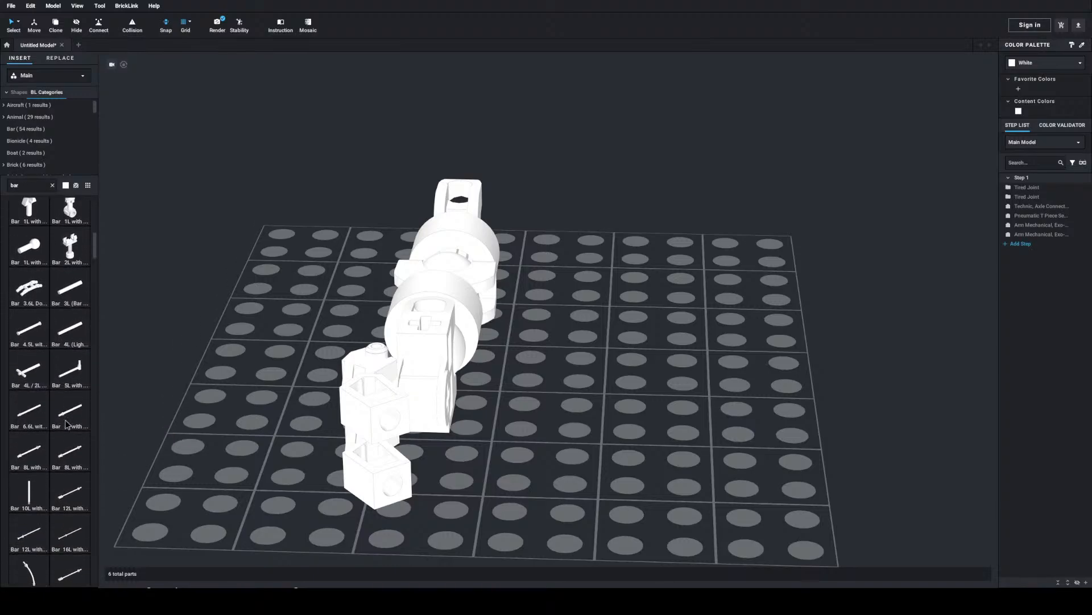
{"action": "scroll", "coordinate": [56, 424], "scroll_direction": "down", "scroll_amount": 9}
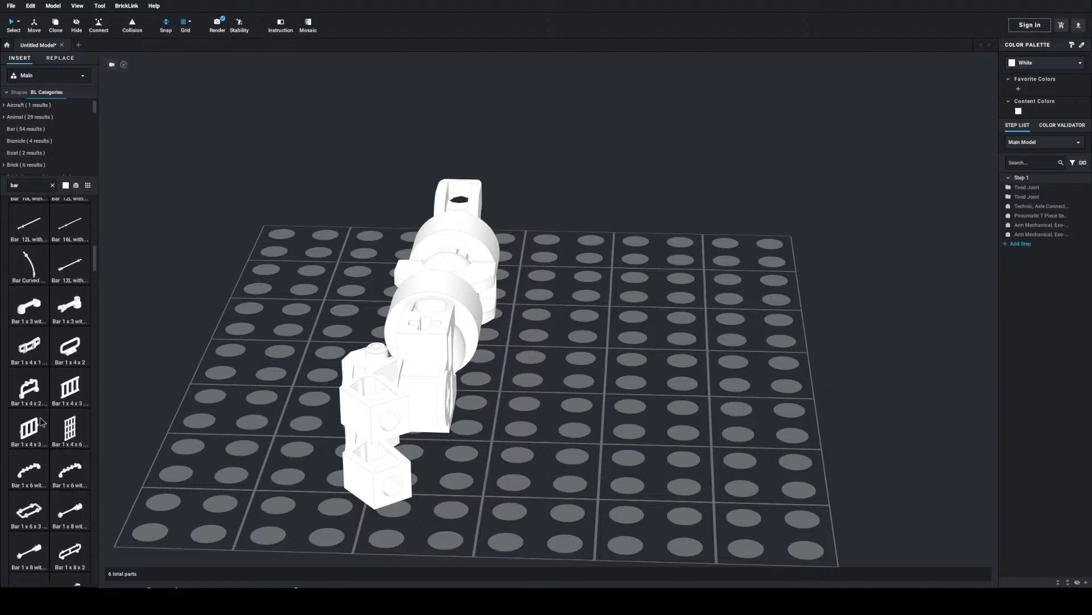
{"action": "scroll", "coordinate": [32, 419], "scroll_direction": "down", "scroll_amount": 10}
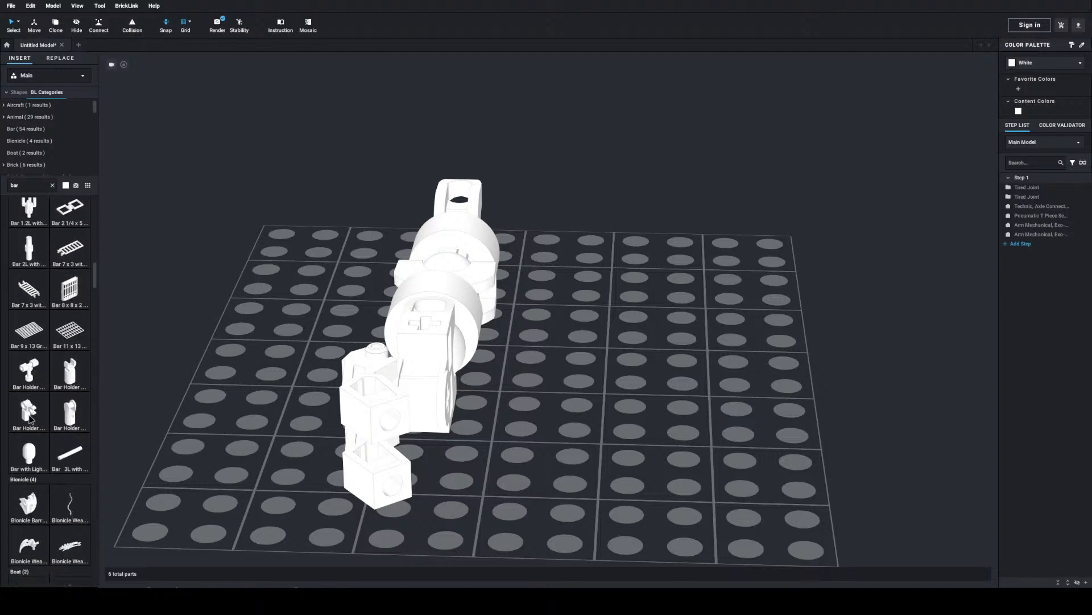
{"action": "scroll", "coordinate": [25, 423], "scroll_direction": "down", "scroll_amount": 14}
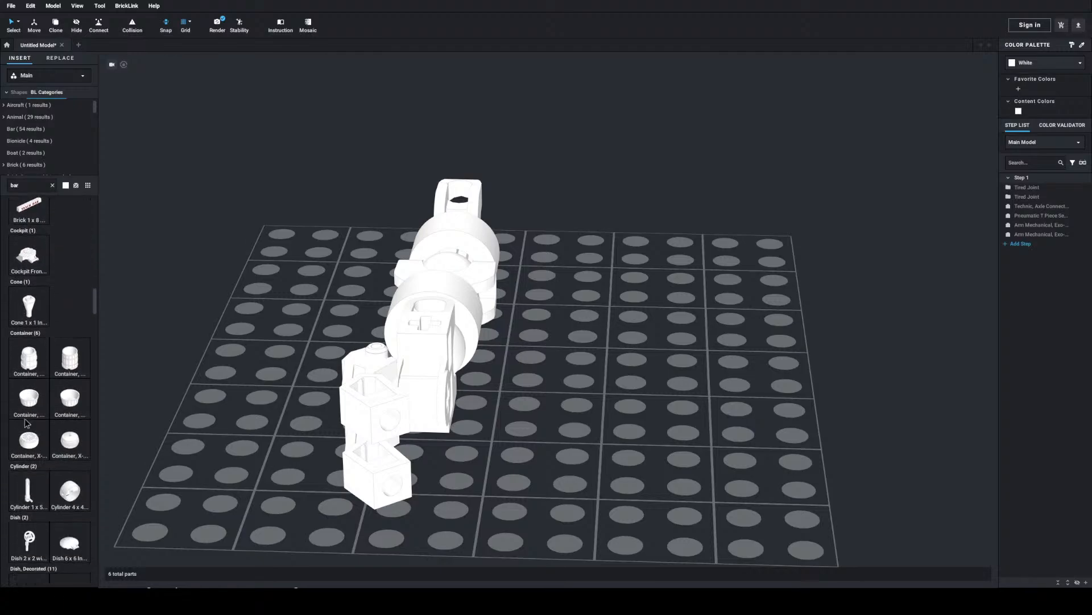
{"action": "scroll", "coordinate": [32, 424], "scroll_direction": "down", "scroll_amount": 12}
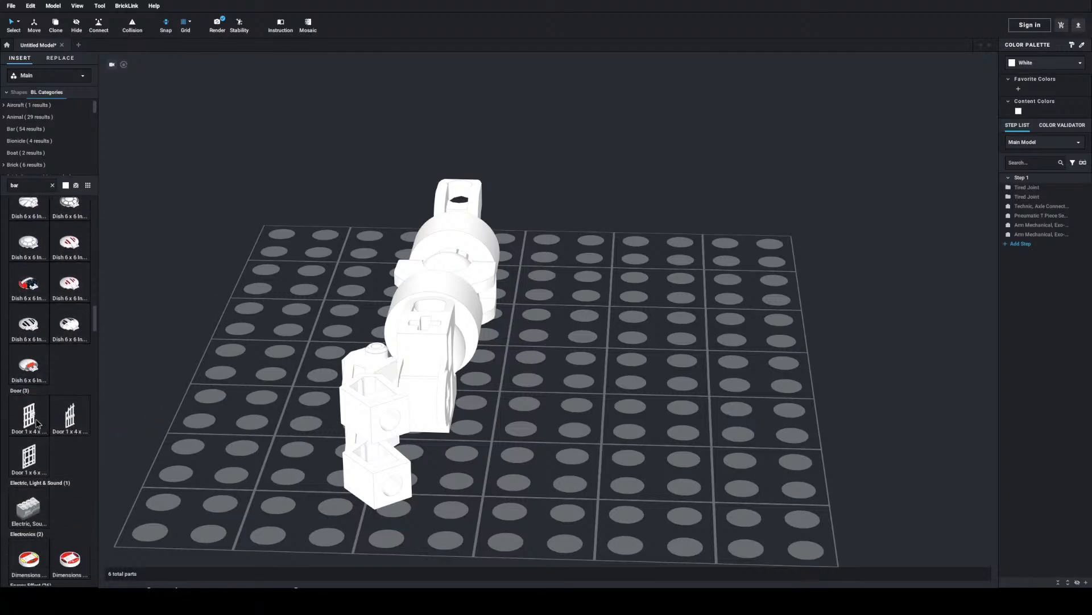
{"action": "scroll", "coordinate": [45, 428], "scroll_direction": "down", "scroll_amount": 5}
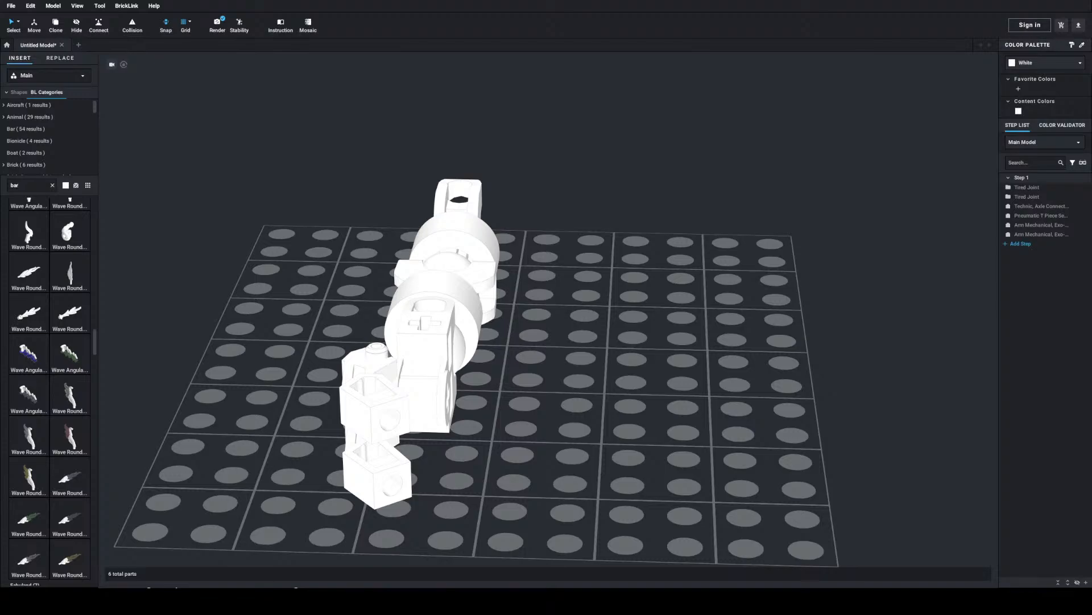
{"action": "scroll", "coordinate": [40, 404], "scroll_direction": "down", "scroll_amount": 3}
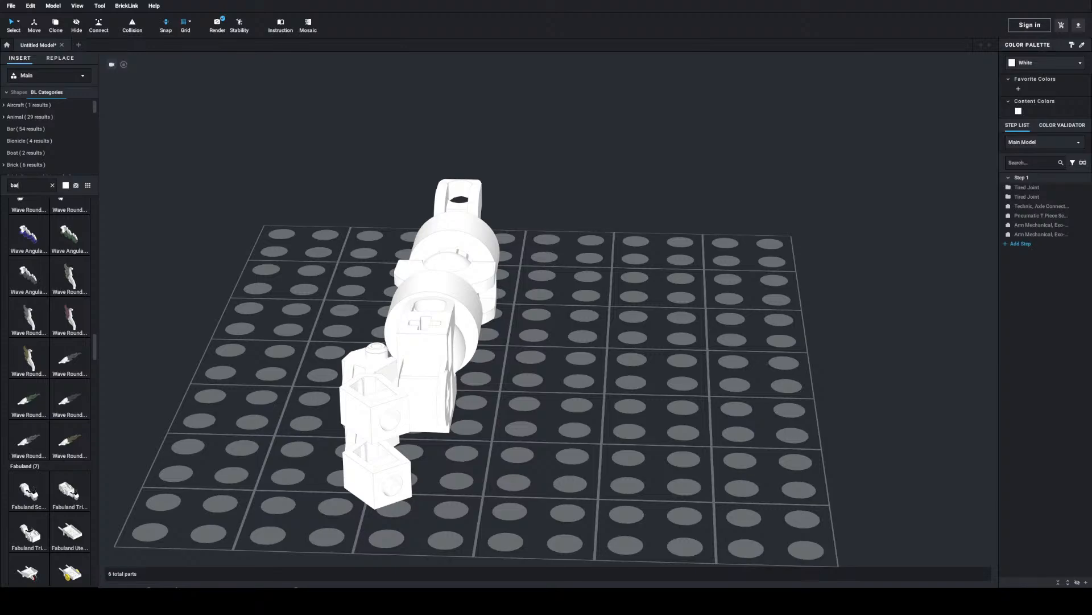
{"action": "scroll", "coordinate": [72, 437], "scroll_direction": "down", "scroll_amount": 10}
{"action": "scroll", "coordinate": [73, 437], "scroll_direction": "down", "scroll_amount": 8}
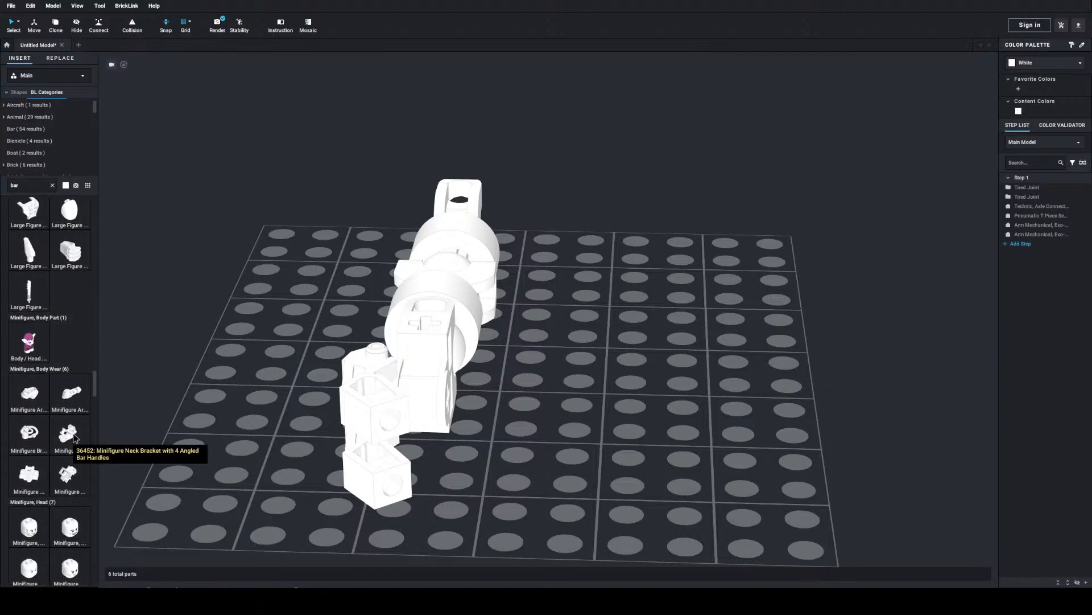
{"action": "scroll", "coordinate": [74, 437], "scroll_direction": "down", "scroll_amount": 8}
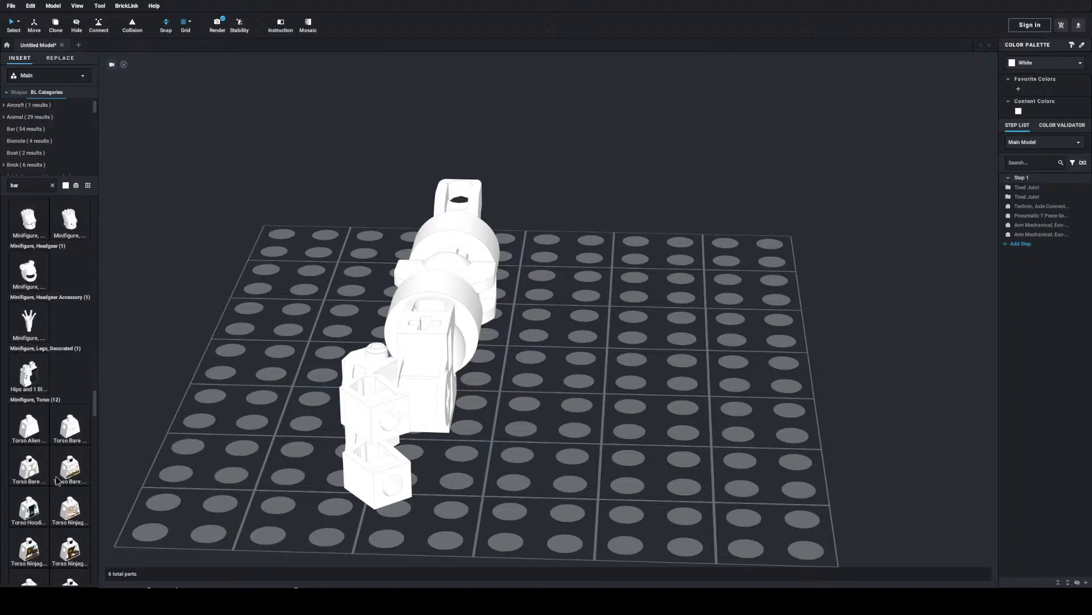
{"action": "scroll", "coordinate": [57, 480], "scroll_direction": "down", "scroll_amount": 4}
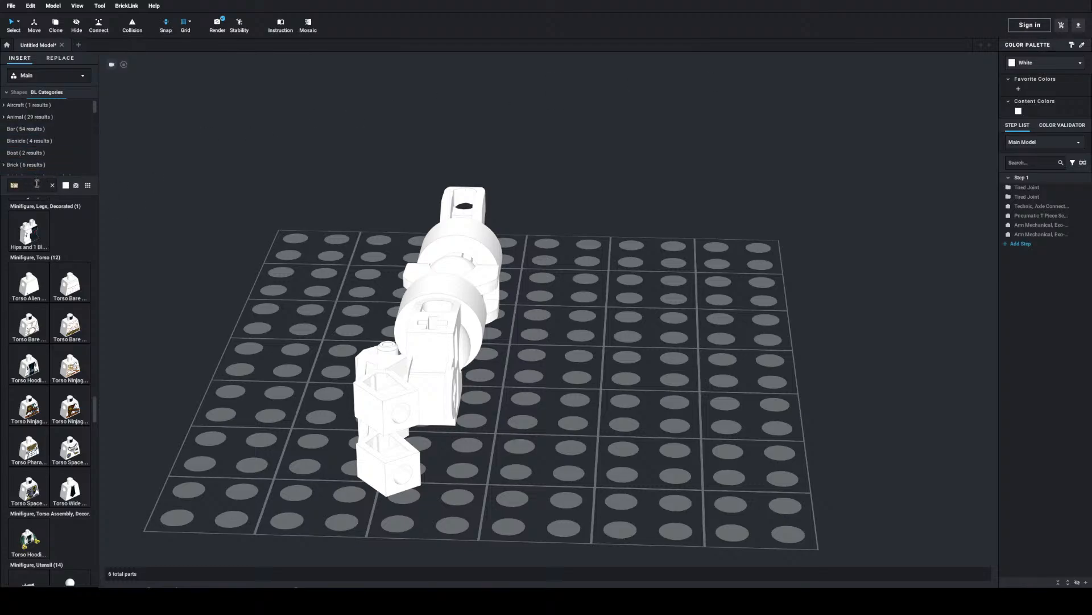
Step: Find "bar 2l" parts and stand the Bar 2L with Stop Ring upright on top of the axle connector
{"action": "type", "text": "Black Bar 2"}
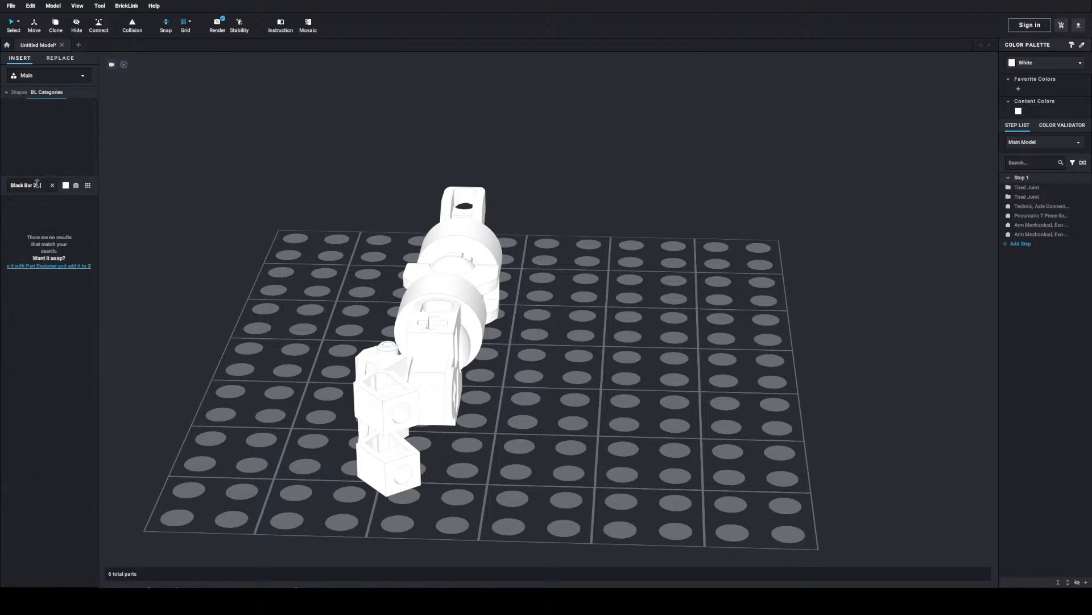
{"action": "key", "text": "BackSpace"}
{"action": "key", "text": "BackSpace"}
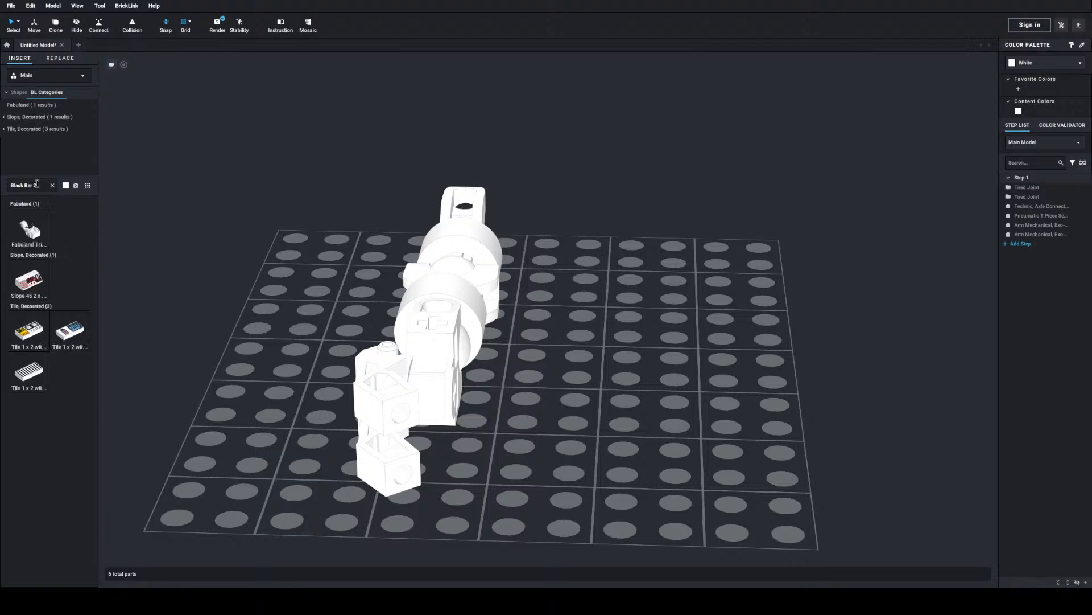
{"action": "type", "text": "bar 2l"}
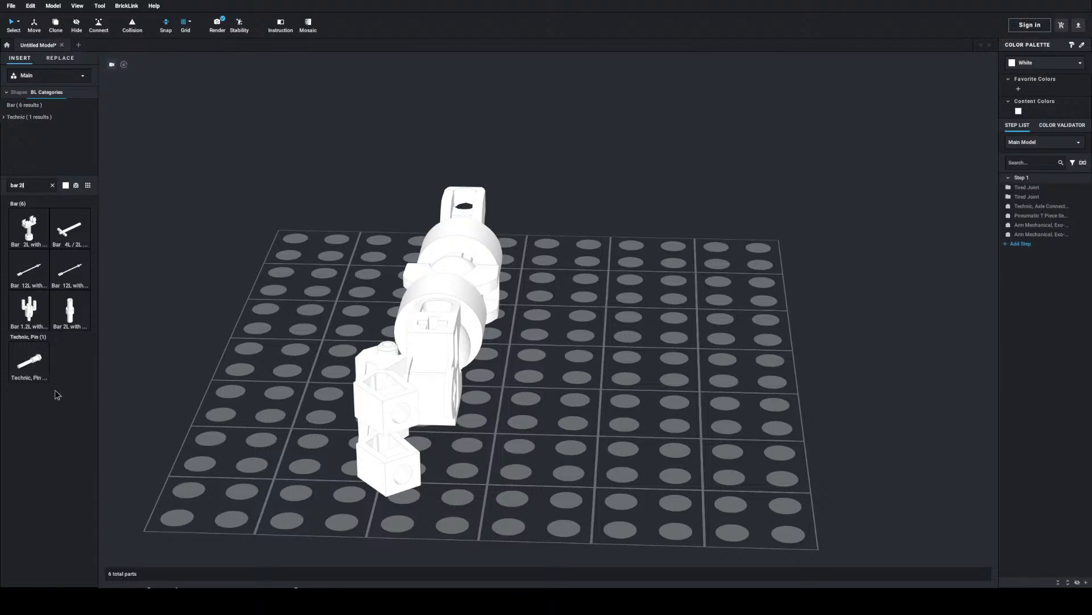
{"action": "left_click", "coordinate": [62, 318]}
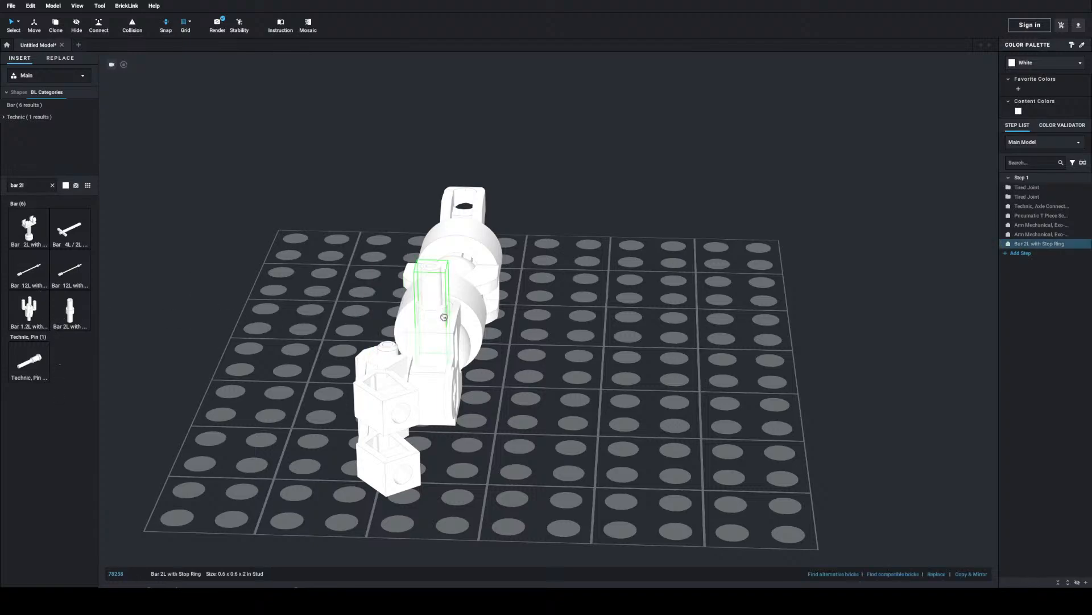
{"action": "left_click", "coordinate": [446, 315]}
{"action": "left_click", "coordinate": [446, 315]}
{"action": "left_click", "coordinate": [594, 299]}
Step: Duplicate the thick-support mechanical arm, mount the copy on the upright Bar 2L, and swing it away from the other two arms
{"action": "right_click_drag", "start_coordinate": [626, 307], "coordinate": [579, 299]}
{"action": "left_click", "coordinate": [388, 328]}
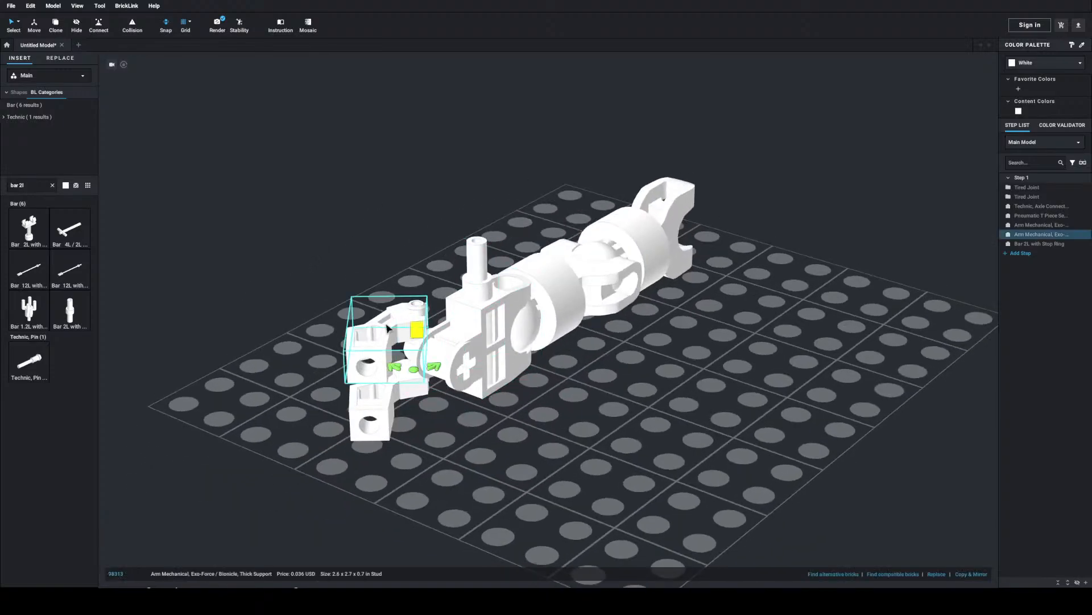
{"action": "key", "text": "ctrl+v"}
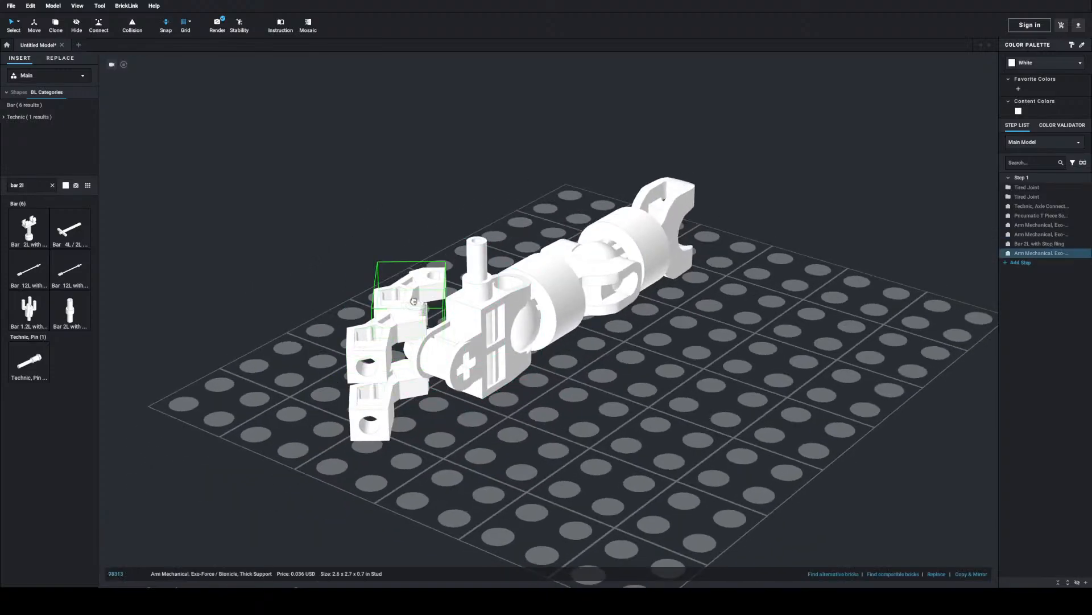
{"action": "left_click", "coordinate": [489, 294]}
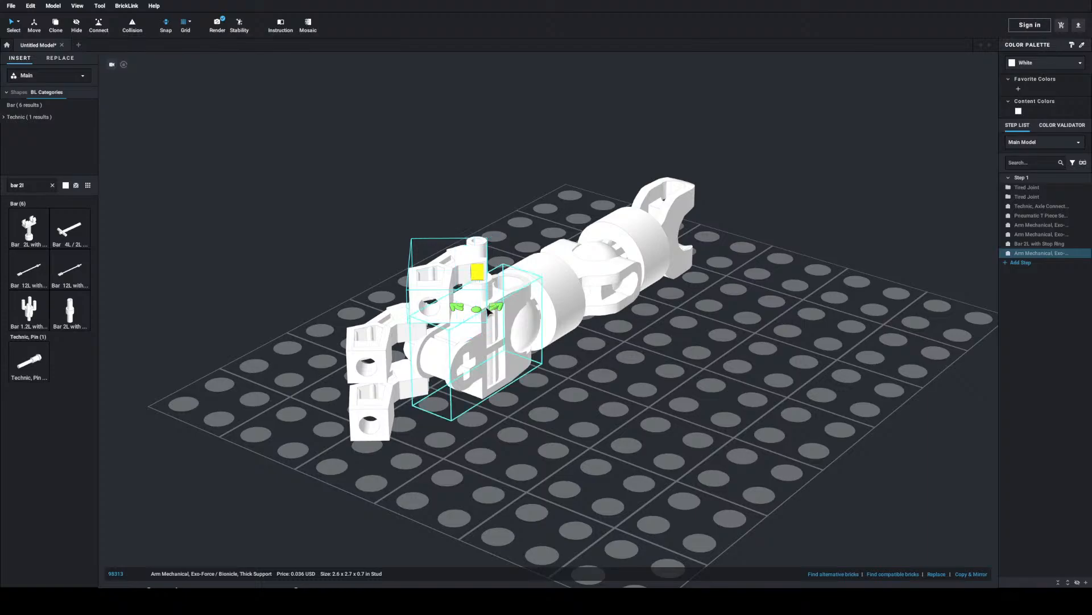
{"action": "right_click_drag", "start_coordinate": [492, 295], "coordinate": [462, 318]}
{"action": "mouse_move", "coordinate": [462, 317]}
{"action": "left_mouse_down"}
{"action": "mouse_move", "coordinate": [583, 324]}
{"action": "mouse_move", "coordinate": [541, 284]}
{"action": "mouse_move", "coordinate": [392, 316]}
{"action": "mouse_move", "coordinate": [421, 292]}
{"action": "mouse_move", "coordinate": [468, 317]}
{"action": "left_mouse_up"}
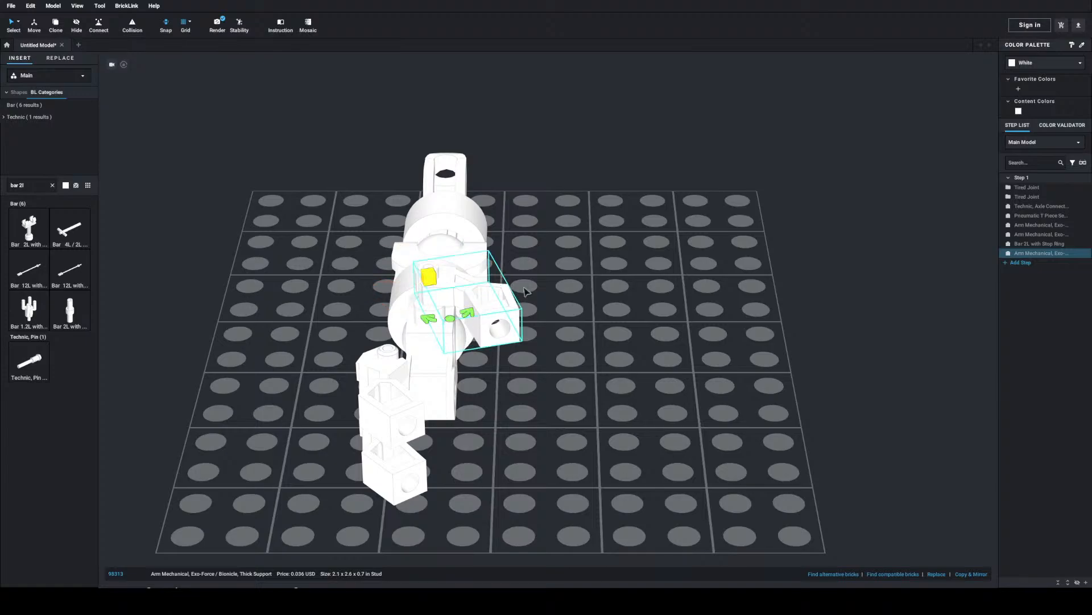
Step: Reposition the Bar 2L with Stop Ring lower in the axle connector, beneath the new mechanical arm's clip
{"action": "left_click", "coordinate": [502, 269]}
{"action": "right_click_drag", "start_coordinate": [499, 268], "coordinate": [493, 261]}
{"action": "left_click", "coordinate": [434, 287]}
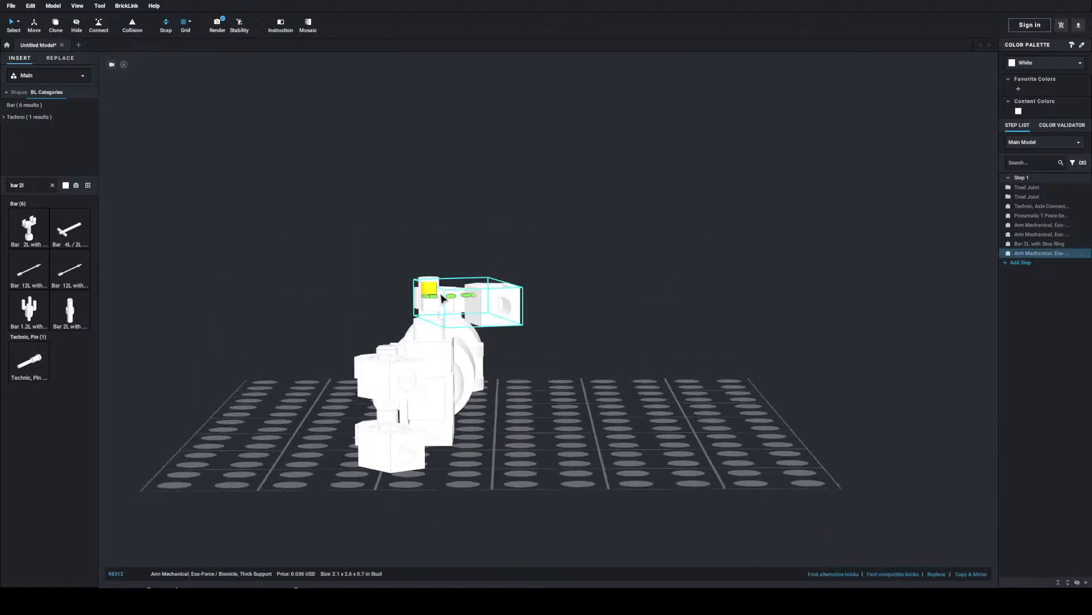
{"action": "left_click_drag", "start_coordinate": [430, 290], "coordinate": [431, 300]}
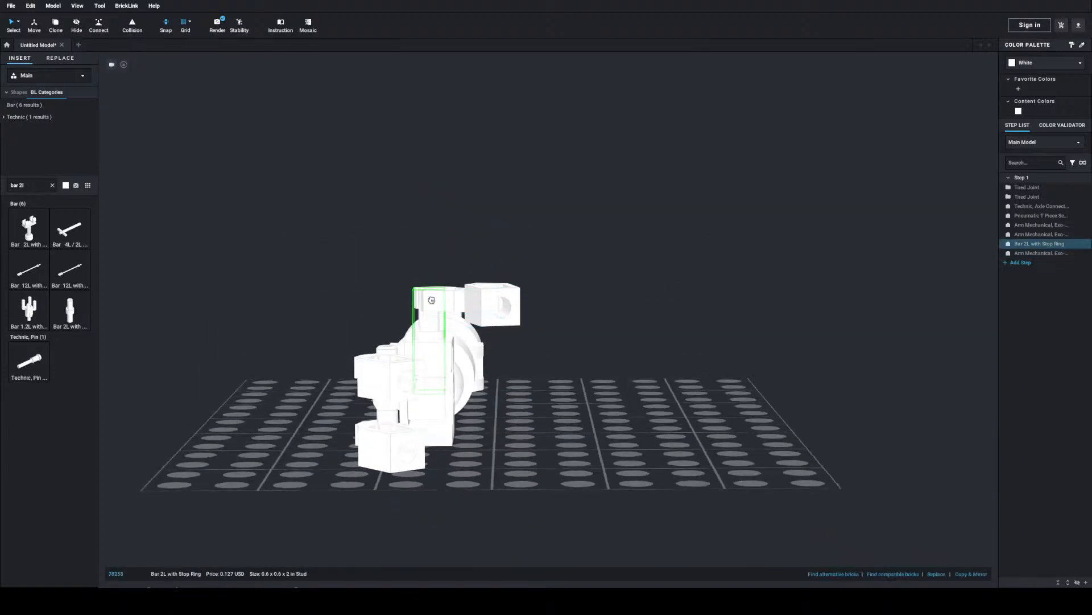
{"action": "left_click", "coordinate": [342, 274]}
{"action": "scroll", "coordinate": [342, 274], "scroll_direction": "up", "scroll_amount": 6}
{"action": "scroll", "coordinate": [359, 282], "scroll_direction": "down", "scroll_amount": 1}
{"action": "right_click_drag", "start_coordinate": [370, 319], "coordinate": [435, 329]}
{"action": "left_click", "coordinate": [434, 390]}
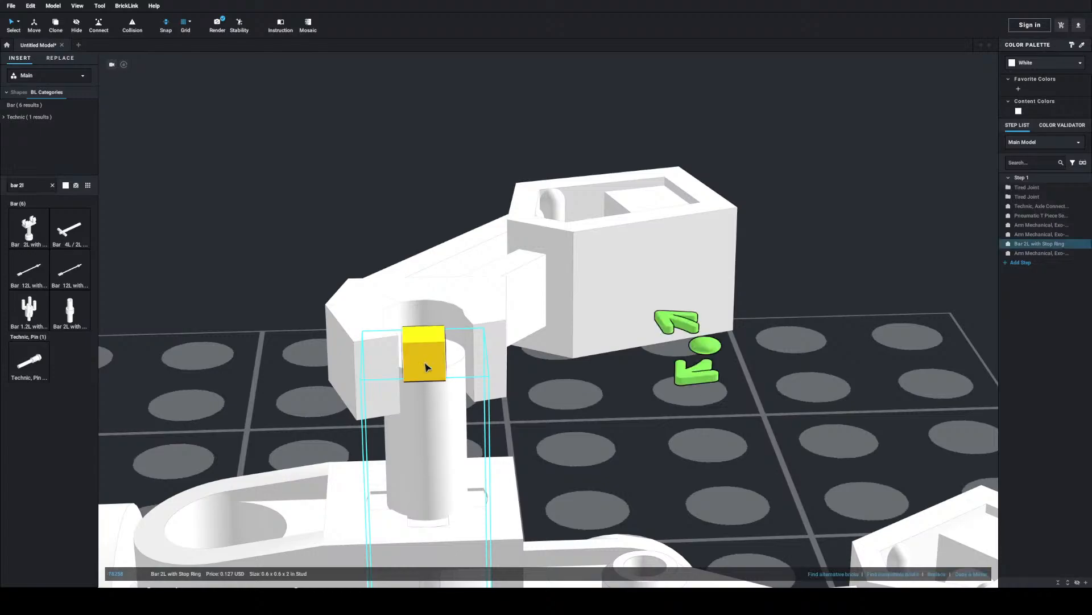
{"action": "left_click_drag", "start_coordinate": [428, 351], "coordinate": [395, 349]}
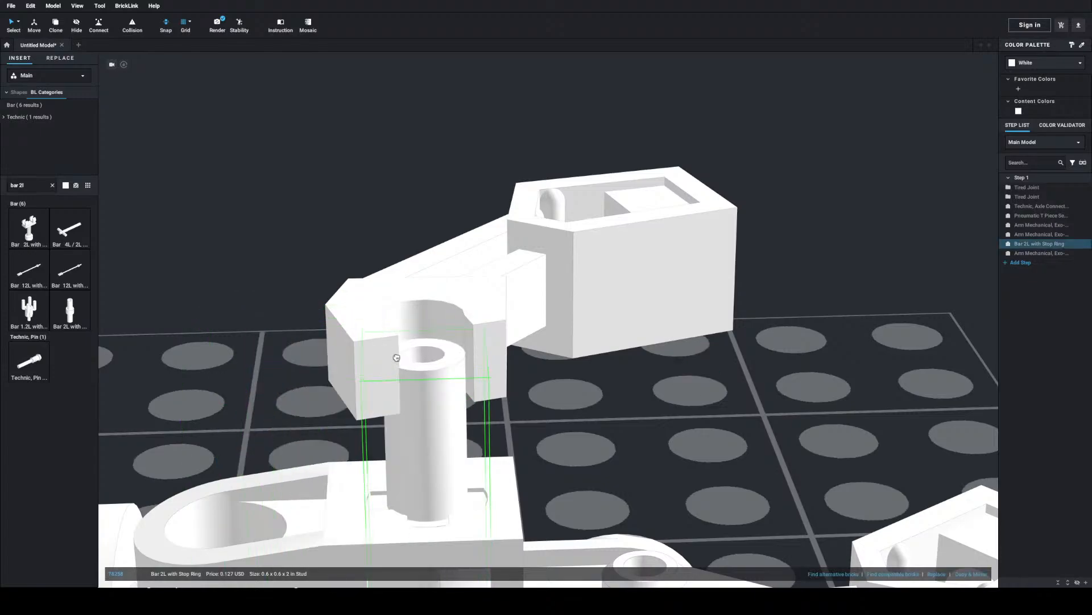
{"action": "left_click", "coordinate": [151, 294]}
Step: Lower the new mechanical arm along the bar to just above the axle connector
{"action": "right_click_drag", "start_coordinate": [165, 300], "coordinate": [171, 288]}
{"action": "middle_click_drag", "start_coordinate": [405, 407], "coordinate": [456, 383]}
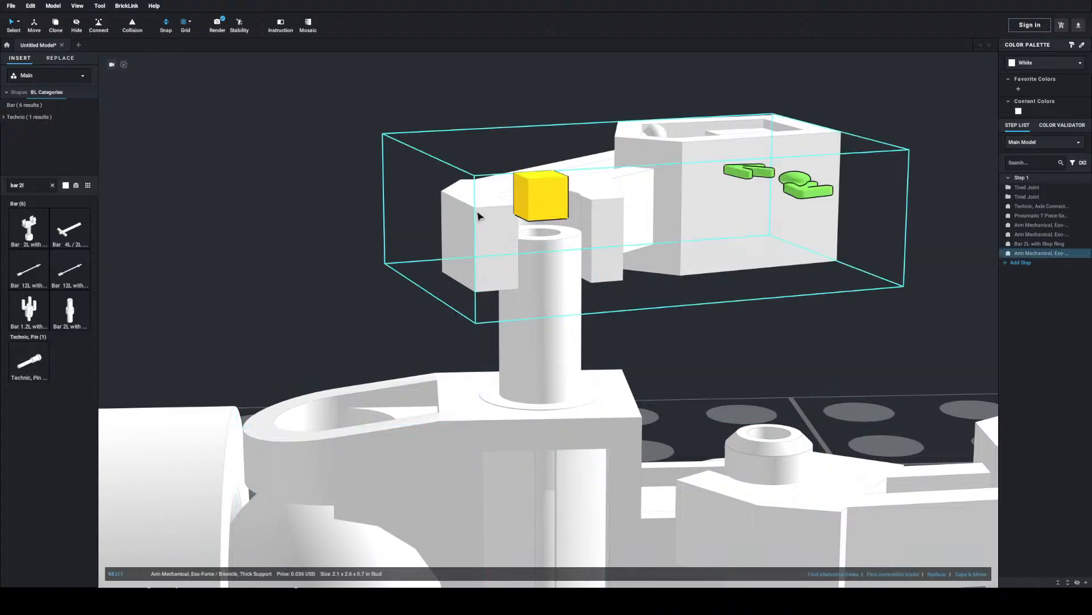
{"action": "left_click_drag", "start_coordinate": [566, 192], "coordinate": [573, 278]}
{"action": "left_click", "coordinate": [342, 190]}
{"action": "right_click_drag", "start_coordinate": [343, 191], "coordinate": [301, 192]}
Step: Nudge the stop-ring bar down until its tip sits just above the arm's clip, and adjust the arm's height to match
{"action": "left_click", "coordinate": [303, 191]}
{"action": "left_click_drag", "start_coordinate": [310, 183], "coordinate": [326, 219]}
{"action": "key", "text": "shift+s"}
{"action": "key", "text": "shift+s"}
{"action": "key", "text": "shift+s"}
{"action": "key", "text": "shift+s"}
{"action": "key", "text": "shift+s"}
{"action": "key", "text": "shift+s"}
{"action": "key", "text": "shift+s"}
{"action": "key", "text": "shift+s"}
{"action": "key", "text": "shift+s"}
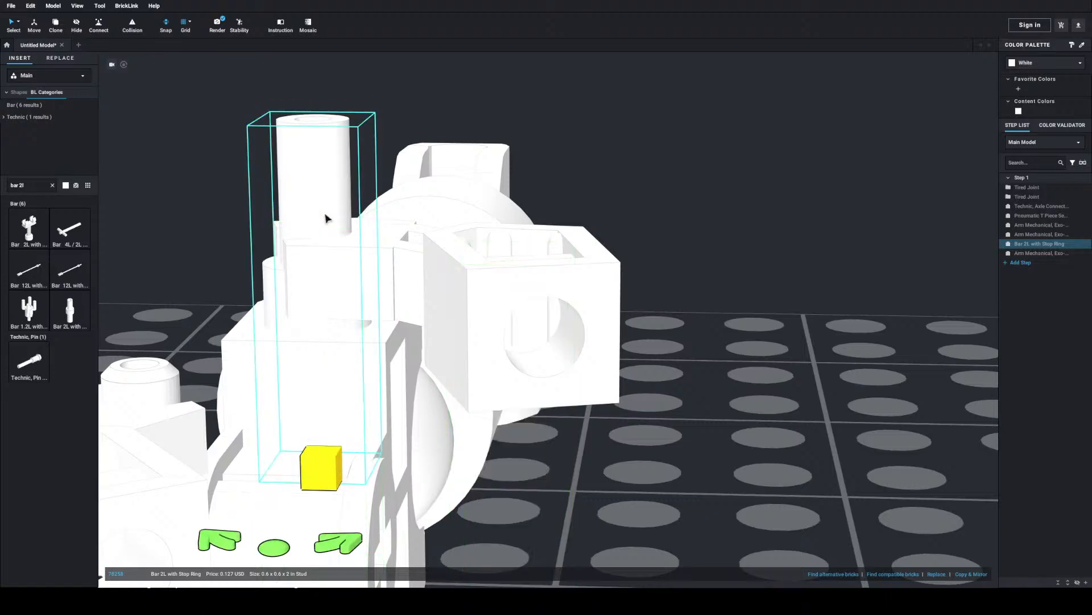
{"action": "key", "text": "shift+s"}
{"action": "key", "text": "shift+s"}
{"action": "key", "text": "shift+s"}
{"action": "key", "text": "shift+s"}
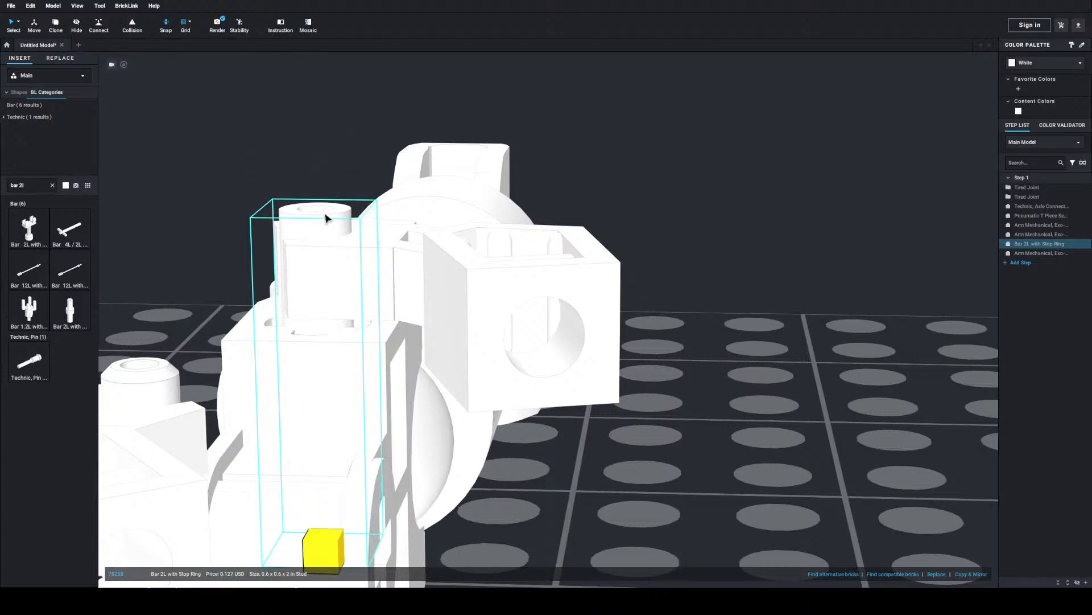
{"action": "left_click", "coordinate": [806, 192]}
{"action": "right_click_drag", "start_coordinate": [807, 192], "coordinate": [804, 189]}
{"action": "left_click", "coordinate": [329, 268]}
{"action": "key", "text": "shift+s"}
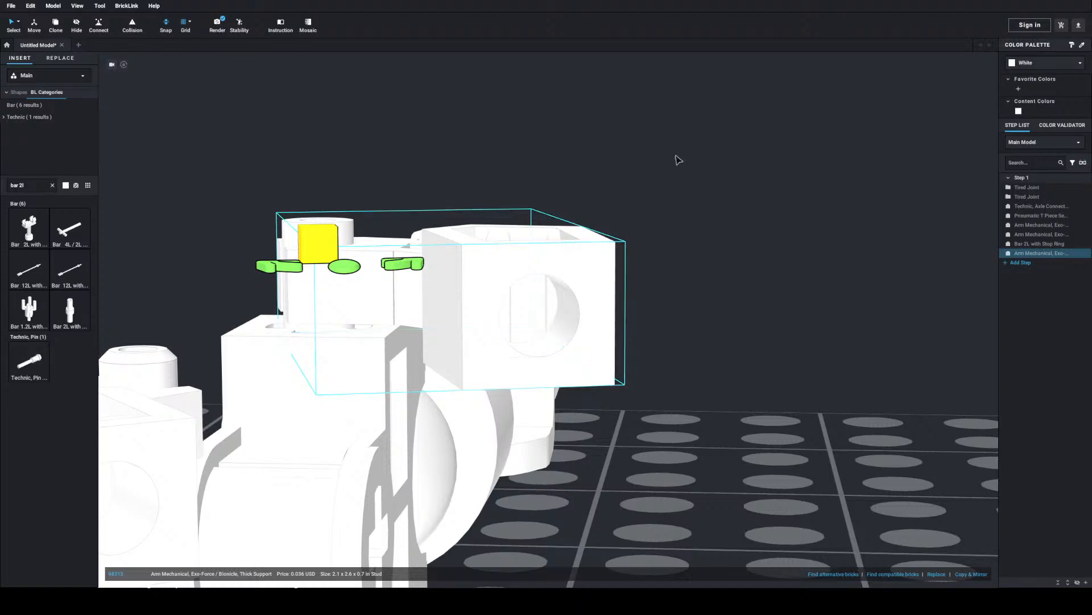
Step: Examine the fit of the bar and the three mechanical arms from several sides and from above
{"action": "left_click", "coordinate": [705, 165]}
{"action": "right_click_drag", "start_coordinate": [705, 165], "coordinate": [703, 180]}
{"action": "left_click", "coordinate": [287, 203]}
{"action": "left_click", "coordinate": [317, 185]}
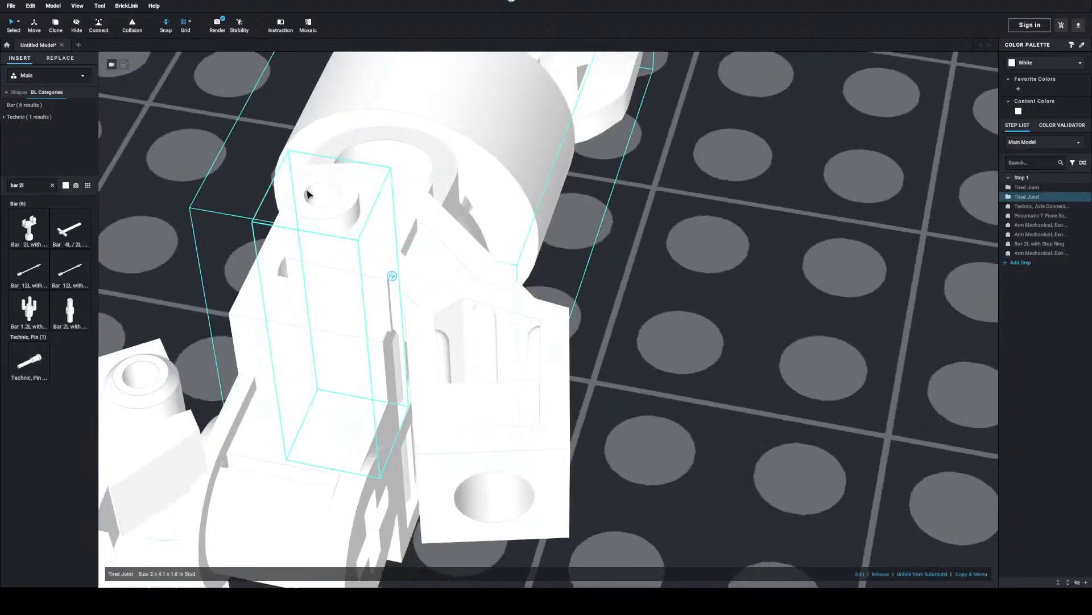
{"action": "right_click_drag", "start_coordinate": [598, 168], "coordinate": [600, 146]}
{"action": "right_click", "coordinate": [669, 195]}
{"action": "left_click", "coordinate": [696, 175]}
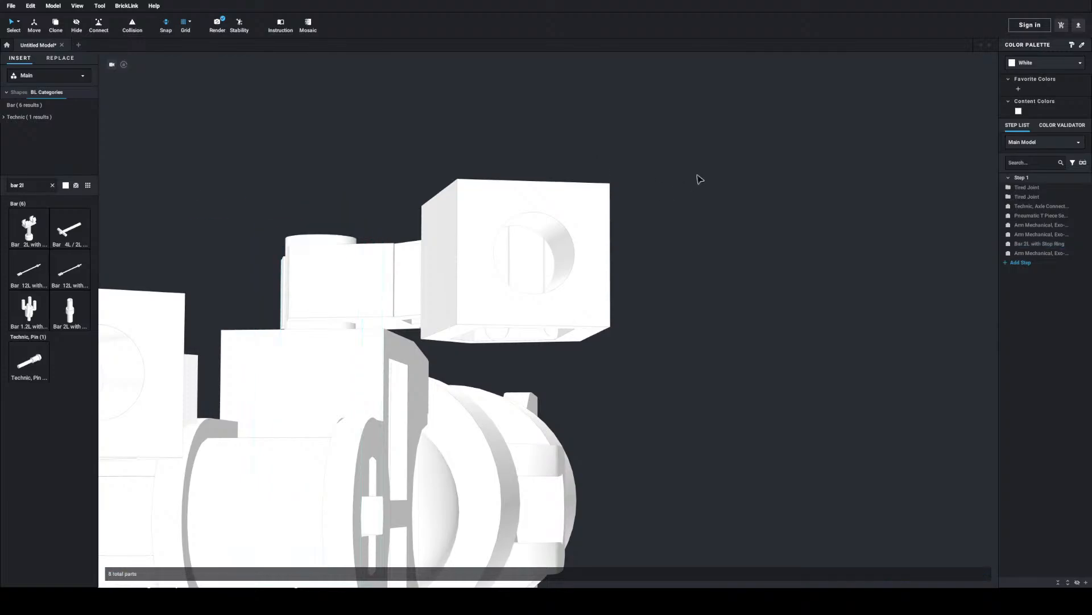
{"action": "scroll", "coordinate": [712, 195], "scroll_direction": "down", "scroll_amount": 5}
{"action": "mouse_move", "coordinate": [708, 201]}
{"action": "right_mouse_down"}
{"action": "mouse_move", "coordinate": [684, 217]}
{"action": "mouse_move", "coordinate": [716, 231]}
{"action": "mouse_move", "coordinate": [716, 214]}
{"action": "right_mouse_up"}
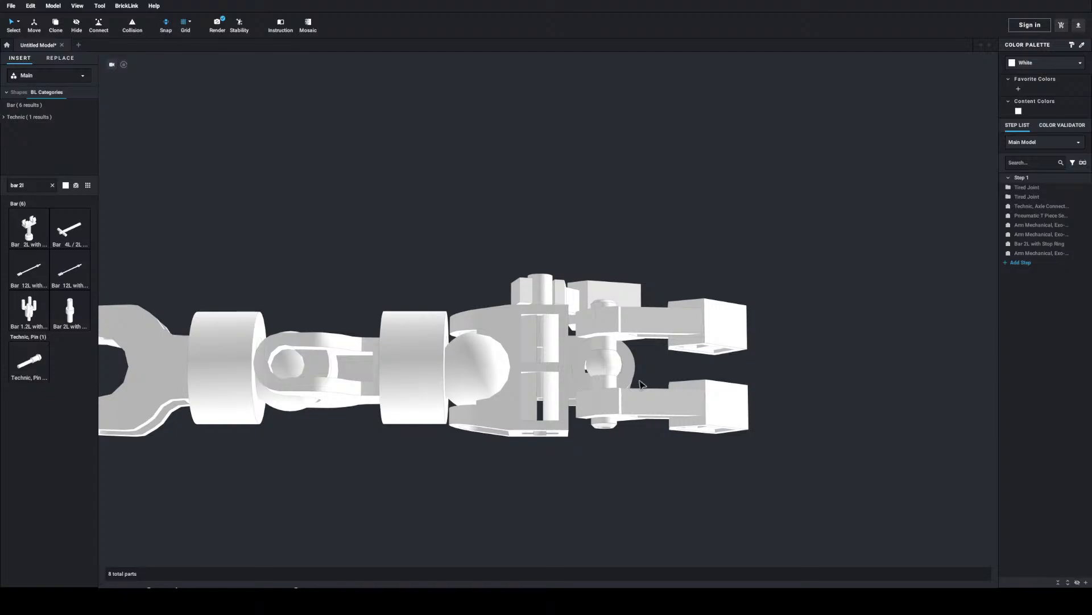
{"action": "scroll", "coordinate": [598, 307], "scroll_direction": "down", "scroll_amount": 1}
{"action": "right_click_drag", "start_coordinate": [645, 273], "coordinate": [625, 312]}
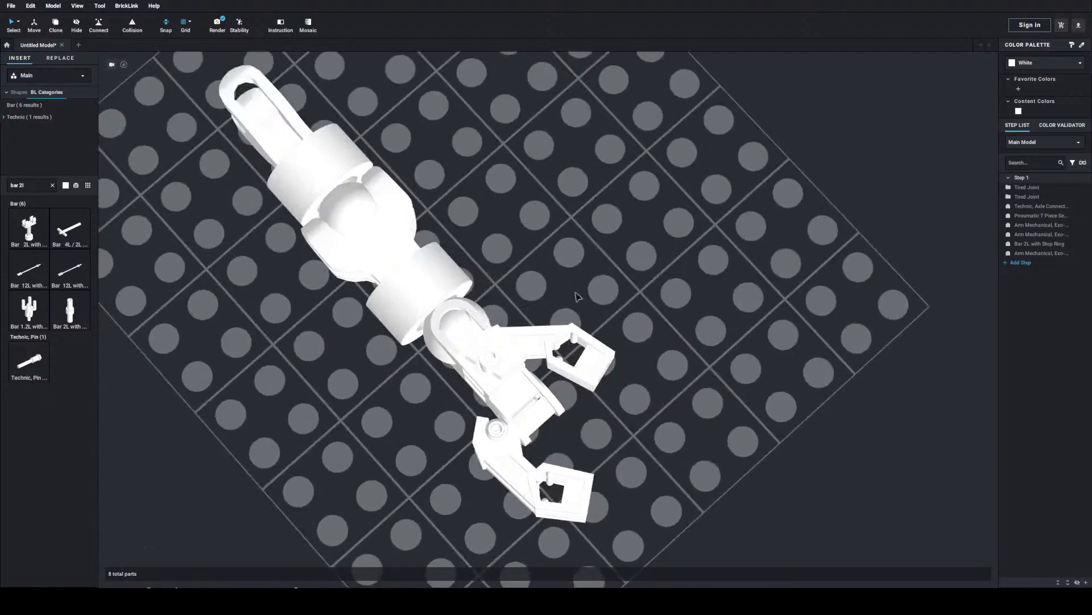
{"action": "scroll", "coordinate": [587, 284], "scroll_direction": "down", "scroll_amount": 2}
{"action": "right_click_drag", "start_coordinate": [587, 281], "coordinate": [572, 277]}
{"action": "scroll", "coordinate": [572, 277], "scroll_direction": "down", "scroll_amount": 2}
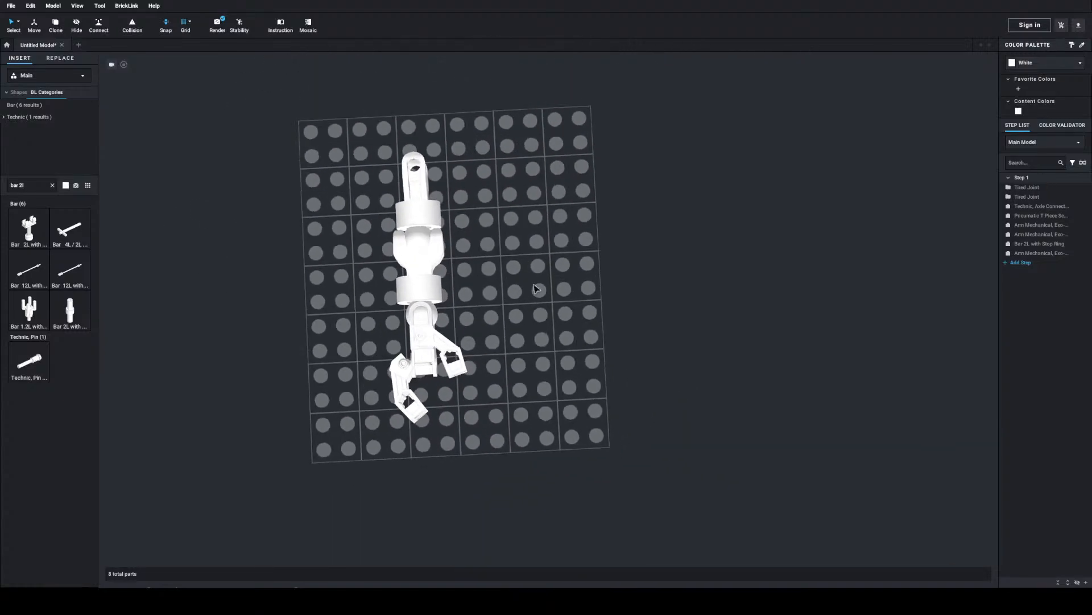
Step: Duplicate the end Tired Joint and place the copy on the grid beside the finished arm
{"action": "left_click", "coordinate": [422, 181]}
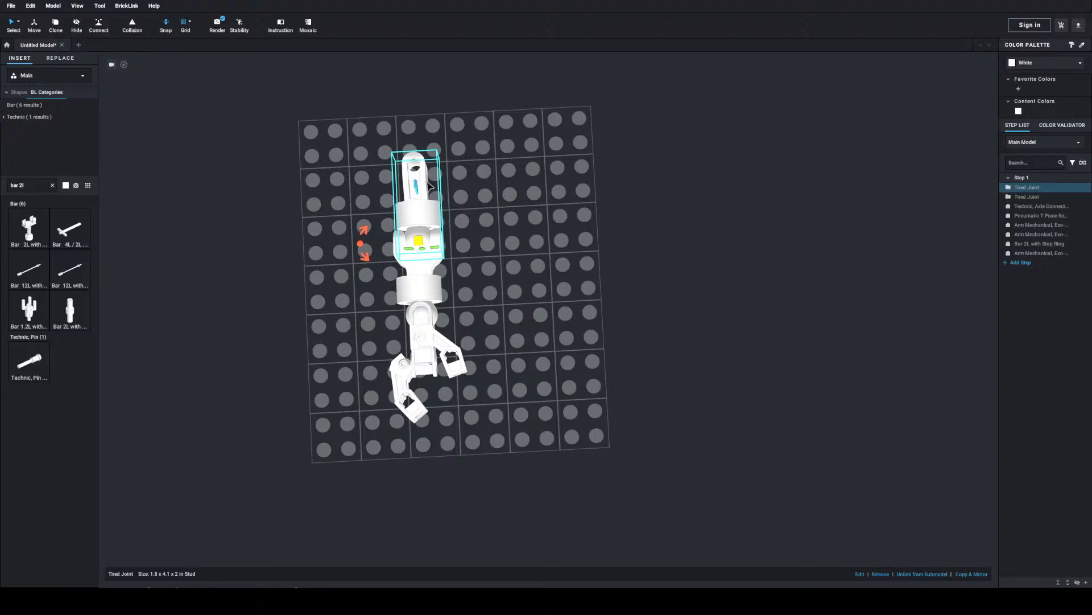
{"action": "key", "text": "ctrl+c"}
{"action": "key", "text": "ctrl+v"}
{"action": "left_click", "coordinate": [524, 425]}
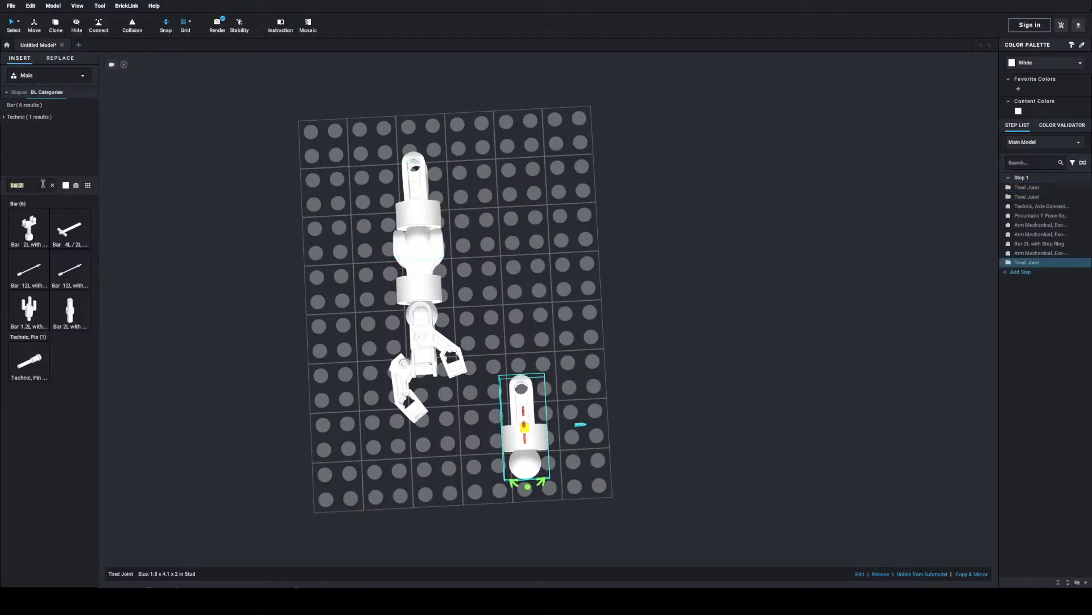
Step: Find "ball socket" parts, insert a Hero Factory arm/leg piece, and connect it to the copied Tired Joint's ball
{"action": "key", "text": "BackSpace"}
{"action": "type", "text": "ball"}
{"action": "type", "text": " socke"}
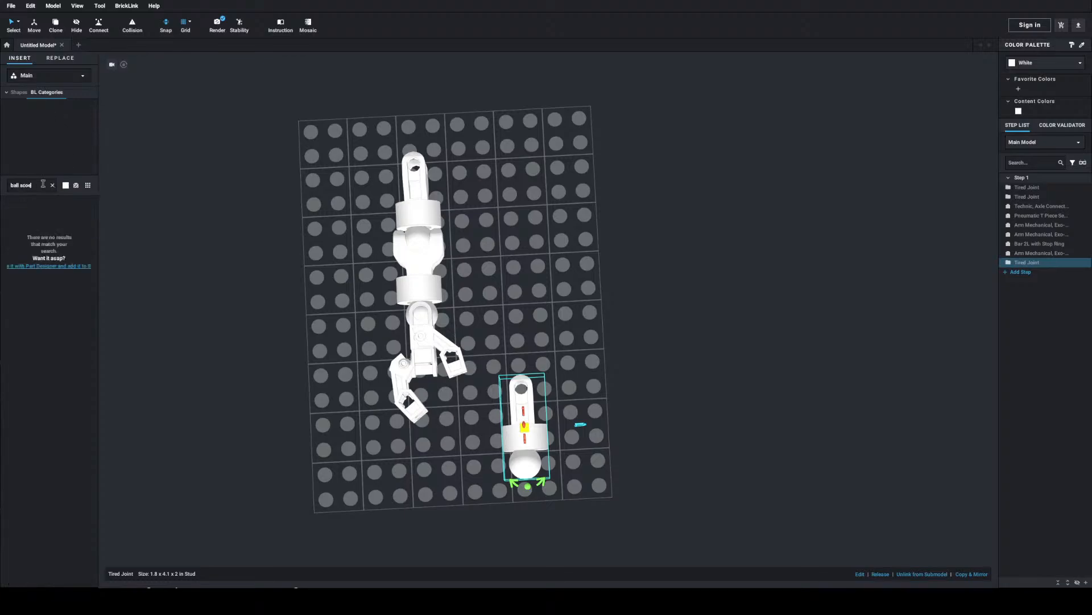
{"action": "key", "text": "BackSpace"}
{"action": "type", "text": "ocket"}
{"action": "scroll", "coordinate": [30, 400], "scroll_direction": "down", "scroll_amount": 3}
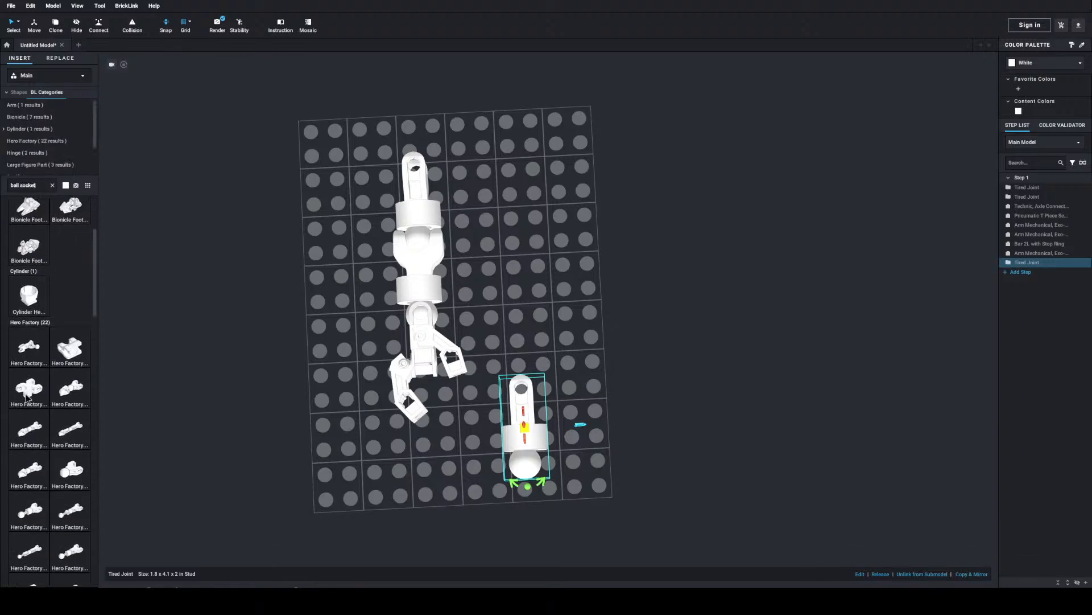
{"action": "scroll", "coordinate": [29, 400], "scroll_direction": "down", "scroll_amount": 3}
{"action": "left_click", "coordinate": [31, 372]}
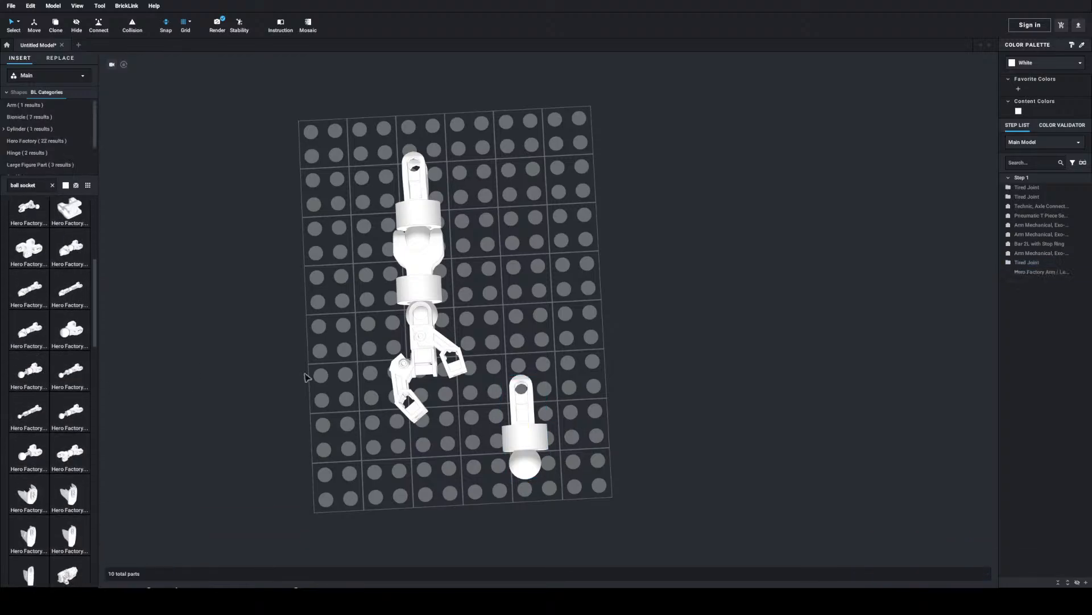
{"action": "left_click_drag", "start_coordinate": [594, 325], "coordinate": [530, 520]}
{"action": "left_click_drag", "start_coordinate": [505, 348], "coordinate": [534, 416]}
{"action": "left_click", "coordinate": [577, 348]}
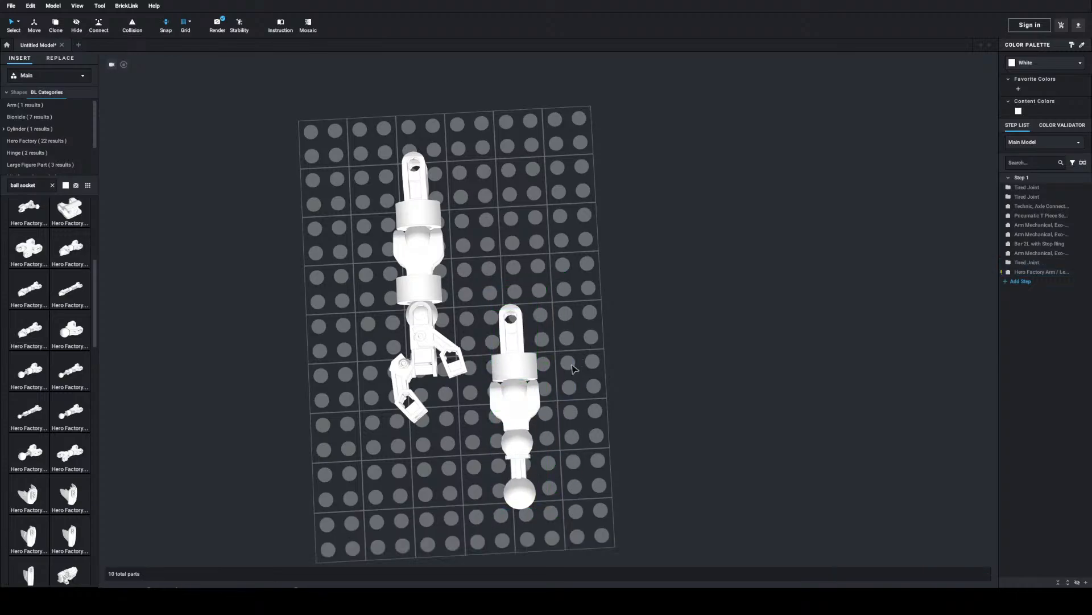
Step: Find "size 4" parts and place the Hero Factory Armor with Ball Joint Socket - Size 4 beside the new leg piece
{"action": "middle_click_drag", "start_coordinate": [571, 366], "coordinate": [558, 349]}
{"action": "scroll", "coordinate": [554, 352], "scroll_direction": "up", "scroll_amount": 3}
{"action": "left_click", "coordinate": [46, 187]}
{"action": "key", "text": "BackSpace"}
{"action": "type", "text": "size 4"}
{"action": "left_click", "coordinate": [28, 227]}
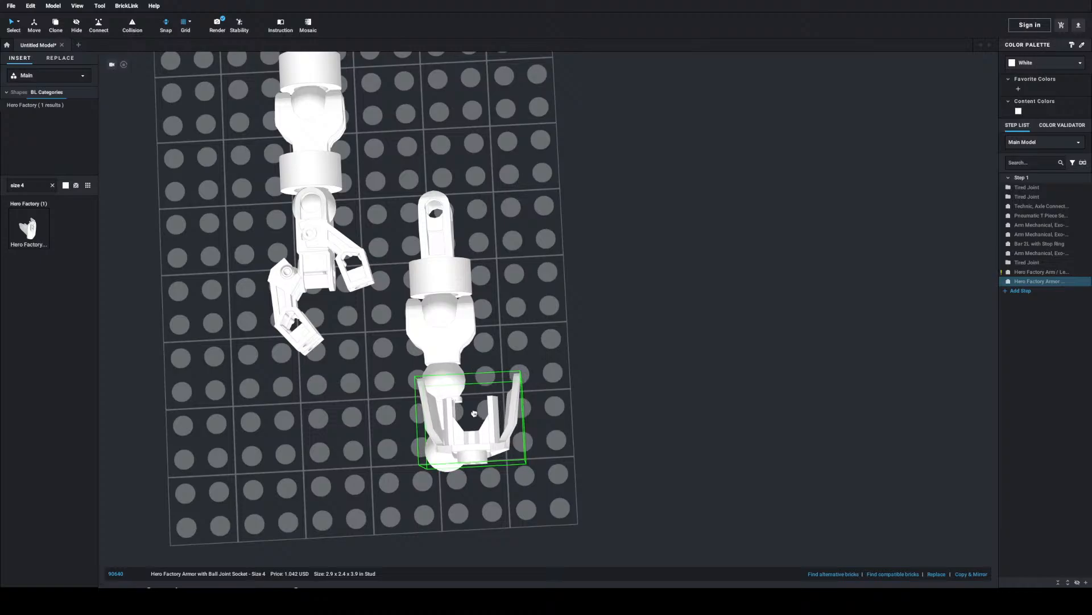
{"action": "left_click", "coordinate": [471, 412]}
Step: Rotate the Size 4 armor to lie lengthwise over the Hero Factory leg piece, flaring toward its free ball, and mount it there
{"action": "key", "text": "Down"}
{"action": "key", "text": "Down"}
{"action": "left_click_drag", "start_coordinate": [472, 412], "coordinate": [454, 385]}
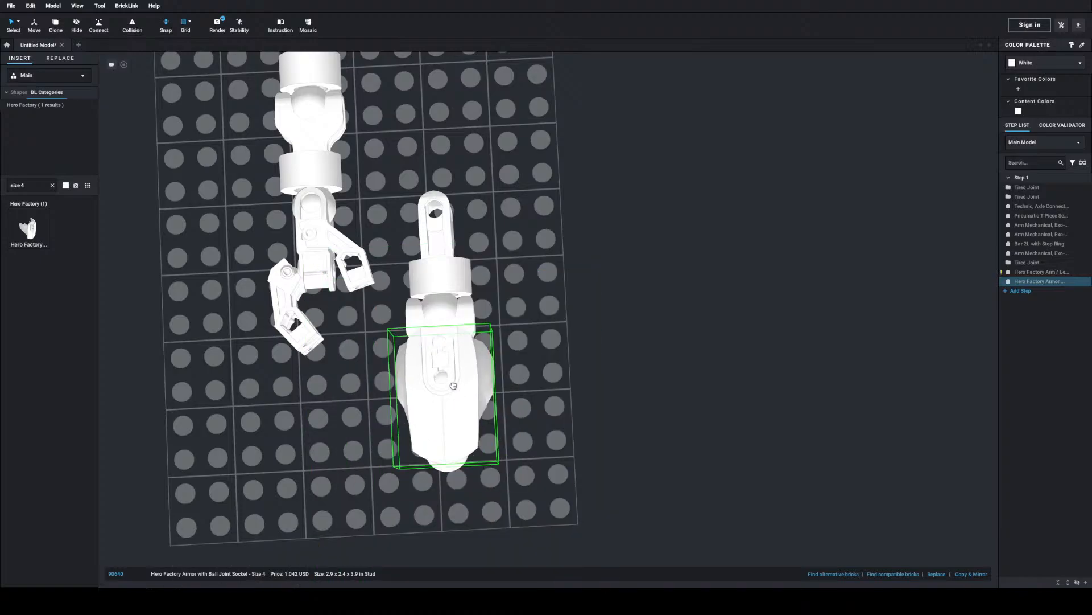
{"action": "key", "text": "Down"}
{"action": "key", "text": "Down"}
{"action": "left_click_drag", "start_coordinate": [456, 390], "coordinate": [456, 389]}
{"action": "left_click", "coordinate": [525, 337]}
{"action": "right_click_drag", "start_coordinate": [525, 337], "coordinate": [532, 326]}
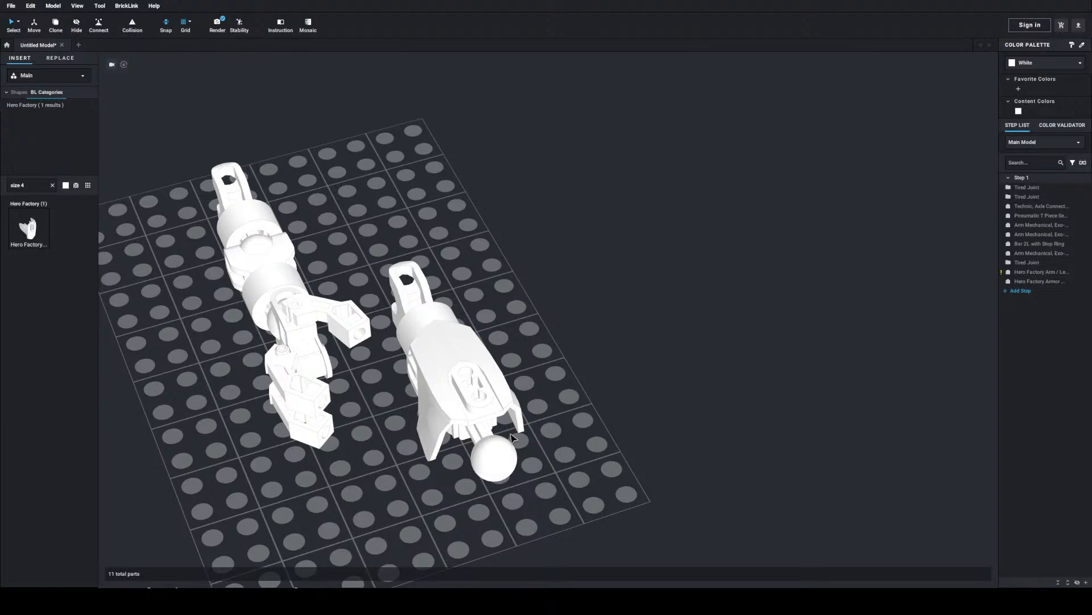
{"action": "right_click_drag", "start_coordinate": [595, 259], "coordinate": [624, 274]}
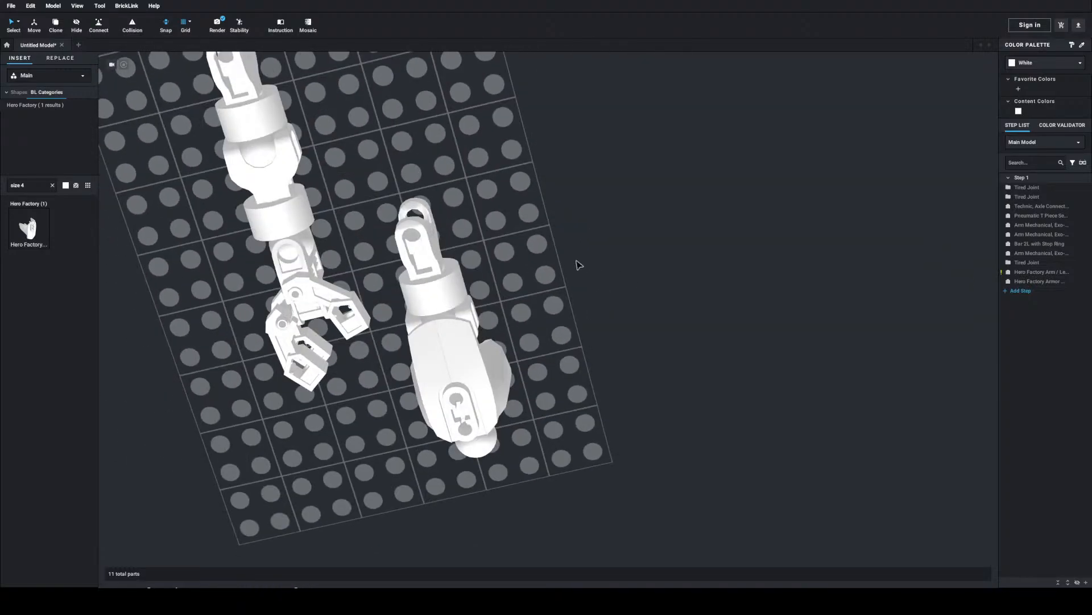
{"action": "right_click_drag", "start_coordinate": [450, 249], "coordinate": [444, 230]}
Step: Search the parts library for "foot" and pick the Bionicle Foot with Ball Joint Socket 2 x 3 x 5
{"action": "left_click", "coordinate": [26, 183]}
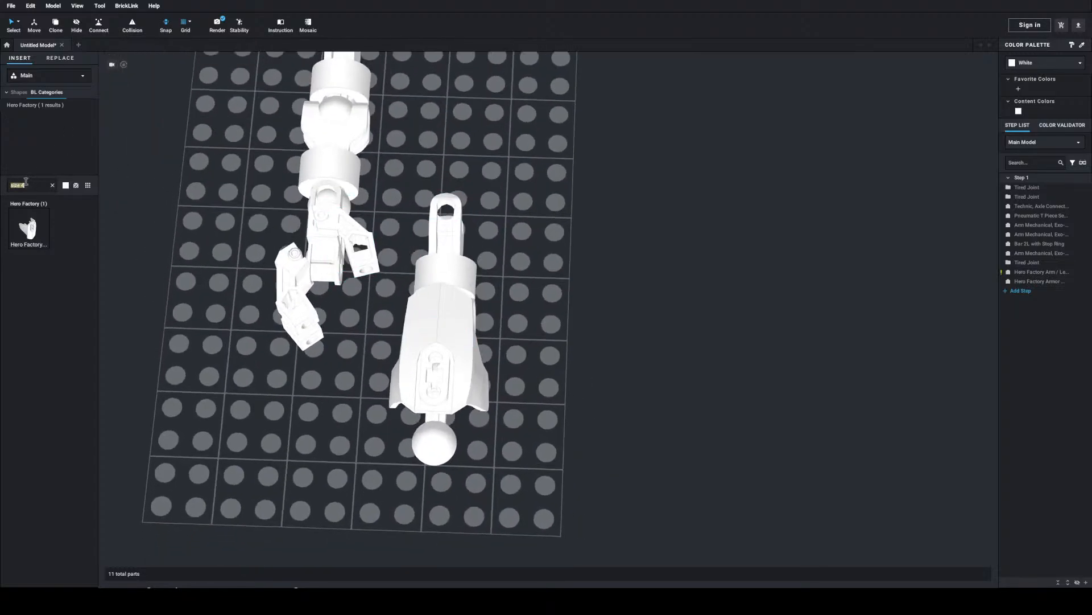
{"action": "type", "text": "bohr"}
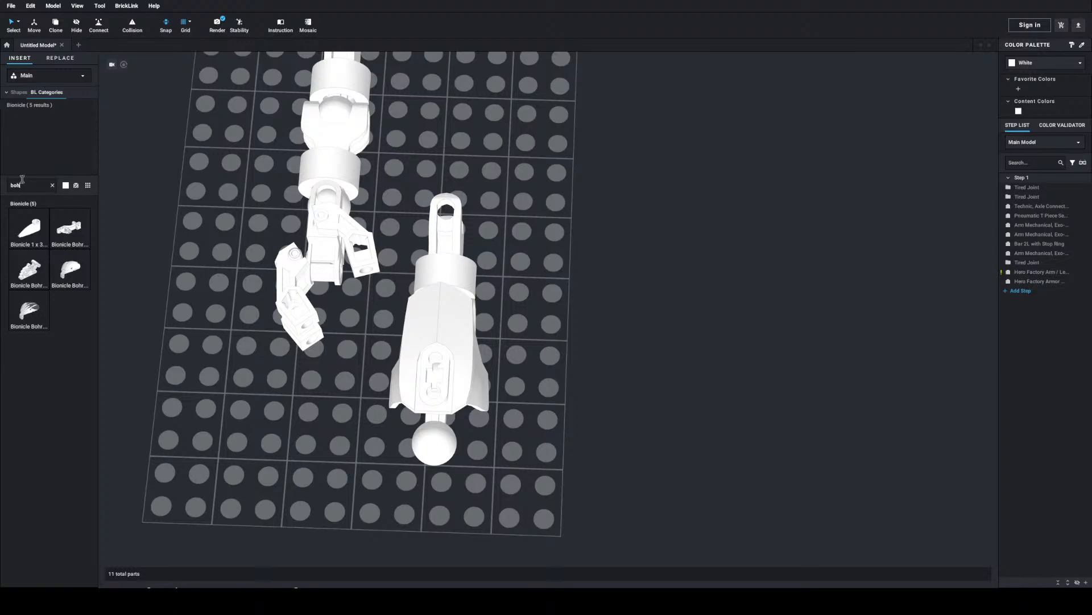
{"action": "type", "text": "feet"}
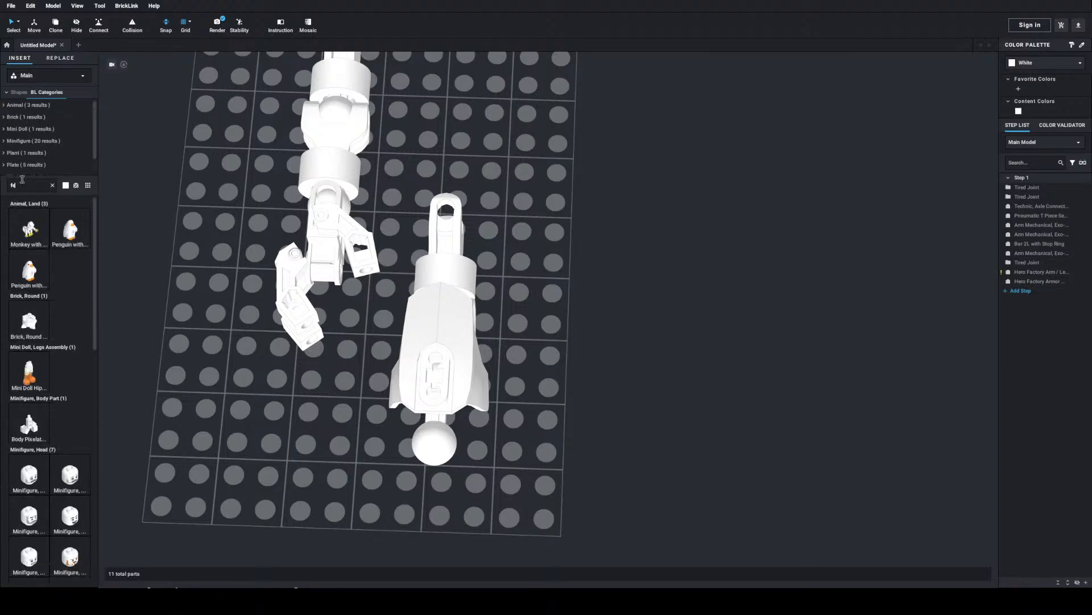
{"action": "key", "text": "BackSpace"}
{"action": "type", "text": "oot"}
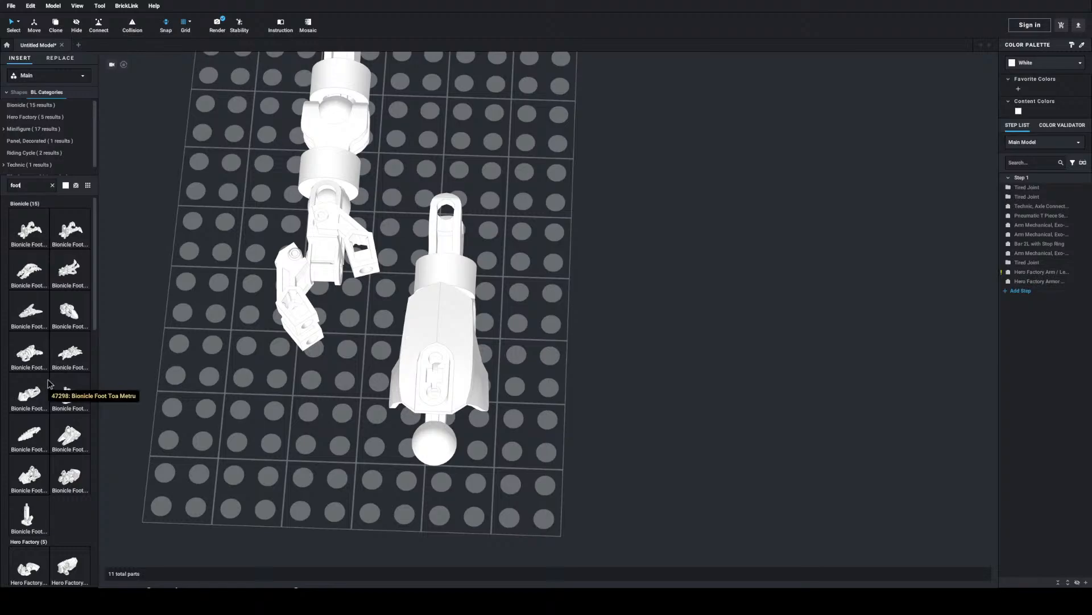
{"action": "left_click", "coordinate": [70, 440]}
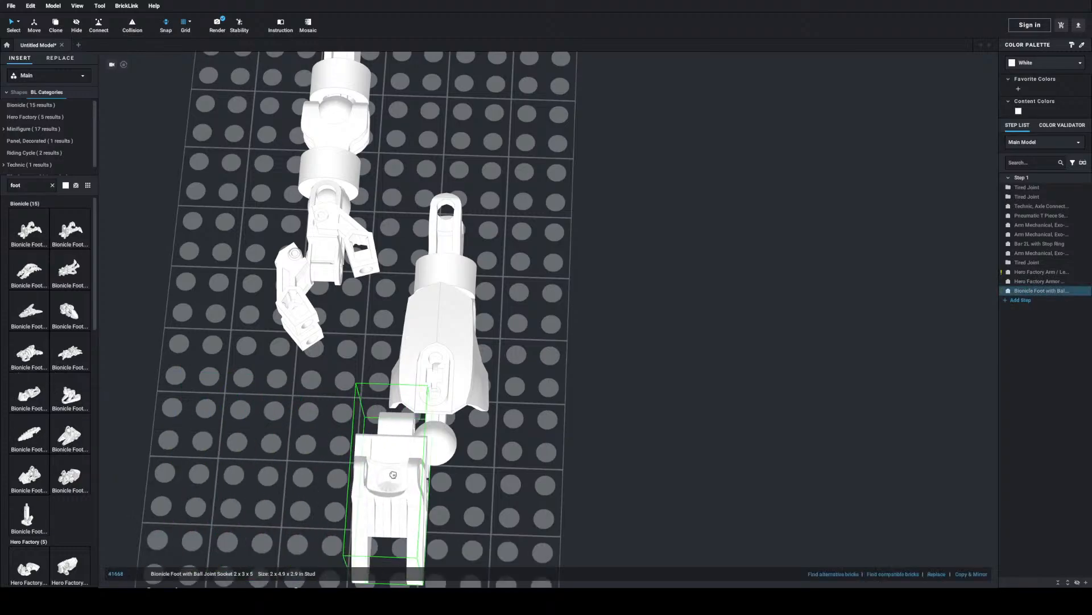
Step: Rotate the Bionicle foot so its socket faces the leg, and attach it to the free ball at the leg's end
{"action": "key", "text": "Down"}
{"action": "key", "text": "Down"}
{"action": "key", "text": "Down"}
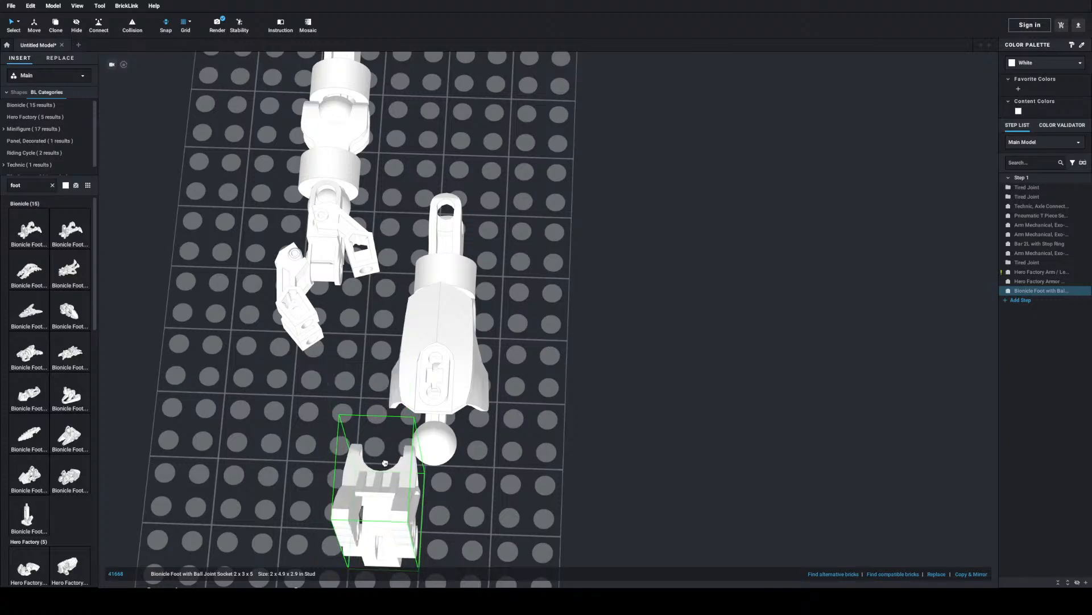
{"action": "left_click", "coordinate": [426, 453]}
{"action": "right_click_drag", "start_coordinate": [553, 421], "coordinate": [629, 449]}
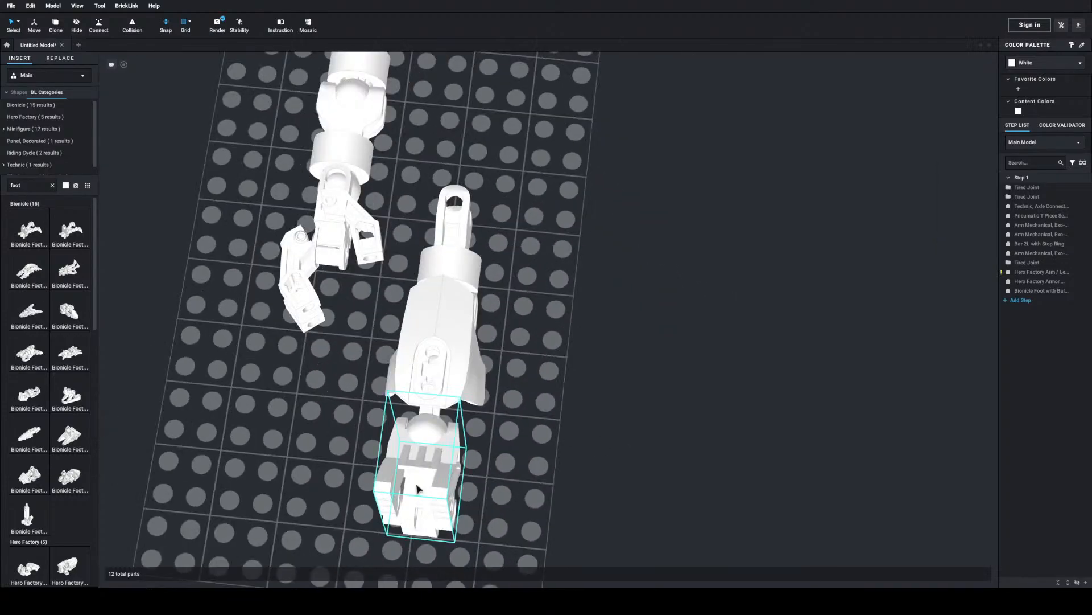
{"action": "scroll", "coordinate": [455, 489], "scroll_direction": "up", "scroll_amount": 5}
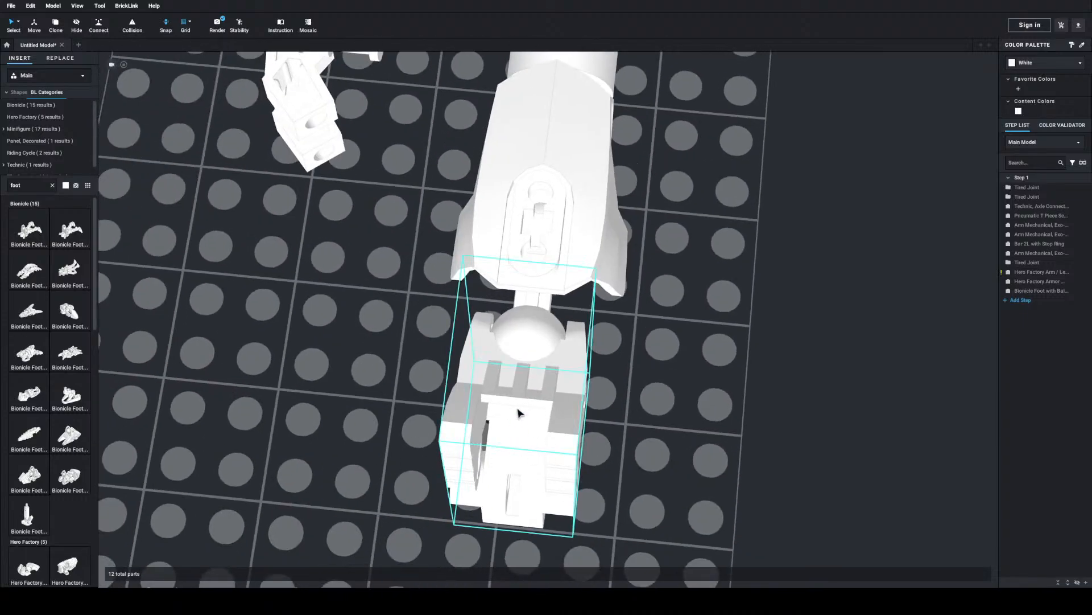
Step: Search the parts library for "tri axle" and look through the Technic connectors for a three-way axle connector
{"action": "scroll", "coordinate": [690, 350], "scroll_direction": "down", "scroll_amount": 5}
{"action": "scroll", "coordinate": [693, 355], "scroll_direction": "down", "scroll_amount": 3}
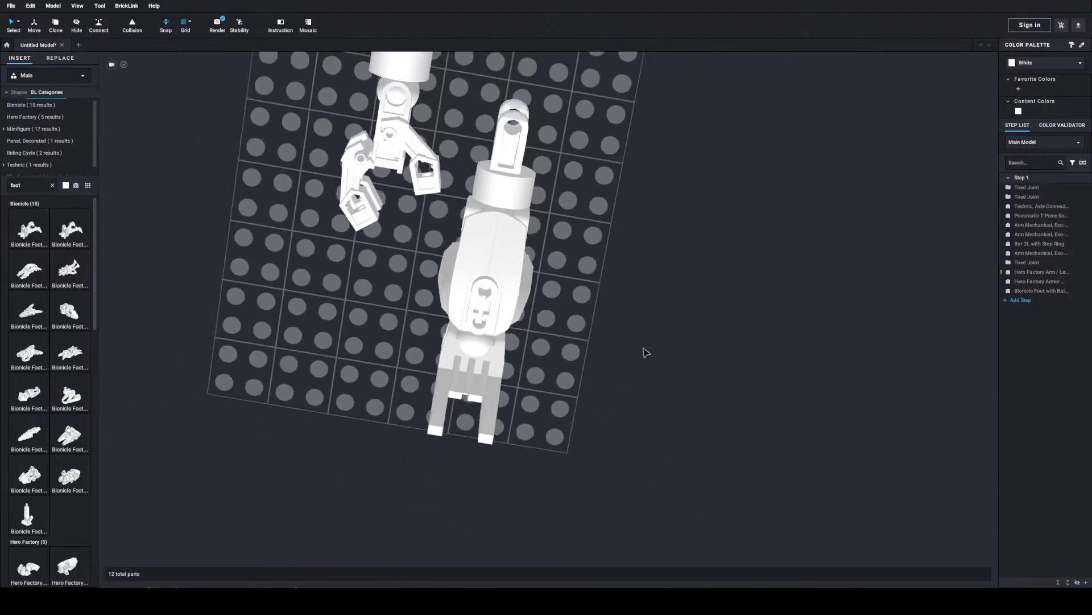
{"action": "scroll", "coordinate": [510, 341], "scroll_direction": "down", "scroll_amount": 1}
{"action": "middle_click_drag", "start_coordinate": [528, 373], "coordinate": [528, 382]}
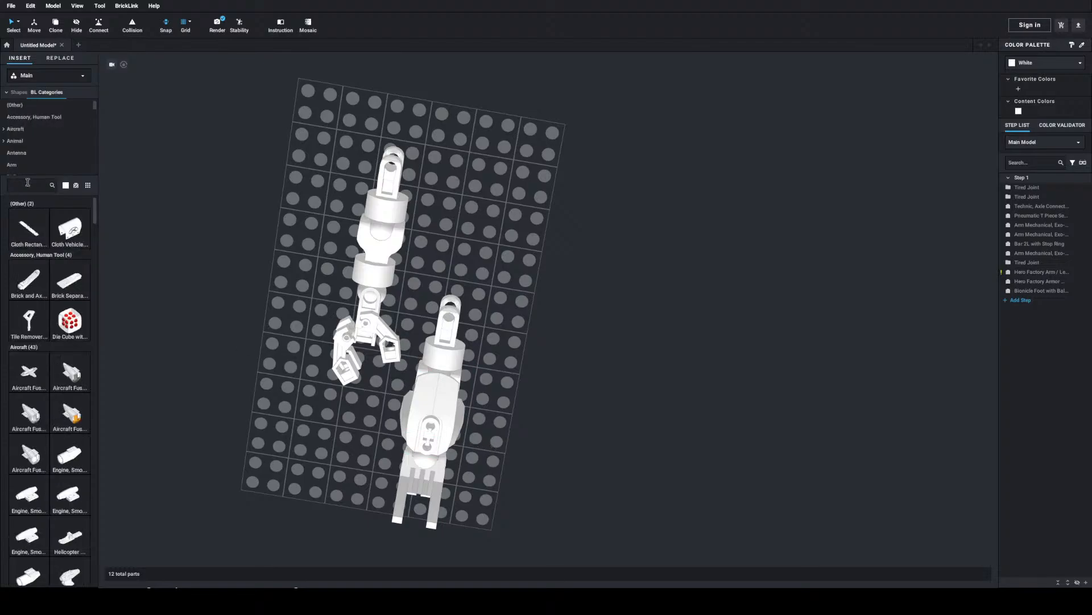
{"action": "type", "text": "tri"}
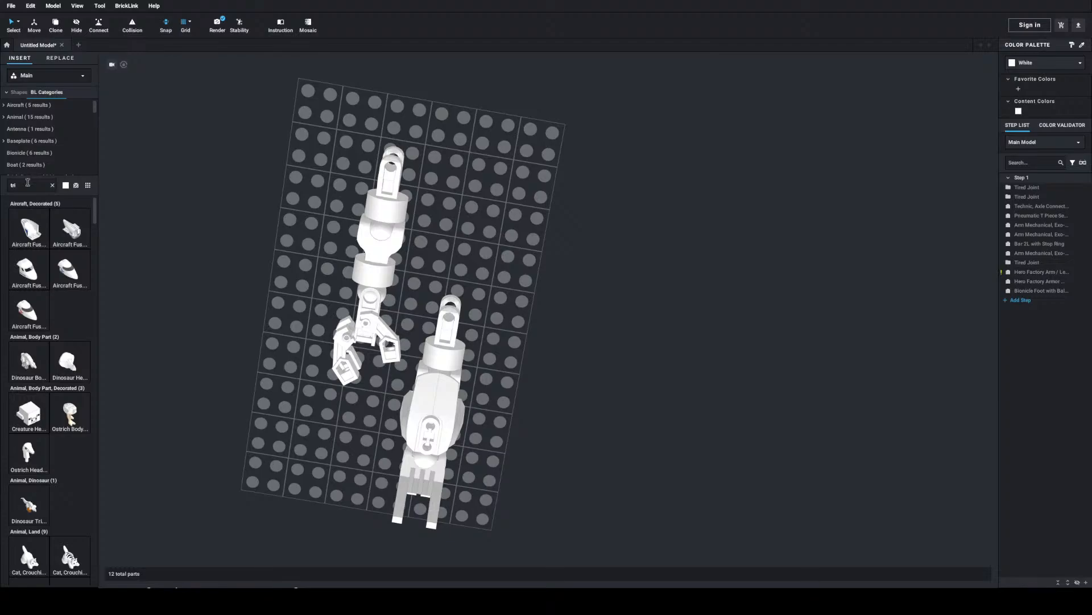
{"action": "type", "text": " axle"}
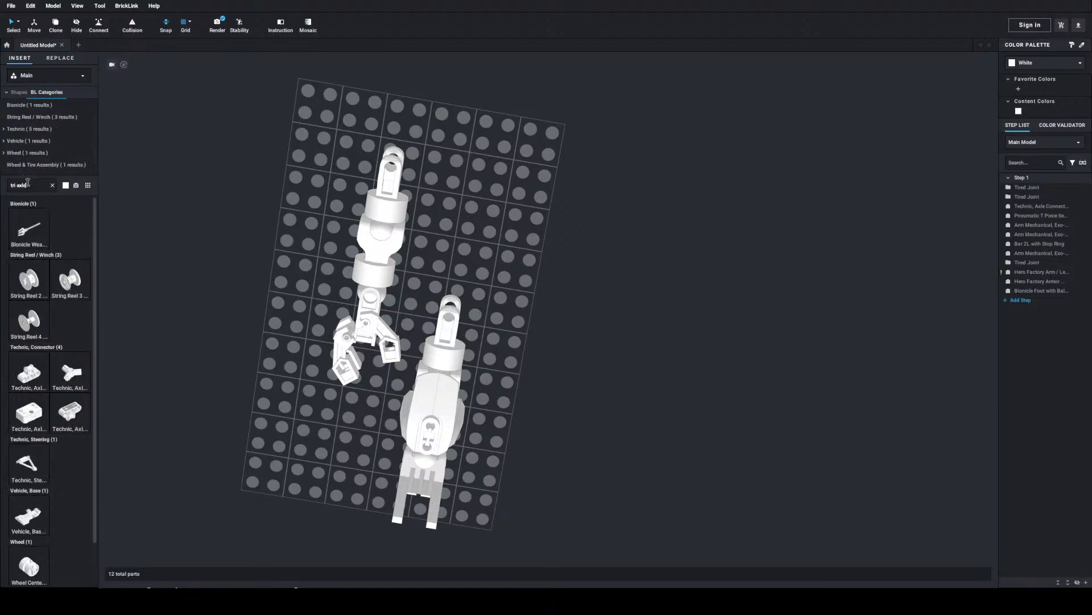
{"action": "scroll", "coordinate": [38, 278], "scroll_direction": "down", "scroll_amount": 1}
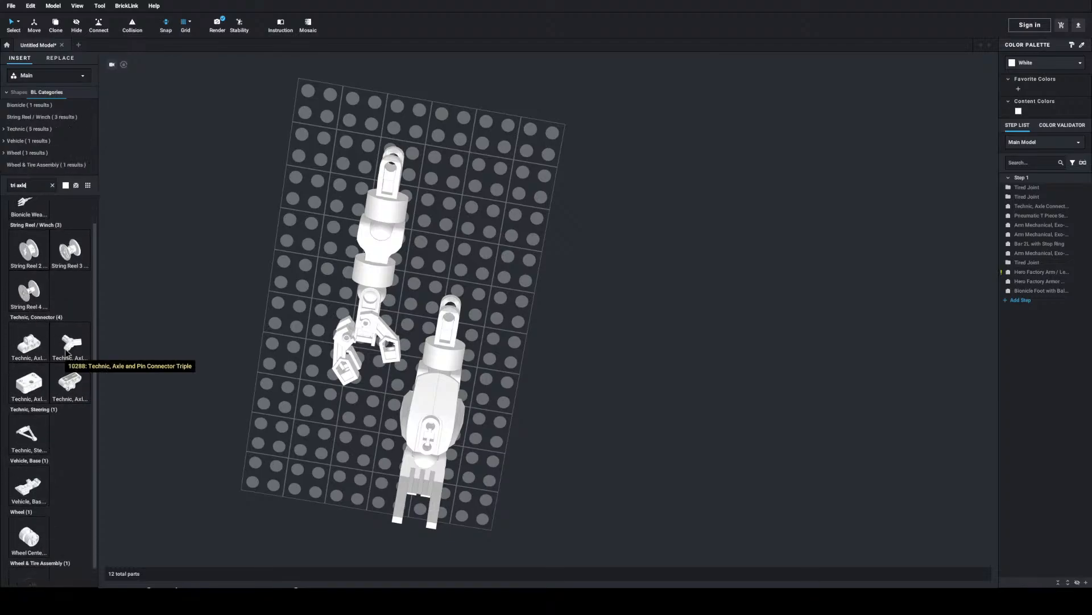
{"action": "scroll", "coordinate": [67, 354], "scroll_direction": "down", "scroll_amount": 1}
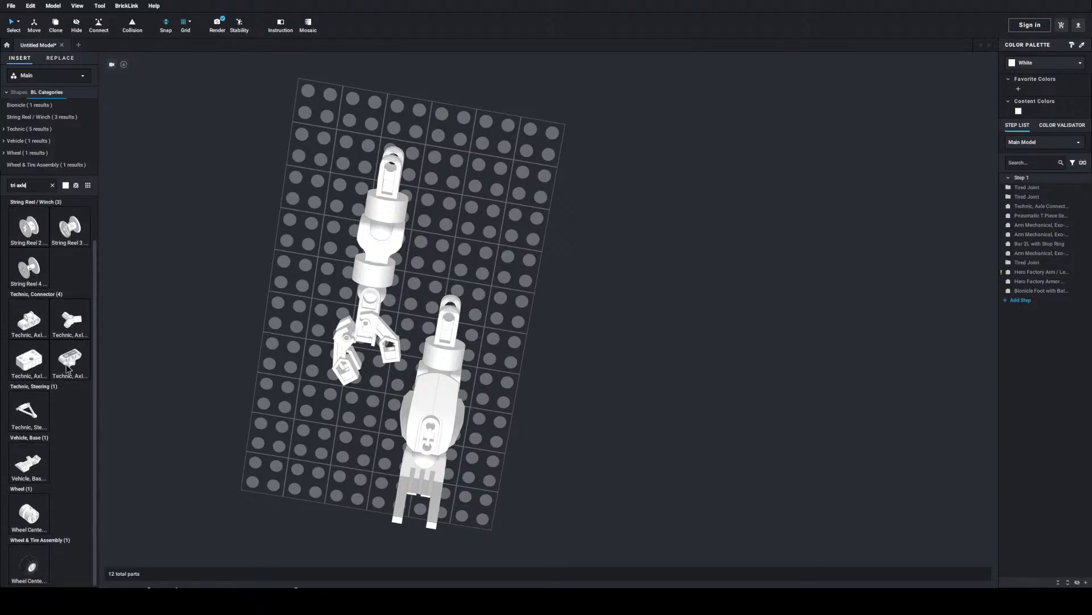
{"action": "scroll", "coordinate": [68, 367], "scroll_direction": "up", "scroll_amount": 2}
{"action": "left_click_drag", "start_coordinate": [72, 392], "coordinate": [71, 359]}
Step: Search the parts library for "axle hole" and look through the results from the Bionicle parts to the Technic steering parts
{"action": "left_click", "coordinate": [28, 190]}
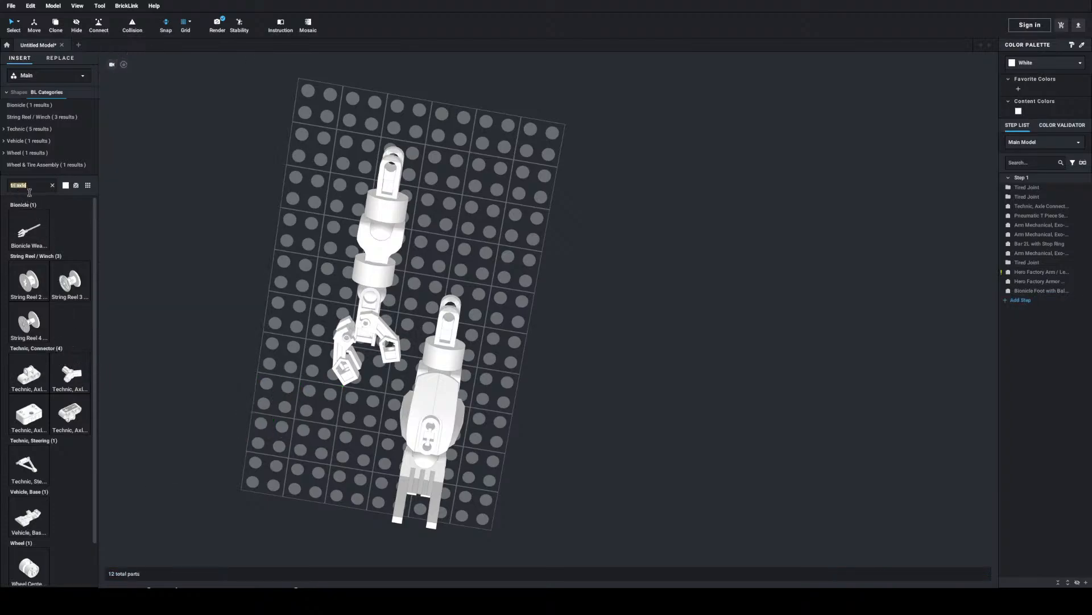
{"action": "type", "text": "axd"}
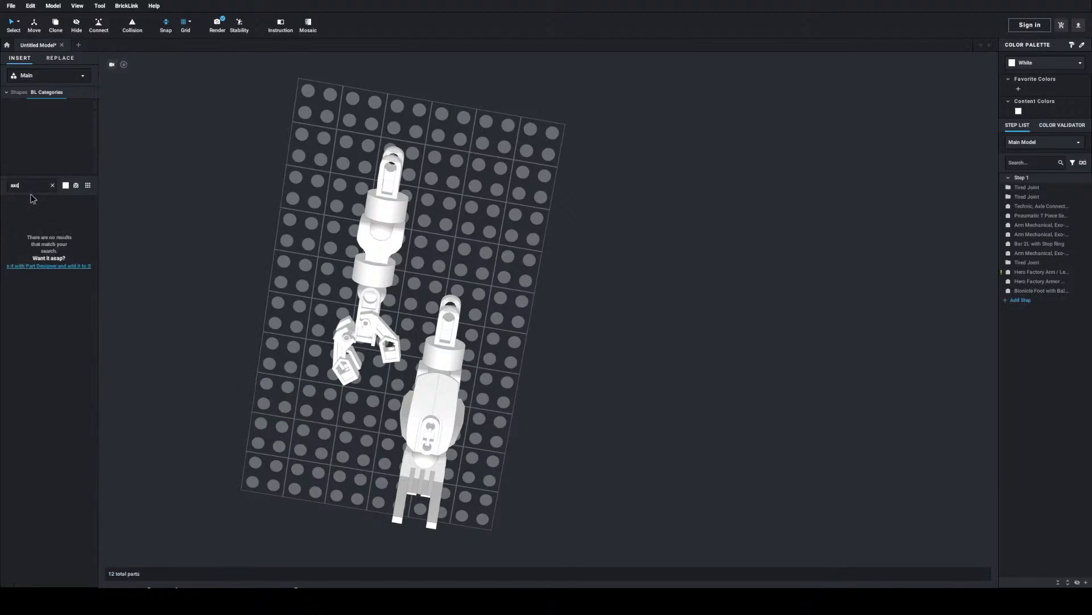
{"action": "type", "text": "le"}
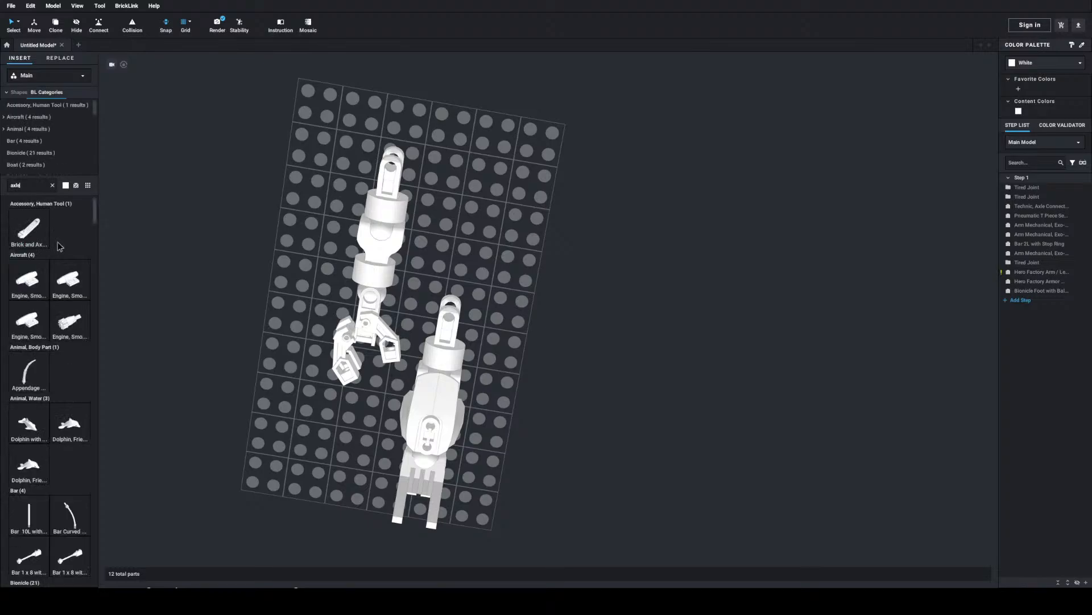
{"action": "type", "text": " hole"}
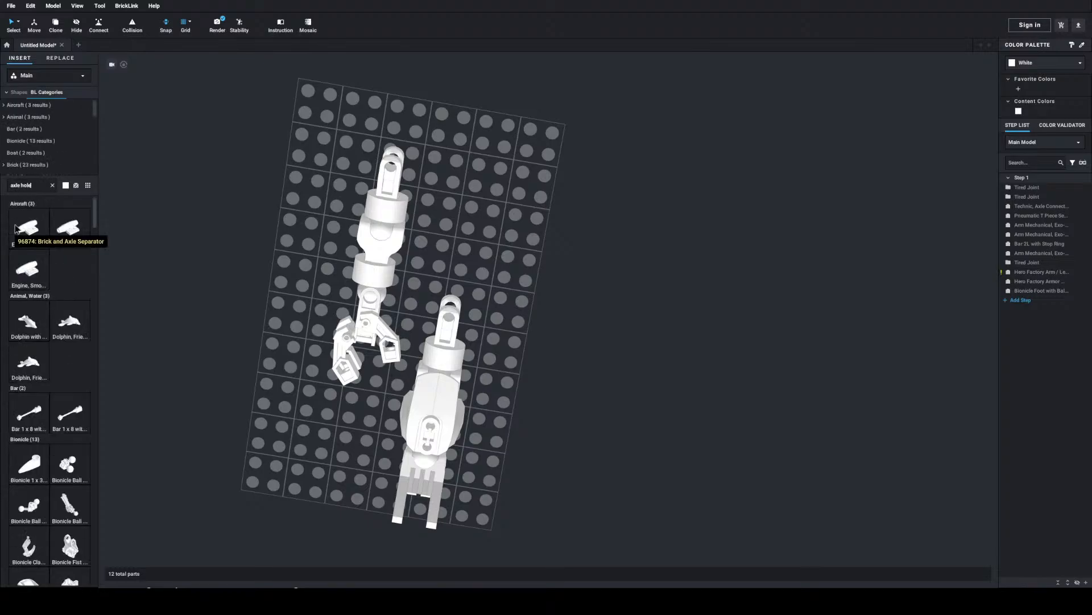
{"action": "scroll", "coordinate": [61, 321], "scroll_direction": "down", "scroll_amount": 5}
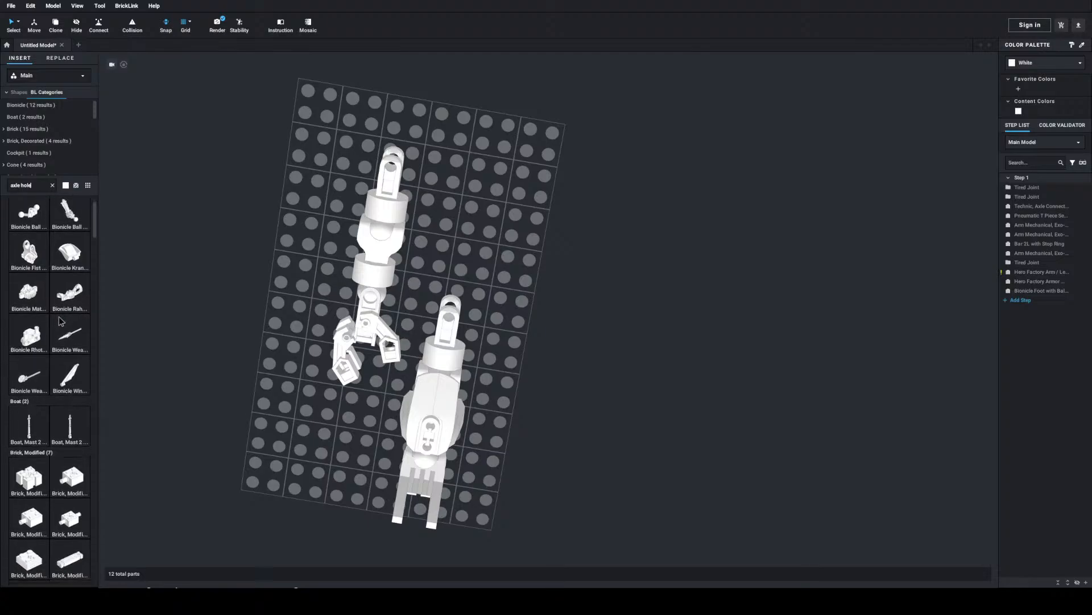
{"action": "scroll", "coordinate": [60, 320], "scroll_direction": "down", "scroll_amount": 20}
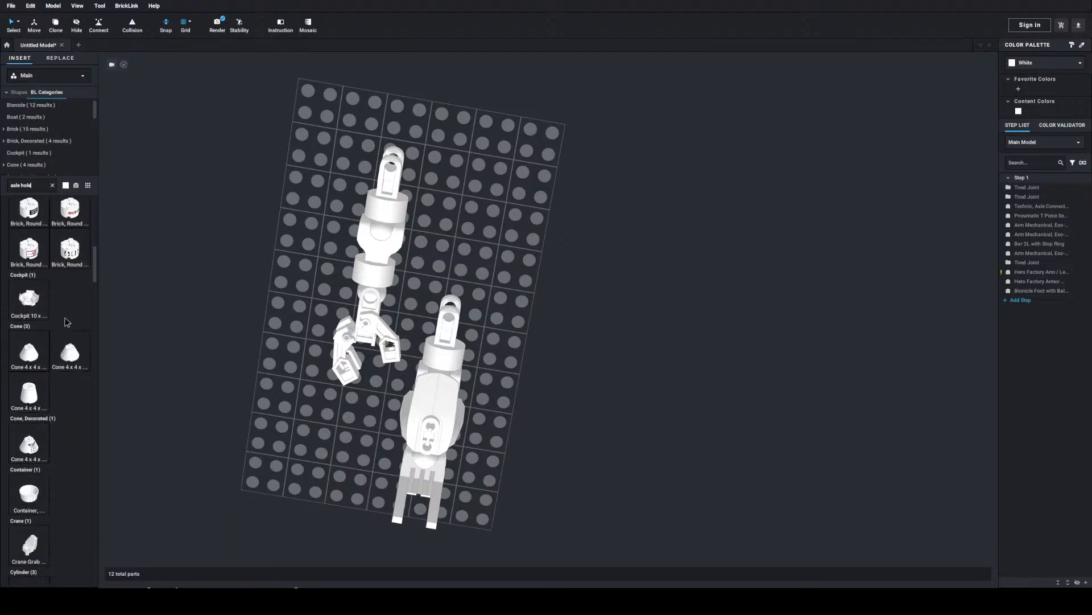
{"action": "scroll", "coordinate": [56, 319], "scroll_direction": "down", "scroll_amount": 20}
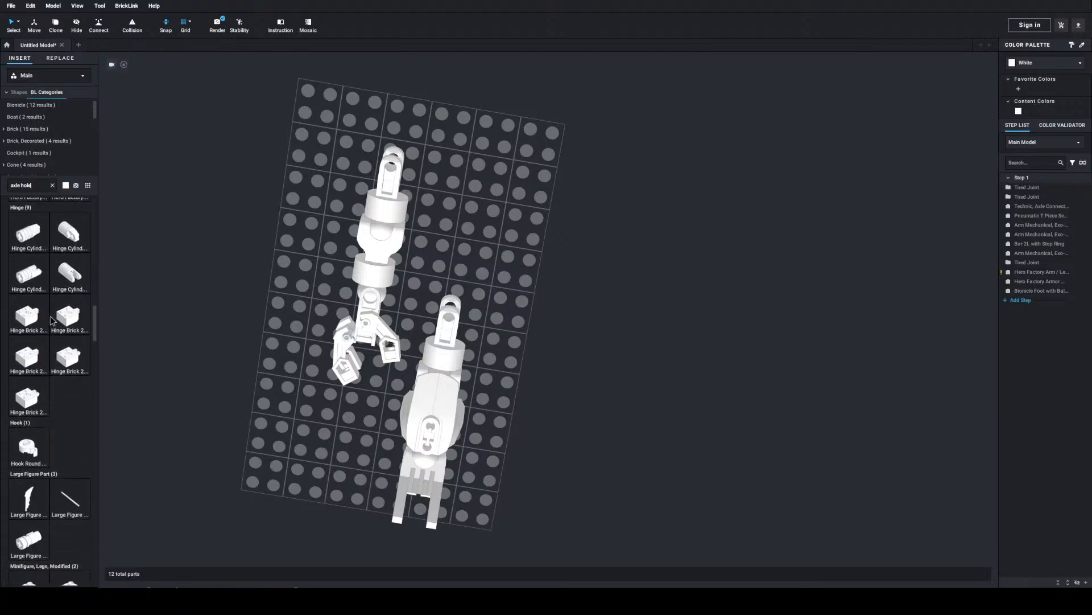
{"action": "scroll", "coordinate": [53, 320], "scroll_direction": "down", "scroll_amount": 20}
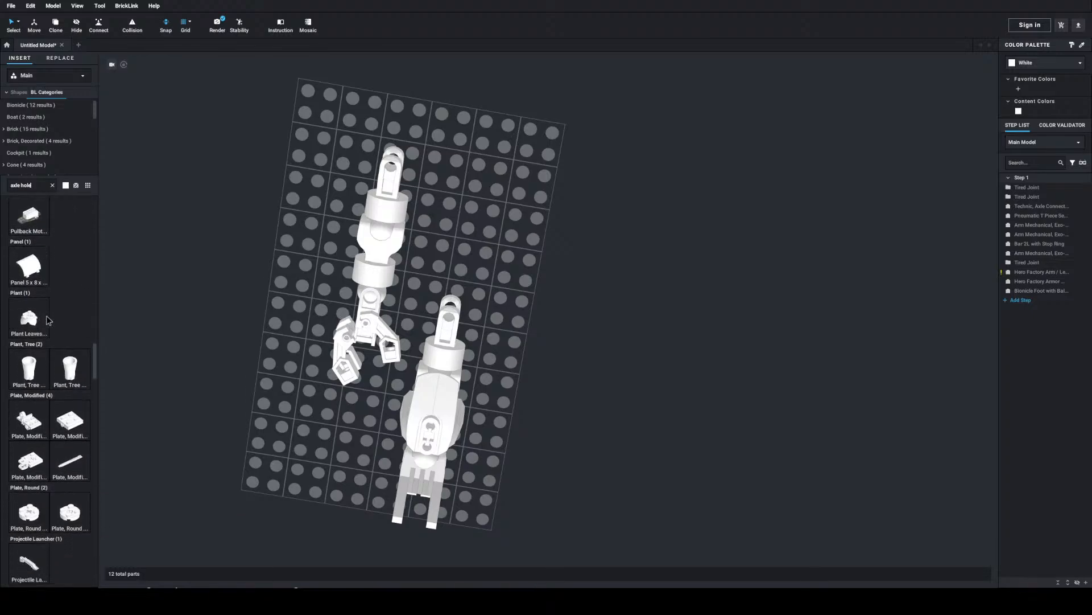
{"action": "scroll", "coordinate": [47, 320], "scroll_direction": "down", "scroll_amount": 10}
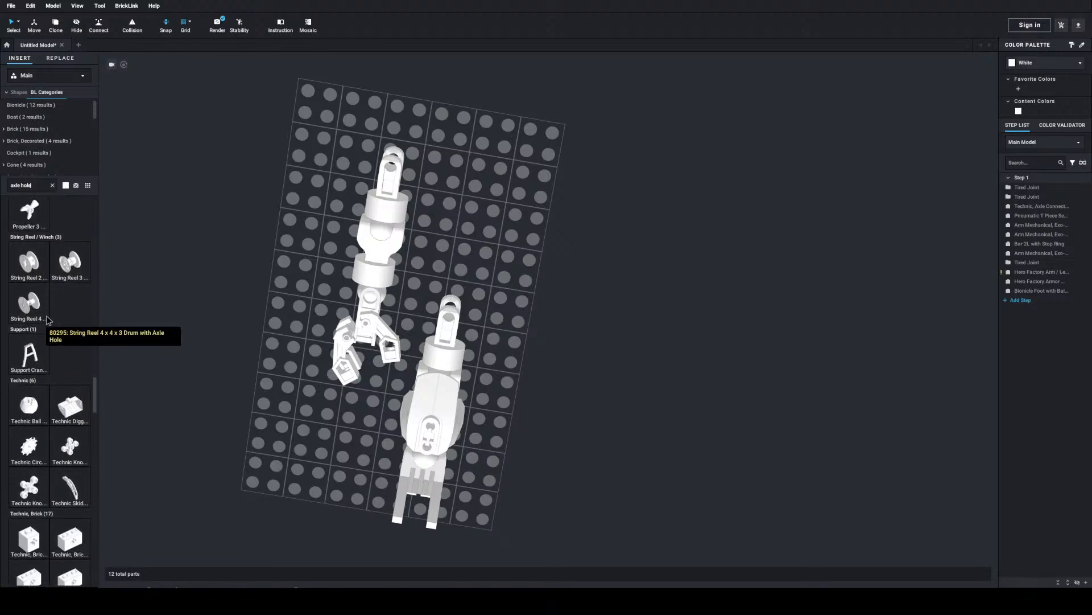
{"action": "scroll", "coordinate": [47, 319], "scroll_direction": "down", "scroll_amount": 15}
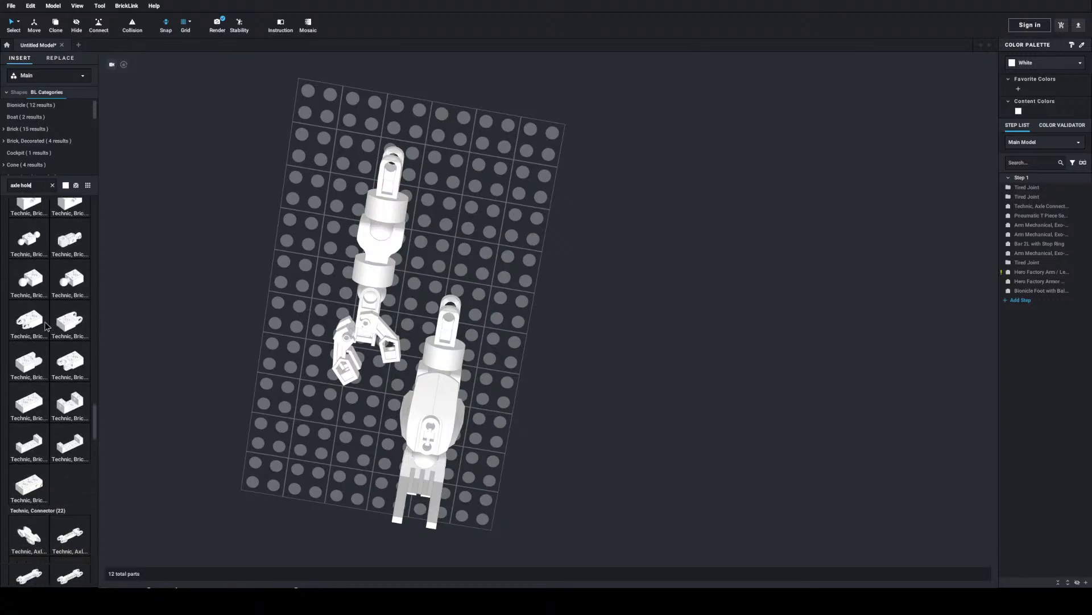
{"action": "scroll", "coordinate": [39, 325], "scroll_direction": "down", "scroll_amount": 5}
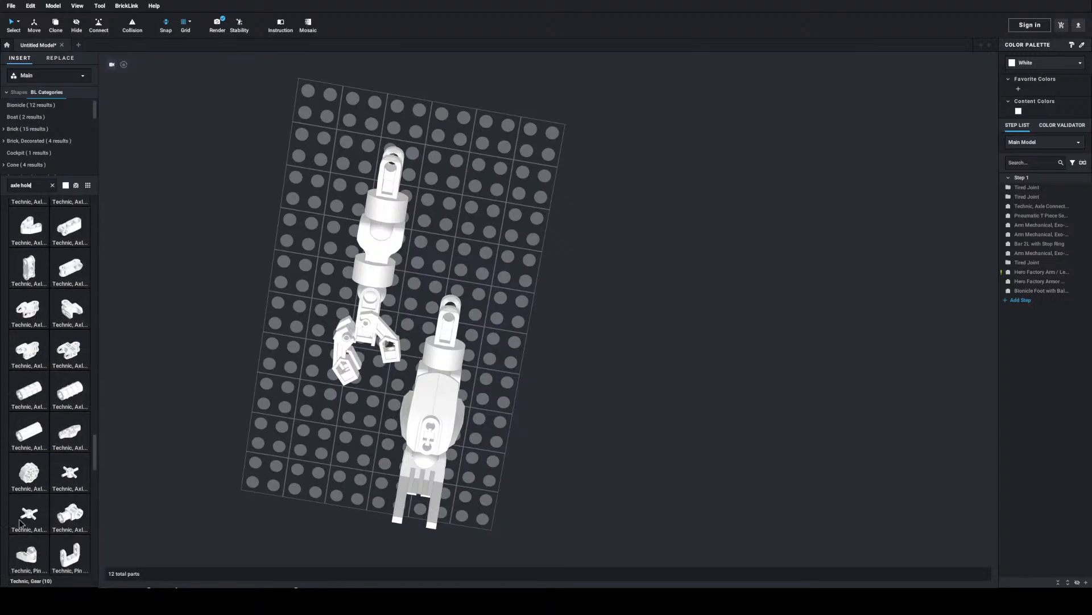
{"action": "scroll", "coordinate": [57, 496], "scroll_direction": "down", "scroll_amount": 10}
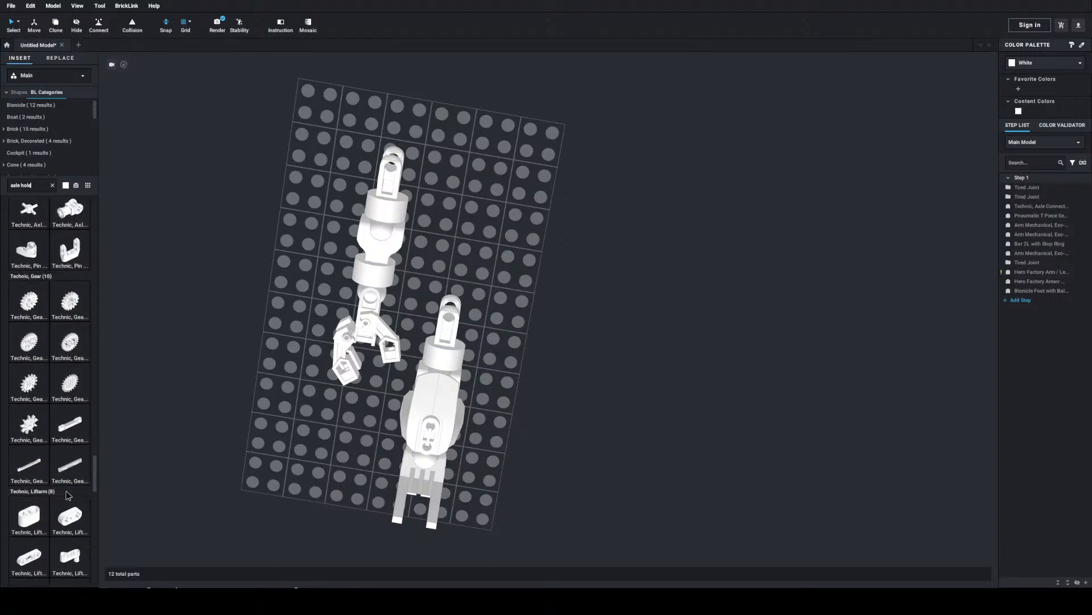
{"action": "scroll", "coordinate": [71, 491], "scroll_direction": "down", "scroll_amount": 8}
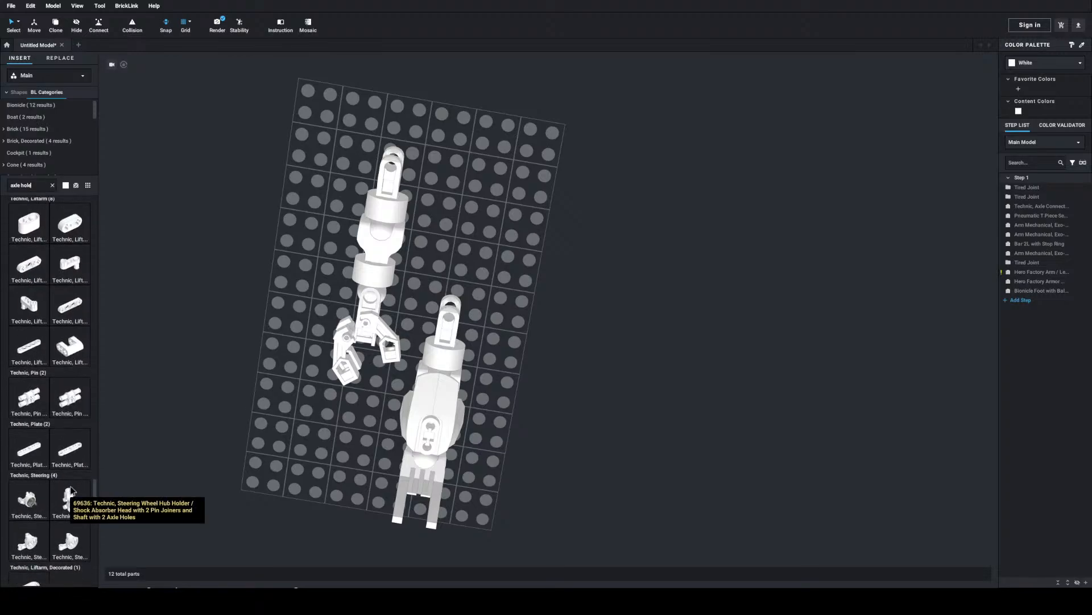
{"action": "scroll", "coordinate": [70, 491], "scroll_direction": "down", "scroll_amount": 10}
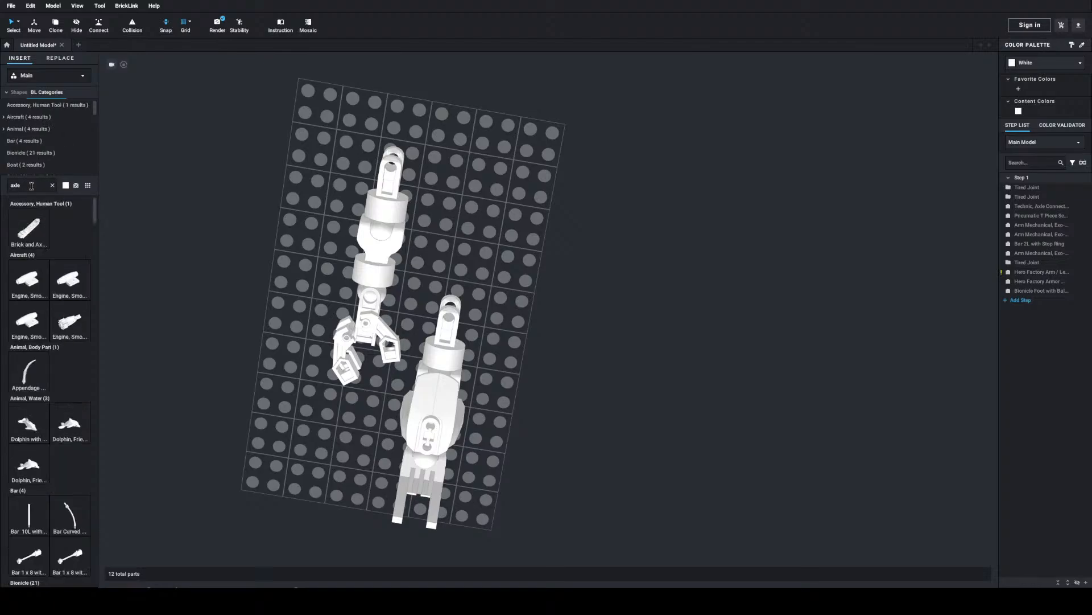
Step: Search the parts library for "axle" and look through the results down to the Technic axles and bricks for a three-way axle connector
{"action": "type", "text": "re"}
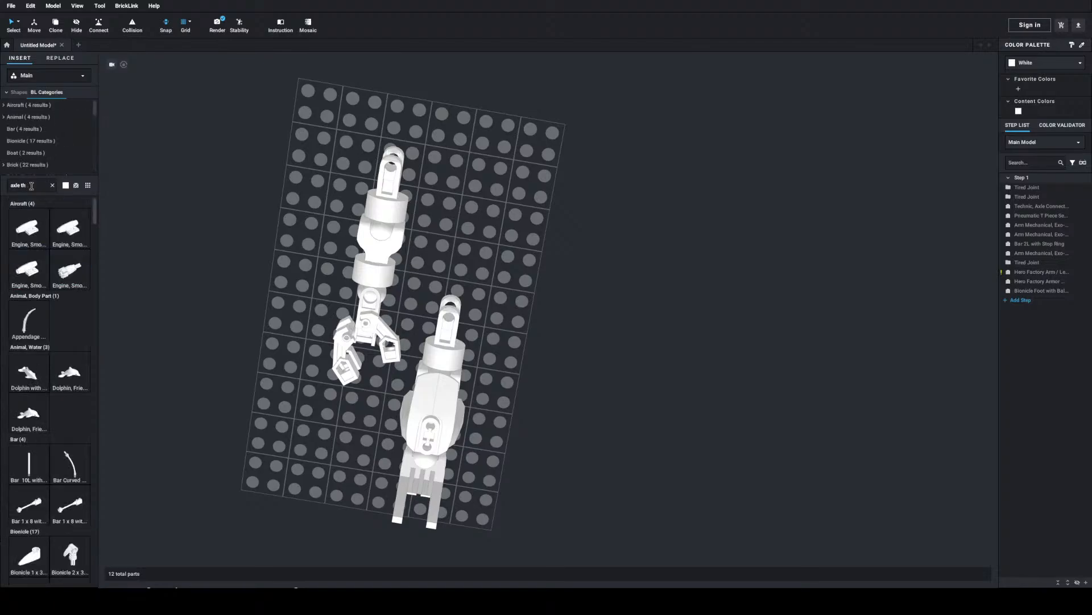
{"action": "key", "text": "BackSpace"}
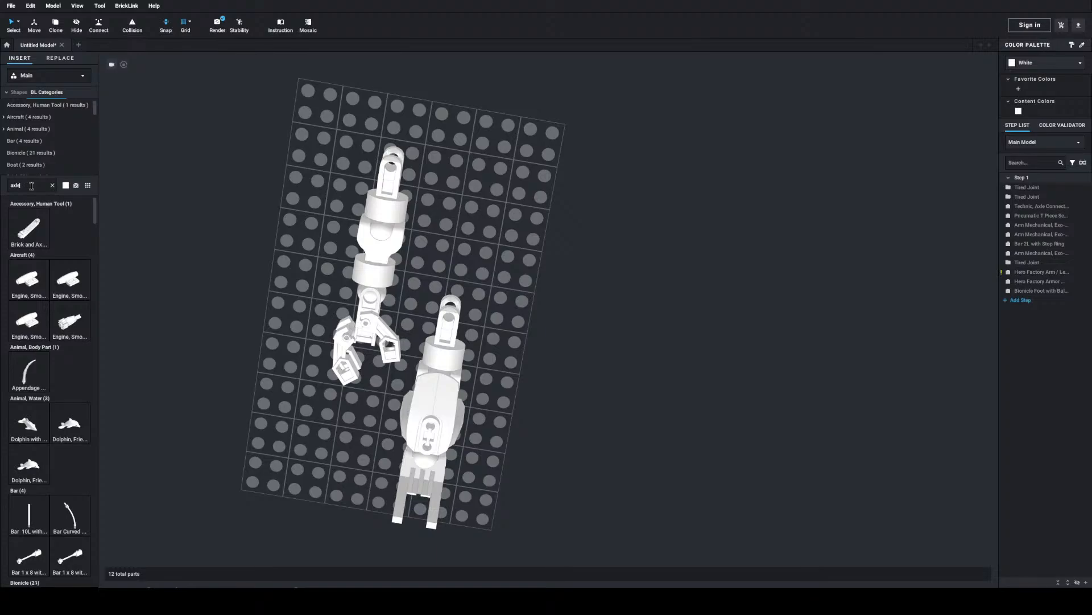
{"action": "key", "text": "BackSpace"}
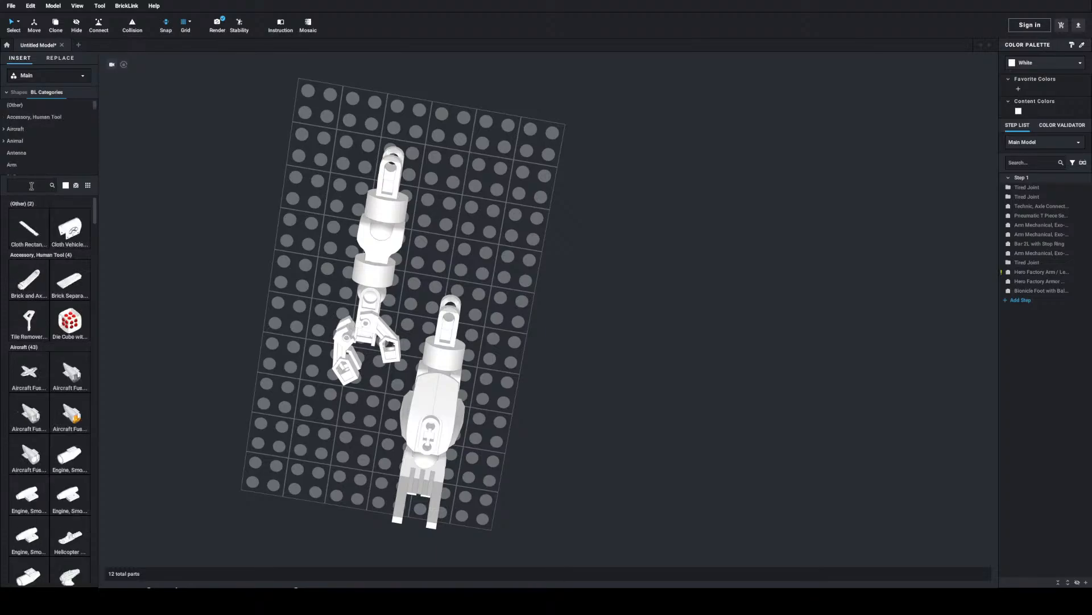
{"action": "type", "text": "axle"}
{"action": "scroll", "coordinate": [50, 370], "scroll_direction": "down", "scroll_amount": 4}
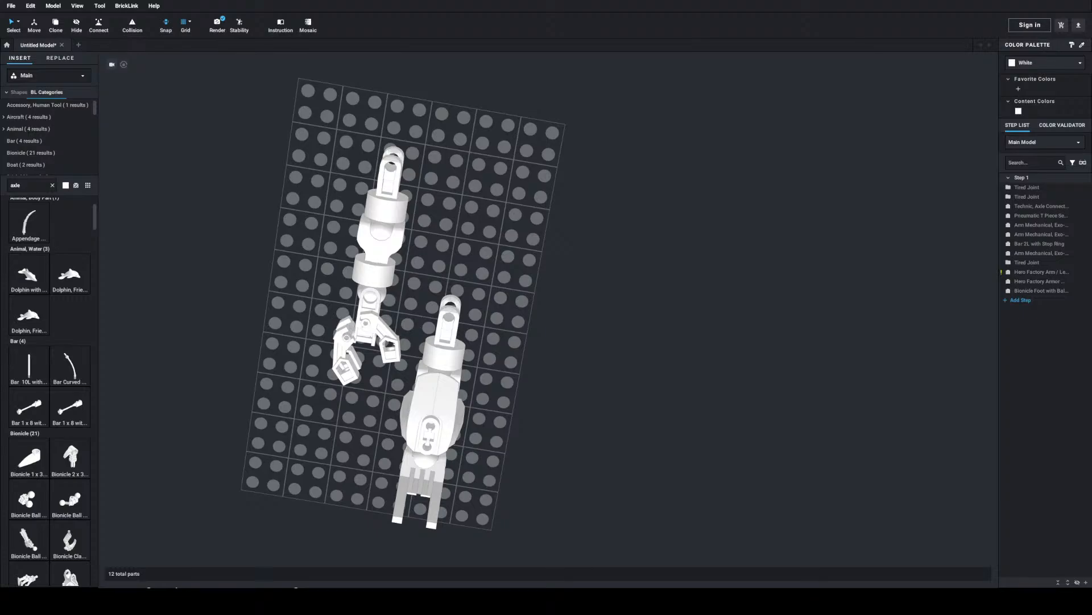
{"action": "scroll", "coordinate": [43, 336], "scroll_direction": "down", "scroll_amount": 4}
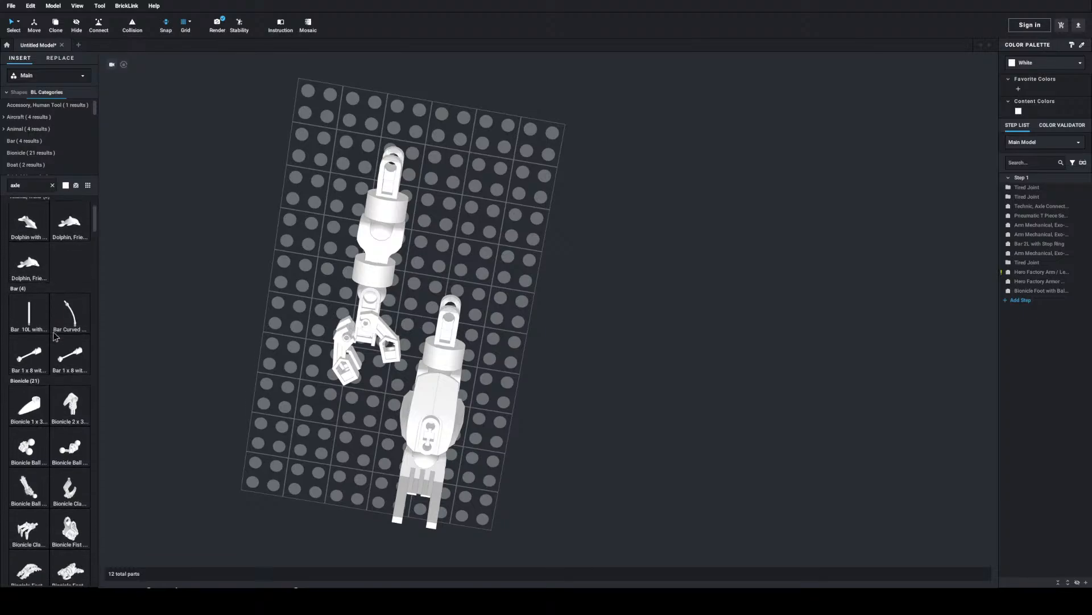
{"action": "scroll", "coordinate": [58, 338], "scroll_direction": "down", "scroll_amount": 12}
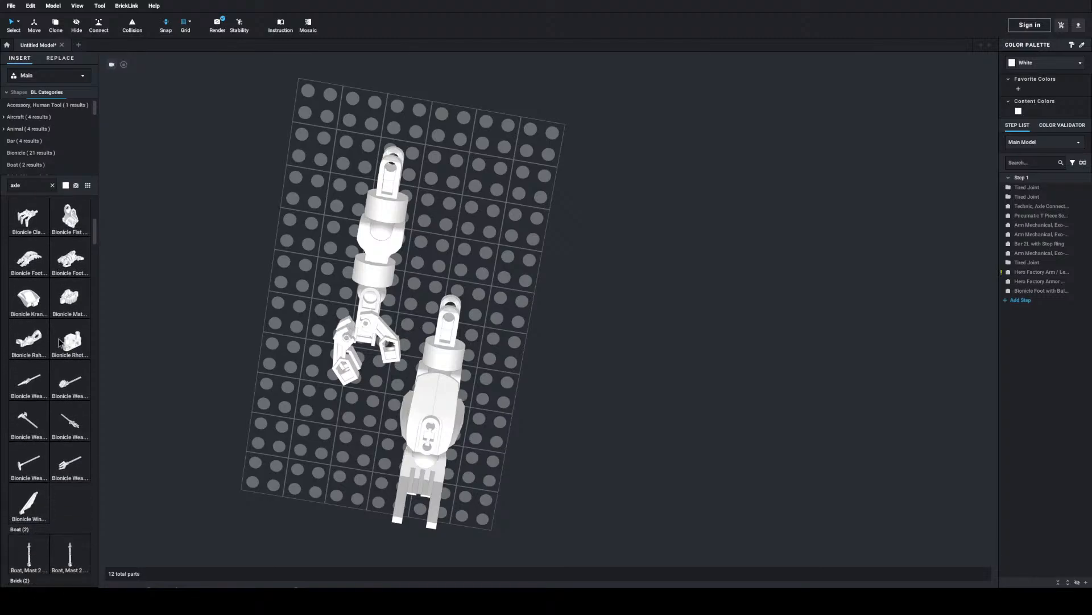
{"action": "scroll", "coordinate": [57, 405], "scroll_direction": "down", "scroll_amount": 14}
{"action": "scroll", "coordinate": [66, 405], "scroll_direction": "down", "scroll_amount": 13}
{"action": "scroll", "coordinate": [67, 400], "scroll_direction": "down", "scroll_amount": 4}
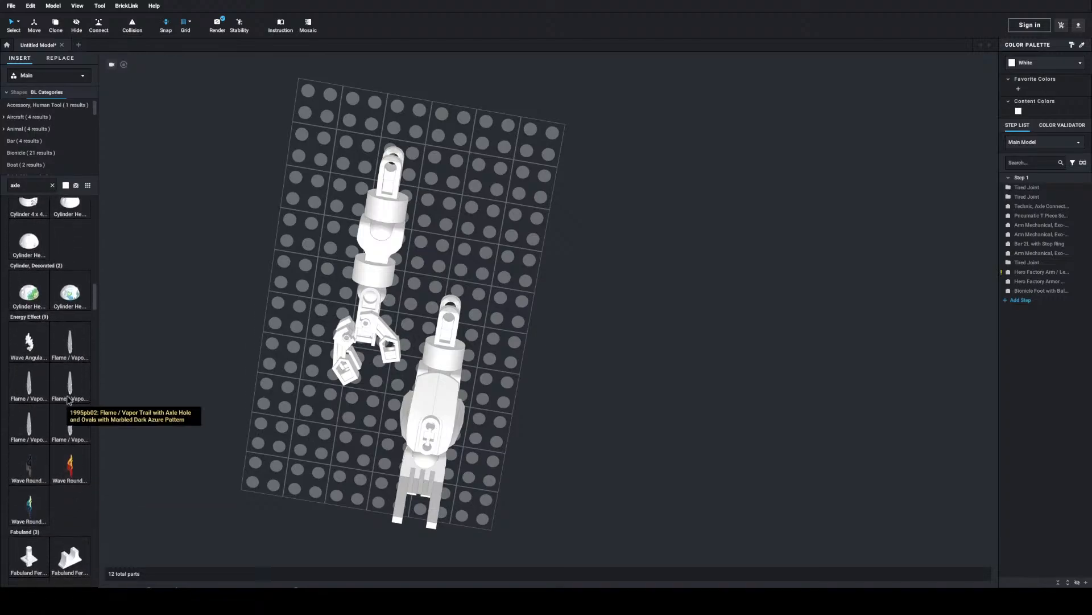
{"action": "scroll", "coordinate": [62, 404], "scroll_direction": "down", "scroll_amount": 9}
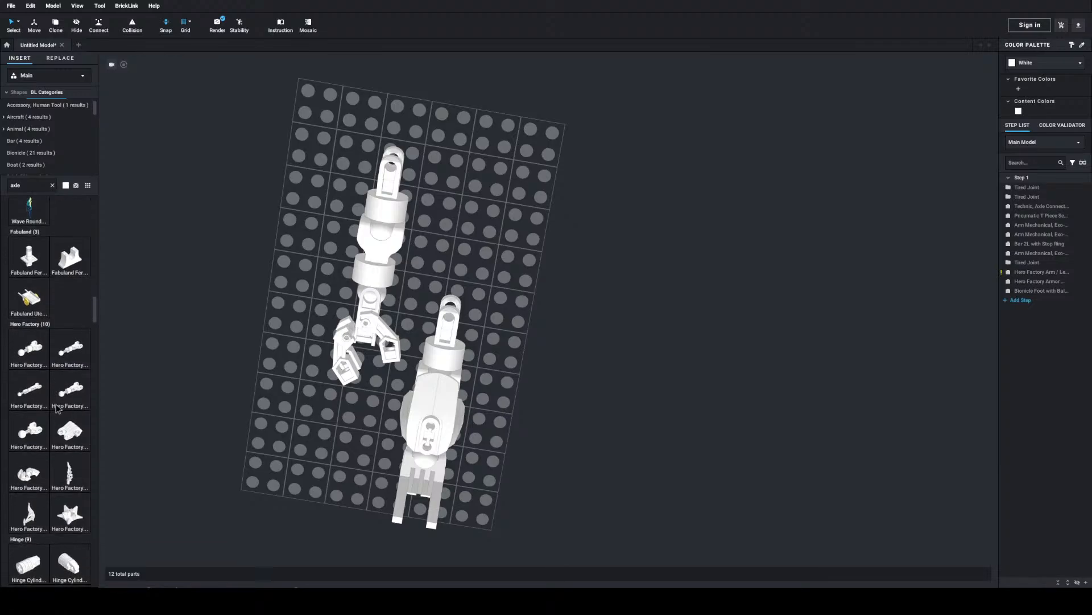
{"action": "scroll", "coordinate": [57, 410], "scroll_direction": "down", "scroll_amount": 10}
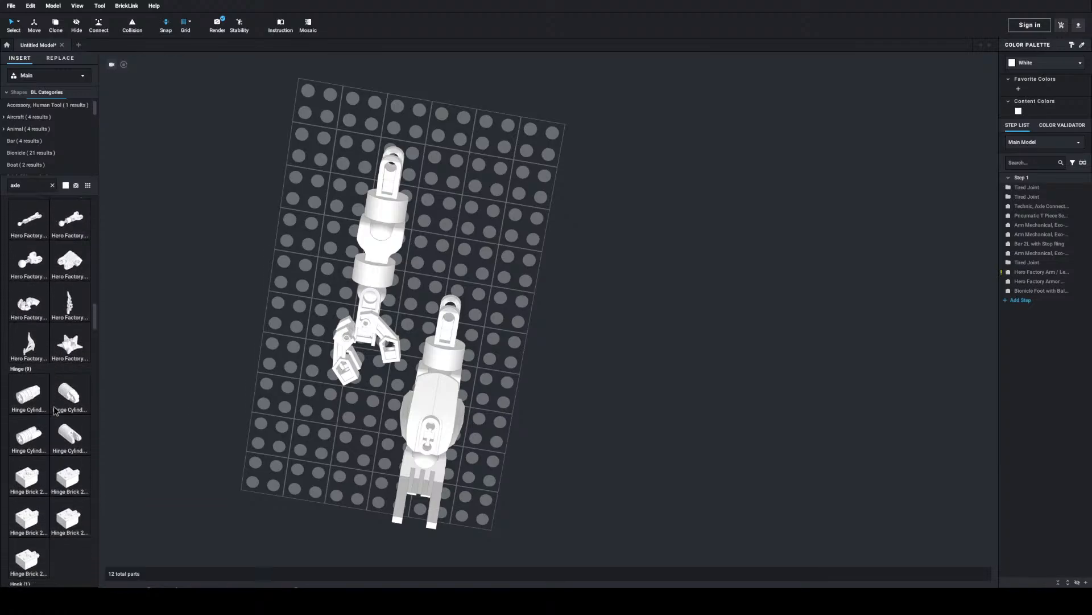
{"action": "scroll", "coordinate": [60, 409], "scroll_direction": "down", "scroll_amount": 10}
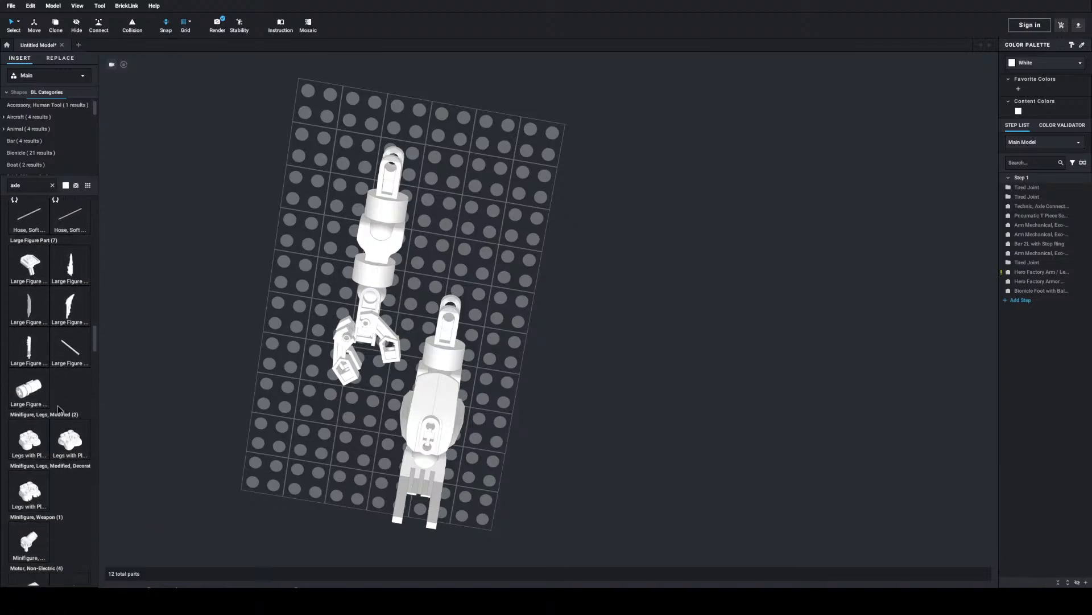
{"action": "scroll", "coordinate": [67, 408], "scroll_direction": "down", "scroll_amount": 12}
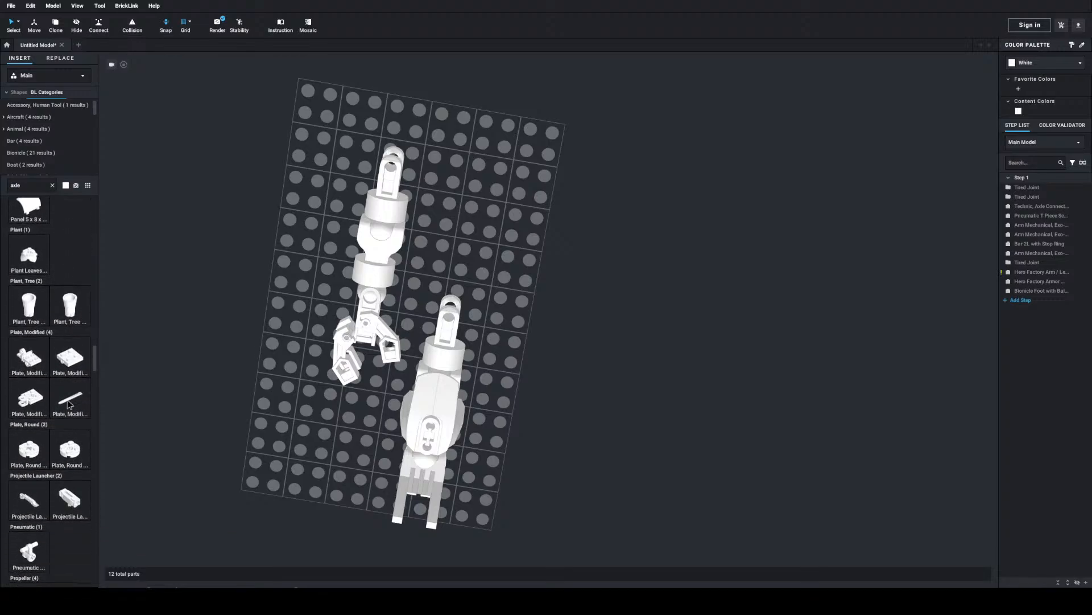
{"action": "scroll", "coordinate": [69, 404], "scroll_direction": "down", "scroll_amount": 8}
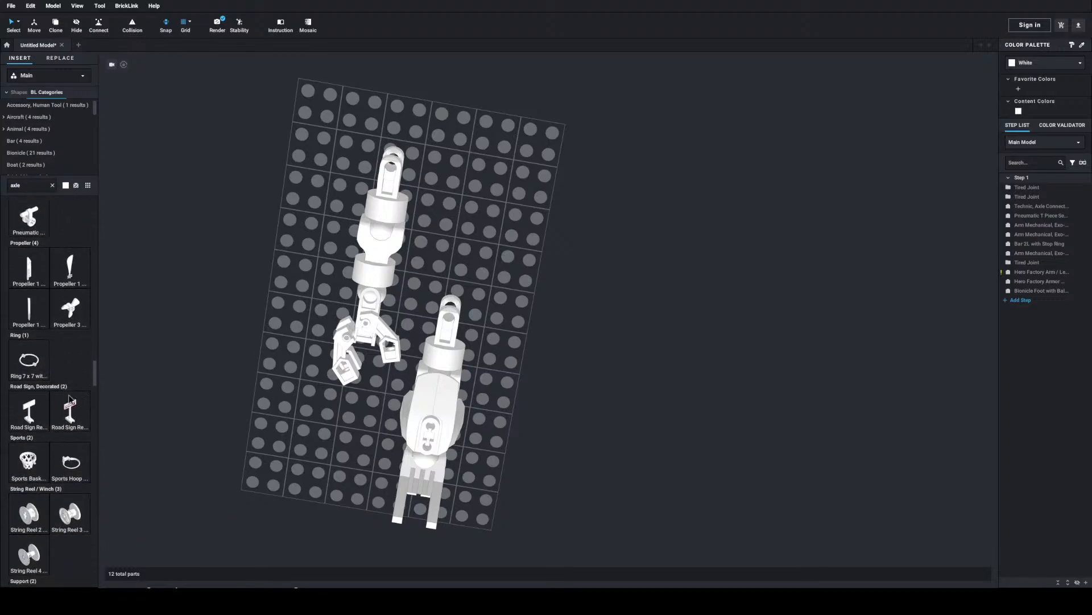
{"action": "scroll", "coordinate": [67, 400], "scroll_direction": "down", "scroll_amount": 5}
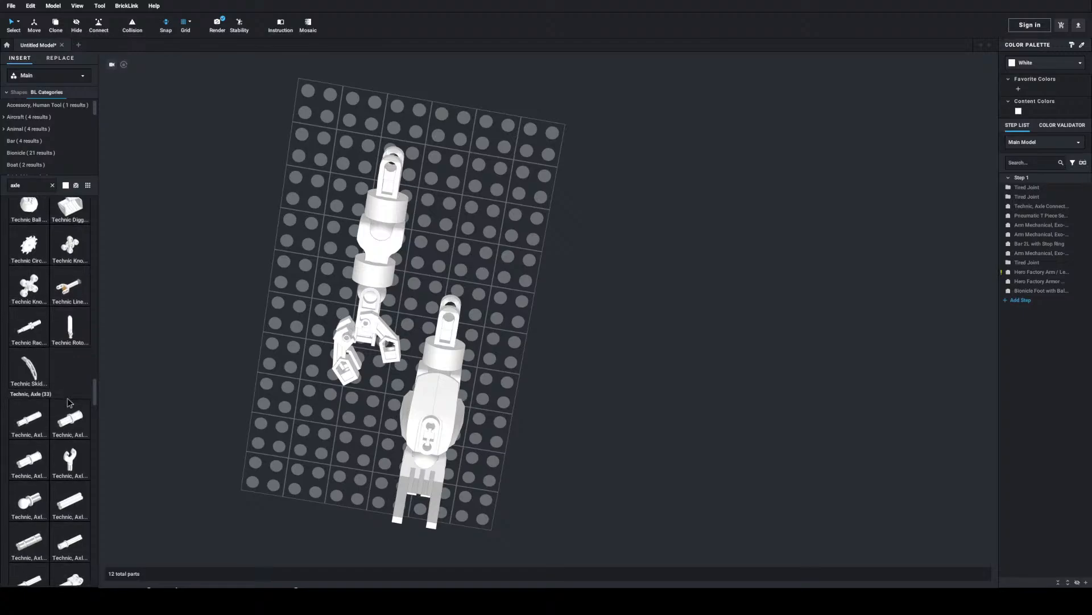
{"action": "scroll", "coordinate": [63, 400], "scroll_direction": "down", "scroll_amount": 14}
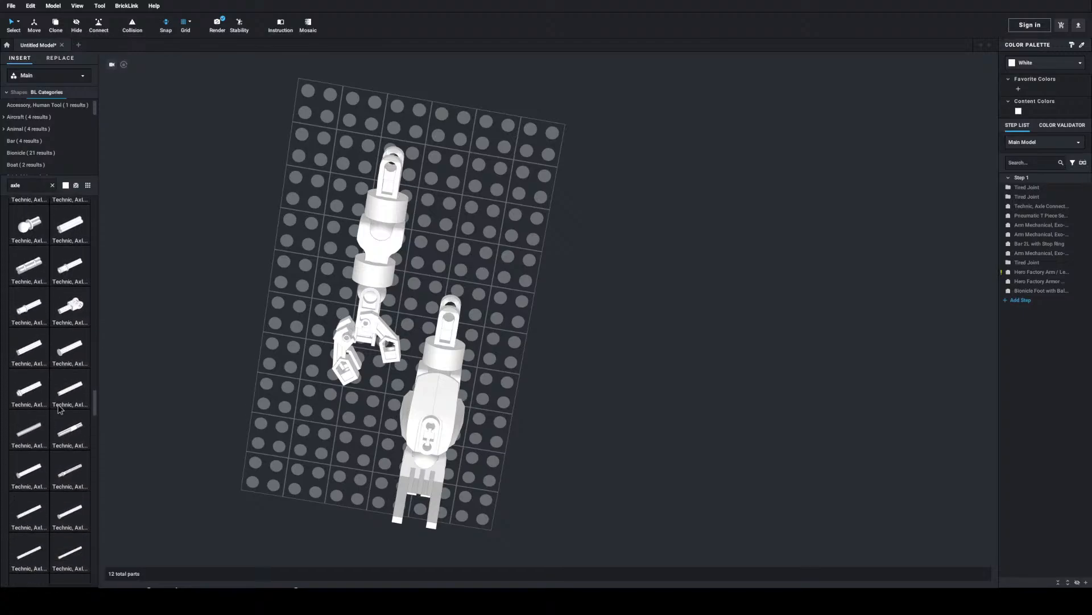
{"action": "scroll", "coordinate": [54, 407], "scroll_direction": "down", "scroll_amount": 10}
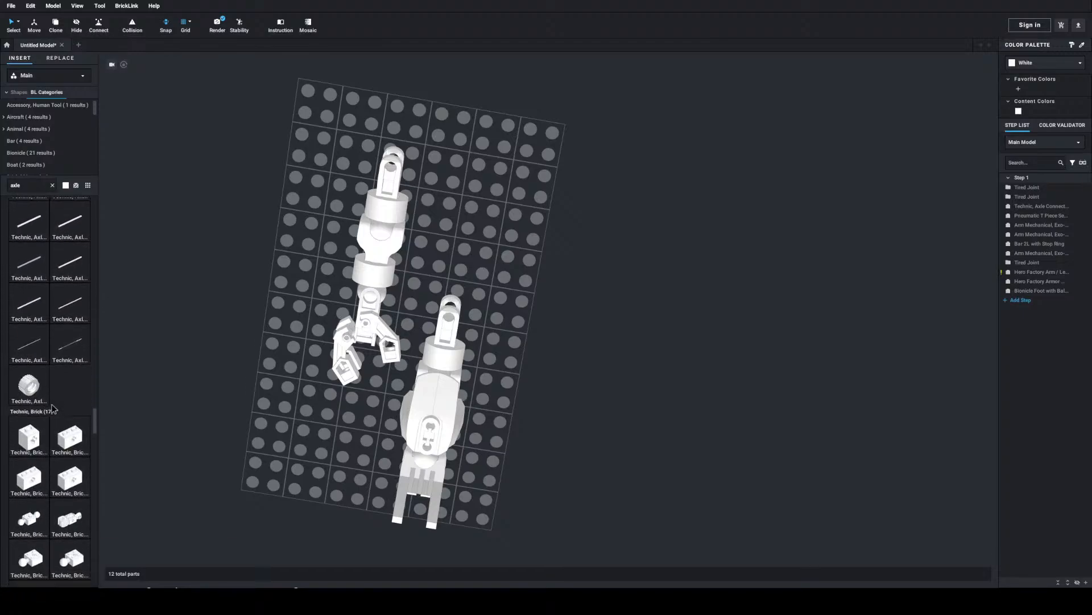
Step: Find the three-way axle connector among the Technic connectors and place it on the grid beside the leg's upper end
{"action": "scroll", "coordinate": [55, 405], "scroll_direction": "down", "scroll_amount": 10}
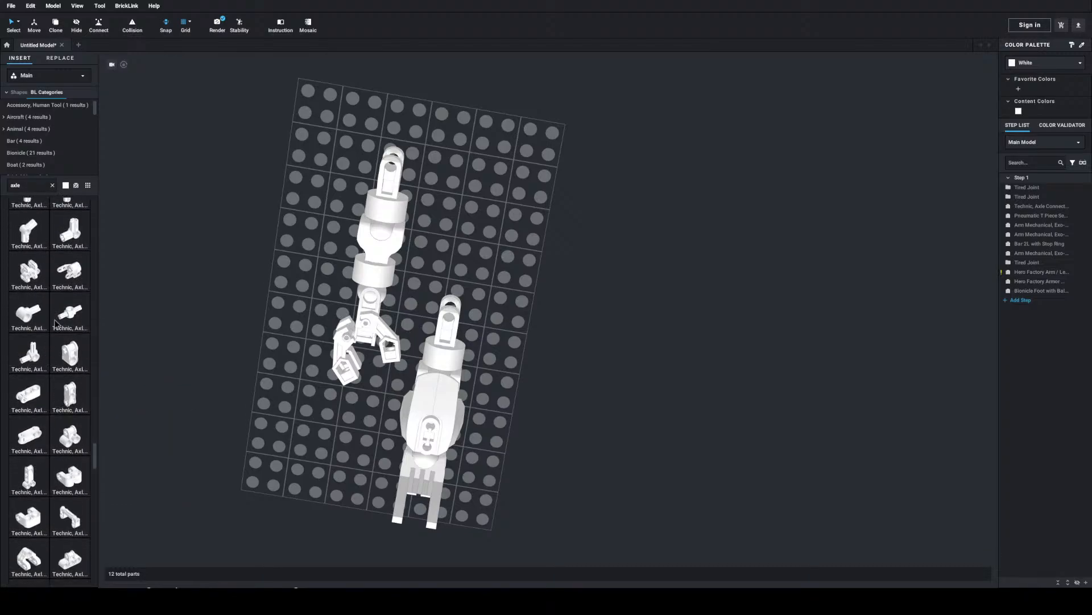
{"action": "scroll", "coordinate": [57, 391], "scroll_direction": "down", "scroll_amount": 10}
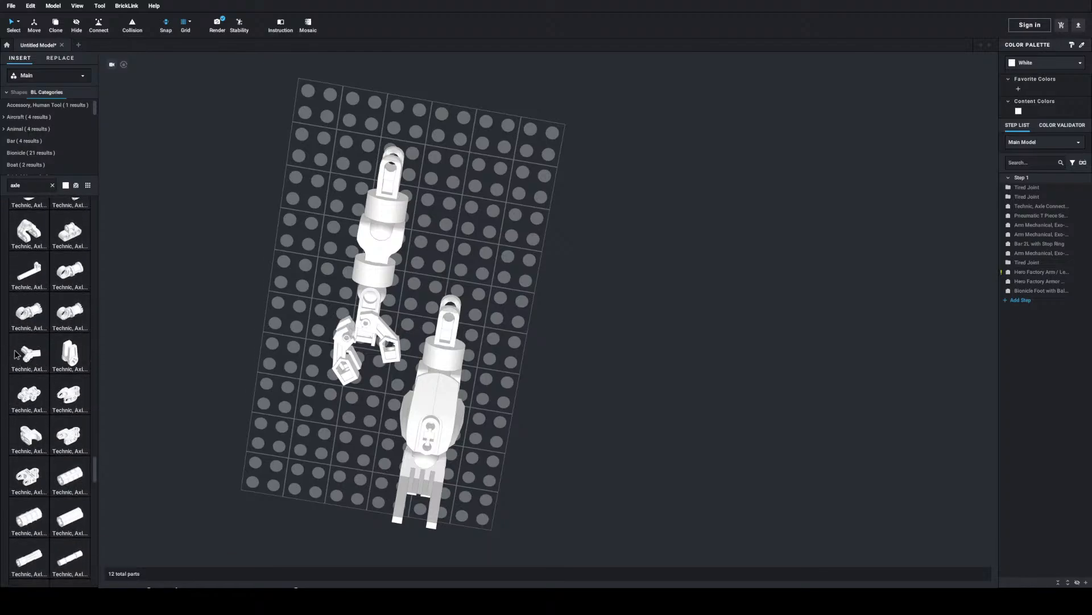
{"action": "scroll", "coordinate": [36, 358], "scroll_direction": "down", "scroll_amount": 2}
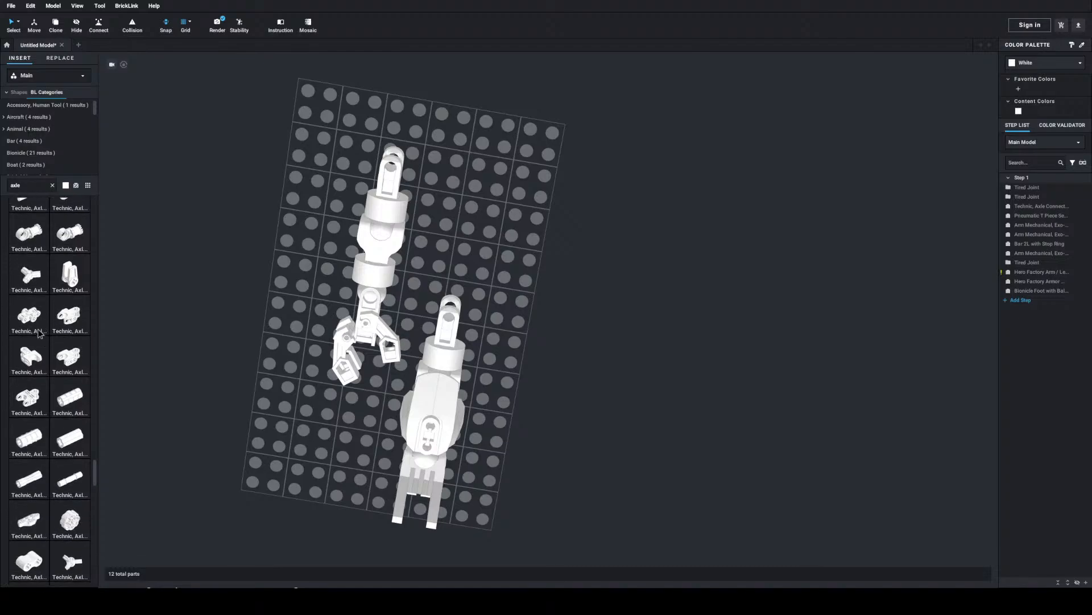
{"action": "left_click_drag", "start_coordinate": [75, 549], "coordinate": [509, 313]}
{"action": "left_click", "coordinate": [263, 306]}
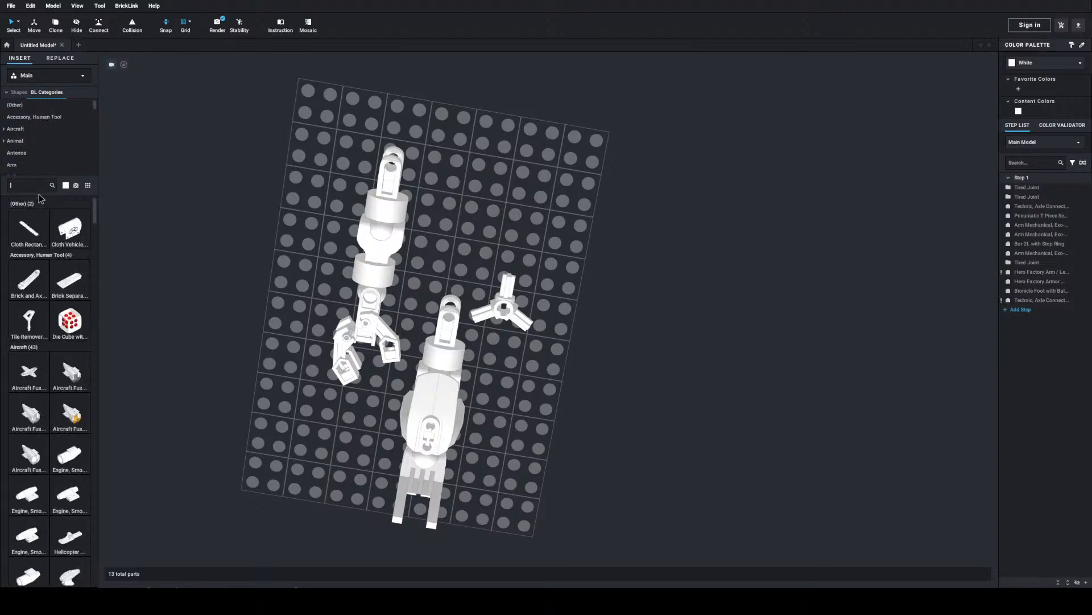
Step: Search the parts library for "ball" and place a Technic Ball Joint on the grid next to the three-way axle connector
{"action": "type", "text": "ball"}
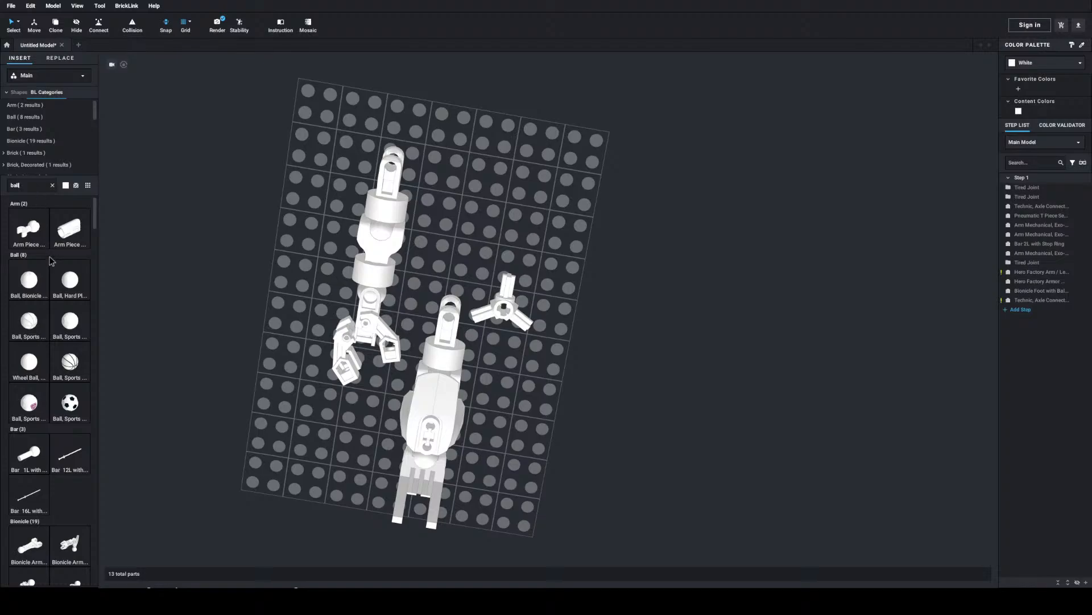
{"action": "scroll", "coordinate": [51, 265], "scroll_direction": "down", "scroll_amount": 10}
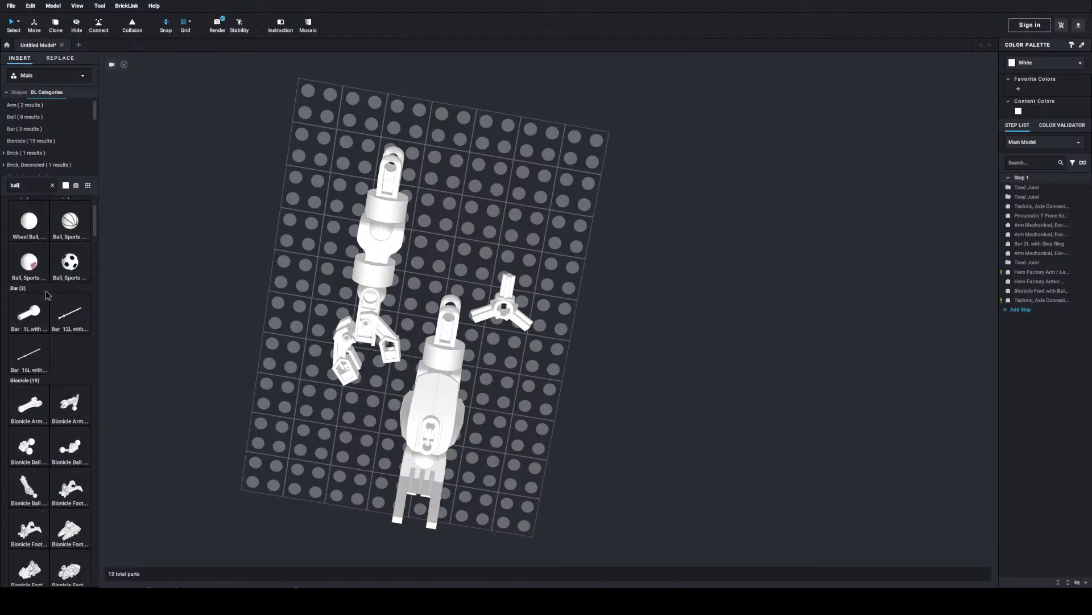
{"action": "scroll", "coordinate": [38, 339], "scroll_direction": "down", "scroll_amount": 8}
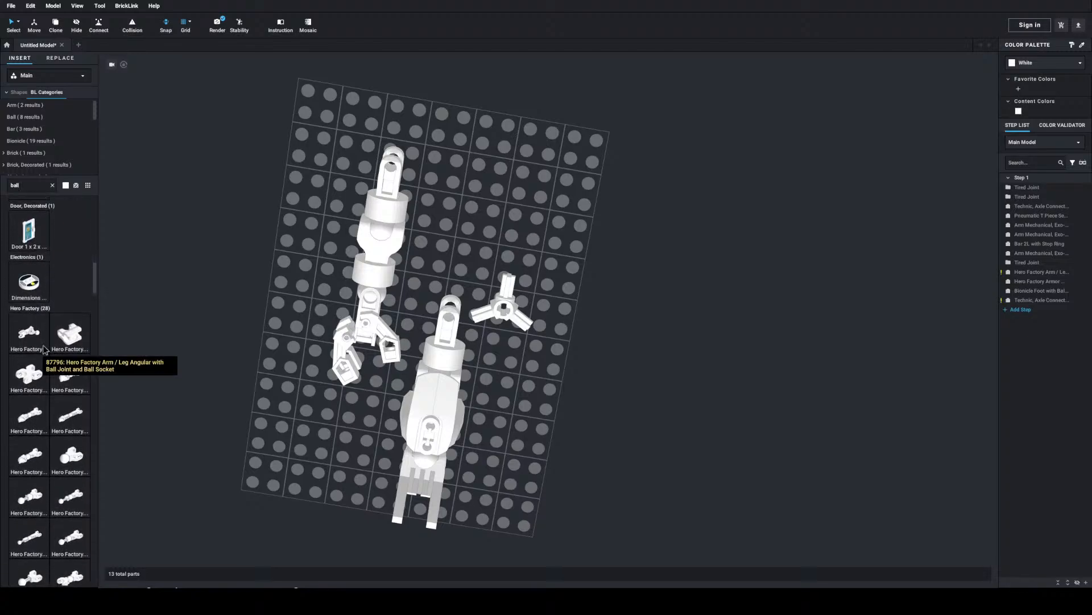
{"action": "scroll", "coordinate": [42, 346], "scroll_direction": "down", "scroll_amount": 10}
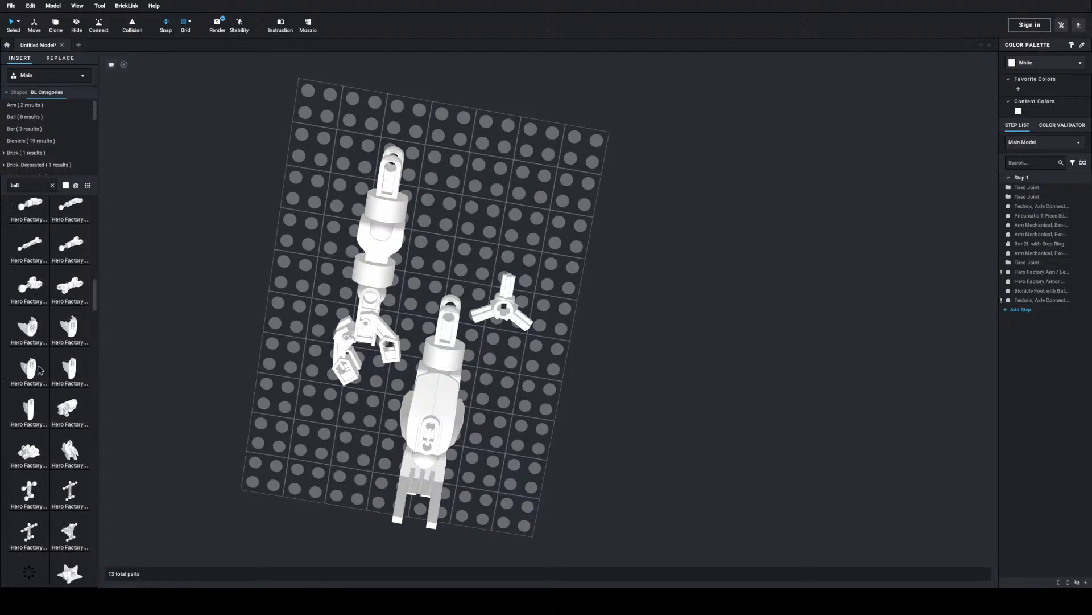
{"action": "scroll", "coordinate": [40, 370], "scroll_direction": "down", "scroll_amount": 12}
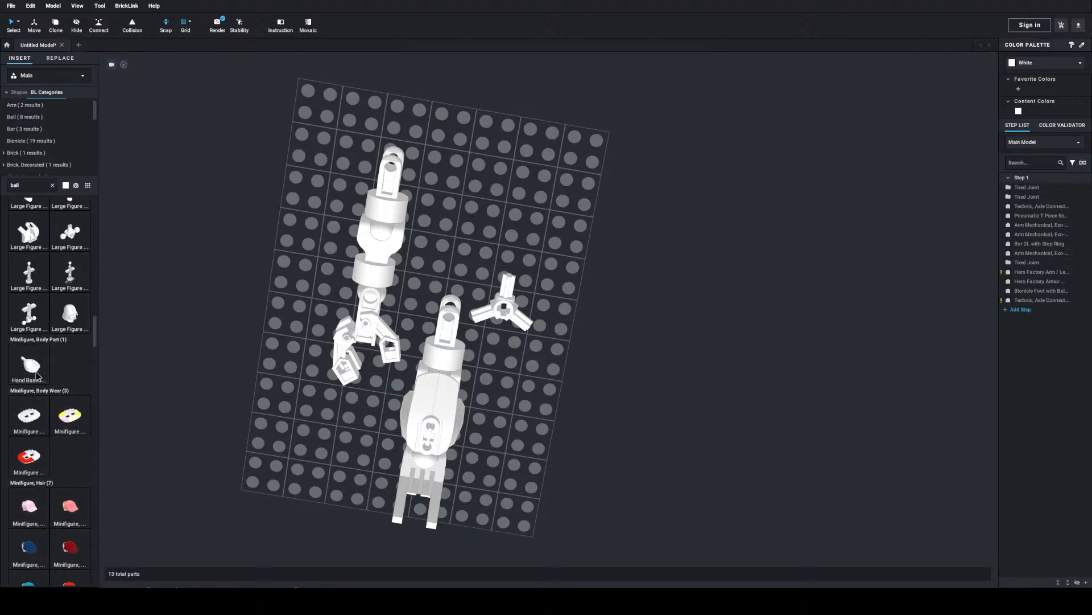
{"action": "scroll", "coordinate": [33, 378], "scroll_direction": "down", "scroll_amount": 12}
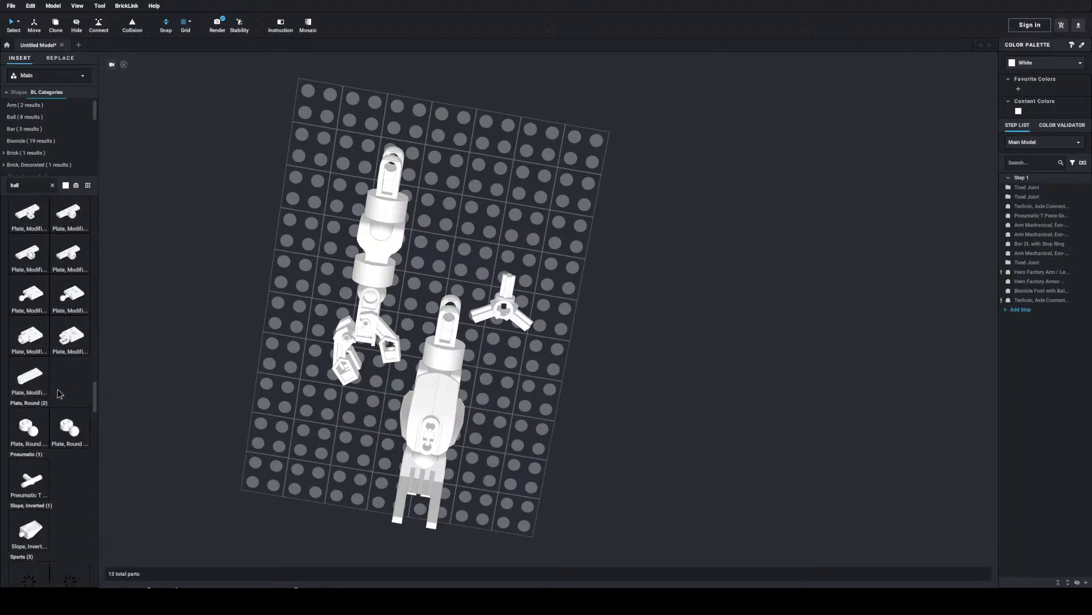
{"action": "scroll", "coordinate": [46, 342], "scroll_direction": "down", "scroll_amount": 10}
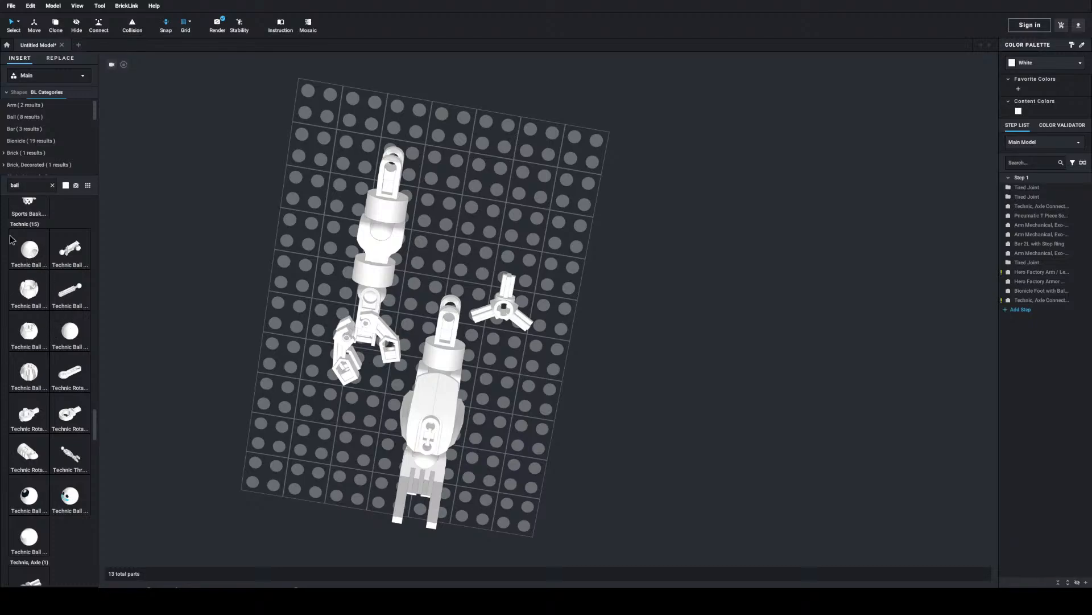
{"action": "left_click_drag", "start_coordinate": [24, 258], "coordinate": [490, 238]}
{"action": "left_click", "coordinate": [492, 239]}
Step: Search the parts library for "2l axle" and place a Technic Axle 2L on the grid beside the ball joint
{"action": "right_click_drag", "start_coordinate": [494, 241], "coordinate": [515, 213]}
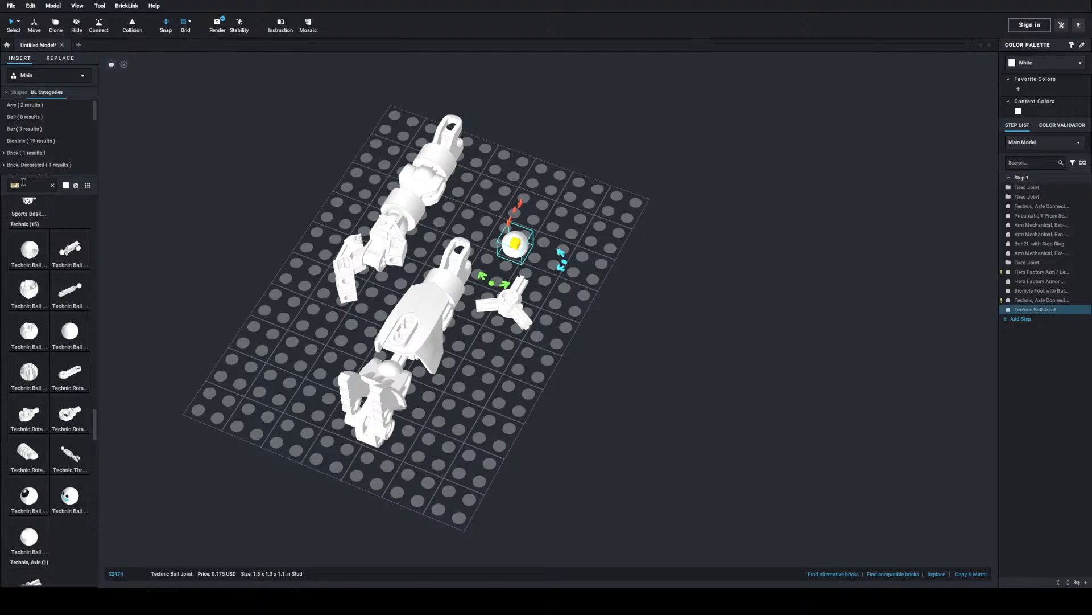
{"action": "type", "text": "2l axle"}
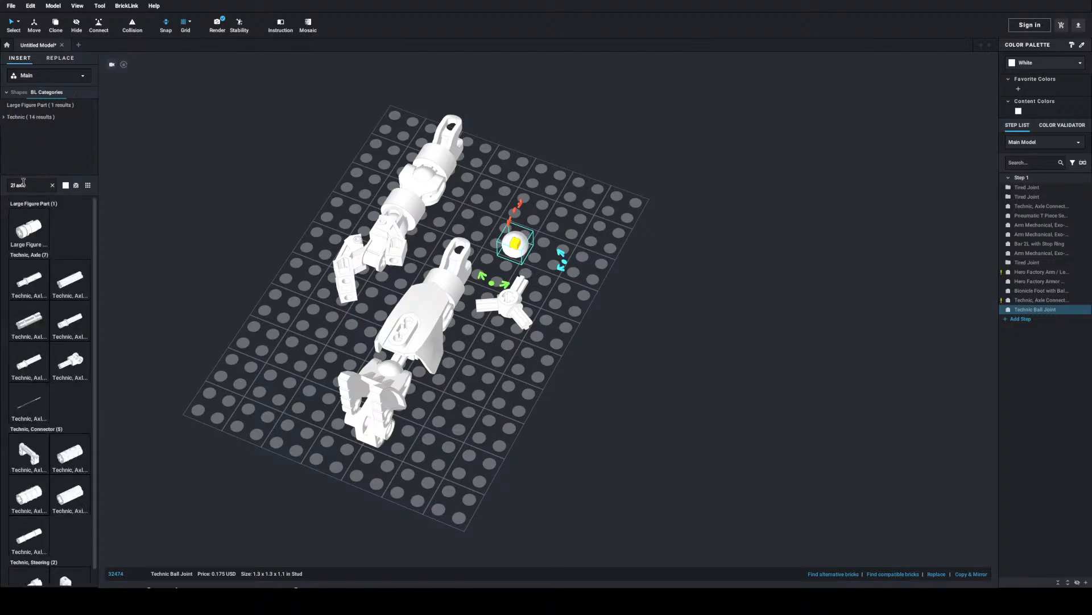
{"action": "scroll", "coordinate": [42, 239], "scroll_direction": "down", "scroll_amount": 1}
{"action": "left_click", "coordinate": [74, 251]}
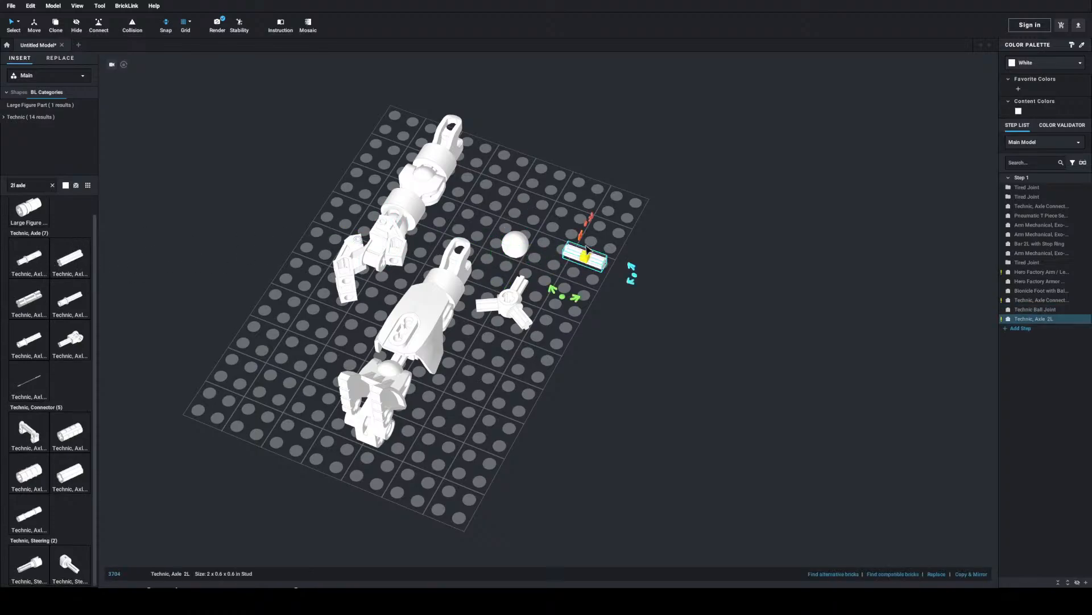
{"action": "scroll", "coordinate": [583, 252], "scroll_direction": "up", "scroll_amount": 6}
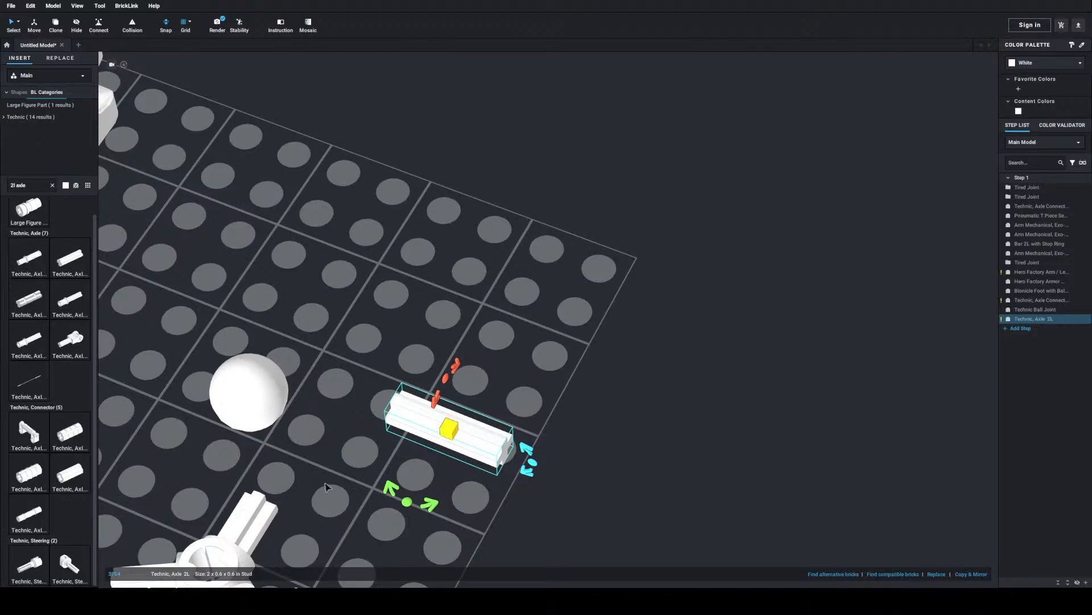
{"action": "scroll", "coordinate": [407, 412], "scroll_direction": "down", "scroll_amount": 1}
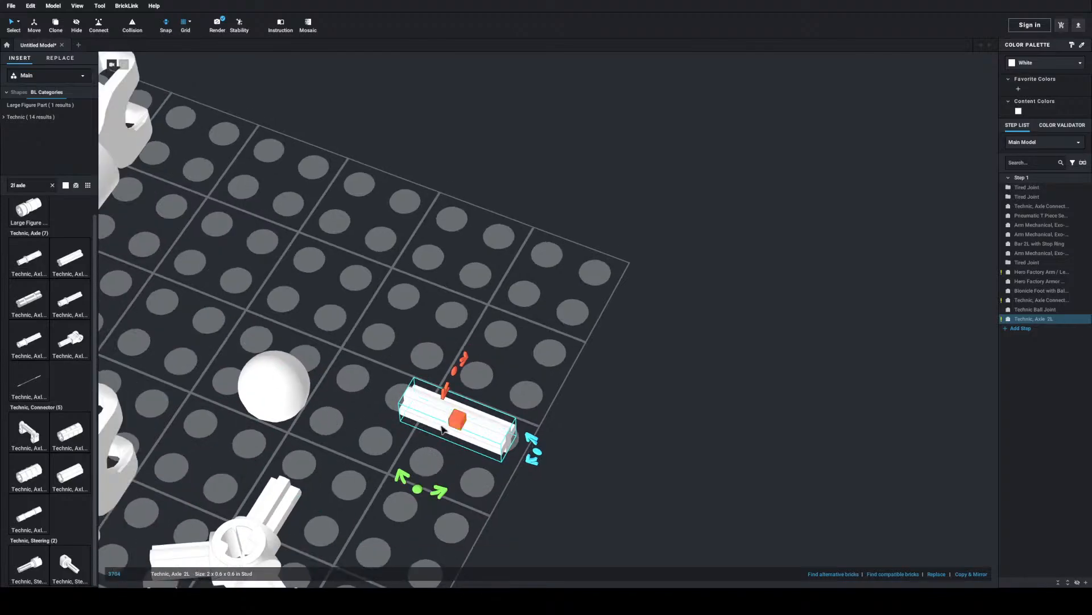
Step: Search the parts library for "liftarm thin" and place a Technic Liftarm Thin 1 x 2 with axle holes beside the 2L axle
{"action": "left_click", "coordinate": [288, 396]}
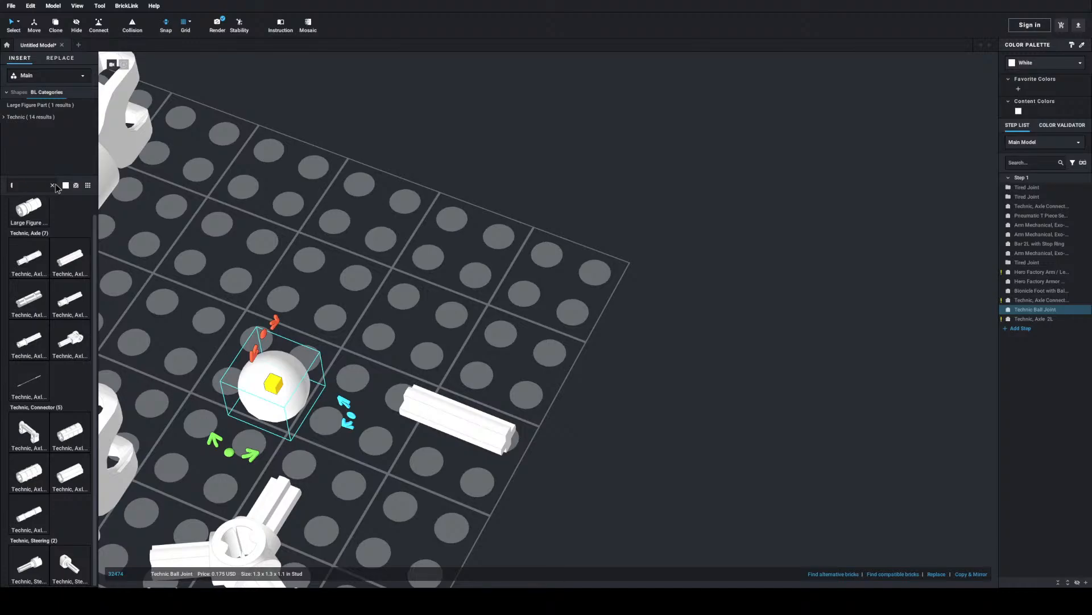
{"action": "type", "text": "liftarm ha"}
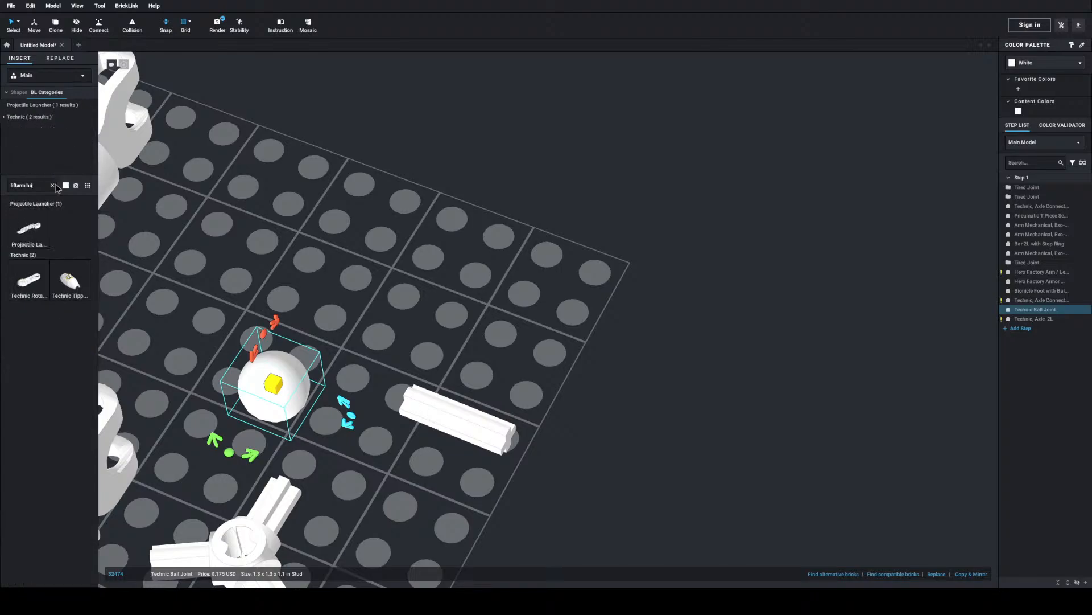
{"action": "type", "text": "lf thin"}
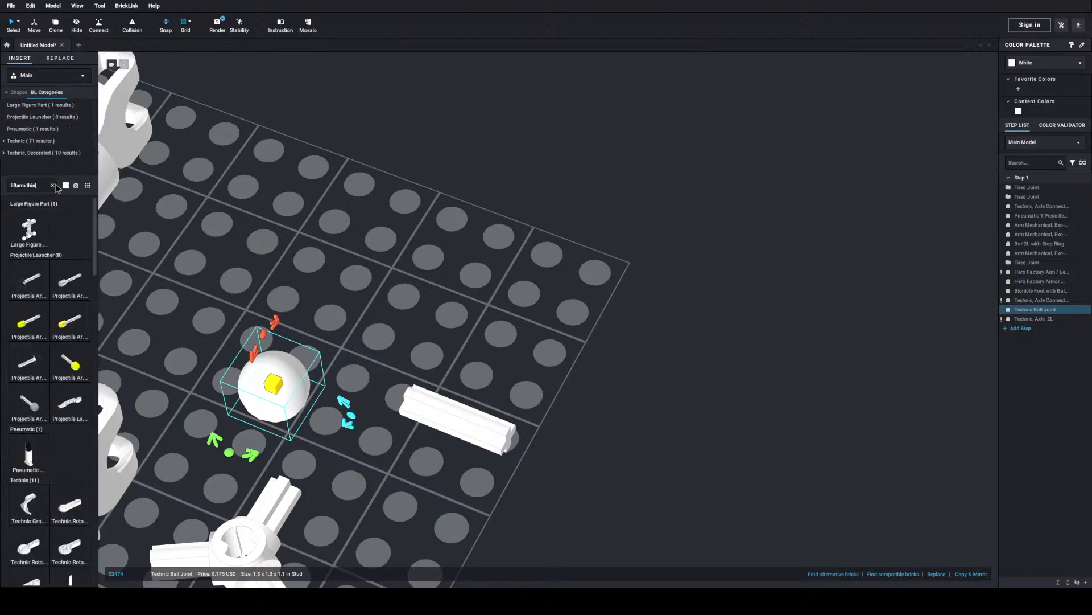
{"action": "left_click", "coordinate": [27, 281]}
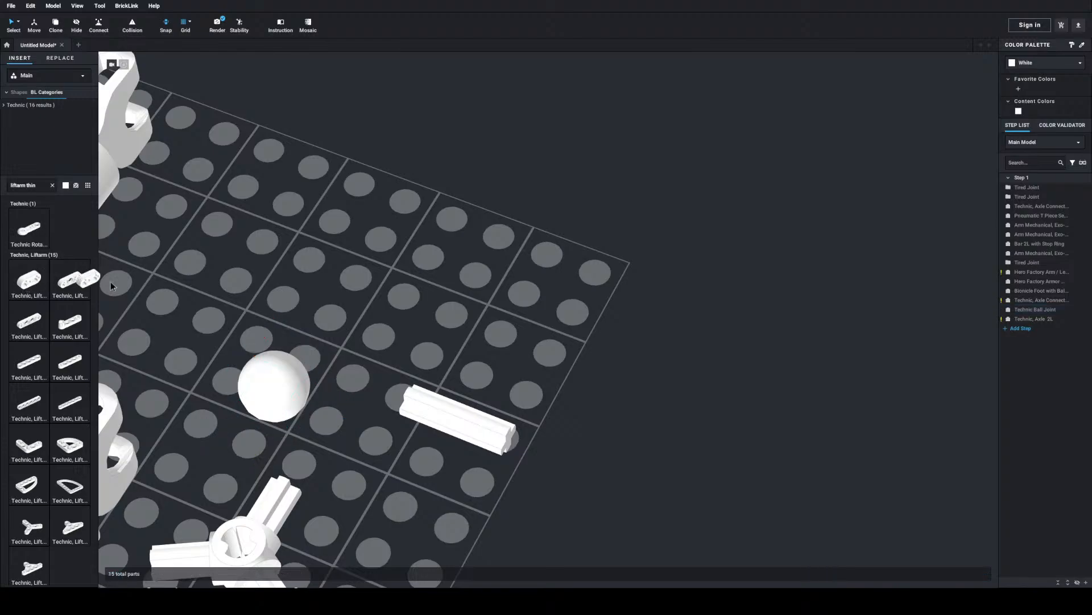
{"action": "left_click", "coordinate": [386, 353]}
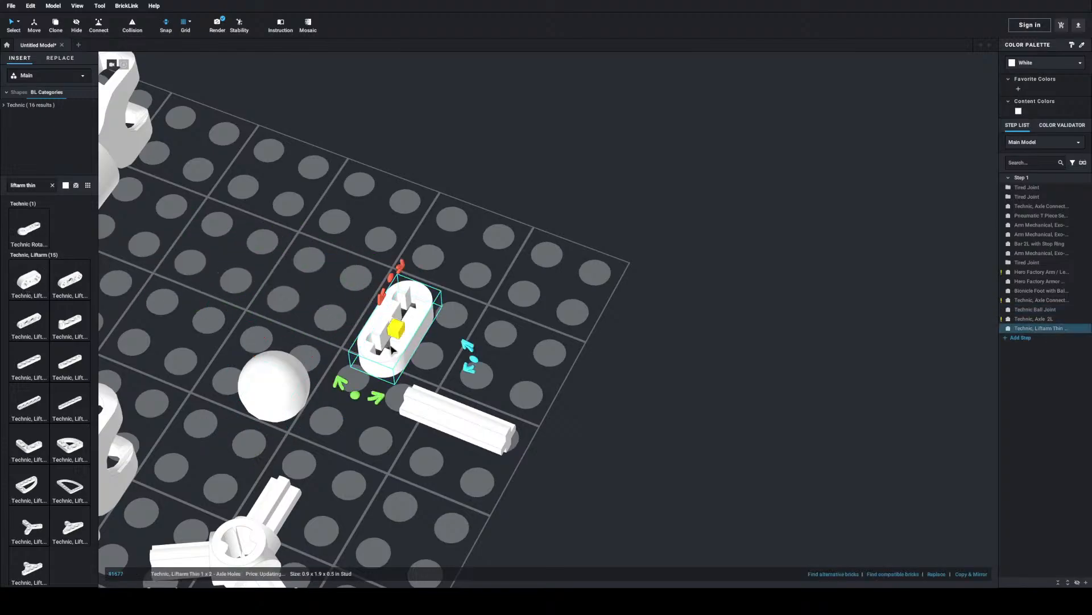
Step: Rotate the thin liftarm onto its edge and fit one of its axle holes onto the 2L axle
{"action": "key", "text": "Left"}
{"action": "key", "text": "Up"}
{"action": "key", "text": "Left"}
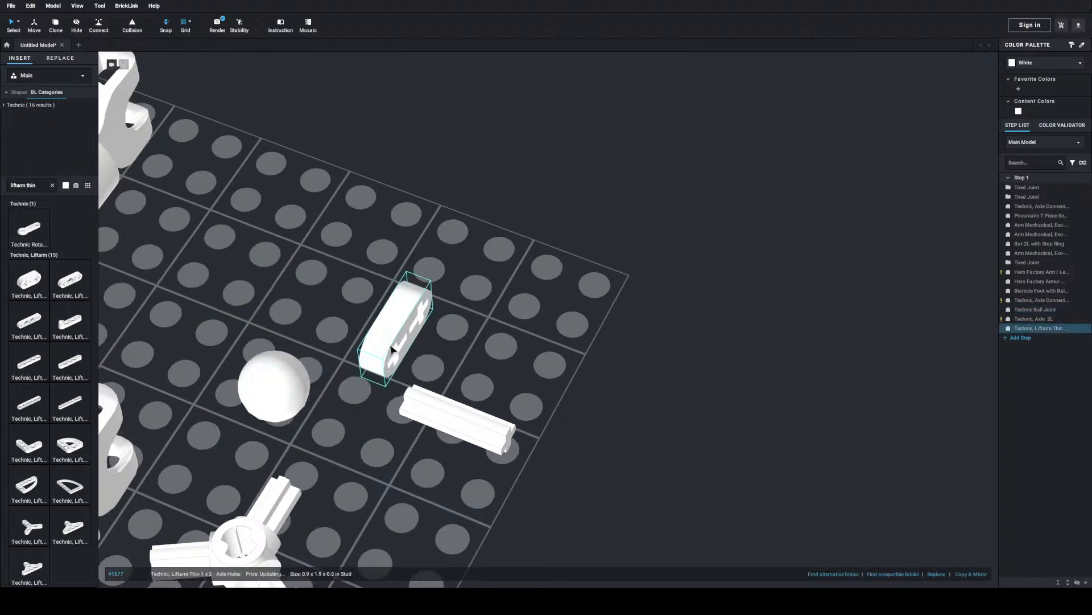
{"action": "left_click", "coordinate": [408, 373]}
{"action": "left_click", "coordinate": [433, 406]}
{"action": "left_click", "coordinate": [402, 338]}
{"action": "left_click_drag", "start_coordinate": [382, 346], "coordinate": [472, 421]}
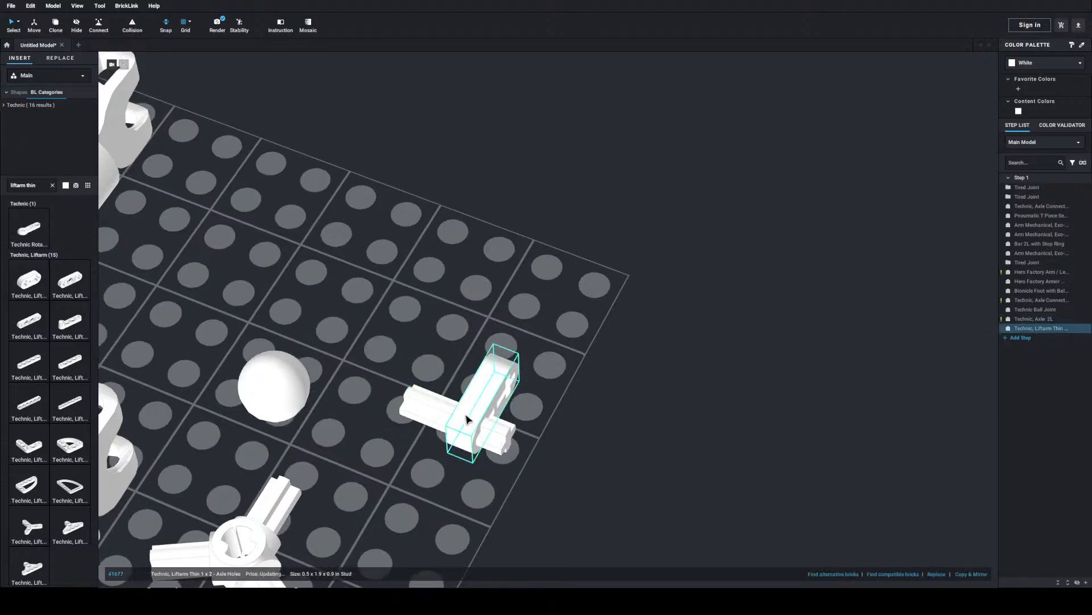
Step: Rotate the Technic Ball Joint to line up with the 2L axle and attach it to the axle's free end
{"action": "left_click", "coordinate": [287, 409]}
{"action": "key", "text": "Down"}
{"action": "key", "text": "Left"}
{"action": "key", "text": "Left"}
{"action": "key", "text": "Left"}
{"action": "left_click_drag", "start_coordinate": [287, 398], "coordinate": [440, 414]}
Step: Nudge the ball joint along the 2L axle toward the thin liftarm
{"action": "left_click", "coordinate": [436, 316]}
{"action": "right_click_drag", "start_coordinate": [437, 317], "coordinate": [450, 310]}
{"action": "left_click", "coordinate": [441, 483]}
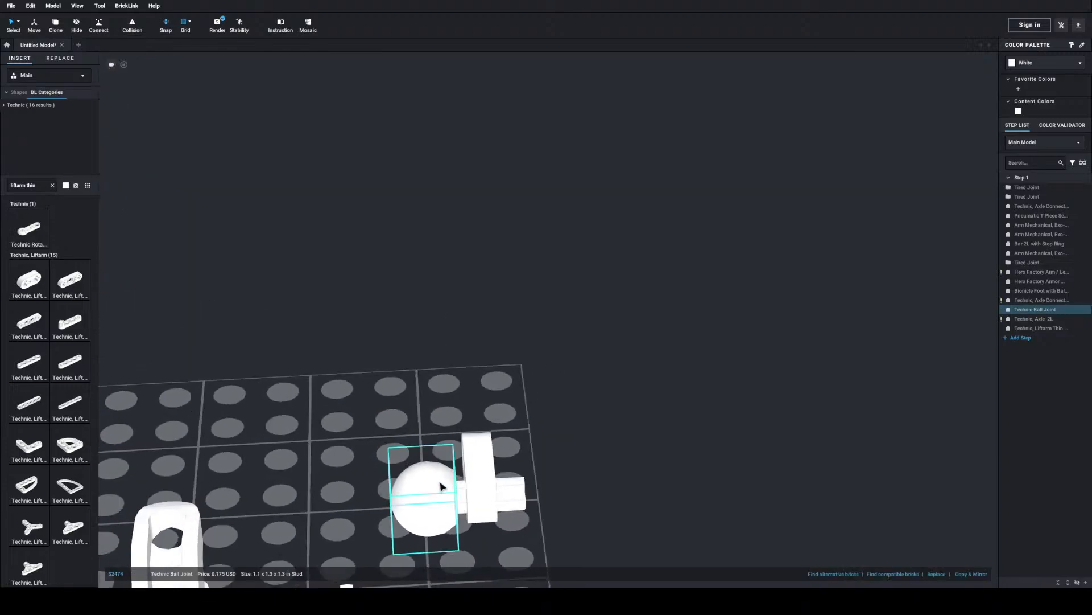
{"action": "key", "text": "Right"}
{"action": "key", "text": "Right"}
{"action": "key", "text": "Right"}
{"action": "key", "text": "Right"}
{"action": "key", "text": "Right"}
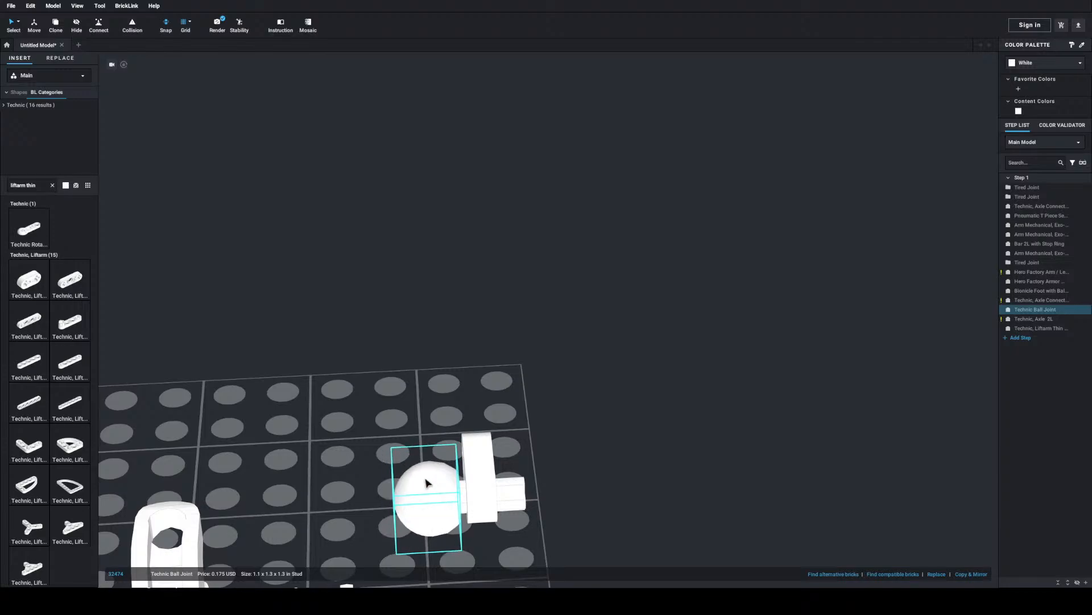
Step: Shift the thin liftarm along the 2L axle so it sits against the ball joint
{"action": "right_click_drag", "start_coordinate": [438, 480], "coordinate": [612, 442]}
{"action": "left_click", "coordinate": [612, 443]}
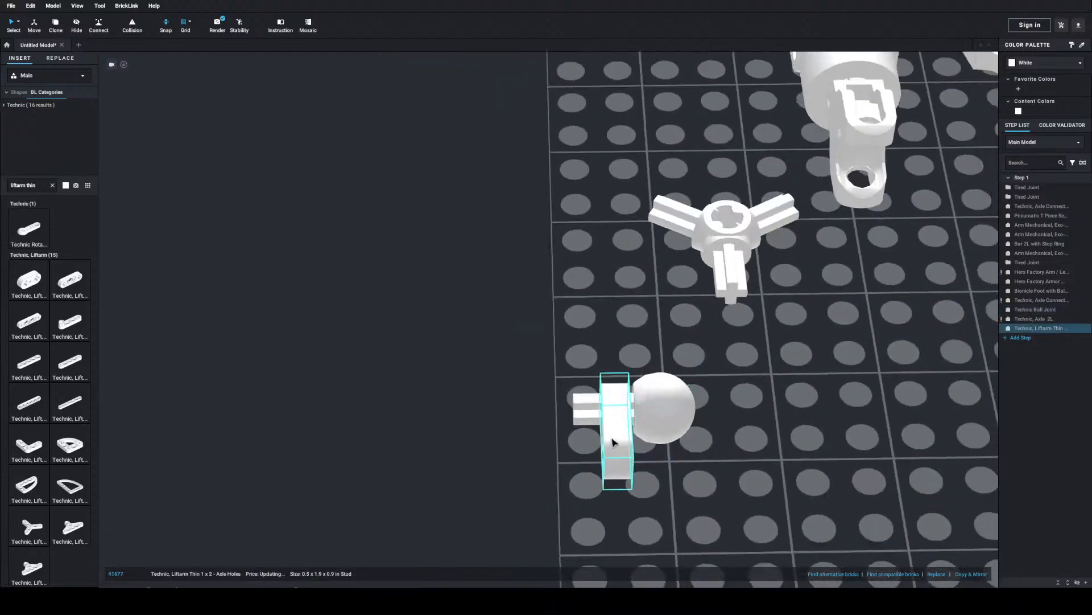
{"action": "left_click", "coordinate": [591, 355]}
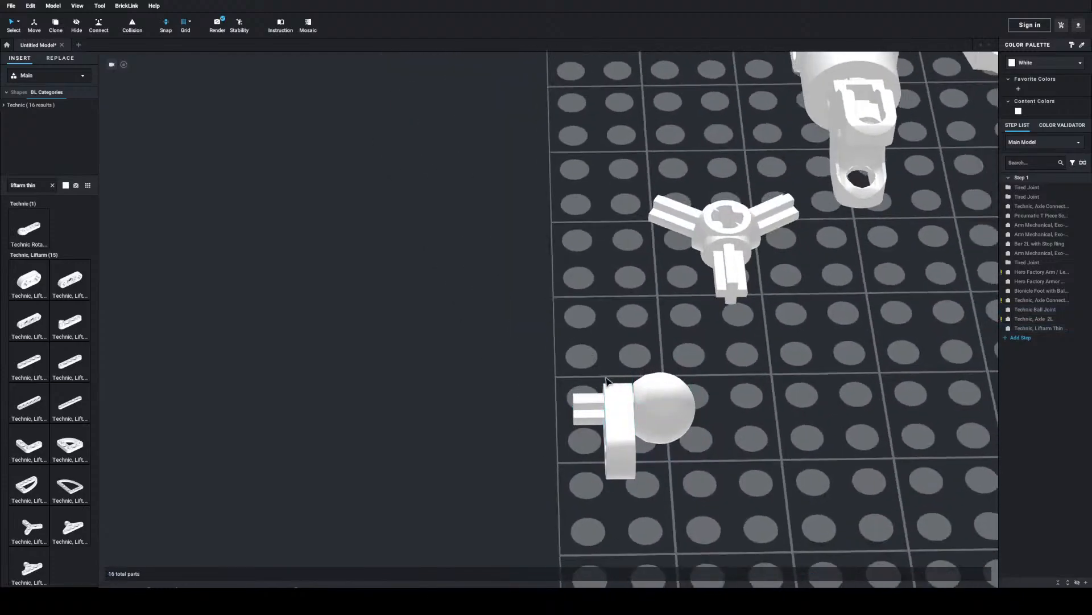
{"action": "double_click", "coordinate": [617, 398]}
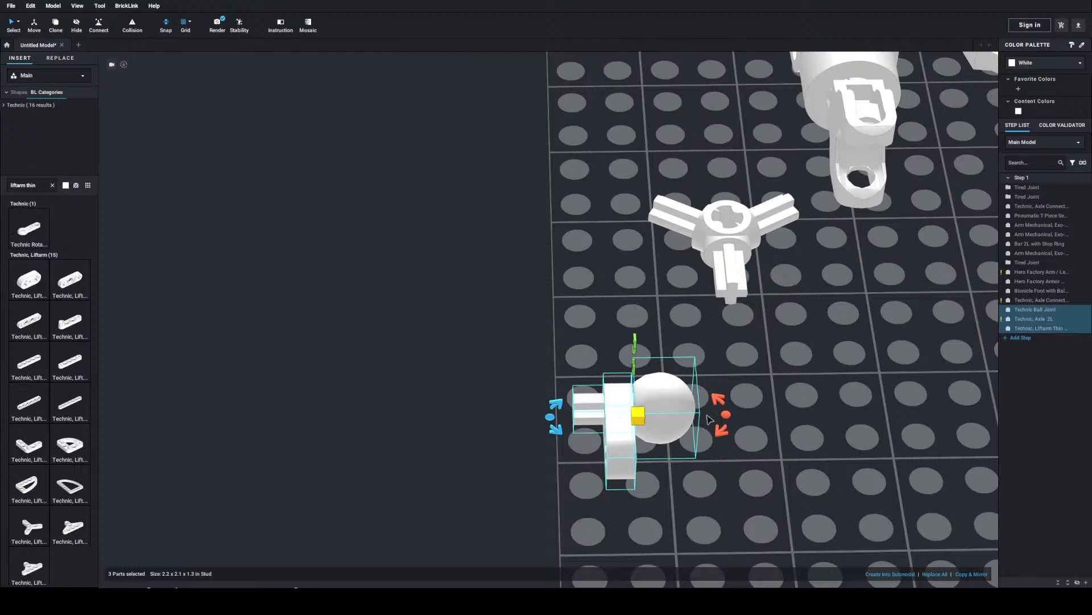
{"action": "left_click", "coordinate": [737, 329]}
{"action": "double_click", "coordinate": [693, 446]}
{"action": "left_click_drag", "start_coordinate": [727, 221], "coordinate": [611, 281]}
{"action": "right_click_drag", "start_coordinate": [612, 278], "coordinate": [638, 307]}
{"action": "key", "text": "ctrl+z"}
{"action": "left_click_drag", "start_coordinate": [653, 227], "coordinate": [450, 94]}
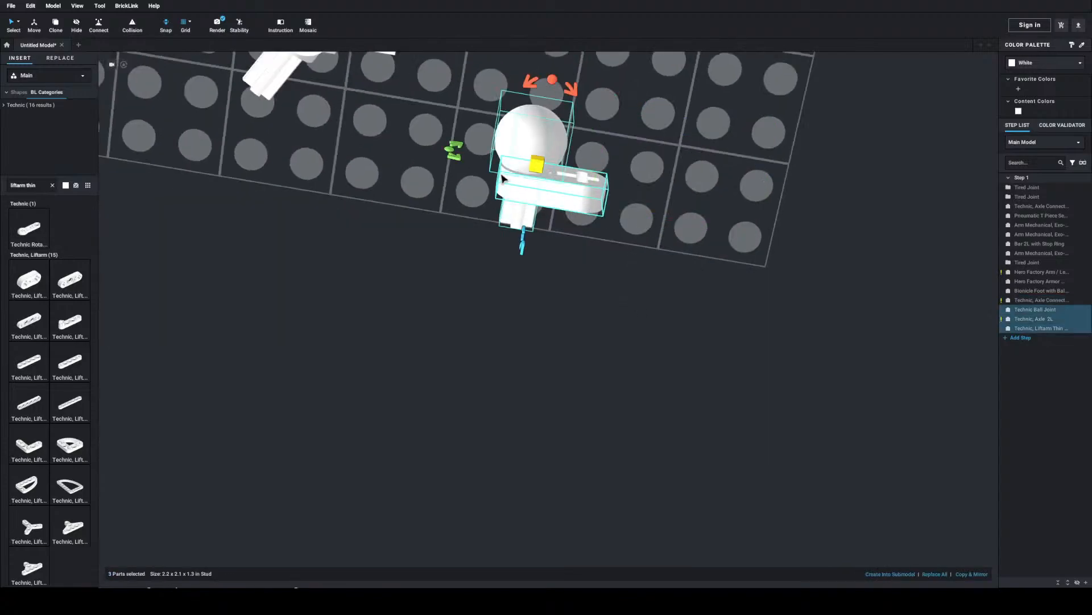
Step: Move the three-way axle connector hub across the grid to the axle side of the ball joint assembly
{"action": "scroll", "coordinate": [365, 94], "scroll_direction": "down", "scroll_amount": 2}
{"action": "middle_click_drag", "start_coordinate": [356, 91], "coordinate": [568, 218]}
{"action": "scroll", "coordinate": [568, 218], "scroll_direction": "up", "scroll_amount": 3}
{"action": "right_click_drag", "start_coordinate": [568, 218], "coordinate": [663, 264]}
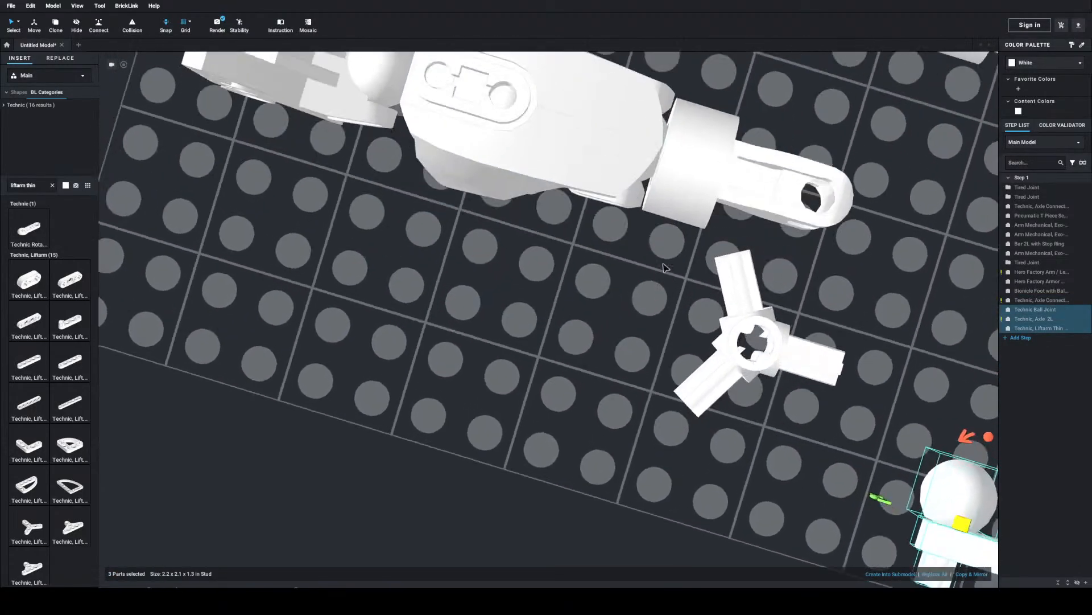
{"action": "left_click", "coordinate": [742, 350]}
{"action": "left_click", "coordinate": [734, 348]}
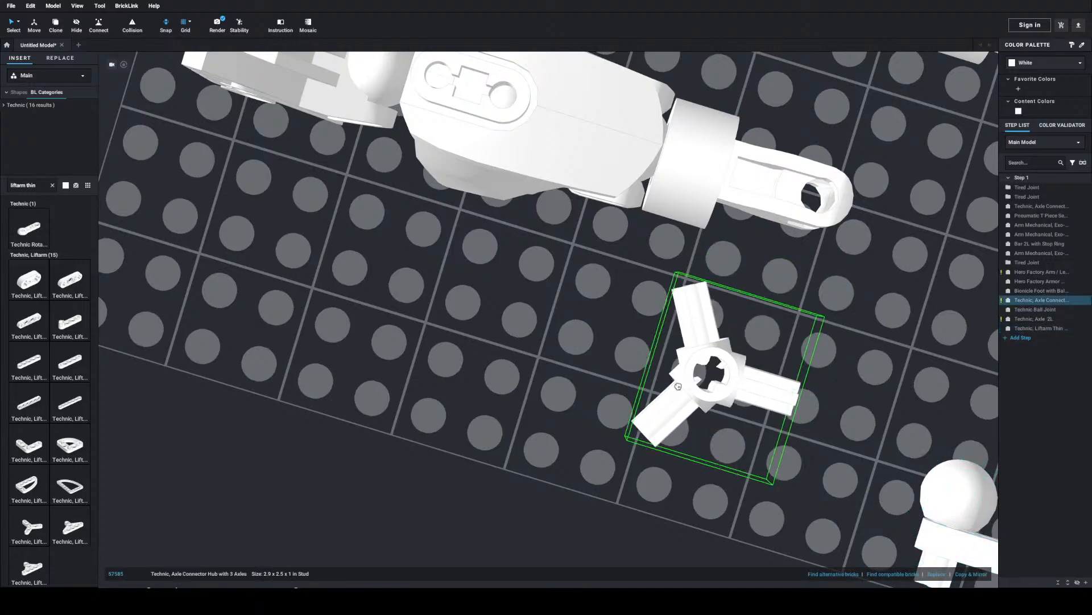
{"action": "right_click_drag", "start_coordinate": [737, 350], "coordinate": [887, 343]}
{"action": "middle_click_drag", "start_coordinate": [882, 293], "coordinate": [863, 387]}
{"action": "right_click_drag", "start_coordinate": [878, 370], "coordinate": [876, 373]}
{"action": "left_click_drag", "start_coordinate": [610, 434], "coordinate": [810, 145]}
{"action": "middle_click_drag", "start_coordinate": [791, 257], "coordinate": [725, 313]}
Step: Flip the ball joint, 2L axle and liftarm assembly over and slide its liftarm onto one arm of the three-way hub
{"action": "left_click_drag", "start_coordinate": [390, 190], "coordinate": [516, 321]}
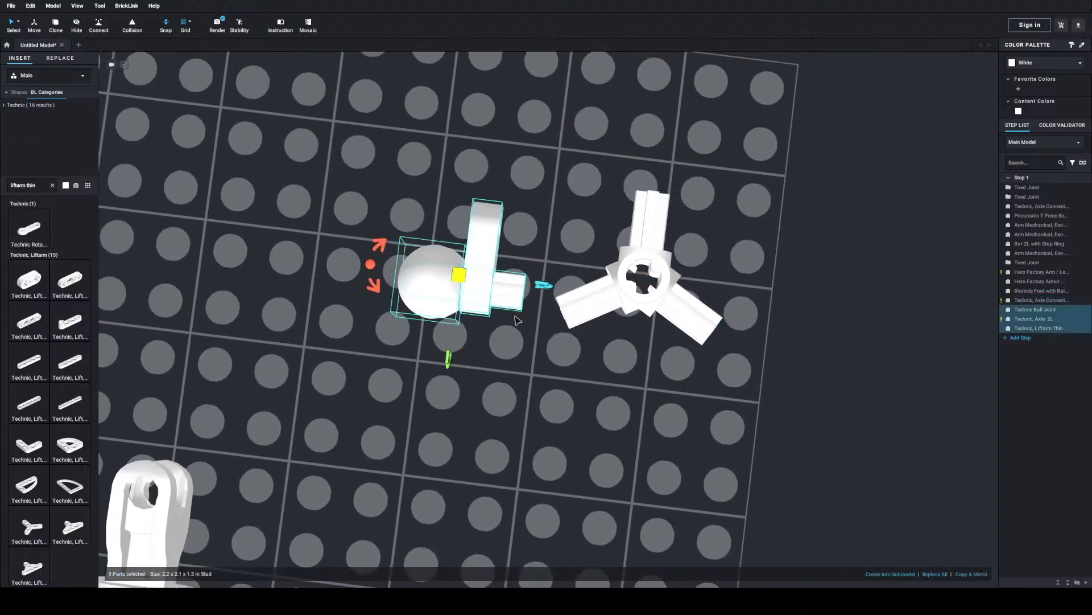
{"action": "key", "text": "Down"}
{"action": "key", "text": "Down"}
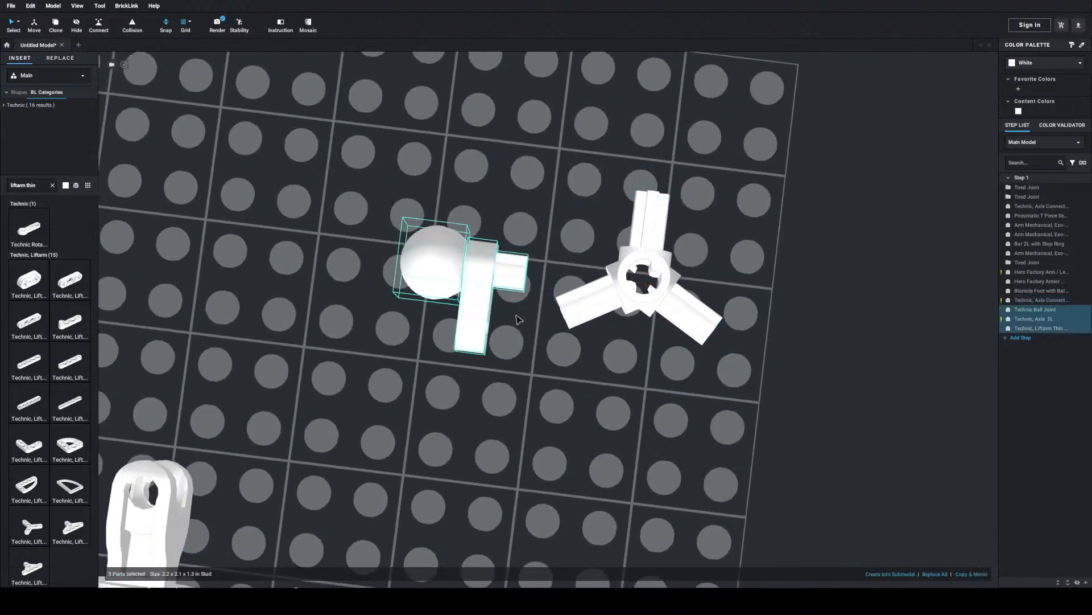
{"action": "left_click_drag", "start_coordinate": [518, 319], "coordinate": [573, 329]}
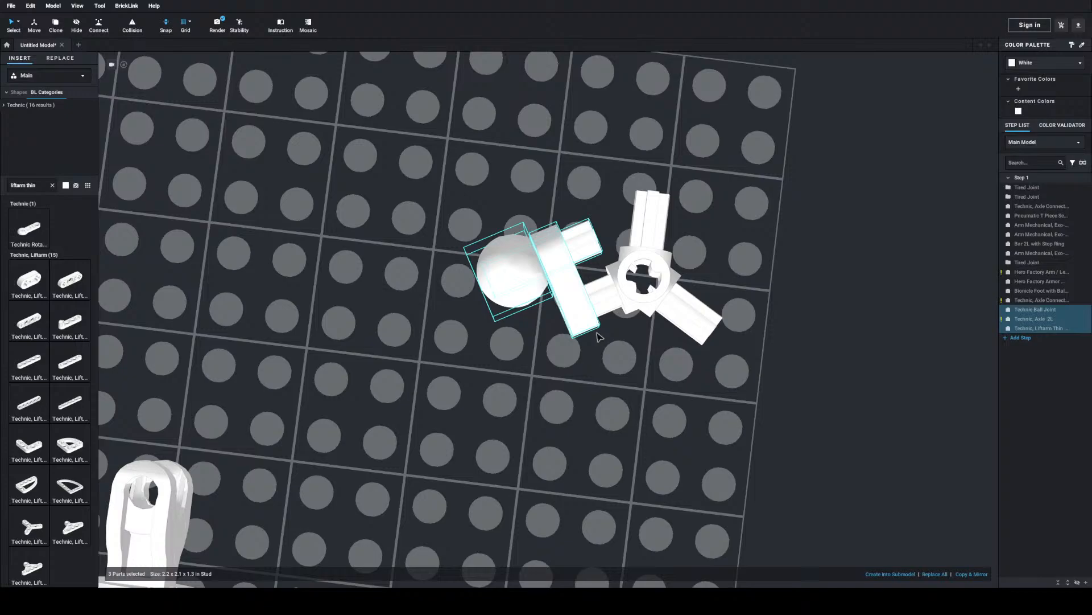
{"action": "left_click_drag", "start_coordinate": [592, 336], "coordinate": [597, 322]}
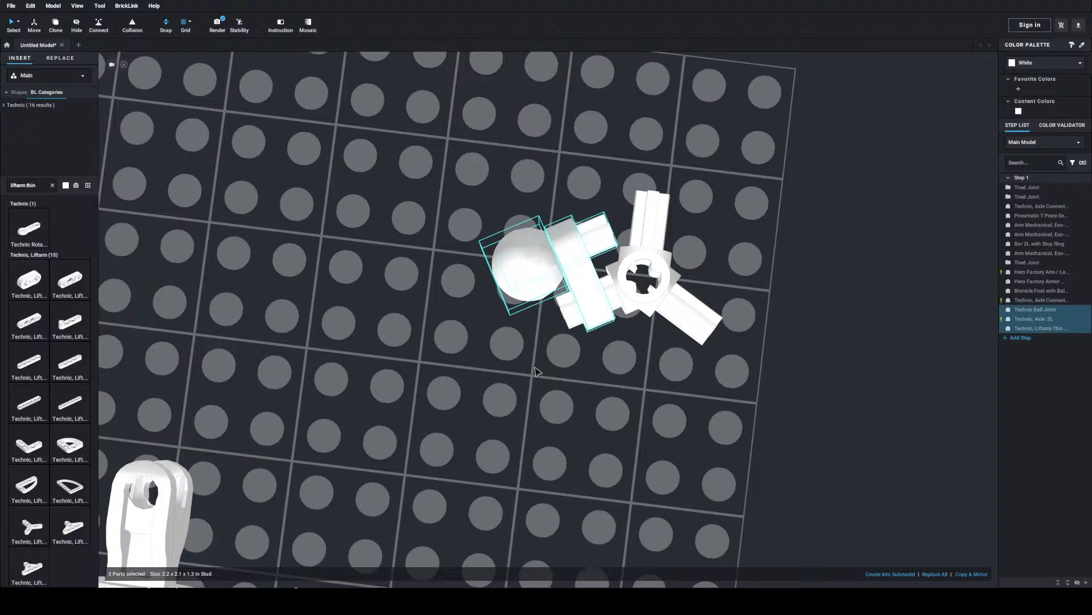
{"action": "left_click_drag", "start_coordinate": [581, 274], "coordinate": [591, 270]}
Step: Duplicate the ball joint, 2L axle and liftarm assembly, turn the copy around and attach it to the hub's opposite lower arm
{"action": "left_click", "coordinate": [480, 237]}
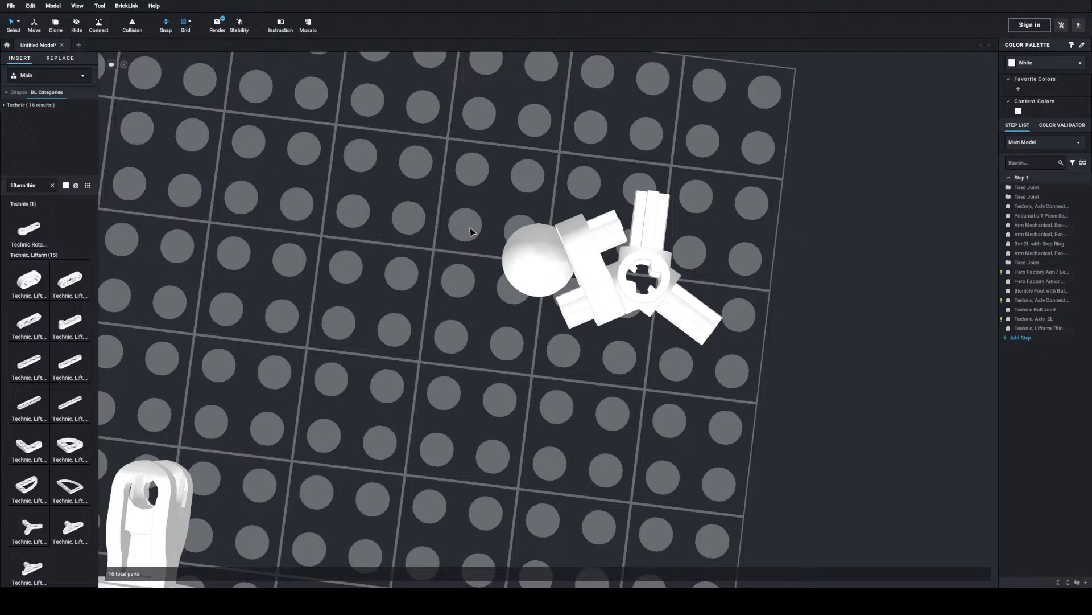
{"action": "mouse_move", "coordinate": [463, 211]}
{"action": "left_mouse_down"}
{"action": "mouse_move", "coordinate": [581, 244]}
{"action": "mouse_move", "coordinate": [548, 235]}
{"action": "mouse_move", "coordinate": [602, 237]}
{"action": "left_mouse_up"}
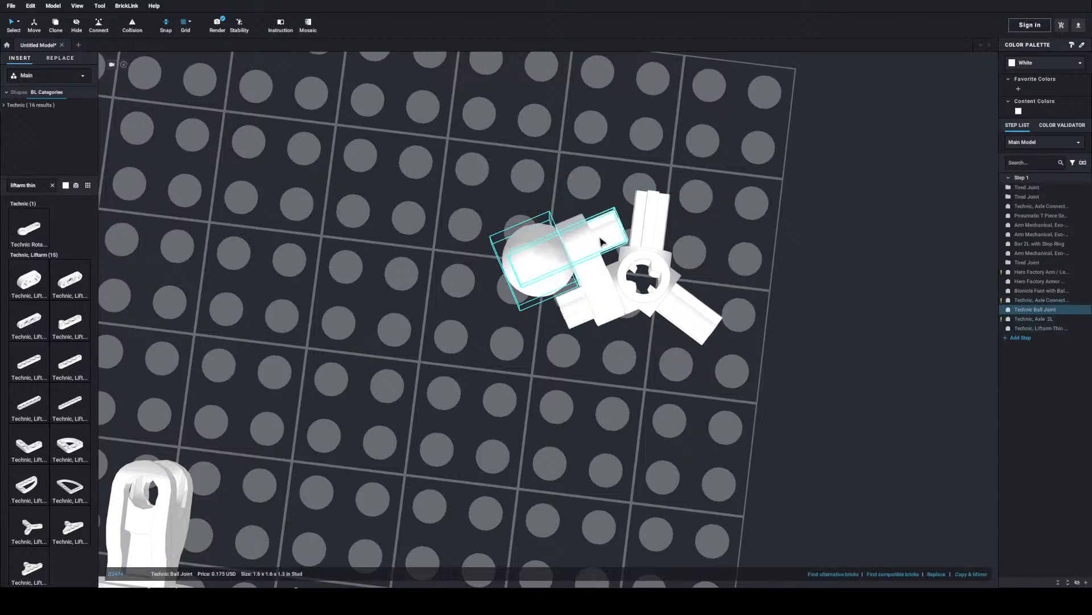
{"action": "left_click", "coordinate": [603, 240], "text": "ctrl"}
{"action": "left_click", "coordinate": [586, 244], "text": "ctrl"}
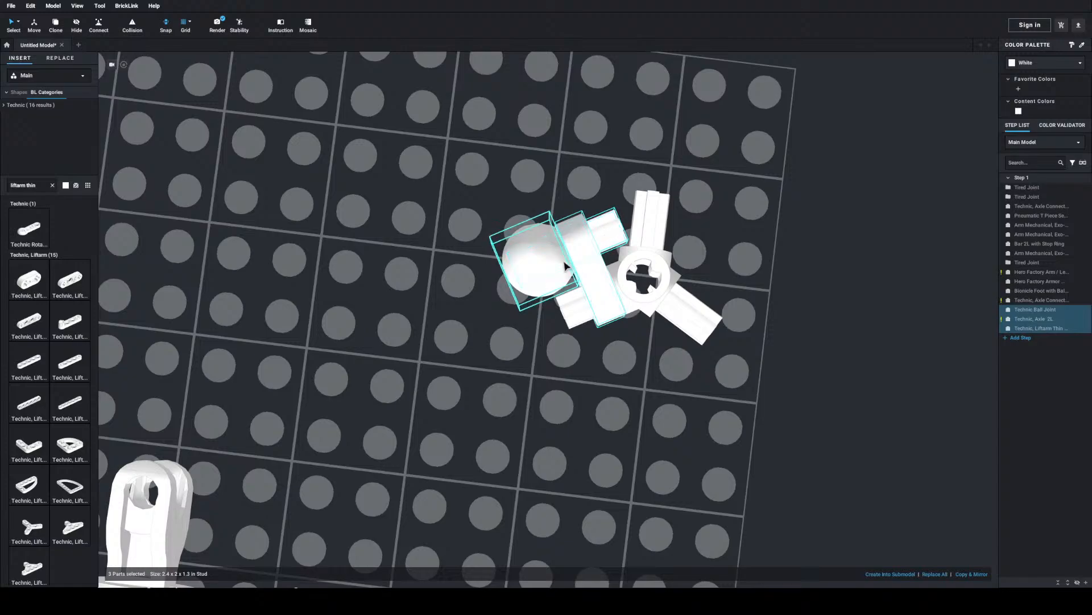
{"action": "key", "text": "ctrl+v"}
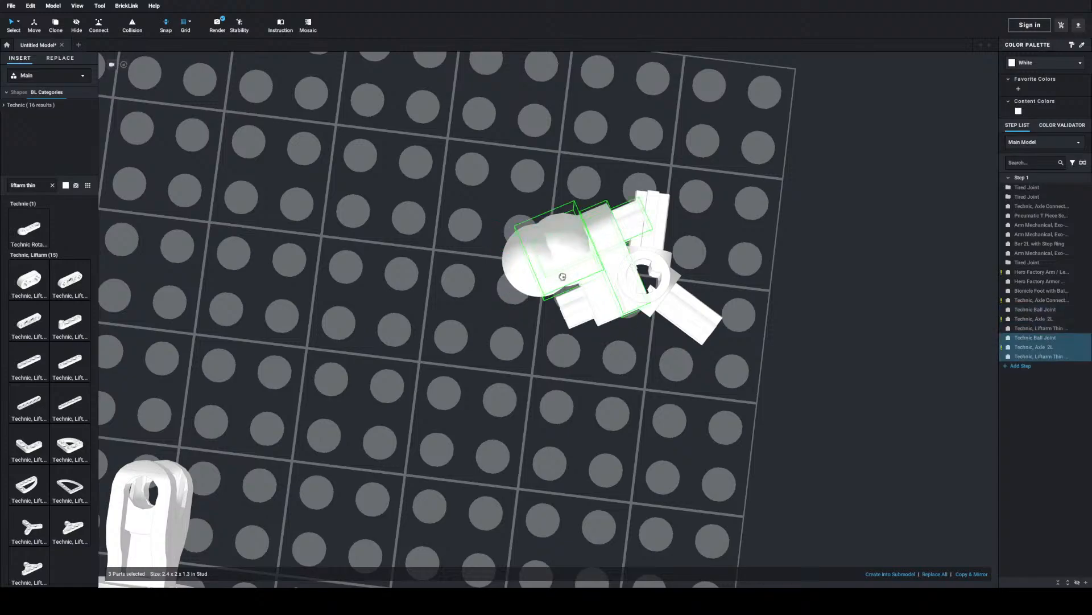
{"action": "key", "text": "Left"}
{"action": "key", "text": "Left"}
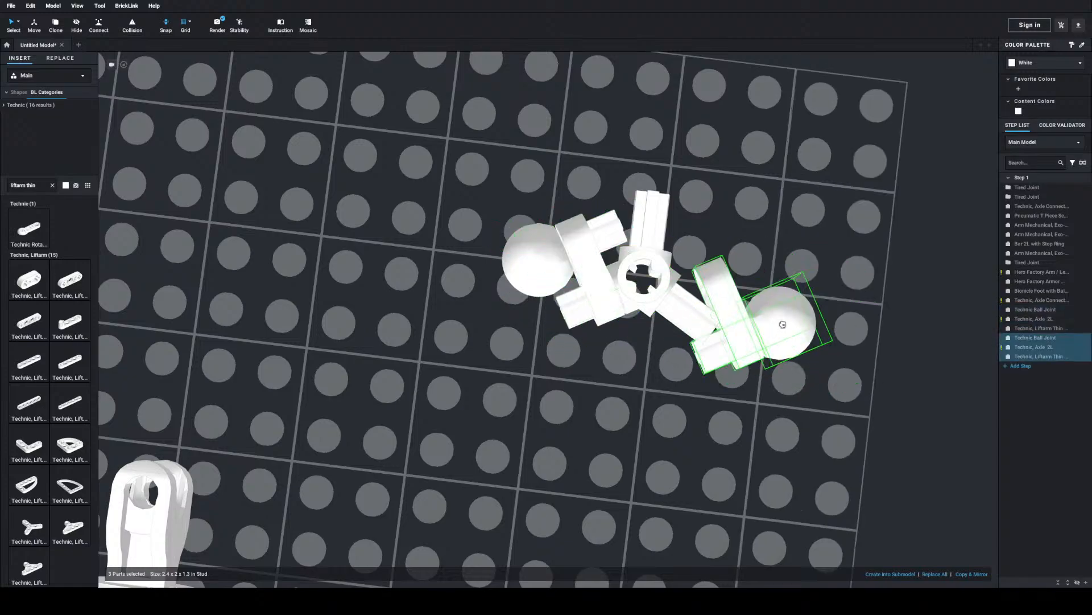
{"action": "left_click", "coordinate": [749, 285]}
{"action": "left_click", "coordinate": [764, 217]}
Step: Search the parts library for "3l axle" and insert a Technic Axle 3L vertically through the hub's centre hole
{"action": "right_click_drag", "start_coordinate": [764, 218], "coordinate": [767, 219]}
{"action": "middle_click_drag", "start_coordinate": [742, 208], "coordinate": [721, 220]}
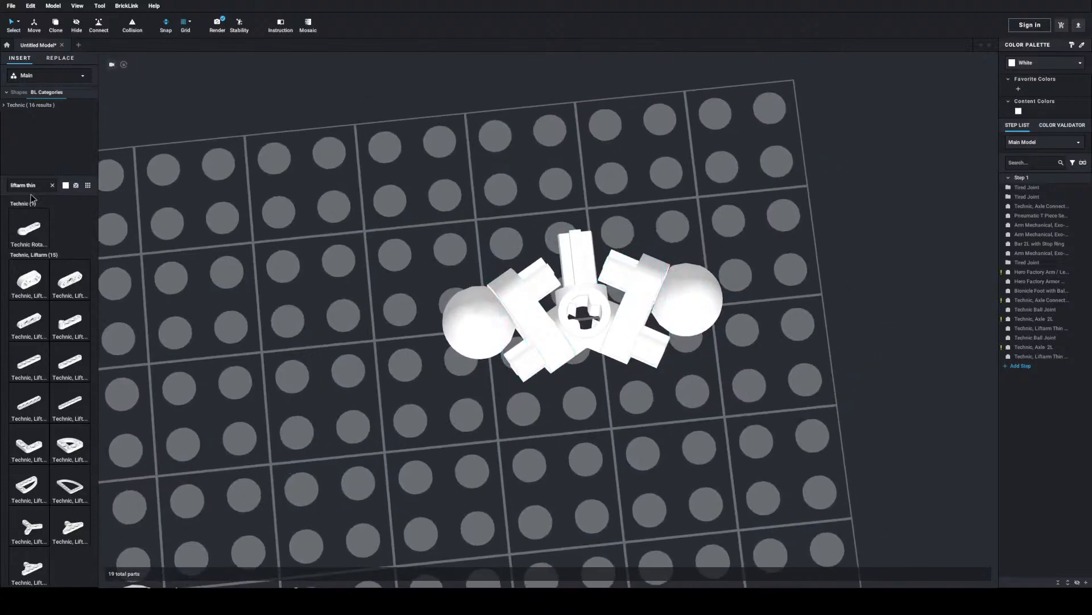
{"action": "type", "text": "3l axle"}
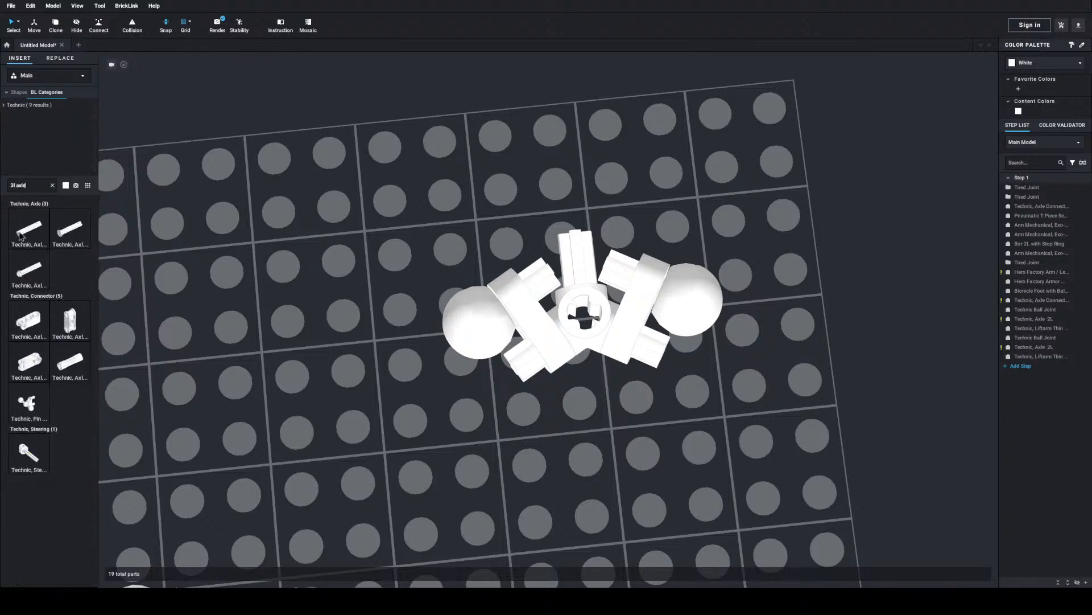
{"action": "left_click_drag", "start_coordinate": [51, 241], "coordinate": [591, 317]}
{"action": "right_click_drag", "start_coordinate": [612, 406], "coordinate": [606, 357]}
{"action": "right_click_drag", "start_coordinate": [622, 400], "coordinate": [581, 370]}
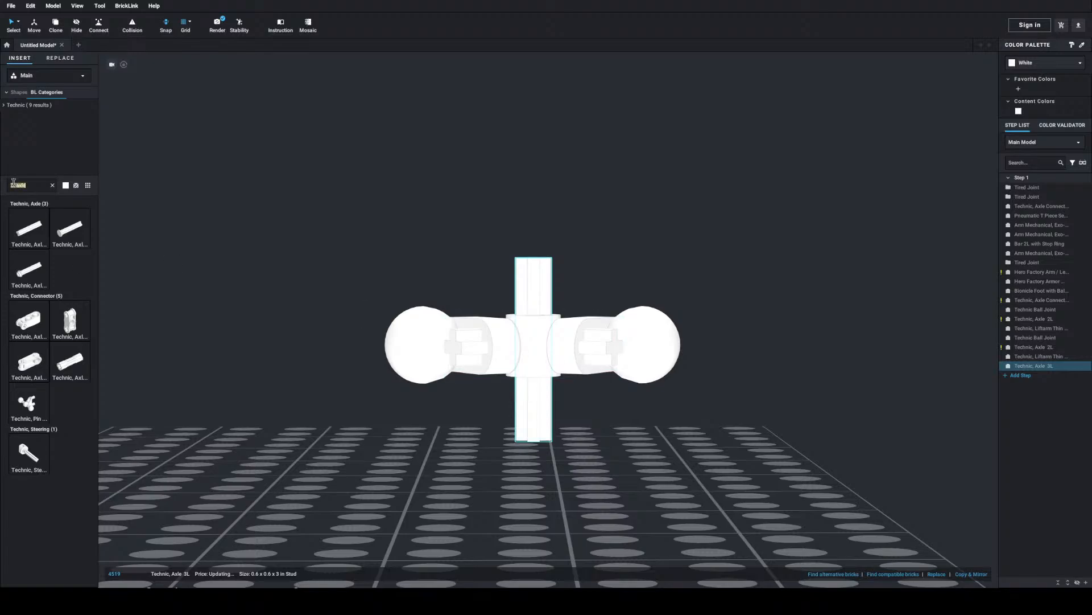
Step: Group the six parts of the arm's hand, including the axle connector and fingers, into a submodel named HAND
{"action": "scroll", "coordinate": [214, 292], "scroll_direction": "down", "scroll_amount": 6}
{"action": "right_click_drag", "start_coordinate": [235, 298], "coordinate": [297, 435]}
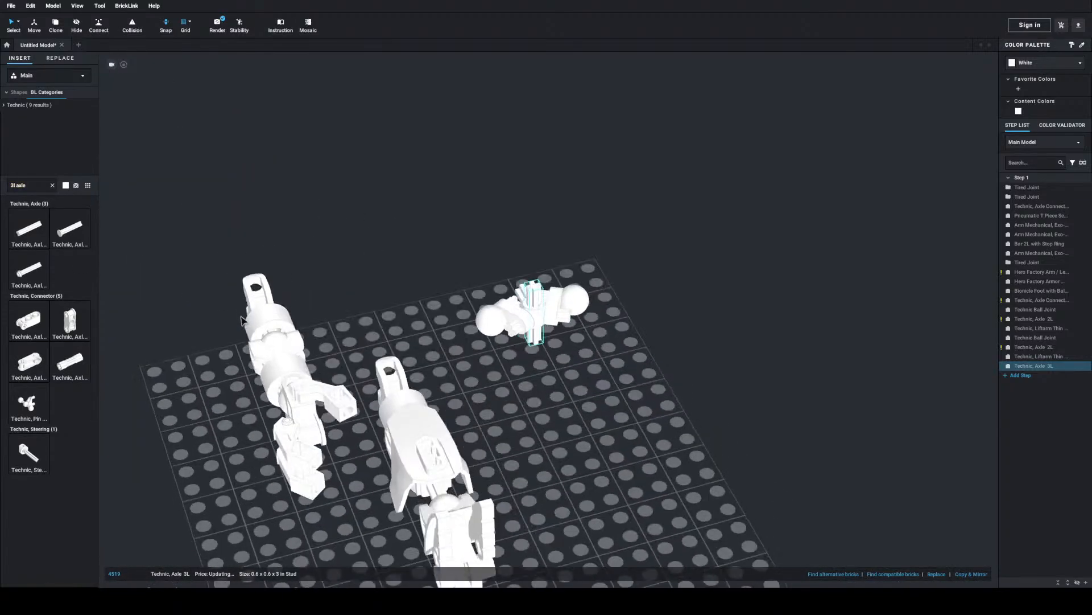
{"action": "left_click", "coordinate": [306, 427]}
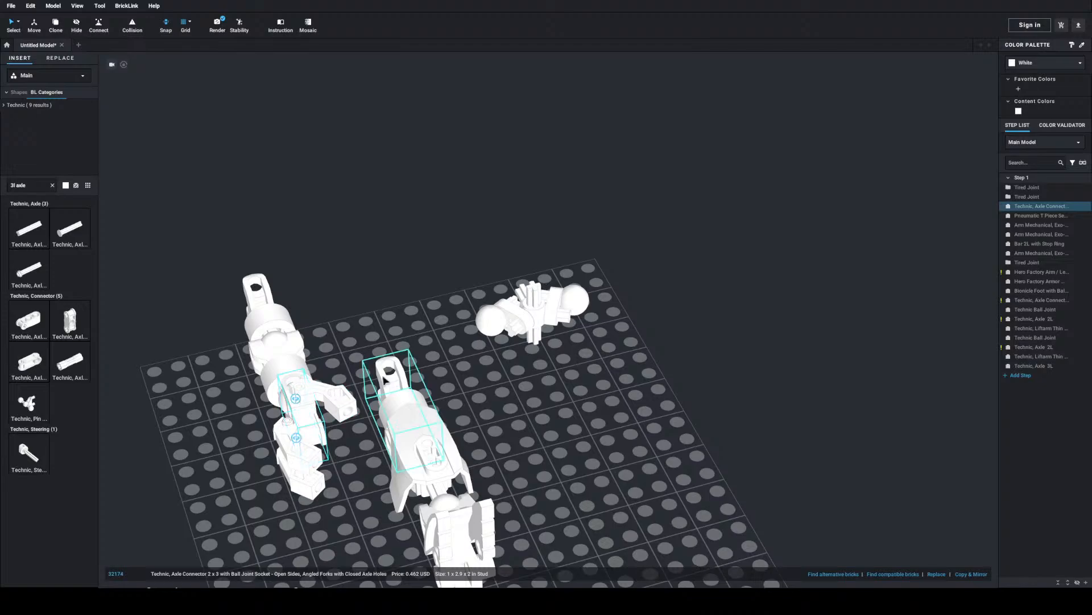
{"action": "right_click_drag", "start_coordinate": [232, 403], "coordinate": [493, 462]}
{"action": "left_click", "coordinate": [493, 462]}
{"action": "left_click_drag", "start_coordinate": [493, 462], "coordinate": [374, 364]}
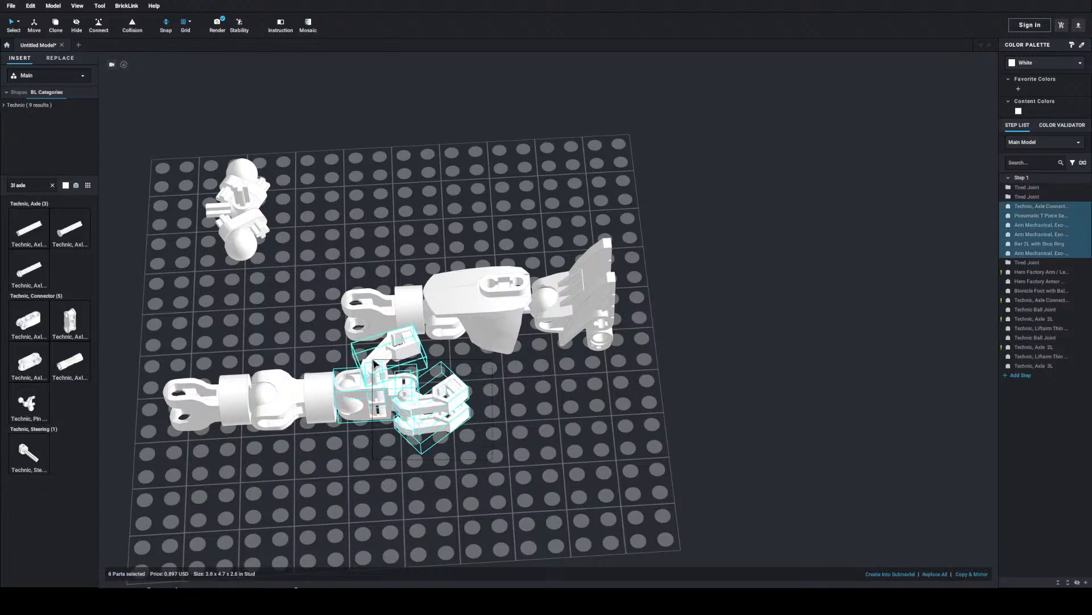
{"action": "key", "text": "ctrl+g"}
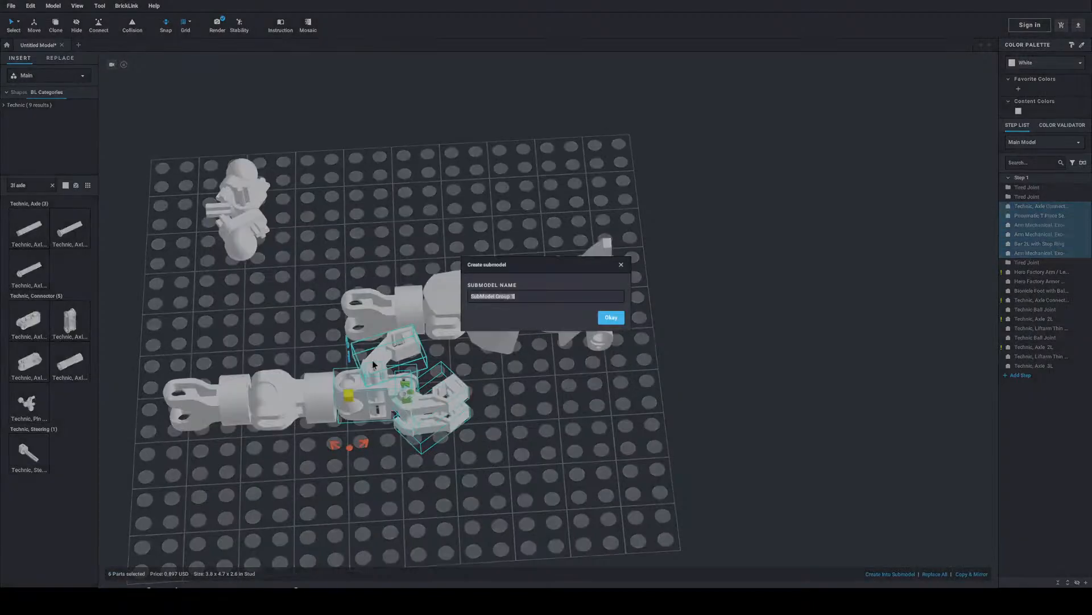
{"action": "type", "text": "HAND"}
{"action": "left_click", "coordinate": [611, 317]}
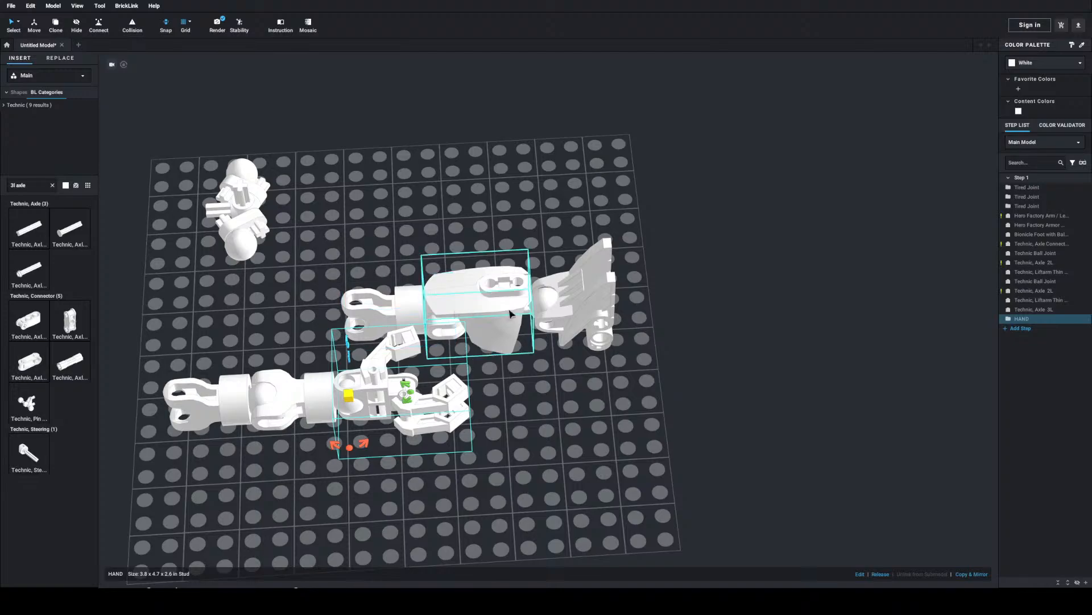
Step: Group the Hero Factory leg piece and its armor into a submodel named LEG
{"action": "left_click", "coordinate": [504, 333]}
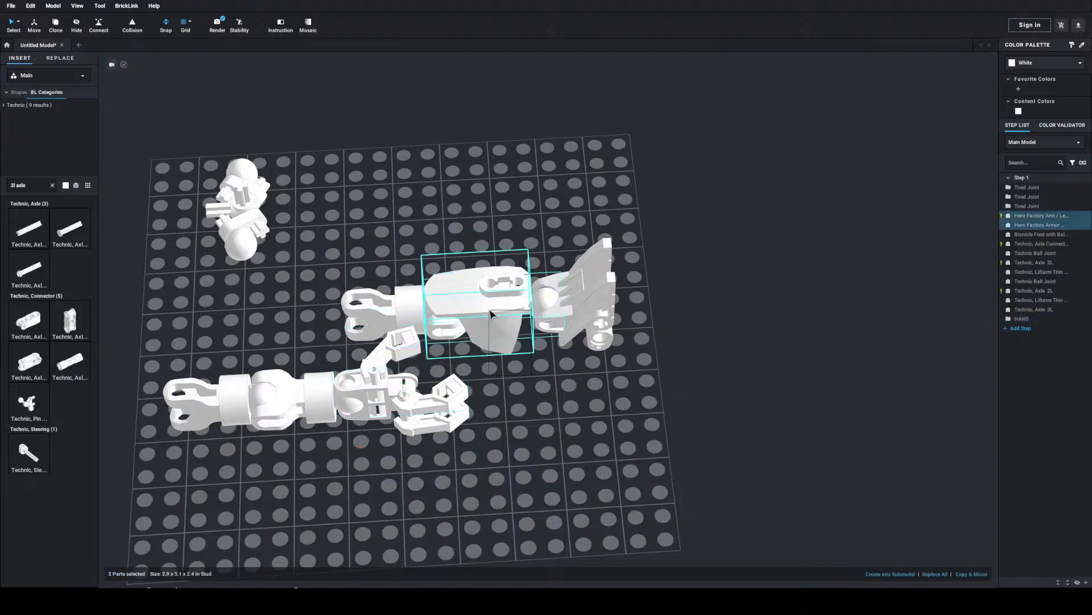
{"action": "key", "text": "ctrl+g"}
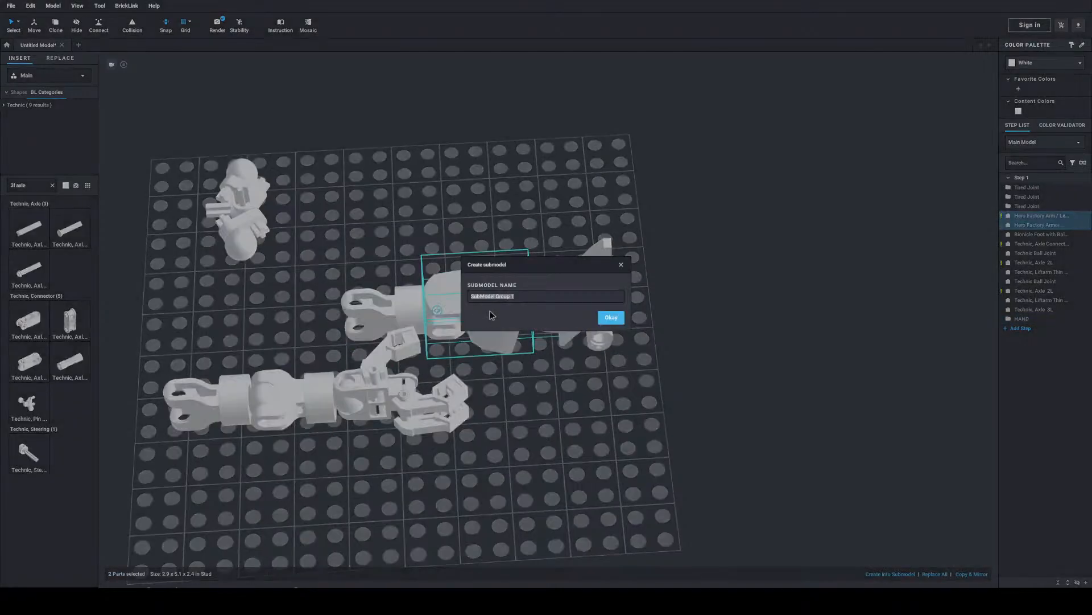
{"action": "type", "text": "EG"}
{"action": "left_click", "coordinate": [612, 316]}
{"action": "left_click", "coordinate": [654, 251]}
{"action": "right_click_drag", "start_coordinate": [655, 251], "coordinate": [486, 215]}
{"action": "middle_click_drag", "start_coordinate": [536, 229], "coordinate": [440, 377]}
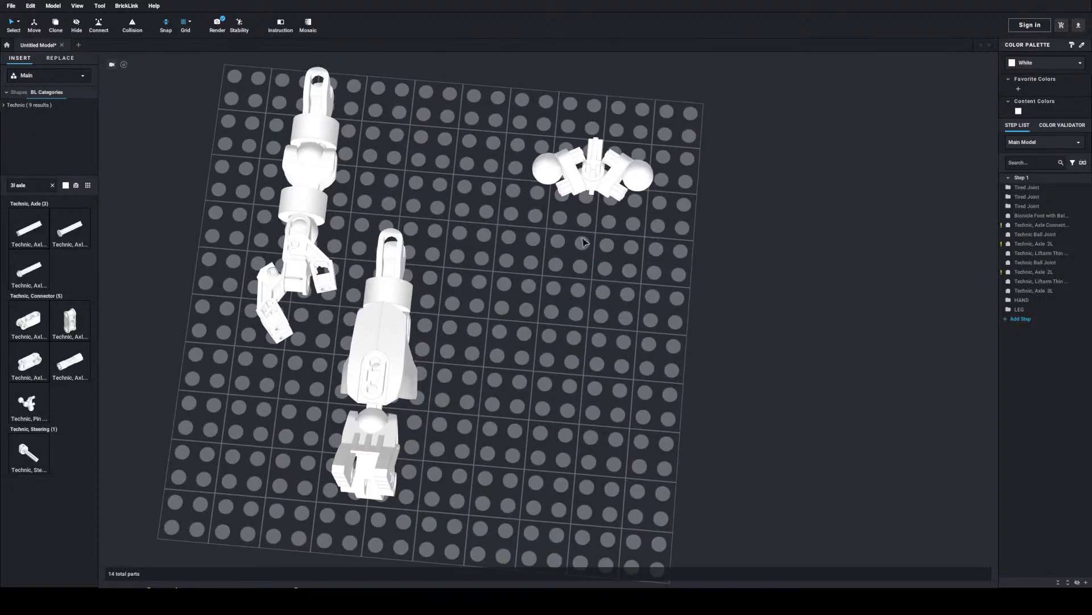
Step: Paste an Axle Connector 2 x 3 with Ball Joint Socket and fit it onto the upper end of the hub's 3L axle
{"action": "key", "text": "ctrl+v"}
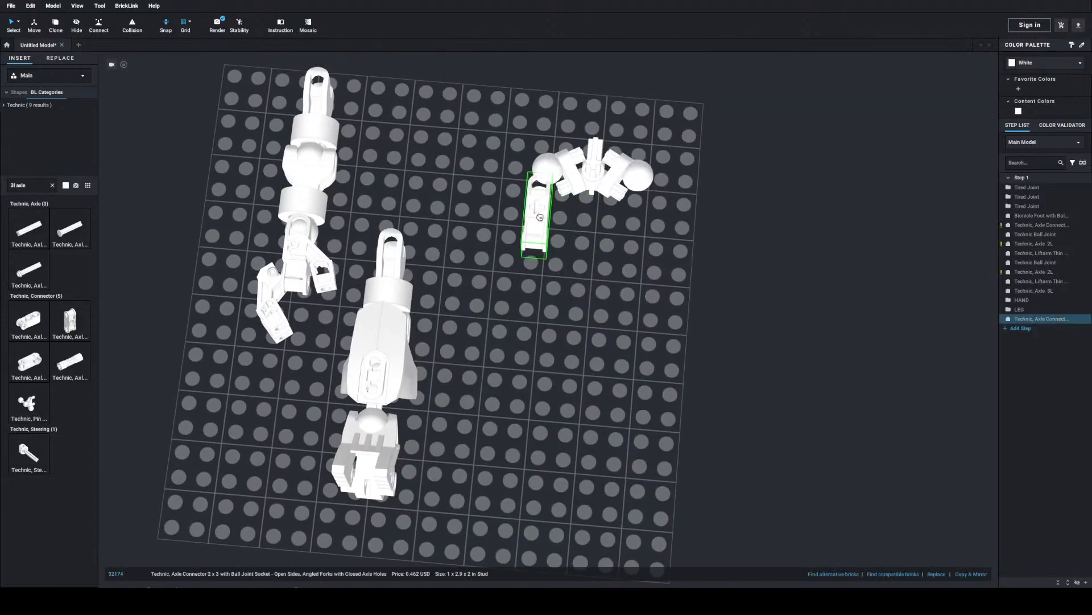
{"action": "left_click", "coordinate": [547, 192]}
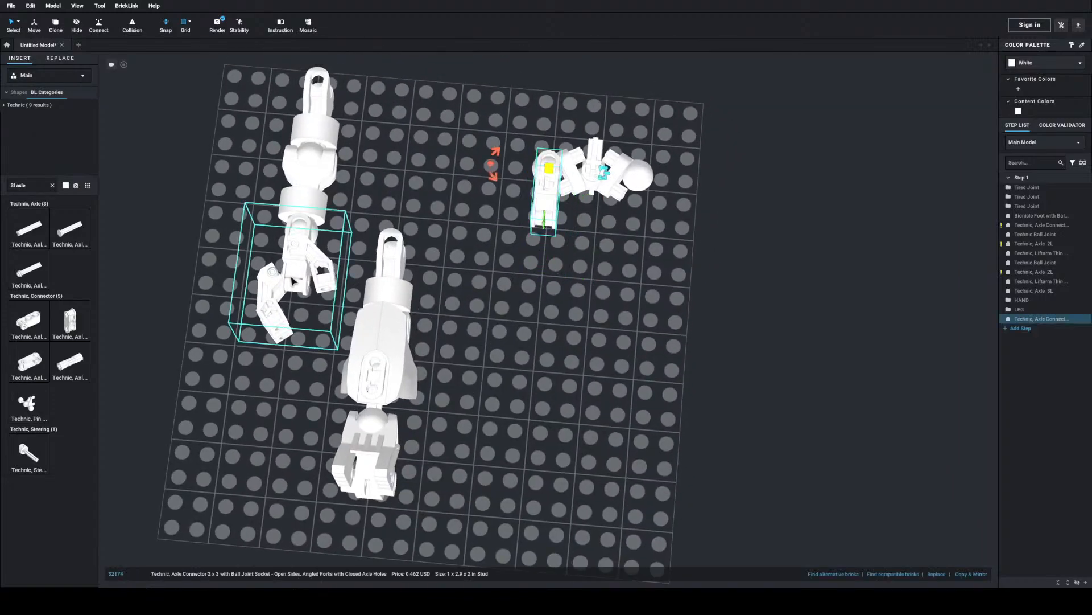
{"action": "left_click", "coordinate": [594, 277]}
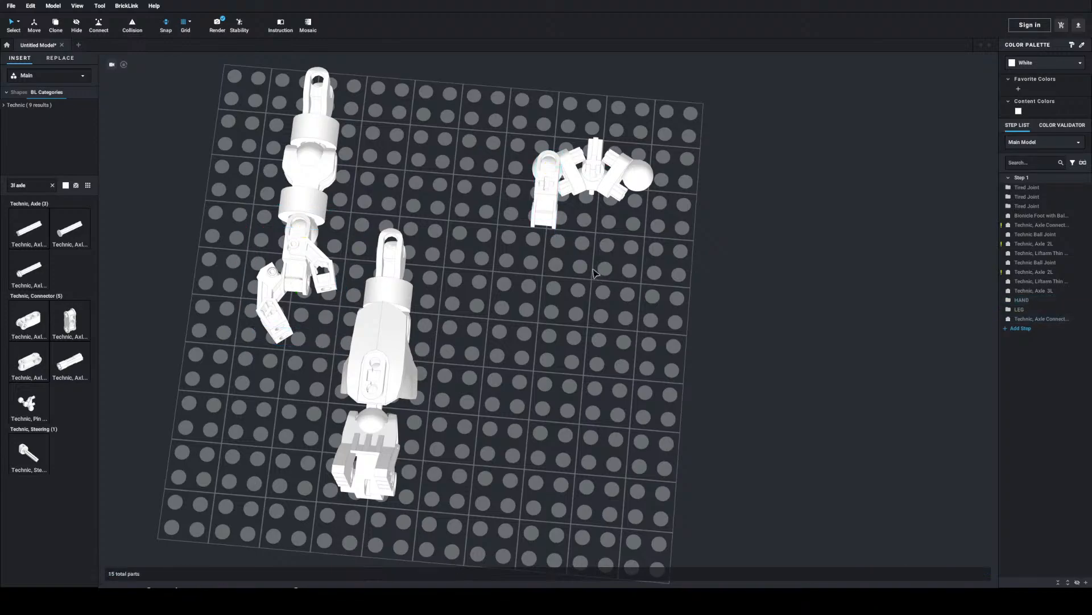
{"action": "middle_click_drag", "start_coordinate": [640, 152], "coordinate": [573, 335]}
{"action": "left_click_drag", "start_coordinate": [481, 408], "coordinate": [532, 327]}
{"action": "right_click_drag", "start_coordinate": [582, 284], "coordinate": [586, 250]}
{"action": "scroll", "coordinate": [586, 259], "scroll_direction": "up", "scroll_amount": 10}
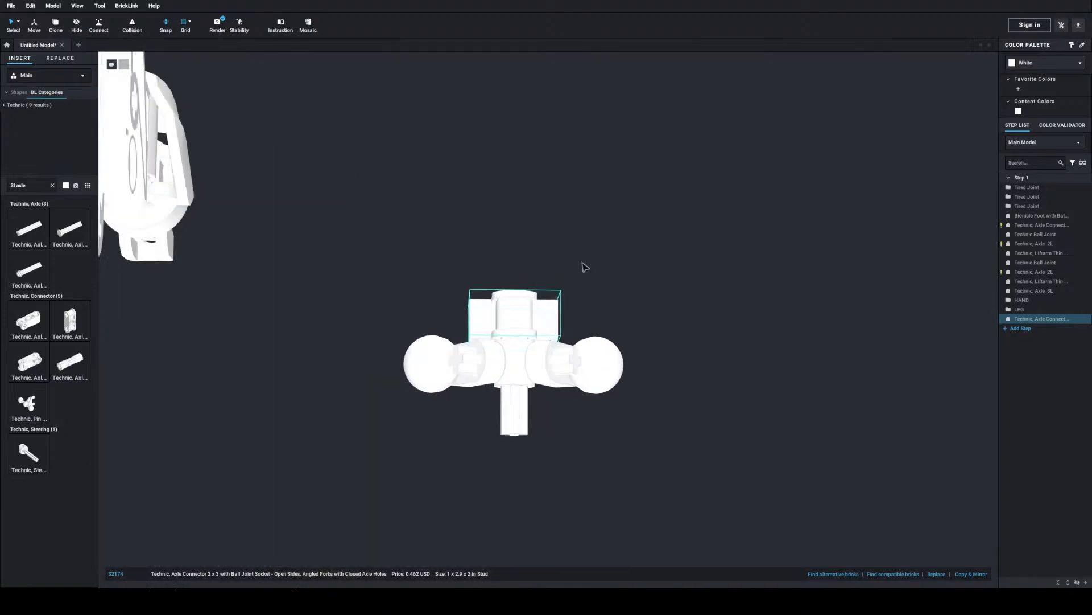
{"action": "right_click_drag", "start_coordinate": [595, 303], "coordinate": [586, 342]}
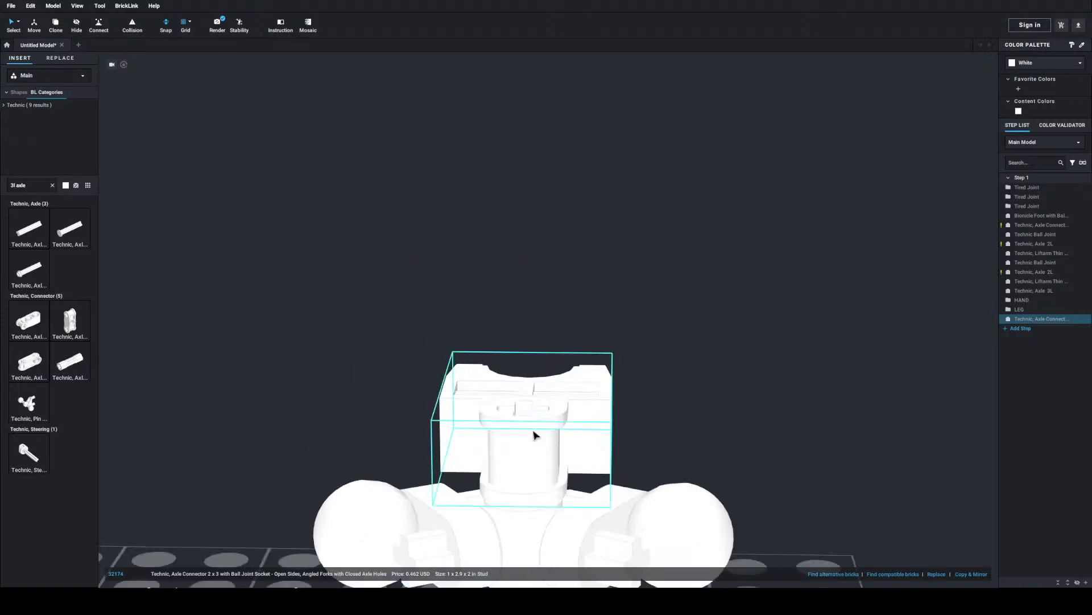
{"action": "left_click_drag", "start_coordinate": [531, 439], "coordinate": [530, 441]}
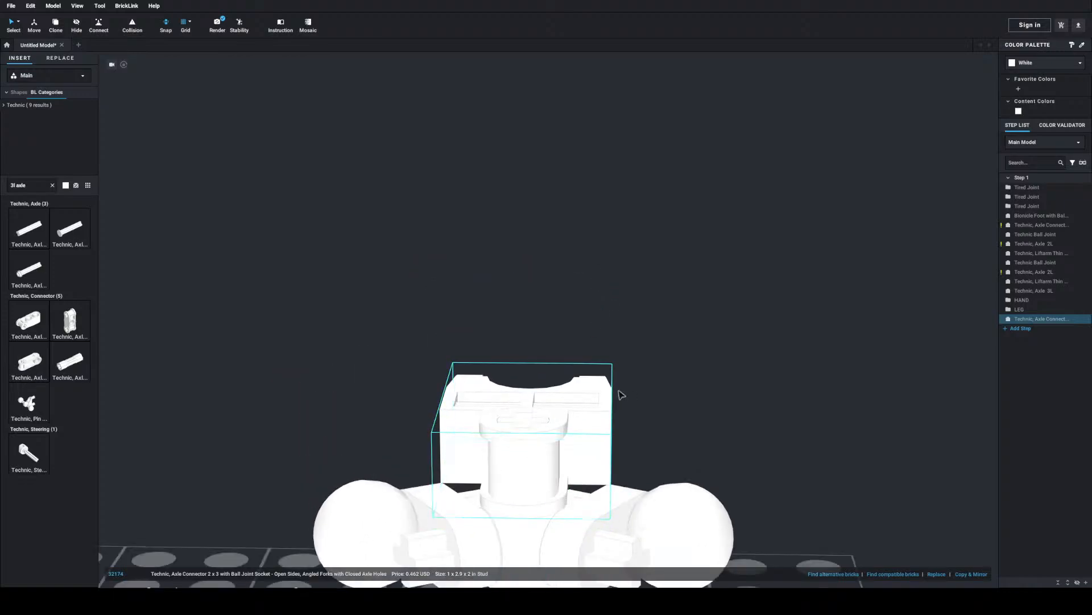
{"action": "right_click_drag", "start_coordinate": [620, 395], "coordinate": [626, 373]}
{"action": "scroll", "coordinate": [616, 383], "scroll_direction": "down", "scroll_amount": 5}
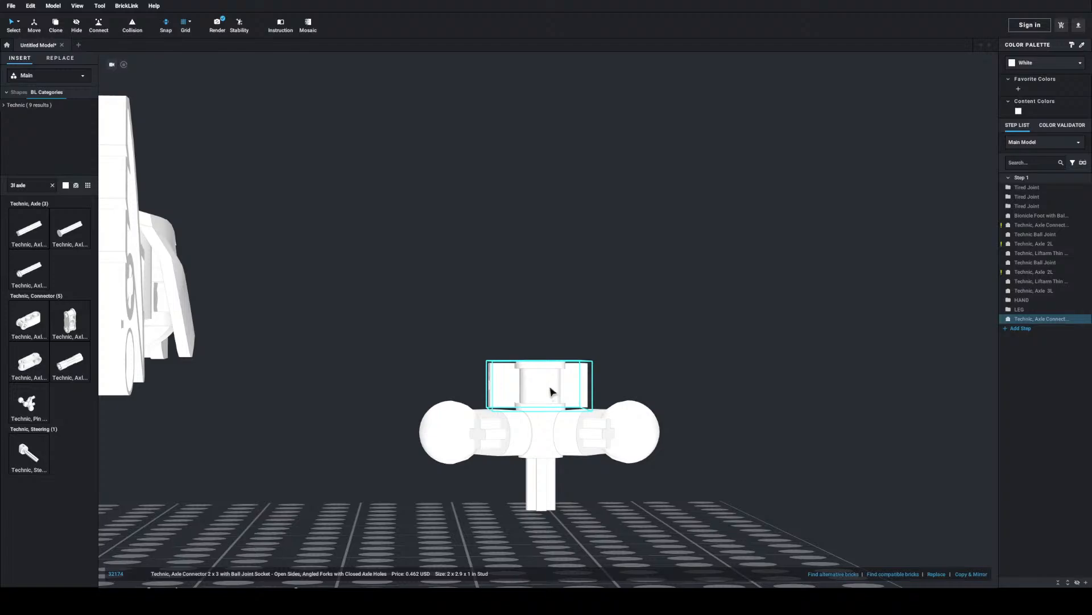
Step: Duplicate the ball joint socket connector and fit the copy onto the lower end of the hub's 3L axle
{"action": "key", "text": "ctrl+v"}
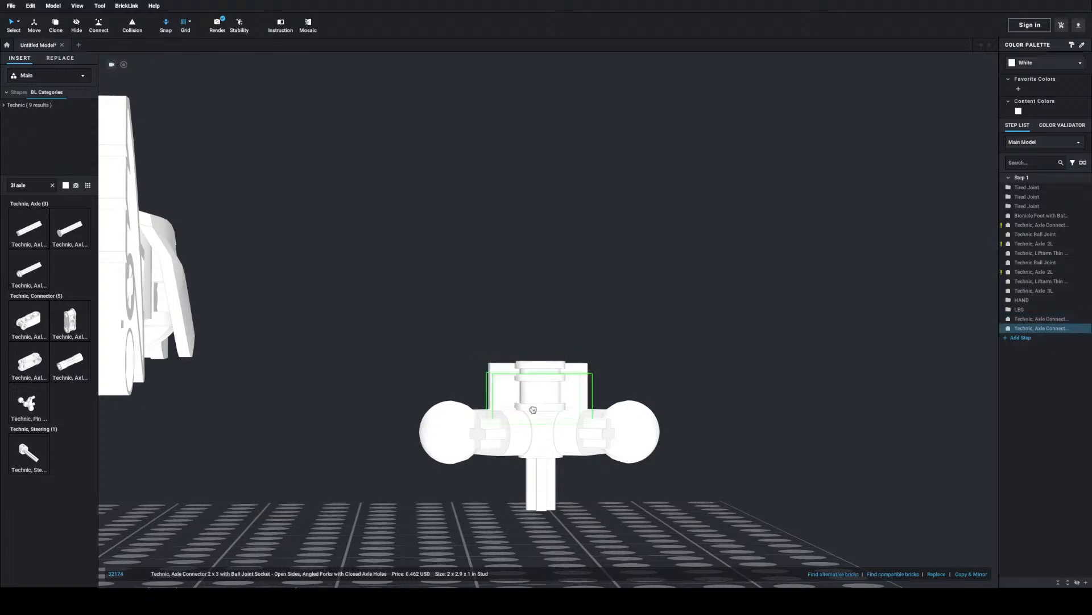
{"action": "left_click", "coordinate": [541, 484]}
{"action": "mouse_move", "coordinate": [540, 484]}
{"action": "right_mouse_down"}
{"action": "mouse_move", "coordinate": [573, 443]}
{"action": "mouse_move", "coordinate": [557, 490]}
{"action": "right_mouse_up"}
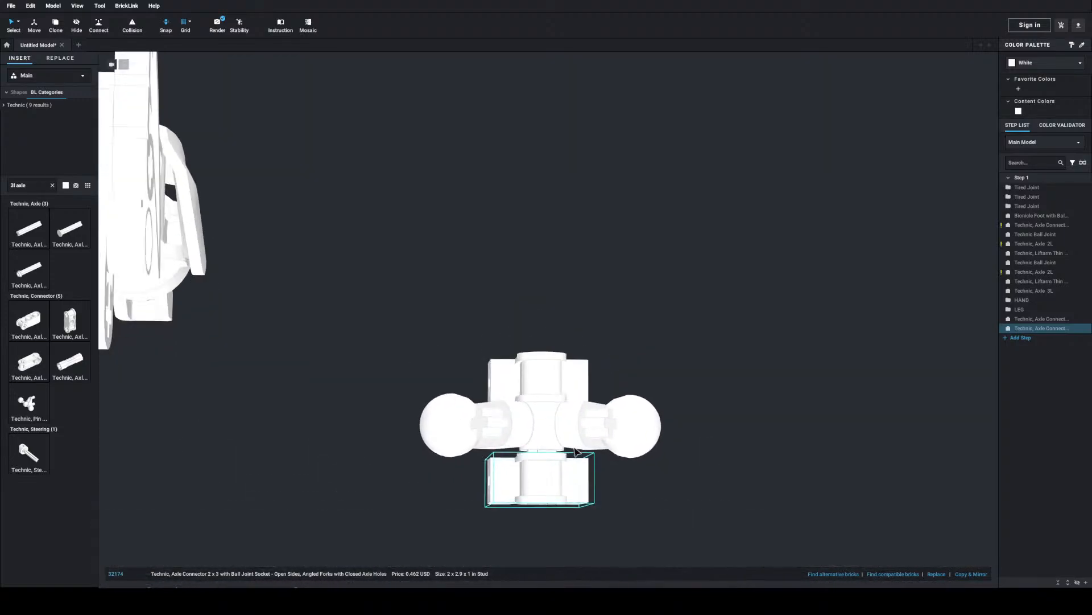
{"action": "left_click", "coordinate": [544, 504]}
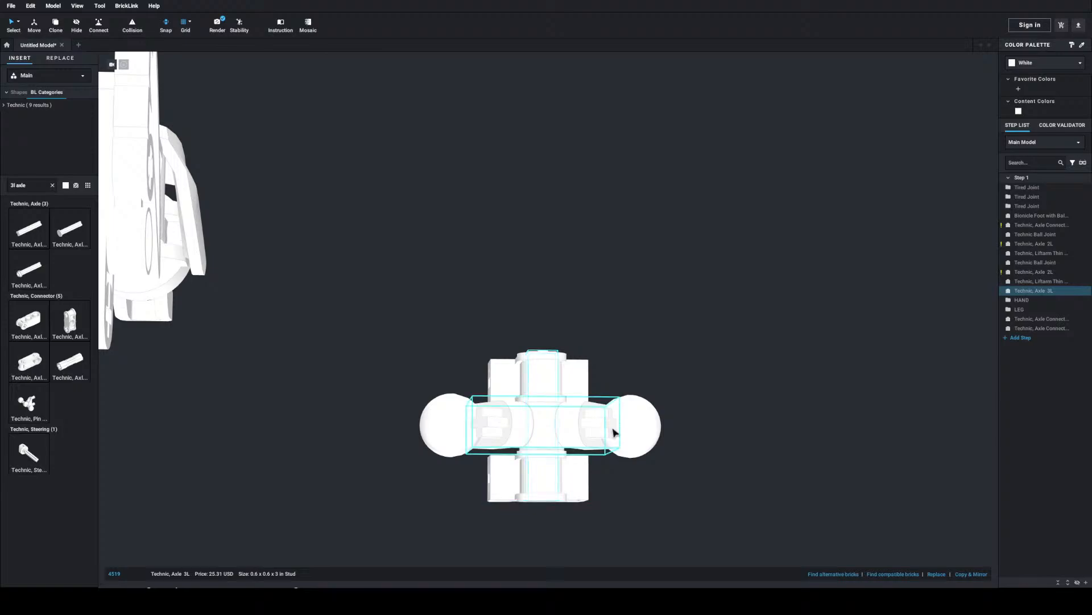
{"action": "right_click_drag", "start_coordinate": [617, 339], "coordinate": [609, 353]}
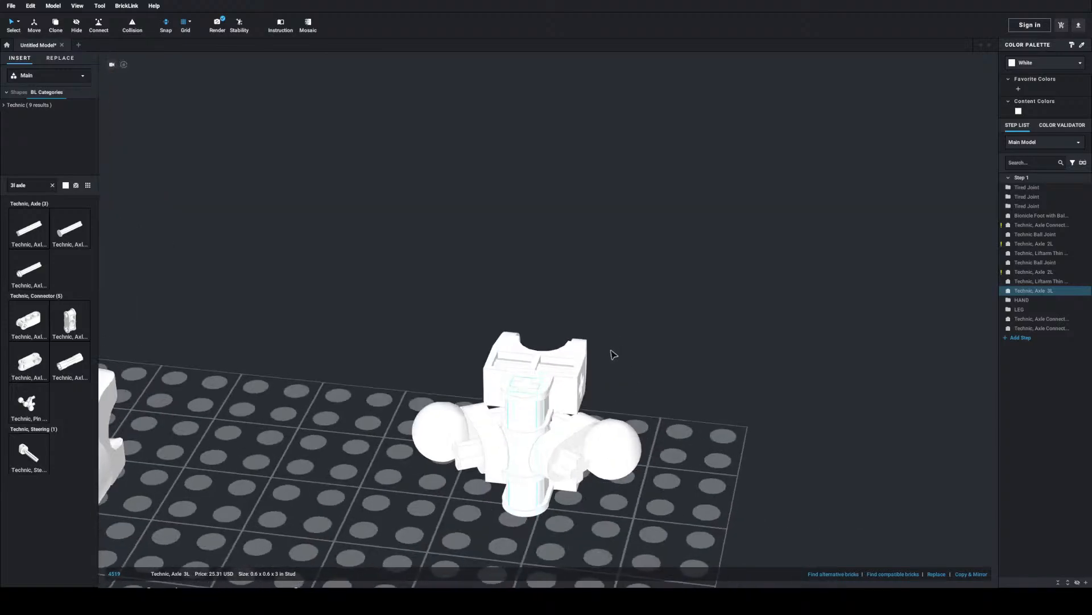
{"action": "left_click", "coordinate": [668, 335]}
{"action": "right_click_drag", "start_coordinate": [678, 330], "coordinate": [679, 392]}
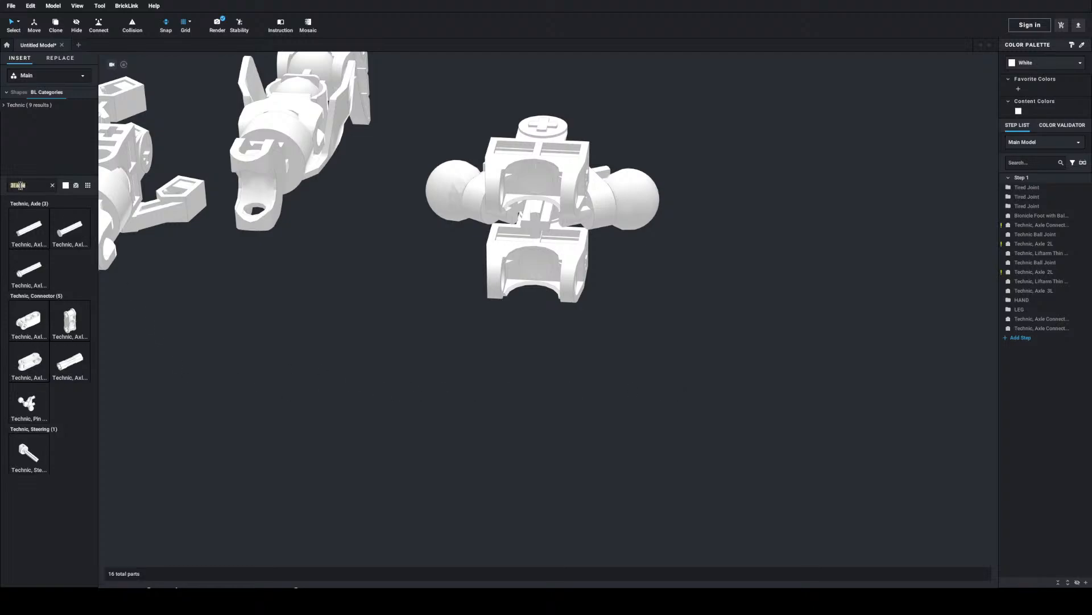
Step: Search the parts library for "rubber" and add the Axle Connector 2 x 3 with Ball Joint Socket and Molded Black Rubber Insert beside the hub
{"action": "type", "text": "rubbe"}
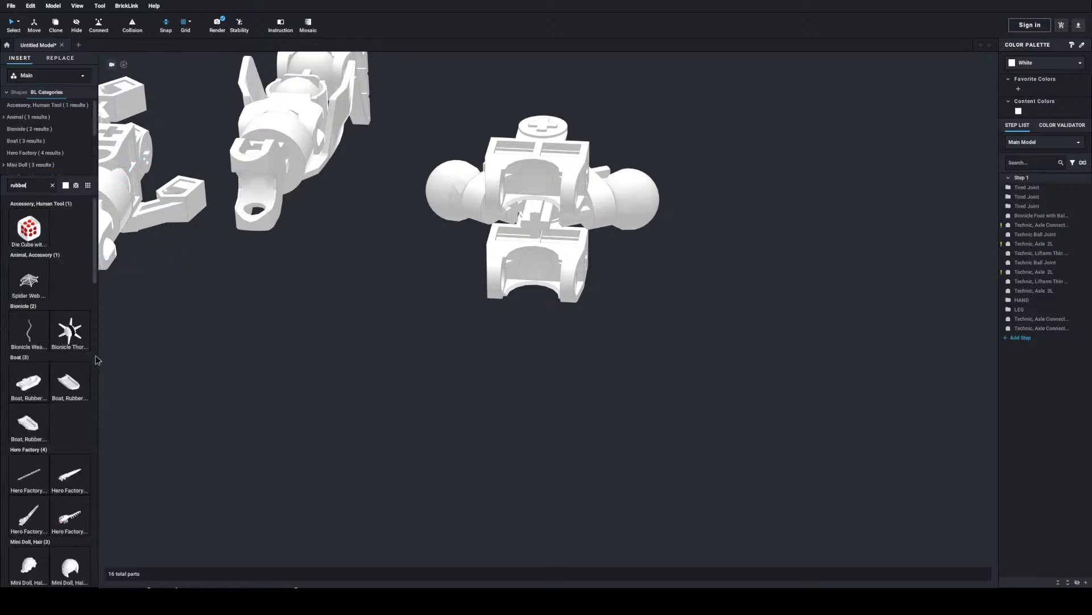
{"action": "scroll", "coordinate": [89, 360], "scroll_direction": "down", "scroll_amount": 10}
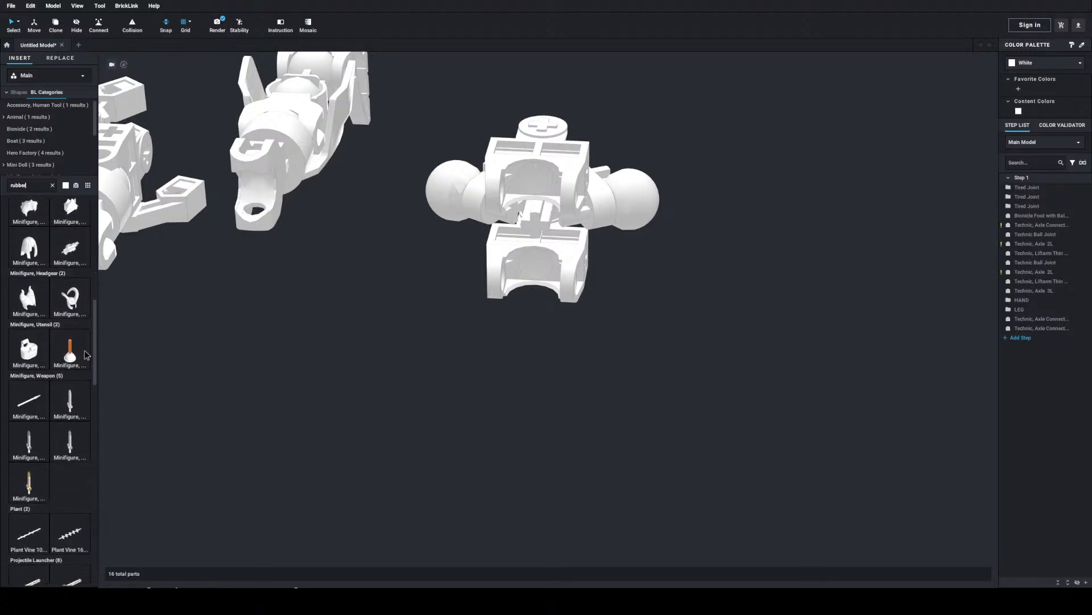
{"action": "scroll", "coordinate": [85, 355], "scroll_direction": "down", "scroll_amount": 15}
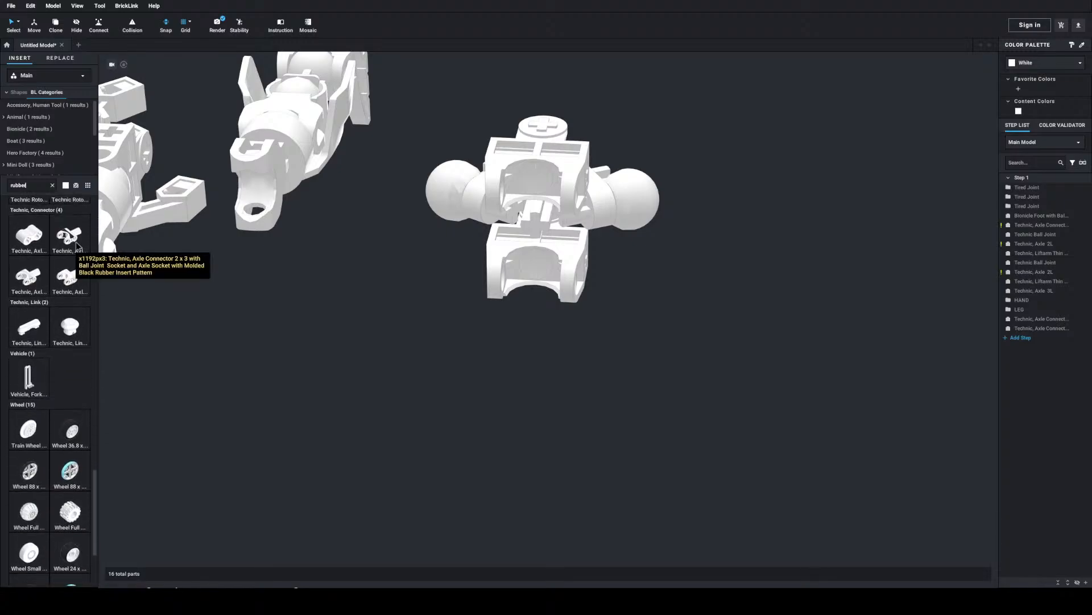
{"action": "left_click_drag", "start_coordinate": [77, 246], "coordinate": [384, 294]}
{"action": "right_click_drag", "start_coordinate": [384, 294], "coordinate": [426, 272]}
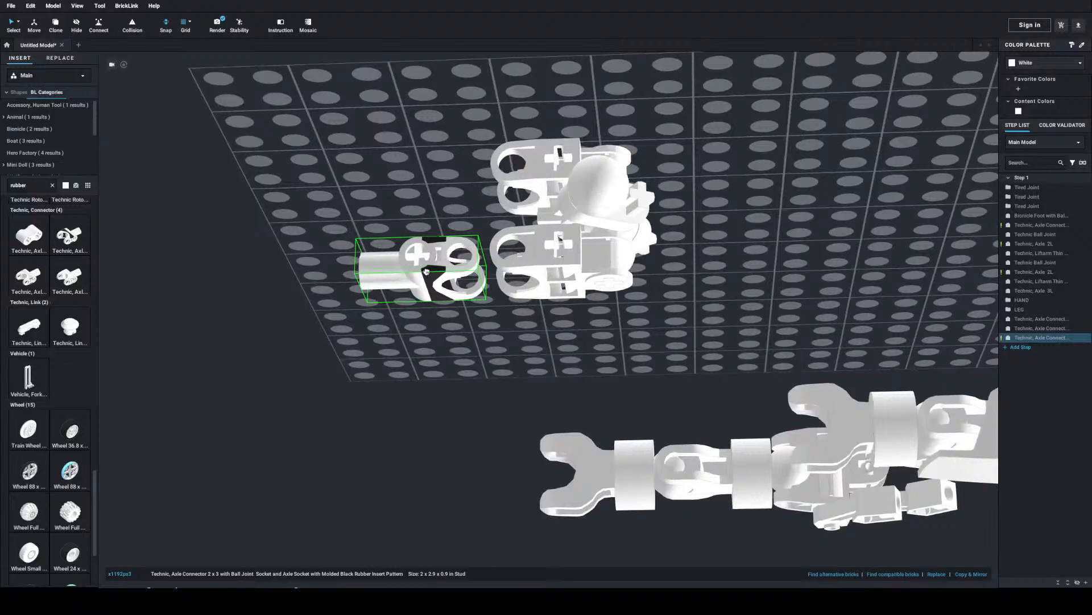
Step: Turn the rubber-insert connector around and fit its axle socket between the two stacked connectors at the hub
{"action": "left_click_drag", "start_coordinate": [426, 271], "coordinate": [497, 226]}
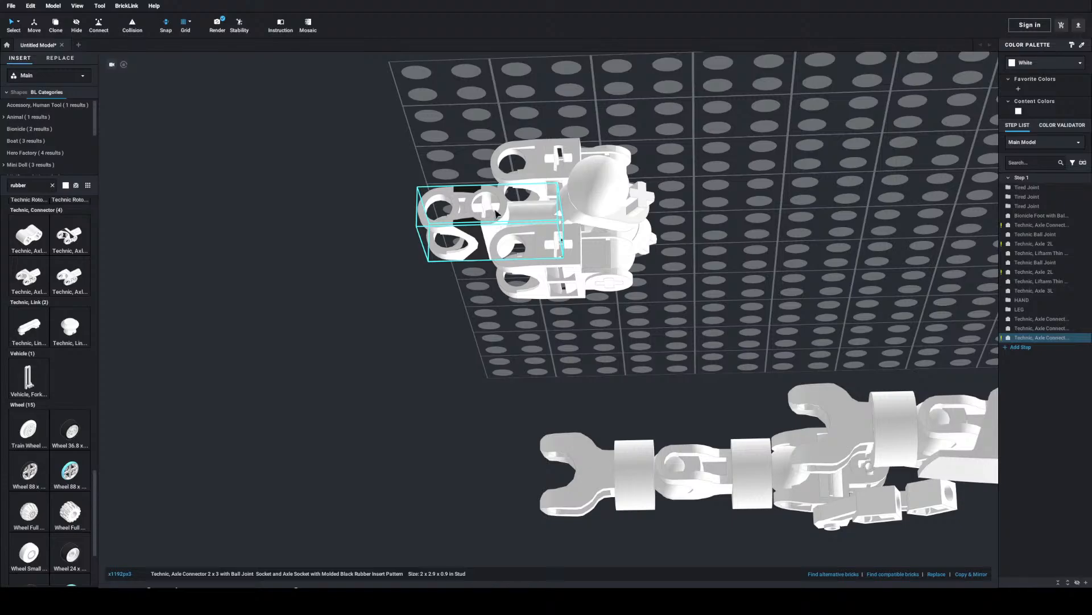
{"action": "scroll", "coordinate": [496, 213], "scroll_direction": "up", "scroll_amount": 6}
{"action": "right_click_drag", "start_coordinate": [522, 246], "coordinate": [460, 246]}
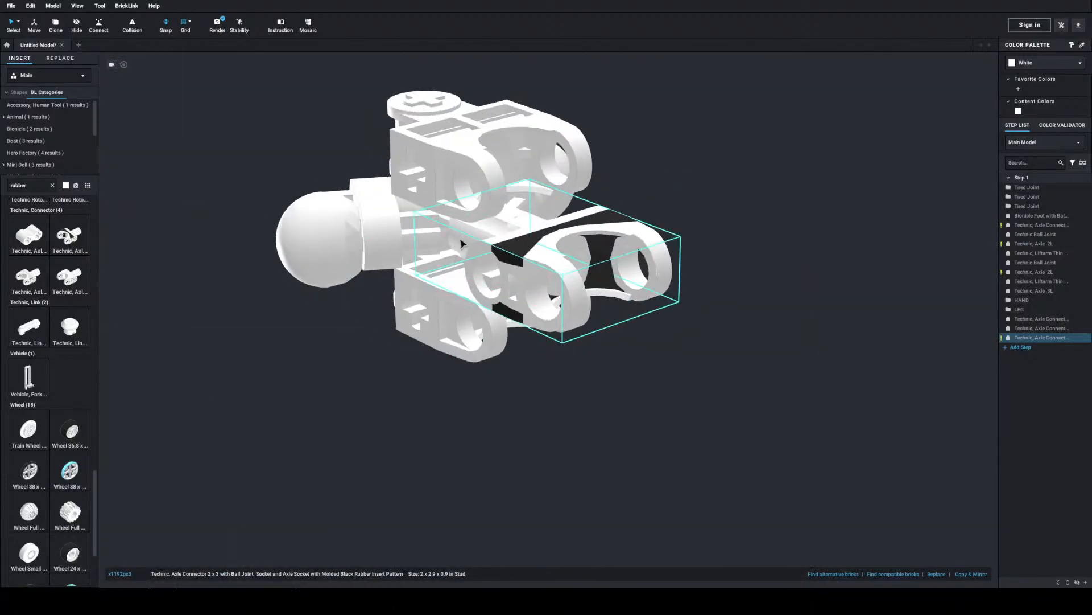
{"action": "left_click_drag", "start_coordinate": [475, 244], "coordinate": [450, 226]}
{"action": "left_click", "coordinate": [715, 182]}
{"action": "right_click_drag", "start_coordinate": [715, 182], "coordinate": [727, 144]}
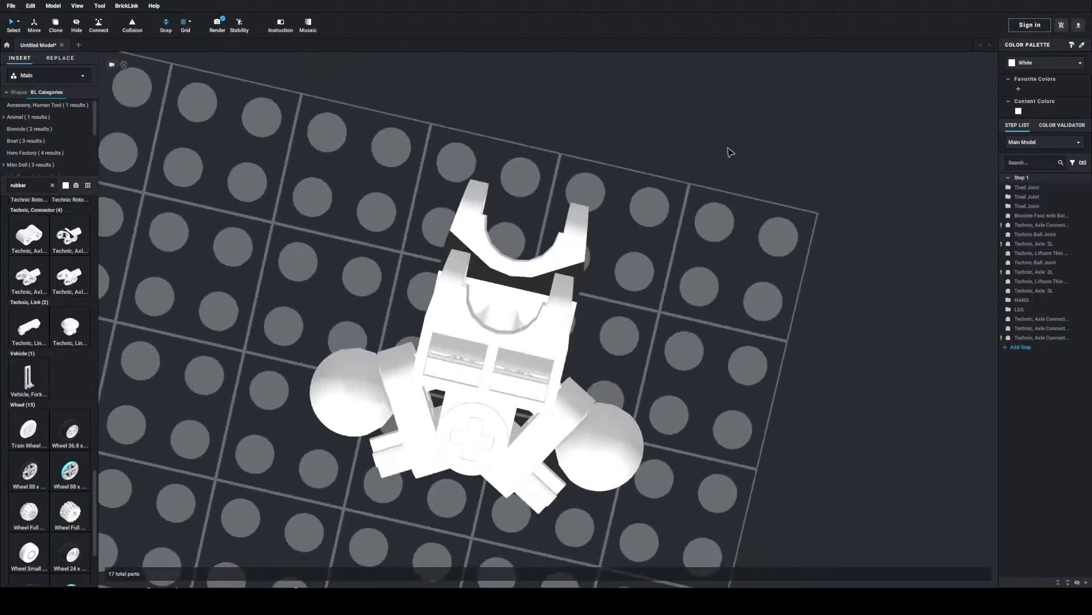
Step: Group the hub's 11 parts, including ball joints, axles and connectors, into a submodel named HIP
{"action": "left_click_drag", "start_coordinate": [211, 147], "coordinate": [697, 546]}
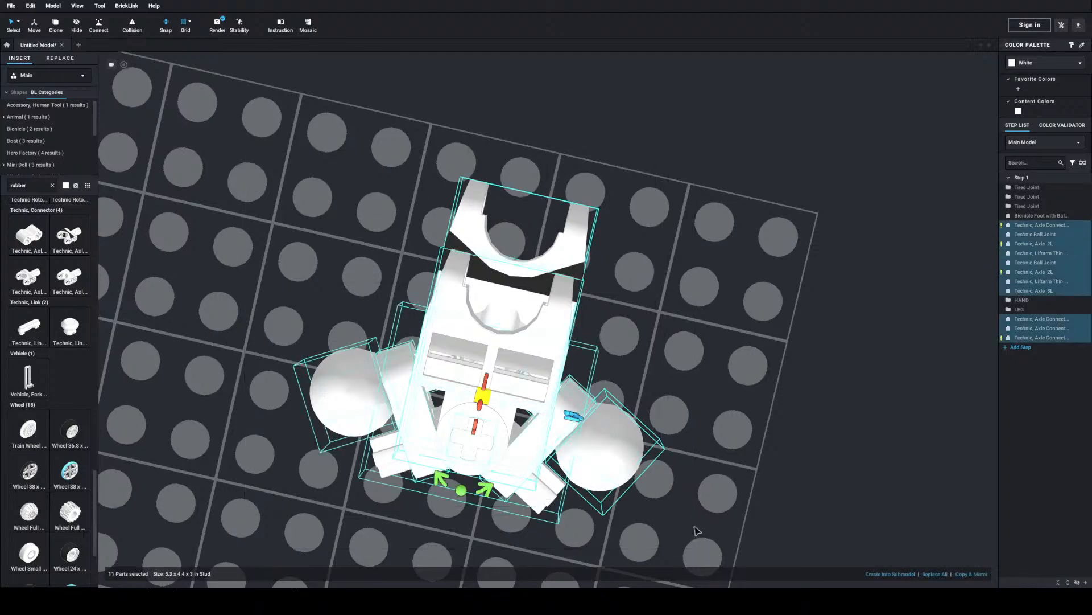
{"action": "key", "text": "ctrl+g"}
{"action": "type", "text": "HIP"}
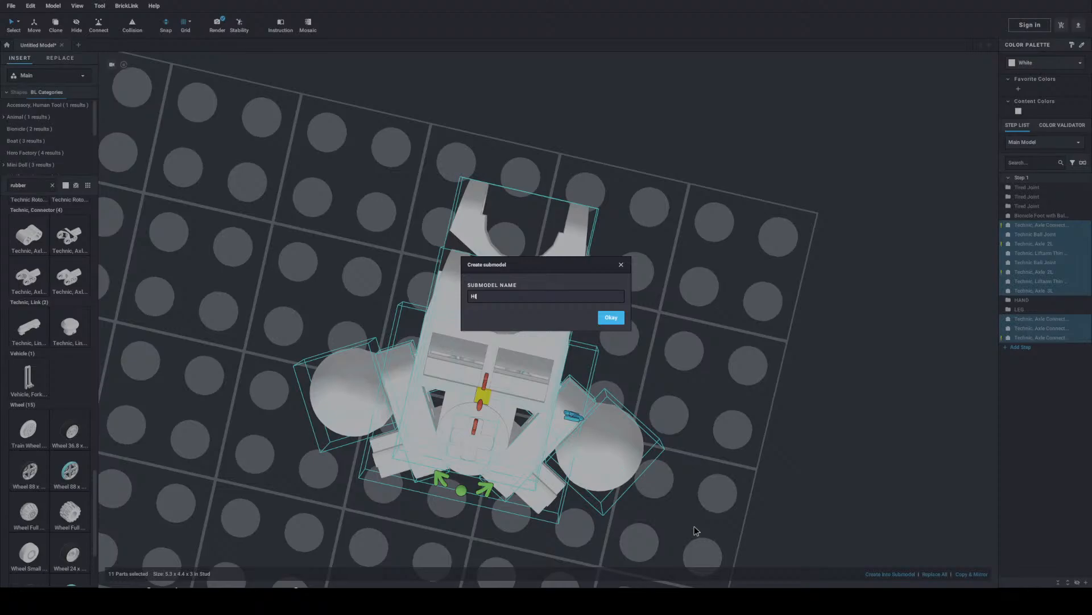
{"action": "left_click", "coordinate": [604, 319]}
Step: Move the HIP submodel to the leg so one of its balls sits in the leg's upper joint socket
{"action": "scroll", "coordinate": [724, 276], "scroll_direction": "down", "scroll_amount": 5}
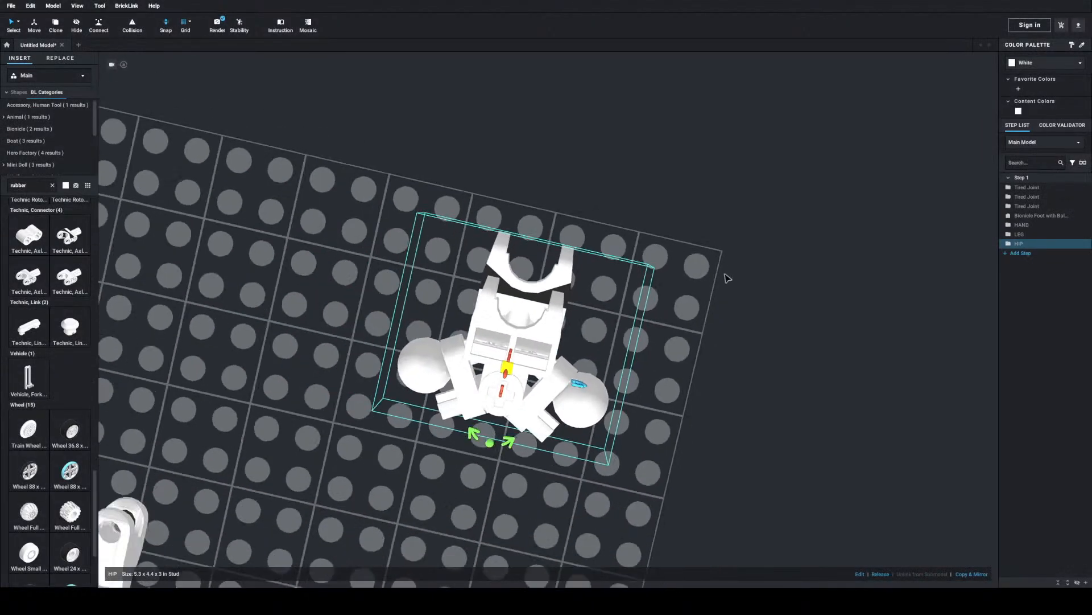
{"action": "right_click_drag", "start_coordinate": [728, 289], "coordinate": [714, 242]}
{"action": "left_click_drag", "start_coordinate": [589, 164], "coordinate": [427, 244]}
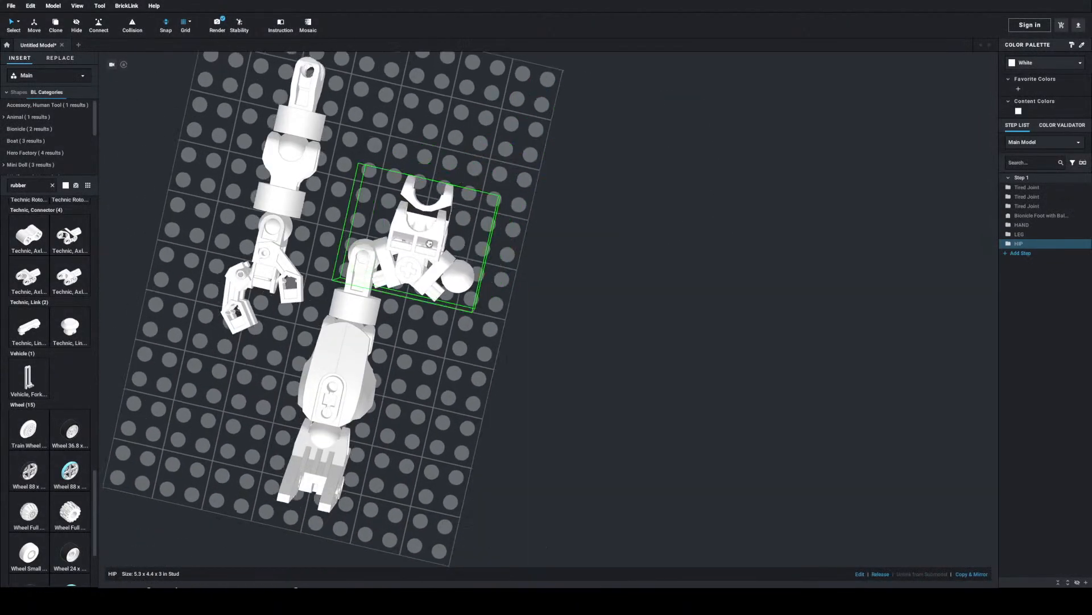
Step: Duplicate the leg's Tired Joint, LEG submodel and Bionicle foot, and attach the copy to the HIP's other ball joint
{"action": "left_click", "coordinate": [354, 323]}
{"action": "left_click", "coordinate": [335, 376], "text": "ctrl"}
{"action": "left_click", "coordinate": [307, 462], "text": "ctrl"}
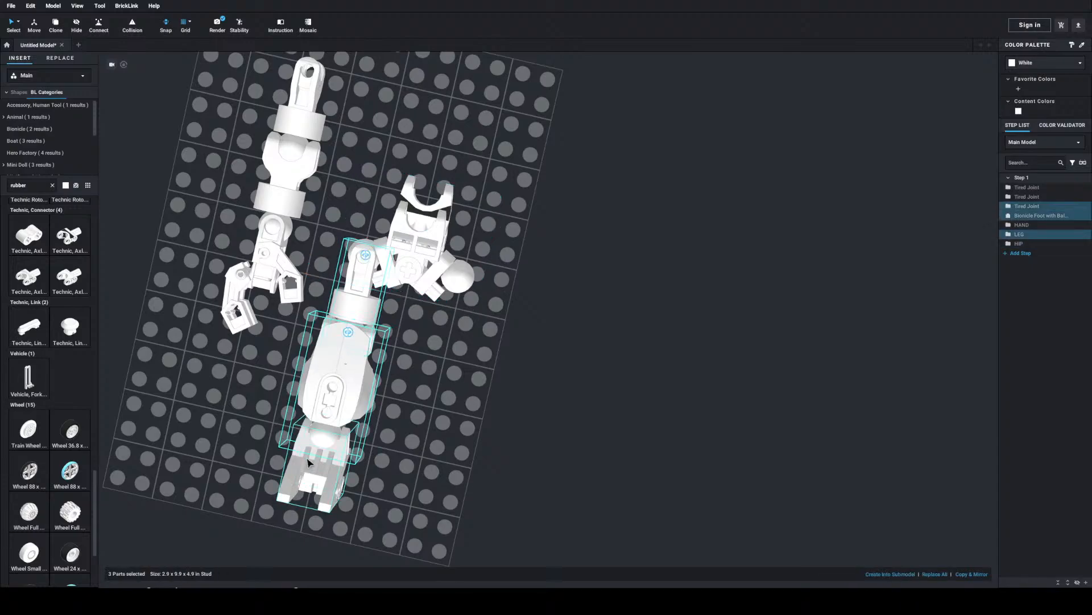
{"action": "key", "text": "ctrl+c"}
{"action": "key", "text": "ctrl+v"}
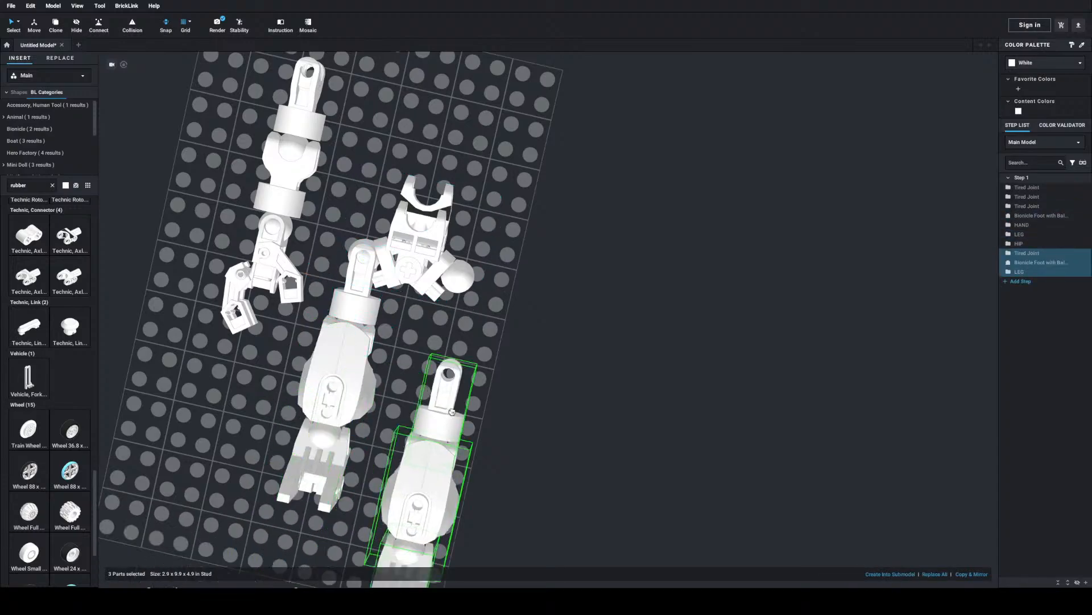
{"action": "left_click", "coordinate": [459, 326]}
{"action": "left_click", "coordinate": [510, 240]}
{"action": "mouse_move", "coordinate": [509, 240]}
{"action": "right_mouse_down"}
{"action": "mouse_move", "coordinate": [518, 250]}
{"action": "mouse_move", "coordinate": [503, 242]}
{"action": "right_mouse_up"}
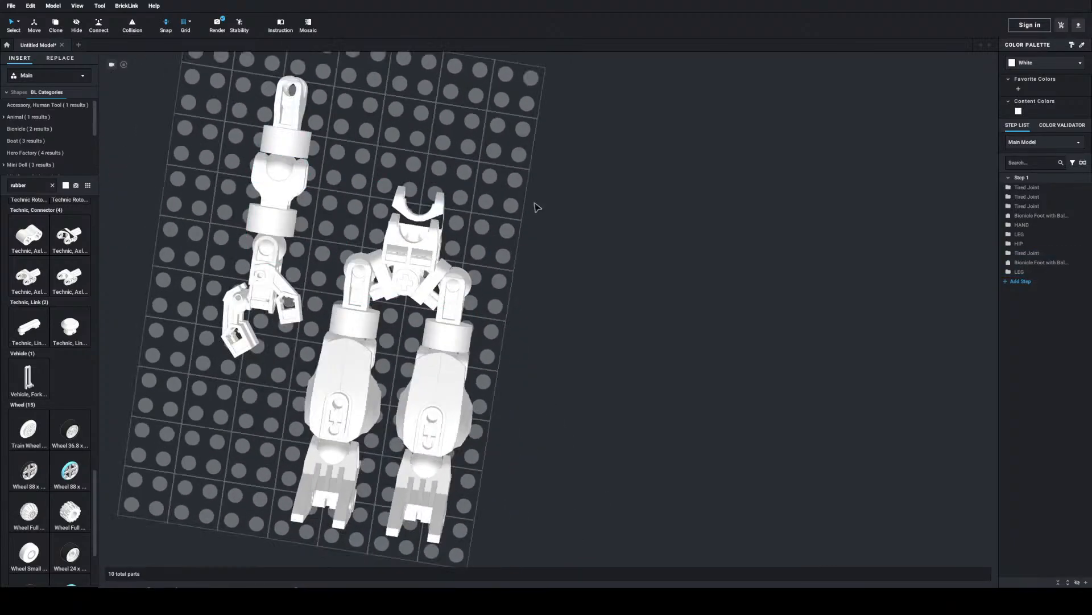
Step: Move the arm, made of two Tired Joints and the HAND submodel, down beside the legs
{"action": "left_click_drag", "start_coordinate": [182, 107], "coordinate": [282, 269]}
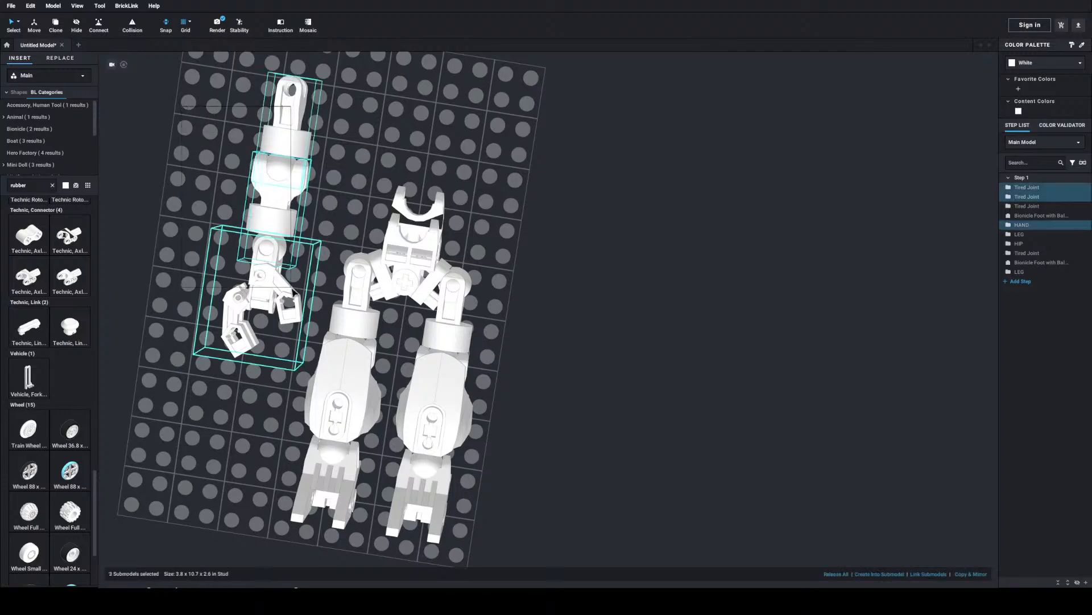
{"action": "scroll", "coordinate": [268, 196], "scroll_direction": "up", "scroll_amount": 1}
{"action": "left_click_drag", "start_coordinate": [263, 186], "coordinate": [194, 370]}
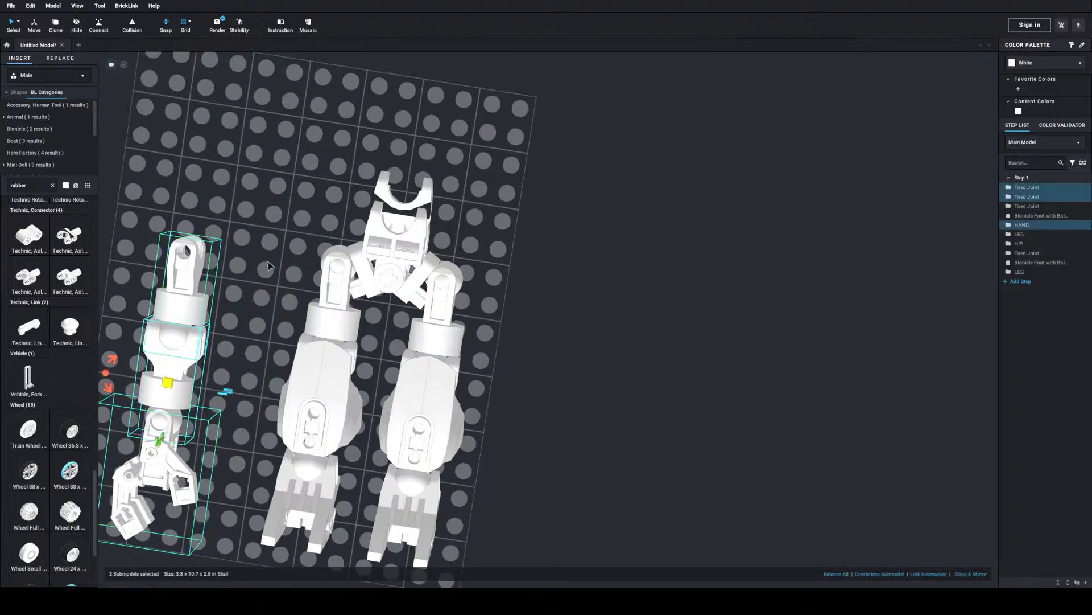
{"action": "left_click", "coordinate": [276, 238]}
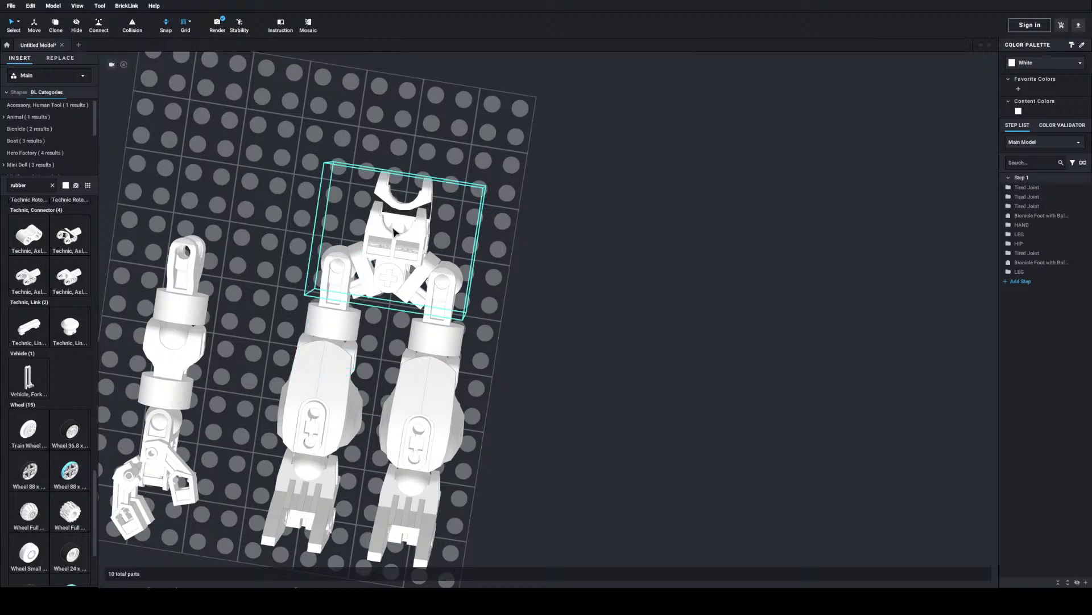
Step: Search the parts library for "perpendicular" and place a Technic Axle and Pin Connector Perpendicular Split on the baseplate above the hip
{"action": "scroll", "coordinate": [397, 210], "scroll_direction": "up", "scroll_amount": 5}
{"action": "middle_click_drag", "start_coordinate": [398, 207], "coordinate": [497, 312]}
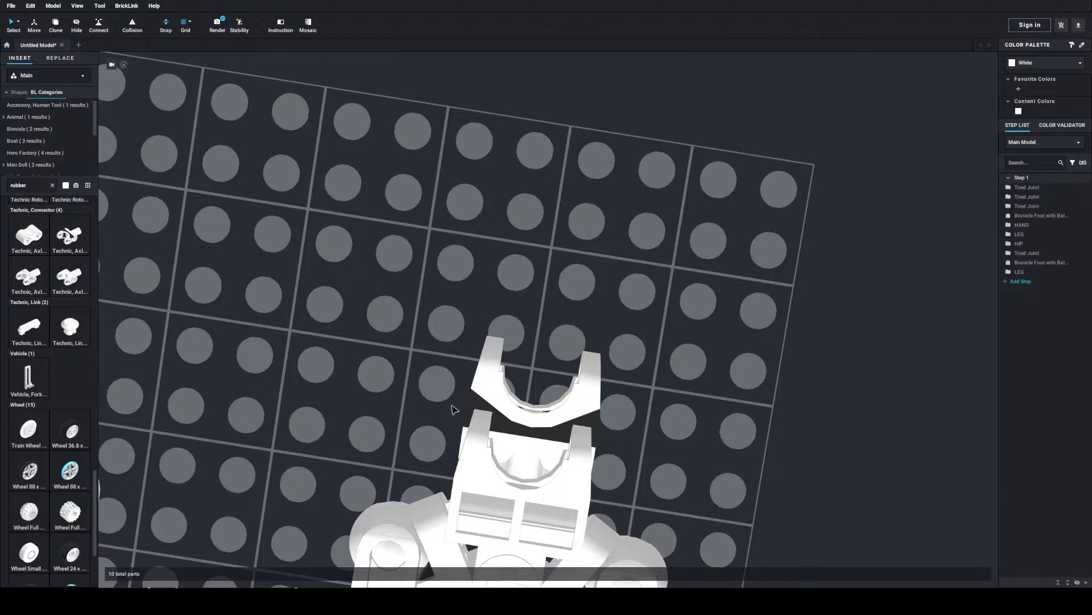
{"action": "double_click", "coordinate": [32, 185]}
{"action": "type", "text": "perpendicular"}
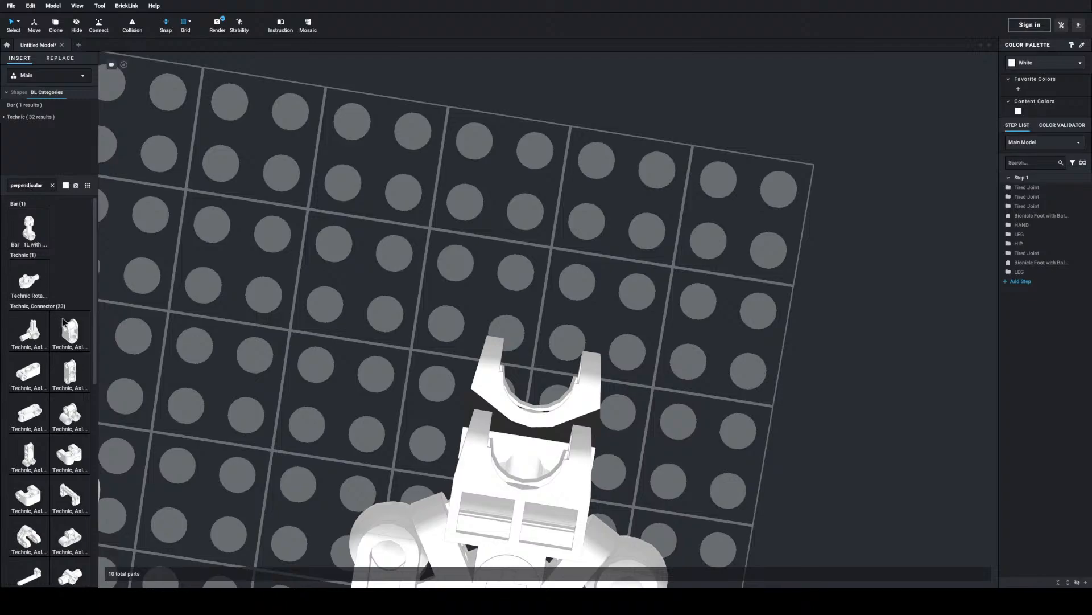
{"action": "scroll", "coordinate": [80, 353], "scroll_direction": "down", "scroll_amount": 3}
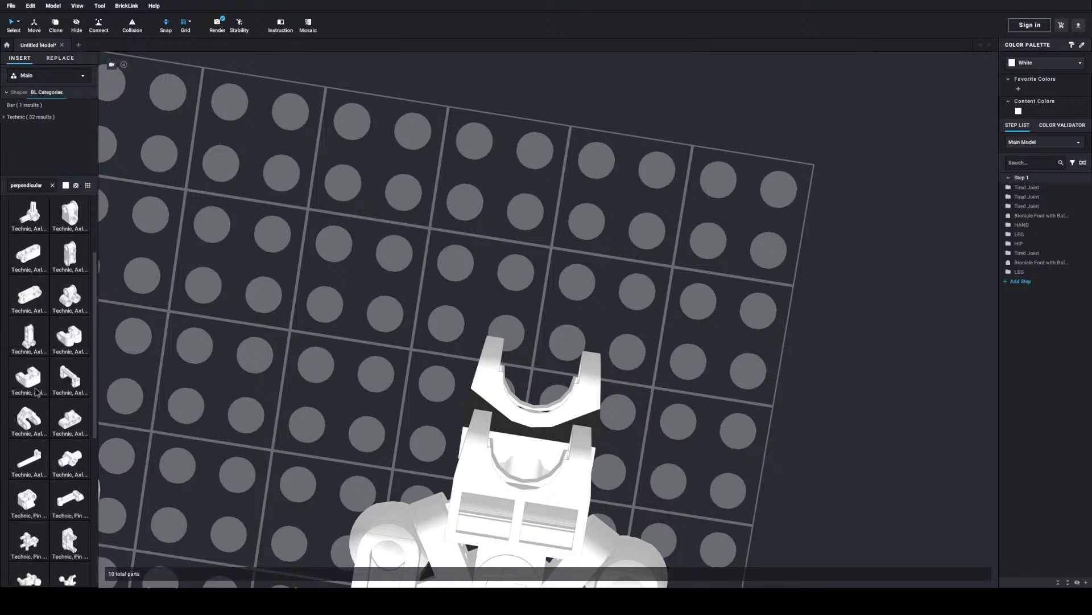
{"action": "left_click_drag", "start_coordinate": [102, 353], "coordinate": [350, 213]}
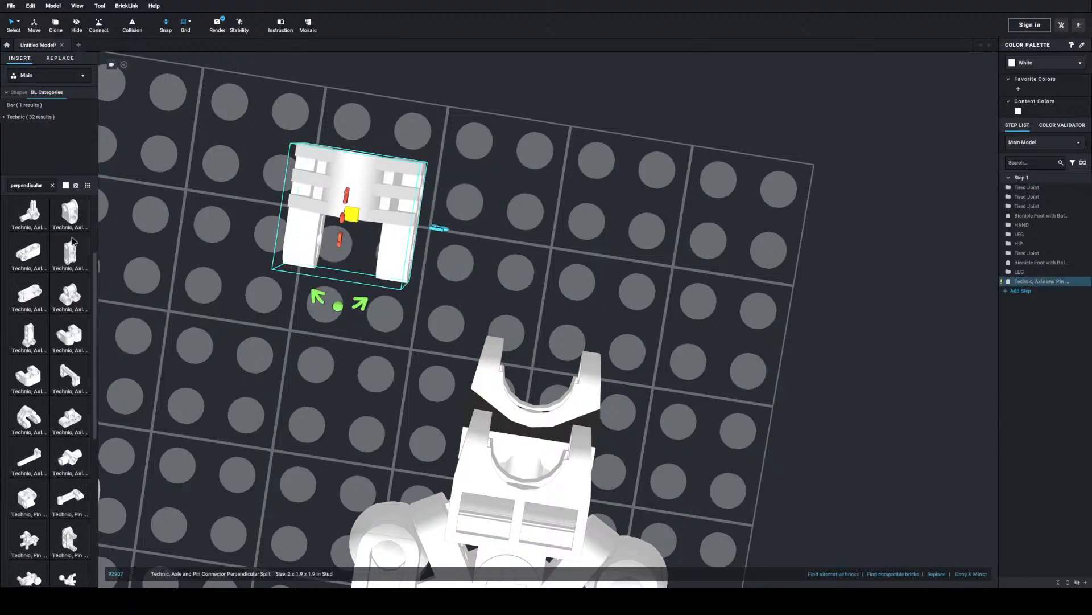
Step: Look through the remaining "perpendicular" search results for another Technic connector
{"action": "scroll", "coordinate": [66, 398], "scroll_direction": "down", "scroll_amount": 3}
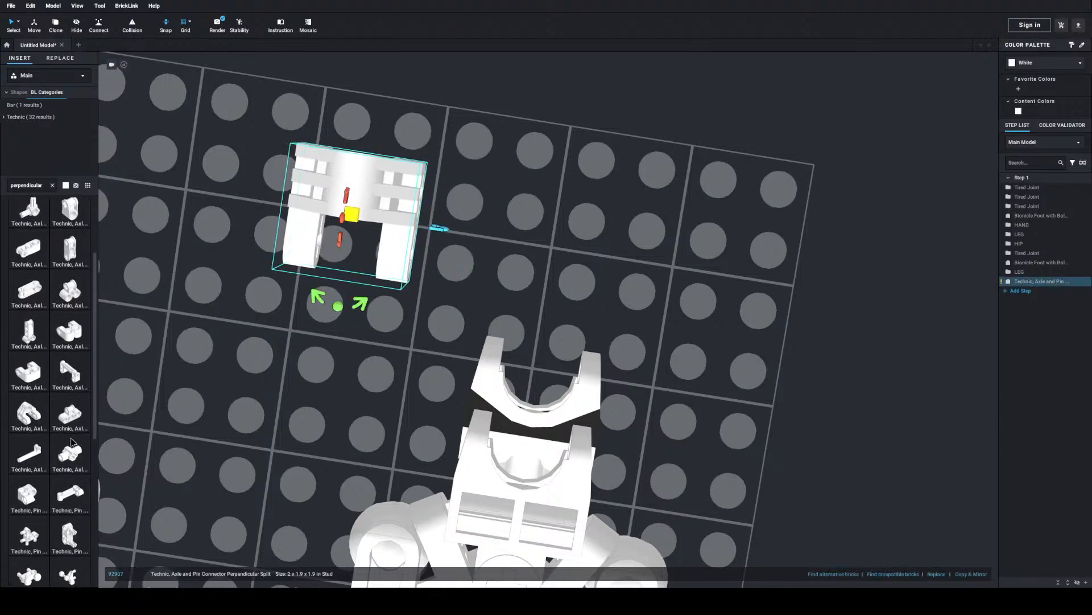
{"action": "scroll", "coordinate": [64, 438], "scroll_direction": "down", "scroll_amount": 2}
{"action": "scroll", "coordinate": [64, 438], "scroll_direction": "up", "scroll_amount": 3}
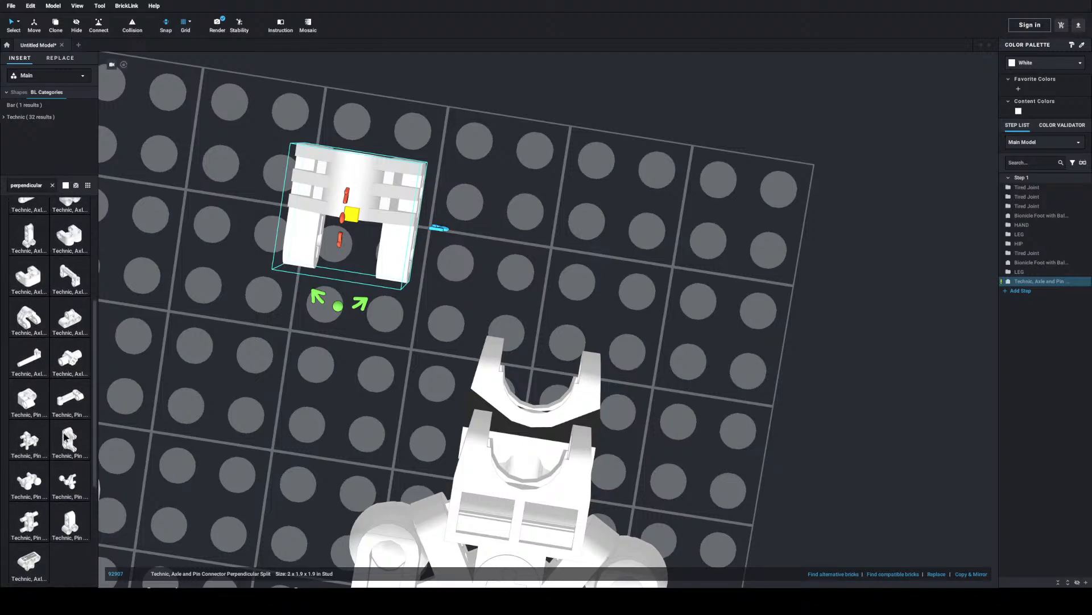
{"action": "scroll", "coordinate": [65, 436], "scroll_direction": "down", "scroll_amount": 1}
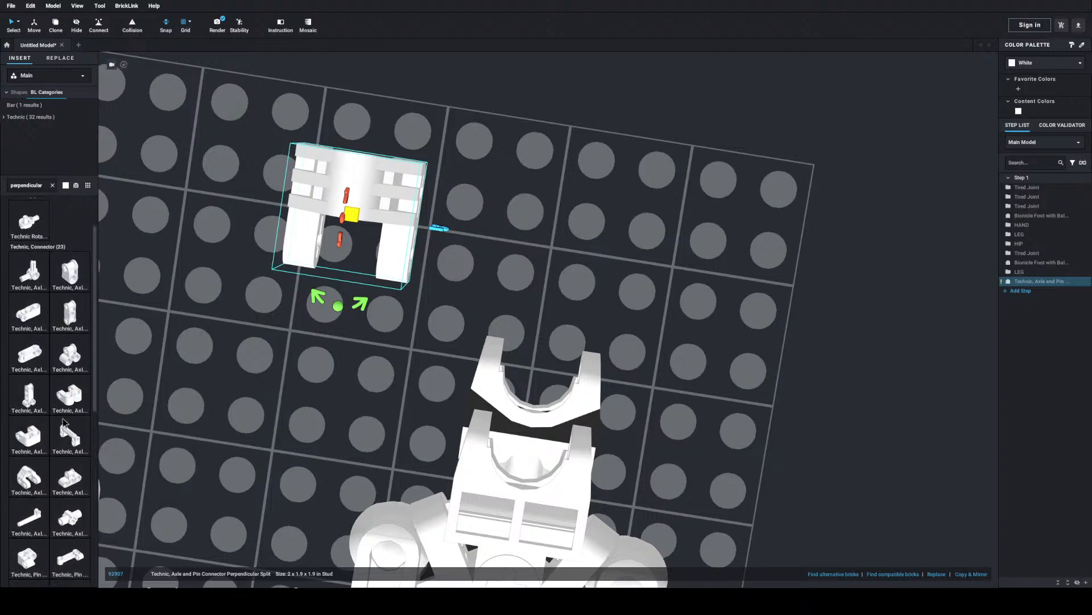
{"action": "scroll", "coordinate": [63, 418], "scroll_direction": "up", "scroll_amount": 12}
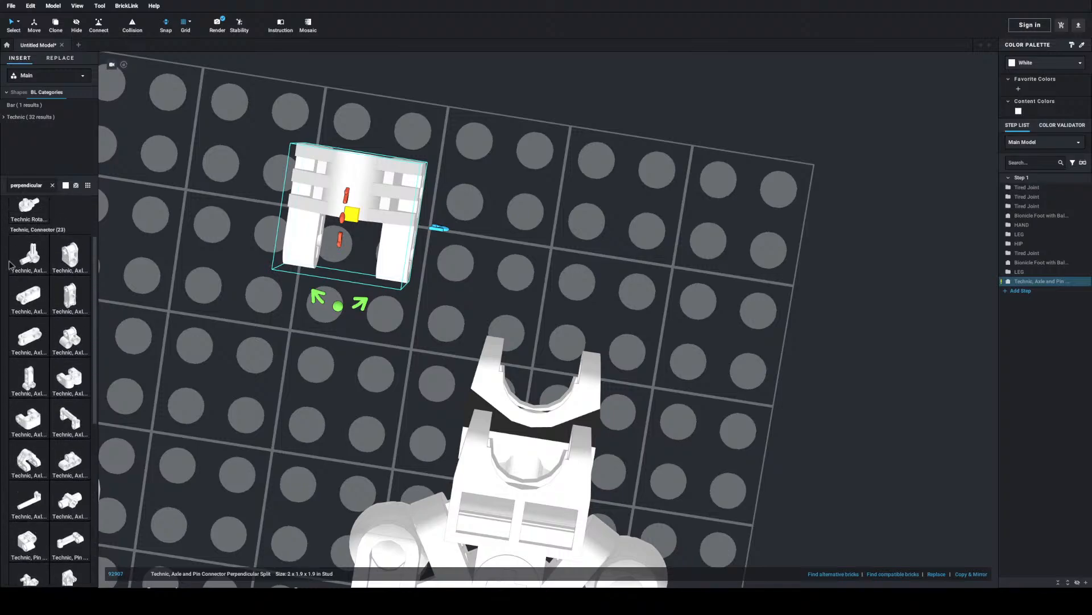
Step: Search the parts library for "connector" and browse to the Technic, Connector category
{"action": "double_click", "coordinate": [12, 186]}
{"action": "type", "text": "c"}
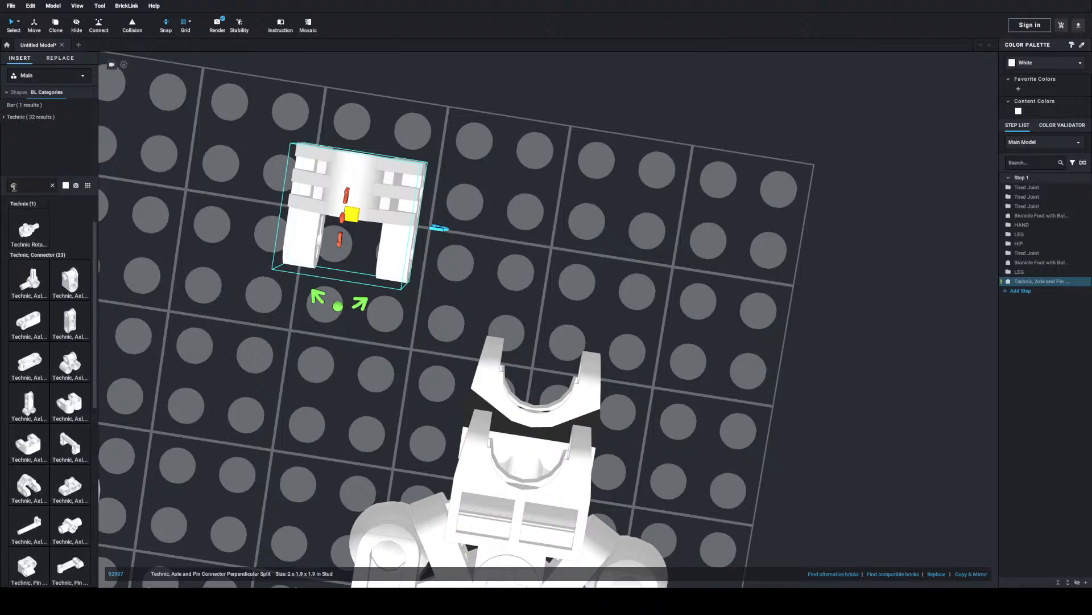
{"action": "type", "text": "onnecto"}
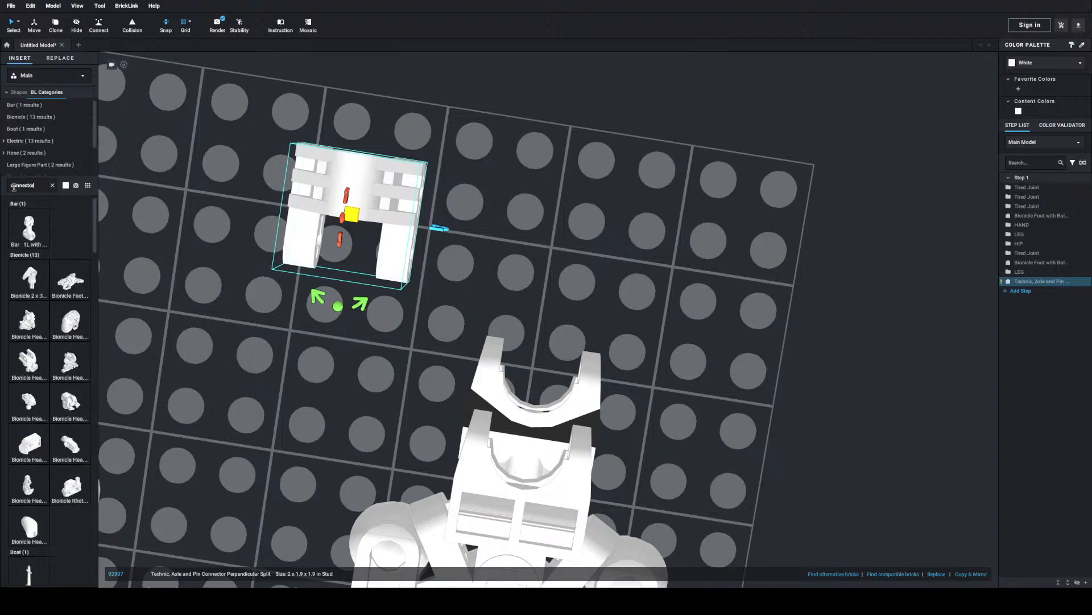
{"action": "type", "text": "r"}
{"action": "scroll", "coordinate": [33, 347], "scroll_direction": "down", "scroll_amount": 5}
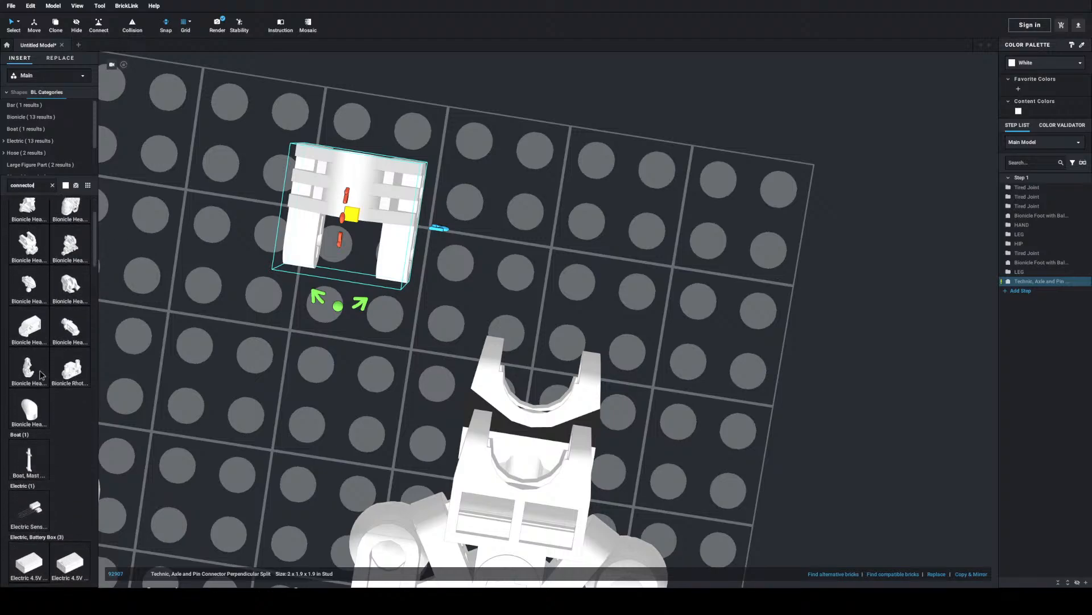
{"action": "scroll", "coordinate": [33, 354], "scroll_direction": "down", "scroll_amount": 2}
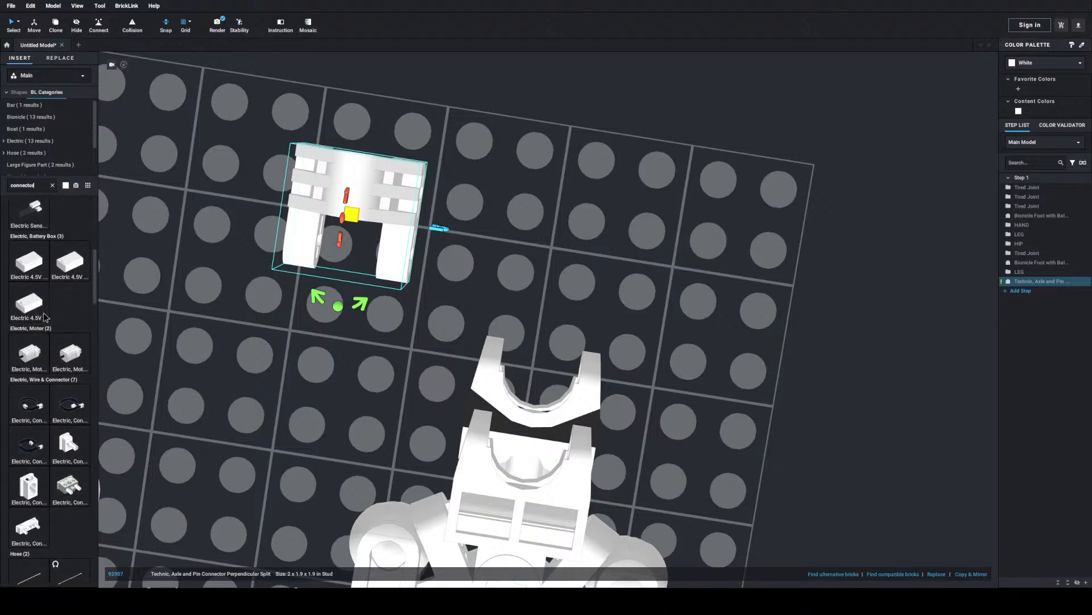
{"action": "scroll", "coordinate": [43, 329], "scroll_direction": "down", "scroll_amount": 2}
{"action": "scroll", "coordinate": [42, 329], "scroll_direction": "down", "scroll_amount": 1}
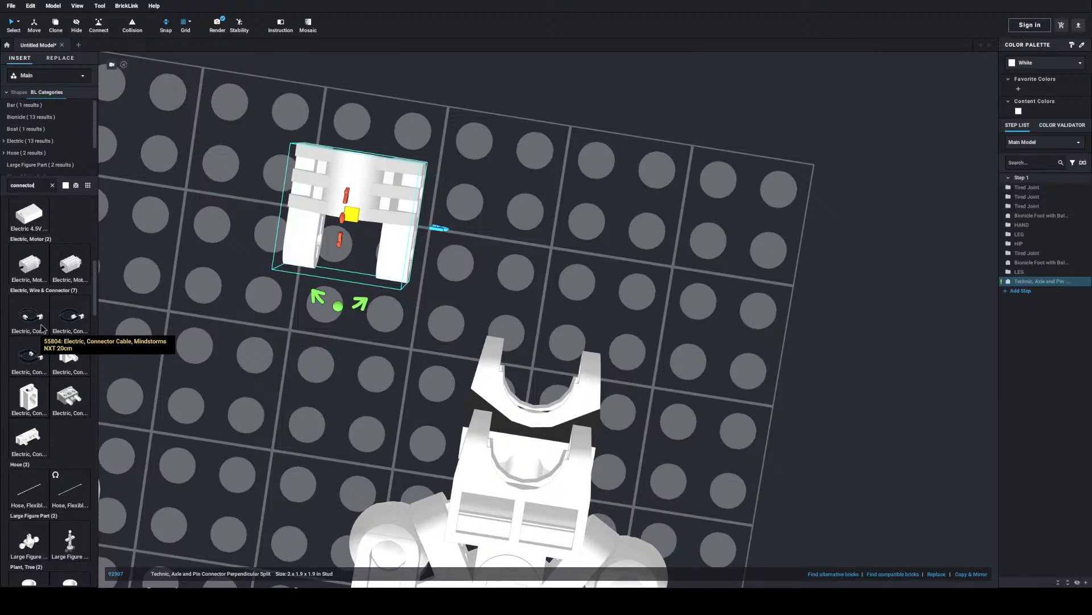
{"action": "scroll", "coordinate": [41, 328], "scroll_direction": "down", "scroll_amount": 3}
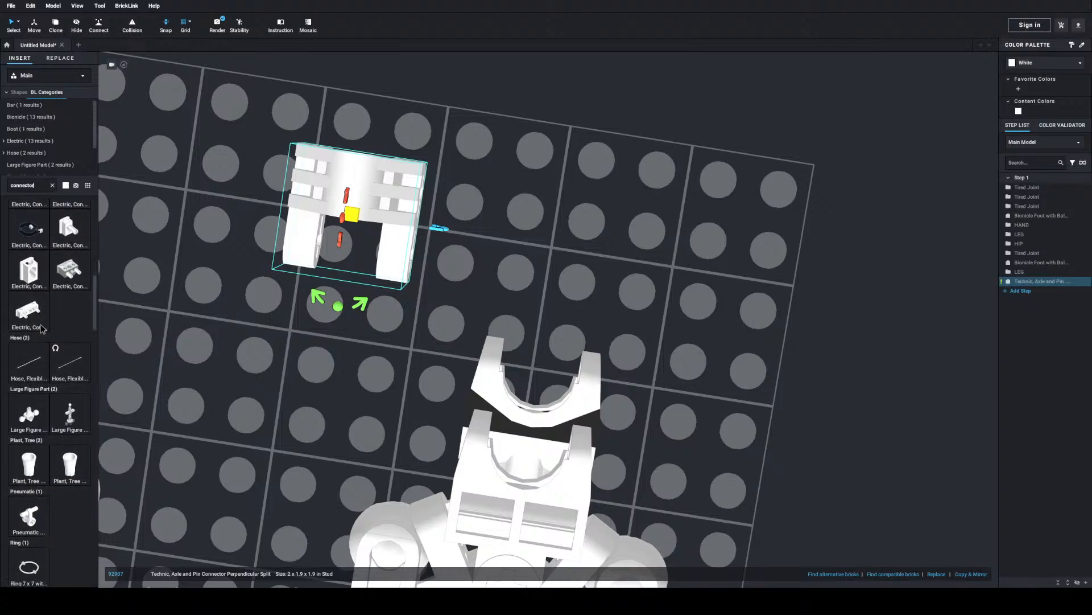
{"action": "scroll", "coordinate": [41, 328], "scroll_direction": "down", "scroll_amount": 3}
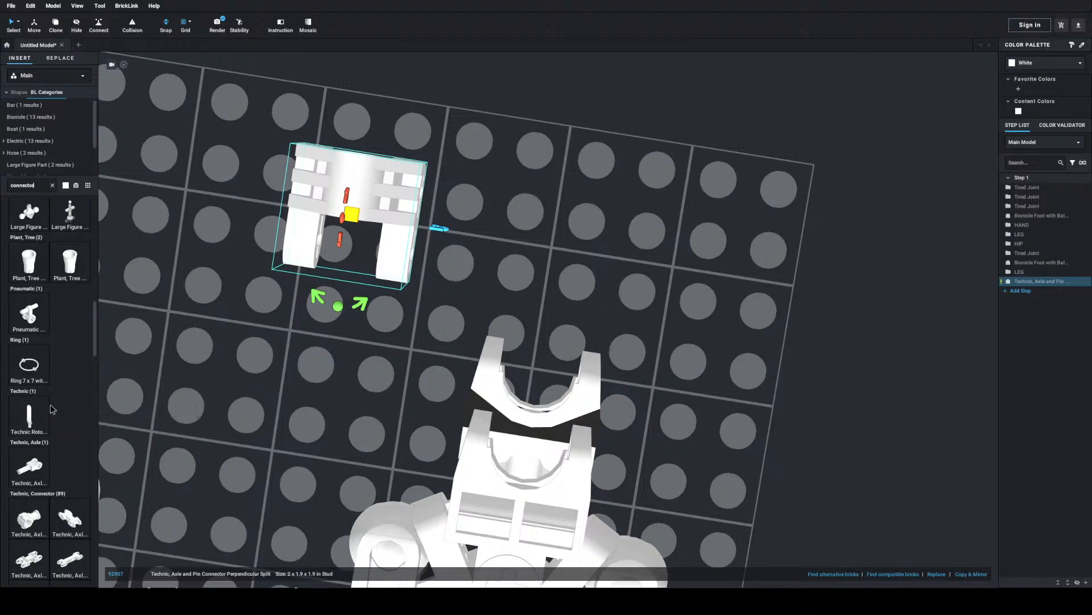
Step: Place a Technic Axle Connector with Axle Hole on the baseplate below the perpendicular split connector and turn it end for end
{"action": "scroll", "coordinate": [37, 408], "scroll_direction": "down", "scroll_amount": 4}
{"action": "scroll", "coordinate": [35, 412], "scroll_direction": "down", "scroll_amount": 3}
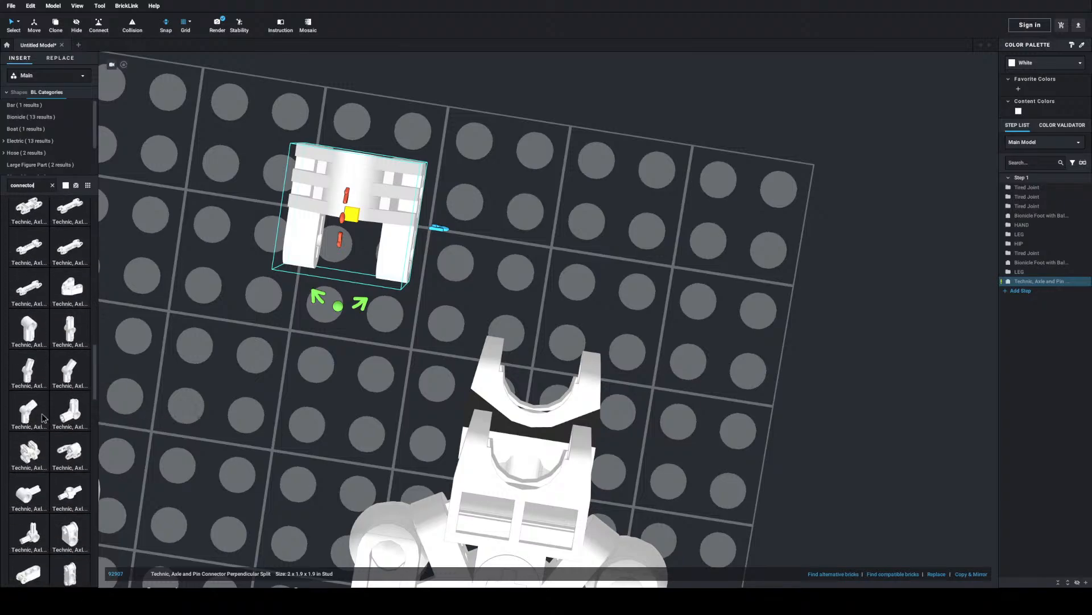
{"action": "scroll", "coordinate": [42, 417], "scroll_direction": "down", "scroll_amount": 5}
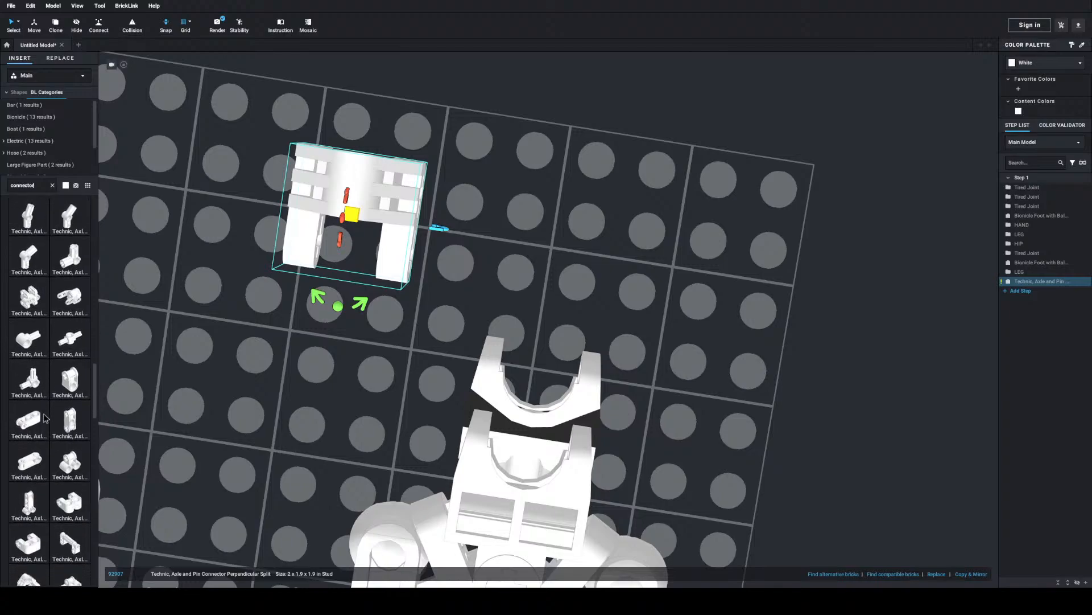
{"action": "scroll", "coordinate": [55, 459], "scroll_direction": "down", "scroll_amount": 5}
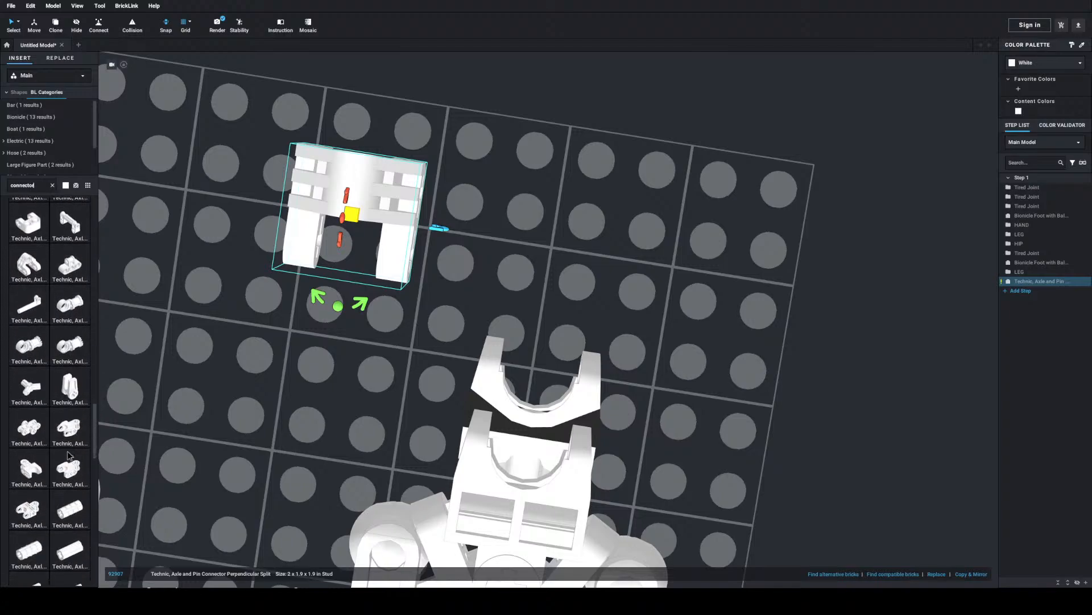
{"action": "scroll", "coordinate": [55, 458], "scroll_direction": "down", "scroll_amount": 2}
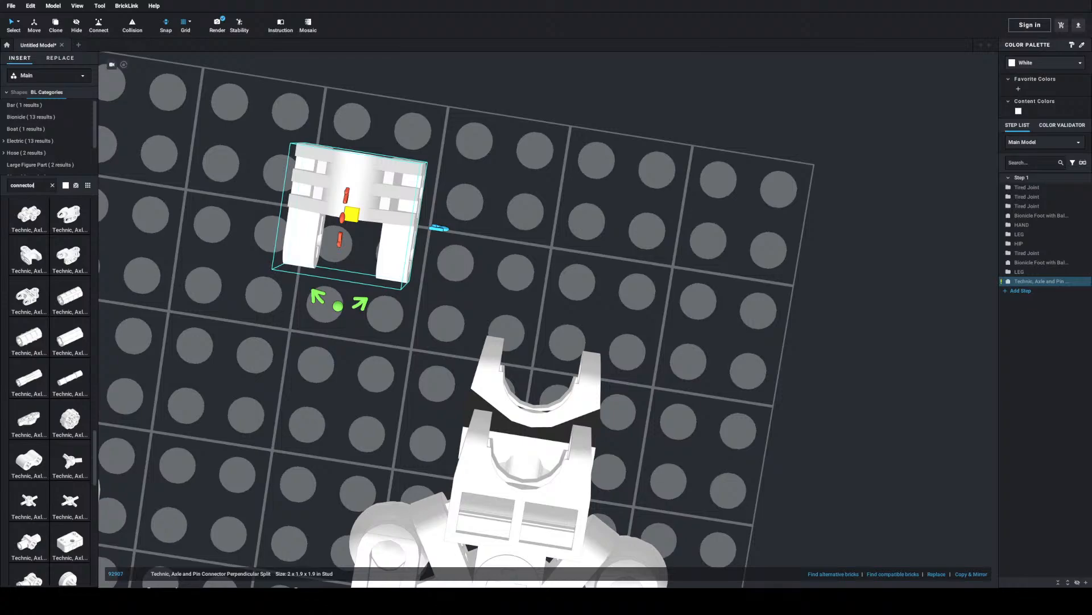
{"action": "scroll", "coordinate": [63, 381], "scroll_direction": "down", "scroll_amount": 3}
{"action": "scroll", "coordinate": [64, 380], "scroll_direction": "down", "scroll_amount": 3}
{"action": "left_click", "coordinate": [24, 442]}
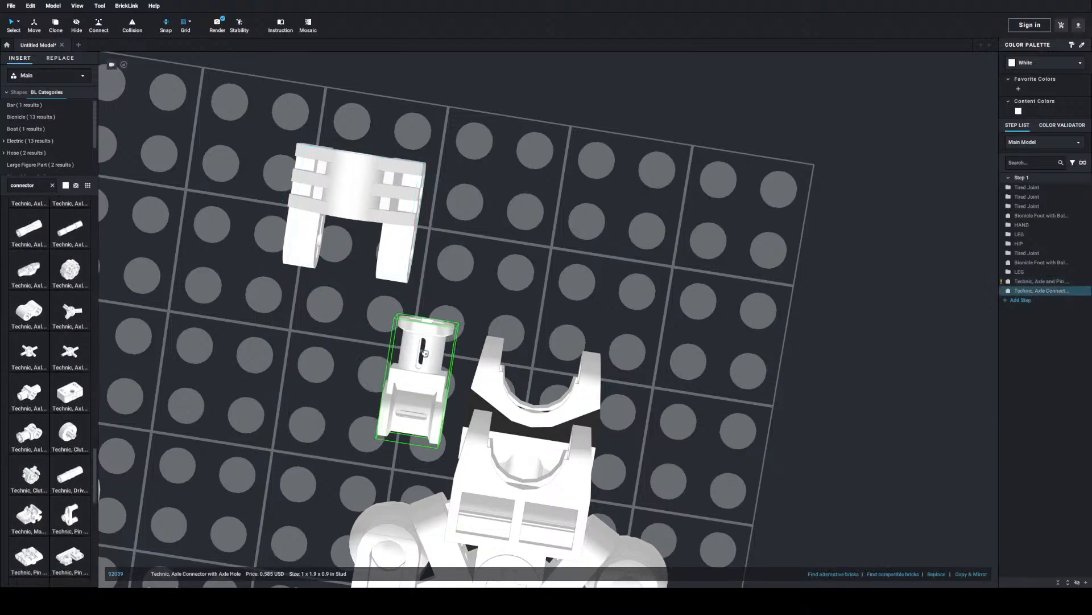
{"action": "left_click", "coordinate": [370, 340]}
{"action": "left_click", "coordinate": [369, 338]}
{"action": "key", "text": "Right"}
{"action": "key", "text": "Right"}
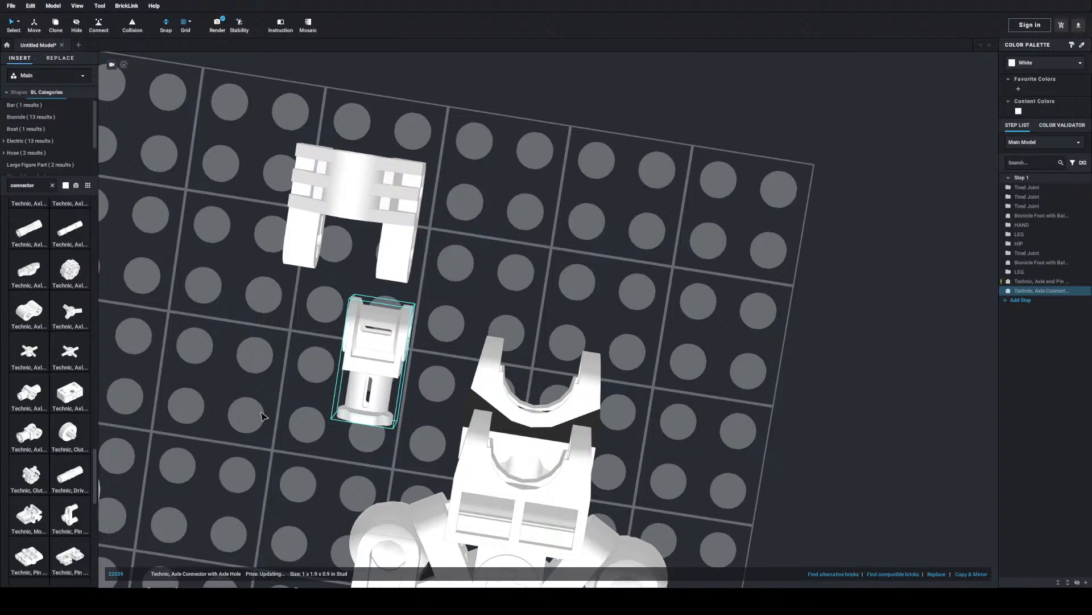
{"action": "scroll", "coordinate": [56, 421], "scroll_direction": "down", "scroll_amount": 5}
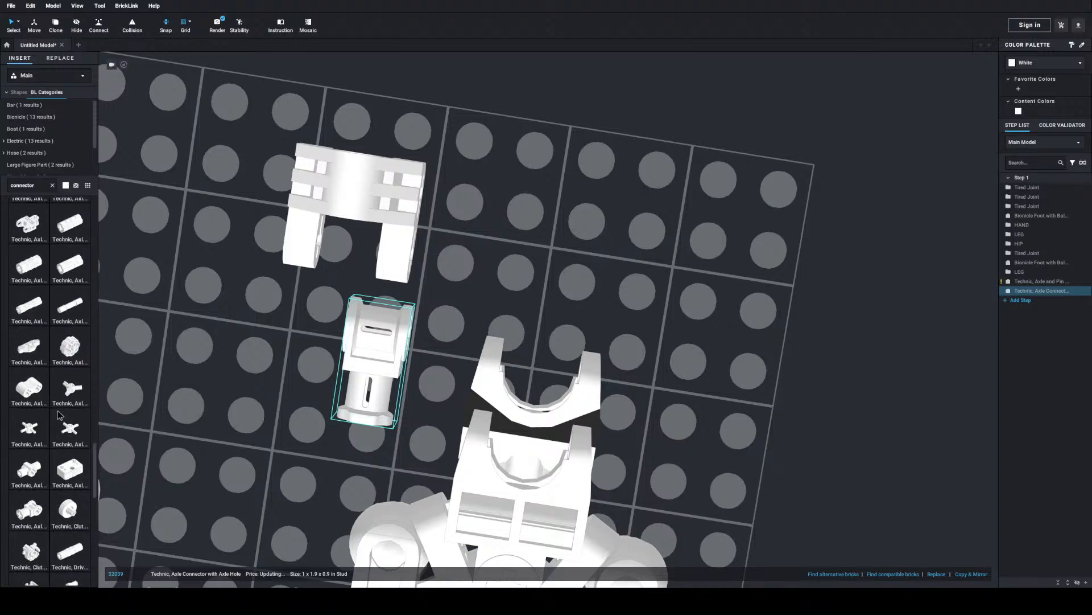
{"action": "scroll", "coordinate": [46, 425], "scroll_direction": "down", "scroll_amount": 10}
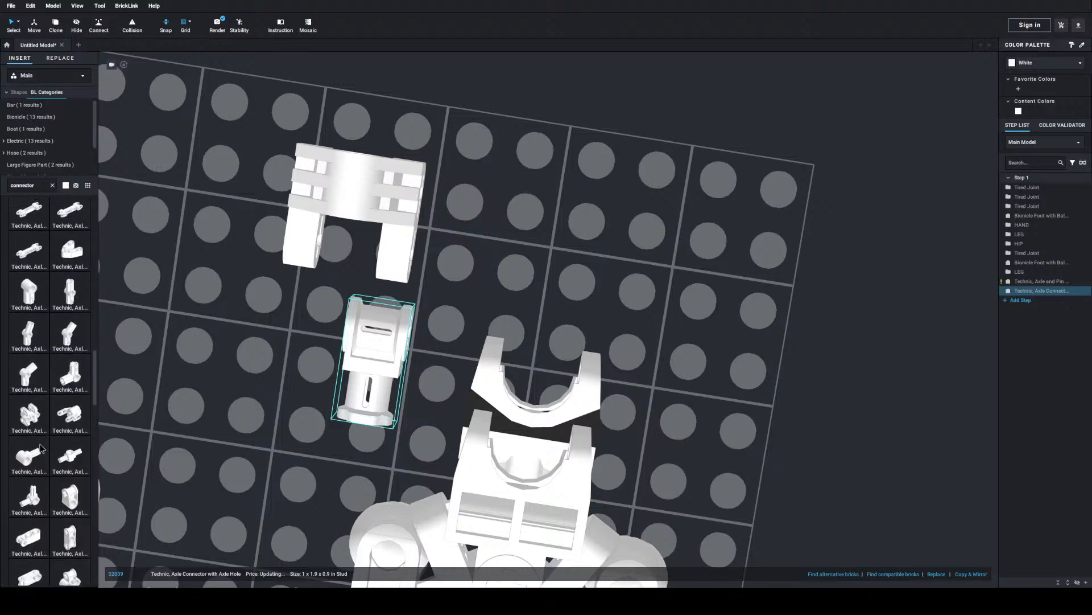
{"action": "left_click_drag", "start_coordinate": [18, 455], "coordinate": [239, 413]}
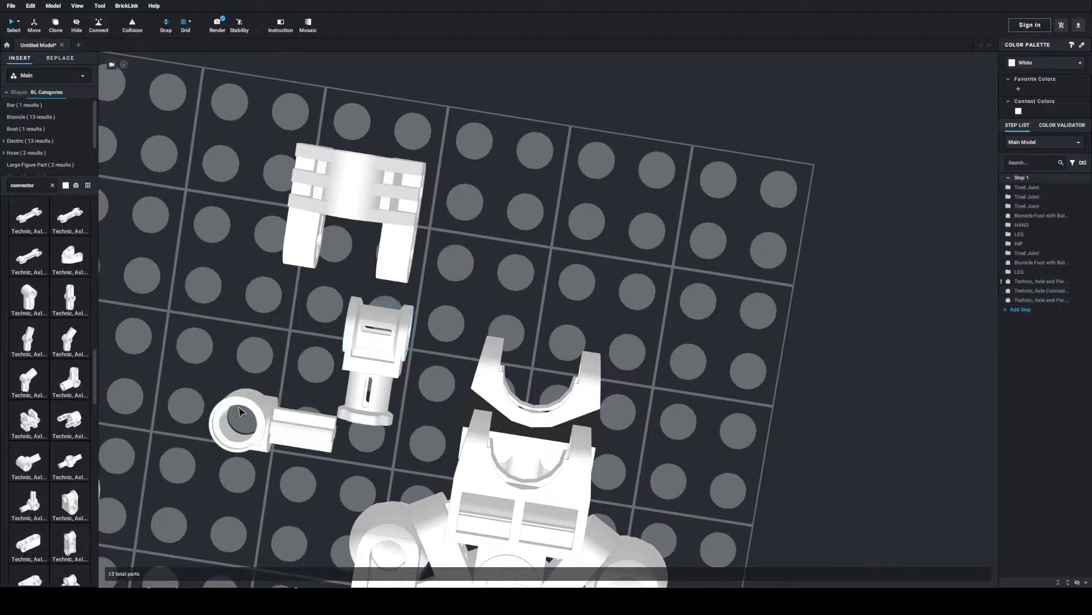
{"action": "left_click", "coordinate": [232, 410]}
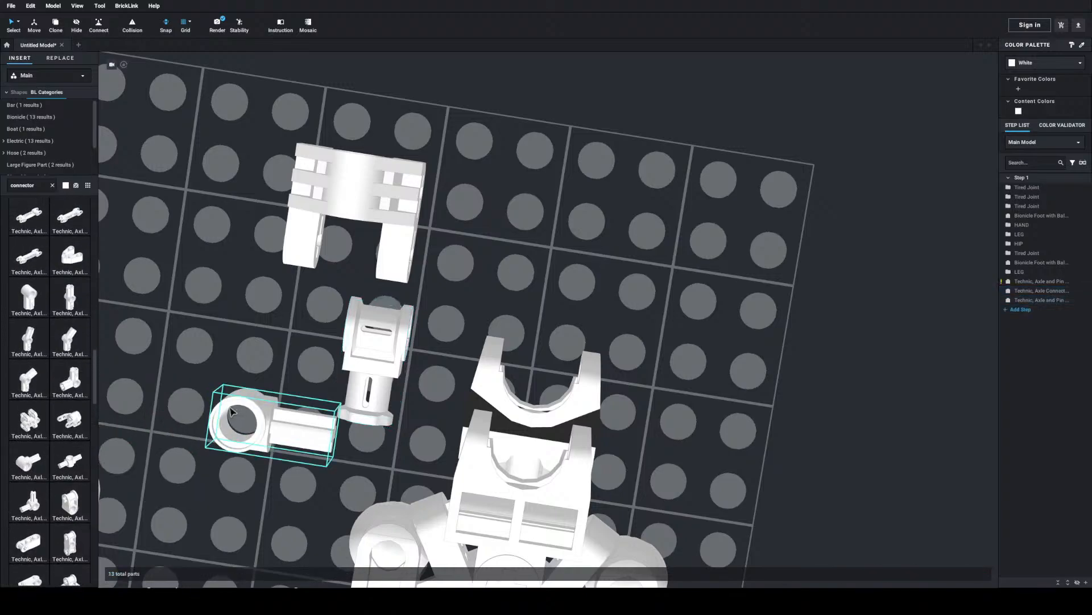
{"action": "left_click_drag", "start_coordinate": [221, 420], "coordinate": [188, 427]}
{"action": "key", "text": "Delete"}
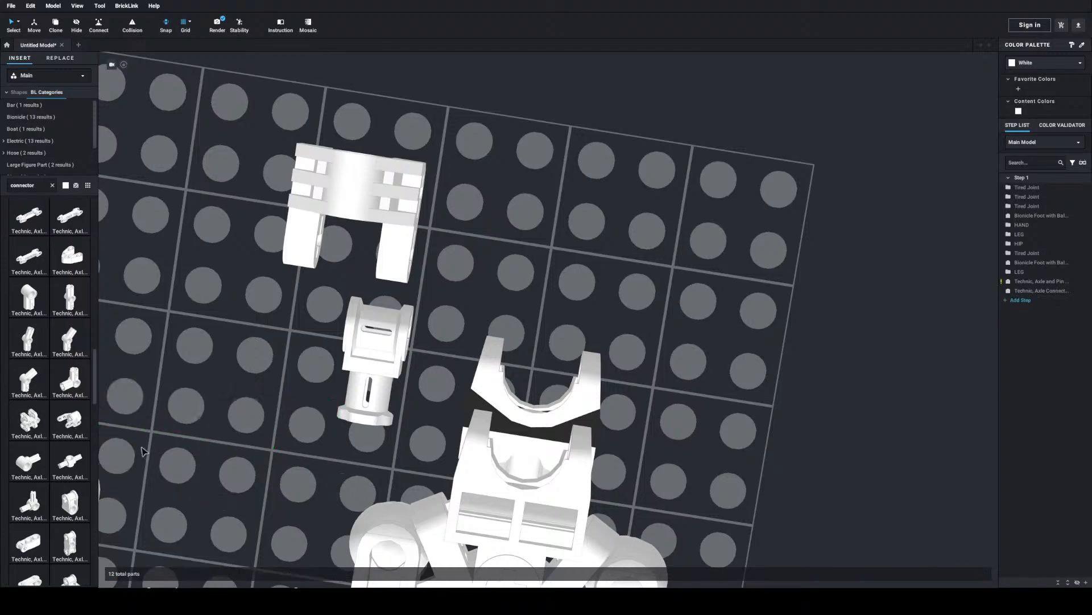
Step: Place a cross-holed Technic Axle and Pin connector beside the axle connector, and add an Axle and Pin Connector Hub with 1 Axle above it
{"action": "left_click_drag", "start_coordinate": [59, 488], "coordinate": [243, 410]}
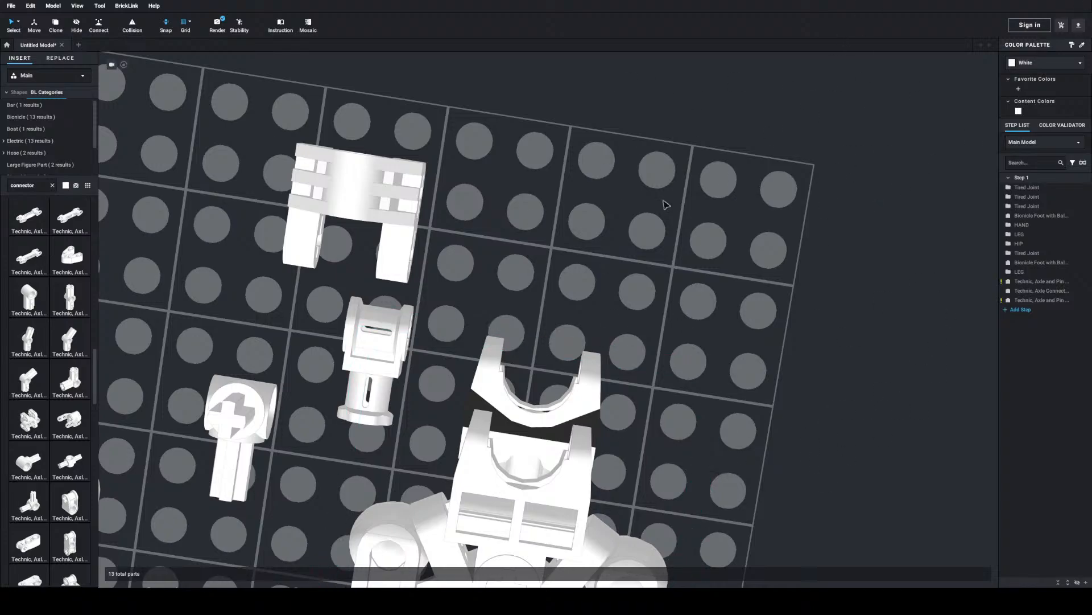
{"action": "scroll", "coordinate": [46, 389], "scroll_direction": "up", "scroll_amount": 5}
{"action": "scroll", "coordinate": [46, 389], "scroll_direction": "up", "scroll_amount": 10}
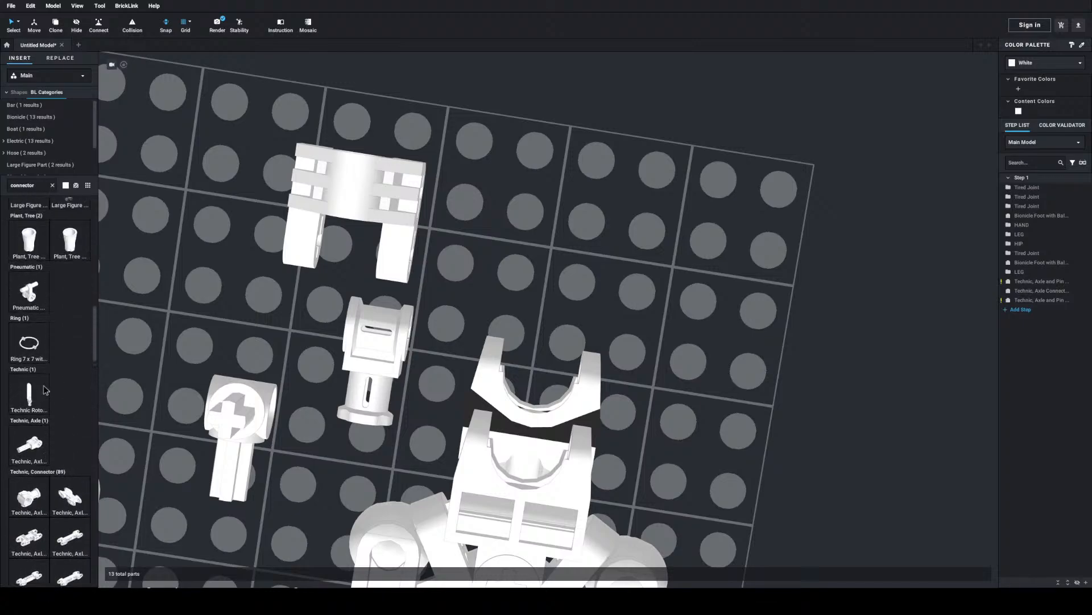
{"action": "scroll", "coordinate": [56, 397], "scroll_direction": "down", "scroll_amount": 10}
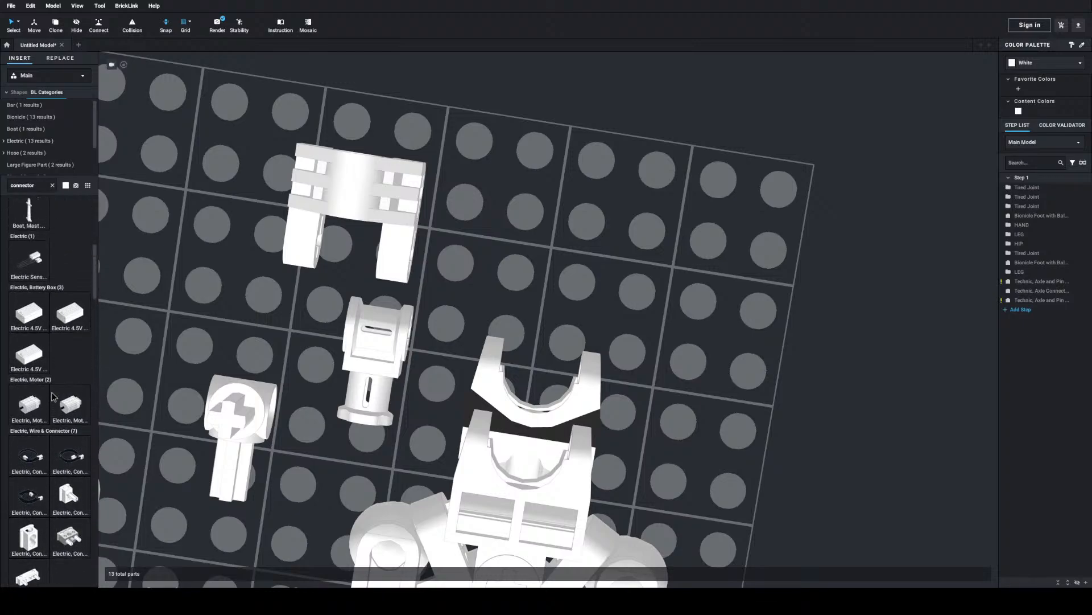
{"action": "scroll", "coordinate": [55, 398], "scroll_direction": "down", "scroll_amount": 5}
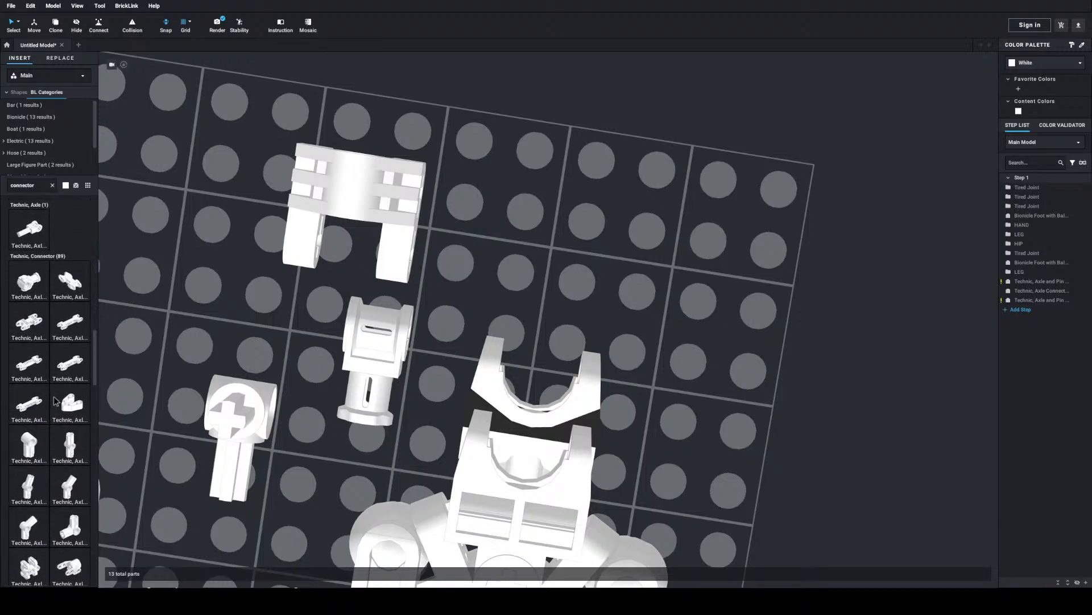
{"action": "scroll", "coordinate": [59, 400], "scroll_direction": "down", "scroll_amount": 3}
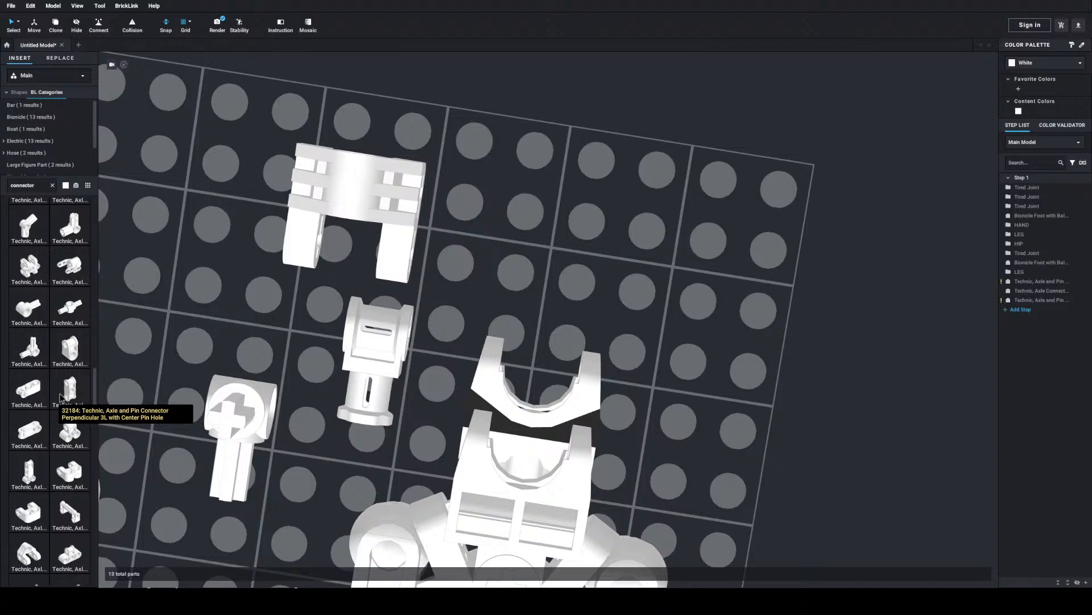
{"action": "scroll", "coordinate": [59, 378], "scroll_direction": "down", "scroll_amount": 2}
{"action": "scroll", "coordinate": [69, 367], "scroll_direction": "down", "scroll_amount": 3}
{"action": "scroll", "coordinate": [67, 378], "scroll_direction": "down", "scroll_amount": 7}
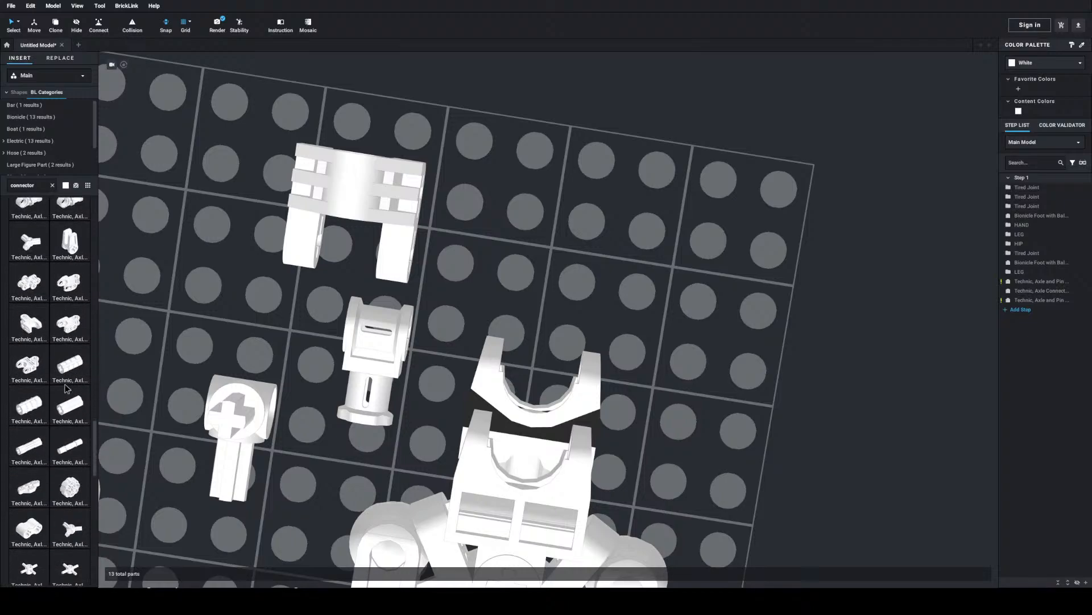
{"action": "scroll", "coordinate": [65, 388], "scroll_direction": "down", "scroll_amount": 7}
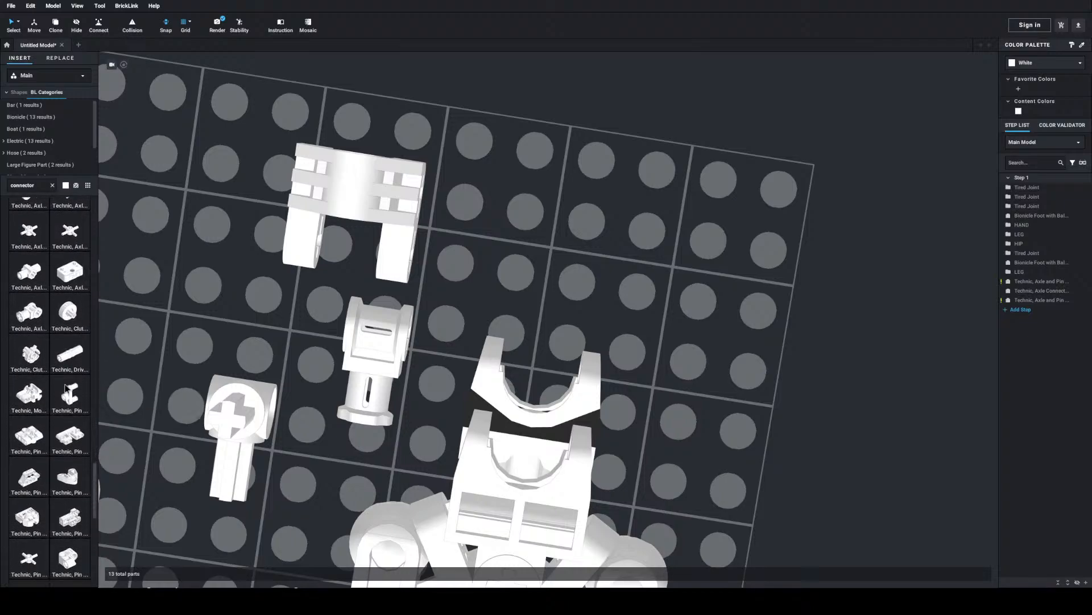
{"action": "scroll", "coordinate": [65, 389], "scroll_direction": "up", "scroll_amount": 8}
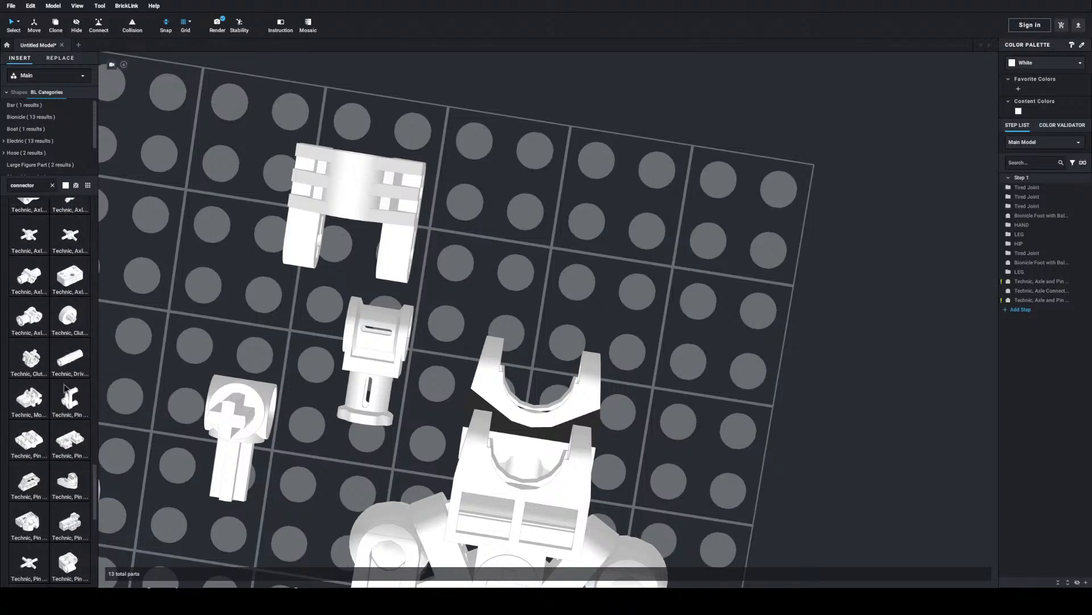
{"action": "scroll", "coordinate": [52, 360], "scroll_direction": "up", "scroll_amount": 8}
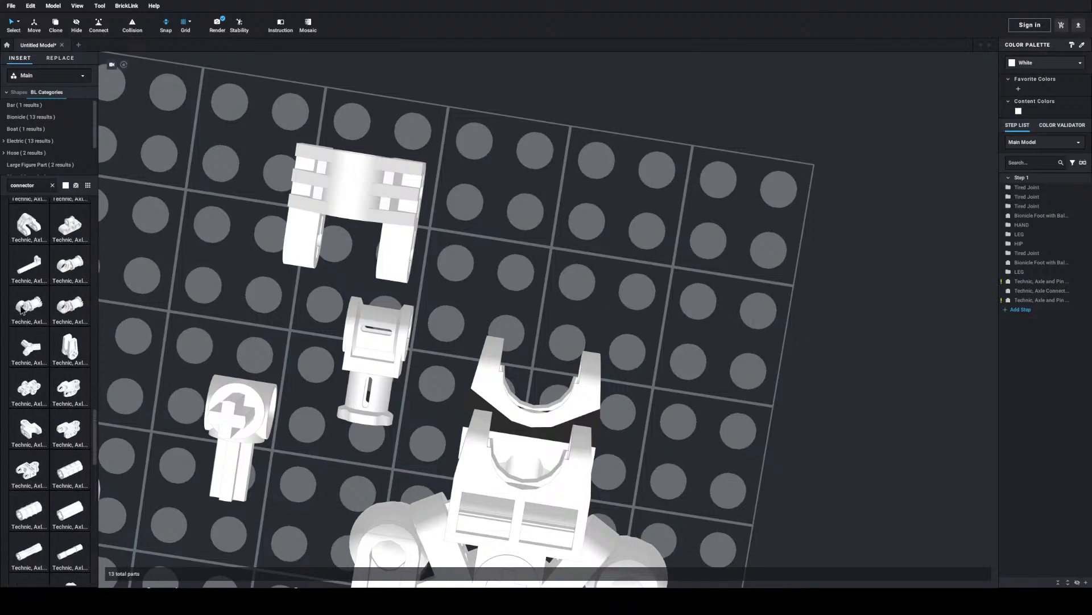
{"action": "scroll", "coordinate": [20, 309], "scroll_direction": "up", "scroll_amount": 5}
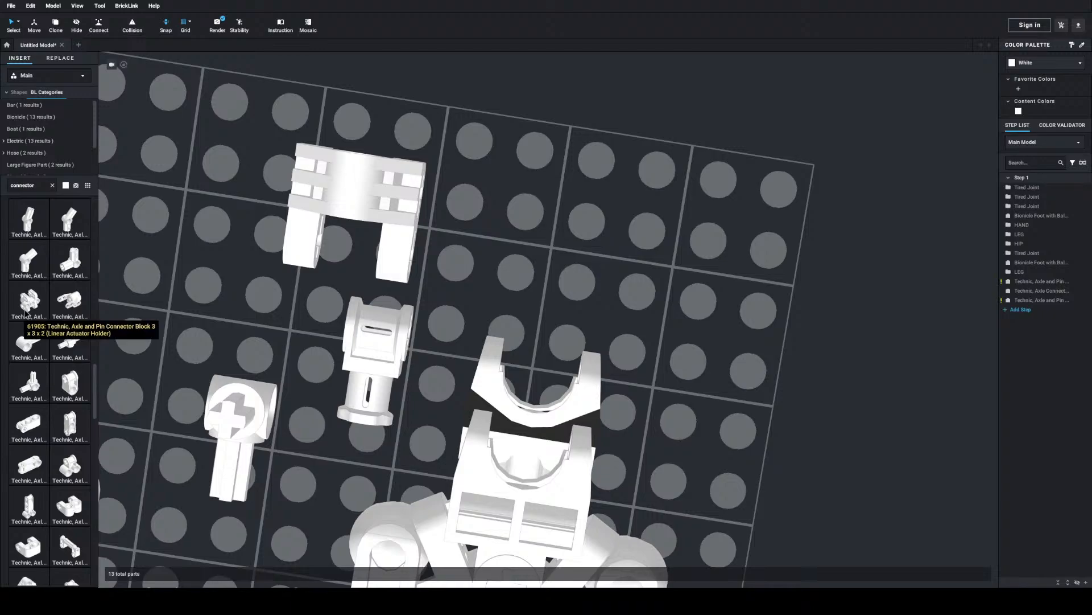
{"action": "left_click_drag", "start_coordinate": [31, 345], "coordinate": [173, 309]}
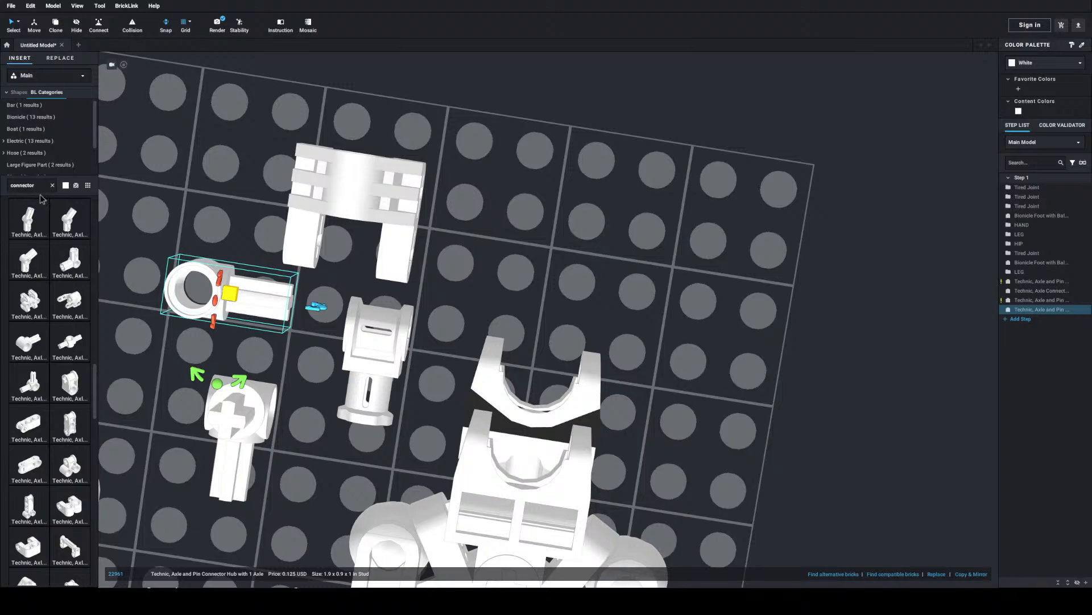
Step: Narrow the parts search to "connector with" and look through the Technic axle and pin connectors
{"action": "type", "text": "with"}
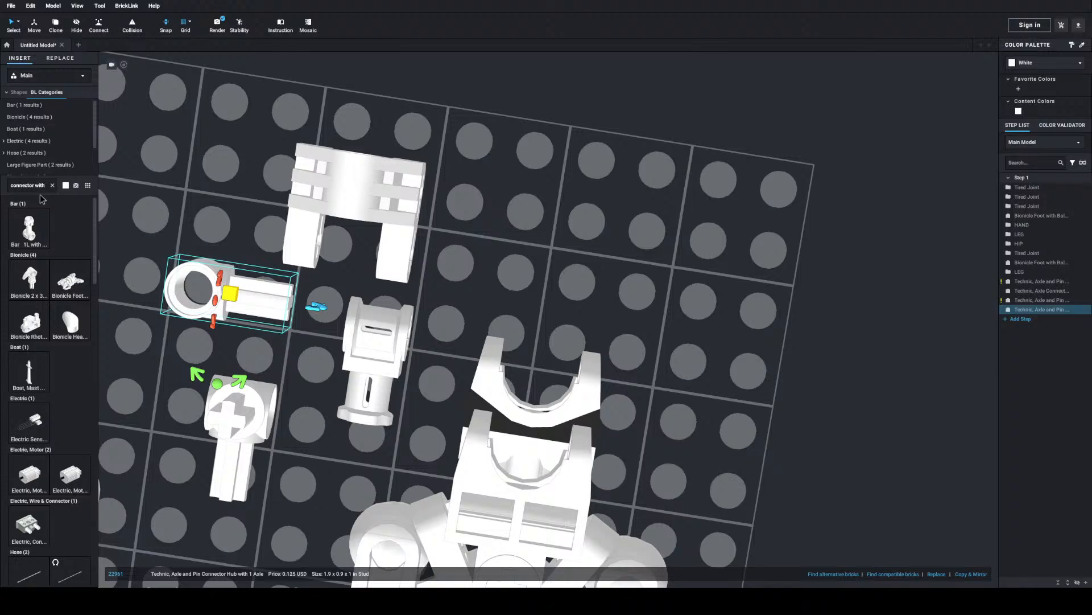
{"action": "scroll", "coordinate": [130, 366], "scroll_direction": "down", "scroll_amount": 2}
{"action": "scroll", "coordinate": [83, 377], "scroll_direction": "down", "scroll_amount": 3}
{"action": "scroll", "coordinate": [83, 378], "scroll_direction": "down", "scroll_amount": 10}
{"action": "scroll", "coordinate": [23, 339], "scroll_direction": "down", "scroll_amount": 5}
{"action": "scroll", "coordinate": [24, 312], "scroll_direction": "down", "scroll_amount": 8}
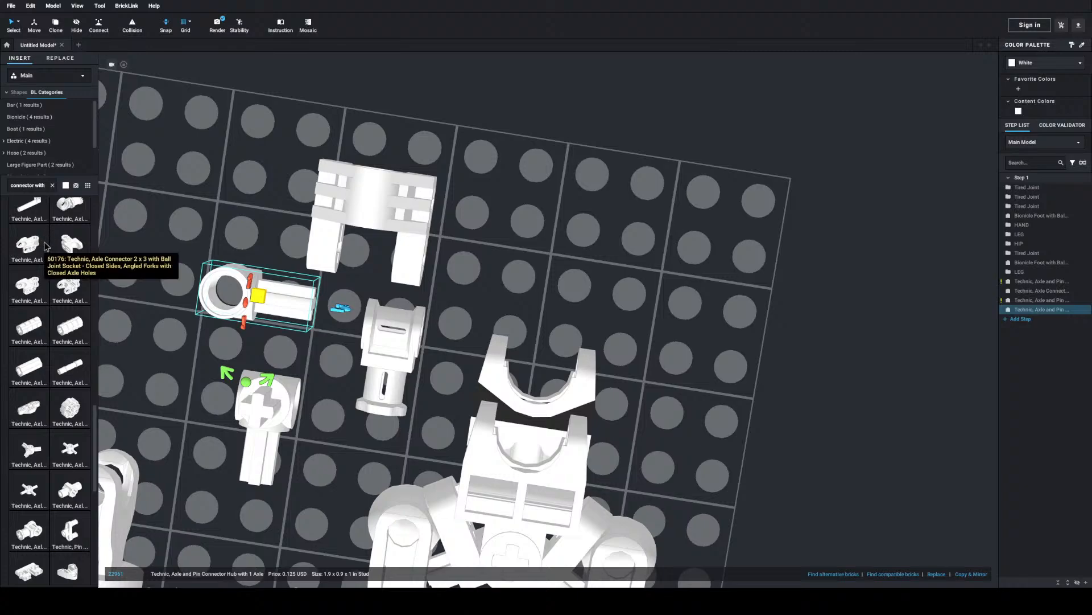
{"action": "scroll", "coordinate": [47, 246], "scroll_direction": "down", "scroll_amount": 5}
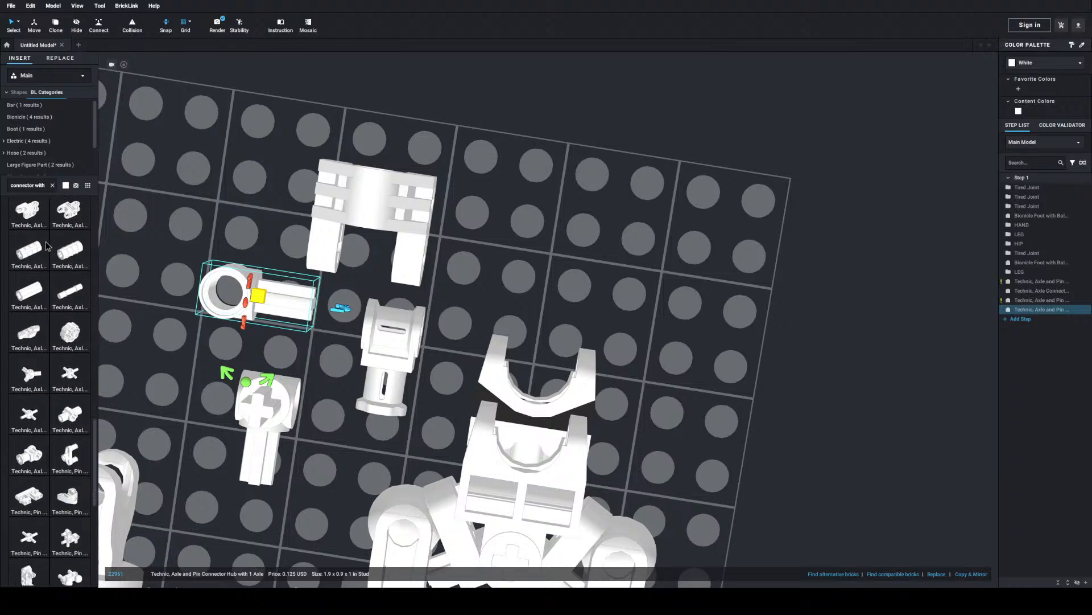
{"action": "scroll", "coordinate": [72, 397], "scroll_direction": "down", "scroll_amount": 2}
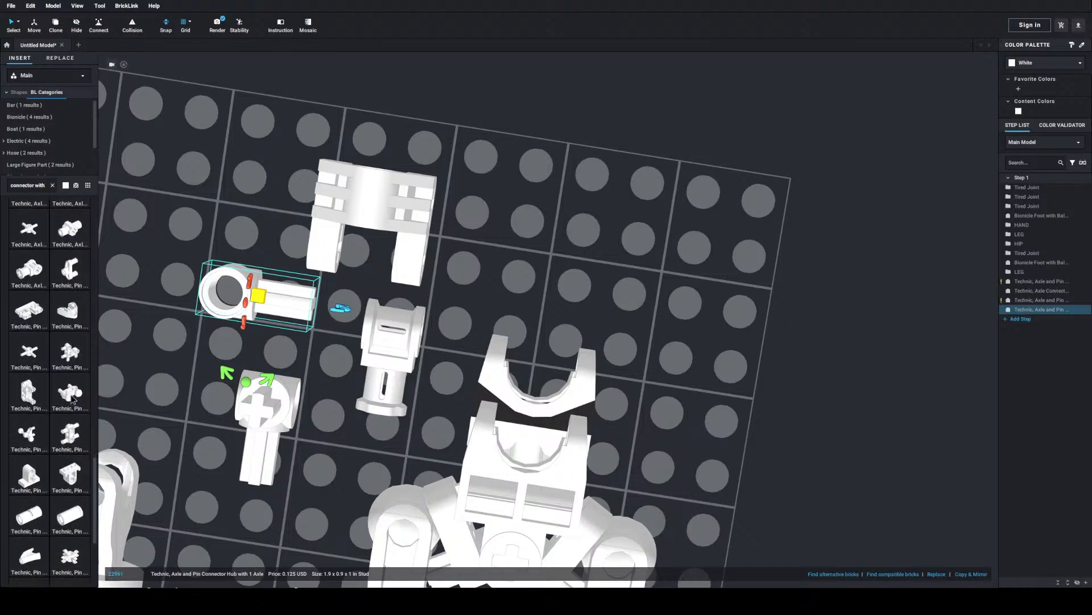
{"action": "scroll", "coordinate": [40, 402], "scroll_direction": "down", "scroll_amount": 4}
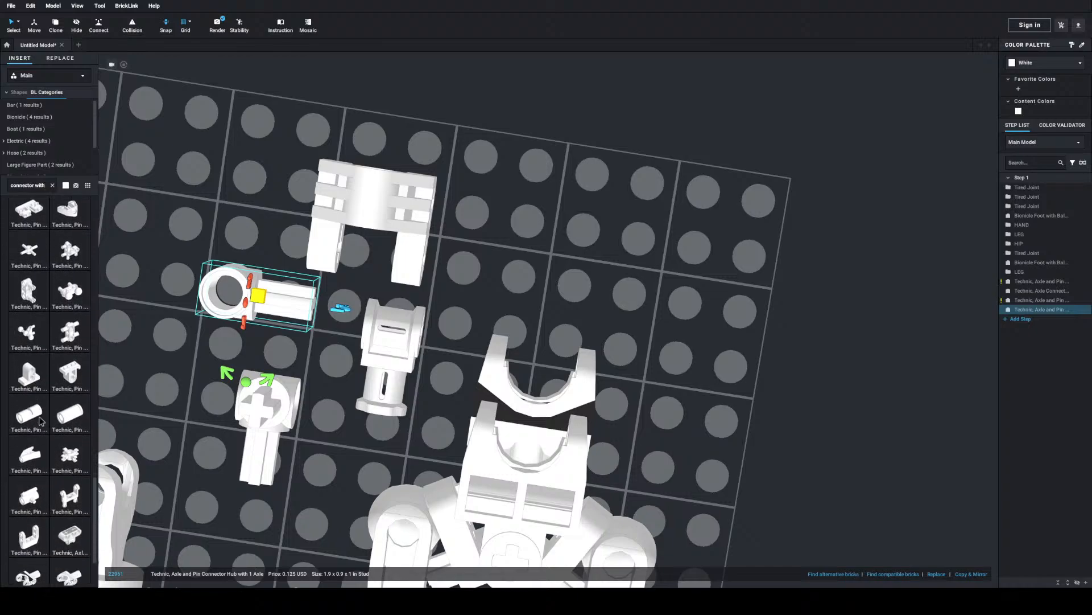
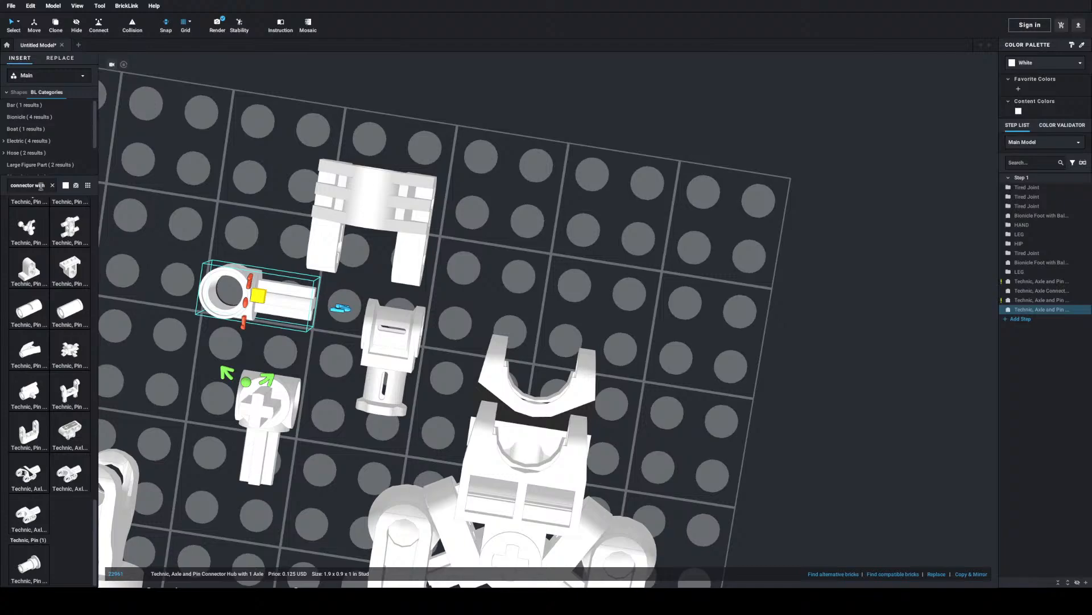
Step: Search for "Pin with Friction Ridges and Pin" and place the Technic Pin with Friction Ridges and Pin Hole above the one-axle hub
{"action": "left_click_drag", "start_coordinate": [13, 187], "coordinate": [61, 189]}
{"action": "type", "text": "Pin with Friction Ridges and Pin"}
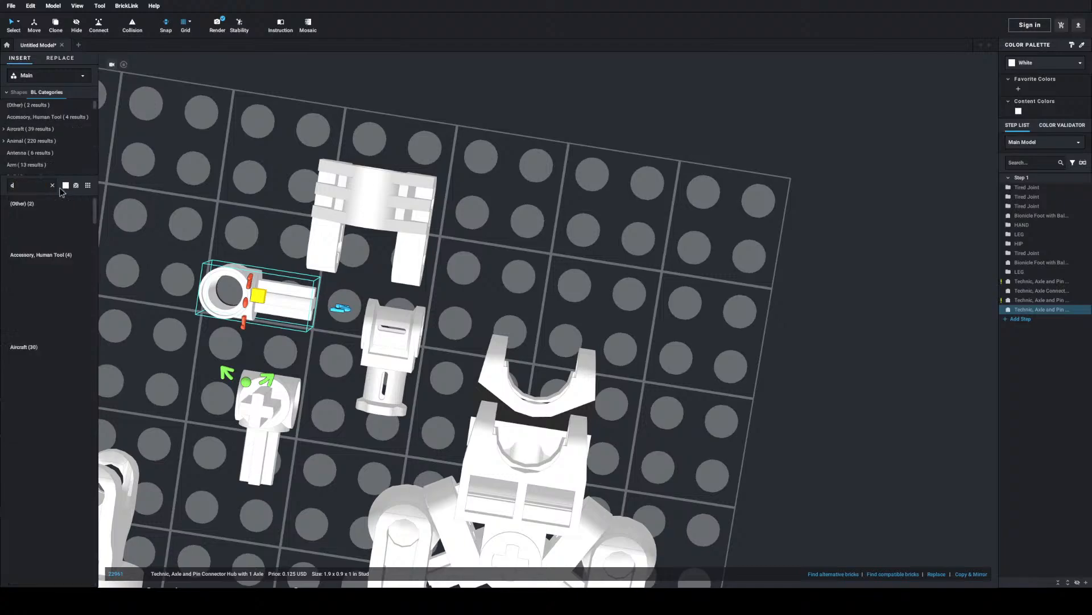
{"action": "left_click", "coordinate": [68, 231]}
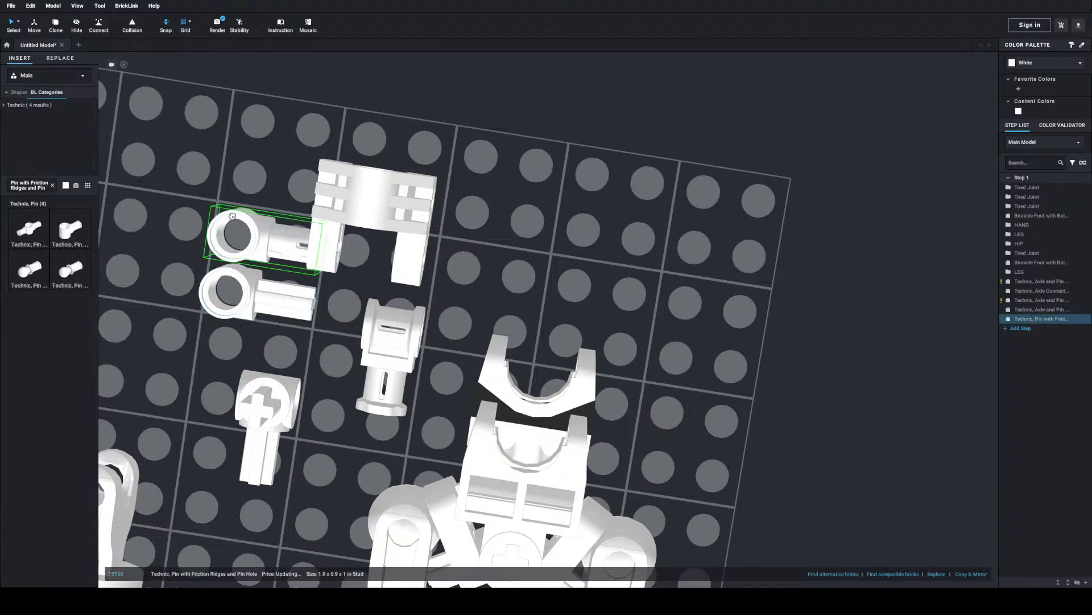
{"action": "left_click", "coordinate": [219, 173]}
{"action": "middle_click_drag", "start_coordinate": [291, 232], "coordinate": [340, 243]}
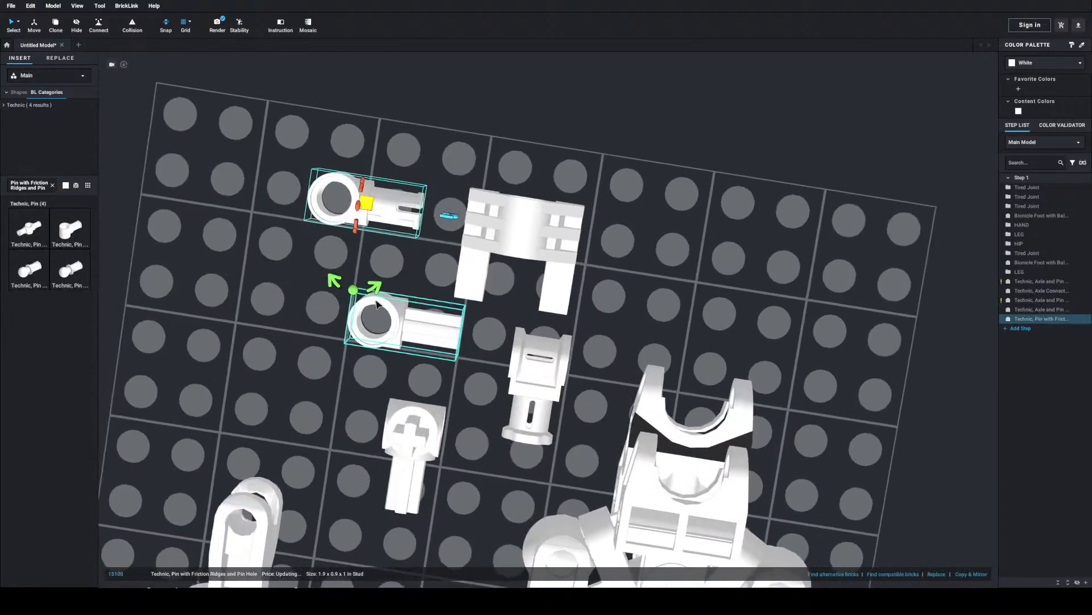
Step: Compare the one-axle connector hub with the pin-hole pin, and delete the Axle and Pin Connector Hub with 1 Axle
{"action": "left_click", "coordinate": [387, 330]}
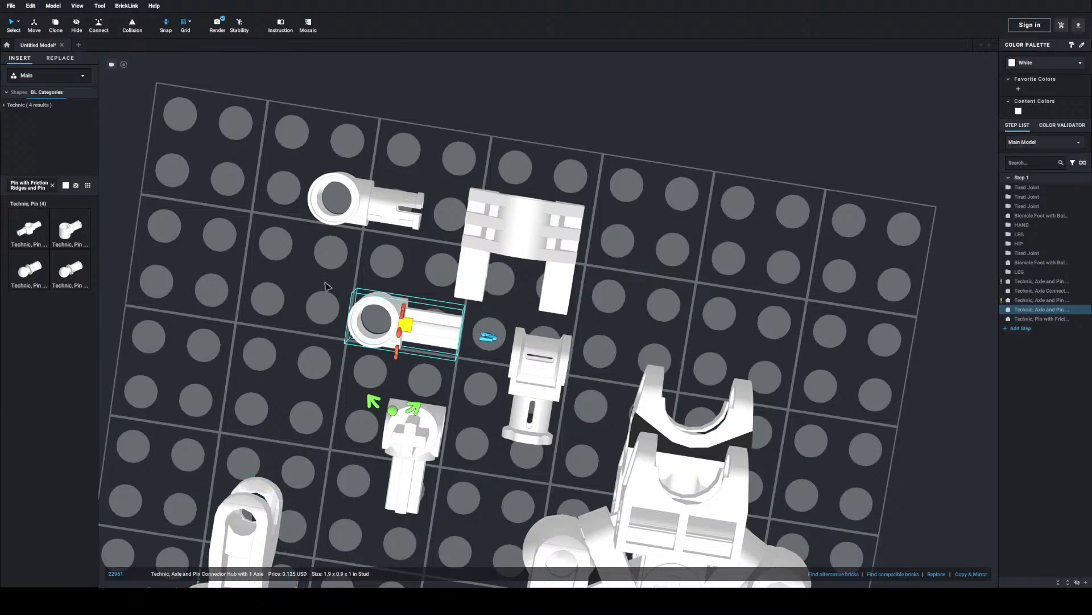
{"action": "left_click", "coordinate": [374, 210]}
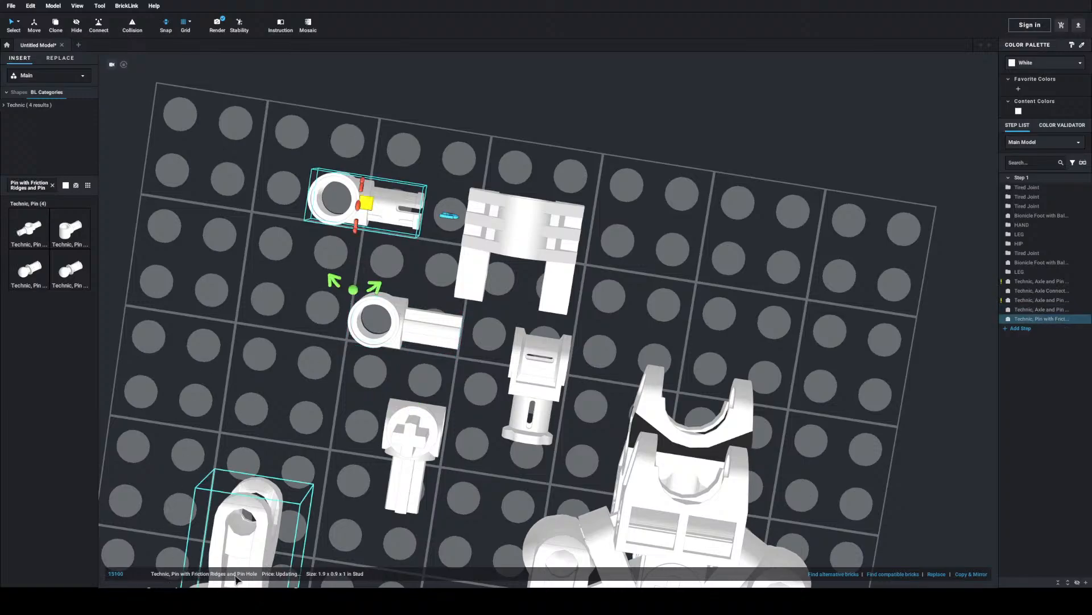
{"action": "left_click", "coordinate": [406, 338]}
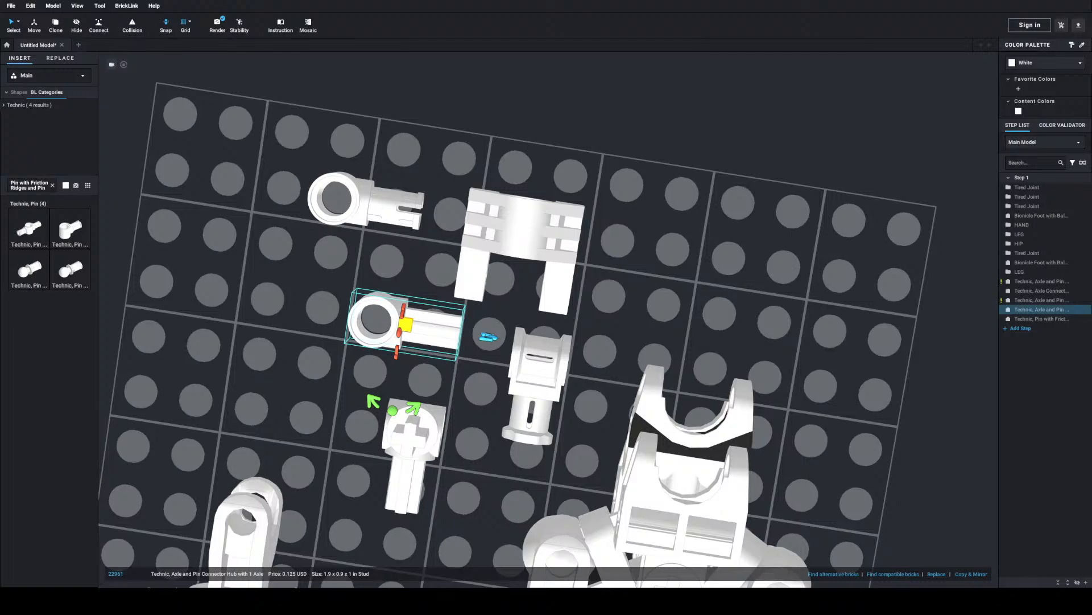
{"action": "left_click", "coordinate": [256, 376]}
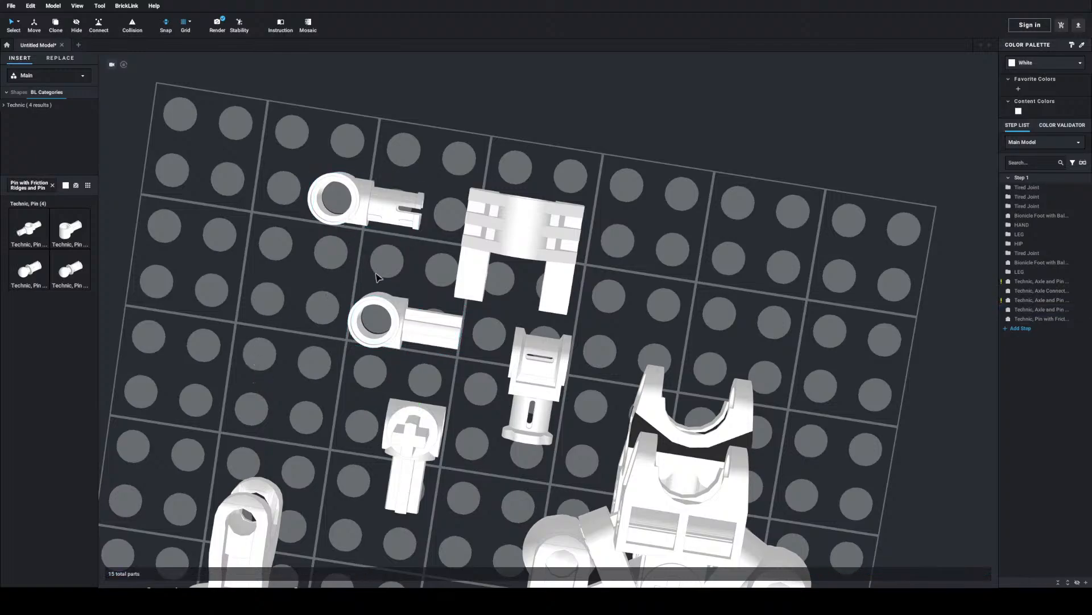
{"action": "left_click", "coordinate": [385, 315]}
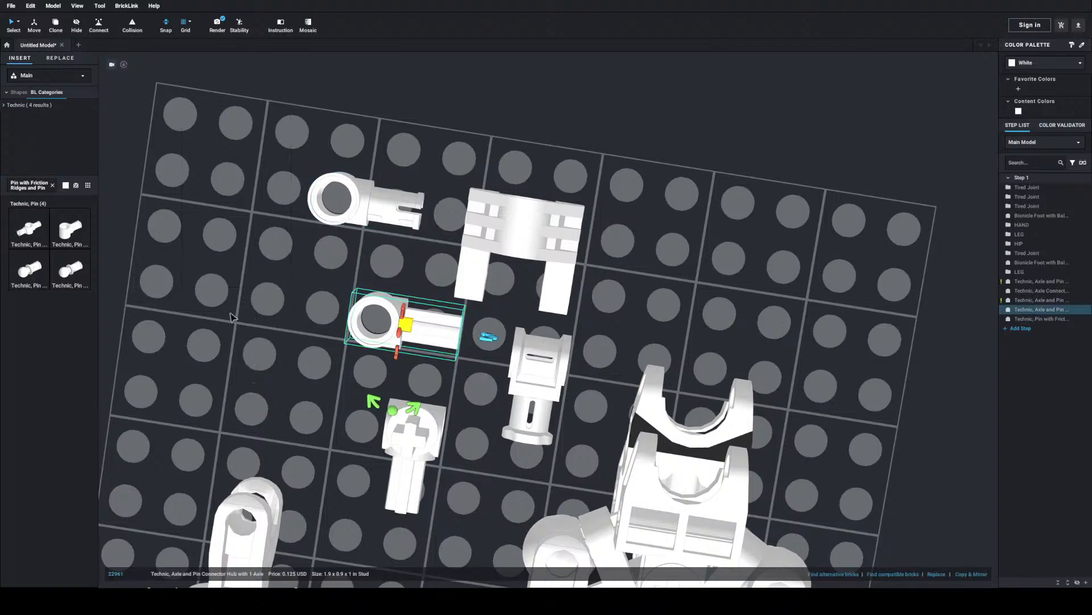
{"action": "left_click_drag", "start_coordinate": [415, 327], "coordinate": [375, 328]}
{"action": "key", "text": "Delete"}
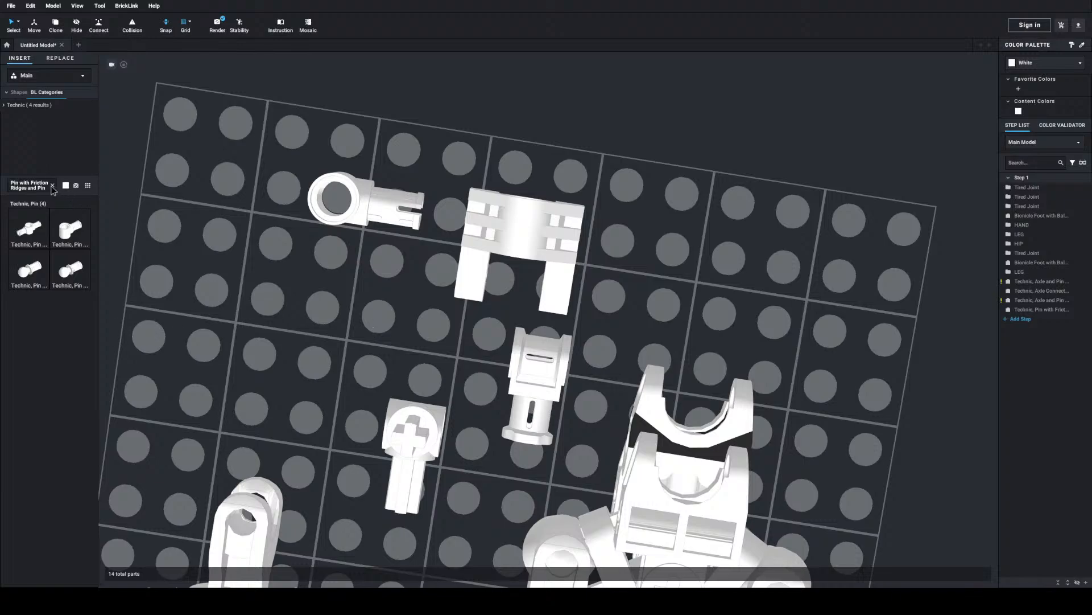
Step: Search for "pin axle" and place a Technic Axle 1L with Pin with Friction Ridges below the pin-hole pin
{"action": "triple_click", "coordinate": [32, 183]}
{"action": "type", "text": "pin axle"}
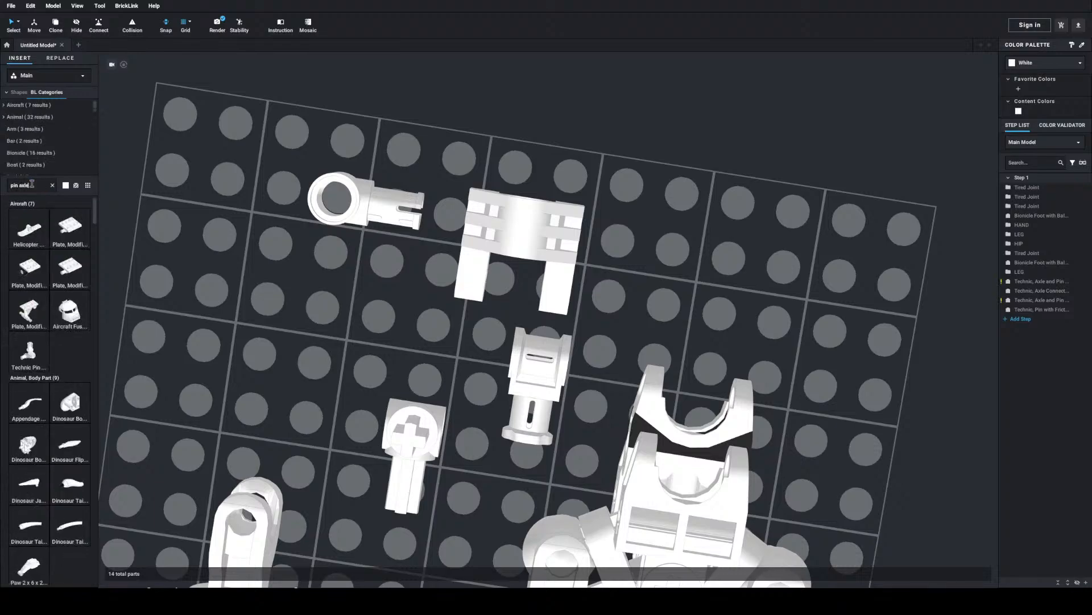
{"action": "scroll", "coordinate": [28, 296], "scroll_direction": "down", "scroll_amount": 6}
{"action": "scroll", "coordinate": [21, 322], "scroll_direction": "down", "scroll_amount": 8}
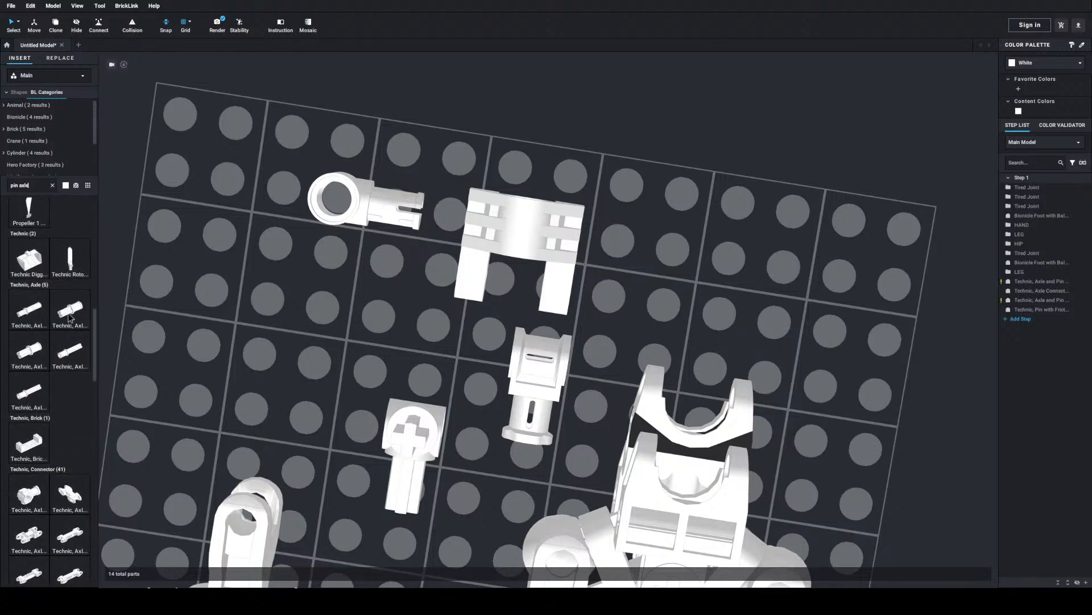
{"action": "left_click_drag", "start_coordinate": [70, 319], "coordinate": [355, 290]}
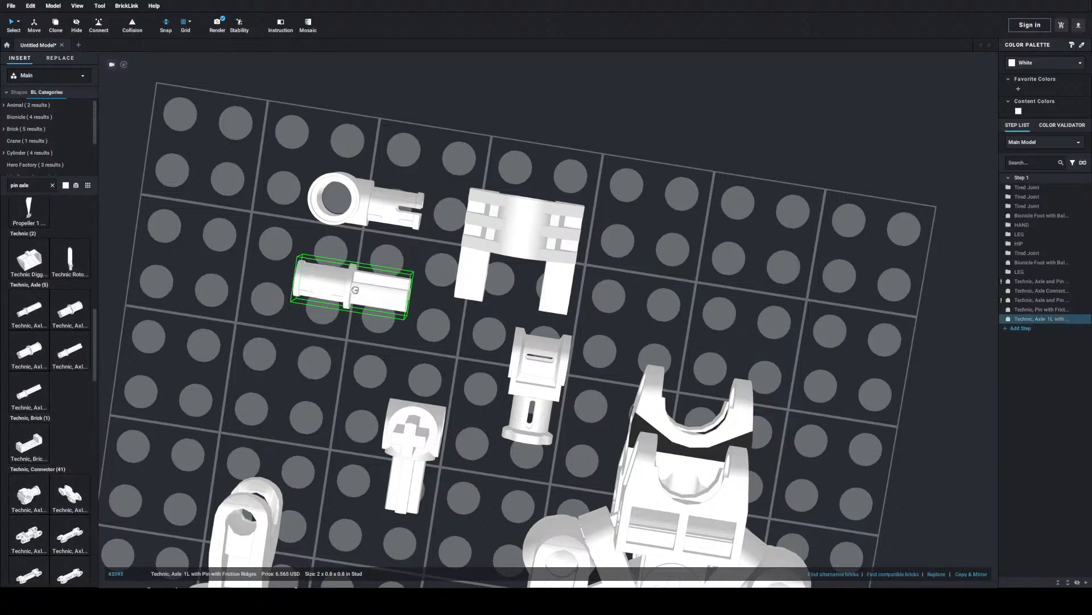
{"action": "key", "text": "Escape"}
Step: Search for "2l axle" and place a Technic Axle 2L beneath the axle pin on the baseplate
{"action": "left_click", "coordinate": [33, 186]}
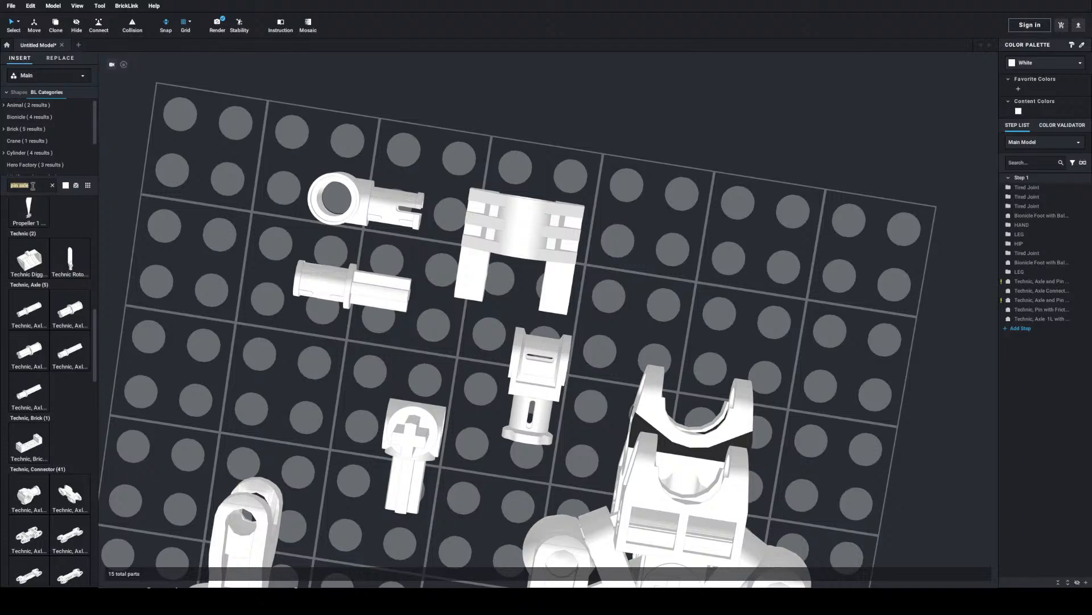
{"action": "type", "text": "2l axle"}
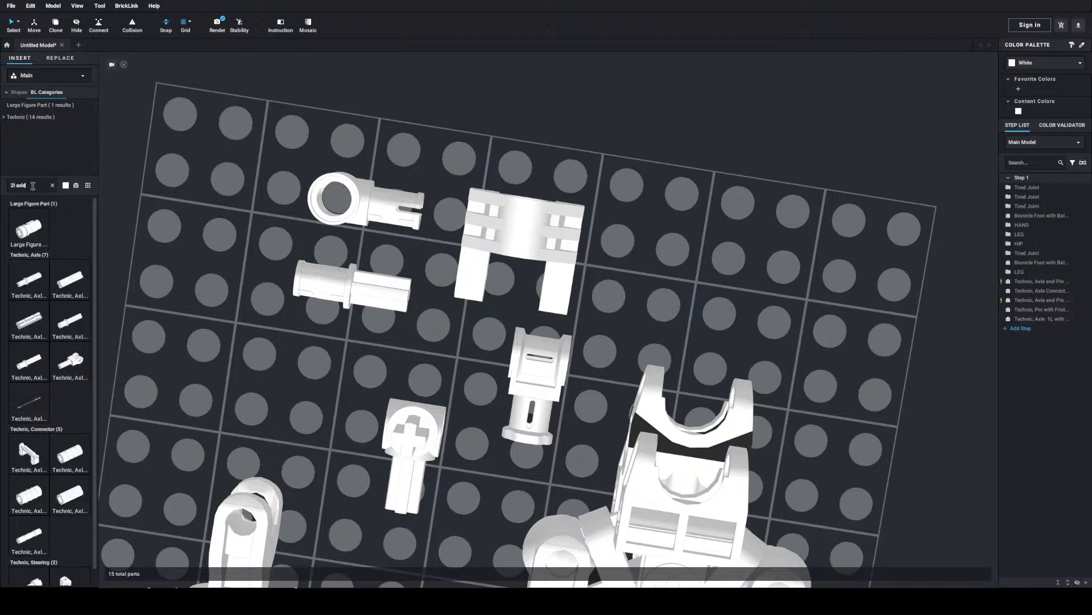
{"action": "left_click", "coordinate": [69, 279]}
{"action": "left_click", "coordinate": [319, 341]}
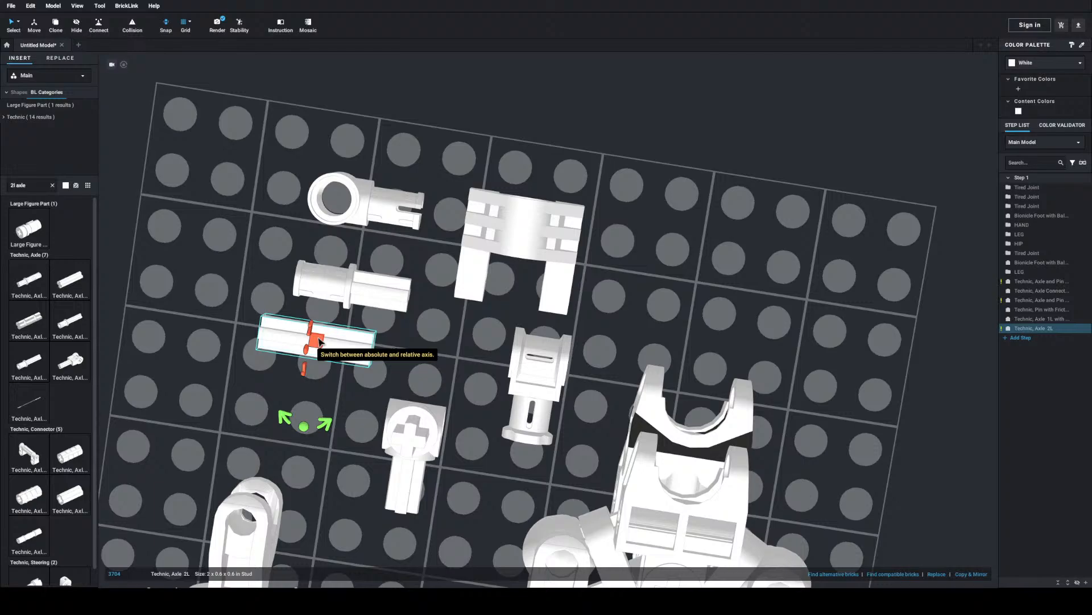
{"action": "left_click", "coordinate": [318, 340]}
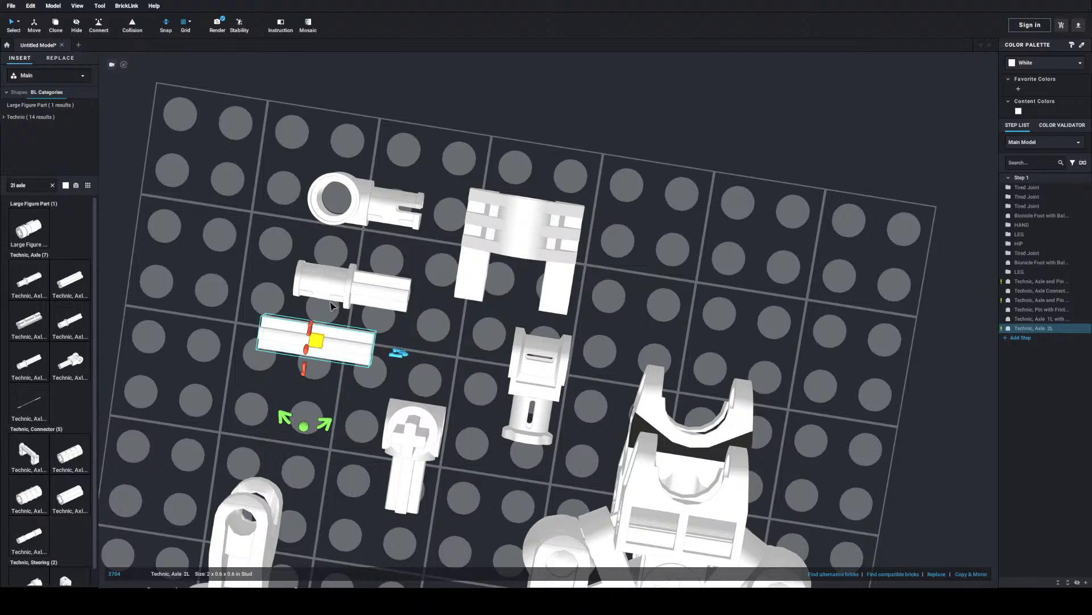
Step: Search the parts library for "cam" and browse the matching parts
{"action": "left_click", "coordinate": [42, 188]}
{"action": "type", "text": "cam"}
{"action": "scroll", "coordinate": [34, 275], "scroll_direction": "down", "scroll_amount": 5}
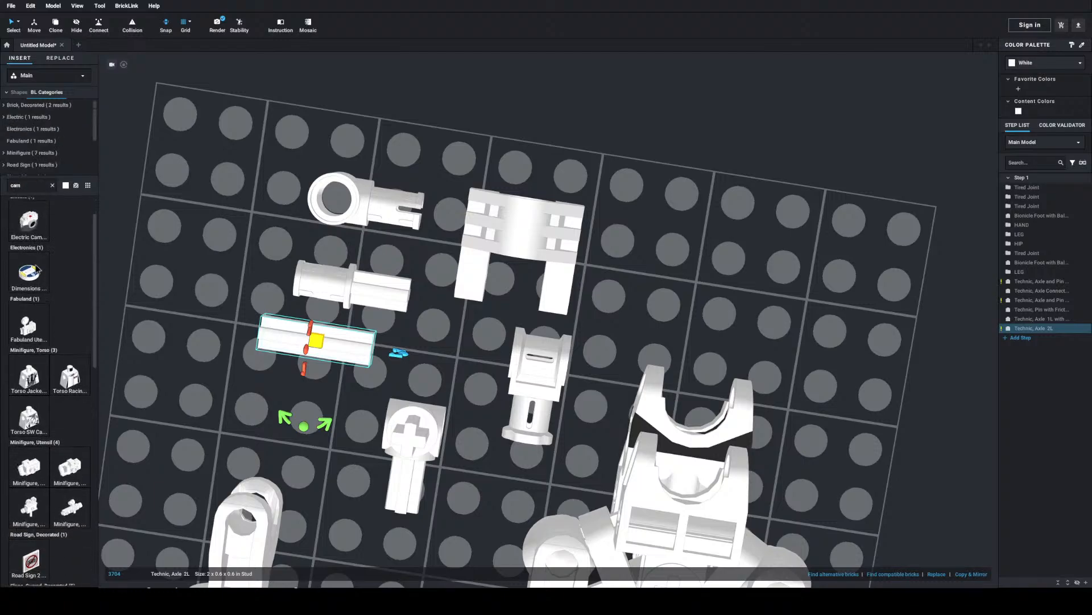
{"action": "scroll", "coordinate": [34, 276], "scroll_direction": "up", "scroll_amount": 2}
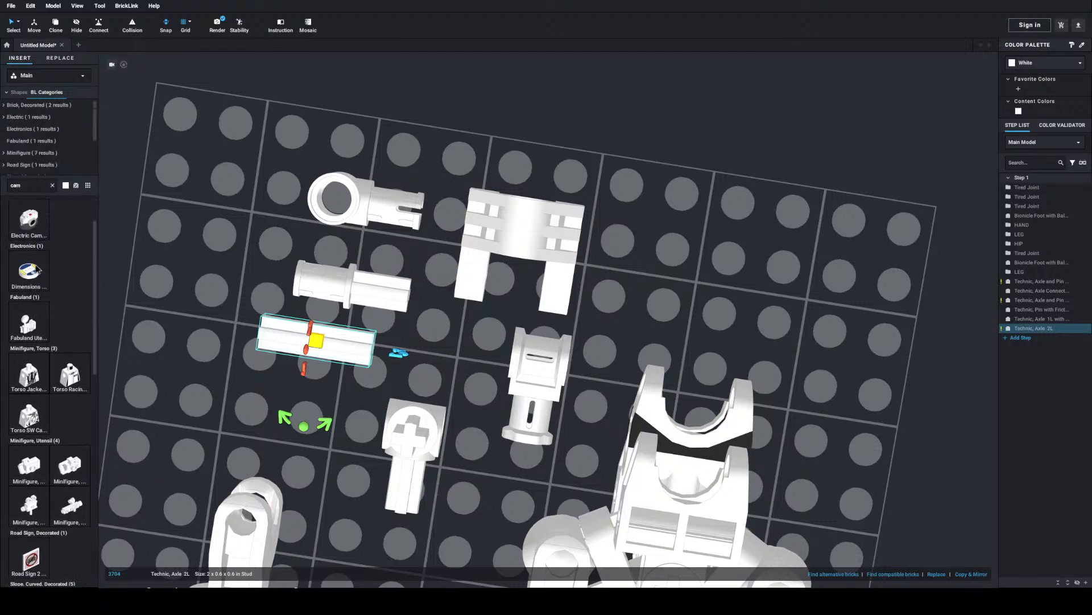
Step: Try out the electric camera and the Fabuland Utensil Camera beside the figure, deleting each one
{"action": "left_click_drag", "start_coordinate": [28, 218], "coordinate": [822, 147]}
{"action": "right_click_drag", "start_coordinate": [822, 146], "coordinate": [812, 212]}
{"action": "key", "text": "Delete"}
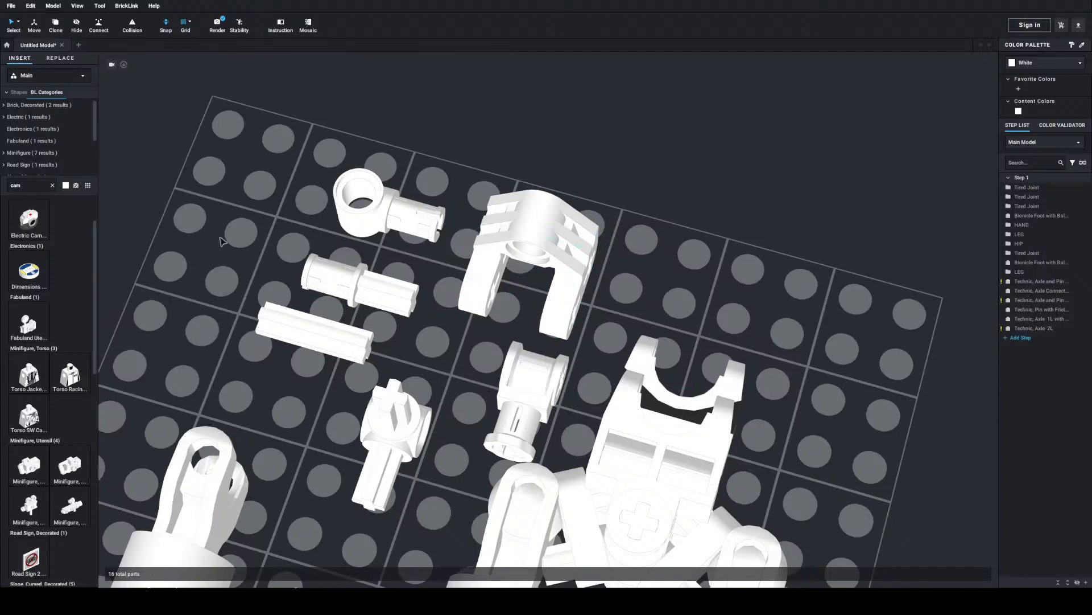
{"action": "scroll", "coordinate": [34, 313], "scroll_direction": "down", "scroll_amount": 3}
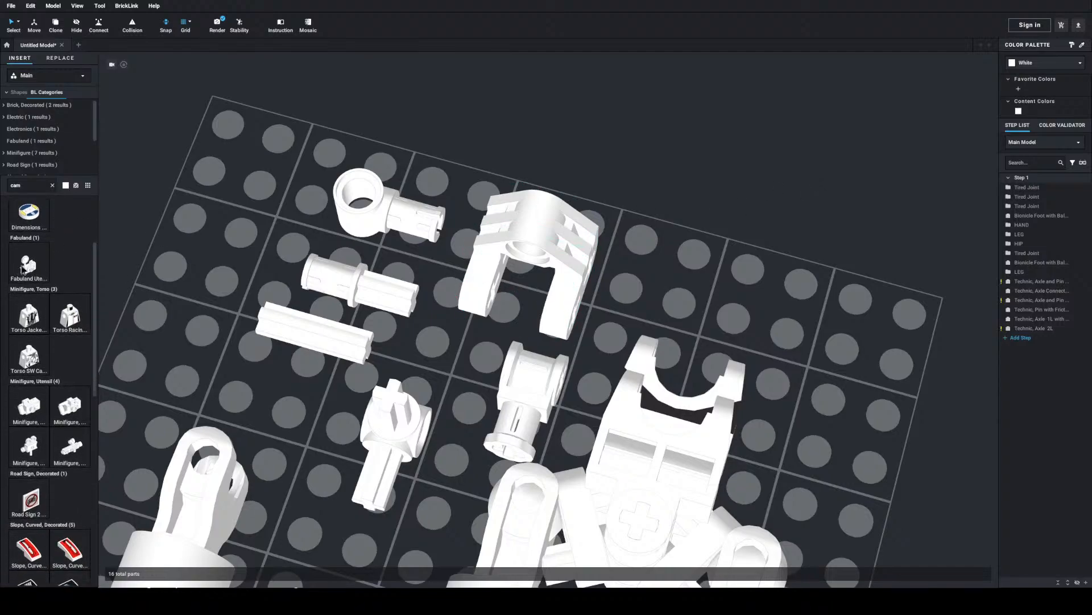
{"action": "left_click_drag", "start_coordinate": [31, 266], "coordinate": [804, 223]}
{"action": "mouse_move", "coordinate": [803, 223]}
{"action": "right_mouse_down"}
{"action": "mouse_move", "coordinate": [804, 198]}
{"action": "mouse_move", "coordinate": [805, 212]}
{"action": "right_mouse_up"}
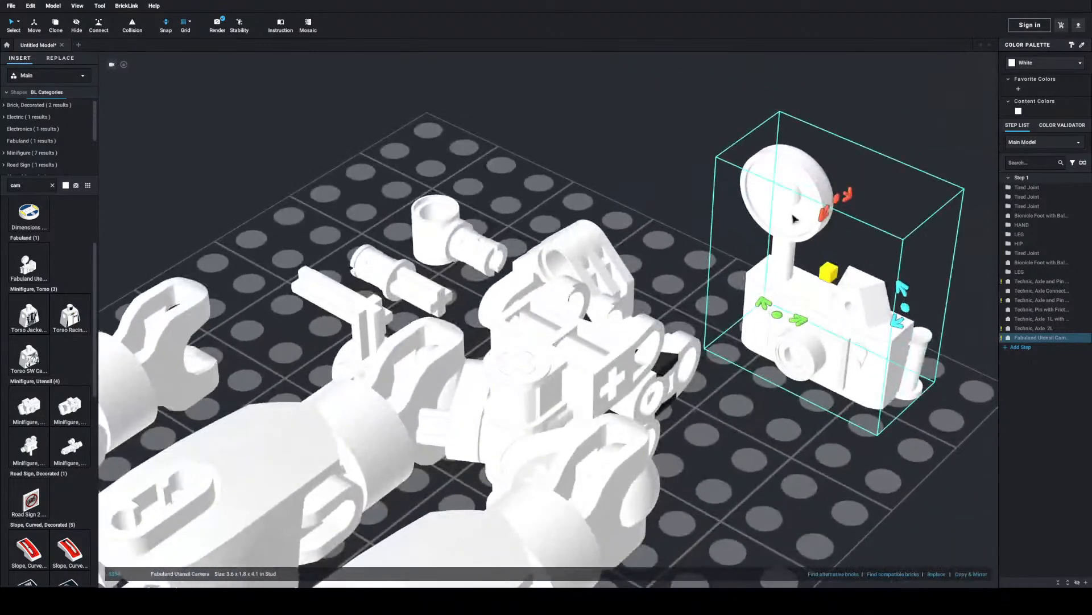
{"action": "key", "text": "Delete"}
Step: Find the Technic Cam further down the search results and place it on the baseplate beside the hip
{"action": "scroll", "coordinate": [31, 319], "scroll_direction": "down", "scroll_amount": 3}
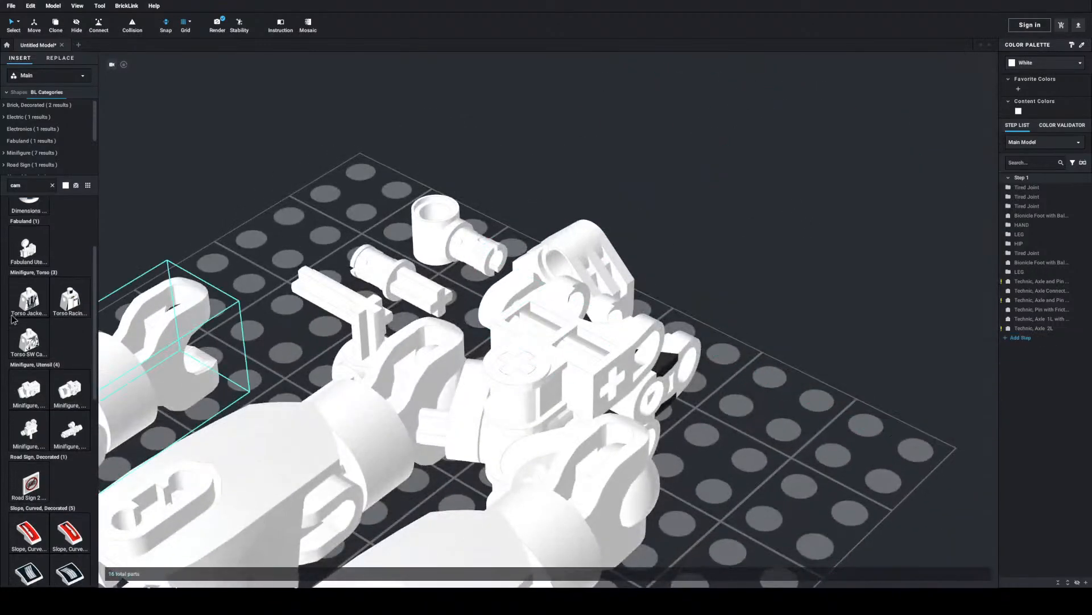
{"action": "scroll", "coordinate": [31, 319], "scroll_direction": "down", "scroll_amount": 7}
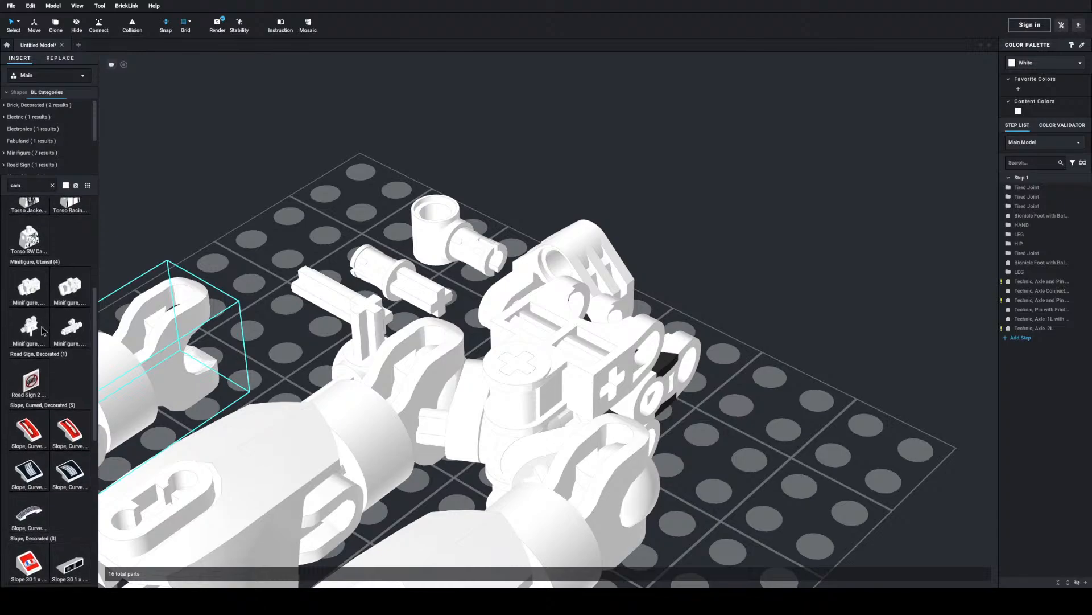
{"action": "left_click_drag", "start_coordinate": [31, 333], "coordinate": [846, 376]}
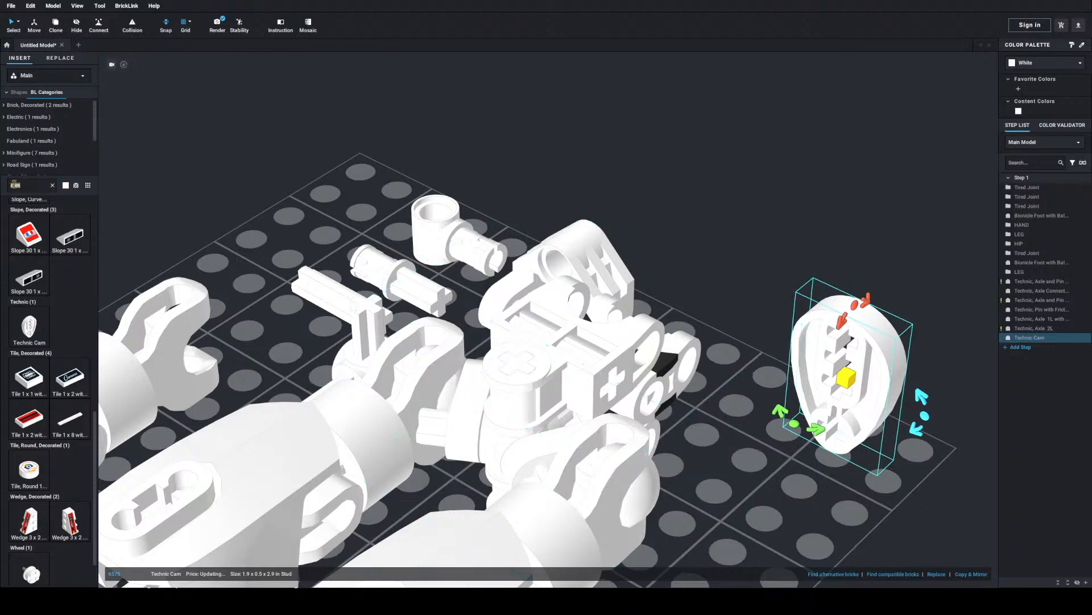
Step: Paste a Technic Axle Connector 2 x 3 with Ball Joint Socket, open sides and angled forks, behind the loose connectors
{"action": "double_click", "coordinate": [551, 336]}
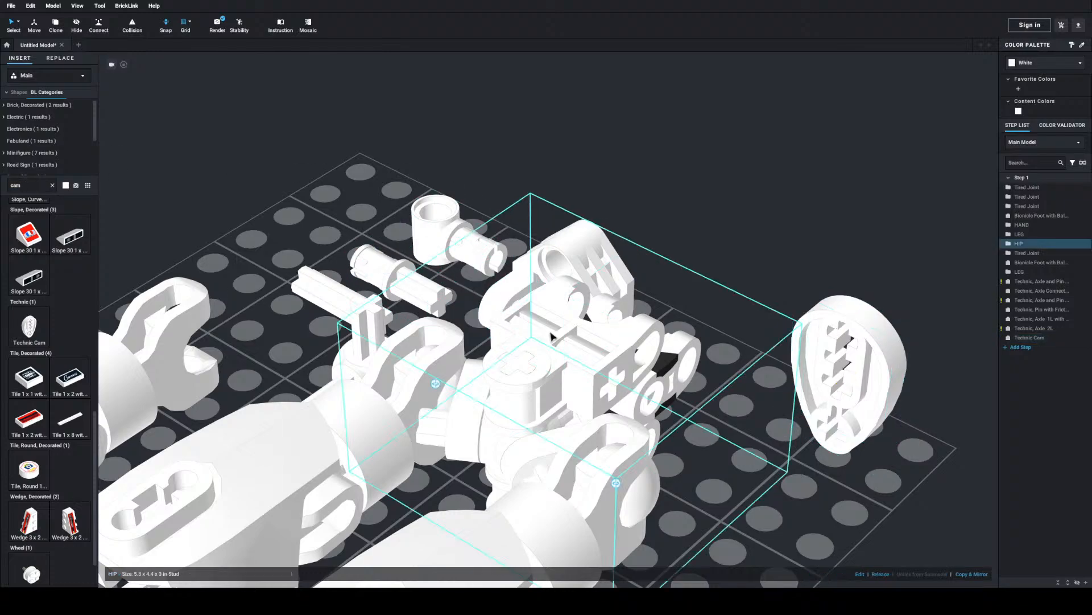
{"action": "double_click", "coordinate": [565, 127]}
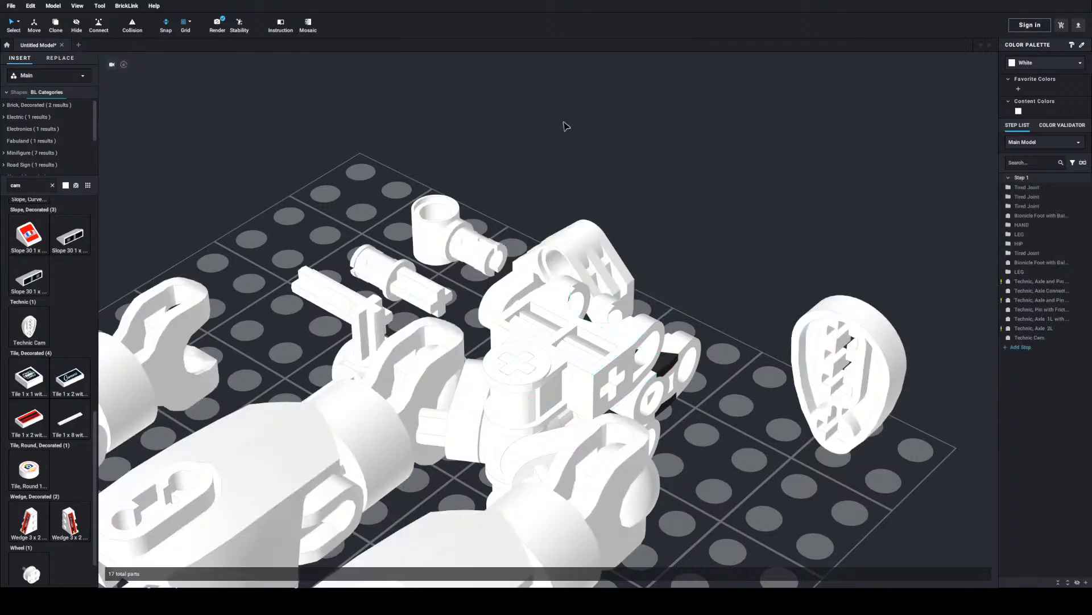
{"action": "key", "text": "ctrl+v"}
{"action": "left_click", "coordinate": [545, 134]}
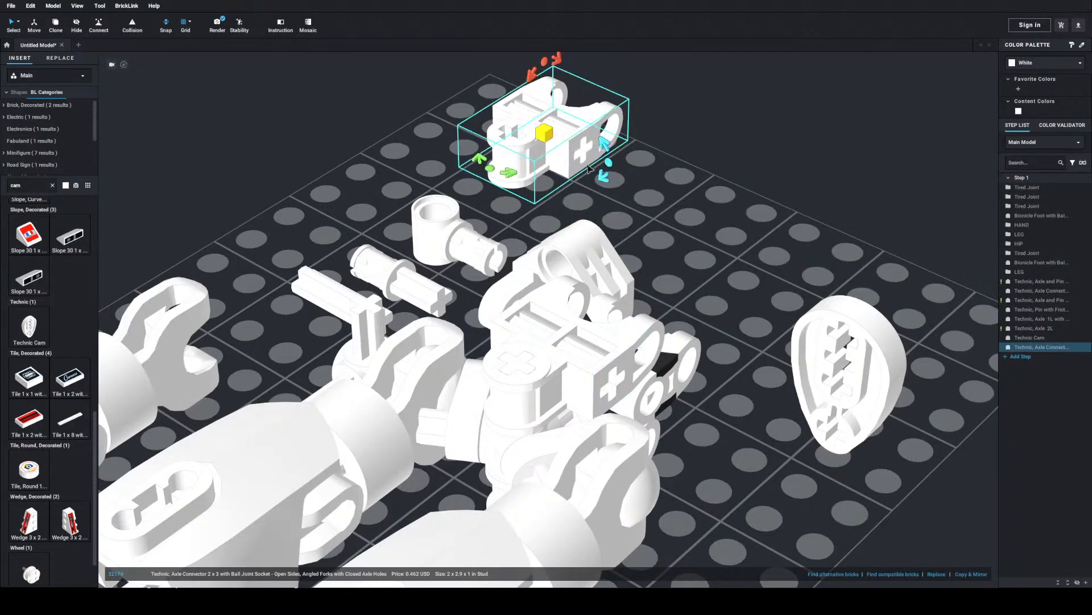
Step: Move the Technic Axle and Pin Connector Perpendicular Split to the free area above the hip, near the cam
{"action": "right_click_drag", "start_coordinate": [544, 134], "coordinate": [635, 209]}
{"action": "scroll", "coordinate": [635, 209], "scroll_direction": "down", "scroll_amount": 3}
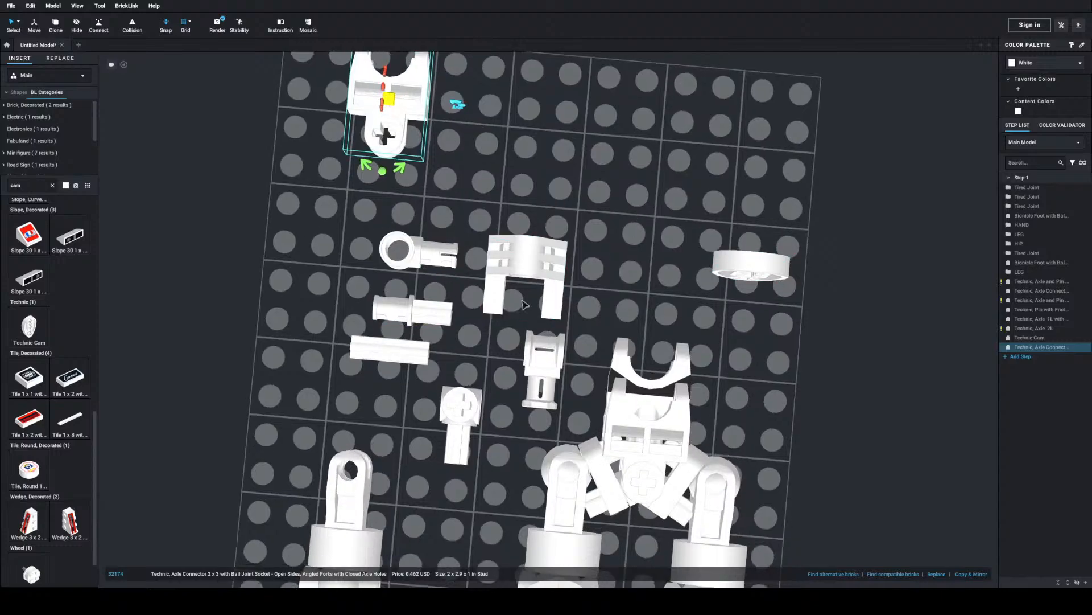
{"action": "left_click_drag", "start_coordinate": [525, 265], "coordinate": [655, 159]}
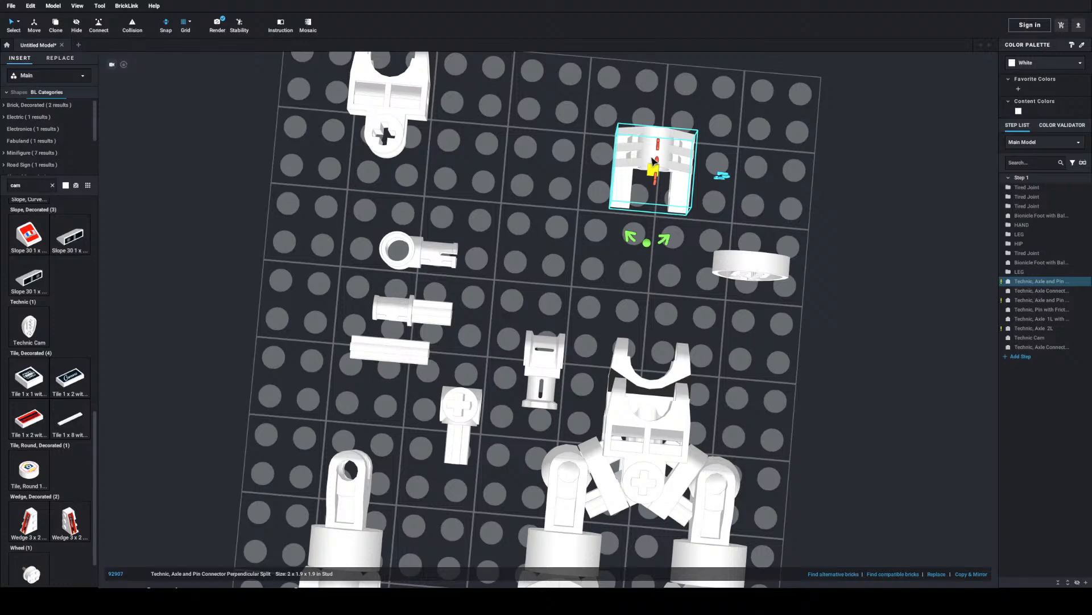
Step: Try rotating the Technic Axle and Pin Connector Perpendicular Split above the hip, and undo its move
{"action": "left_click_drag", "start_coordinate": [652, 161], "coordinate": [654, 165]}
{"action": "key", "text": "Right"}
{"action": "key", "text": "Right"}
{"action": "key", "text": "Right"}
{"action": "key", "text": "Right"}
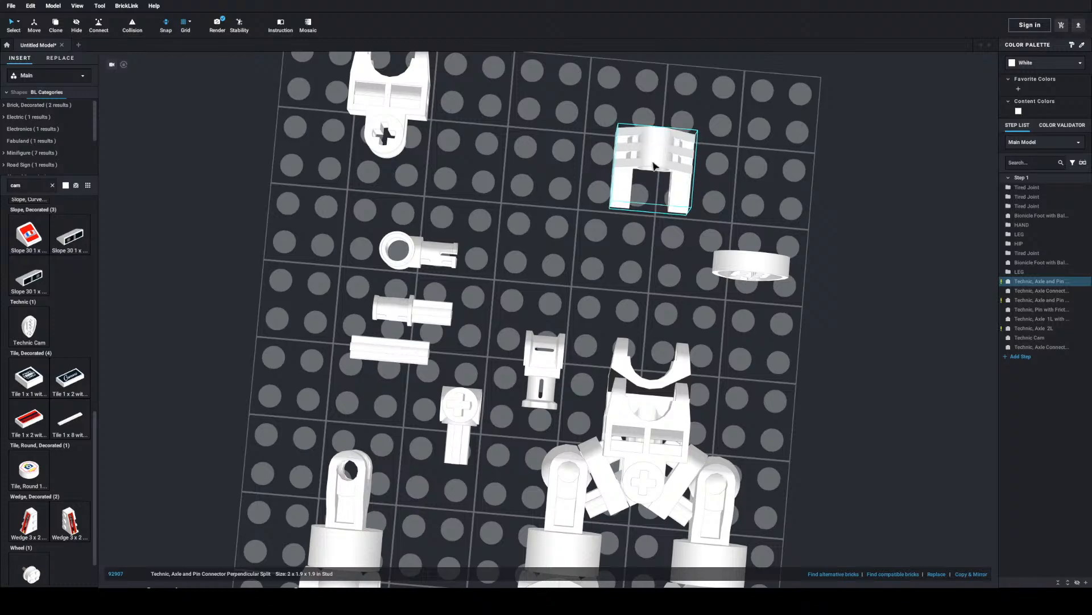
{"action": "key", "text": "ctrl+z"}
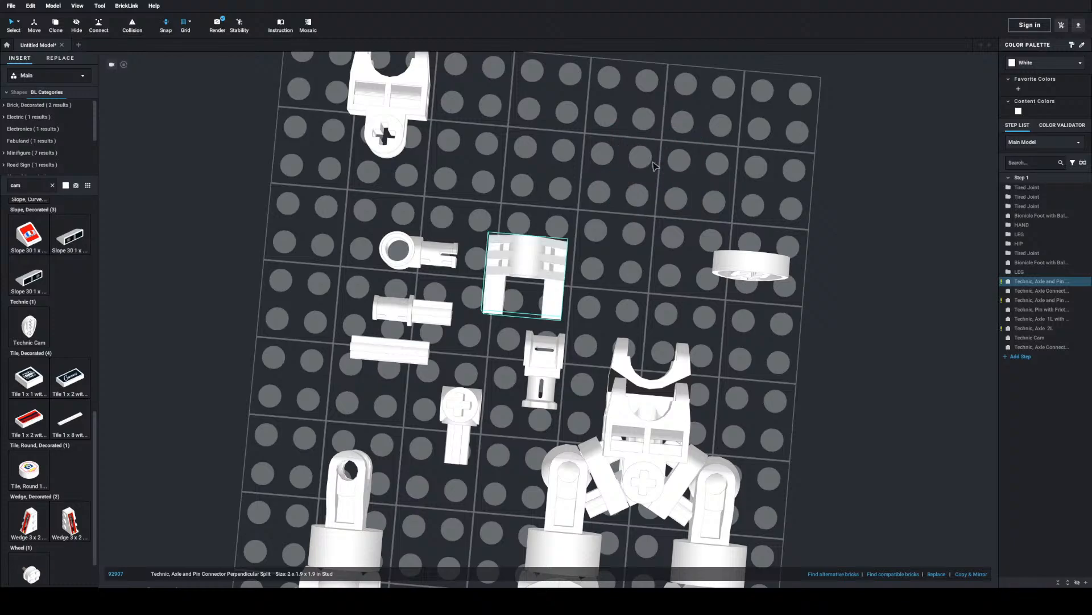
Step: Move the Perpendicular Split connector above the hip and place the Technic Axle Connector with Axle Hole between its forks
{"action": "left_click_drag", "start_coordinate": [545, 268], "coordinate": [692, 167]}
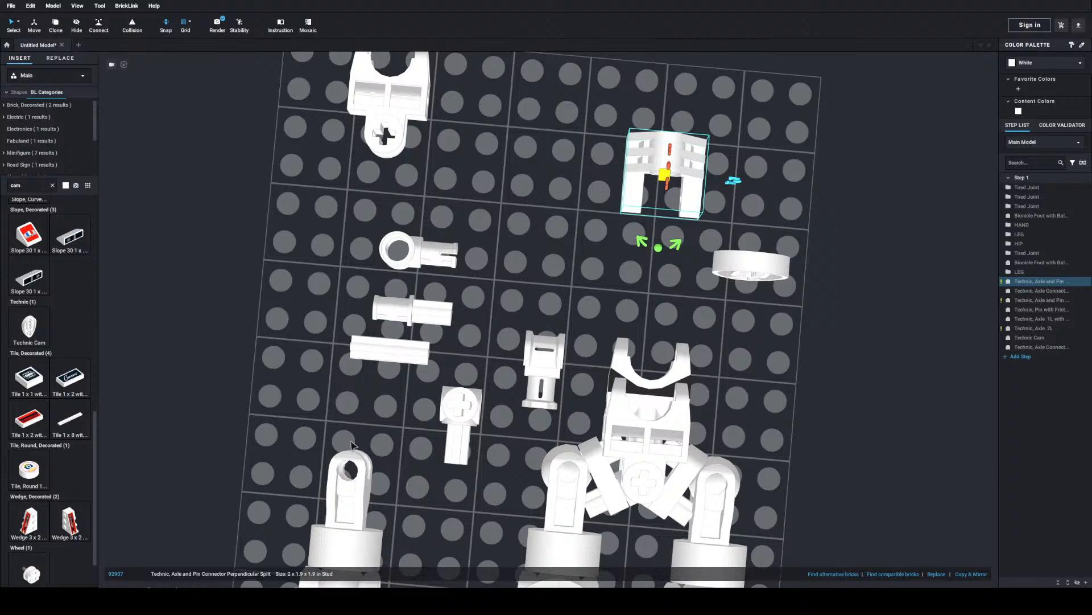
{"action": "left_click_drag", "start_coordinate": [538, 342], "coordinate": [663, 189]}
{"action": "right_click_drag", "start_coordinate": [617, 227], "coordinate": [711, 154]}
{"action": "scroll", "coordinate": [548, 263], "scroll_direction": "up", "scroll_amount": 2}
{"action": "scroll", "coordinate": [434, 300], "scroll_direction": "up", "scroll_amount": 5}
{"action": "middle_click_drag", "start_coordinate": [433, 298], "coordinate": [555, 398]}
{"action": "right_click_drag", "start_coordinate": [556, 398], "coordinate": [619, 395]}
{"action": "scroll", "coordinate": [548, 425], "scroll_direction": "down", "scroll_amount": 1}
{"action": "right_click_drag", "start_coordinate": [549, 425], "coordinate": [695, 285]}
{"action": "scroll", "coordinate": [643, 306], "scroll_direction": "up", "scroll_amount": 3}
{"action": "left_click_drag", "start_coordinate": [576, 247], "coordinate": [626, 251]}
{"action": "right_click_drag", "start_coordinate": [626, 250], "coordinate": [631, 213]}
{"action": "middle_click_drag", "start_coordinate": [631, 213], "coordinate": [605, 288]}
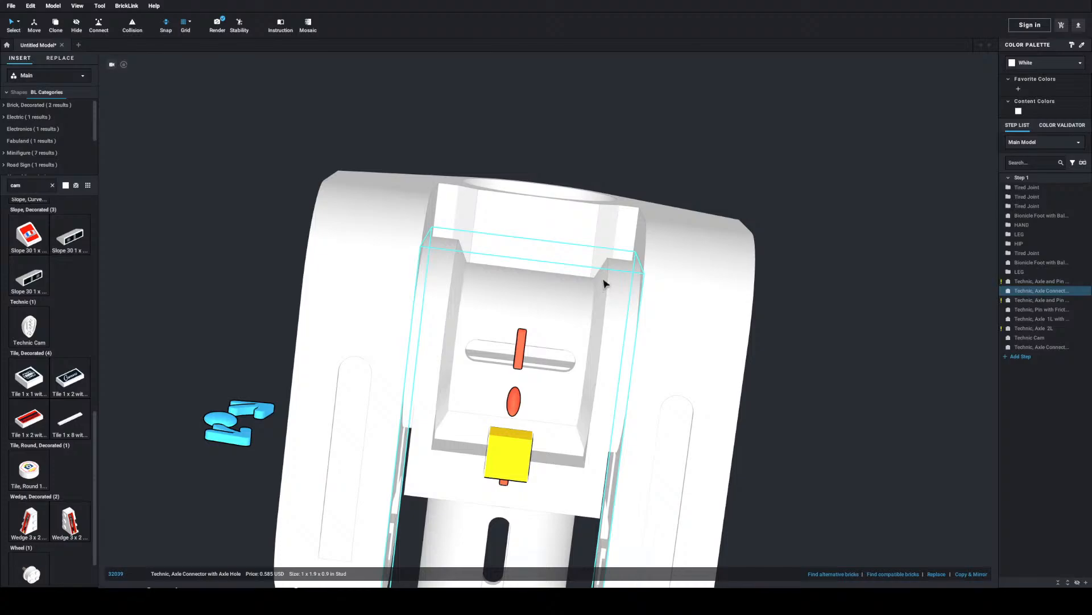
Step: Nudge the Technic Axle Connector with Axle Hole into line with the axle holes of the split connector's forks
{"action": "key", "text": "s"}
{"action": "key", "text": "w"}
{"action": "key", "text": "w"}
{"action": "key", "text": "w"}
{"action": "right_click_drag", "start_coordinate": [605, 287], "coordinate": [653, 340]}
{"action": "scroll", "coordinate": [683, 340], "scroll_direction": "down", "scroll_amount": 2}
{"action": "scroll", "coordinate": [694, 340], "scroll_direction": "up", "scroll_amount": 1}
{"action": "middle_click_drag", "start_coordinate": [711, 325], "coordinate": [602, 315]}
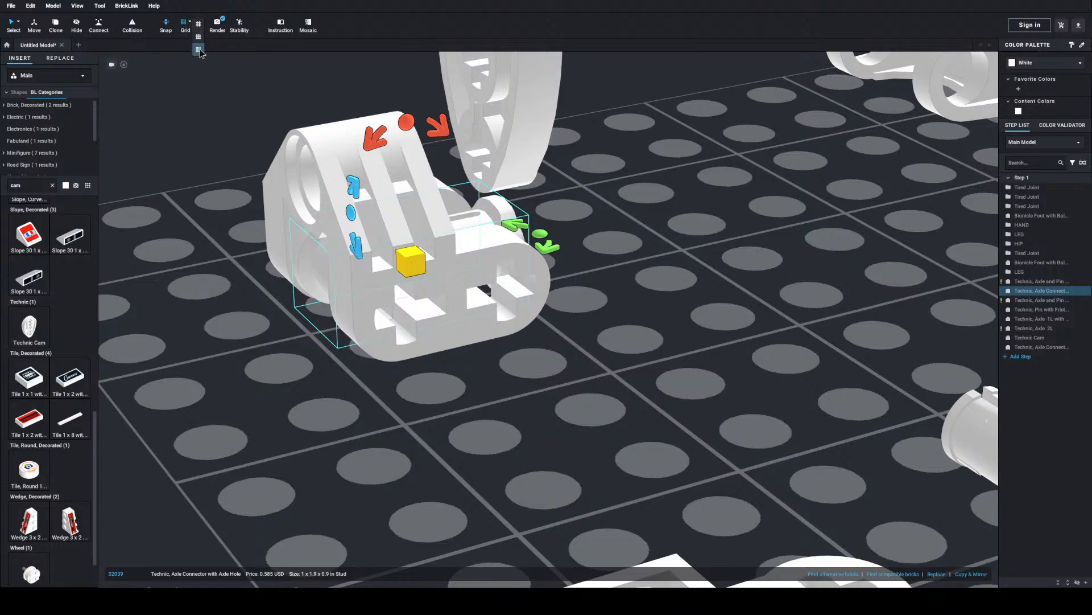
{"action": "scroll", "coordinate": [828, 357], "scroll_direction": "down", "scroll_amount": 3}
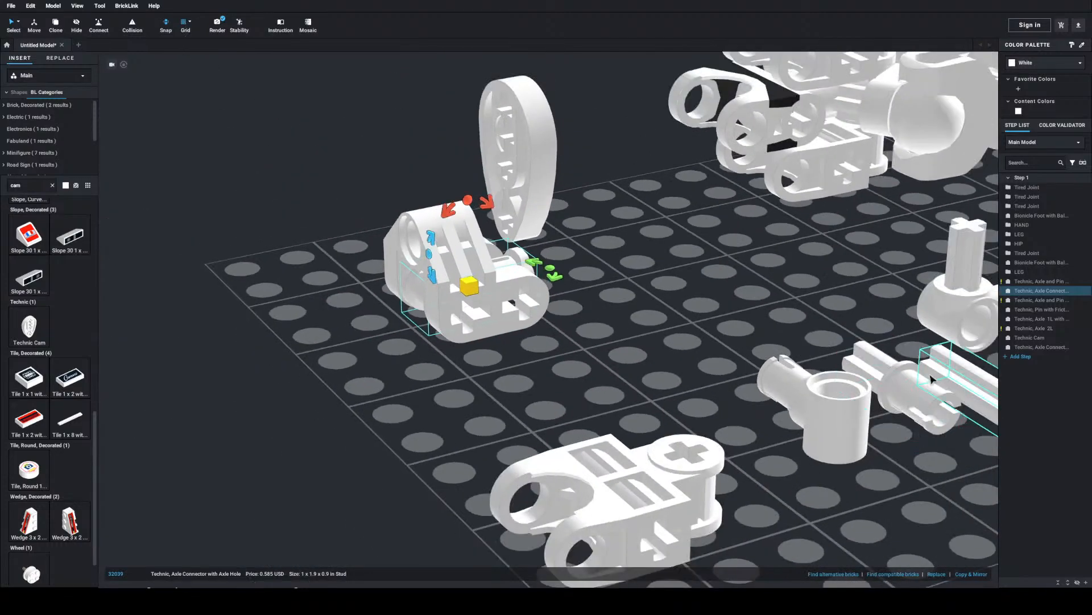
Step: Set the Technic Axle 2L beside the split connector and insert the Axle 1L with Pin with Friction Ridges into one fork
{"action": "left_click_drag", "start_coordinate": [708, 337], "coordinate": [632, 367]}
{"action": "left_click_drag", "start_coordinate": [905, 392], "coordinate": [478, 308]}
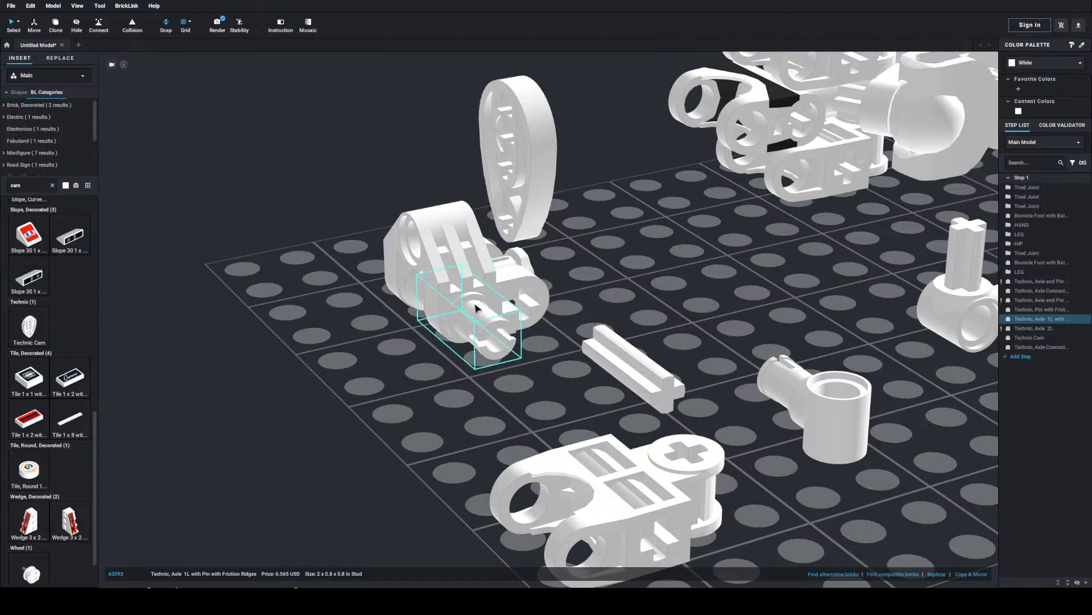
{"action": "right_click_drag", "start_coordinate": [498, 329], "coordinate": [524, 327]}
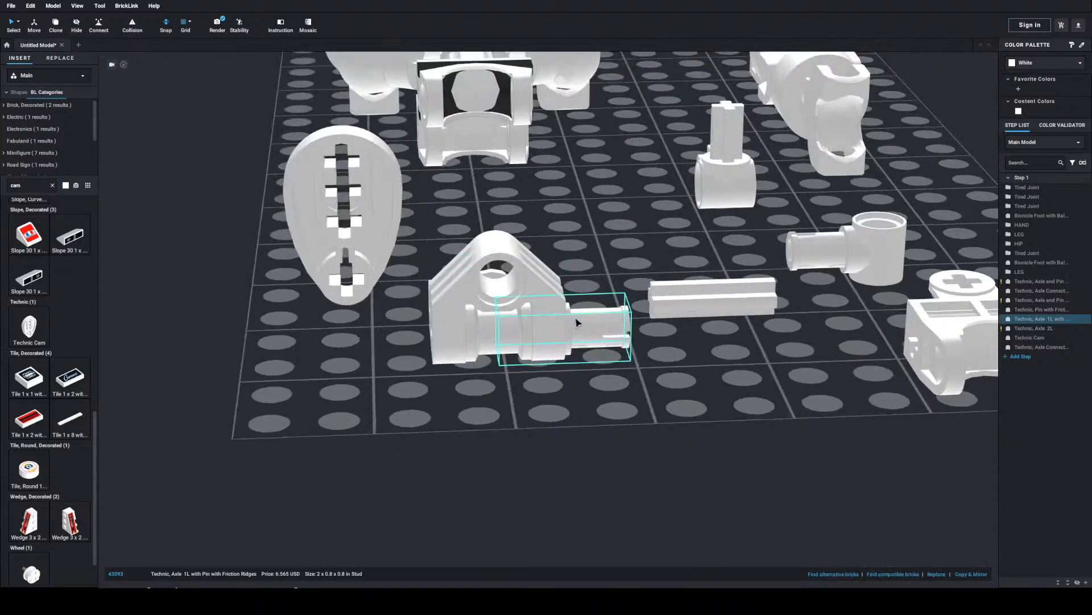
Step: Paste a second Technic Axle 1L with Pin, turn it around and insert it into the split connector's opposite side
{"action": "key", "text": "ctrl+v"}
{"action": "key", "text": "Right"}
{"action": "key", "text": "Right"}
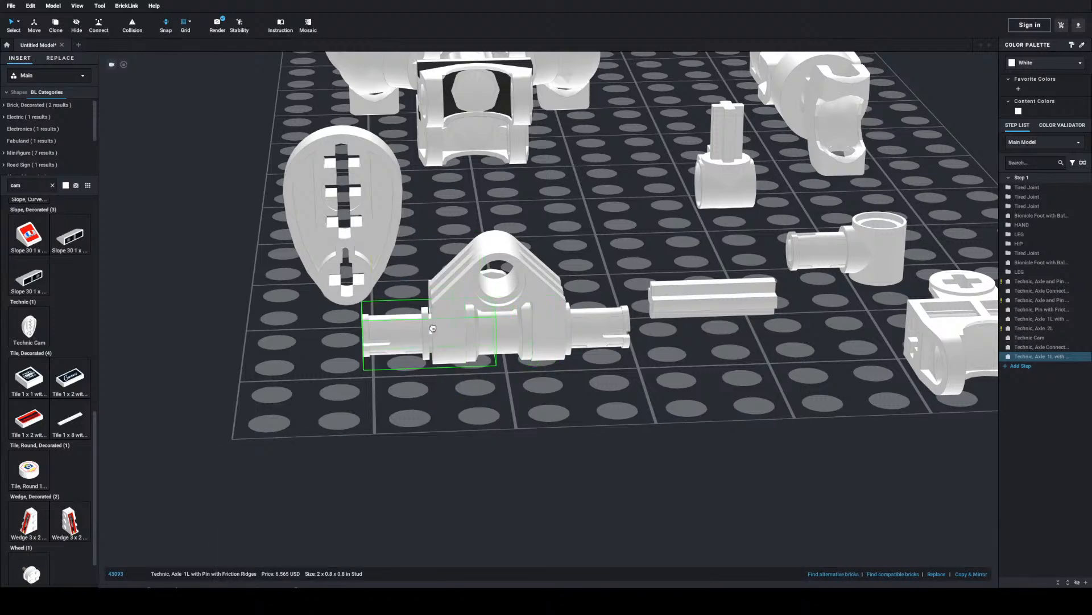
{"action": "left_click", "coordinate": [432, 328]}
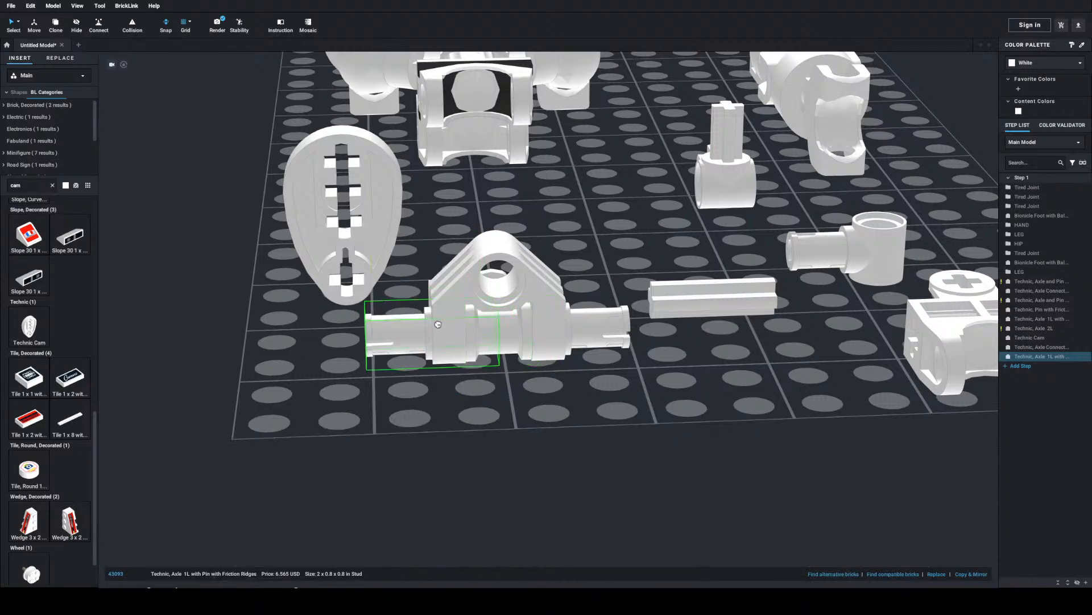
{"action": "right_click_drag", "start_coordinate": [433, 326], "coordinate": [637, 361]}
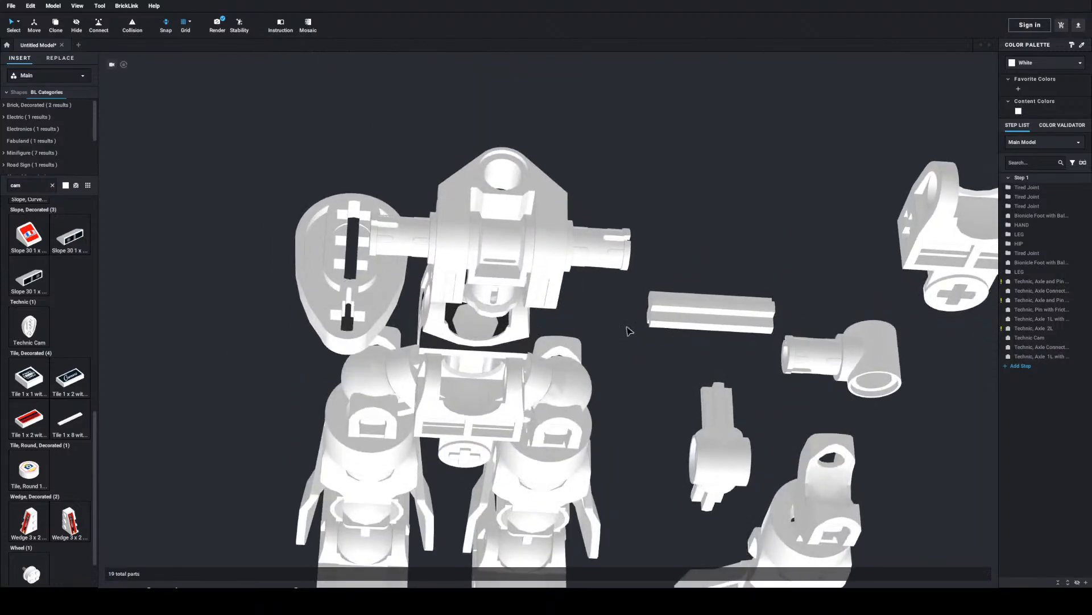
Step: Search the parts for "ball" and place a Technic Ball Joint on the baseplate above the hip
{"action": "left_click", "coordinate": [683, 317]}
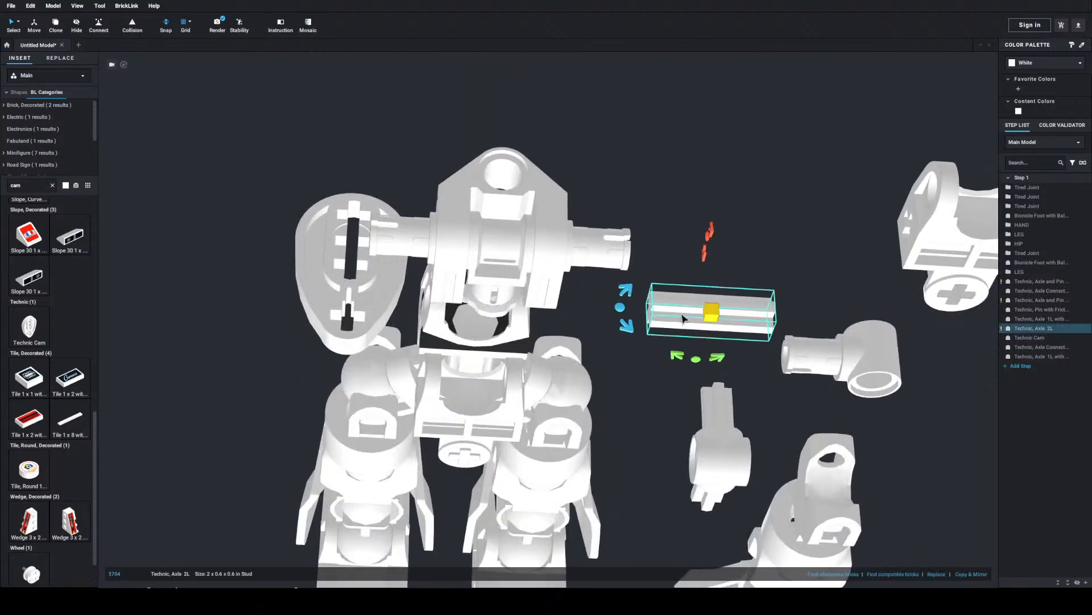
{"action": "right_click_drag", "start_coordinate": [683, 318], "coordinate": [754, 358]}
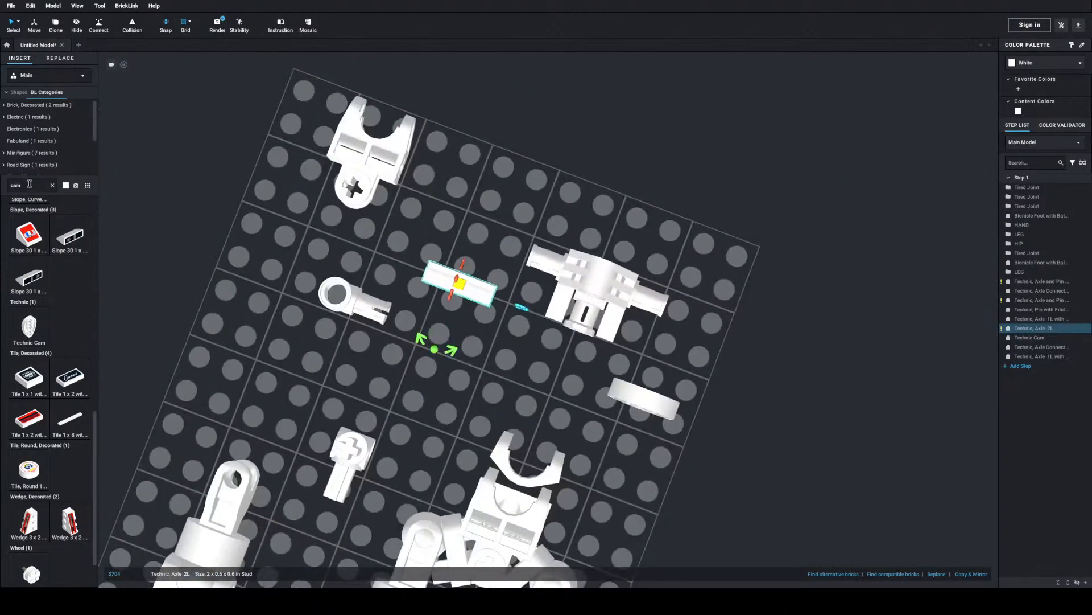
{"action": "type", "text": "ball"}
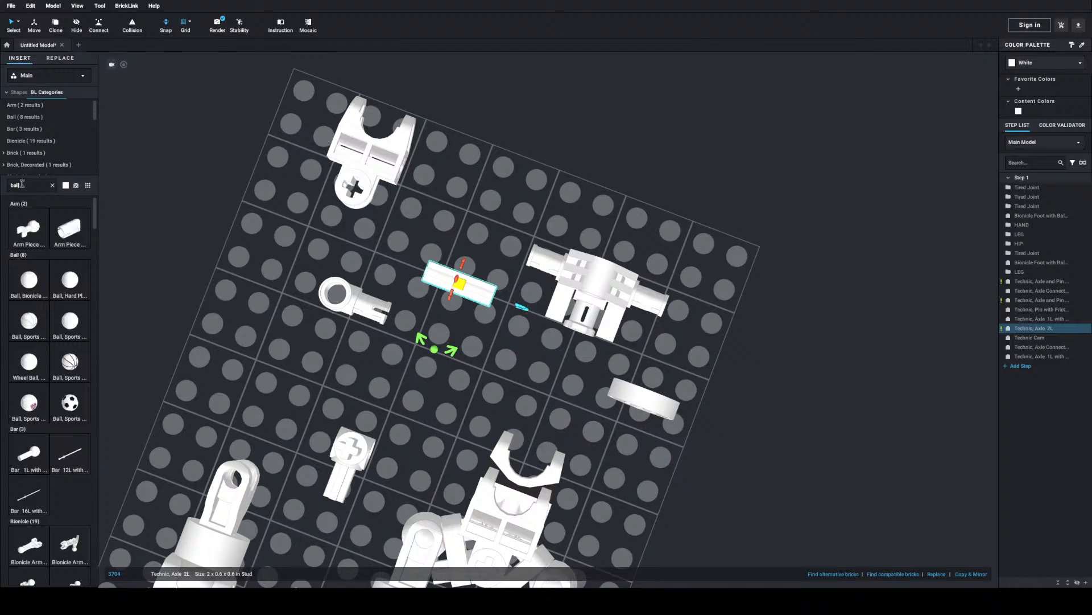
{"action": "scroll", "coordinate": [45, 322], "scroll_direction": "down", "scroll_amount": 10}
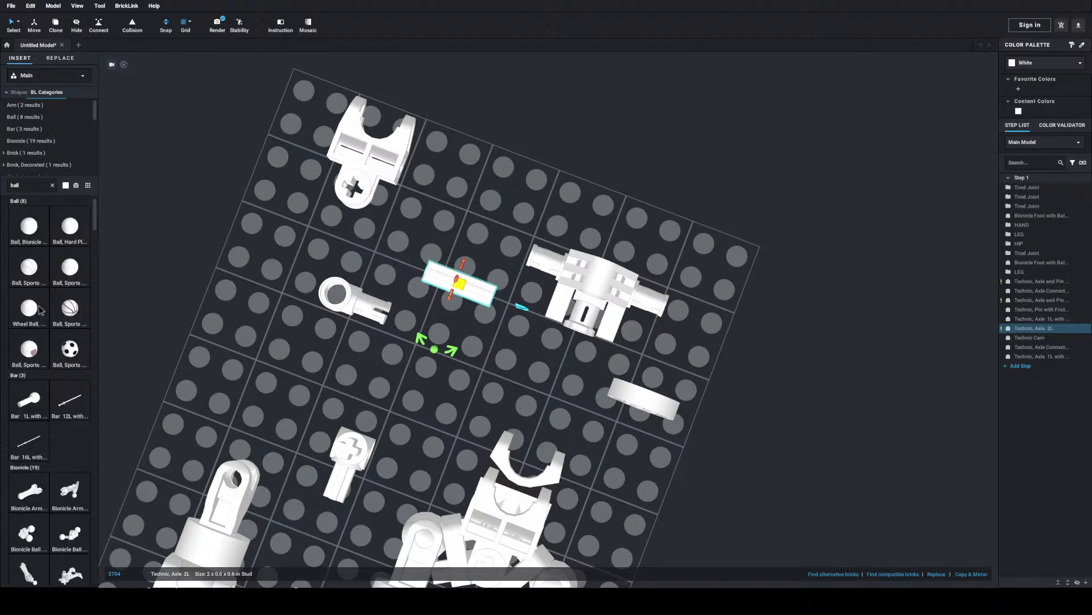
{"action": "scroll", "coordinate": [44, 323], "scroll_direction": "down", "scroll_amount": 10}
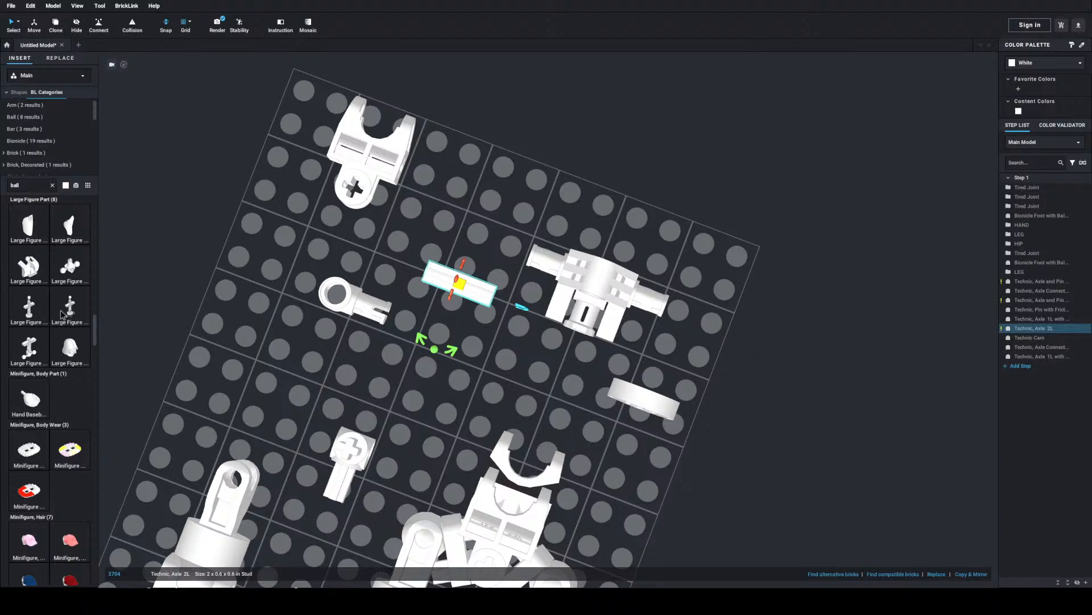
{"action": "scroll", "coordinate": [64, 325], "scroll_direction": "down", "scroll_amount": 10}
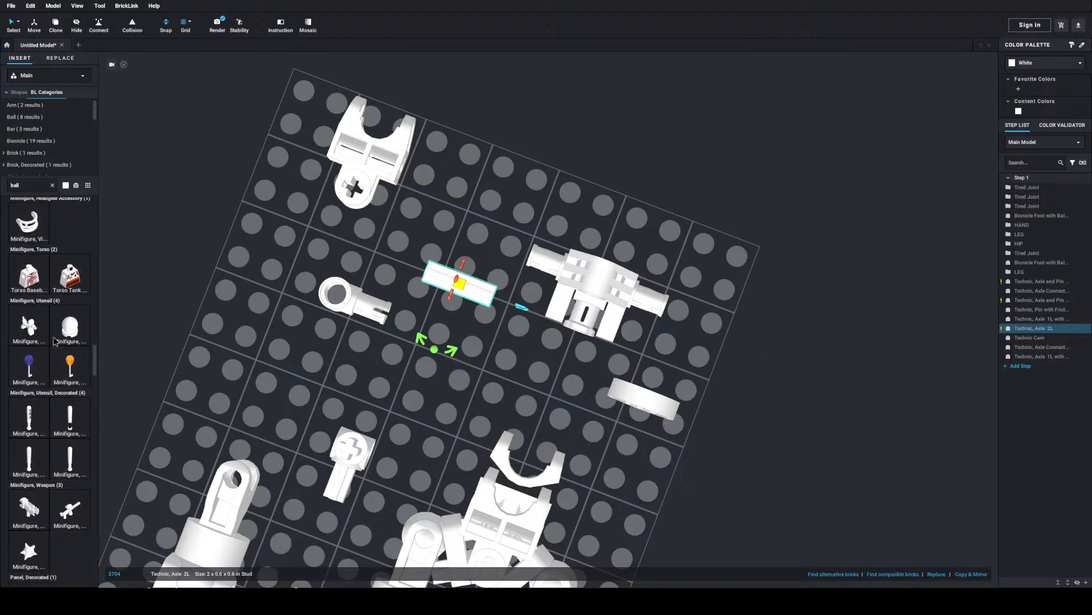
{"action": "scroll", "coordinate": [84, 332], "scroll_direction": "down", "scroll_amount": 10}
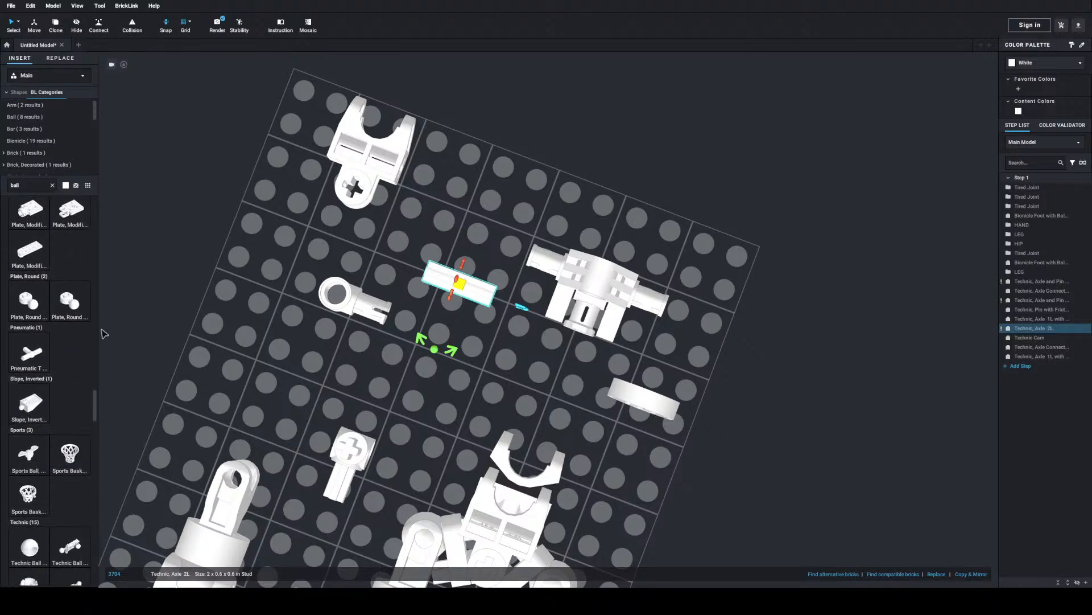
{"action": "scroll", "coordinate": [76, 376], "scroll_direction": "down", "scroll_amount": 2}
{"action": "left_click_drag", "start_coordinate": [36, 472], "coordinate": [492, 393]}
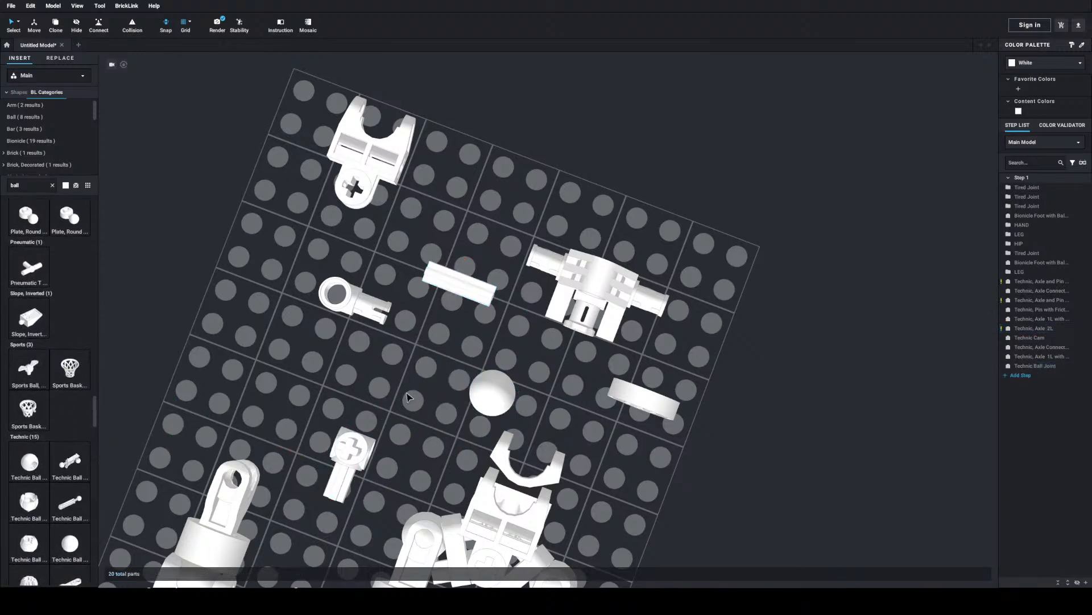
Step: Fit the Technic Ball Joint into the open socket on top of the hip
{"action": "left_click", "coordinate": [493, 391]}
{"action": "right_click_drag", "start_coordinate": [503, 368], "coordinate": [505, 376]}
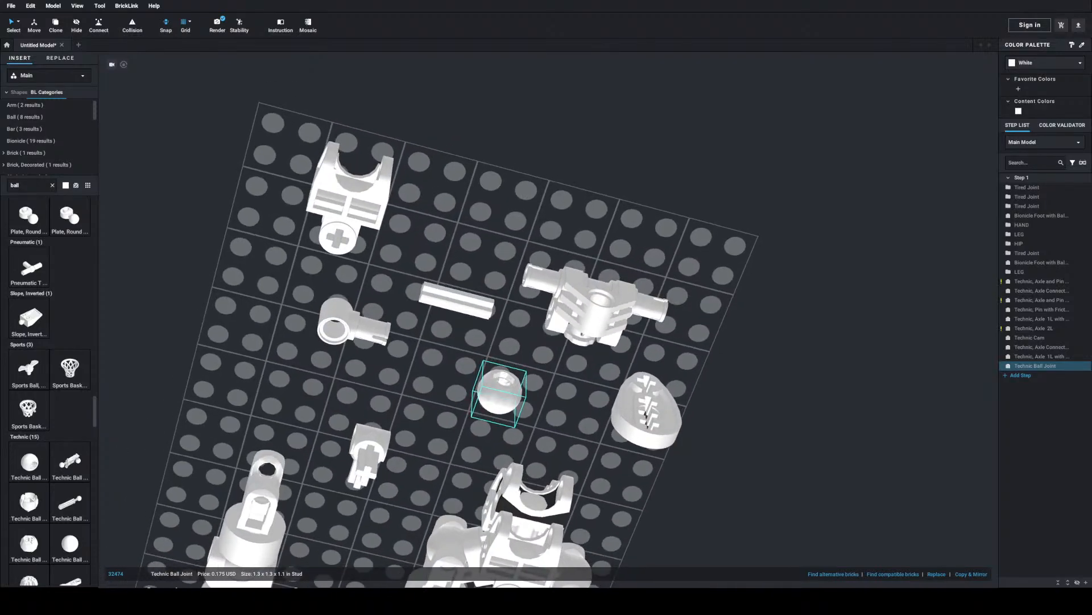
{"action": "scroll", "coordinate": [392, 363], "scroll_direction": "down", "scroll_amount": 5}
{"action": "middle_click_drag", "start_coordinate": [393, 363], "coordinate": [393, 334]}
{"action": "right_click_drag", "start_coordinate": [420, 323], "coordinate": [425, 315]}
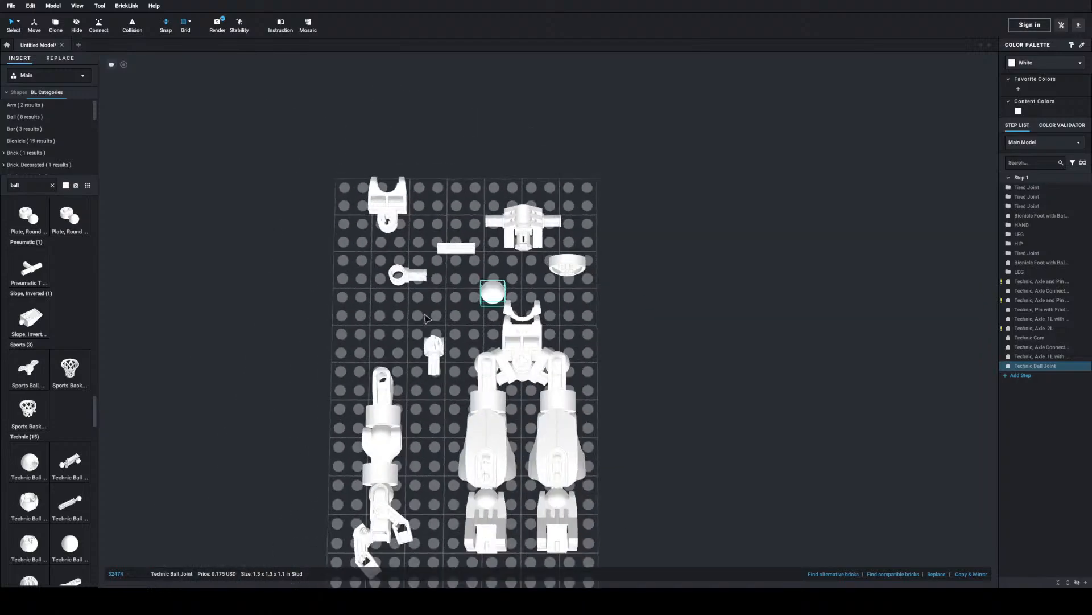
{"action": "scroll", "coordinate": [381, 250], "scroll_direction": "up", "scroll_amount": 5}
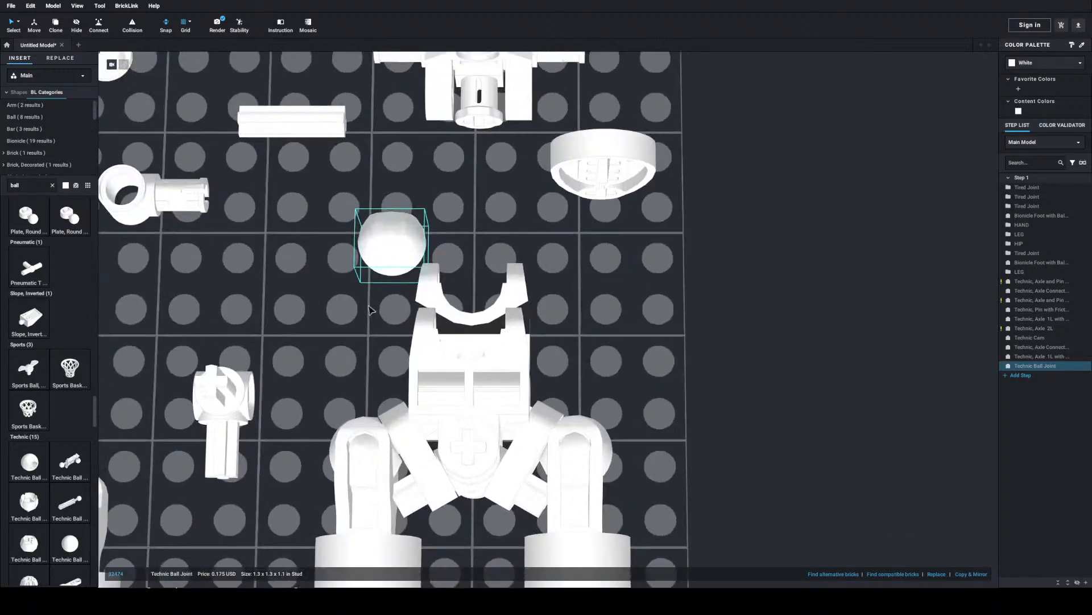
{"action": "middle_click_drag", "start_coordinate": [387, 243], "coordinate": [411, 381]}
{"action": "left_click_drag", "start_coordinate": [409, 379], "coordinate": [490, 407]}
{"action": "right_click", "coordinate": [480, 366]}
{"action": "left_click", "coordinate": [426, 352]}
{"action": "right_click_drag", "start_coordinate": [423, 352], "coordinate": [328, 214]}
Step: Rotate the Technic Axle 2L to point along the figure and insert it into the ball joint at the hip socket
{"action": "left_click", "coordinate": [307, 124]}
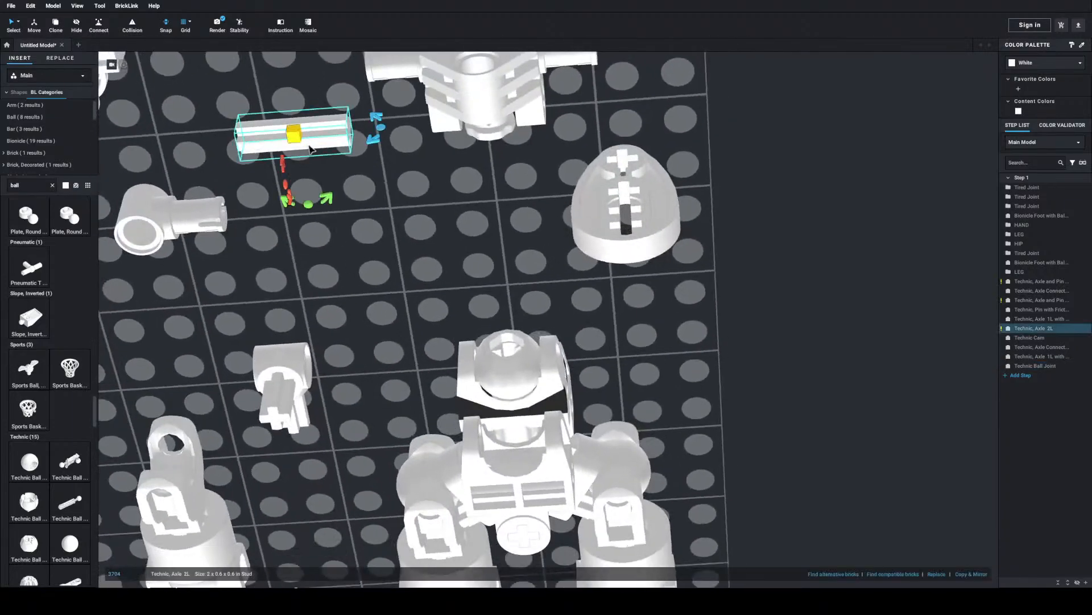
{"action": "key", "text": "a"}
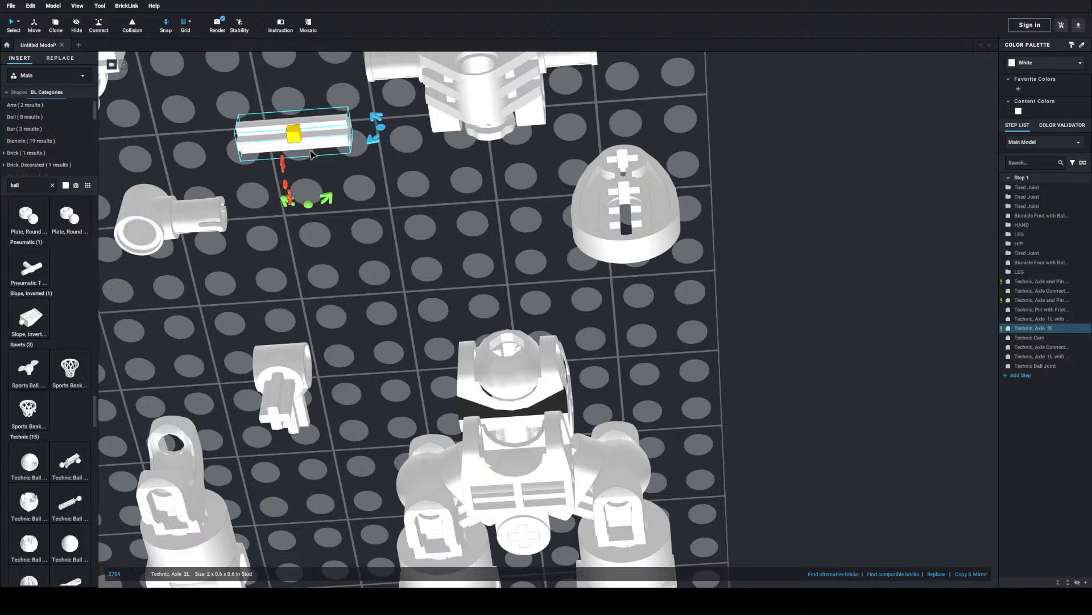
{"action": "key", "text": "Right"}
{"action": "left_click_drag", "start_coordinate": [312, 149], "coordinate": [513, 352]}
{"action": "right_click_drag", "start_coordinate": [514, 352], "coordinate": [506, 327]}
{"action": "left_click_drag", "start_coordinate": [496, 359], "coordinate": [496, 364]}
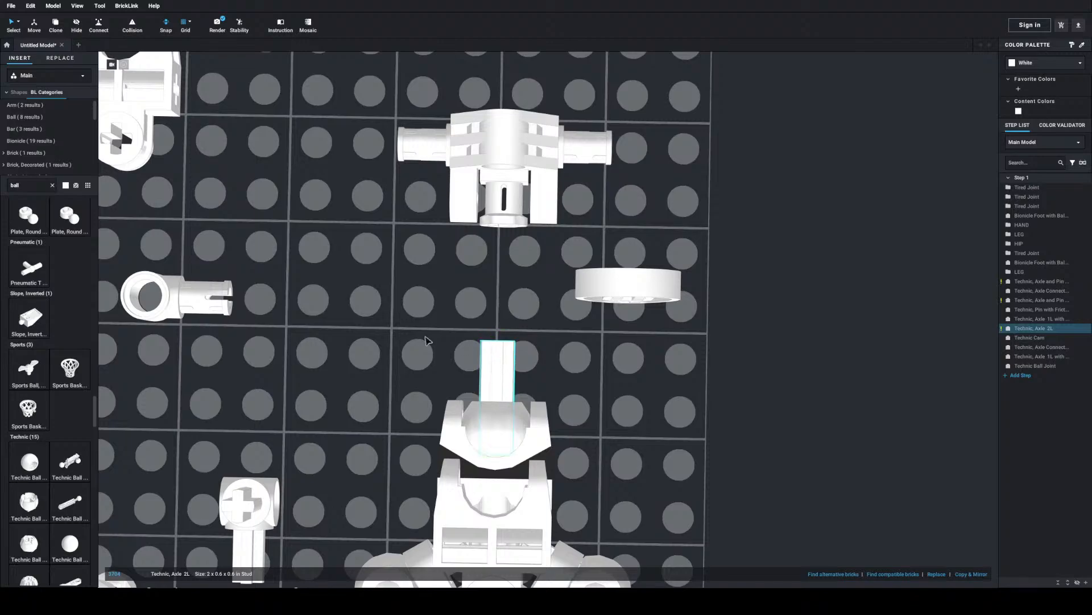
Step: Move the Technic Ball Joint out of the hip socket to the open baseplate and bring the Axle 2L to it
{"action": "left_click", "coordinate": [430, 341]}
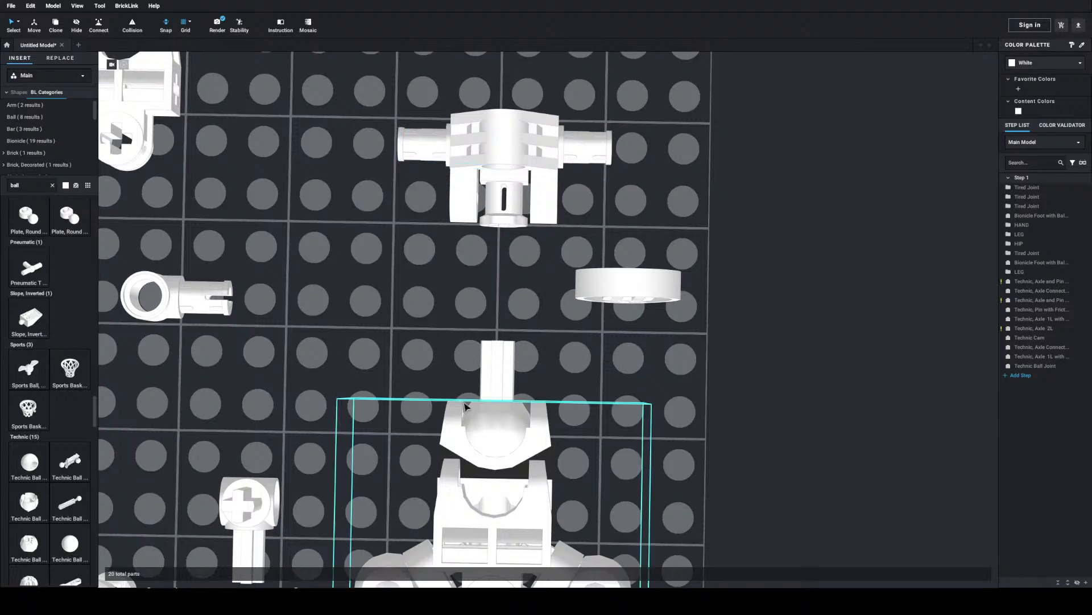
{"action": "left_click", "coordinate": [493, 428]}
{"action": "left_click_drag", "start_coordinate": [492, 406], "coordinate": [373, 320]}
{"action": "left_click_drag", "start_coordinate": [503, 378], "coordinate": [394, 285]}
{"action": "left_click", "coordinate": [427, 287]}
{"action": "right_click_drag", "start_coordinate": [426, 288], "coordinate": [407, 276]}
Step: Adjust the Technic Axle 2L so one end sits inside the loose ball joint and the other sticks out
{"action": "left_click", "coordinate": [371, 192]}
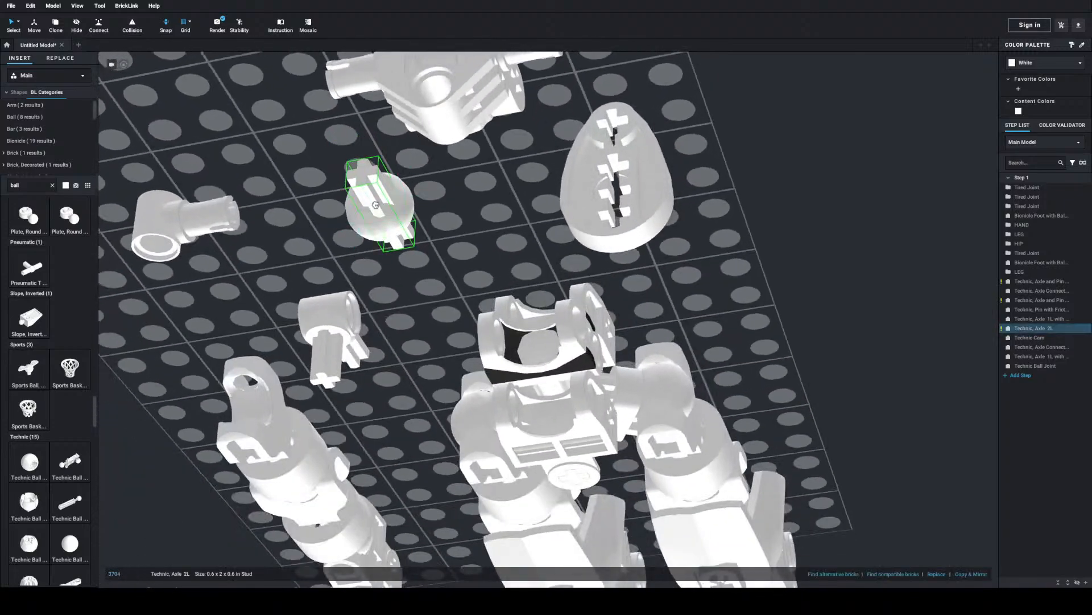
{"action": "left_click_drag", "start_coordinate": [372, 194], "coordinate": [372, 199]}
{"action": "left_click", "coordinate": [422, 255]}
{"action": "right_click_drag", "start_coordinate": [422, 255], "coordinate": [393, 244]}
{"action": "left_click", "coordinate": [385, 265]}
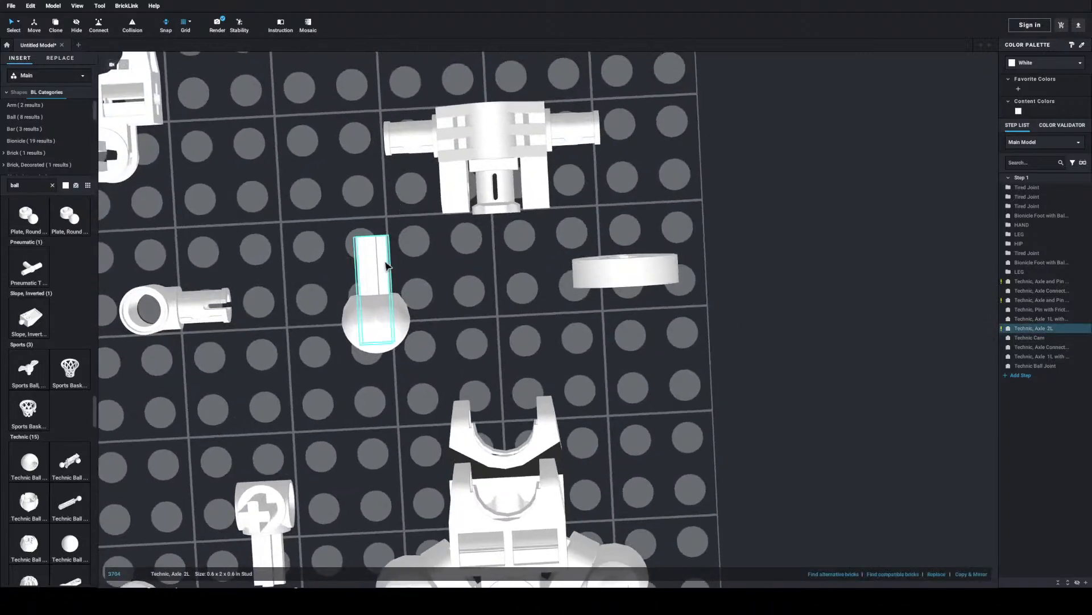
{"action": "left_click_drag", "start_coordinate": [385, 261], "coordinate": [386, 261]}
{"action": "left_click", "coordinate": [405, 239]}
{"action": "right_click_drag", "start_coordinate": [405, 239], "coordinate": [418, 260]}
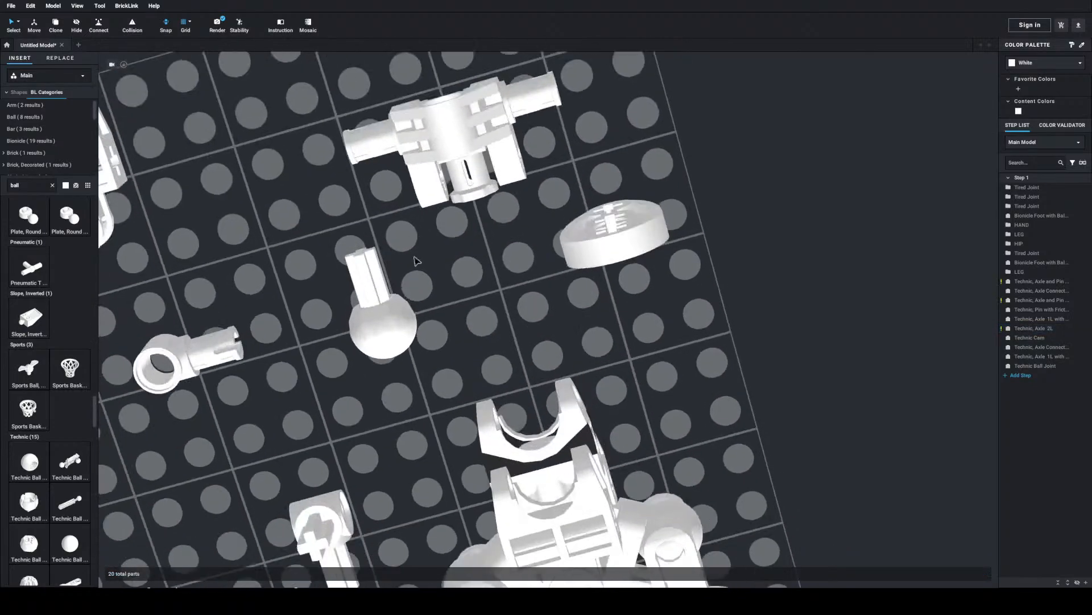
Step: Select the ball joint together with its axle and plug them into the axle connector between the split connector's forks
{"action": "left_click", "coordinate": [356, 293]}
{"action": "left_click_drag", "start_coordinate": [356, 293], "coordinate": [481, 179]}
{"action": "right_click_drag", "start_coordinate": [483, 253], "coordinate": [500, 146]}
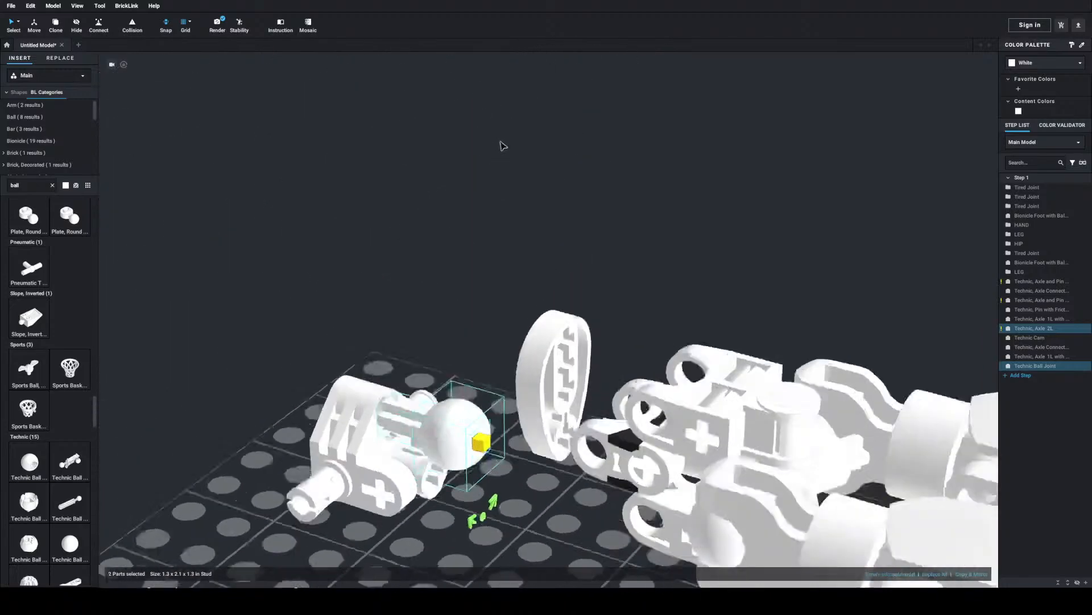
{"action": "scroll", "coordinate": [456, 320], "scroll_direction": "up", "scroll_amount": 4}
{"action": "middle_click_drag", "start_coordinate": [456, 321], "coordinate": [525, 235]}
{"action": "left_click_drag", "start_coordinate": [387, 341], "coordinate": [402, 446]}
{"action": "left_click", "coordinate": [519, 380]}
{"action": "right_click_drag", "start_coordinate": [519, 381], "coordinate": [584, 341]}
{"action": "scroll", "coordinate": [583, 341], "scroll_direction": "down", "scroll_amount": 4}
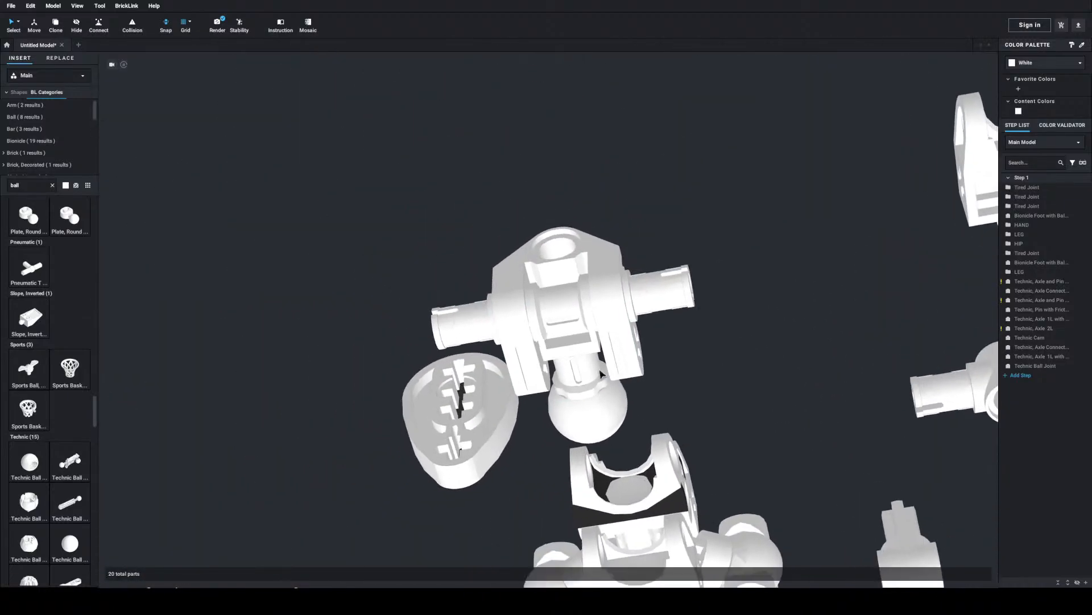
{"action": "right_click_drag", "start_coordinate": [658, 385], "coordinate": [649, 386]}
{"action": "scroll", "coordinate": [657, 378], "scroll_direction": "down", "scroll_amount": 1}
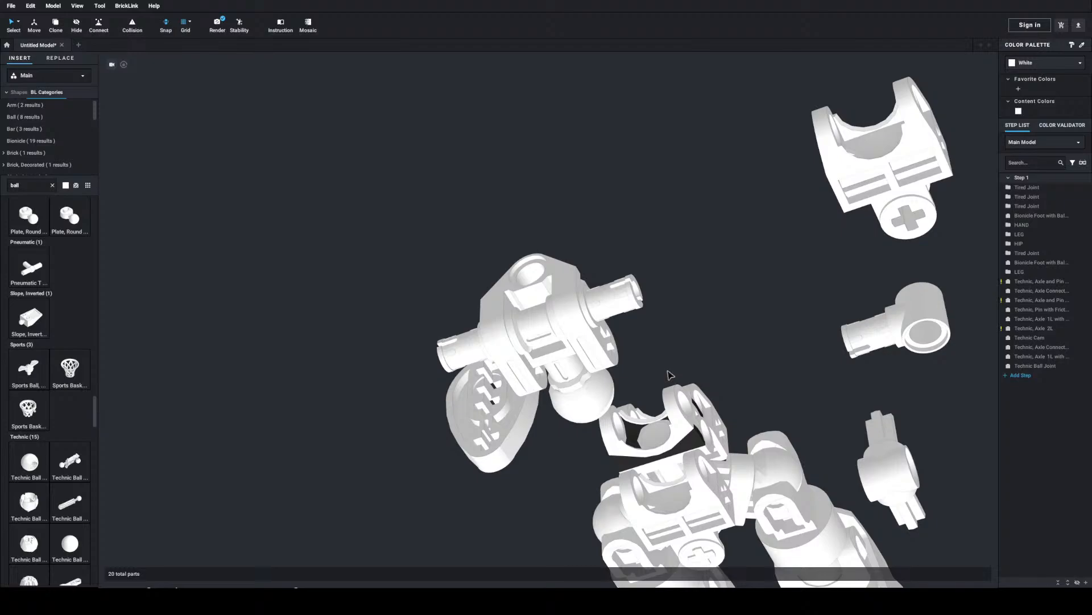
Step: Attach the Technic Pin with Friction Ridges and Pin Hole to one shoulder pin and a pasted copy to the other
{"action": "left_click_drag", "start_coordinate": [857, 359], "coordinate": [632, 307]}
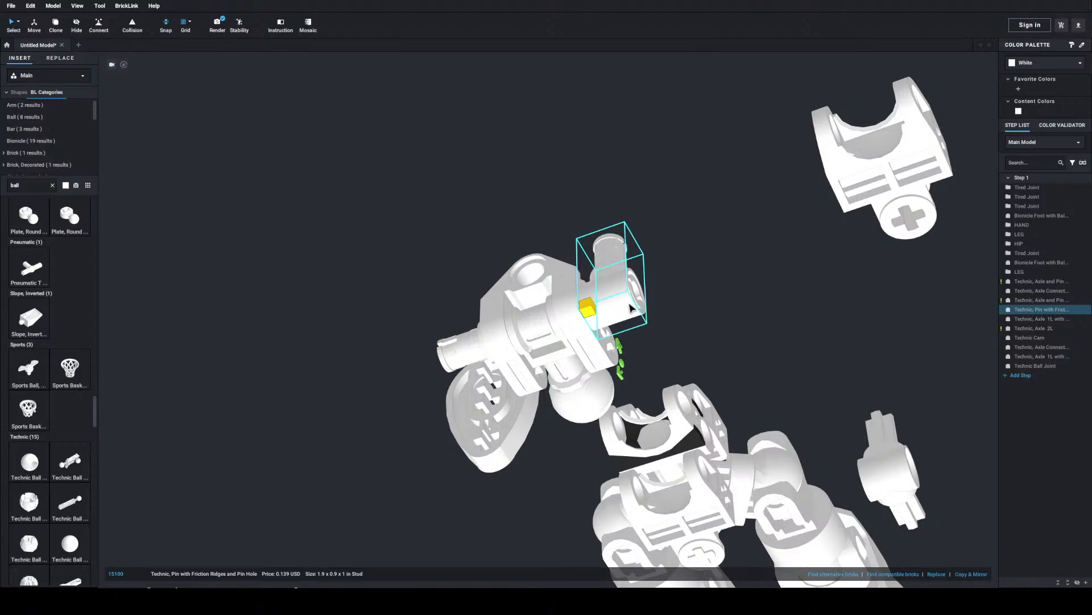
{"action": "key", "text": "ctrl+v"}
{"action": "left_click", "coordinate": [463, 328]}
{"action": "left_click", "coordinate": [441, 296]}
{"action": "right_click_drag", "start_coordinate": [438, 294], "coordinate": [468, 304]}
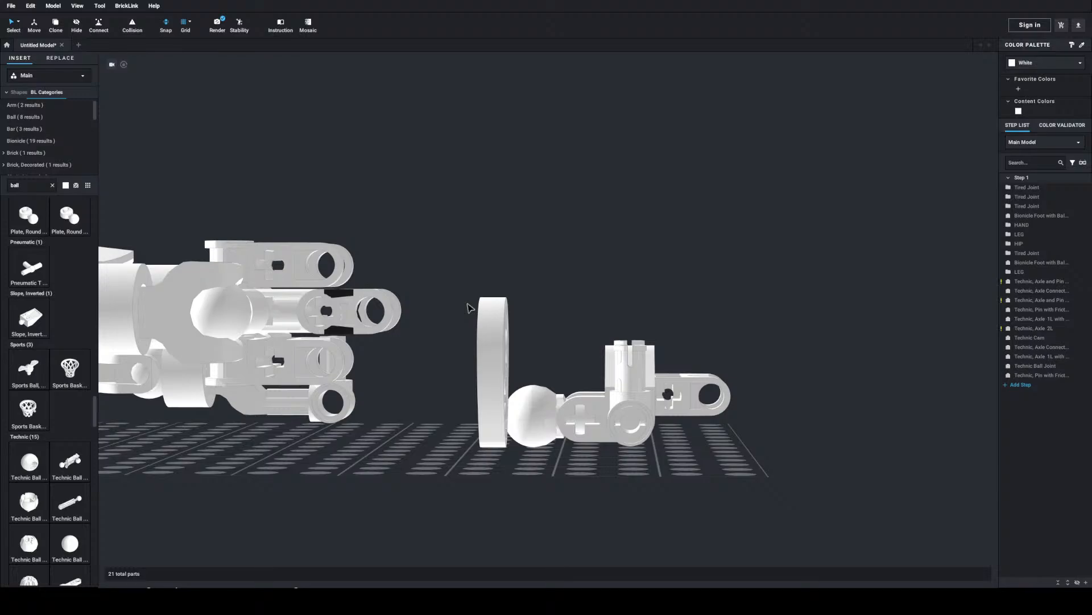
Step: Move the Technic Axle and Pin Connector Hub with 2 Perpendicular Axles next to the torso assembly and select it
{"action": "right_click_drag", "start_coordinate": [577, 239], "coordinate": [613, 280]}
{"action": "left_click_drag", "start_coordinate": [263, 541], "coordinate": [414, 329]}
{"action": "left_click", "coordinate": [401, 310]}
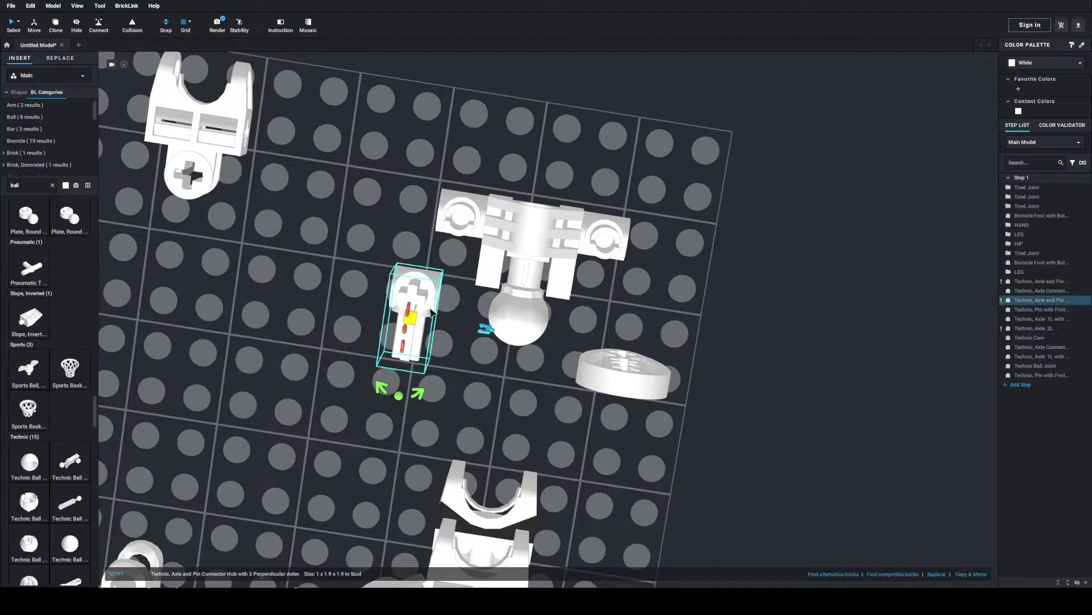
Step: Rotate the Pin Connector Hub with 2 Perpendicular Axles and plug it onto one of the torso's shoulder pins
{"action": "key", "text": "Up"}
{"action": "key", "text": "Right"}
{"action": "key", "text": "Right"}
{"action": "key", "text": "Right"}
{"action": "key", "text": "Right"}
{"action": "key", "text": "Right"}
{"action": "key", "text": "Right"}
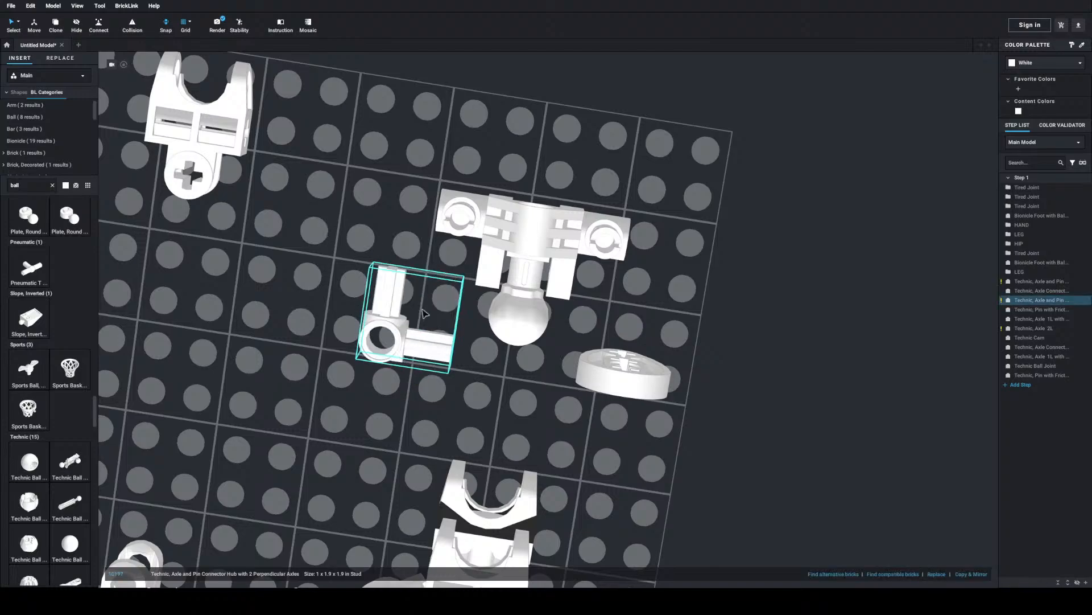
{"action": "left_click_drag", "start_coordinate": [412, 318], "coordinate": [474, 218]}
{"action": "right_click_drag", "start_coordinate": [474, 222], "coordinate": [494, 165]}
{"action": "left_click_drag", "start_coordinate": [420, 325], "coordinate": [417, 348]}
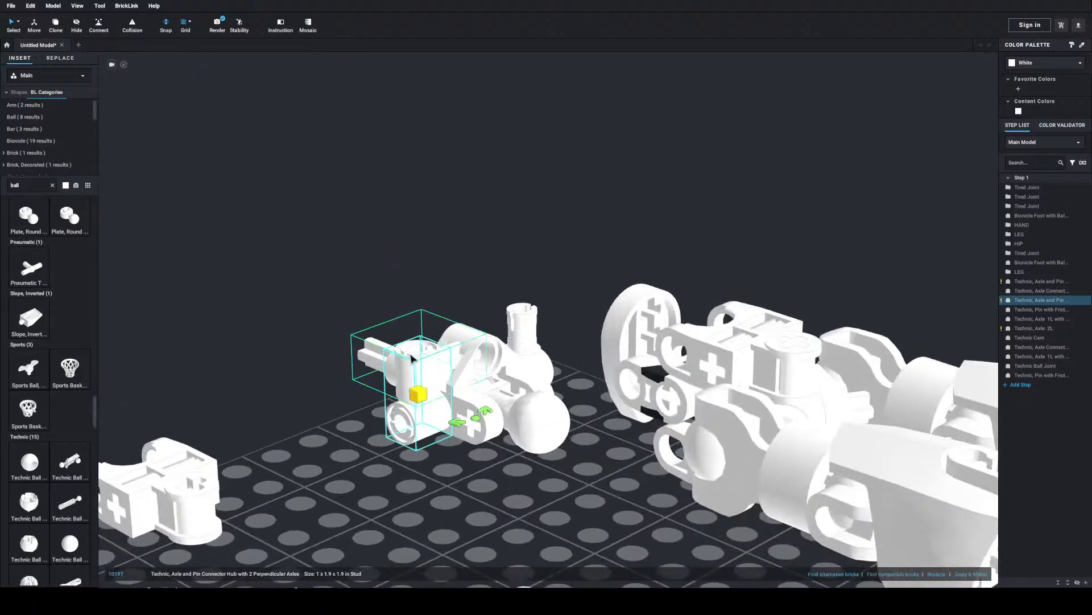
{"action": "left_click", "coordinate": [391, 280]}
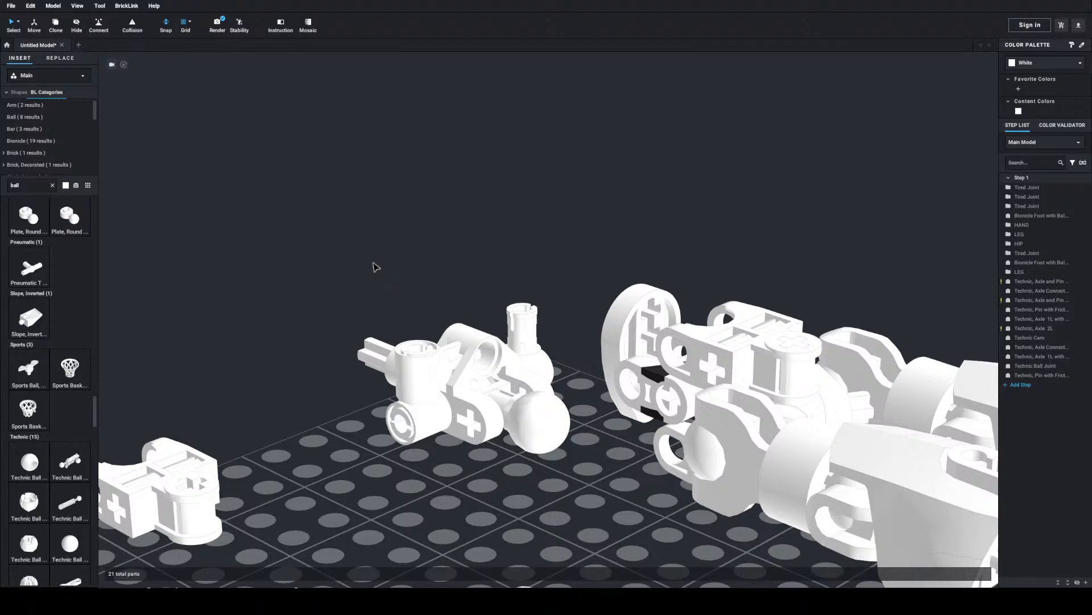
Step: Pull the perpendicular-axle hub off the shoulder pin and set it aside on the baseplate next to the torso
{"action": "right_click_drag", "start_coordinate": [373, 301], "coordinate": [408, 331]}
{"action": "left_click", "coordinate": [448, 368]}
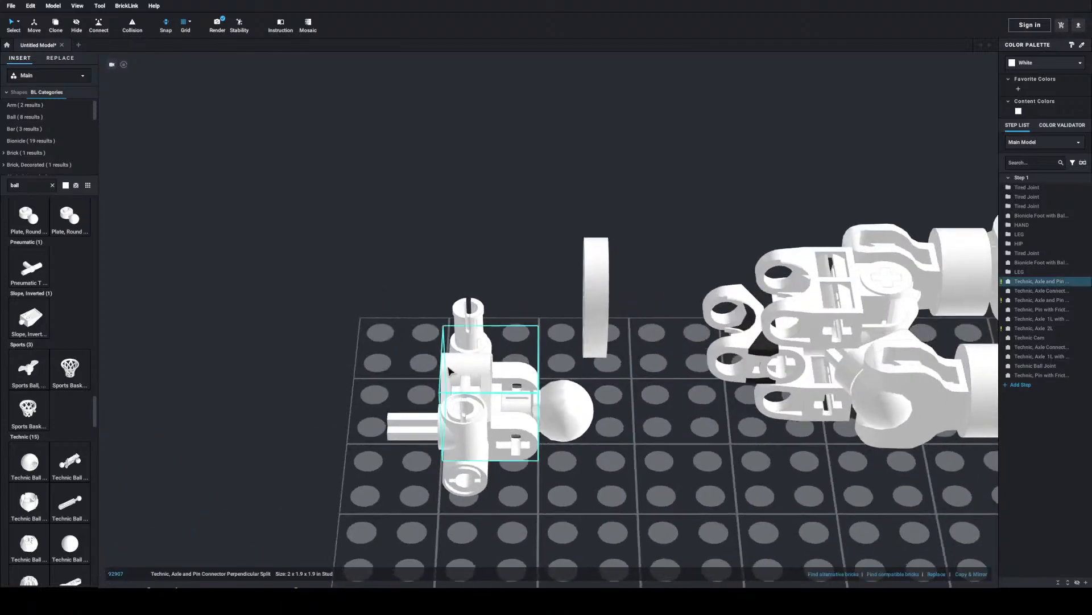
{"action": "left_click_drag", "start_coordinate": [448, 369], "coordinate": [445, 356]}
{"action": "key", "text": "Right"}
{"action": "key", "text": "Right"}
{"action": "right_click_drag", "start_coordinate": [445, 357], "coordinate": [619, 353]}
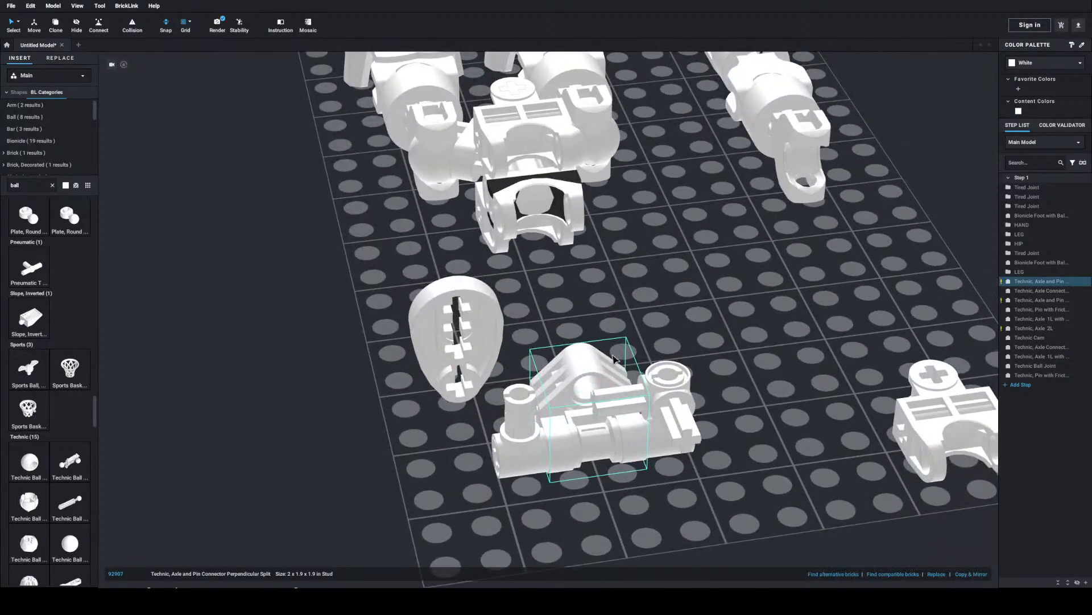
{"action": "left_click_drag", "start_coordinate": [658, 393], "coordinate": [754, 351]}
Step: Paste a copy of the Technic Axle and Pin Connector Perpendicular Split, rotate it and place it against the torso opposite the ball joint
{"action": "left_click", "coordinate": [562, 369]}
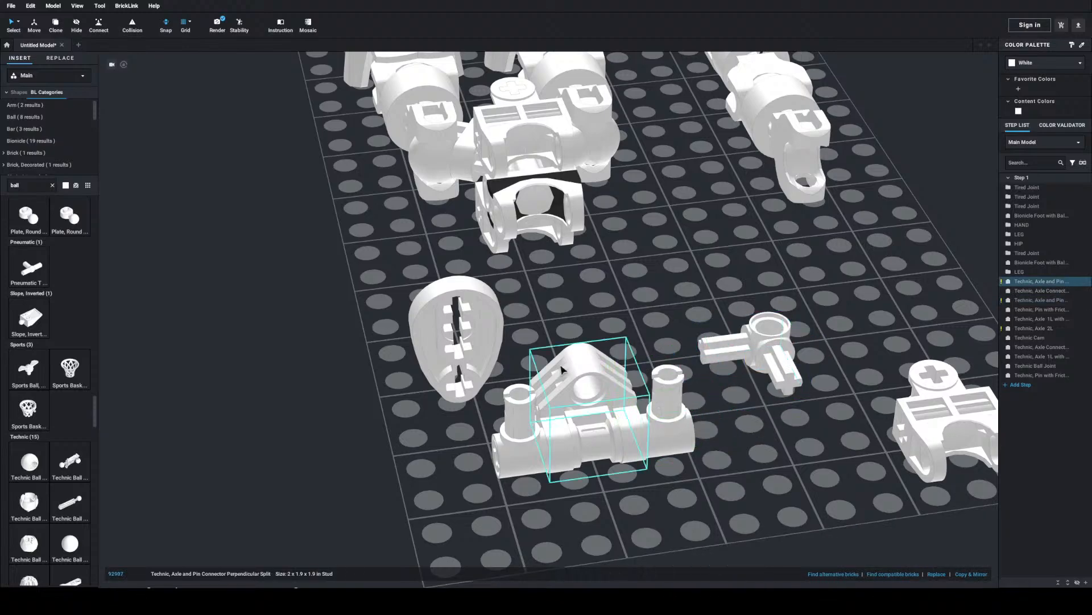
{"action": "key", "text": "ctrl+c"}
{"action": "key", "text": "ctrl+v"}
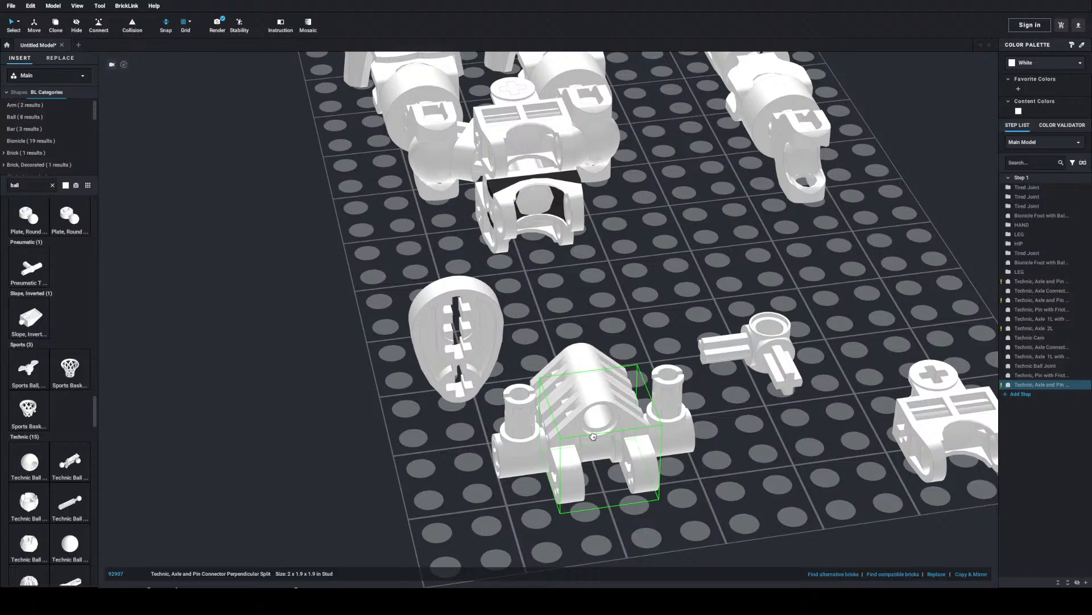
{"action": "key", "text": "Down"}
{"action": "key", "text": "Down"}
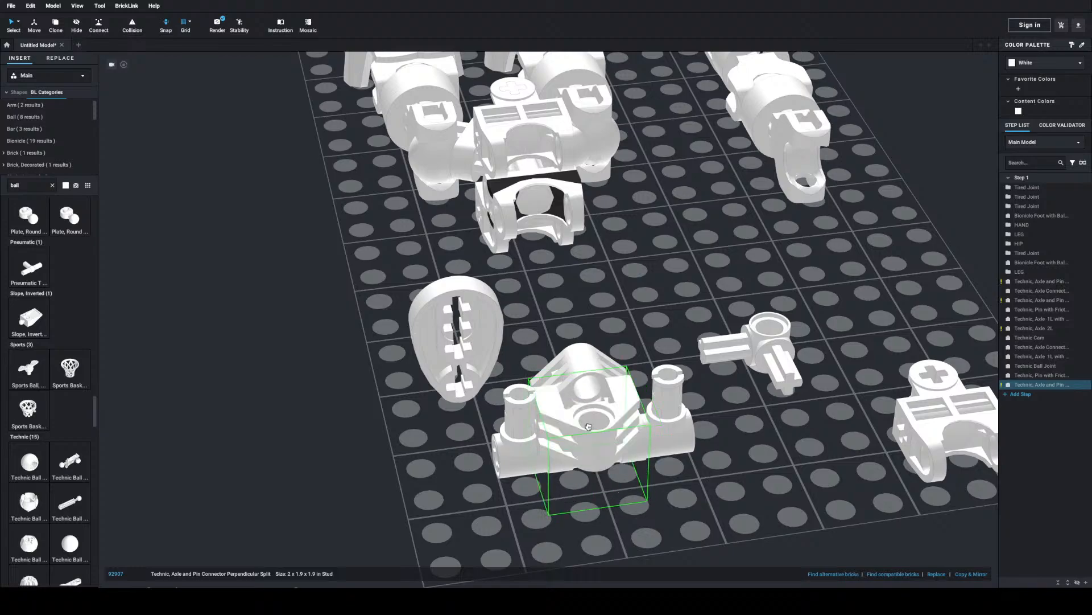
{"action": "key", "text": "Down"}
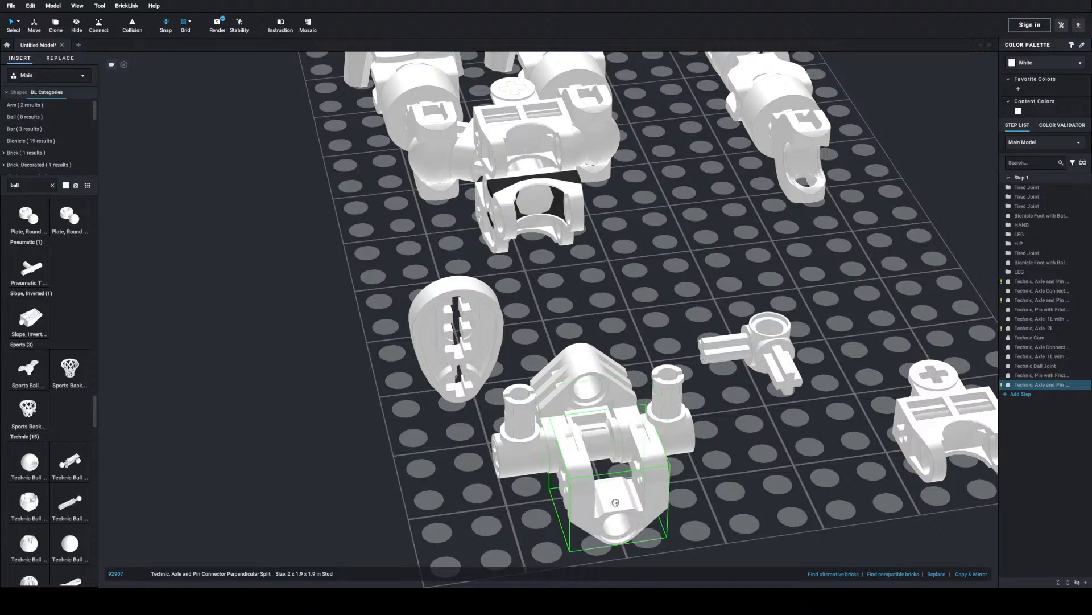
{"action": "left_click", "coordinate": [614, 505]}
Step: Raise the pasted split connector in small increments until it lines up with the shoulder section of the torso
{"action": "right_click_drag", "start_coordinate": [615, 504], "coordinate": [681, 482]}
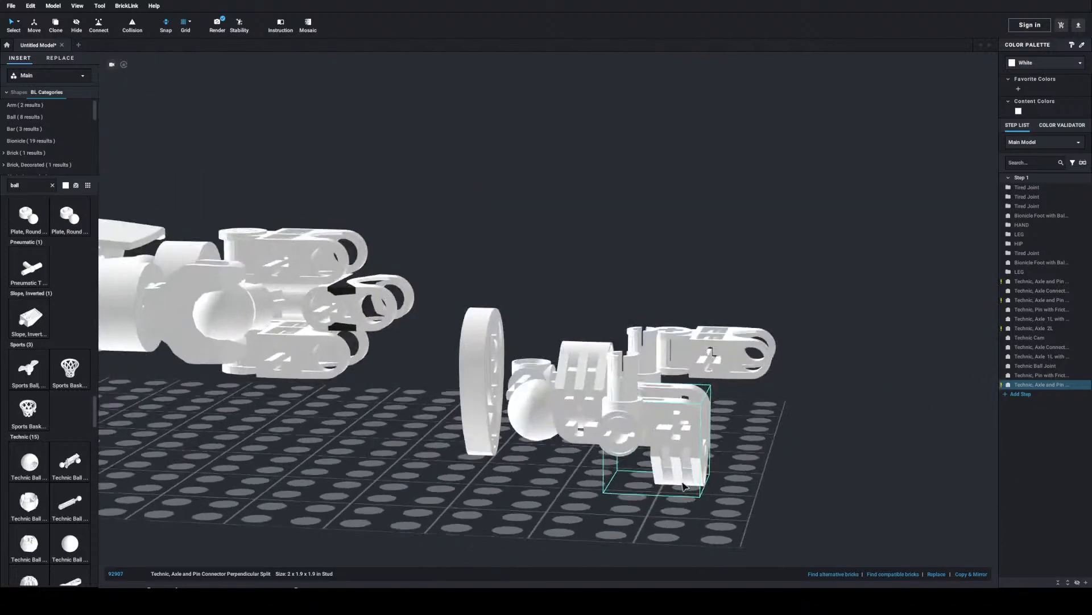
{"action": "key", "text": "Down"}
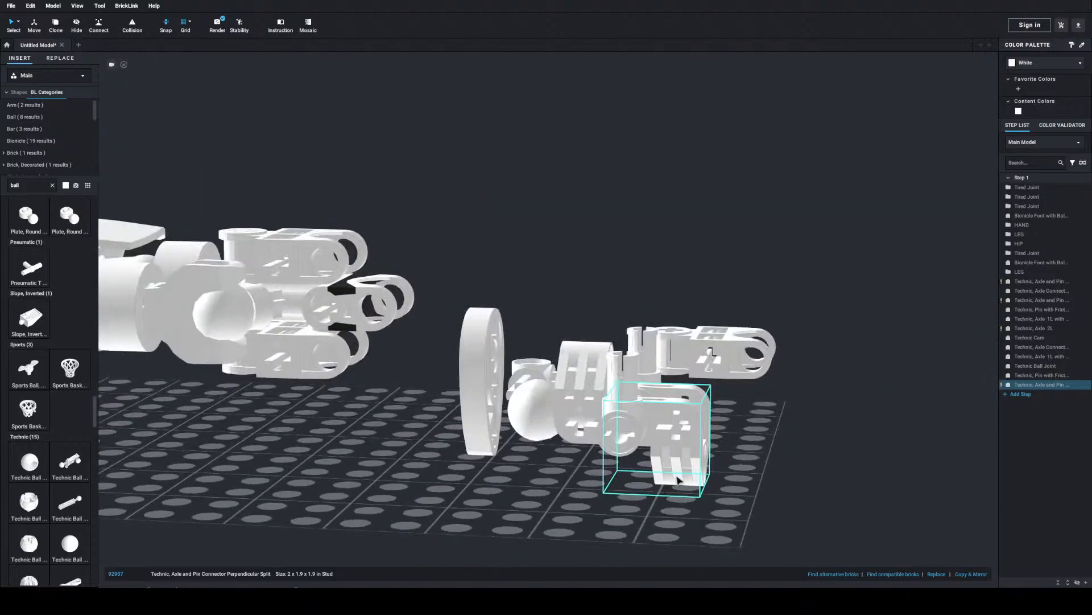
{"action": "key", "text": "Down"}
{"action": "key", "text": "w"}
{"action": "key", "text": "w"}
{"action": "key", "text": "w"}
{"action": "key", "text": "w"}
{"action": "key", "text": "w"}
{"action": "key", "text": "w"}
{"action": "key", "text": "w"}
{"action": "key", "text": "w"}
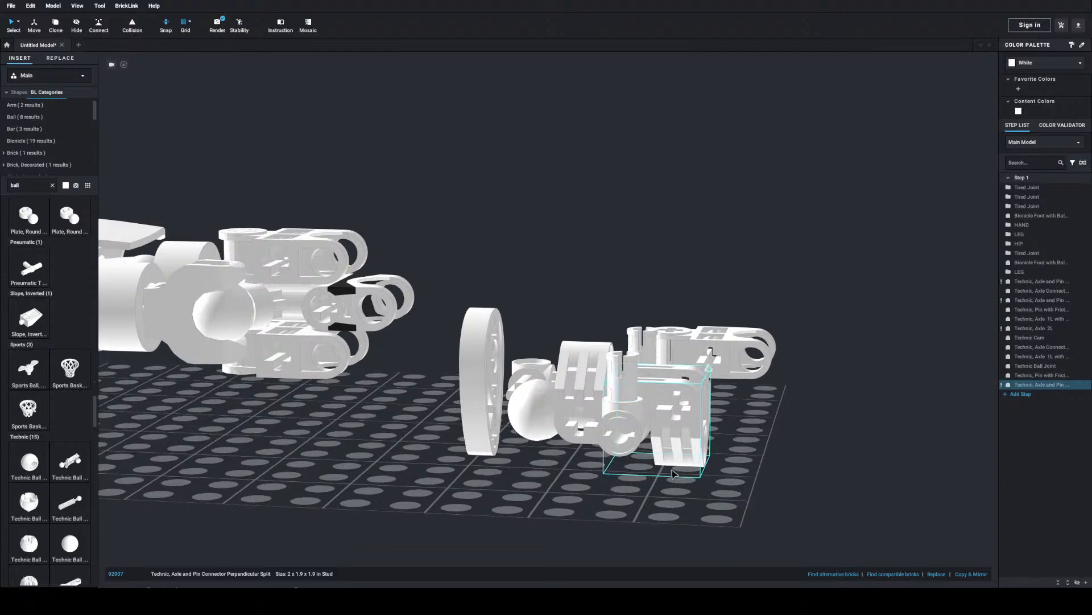
{"action": "key", "text": "w"}
{"action": "key", "text": "w"}
{"action": "key", "text": "w"}
{"action": "key", "text": "w"}
{"action": "key", "text": "w"}
{"action": "key", "text": "w"}
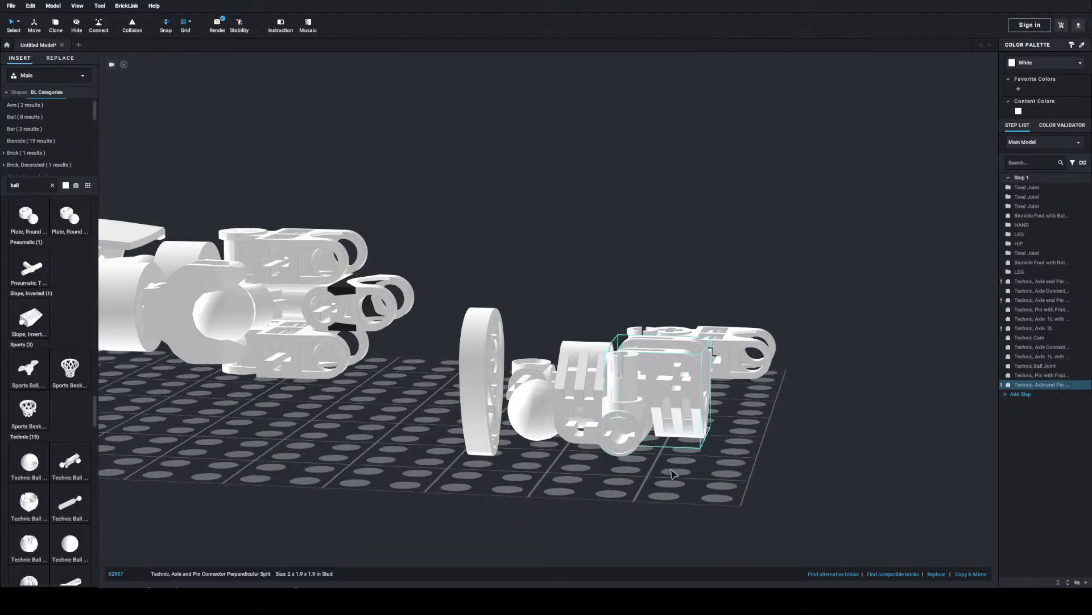
{"action": "key", "text": "w"}
Step: Plug the loose perpendicular-axle hub back onto the shoulder connector beside the new split connector
{"action": "right_click_drag", "start_coordinate": [672, 470], "coordinate": [703, 501]}
{"action": "left_click_drag", "start_coordinate": [320, 369], "coordinate": [467, 229]}
{"action": "right_click_drag", "start_coordinate": [398, 410], "coordinate": [452, 400]}
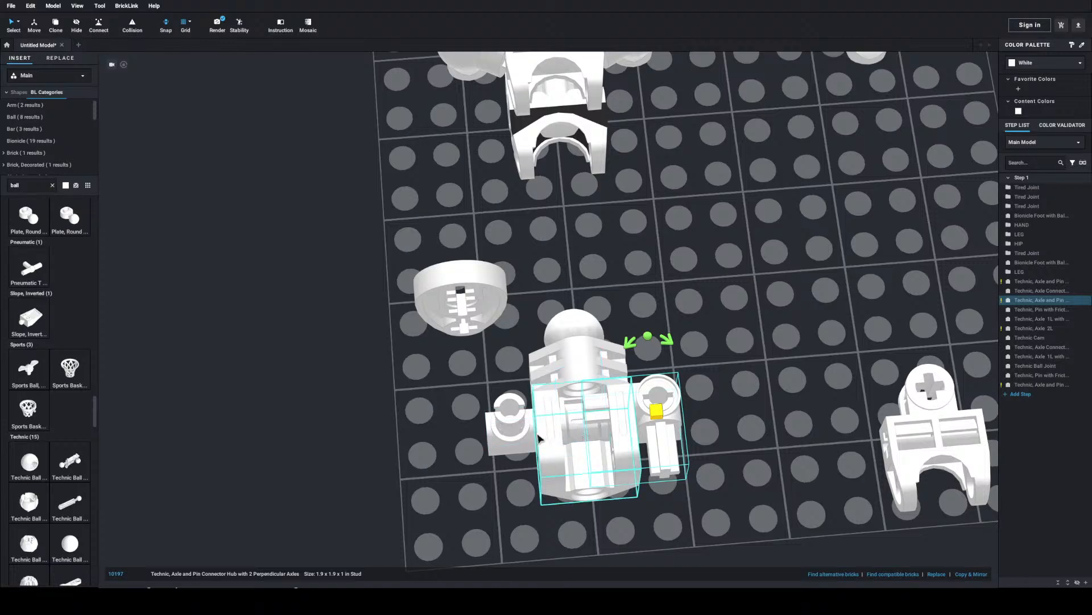
Step: Copy the shoulder's Technic Pin with Friction Ridges and Pin Hole and place the copy in the middle of the torso
{"action": "left_click", "coordinate": [515, 444]}
{"action": "key", "text": "ctrl+c"}
{"action": "key", "text": "ctrl+v"}
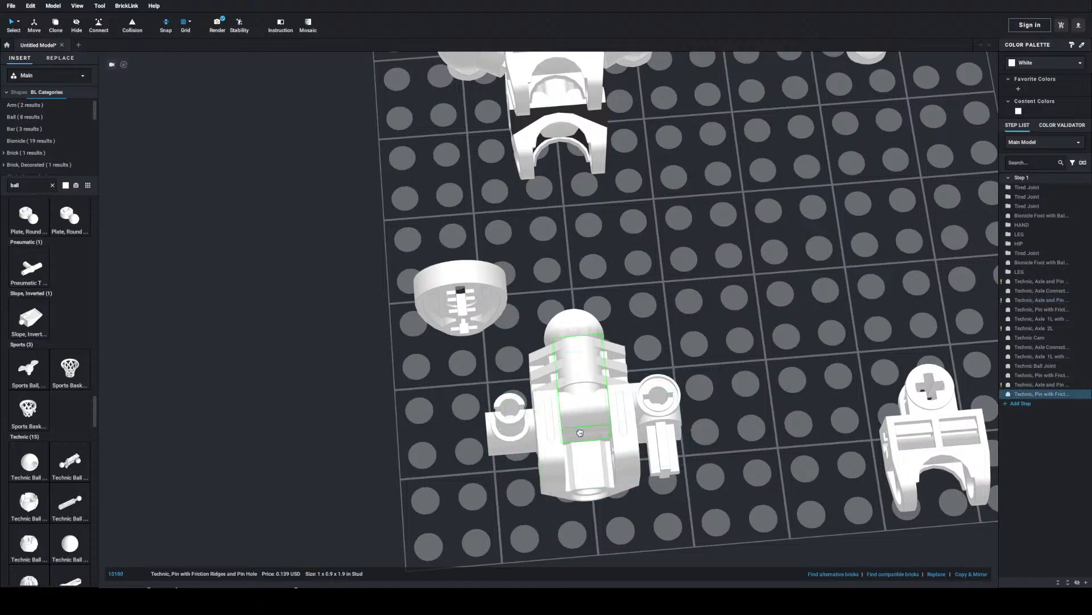
{"action": "left_click", "coordinate": [588, 418]}
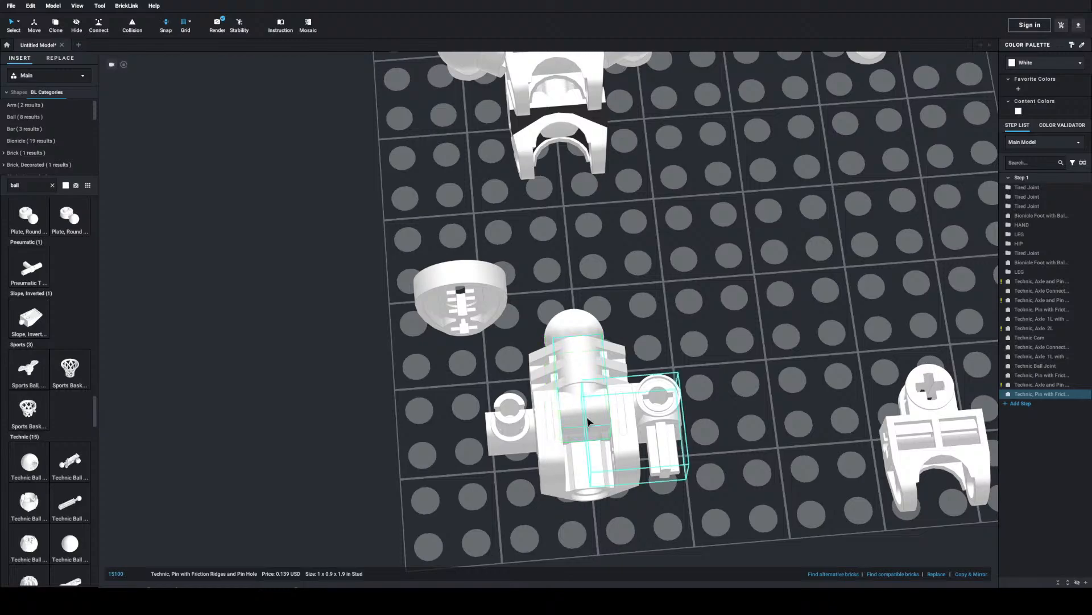
{"action": "left_click", "coordinate": [688, 317]}
Step: Copy the Pin Connector Hub with 2 Perpendicular Axles and attach the copy to the opposite shoulder
{"action": "right_click_drag", "start_coordinate": [688, 317], "coordinate": [775, 332]}
{"action": "left_click", "coordinate": [454, 233]}
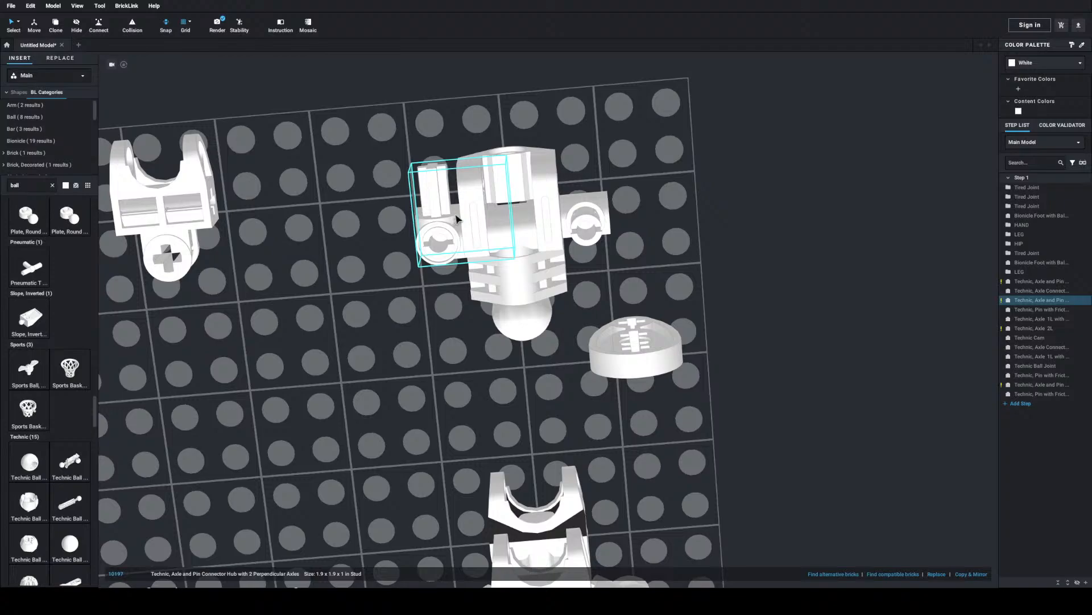
{"action": "key", "text": "ctrl+c"}
{"action": "key", "text": "ctrl+v"}
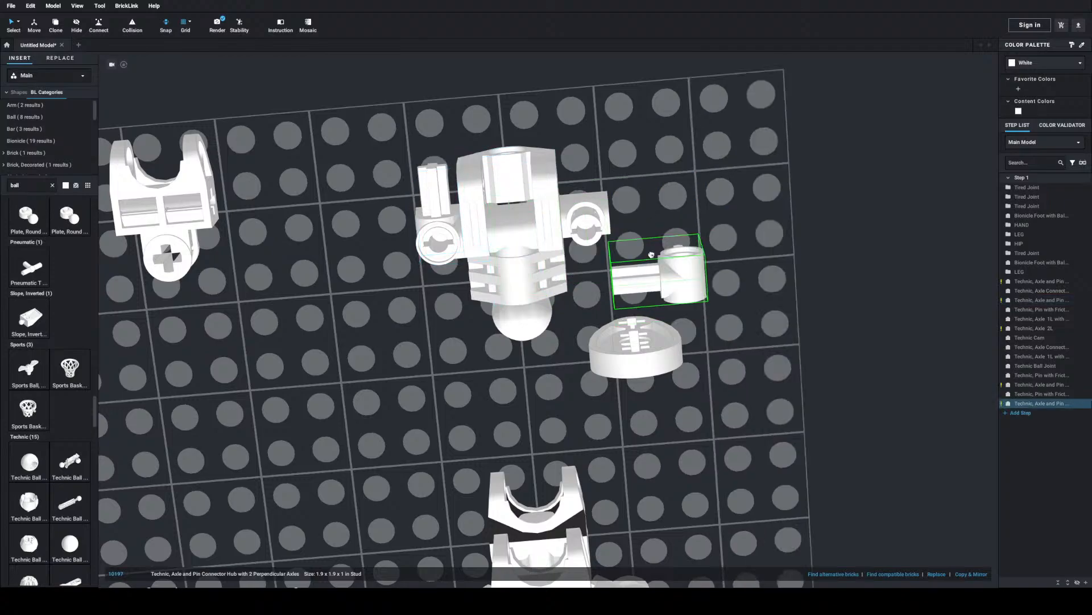
{"action": "left_click", "coordinate": [587, 224]}
{"action": "left_click", "coordinate": [647, 224]}
Step: Examine the torso assembly from the front, side and above to check how the shoulder parts fit
{"action": "right_click_drag", "start_coordinate": [648, 223], "coordinate": [724, 183]}
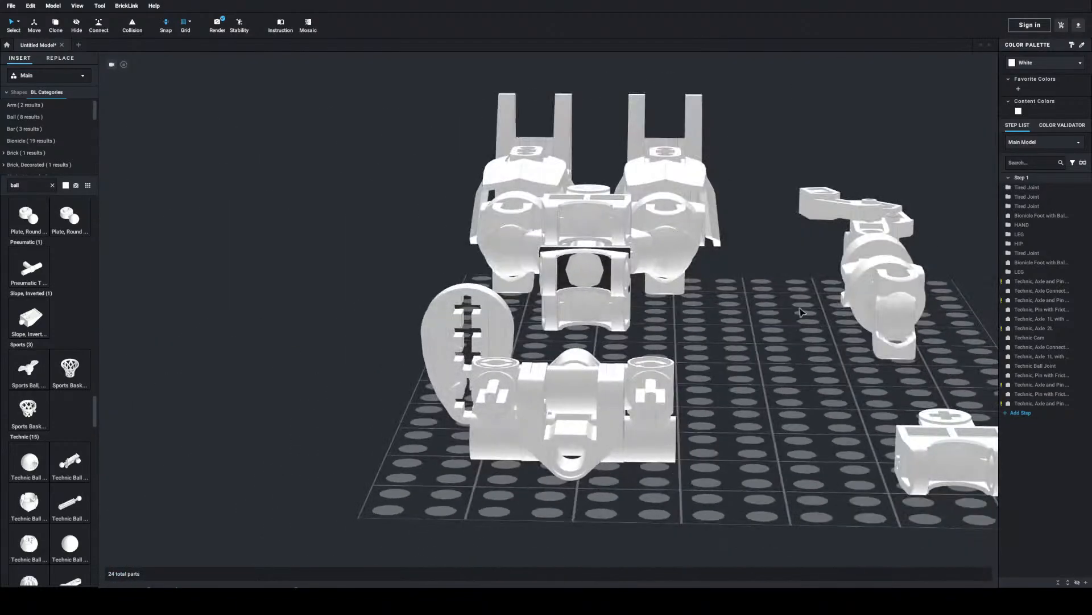
{"action": "right_click_drag", "start_coordinate": [772, 314], "coordinate": [858, 274]}
{"action": "scroll", "coordinate": [595, 431], "scroll_direction": "up", "scroll_amount": 4}
{"action": "middle_click_drag", "start_coordinate": [596, 431], "coordinate": [681, 410]}
{"action": "right_click_drag", "start_coordinate": [681, 410], "coordinate": [679, 344]}
{"action": "right_click_drag", "start_coordinate": [478, 395], "coordinate": [632, 391]}
{"action": "scroll", "coordinate": [664, 393], "scroll_direction": "down", "scroll_amount": 5}
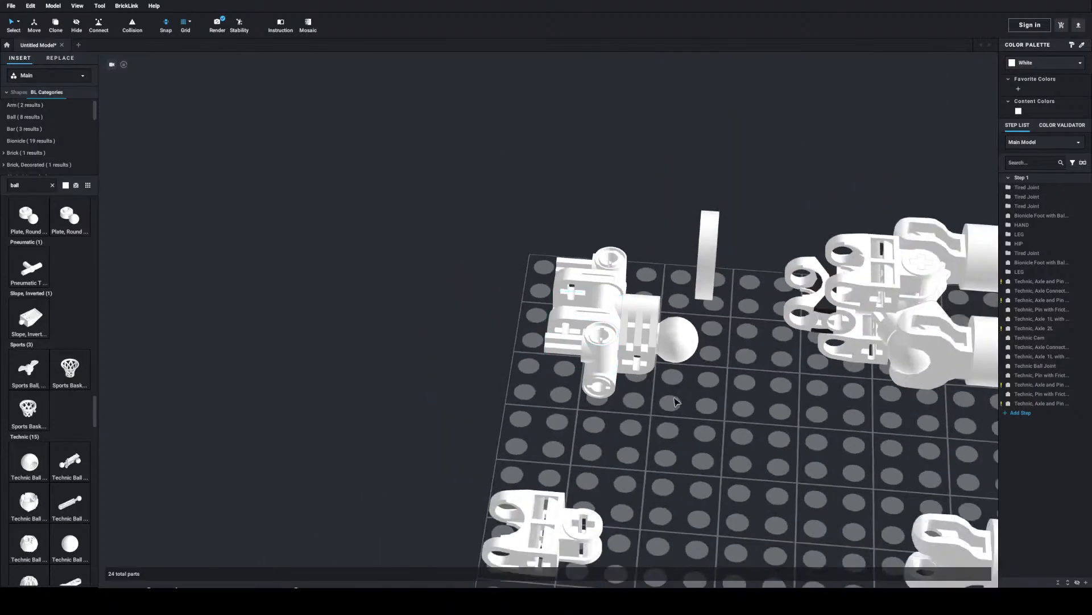
Step: Duplicate the Technic Axle 2L from the ball-joint assembly, turn the copy crosswise and insert it into the assembly's central connector
{"action": "right_click_drag", "start_coordinate": [672, 350], "coordinate": [655, 307]}
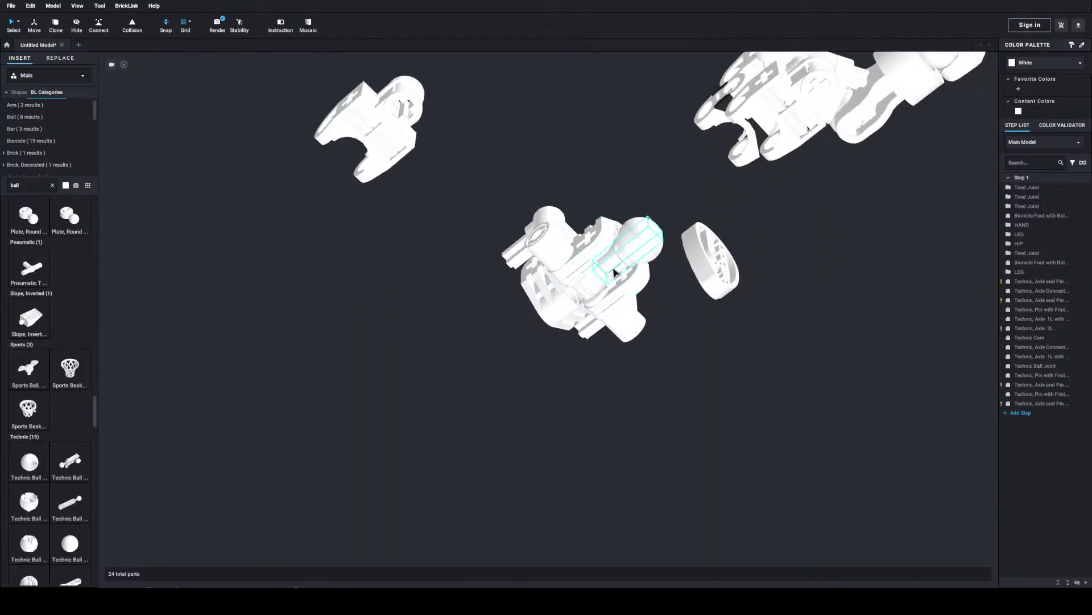
{"action": "left_click", "coordinate": [619, 269]}
{"action": "key", "text": "ctrl+c"}
{"action": "key", "text": "ctrl+v"}
{"action": "right_click_drag", "start_coordinate": [619, 269], "coordinate": [670, 312]}
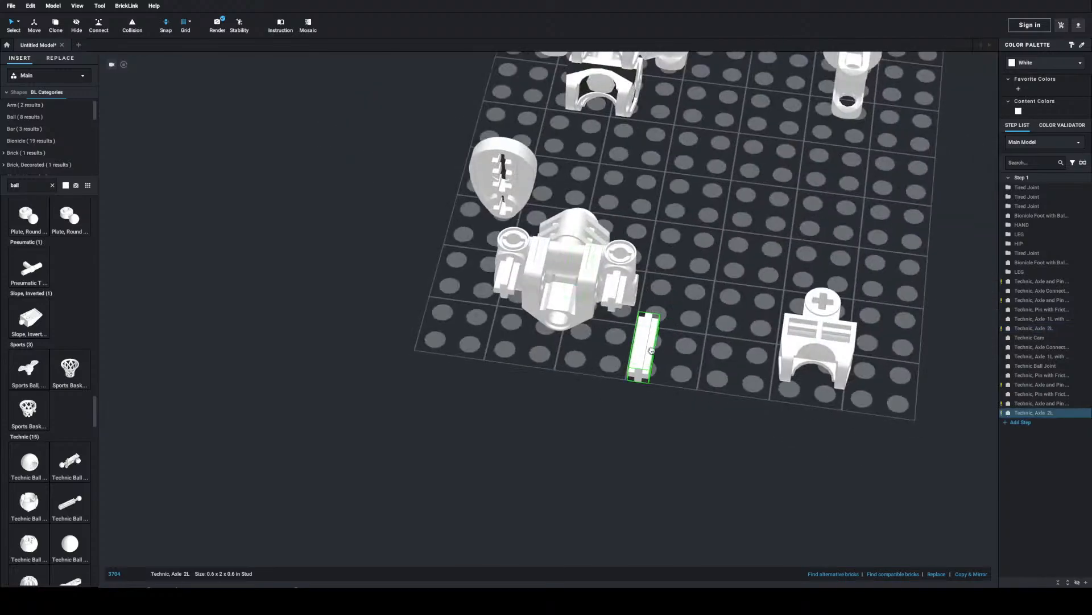
{"action": "key", "text": "Right"}
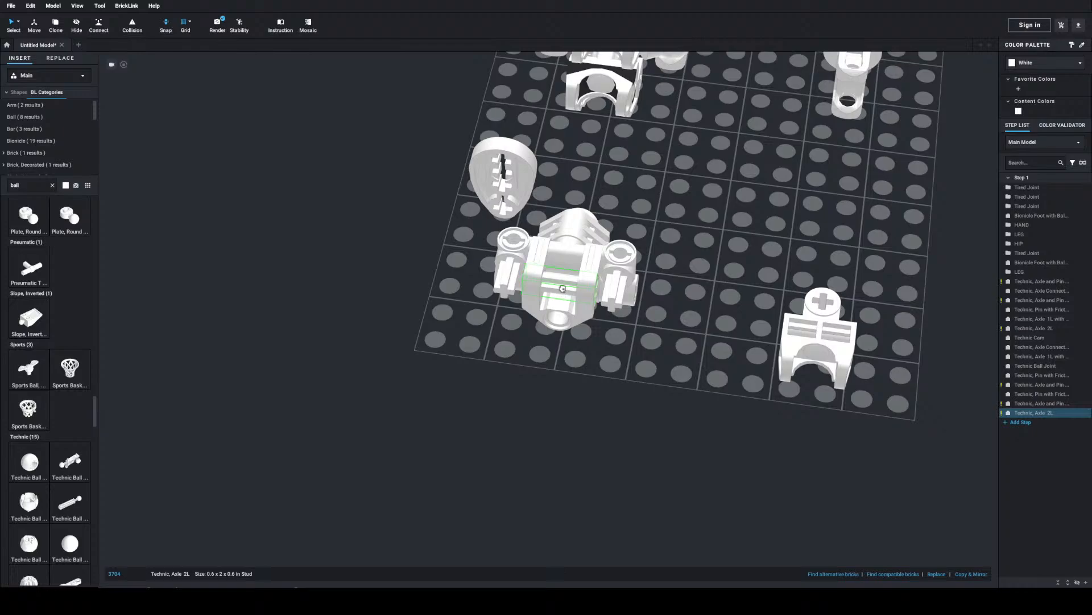
{"action": "left_click", "coordinate": [562, 292]}
{"action": "left_click", "coordinate": [671, 296]}
{"action": "right_click_drag", "start_coordinate": [671, 296], "coordinate": [707, 301]}
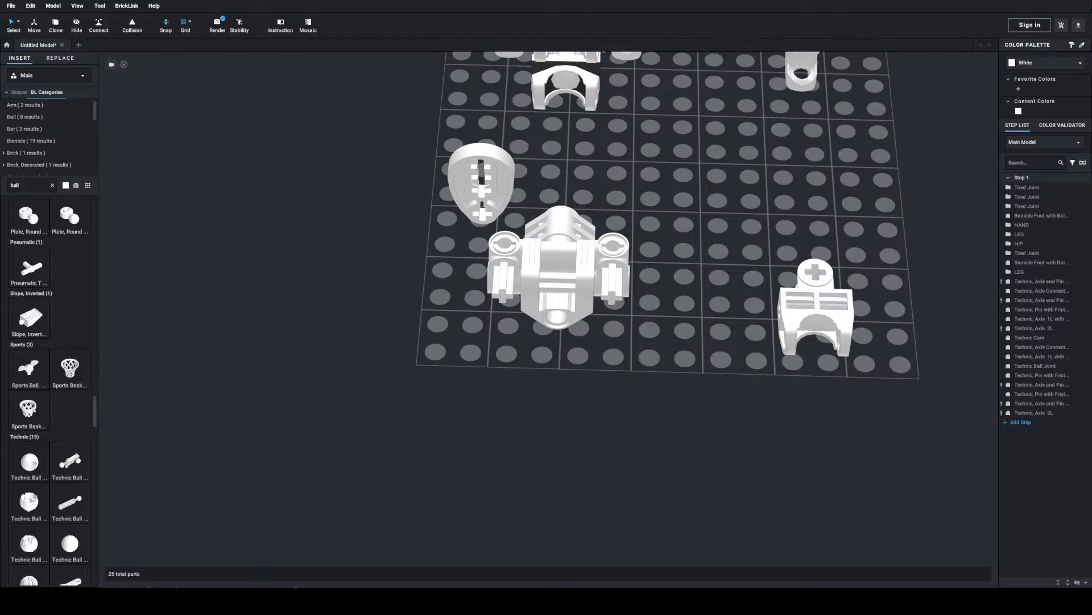
Step: Check the part names of the assembly's split perpendicular connector and its side hub with two perpendicular axles
{"action": "left_click", "coordinate": [532, 245]}
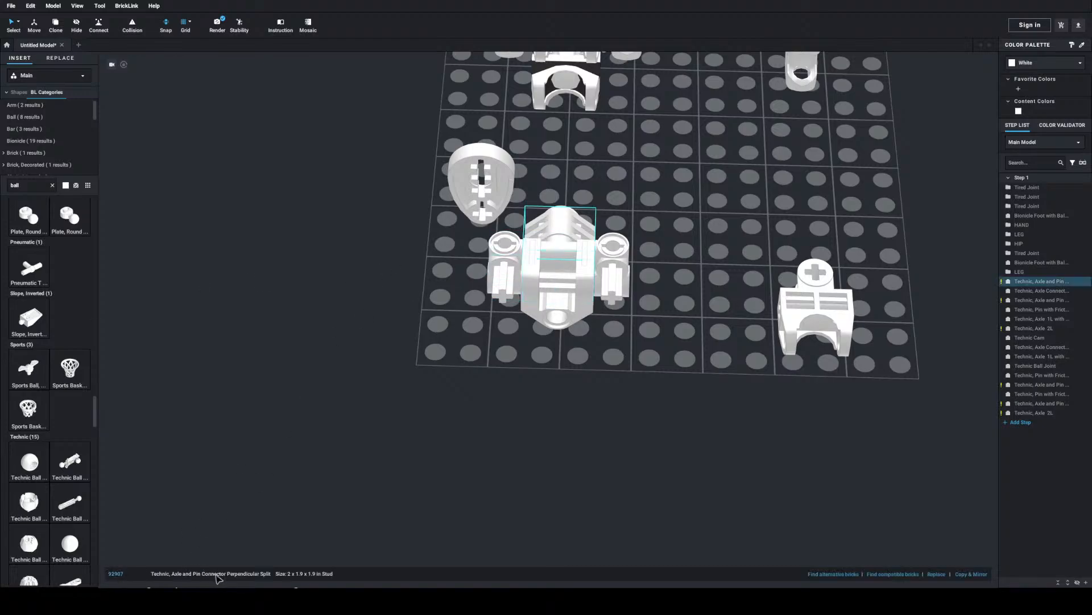
{"action": "left_click", "coordinate": [505, 276]}
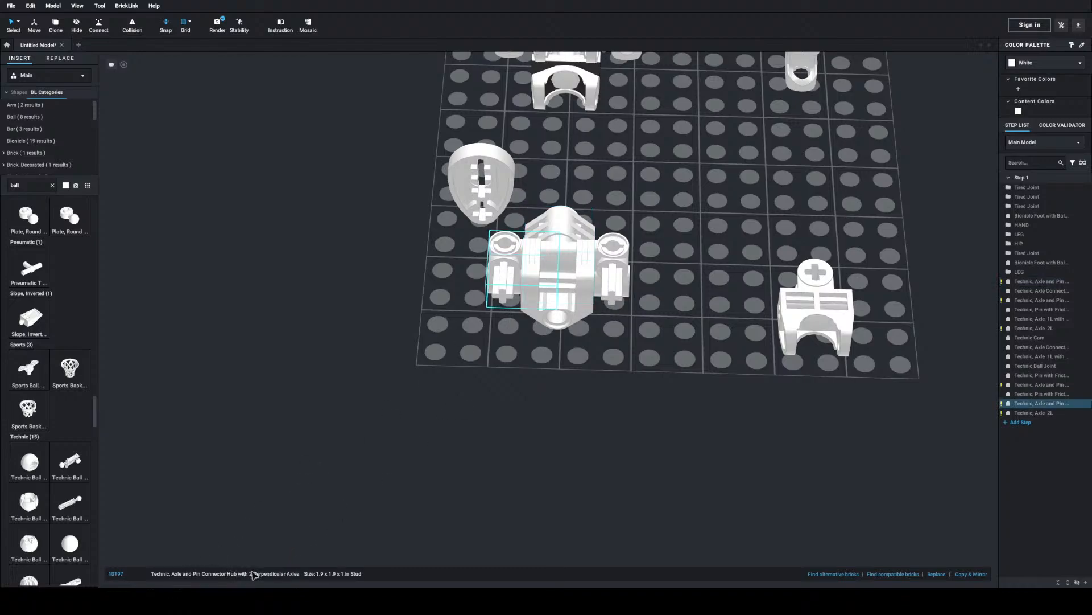
{"action": "right_click_drag", "start_coordinate": [612, 364], "coordinate": [637, 342]}
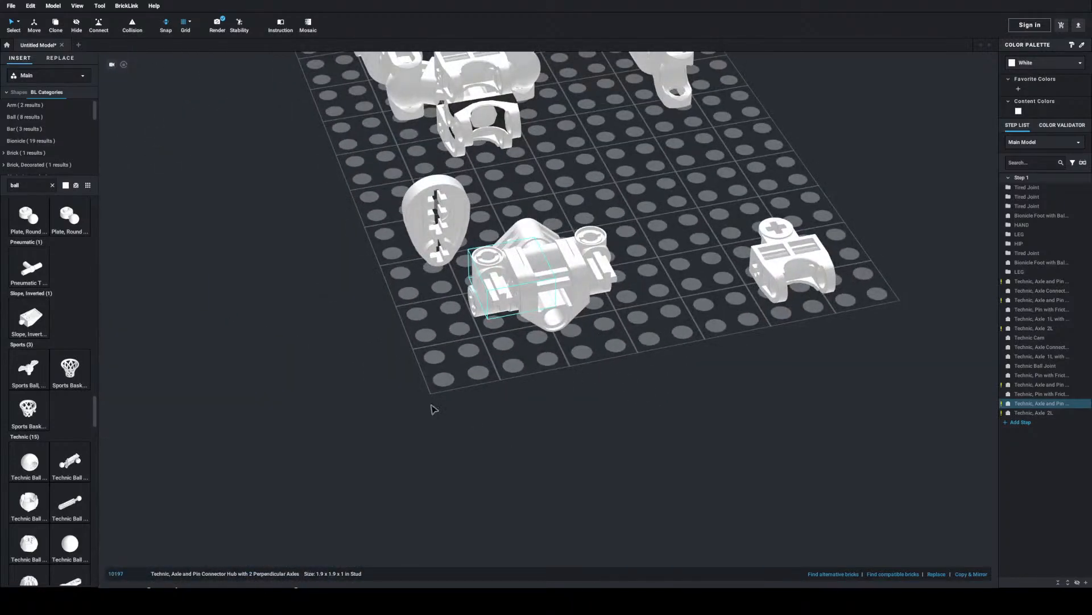
{"action": "double_click", "coordinate": [24, 188]}
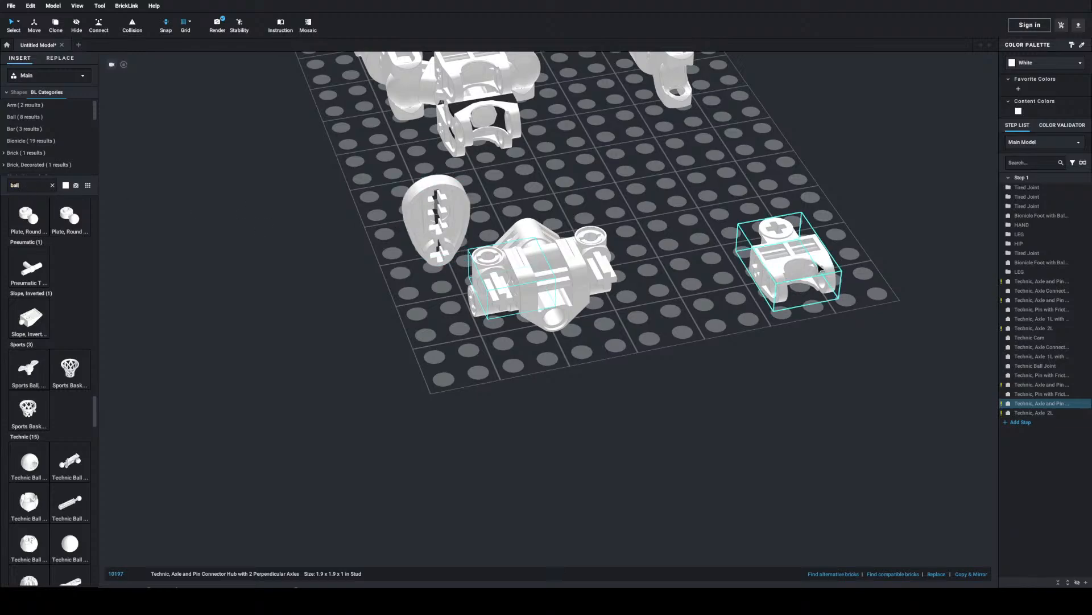
Step: Rotate the loose Technic Axle Connector 2 x 3 with ball joint socket in quarter turns on the baseplate
{"action": "left_click", "coordinate": [806, 266]}
{"action": "left_click_drag", "start_coordinate": [792, 268], "coordinate": [793, 268]}
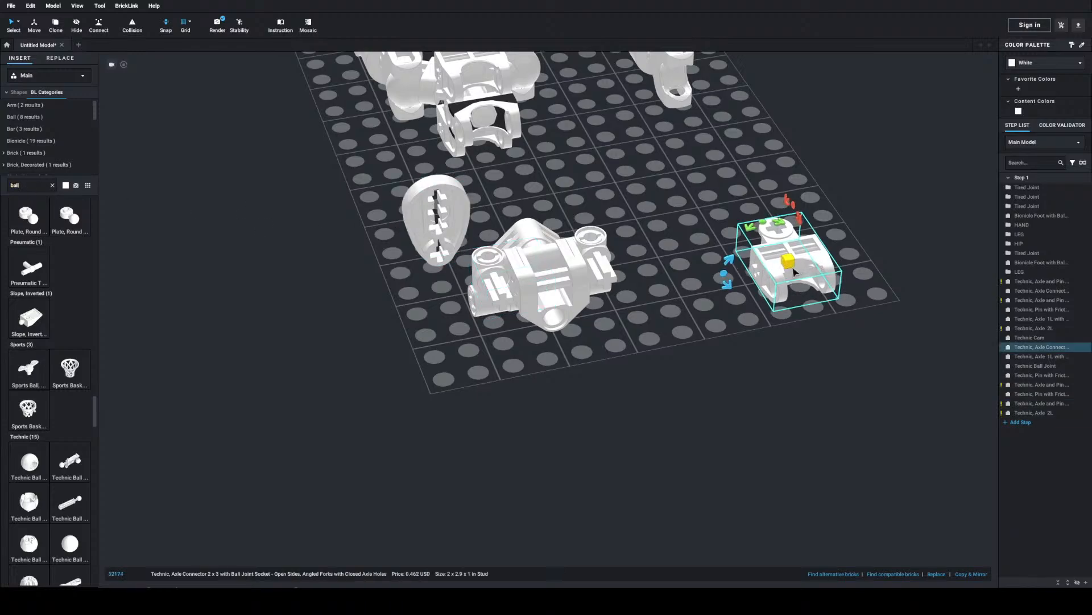
{"action": "key", "text": "Down"}
{"action": "key", "text": "Left"}
{"action": "key", "text": "Down"}
{"action": "key", "text": "Down"}
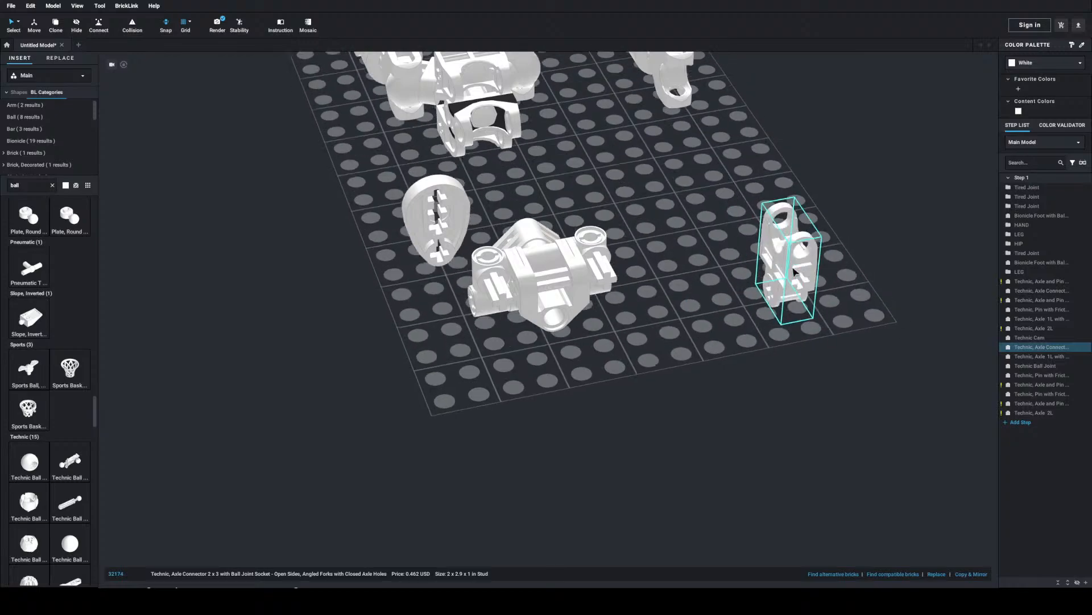
{"action": "key", "text": "Down"}
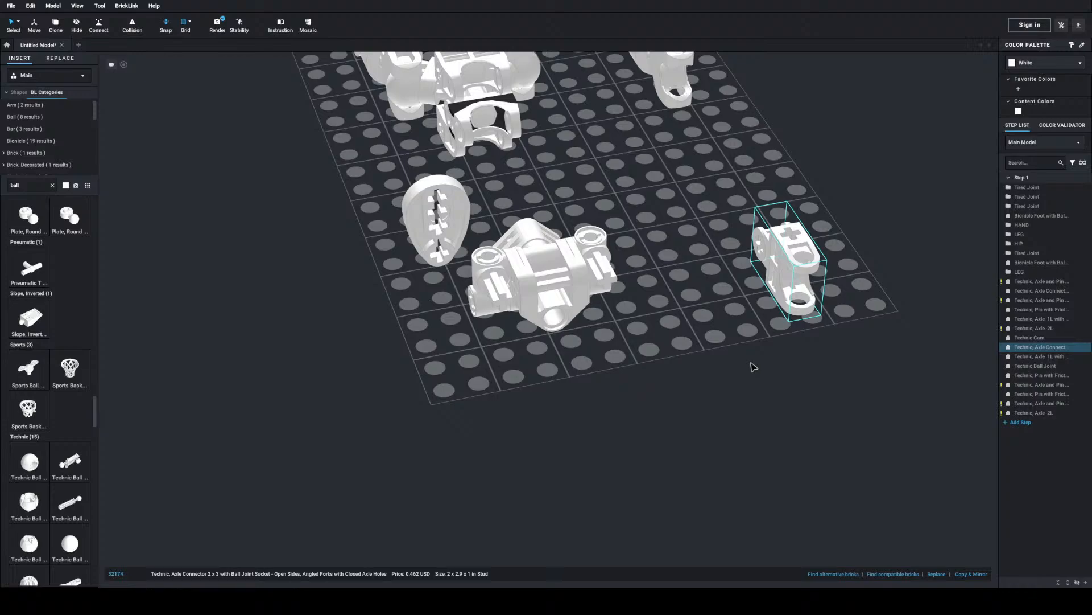
{"action": "left_click", "coordinate": [754, 367]}
Step: Move the Technic Cam away from the ball-joint assembly and place a copy of the 13-part assembly at another corner of the baseplate
{"action": "right_click_drag", "start_coordinate": [677, 279], "coordinate": [741, 326]}
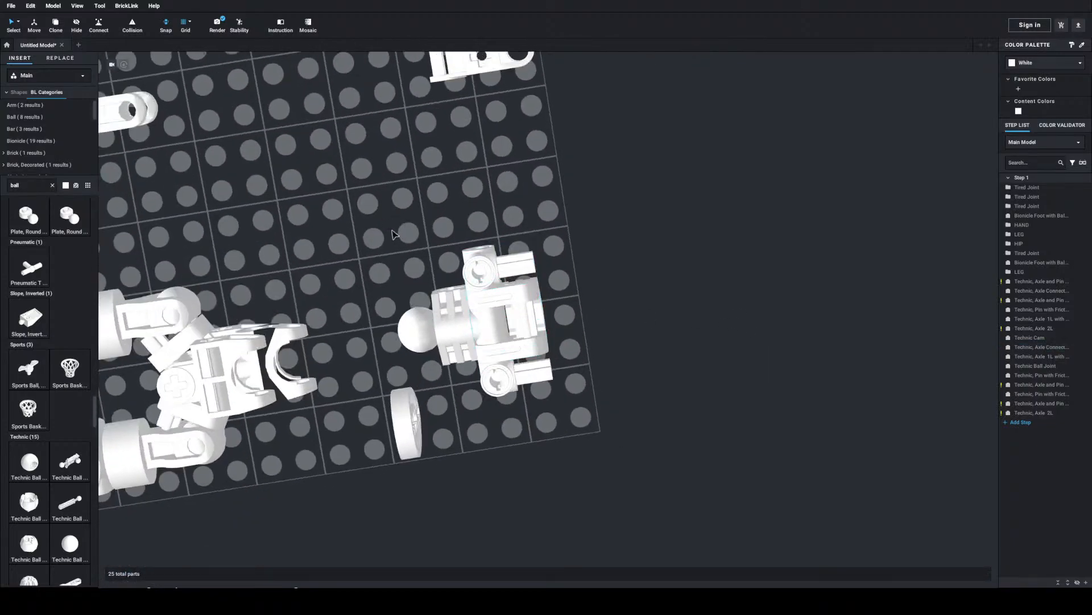
{"action": "left_click_drag", "start_coordinate": [406, 424], "coordinate": [340, 435]}
{"action": "left_click_drag", "start_coordinate": [359, 172], "coordinate": [575, 437]}
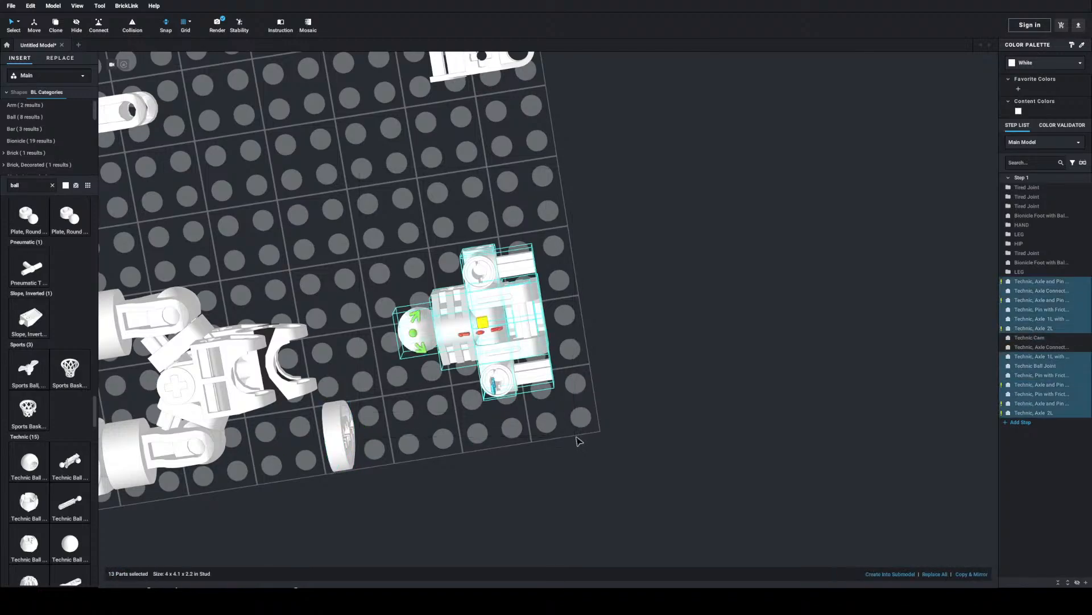
{"action": "key", "text": "ctrl+c"}
{"action": "key", "text": "ctrl+v"}
{"action": "right_click_drag", "start_coordinate": [617, 293], "coordinate": [663, 287]}
{"action": "middle_click_drag", "start_coordinate": [521, 250], "coordinate": [690, 186]}
{"action": "left_click", "coordinate": [648, 266]}
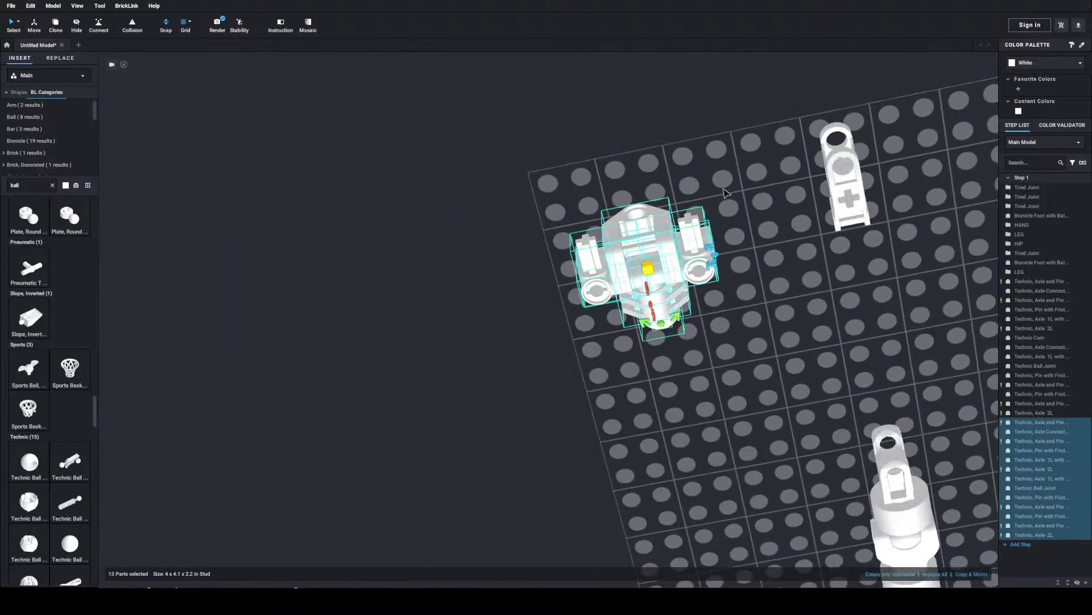
{"action": "left_click", "coordinate": [588, 194]}
Step: Copy the Technic Liftarm Thin 1 x 2 with axle holes from the HIP submodel and fit two side by side in the duplicated assembly
{"action": "middle_click_drag", "start_coordinate": [663, 350], "coordinate": [553, 318]}
{"action": "double_click", "coordinate": [742, 378]}
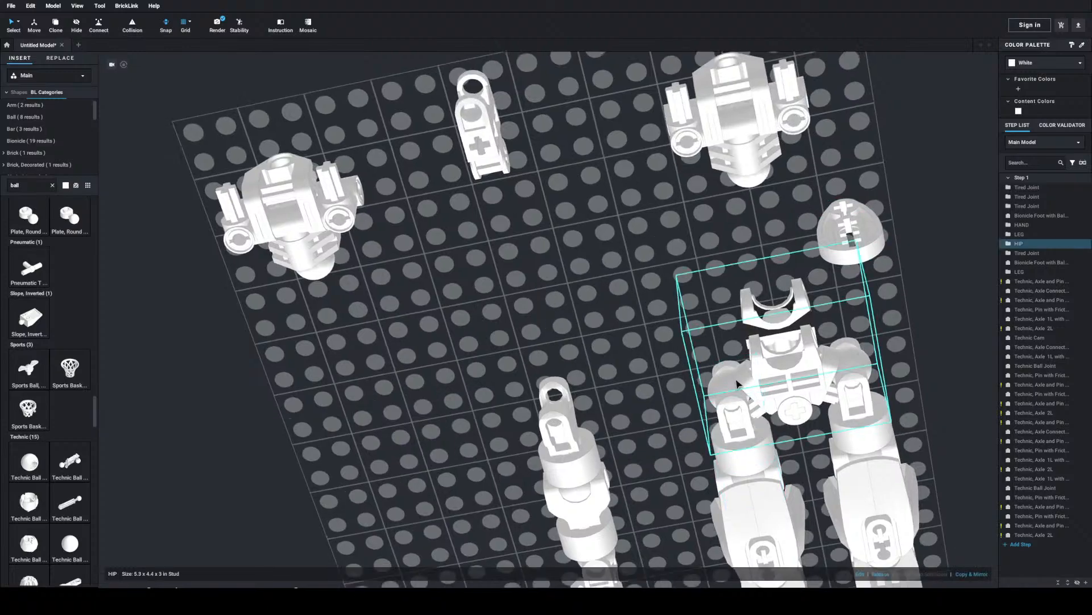
{"action": "double_click", "coordinate": [576, 262]}
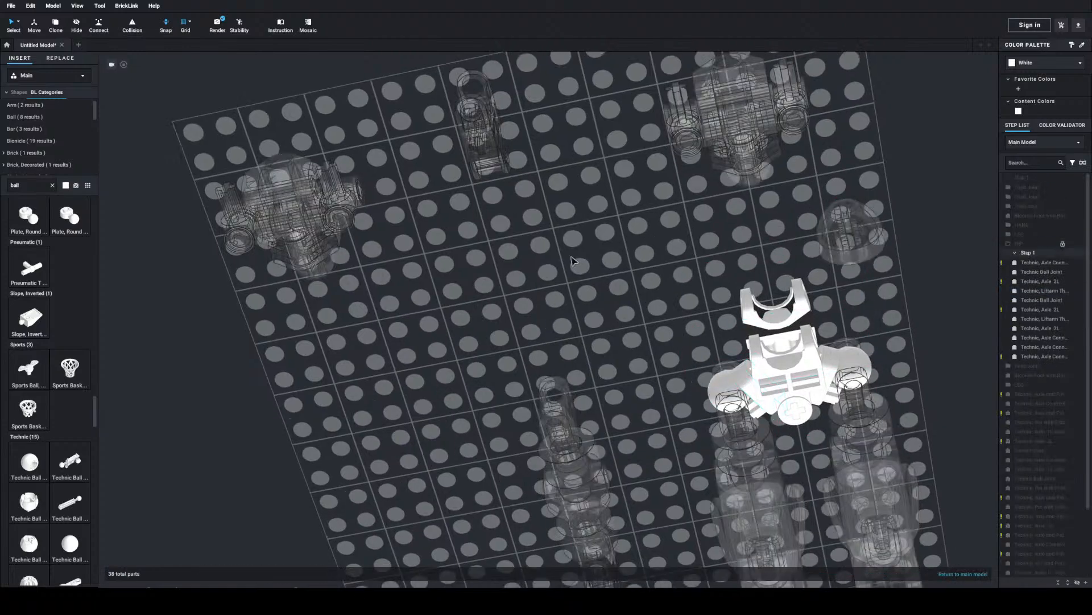
{"action": "key", "text": "ctrl+v"}
{"action": "middle_click_drag", "start_coordinate": [380, 271], "coordinate": [524, 287]}
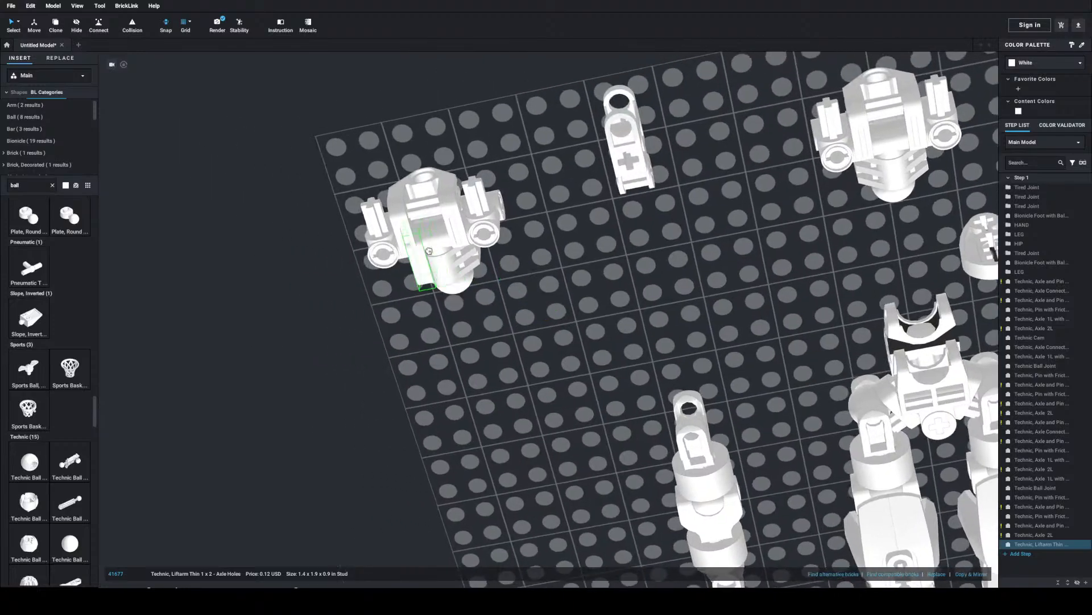
{"action": "left_click", "coordinate": [409, 202]}
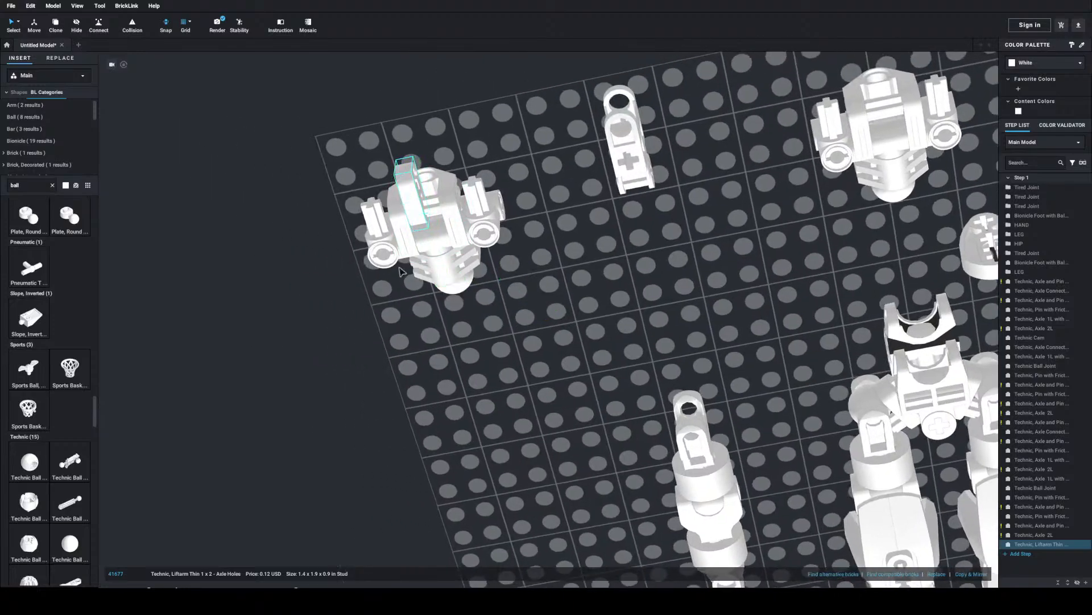
{"action": "scroll", "coordinate": [433, 256], "scroll_direction": "up", "scroll_amount": 10}
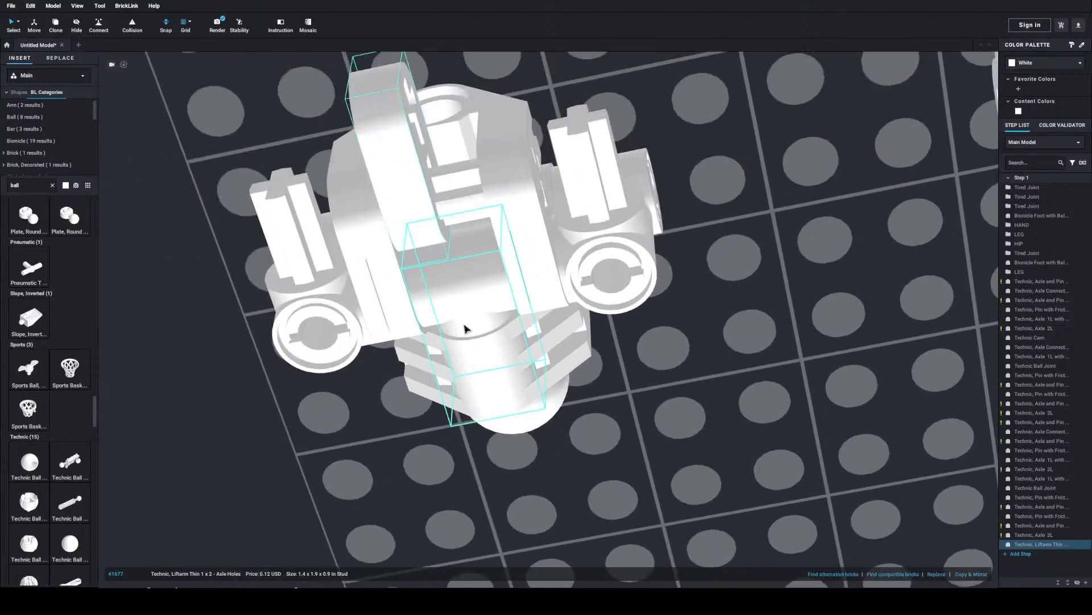
{"action": "right_click_drag", "start_coordinate": [464, 329], "coordinate": [444, 297]}
{"action": "key", "text": "ctrl+v"}
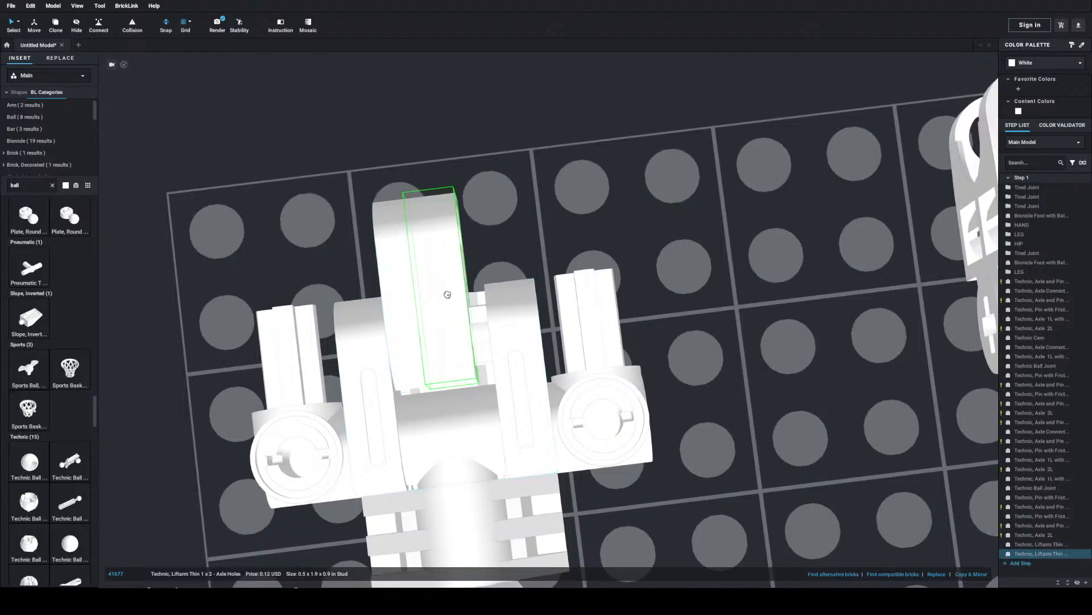
{"action": "left_click", "coordinate": [470, 290]}
Step: Duplicate the assembly's Technic Axle and Pin Connector Perpendicular Split, rotate the copy and set it down beside the liftarms
{"action": "left_click", "coordinate": [520, 317]}
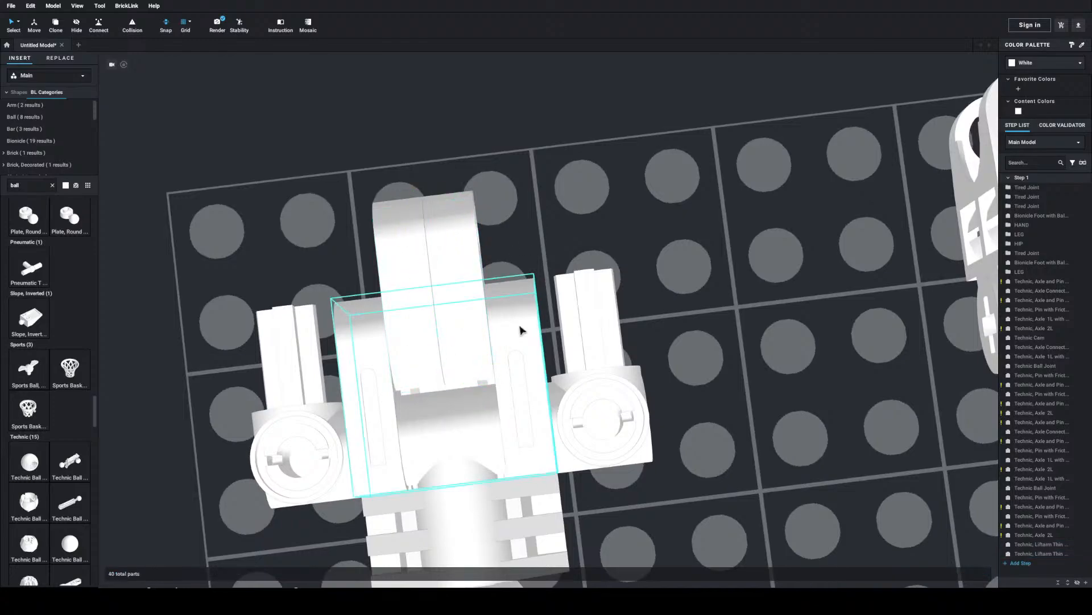
{"action": "key", "text": "ctrl+c"}
{"action": "key", "text": "ctrl+v"}
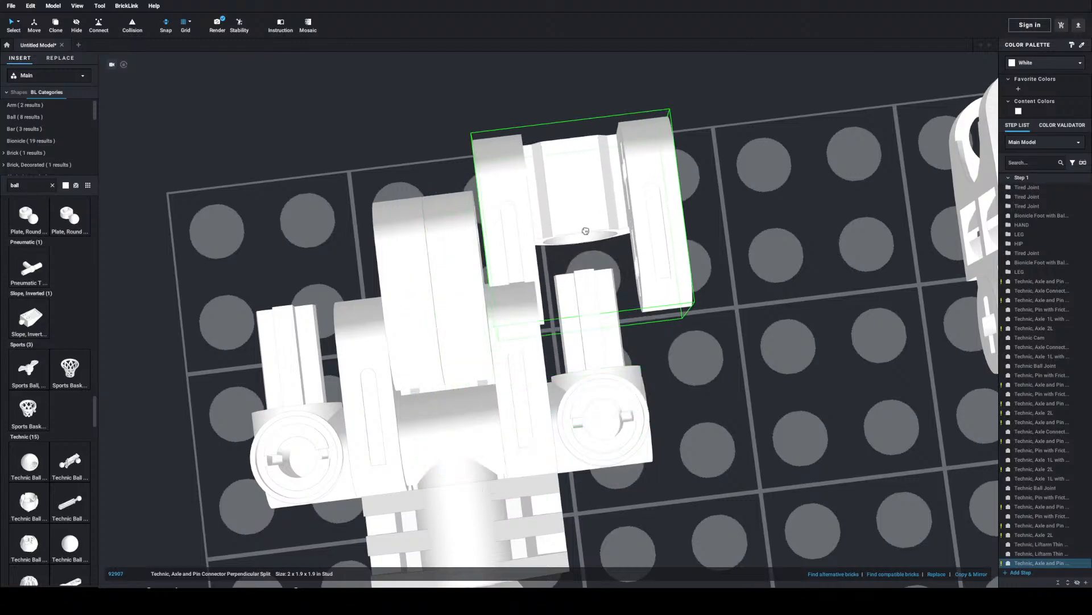
{"action": "key", "text": "Down"}
{"action": "key", "text": "Down"}
{"action": "key", "text": "Down"}
{"action": "key", "text": "Left"}
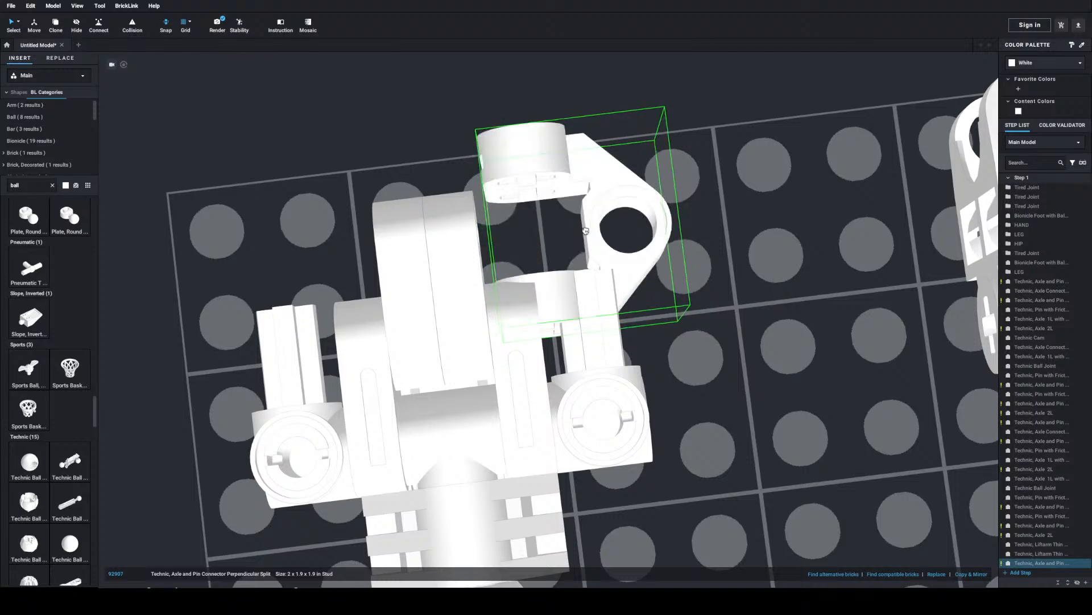
{"action": "key", "text": "Left"}
{"action": "key", "text": "Down"}
{"action": "key", "text": "Down"}
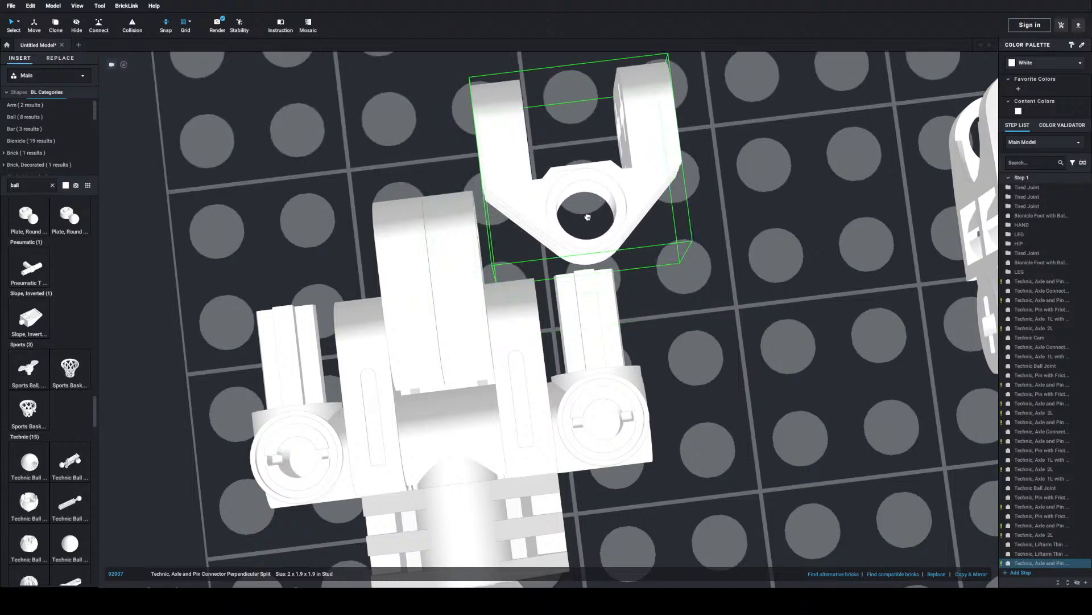
{"action": "left_click", "coordinate": [586, 215]}
Step: Duplicate the Technic Axle 2L inside the assembly and insert the copy through the free ends of the two liftarms
{"action": "scroll", "coordinate": [544, 329], "scroll_direction": "up", "scroll_amount": 2}
{"action": "right_click_drag", "start_coordinate": [544, 329], "coordinate": [555, 421]}
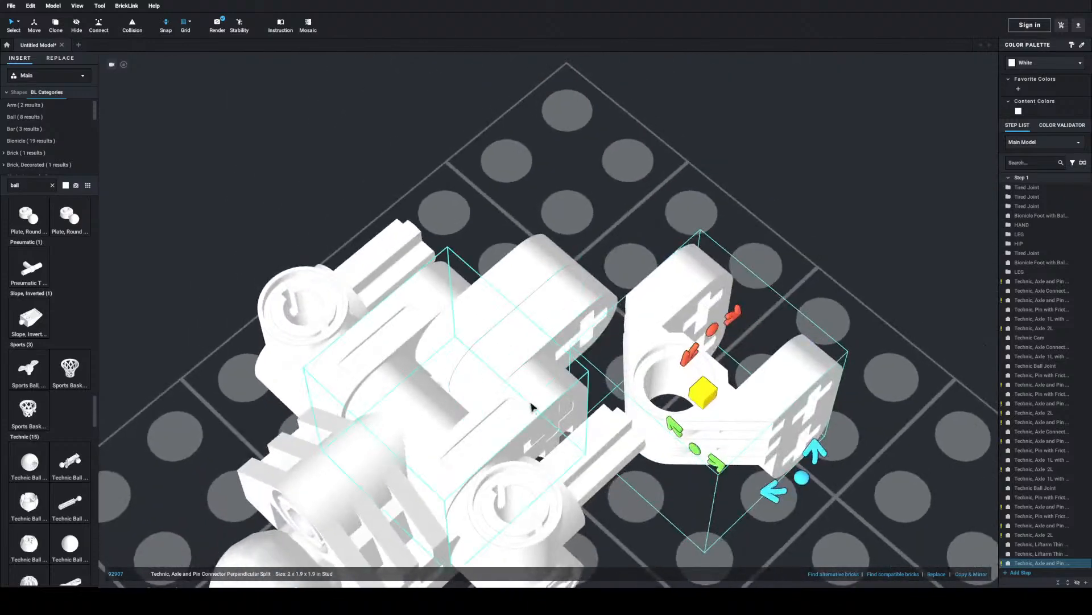
{"action": "left_click", "coordinate": [557, 424]}
{"action": "key", "text": "ctrl+c"}
{"action": "key", "text": "ctrl+v"}
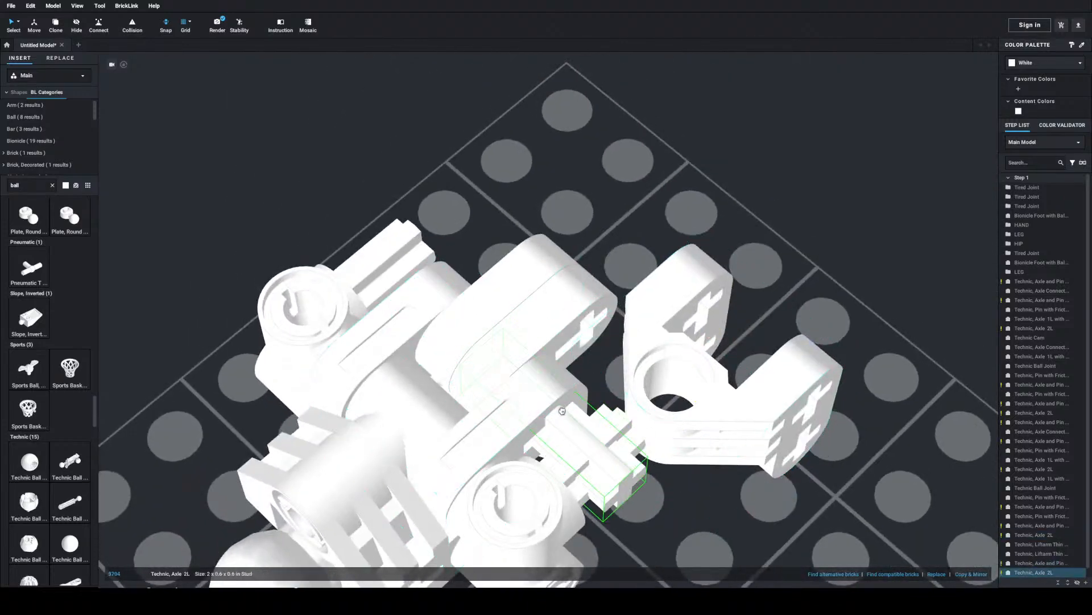
{"action": "left_click", "coordinate": [553, 296]}
Step: Move the rotated split perpendicular connector onto the new axle so it stacks on the assembly's existing connector
{"action": "right_click_drag", "start_coordinate": [553, 297], "coordinate": [664, 247]}
{"action": "middle_click_drag", "start_coordinate": [665, 245], "coordinate": [776, 331]}
{"action": "left_click_drag", "start_coordinate": [622, 157], "coordinate": [468, 317]}
{"action": "left_click", "coordinate": [462, 203]}
{"action": "right_click_drag", "start_coordinate": [462, 202], "coordinate": [468, 167]}
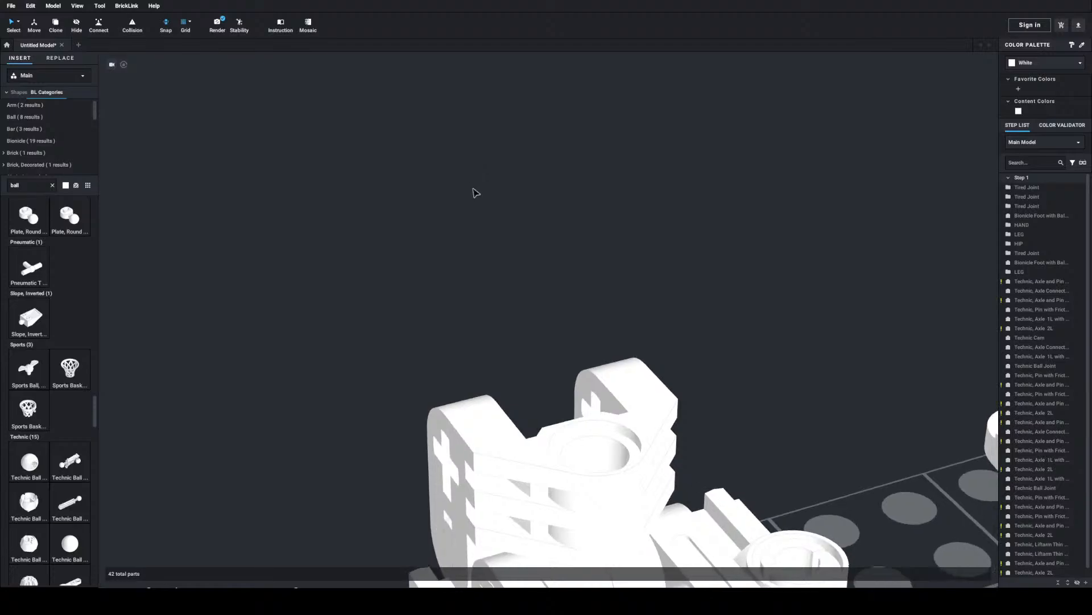
{"action": "right_click_drag", "start_coordinate": [505, 201], "coordinate": [560, 189]}
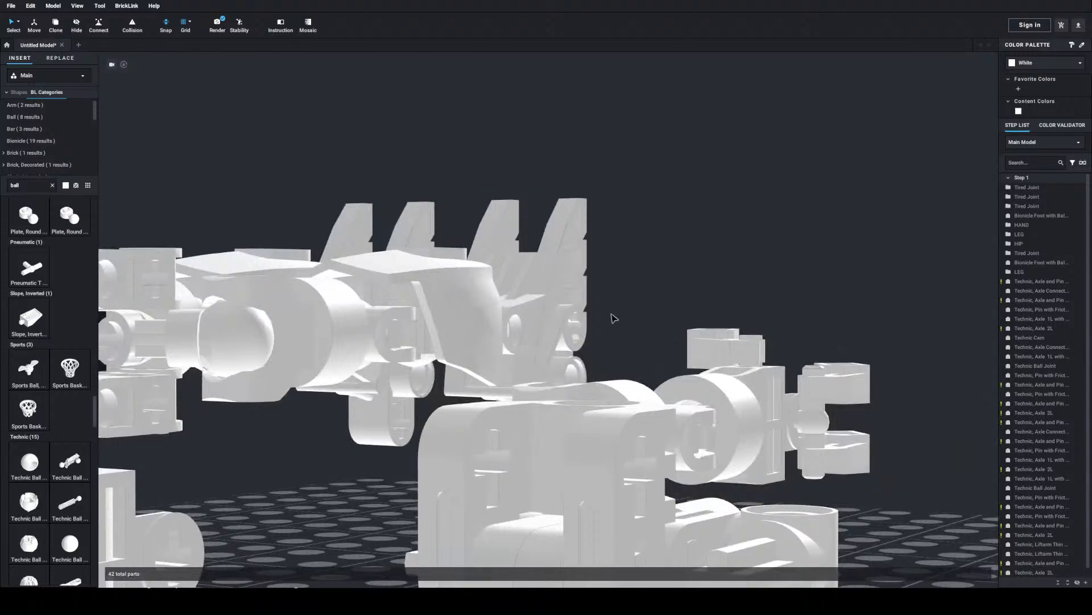
Step: Delete the two Technic Liftarm Thin 1 x 2 pieces from between the stacked connectors
{"action": "scroll", "coordinate": [617, 296], "scroll_direction": "up", "scroll_amount": 2}
{"action": "left_click", "coordinate": [576, 499]}
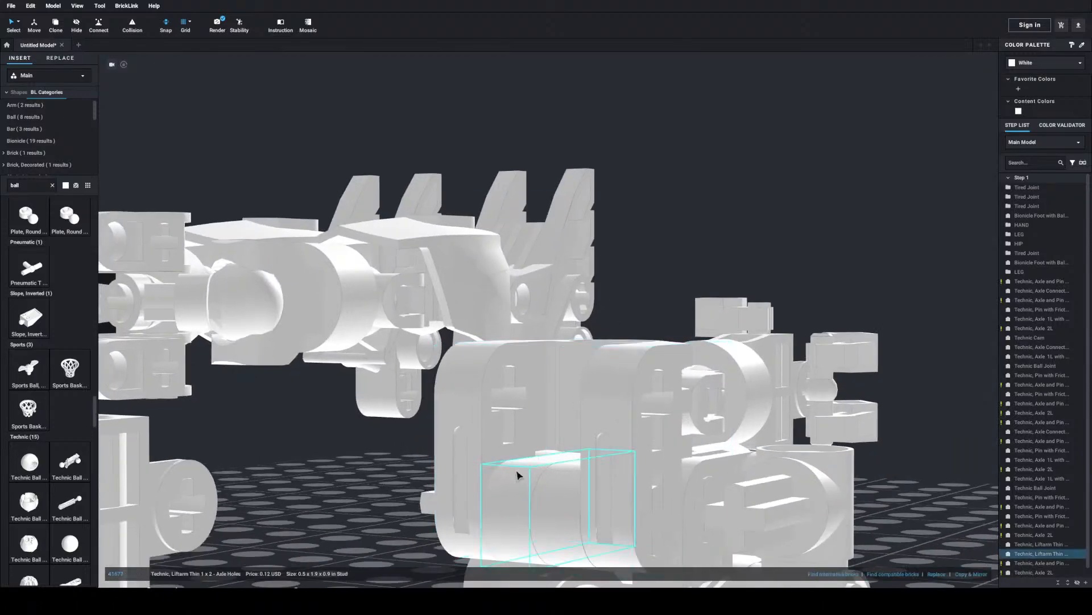
{"action": "left_click", "coordinate": [573, 498], "text": "ctrl"}
{"action": "right_click_drag", "start_coordinate": [573, 486], "coordinate": [593, 486]}
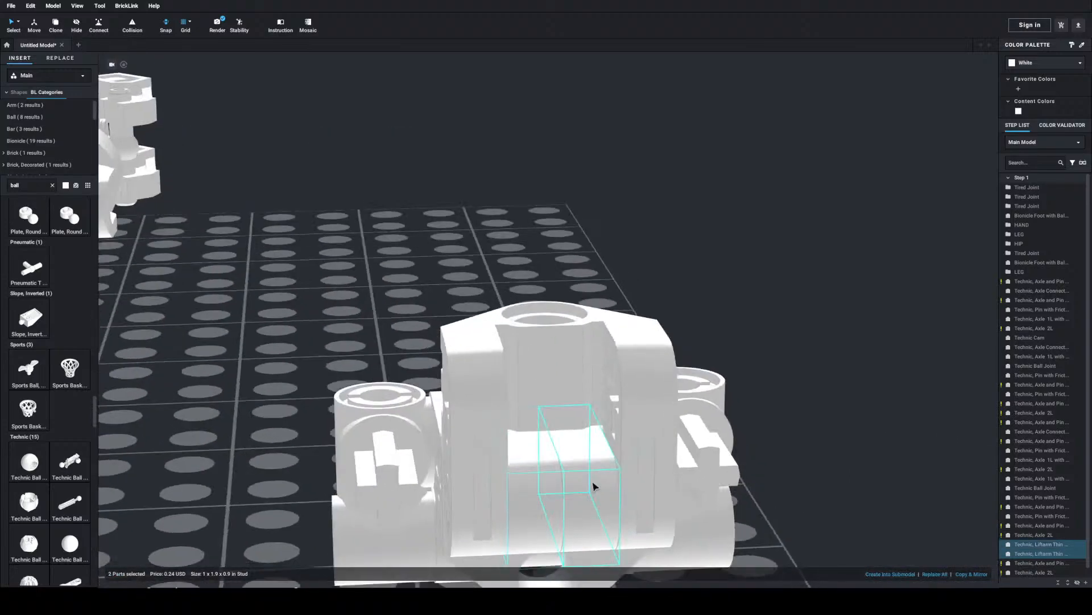
{"action": "key", "text": "Delete"}
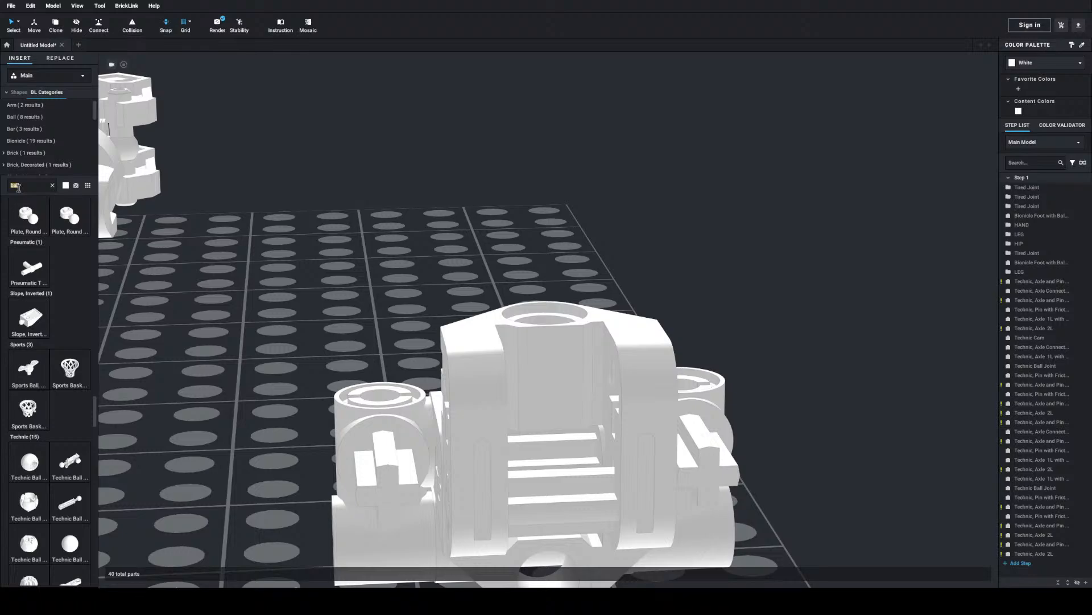
Step: Search the parts library for "ball" and look through the Technic results for a ball-joint liftarm
{"action": "type", "text": "ball"}
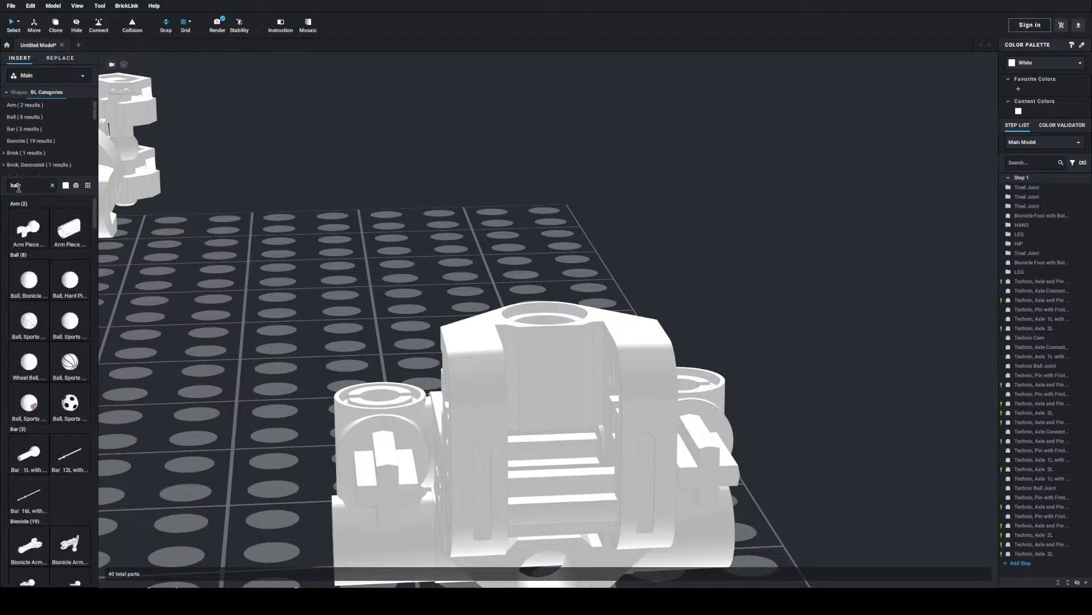
{"action": "scroll", "coordinate": [42, 279], "scroll_direction": "down", "scroll_amount": 6}
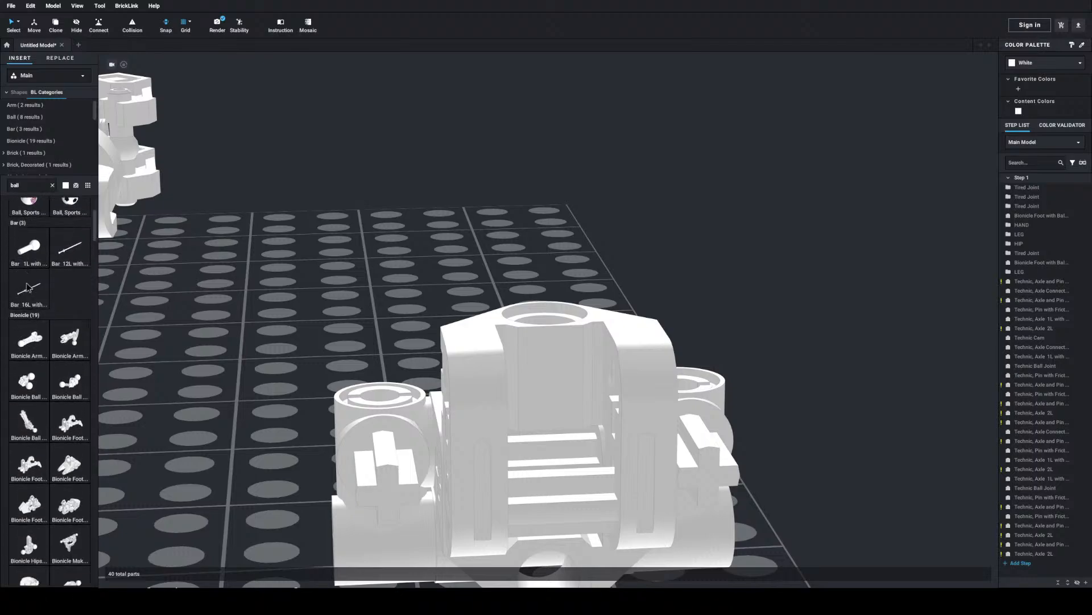
{"action": "scroll", "coordinate": [54, 280], "scroll_direction": "down", "scroll_amount": 10}
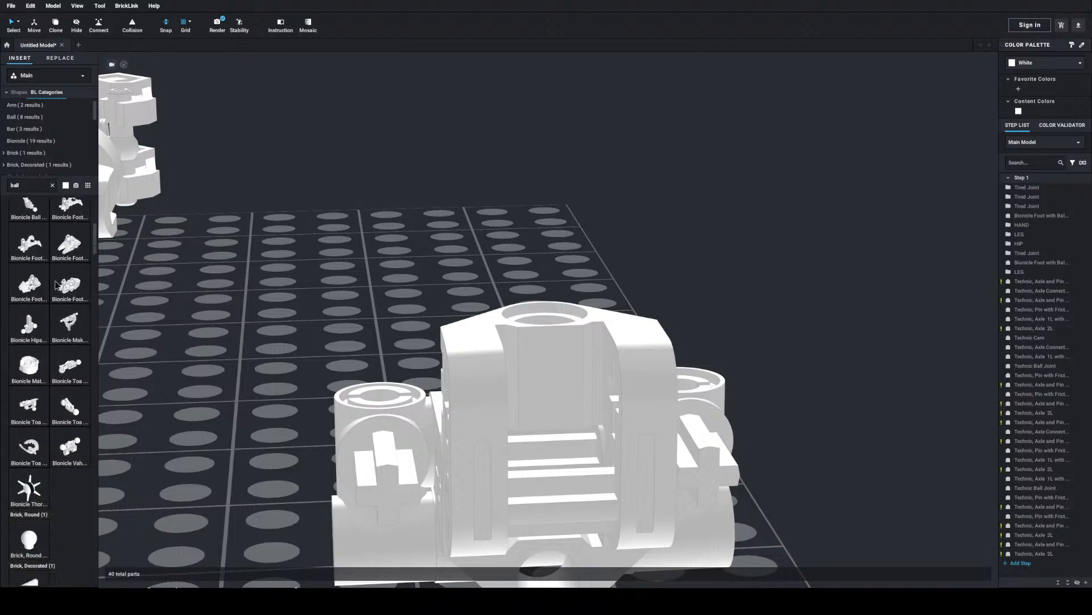
{"action": "scroll", "coordinate": [53, 284], "scroll_direction": "down", "scroll_amount": 5}
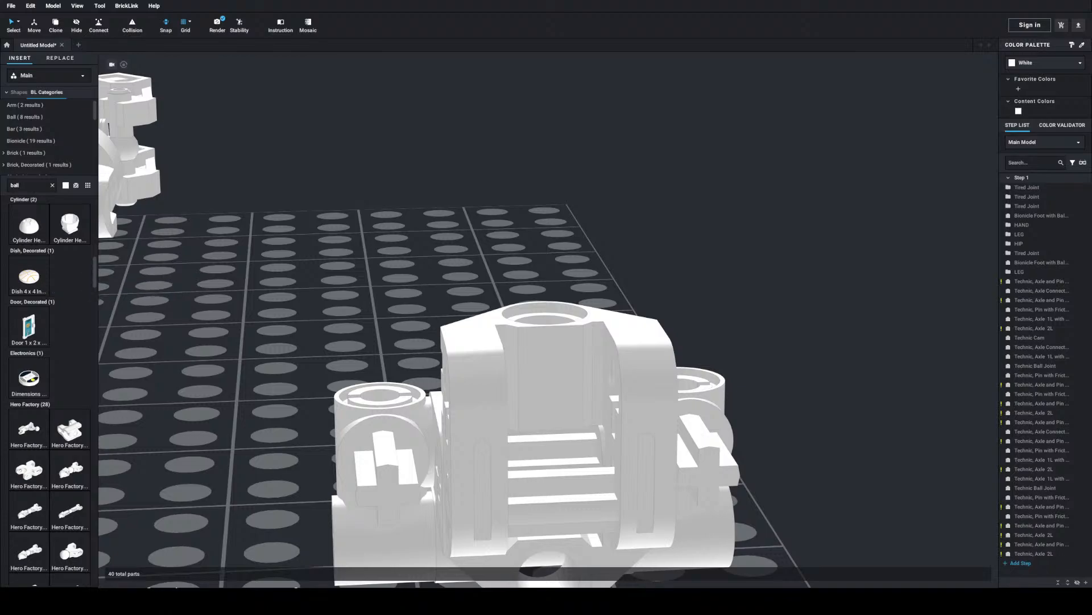
{"action": "scroll", "coordinate": [59, 328], "scroll_direction": "down", "scroll_amount": 10}
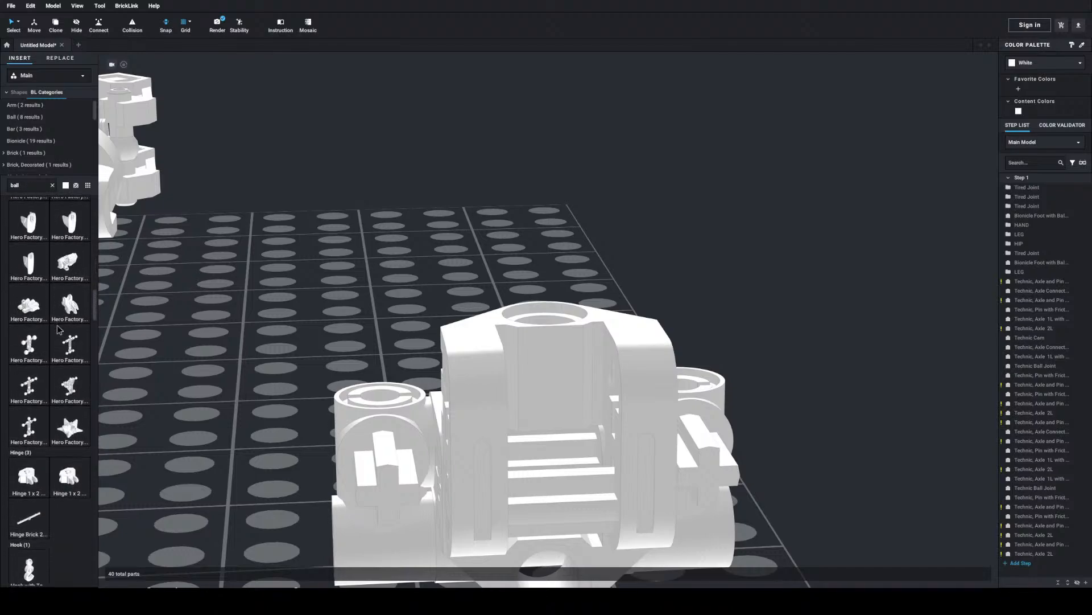
{"action": "scroll", "coordinate": [54, 330], "scroll_direction": "down", "scroll_amount": 3}
{"action": "scroll", "coordinate": [57, 350], "scroll_direction": "down", "scroll_amount": 12}
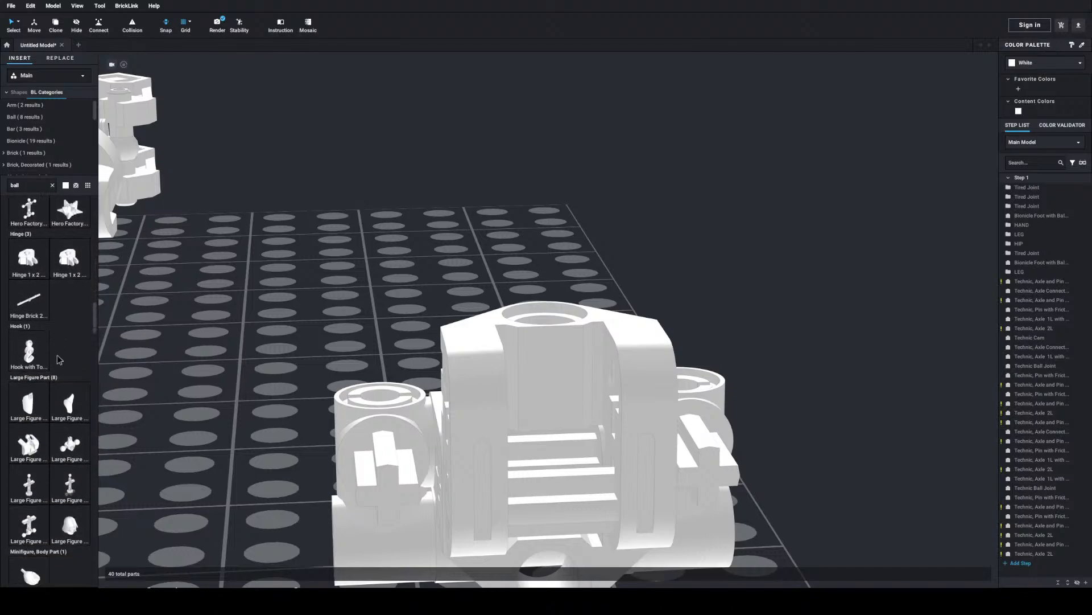
{"action": "scroll", "coordinate": [53, 352], "scroll_direction": "down", "scroll_amount": 10}
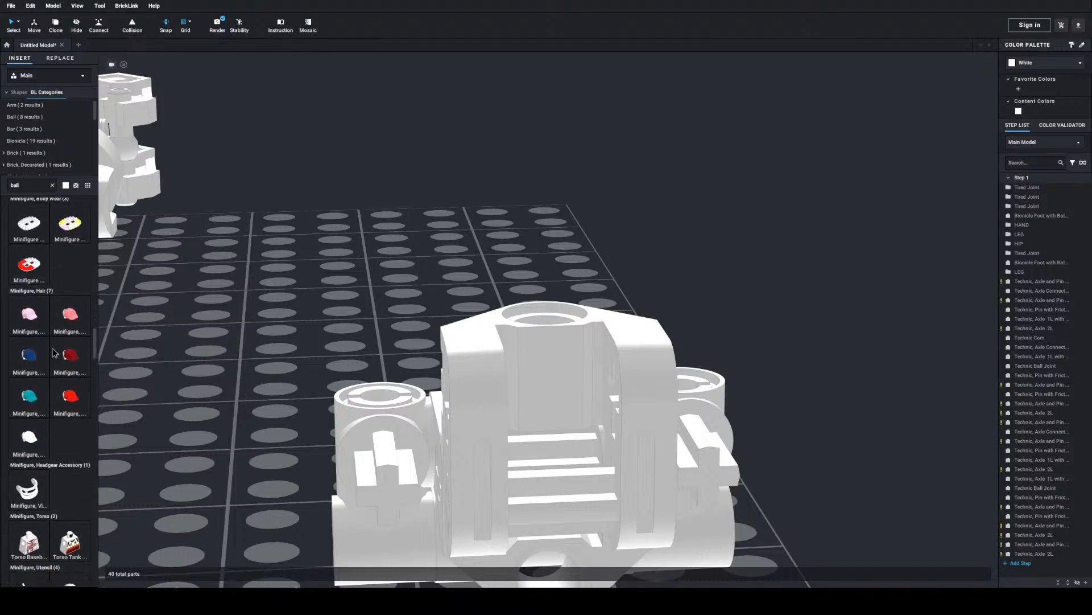
{"action": "scroll", "coordinate": [64, 356], "scroll_direction": "down", "scroll_amount": 15}
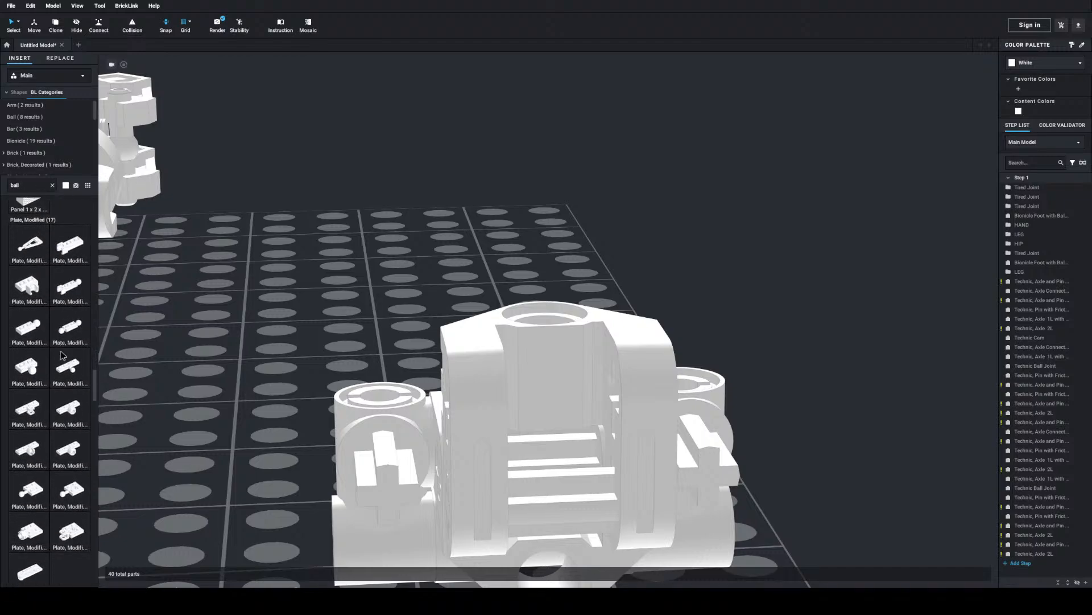
{"action": "scroll", "coordinate": [65, 358], "scroll_direction": "down", "scroll_amount": 12}
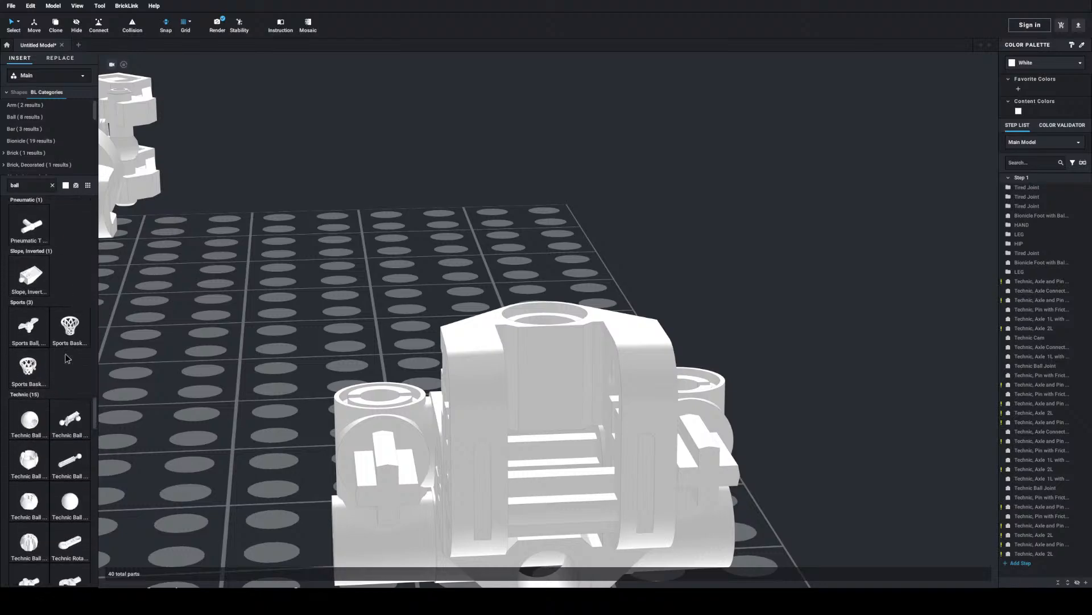
{"action": "scroll", "coordinate": [67, 365], "scroll_direction": "down", "scroll_amount": 3}
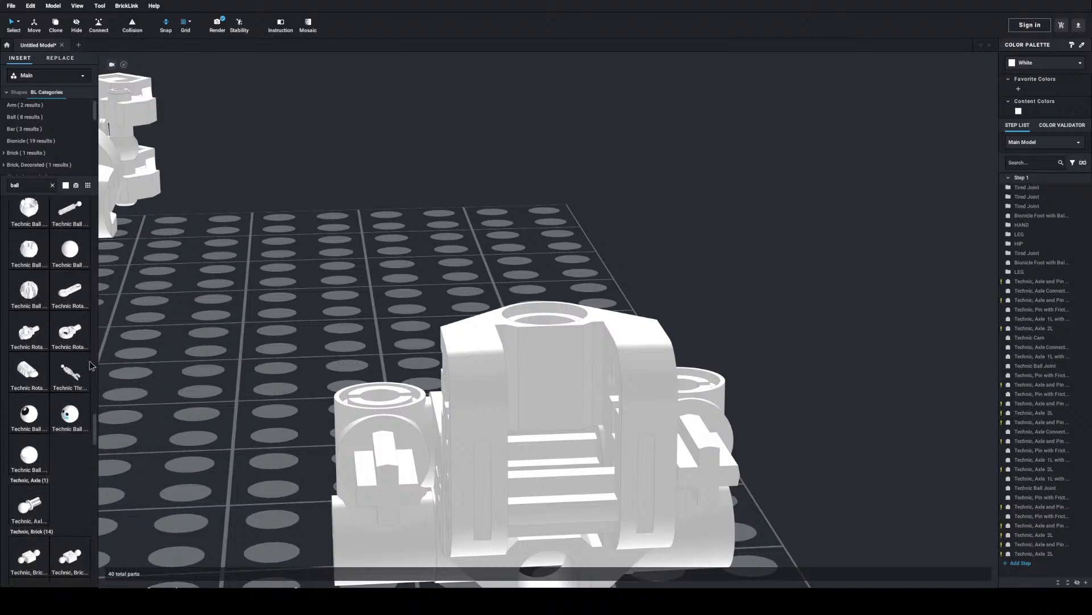
{"action": "scroll", "coordinate": [67, 486], "scroll_direction": "down", "scroll_amount": 8}
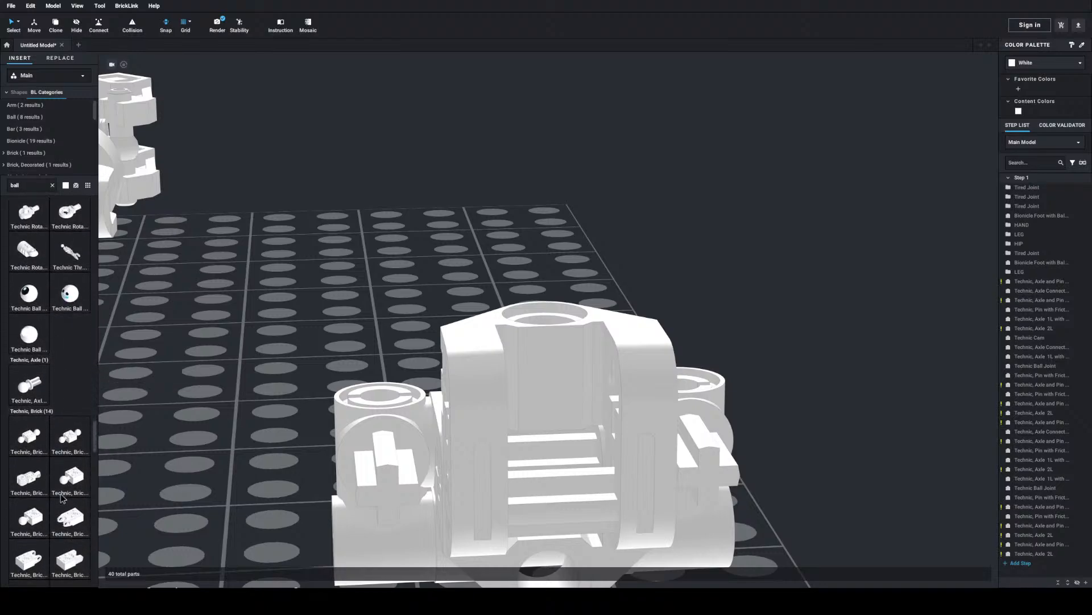
{"action": "scroll", "coordinate": [55, 503], "scroll_direction": "down", "scroll_amount": 5}
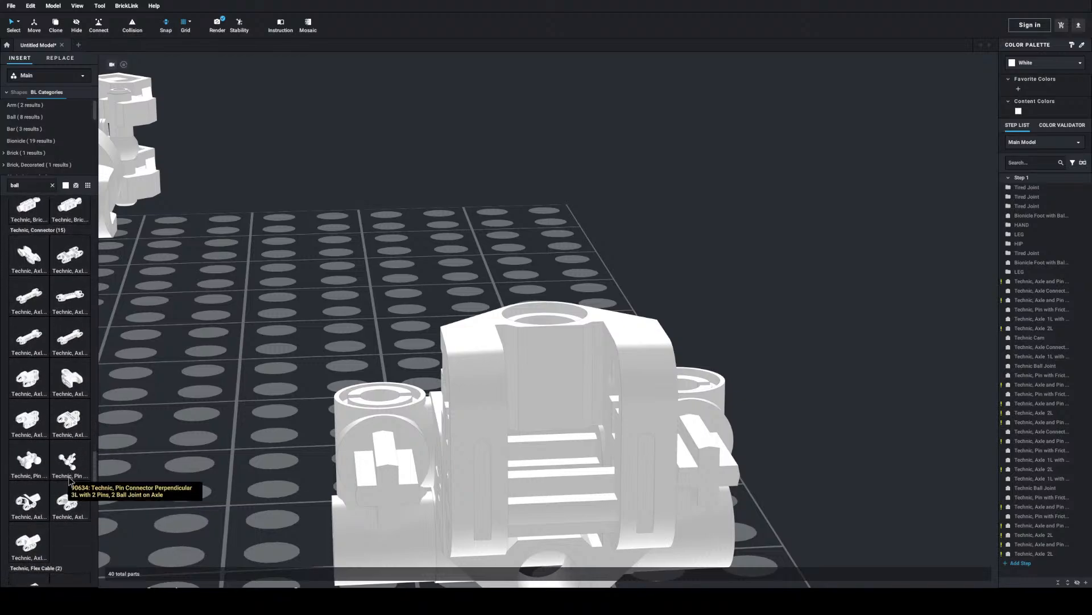
{"action": "scroll", "coordinate": [73, 458], "scroll_direction": "up", "scroll_amount": 2}
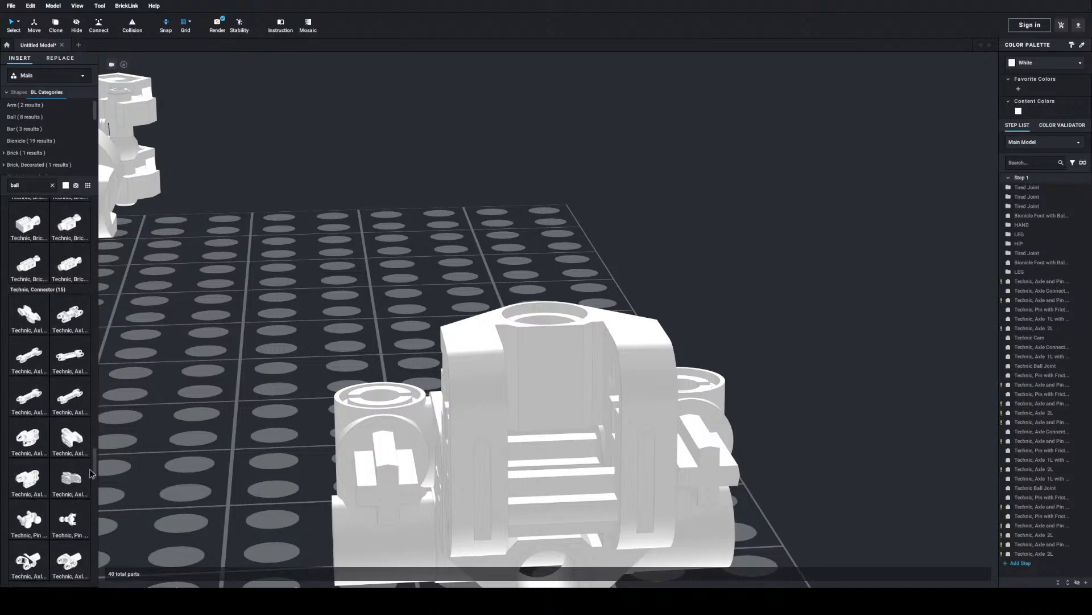
{"action": "scroll", "coordinate": [72, 497], "scroll_direction": "down", "scroll_amount": 10}
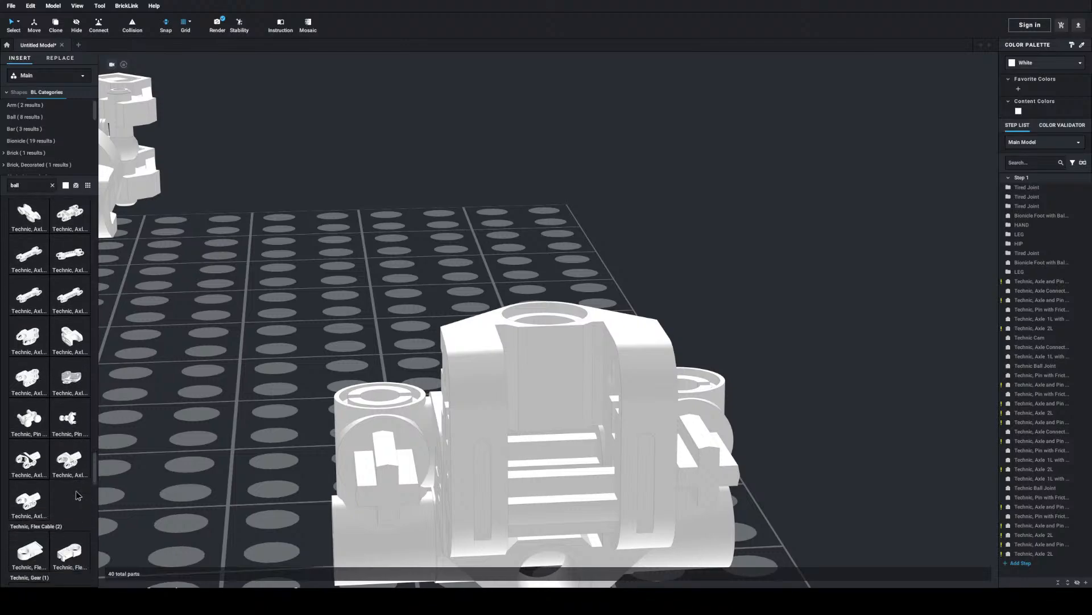
{"action": "scroll", "coordinate": [72, 496], "scroll_direction": "down", "scroll_amount": 1}
Step: Add a Technic Liftarm Modified Ball Joint Angled 1 x 2, rotate it and seat it between the arms of the assembly's upper split connector
{"action": "left_click", "coordinate": [38, 464]}
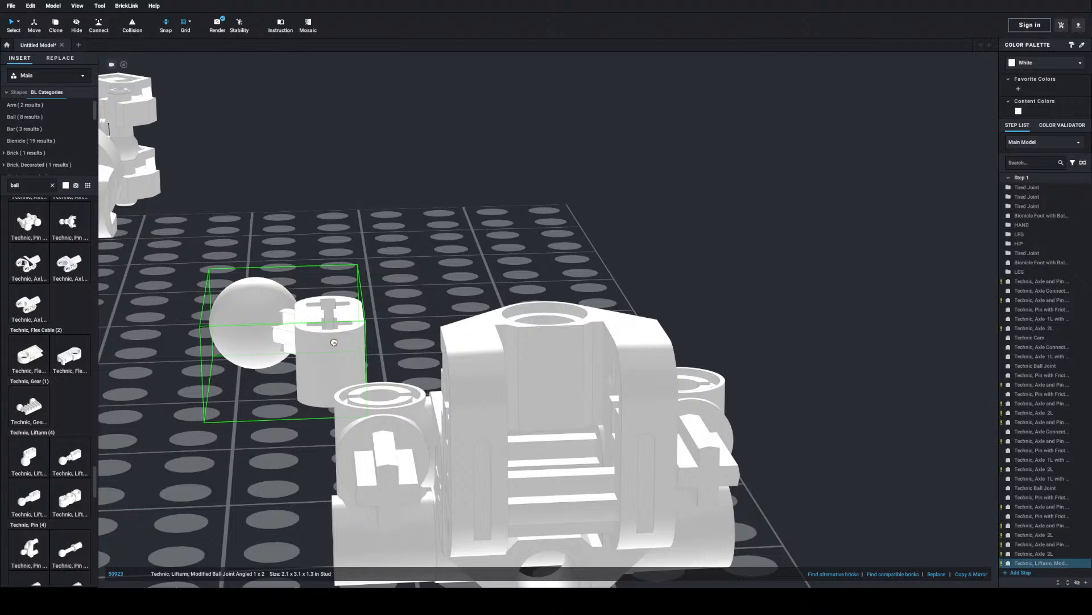
{"action": "key", "text": "Down"}
{"action": "key", "text": "Down"}
{"action": "key", "text": "Right"}
{"action": "key", "text": "Down"}
{"action": "key", "text": "Down"}
{"action": "key", "text": "Down"}
{"action": "key", "text": "Down"}
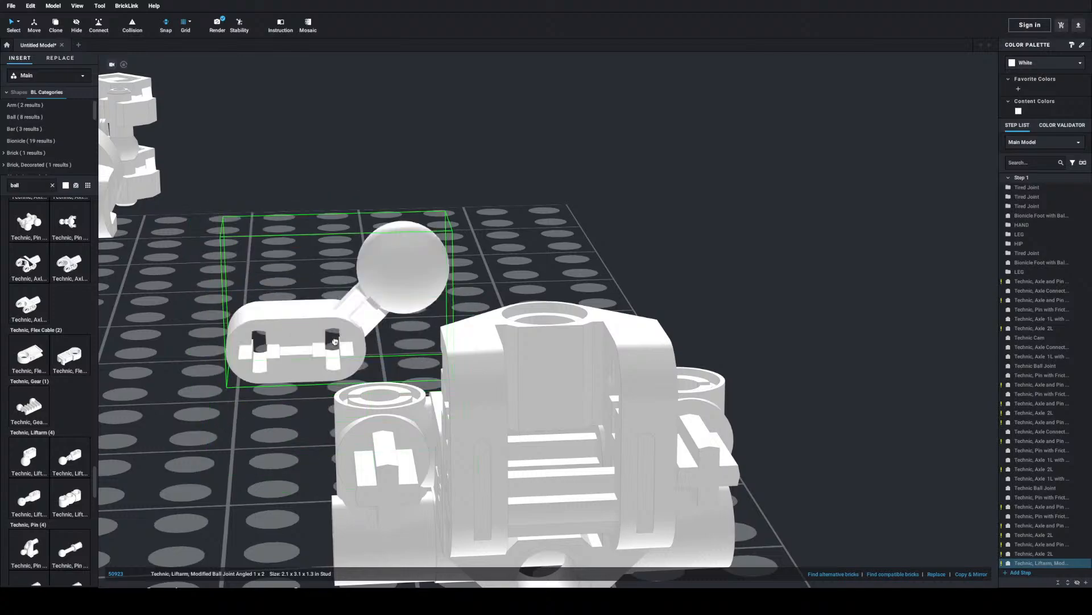
{"action": "key", "text": "Right"}
{"action": "key", "text": "Right"}
{"action": "key", "text": "Down"}
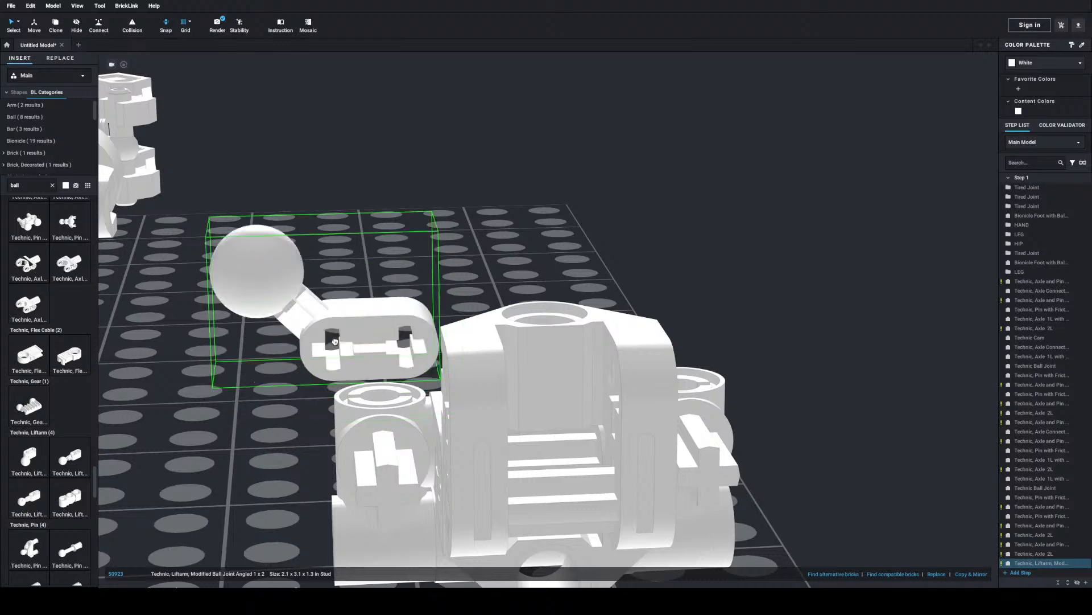
{"action": "key", "text": "Right"}
{"action": "key", "text": "Right"}
{"action": "key", "text": "Left"}
{"action": "right_click_drag", "start_coordinate": [568, 521], "coordinate": [570, 447]}
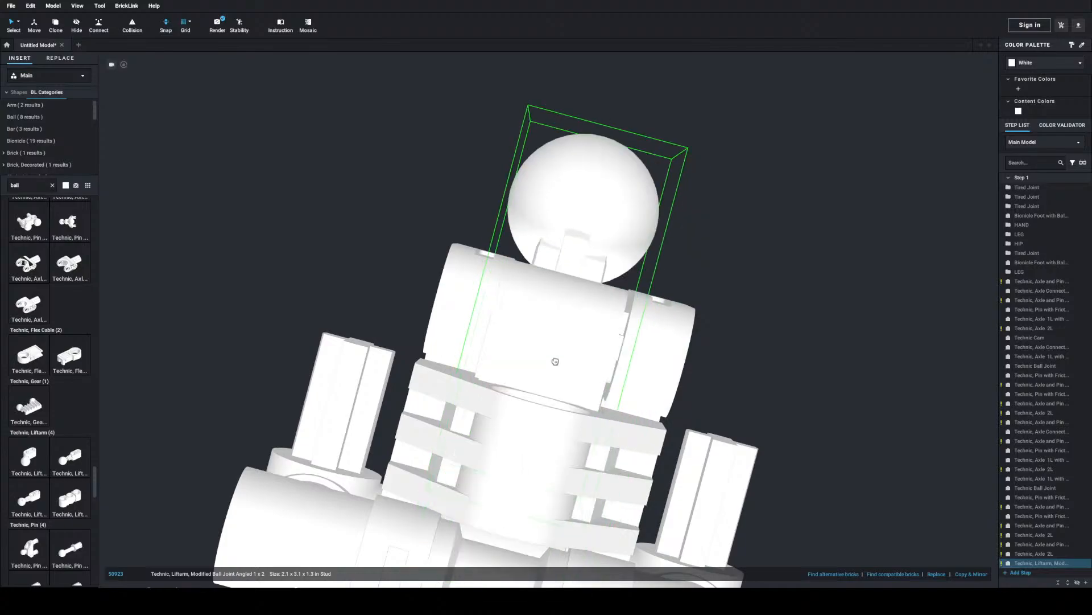
{"action": "left_click", "coordinate": [564, 352]}
Step: Examine from several angles how the angled ball joint liftarm sits between the stacked split connectors
{"action": "right_click_drag", "start_coordinate": [565, 361], "coordinate": [528, 404]}
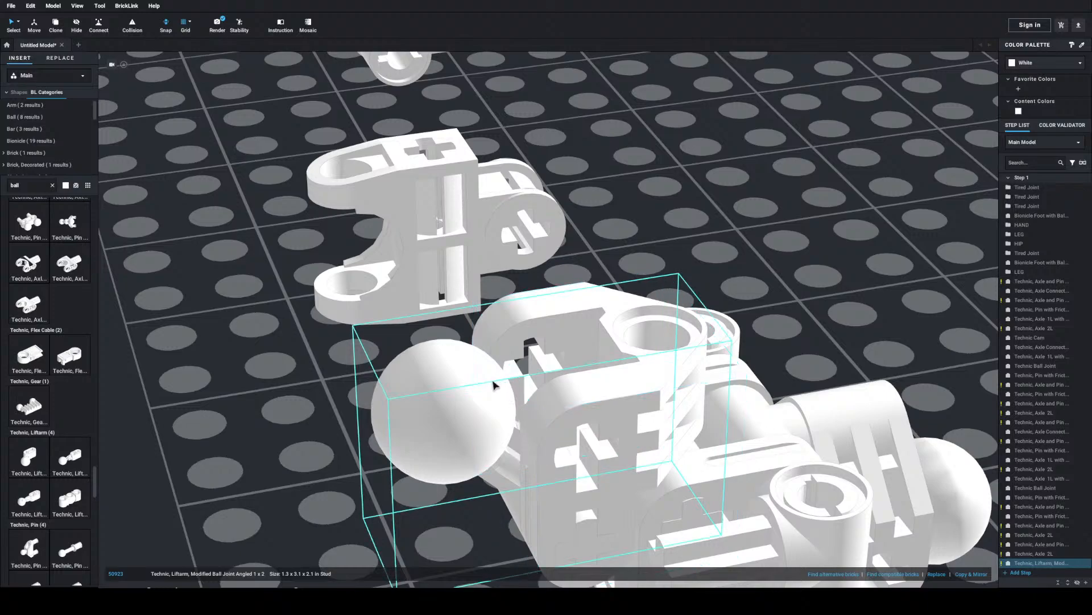
{"action": "right_click_drag", "start_coordinate": [489, 387], "coordinate": [382, 345]}
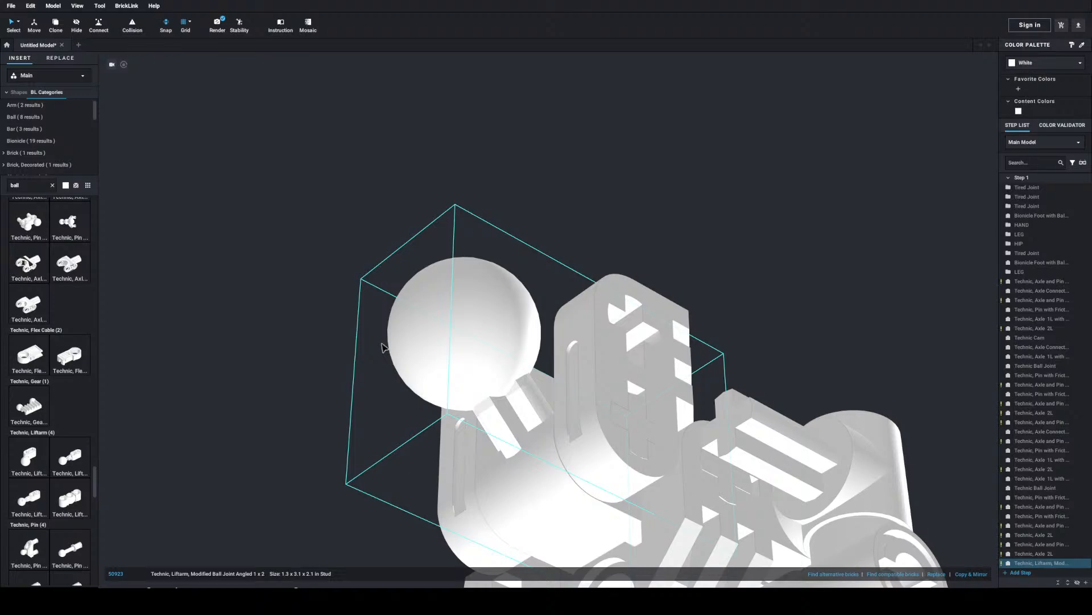
{"action": "right_click_drag", "start_coordinate": [427, 331], "coordinate": [460, 424]}
{"action": "middle_click_drag", "start_coordinate": [459, 424], "coordinate": [444, 361]}
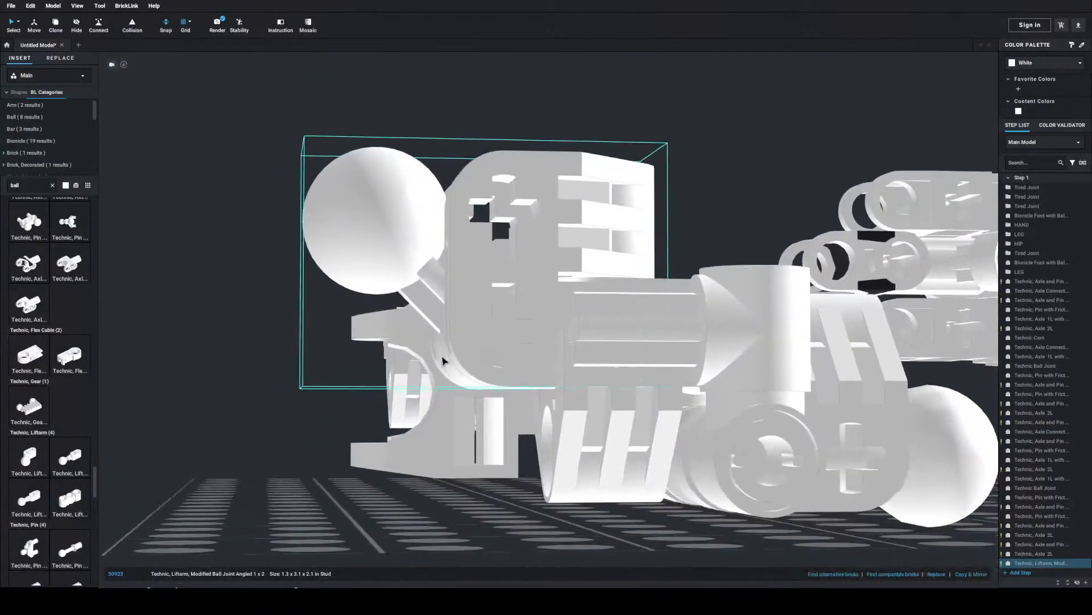
{"action": "right_click_drag", "start_coordinate": [654, 412], "coordinate": [629, 385]}
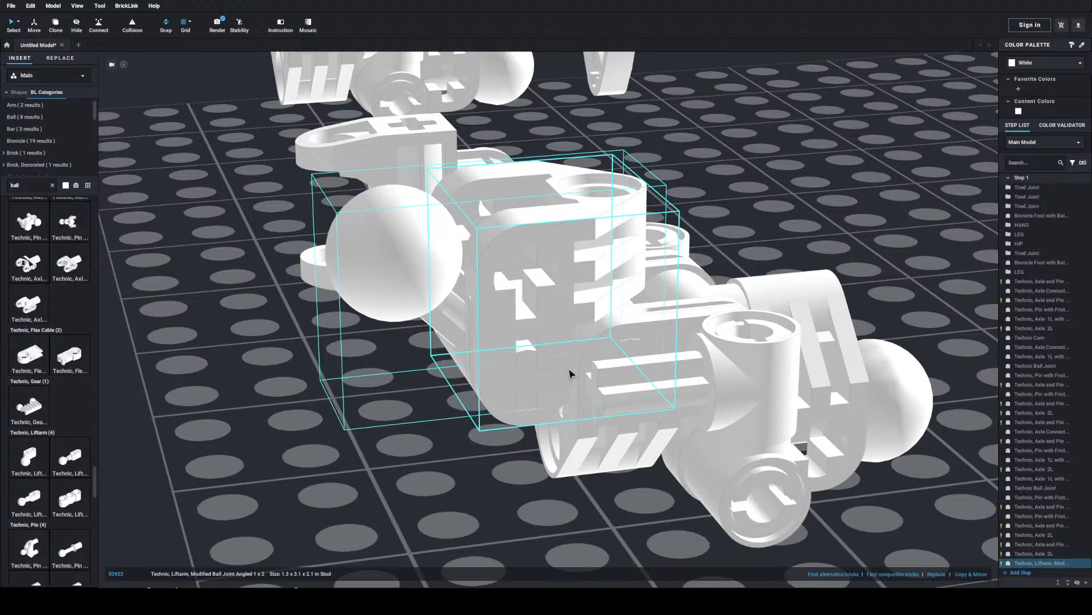
Step: Move the loose Technic Axle Connector 2 x 3 with Ball Joint Socket into the split connector of the other torso section
{"action": "scroll", "coordinate": [441, 288], "scroll_direction": "down", "scroll_amount": 5}
{"action": "mouse_move", "coordinate": [404, 287]}
{"action": "right_mouse_down"}
{"action": "mouse_move", "coordinate": [417, 305]}
{"action": "mouse_move", "coordinate": [407, 289]}
{"action": "right_mouse_up"}
{"action": "scroll", "coordinate": [353, 245], "scroll_direction": "up", "scroll_amount": 1}
{"action": "middle_click_drag", "start_coordinate": [353, 245], "coordinate": [591, 366]}
{"action": "scroll", "coordinate": [446, 289], "scroll_direction": "down", "scroll_amount": 2}
{"action": "left_click_drag", "start_coordinate": [796, 489], "coordinate": [580, 312]}
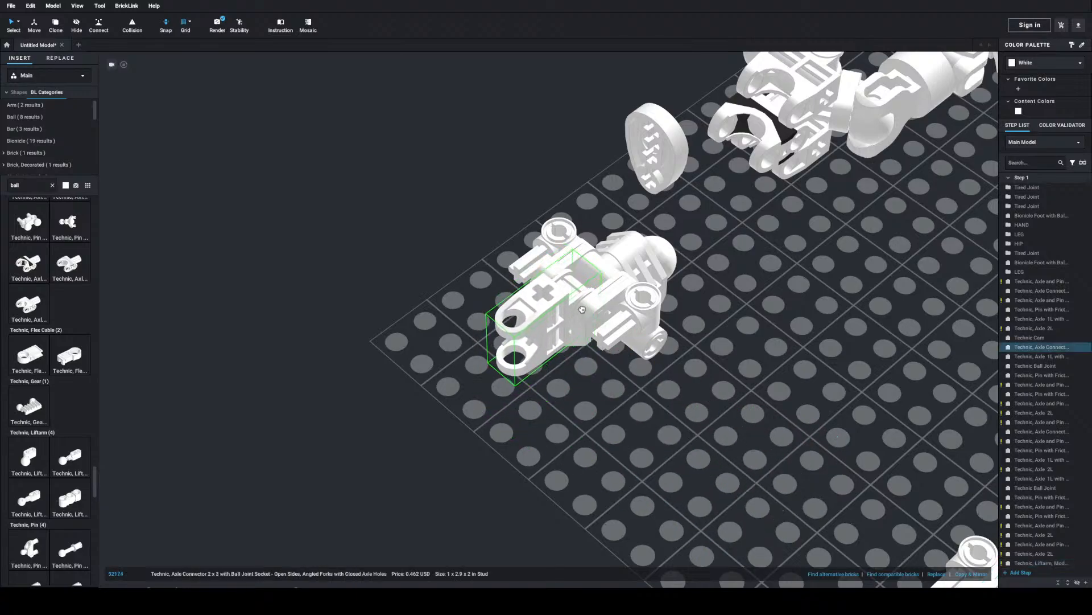
{"action": "left_click", "coordinate": [792, 311]}
Step: Select the entire torso section with the angled ball joint and move it next to the socket-topped torso section
{"action": "right_click_drag", "start_coordinate": [793, 310], "coordinate": [739, 322]}
{"action": "middle_click_drag", "start_coordinate": [521, 428], "coordinate": [538, 284]}
{"action": "scroll", "coordinate": [494, 298], "scroll_direction": "down", "scroll_amount": 3}
{"action": "mouse_move", "coordinate": [538, 285]}
{"action": "right_mouse_down"}
{"action": "mouse_move", "coordinate": [513, 289]}
{"action": "mouse_move", "coordinate": [538, 295]}
{"action": "mouse_move", "coordinate": [522, 292]}
{"action": "right_mouse_up"}
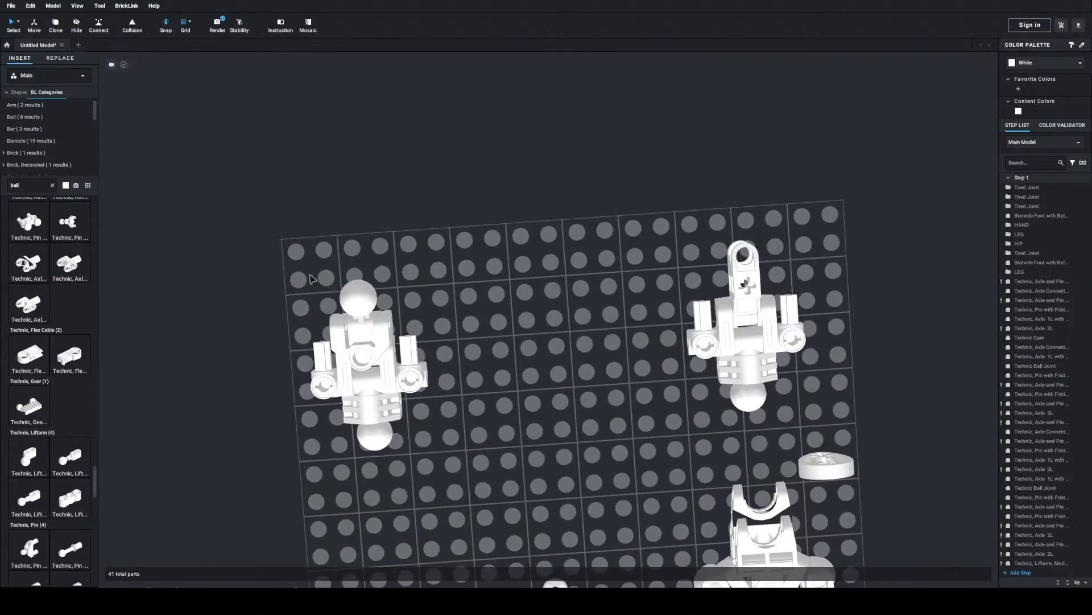
{"action": "left_click_drag", "start_coordinate": [316, 274], "coordinate": [485, 455]}
{"action": "left_click_drag", "start_coordinate": [399, 355], "coordinate": [577, 335]}
{"action": "left_click", "coordinate": [492, 304]}
Step: Compare the ball-topped and socket-topped torso sections from above and from the side
{"action": "scroll", "coordinate": [492, 302], "scroll_direction": "up", "scroll_amount": 5}
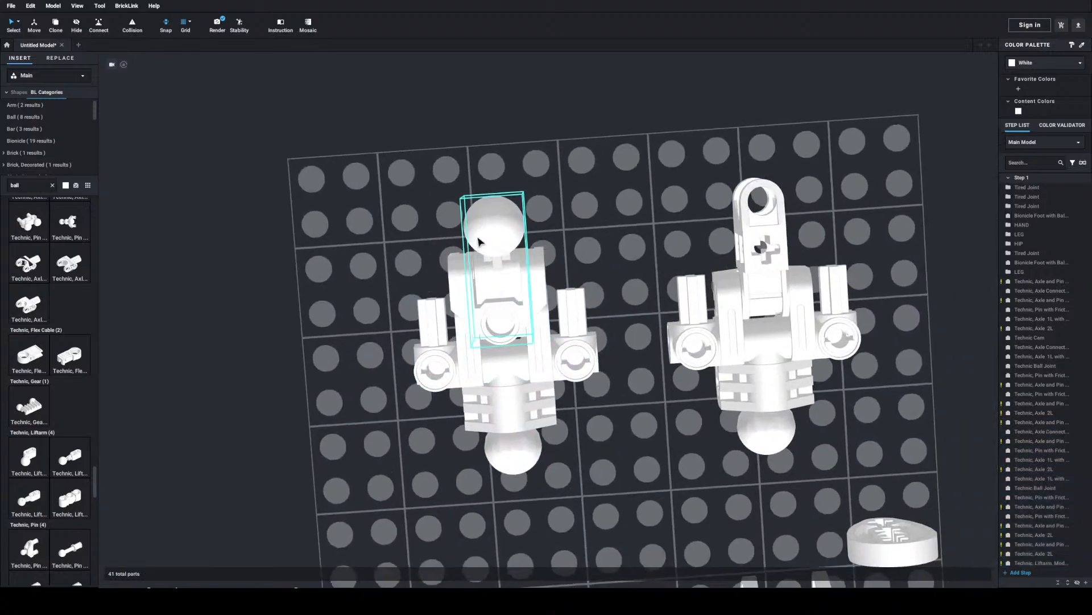
{"action": "right_click_drag", "start_coordinate": [493, 288], "coordinate": [537, 287]}
{"action": "scroll", "coordinate": [537, 287], "scroll_direction": "up", "scroll_amount": 1}
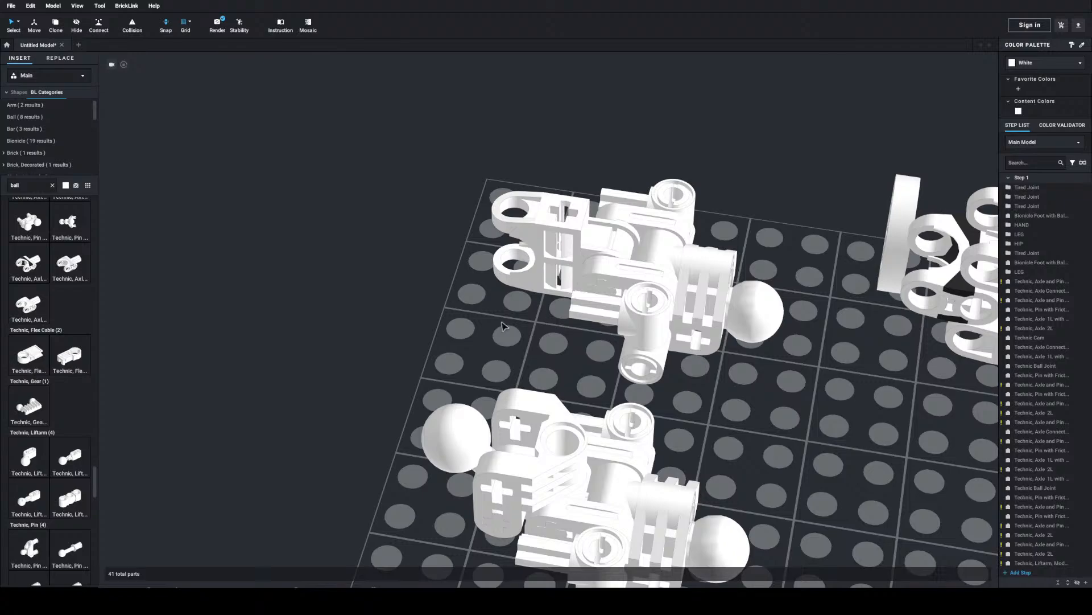
{"action": "scroll", "coordinate": [504, 326], "scroll_direction": "up", "scroll_amount": 4}
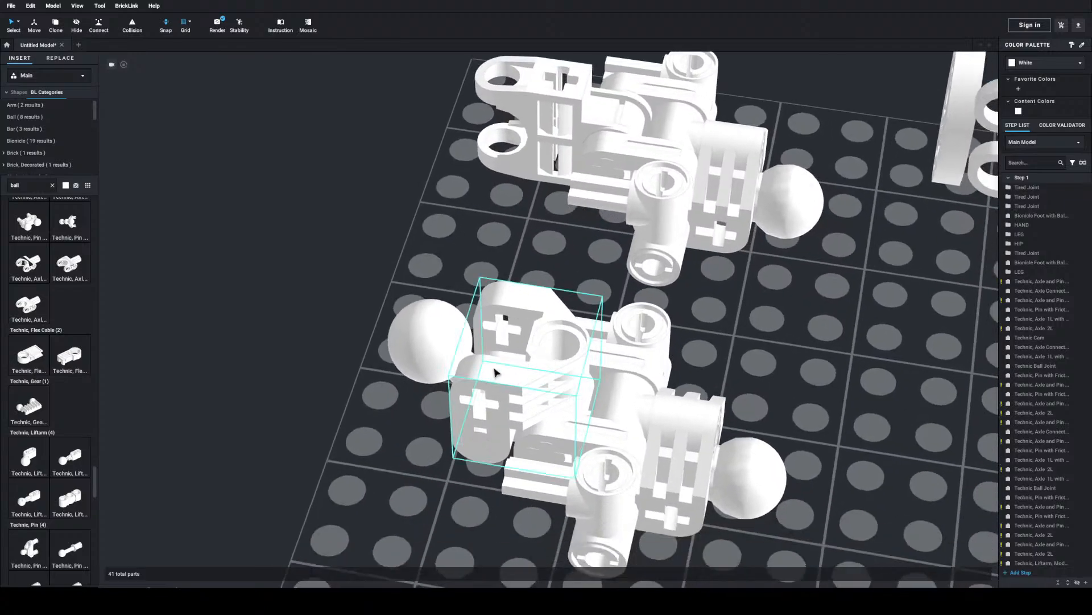
{"action": "right_click_drag", "start_coordinate": [522, 405], "coordinate": [477, 380]}
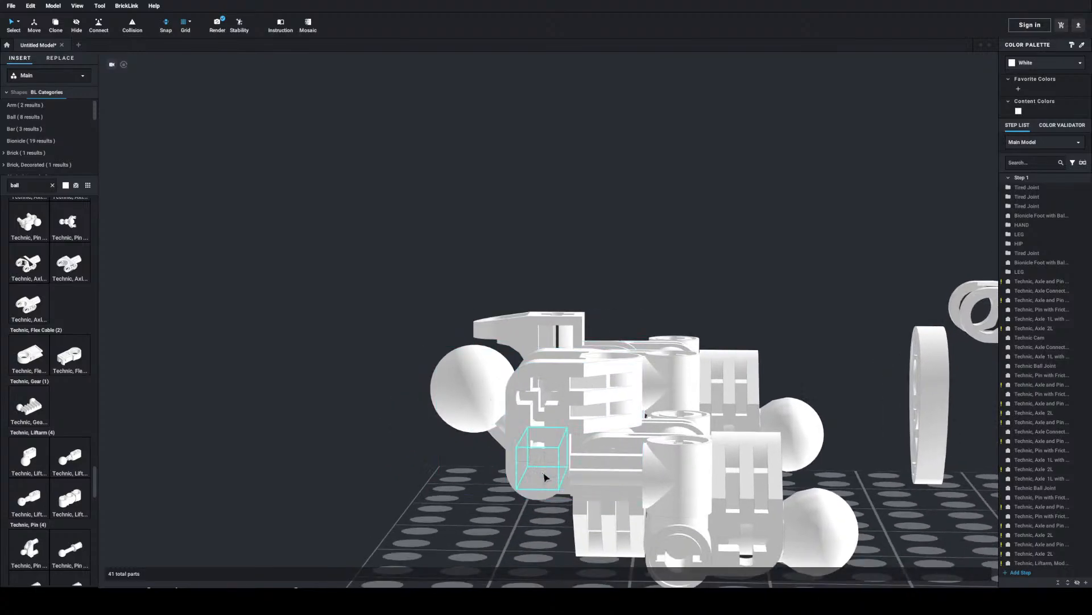
{"action": "right_click_drag", "start_coordinate": [572, 378], "coordinate": [524, 417]}
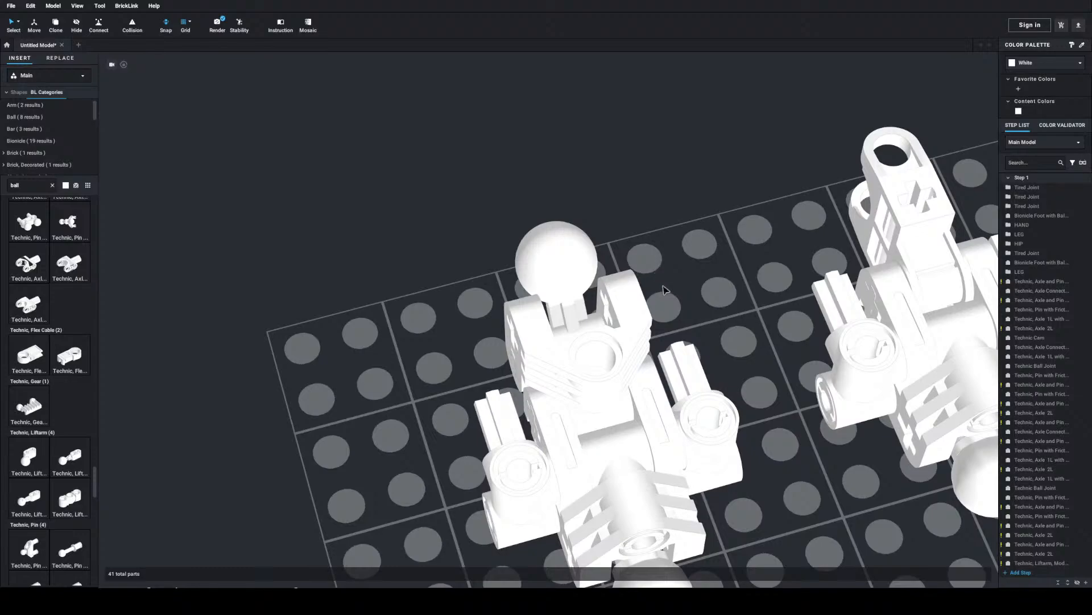
Step: Duplicate the socket-topped torso section's Technic Axle and Pin Connector Perpendicular Split and place the copy on the baseplate beside it
{"action": "scroll", "coordinate": [424, 285], "scroll_direction": "down", "scroll_amount": 3}
{"action": "left_click", "coordinate": [622, 421]}
{"action": "left_click_drag", "start_coordinate": [623, 421], "coordinate": [387, 392]}
{"action": "left_click", "coordinate": [530, 298]}
{"action": "right_click_drag", "start_coordinate": [530, 299], "coordinate": [483, 336]}
{"action": "middle_click_drag", "start_coordinate": [481, 335], "coordinate": [428, 305]}
{"action": "scroll", "coordinate": [504, 369], "scroll_direction": "up", "scroll_amount": 5}
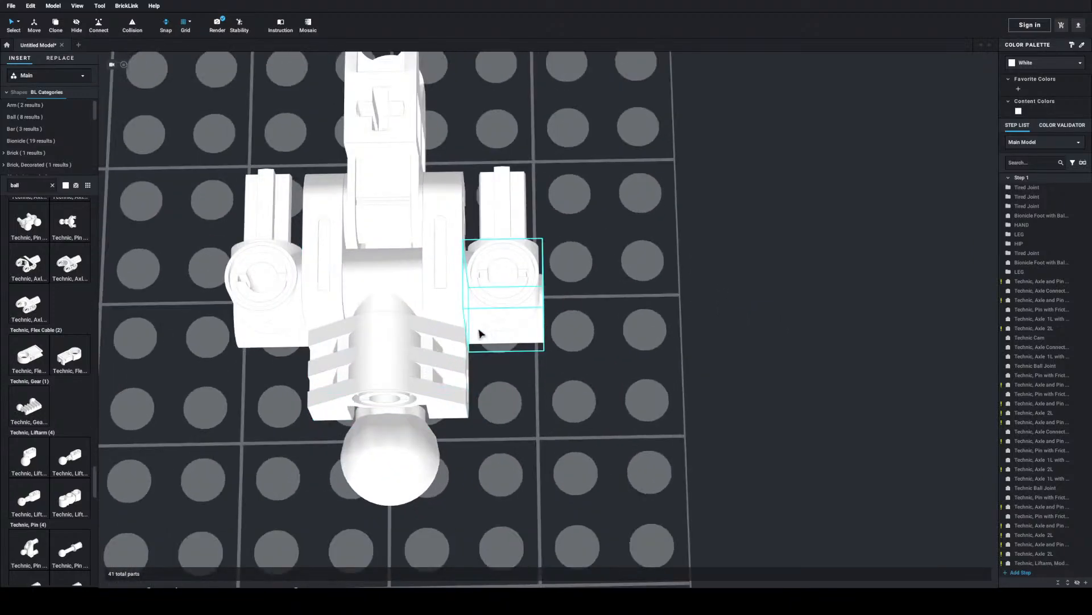
{"action": "left_click", "coordinate": [448, 226]}
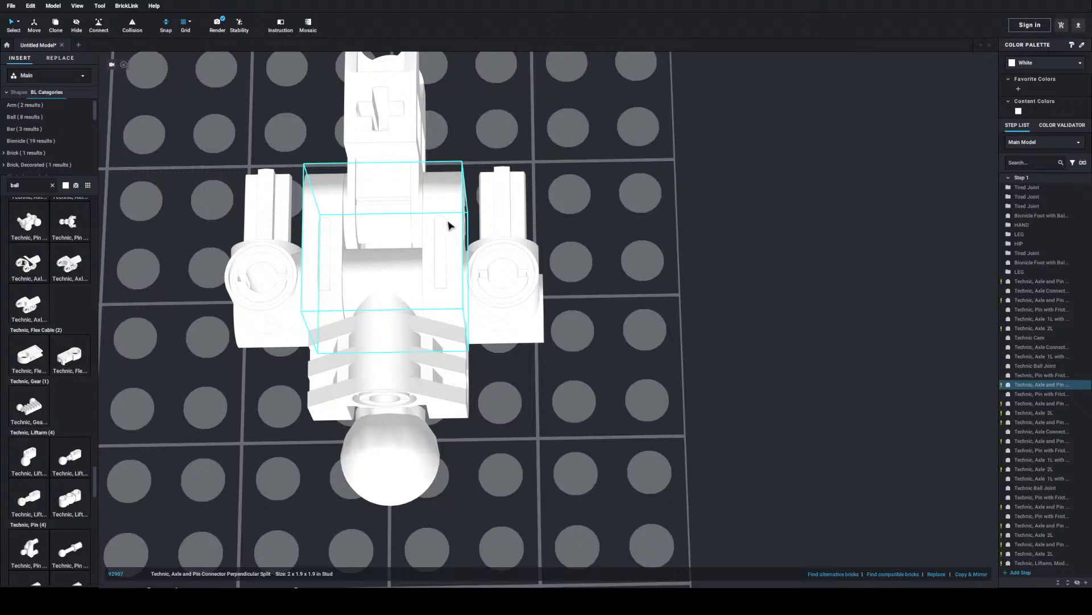
{"action": "key", "text": "ctrl+v"}
{"action": "left_click", "coordinate": [683, 188]}
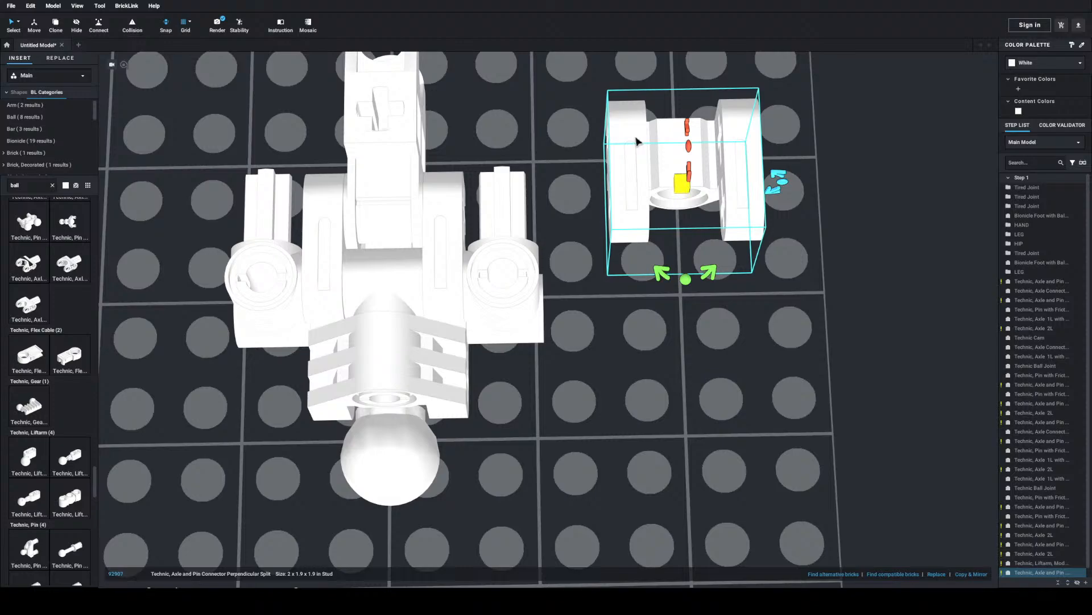
Step: Try different quarter-turn orientations for the duplicated split connector on the baseplate
{"action": "key", "text": "Right"}
{"action": "key", "text": "Right"}
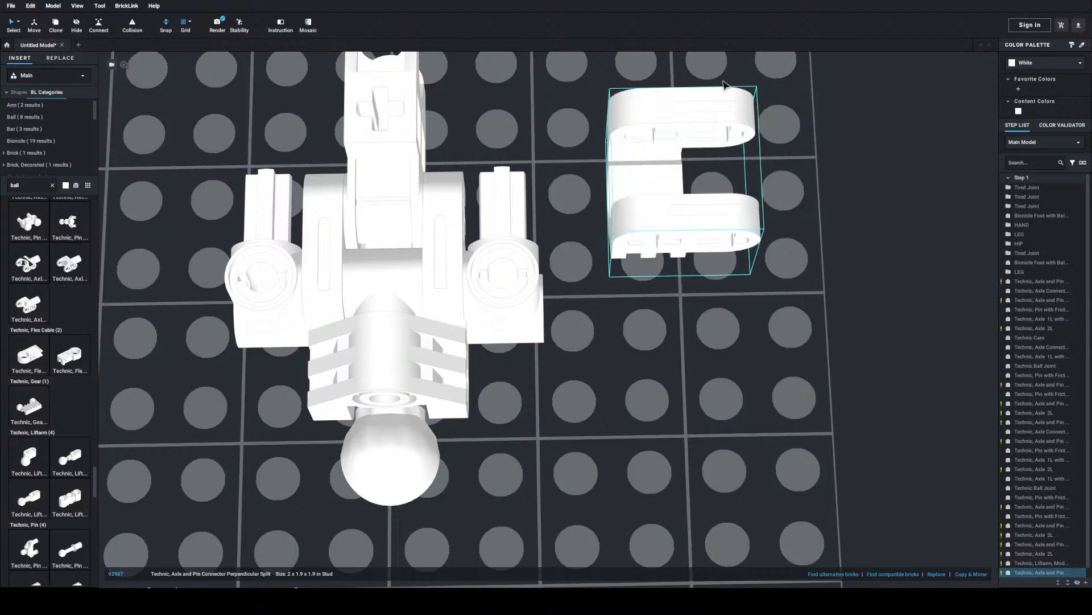
{"action": "key", "text": "Down"}
{"action": "key", "text": "Right"}
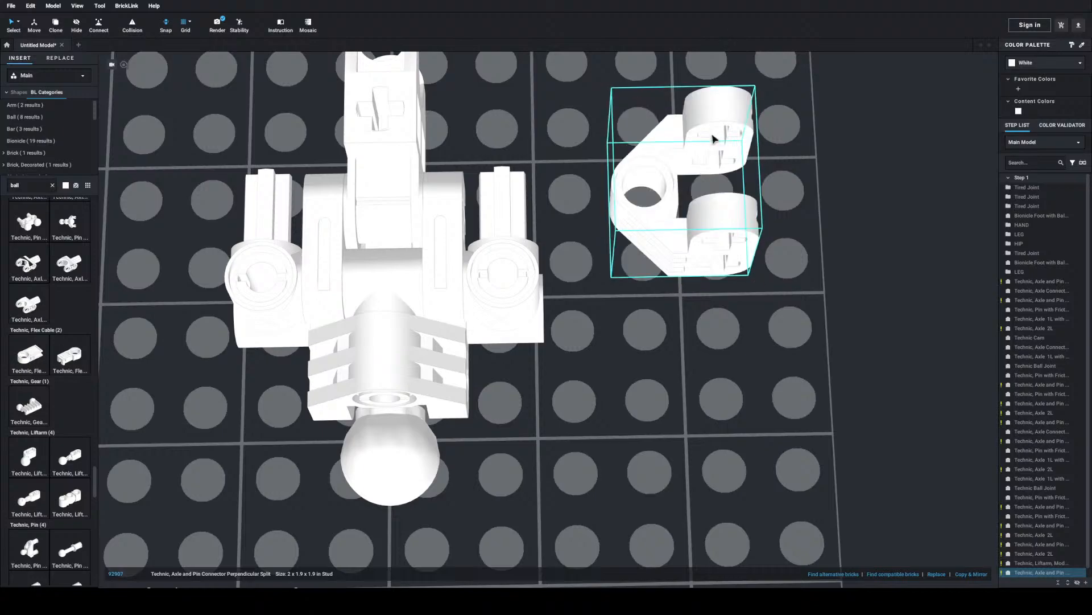
{"action": "key", "text": "Right"}
{"action": "key", "text": "Down"}
{"action": "key", "text": "Right"}
{"action": "key", "text": "Down"}
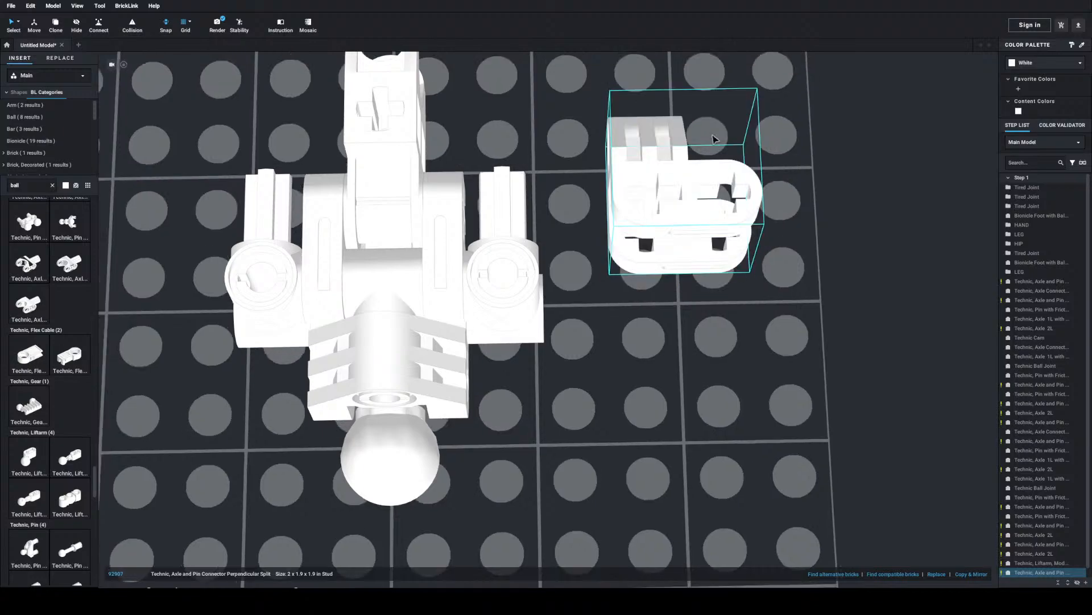
{"action": "key", "text": "Right"}
{"action": "key", "text": "Down"}
{"action": "key", "text": "Down"}
{"action": "key", "text": "Down"}
{"action": "key", "text": "Down"}
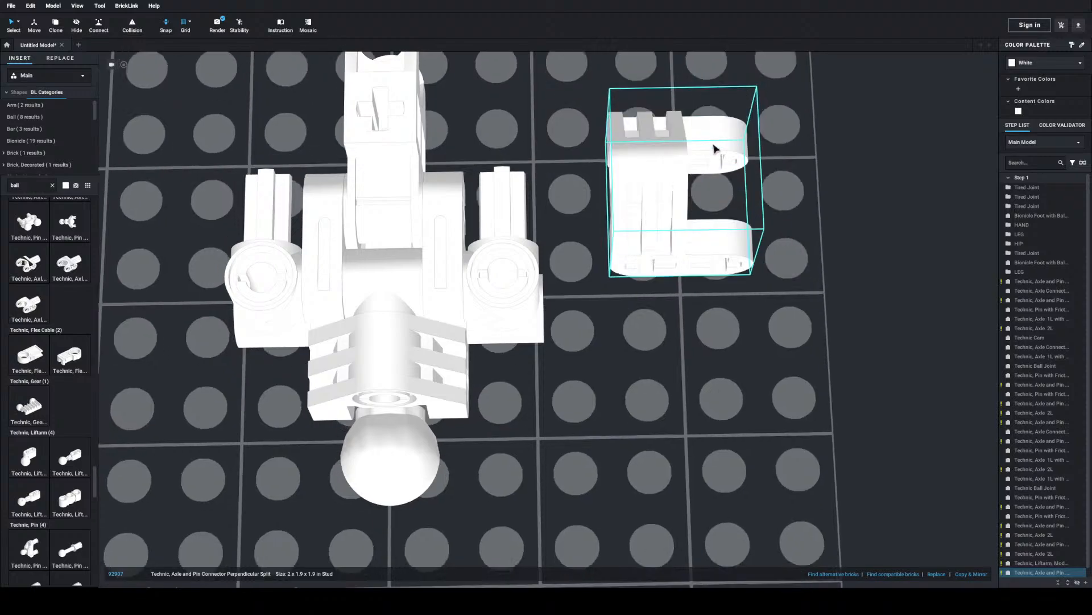
{"action": "key", "text": "Right"}
{"action": "key", "text": "Down"}
{"action": "mouse_move", "coordinate": [730, 172]}
{"action": "right_mouse_down"}
{"action": "mouse_move", "coordinate": [741, 183]}
{"action": "mouse_move", "coordinate": [737, 164]}
{"action": "mouse_move", "coordinate": [743, 189]}
{"action": "right_mouse_up"}
{"action": "key", "text": "Right"}
{"action": "right_click_drag", "start_coordinate": [723, 143], "coordinate": [707, 157]}
{"action": "middle_click_drag", "start_coordinate": [705, 156], "coordinate": [681, 223]}
{"action": "key", "text": "Right"}
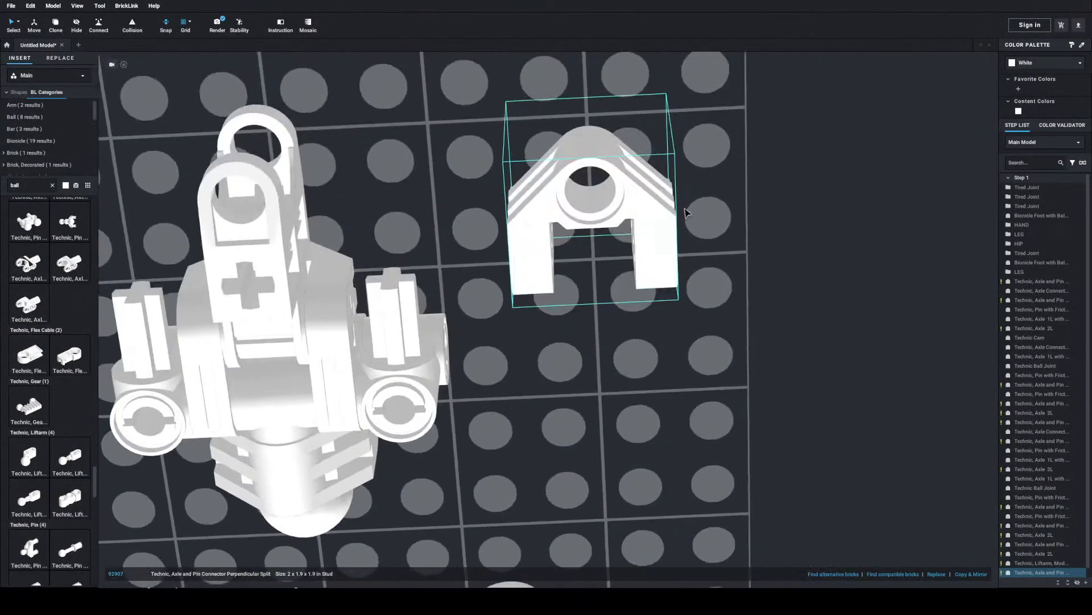
{"action": "key", "text": "Down"}
{"action": "key", "text": "Right"}
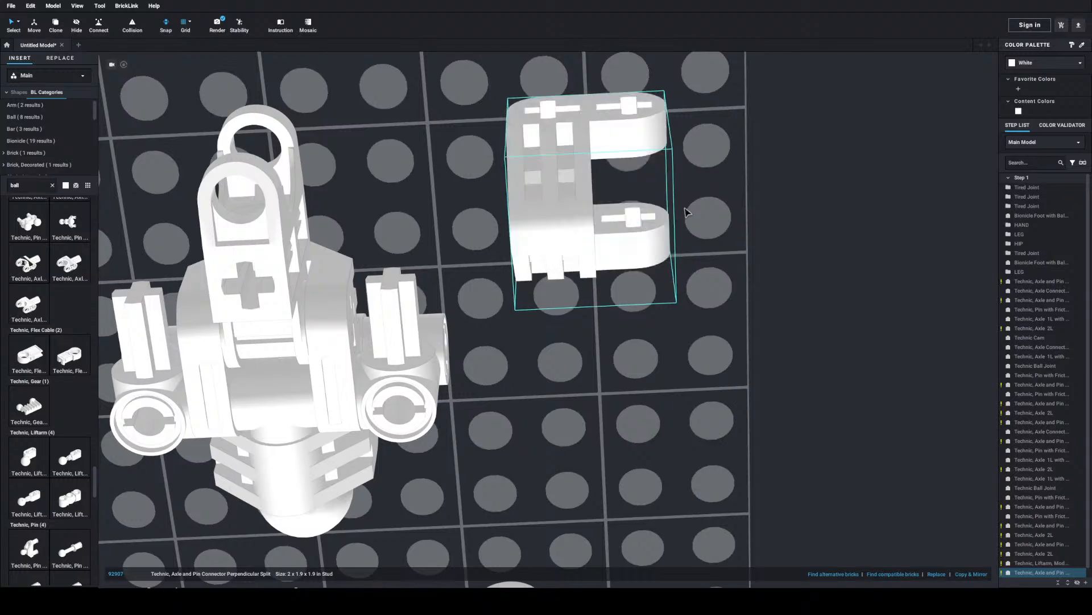
{"action": "key", "text": "Down"}
{"action": "key", "text": "Right"}
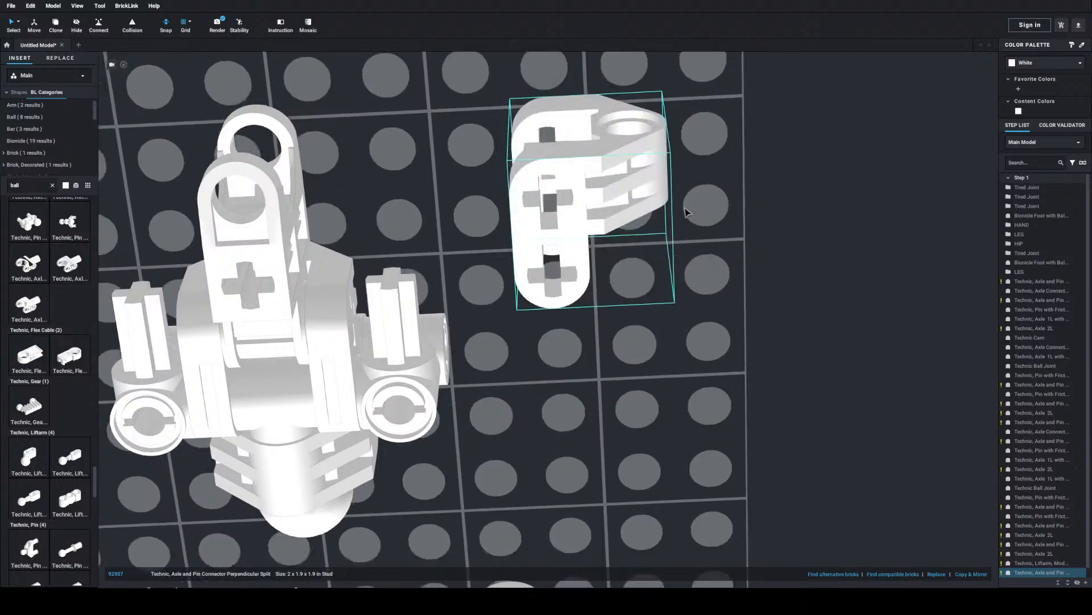
Step: Turn the split connector copy until its axle holes face up and shift it slightly on the baseplate
{"action": "key", "text": "Left"}
{"action": "key", "text": "Right"}
{"action": "key", "text": "Left"}
{"action": "right_click_drag", "start_coordinate": [688, 210], "coordinate": [719, 180]}
{"action": "key", "text": "Left"}
{"action": "right_click_drag", "start_coordinate": [663, 215], "coordinate": [619, 233]}
{"action": "key", "text": "Up"}
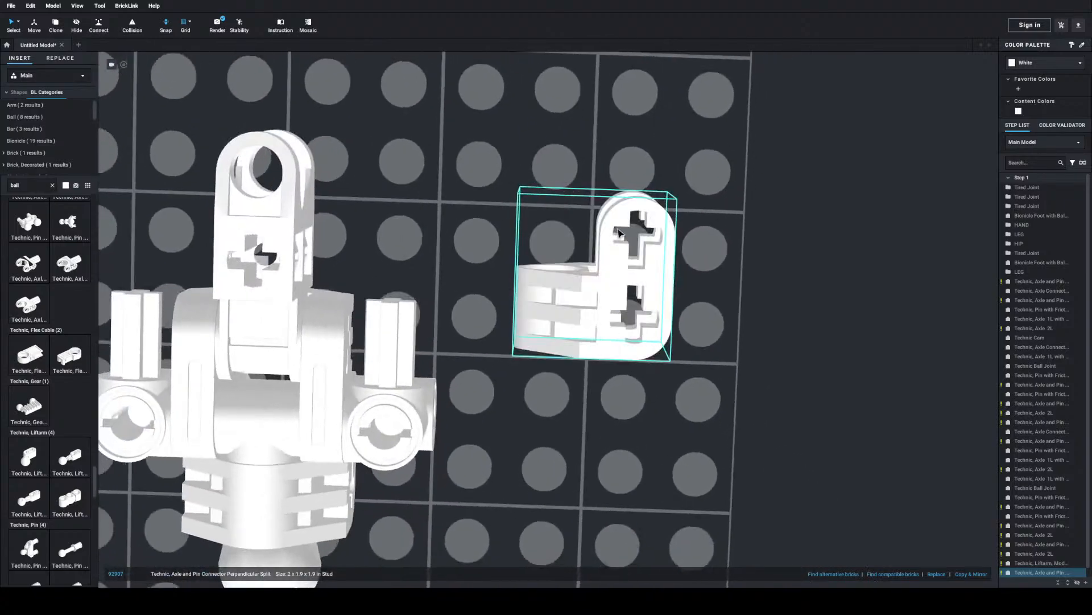
{"action": "key", "text": "Left"}
{"action": "key", "text": "Down"}
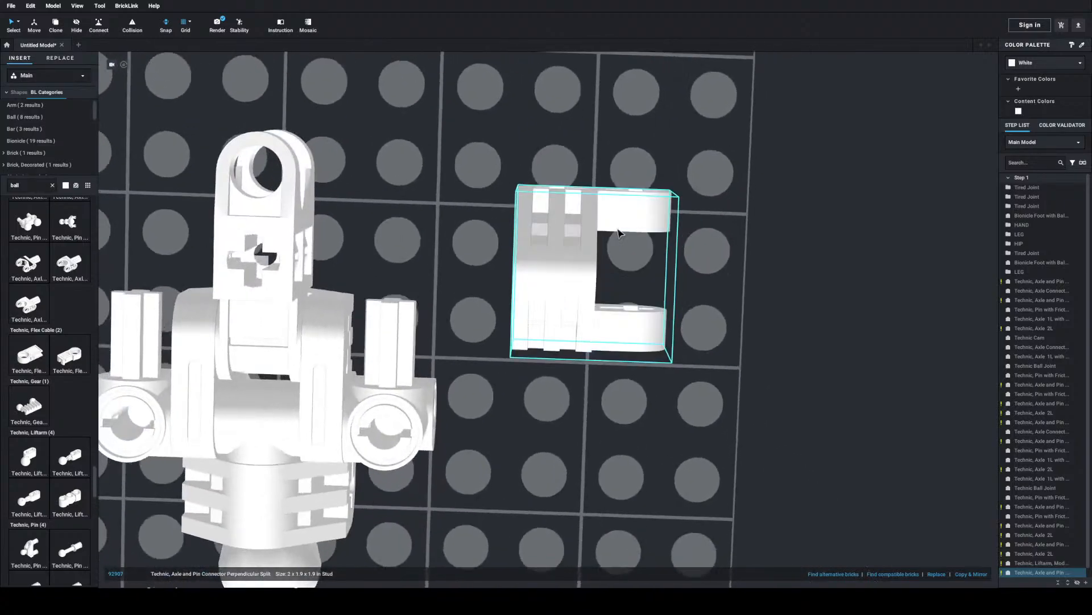
{"action": "key", "text": "Up"}
{"action": "key", "text": "Left"}
{"action": "key", "text": "Left"}
{"action": "key", "text": "Left"}
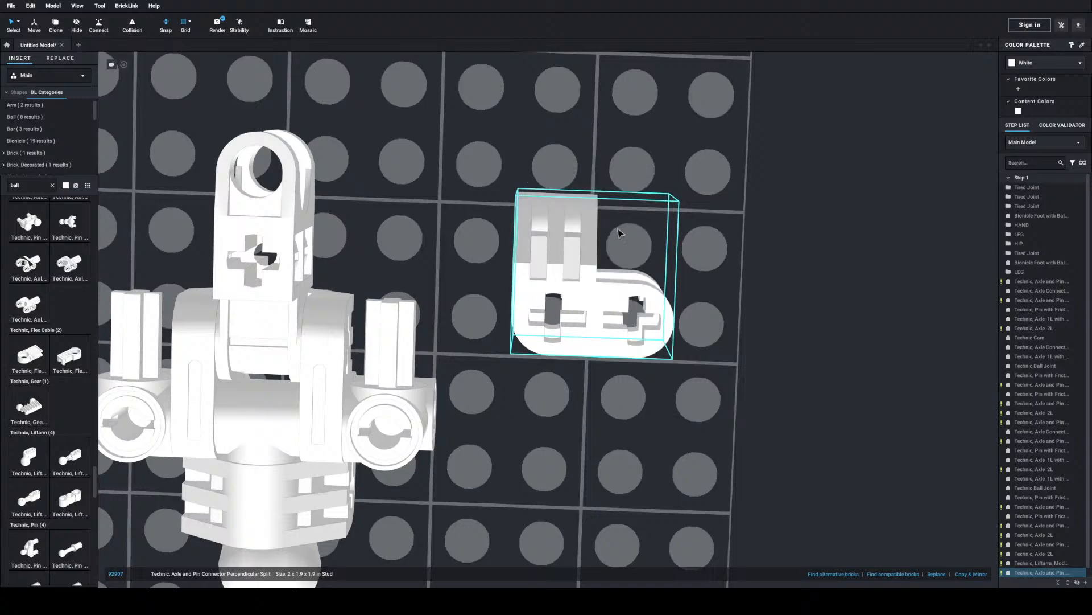
{"action": "key", "text": "Left"}
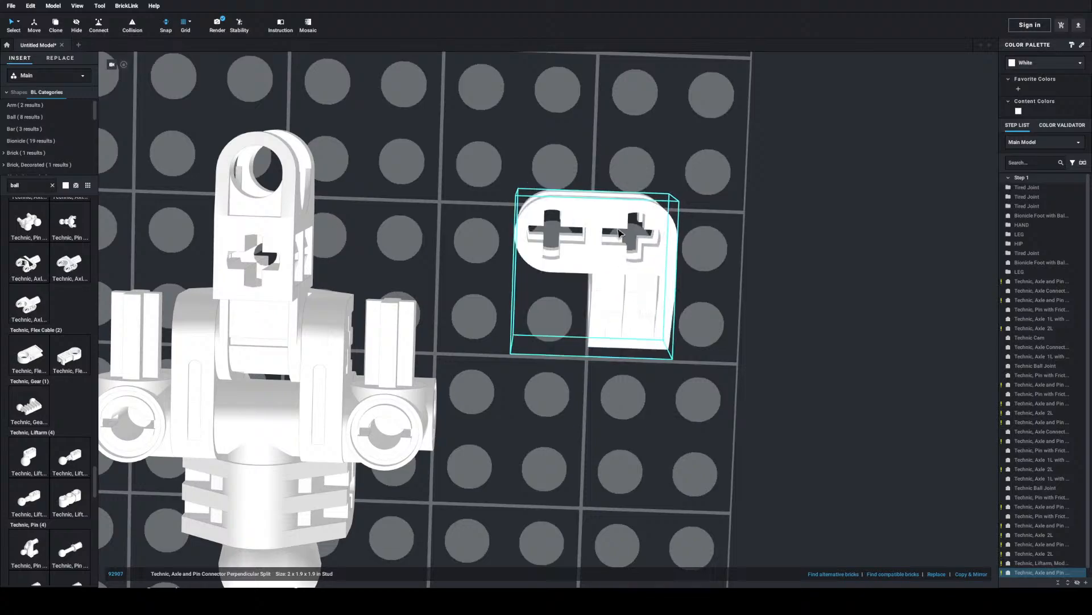
{"action": "key", "text": "Left"}
{"action": "key", "text": "Left"}
{"action": "key", "text": "Left"}
{"action": "left_click_drag", "start_coordinate": [619, 235], "coordinate": [614, 236]}
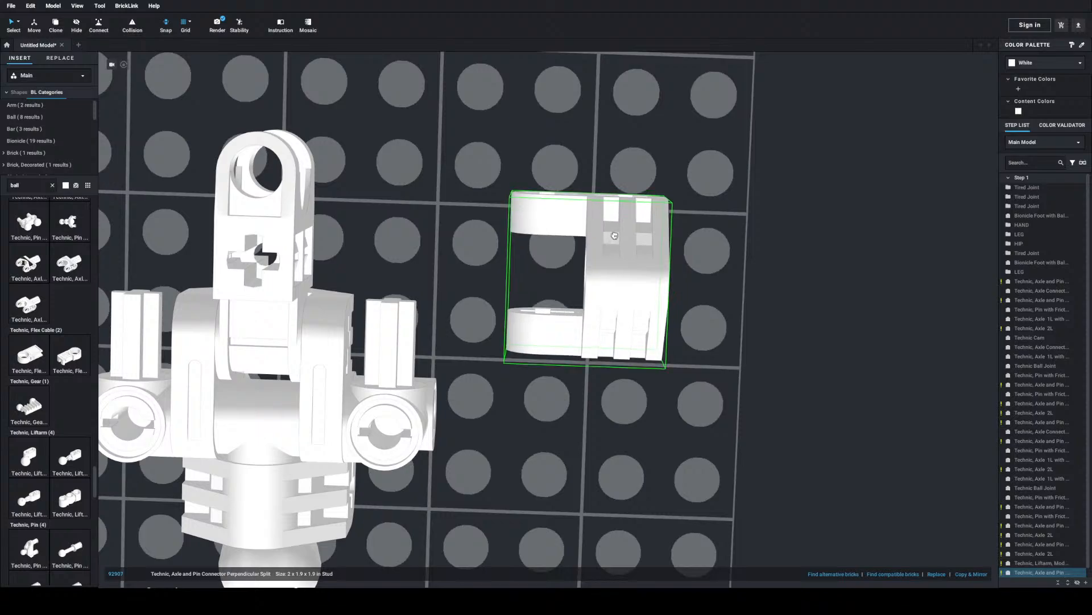
{"action": "key", "text": "Left"}
{"action": "key", "text": "Left"}
{"action": "key", "text": "Down"}
{"action": "left_click_drag", "start_coordinate": [614, 231], "coordinate": [572, 246]}
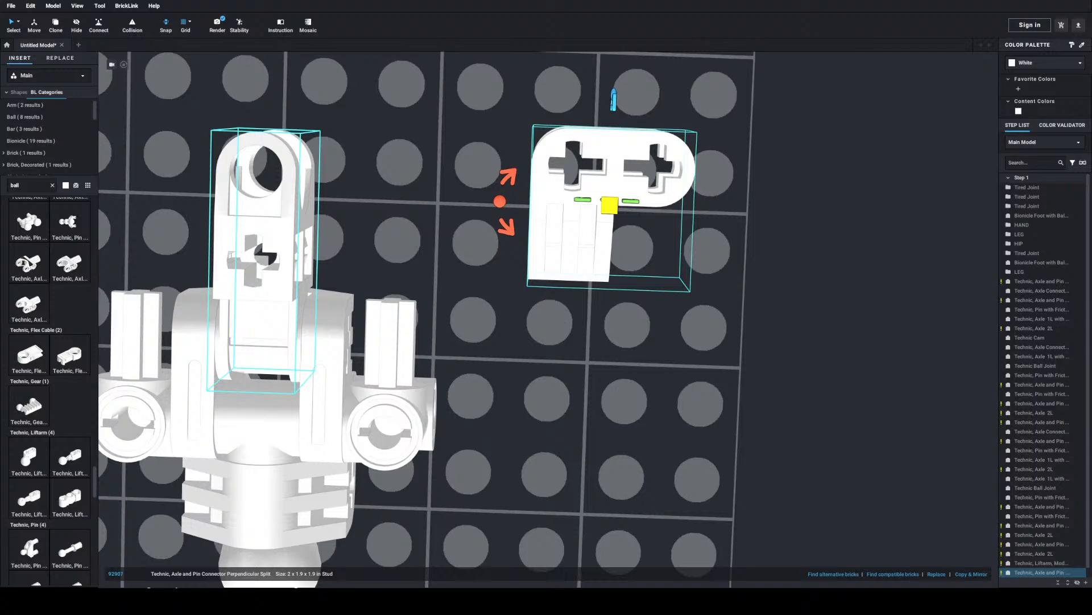
Step: Try tilting the split connector by a free angle, then square it to the grid again
{"action": "left_click_drag", "start_coordinate": [614, 100], "coordinate": [605, 226]}
{"action": "right_click_drag", "start_coordinate": [684, 218], "coordinate": [715, 197]}
{"action": "left_click", "coordinate": [712, 199]}
{"action": "left_click", "coordinate": [475, 382]}
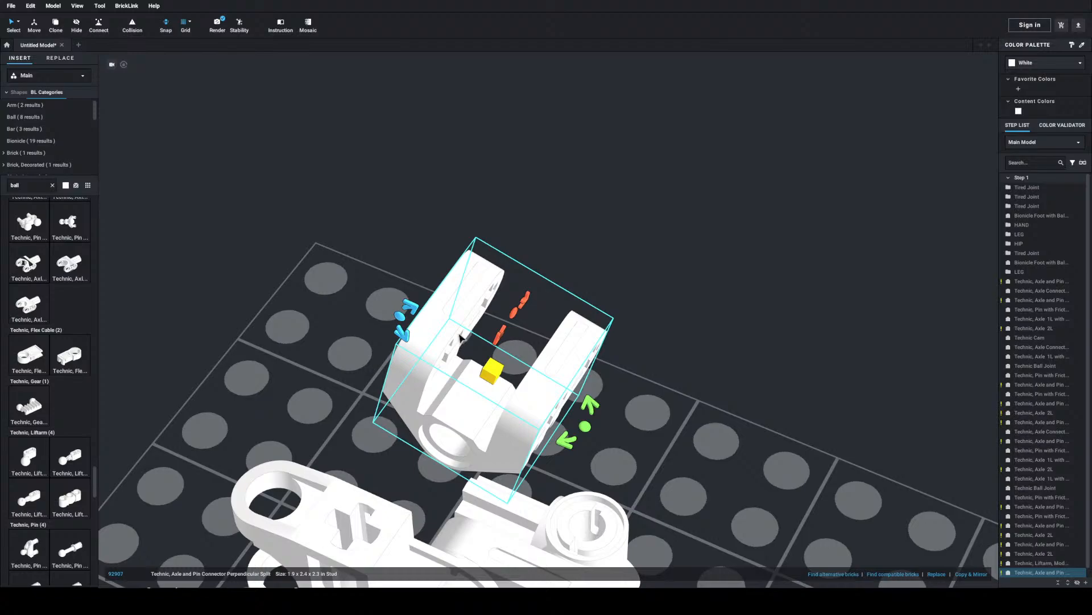
{"action": "left_click", "coordinate": [372, 282]}
{"action": "left_click", "coordinate": [434, 334]}
{"action": "key", "text": "Up"}
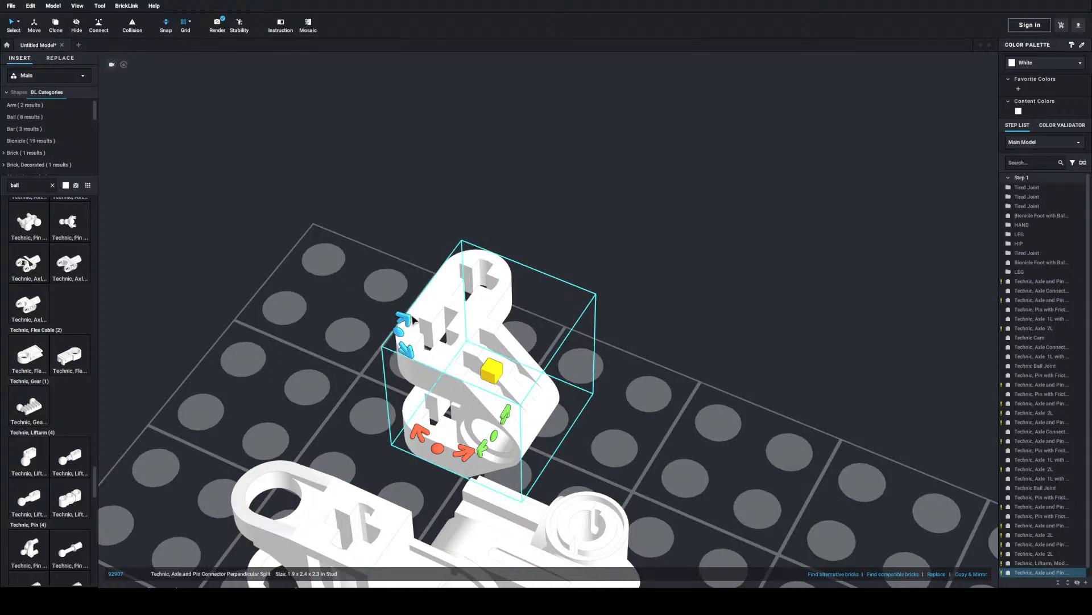
{"action": "left_click_drag", "start_coordinate": [413, 320], "coordinate": [512, 372]}
{"action": "left_click", "coordinate": [686, 345]}
{"action": "right_click_drag", "start_coordinate": [685, 345], "coordinate": [663, 371]}
{"action": "left_click", "coordinate": [592, 209]}
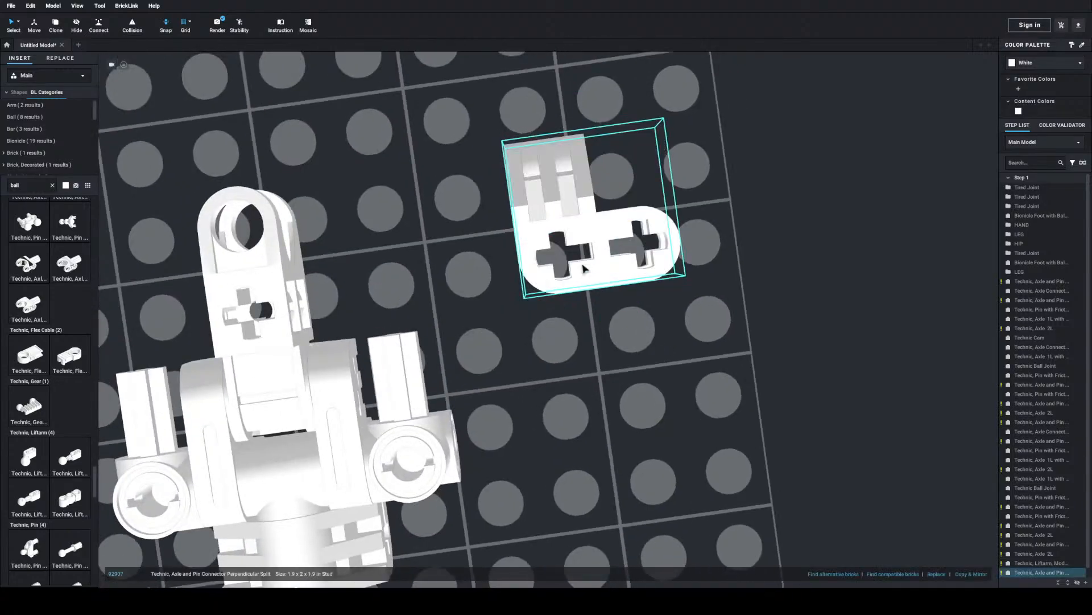
Step: Rotate the split connector in quarter turns until its pin hole stands vertical and its axle-hole arms point down
{"action": "key", "text": "Right"}
{"action": "key", "text": "Right"}
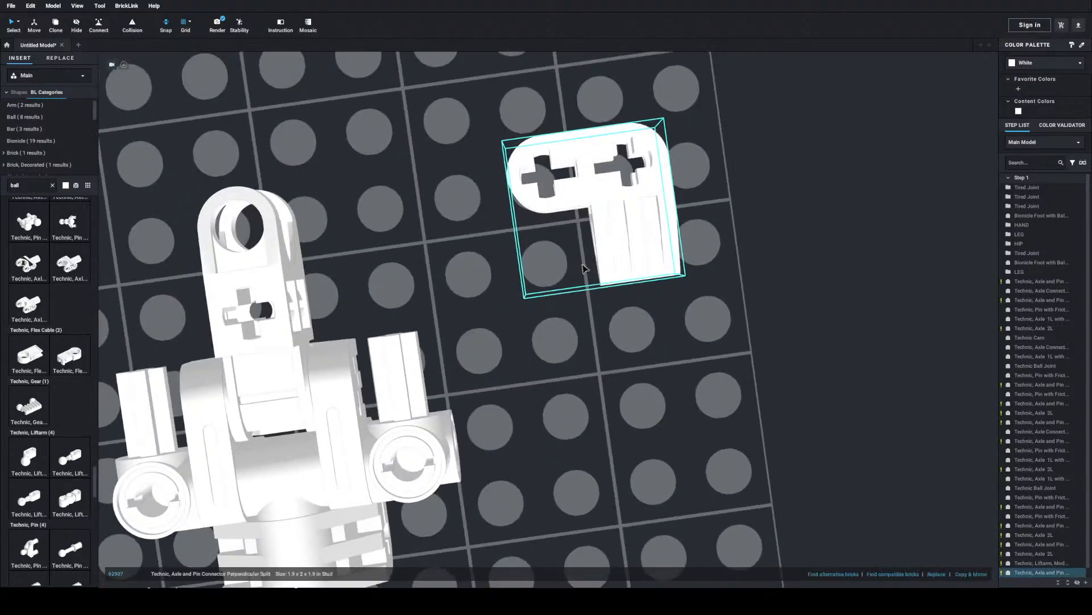
{"action": "key", "text": "Up"}
{"action": "key", "text": "Up"}
{"action": "right_click_drag", "start_coordinate": [585, 269], "coordinate": [543, 231]}
{"action": "key", "text": "Right"}
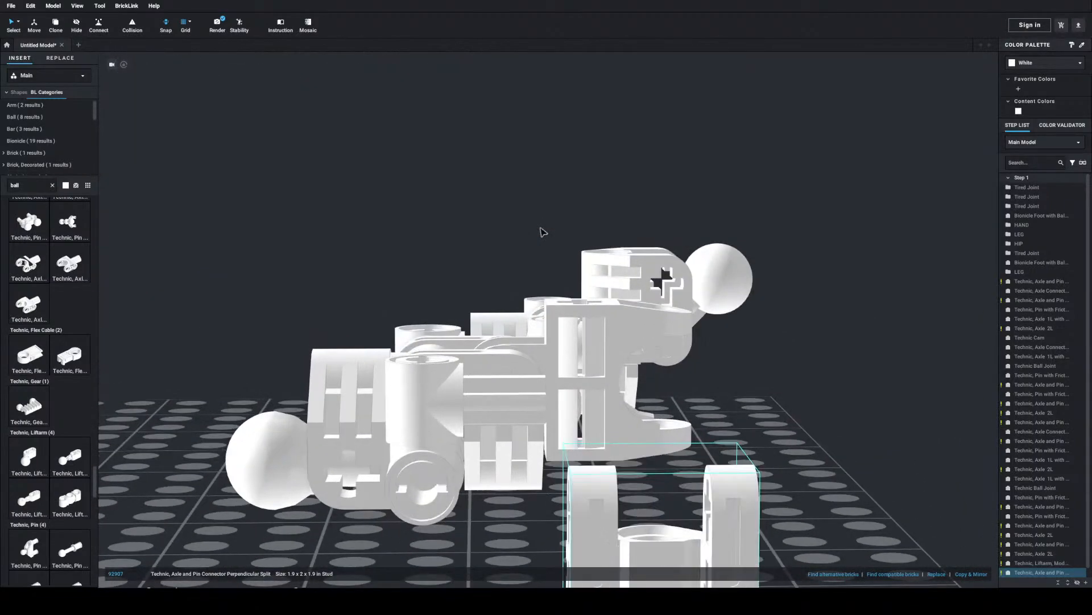
{"action": "key", "text": "Up"}
{"action": "key", "text": "Up"}
{"action": "key", "text": "Right"}
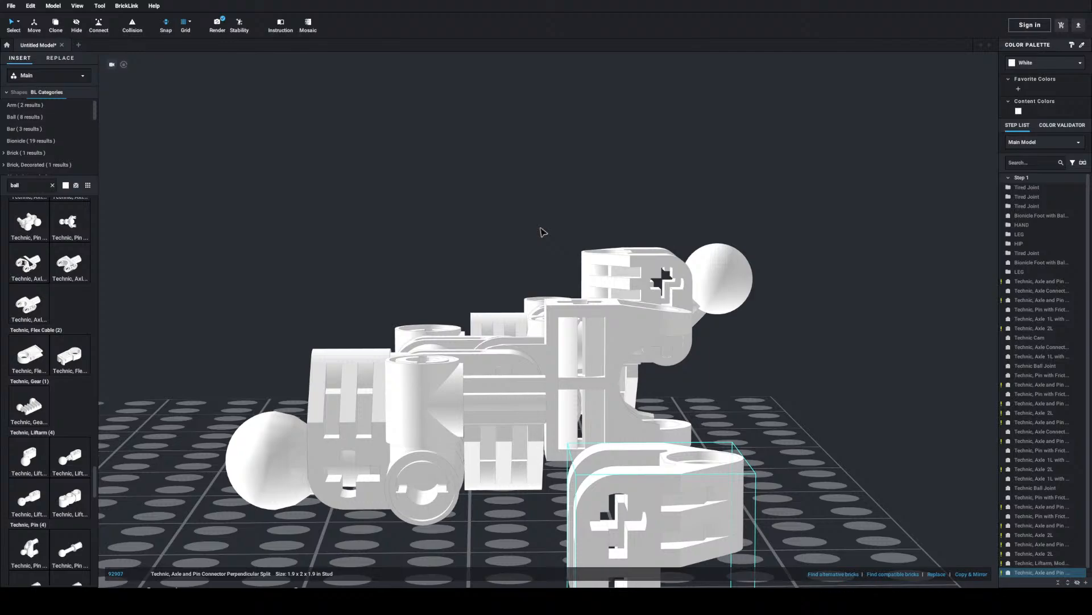
{"action": "key", "text": "Up"}
{"action": "key", "text": "Up"}
{"action": "key", "text": "Up"}
{"action": "key", "text": "Up"}
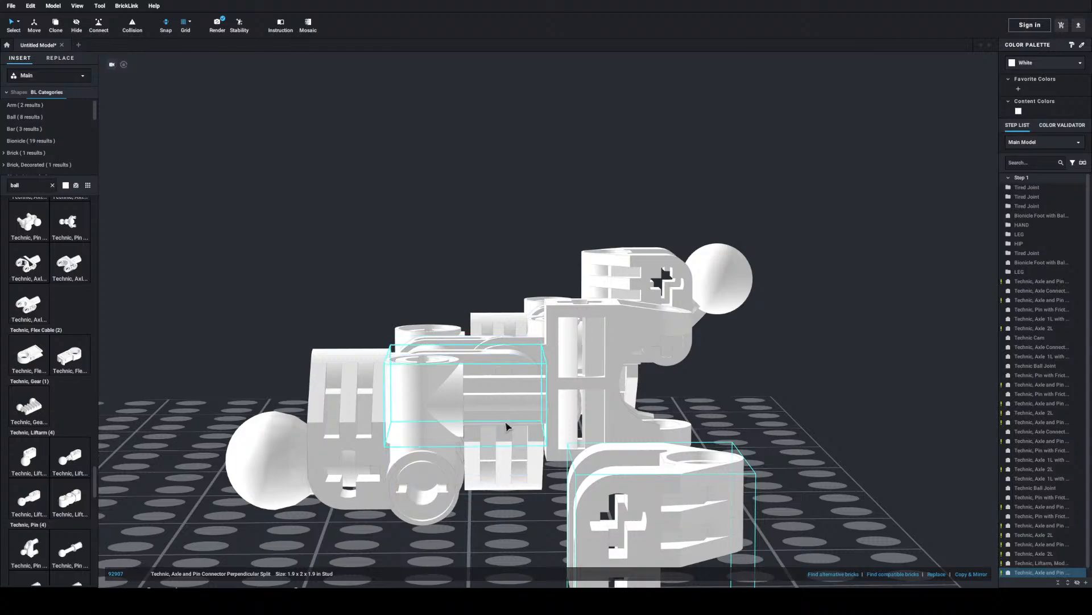
{"action": "key", "text": "Up"}
{"action": "key", "text": "Up"}
{"action": "key", "text": "Up"}
{"action": "key", "text": "Up"}
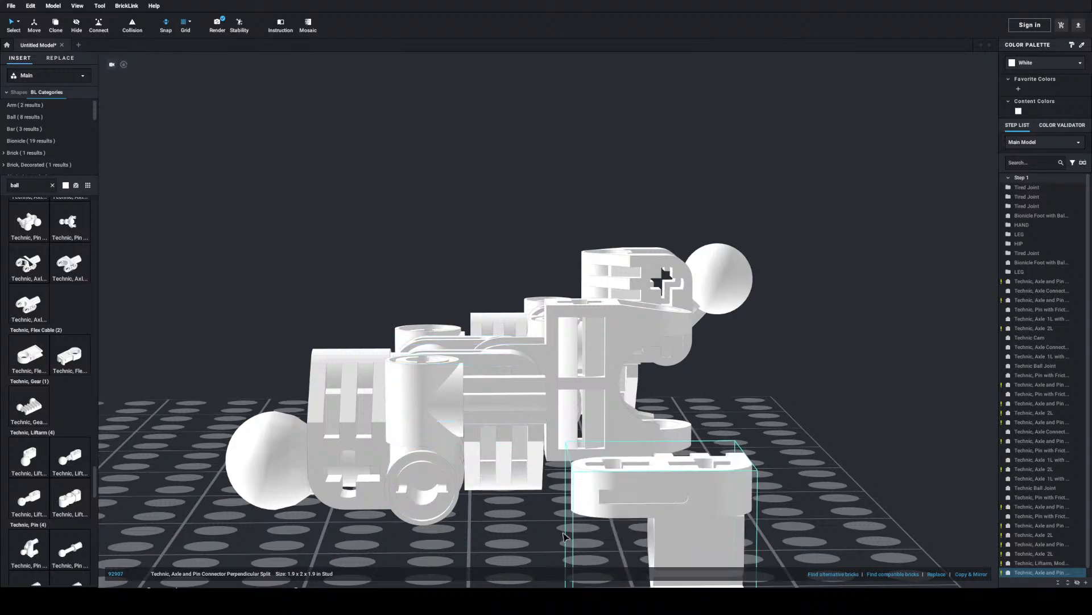
{"action": "key", "text": "Up"}
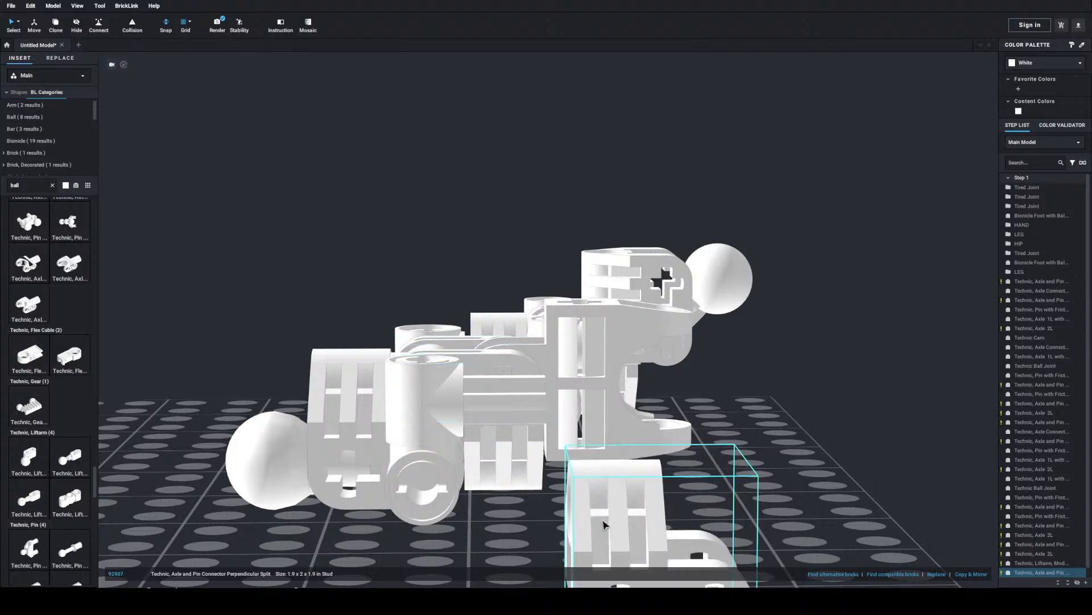
{"action": "scroll", "coordinate": [626, 547], "scroll_direction": "up", "scroll_amount": 5}
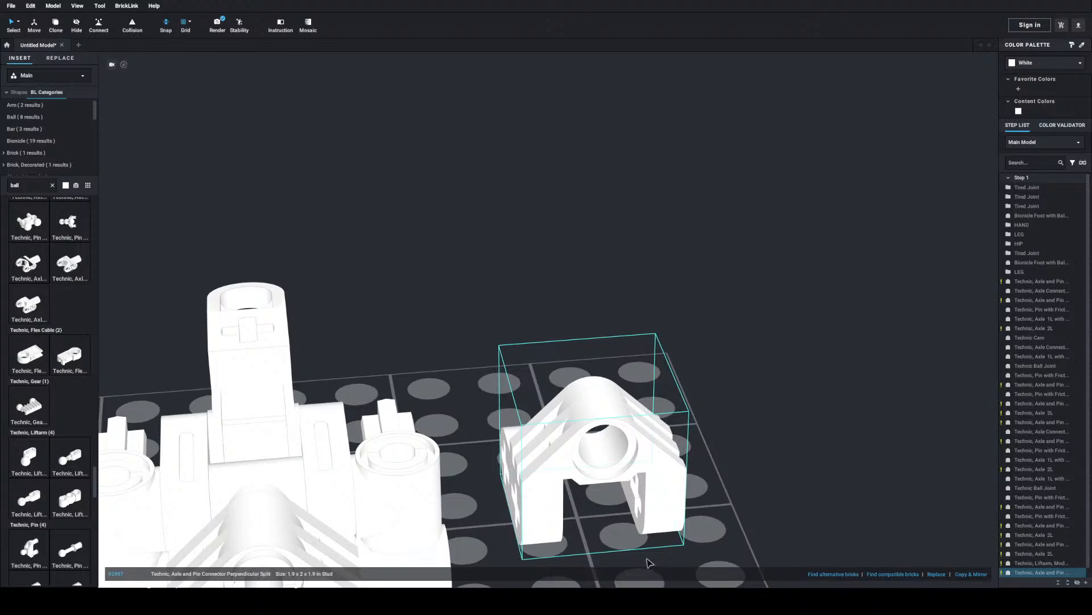
{"action": "key", "text": "Up"}
{"action": "key", "text": "Up"}
{"action": "key", "text": "Up"}
{"action": "key", "text": "Up"}
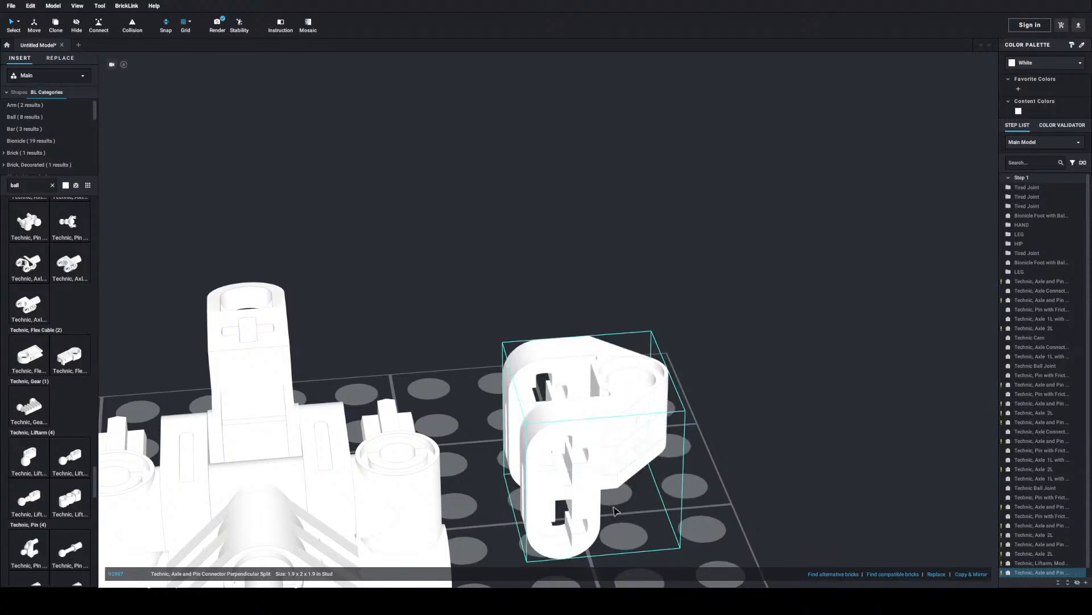
Step: Move the reoriented split connector against the side of the socket-topped torso section
{"action": "left_click_drag", "start_coordinate": [615, 510], "coordinate": [477, 439]}
{"action": "right_click_drag", "start_coordinate": [512, 433], "coordinate": [451, 469]}
{"action": "left_click", "coordinate": [452, 469]}
{"action": "left_click_drag", "start_coordinate": [831, 478], "coordinate": [602, 471]}
{"action": "right_click_drag", "start_coordinate": [602, 470], "coordinate": [591, 389]}
{"action": "left_click_drag", "start_coordinate": [540, 304], "coordinate": [531, 367]}
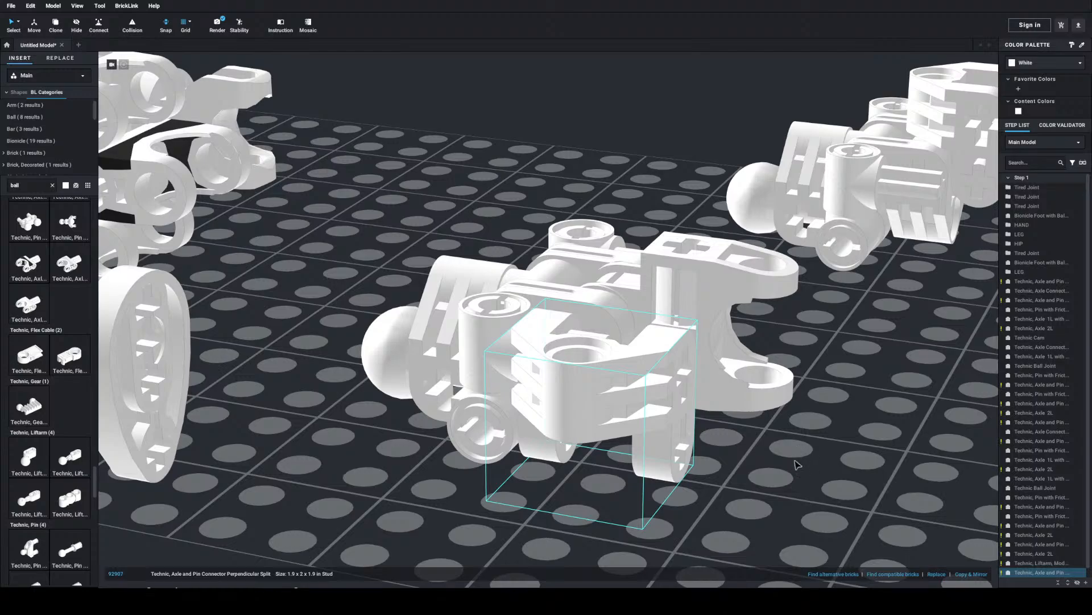
{"action": "mouse_move", "coordinate": [784, 462]}
{"action": "right_mouse_down"}
{"action": "mouse_move", "coordinate": [804, 476]}
{"action": "mouse_move", "coordinate": [804, 456]}
{"action": "mouse_move", "coordinate": [791, 464]}
{"action": "right_mouse_up"}
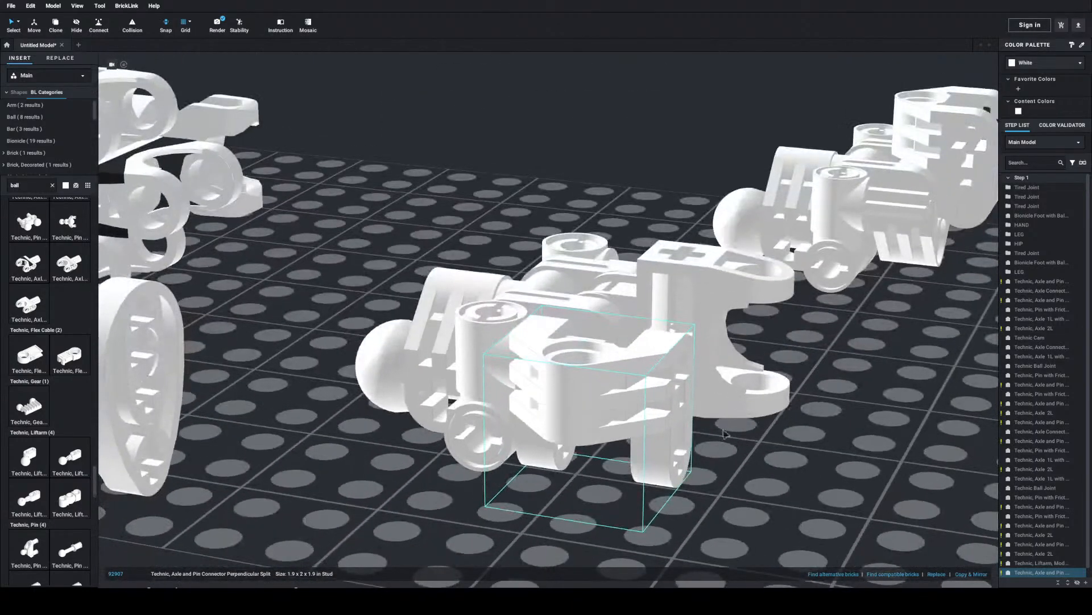
Step: Duplicate the torso section's Technic Axle 2L and insert the copy through the lower axle holes of the split connector's arms
{"action": "left_click", "coordinate": [588, 330]}
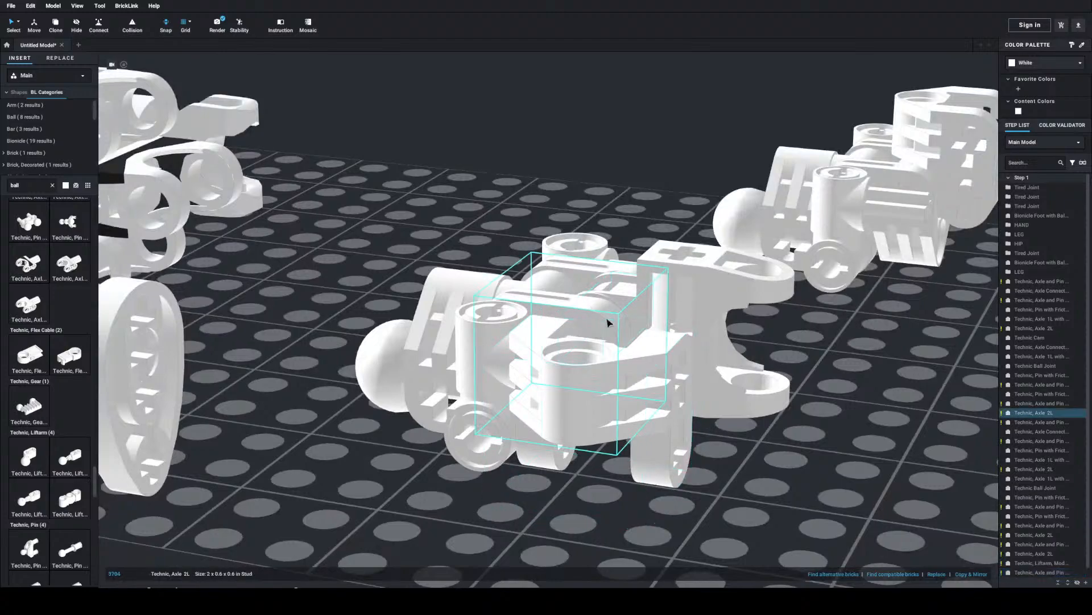
{"action": "key", "text": "ctrl+v"}
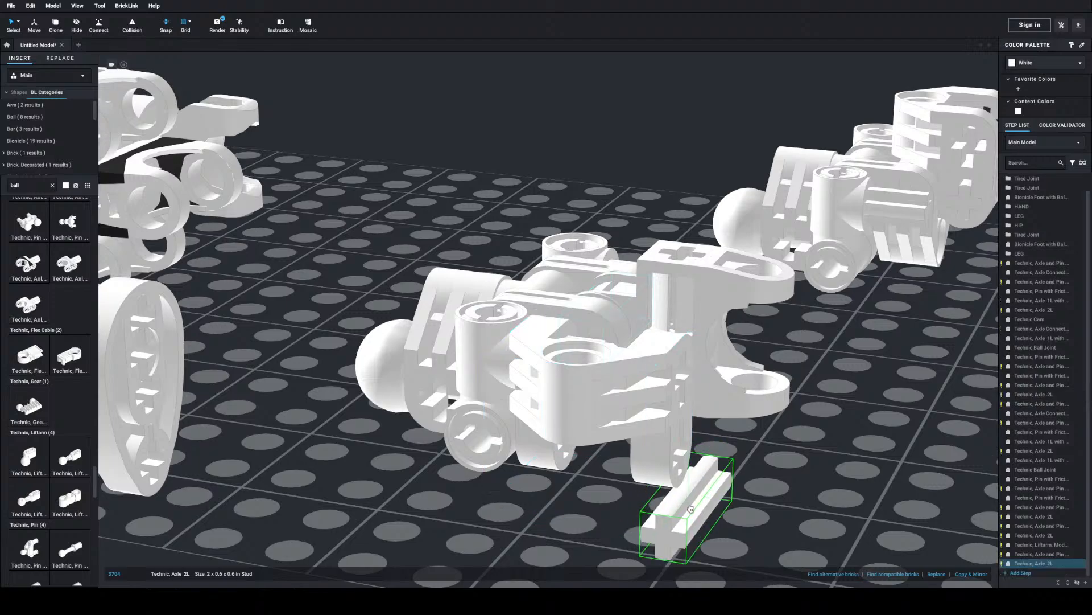
{"action": "key", "text": "Right"}
{"action": "right_click_drag", "start_coordinate": [690, 507], "coordinate": [701, 497]}
{"action": "middle_click_drag", "start_coordinate": [702, 498], "coordinate": [724, 468]}
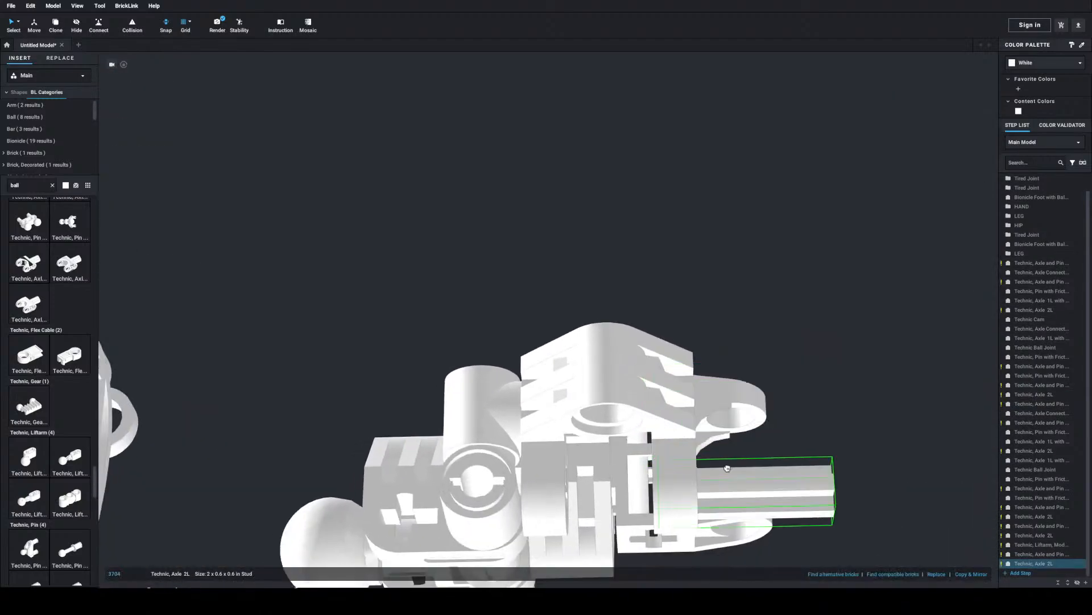
{"action": "scroll", "coordinate": [683, 506], "scroll_direction": "up", "scroll_amount": 3}
{"action": "middle_click_drag", "start_coordinate": [682, 507], "coordinate": [682, 435]}
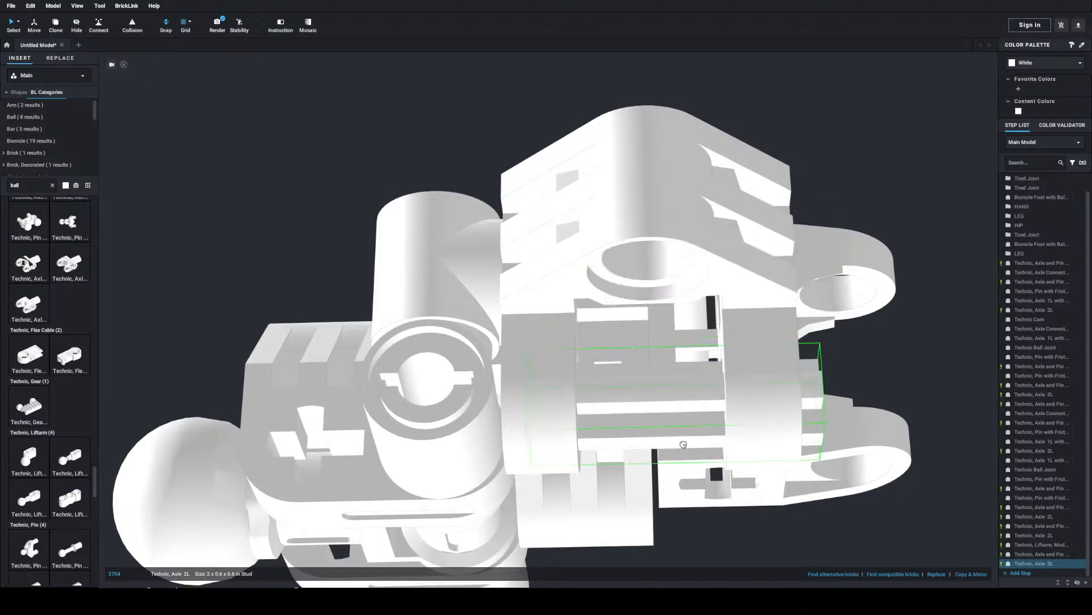
{"action": "left_click", "coordinate": [663, 427]}
Step: Duplicate the torso section's Technic Axle Connector with Axle Hole and fit the copy onto the new axle between the split connector's arms
{"action": "right_click_drag", "start_coordinate": [664, 429], "coordinate": [391, 454]}
{"action": "middle_click_drag", "start_coordinate": [384, 552], "coordinate": [450, 455]}
{"action": "left_click", "coordinate": [572, 448]}
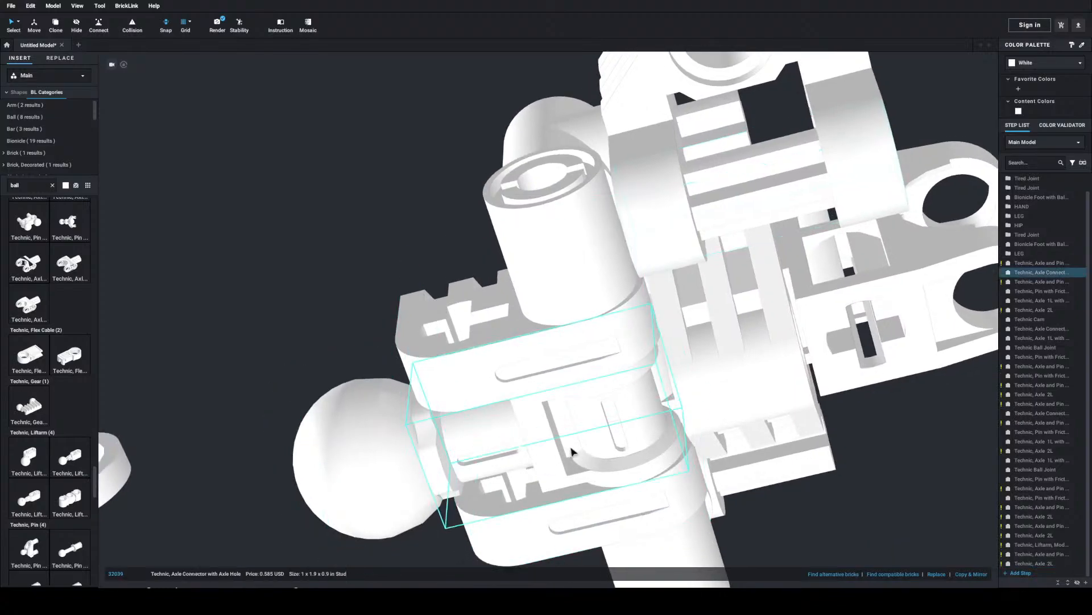
{"action": "key", "text": "ctrl+c"}
{"action": "key", "text": "ctrl+v"}
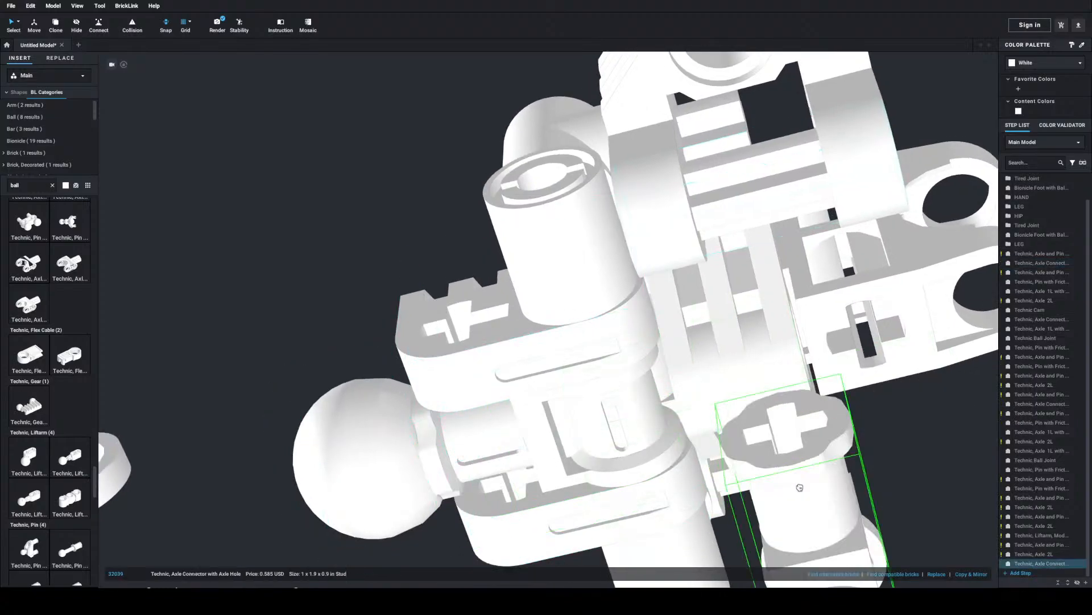
{"action": "left_click_drag", "start_coordinate": [797, 332], "coordinate": [739, 83]}
{"action": "right_click_drag", "start_coordinate": [739, 83], "coordinate": [597, 290]}
{"action": "left_click_drag", "start_coordinate": [597, 291], "coordinate": [510, 395]}
{"action": "left_click_drag", "start_coordinate": [578, 375], "coordinate": [711, 334]}
{"action": "left_click", "coordinate": [855, 400]}
Step: Select the new split connector, Axle 2L and axle connector together and move them clear of the torso section
{"action": "right_click_drag", "start_coordinate": [855, 400], "coordinate": [586, 355]}
{"action": "left_click", "coordinate": [579, 288]}
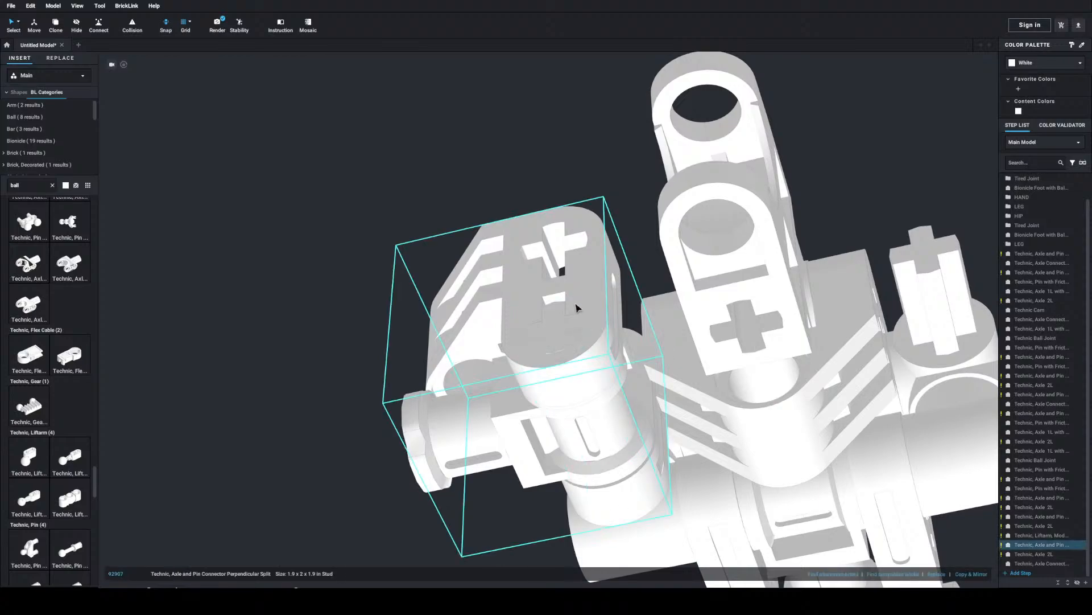
{"action": "left_click", "coordinate": [576, 340], "text": "shift"}
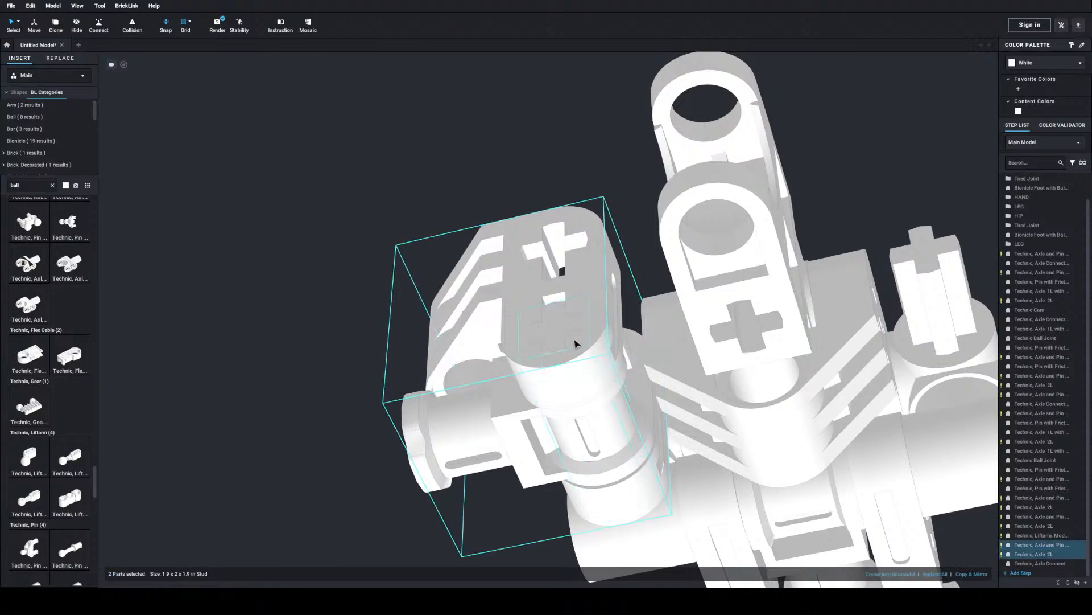
{"action": "left_click", "coordinate": [590, 421], "text": "shift"}
{"action": "left_click_drag", "start_coordinate": [590, 422], "coordinate": [934, 424]}
{"action": "middle_click_drag", "start_coordinate": [935, 425], "coordinate": [810, 428]}
{"action": "right_click_drag", "start_coordinate": [810, 428], "coordinate": [756, 459]}
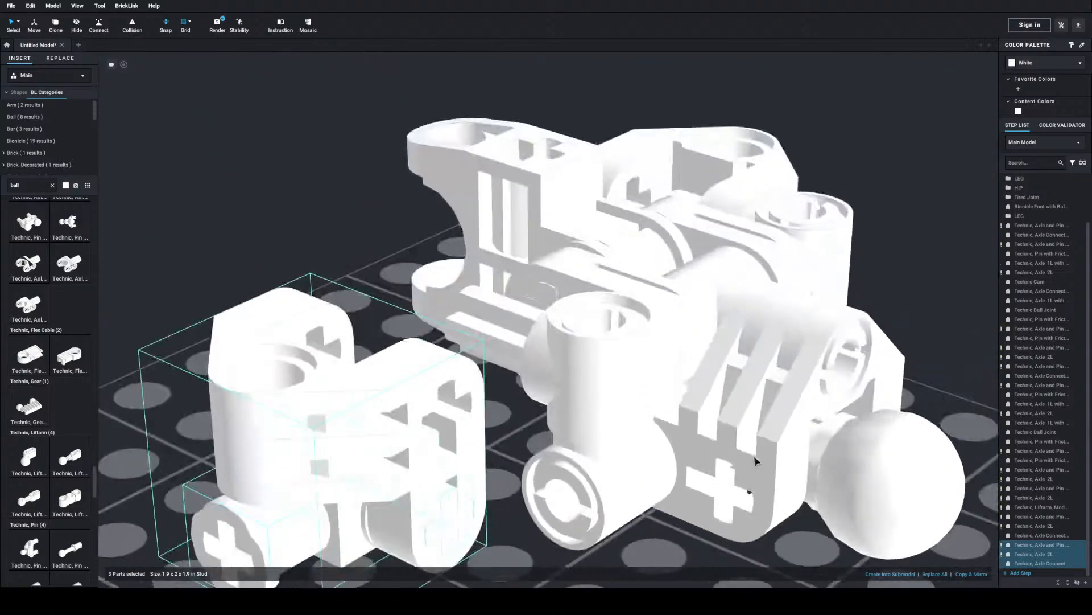
Step: Move the selected split connector, Axle 2L and axle connector assembly against the free side of the torso section
{"action": "left_click_drag", "start_coordinate": [415, 373], "coordinate": [508, 332]}
{"action": "mouse_move", "coordinate": [492, 329]}
{"action": "right_mouse_down"}
{"action": "mouse_move", "coordinate": [510, 343]}
{"action": "mouse_move", "coordinate": [501, 349]}
{"action": "right_mouse_up"}
{"action": "scroll", "coordinate": [502, 349], "scroll_direction": "down", "scroll_amount": 1}
{"action": "scroll", "coordinate": [503, 329], "scroll_direction": "down", "scroll_amount": 1}
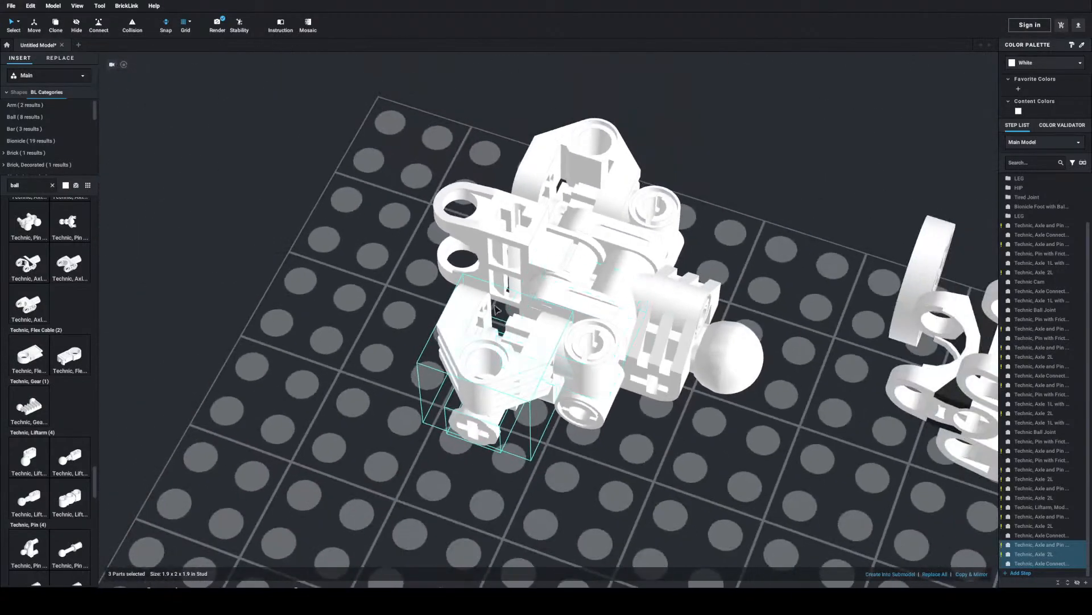
{"action": "scroll", "coordinate": [490, 304], "scroll_direction": "down", "scroll_amount": 1}
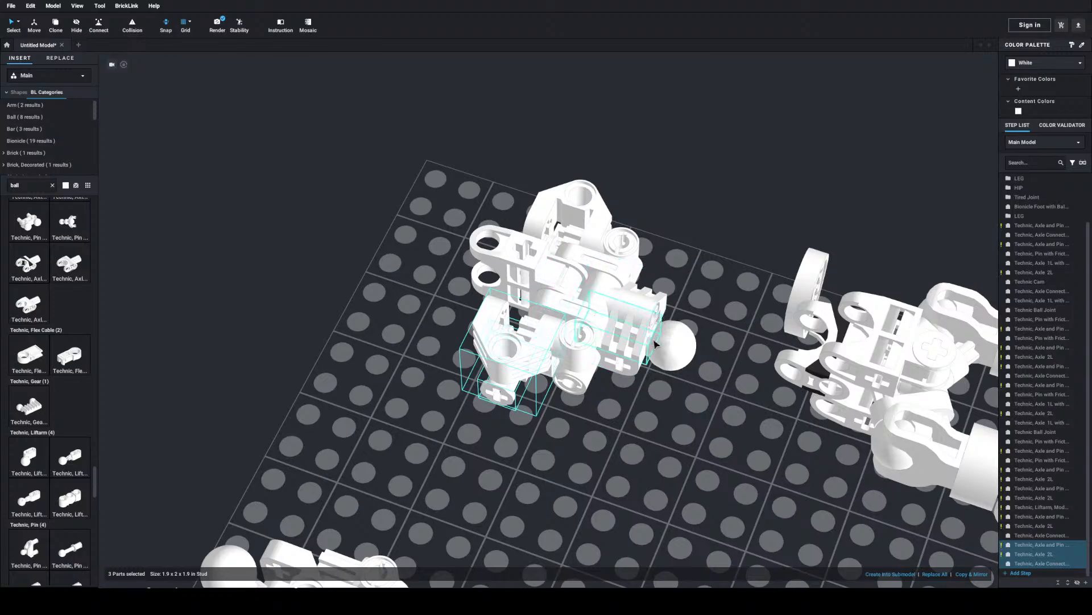
{"action": "scroll", "coordinate": [653, 341], "scroll_direction": "up", "scroll_amount": 6}
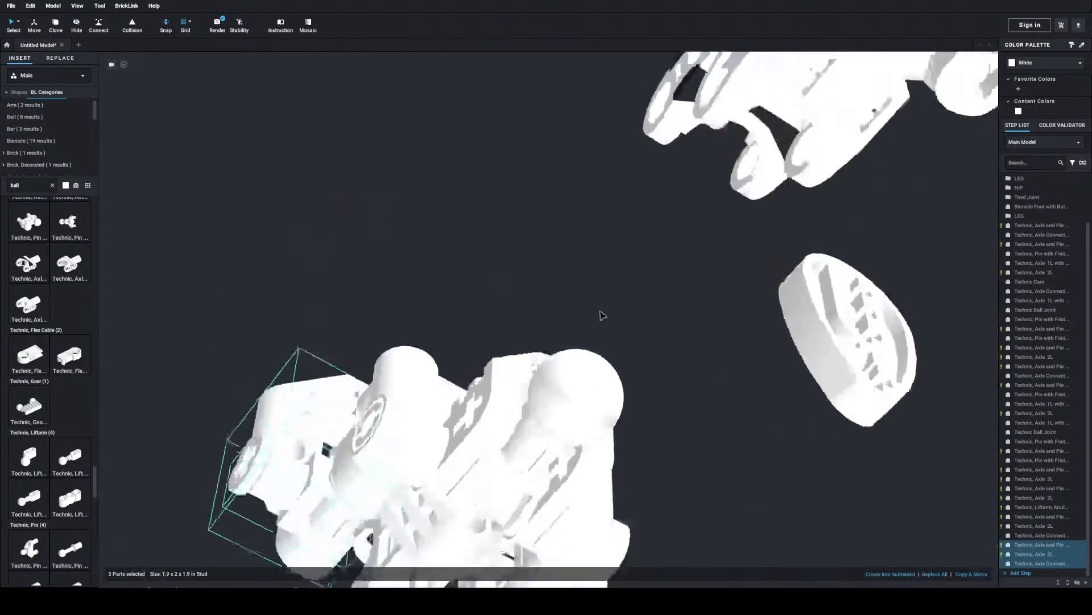
Step: Duplicate the torso section's Technic Ball Joint together with its Technic Axle 2L
{"action": "left_click", "coordinate": [546, 451]}
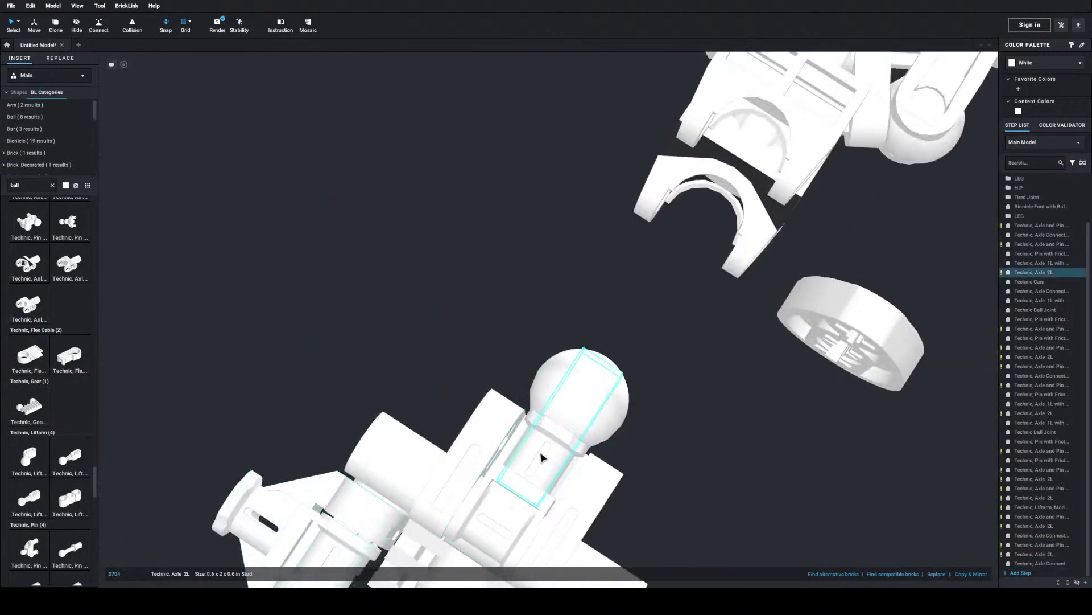
{"action": "left_click", "coordinate": [587, 381], "text": "ctrl"}
{"action": "right_click_drag", "start_coordinate": [639, 326], "coordinate": [661, 405]}
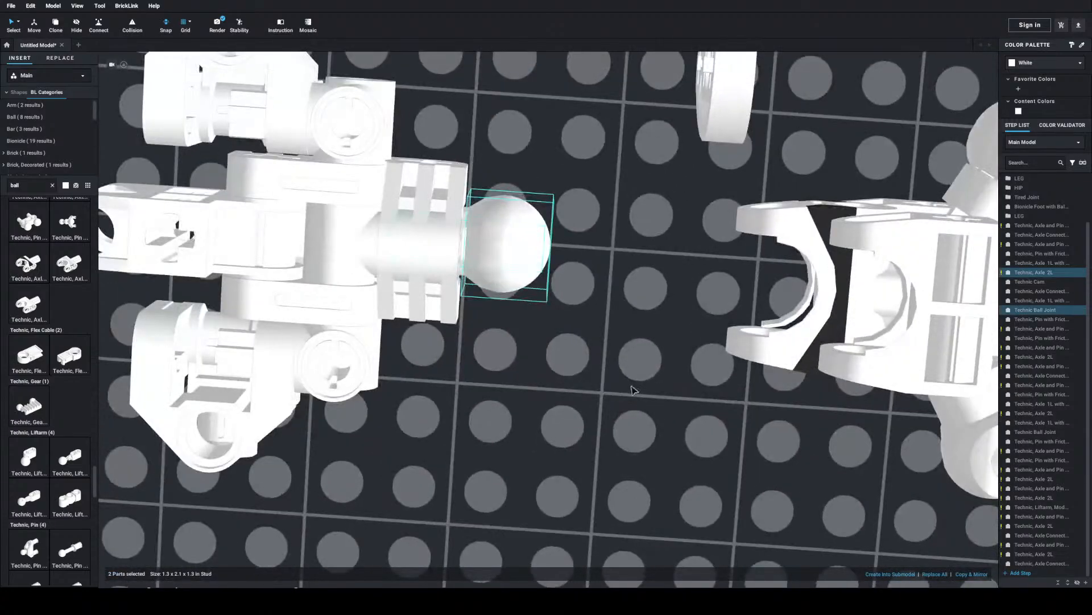
{"action": "middle_click_drag", "start_coordinate": [589, 386], "coordinate": [669, 377]}
{"action": "key", "text": "ctrl+c"}
{"action": "key", "text": "ctrl+v"}
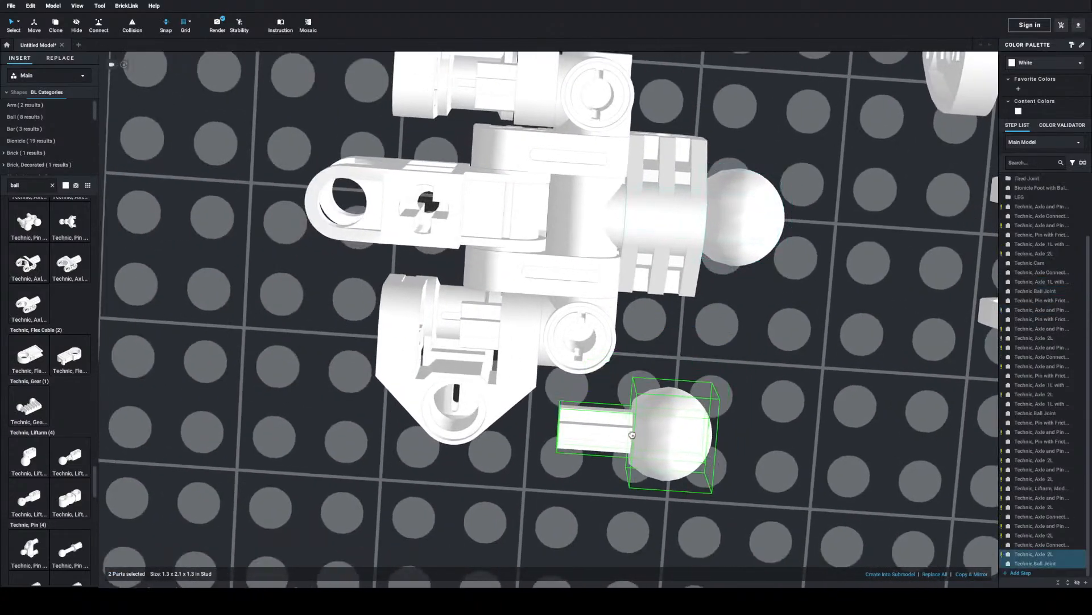
Step: Turn the copied ball joint and axle outward and insert the axle into the end of one side assembly
{"action": "key", "text": "Right"}
{"action": "key", "text": "Right"}
{"action": "key", "text": "Right"}
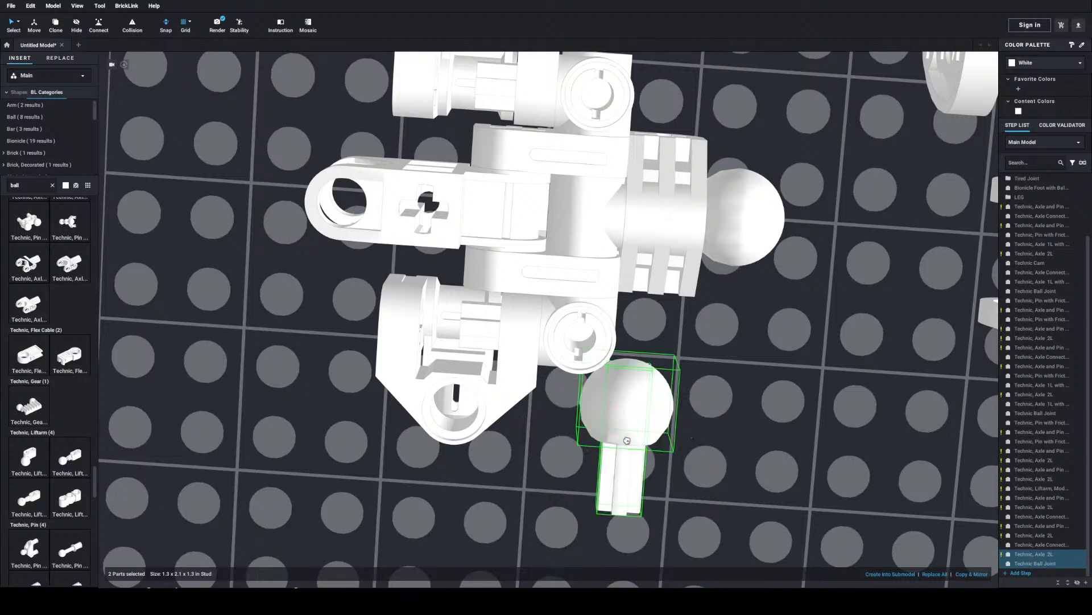
{"action": "middle_click_drag", "start_coordinate": [601, 459], "coordinate": [612, 424]}
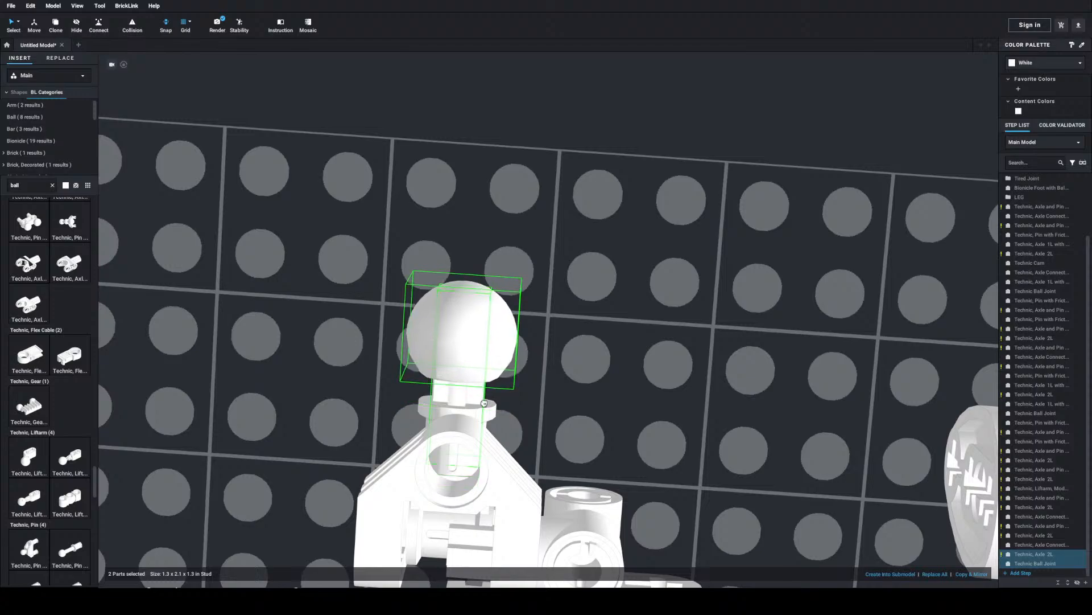
{"action": "left_click", "coordinate": [484, 407]}
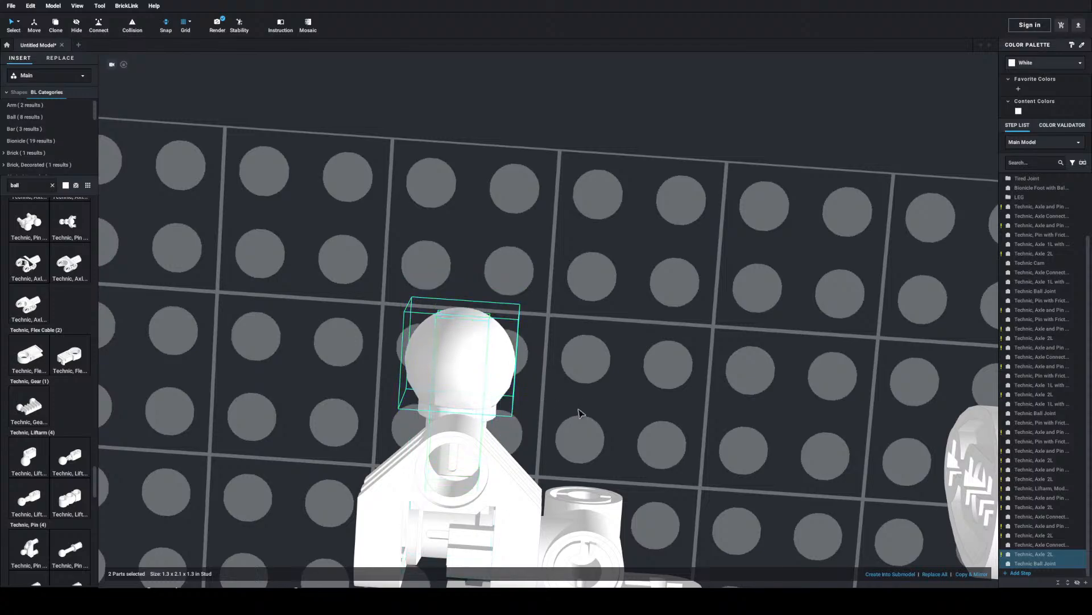
Step: Paste a second ball joint with Axle 2L, turn it outward and insert it into the opposite side assembly
{"action": "key", "text": "ctrl+v"}
{"action": "middle_click_drag", "start_coordinate": [605, 419], "coordinate": [654, 257]}
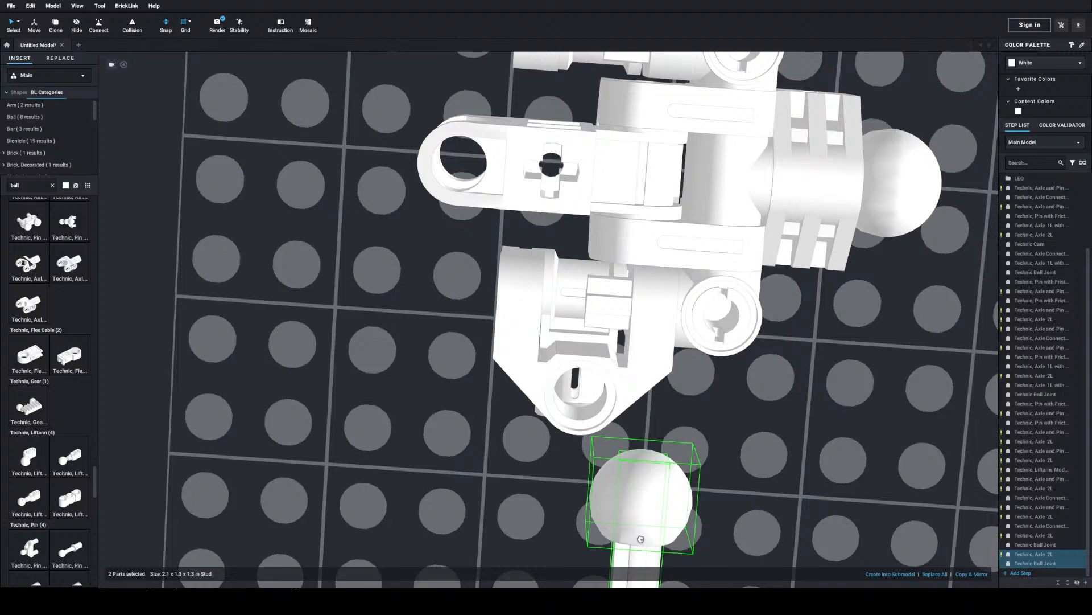
{"action": "key", "text": "Right"}
{"action": "key", "text": "Right"}
{"action": "key", "text": "Right"}
{"action": "key", "text": "Right"}
{"action": "key", "text": "Right"}
{"action": "key", "text": "Right"}
{"action": "left_click_drag", "start_coordinate": [634, 534], "coordinate": [576, 430]}
{"action": "right_click_drag", "start_coordinate": [576, 430], "coordinate": [599, 386]}
{"action": "left_click_drag", "start_coordinate": [599, 386], "coordinate": [612, 306]}
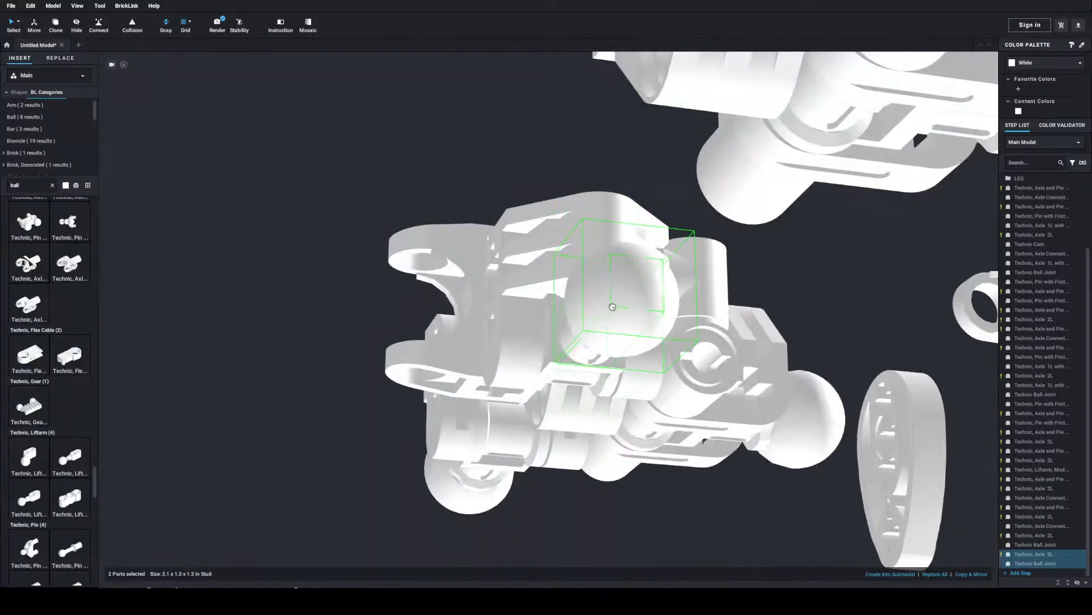
Step: Move the loose Technic Cam next to the torso section's lower ball joint
{"action": "right_click_drag", "start_coordinate": [631, 310], "coordinate": [585, 356]}
{"action": "scroll", "coordinate": [586, 356], "scroll_direction": "down", "scroll_amount": 5}
{"action": "middle_click_drag", "start_coordinate": [607, 378], "coordinate": [554, 267]}
{"action": "left_click_drag", "start_coordinate": [677, 492], "coordinate": [409, 313]}
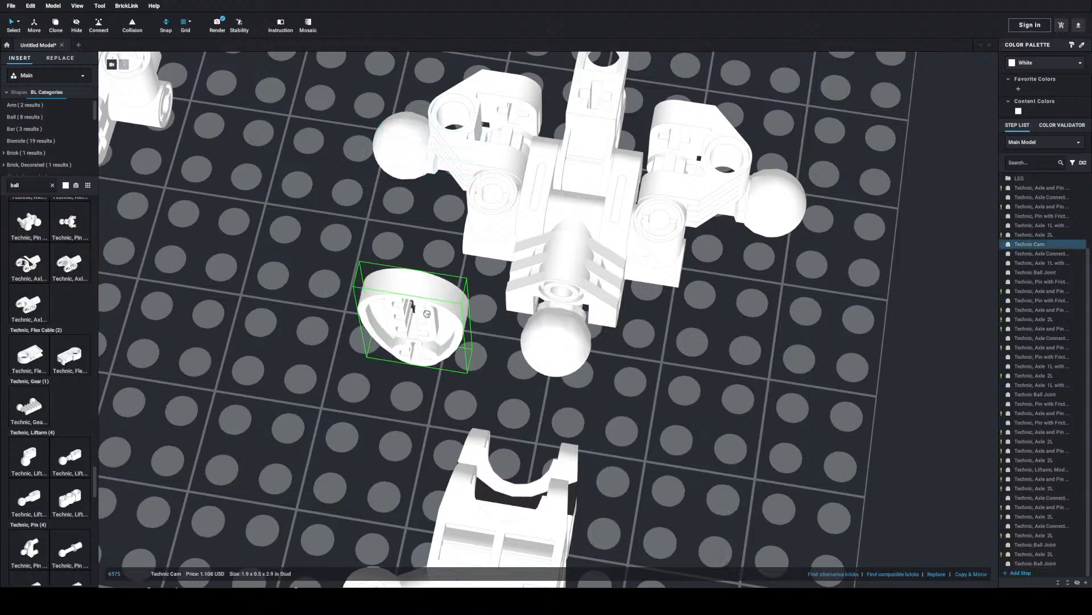
{"action": "scroll", "coordinate": [563, 361], "scroll_direction": "down", "scroll_amount": 3}
Step: Copy the Technic Liftarm Thin 1 x 2 from the HIP submodel and place the copy beside the torso section in the main model
{"action": "left_click", "coordinate": [486, 527]}
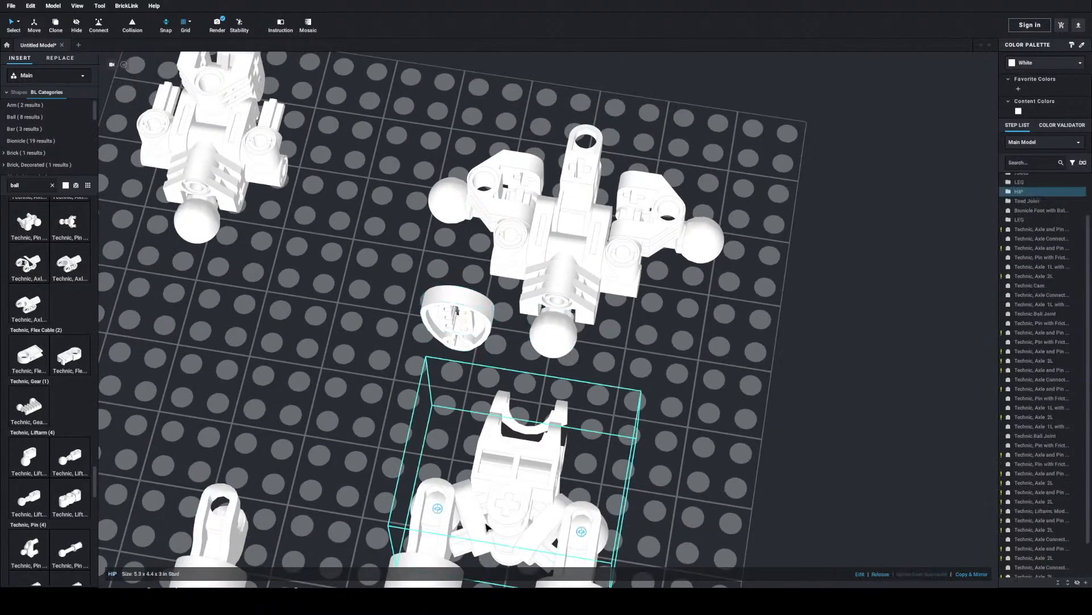
{"action": "double_click", "coordinate": [480, 528]}
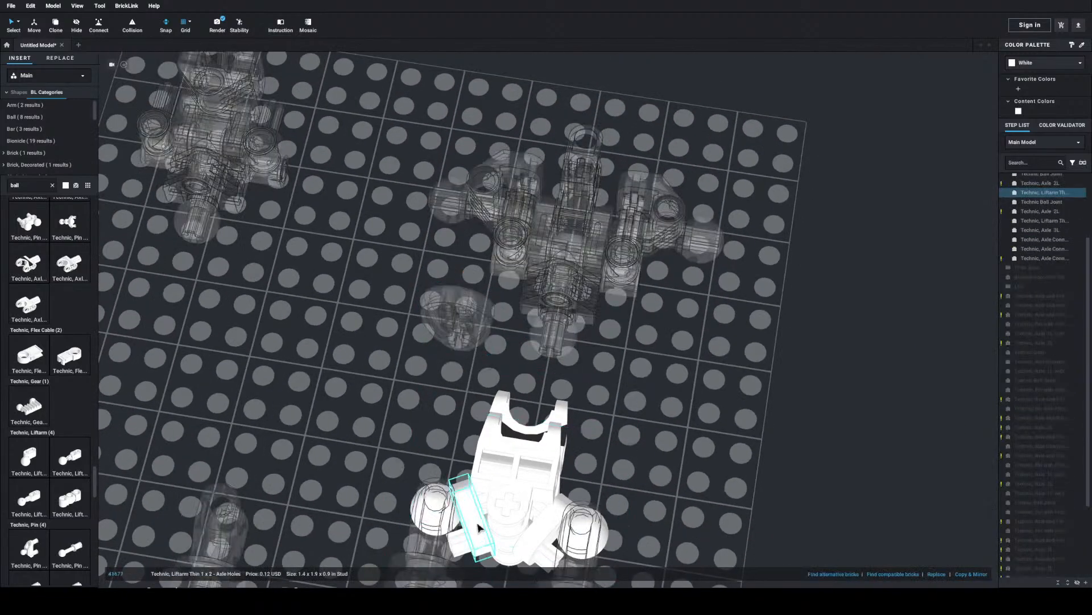
{"action": "left_click_drag", "start_coordinate": [486, 532], "coordinate": [467, 517]}
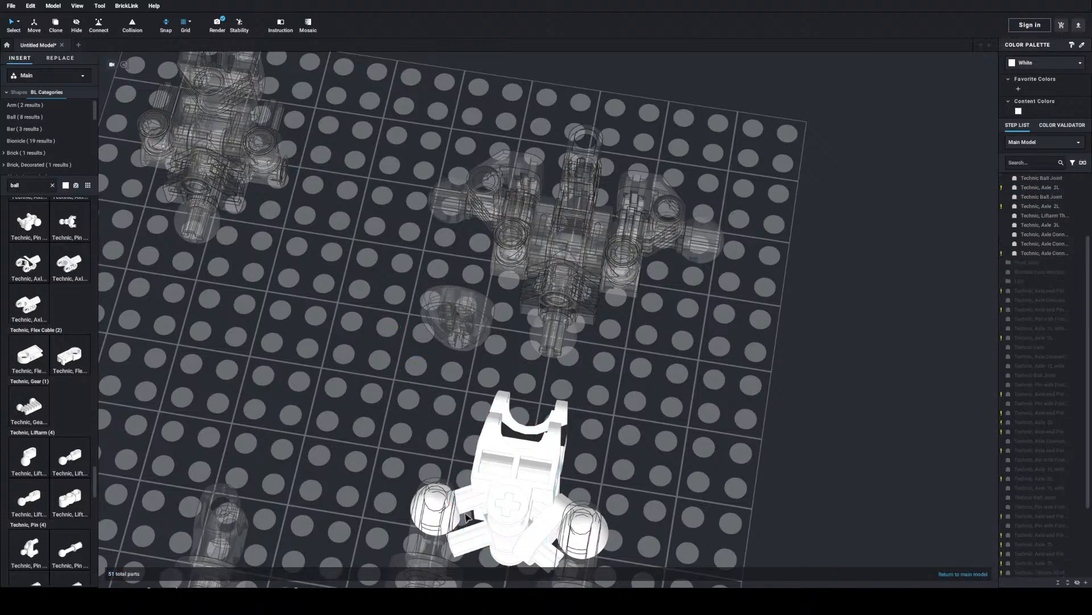
{"action": "left_click", "coordinate": [466, 516]}
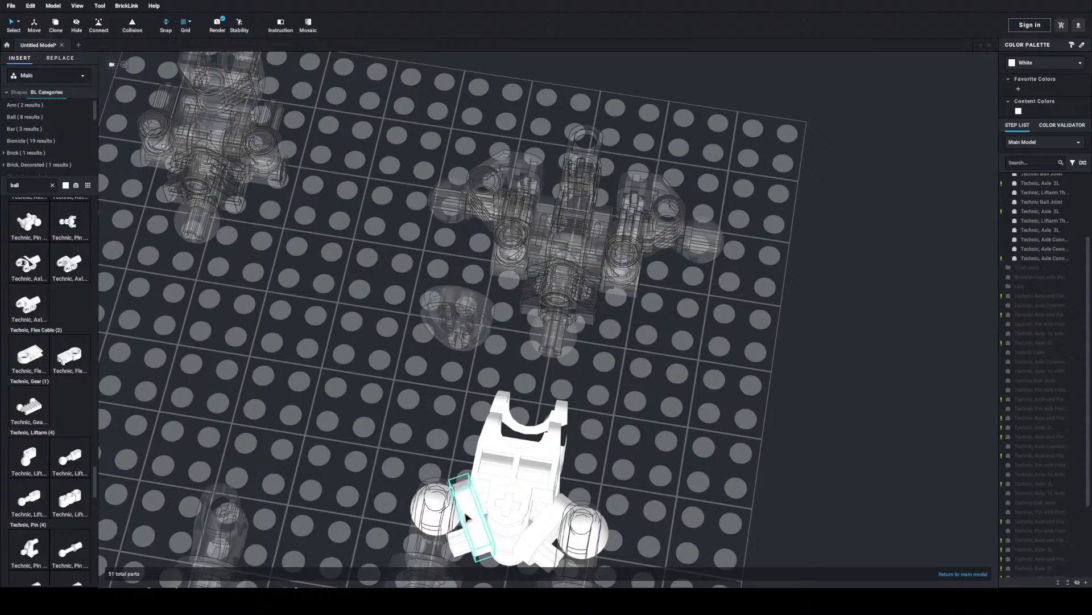
{"action": "double_click", "coordinate": [386, 342]}
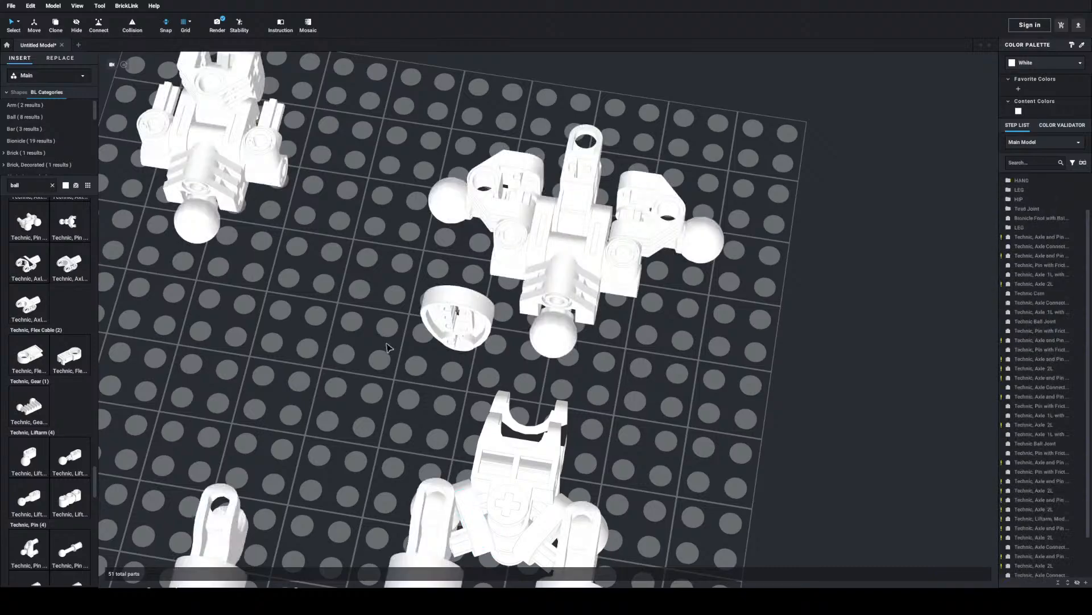
{"action": "double_click", "coordinate": [474, 515]}
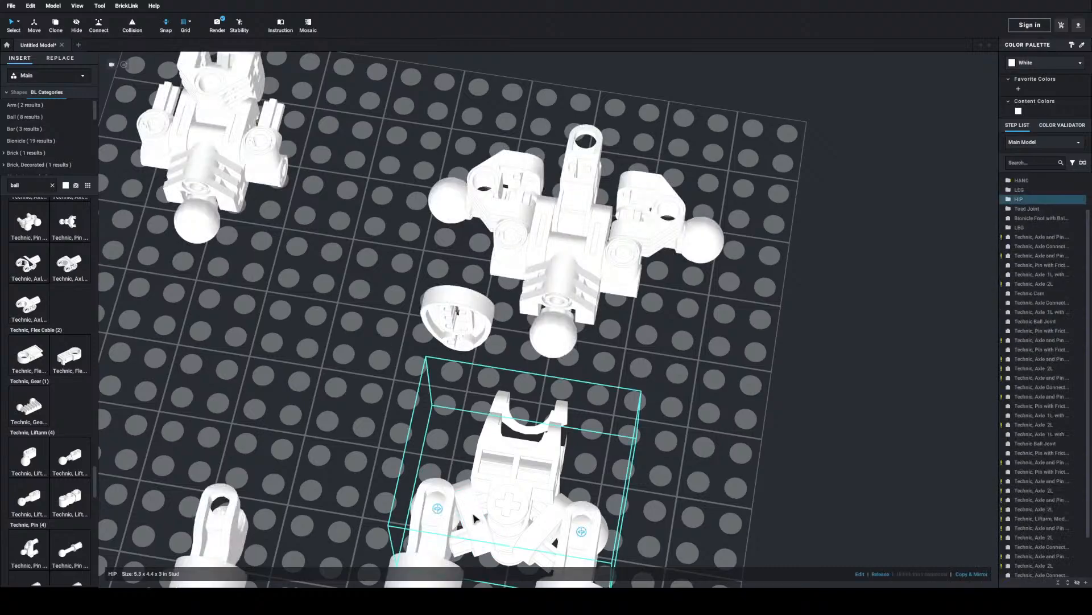
{"action": "double_click", "coordinate": [377, 344]}
{"action": "key", "text": "ctrl+v"}
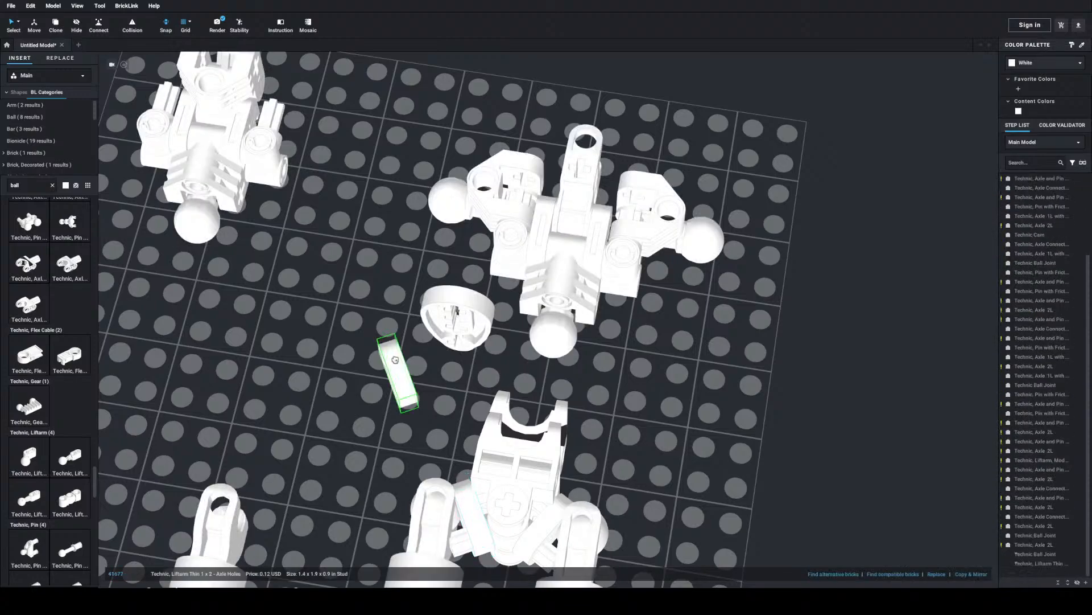
{"action": "middle_click_drag", "start_coordinate": [681, 289], "coordinate": [746, 350]}
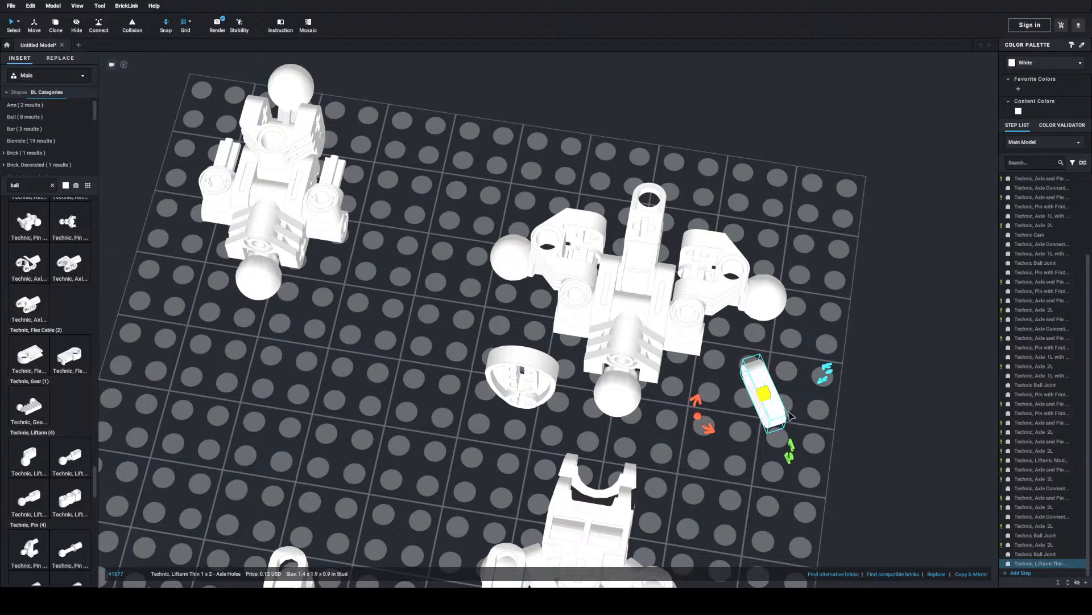
Step: Duplicate the torso section's Axle 1L with Pin with Friction Ridges and insert a copy into each side split connector's pin hole
{"action": "scroll", "coordinate": [19, 377], "scroll_direction": "up", "scroll_amount": 10}
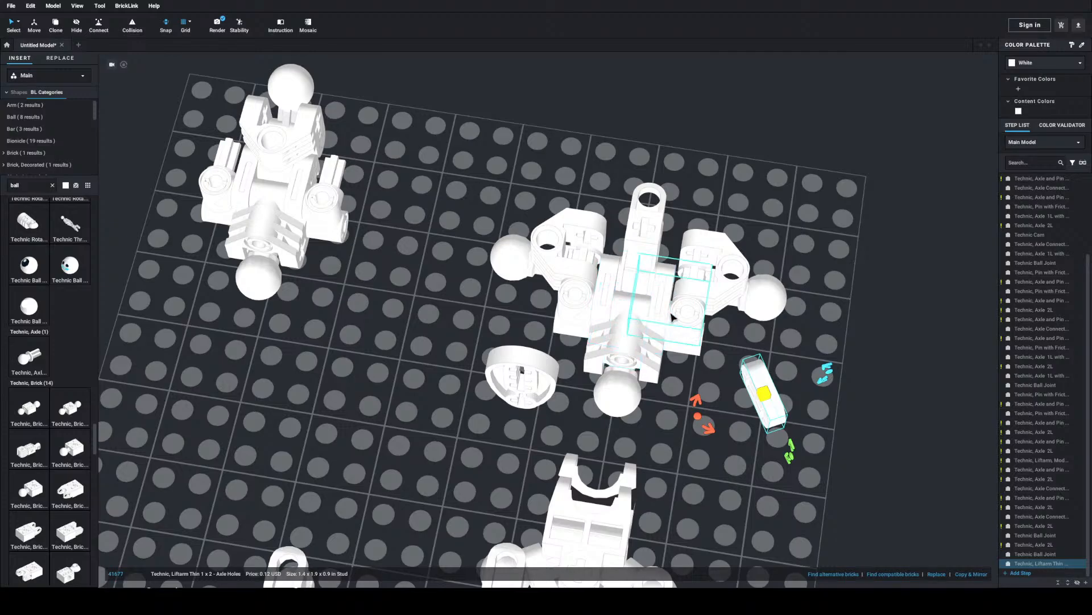
{"action": "scroll", "coordinate": [672, 317], "scroll_direction": "up", "scroll_amount": 10}
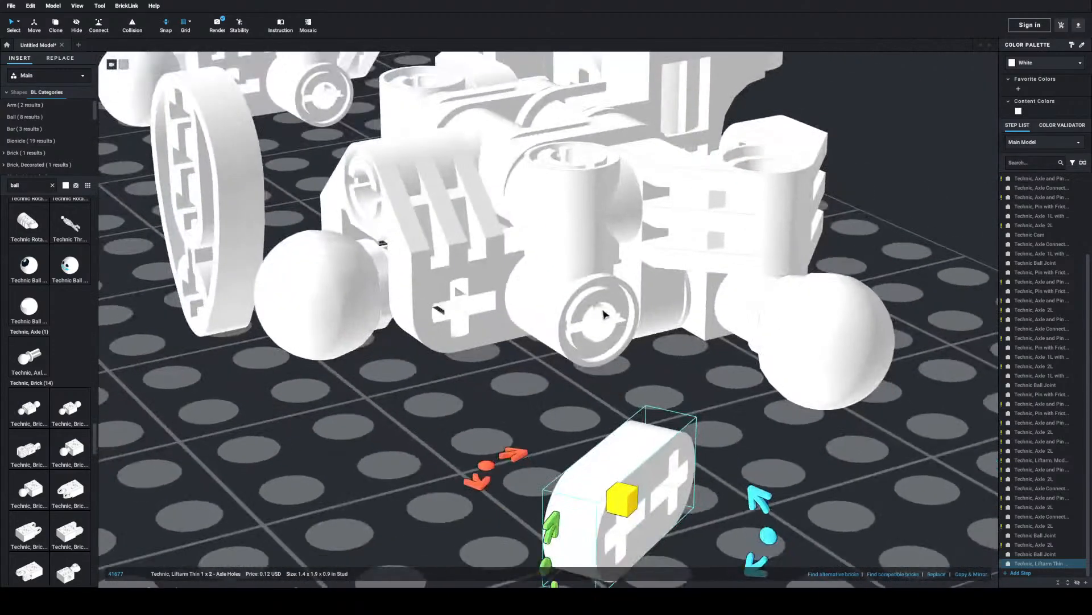
{"action": "left_click", "coordinate": [596, 322]}
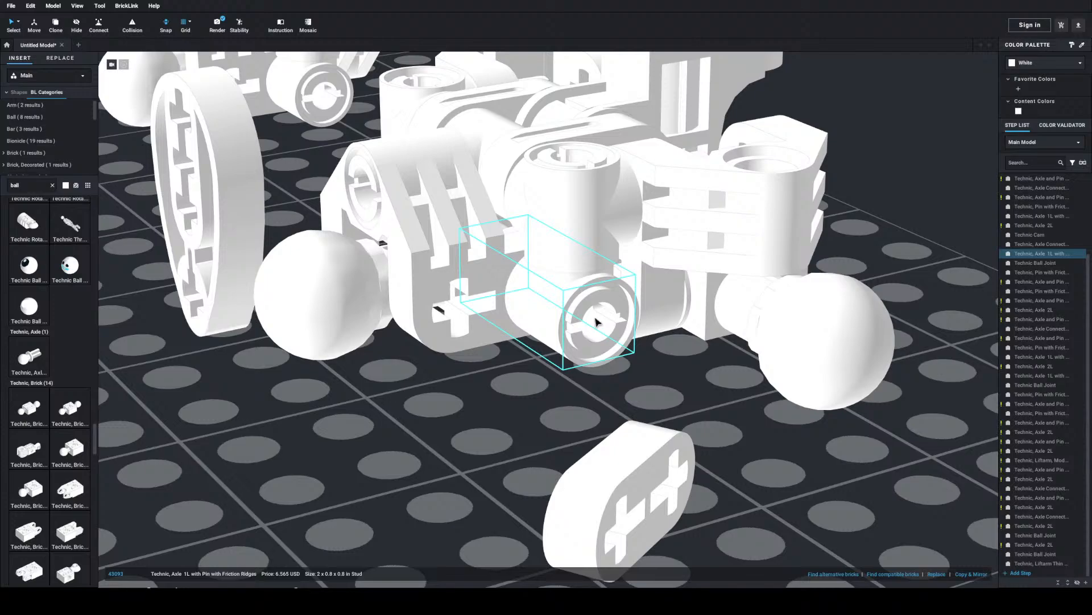
{"action": "right_click_drag", "start_coordinate": [514, 363], "coordinate": [543, 393]}
{"action": "left_click_drag", "start_coordinate": [542, 392], "coordinate": [764, 135]}
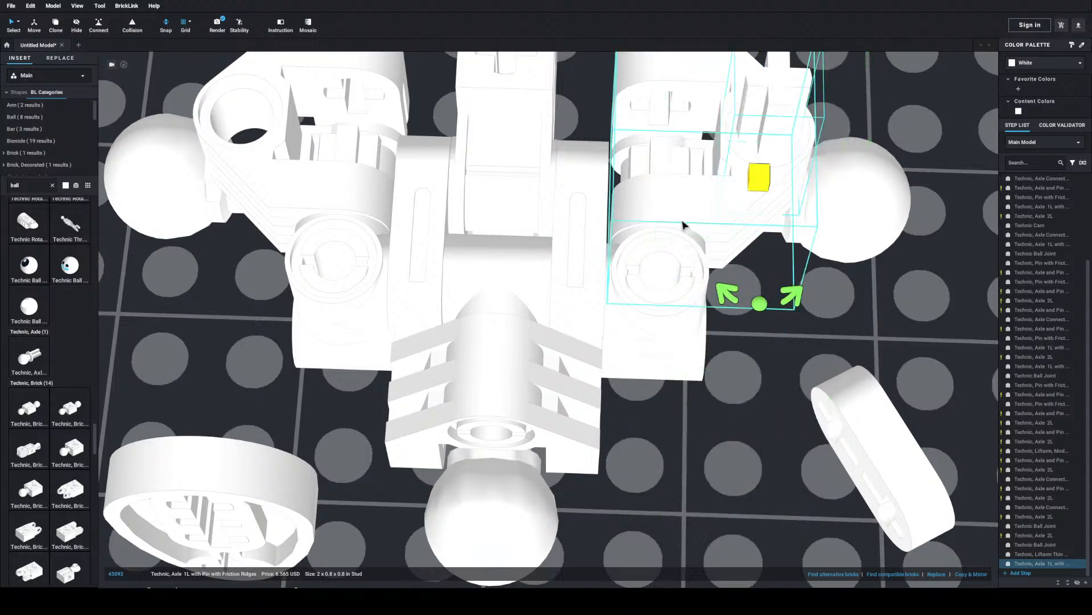
{"action": "middle_click_drag", "start_coordinate": [683, 224], "coordinate": [720, 249]}
{"action": "left_click_drag", "start_coordinate": [720, 254], "coordinate": [360, 175]}
Step: Lay the Technic Cam flat over one side assembly and fit it onto the upright axle pin
{"action": "left_click", "coordinate": [305, 397]}
{"action": "left_click", "coordinate": [301, 521]}
{"action": "left_click_drag", "start_coordinate": [300, 521], "coordinate": [364, 261]}
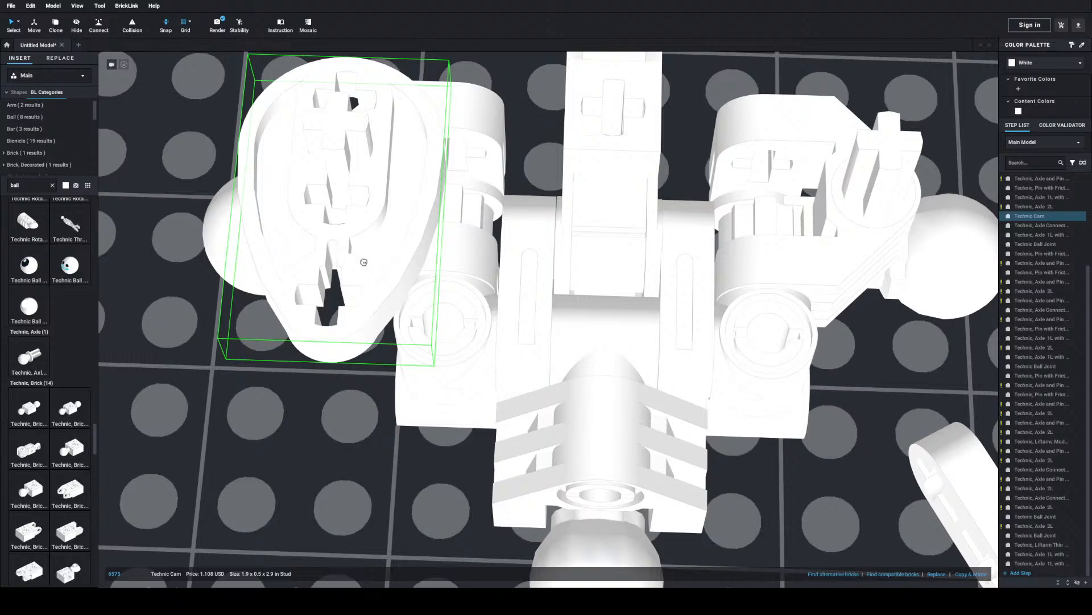
{"action": "left_click_drag", "start_coordinate": [364, 262], "coordinate": [331, 236]}
{"action": "right_click_drag", "start_coordinate": [331, 236], "coordinate": [475, 207]}
{"action": "left_click_drag", "start_coordinate": [475, 208], "coordinate": [570, 305]}
{"action": "right_click_drag", "start_coordinate": [570, 304], "coordinate": [493, 373]}
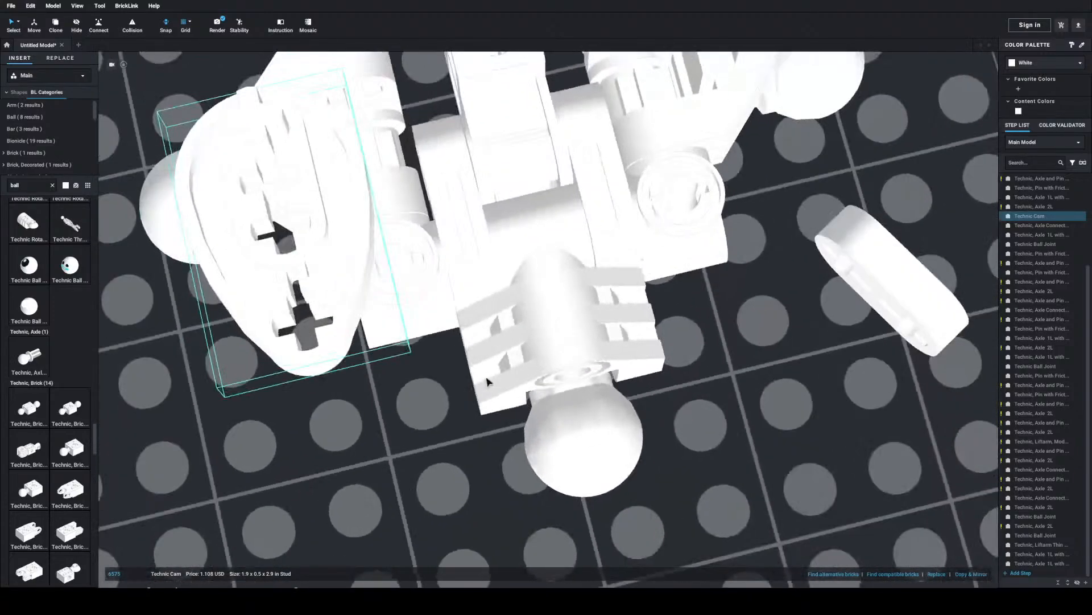
{"action": "scroll", "coordinate": [230, 420], "scroll_direction": "down", "scroll_amount": 4}
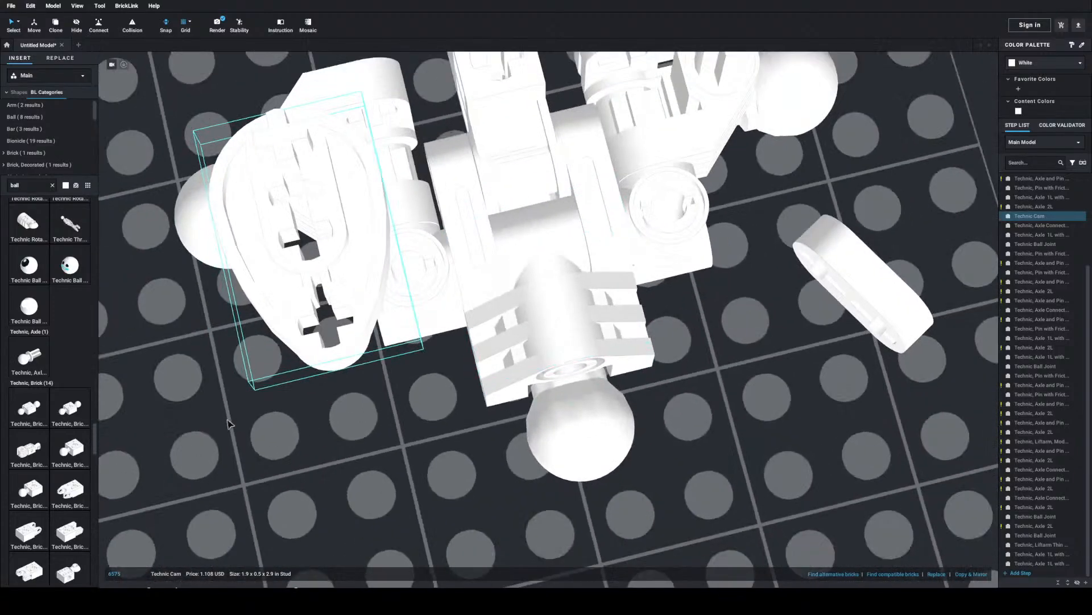
Step: Duplicate the fitted Technic Cam and mount the copy on the axle pin of the opposite side assembly
{"action": "right_click_drag", "start_coordinate": [302, 419], "coordinate": [295, 427]}
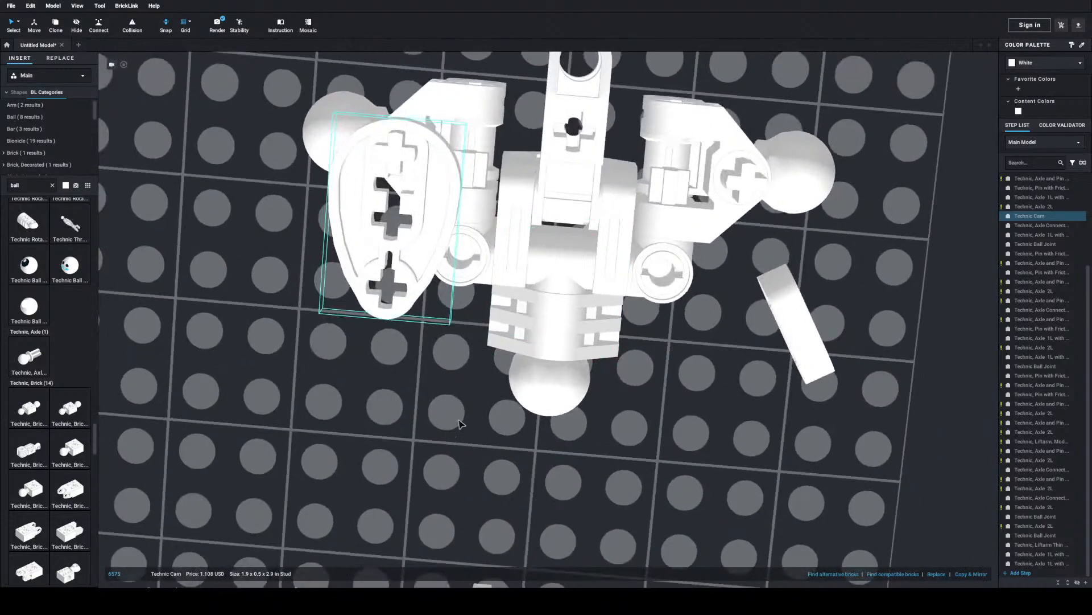
{"action": "key", "text": "ctrl+c"}
{"action": "key", "text": "ctrl+v"}
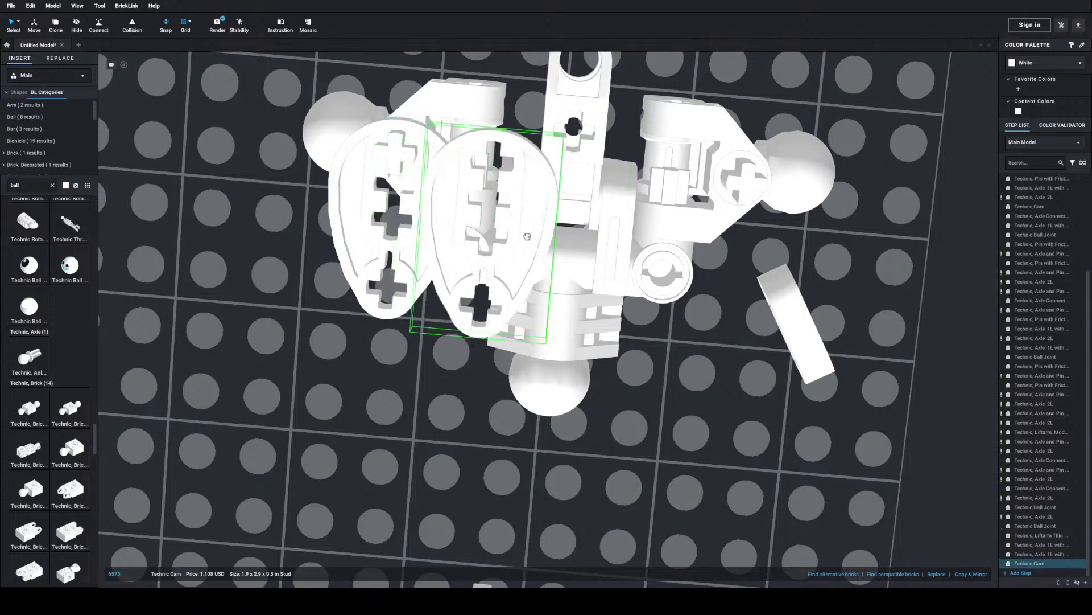
{"action": "mouse_move", "coordinate": [747, 252]}
{"action": "right_mouse_down"}
{"action": "mouse_move", "coordinate": [720, 213]}
{"action": "mouse_move", "coordinate": [741, 247]}
{"action": "right_mouse_up"}
{"action": "right_click_drag", "start_coordinate": [692, 194], "coordinate": [708, 180]}
{"action": "left_click", "coordinate": [791, 241]}
Step: Rotate the Technic Liftarm Thin 1 x 2 flat and align it on top of the newly mounted Technic Cam
{"action": "left_click_drag", "start_coordinate": [792, 294], "coordinate": [814, 243]}
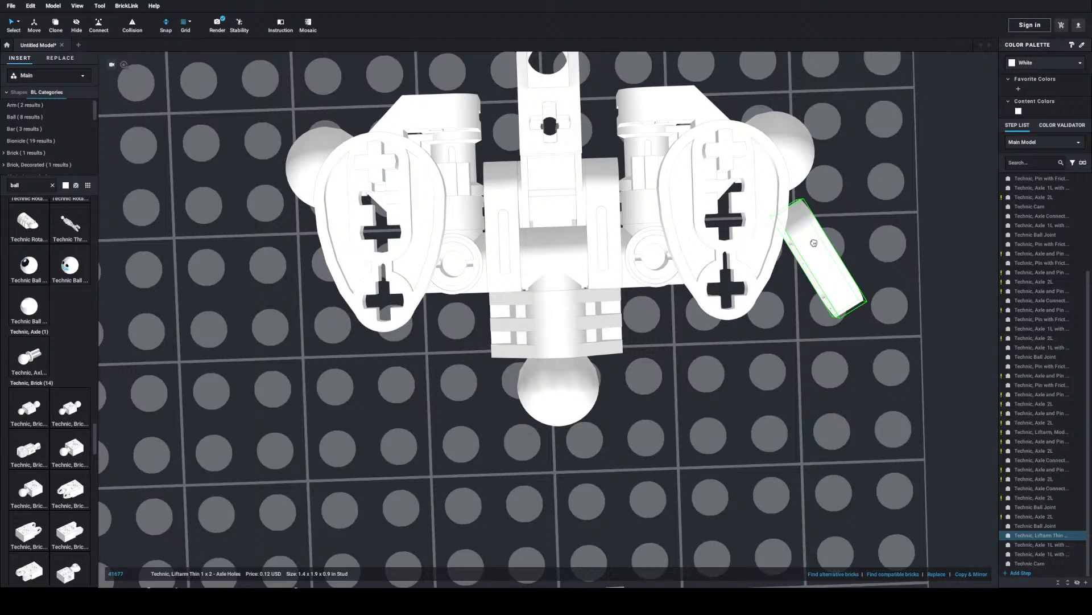
{"action": "left_click_drag", "start_coordinate": [813, 243], "coordinate": [741, 150]}
{"action": "right_click_drag", "start_coordinate": [741, 152], "coordinate": [705, 166]}
{"action": "key", "text": "w"}
{"action": "key", "text": "w"}
{"action": "key", "text": "w"}
{"action": "key", "text": "w"}
{"action": "key", "text": "w"}
{"action": "key", "text": "w"}
{"action": "key", "text": "w"}
{"action": "key", "text": "w"}
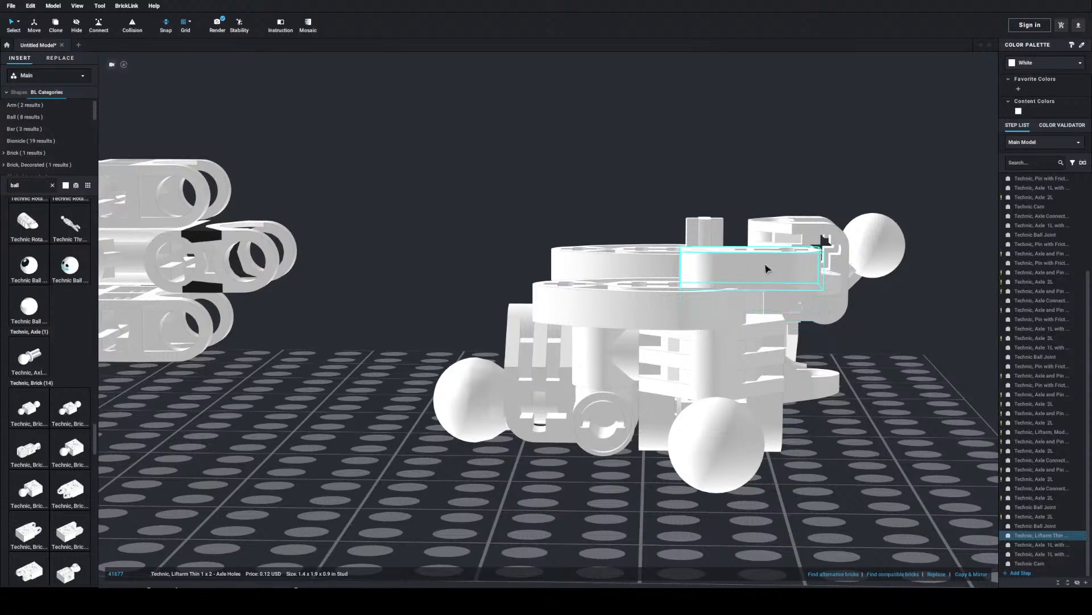
{"action": "left_click_drag", "start_coordinate": [740, 269], "coordinate": [693, 271]}
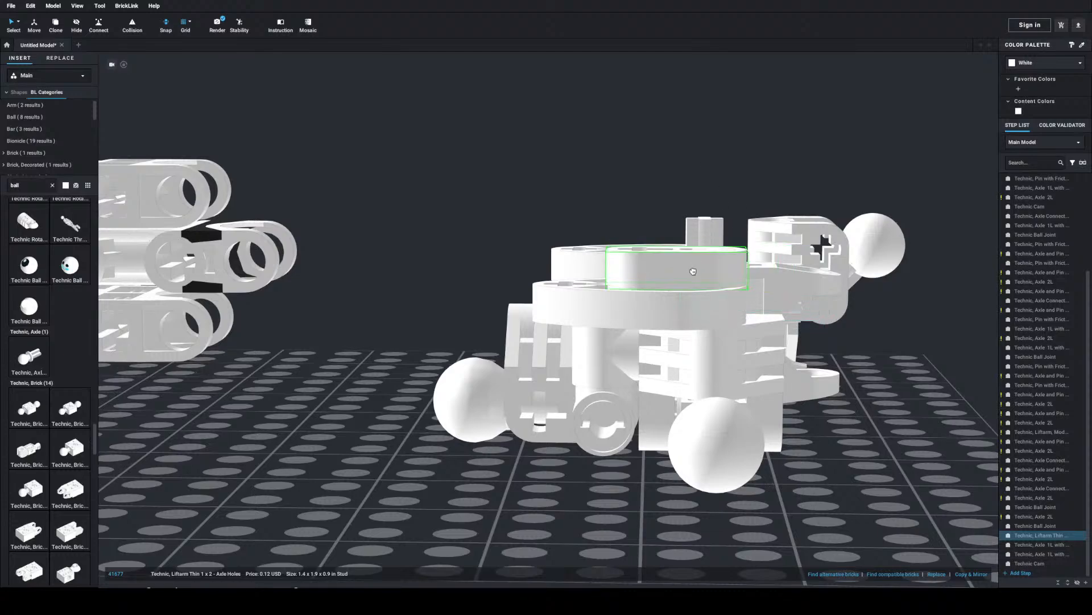
{"action": "left_click", "coordinate": [597, 173]}
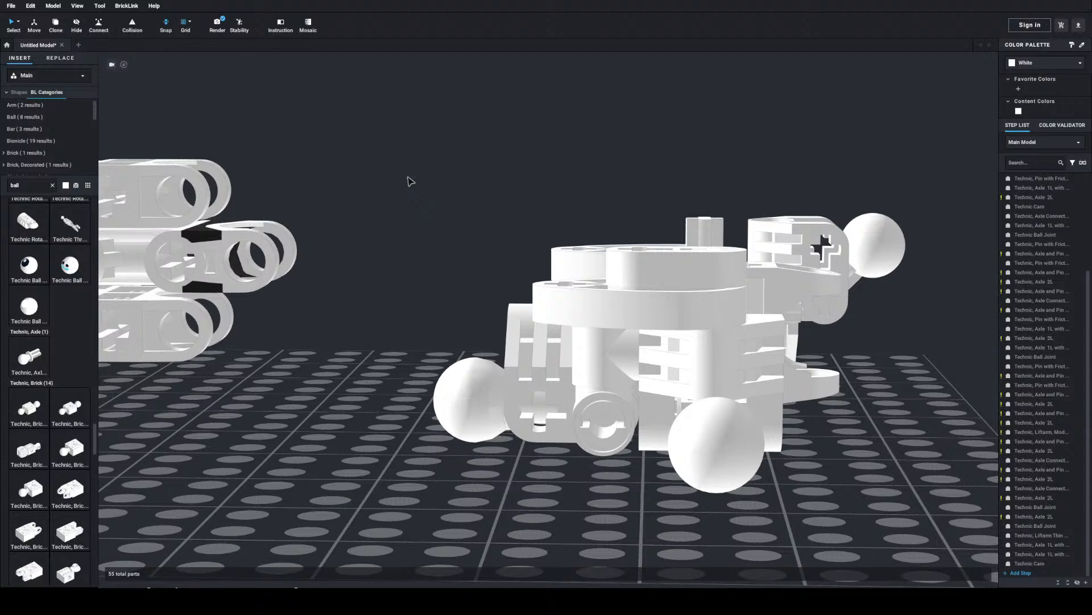
Step: Duplicate the flat Liftarm Thin 1 x 2 and fit the copy on top of the other Technic Cam
{"action": "right_click_drag", "start_coordinate": [530, 256], "coordinate": [623, 257]}
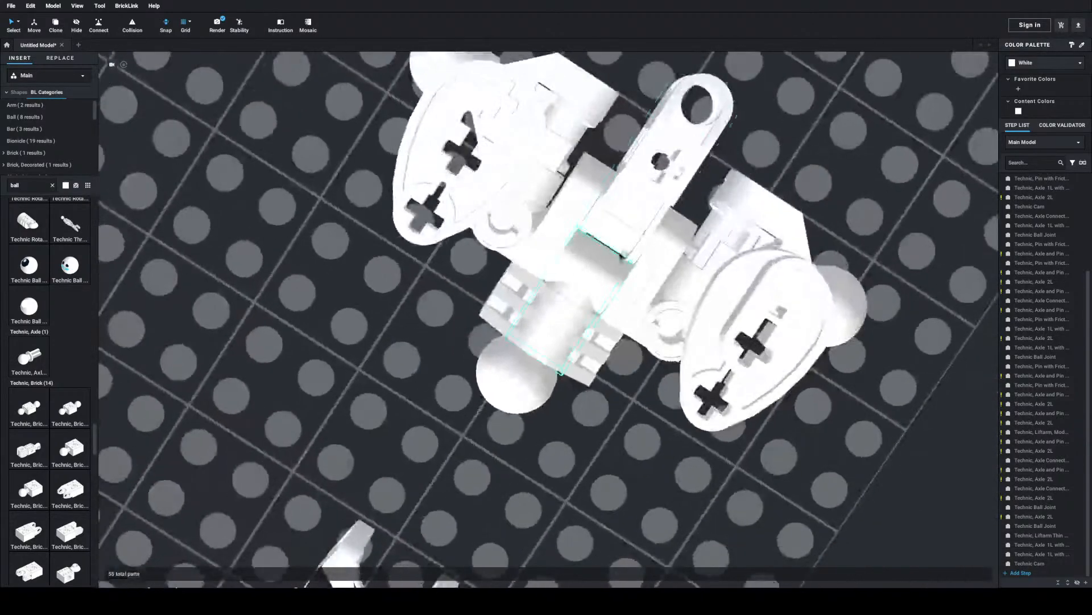
{"action": "left_click", "coordinate": [768, 303]}
{"action": "left_click_drag", "start_coordinate": [767, 303], "coordinate": [483, 137]}
{"action": "mouse_move", "coordinate": [486, 138]}
{"action": "right_mouse_down"}
{"action": "mouse_move", "coordinate": [529, 97]}
{"action": "mouse_move", "coordinate": [504, 132]}
{"action": "right_mouse_up"}
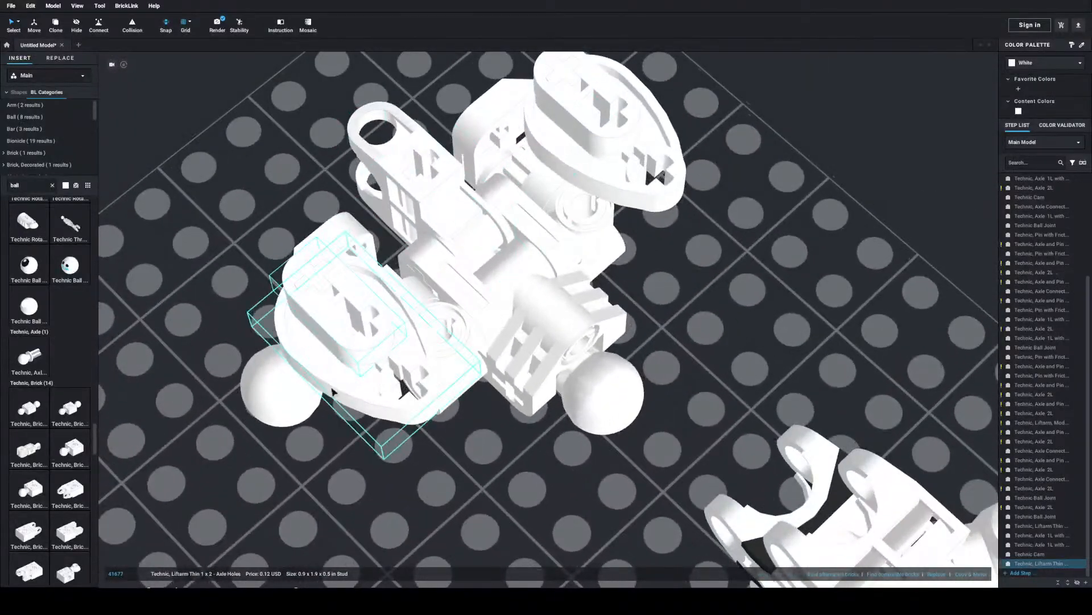
{"action": "left_click", "coordinate": [419, 357], "text": "ctrl"}
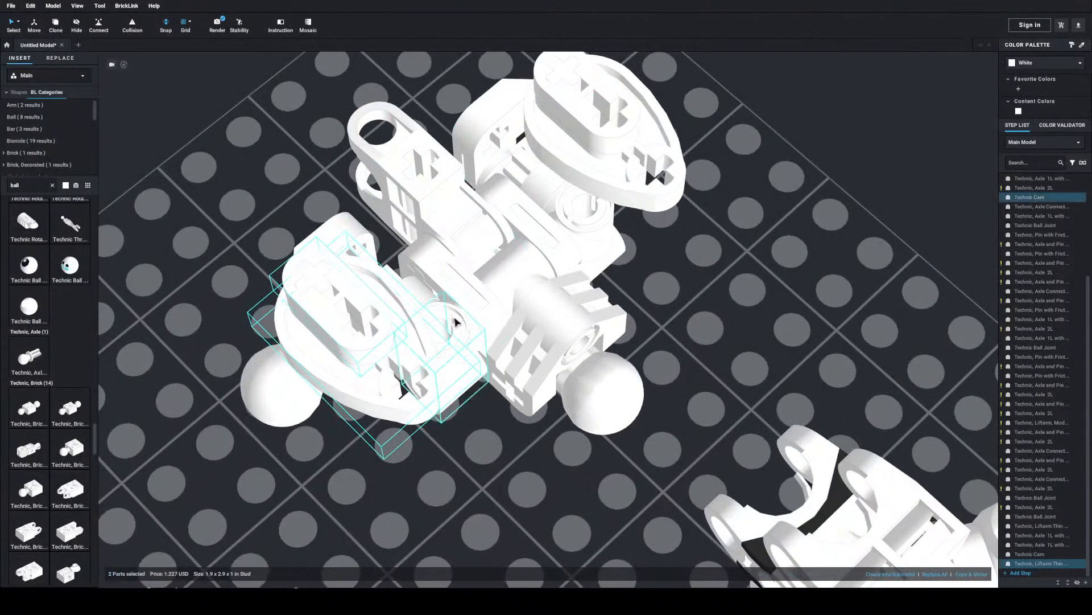
{"action": "right_click_drag", "start_coordinate": [393, 341], "coordinate": [390, 344]}
{"action": "right_click", "coordinate": [390, 343]}
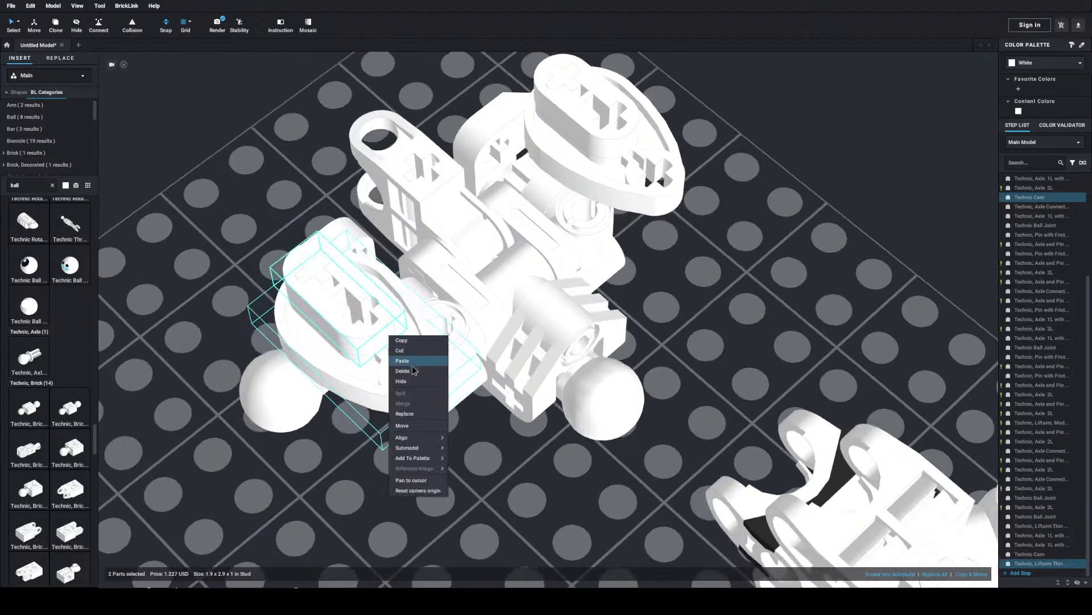
{"action": "left_click", "coordinate": [486, 425]}
{"action": "right_click_drag", "start_coordinate": [475, 438], "coordinate": [455, 457]}
Step: Rotate the cam, thin liftarm and axle pin on one side assembly inward around the pin, towards the torso's centre
{"action": "left_click", "coordinate": [396, 161]}
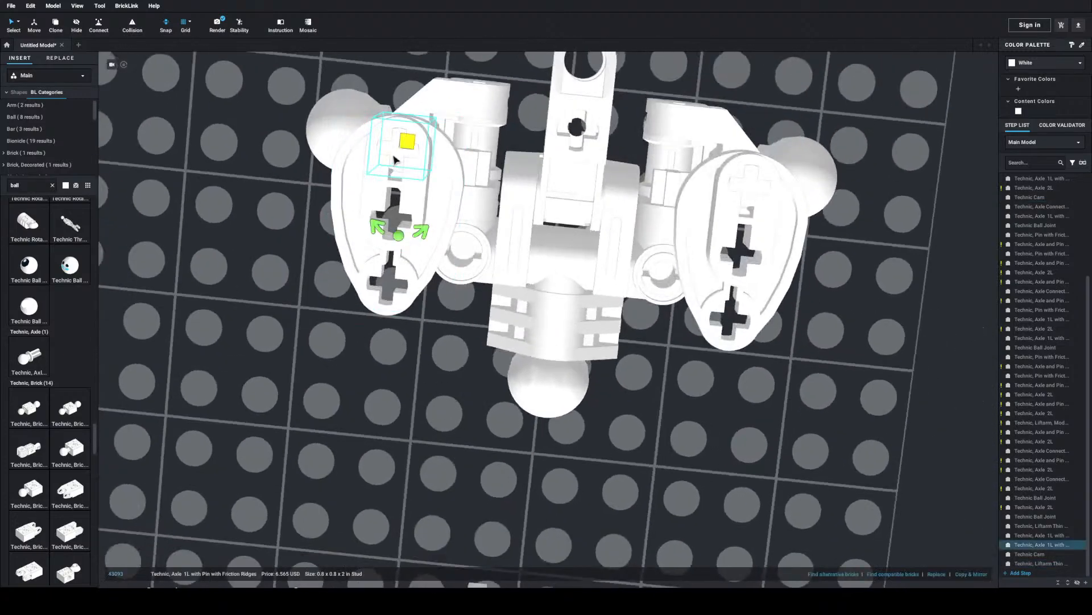
{"action": "left_click", "coordinate": [420, 233]}
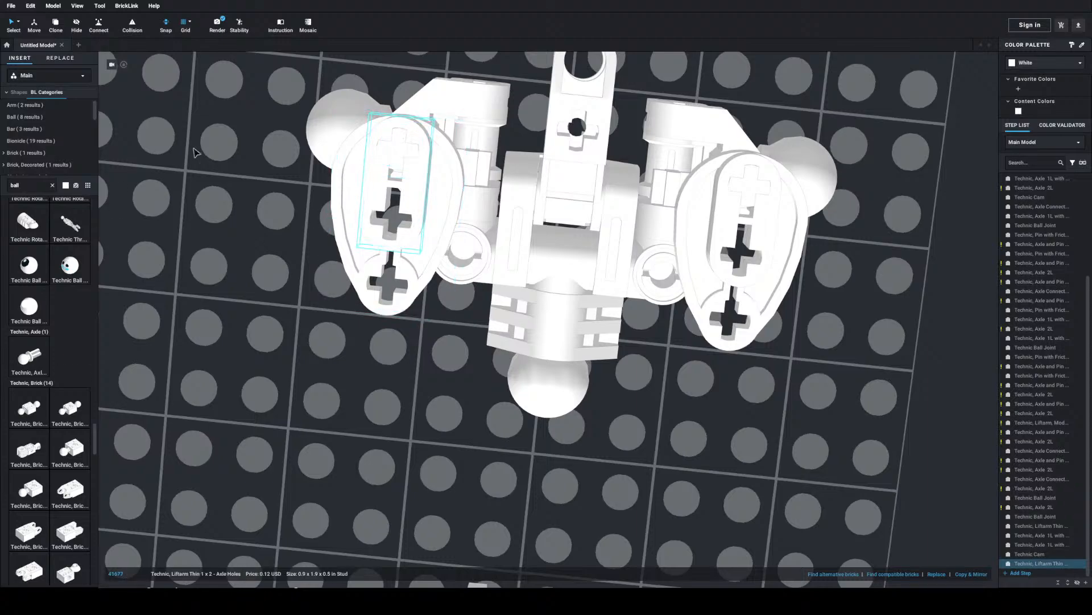
{"action": "left_click", "coordinate": [400, 213]}
{"action": "left_click", "coordinate": [417, 225], "text": "ctrl"}
{"action": "left_click", "coordinate": [435, 232], "text": "ctrl"}
{"action": "left_click_drag", "start_coordinate": [421, 231], "coordinate": [457, 202]}
{"action": "left_click", "coordinate": [456, 202]}
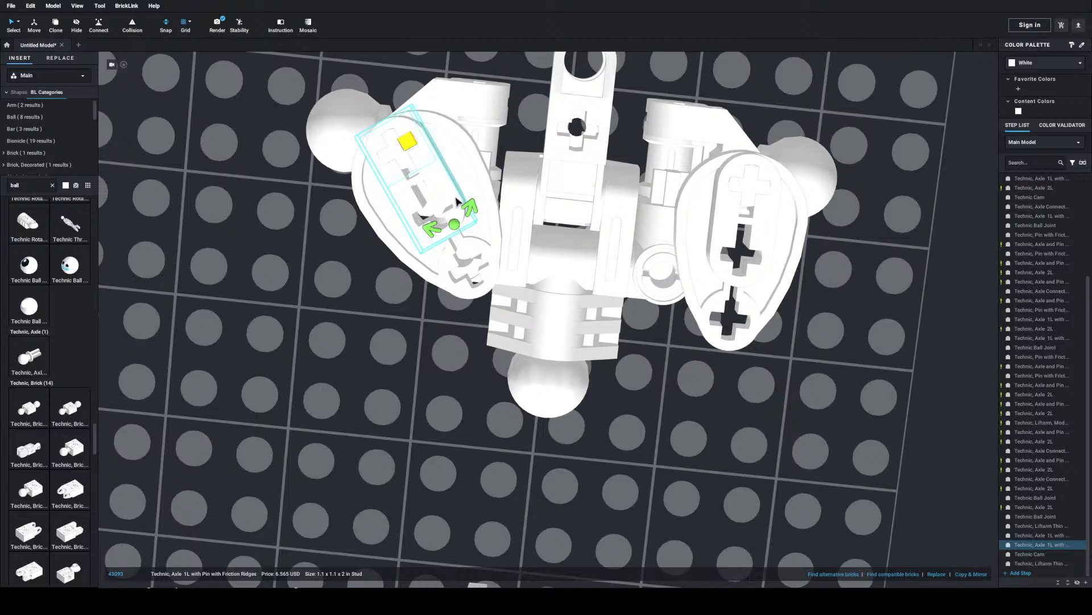
Step: Fine-tune the inward rotation of the same cam, thin liftarm and axle pin to about 220°
{"action": "right_click_drag", "start_coordinate": [456, 202], "coordinate": [467, 173]}
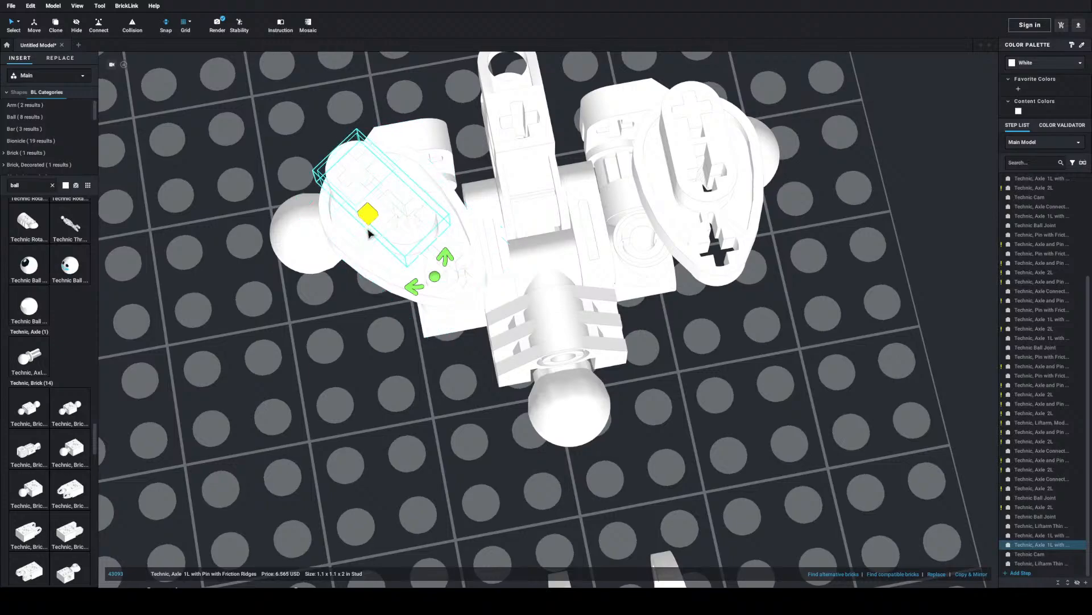
{"action": "scroll", "coordinate": [448, 260], "scroll_direction": "down", "scroll_amount": 1}
{"action": "left_click_drag", "start_coordinate": [450, 260], "coordinate": [458, 263]}
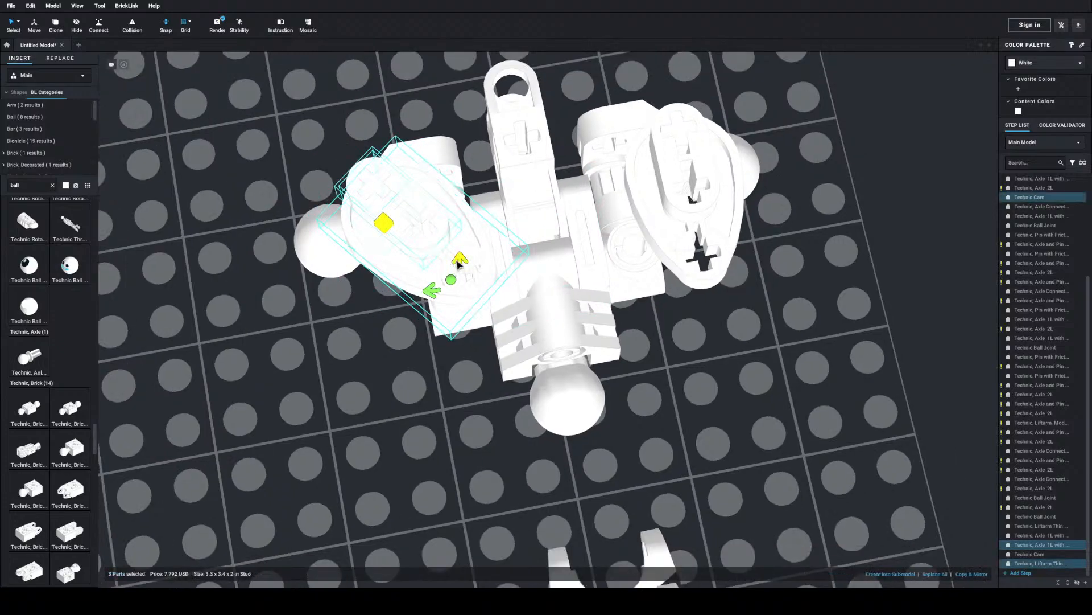
{"action": "left_click", "coordinate": [465, 273]}
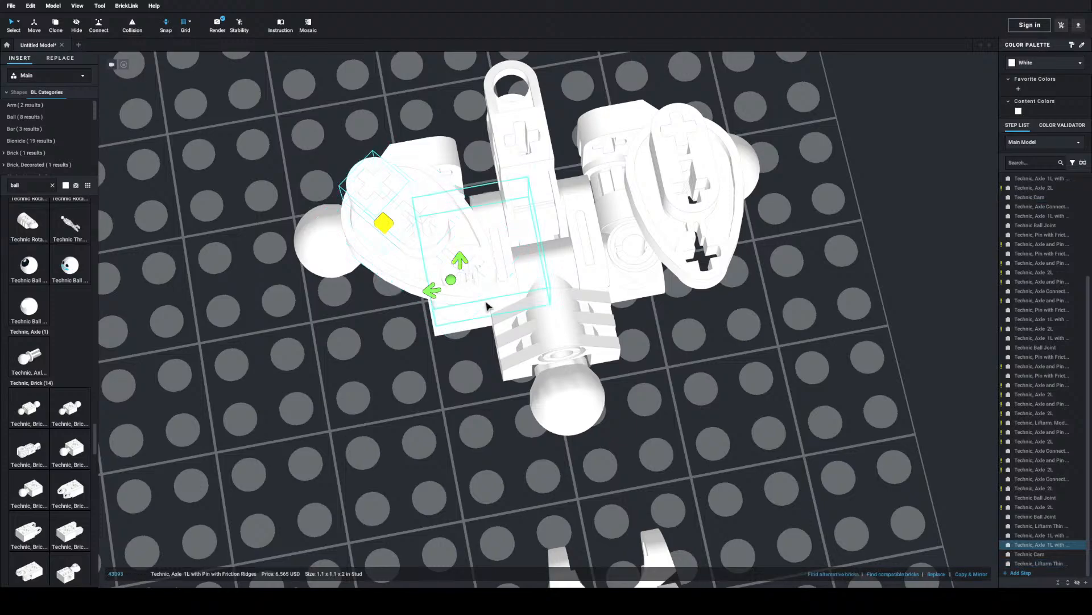
{"action": "left_click", "coordinate": [457, 256]}
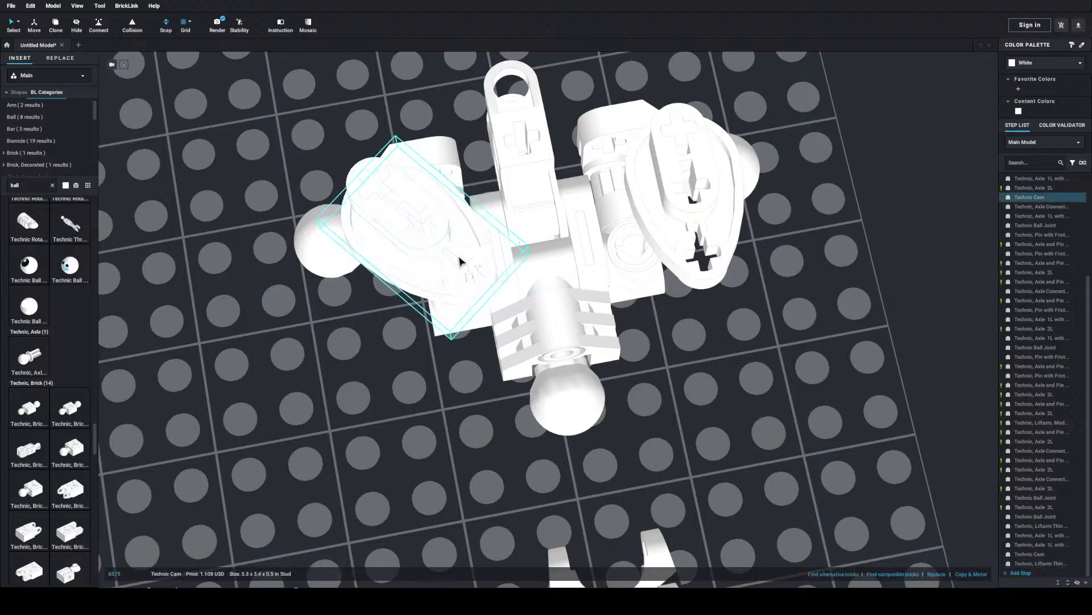
{"action": "left_click", "coordinate": [379, 185]}
{"action": "left_click_drag", "start_coordinate": [459, 259], "coordinate": [463, 263]}
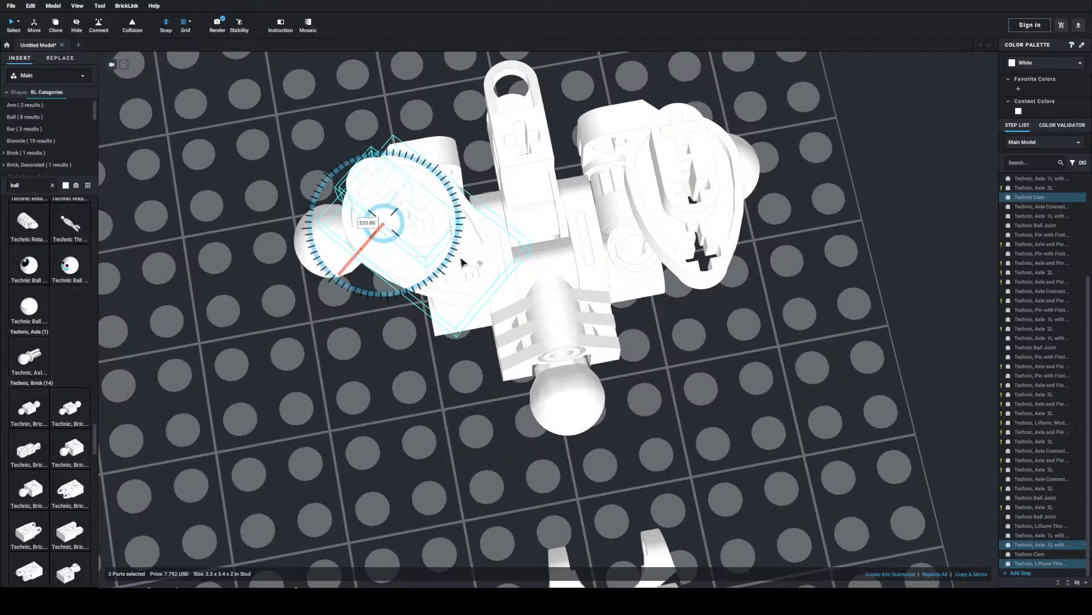
{"action": "left_click", "coordinate": [481, 259]}
{"action": "mouse_move", "coordinate": [483, 260]}
{"action": "right_mouse_down"}
{"action": "mouse_move", "coordinate": [486, 273]}
{"action": "mouse_move", "coordinate": [478, 265]}
{"action": "right_mouse_up"}
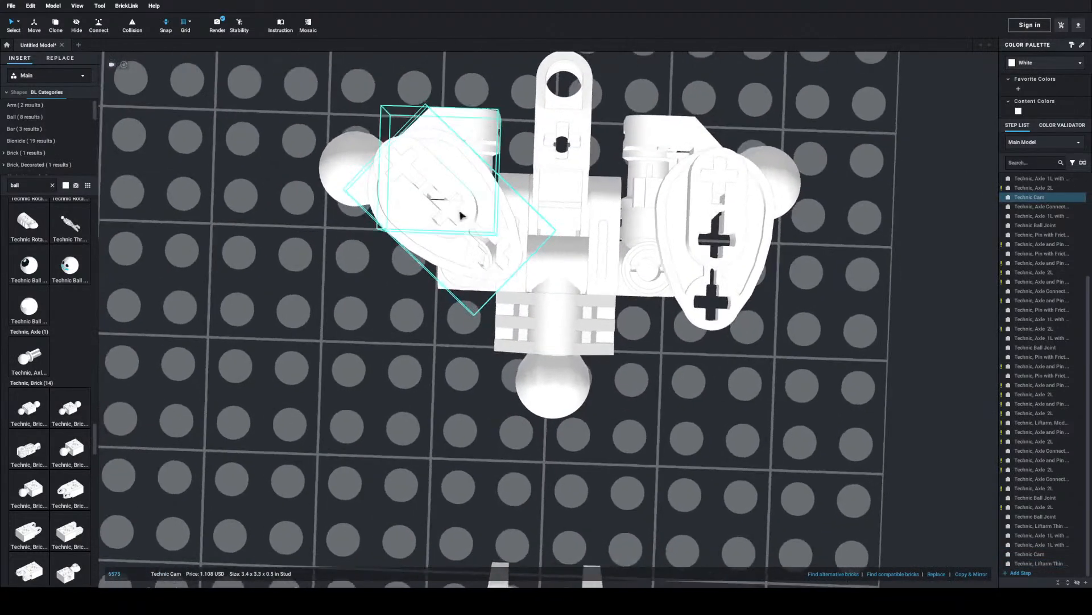
{"action": "left_click", "coordinate": [411, 167]}
{"action": "left_click", "coordinate": [369, 246]}
{"action": "left_click_drag", "start_coordinate": [370, 245], "coordinate": [365, 246]}
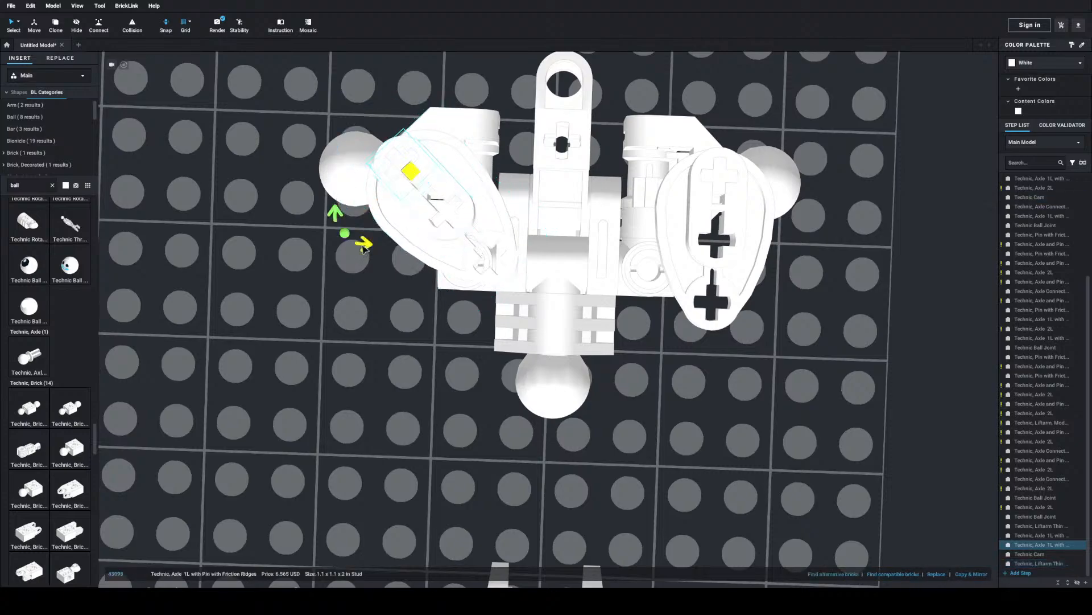
{"action": "left_click", "coordinate": [397, 330]}
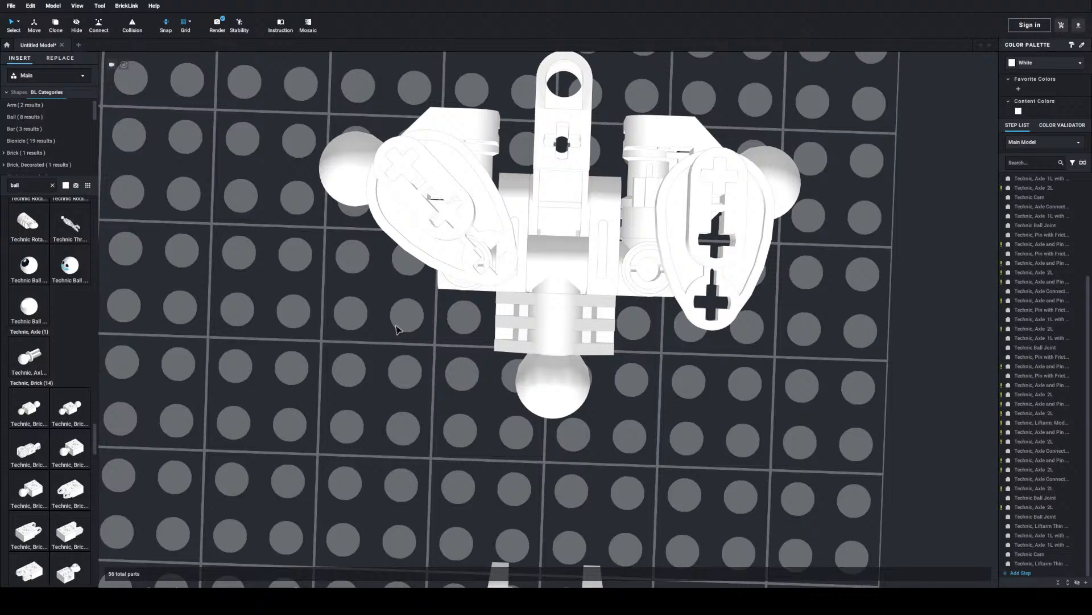
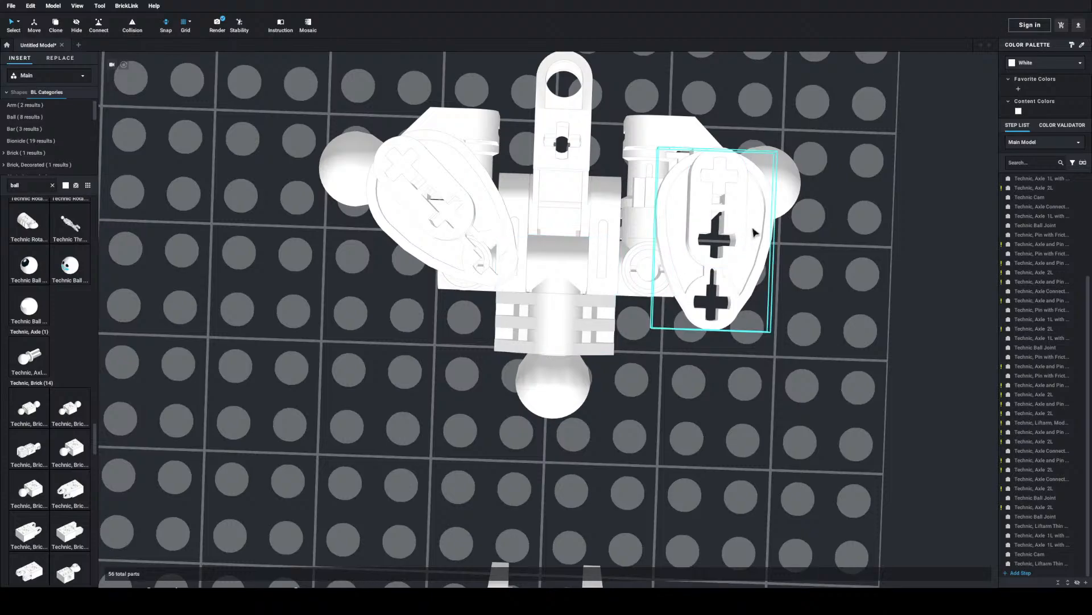
Step: Rotate the cam, thin liftarm and axle pin of the opposite side assembly inward to mirror the first side
{"action": "left_click", "coordinate": [723, 175]}
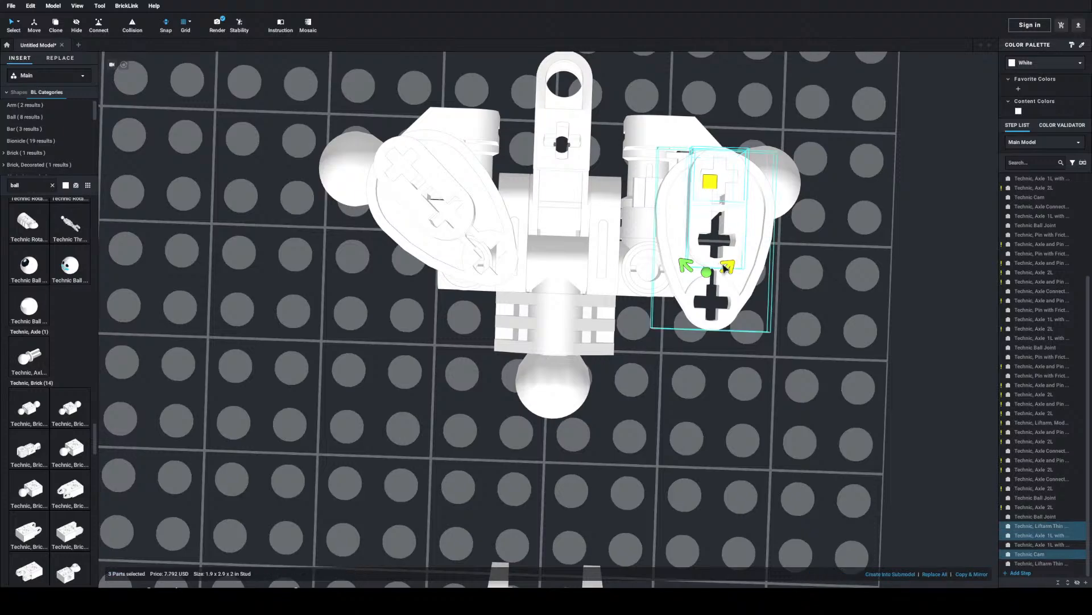
{"action": "left_click_drag", "start_coordinate": [687, 270], "coordinate": [633, 234]}
{"action": "left_click", "coordinate": [688, 335]}
{"action": "mouse_move", "coordinate": [688, 335]}
{"action": "right_mouse_down"}
{"action": "mouse_move", "coordinate": [690, 310]}
{"action": "mouse_move", "coordinate": [689, 337]}
{"action": "right_mouse_up"}
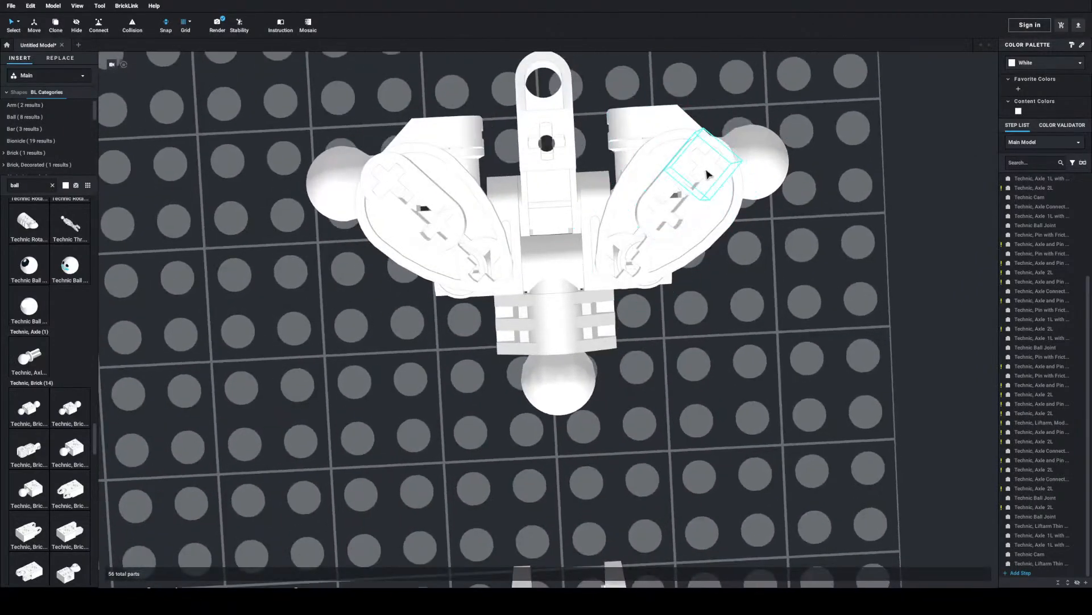
{"action": "left_click", "coordinate": [624, 234]}
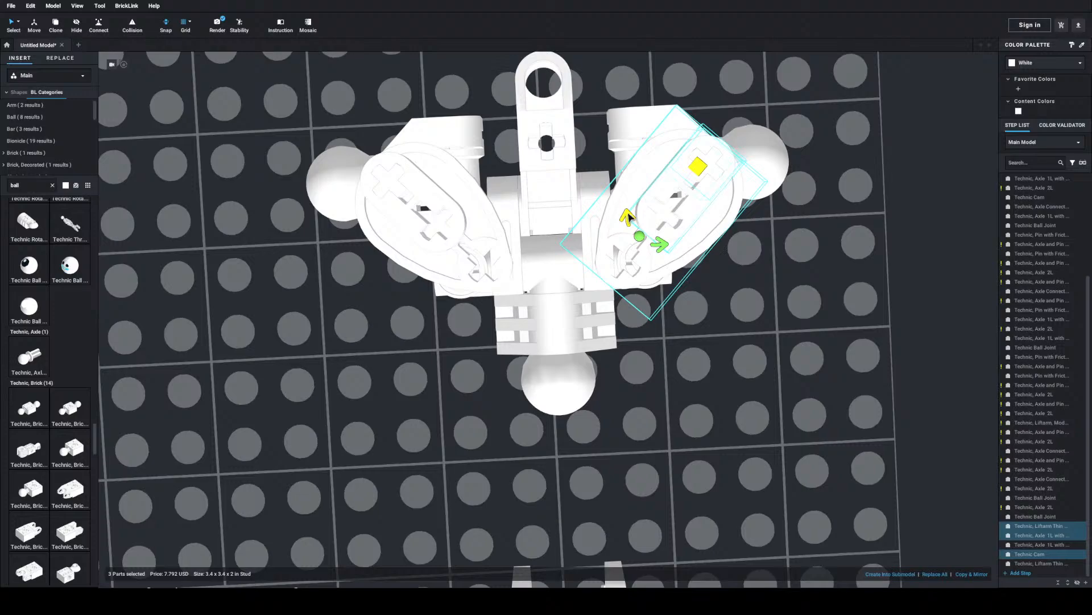
{"action": "left_click_drag", "start_coordinate": [629, 216], "coordinate": [627, 213]}
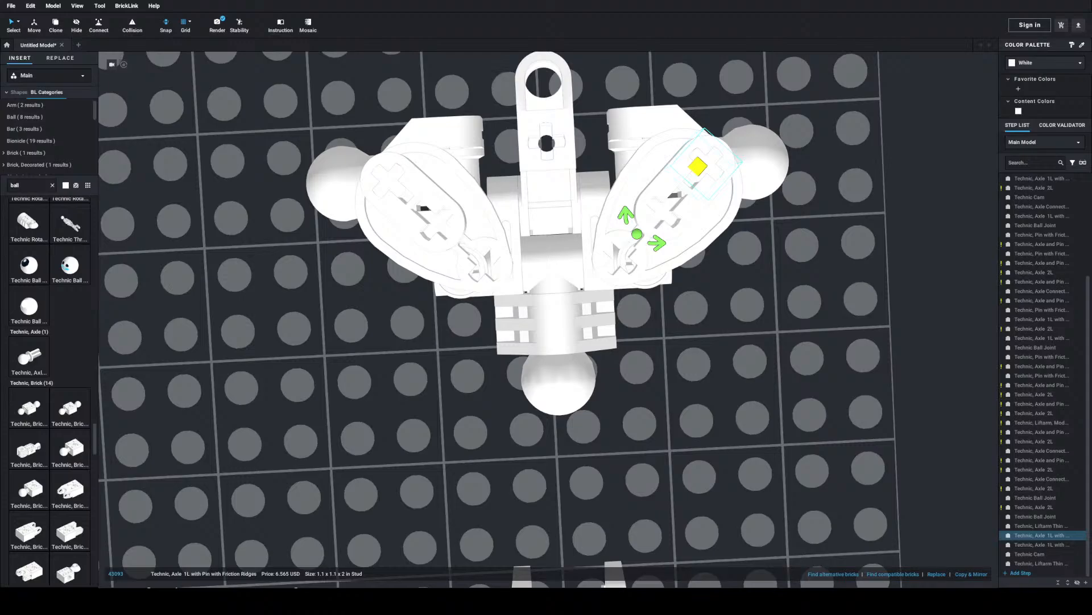
{"action": "left_click", "coordinate": [393, 358]}
Step: Select the perpendicular split connector, both Axle 2L parts, the axle connector and the ball joint of one side assembly
{"action": "right_click_drag", "start_coordinate": [393, 358], "coordinate": [437, 406]}
{"action": "scroll", "coordinate": [415, 318], "scroll_direction": "up", "scroll_amount": 6}
{"action": "right_click_drag", "start_coordinate": [414, 321], "coordinate": [482, 387]}
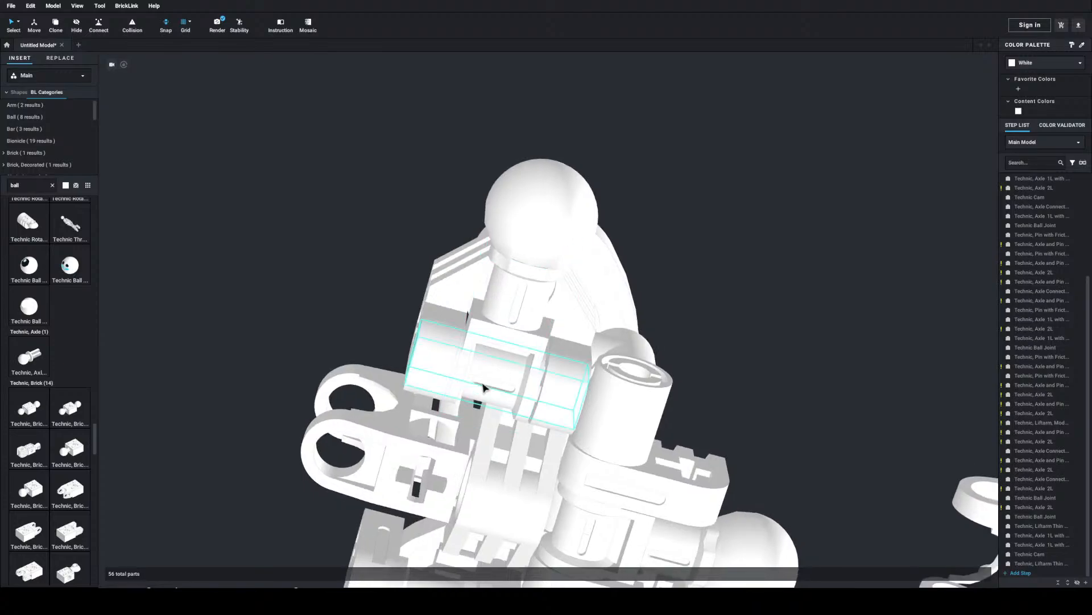
{"action": "left_click", "coordinate": [483, 387]}
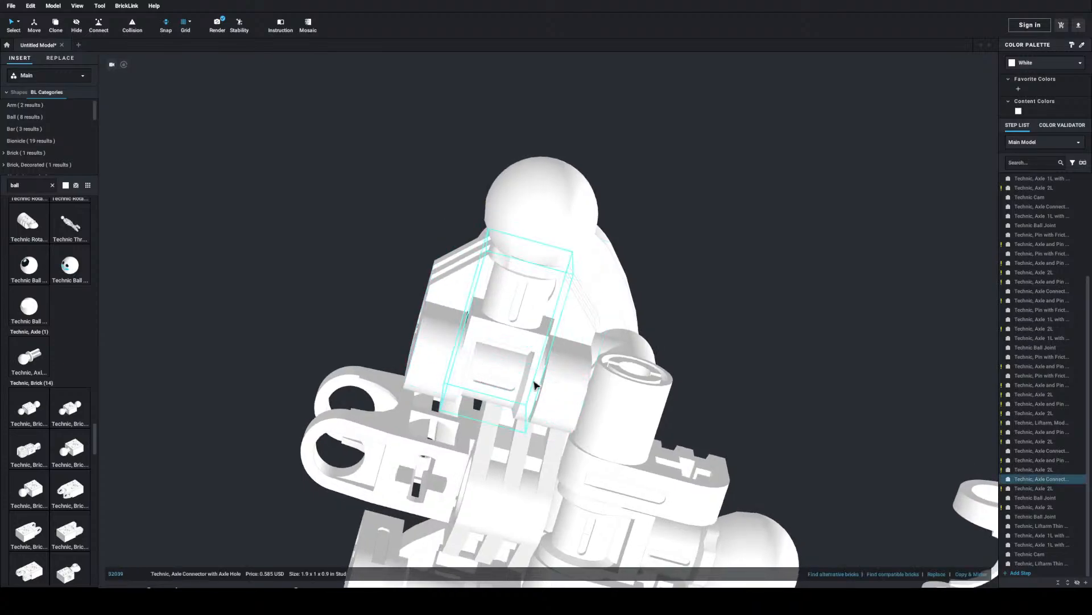
{"action": "left_click", "coordinate": [503, 388]}
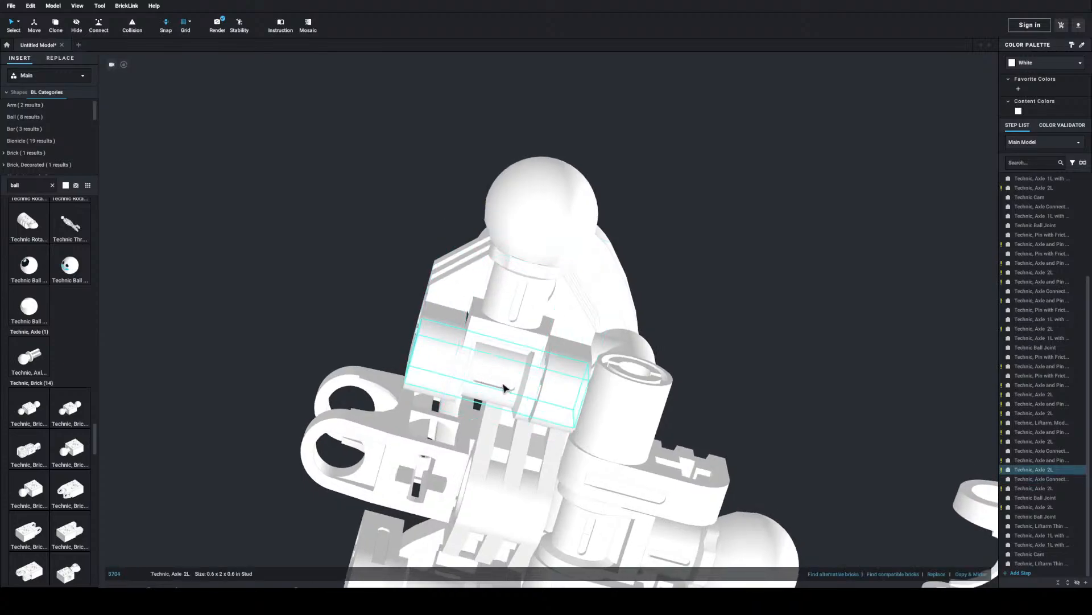
{"action": "left_click", "coordinate": [454, 327], "text": "ctrl"}
{"action": "left_click", "coordinate": [526, 317], "text": "ctrl"}
{"action": "left_click", "coordinate": [516, 302], "text": "ctrl"}
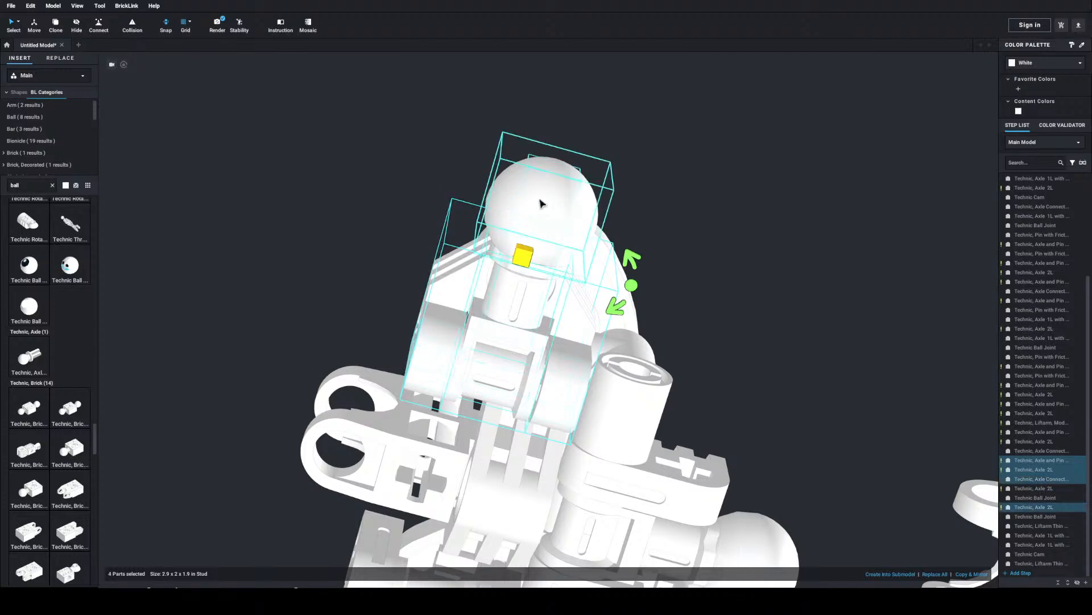
{"action": "left_click", "coordinate": [541, 202], "text": "ctrl"}
Step: Add the Technic Cam, axle pin and thin liftarm to the selection and place a copy of the assembly near the second torso section
{"action": "right_click_drag", "start_coordinate": [542, 202], "coordinate": [562, 333]}
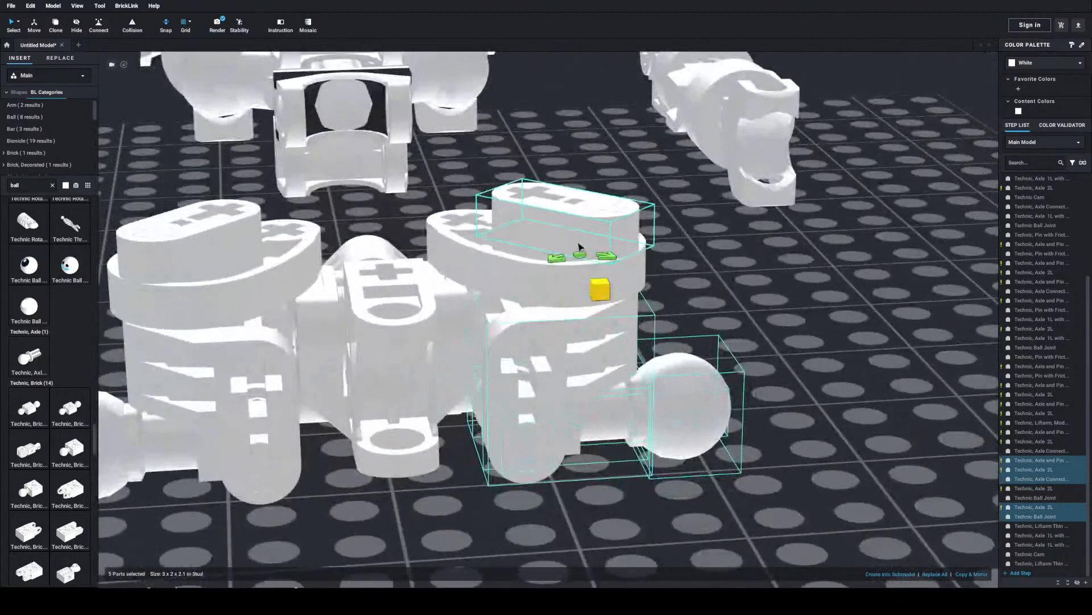
{"action": "left_click", "coordinate": [554, 276], "text": "ctrl"}
{"action": "left_click", "coordinate": [562, 222], "text": "ctrl"}
{"action": "left_click", "coordinate": [600, 209], "text": "ctrl"}
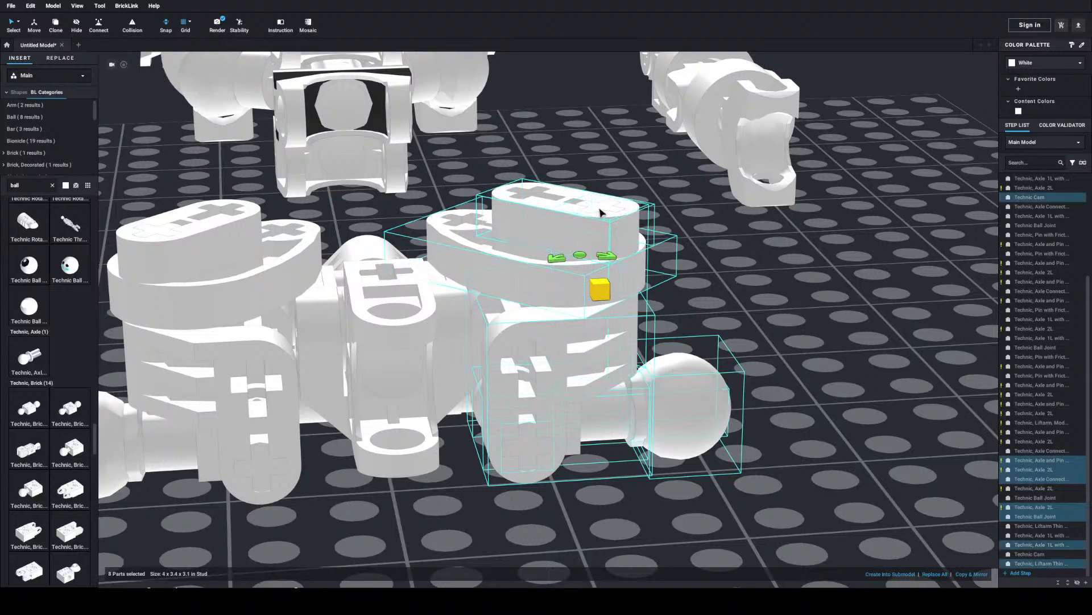
{"action": "key", "text": "ctrl+c"}
{"action": "key", "text": "ctrl+v"}
{"action": "middle_click_drag", "start_coordinate": [834, 266], "coordinate": [17, 206]}
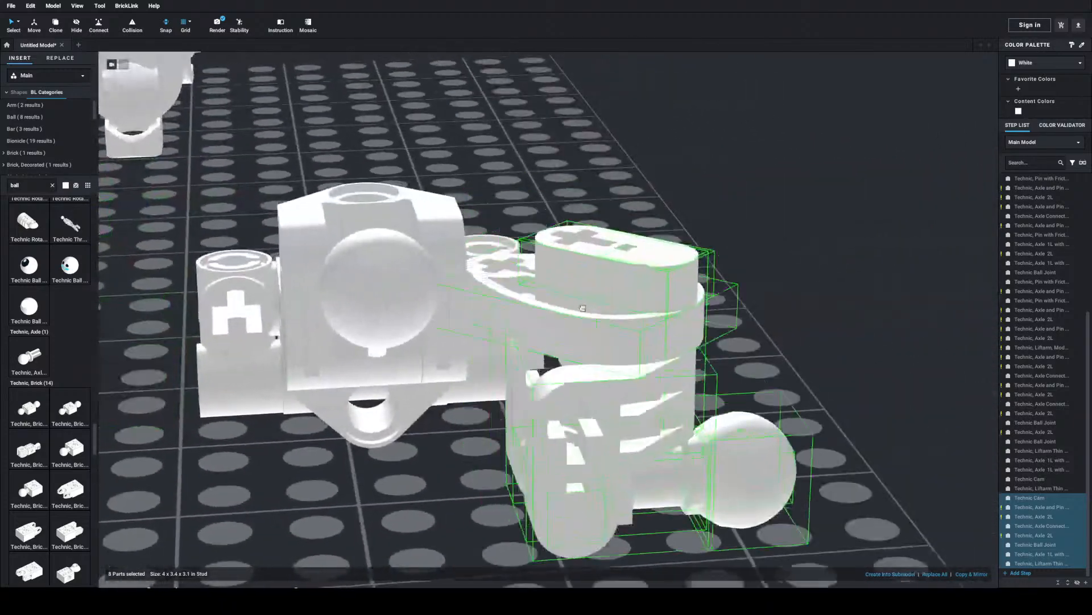
{"action": "right_click_drag", "start_coordinate": [537, 229], "coordinate": [409, 219]}
{"action": "left_click", "coordinate": [810, 346]}
Step: Try to attach the copied side assembly to the side of the second torso section
{"action": "right_click_drag", "start_coordinate": [939, 449], "coordinate": [872, 412]}
{"action": "left_click_drag", "start_coordinate": [369, 300], "coordinate": [592, 306]}
{"action": "left_click", "coordinate": [754, 222]}
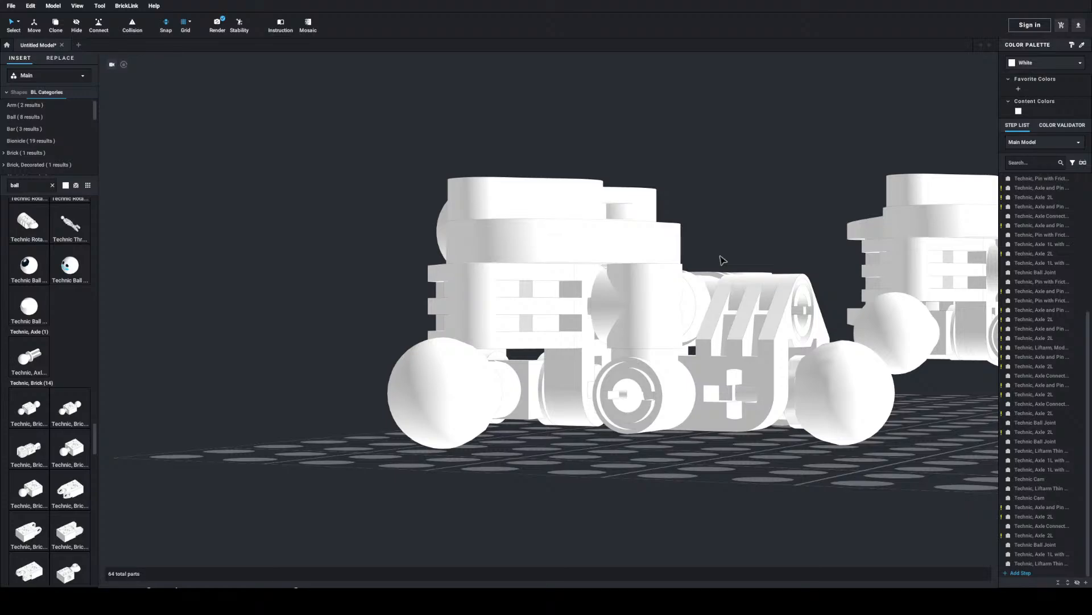
Step: Pull the perpendicular split connector off the copied side assembly, and undo the last two moves
{"action": "right_click_drag", "start_coordinate": [723, 261], "coordinate": [550, 295]}
{"action": "left_click", "coordinate": [557, 301]}
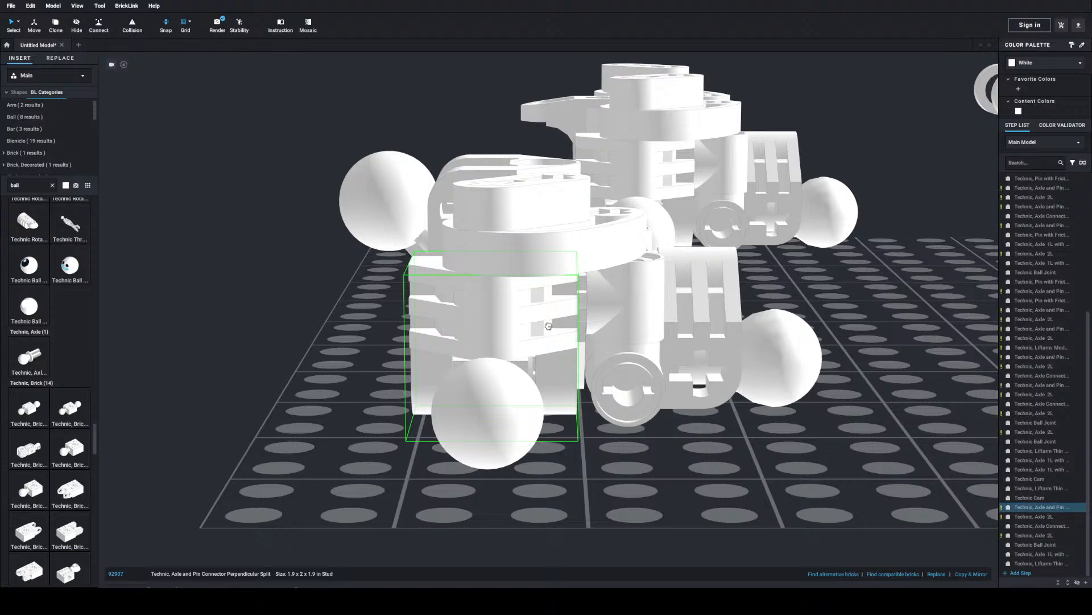
{"action": "left_click_drag", "start_coordinate": [552, 322], "coordinate": [312, 335]}
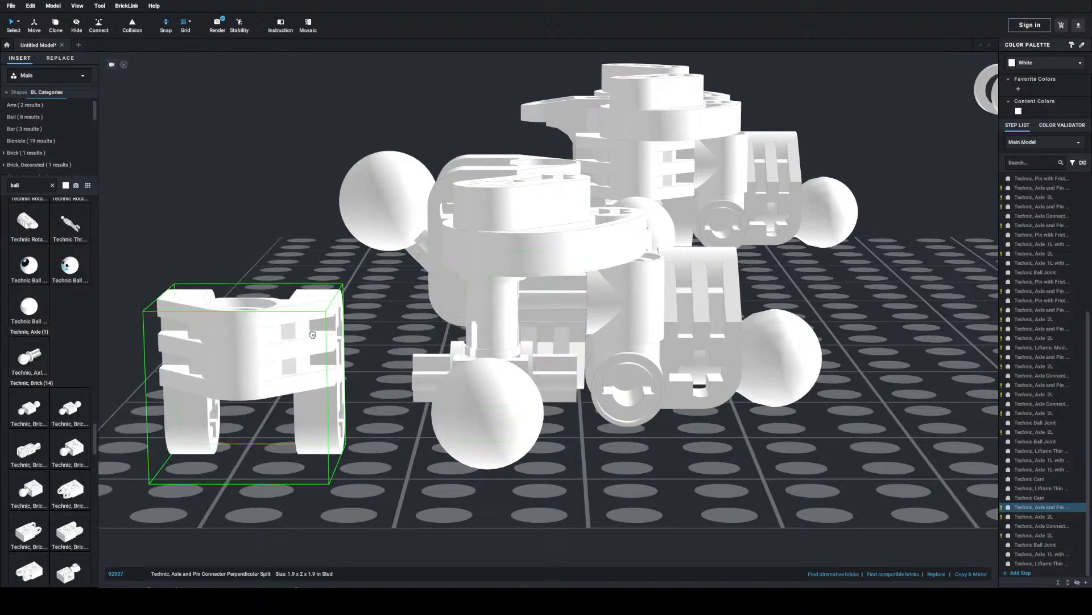
{"action": "key", "text": "ctrl+z"}
{"action": "key", "text": "ctrl+z"}
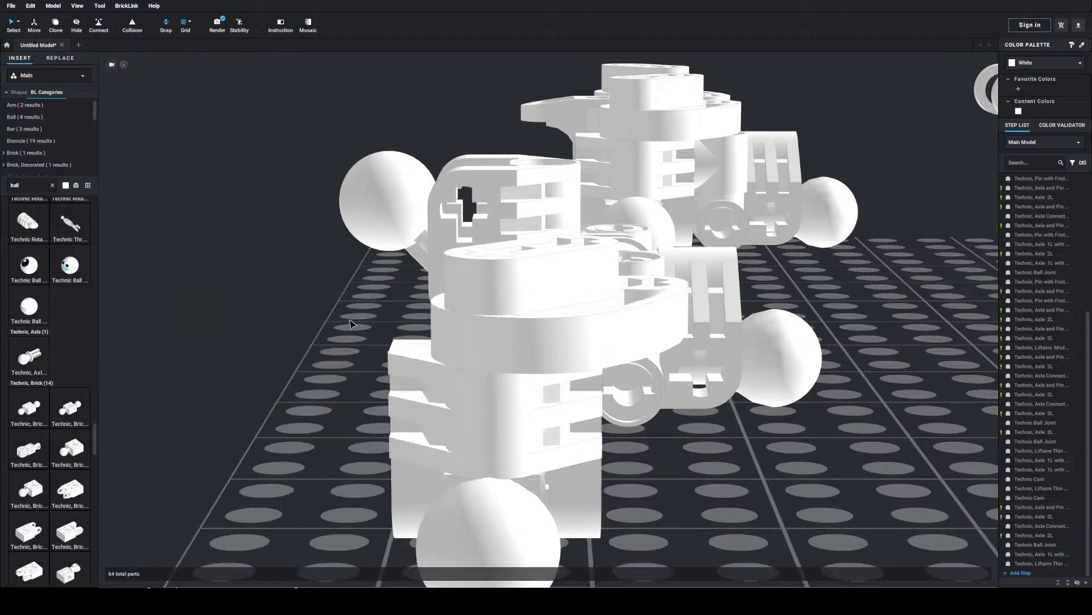
Step: Select the whole eight-part side assembly copy and fit it onto the side of the second torso section
{"action": "right_click_drag", "start_coordinate": [588, 453], "coordinate": [539, 456]}
{"action": "scroll", "coordinate": [540, 457], "scroll_direction": "down", "scroll_amount": 10}
{"action": "scroll", "coordinate": [318, 330], "scroll_direction": "up", "scroll_amount": 2}
{"action": "left_click_drag", "start_coordinate": [204, 178], "coordinate": [414, 459]}
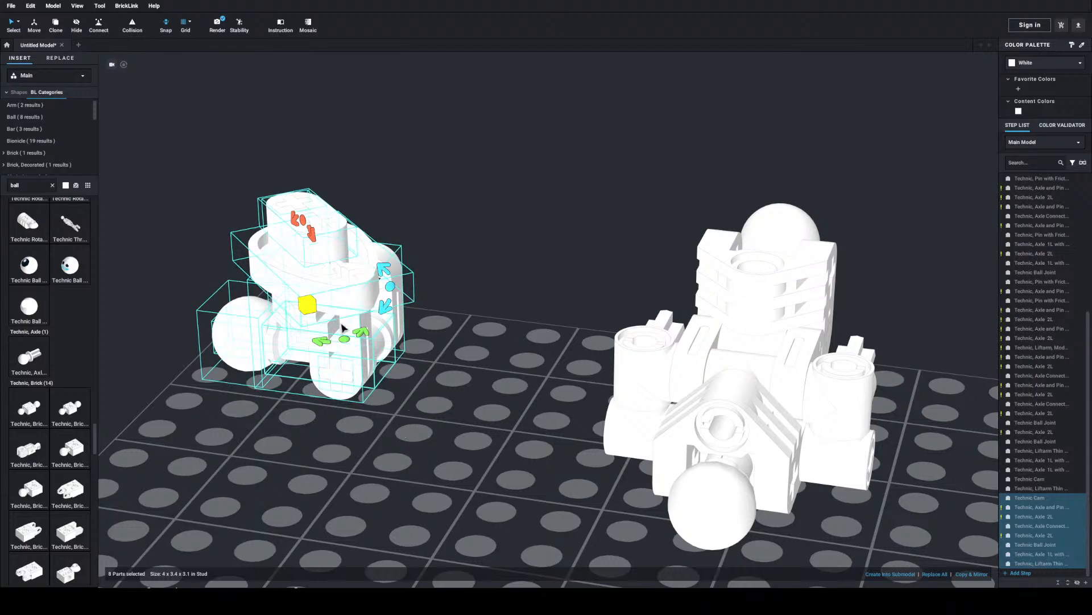
{"action": "left_click_drag", "start_coordinate": [342, 327], "coordinate": [680, 340]}
{"action": "right_click_drag", "start_coordinate": [680, 340], "coordinate": [853, 278]}
{"action": "left_click_drag", "start_coordinate": [853, 279], "coordinate": [628, 291]}
{"action": "left_click", "coordinate": [802, 216]}
Step: Paste another copy of the side assembly onto the empty baseplate area between the two torso sections
{"action": "right_click_drag", "start_coordinate": [803, 215], "coordinate": [797, 269]}
{"action": "scroll", "coordinate": [797, 269], "scroll_direction": "down", "scroll_amount": 3}
{"action": "middle_click_drag", "start_coordinate": [797, 269], "coordinate": [663, 220]}
{"action": "key", "text": "ctrl+v"}
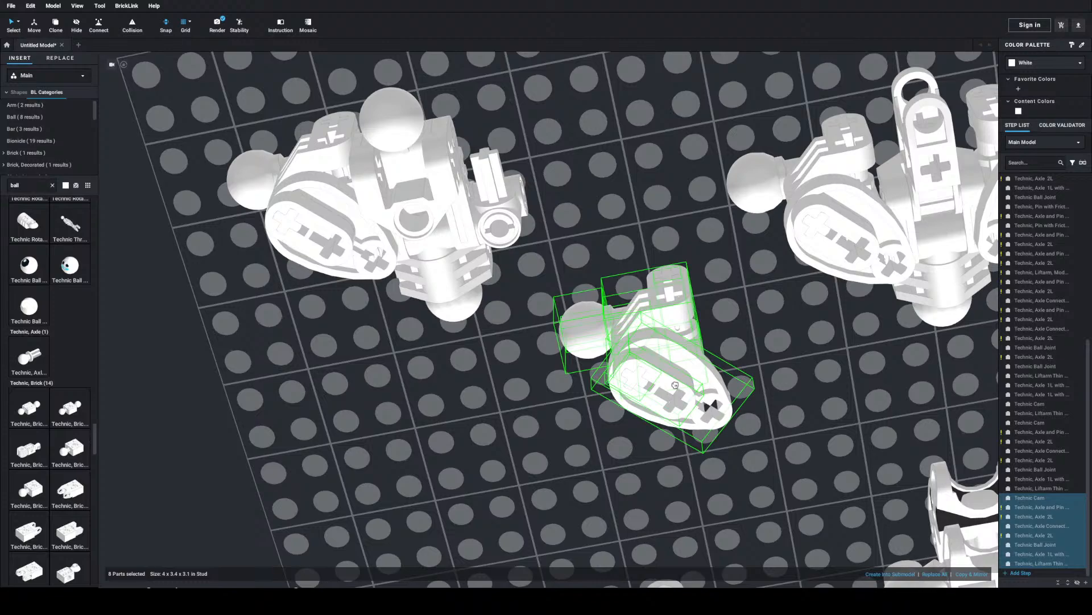
{"action": "left_click", "coordinate": [623, 401]}
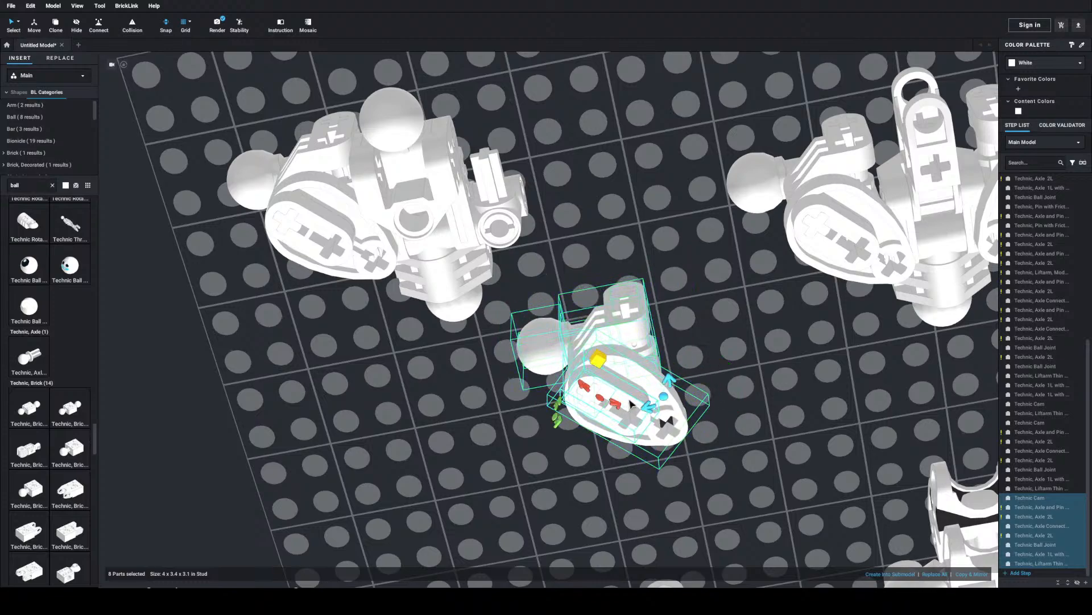
Step: Create a mirrored copy of the loose side assembly beside it and delete the unmirrored one
{"action": "left_click", "coordinate": [961, 577]}
{"action": "left_click_drag", "start_coordinate": [790, 322], "coordinate": [764, 402]}
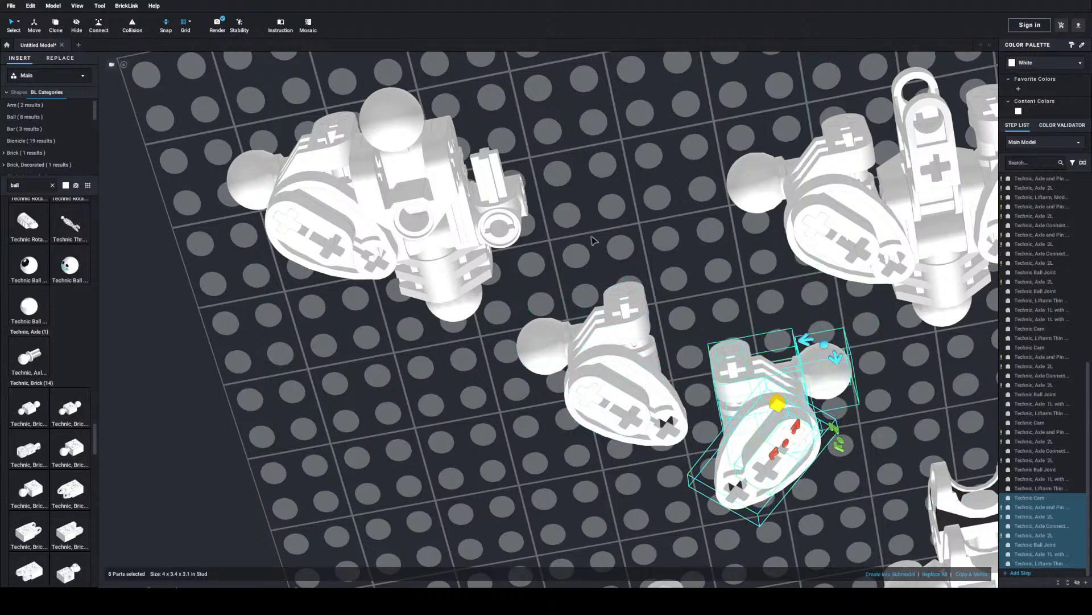
{"action": "left_click", "coordinate": [575, 409]}
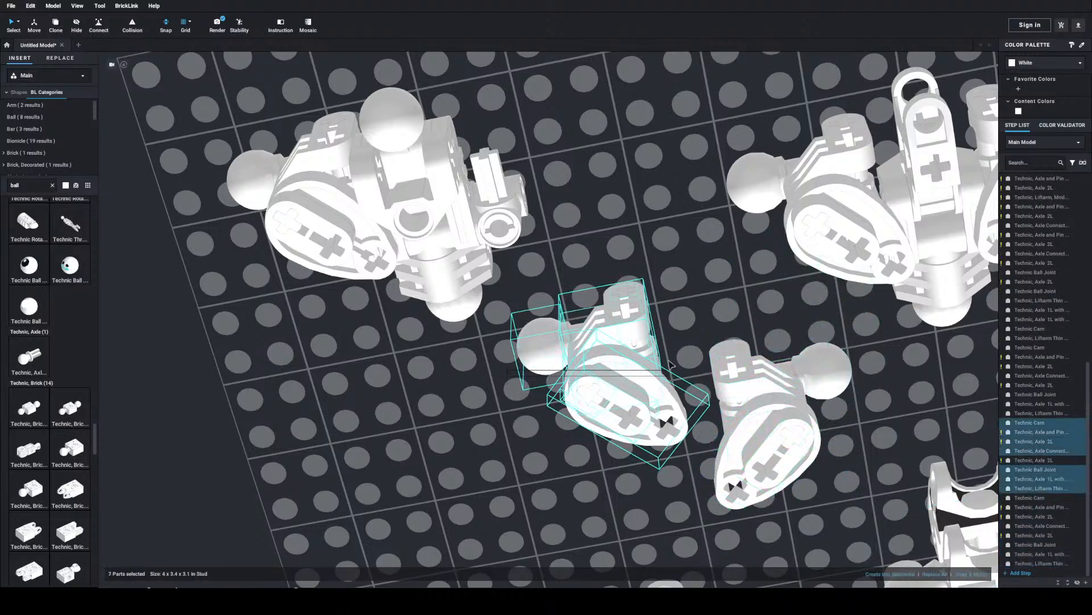
{"action": "key", "text": "Delete"}
Step: Select the loose mirrored eight-part side assembly and fit it onto the open side of the ball-topped torso section
{"action": "left_click_drag", "start_coordinate": [665, 312], "coordinate": [810, 475]}
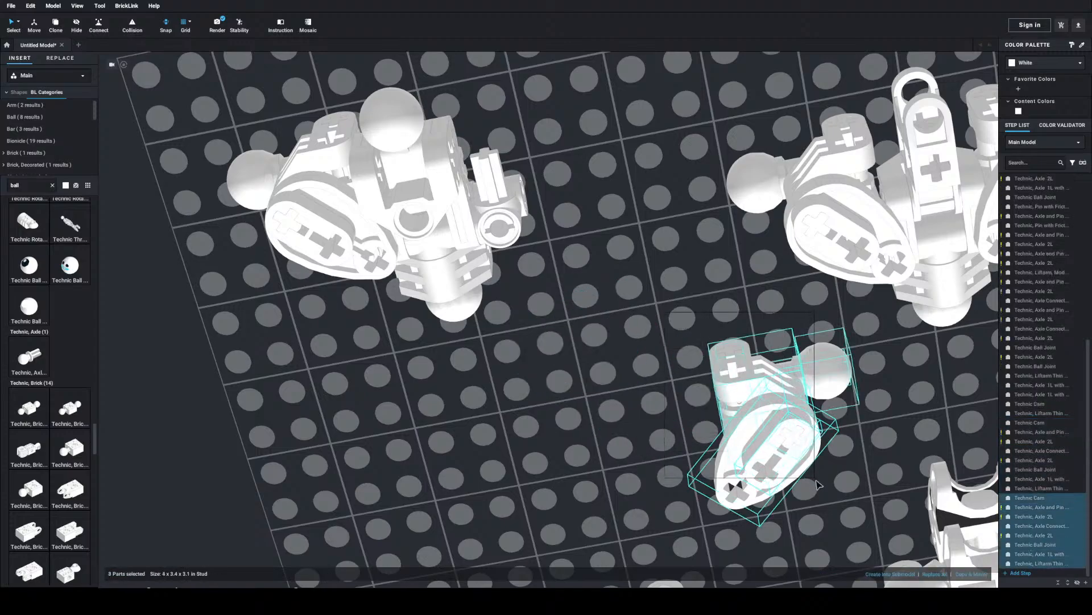
{"action": "left_click_drag", "start_coordinate": [791, 433], "coordinate": [638, 205]}
{"action": "right_click_drag", "start_coordinate": [687, 306], "coordinate": [678, 219]}
{"action": "right_click_drag", "start_coordinate": [685, 269], "coordinate": [692, 264]}
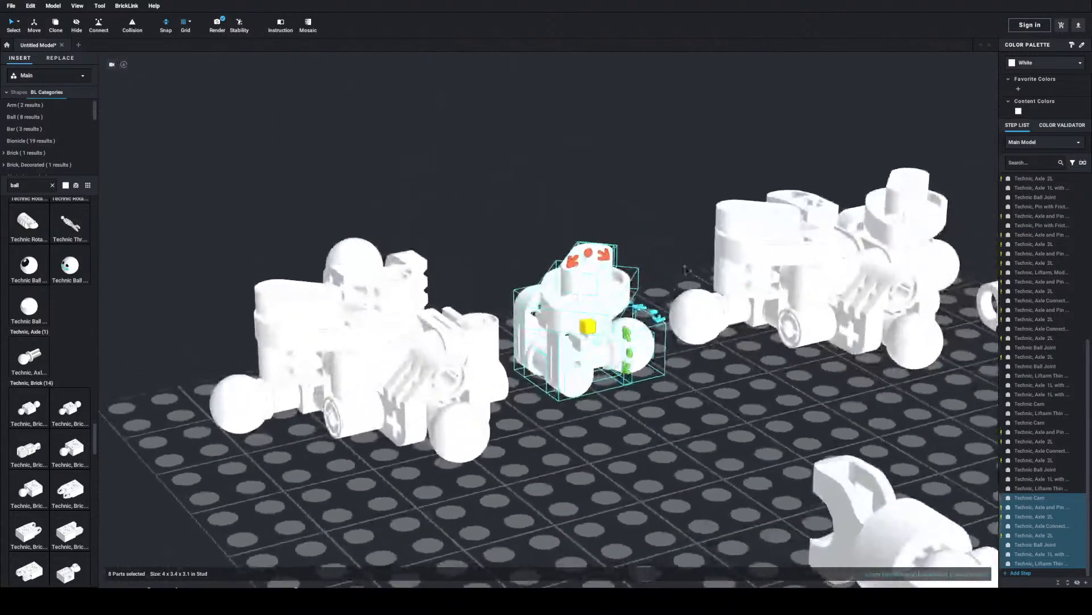
{"action": "right_click_drag", "start_coordinate": [618, 367], "coordinate": [550, 395]}
{"action": "scroll", "coordinate": [550, 395], "scroll_direction": "up", "scroll_amount": 4}
{"action": "scroll", "coordinate": [550, 395], "scroll_direction": "up", "scroll_amount": 6}
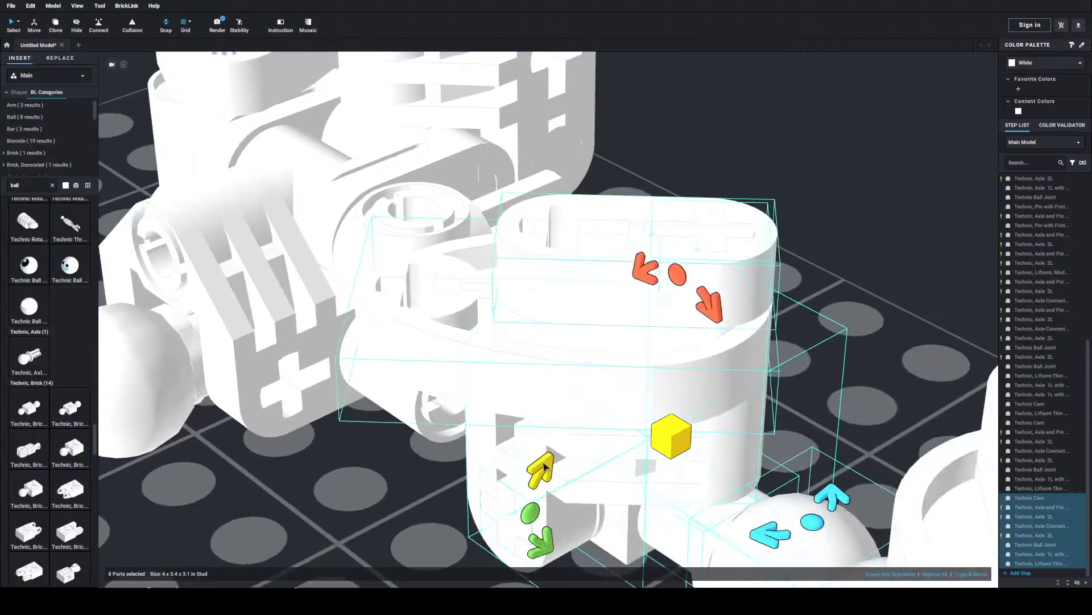
{"action": "left_click_drag", "start_coordinate": [544, 466], "coordinate": [460, 276]}
{"action": "left_click", "coordinate": [772, 279]}
Step: Select the whole ball-topped torso section and move it on the baseplate in line with the other torso section
{"action": "scroll", "coordinate": [764, 284], "scroll_direction": "down", "scroll_amount": 4}
{"action": "right_click_drag", "start_coordinate": [739, 295], "coordinate": [729, 323]}
{"action": "scroll", "coordinate": [643, 343], "scroll_direction": "down", "scroll_amount": 6}
{"action": "right_click_drag", "start_coordinate": [633, 411], "coordinate": [619, 384]}
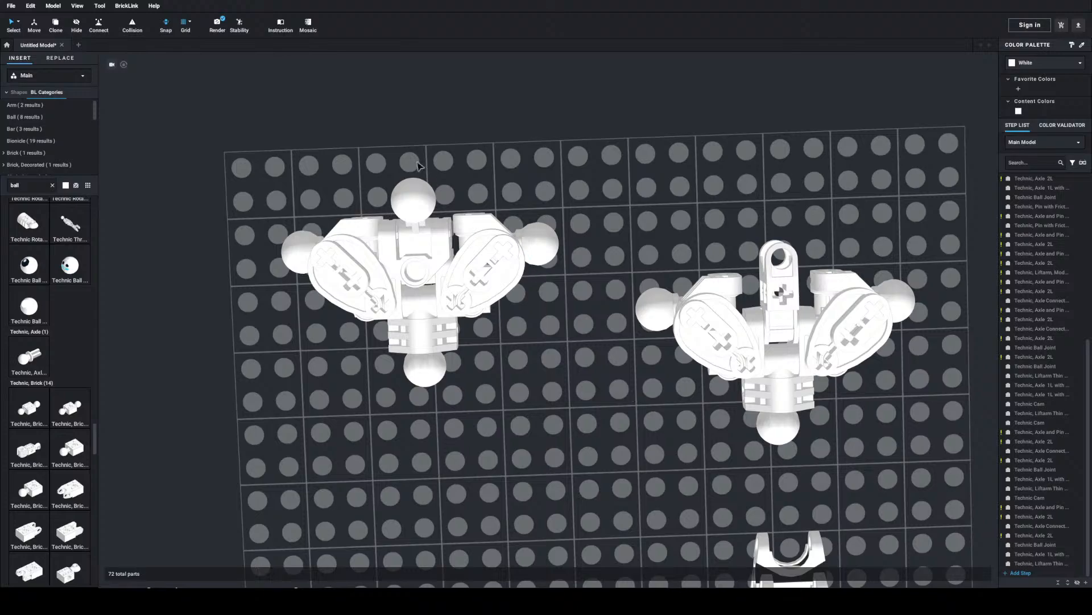
{"action": "left_click_drag", "start_coordinate": [205, 161], "coordinate": [569, 317]}
{"action": "left_click_drag", "start_coordinate": [367, 264], "coordinate": [403, 340]}
{"action": "left_click", "coordinate": [516, 203]}
Step: Examine both torso sections from above, the front and underneath, checking the shoulder cams, ball joints and central connectors
{"action": "right_click_drag", "start_coordinate": [515, 201], "coordinate": [507, 193]}
{"action": "middle_click_drag", "start_coordinate": [510, 195], "coordinate": [562, 197]}
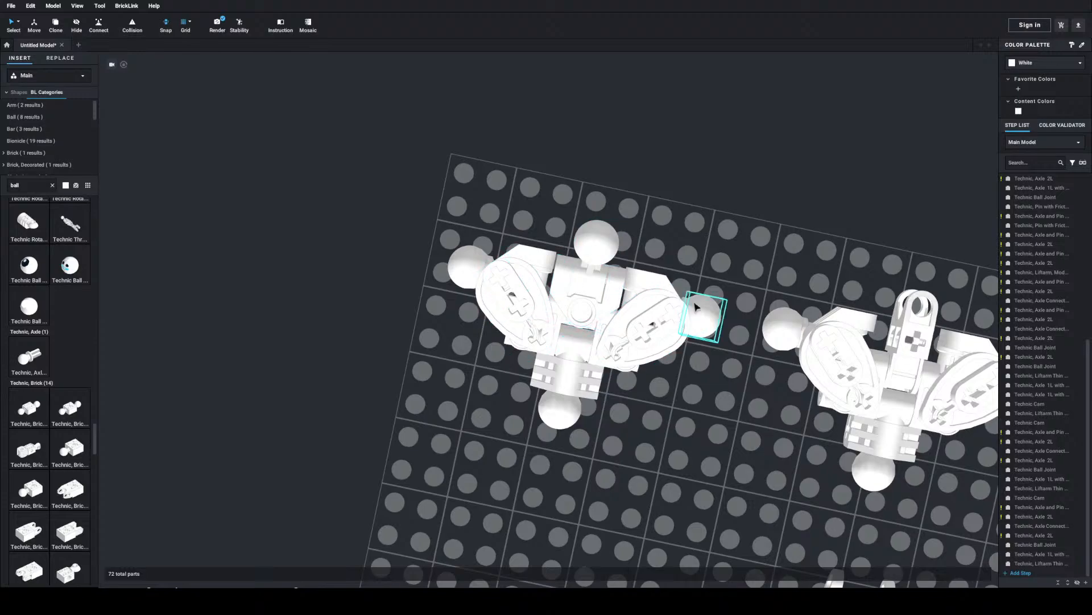
{"action": "right_click_drag", "start_coordinate": [713, 272], "coordinate": [678, 237]}
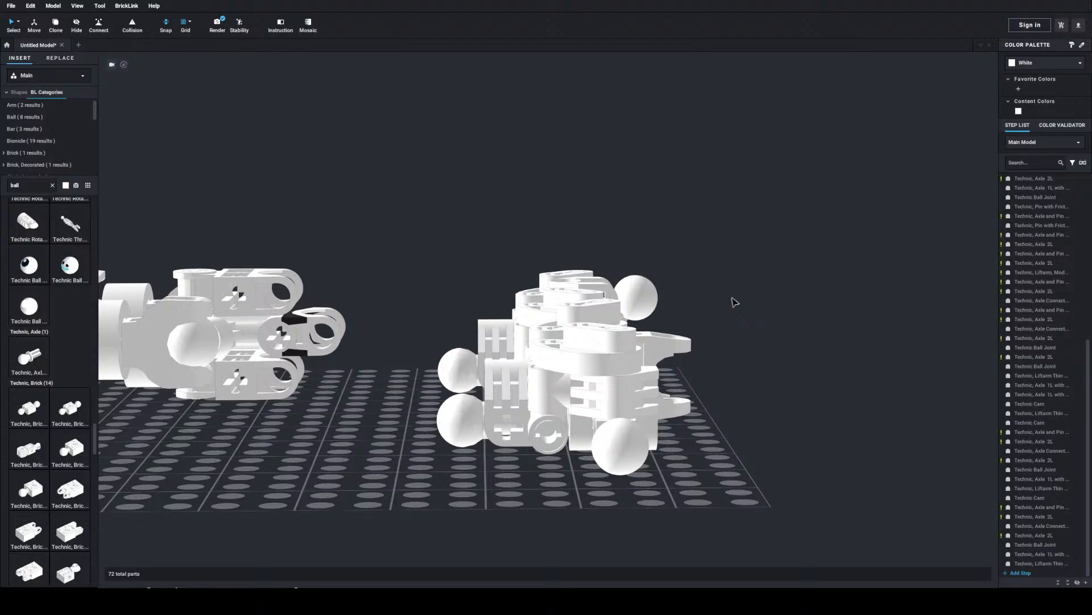
{"action": "scroll", "coordinate": [750, 369], "scroll_direction": "down", "scroll_amount": 2}
{"action": "right_click_drag", "start_coordinate": [752, 368], "coordinate": [821, 428]}
{"action": "scroll", "coordinate": [814, 402], "scroll_direction": "down", "scroll_amount": 1}
{"action": "scroll", "coordinate": [814, 416], "scroll_direction": "up", "scroll_amount": 5}
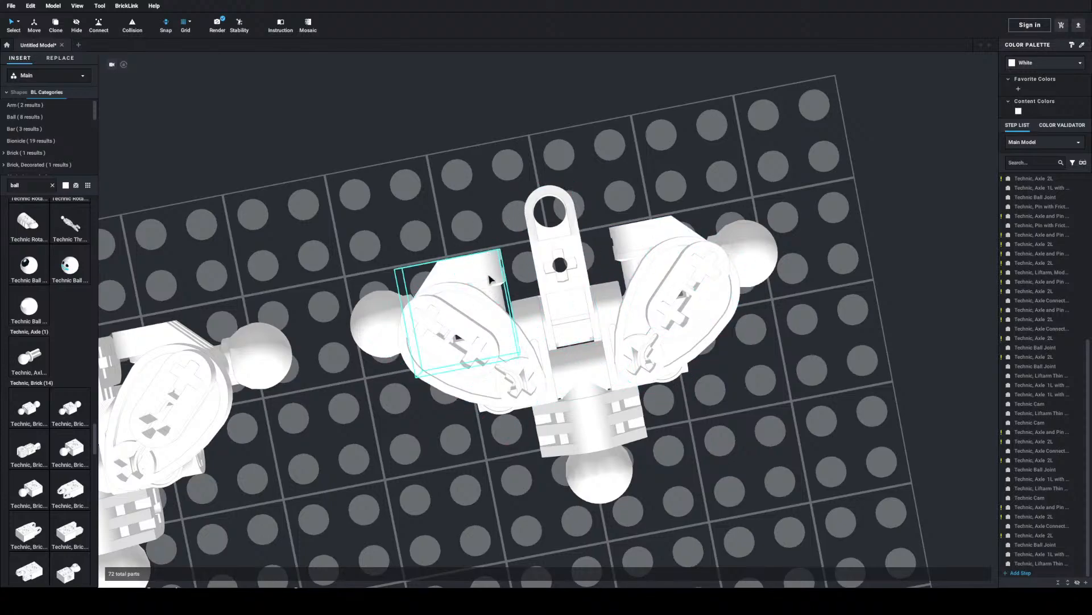
{"action": "scroll", "coordinate": [491, 265], "scroll_direction": "up", "scroll_amount": 5}
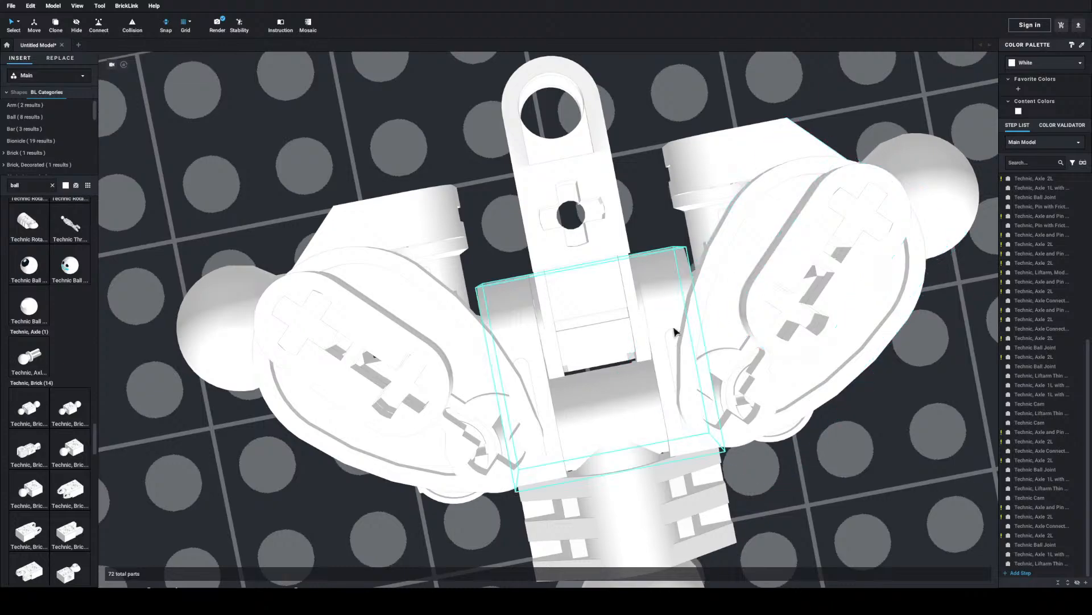
{"action": "mouse_move", "coordinate": [446, 494]}
{"action": "right_mouse_down"}
{"action": "mouse_move", "coordinate": [483, 407]}
{"action": "mouse_move", "coordinate": [445, 504]}
{"action": "right_mouse_up"}
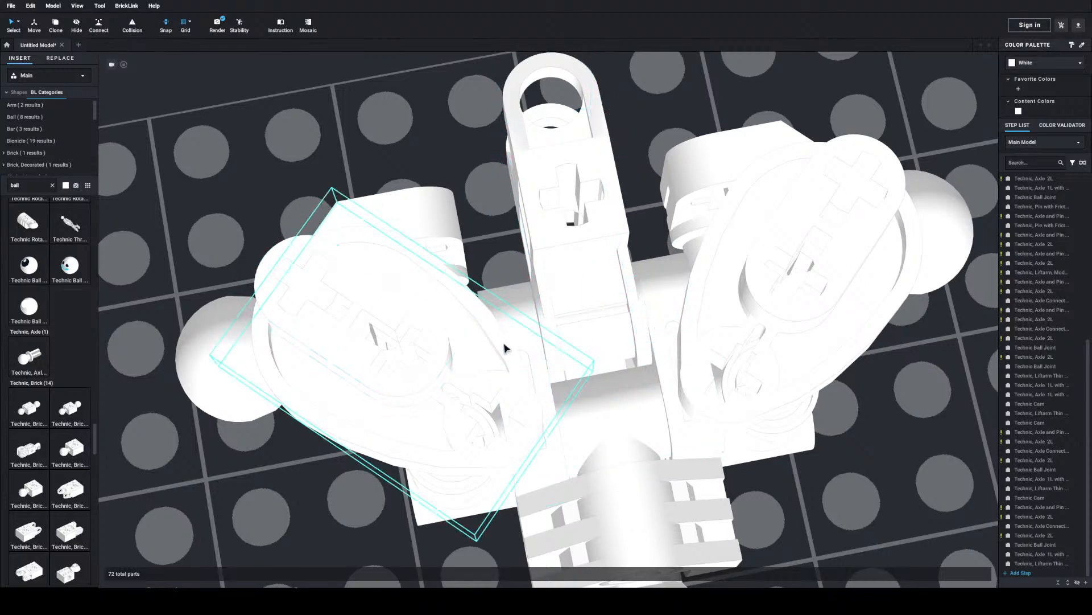
{"action": "scroll", "coordinate": [310, 337], "scroll_direction": "up", "scroll_amount": 5}
{"action": "scroll", "coordinate": [294, 352], "scroll_direction": "down", "scroll_amount": 6}
{"action": "middle_click_drag", "start_coordinate": [501, 171], "coordinate": [570, 321]}
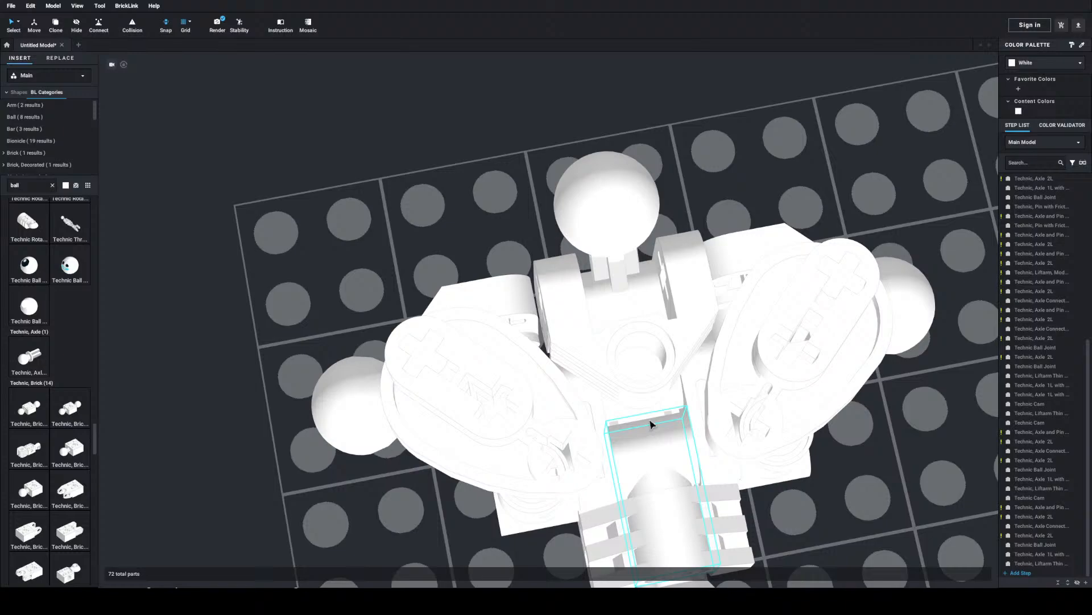
{"action": "right_click_drag", "start_coordinate": [651, 424], "coordinate": [780, 298]}
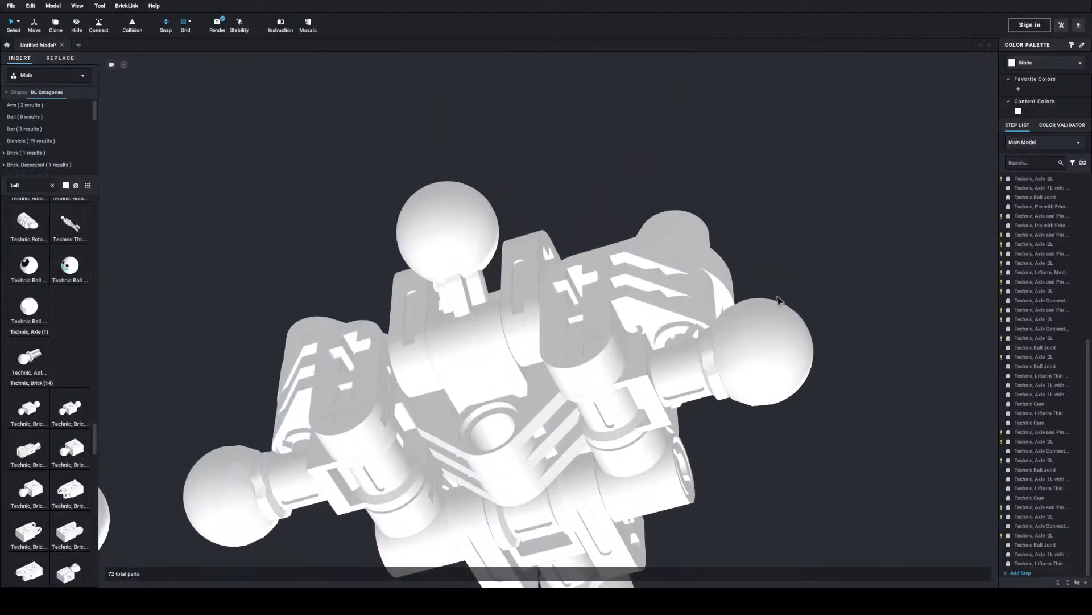
{"action": "right_click_drag", "start_coordinate": [390, 256], "coordinate": [653, 287]}
{"action": "right_click_drag", "start_coordinate": [645, 361], "coordinate": [647, 238]}
{"action": "right_click_drag", "start_coordinate": [507, 324], "coordinate": [504, 355]}
{"action": "right_click_drag", "start_coordinate": [540, 399], "coordinate": [556, 326]}
{"action": "right_click_drag", "start_coordinate": [914, 237], "coordinate": [552, 333]}
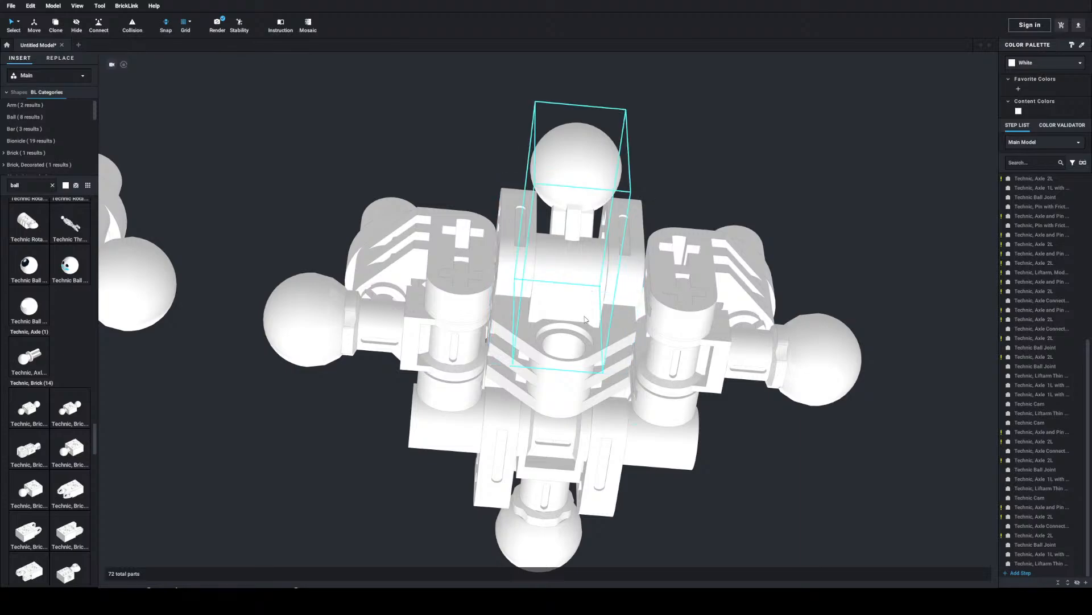
{"action": "left_click", "coordinate": [599, 378]}
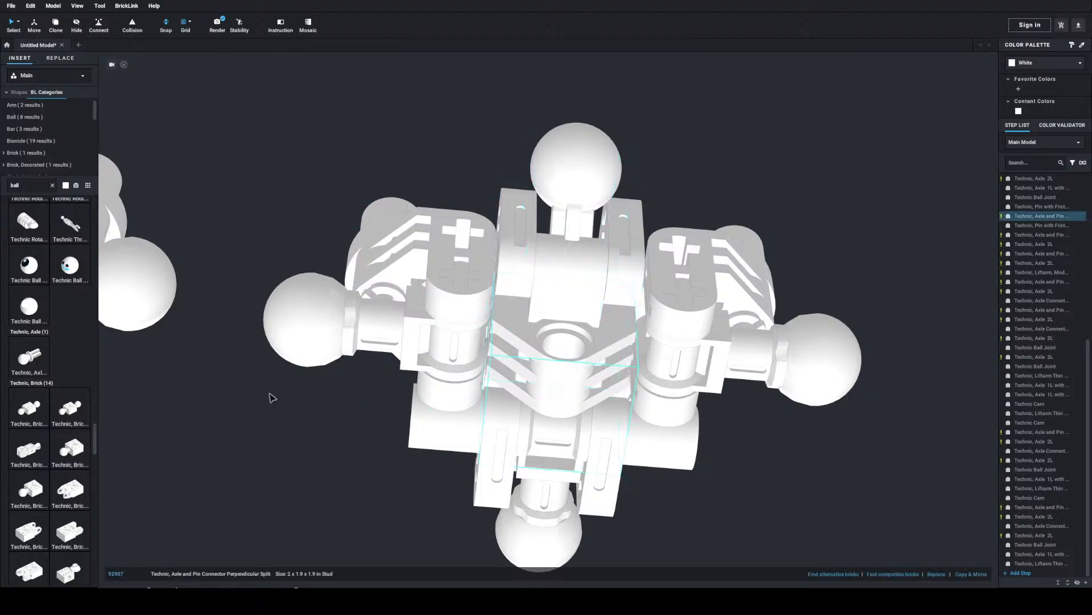
Step: Group the 32 parts of the ball-topped torso into a submodel named BALL TORSO and move it away across the baseplate
{"action": "scroll", "coordinate": [370, 404], "scroll_direction": "up", "scroll_amount": 5}
{"action": "right_click_drag", "start_coordinate": [376, 403], "coordinate": [473, 445]}
{"action": "scroll", "coordinate": [469, 442], "scroll_direction": "down", "scroll_amount": 5}
{"action": "middle_click_drag", "start_coordinate": [509, 427], "coordinate": [561, 427]}
{"action": "left_click_drag", "start_coordinate": [376, 265], "coordinate": [631, 439]}
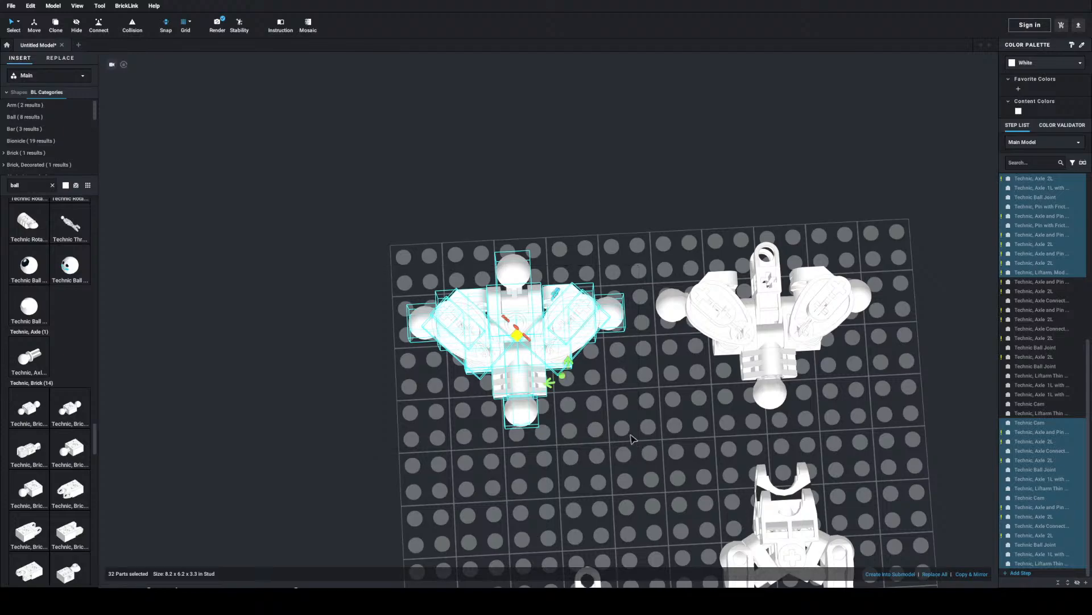
{"action": "key", "text": "ctrl+g"}
{"action": "type", "text": "1"}
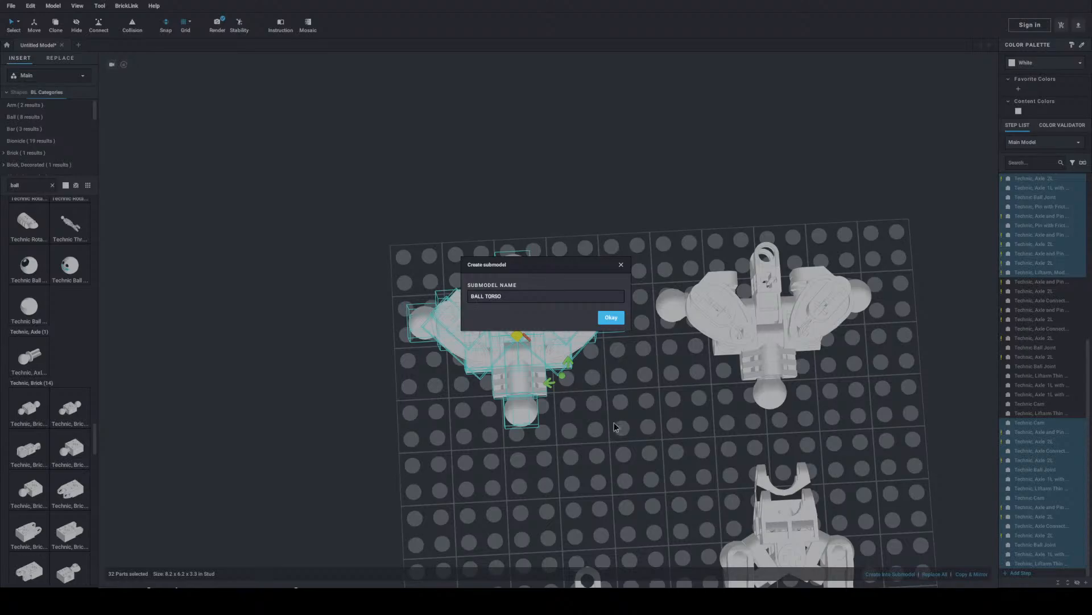
{"action": "left_click", "coordinate": [611, 317]}
{"action": "left_click_drag", "start_coordinate": [580, 337], "coordinate": [351, 379]}
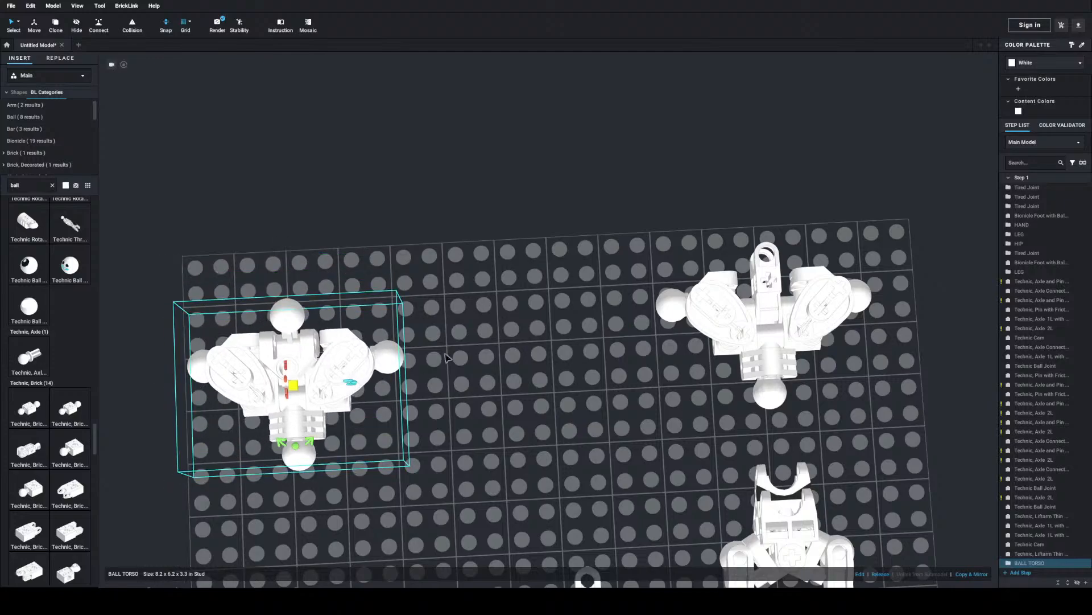
Step: Group the 30 parts of the other torso section into a submodel named SOCKET TORSO and move it closer to the hips
{"action": "left_click", "coordinate": [533, 284]}
{"action": "scroll", "coordinate": [574, 304], "scroll_direction": "down", "scroll_amount": 5}
{"action": "middle_click_drag", "start_coordinate": [678, 336], "coordinate": [584, 299]}
{"action": "left_click_drag", "start_coordinate": [464, 210], "coordinate": [689, 350]}
{"action": "key", "text": "ctrl+g"}
{"action": "type", "text": "SOCKET TORSO"}
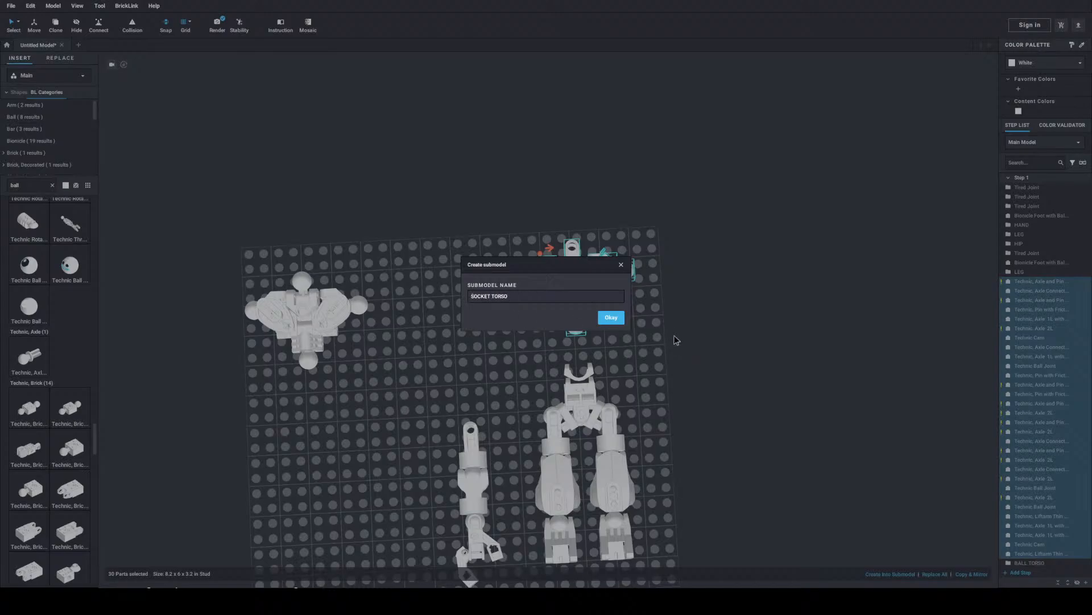
{"action": "left_click", "coordinate": [611, 318]}
{"action": "left_click_drag", "start_coordinate": [584, 314], "coordinate": [590, 343]}
Step: Select the loose arm's two joints and hand and attach the arm to a shoulder ball of the socket torso
{"action": "left_click", "coordinate": [672, 346]}
{"action": "right_click_drag", "start_coordinate": [672, 346], "coordinate": [704, 305]}
{"action": "scroll", "coordinate": [588, 305], "scroll_direction": "up", "scroll_amount": 5}
{"action": "right_click_drag", "start_coordinate": [565, 313], "coordinate": [671, 455]}
{"action": "left_click_drag", "start_coordinate": [640, 464], "coordinate": [966, 473]}
{"action": "left_click_drag", "start_coordinate": [746, 465], "coordinate": [536, 383]}
{"action": "right_click_drag", "start_coordinate": [785, 347], "coordinate": [706, 465]}
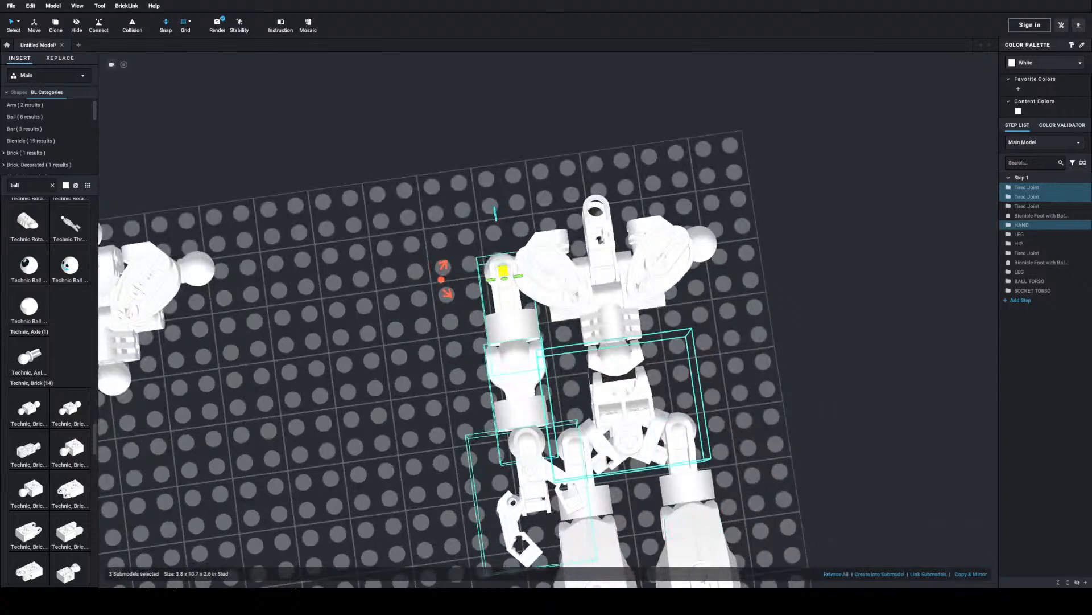
Step: Create a mirrored copy of the arm and attach it to the opposite shoulder ball of the socket torso
{"action": "left_click", "coordinate": [970, 573]}
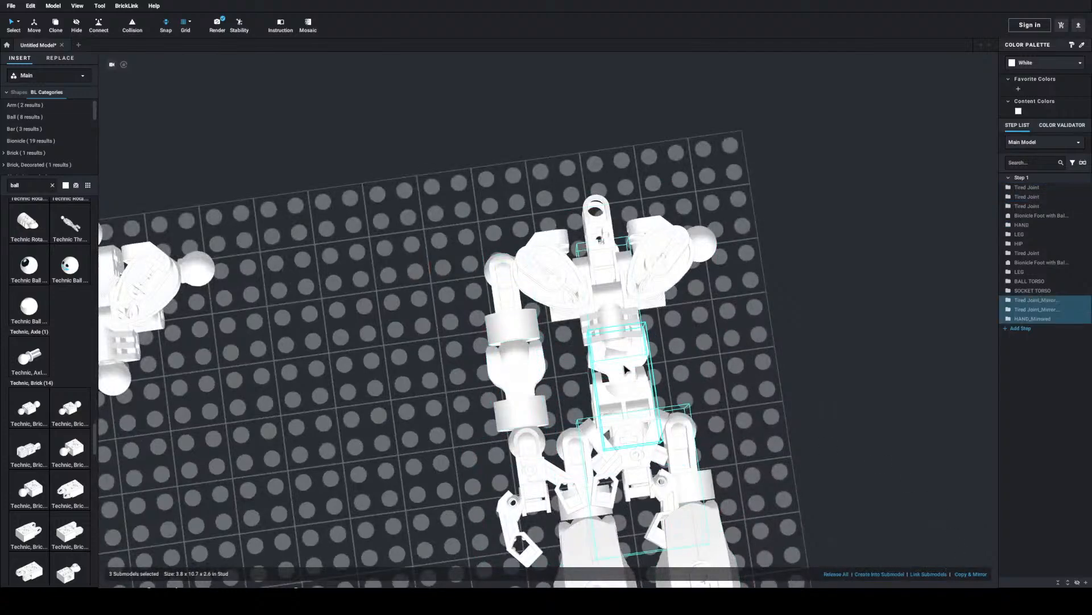
{"action": "left_click_drag", "start_coordinate": [626, 370], "coordinate": [701, 245]}
{"action": "left_click", "coordinate": [768, 265]}
{"action": "mouse_move", "coordinate": [768, 265]}
{"action": "right_mouse_down"}
{"action": "mouse_move", "coordinate": [758, 232]}
{"action": "mouse_move", "coordinate": [766, 265]}
{"action": "right_mouse_up"}
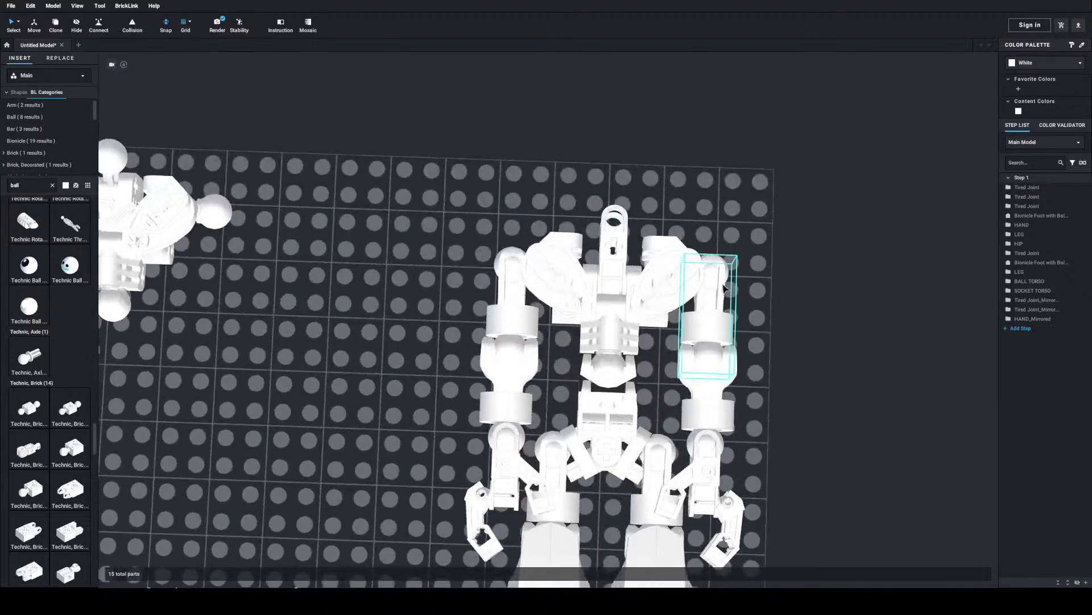
Step: Select each arm's three submodels and rotate both arms slightly outward at their shoulder joints
{"action": "left_click", "coordinate": [711, 273]}
{"action": "left_click", "coordinate": [710, 273]}
{"action": "left_click_drag", "start_coordinate": [653, 260], "coordinate": [642, 263]}
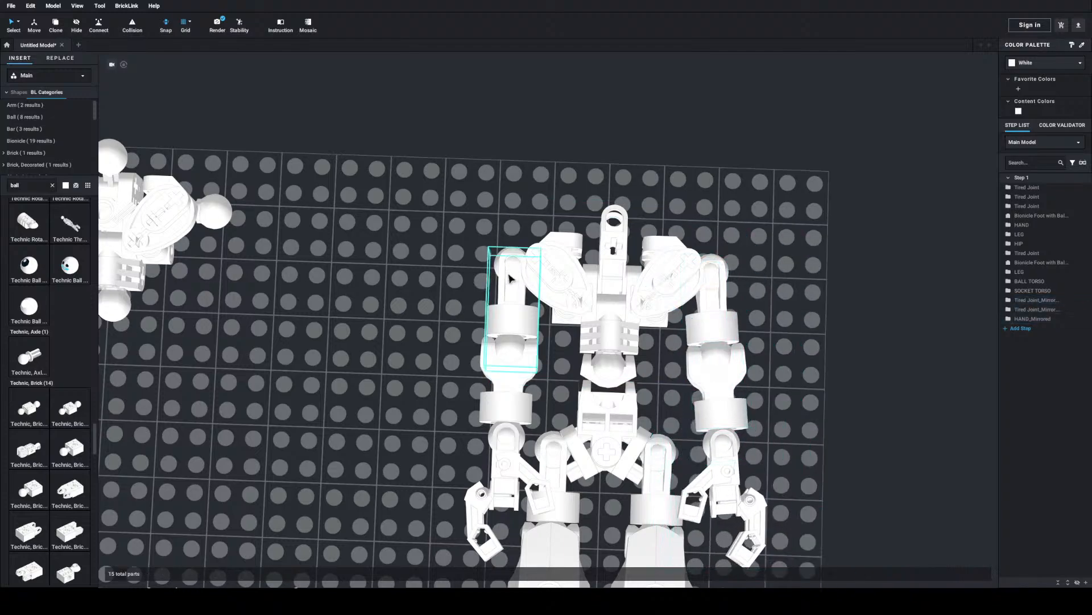
{"action": "left_click", "coordinate": [511, 276]}
{"action": "mouse_move", "coordinate": [454, 251]}
{"action": "left_mouse_down"}
{"action": "mouse_move", "coordinate": [470, 251]}
{"action": "mouse_move", "coordinate": [456, 245]}
{"action": "left_mouse_up"}
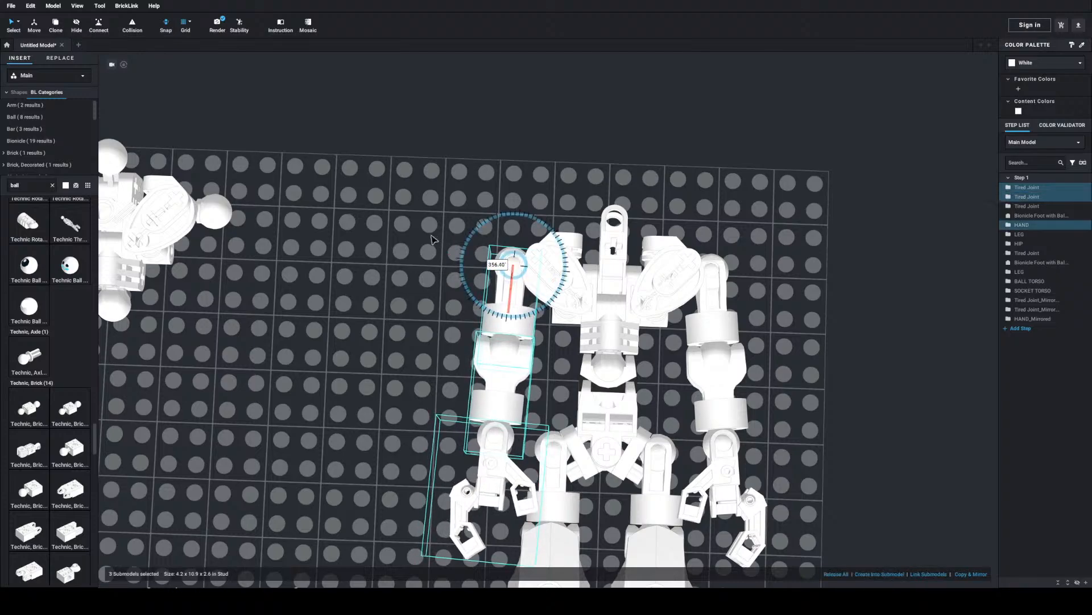
{"action": "left_click", "coordinate": [432, 242]}
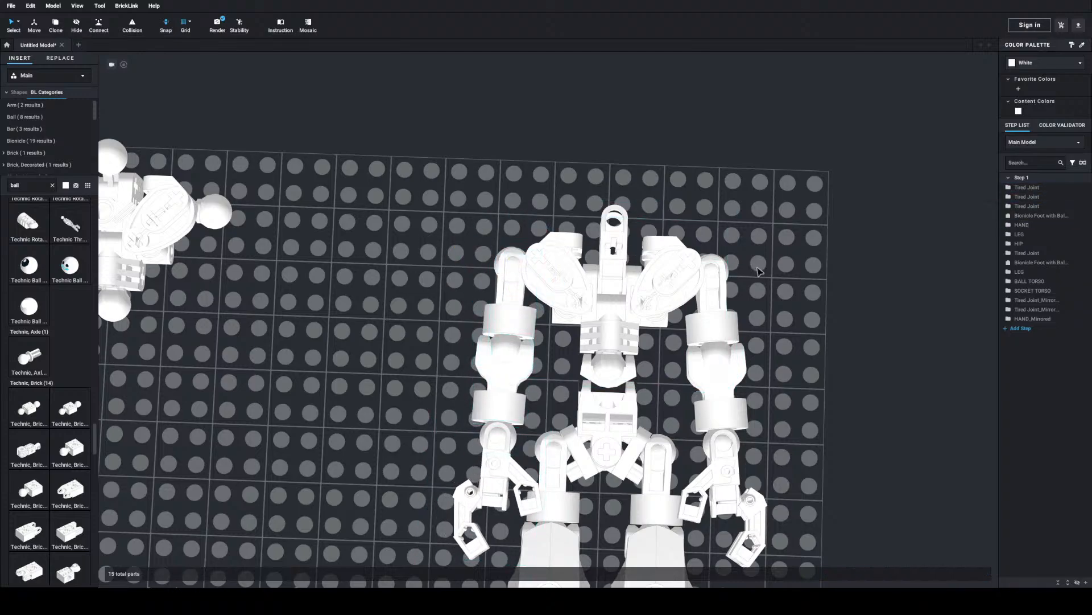
Step: Find the Bionicle head connector by searching parts for "metru", turn it upright and attach it at the socket torso's neck
{"action": "scroll", "coordinate": [651, 180], "scroll_direction": "down", "scroll_amount": 5}
{"action": "right_click_drag", "start_coordinate": [656, 178], "coordinate": [637, 190]}
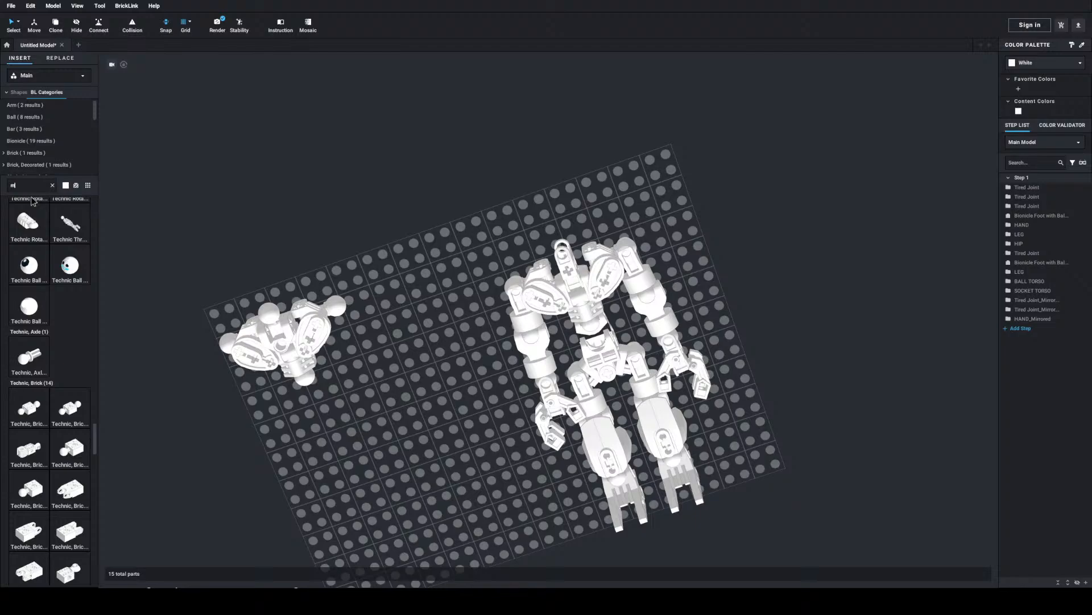
{"action": "type", "text": "etru"}
{"action": "left_click_drag", "start_coordinate": [69, 230], "coordinate": [540, 212]}
{"action": "right_click_drag", "start_coordinate": [539, 212], "coordinate": [560, 166]}
{"action": "left_click", "coordinate": [584, 335]}
{"action": "key", "text": "Down"}
{"action": "key", "text": "Right"}
{"action": "key", "text": "Right"}
{"action": "key", "text": "Right"}
{"action": "left_click_drag", "start_coordinate": [469, 377], "coordinate": [493, 319]}
{"action": "left_click", "coordinate": [376, 212]}
Step: Examine the head connector on the figure and open the socket torso submodel to view its parts, returning to the main model
{"action": "right_click_drag", "start_coordinate": [375, 212], "coordinate": [415, 212]}
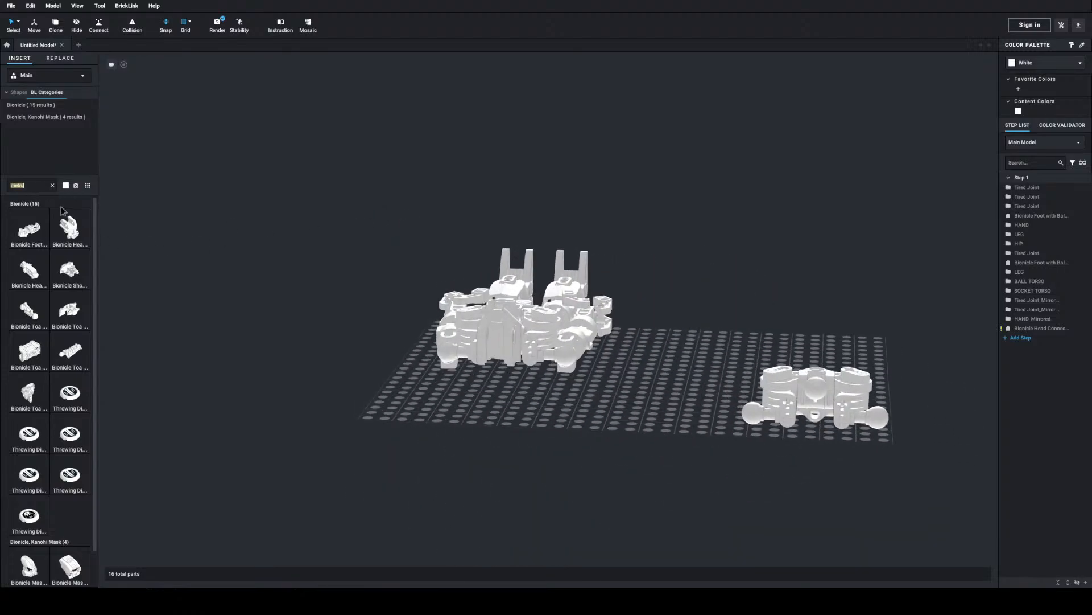
{"action": "scroll", "coordinate": [524, 340], "scroll_direction": "up", "scroll_amount": 5}
{"action": "right_click_drag", "start_coordinate": [544, 343], "coordinate": [518, 382]}
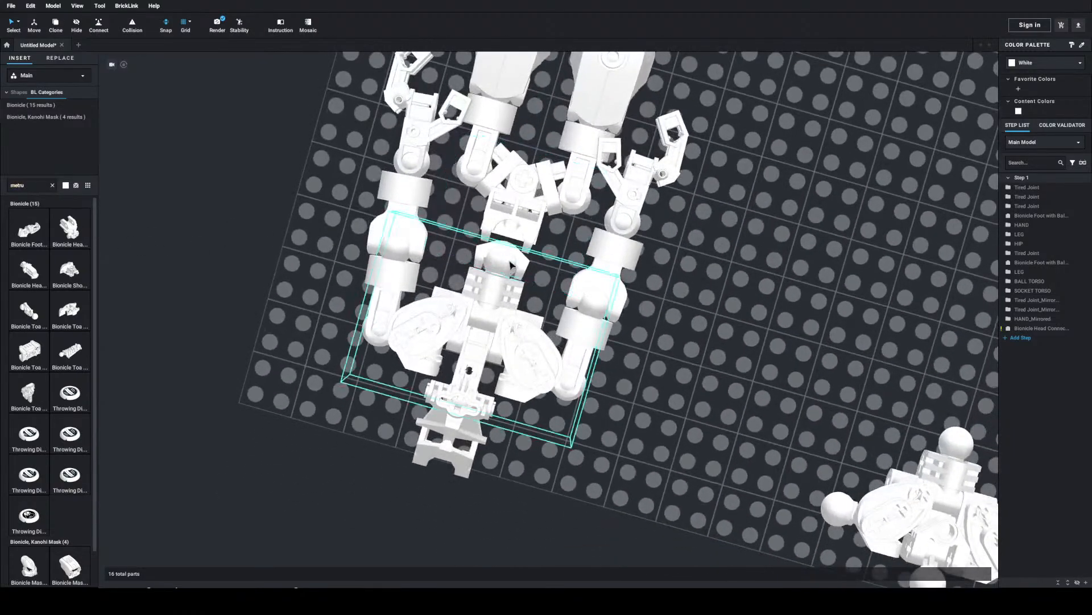
{"action": "scroll", "coordinate": [410, 234], "scroll_direction": "up", "scroll_amount": 3}
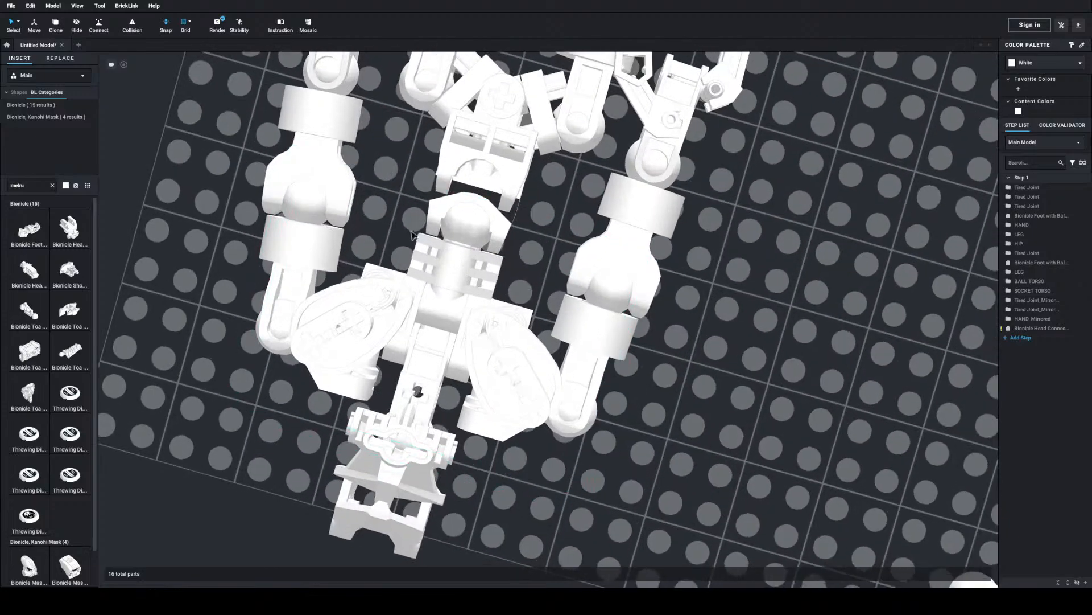
{"action": "double_click", "coordinate": [468, 246]}
{"action": "right_click_drag", "start_coordinate": [550, 149], "coordinate": [478, 196]}
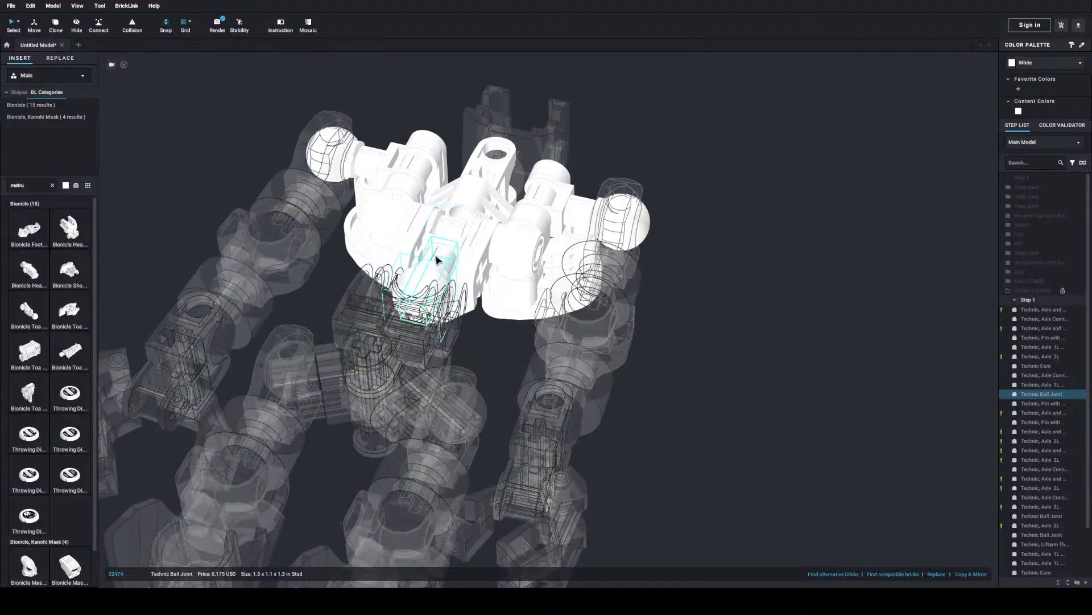
{"action": "double_click", "coordinate": [648, 142]}
{"action": "right_click_drag", "start_coordinate": [651, 163], "coordinate": [629, 199]}
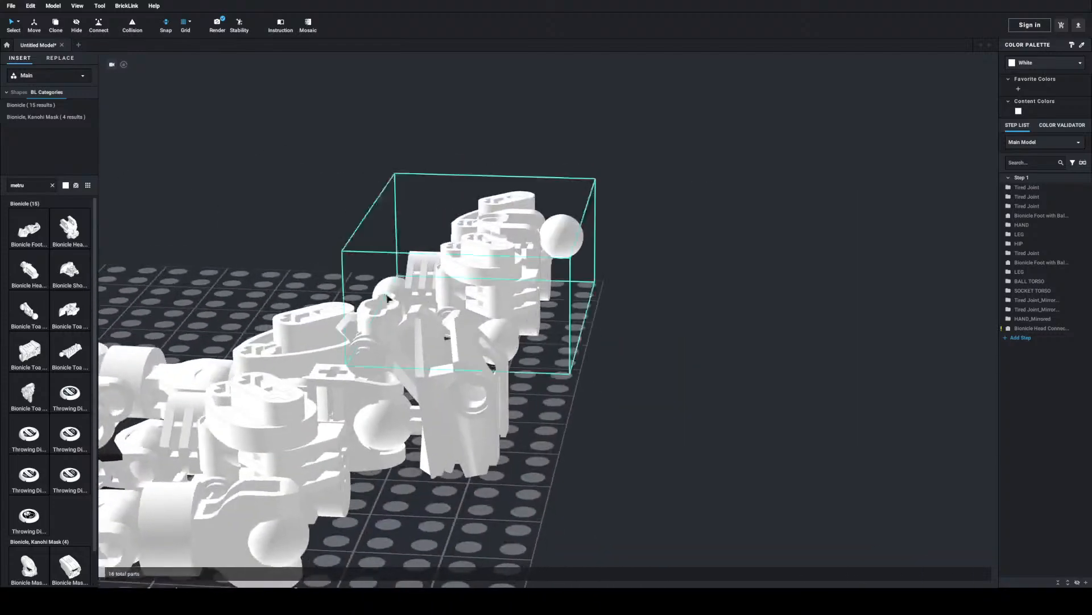
{"action": "double_click", "coordinate": [35, 183]}
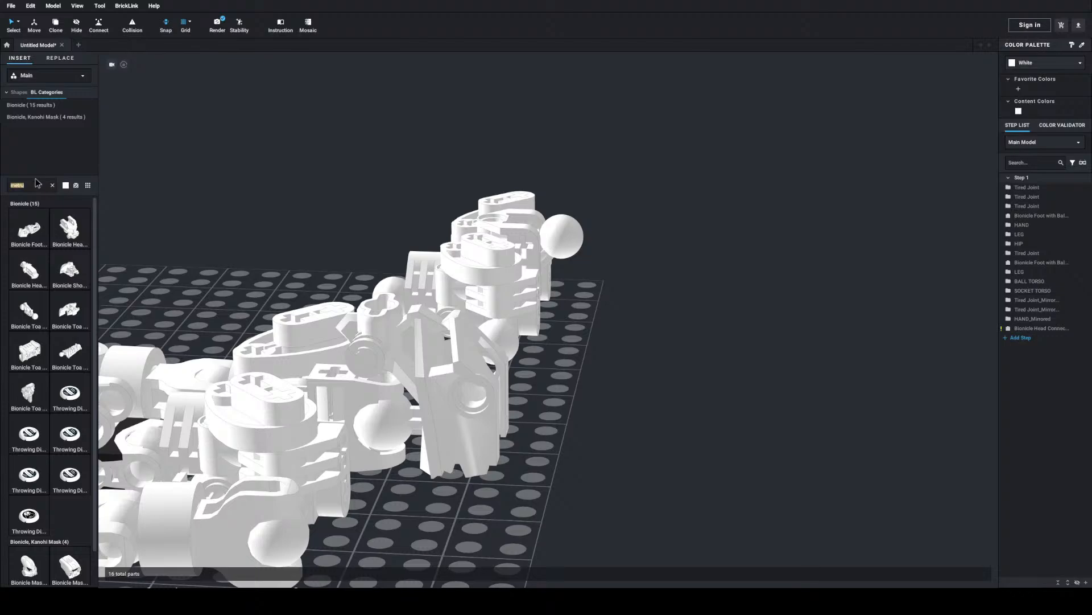
{"action": "type", "text": "Pin with Friction Ridges and Pin"}
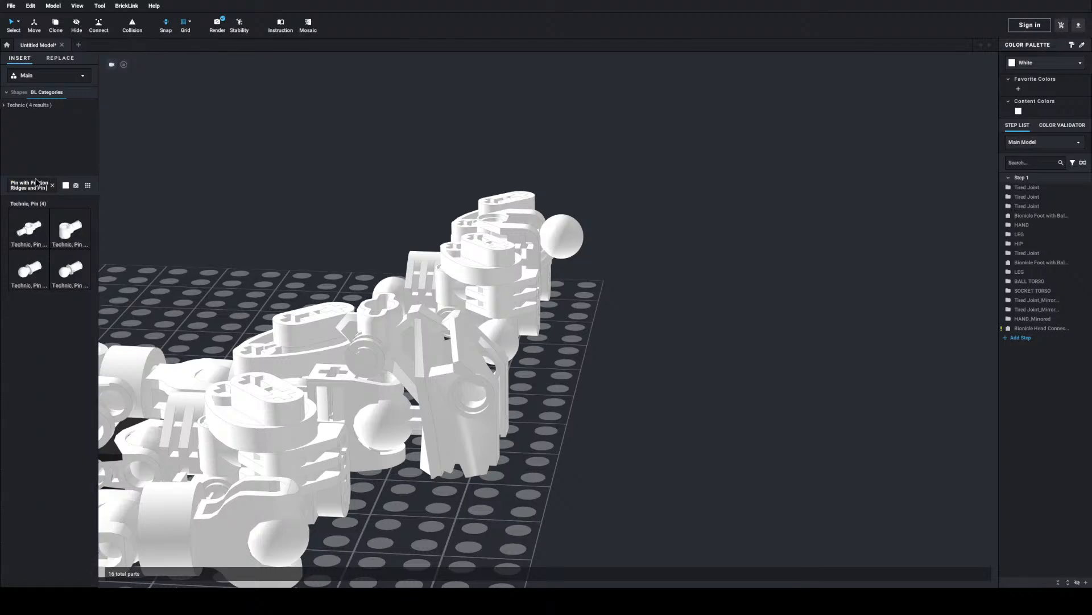
{"action": "key", "text": "BackSpace"}
{"action": "key", "text": "BackSpace"}
{"action": "key", "text": "BackSpace"}
{"action": "key", "text": "BackSpace"}
{"action": "key", "text": "BackSpace"}
{"action": "key", "text": "BackSpace"}
{"action": "key", "text": "BackSpace"}
{"action": "key", "text": "BackSpace"}
{"action": "key", "text": "BackSpace"}
{"action": "key", "text": "BackSpace"}
{"action": "key", "text": "BackSpace"}
{"action": "key", "text": "BackSpace"}
{"action": "key", "text": "BackSpace"}
{"action": "key", "text": "BackSpace"}
Step: Paste a Technic Axle 2L onto the baseplate beside the figure's head
{"action": "left_click", "coordinate": [588, 392]}
{"action": "key", "text": "ctrl+v"}
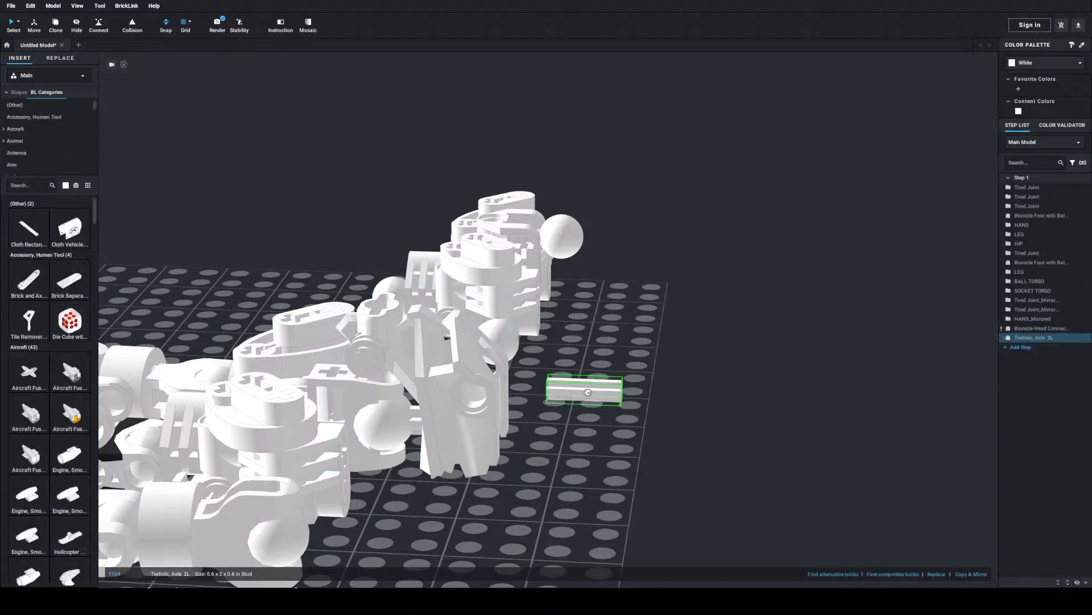
{"action": "left_click", "coordinate": [573, 468]}
Step: Find the Bionicle Head Connector Block Eye/Brain Stalk by searching parts for "stalk" and place it on the baseplate beside the axle
{"action": "left_click", "coordinate": [21, 183]}
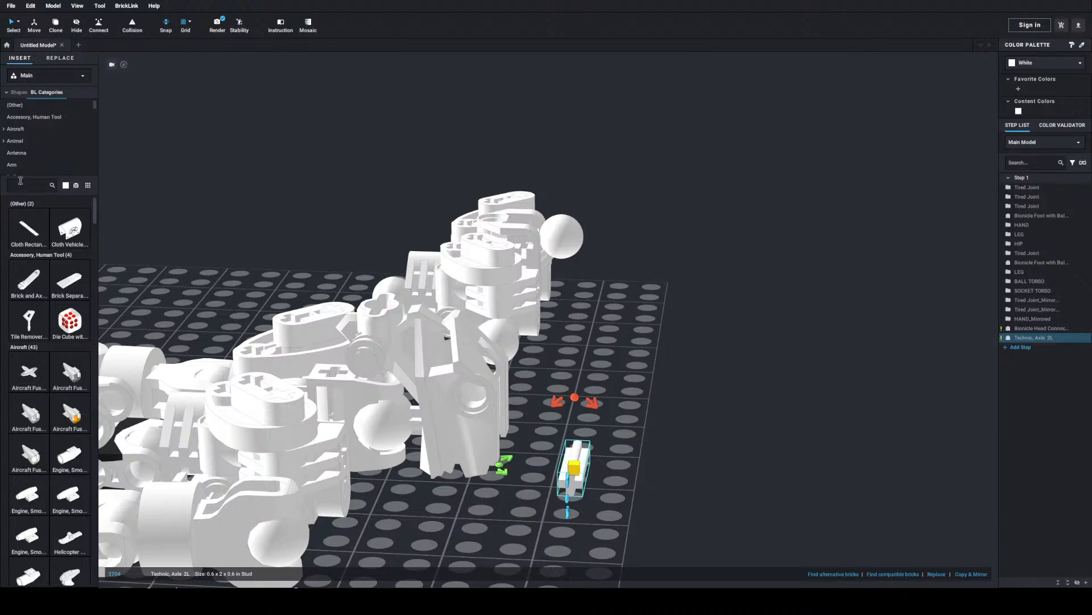
{"action": "type", "text": "ey"}
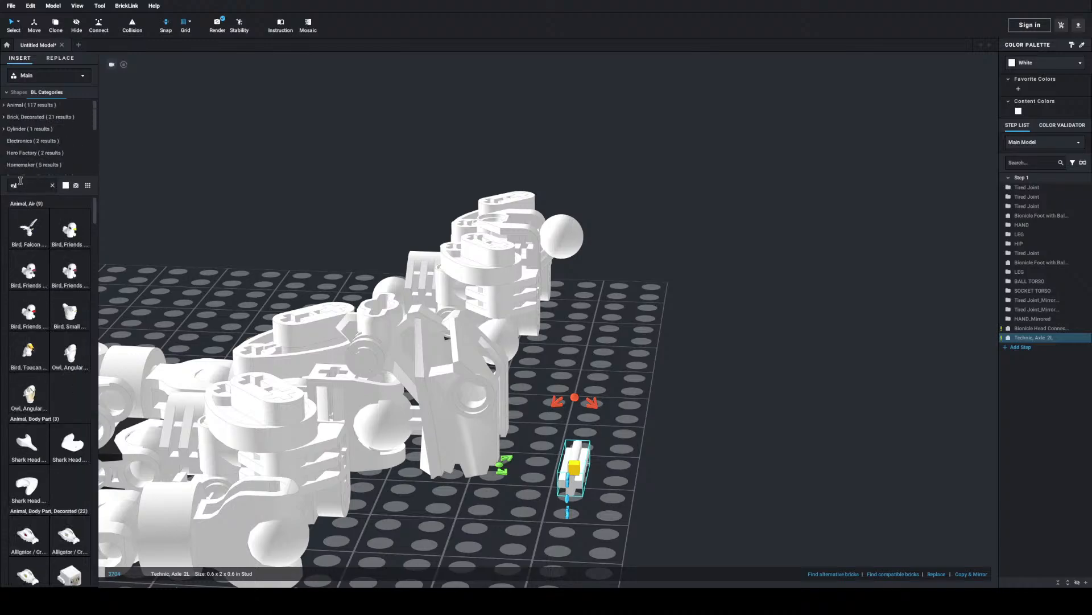
{"action": "type", "text": "esstalk"}
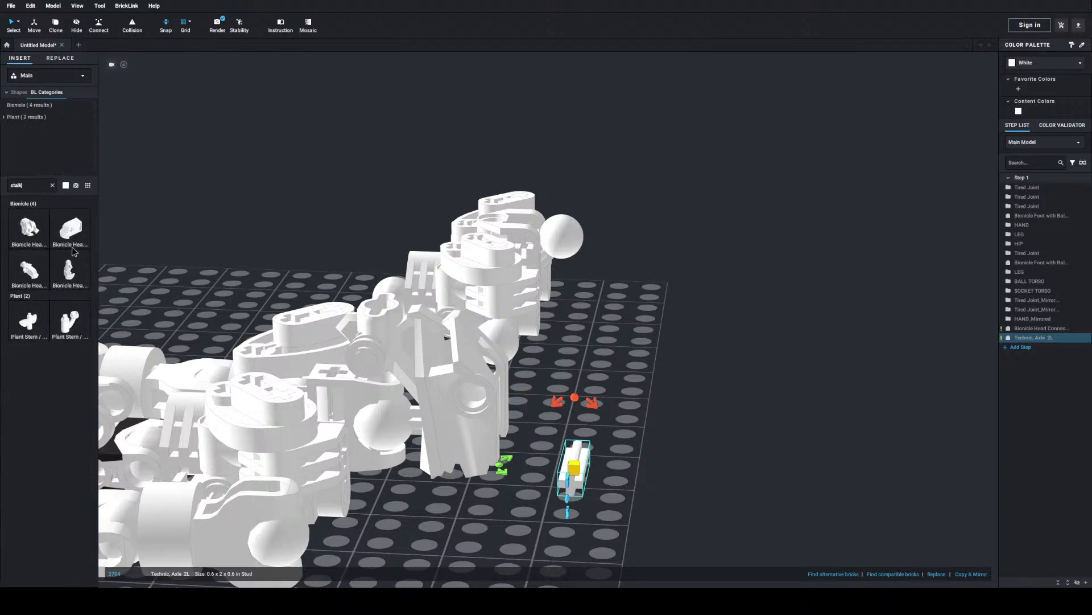
{"action": "left_click_drag", "start_coordinate": [37, 277], "coordinate": [708, 413]}
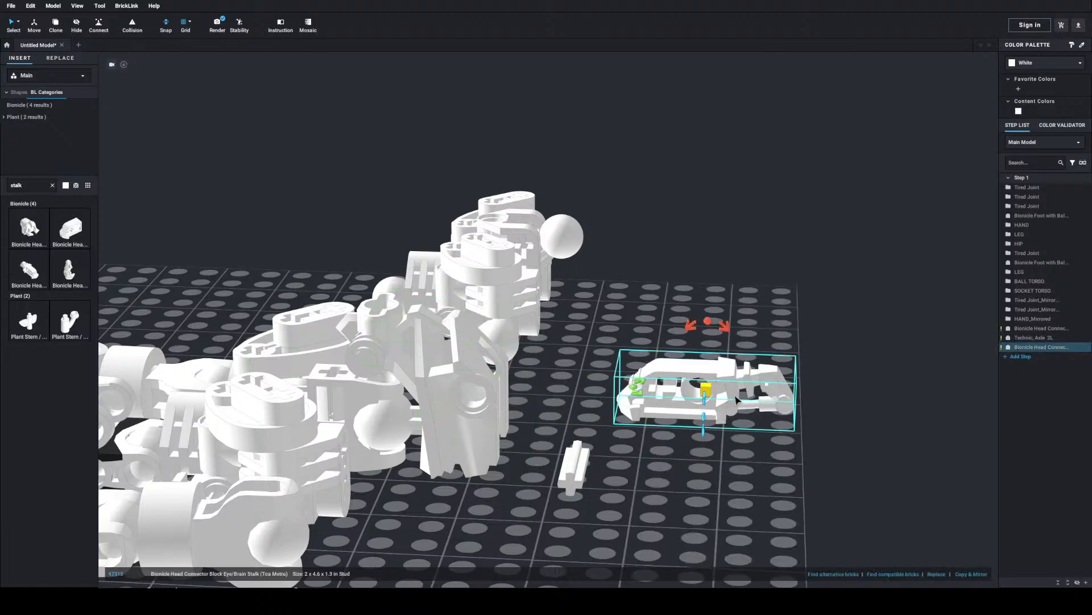
Step: Rotate the eye/brain stalk in 90-degree turns until it stands in line with the figure's head connector
{"action": "key", "text": "Right"}
{"action": "key", "text": "Right"}
{"action": "key", "text": "Down"}
{"action": "key", "text": "Right"}
{"action": "key", "text": "Right"}
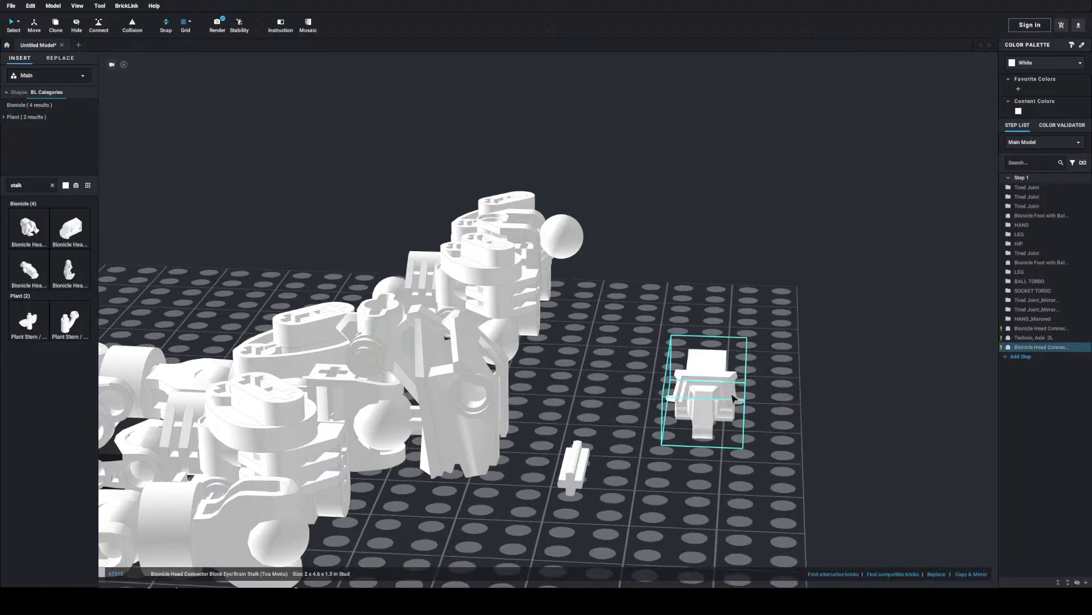
{"action": "key", "text": "Down"}
{"action": "key", "text": "Down"}
{"action": "key", "text": "Right"}
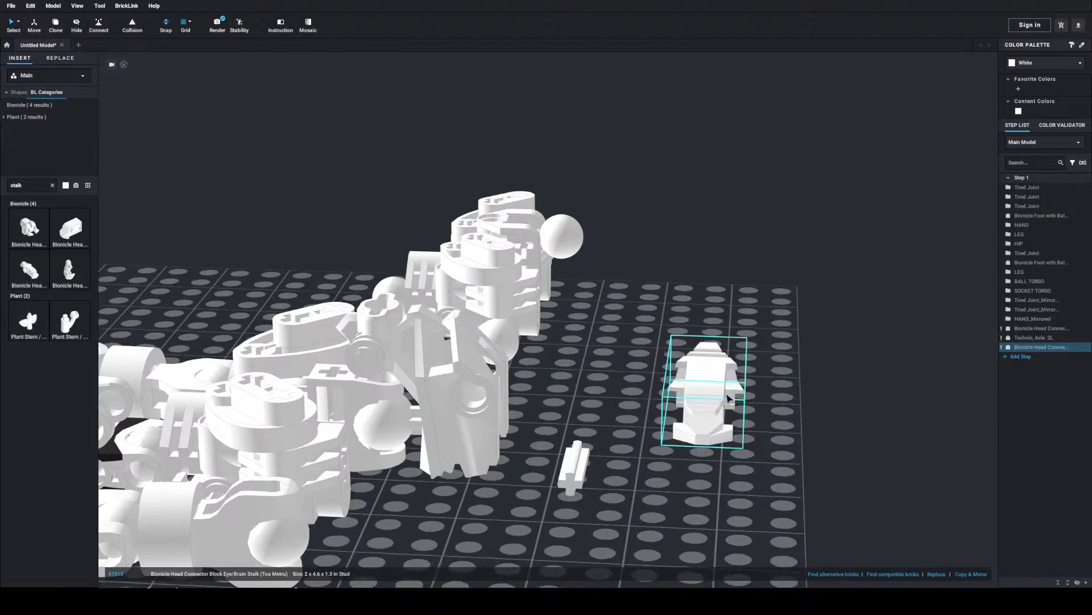
{"action": "key", "text": "Down"}
{"action": "key", "text": "Right"}
{"action": "key", "text": "Right"}
{"action": "key", "text": "Down"}
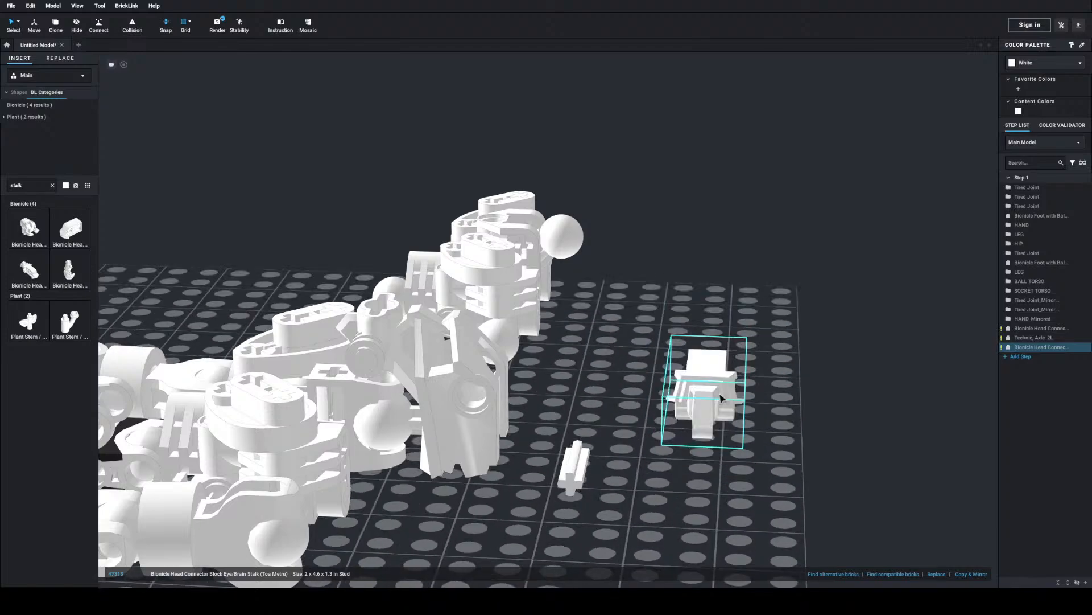
{"action": "key", "text": "Down"}
Step: Insert the Technic Axle 2L through the eye/brain stalk and centre it so both ends stick out equally
{"action": "left_click_drag", "start_coordinate": [573, 467], "coordinate": [716, 357]}
{"action": "left_click", "coordinate": [767, 346]}
{"action": "right_click_drag", "start_coordinate": [768, 346], "coordinate": [603, 364]}
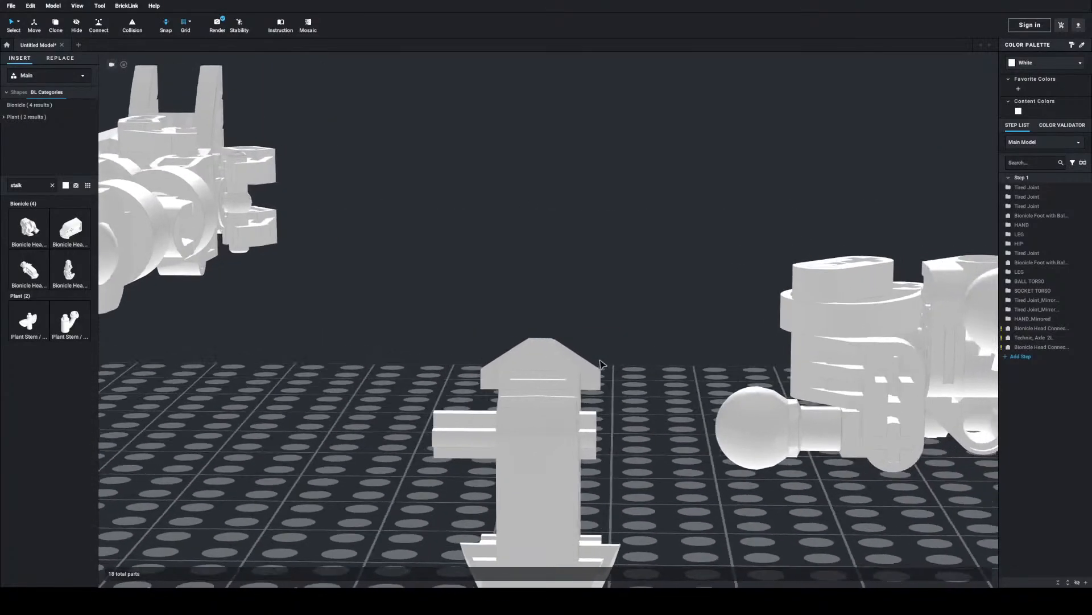
{"action": "left_click", "coordinate": [482, 428]}
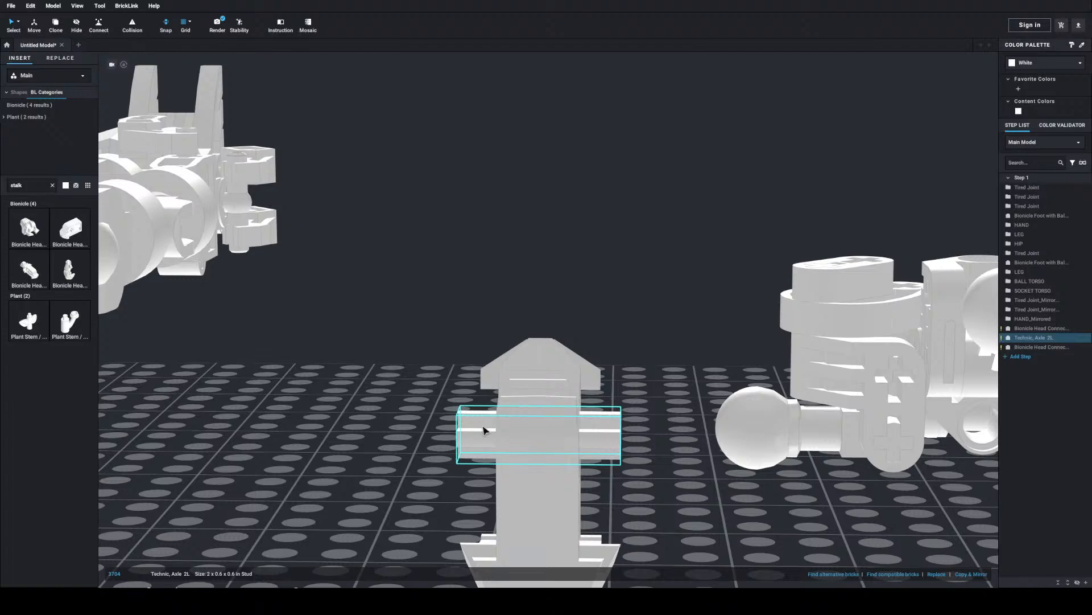
{"action": "left_click", "coordinate": [493, 336]}
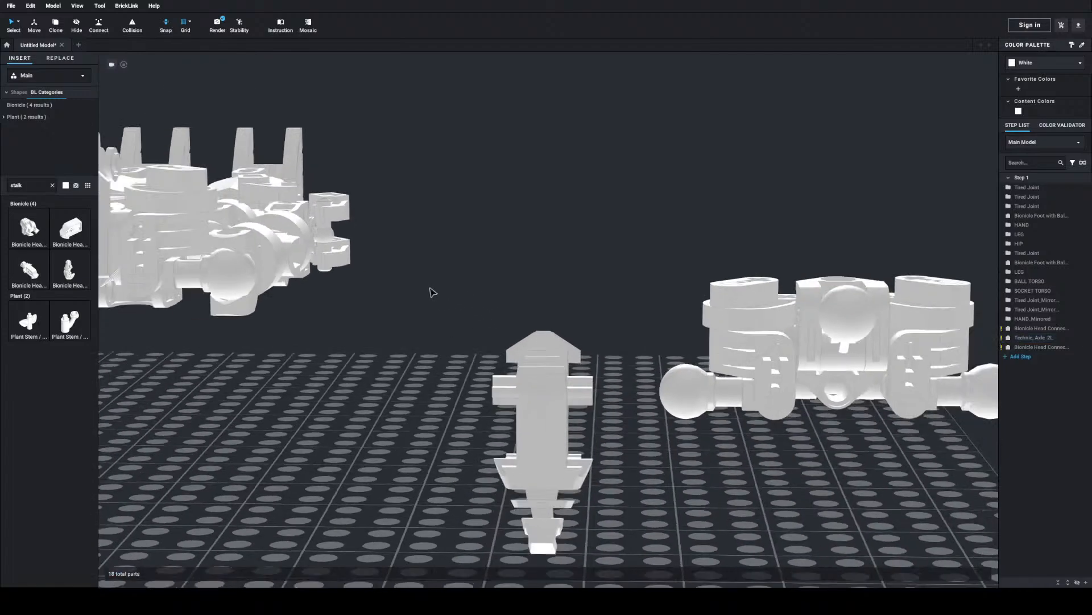
Step: Select the eye/brain stalk together with its axle and attach both to the head connector on the figure
{"action": "scroll", "coordinate": [433, 293], "scroll_direction": "down", "scroll_amount": 3}
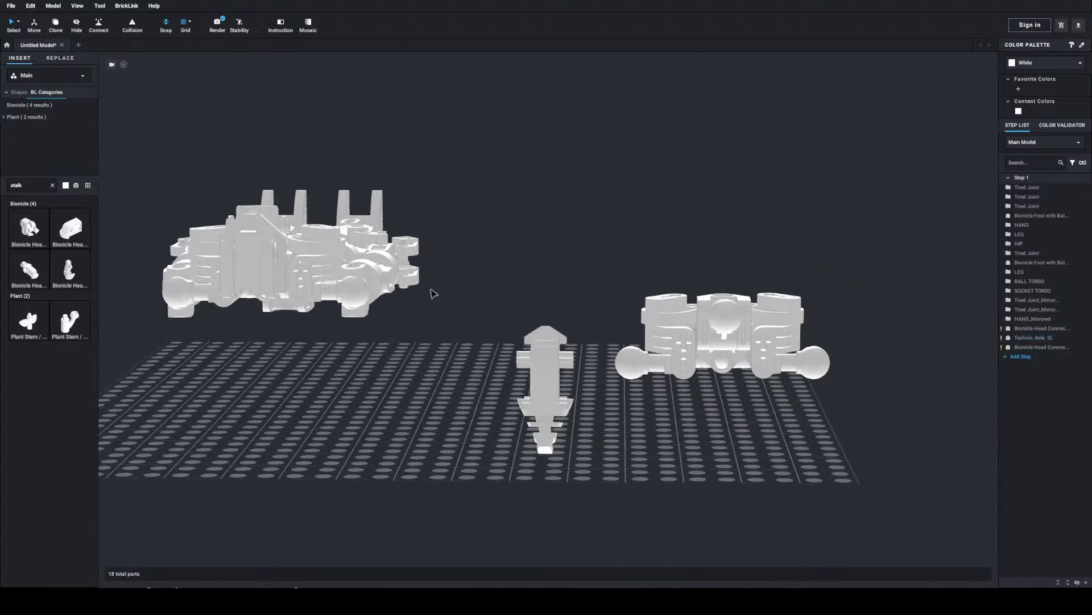
{"action": "middle_click_drag", "start_coordinate": [435, 295], "coordinate": [447, 313]}
{"action": "left_click_drag", "start_coordinate": [500, 348], "coordinate": [599, 486]}
{"action": "left_click_drag", "start_coordinate": [561, 432], "coordinate": [281, 340]}
{"action": "right_click_drag", "start_coordinate": [281, 342], "coordinate": [384, 426]}
{"action": "left_click", "coordinate": [573, 424]}
{"action": "middle_click_drag", "start_coordinate": [573, 424], "coordinate": [503, 356]}
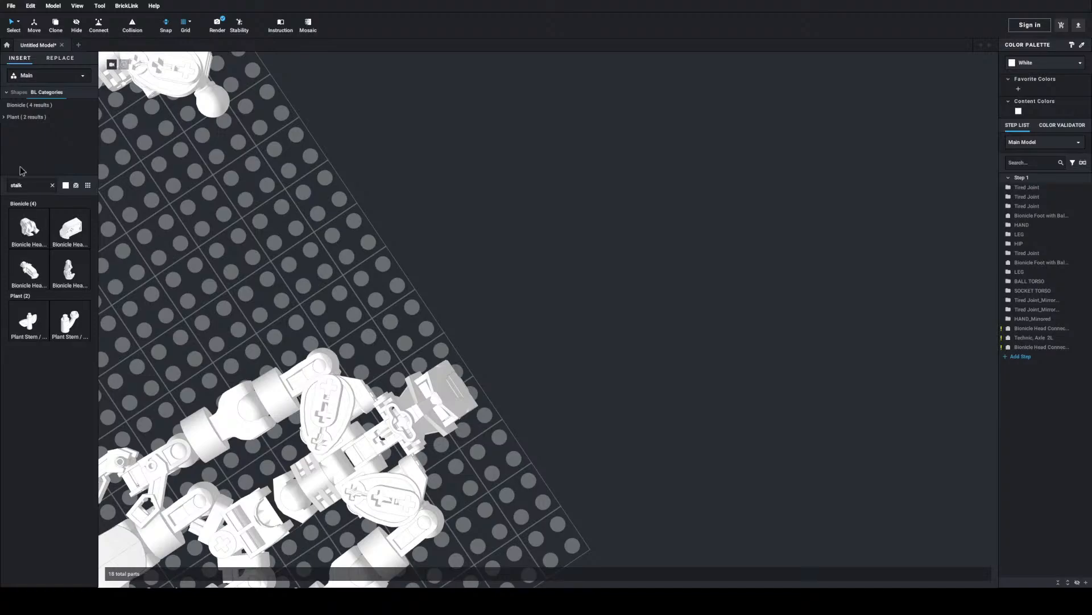
Step: Select the three head parts and search the Custom Parts palette for "nebu"
{"action": "left_click_drag", "start_coordinate": [422, 322], "coordinate": [498, 419]}
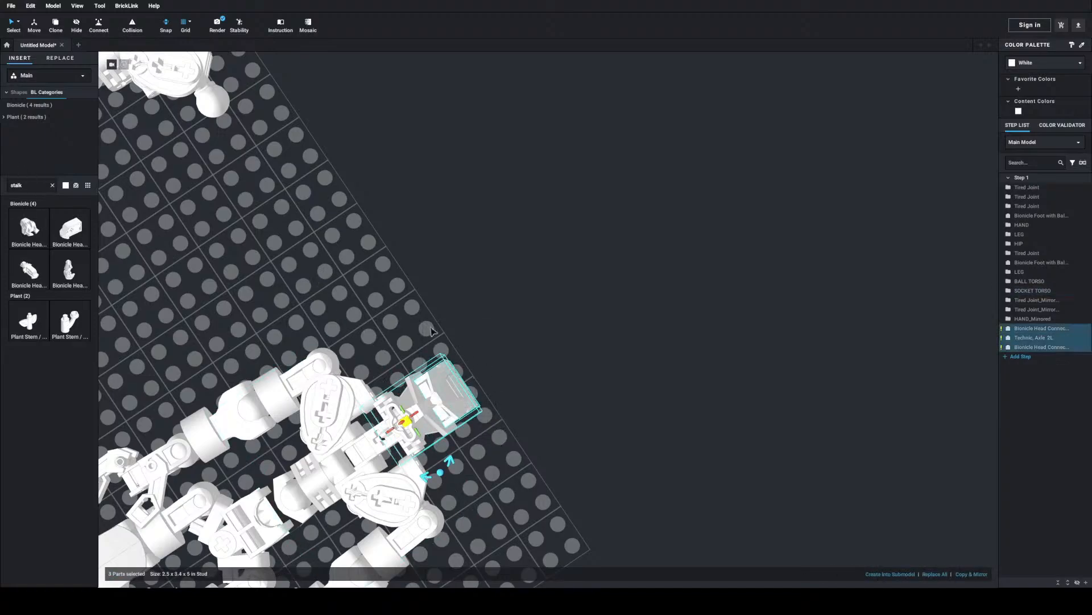
{"action": "double_click", "coordinate": [37, 184]}
{"action": "type", "text": "v"}
{"action": "key", "text": "BackSpace"}
{"action": "type", "text": "Neb"}
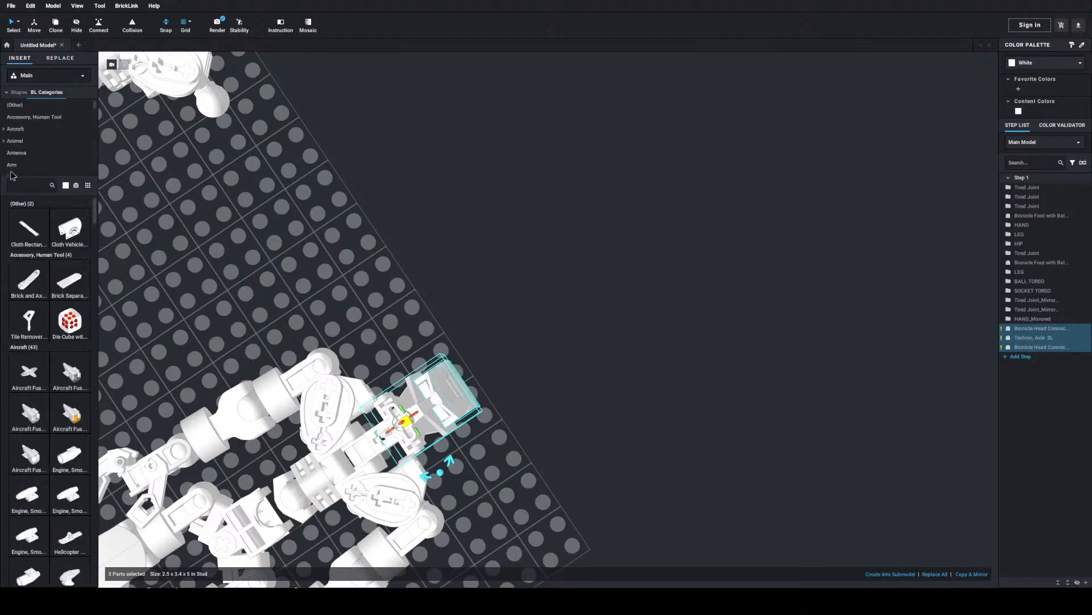
{"action": "left_click", "coordinate": [57, 57]}
{"action": "left_click", "coordinate": [30, 55]}
{"action": "left_click", "coordinate": [42, 77]}
{"action": "left_click", "coordinate": [43, 109]}
{"action": "left_click", "coordinate": [29, 184]}
{"action": "type", "text": "nebu"}
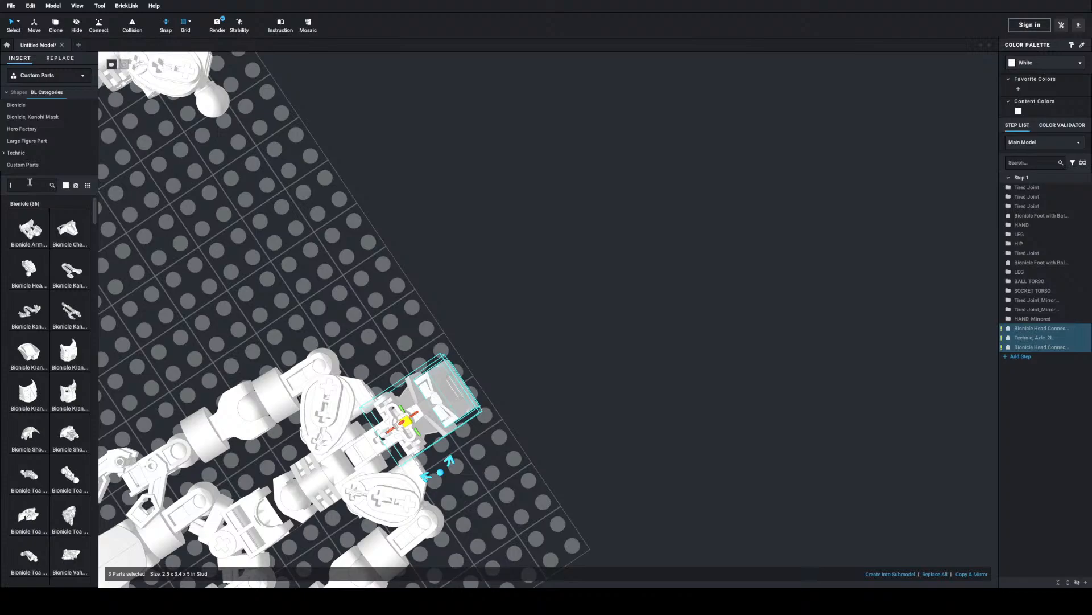
Step: Find the Bionicle Mask Hydraxon by searching the Main palette for "hydr" and place it on the baseplate beside the head
{"action": "type", "text": "hyd"}
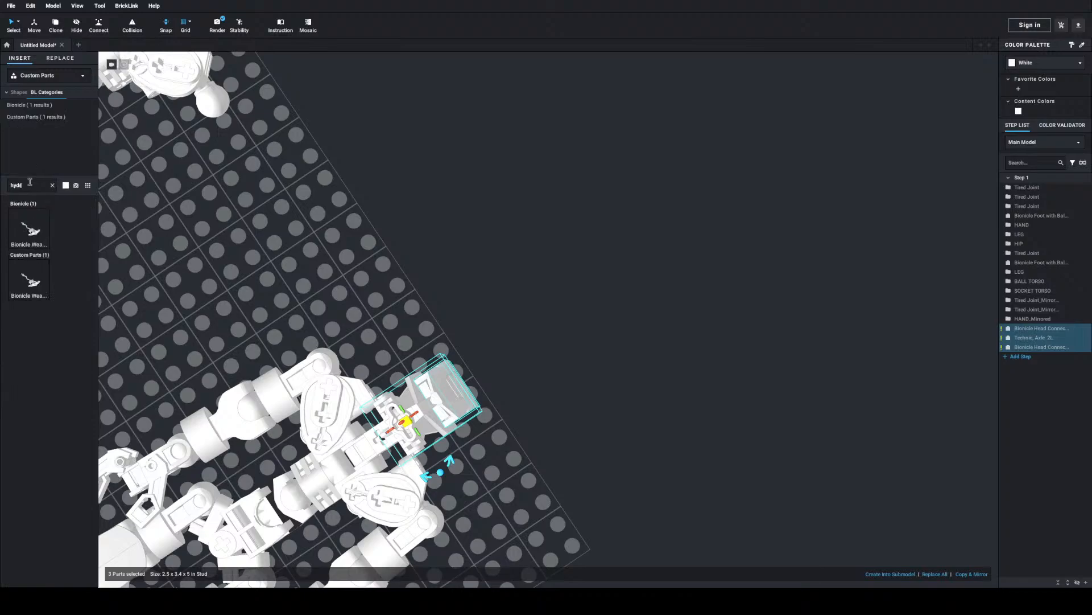
{"action": "type", "text": "r"}
{"action": "left_click", "coordinate": [35, 75]}
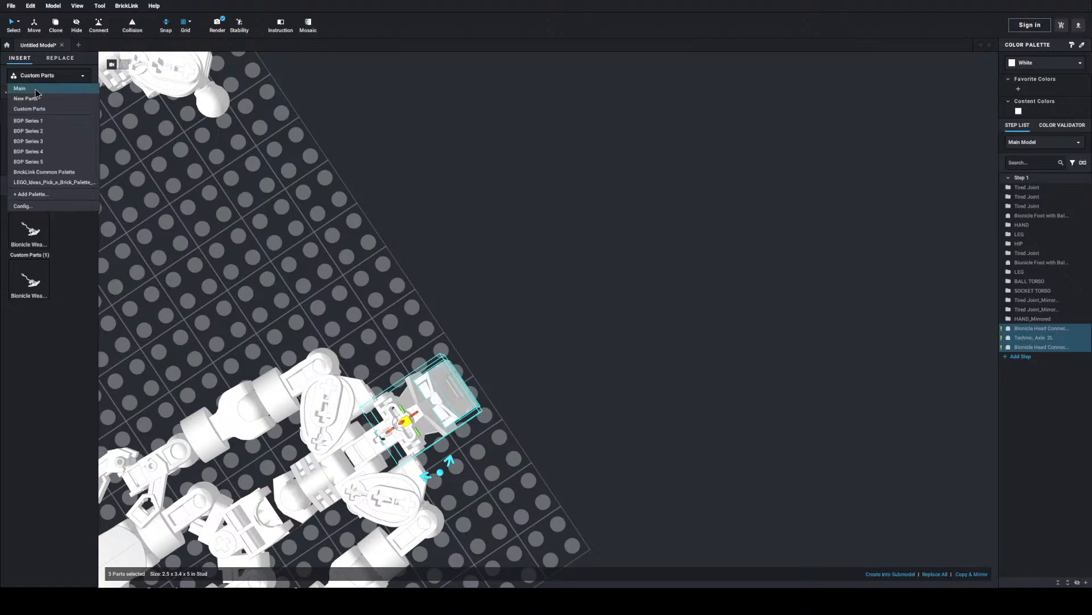
{"action": "left_click", "coordinate": [28, 121]}
{"action": "left_click", "coordinate": [29, 321]}
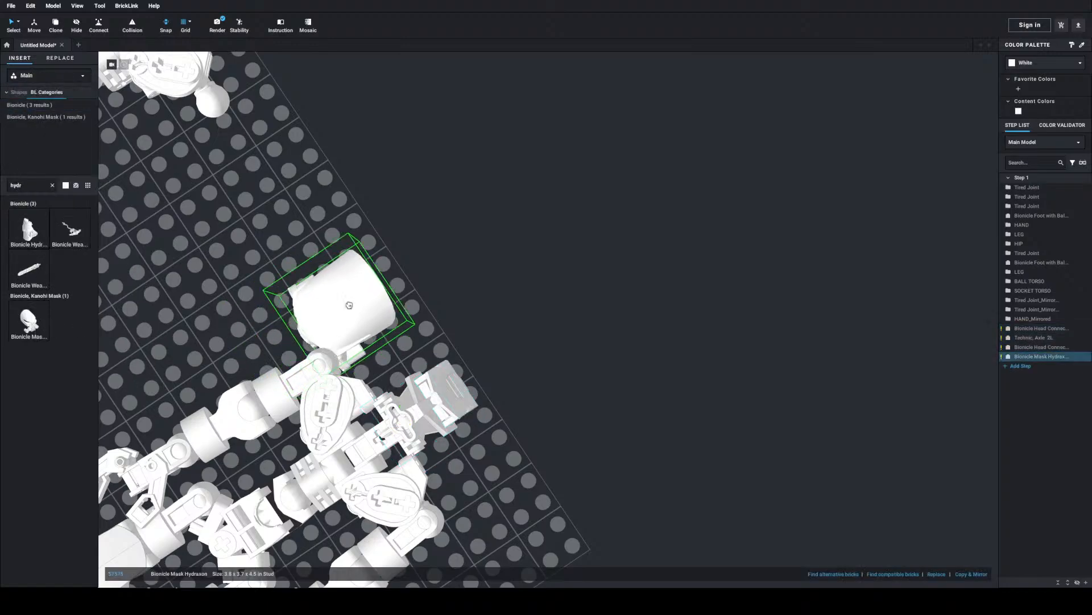
{"action": "left_click", "coordinate": [398, 265]}
{"action": "left_click", "coordinate": [398, 264]}
Step: Rotate the Hydraxon mask so its face points upward from the baseplate
{"action": "key", "text": "Up"}
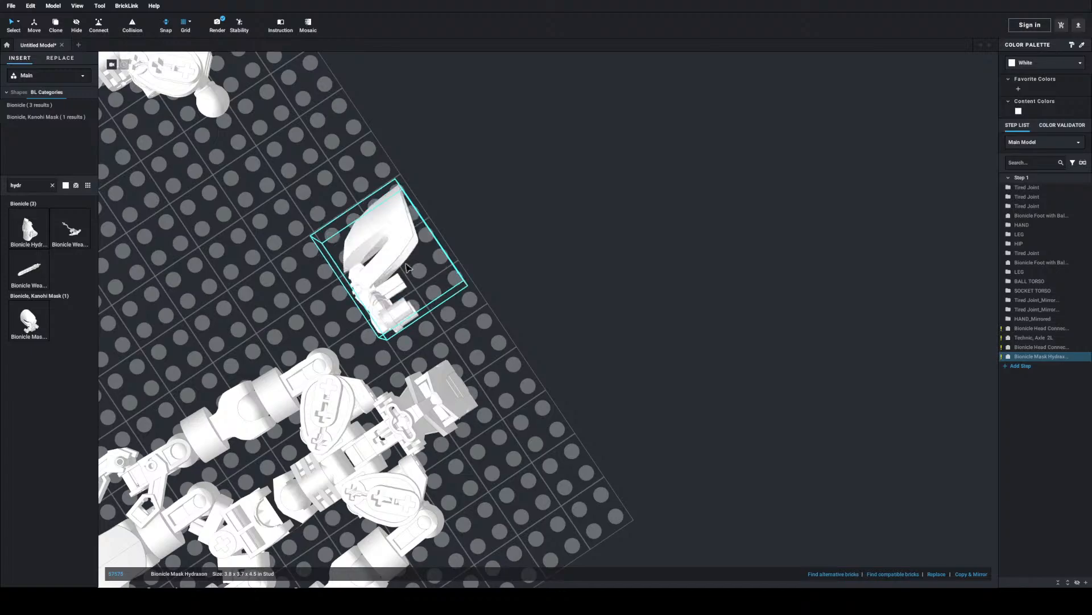
{"action": "key", "text": "Right"}
{"action": "key", "text": "Up"}
{"action": "key", "text": "Up"}
{"action": "key", "text": "Down"}
{"action": "key", "text": "Right"}
{"action": "key", "text": "Right"}
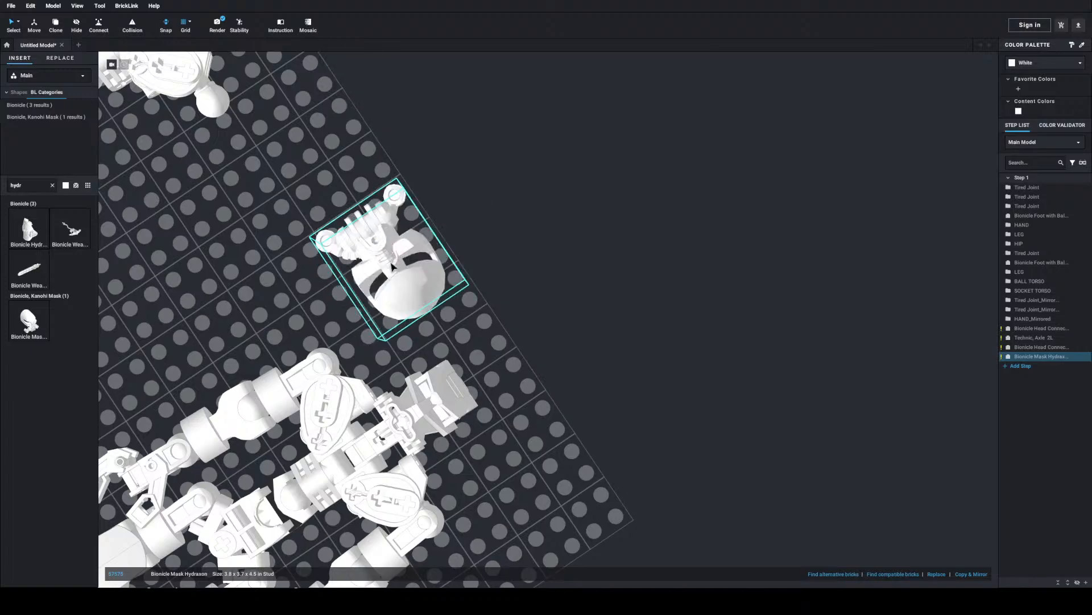
Step: Align the Hydraxon mask with the figure's head and fit it onto the eye/brain stalk and head connector
{"action": "right_click_drag", "start_coordinate": [392, 267], "coordinate": [463, 272]}
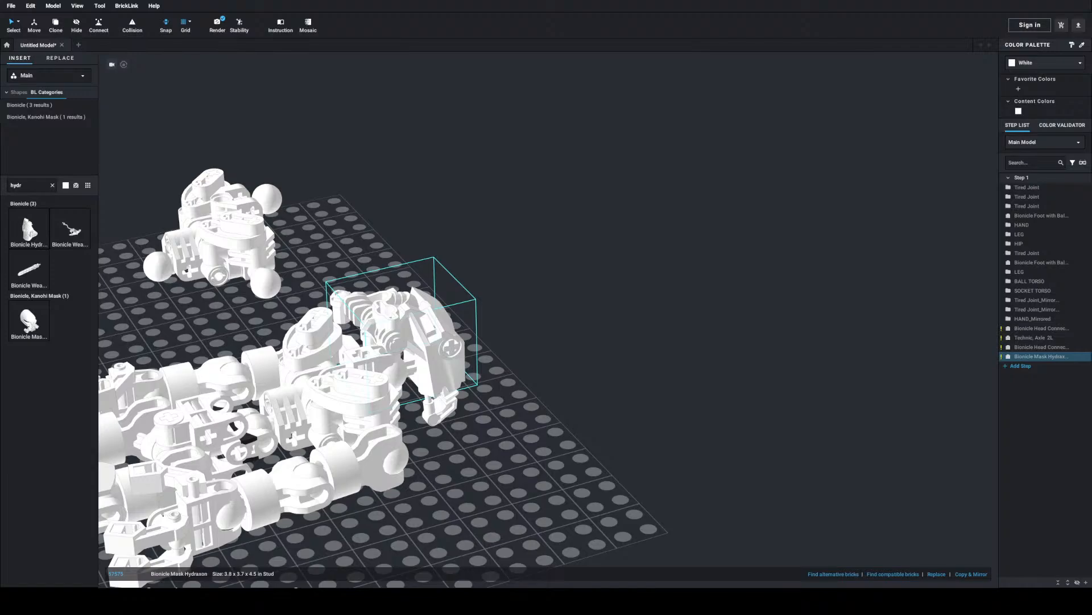
{"action": "left_click", "coordinate": [389, 322]}
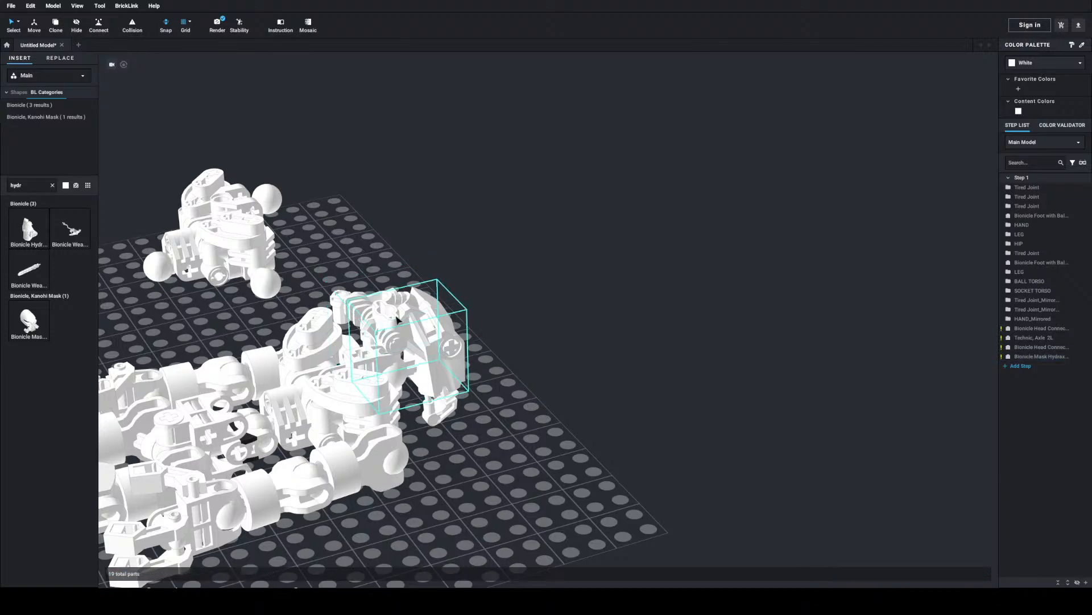
{"action": "left_click", "coordinate": [376, 270]}
{"action": "left_click_drag", "start_coordinate": [364, 299], "coordinate": [389, 307]}
{"action": "right_click_drag", "start_coordinate": [389, 308], "coordinate": [427, 312]}
{"action": "right_click_drag", "start_coordinate": [681, 355], "coordinate": [683, 346]}
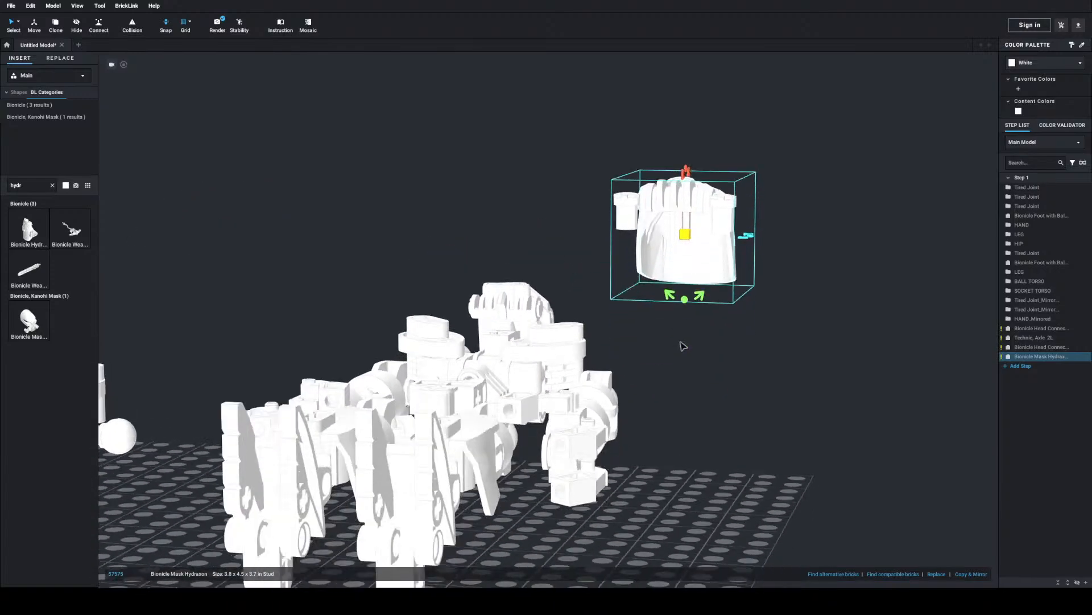
{"action": "left_click_drag", "start_coordinate": [672, 220], "coordinate": [506, 306]}
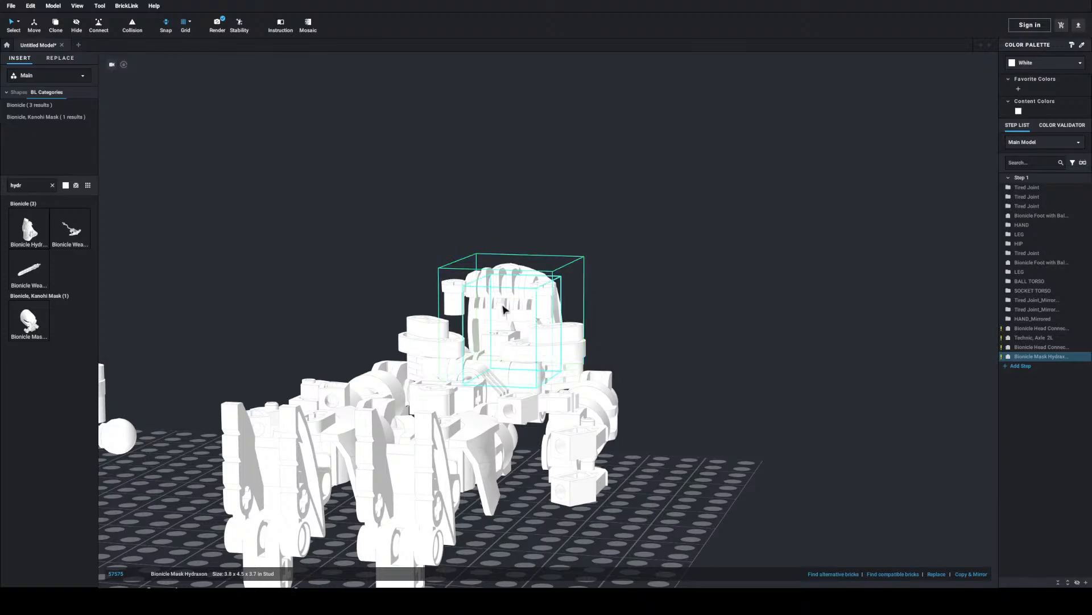
{"action": "left_click", "coordinate": [522, 203]}
{"action": "right_click_drag", "start_coordinate": [522, 203], "coordinate": [555, 231]}
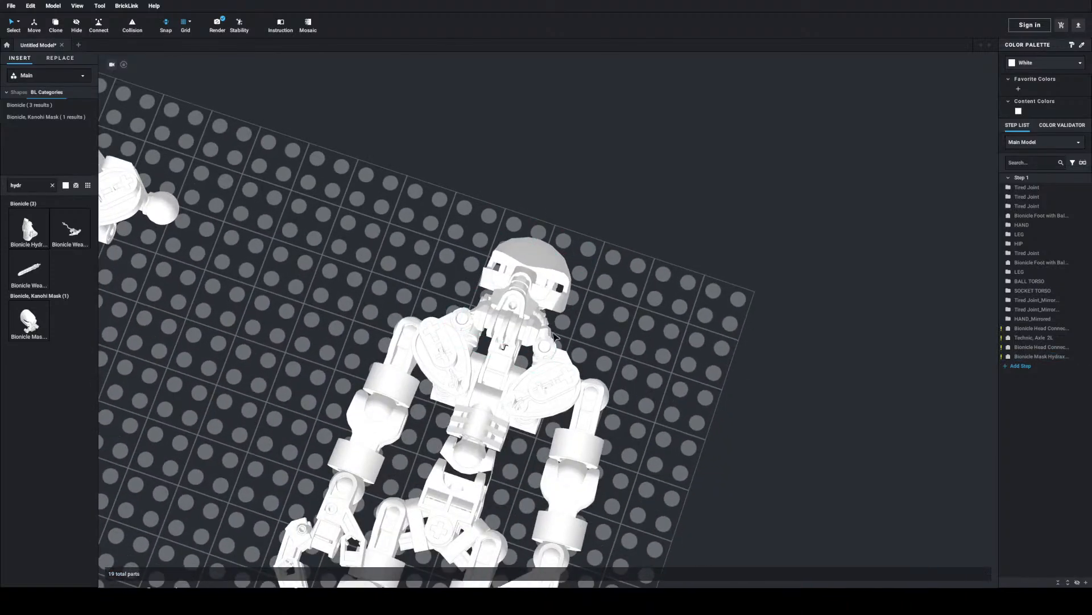
Step: Open the socket torso submodel, copy the Technic Ball Joint at its waist and return to the main model
{"action": "right_click_drag", "start_coordinate": [588, 304], "coordinate": [542, 275]}
{"action": "scroll", "coordinate": [595, 319], "scroll_direction": "down", "scroll_amount": 4}
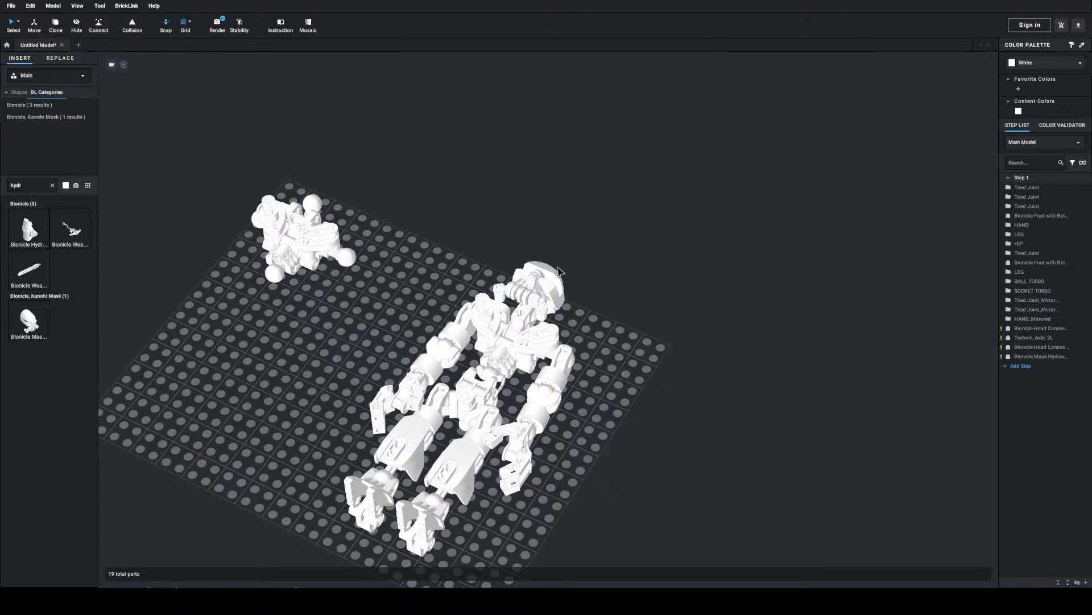
{"action": "right_click_drag", "start_coordinate": [558, 272], "coordinate": [610, 377]}
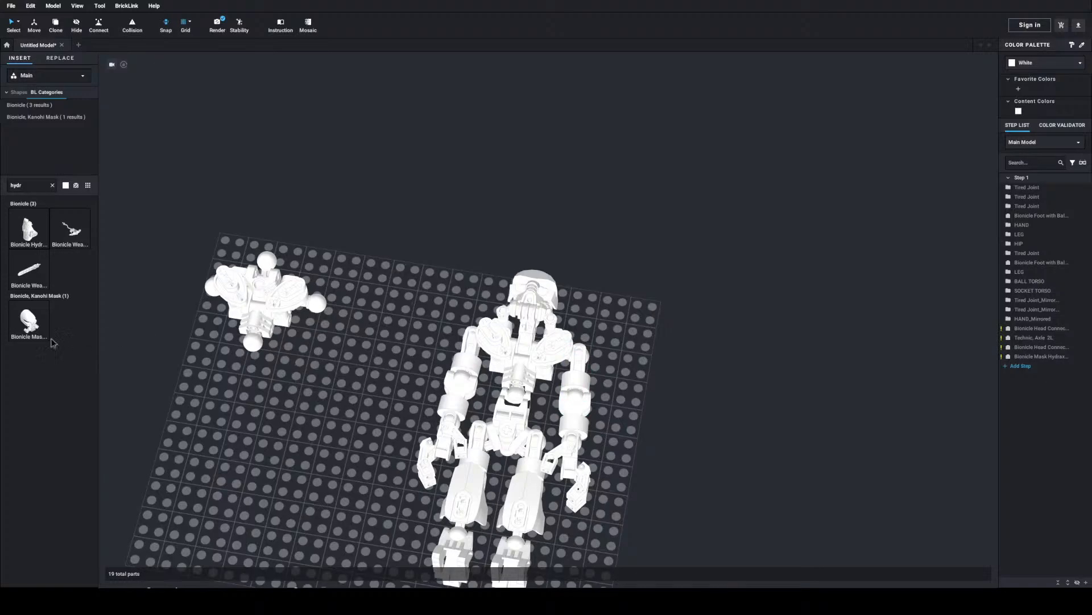
{"action": "double_click", "coordinate": [36, 186]}
{"action": "left_click", "coordinate": [495, 450]}
{"action": "scroll", "coordinate": [499, 454], "scroll_direction": "up", "scroll_amount": 5}
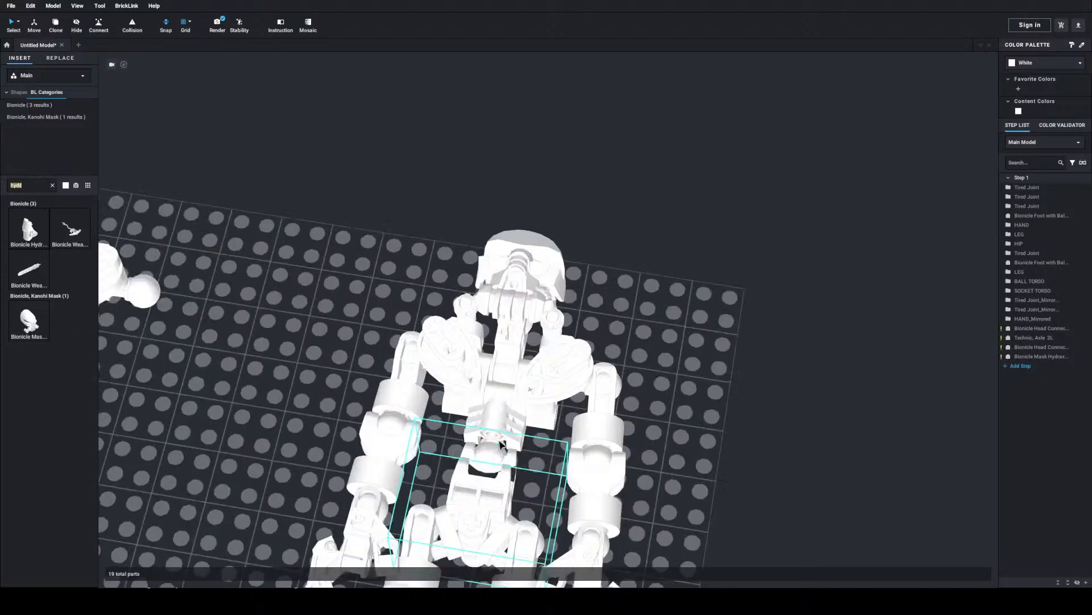
{"action": "middle_click_drag", "start_coordinate": [510, 512], "coordinate": [506, 369]}
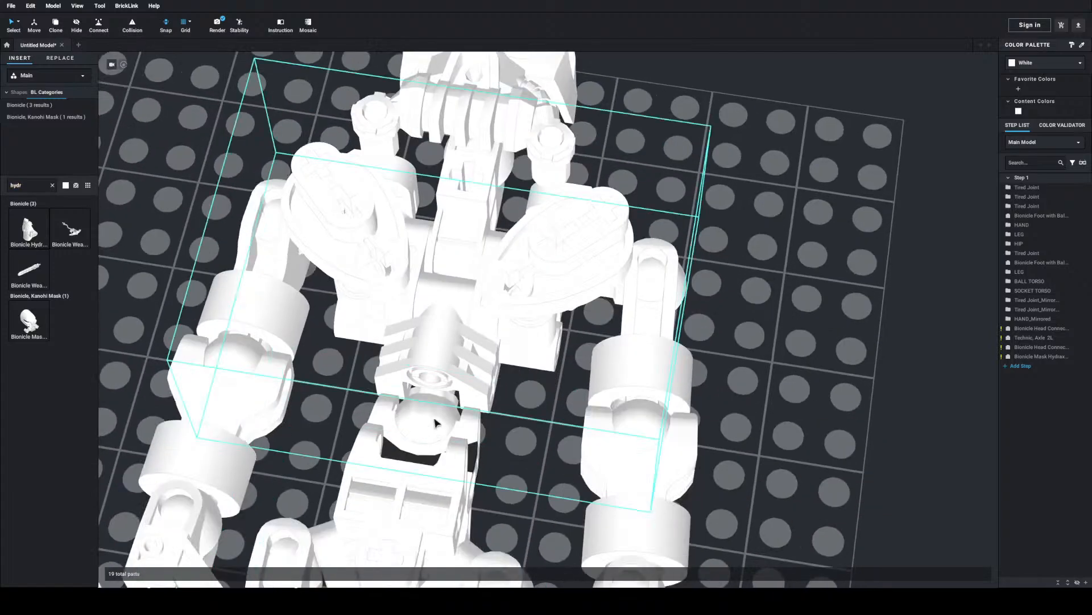
{"action": "double_click", "coordinate": [435, 422]}
{"action": "double_click", "coordinate": [311, 390]}
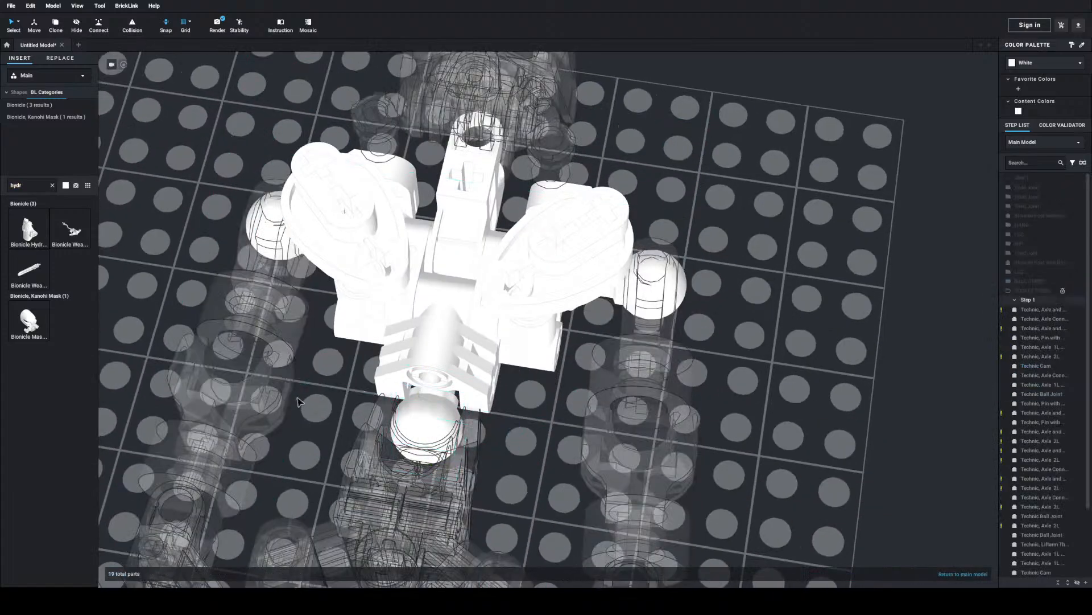
{"action": "scroll", "coordinate": [297, 395], "scroll_direction": "down", "scroll_amount": 3}
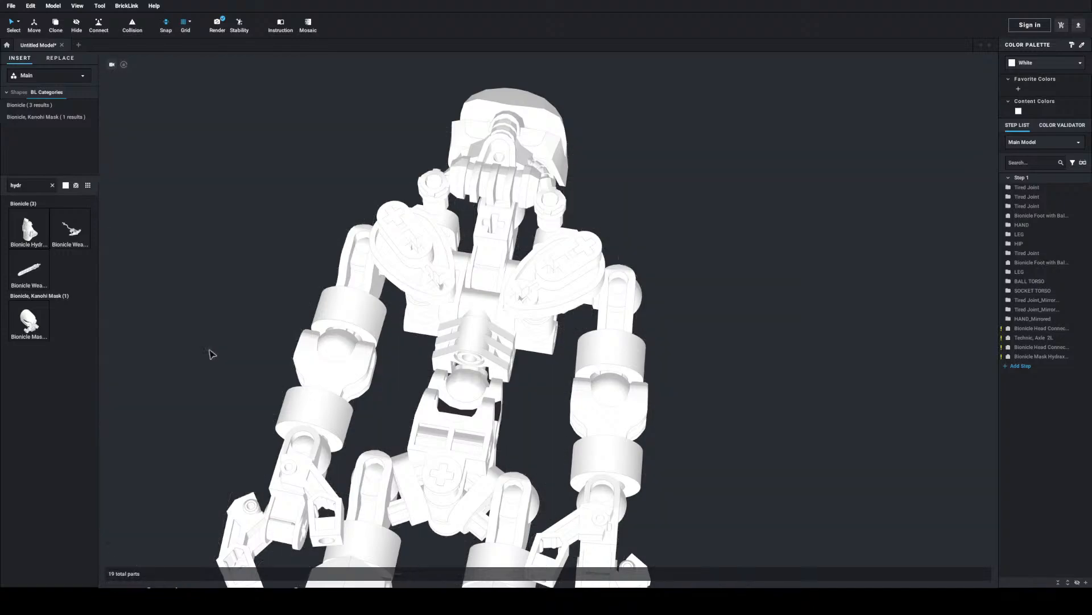
Step: Paste the Technic Ball Joint in the empty space beside the figure and clear the parts search
{"action": "scroll", "coordinate": [209, 350], "scroll_direction": "down", "scroll_amount": 10}
{"action": "right_click_drag", "start_coordinate": [216, 373], "coordinate": [184, 299]}
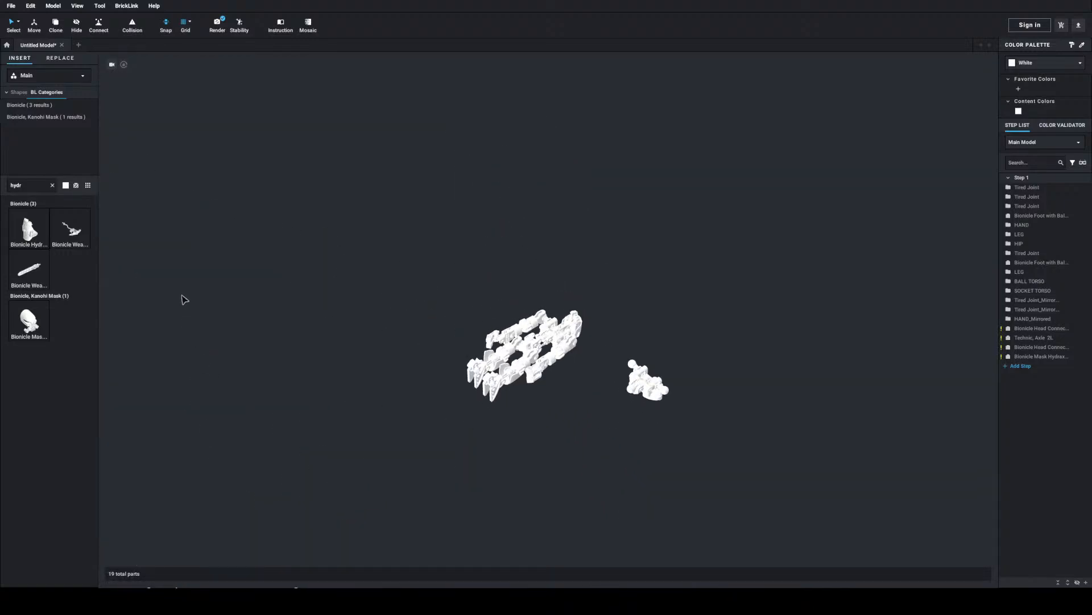
{"action": "key", "text": "ctrl+v"}
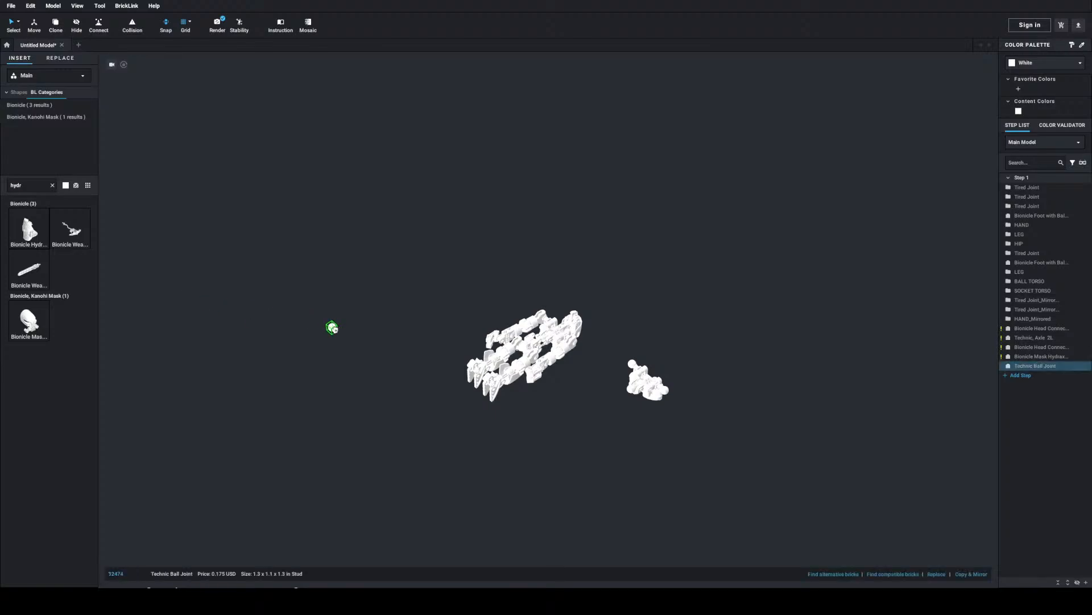
{"action": "key", "text": "BackSpace"}
{"action": "left_click", "coordinate": [326, 330]}
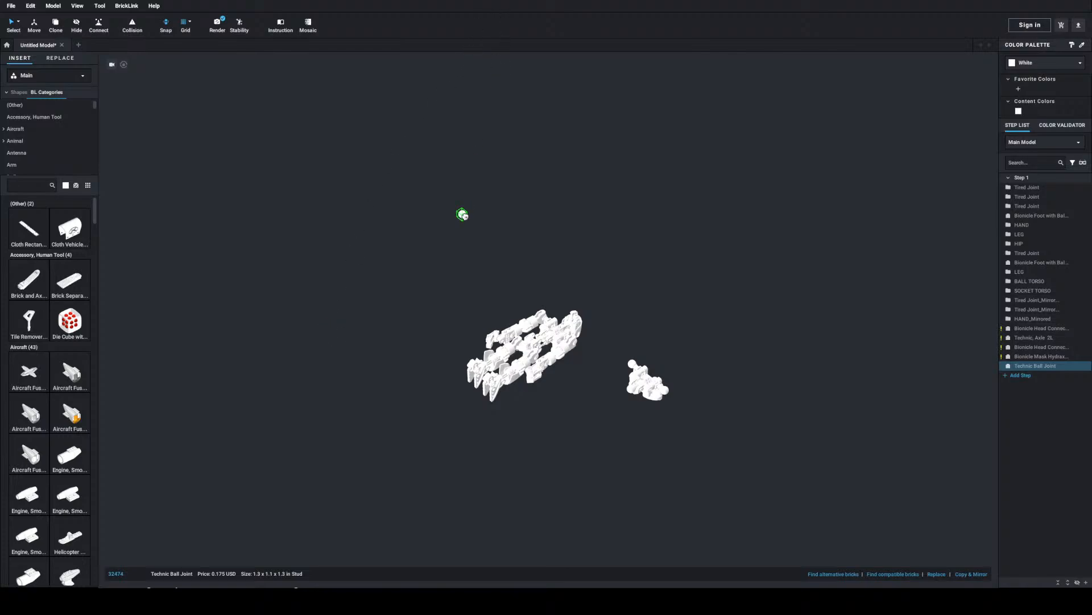
{"action": "left_click", "coordinate": [486, 281]}
{"action": "right_click_drag", "start_coordinate": [502, 285], "coordinate": [515, 376]}
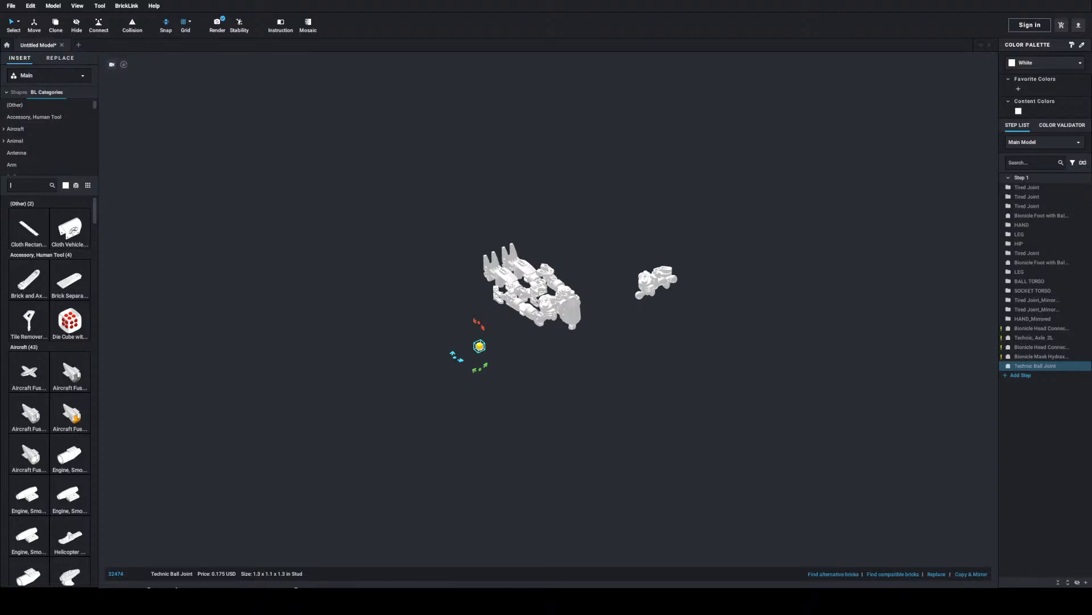
Step: Move the loose Technic Ball Joint from the empty space onto the figure's hip section, just below the waist
{"action": "right_click_drag", "start_coordinate": [514, 337], "coordinate": [534, 364]}
{"action": "scroll", "coordinate": [534, 364], "scroll_direction": "up", "scroll_amount": 5}
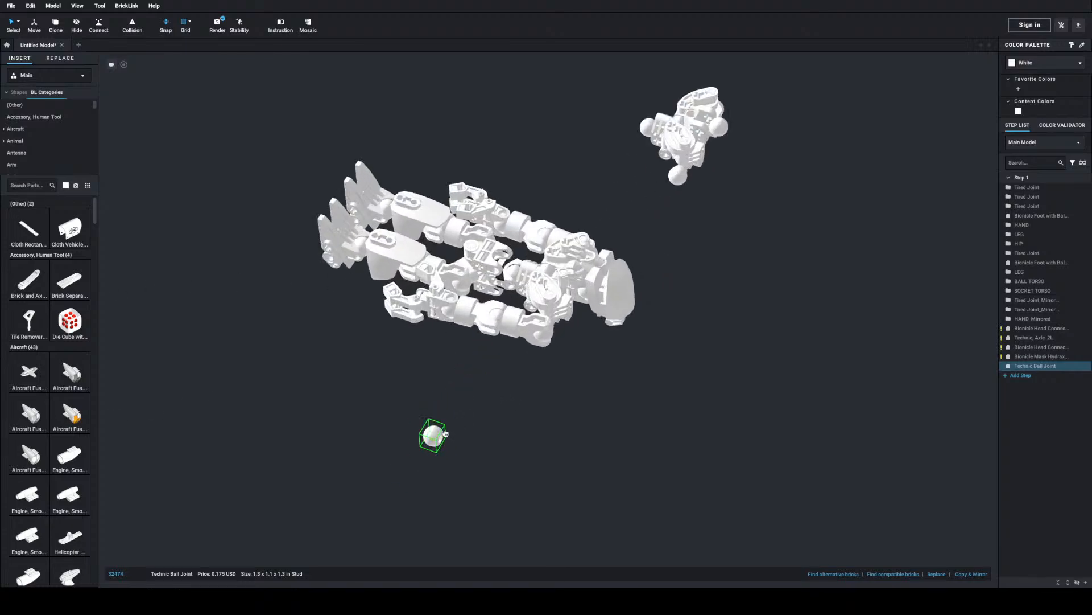
{"action": "left_click_drag", "start_coordinate": [464, 418], "coordinate": [461, 414]}
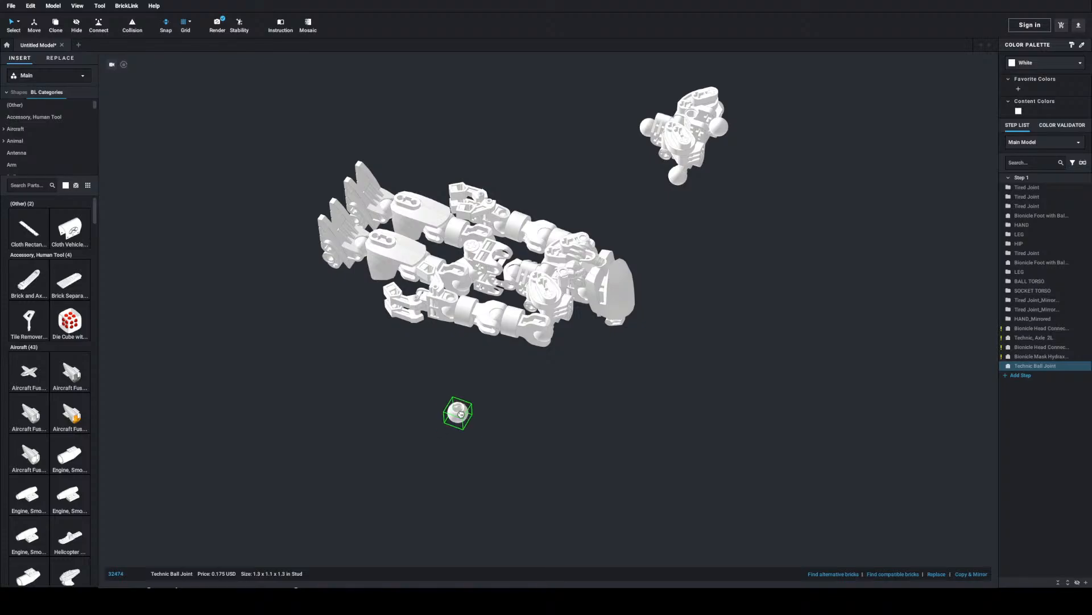
{"action": "left_click_drag", "start_coordinate": [462, 413], "coordinate": [508, 264]}
{"action": "left_click", "coordinate": [561, 157]}
{"action": "right_click_drag", "start_coordinate": [561, 158], "coordinate": [564, 145]}
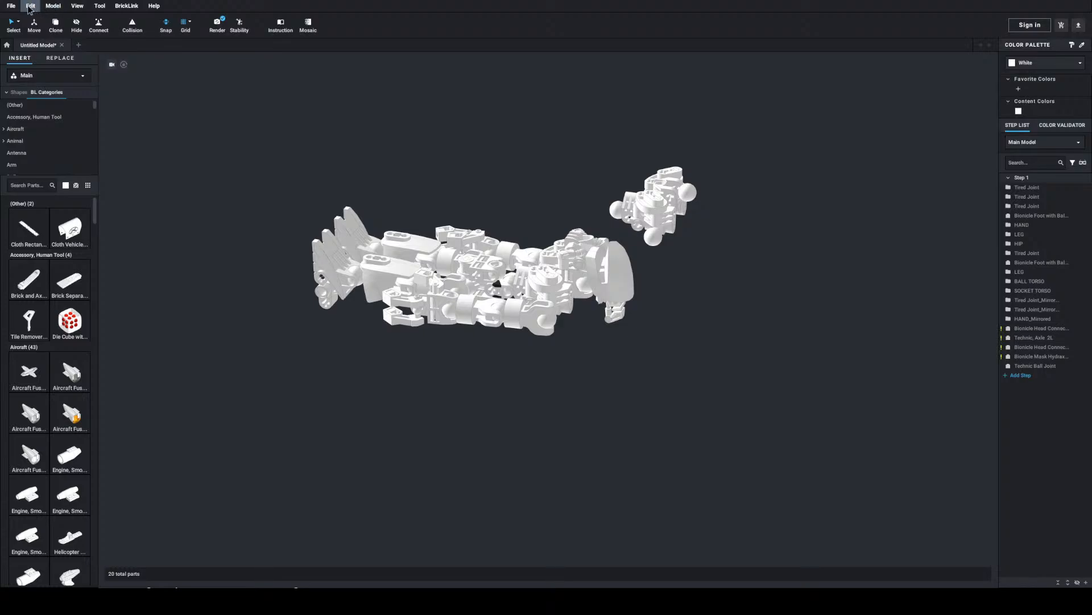
Step: Show the ground grid beneath the model
{"action": "left_click", "coordinate": [76, 5]}
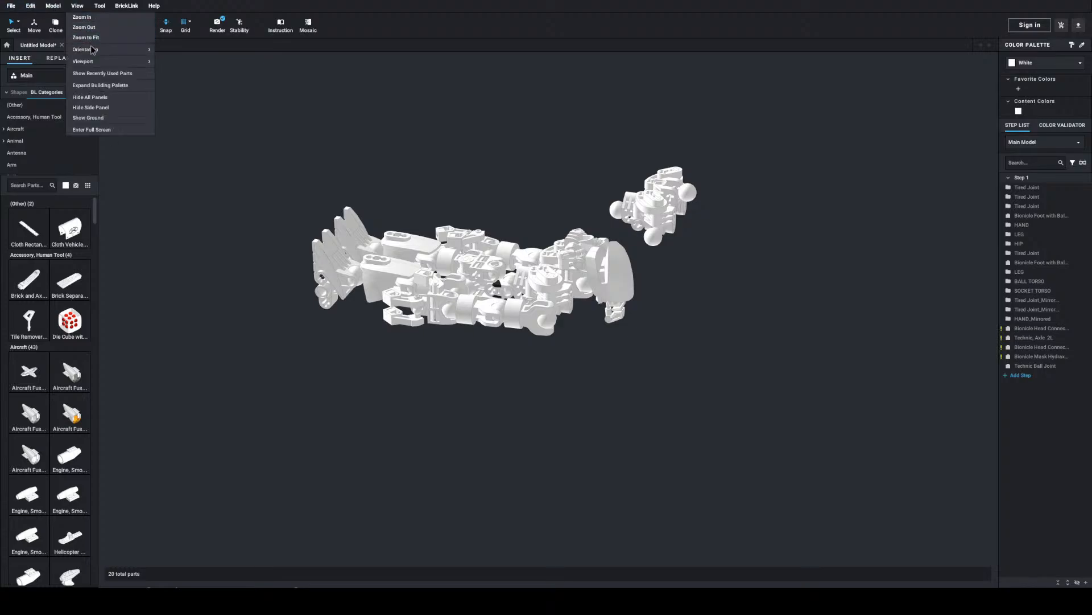
{"action": "left_click", "coordinate": [161, 235]}
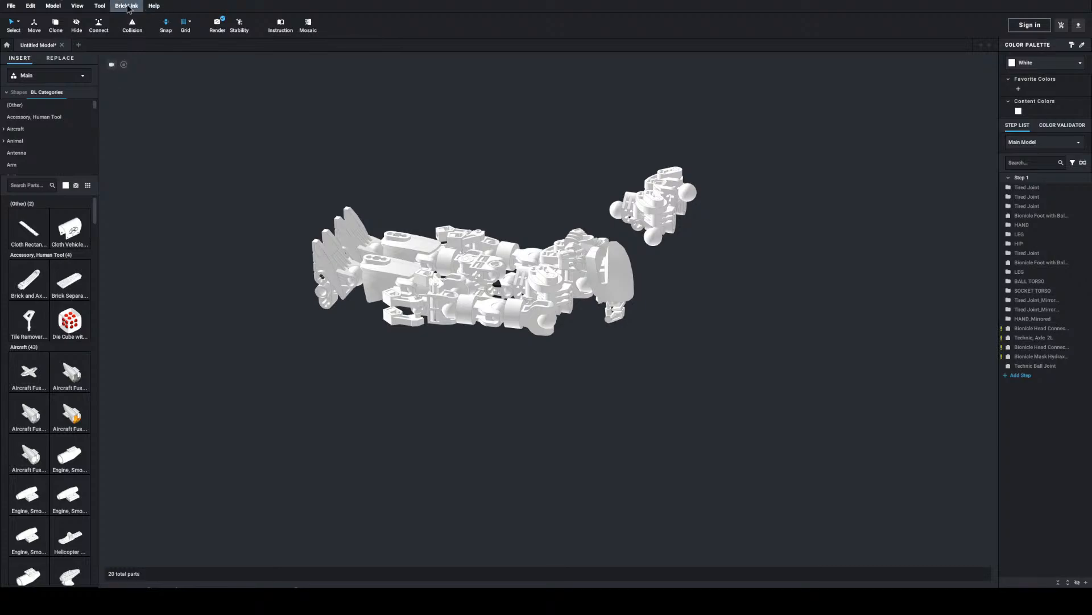
{"action": "left_click", "coordinate": [100, 7]}
{"action": "left_click", "coordinate": [15, 9]}
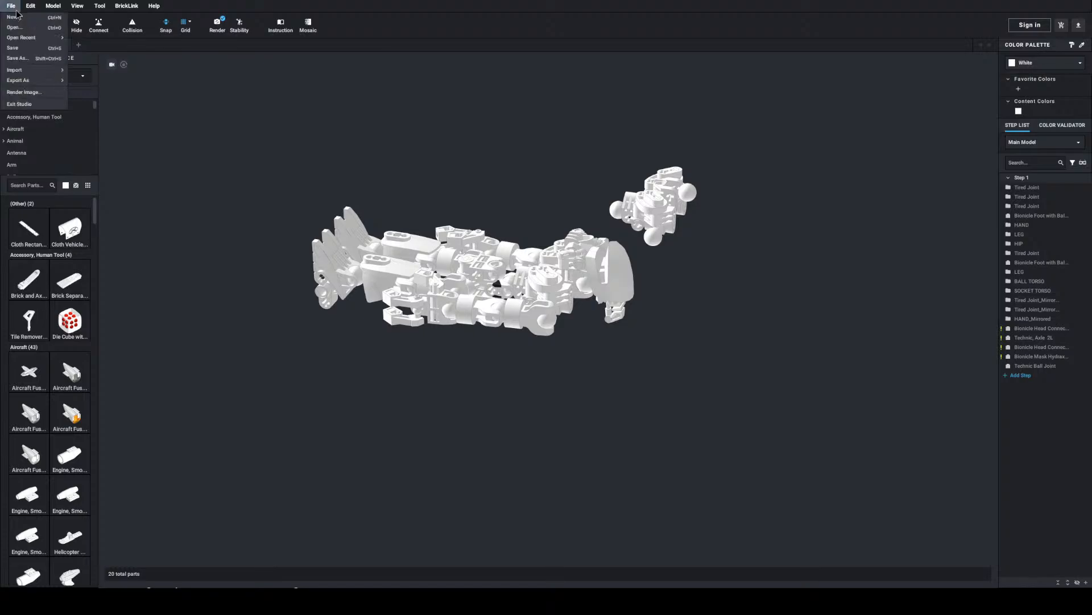
{"action": "left_click", "coordinate": [45, 6]}
{"action": "left_click", "coordinate": [51, 7]}
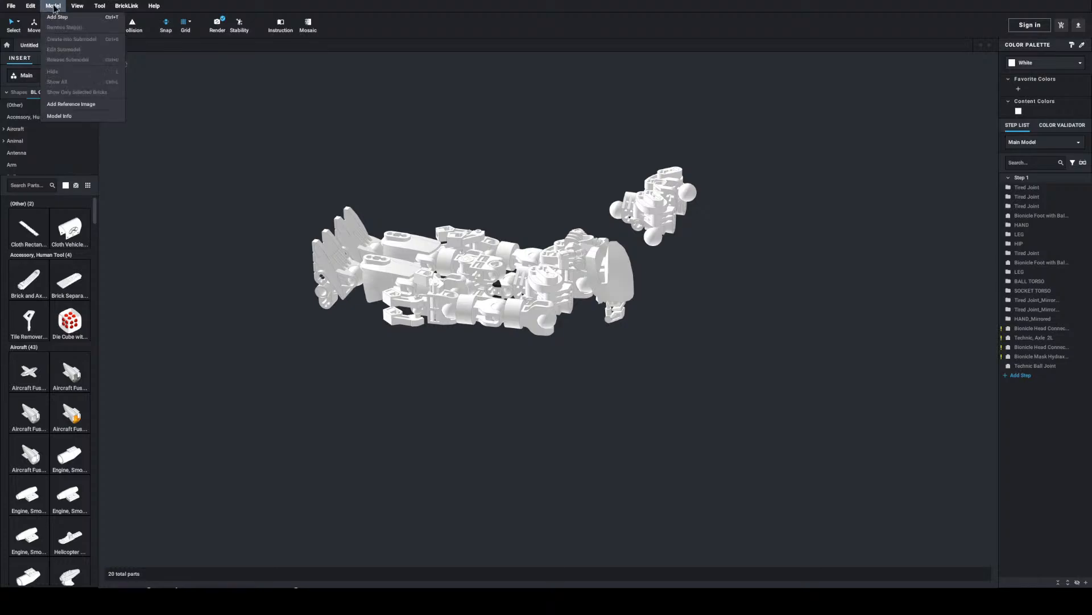
{"action": "mouse_move", "coordinate": [76, 8]}
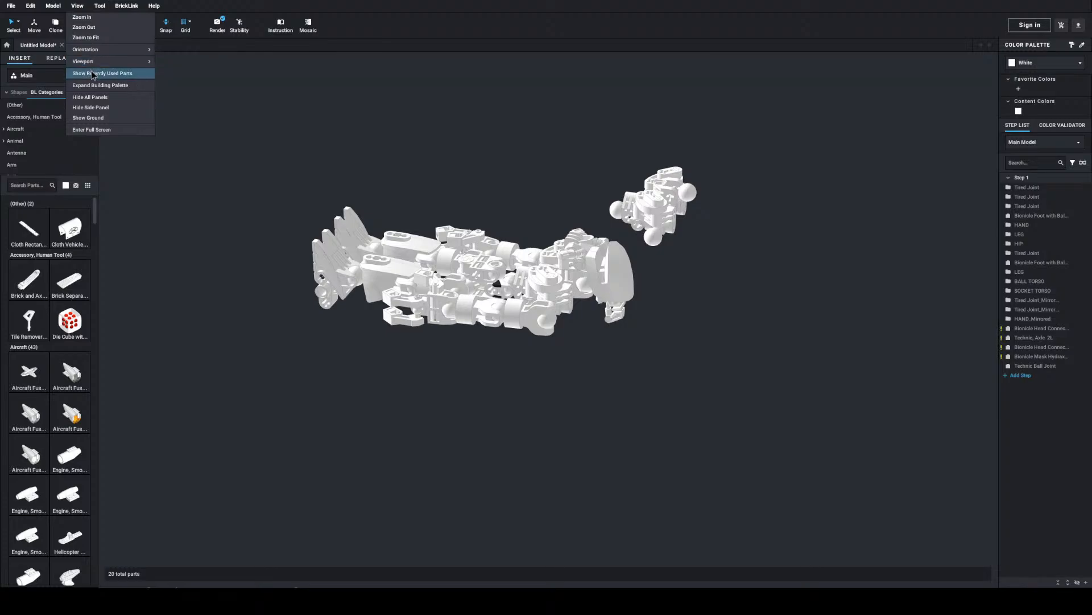
{"action": "left_click", "coordinate": [95, 119]}
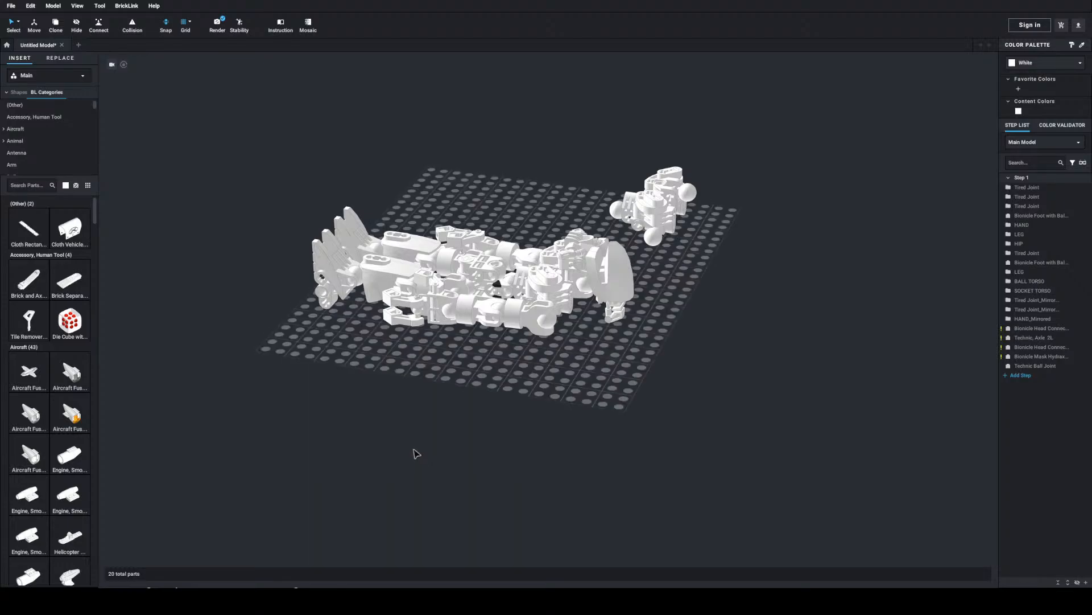
Step: Examine the figure's hip area from above and select the Technic Ball Joint seated there to check its placement
{"action": "scroll", "coordinate": [365, 466], "scroll_direction": "up", "scroll_amount": 5}
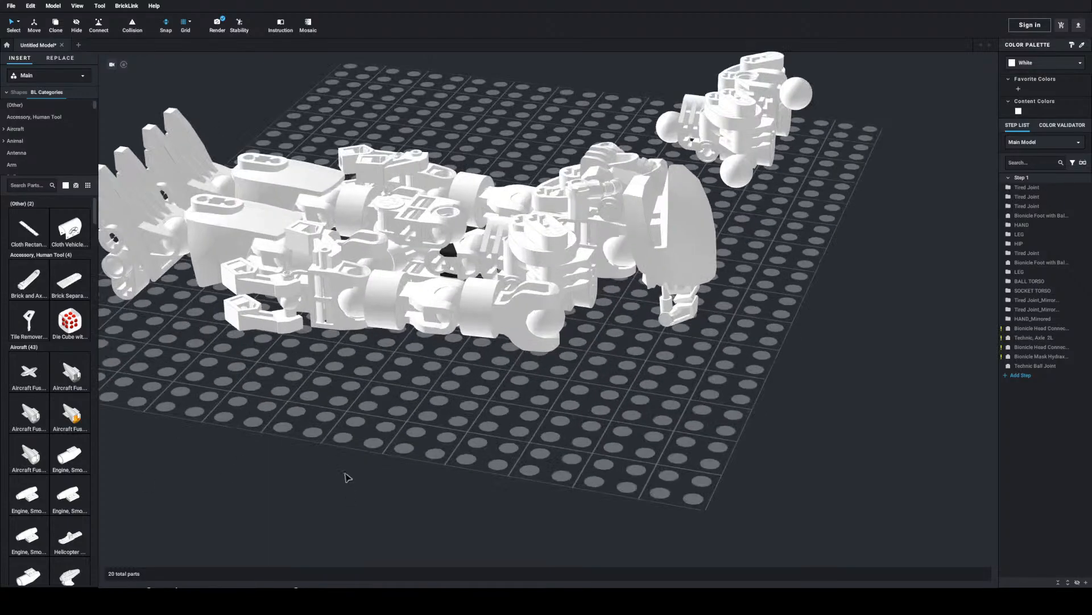
{"action": "middle_click_drag", "start_coordinate": [417, 467], "coordinate": [436, 548]}
{"action": "right_click_drag", "start_coordinate": [436, 548], "coordinate": [481, 527]}
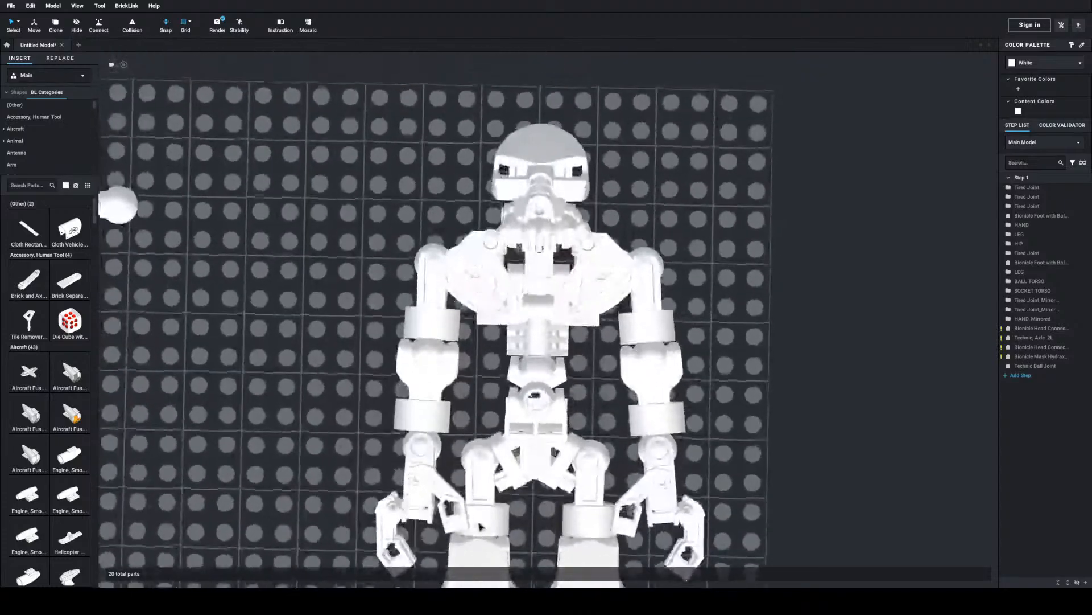
{"action": "scroll", "coordinate": [324, 405], "scroll_direction": "up", "scroll_amount": 3}
{"action": "scroll", "coordinate": [383, 398], "scroll_direction": "up", "scroll_amount": 2}
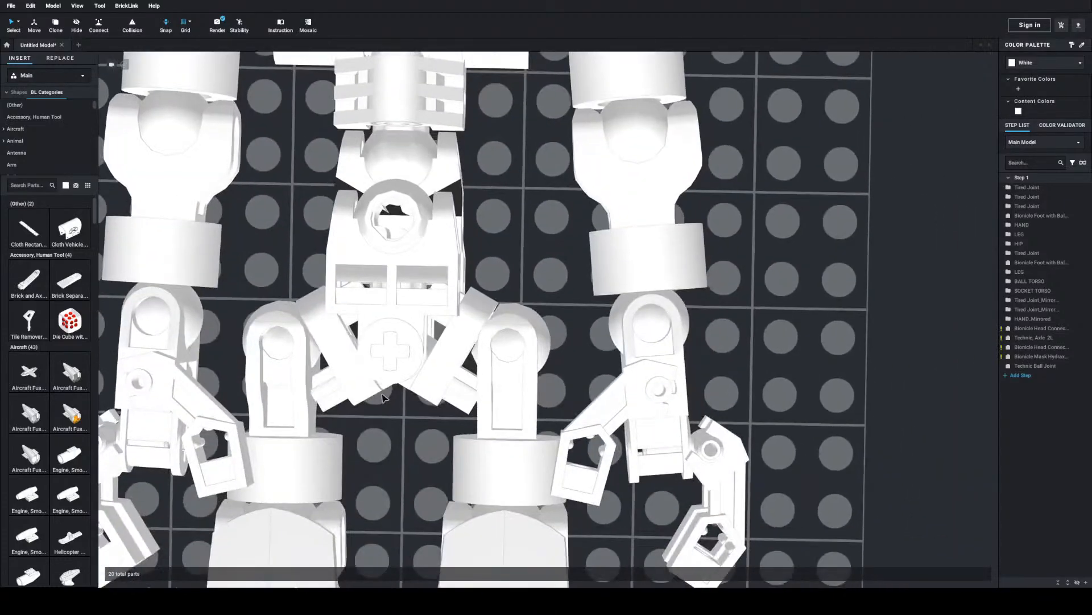
{"action": "scroll", "coordinate": [384, 398], "scroll_direction": "down", "scroll_amount": 4}
{"action": "scroll", "coordinate": [384, 392], "scroll_direction": "up", "scroll_amount": 5}
{"action": "mouse_move", "coordinate": [383, 393]}
{"action": "right_mouse_down"}
{"action": "mouse_move", "coordinate": [390, 403]}
{"action": "mouse_move", "coordinate": [398, 393]}
{"action": "right_mouse_up"}
{"action": "middle_click_drag", "start_coordinate": [294, 391], "coordinate": [392, 373]}
{"action": "left_click", "coordinate": [517, 302]}
{"action": "scroll", "coordinate": [557, 408], "scroll_direction": "down", "scroll_amount": 2}
{"action": "scroll", "coordinate": [556, 408], "scroll_direction": "down", "scroll_amount": 4}
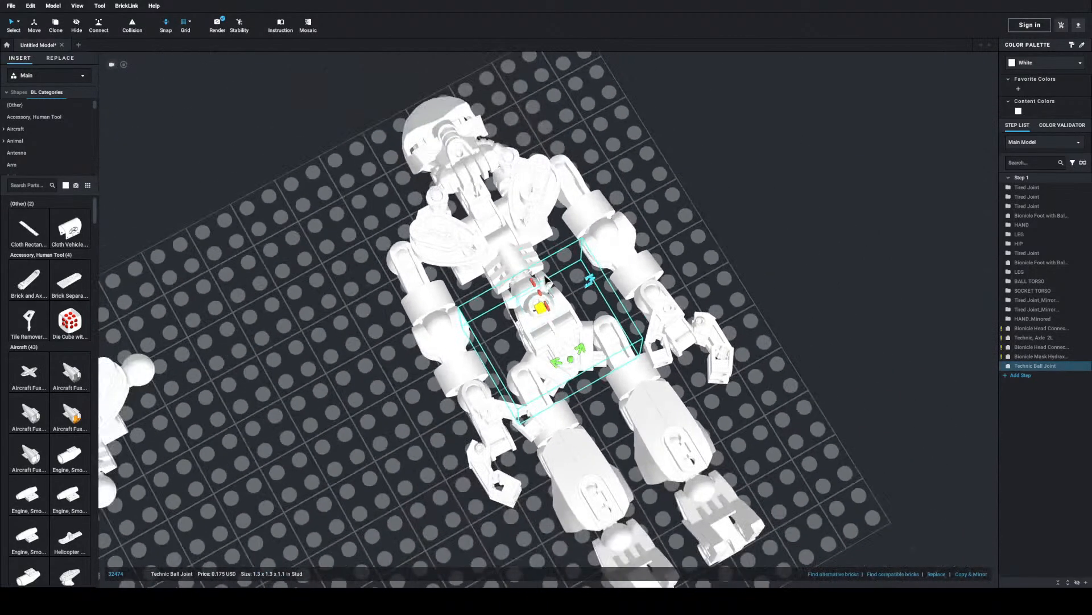
{"action": "scroll", "coordinate": [548, 308], "scroll_direction": "down", "scroll_amount": 1}
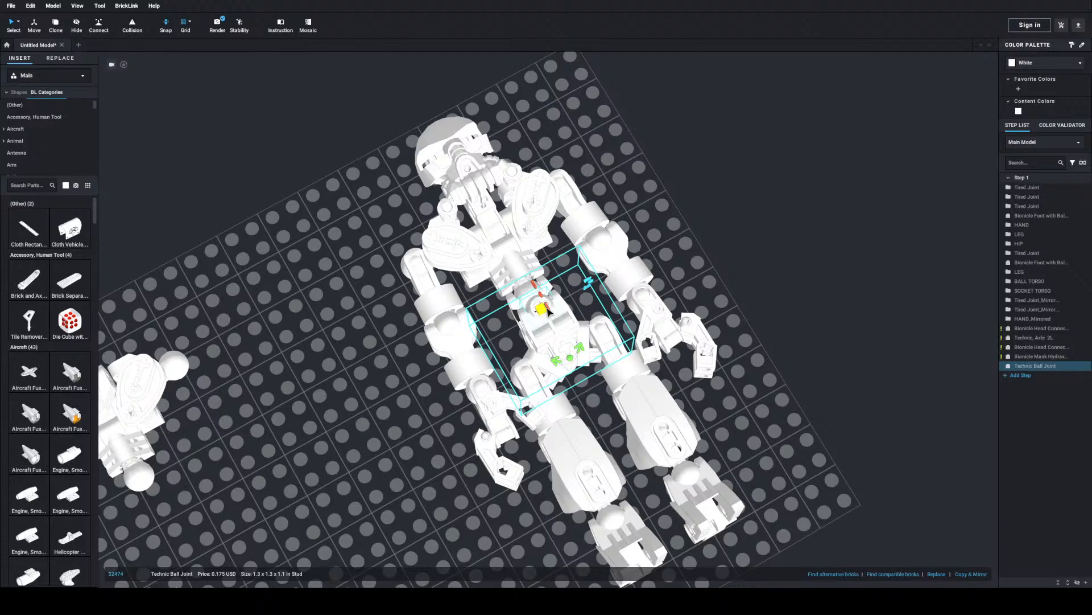
Step: Copy the Technic Liftarm Thin 1 x 2 with axle holes from the hip submodel and paste it on the empty ground beside the figure
{"action": "left_click", "coordinate": [392, 347]}
{"action": "right_click_drag", "start_coordinate": [392, 347], "coordinate": [403, 339]}
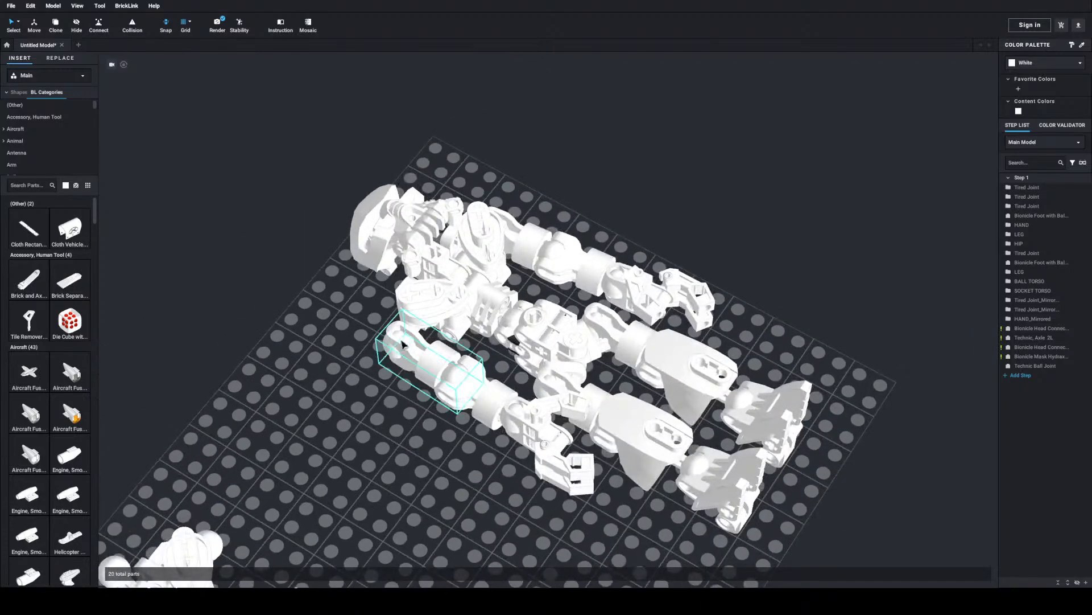
{"action": "middle_click_drag", "start_coordinate": [442, 444], "coordinate": [520, 416]}
{"action": "middle_click_drag", "start_coordinate": [596, 493], "coordinate": [578, 483]}
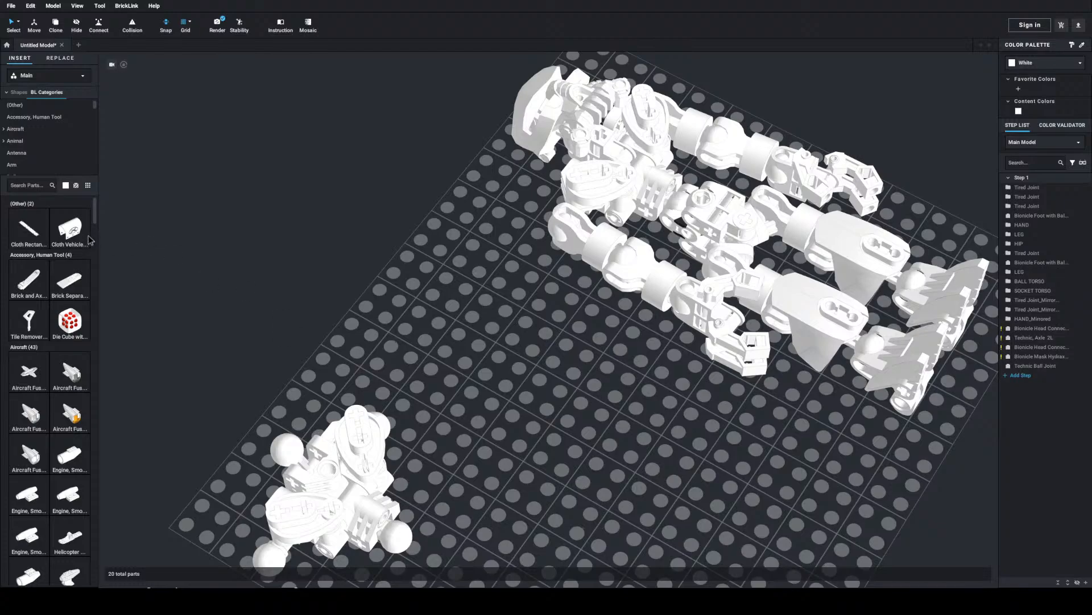
{"action": "double_click", "coordinate": [742, 256]}
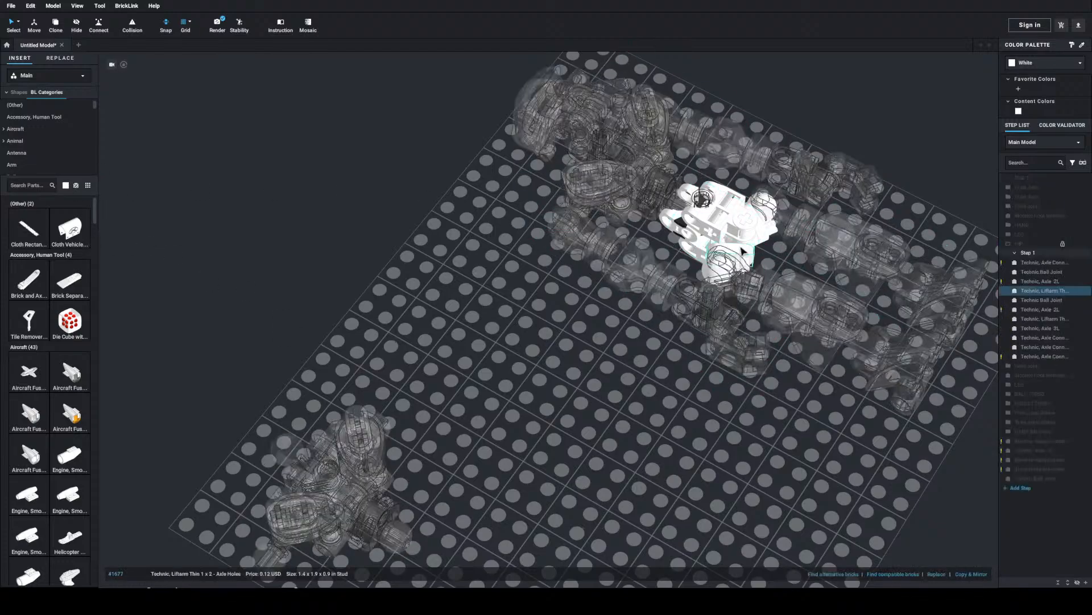
{"action": "double_click", "coordinate": [503, 416]}
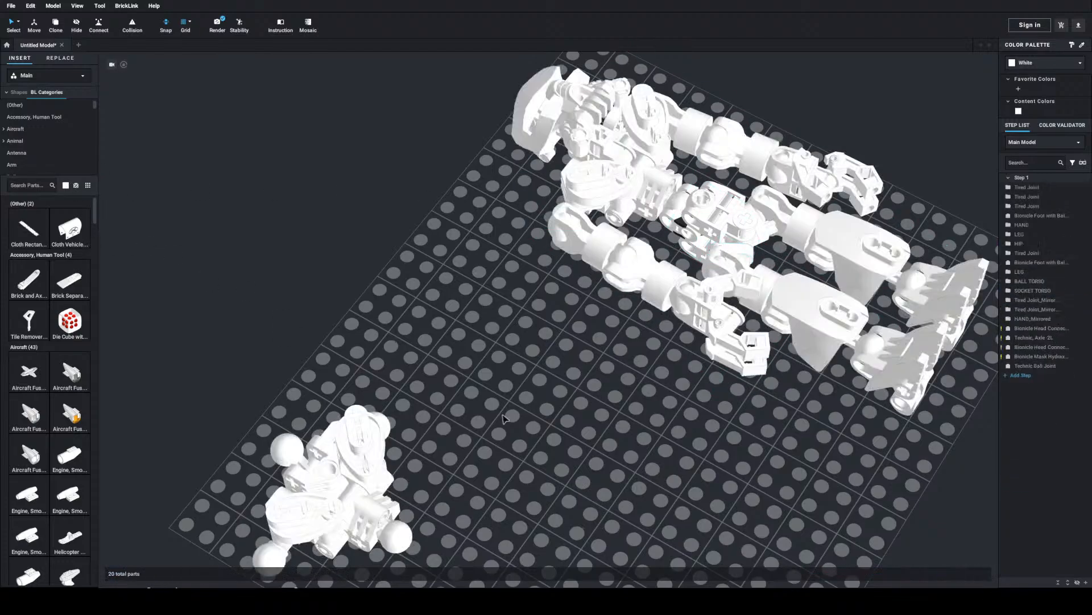
{"action": "key", "text": "ctrl+v"}
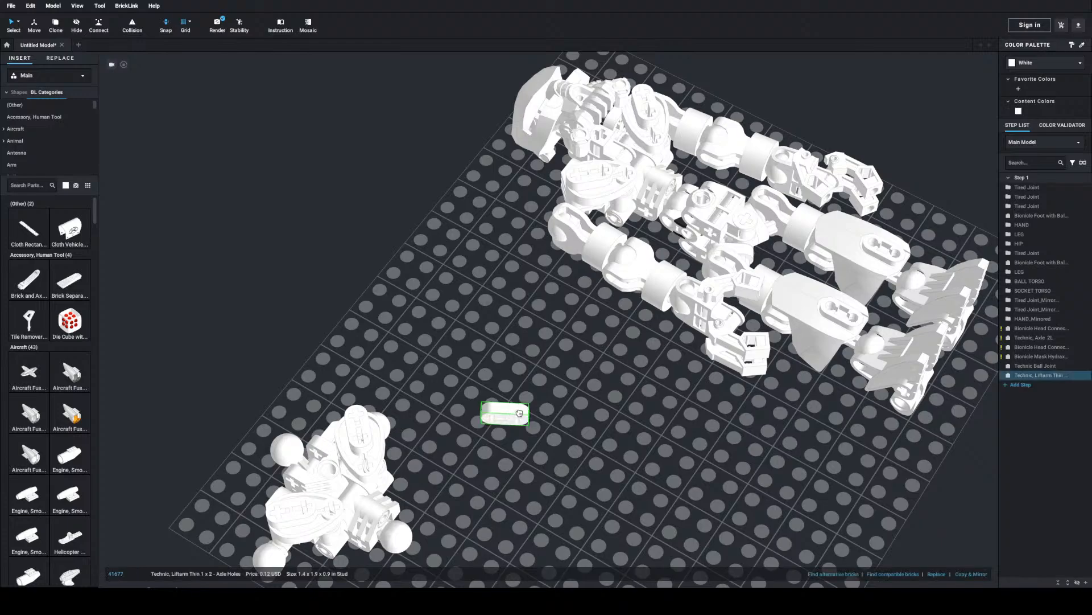
{"action": "left_click", "coordinate": [555, 415]}
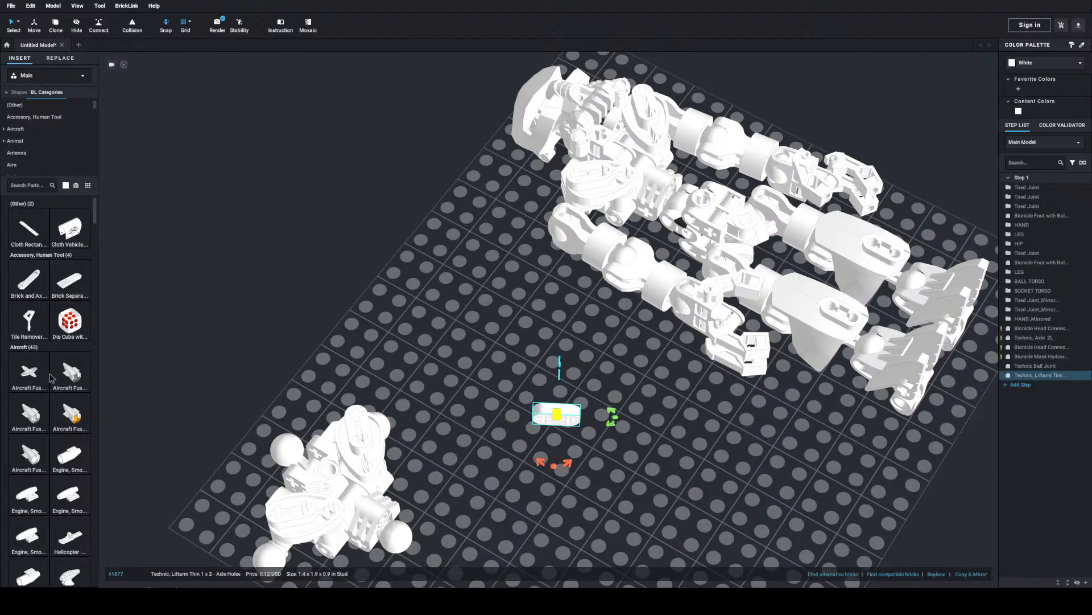
Step: Copy the Technic Axle Connector with Axle Hole from the socket torso submodel and paste it in the main model beside the loose liftarm
{"action": "scroll", "coordinate": [680, 219], "scroll_direction": "up", "scroll_amount": 2}
{"action": "scroll", "coordinate": [680, 219], "scroll_direction": "up", "scroll_amount": 2}
{"action": "right_click_drag", "start_coordinate": [671, 341], "coordinate": [677, 156]}
{"action": "left_click", "coordinate": [636, 534]}
{"action": "double_click", "coordinate": [636, 534]}
{"action": "left_click", "coordinate": [636, 533]}
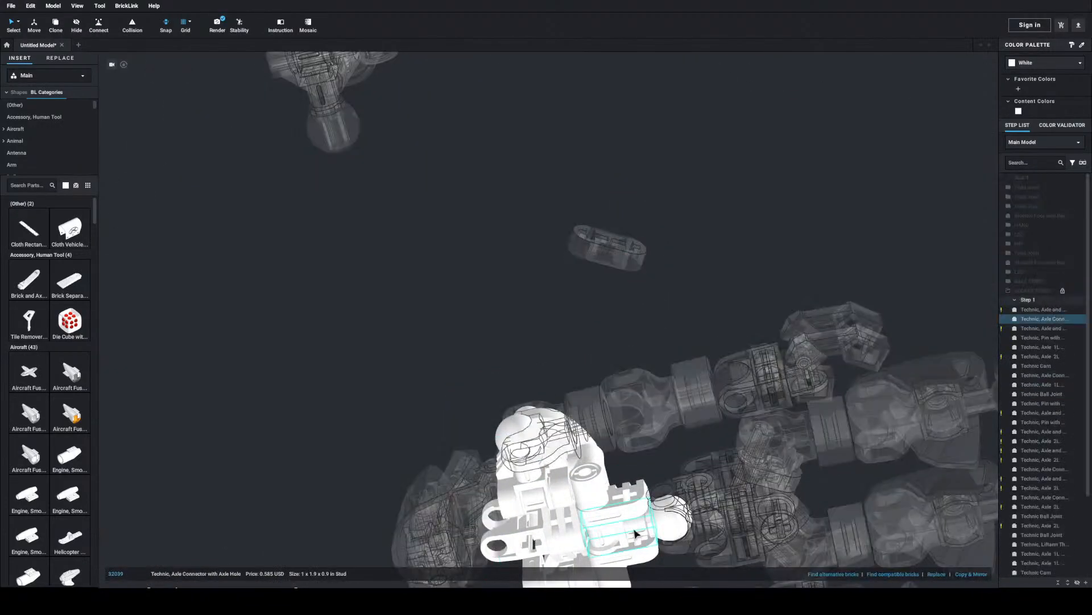
{"action": "double_click", "coordinate": [504, 298]}
{"action": "key", "text": "ctrl+v"}
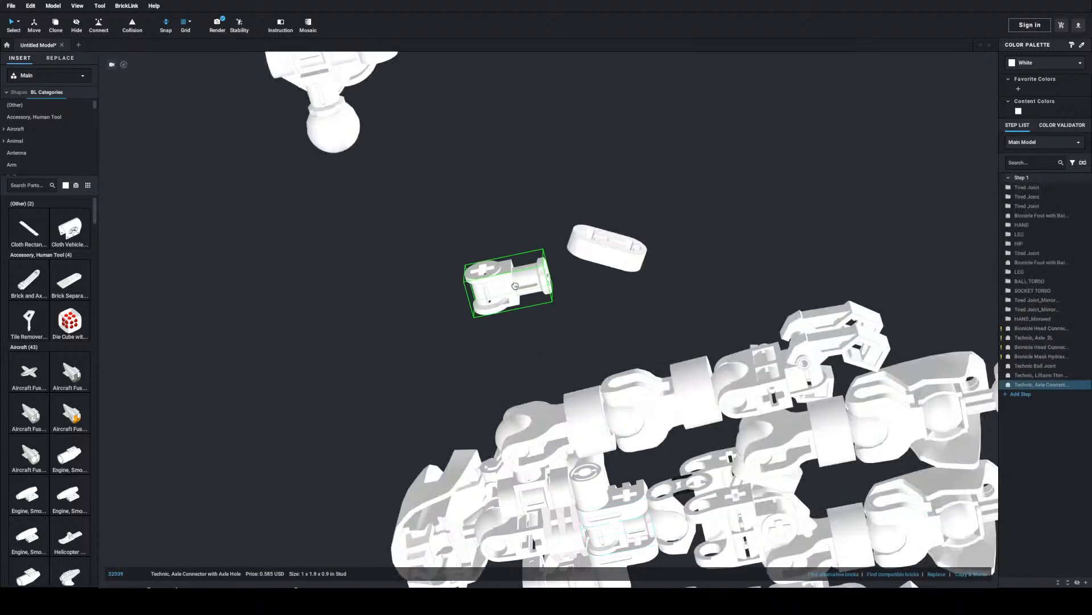
{"action": "left_click", "coordinate": [514, 286]}
Step: Copy the Technic Axle 2L from the socket torso submodel and paste it in the main model near the loose axle connector
{"action": "double_click", "coordinate": [645, 538]}
{"action": "left_click", "coordinate": [645, 537]}
{"action": "left_click", "coordinate": [646, 535]}
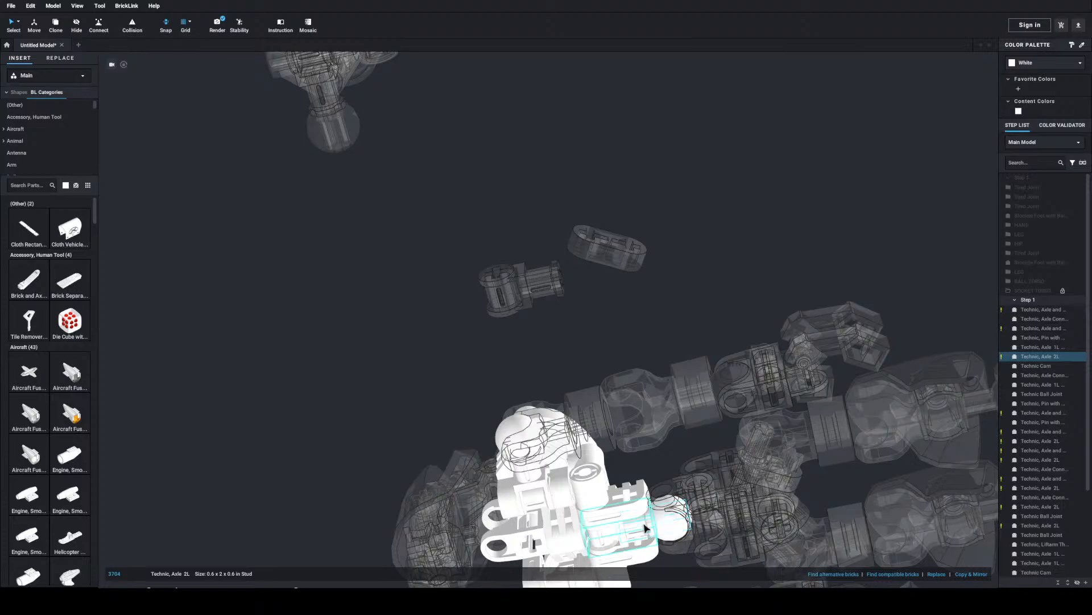
{"action": "double_click", "coordinate": [583, 278]}
{"action": "key", "text": "ctrl+v"}
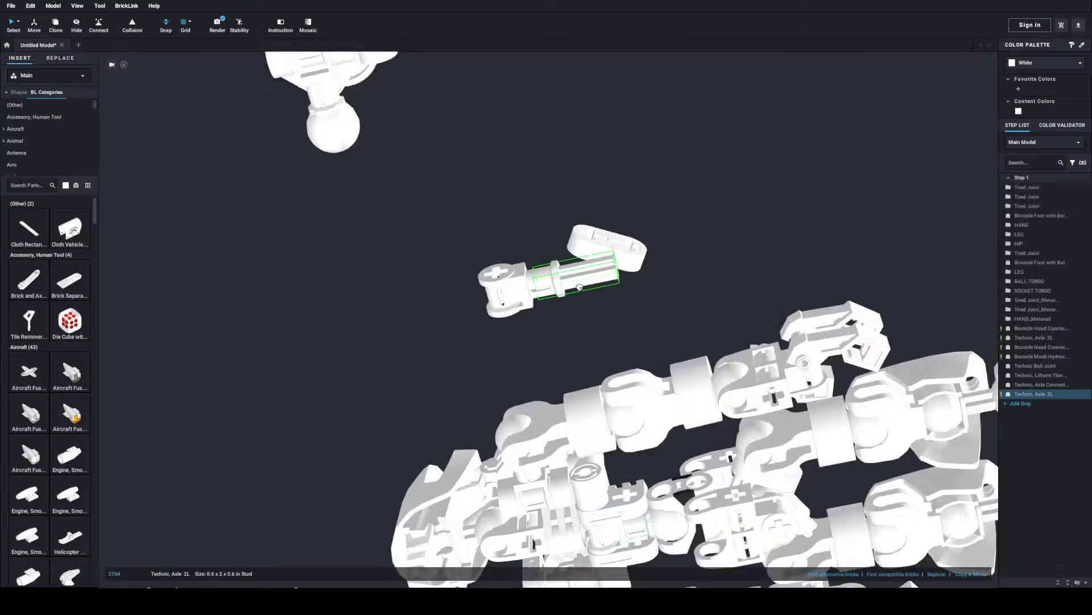
{"action": "left_click", "coordinate": [550, 362]}
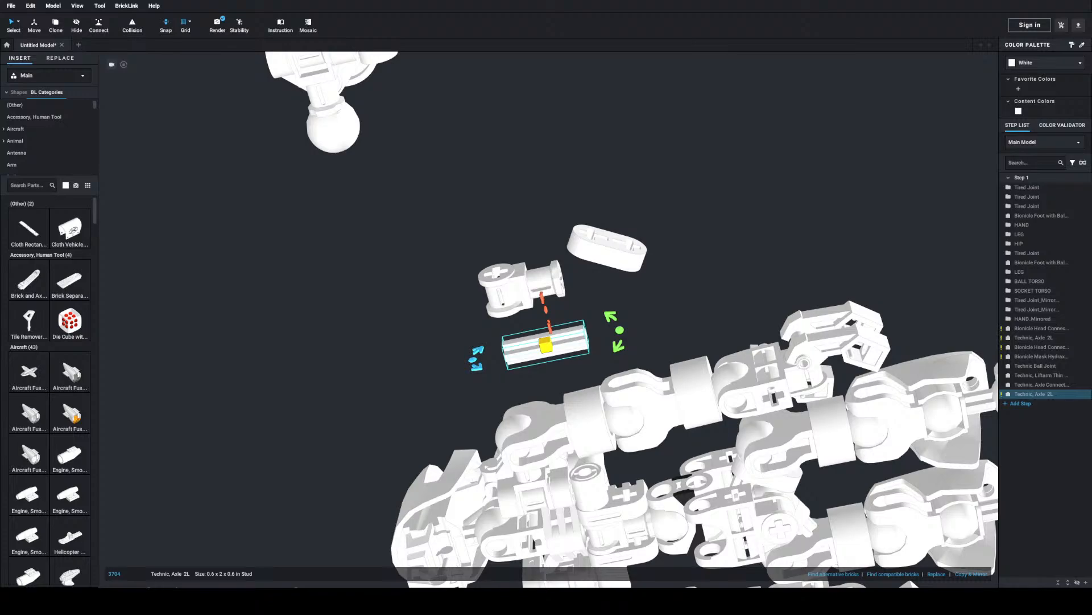
{"action": "left_click", "coordinate": [344, 390]}
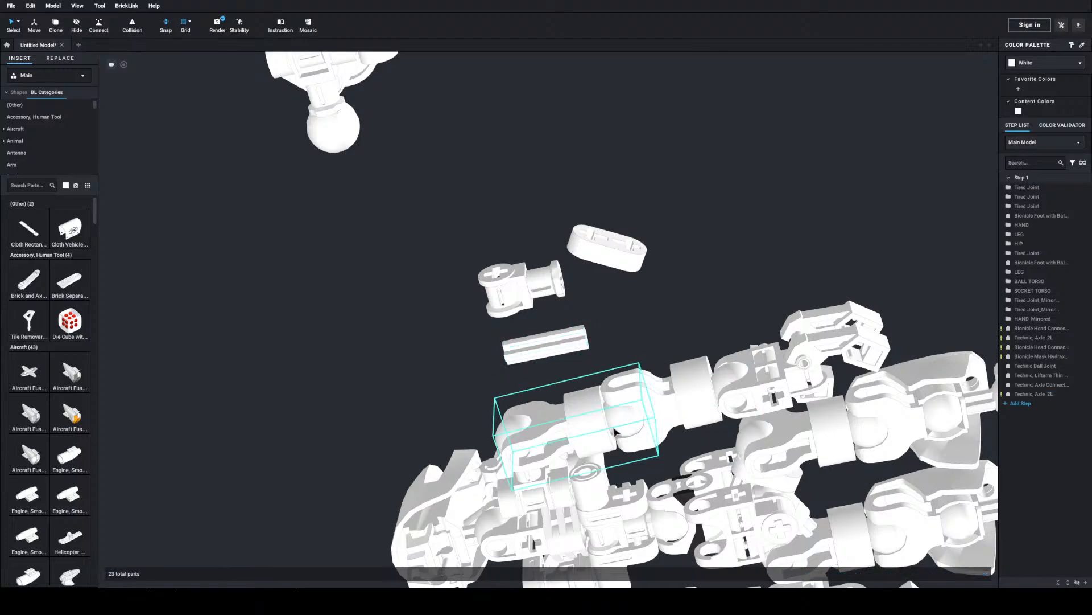
Step: Copy the Technic Axle 3L from the hip submodel and paste it in the main model beside the other loose parts
{"action": "middle_click_drag", "start_coordinate": [677, 484], "coordinate": [594, 479]}
{"action": "double_click", "coordinate": [697, 527]}
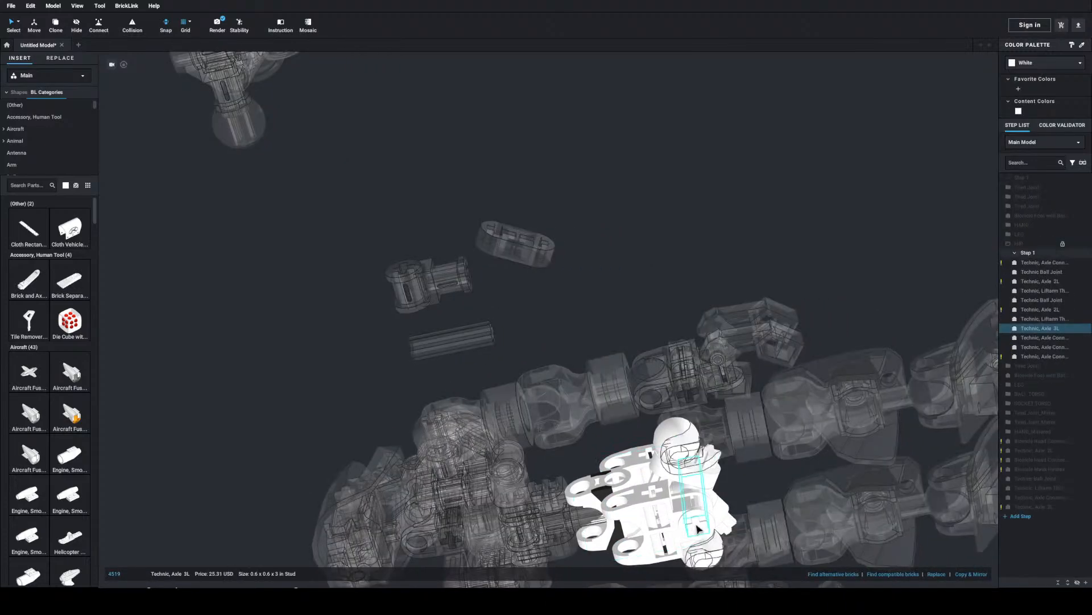
{"action": "double_click", "coordinate": [385, 343]}
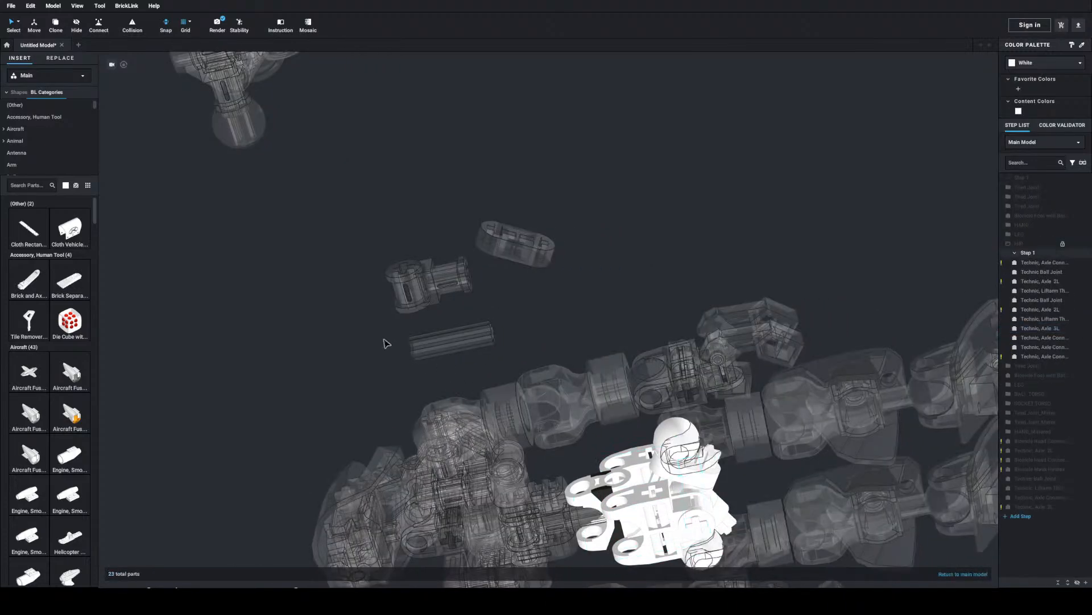
{"action": "key", "text": "ctrl+v"}
{"action": "left_click", "coordinate": [380, 343]}
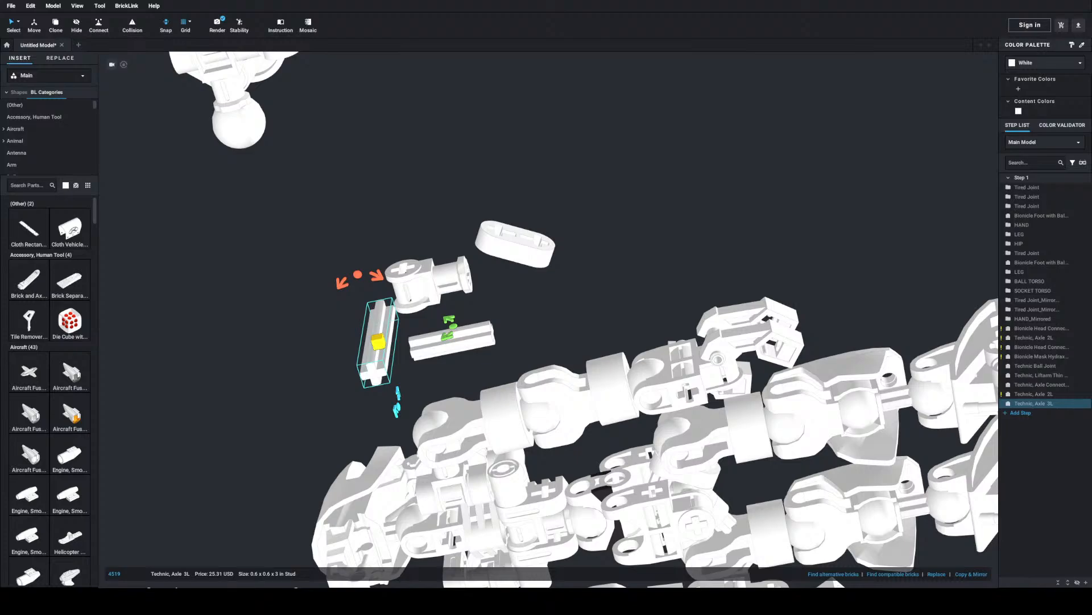
{"action": "left_click", "coordinate": [36, 186]}
{"action": "type", "text": "perpenicu"}
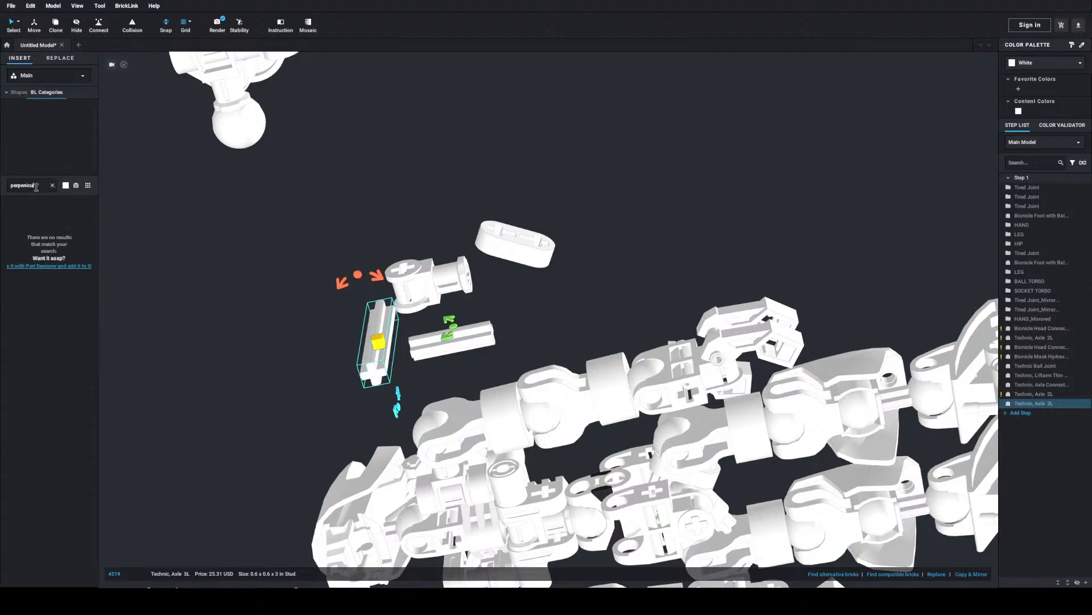
{"action": "type", "text": "lar"}
{"action": "key", "text": "BackSpace"}
{"action": "key", "text": "BackSpace"}
{"action": "key", "text": "BackSpace"}
{"action": "key", "text": "BackSpace"}
{"action": "key", "text": "BackSpace"}
{"action": "key", "text": "BackSpace"}
{"action": "key", "text": "BackSpace"}
{"action": "key", "text": "BackSpace"}
{"action": "key", "text": "BackSpace"}
{"action": "key", "text": "BackSpace"}
{"action": "key", "text": "BackSpace"}
{"action": "key", "text": "BackSpace"}
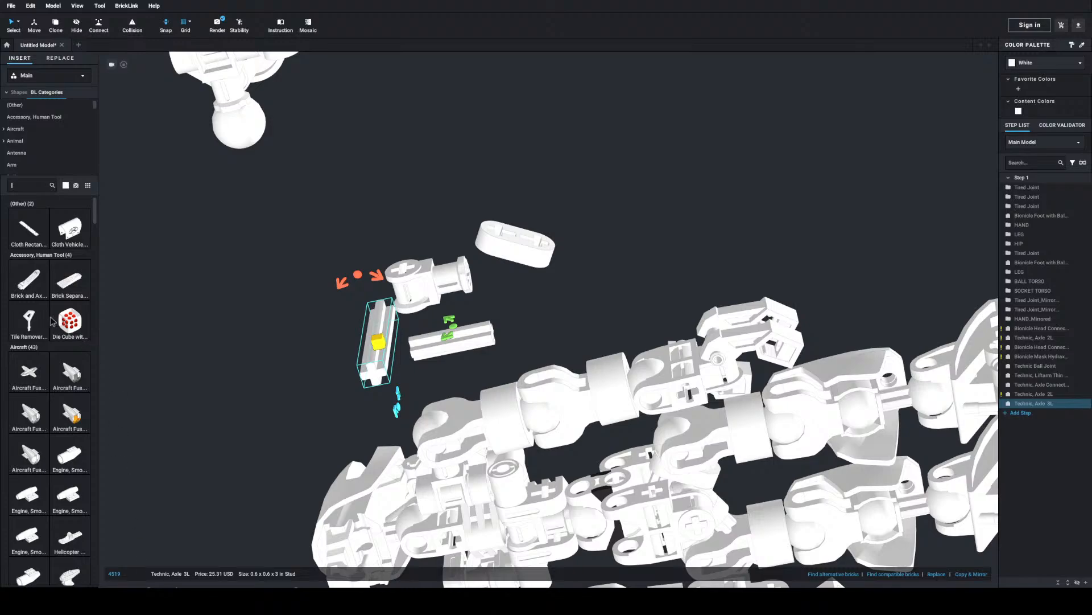
Step: Find parts 11946 and 11947 and place one of each Technic panel fairing in the empty space beside the loose connector parts
{"action": "type", "text": "946"}
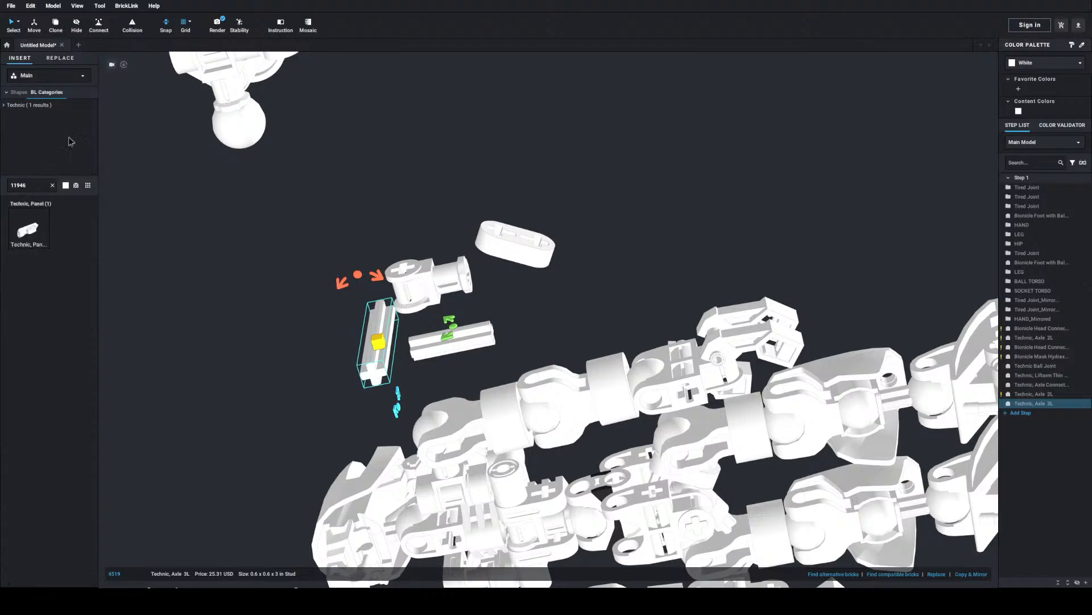
{"action": "left_click_drag", "start_coordinate": [28, 230], "coordinate": [349, 248]}
{"action": "left_click", "coordinate": [349, 248]}
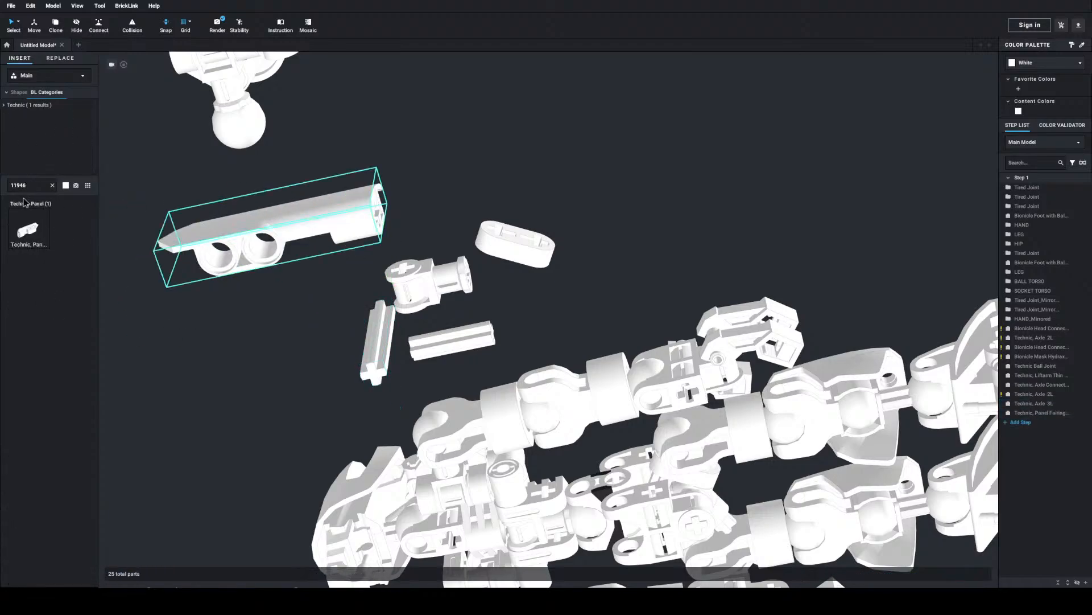
{"action": "double_click", "coordinate": [32, 186]}
{"action": "left_click", "coordinate": [28, 186]}
{"action": "type", "text": "7"}
{"action": "left_click_drag", "start_coordinate": [30, 229], "coordinate": [567, 128]}
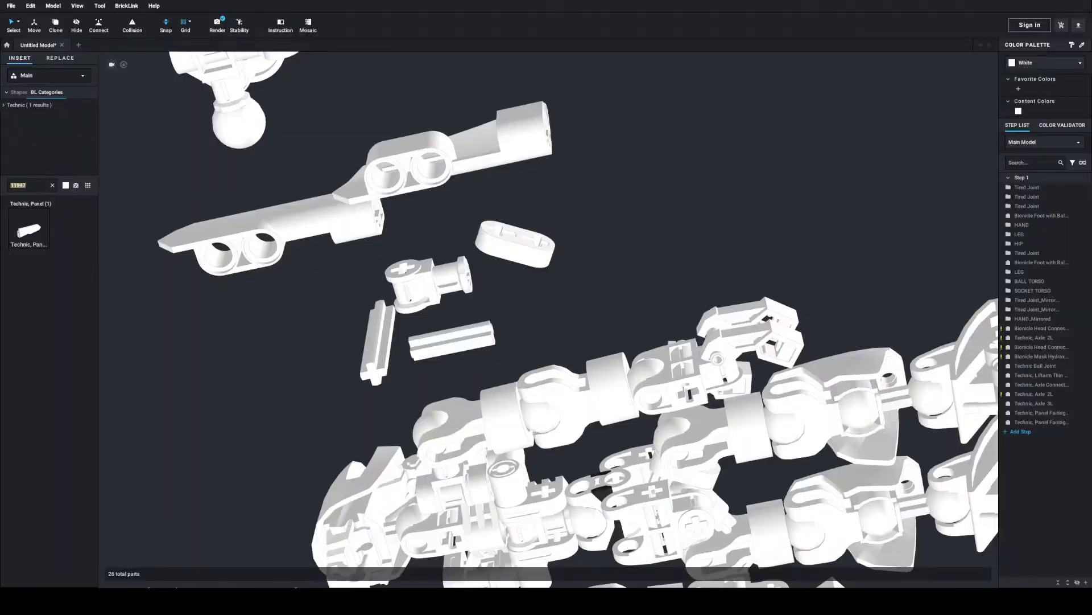
Step: Find the Technic Axle and Pin Connector Perpendicular 3L with 2 Pin Holes and place one near the loose parts
{"action": "type", "text": "Axle and Pin Connector Perp"}
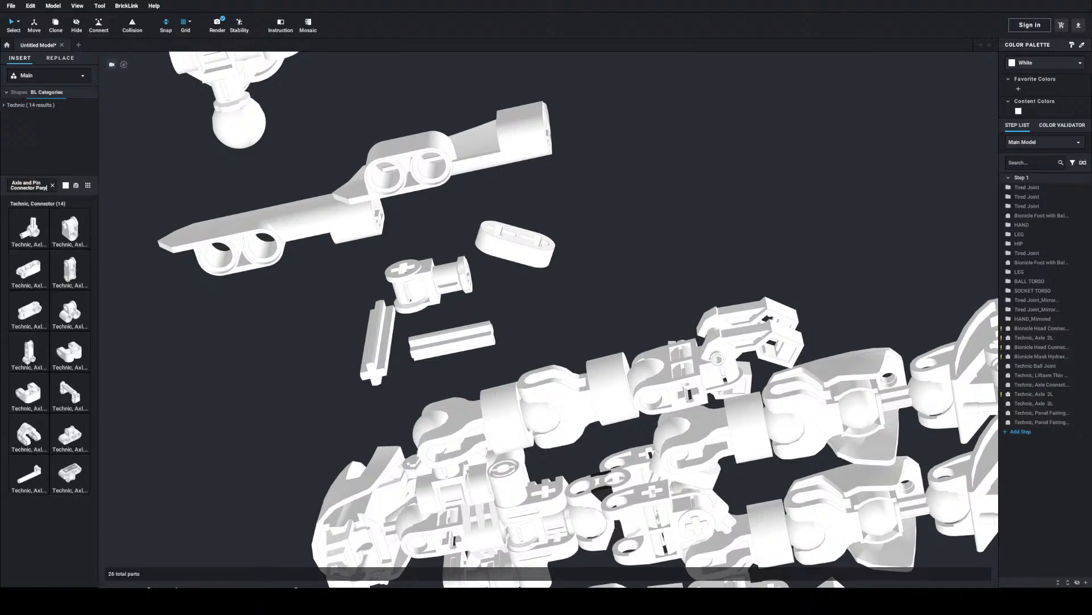
{"action": "left_click_drag", "start_coordinate": [34, 272], "coordinate": [614, 227]}
Step: Move the Axle 3L, both panel fairings and the perpendicular connector together to the area between the ball torso and the figure
{"action": "right_click_drag", "start_coordinate": [614, 226], "coordinate": [504, 446]}
{"action": "scroll", "coordinate": [512, 476], "scroll_direction": "down", "scroll_amount": 5}
{"action": "left_click_drag", "start_coordinate": [353, 437], "coordinate": [568, 497]}
{"action": "left_click_drag", "start_coordinate": [475, 472], "coordinate": [509, 290]}
{"action": "right_click_drag", "start_coordinate": [509, 290], "coordinate": [514, 312]}
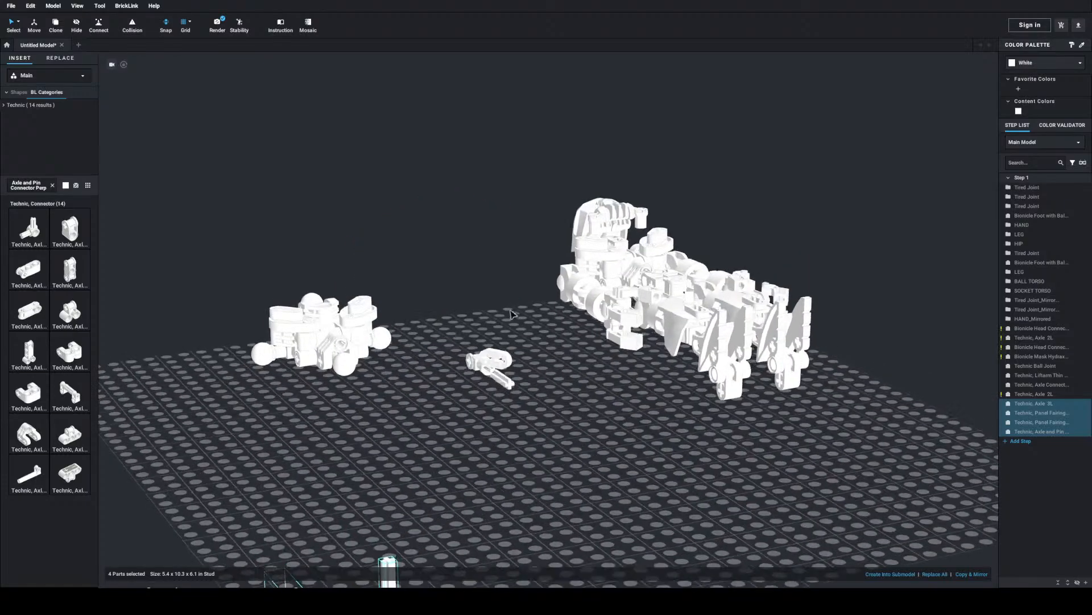
{"action": "scroll", "coordinate": [514, 313], "scroll_direction": "down", "scroll_amount": 5}
{"action": "left_click_drag", "start_coordinate": [434, 503], "coordinate": [507, 349]}
{"action": "left_click", "coordinate": [589, 404]}
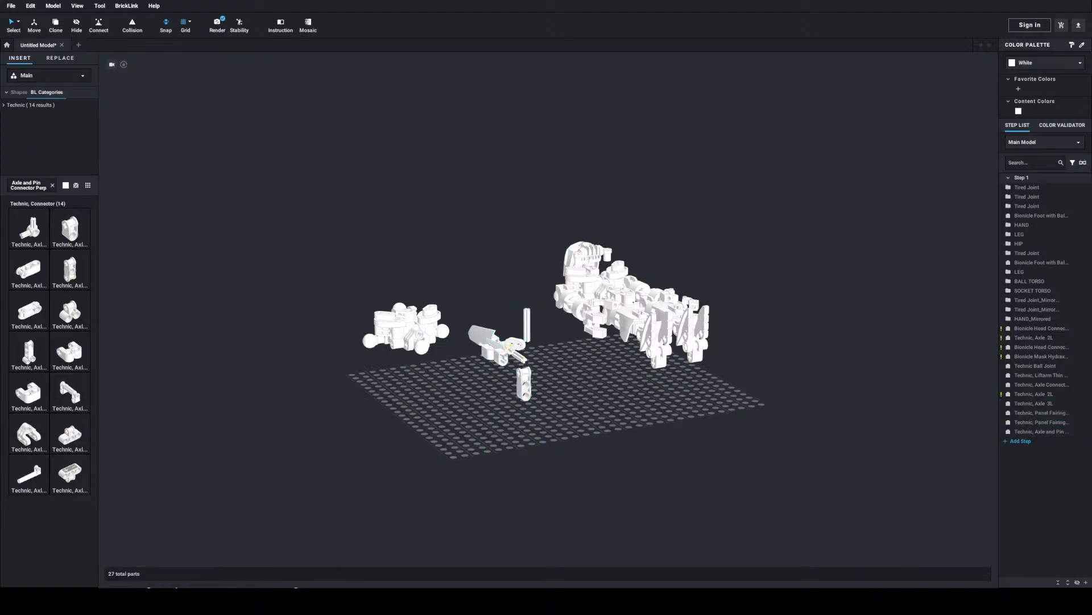
Step: Rotate the perpendicular connector to lie lengthwise with the figure and move it to clear space beside the other loose parts
{"action": "right_click_drag", "start_coordinate": [110, 458], "coordinate": [140, 482]}
{"action": "scroll", "coordinate": [364, 400], "scroll_direction": "up", "scroll_amount": 5}
{"action": "middle_click_drag", "start_coordinate": [364, 405], "coordinate": [327, 399]}
{"action": "right_click_drag", "start_coordinate": [686, 416], "coordinate": [648, 414]}
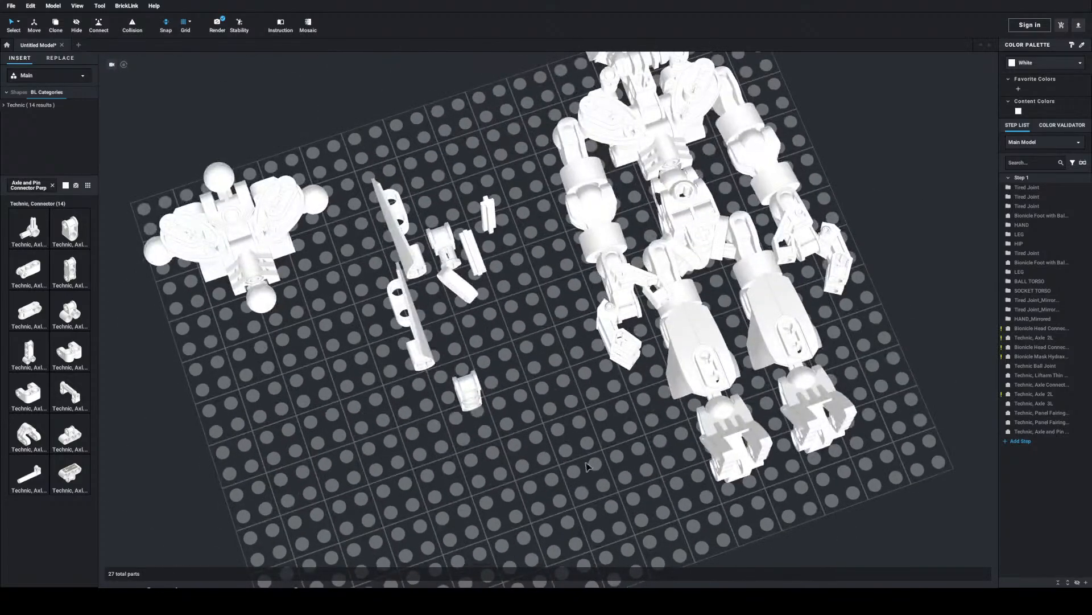
{"action": "left_click", "coordinate": [461, 389]}
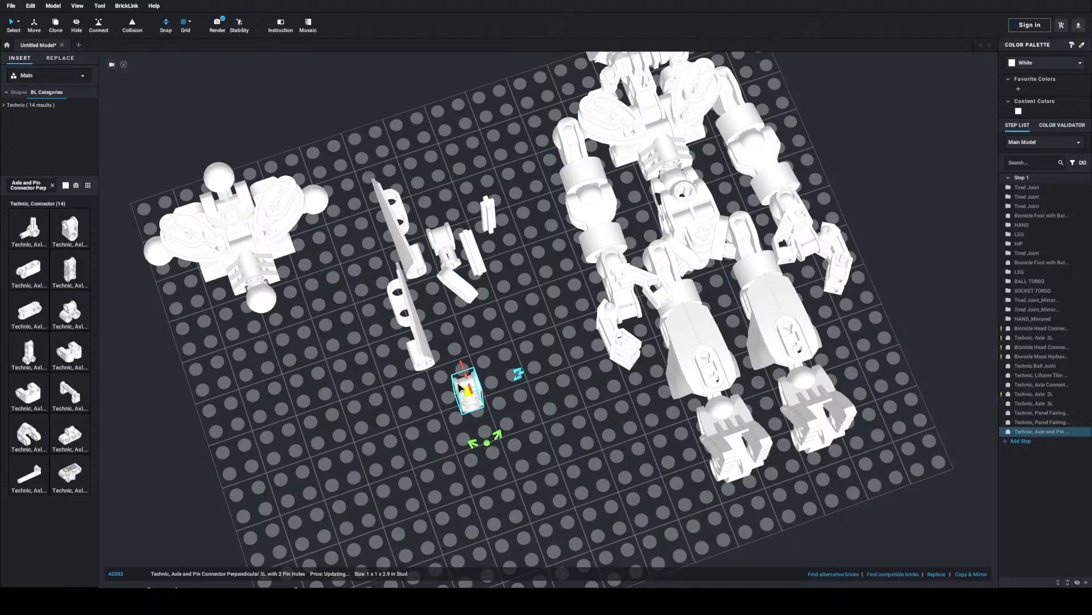
{"action": "key", "text": "Up"}
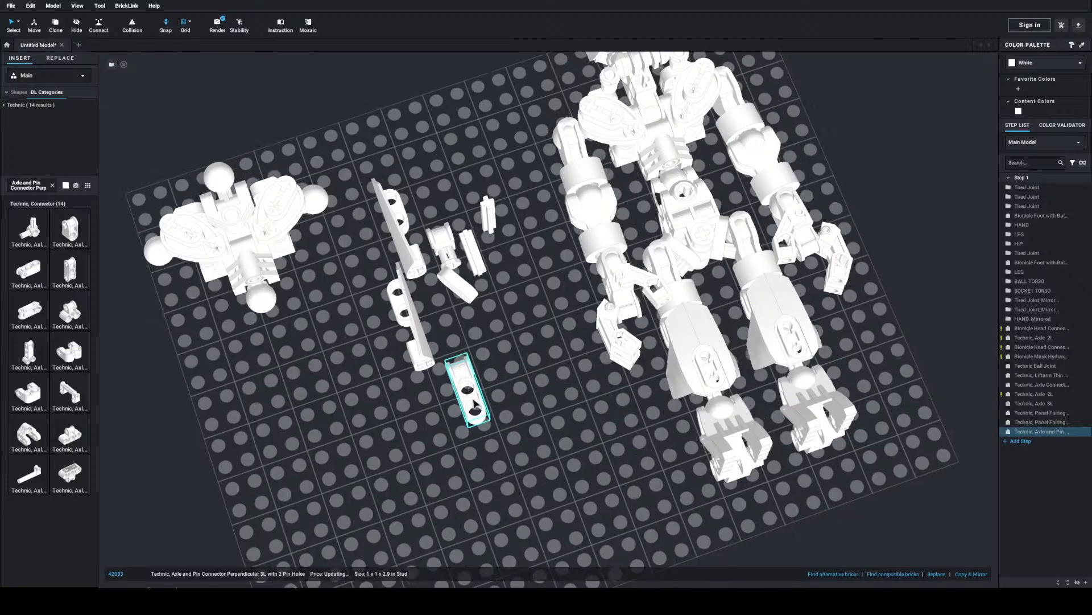
{"action": "key", "text": "Left"}
{"action": "key", "text": "Up"}
{"action": "key", "text": "Left"}
{"action": "left_click_drag", "start_coordinate": [475, 402], "coordinate": [551, 425]}
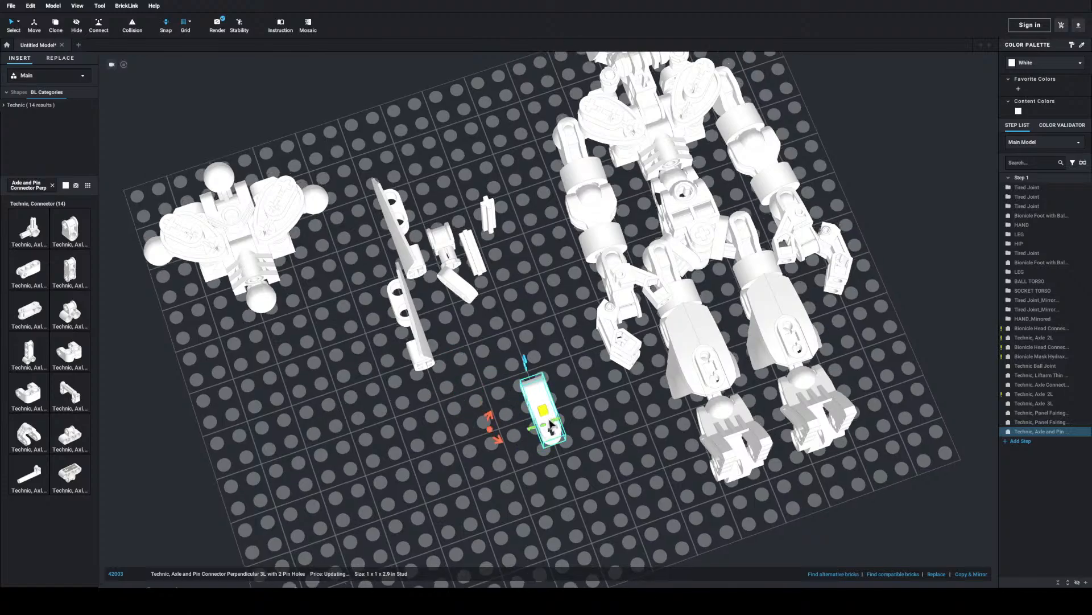
Step: Search for "3l pin" and insert a Technic Pin 3L with Friction Ridges into one pin hole of the perpendicular connector
{"action": "double_click", "coordinate": [23, 185]}
{"action": "key", "text": "BackSpace"}
{"action": "key", "text": "BackSpace"}
{"action": "key", "text": "BackSpace"}
{"action": "key", "text": "BackSpace"}
{"action": "key", "text": "BackSpace"}
{"action": "key", "text": "BackSpace"}
{"action": "key", "text": "BackSpace"}
{"action": "key", "text": "BackSpace"}
{"action": "key", "text": "BackSpace"}
{"action": "key", "text": "BackSpace"}
{"action": "key", "text": "BackSpace"}
{"action": "key", "text": "BackSpace"}
{"action": "key", "text": "BackSpace"}
{"action": "key", "text": "BackSpace"}
{"action": "key", "text": "BackSpace"}
{"action": "key", "text": "BackSpace"}
{"action": "key", "text": "BackSpace"}
{"action": "key", "text": "BackSpace"}
{"action": "key", "text": "BackSpace"}
{"action": "key", "text": "BackSpace"}
{"action": "key", "text": "BackSpace"}
{"action": "type", "text": "3l p"}
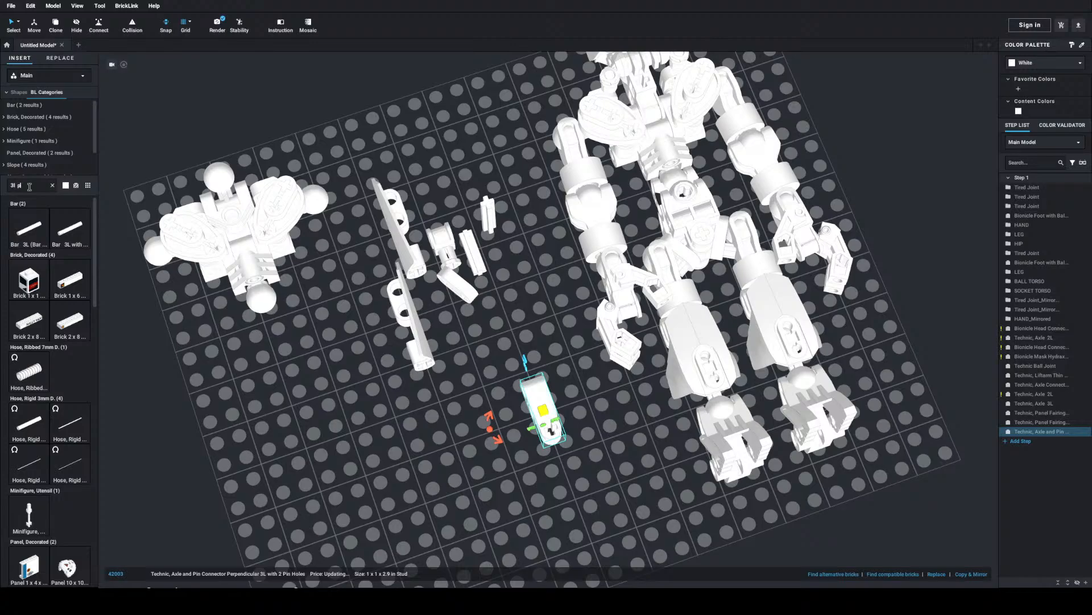
{"action": "type", "text": "in"}
{"action": "scroll", "coordinate": [59, 381], "scroll_direction": "down", "scroll_amount": 1}
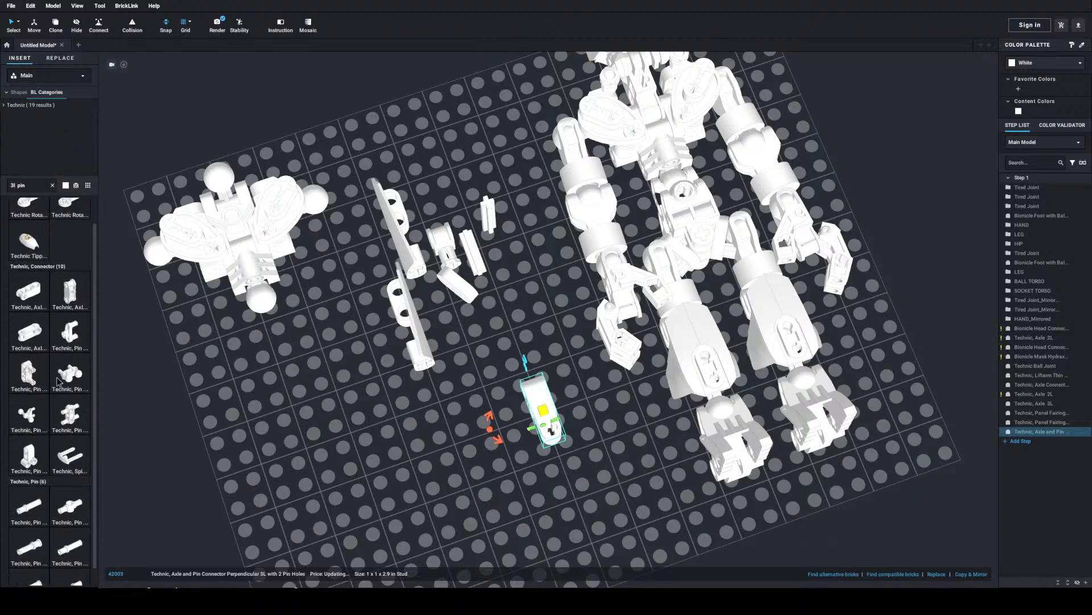
{"action": "scroll", "coordinate": [55, 446], "scroll_direction": "down", "scroll_amount": 1}
{"action": "left_click_drag", "start_coordinate": [31, 490], "coordinate": [535, 395]}
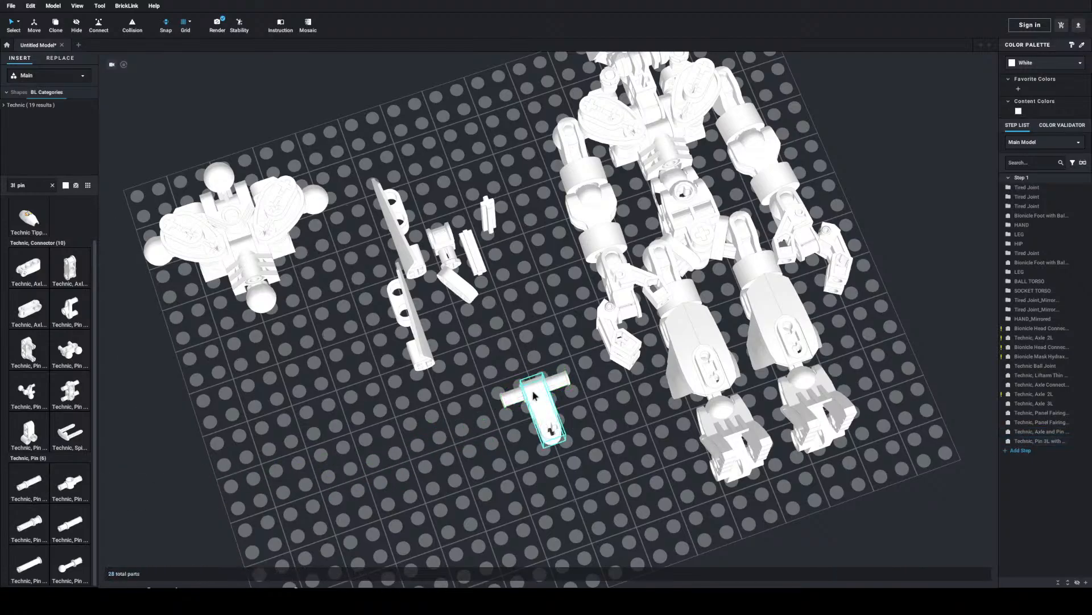
Step: Duplicate the 3L pin and insert the copy into the connector's second pin hole
{"action": "left_click", "coordinate": [562, 380]}
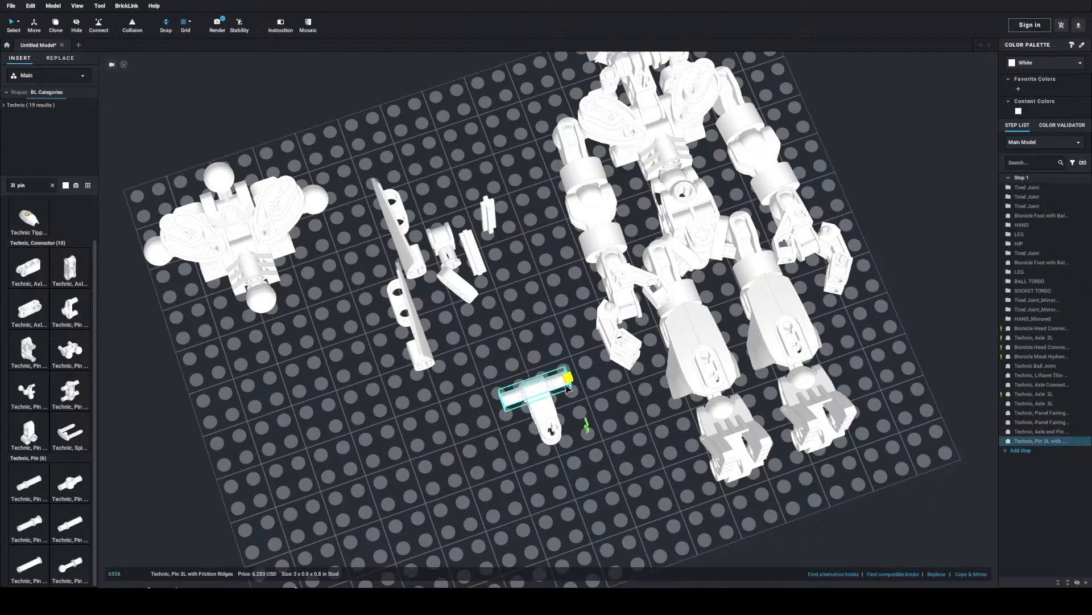
{"action": "key", "text": "ctrl+c"}
{"action": "key", "text": "ctrl+v"}
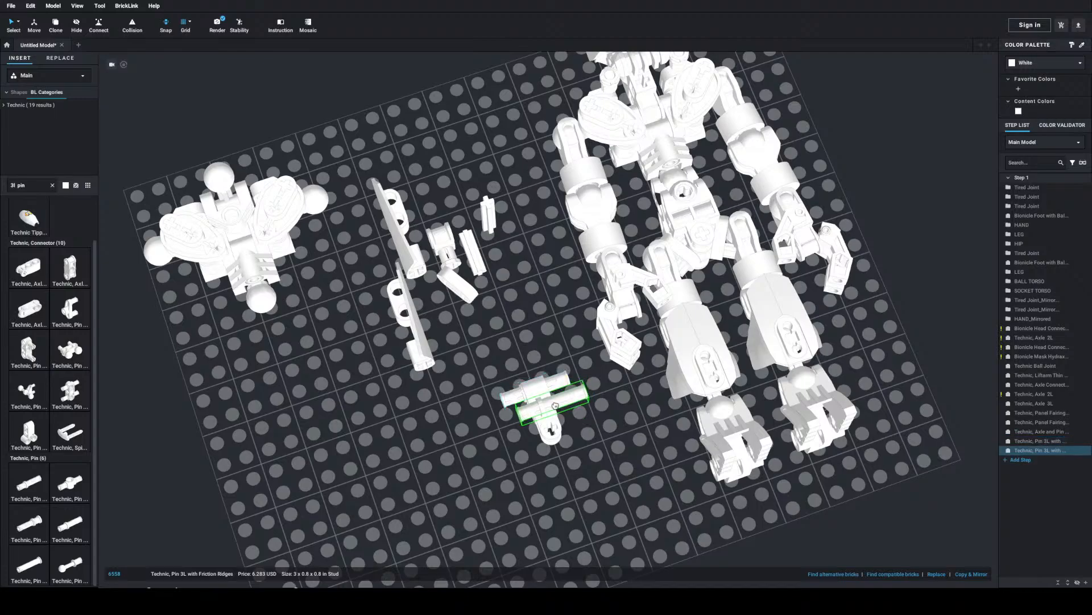
{"action": "left_click", "coordinate": [541, 407]}
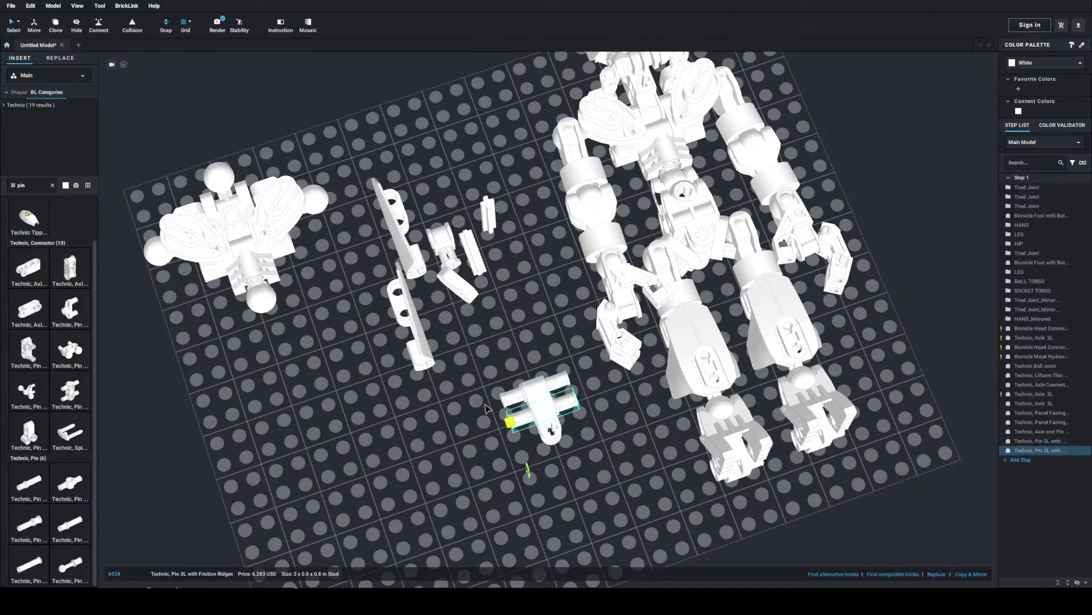
Step: Attach the two panel fairings to opposite ends of the 3L pins, rotating the 11946 fairing to mirror the other
{"action": "left_click", "coordinate": [421, 330]}
{"action": "left_click_drag", "start_coordinate": [423, 332], "coordinate": [575, 377]}
{"action": "left_click", "coordinate": [411, 267]}
{"action": "key", "text": "Left"}
{"action": "key", "text": "Down"}
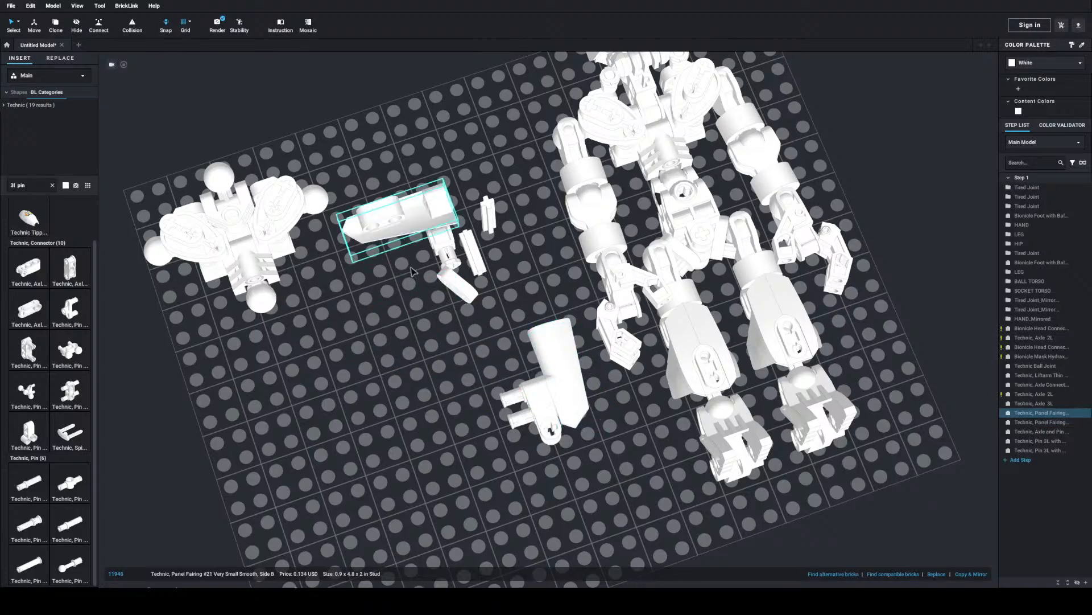
{"action": "key", "text": "Left"}
{"action": "key", "text": "Down"}
{"action": "key", "text": "Down"}
{"action": "key", "text": "Left"}
{"action": "key", "text": "Left"}
{"action": "left_click_drag", "start_coordinate": [404, 246], "coordinate": [530, 413]}
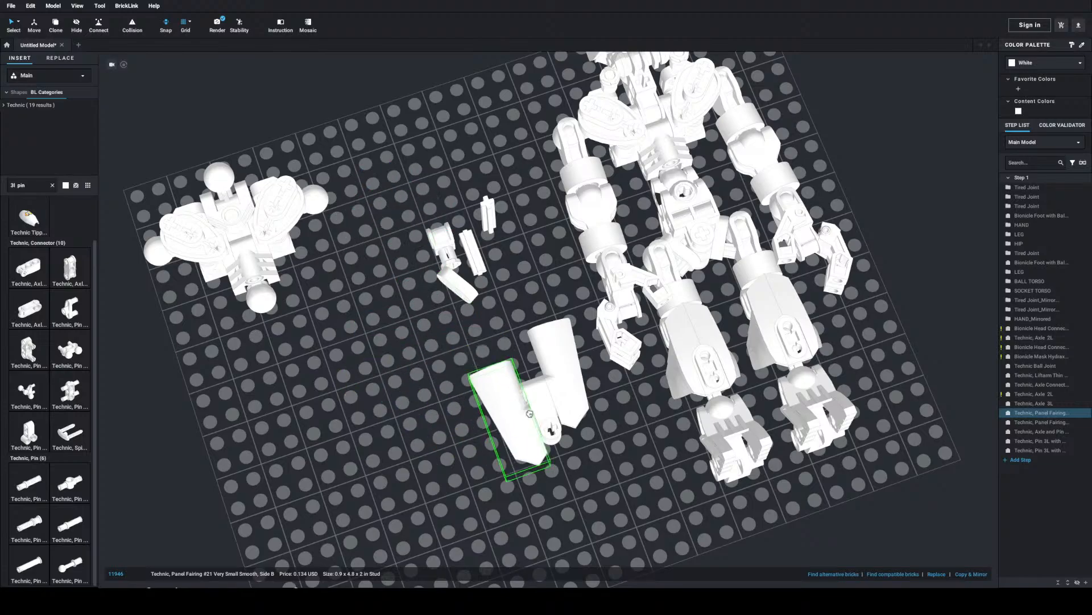
{"action": "left_click", "coordinate": [360, 378]}
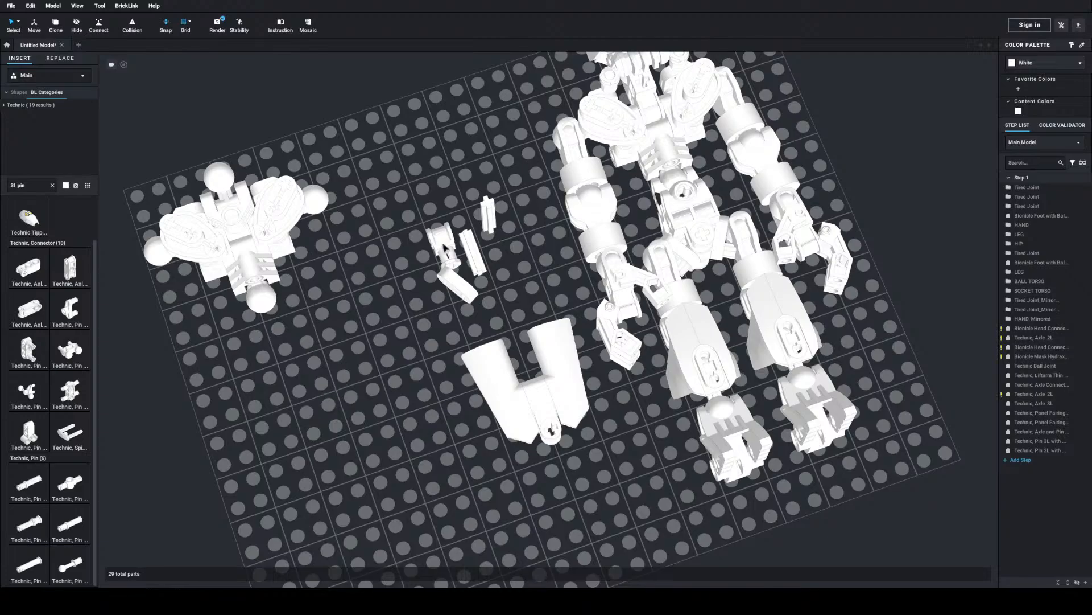
Step: Rotate the loose Axle 2L upright and insert it into the axle hole of the perpendicular connector
{"action": "left_click_drag", "start_coordinate": [472, 263], "coordinate": [536, 348]}
{"action": "right_click_drag", "start_coordinate": [536, 349], "coordinate": [544, 329]}
{"action": "left_click_drag", "start_coordinate": [545, 328], "coordinate": [545, 328]}
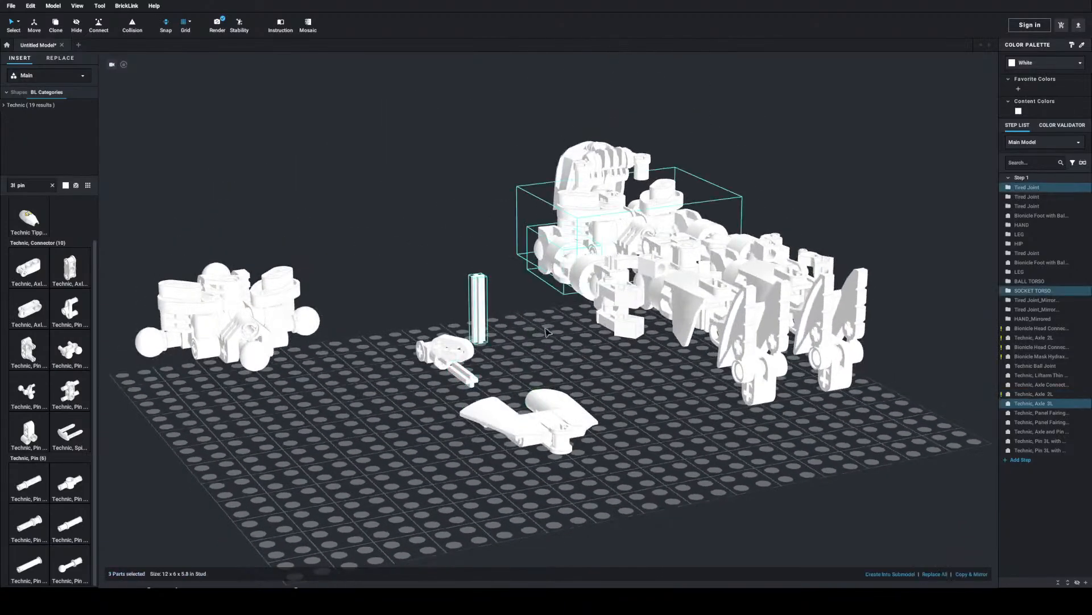
{"action": "right_click_drag", "start_coordinate": [545, 329], "coordinate": [545, 325]}
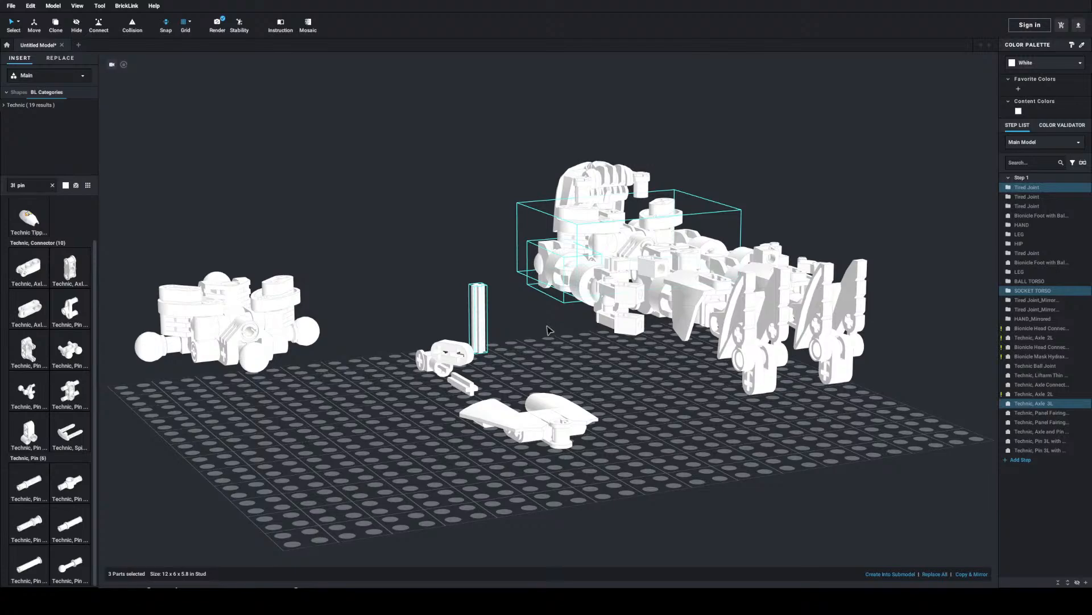
{"action": "left_click", "coordinate": [464, 384]}
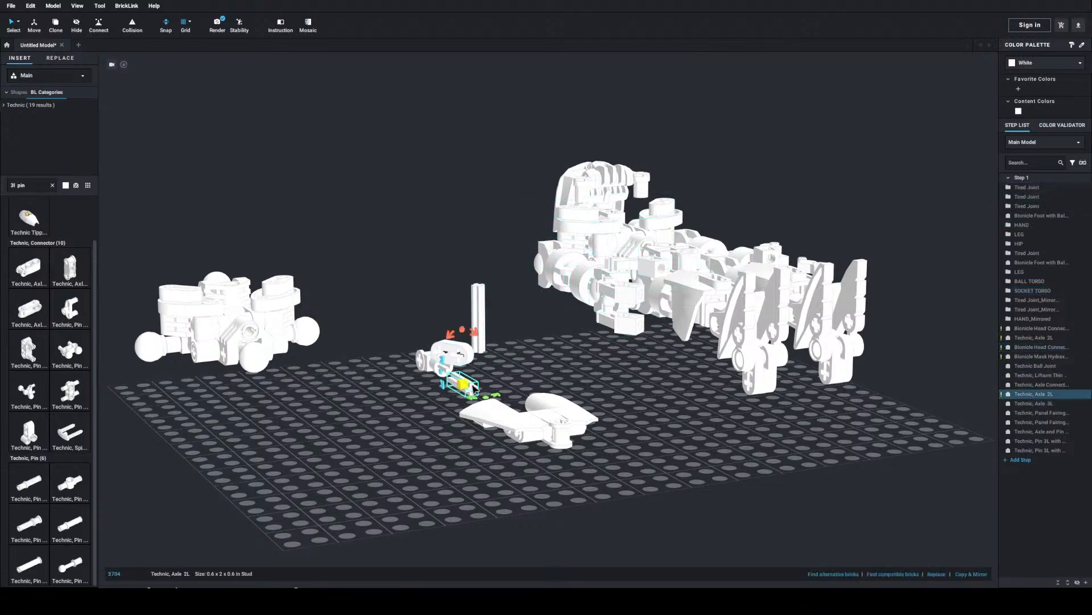
{"action": "key", "text": "Up"}
{"action": "left_click_drag", "start_coordinate": [462, 385], "coordinate": [562, 450]}
{"action": "left_click", "coordinate": [616, 443]}
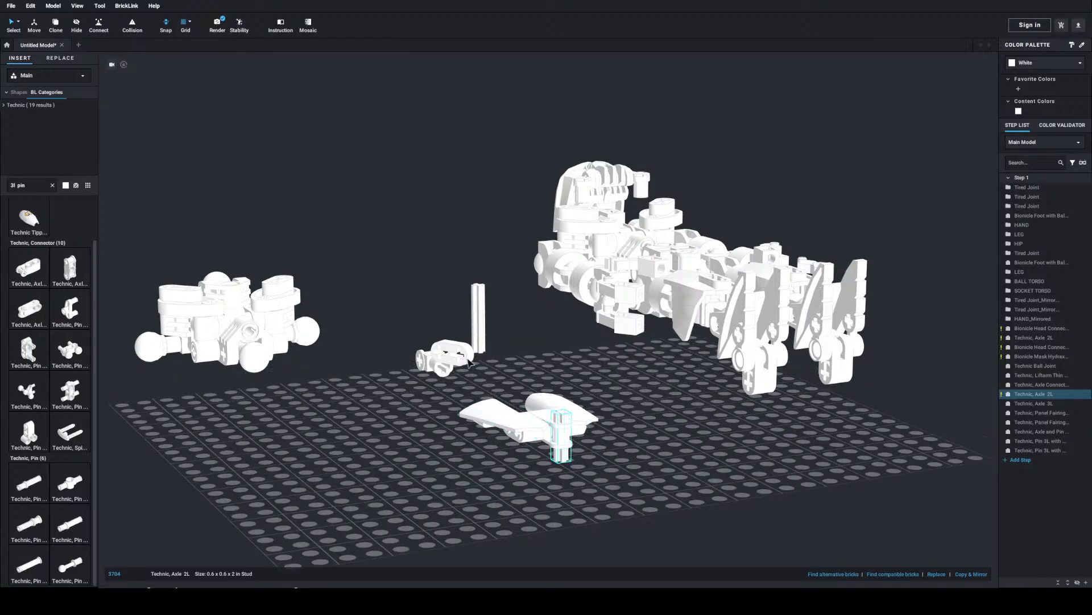
Step: Attach the loose Liftarm Thin 1 x 2 to the upper end of the Axle 2L
{"action": "left_click_drag", "start_coordinate": [458, 358], "coordinate": [565, 419]}
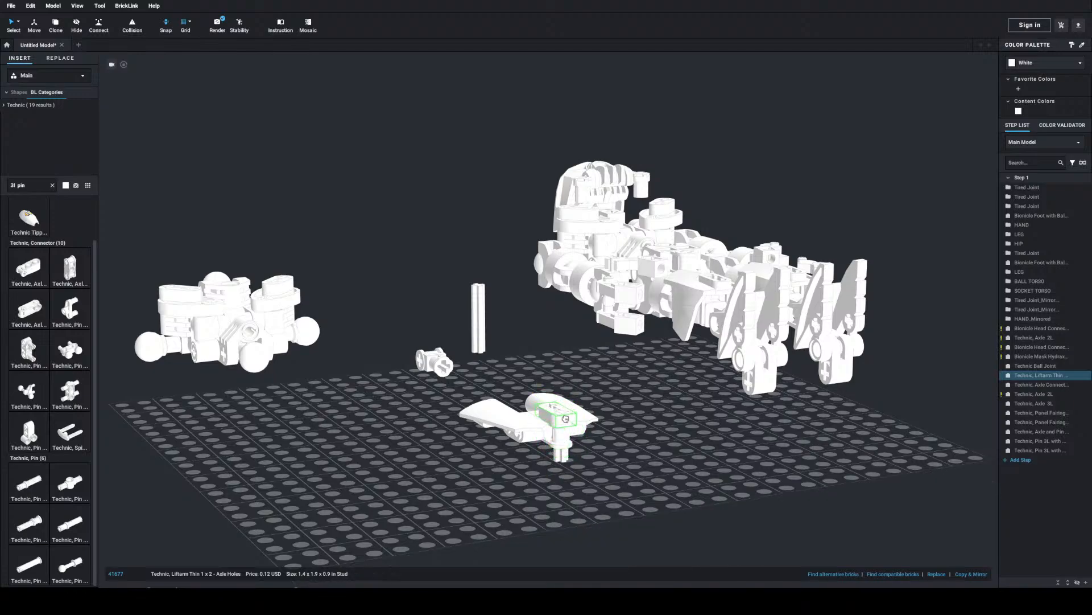
{"action": "scroll", "coordinate": [565, 430], "scroll_direction": "up", "scroll_amount": 3}
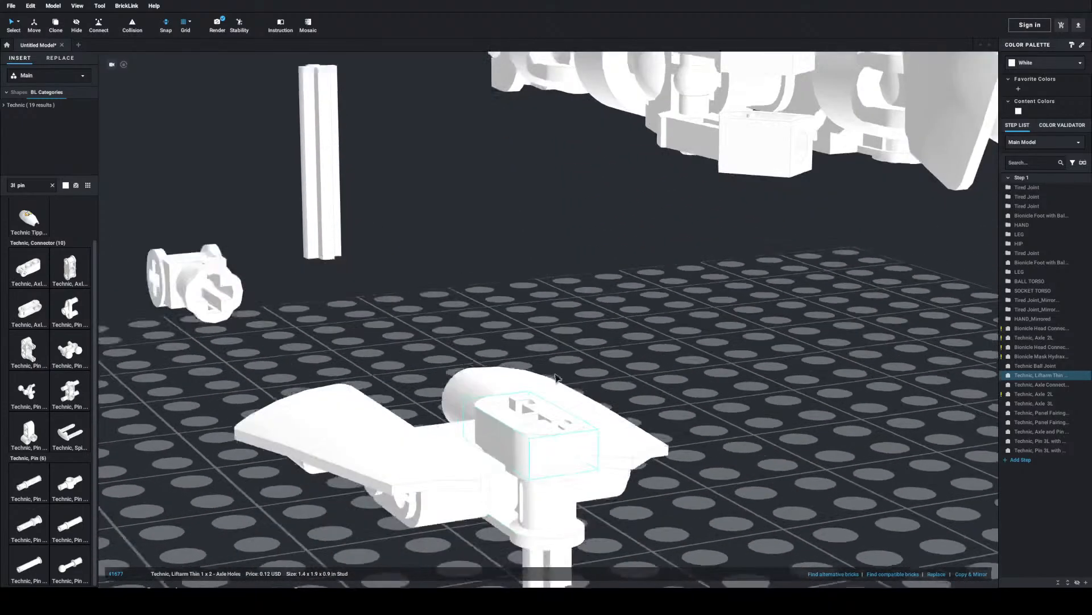
{"action": "scroll", "coordinate": [567, 391], "scroll_direction": "up", "scroll_amount": 3}
{"action": "left_click_drag", "start_coordinate": [569, 383], "coordinate": [571, 392]}
{"action": "left_click_drag", "start_coordinate": [566, 515], "coordinate": [568, 508]}
{"action": "left_click", "coordinate": [610, 503]}
Step: Duplicate the Liftarm Thin 1 x 2 and attach the copy to the lower end of the Axle 2L
{"action": "left_click", "coordinate": [545, 396]}
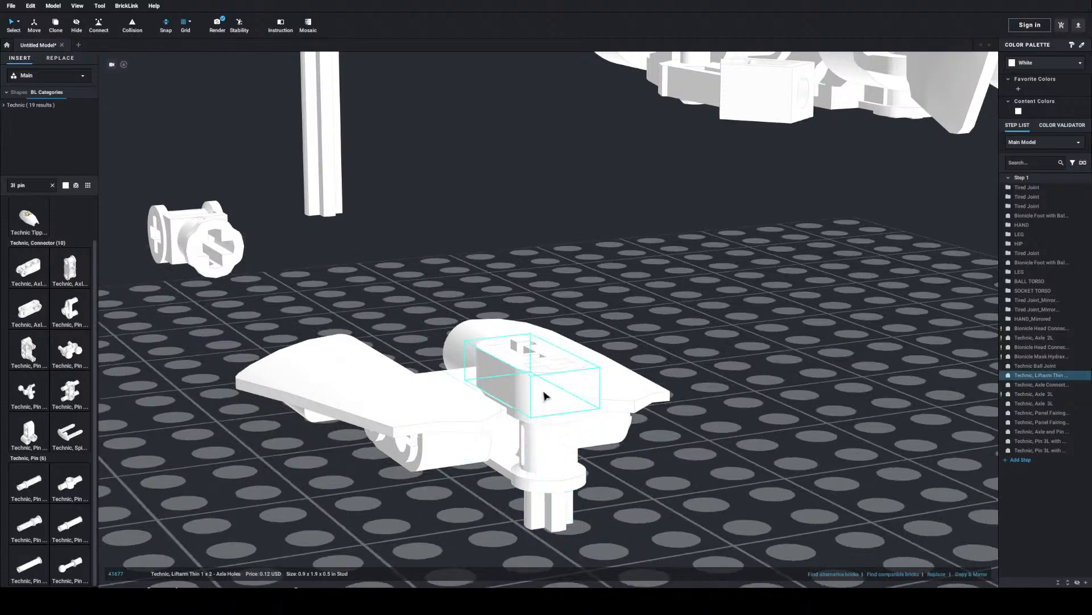
{"action": "key", "text": "ctrl+v"}
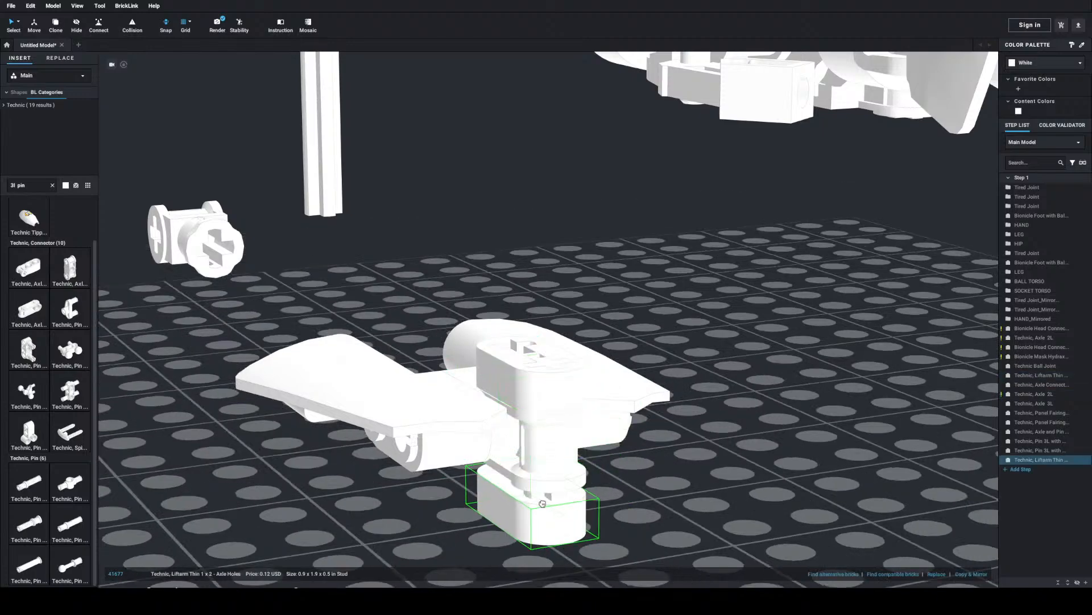
{"action": "left_click", "coordinate": [544, 494]}
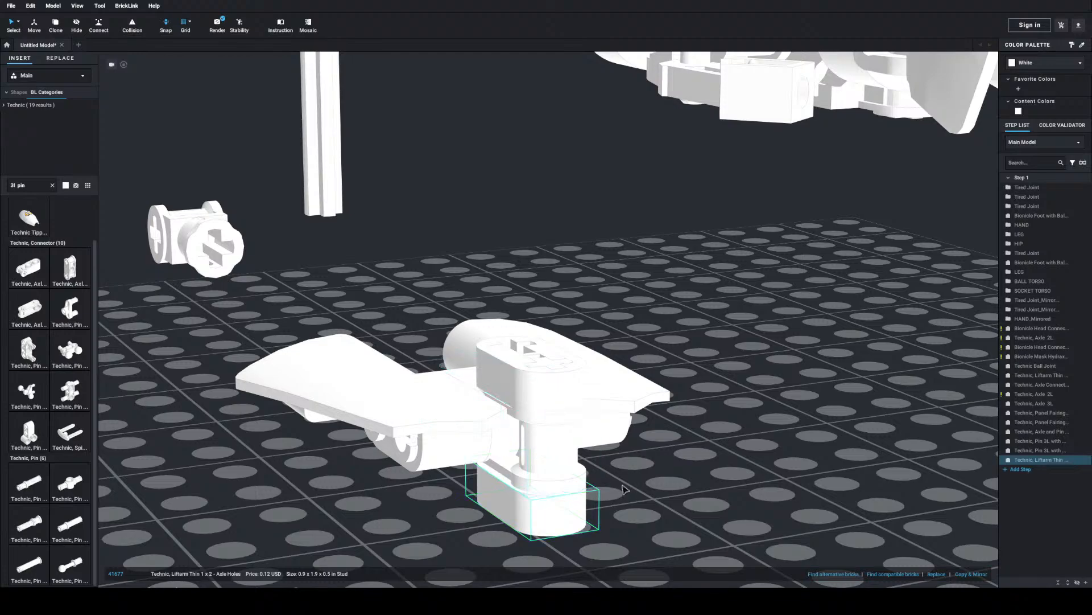
Step: Nudge the Axle 2L along its length to center it between the upper and lower thin liftarms
{"action": "right_click_drag", "start_coordinate": [429, 501], "coordinate": [445, 488]}
{"action": "left_click_drag", "start_coordinate": [570, 450], "coordinate": [571, 449]}
{"action": "left_click", "coordinate": [591, 410]}
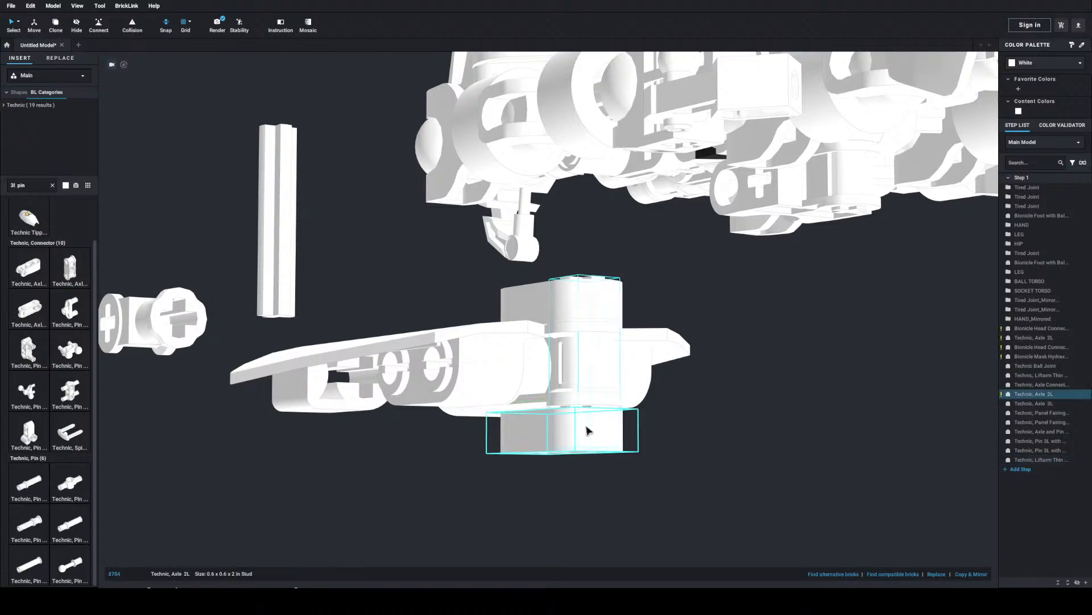
{"action": "left_click", "coordinate": [588, 428]}
{"action": "left_click", "coordinate": [620, 372]}
{"action": "right_click_drag", "start_coordinate": [590, 284], "coordinate": [594, 308]}
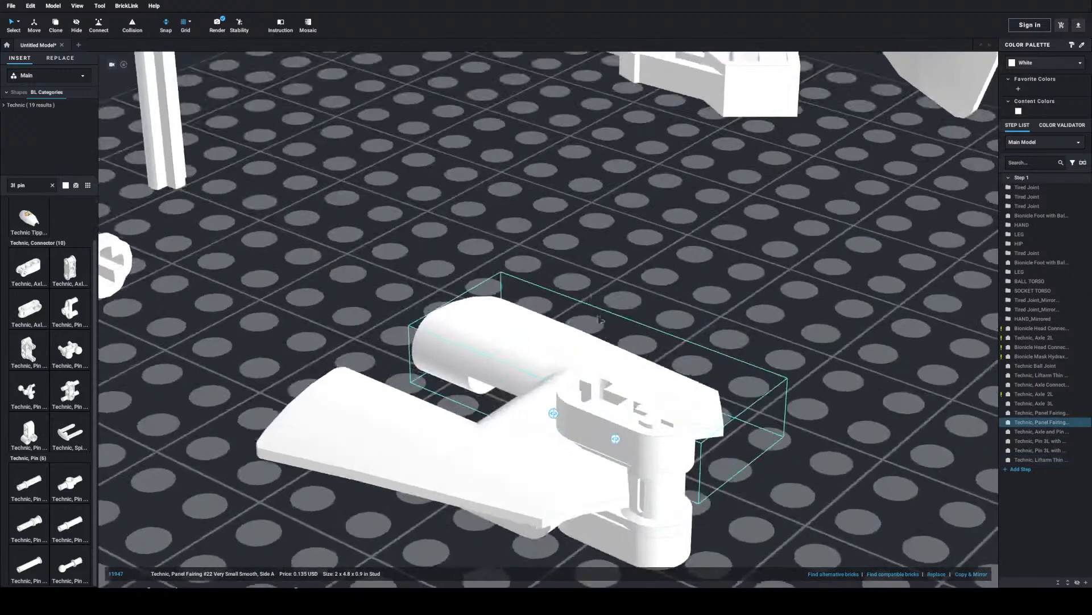
{"action": "left_click", "coordinate": [643, 410]}
{"action": "mouse_move", "coordinate": [639, 380]}
{"action": "right_mouse_down"}
{"action": "mouse_move", "coordinate": [637, 354]}
{"action": "mouse_move", "coordinate": [645, 377]}
{"action": "mouse_move", "coordinate": [648, 366]}
{"action": "right_mouse_up"}
{"action": "left_click_drag", "start_coordinate": [703, 137], "coordinate": [711, 147]}
{"action": "right_click_drag", "start_coordinate": [807, 140], "coordinate": [835, 212]}
{"action": "key", "text": "w"}
{"action": "key", "text": "w"}
{"action": "key", "text": "w"}
{"action": "key", "text": "w"}
{"action": "key", "text": "w"}
{"action": "key", "text": "w"}
{"action": "key", "text": "w"}
{"action": "key", "text": "w"}
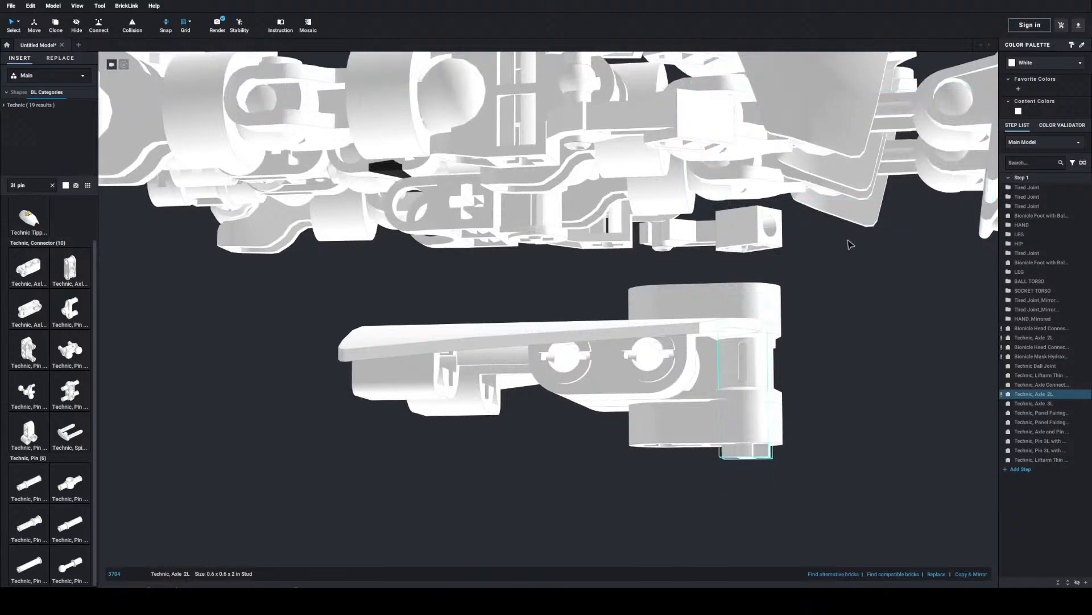
{"action": "key", "text": "w"}
{"action": "key", "text": "s"}
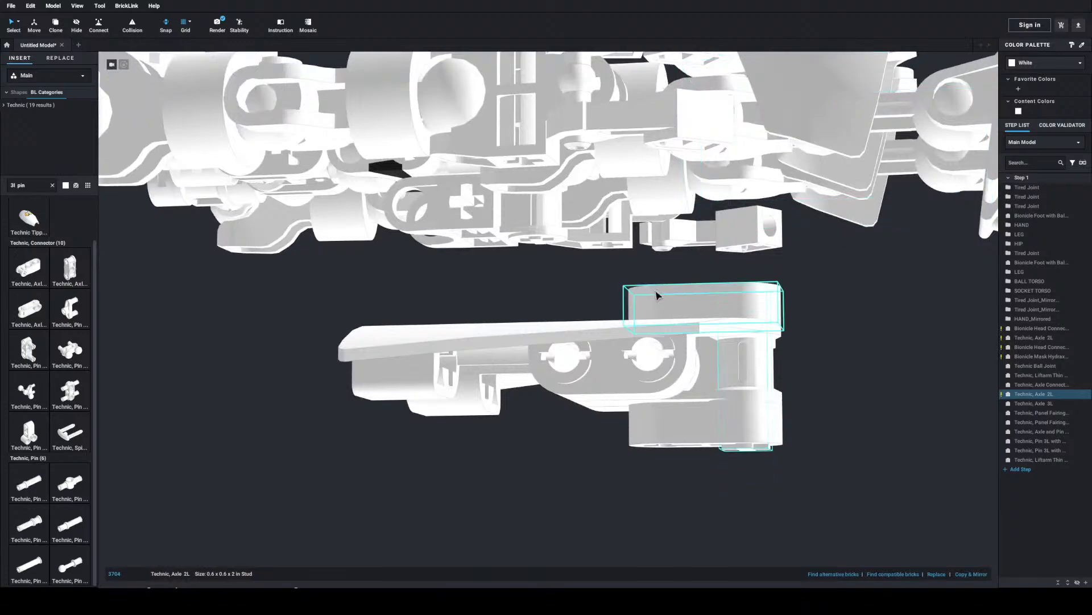
{"action": "right_click_drag", "start_coordinate": [656, 295], "coordinate": [654, 294]}
Step: Shift the upper thin liftarm one hole outward on the axle, away from the panel fairings
{"action": "scroll", "coordinate": [568, 295], "scroll_direction": "down", "scroll_amount": 5}
{"action": "right_click_drag", "start_coordinate": [630, 329], "coordinate": [678, 342]}
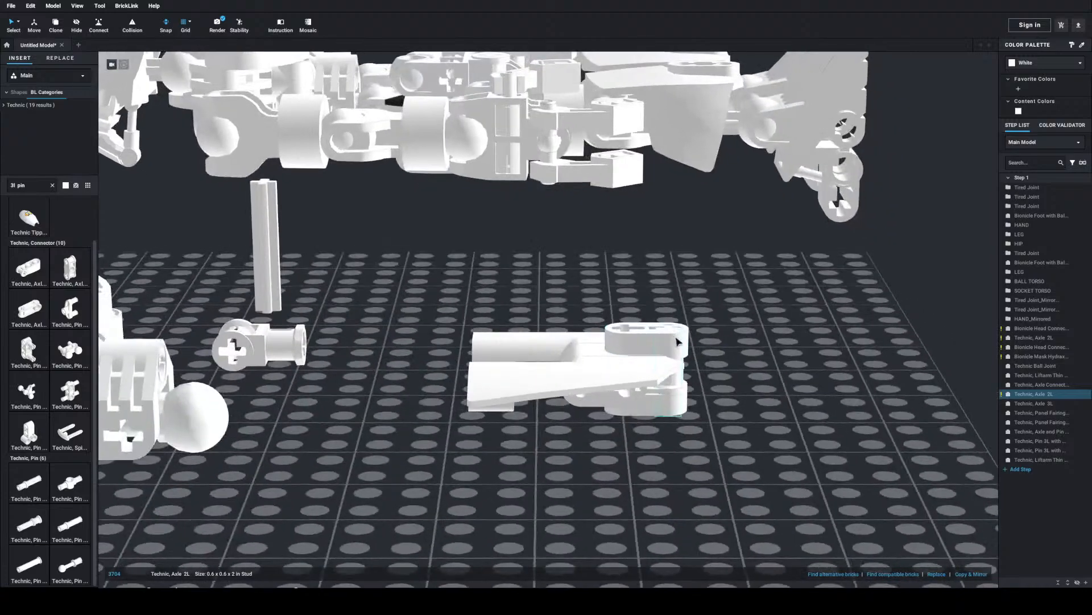
{"action": "left_click", "coordinate": [676, 341]}
{"action": "left_click_drag", "start_coordinate": [636, 341], "coordinate": [676, 340]}
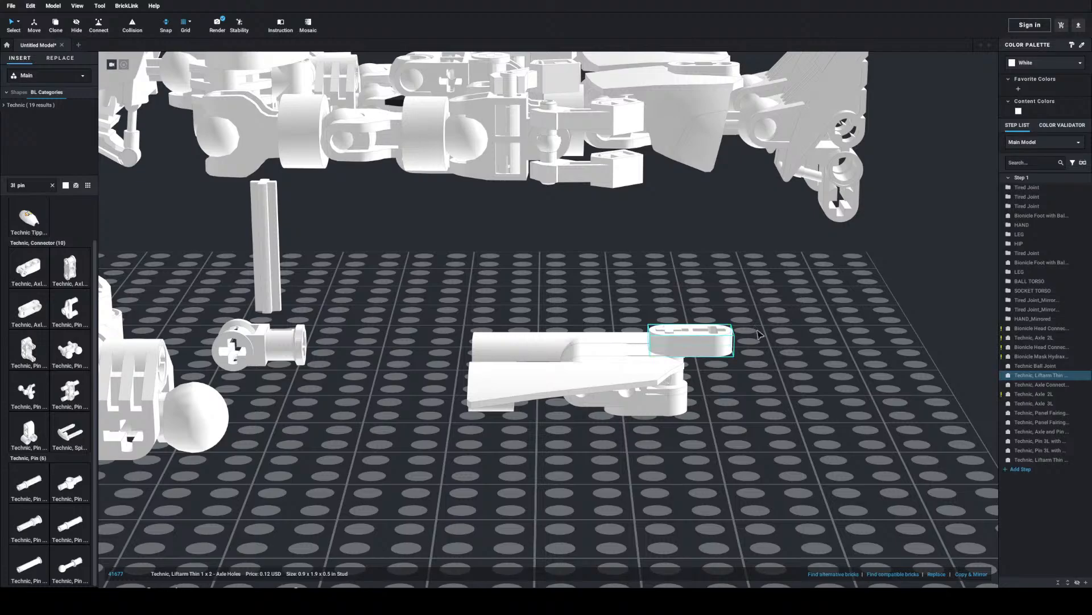
Step: Shift the lower thin liftarm one hole outward on the Axle 2L, lining it up with the upper thin liftarm
{"action": "scroll", "coordinate": [724, 327], "scroll_direction": "up", "scroll_amount": 6}
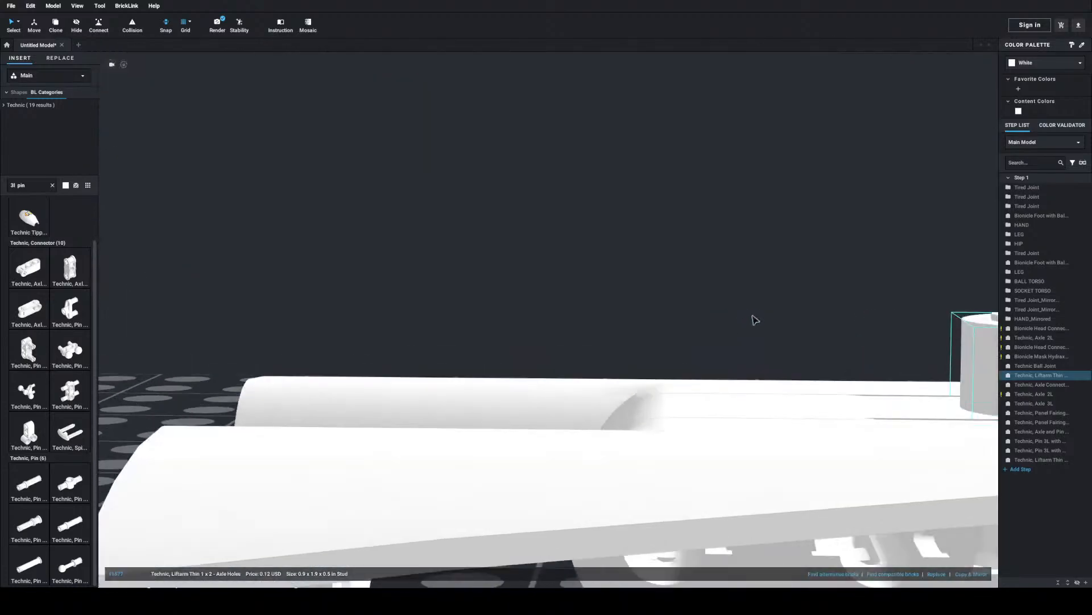
{"action": "middle_click_drag", "start_coordinate": [753, 316], "coordinate": [602, 310]}
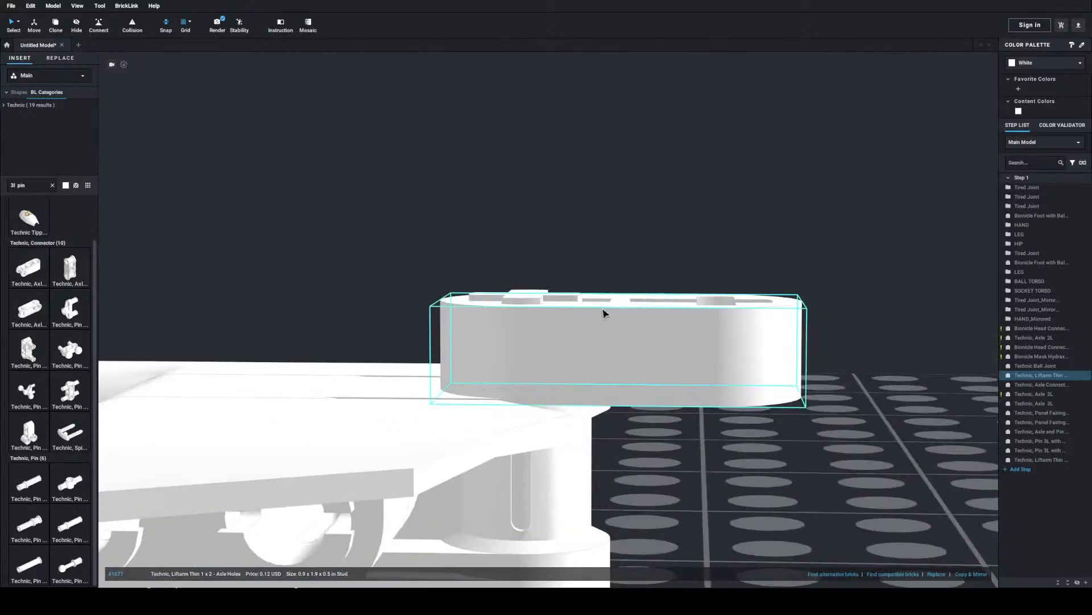
{"action": "right_click_drag", "start_coordinate": [532, 320], "coordinate": [668, 444]}
{"action": "left_click", "coordinate": [533, 539]}
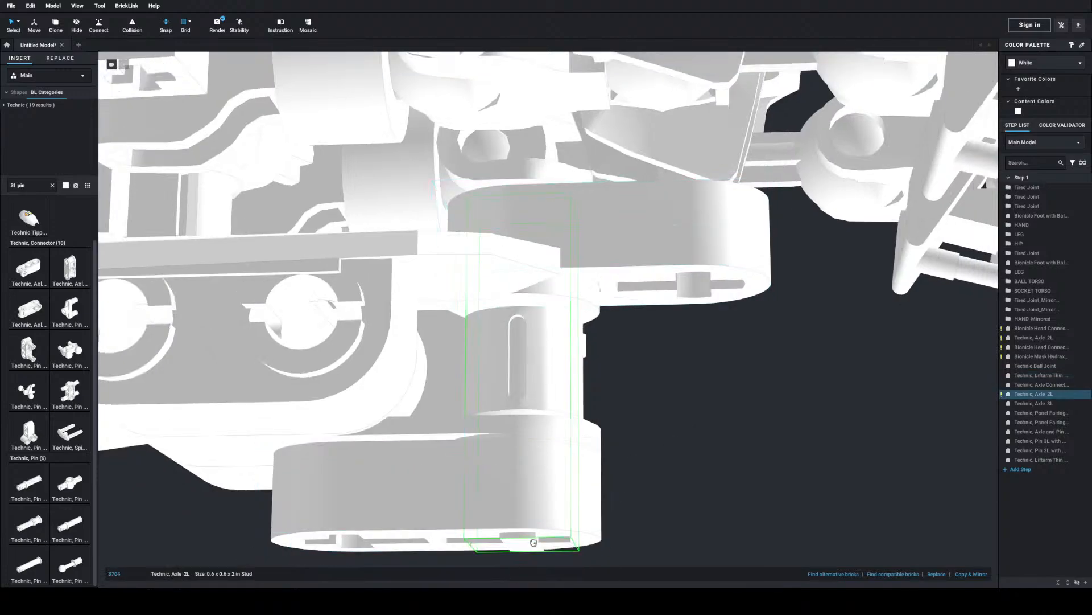
{"action": "left_click_drag", "start_coordinate": [532, 500], "coordinate": [850, 490]}
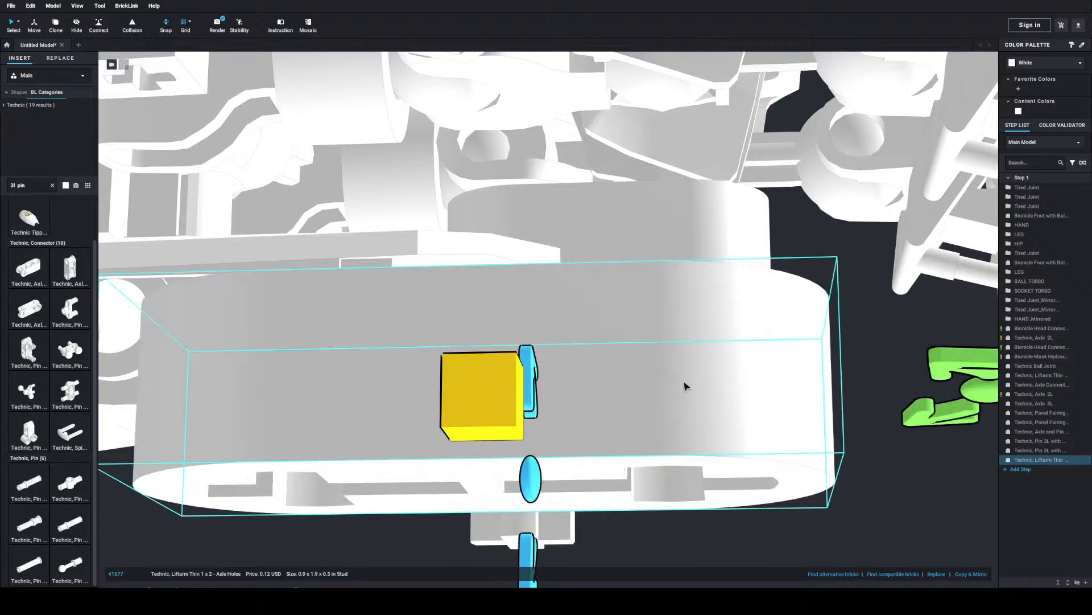
{"action": "key", "text": "ctrl+z"}
{"action": "left_click_drag", "start_coordinate": [355, 486], "coordinate": [541, 480]}
{"action": "left_click", "coordinate": [663, 378]}
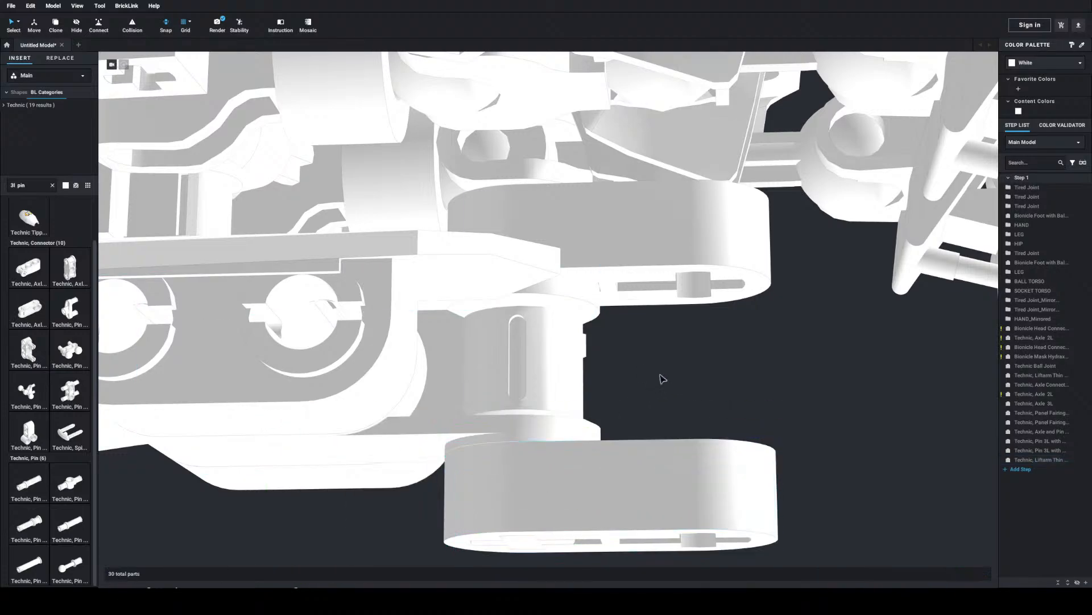
Step: Insert the loose Axle 3L through the free outer axle holes of the upper and lower thin liftarms
{"action": "right_click_drag", "start_coordinate": [663, 379], "coordinate": [664, 397]}
{"action": "scroll", "coordinate": [663, 397], "scroll_direction": "down", "scroll_amount": 8}
{"action": "middle_click_drag", "start_coordinate": [321, 286], "coordinate": [510, 306]}
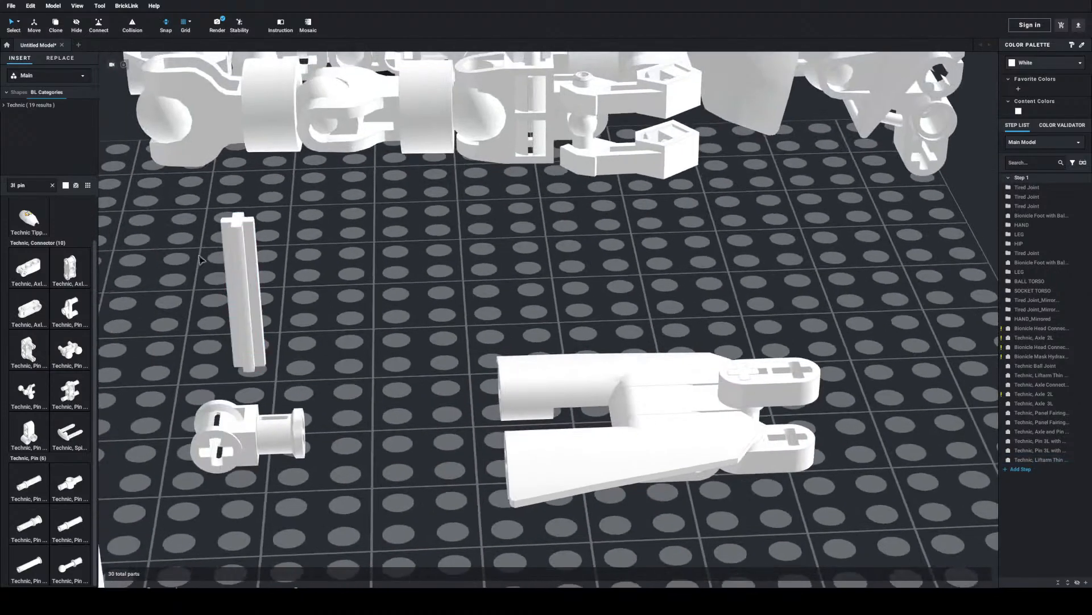
{"action": "left_click_drag", "start_coordinate": [253, 225], "coordinate": [806, 374]}
{"action": "left_click", "coordinate": [852, 320]}
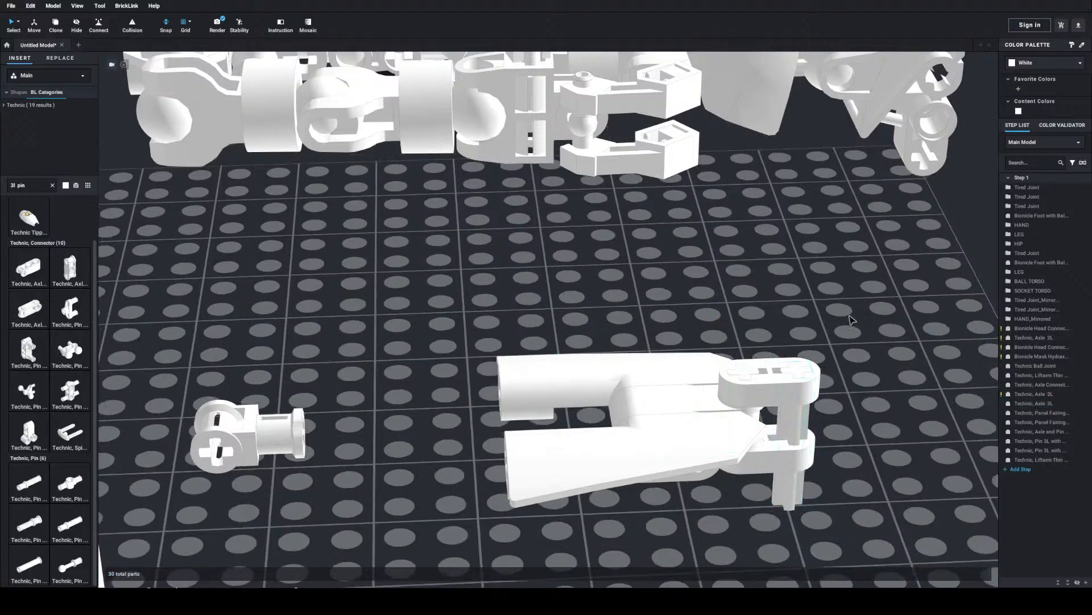
Step: Rotate the loose Axle Connector with Axle Hole and slide it onto the Axle 3L between the two liftarms, with its socket facing outward
{"action": "scroll", "coordinate": [851, 319], "scroll_direction": "down", "scroll_amount": 3}
{"action": "left_click", "coordinate": [318, 400]}
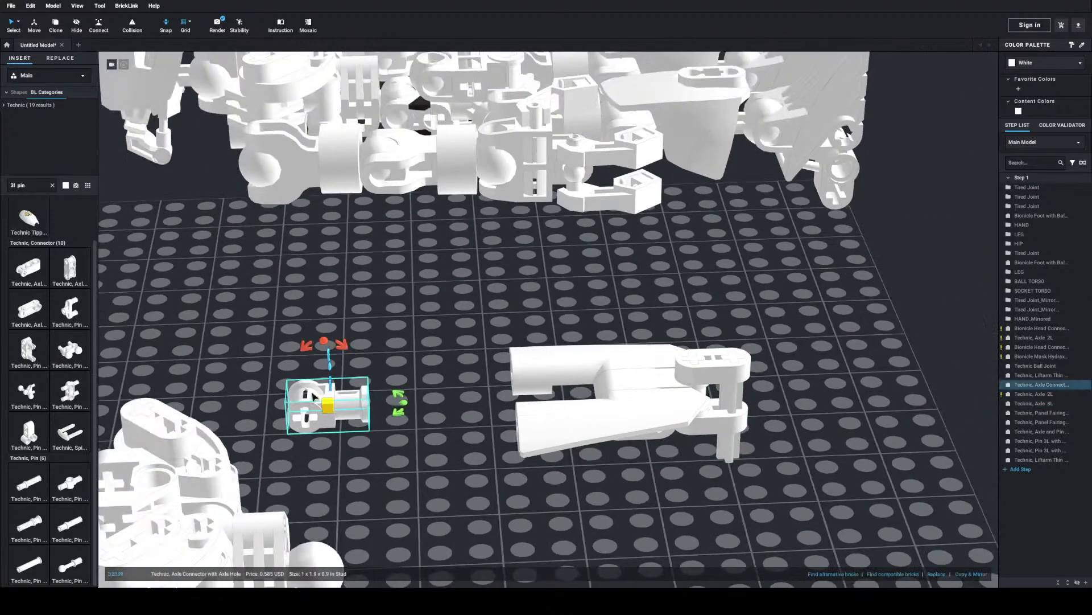
{"action": "key", "text": "Up"}
{"action": "left_click_drag", "start_coordinate": [311, 396], "coordinate": [742, 377]}
{"action": "left_click", "coordinate": [817, 314]}
{"action": "right_click_drag", "start_coordinate": [817, 314], "coordinate": [819, 288]}
{"action": "left_click", "coordinate": [737, 361]}
{"action": "mouse_move", "coordinate": [737, 361]}
{"action": "left_mouse_down"}
{"action": "mouse_move", "coordinate": [842, 324]}
{"action": "mouse_move", "coordinate": [743, 367]}
{"action": "left_mouse_up"}
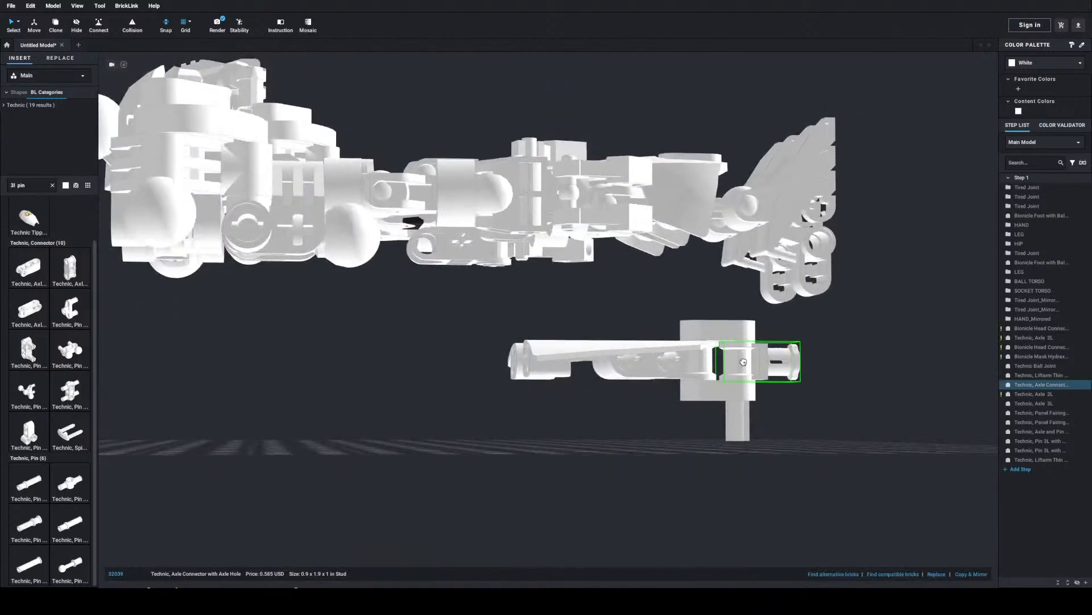
{"action": "left_click", "coordinate": [817, 313]}
{"action": "right_click_drag", "start_coordinate": [817, 313], "coordinate": [810, 330]}
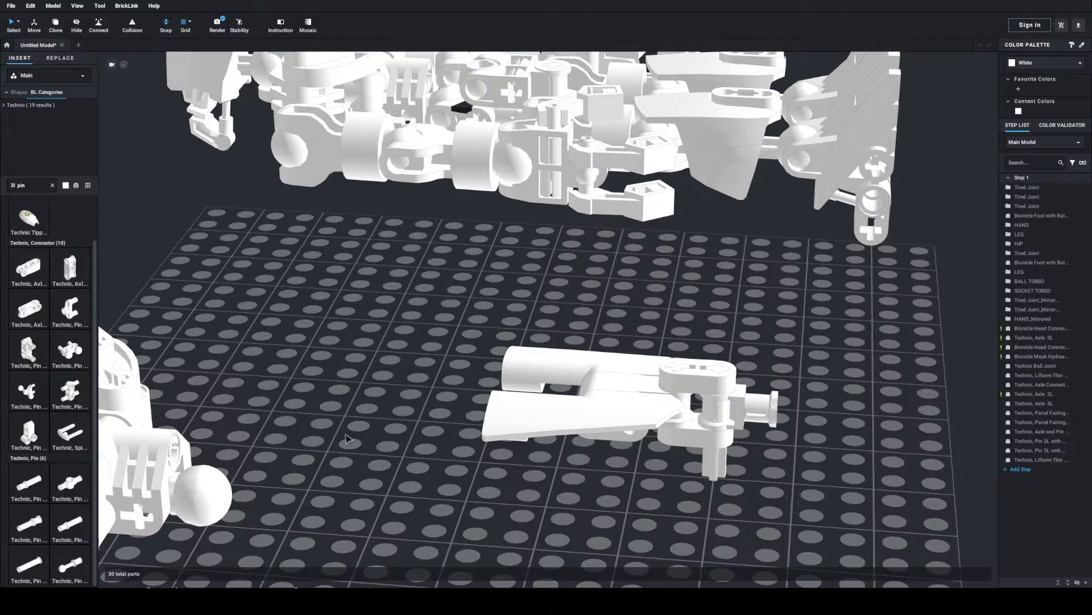
Step: Duplicate Panel Fairing #22, attach the copy to the opposite side of the connector, and delete the fairing already mounted there
{"action": "scroll", "coordinate": [742, 431], "scroll_direction": "down", "scroll_amount": 2}
{"action": "middle_click_drag", "start_coordinate": [733, 449], "coordinate": [455, 449]}
{"action": "scroll", "coordinate": [455, 449], "scroll_direction": "up", "scroll_amount": 4}
{"action": "right_click_drag", "start_coordinate": [439, 454], "coordinate": [454, 475]}
{"action": "middle_click_drag", "start_coordinate": [481, 482], "coordinate": [672, 285]}
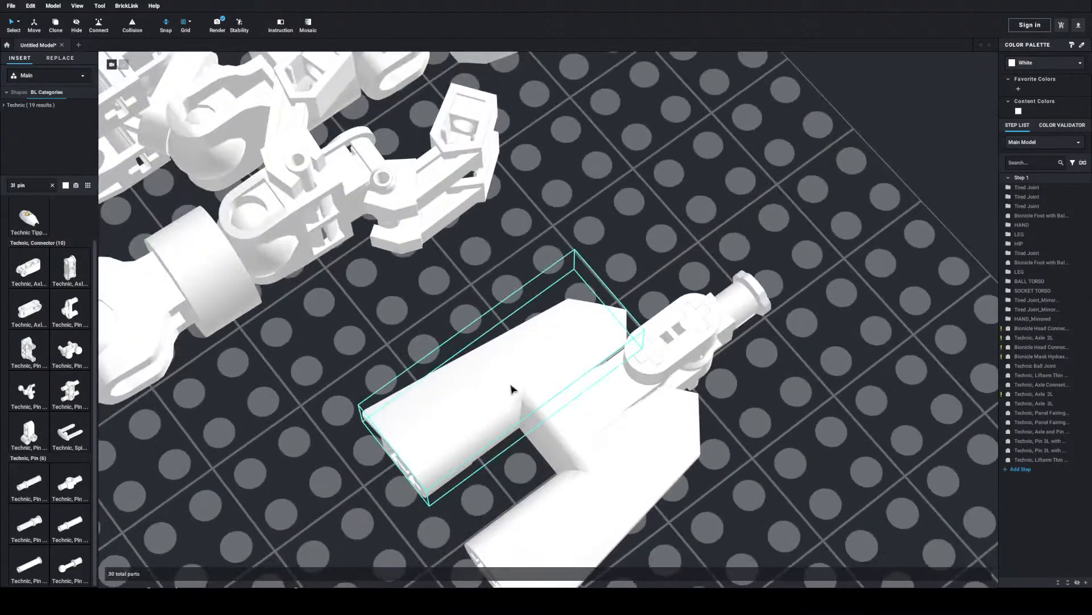
{"action": "left_click", "coordinate": [511, 388]}
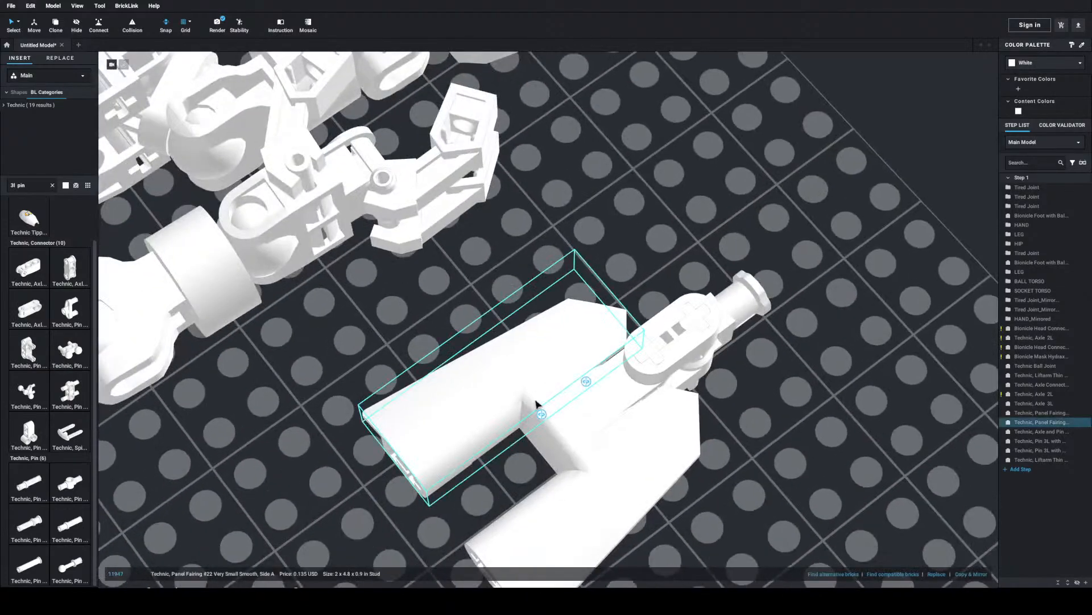
{"action": "key", "text": "ctrl+v"}
{"action": "left_click_drag", "start_coordinate": [767, 481], "coordinate": [740, 369]}
{"action": "left_click_drag", "start_coordinate": [537, 531], "coordinate": [850, 489]}
{"action": "key", "text": "Delete"}
Step: Rotate the Panel Fairing #22 mounted on the side nearest the figure's hand
{"action": "left_click", "coordinate": [484, 395]}
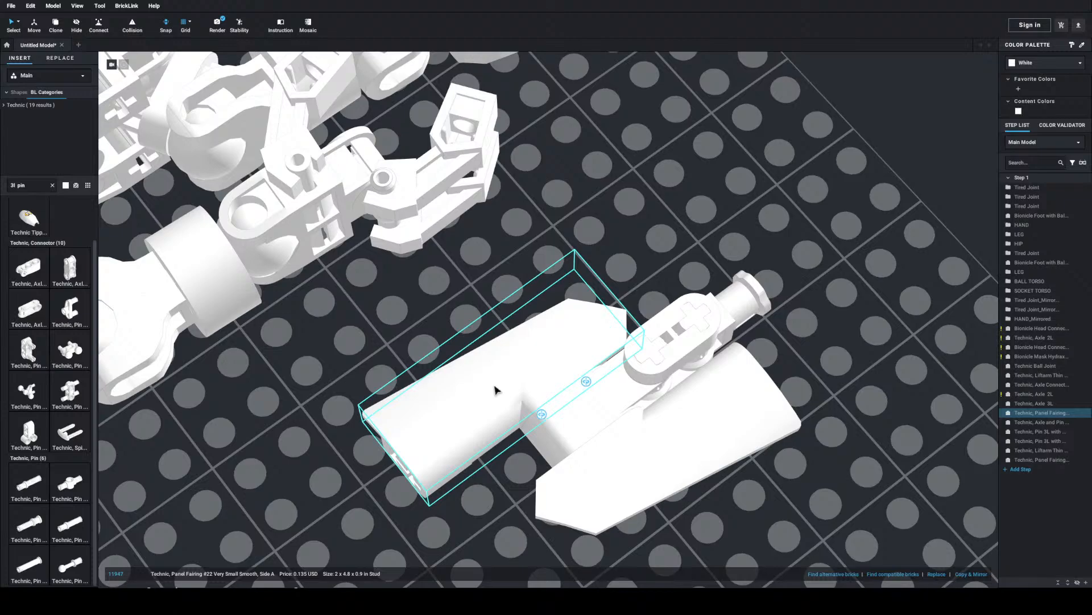
{"action": "key", "text": "Down"}
{"action": "key", "text": "Down"}
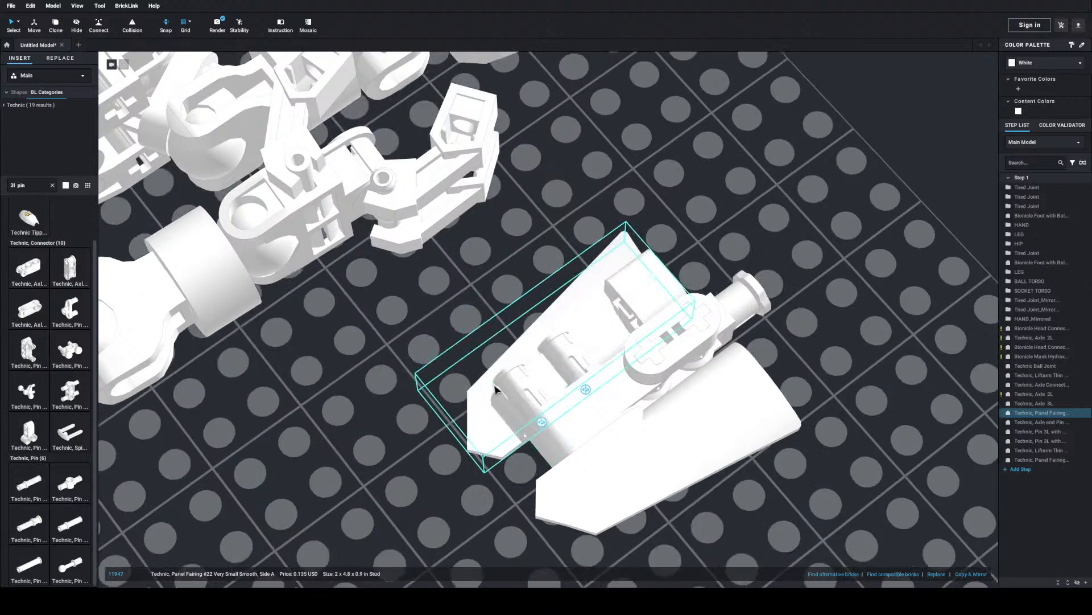
{"action": "key", "text": "Down"}
{"action": "key", "text": "Down"}
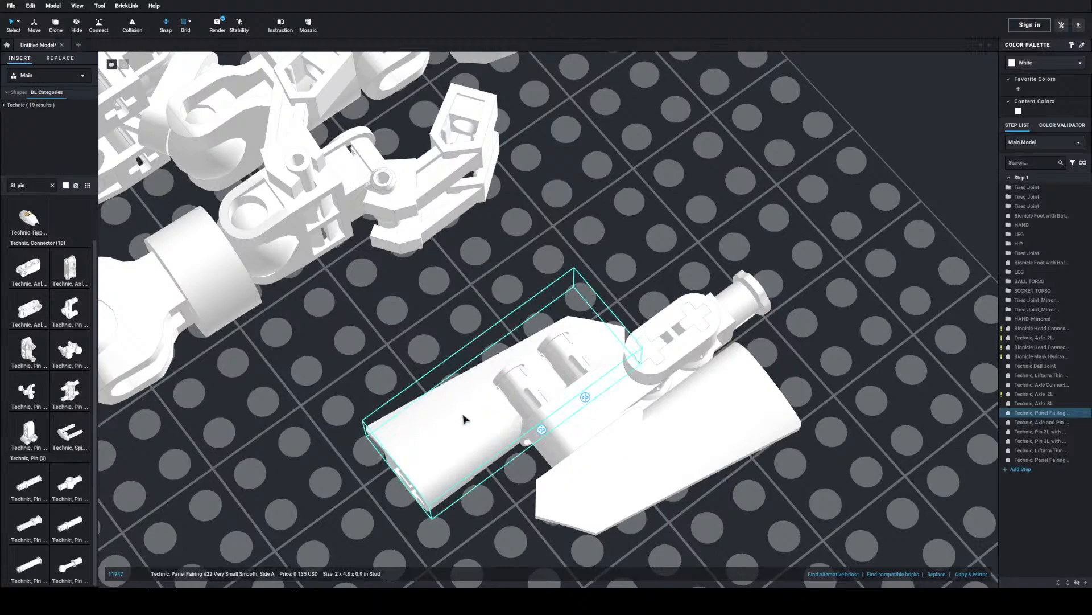
{"action": "key", "text": "Down"}
{"action": "key", "text": "Down"}
Step: Swap the two Panel Fairing #22 parts between the opposite sides of the connector
{"action": "left_click_drag", "start_coordinate": [608, 290], "coordinate": [911, 387]}
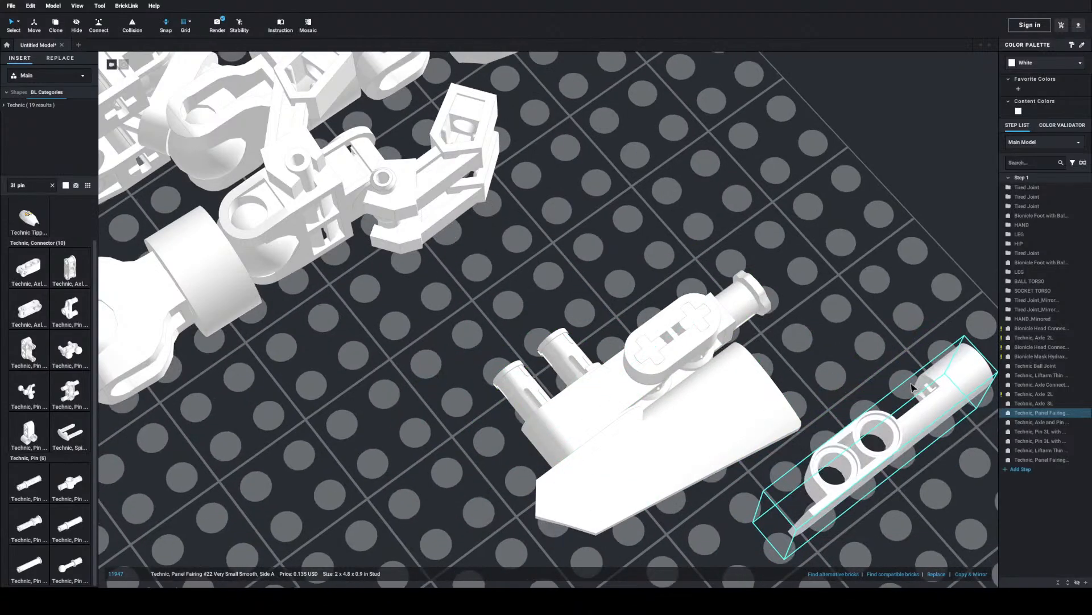
{"action": "left_click_drag", "start_coordinate": [690, 456], "coordinate": [434, 450]}
{"action": "left_click_drag", "start_coordinate": [926, 412], "coordinate": [744, 418]}
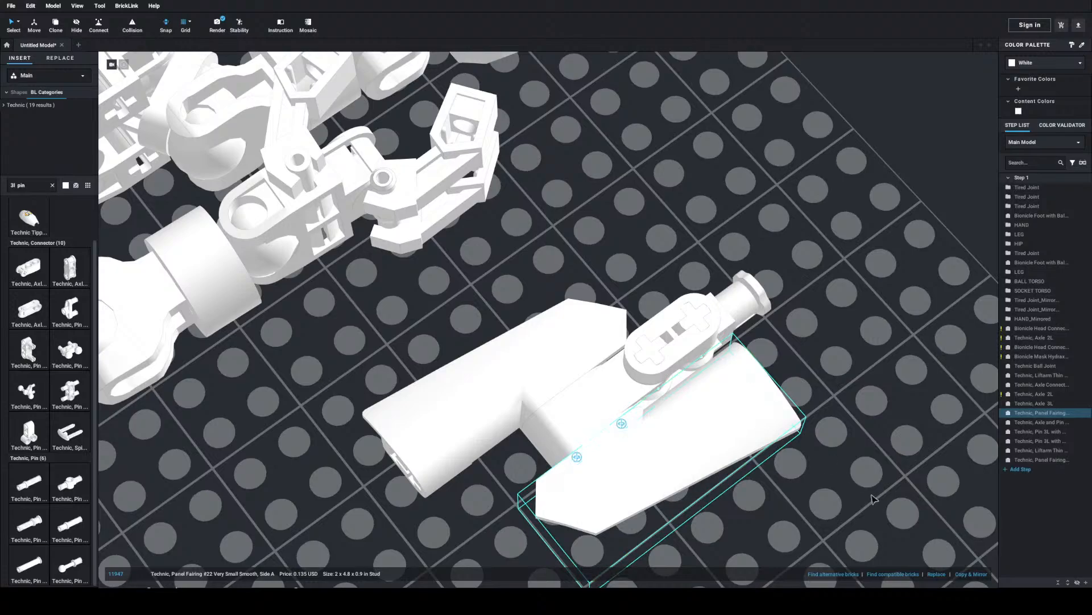
{"action": "left_click", "coordinate": [872, 498]}
{"action": "right_click_drag", "start_coordinate": [833, 450], "coordinate": [828, 454]}
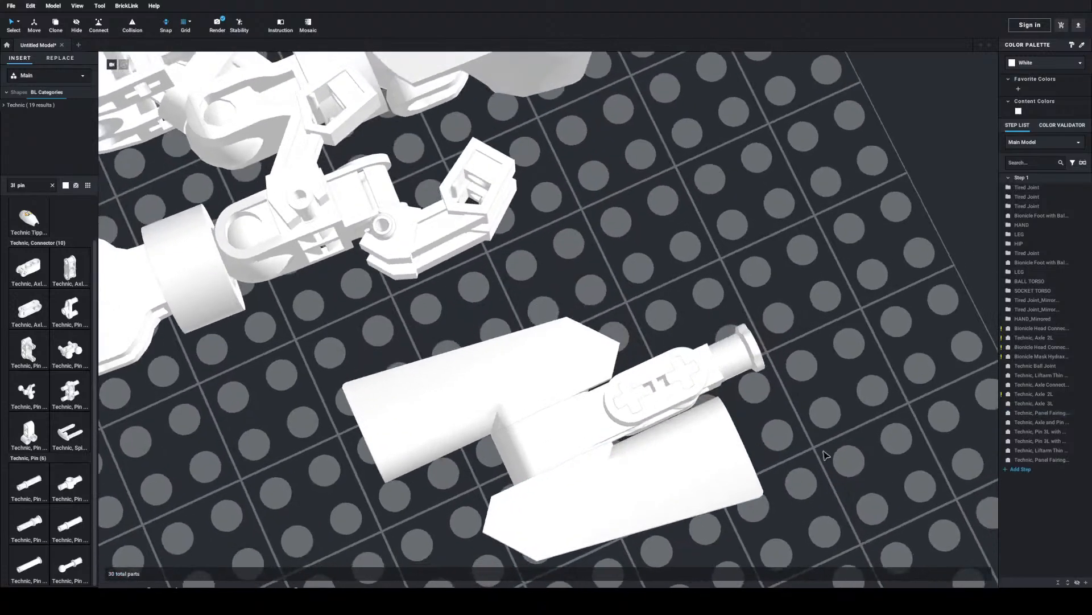
Step: Revert the fairing swap, the rotation and the deletion of the original opposite-side fairing
{"action": "key", "text": "ctrl+z"}
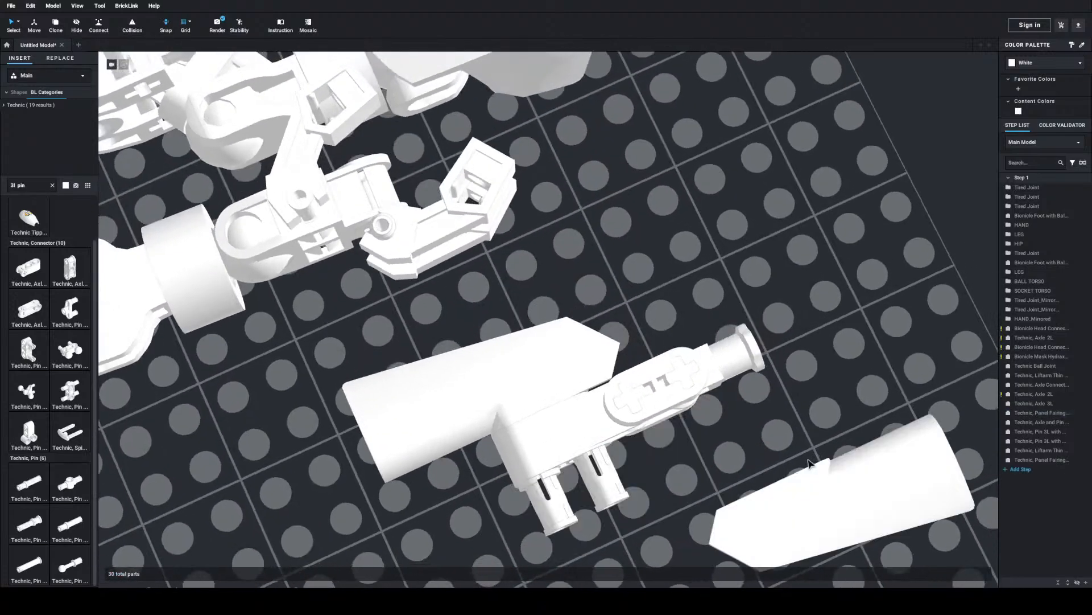
{"action": "key", "text": "ctrl+z"}
{"action": "key", "text": "ctrl+y"}
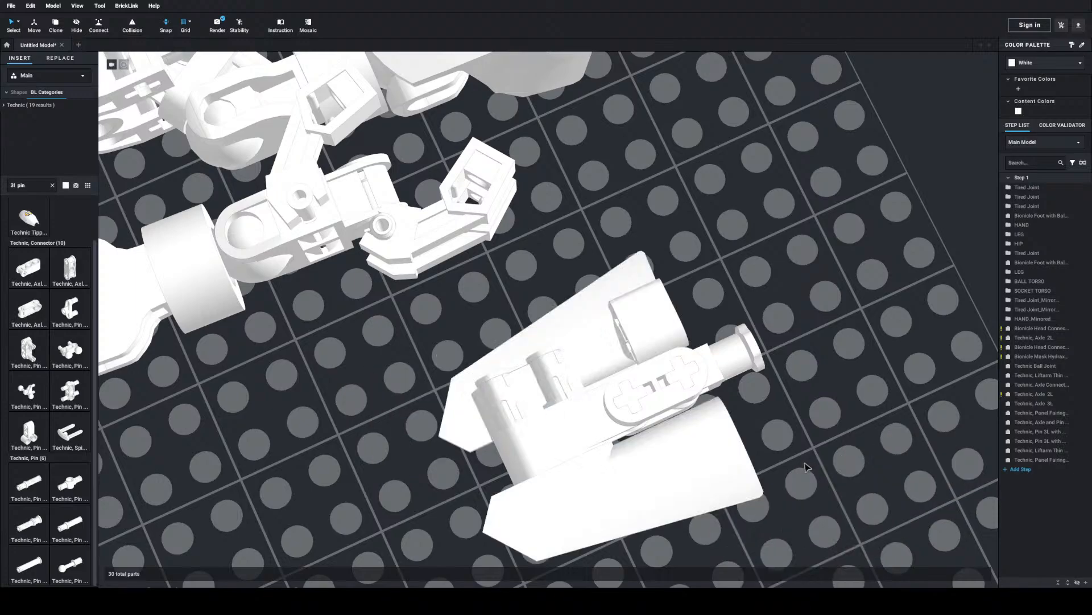
{"action": "key", "text": "ctrl+y"}
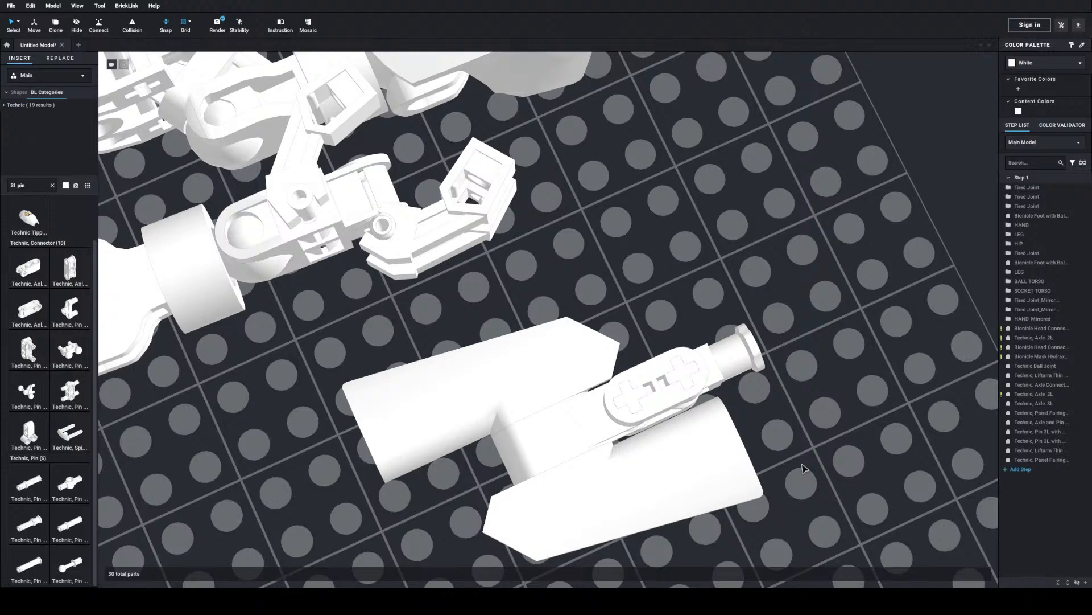
{"action": "key", "text": "ctrl+y"}
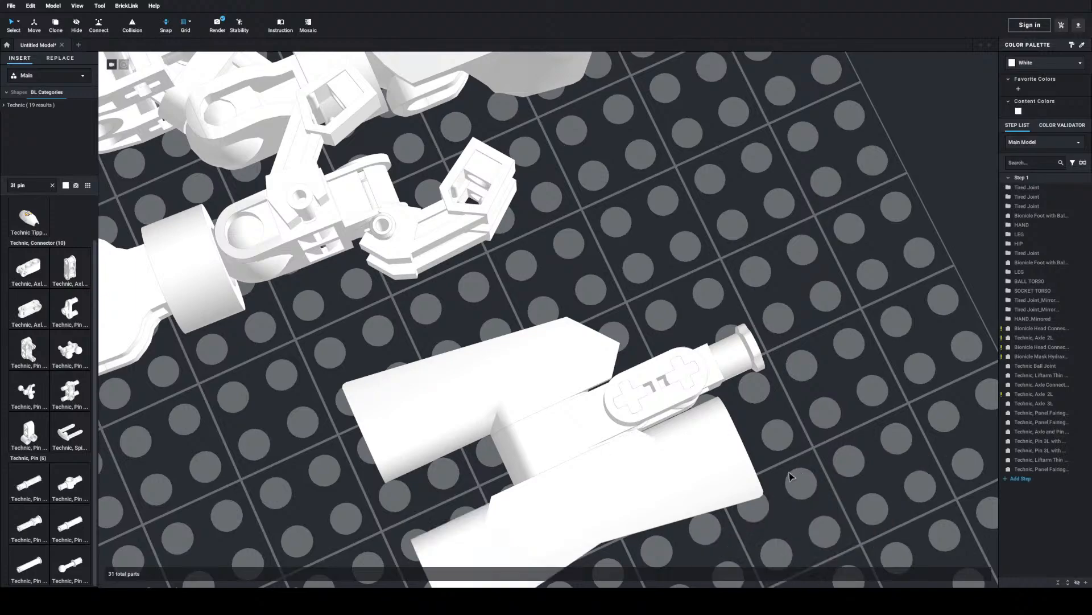
Step: Delete both Panel Fairing #22 parts, the overlapping copy and the original on the side nearest the hand
{"action": "left_click", "coordinate": [720, 471]}
{"action": "left_click_drag", "start_coordinate": [719, 471], "coordinate": [863, 449]}
{"action": "key", "text": "Delete"}
{"action": "left_click", "coordinate": [519, 379]}
{"action": "key", "text": "Delete"}
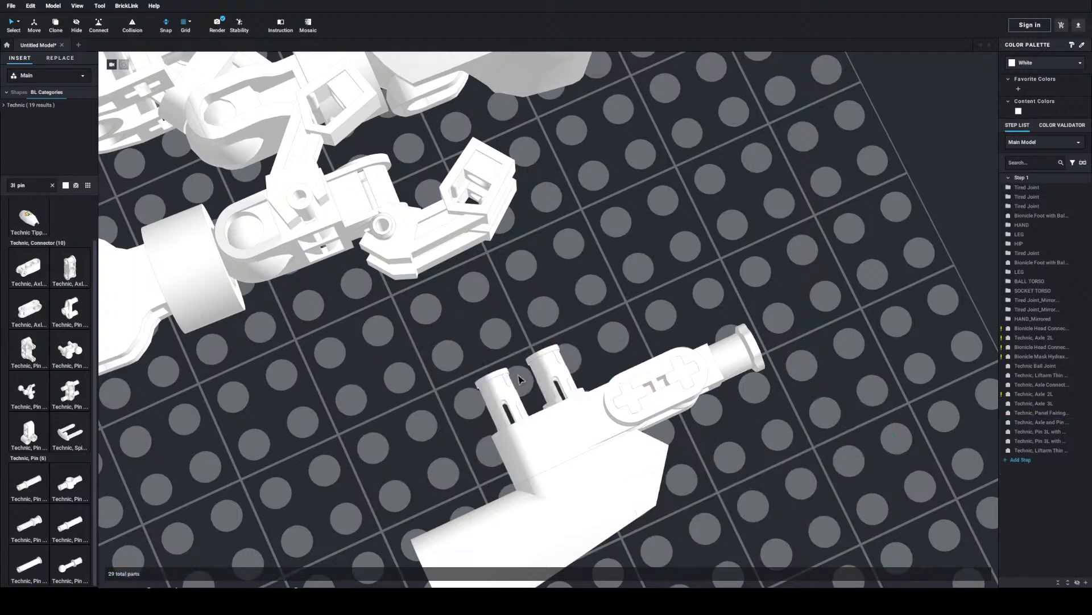
Step: Duplicate the remaining Panel Fairing #21 and attach the copy to the pins on the side nearest the hand
{"action": "left_click", "coordinate": [526, 515]}
{"action": "left_click_drag", "start_coordinate": [525, 515], "coordinate": [647, 329]}
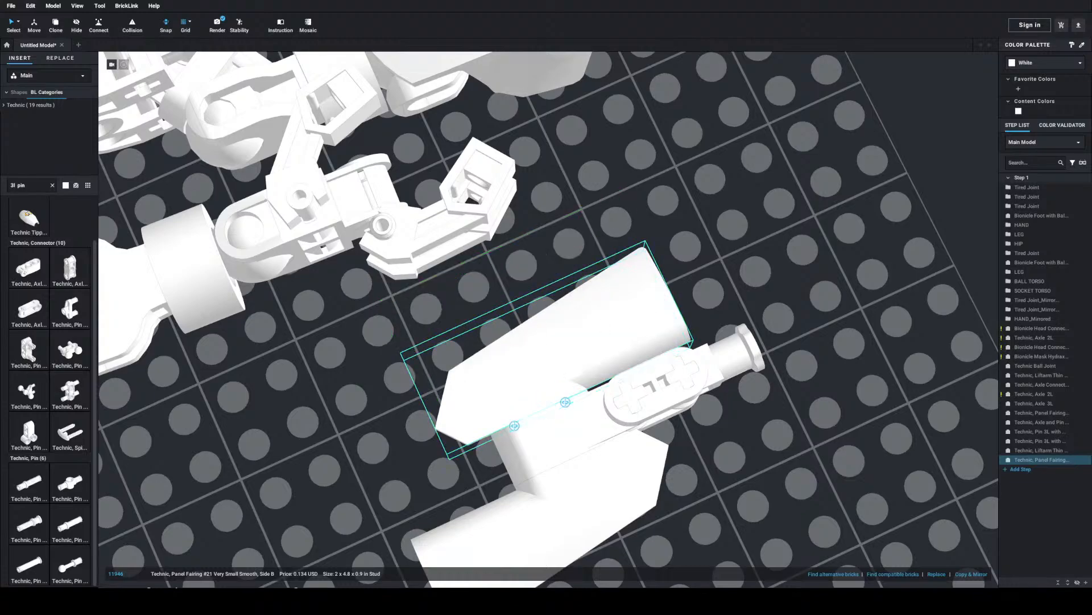
{"action": "left_click", "coordinate": [172, 401]}
Step: Search the parts library for "5l axle" and insert an Axle 5L into the outer end of the axle connector
{"action": "scroll", "coordinate": [410, 418], "scroll_direction": "down", "scroll_amount": 3}
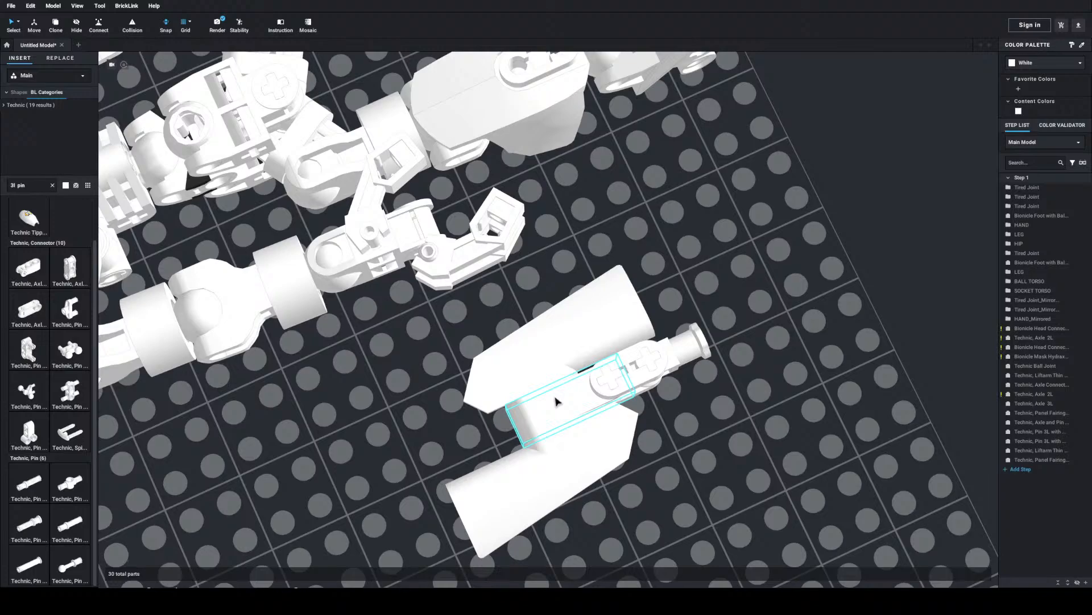
{"action": "left_click", "coordinate": [21, 187]}
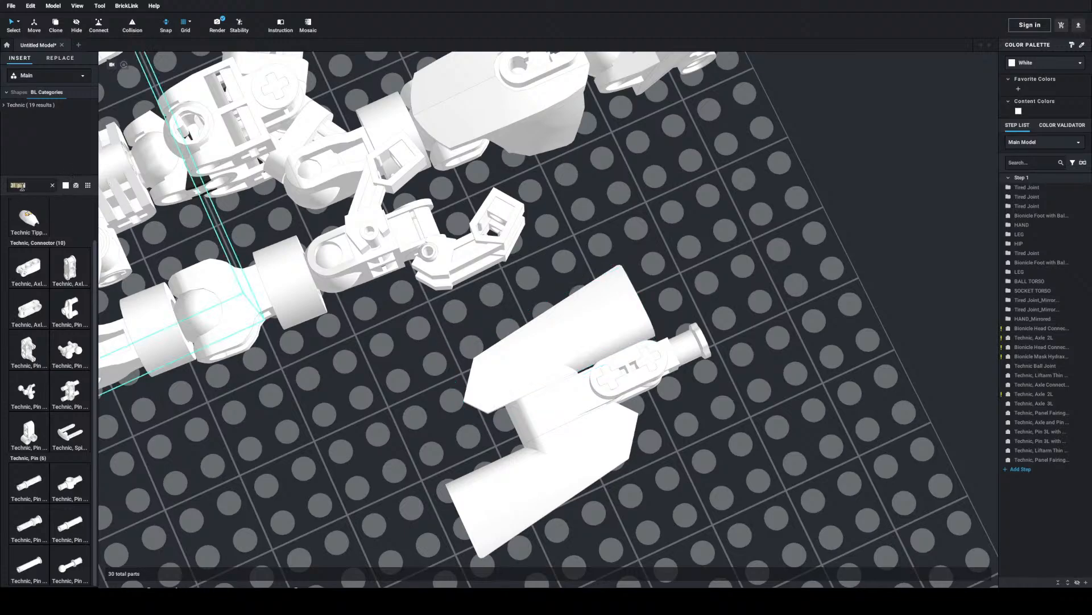
{"action": "key", "text": "BackSpace"}
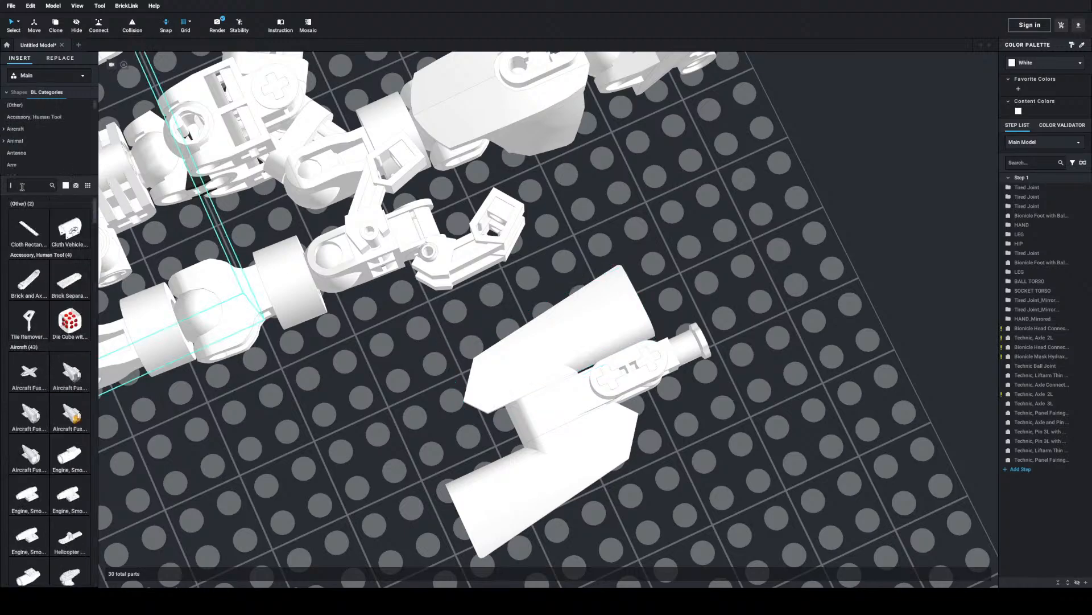
{"action": "type", "text": "5l axle"}
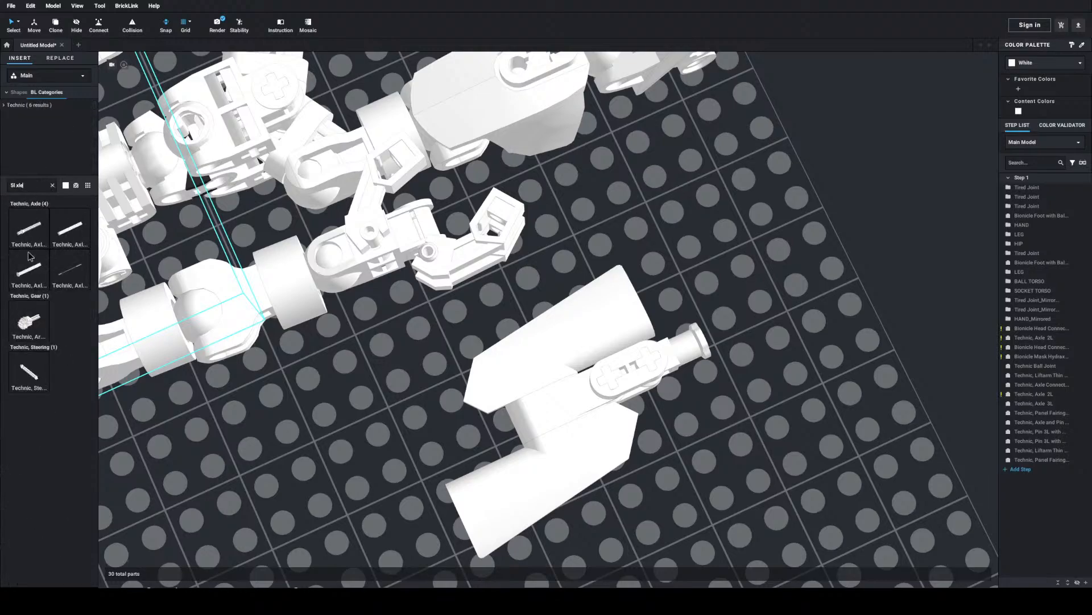
{"action": "left_click_drag", "start_coordinate": [87, 229], "coordinate": [785, 302]}
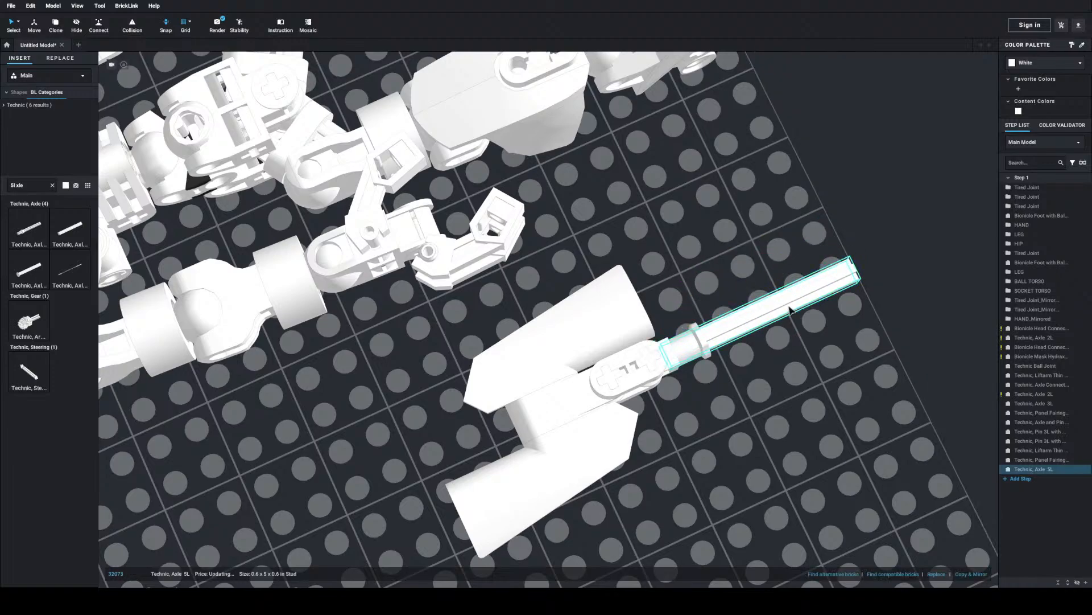
{"action": "left_click", "coordinate": [708, 244]}
Step: Search the parts library for "axle connector" and attach an Axle and Pin Connector Angled #4 - 135 degrees to the outer end of the Axle 5L
{"action": "middle_click_drag", "start_coordinate": [676, 247], "coordinate": [559, 268]}
{"action": "left_click", "coordinate": [37, 185]}
{"action": "type", "text": "conn"}
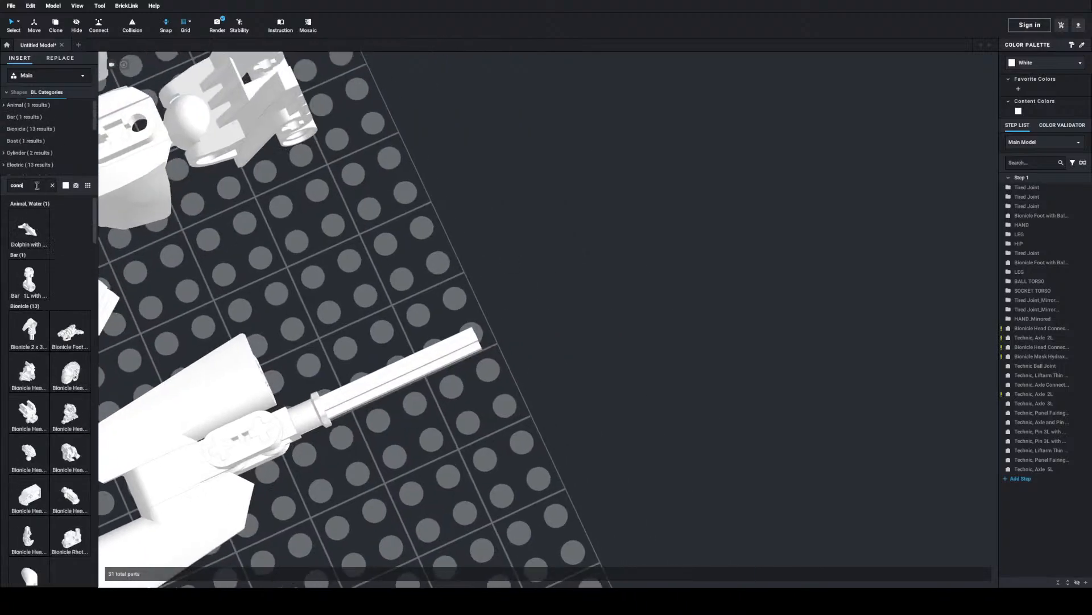
{"action": "type", "text": "axle co"}
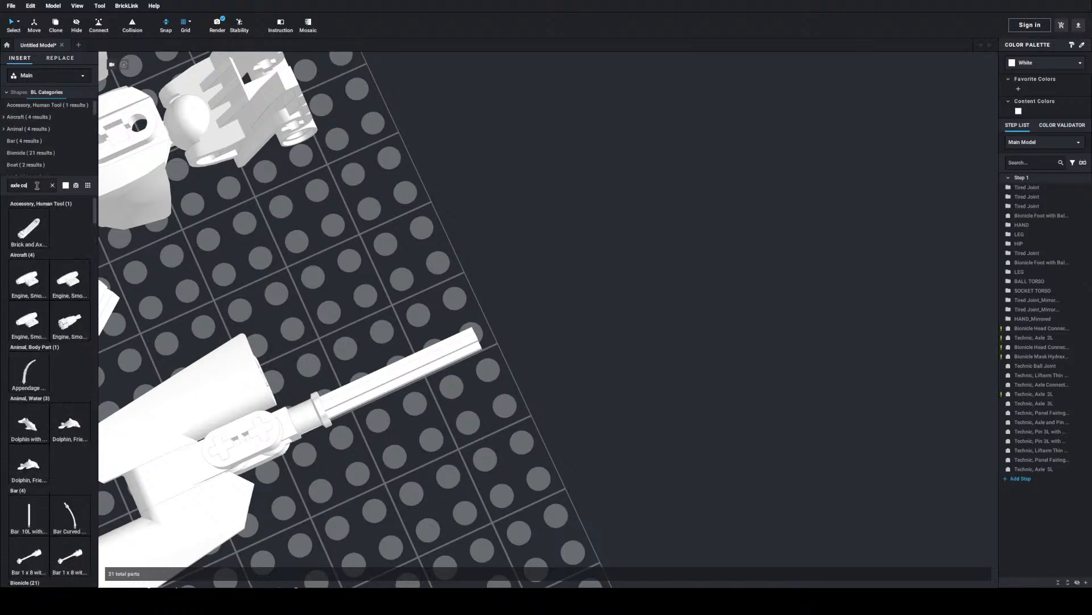
{"action": "type", "text": "nn"}
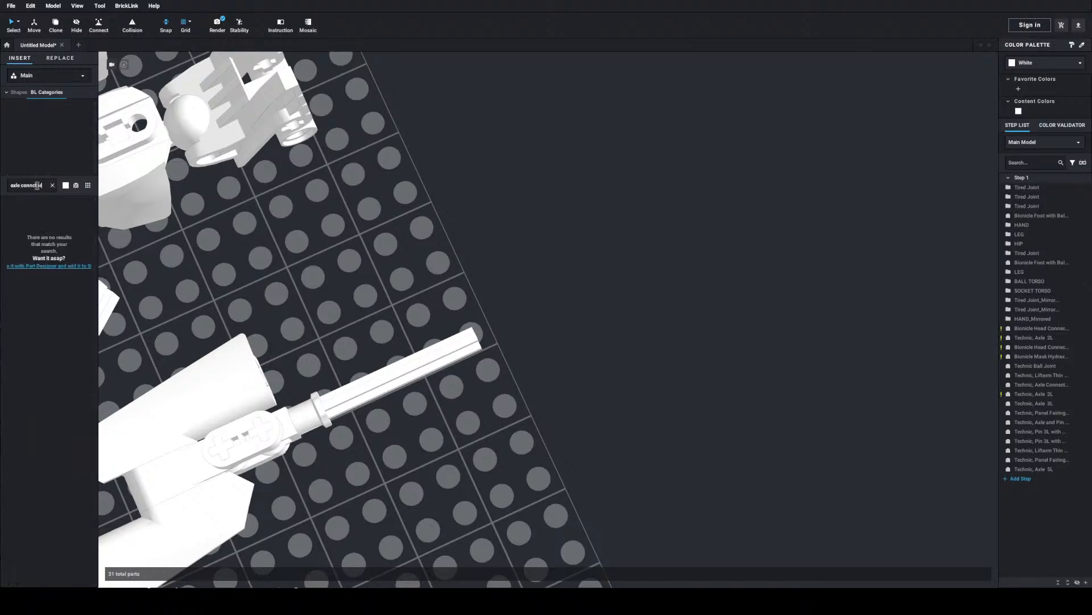
{"action": "key", "text": "BackSpace"}
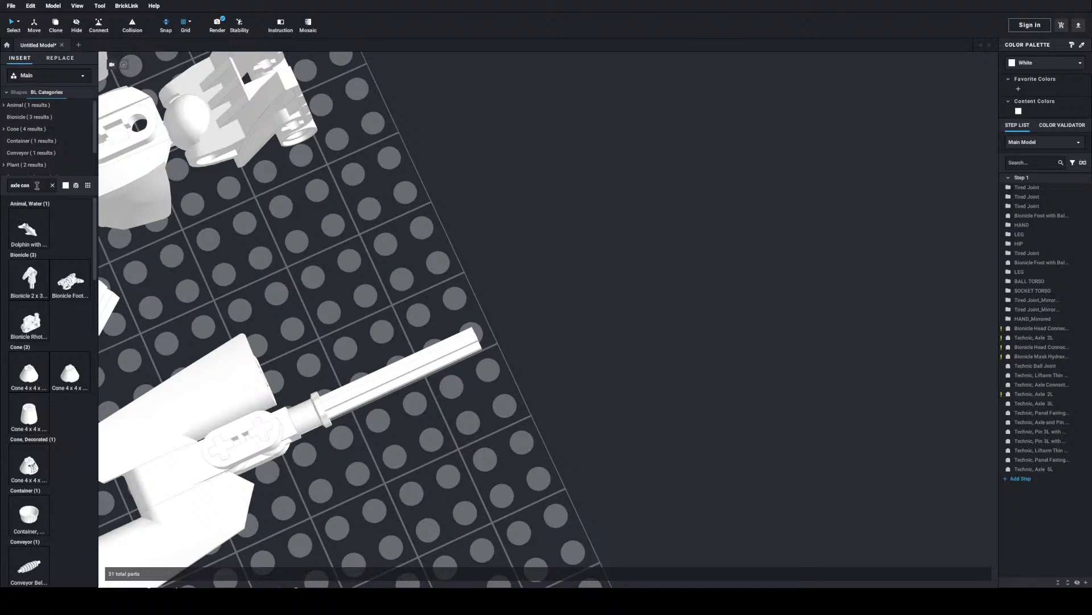
{"action": "type", "text": "nector"}
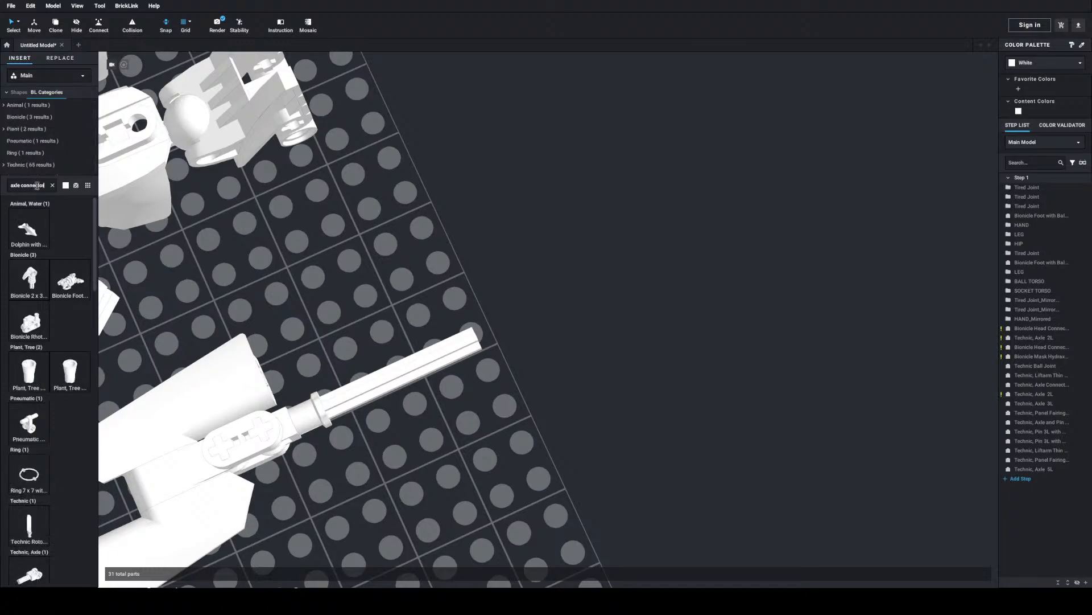
{"action": "scroll", "coordinate": [3, 302], "scroll_direction": "down", "scroll_amount": 6}
{"action": "scroll", "coordinate": [3, 302], "scroll_direction": "down", "scroll_amount": 2}
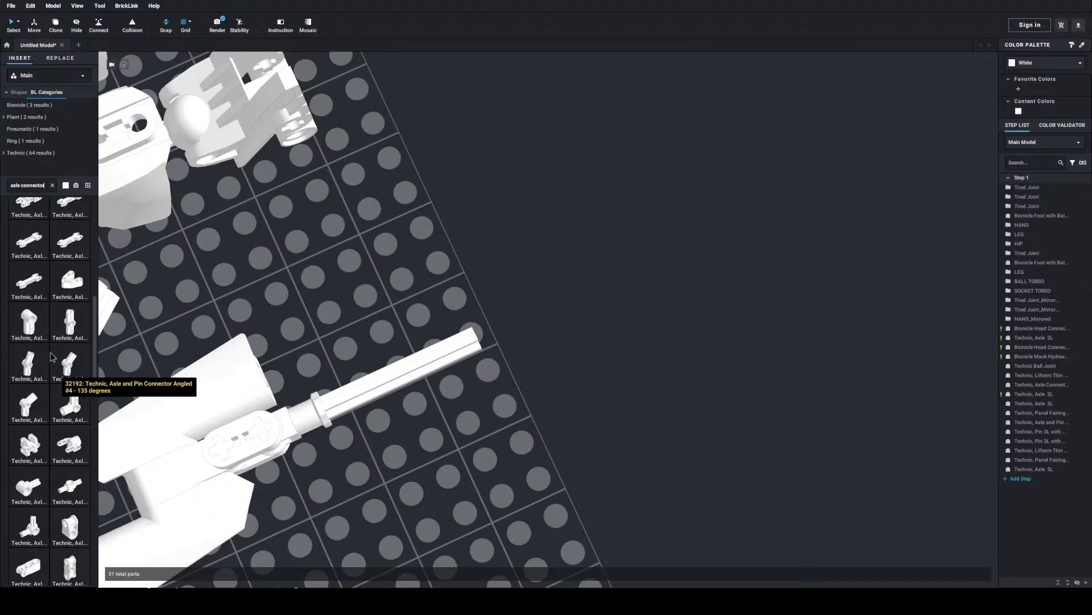
{"action": "left_click_drag", "start_coordinate": [57, 351], "coordinate": [477, 300]}
{"action": "left_click", "coordinate": [477, 300]}
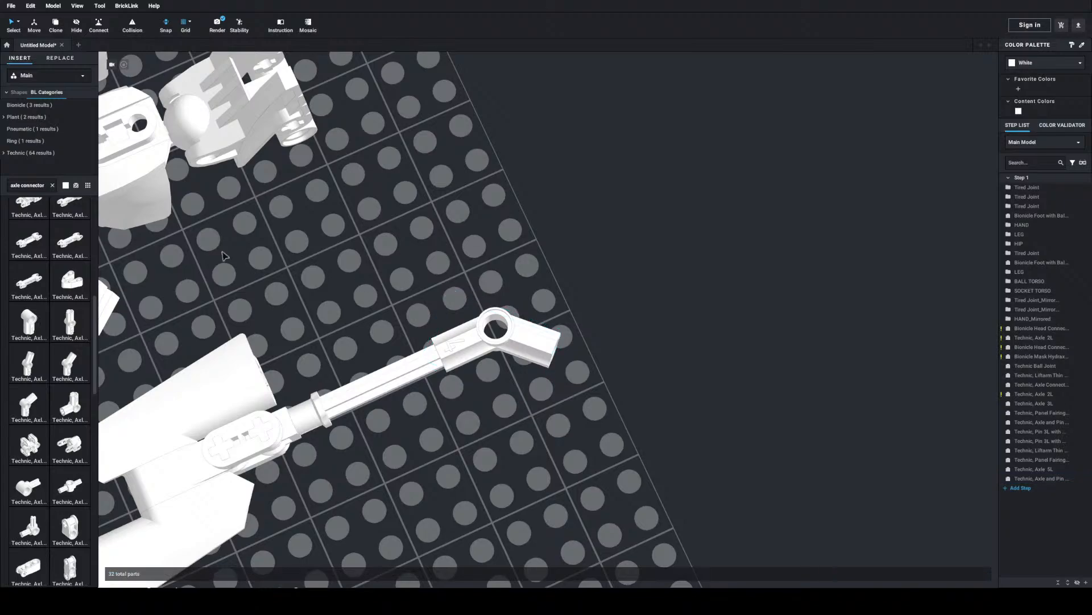
Step: Copy the Pneumatic T Piece from the HAND submodel into the main model, deleting the stray copy pasted inside the submodel
{"action": "scroll", "coordinate": [285, 308], "scroll_direction": "down", "scroll_amount": 3}
{"action": "double_click", "coordinate": [255, 328]}
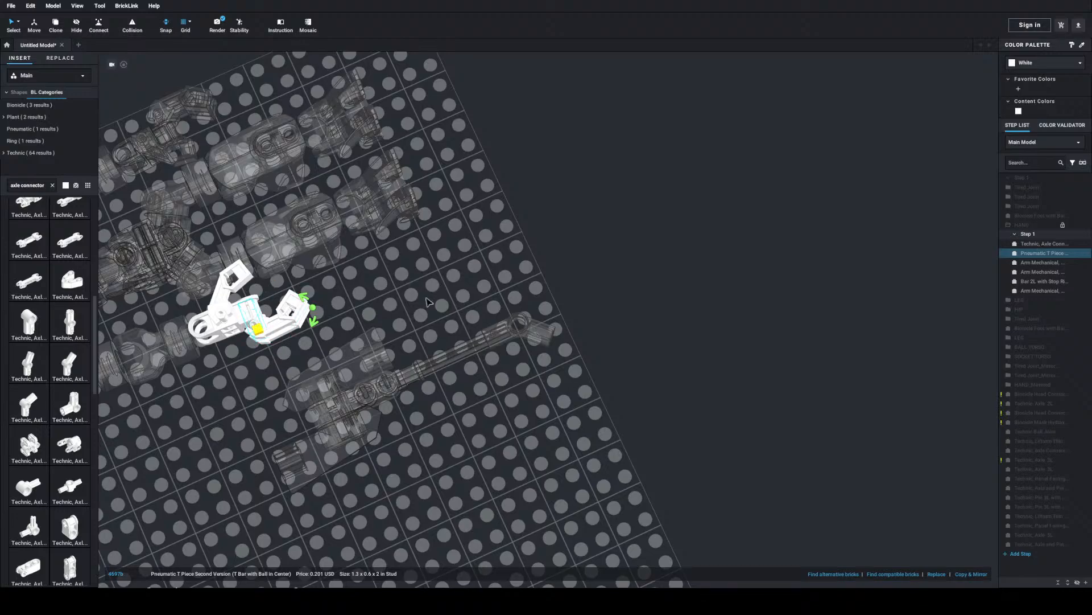
{"action": "key", "text": "ctrl+v"}
{"action": "left_click", "coordinate": [604, 320]}
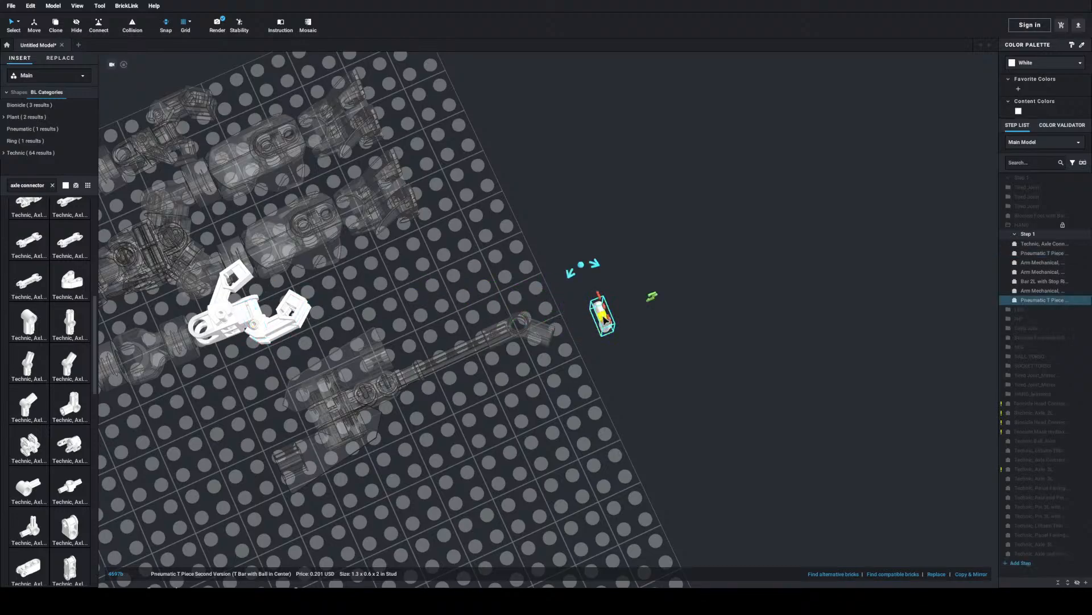
{"action": "key", "text": "Delete"}
{"action": "double_click", "coordinate": [604, 320]}
{"action": "key", "text": "ctrl+v"}
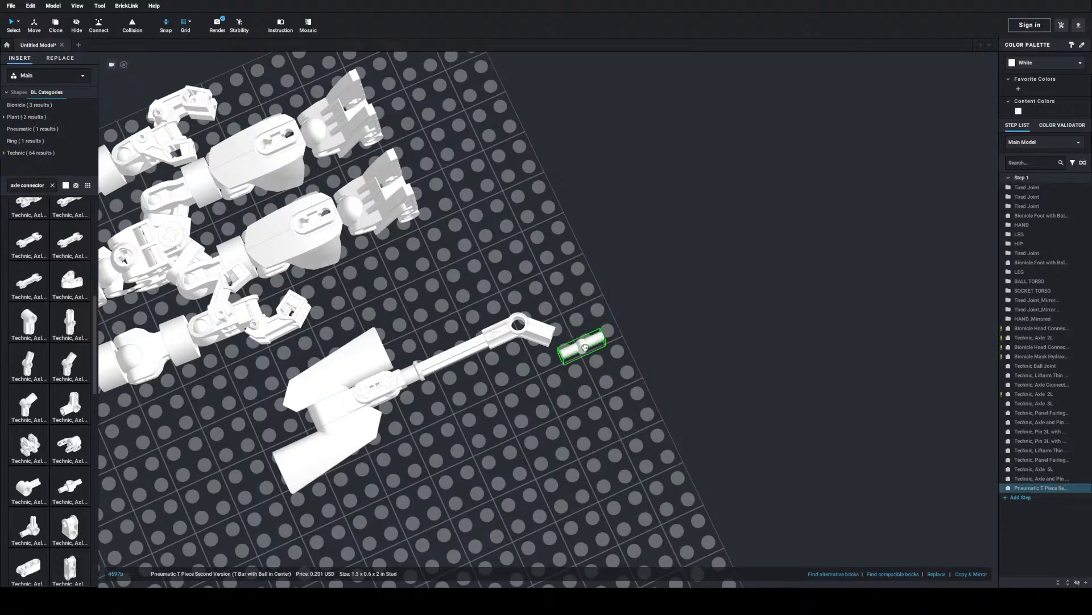
Step: Rotate the pasted Pneumatic T Piece and place it loose just beyond the angled connector
{"action": "key", "text": "Up"}
{"action": "key", "text": "Left"}
{"action": "key", "text": "Up"}
{"action": "key", "text": "Left"}
{"action": "key", "text": "Up"}
{"action": "key", "text": "Up"}
{"action": "key", "text": "Left"}
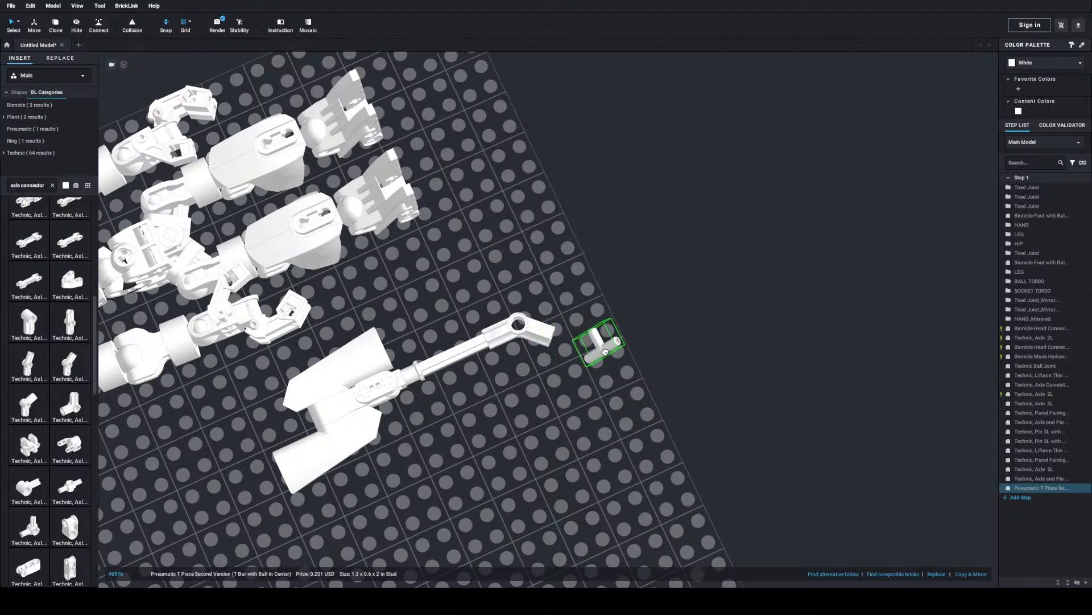
{"action": "left_click", "coordinate": [601, 343]}
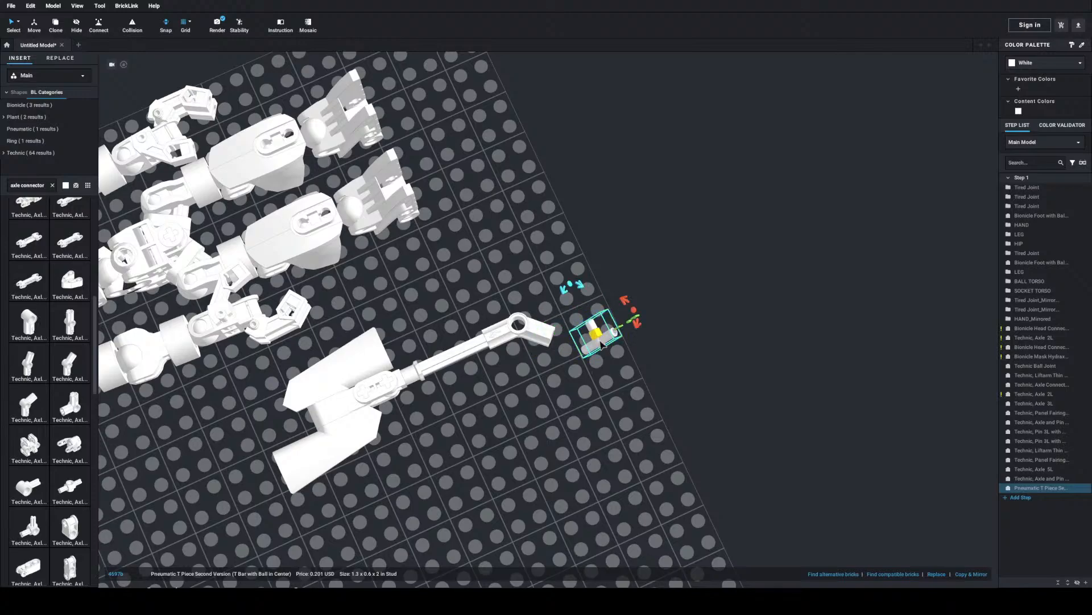
Step: Cut and re-paste the loose Pneumatic T Piece, rotate it, and attach it to the outer end of the angled connector
{"action": "key", "text": "ctrl+x"}
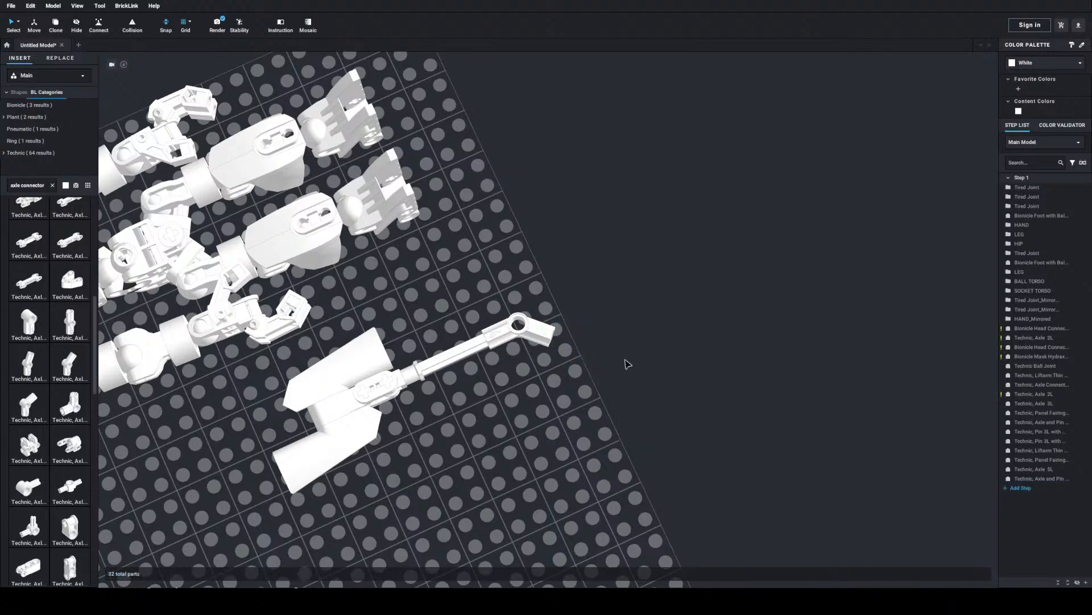
{"action": "key", "text": "ctrl+v"}
{"action": "key", "text": "Down"}
{"action": "key", "text": "Right"}
{"action": "key", "text": "Right"}
{"action": "key", "text": "Down"}
{"action": "key", "text": "Down"}
{"action": "key", "text": "Right"}
{"action": "key", "text": "Down"}
{"action": "key", "text": "Down"}
{"action": "right_click_drag", "start_coordinate": [618, 361], "coordinate": [617, 325]}
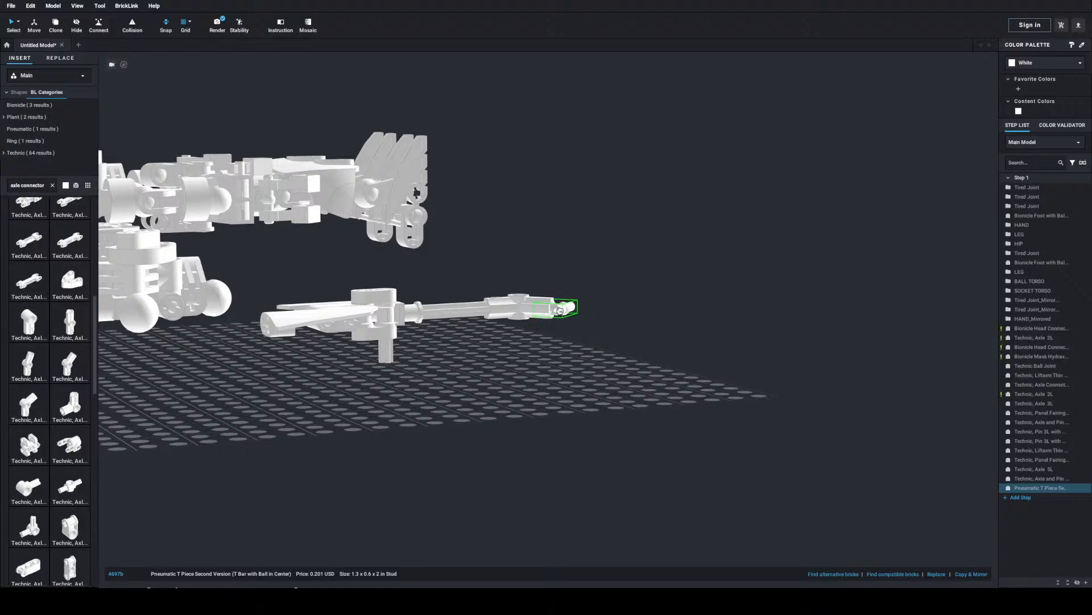
{"action": "left_click", "coordinate": [559, 311]}
{"action": "right_click_drag", "start_coordinate": [634, 346], "coordinate": [645, 400]}
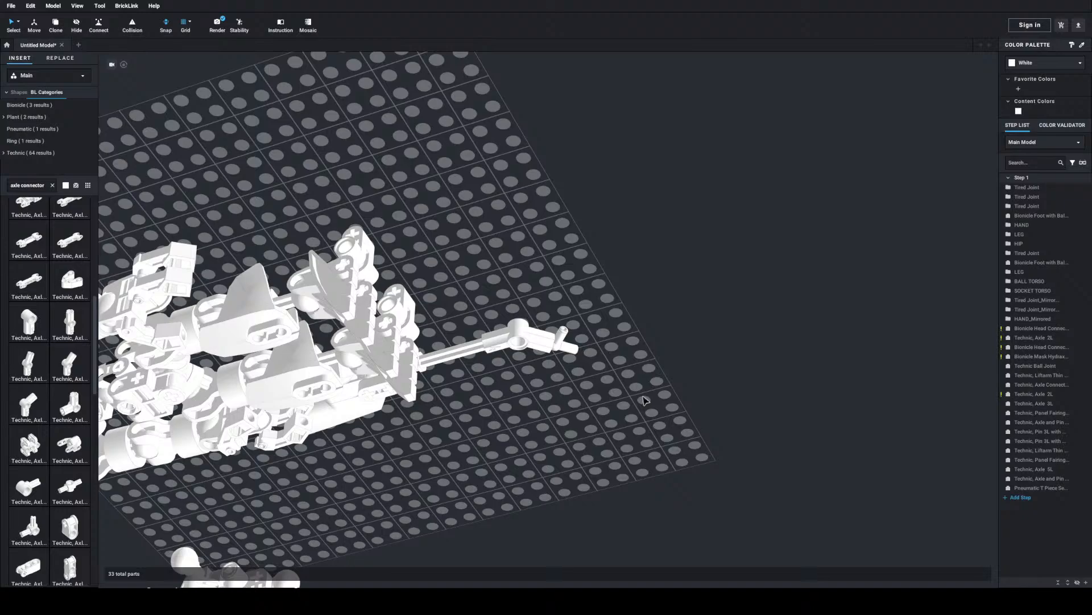
{"action": "left_click", "coordinate": [259, 299]}
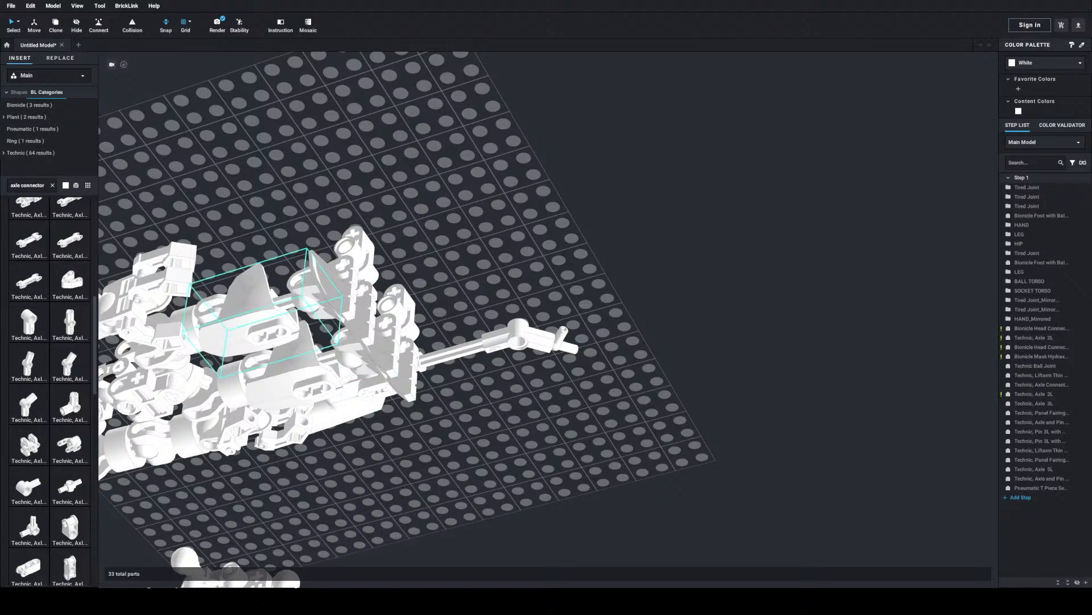
Step: Search the parts library for "1x1 with hole" and look through the matching parts
{"action": "left_click", "coordinate": [24, 188]}
{"action": "type", "text": "1x1"}
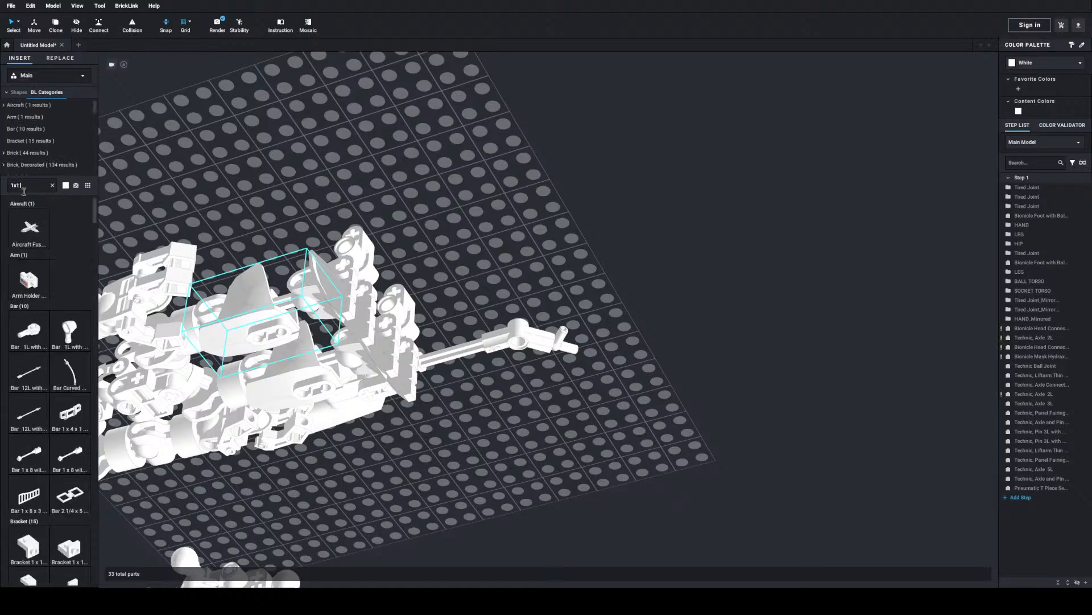
{"action": "type", "text": " with hole"}
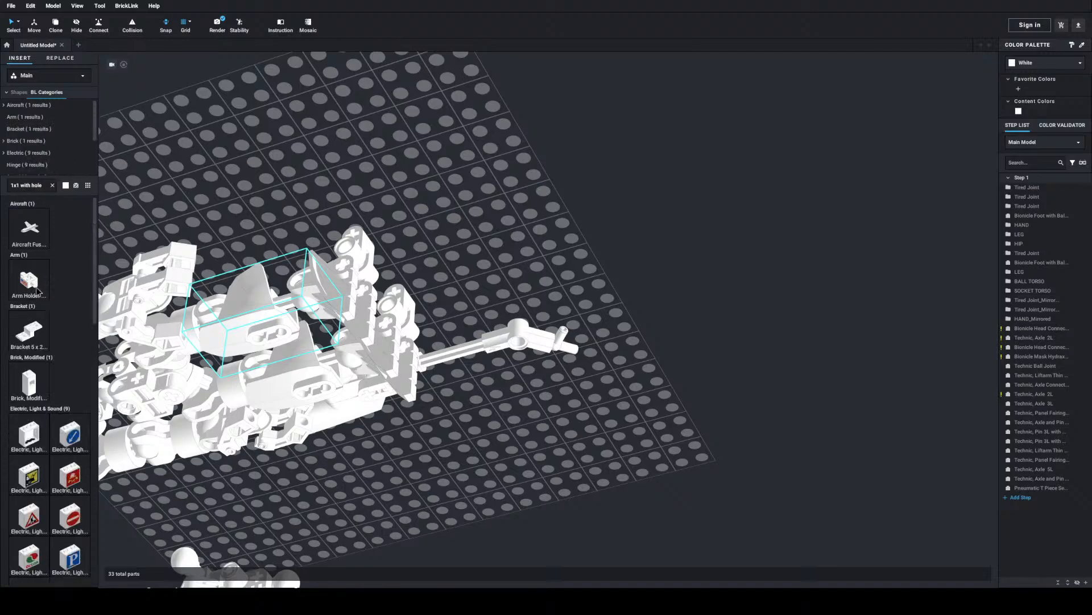
{"action": "scroll", "coordinate": [41, 296], "scroll_direction": "down", "scroll_amount": 5}
{"action": "scroll", "coordinate": [41, 295], "scroll_direction": "down", "scroll_amount": 6}
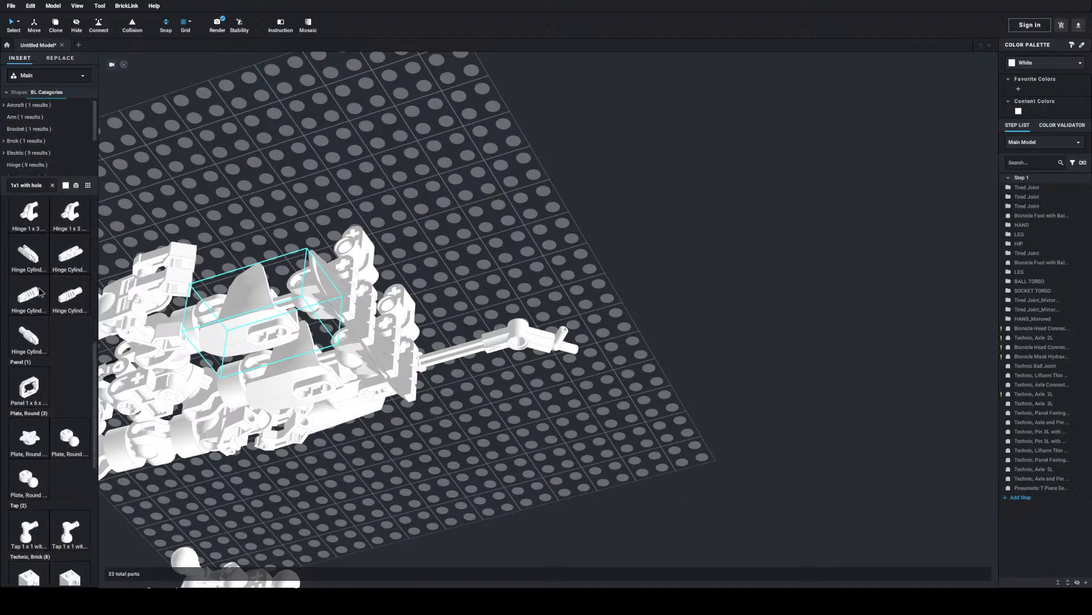
{"action": "scroll", "coordinate": [40, 292], "scroll_direction": "down", "scroll_amount": 4}
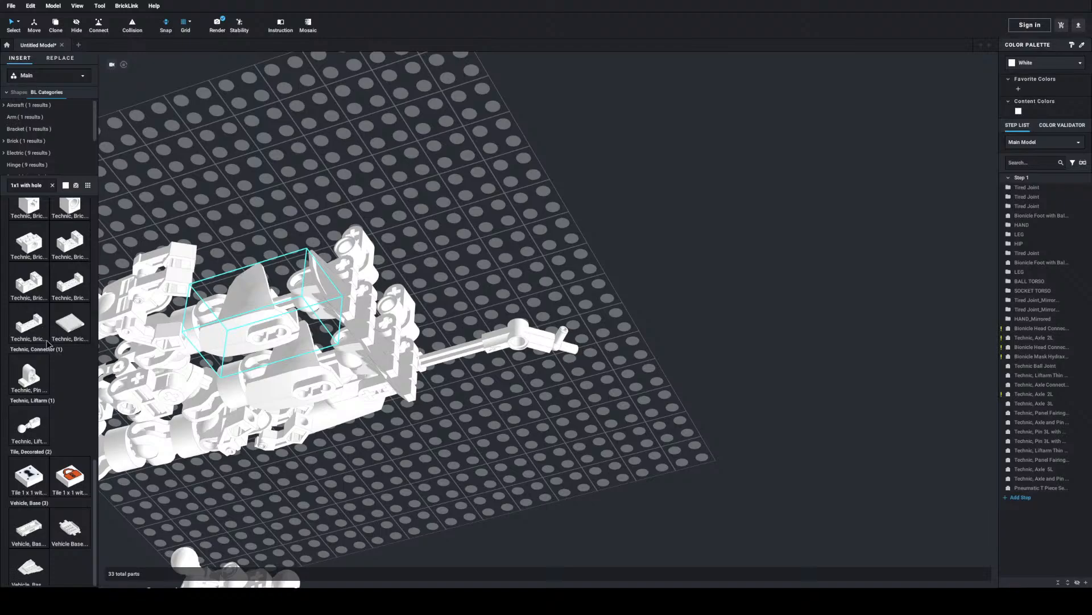
{"action": "scroll", "coordinate": [45, 347], "scroll_direction": "down", "scroll_amount": 2}
{"action": "scroll", "coordinate": [45, 347], "scroll_direction": "up", "scroll_amount": 6}
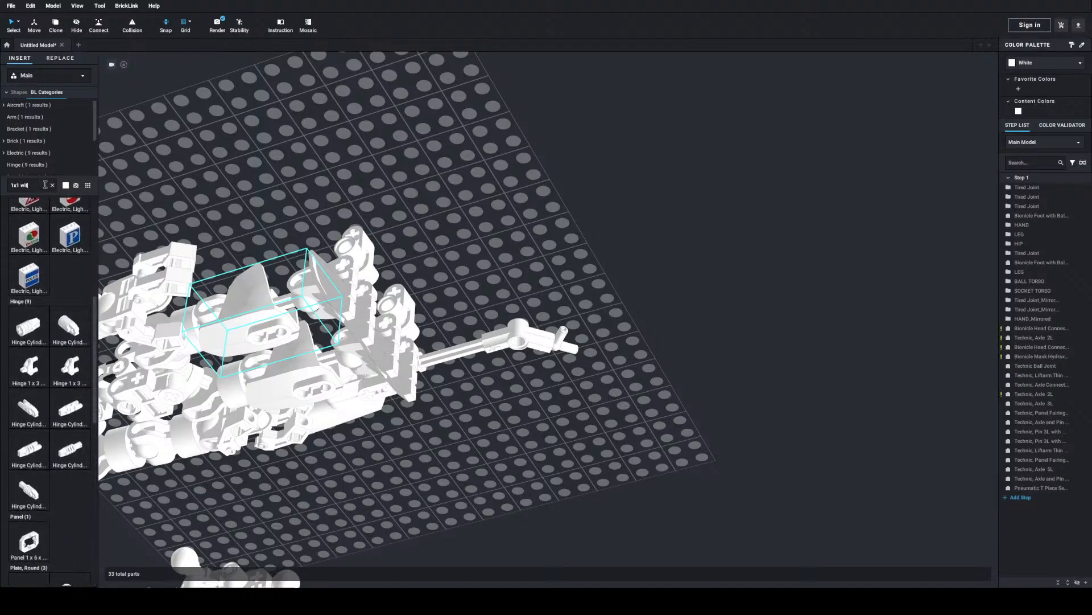
Step: Search the parts library for "1x1 round mod"
{"action": "key", "text": "BackSpace"}
{"action": "key", "text": "BackSpace"}
{"action": "type", "text": "ro"}
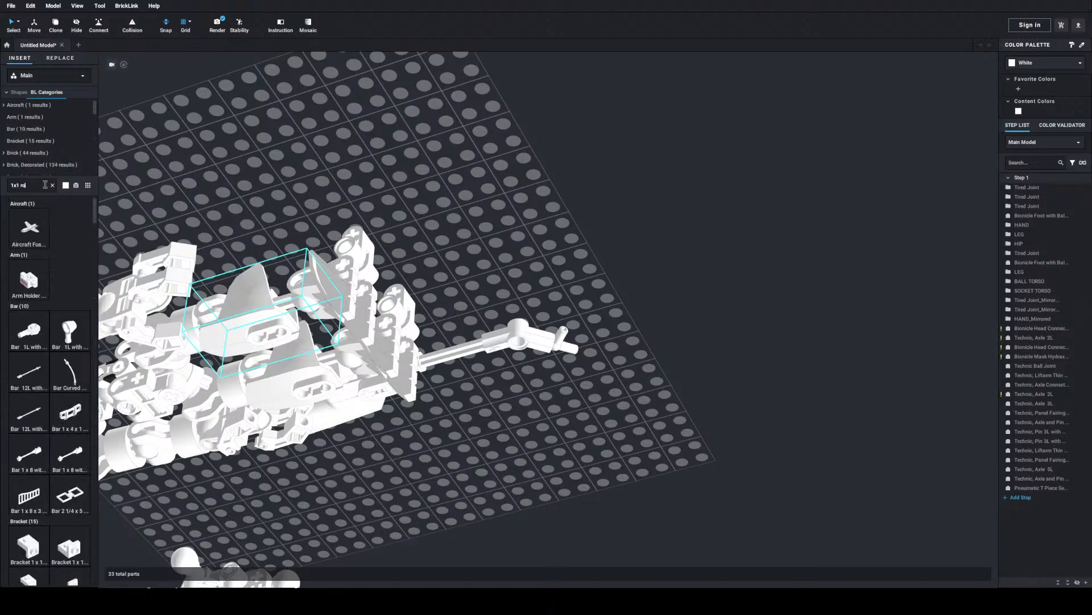
{"action": "type", "text": "und mod"}
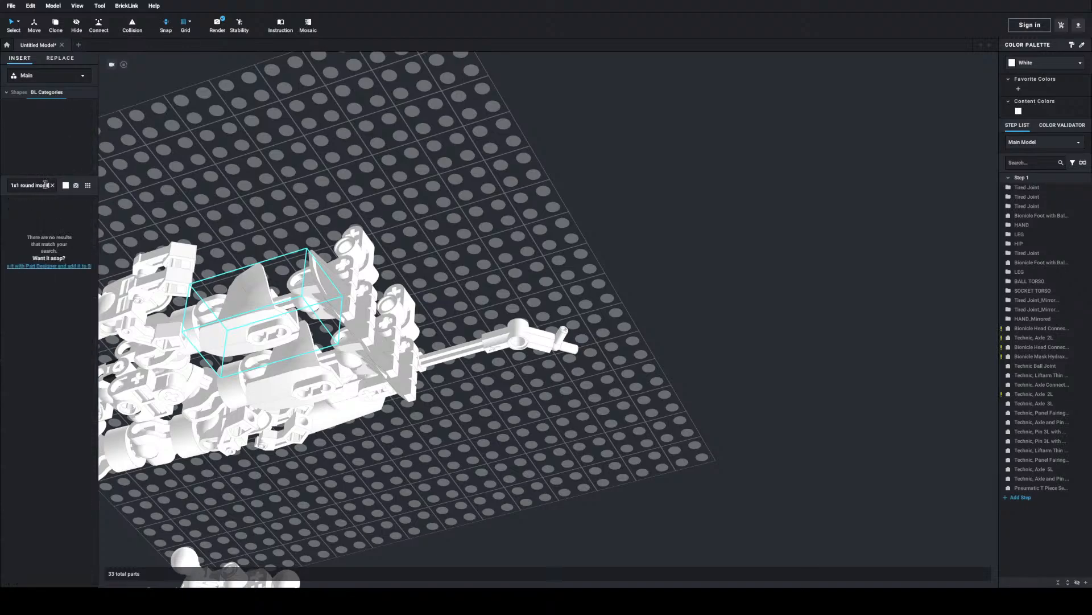
Step: Search the parts library for "1x1 modi" and look through the modified bricks and plates
{"action": "key", "text": "BackSpace"}
{"action": "key", "text": "BackSpace"}
{"action": "key", "text": "BackSpace"}
{"action": "key", "text": "BackSpace"}
{"action": "key", "text": "BackSpace"}
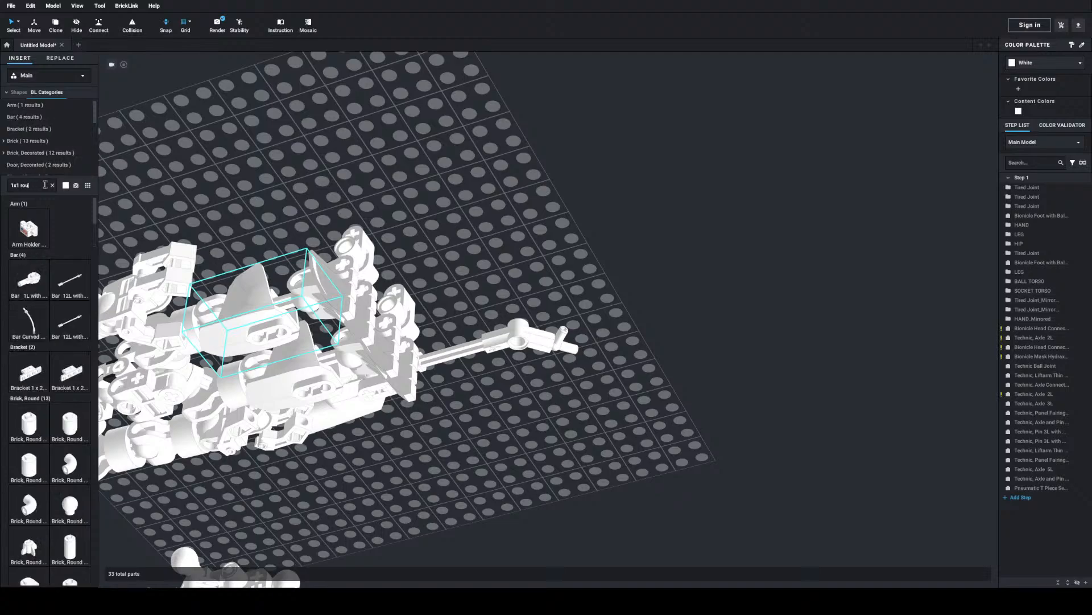
{"action": "key", "text": "BackSpace"}
{"action": "key", "text": "BackSpace"}
{"action": "type", "text": "mod"}
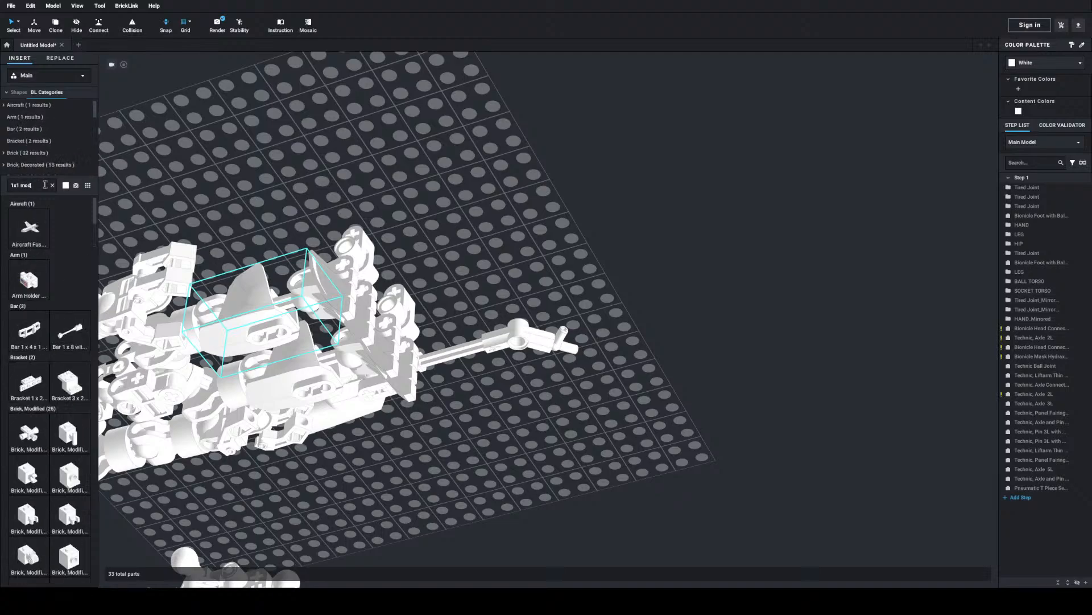
{"action": "type", "text": "ifidd"}
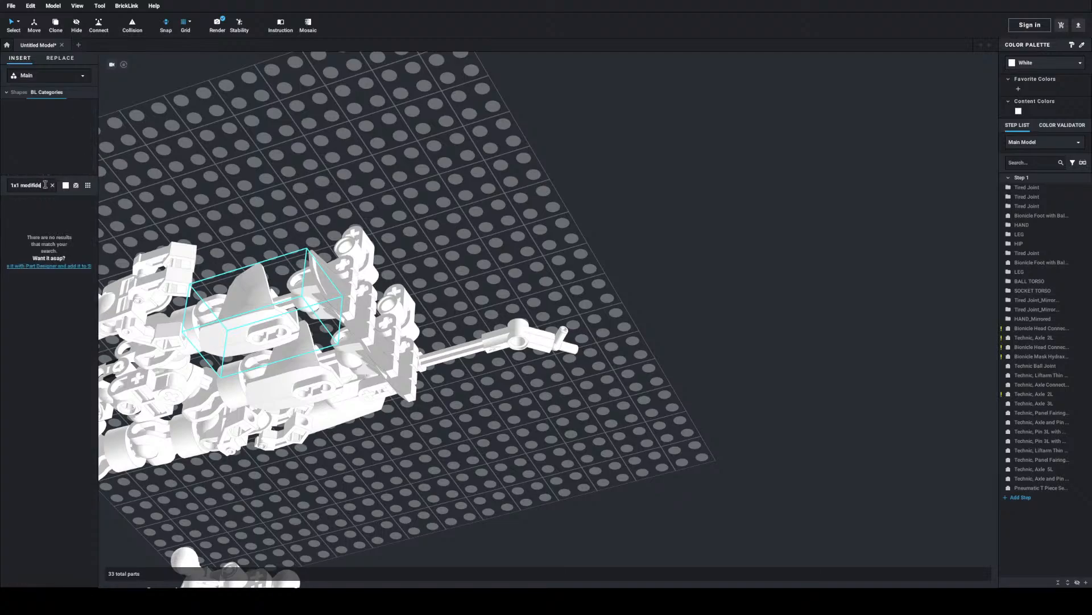
{"action": "key", "text": "BackSpace"}
{"action": "key", "text": "BackSpace"}
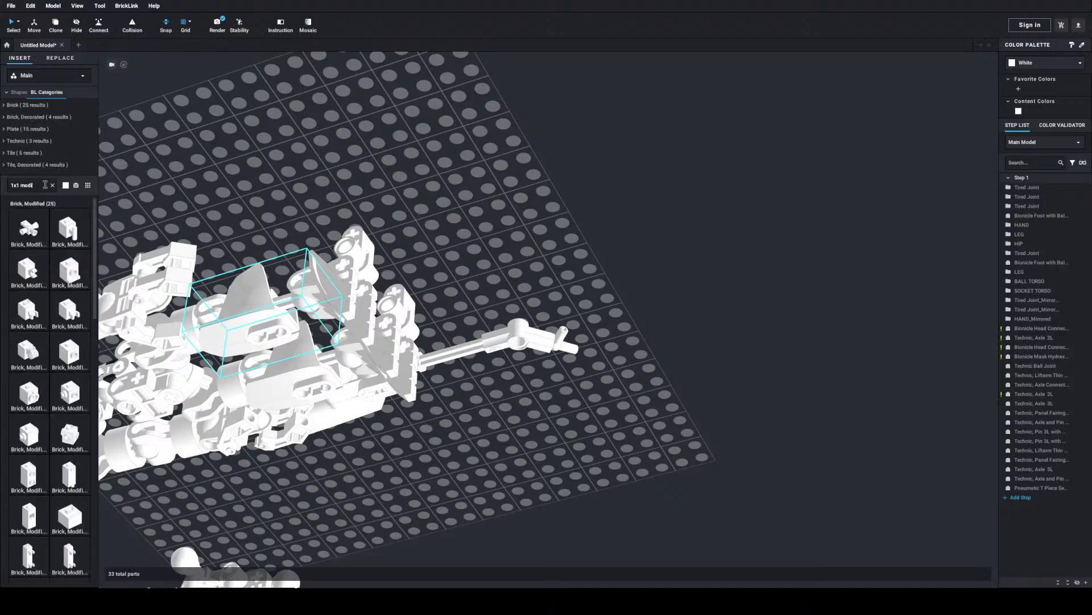
{"action": "scroll", "coordinate": [8, 334], "scroll_direction": "down", "scroll_amount": 10}
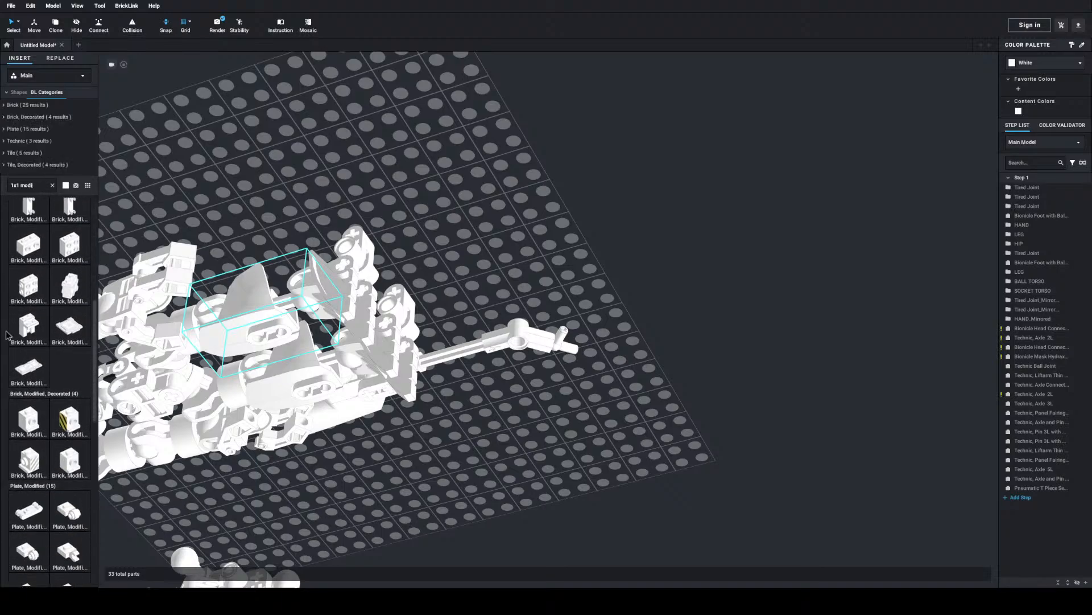
{"action": "scroll", "coordinate": [20, 367], "scroll_direction": "down", "scroll_amount": 10}
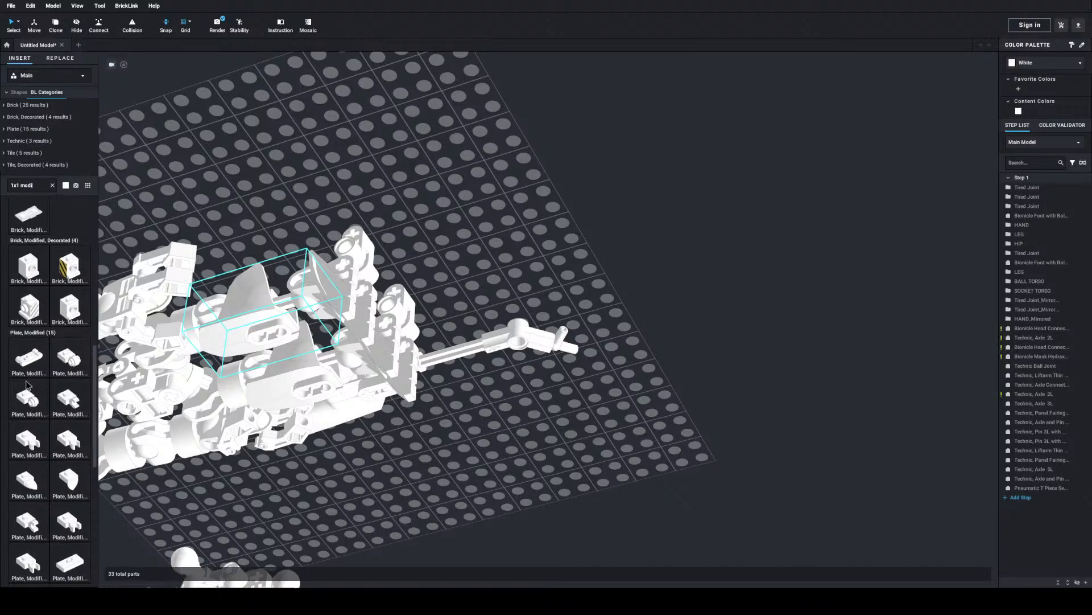
{"action": "scroll", "coordinate": [13, 414], "scroll_direction": "up", "scroll_amount": 6}
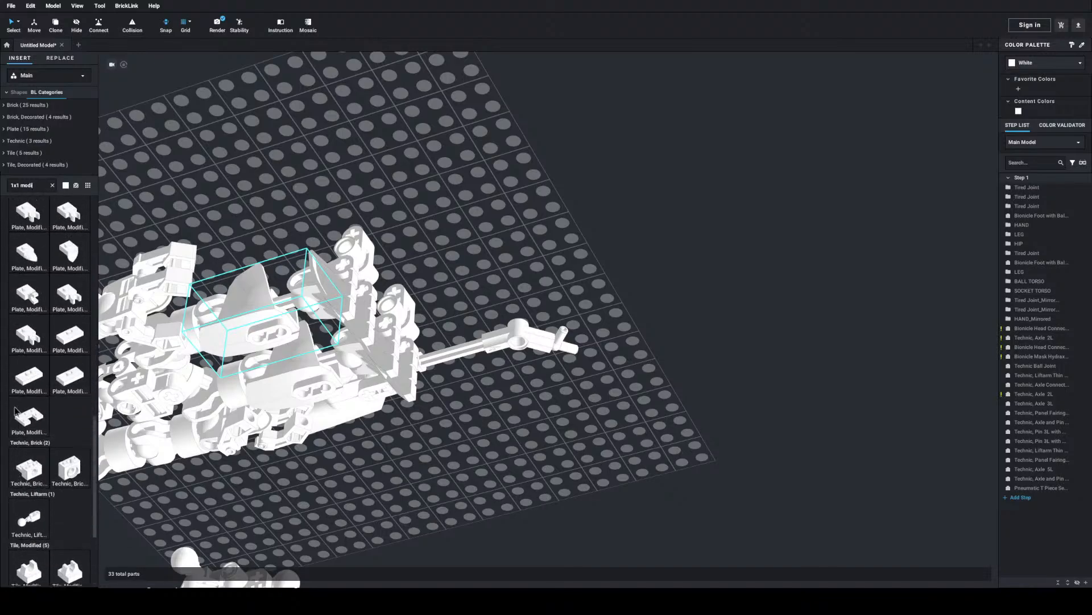
{"action": "scroll", "coordinate": [10, 419], "scroll_direction": "up", "scroll_amount": 12}
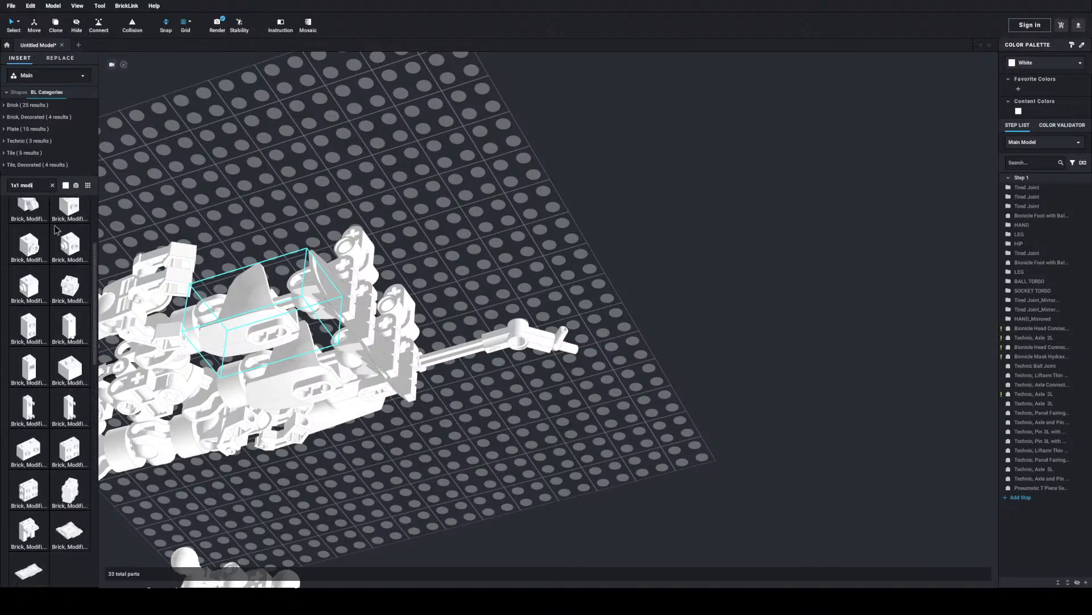
Step: Search the parts library for "round mod" and look through the matching parts
{"action": "key", "text": "BackSpace"}
{"action": "key", "text": "BackSpace"}
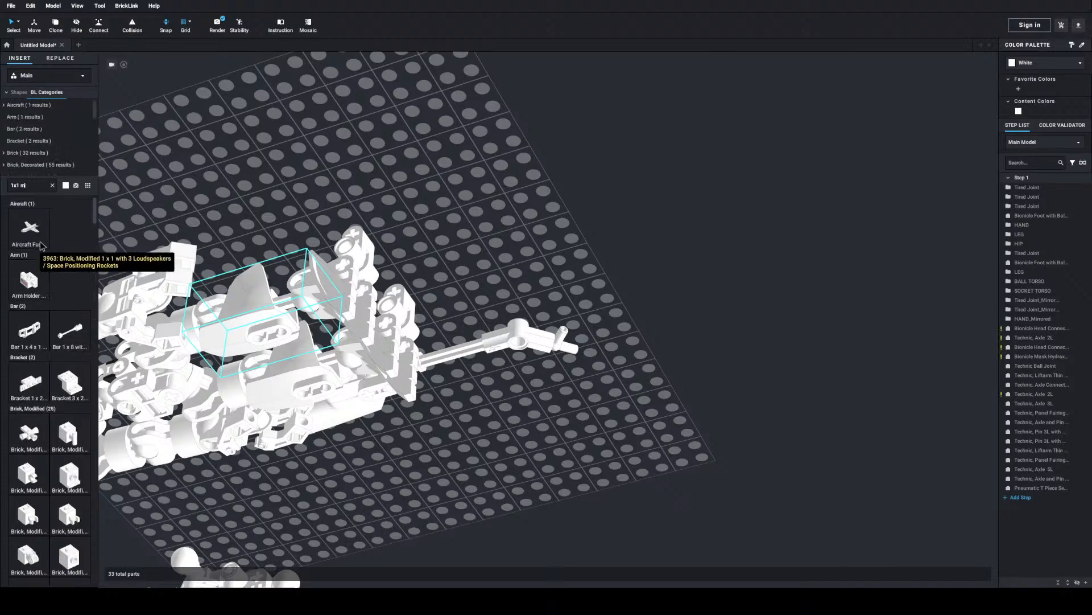
{"action": "key", "text": "BackSpace"}
{"action": "key", "text": "BackSpace"}
{"action": "type", "text": "round m"}
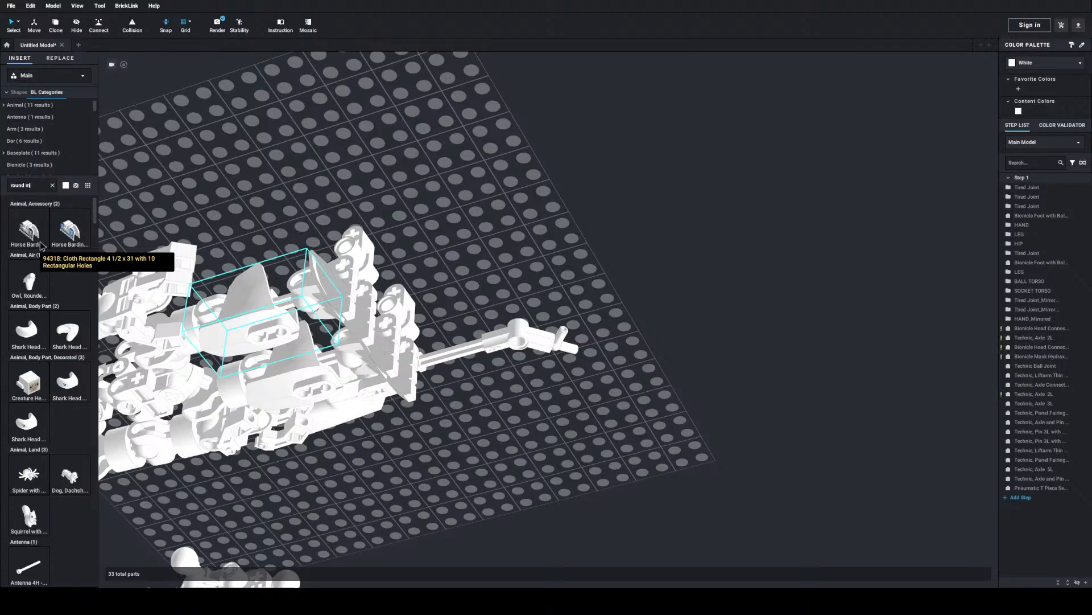
{"action": "type", "text": "od"}
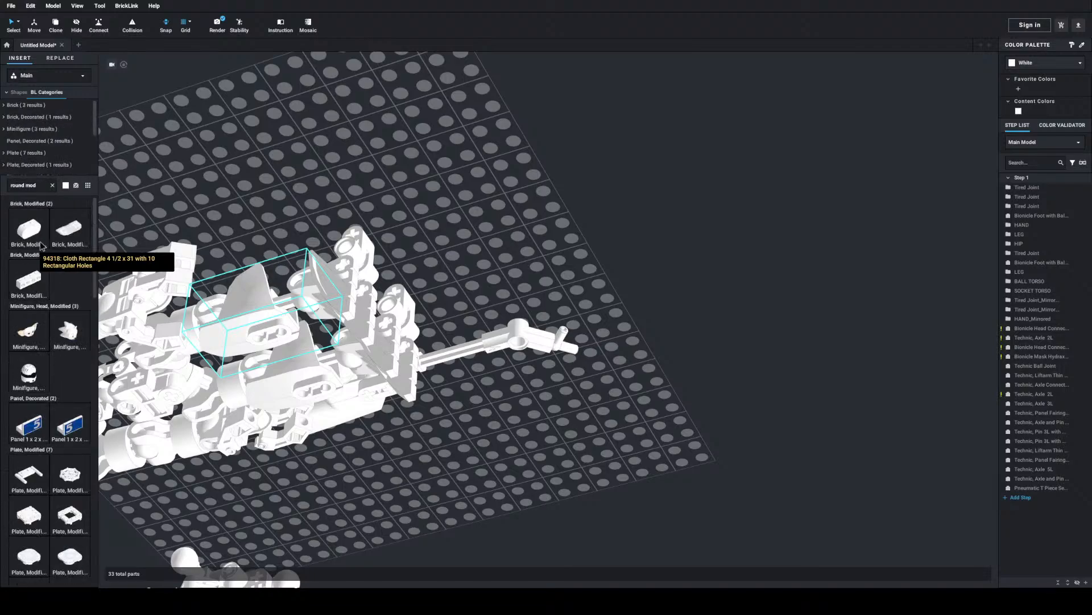
{"action": "scroll", "coordinate": [57, 294], "scroll_direction": "down", "scroll_amount": 10}
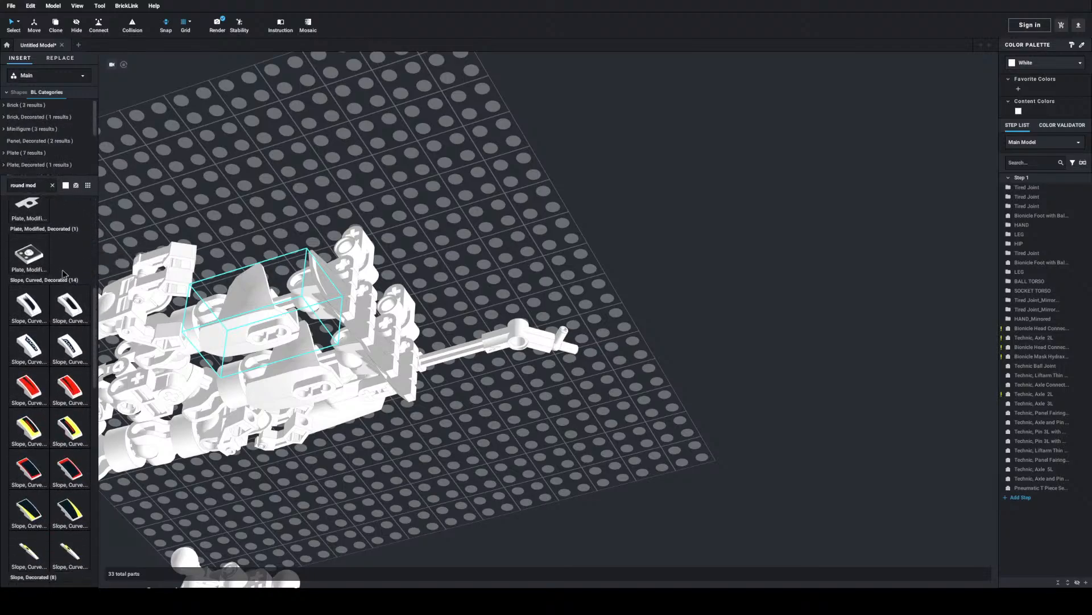
{"action": "scroll", "coordinate": [57, 295], "scroll_direction": "down", "scroll_amount": 7}
{"action": "scroll", "coordinate": [65, 305], "scroll_direction": "up", "scroll_amount": 8}
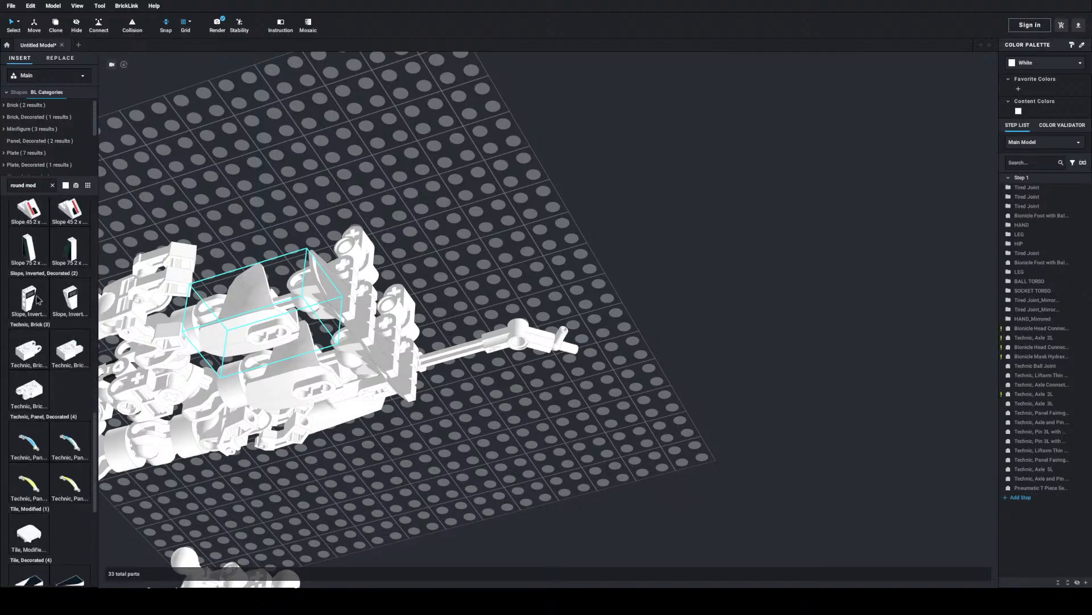
Step: Broaden the parts search to "round" and look through the matching parts
{"action": "key", "text": "BackSpace"}
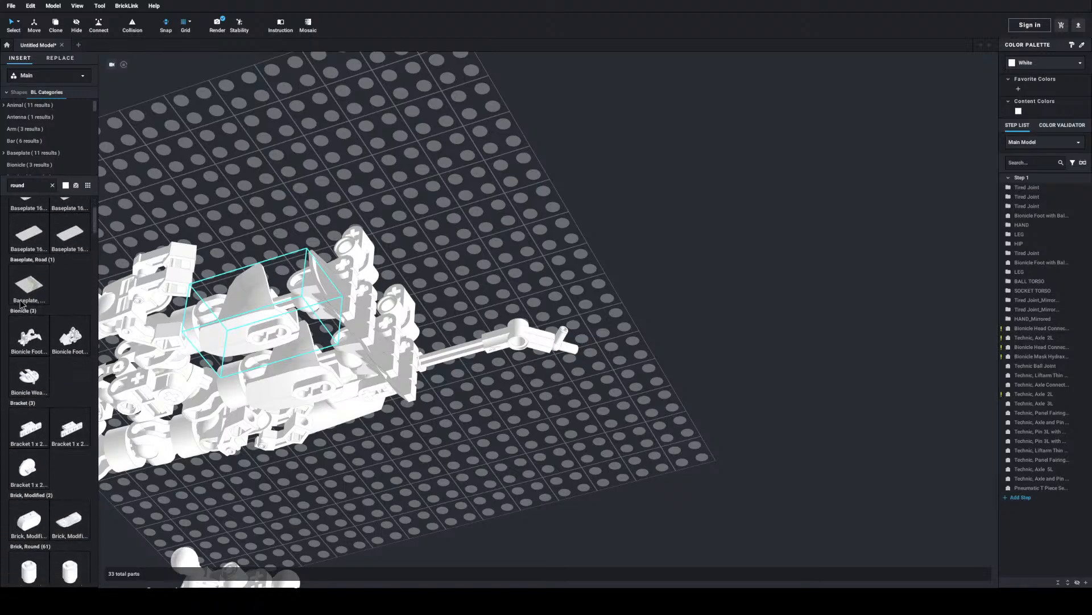
{"action": "scroll", "coordinate": [21, 303], "scroll_direction": "down", "scroll_amount": 2}
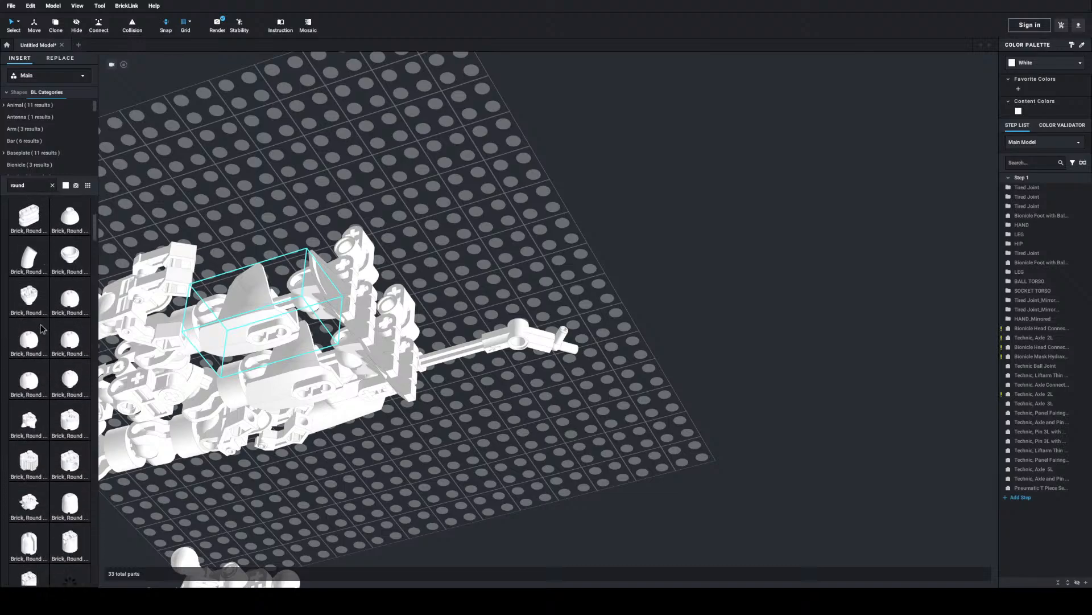
{"action": "scroll", "coordinate": [43, 331], "scroll_direction": "down", "scroll_amount": 3}
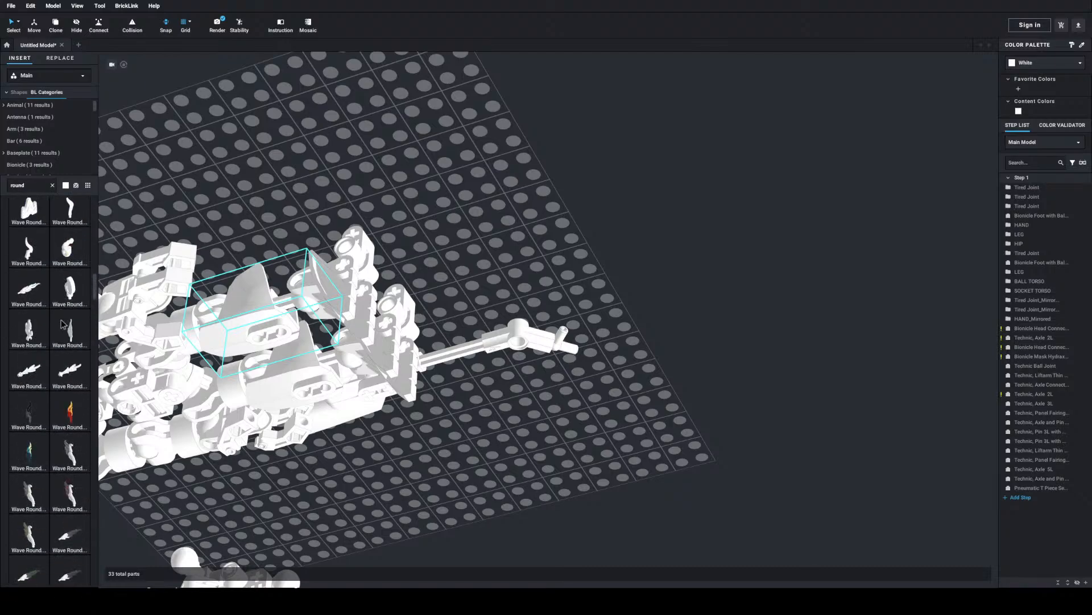
{"action": "scroll", "coordinate": [63, 324], "scroll_direction": "down", "scroll_amount": 5}
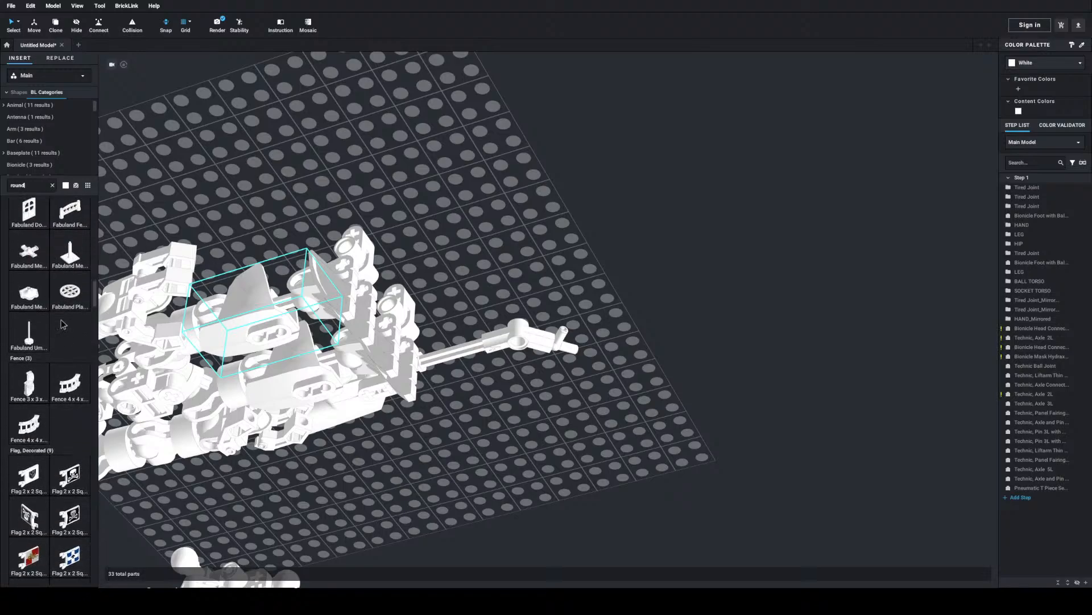
Step: Search the parts library for "bar hole" and look through the matching parts
{"action": "left_click", "coordinate": [35, 186]}
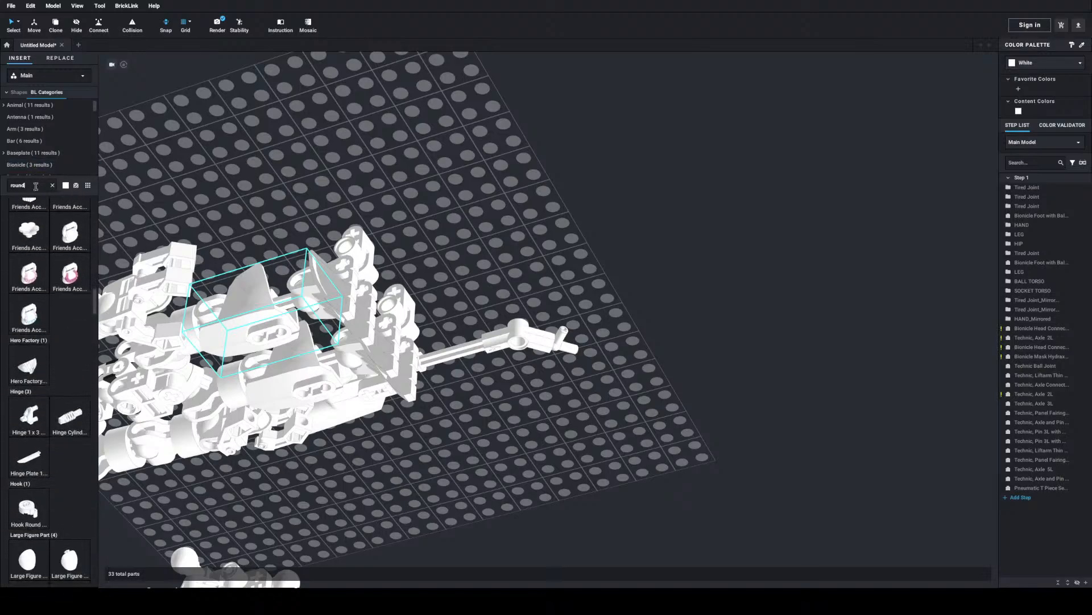
{"action": "type", "text": "bart"}
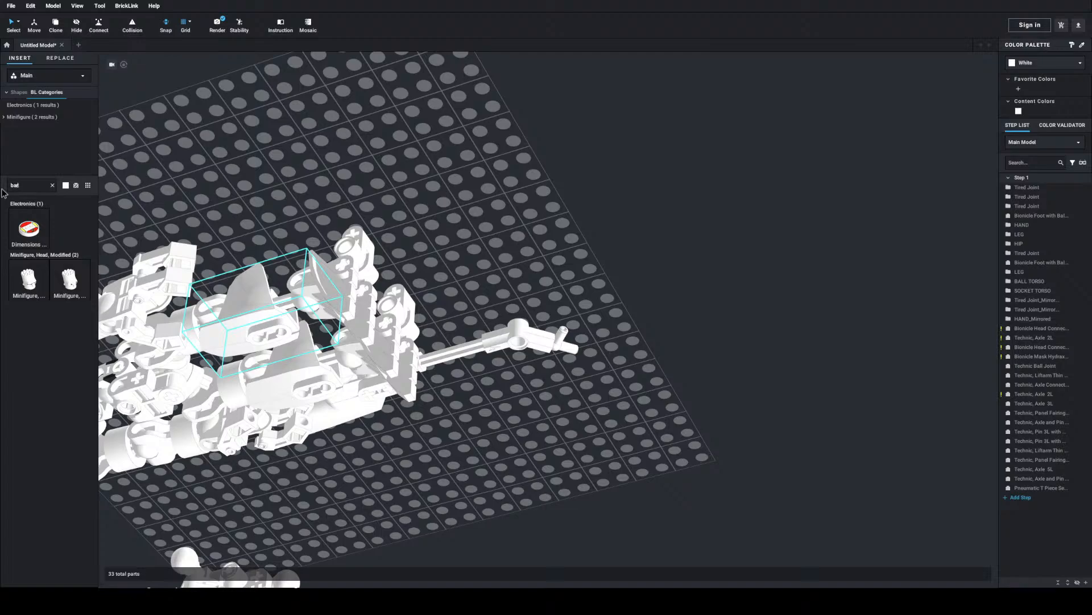
{"action": "key", "text": "BackSpace"}
{"action": "type", "text": "hold"}
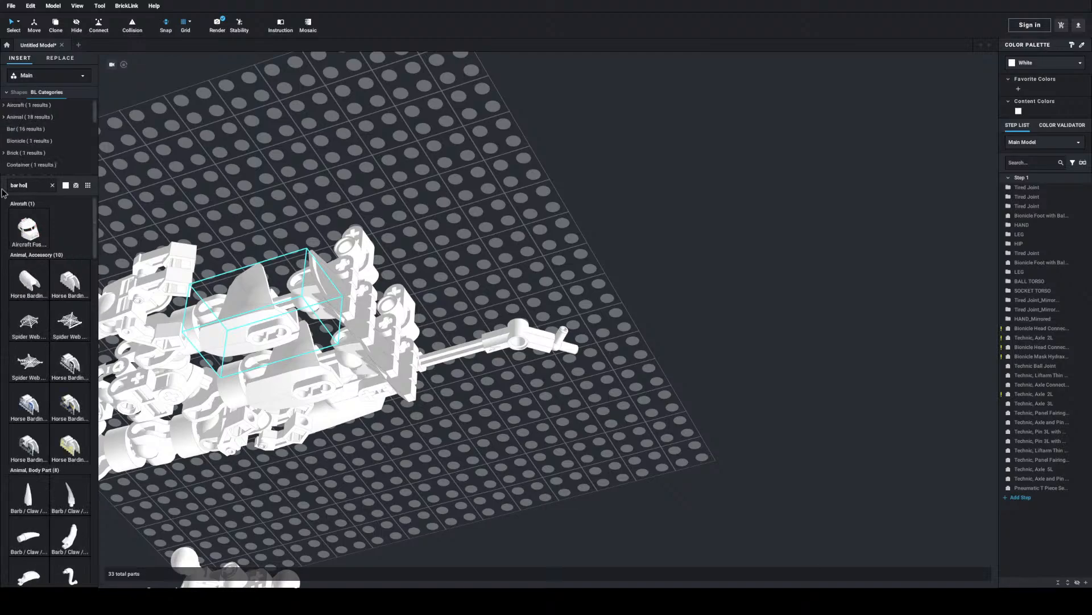
{"action": "scroll", "coordinate": [15, 313], "scroll_direction": "down", "scroll_amount": 10}
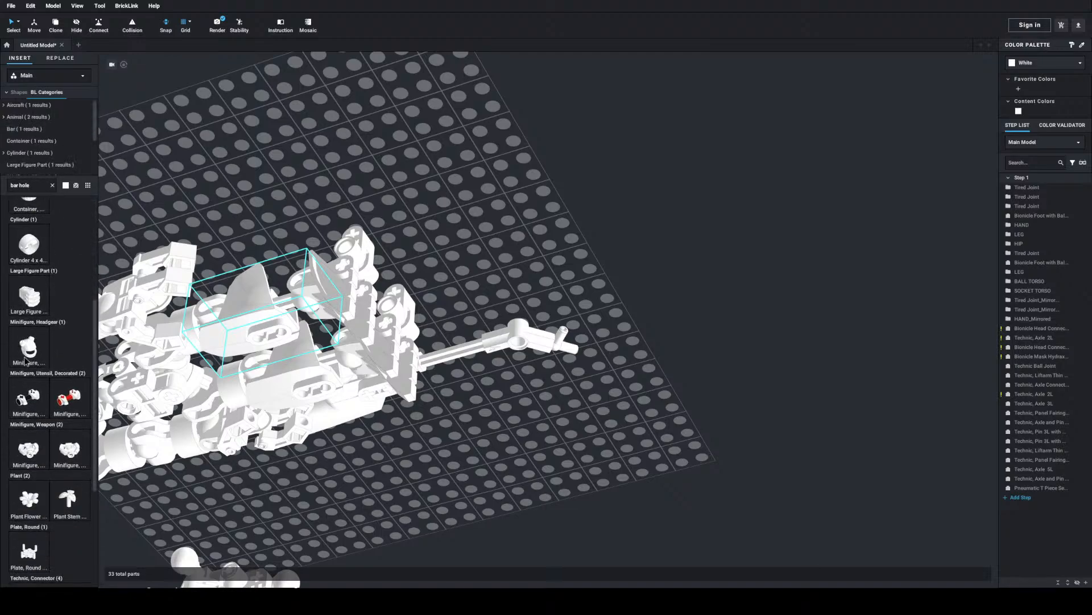
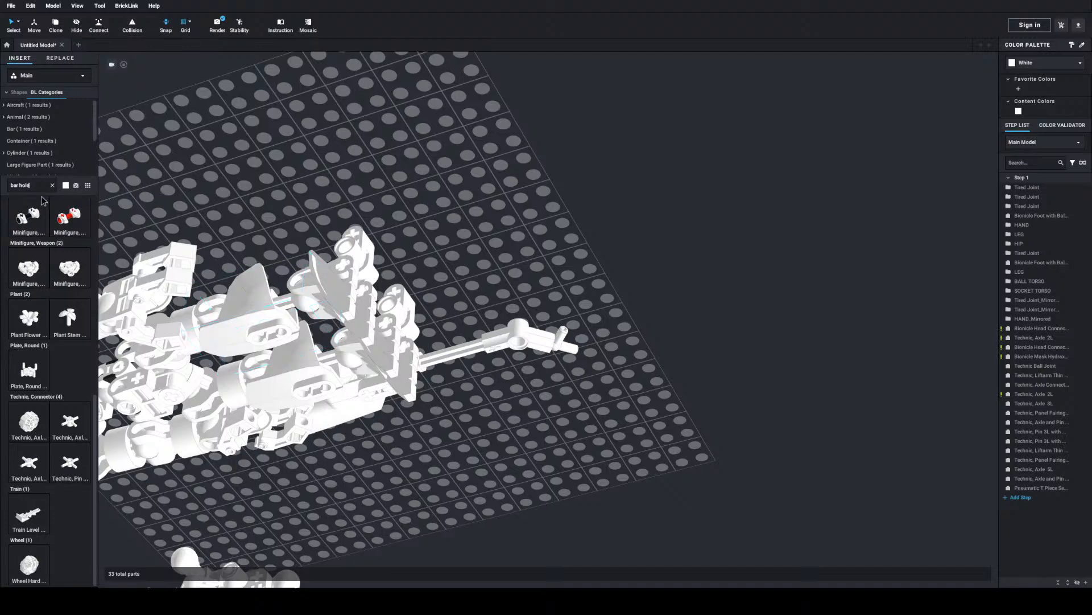
Step: Search the parts library for "open stud" and look through the matching parts
{"action": "key", "text": "BackSpace"}
{"action": "key", "text": "BackSpace"}
{"action": "key", "text": "BackSpace"}
{"action": "key", "text": "BackSpace"}
{"action": "key", "text": "BackSpace"}
{"action": "key", "text": "BackSpace"}
{"action": "key", "text": "BackSpace"}
{"action": "key", "text": "BackSpace"}
{"action": "type", "text": "open stud"}
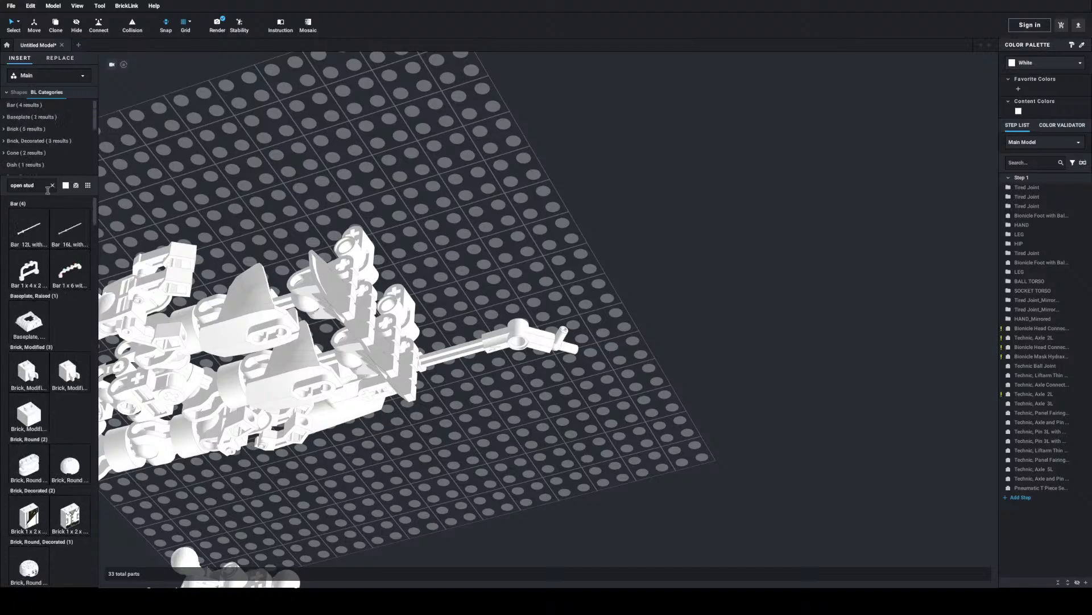
{"action": "scroll", "coordinate": [52, 324], "scroll_direction": "down", "scroll_amount": 15}
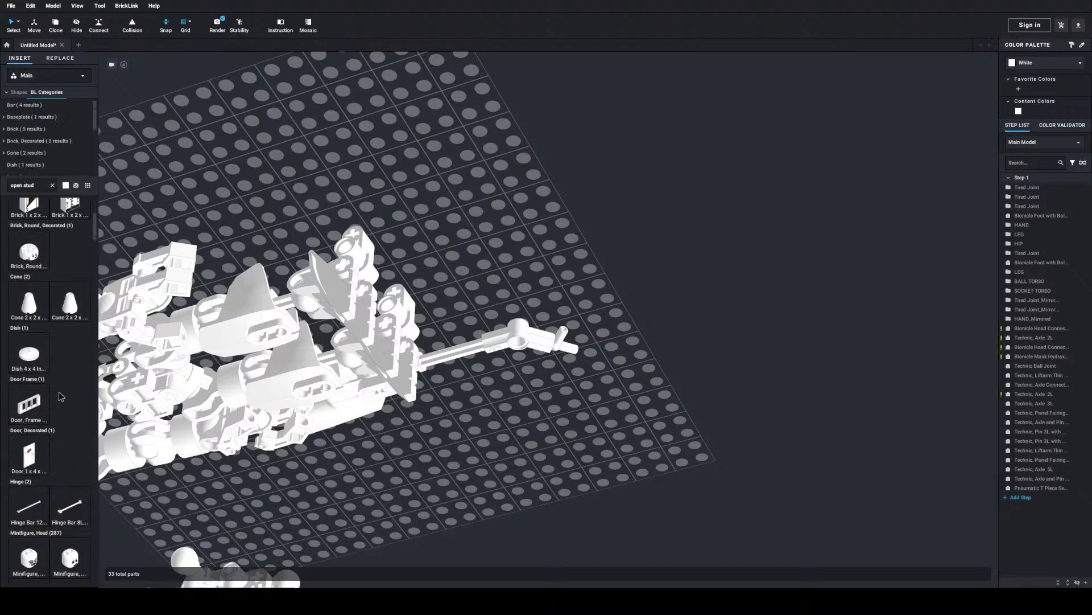
{"action": "scroll", "coordinate": [60, 395], "scroll_direction": "down", "scroll_amount": 8}
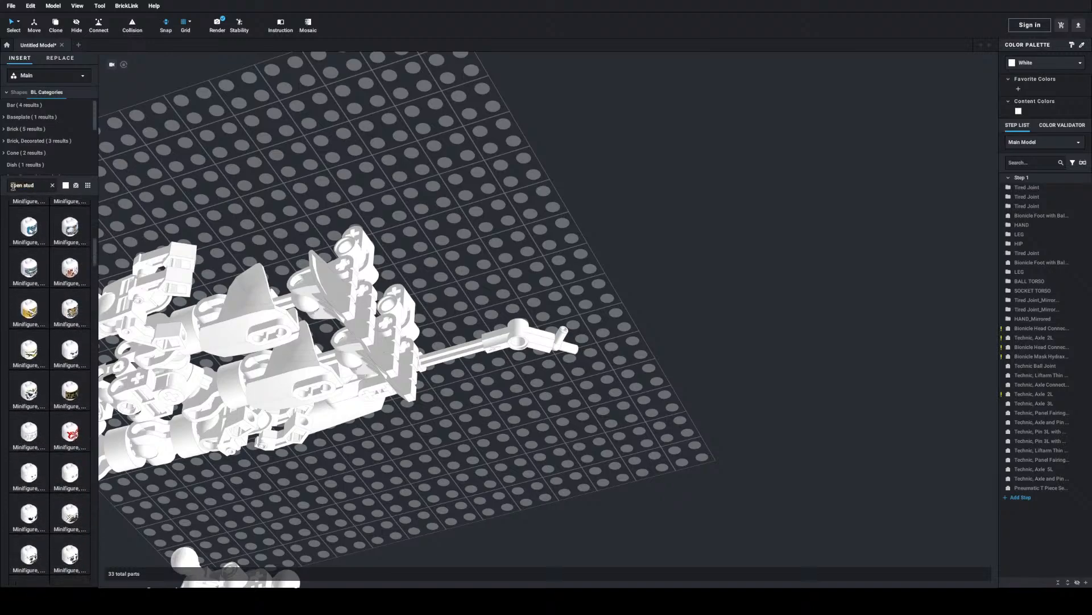
Step: Narrow the parts search to "round open stud" and look through the round plates and tiles
{"action": "type", "text": "round"}
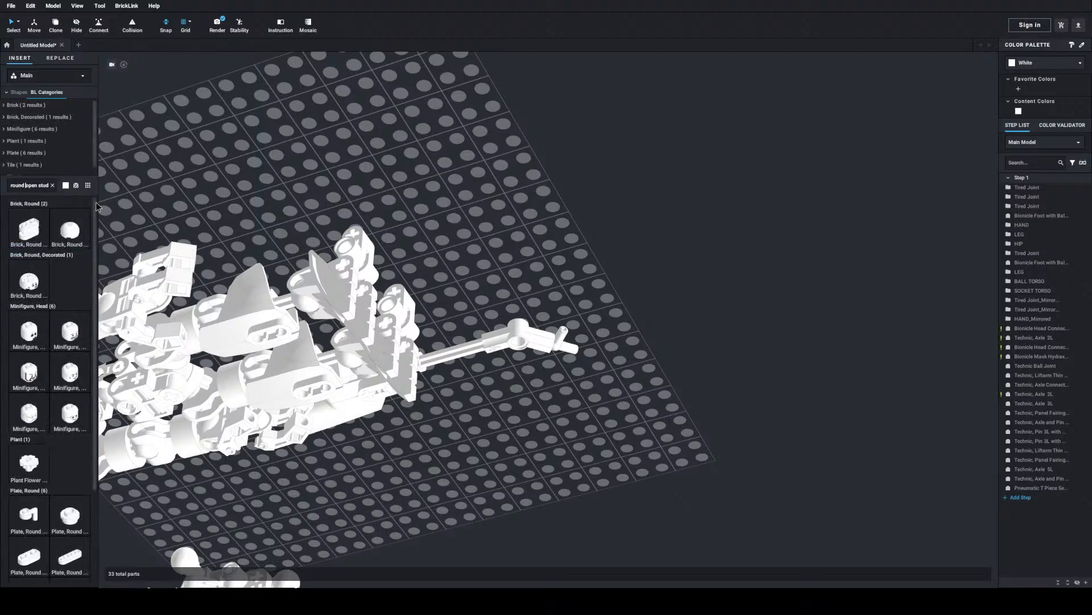
{"action": "scroll", "coordinate": [72, 362], "scroll_direction": "down", "scroll_amount": 2}
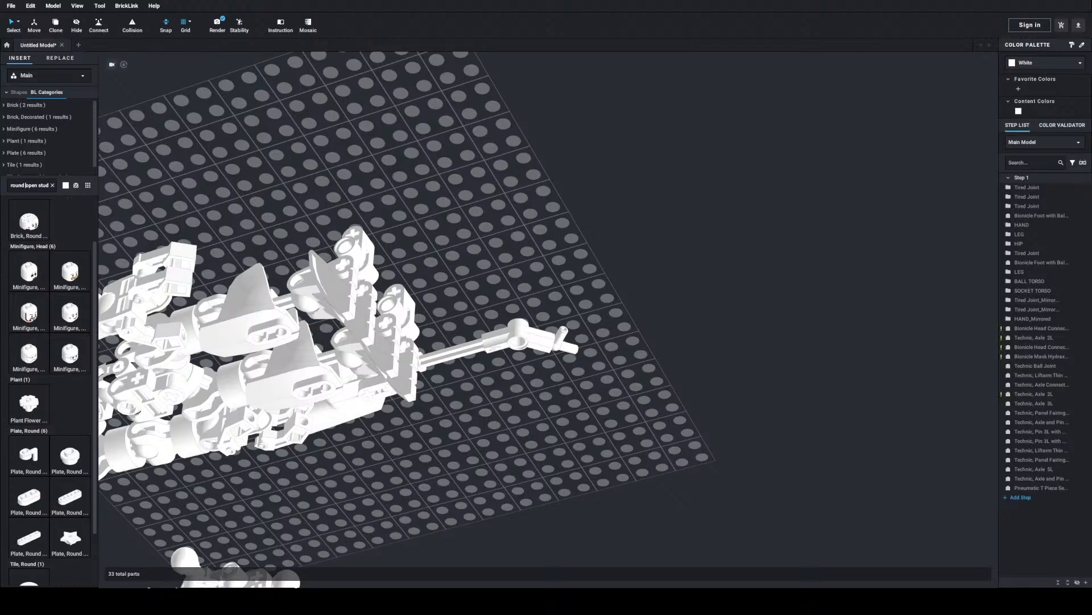
{"action": "scroll", "coordinate": [57, 347], "scroll_direction": "down", "scroll_amount": 2}
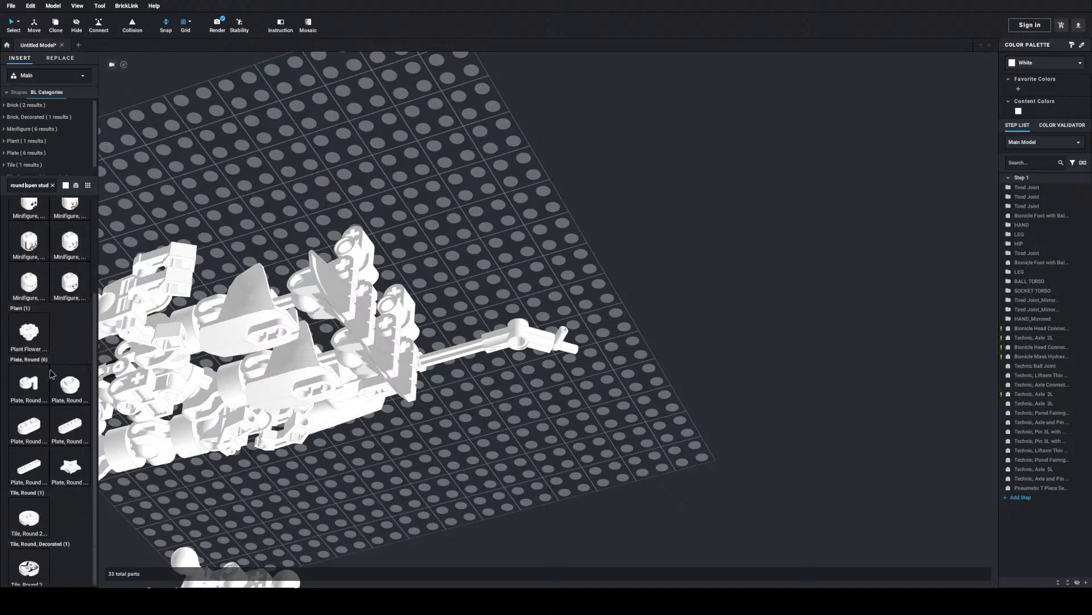
Step: Attach a Plate, Round 1 x 1 with Open Stud to the pneumatic T piece at the end of the guitar neck
{"action": "left_click_drag", "start_coordinate": [70, 384], "coordinate": [564, 341]}
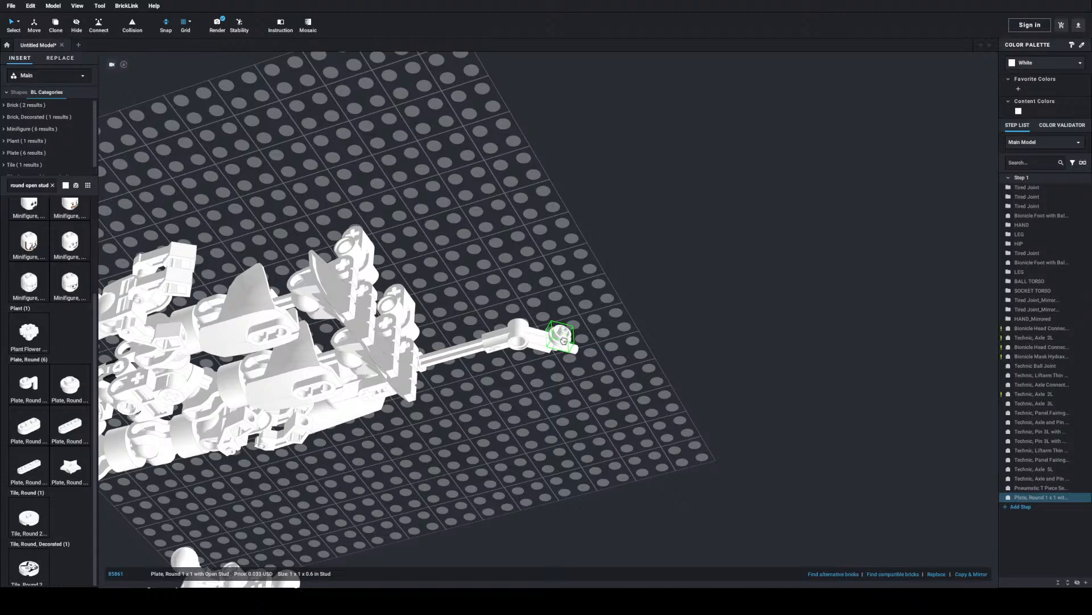
{"action": "left_click", "coordinate": [573, 348]}
{"action": "scroll", "coordinate": [615, 364], "scroll_direction": "up", "scroll_amount": 8}
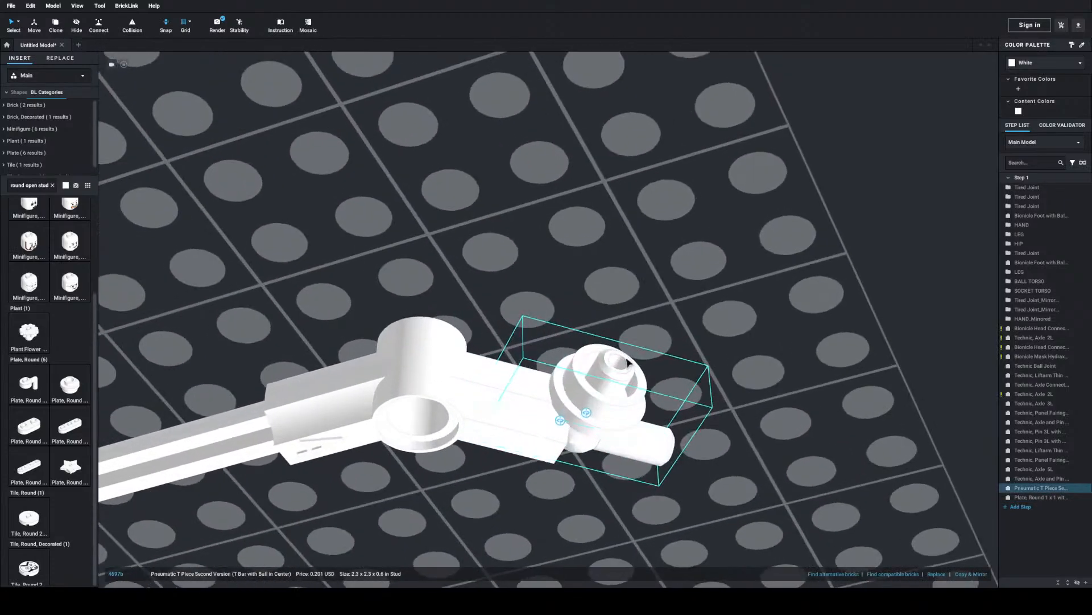
Step: Slide the round open-stud plate outward along the T piece's side bar until it sits at the bar's end
{"action": "middle_click_drag", "start_coordinate": [629, 370], "coordinate": [627, 334]}
{"action": "right_click_drag", "start_coordinate": [626, 334], "coordinate": [633, 315]}
{"action": "left_click", "coordinate": [618, 319]}
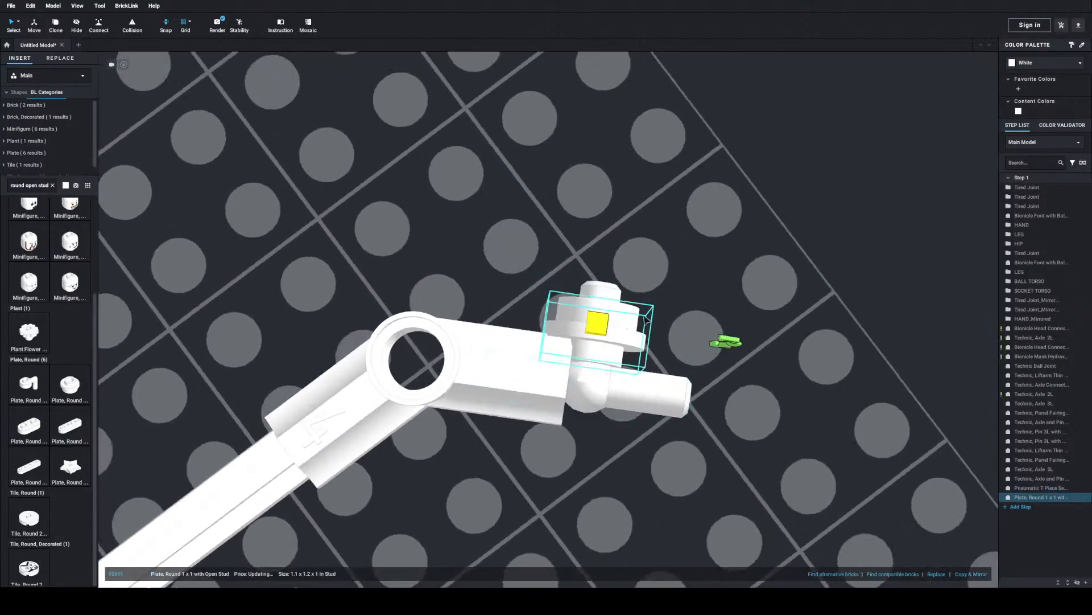
{"action": "key", "text": "w"}
{"action": "key", "text": "w"}
{"action": "key", "text": "w"}
{"action": "key", "text": "w"}
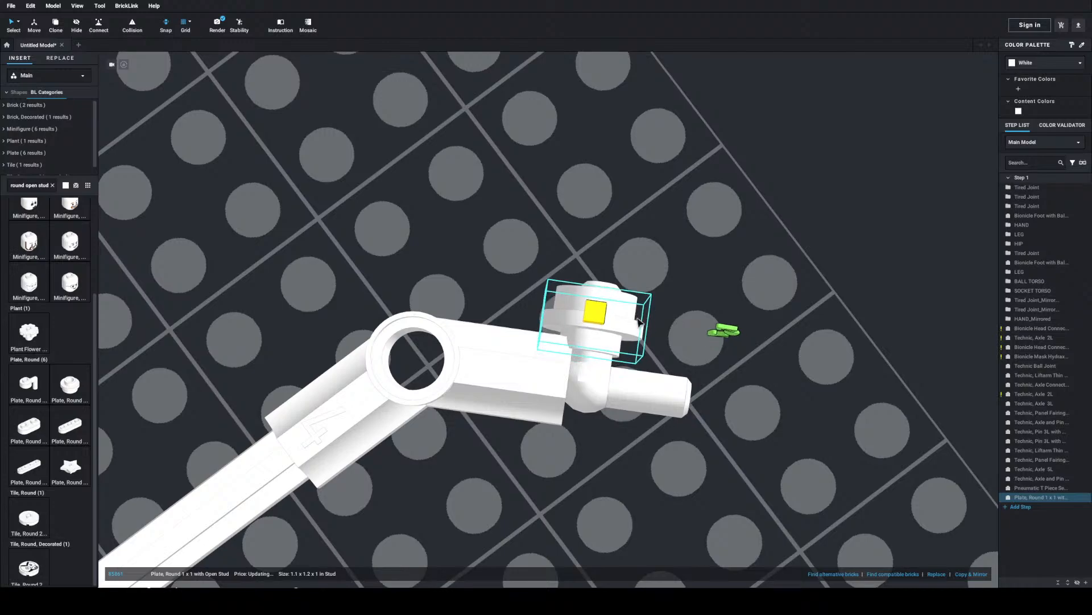
{"action": "key", "text": "w"}
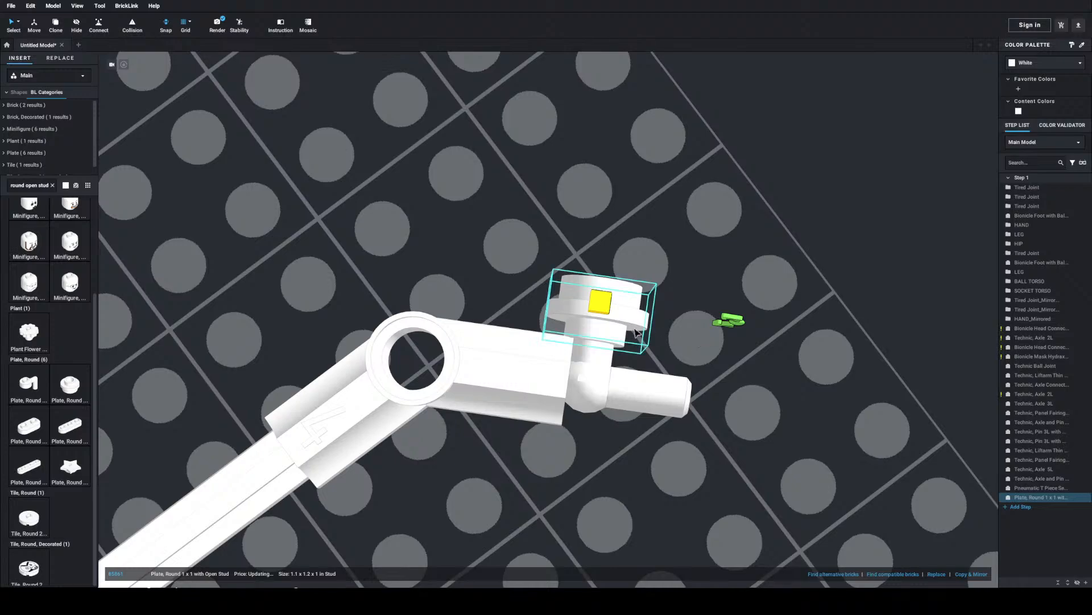
Step: Duplicate the round open-stud plate twice, placing one copy on the T piece's end bar and stacking the second onto it
{"action": "key", "text": "ctrl+c"}
{"action": "key", "text": "ctrl+v"}
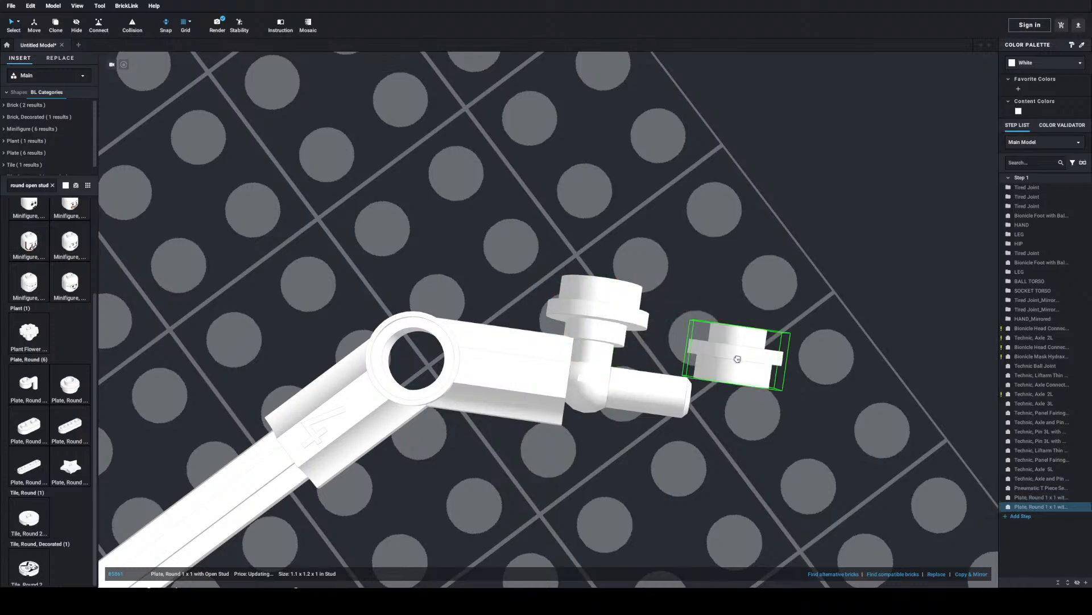
{"action": "left_click", "coordinate": [646, 387]}
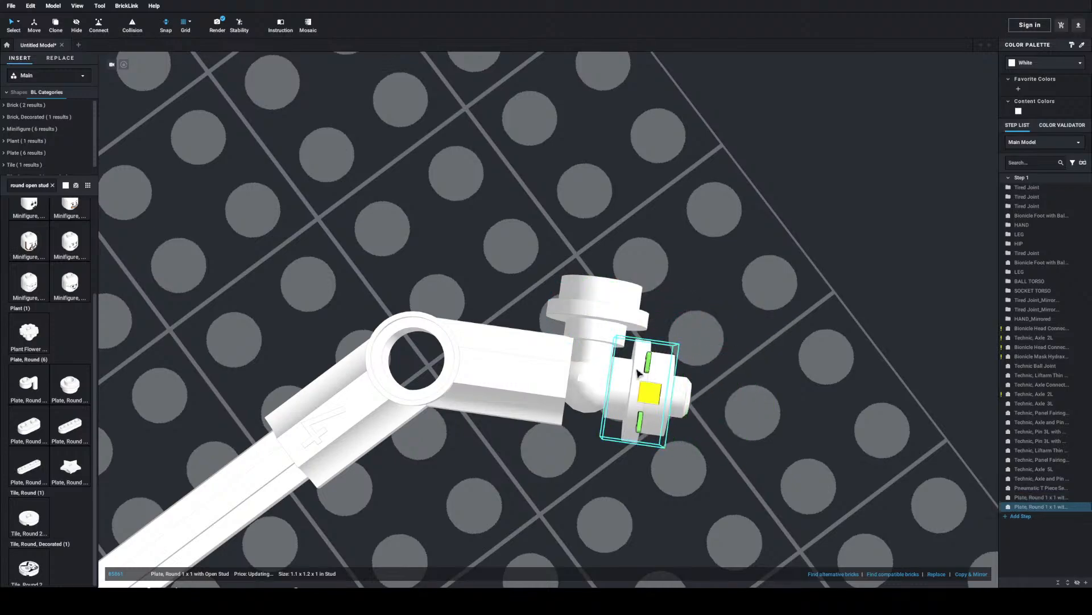
{"action": "key", "text": "ctrl+v"}
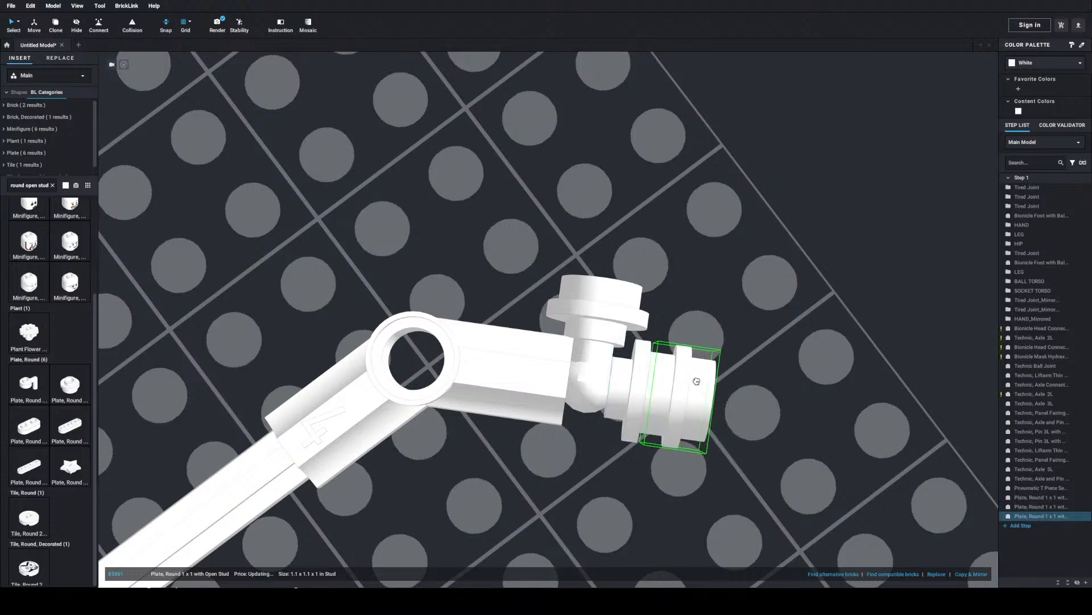
{"action": "left_click", "coordinate": [739, 327]}
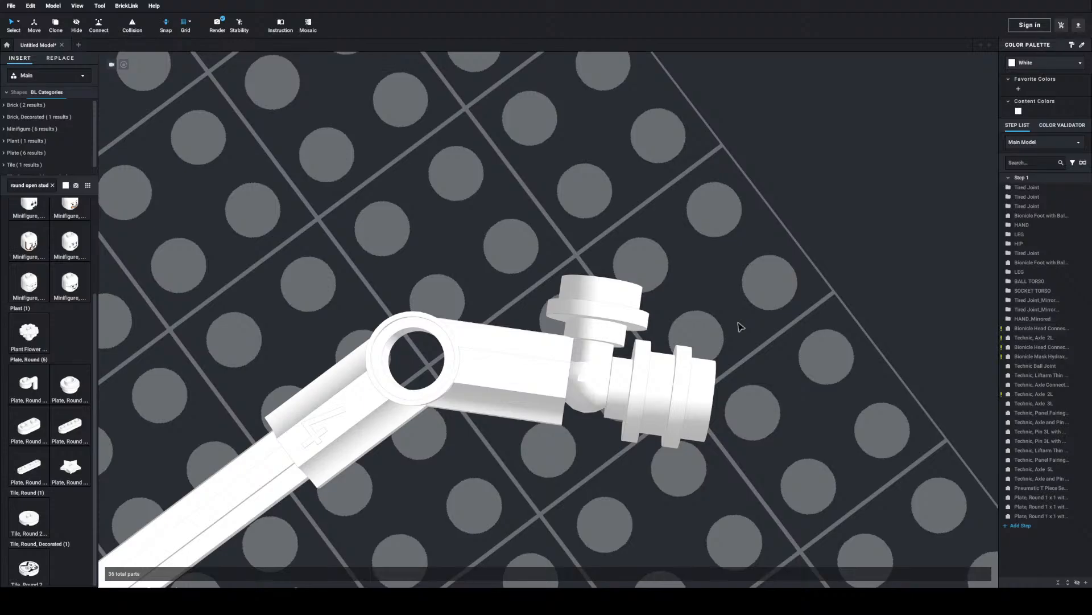
Step: Search the parts library for "panel fairing", look through the matching panels, and clear the search
{"action": "scroll", "coordinate": [751, 300], "scroll_direction": "down", "scroll_amount": 8}
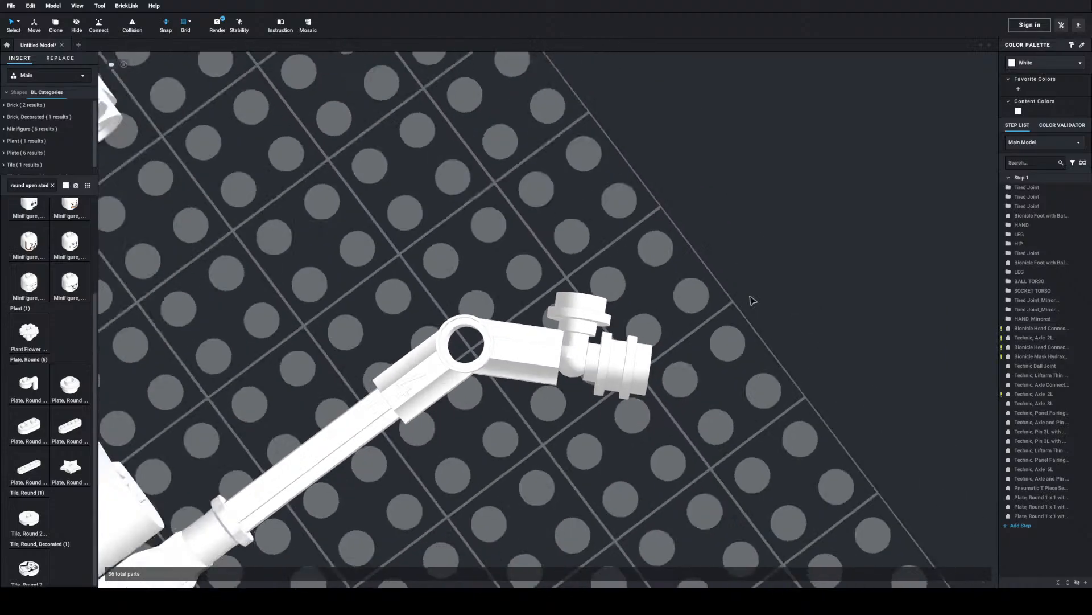
{"action": "right_click_drag", "start_coordinate": [768, 347], "coordinate": [669, 346]}
{"action": "middle_click_drag", "start_coordinate": [669, 346], "coordinate": [691, 284]}
{"action": "scroll", "coordinate": [552, 228], "scroll_direction": "down", "scroll_amount": 1}
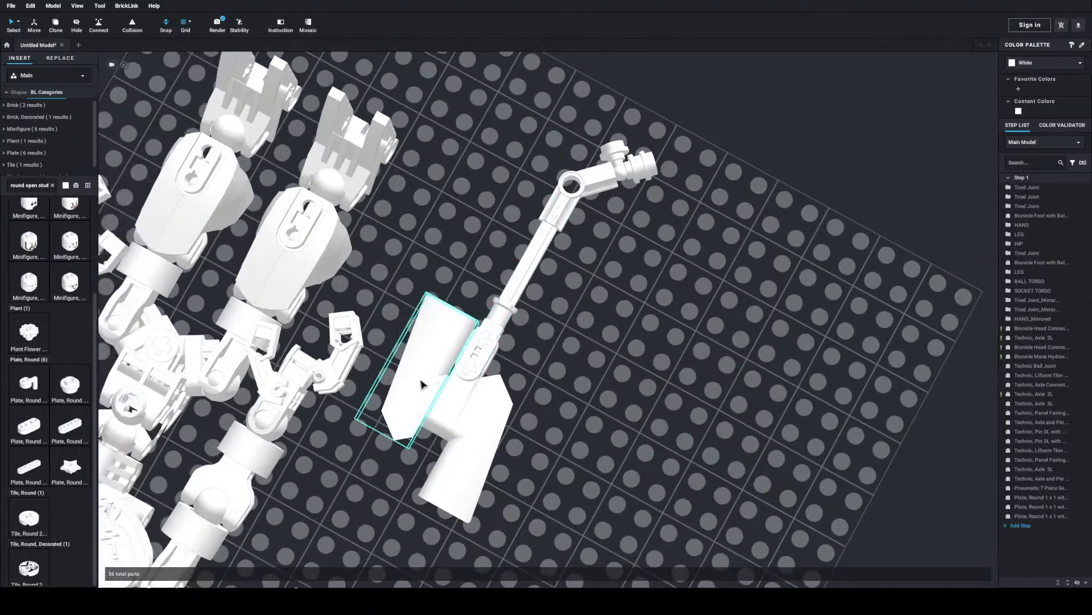
{"action": "left_click", "coordinate": [419, 348]}
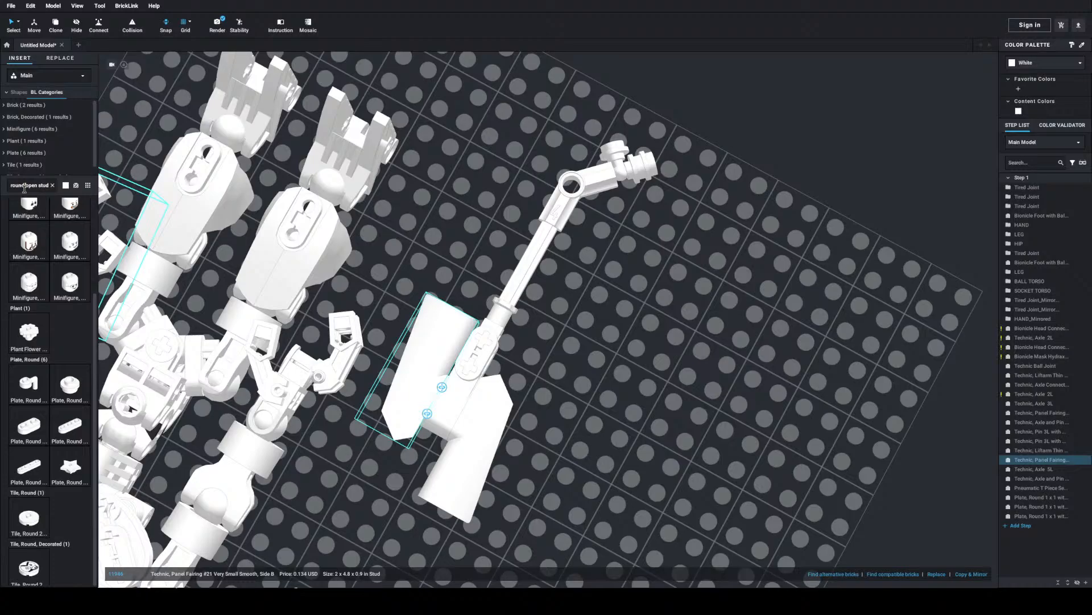
{"action": "left_click_drag", "start_coordinate": [11, 185], "coordinate": [69, 192]}
{"action": "key", "text": "BackSpace"}
{"action": "type", "text": "panel fairing"}
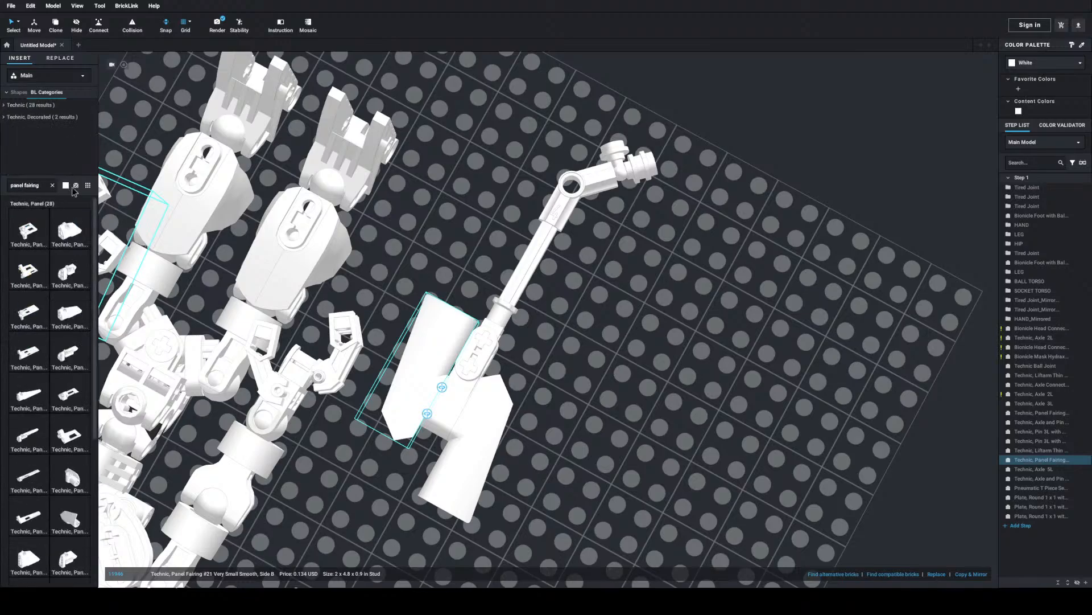
{"action": "scroll", "coordinate": [35, 364], "scroll_direction": "down", "scroll_amount": 6}
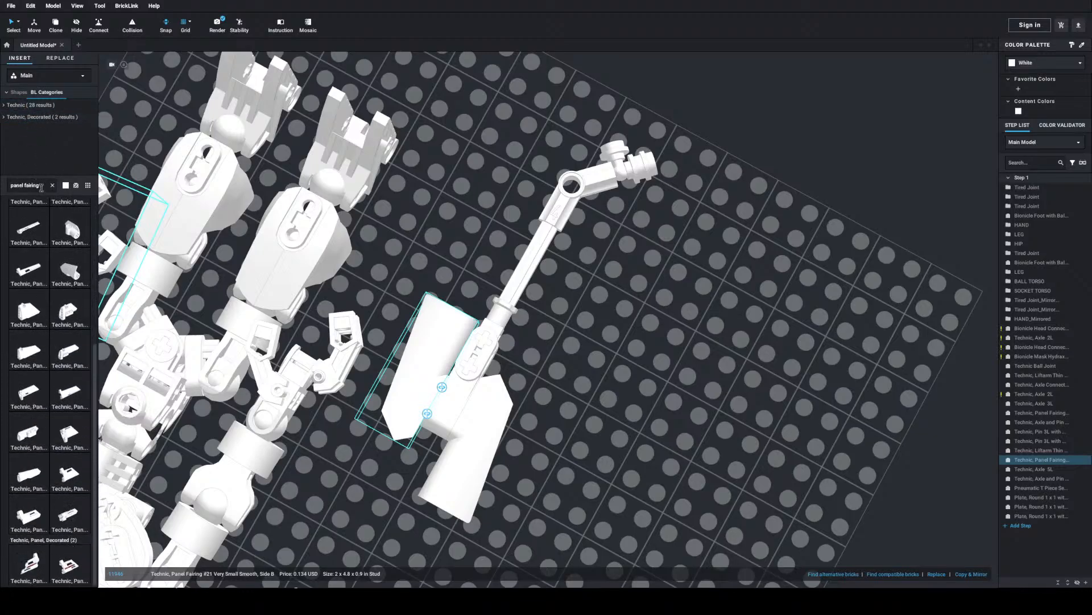
{"action": "left_click", "coordinate": [52, 185]}
{"action": "left_click", "coordinate": [386, 234]}
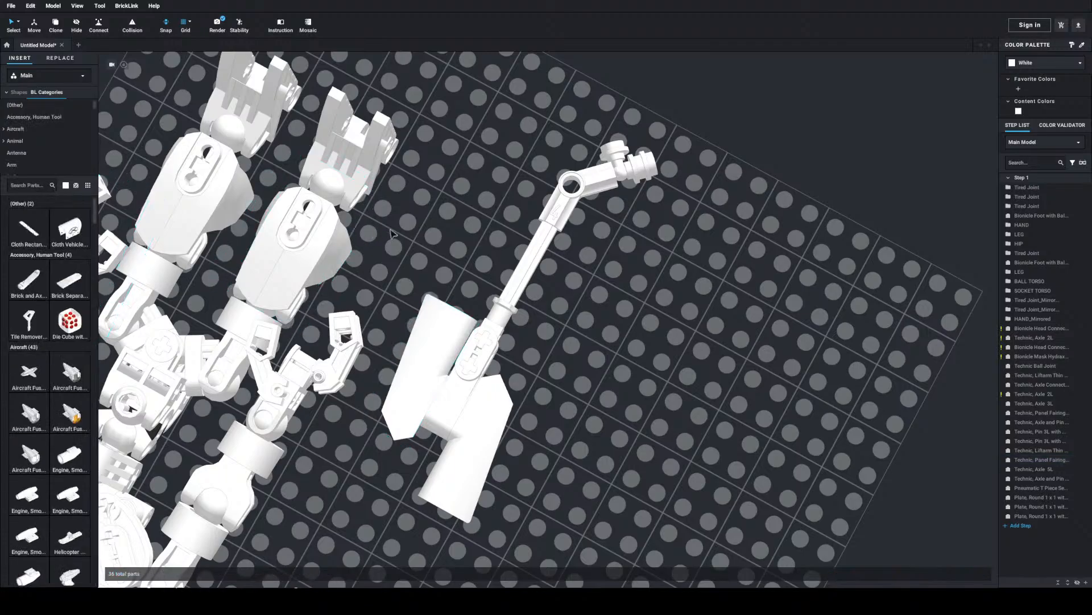
Step: Group all the guitar parts into a submodel named GUITAR and move it slightly away from the figure
{"action": "scroll", "coordinate": [444, 273], "scroll_direction": "down", "scroll_amount": 5}
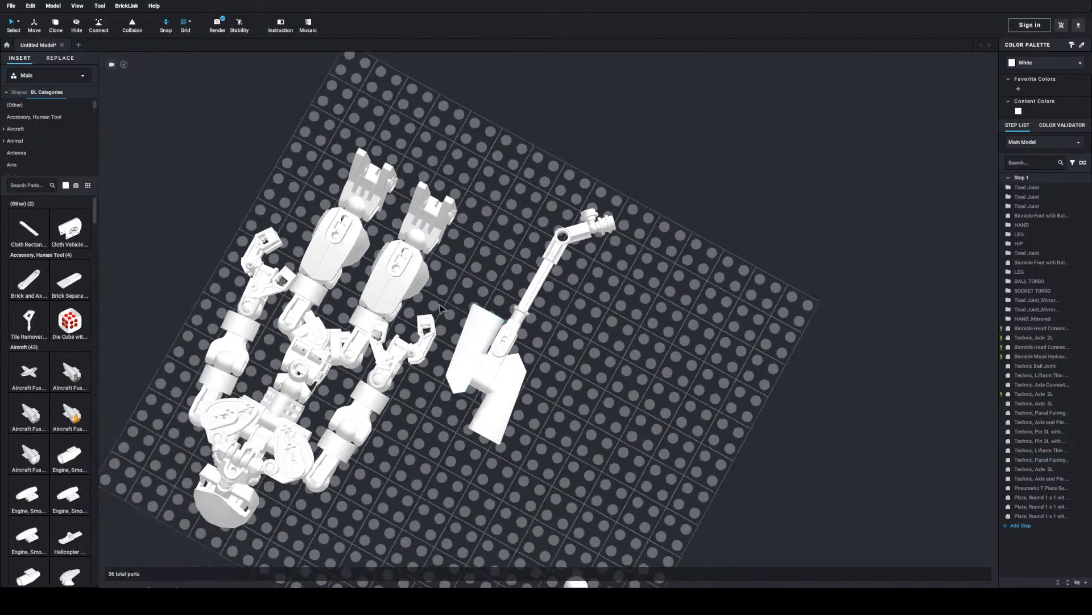
{"action": "scroll", "coordinate": [451, 304], "scroll_direction": "up", "scroll_amount": 1}
{"action": "scroll", "coordinate": [450, 305], "scroll_direction": "up", "scroll_amount": 5}
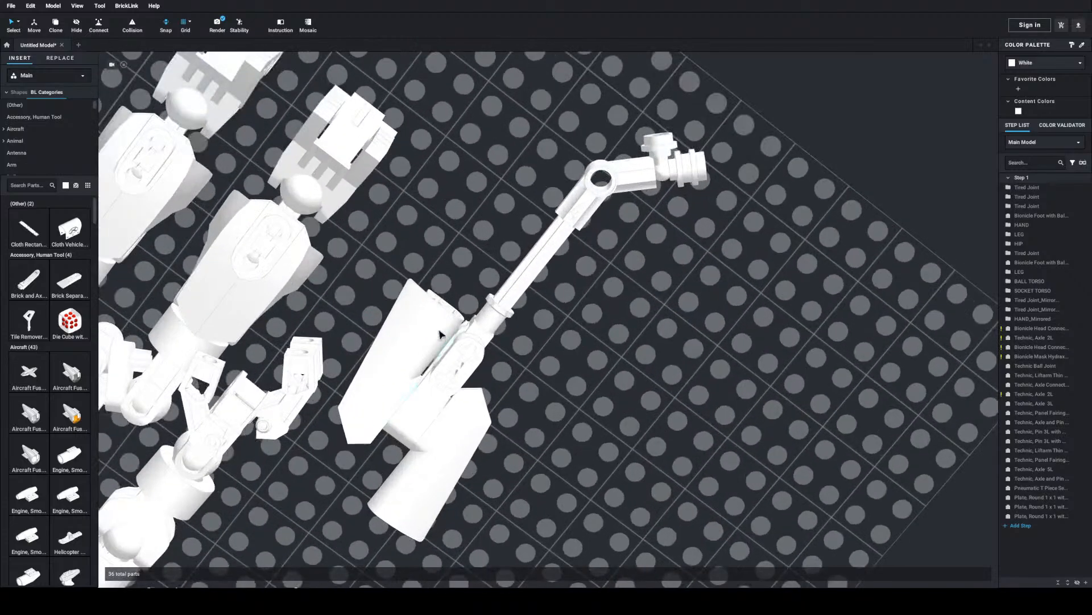
{"action": "scroll", "coordinate": [430, 350], "scroll_direction": "down", "scroll_amount": 5}
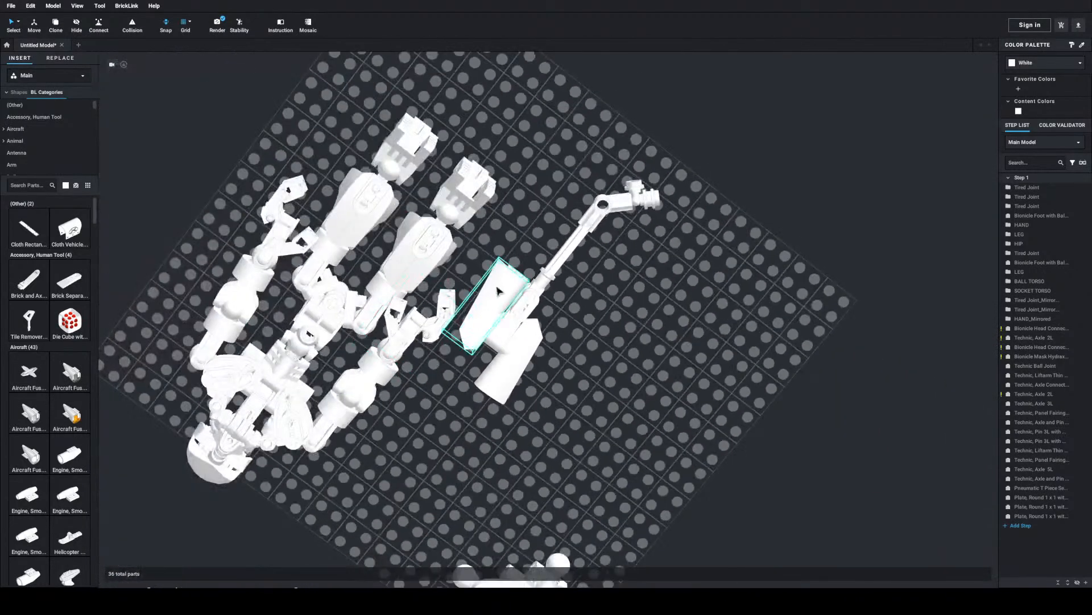
{"action": "left_click_drag", "start_coordinate": [507, 421], "coordinate": [667, 180]}
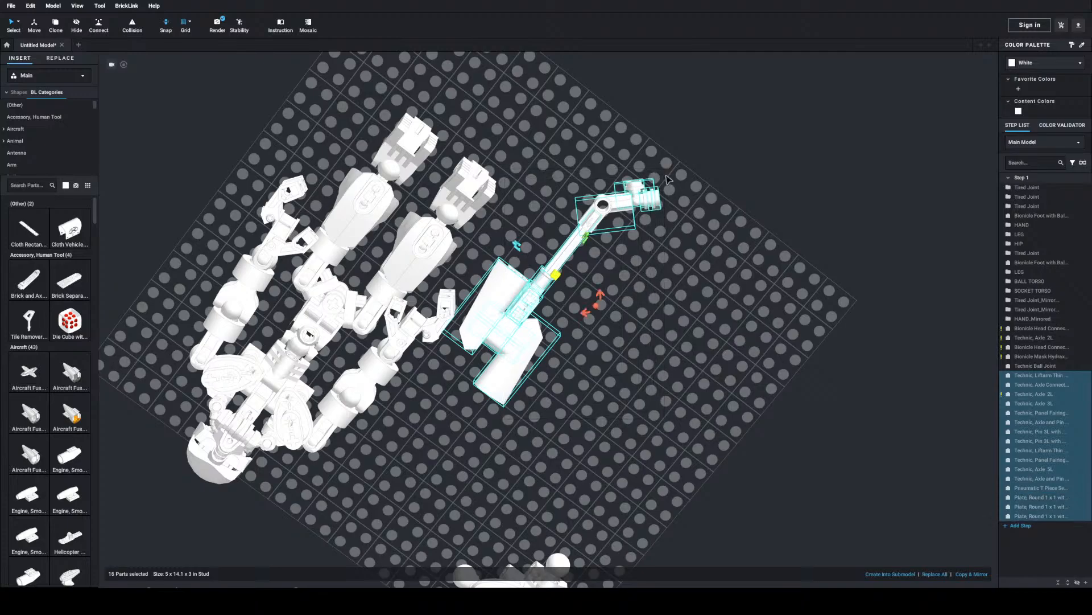
{"action": "key", "text": "ctrl+g"}
{"action": "type", "text": "GUITAR"}
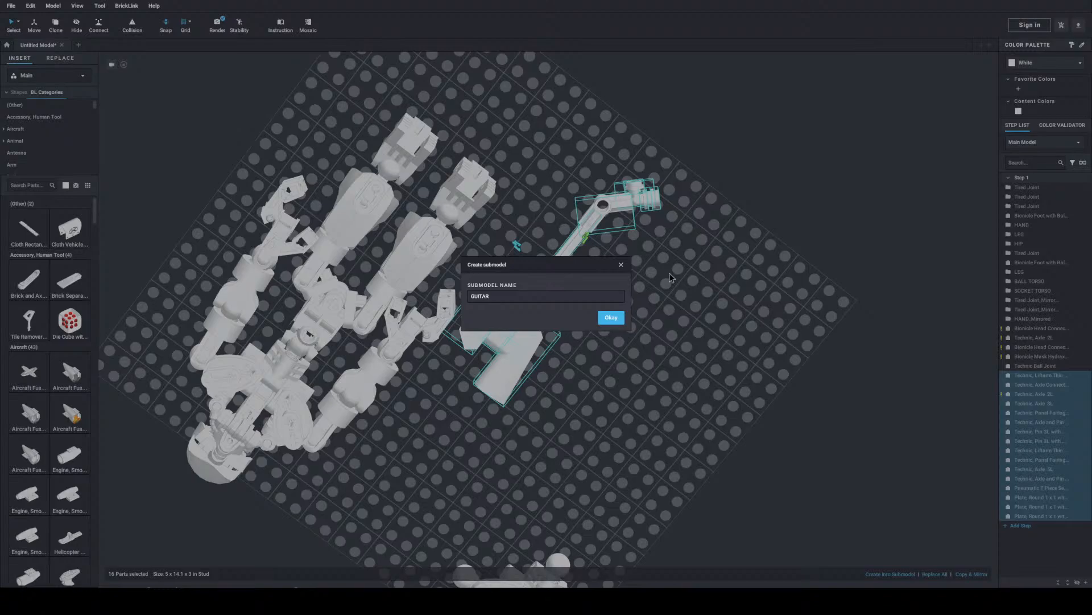
{"action": "left_click", "coordinate": [611, 319]}
{"action": "left_click_drag", "start_coordinate": [560, 261], "coordinate": [602, 288]}
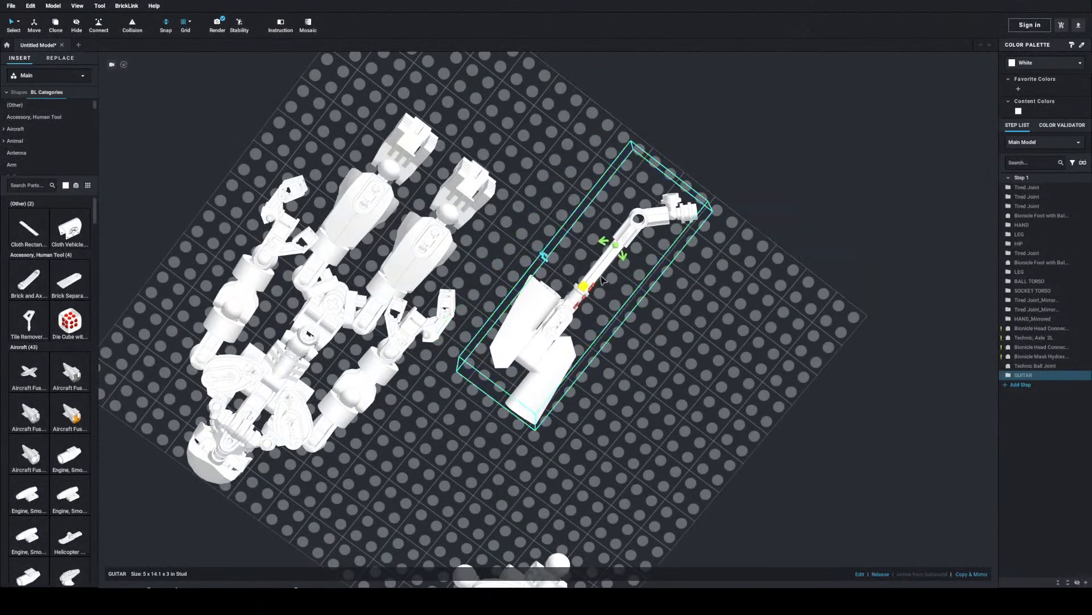
Step: Color the whole GUITAR submodel Black
{"action": "left_click", "coordinate": [1034, 64]}
{"action": "type", "text": "bla"}
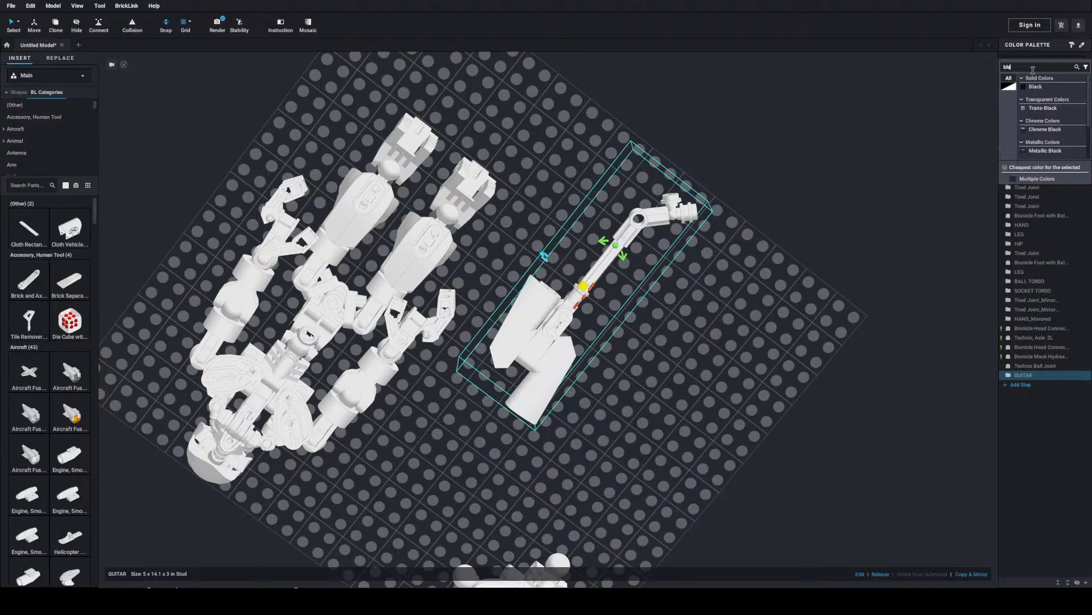
{"action": "type", "text": "ck"}
{"action": "left_click", "coordinate": [1033, 87]}
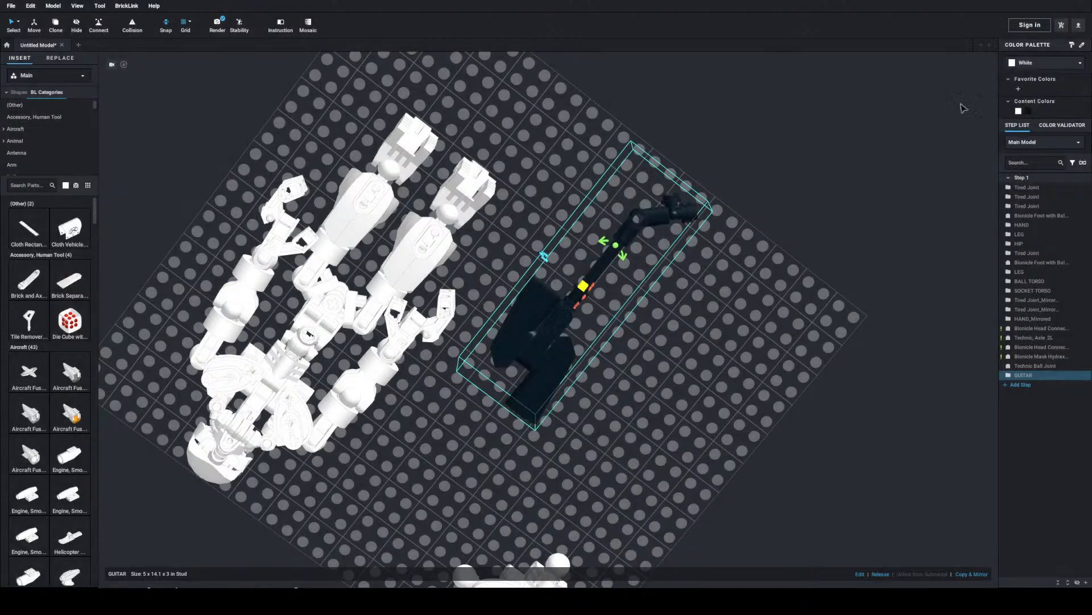
{"action": "left_click", "coordinate": [666, 348]}
Step: Open the GUITAR submodel for editing and color the axle connector at the base of the neck Blue
{"action": "scroll", "coordinate": [666, 348], "scroll_direction": "up", "scroll_amount": 5}
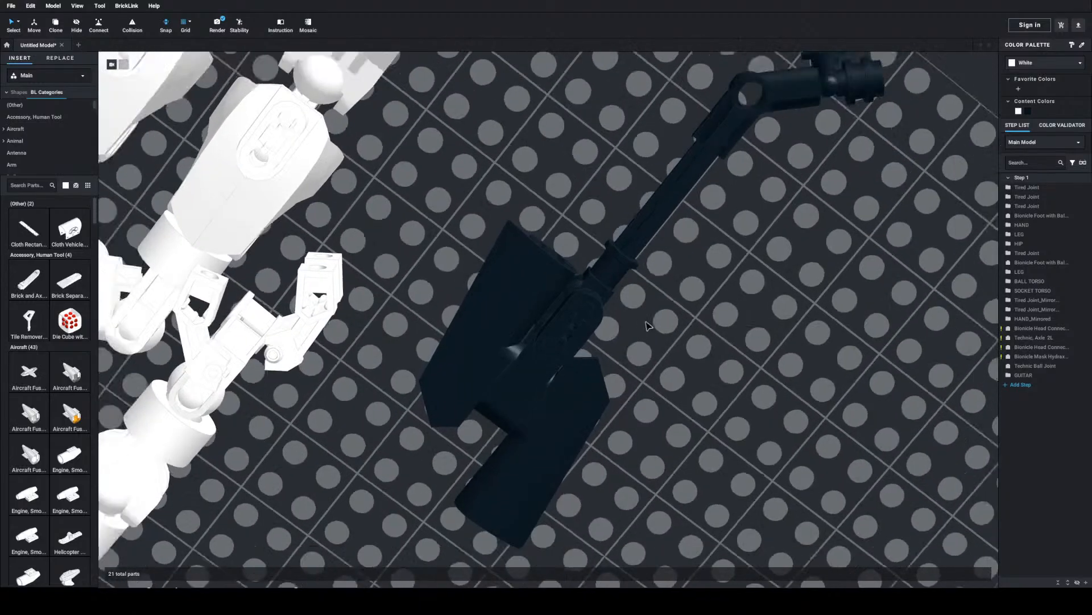
{"action": "middle_click_drag", "start_coordinate": [646, 323], "coordinate": [593, 345]}
{"action": "double_click", "coordinate": [444, 340]}
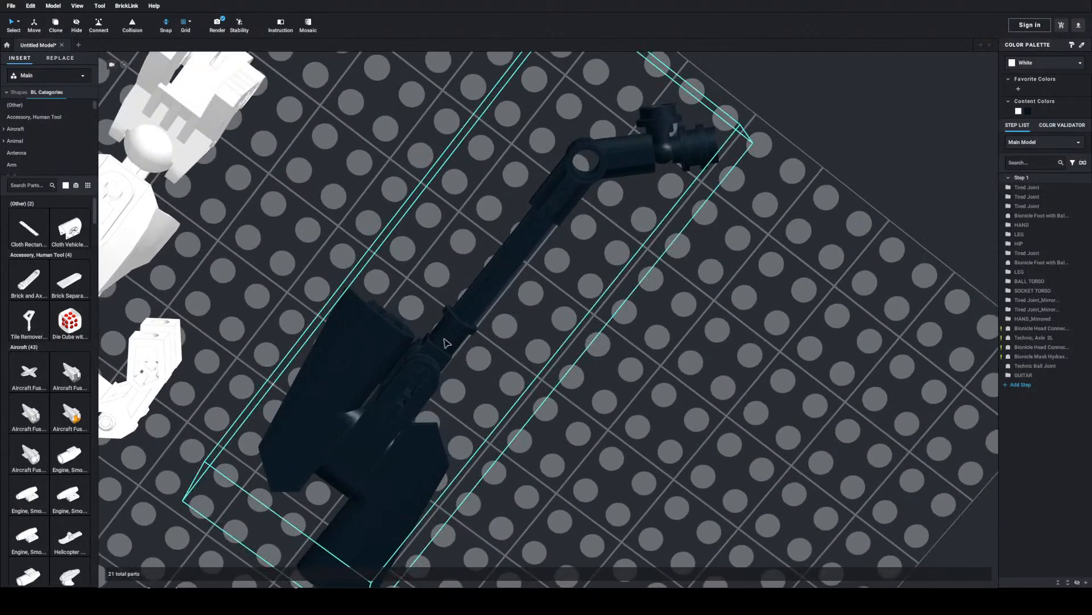
{"action": "left_click", "coordinate": [443, 340]}
{"action": "left_click", "coordinate": [1044, 64]}
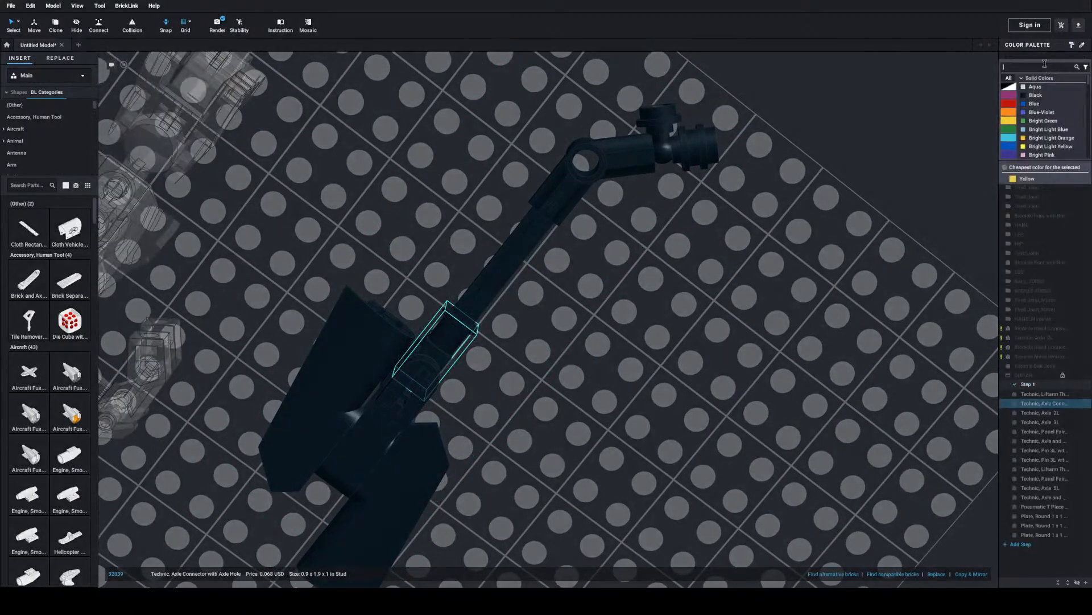
{"action": "left_click", "coordinate": [1043, 103]}
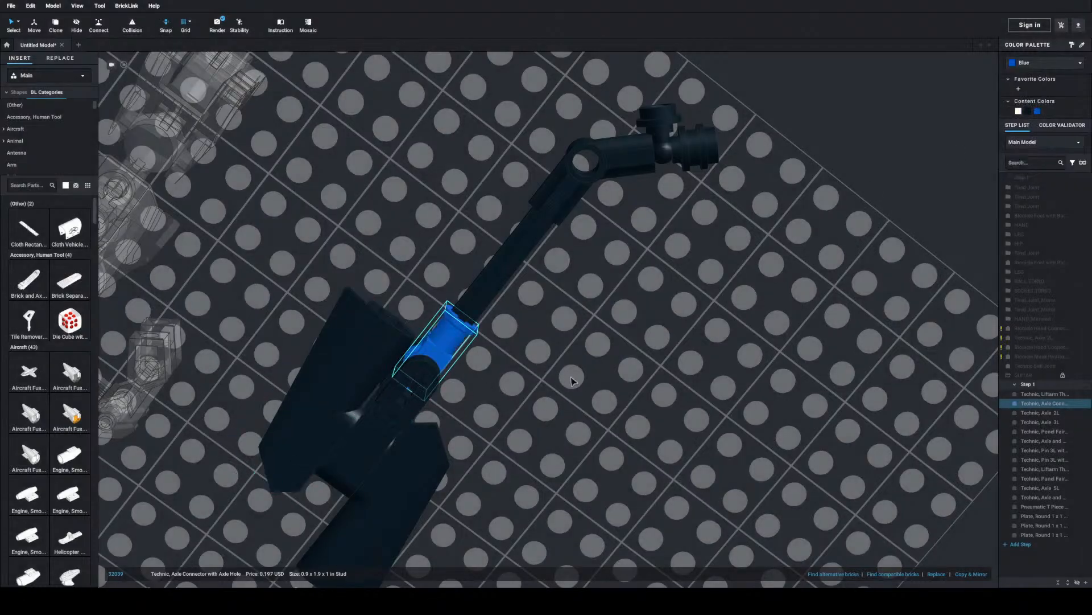
Step: Color the perpendicular 3L axle and pin connector in the middle of the guitar body Blue
{"action": "right_click_drag", "start_coordinate": [572, 377], "coordinate": [573, 368]}
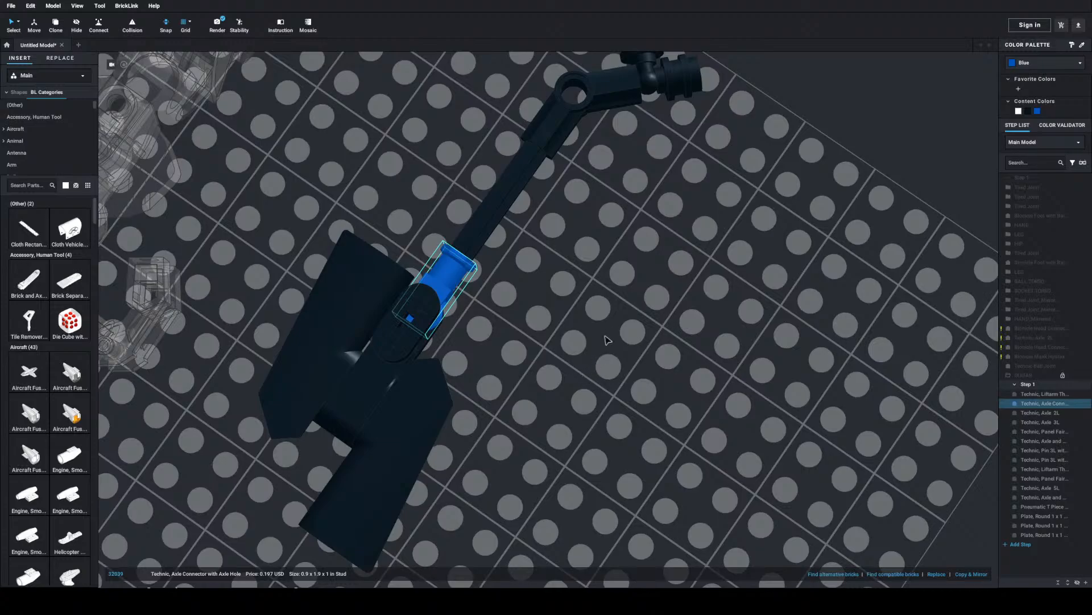
{"action": "scroll", "coordinate": [603, 340], "scroll_direction": "down", "scroll_amount": 1}
{"action": "middle_click_drag", "start_coordinate": [611, 319], "coordinate": [567, 377]}
{"action": "middle_click_drag", "start_coordinate": [515, 441], "coordinate": [750, 229]}
{"action": "left_click", "coordinate": [474, 371]}
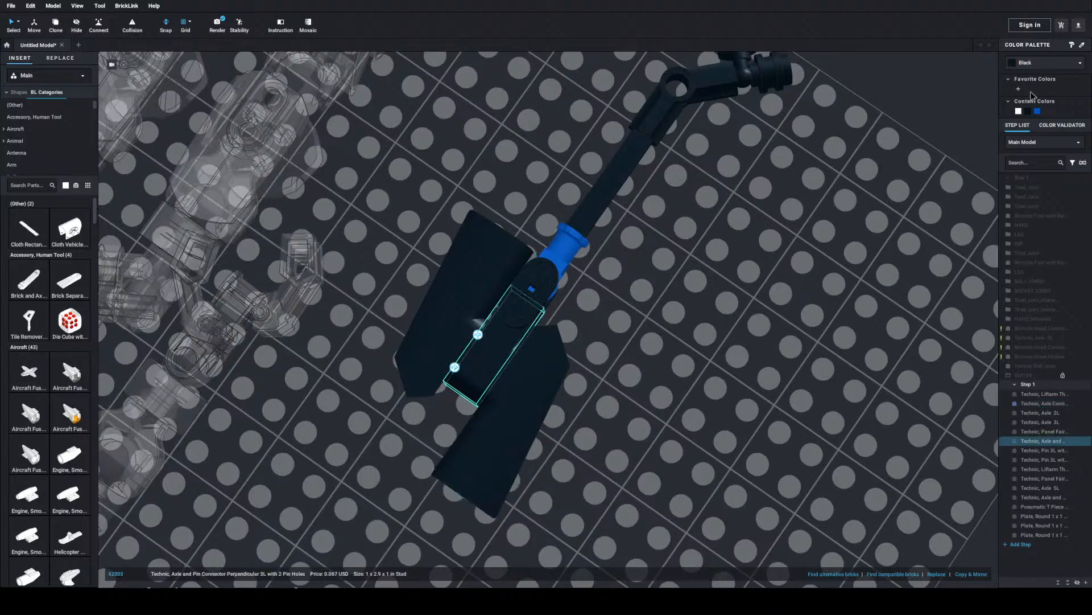
{"action": "left_click", "coordinate": [1037, 112]}
{"action": "left_click", "coordinate": [830, 250]}
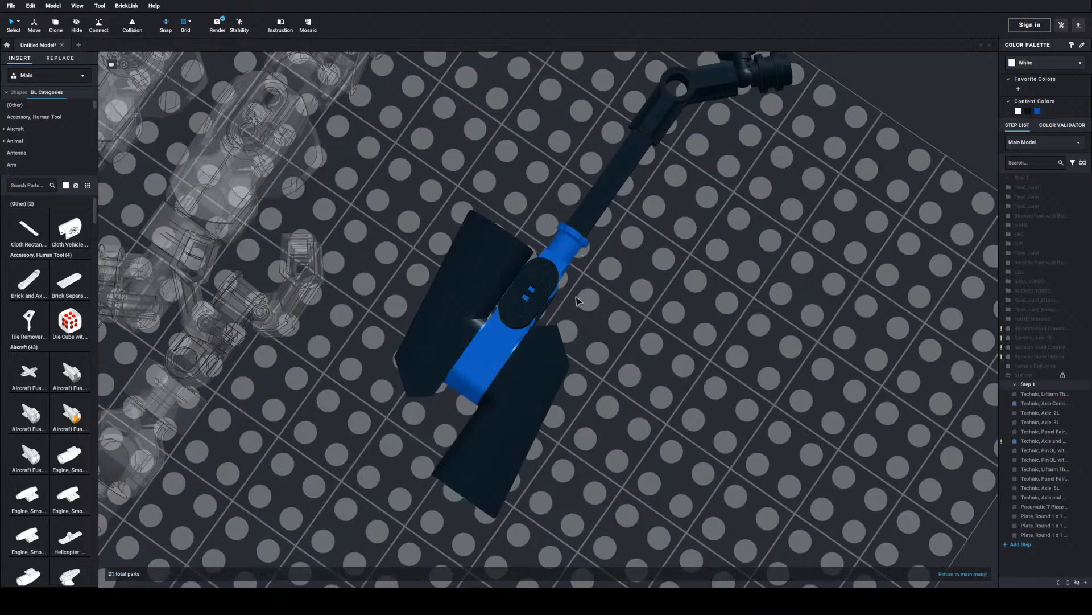
Step: Color both panel fairings on the sides of the guitar body Blue and return to the main model
{"action": "left_click", "coordinate": [489, 297]}
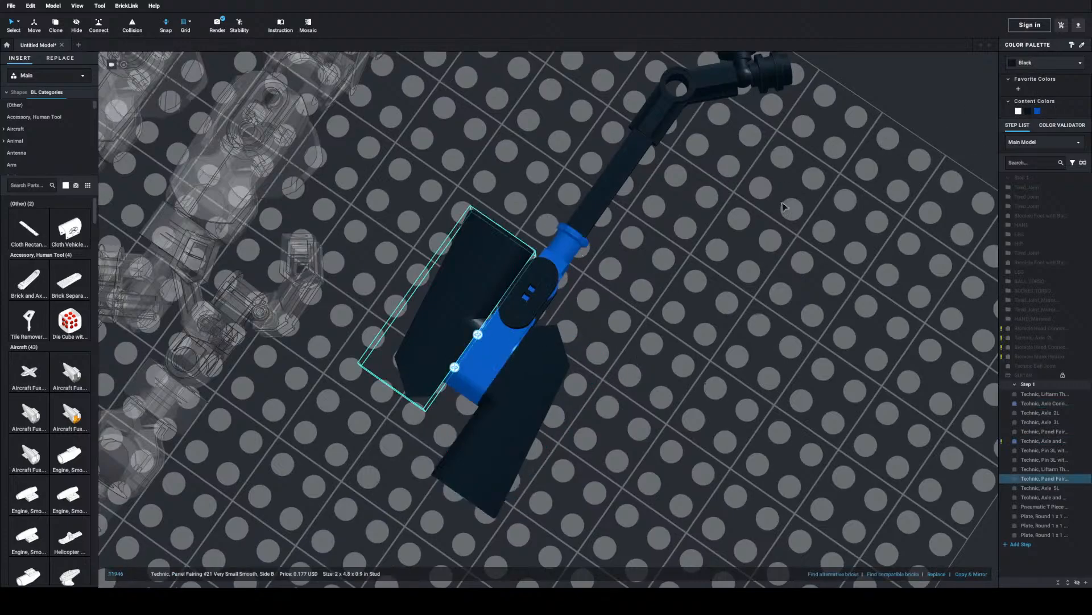
{"action": "left_click", "coordinate": [1037, 111]}
{"action": "left_click", "coordinate": [507, 380]}
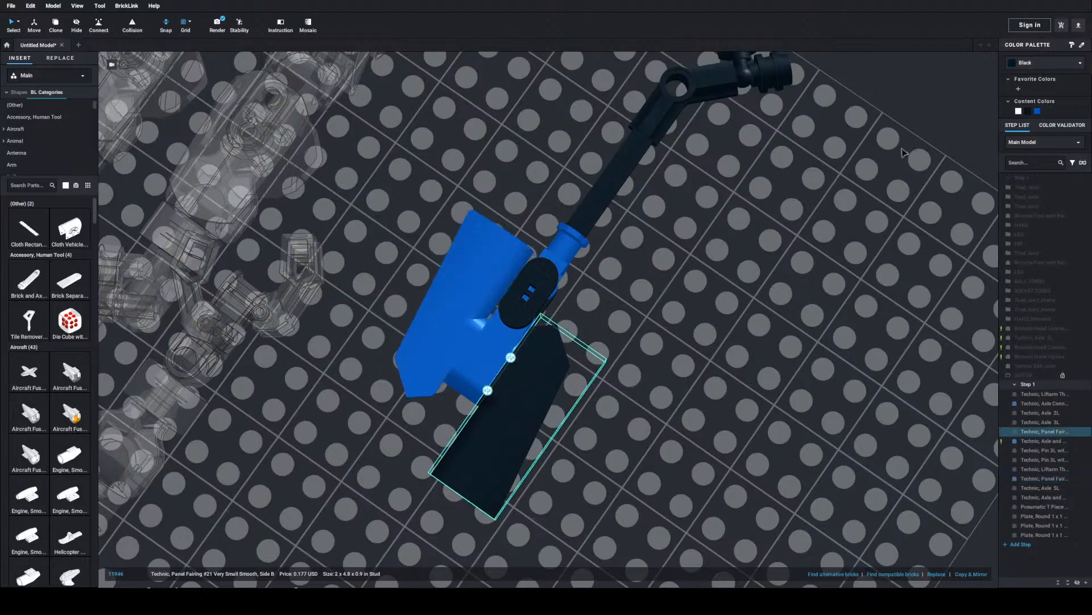
{"action": "left_click", "coordinate": [1038, 112]}
{"action": "left_click", "coordinate": [808, 282]}
Step: Open the GUITAR submodel for editing and color both thin 1 x 2 axle-hole liftarms on the guitar body Blue
{"action": "scroll", "coordinate": [805, 287], "scroll_direction": "down", "scroll_amount": 3}
{"action": "scroll", "coordinate": [791, 293], "scroll_direction": "down", "scroll_amount": 5}
{"action": "right_click_drag", "start_coordinate": [766, 305], "coordinate": [581, 347]}
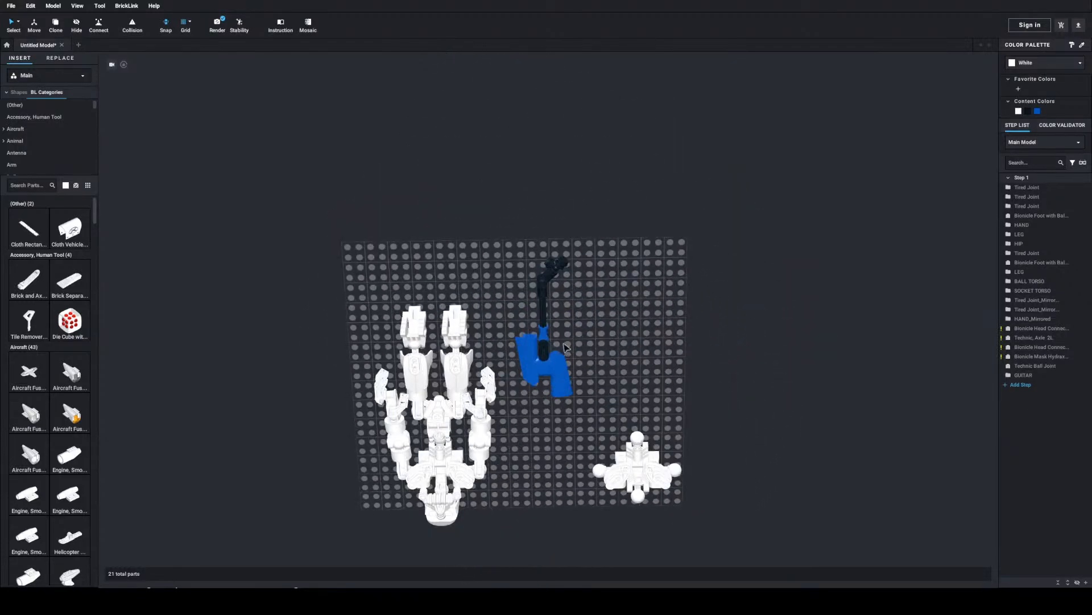
{"action": "scroll", "coordinate": [580, 348], "scroll_direction": "up", "scroll_amount": 8}
{"action": "middle_click_drag", "start_coordinate": [580, 349], "coordinate": [574, 318]}
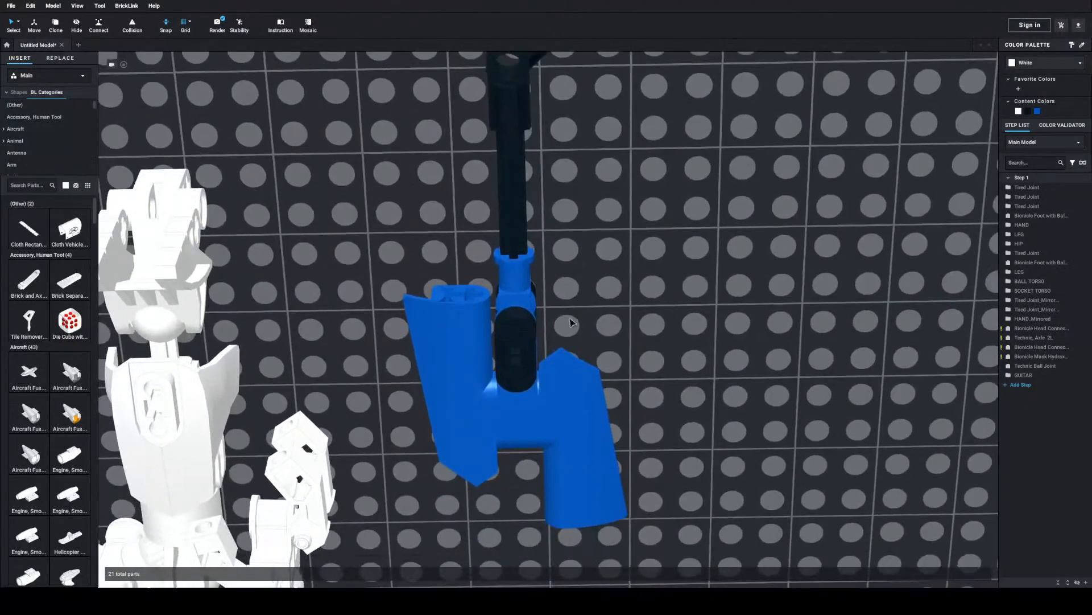
{"action": "double_click", "coordinate": [528, 338]}
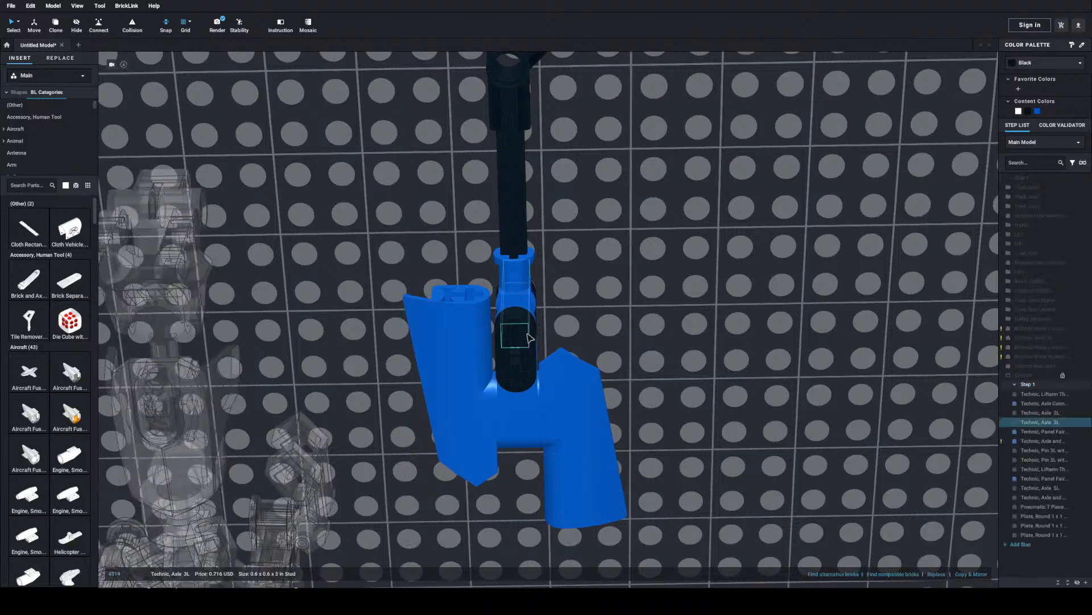
{"action": "left_click", "coordinate": [1038, 113]}
{"action": "right_click_drag", "start_coordinate": [751, 347], "coordinate": [616, 278]}
{"action": "right_click", "coordinate": [617, 278]}
{"action": "left_click", "coordinate": [627, 200]}
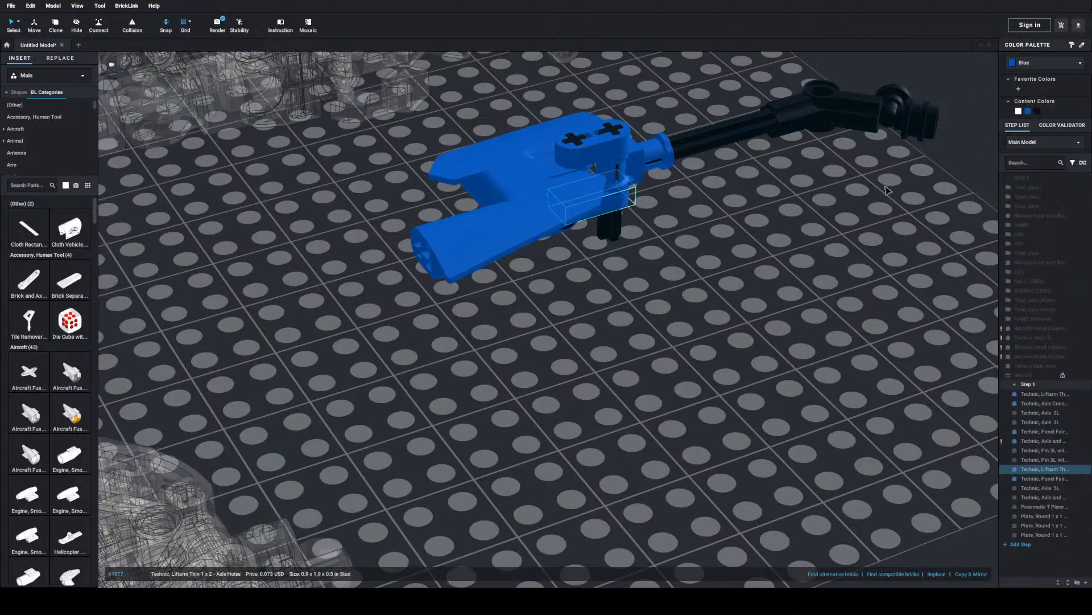
Step: Color the vertical 3L axle and the 2L axle running through the guitar's thin liftarms Blue
{"action": "left_click", "coordinate": [623, 240]}
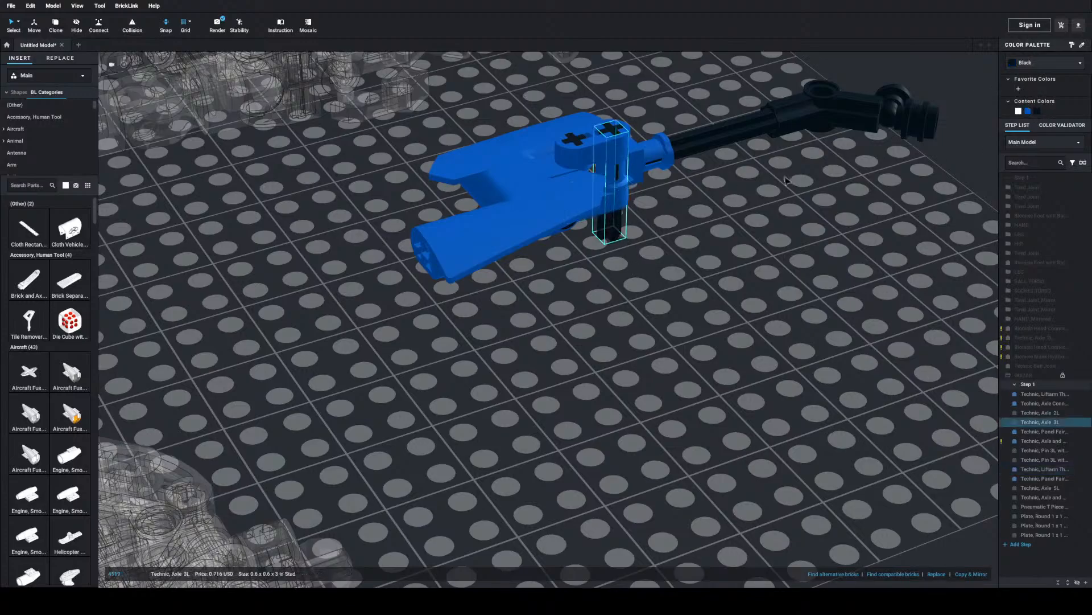
{"action": "left_click", "coordinate": [1028, 112]}
{"action": "right_click_drag", "start_coordinate": [763, 242], "coordinate": [753, 232]}
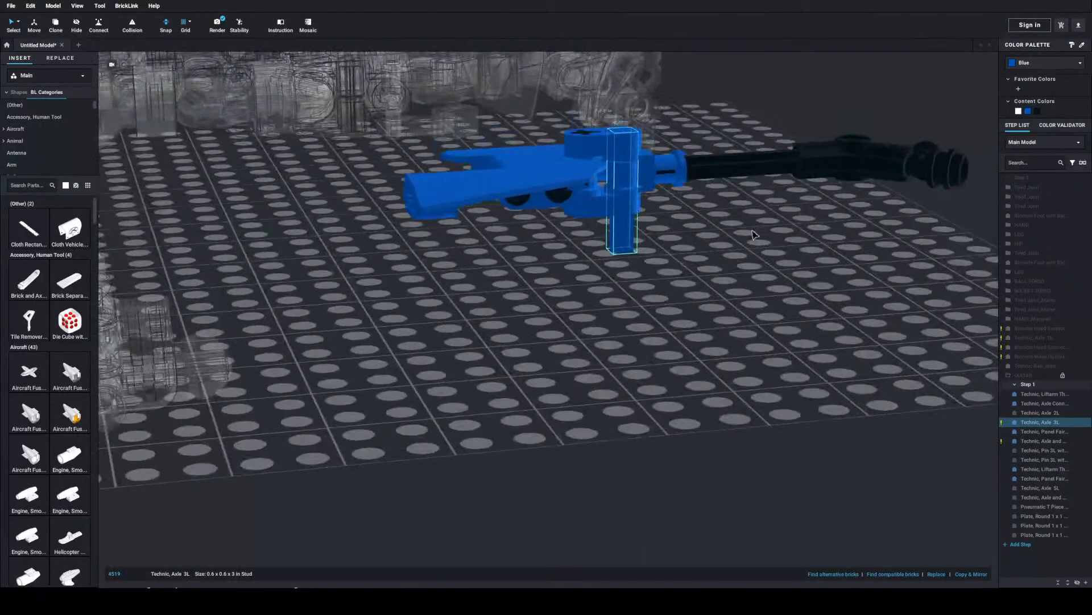
{"action": "left_click", "coordinate": [583, 148]}
{"action": "left_click", "coordinate": [1029, 111]}
Step: Color both 3L friction pins in the guitar body Blue and return to the main model
{"action": "right_click_drag", "start_coordinate": [452, 261], "coordinate": [543, 185]}
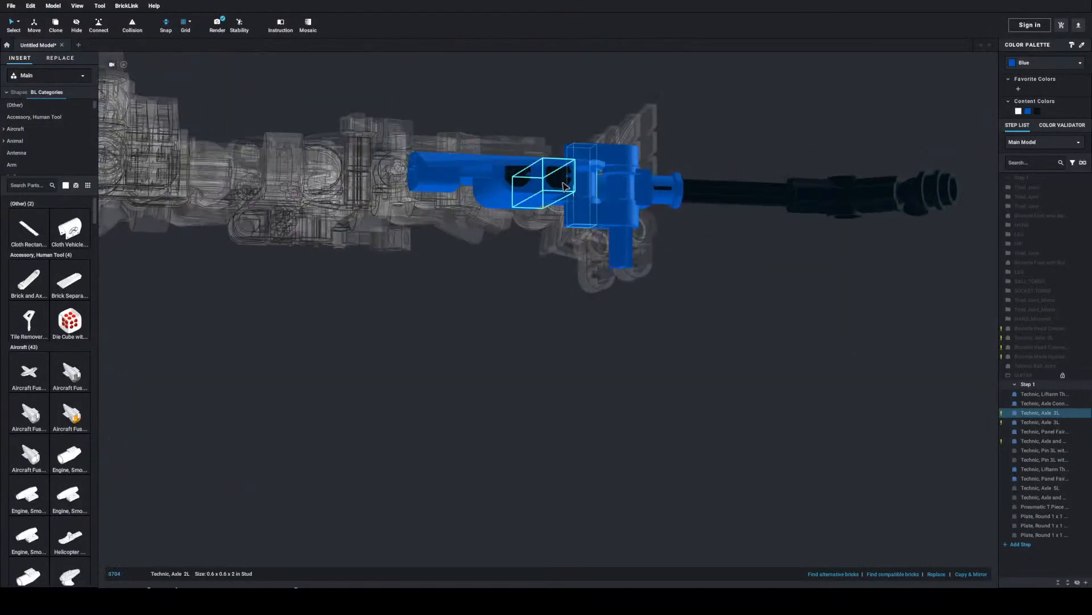
{"action": "left_click", "coordinate": [543, 181]}
{"action": "left_click", "coordinate": [1029, 112]}
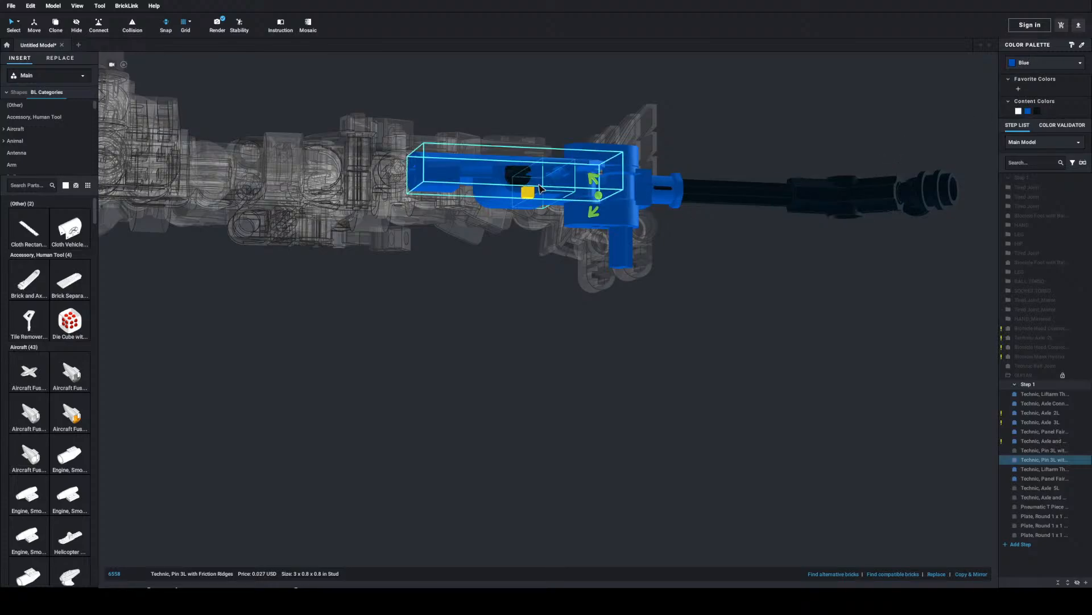
{"action": "left_click", "coordinate": [518, 175]}
{"action": "left_click", "coordinate": [1029, 112]}
{"action": "left_click", "coordinate": [747, 147]}
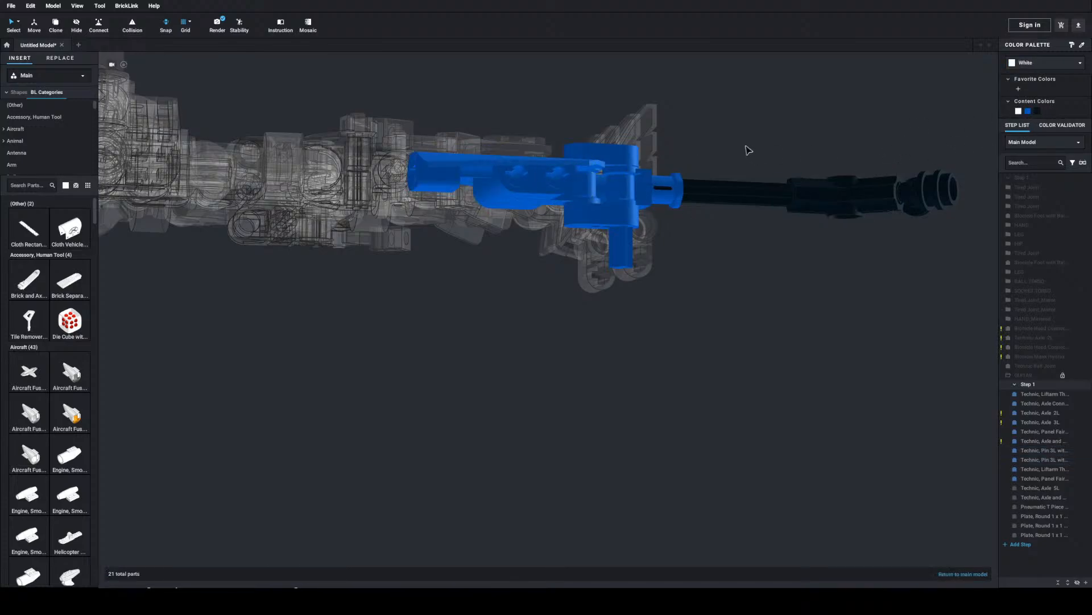
{"action": "right_click_drag", "start_coordinate": [747, 147], "coordinate": [774, 174]}
{"action": "double_click", "coordinate": [786, 194]}
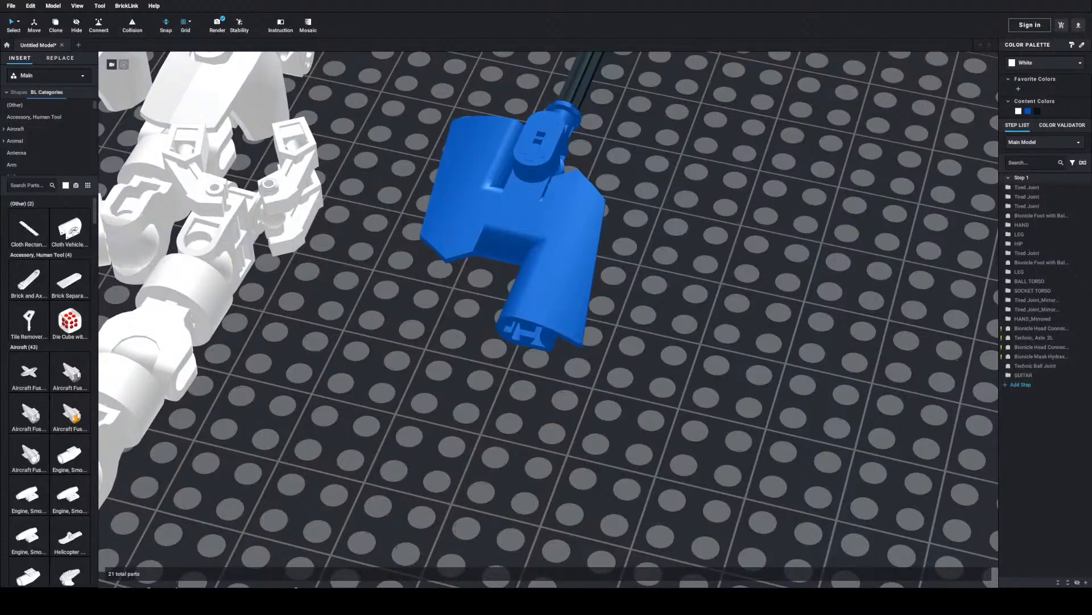
Step: Color the figure's SOCKET TORSO submodel Black
{"action": "scroll", "coordinate": [398, 338], "scroll_direction": "down", "scroll_amount": 4}
{"action": "right_click_drag", "start_coordinate": [399, 340], "coordinate": [404, 359]}
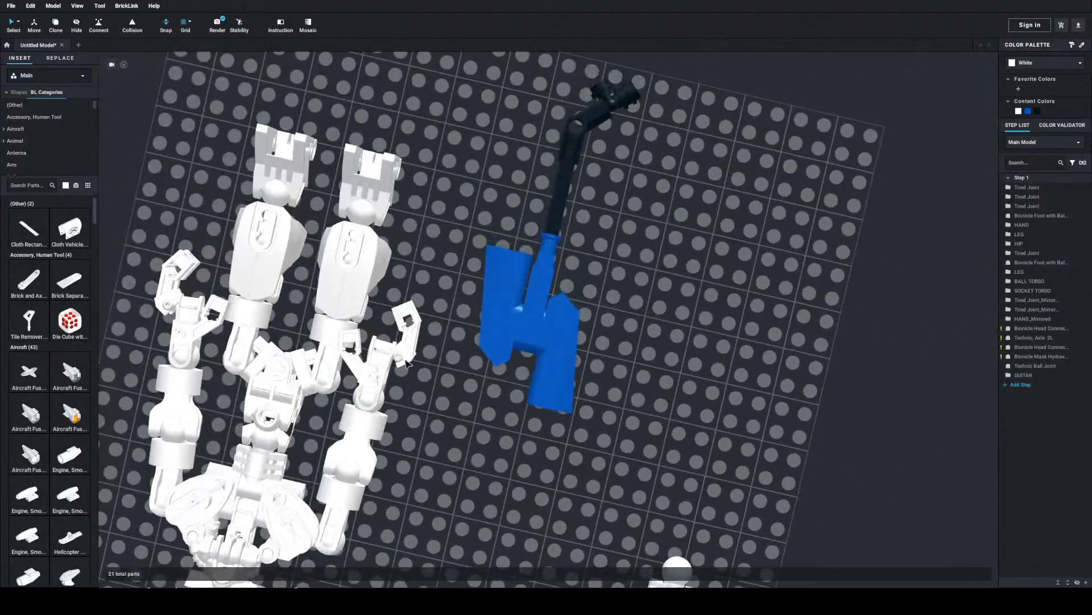
{"action": "scroll", "coordinate": [417, 187], "scroll_direction": "down", "scroll_amount": 4}
{"action": "mouse_move", "coordinate": [420, 190]}
{"action": "right_mouse_down"}
{"action": "mouse_move", "coordinate": [414, 176]}
{"action": "mouse_move", "coordinate": [408, 182]}
{"action": "mouse_move", "coordinate": [422, 178]}
{"action": "right_mouse_up"}
{"action": "scroll", "coordinate": [538, 227], "scroll_direction": "up", "scroll_amount": 3}
{"action": "middle_click_drag", "start_coordinate": [771, 175], "coordinate": [418, 282]}
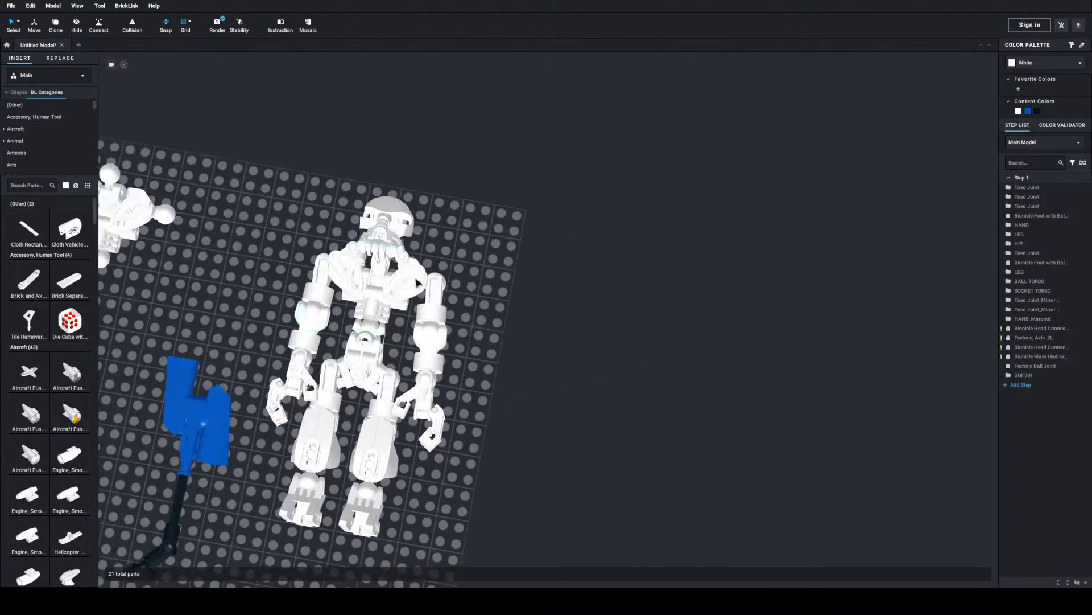
{"action": "left_click", "coordinate": [360, 301]}
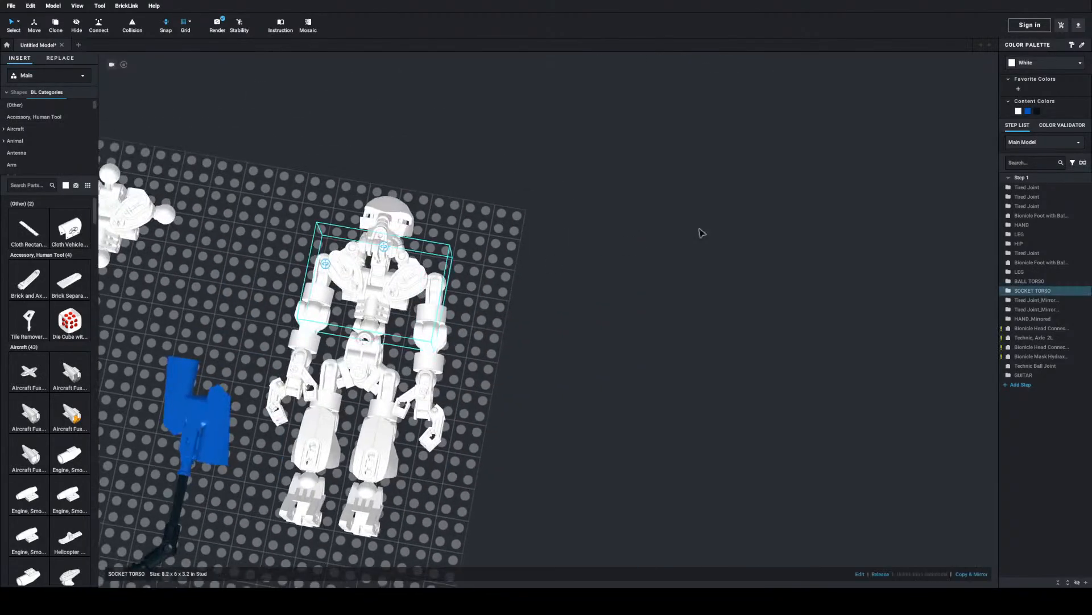
{"action": "left_click", "coordinate": [1038, 111]}
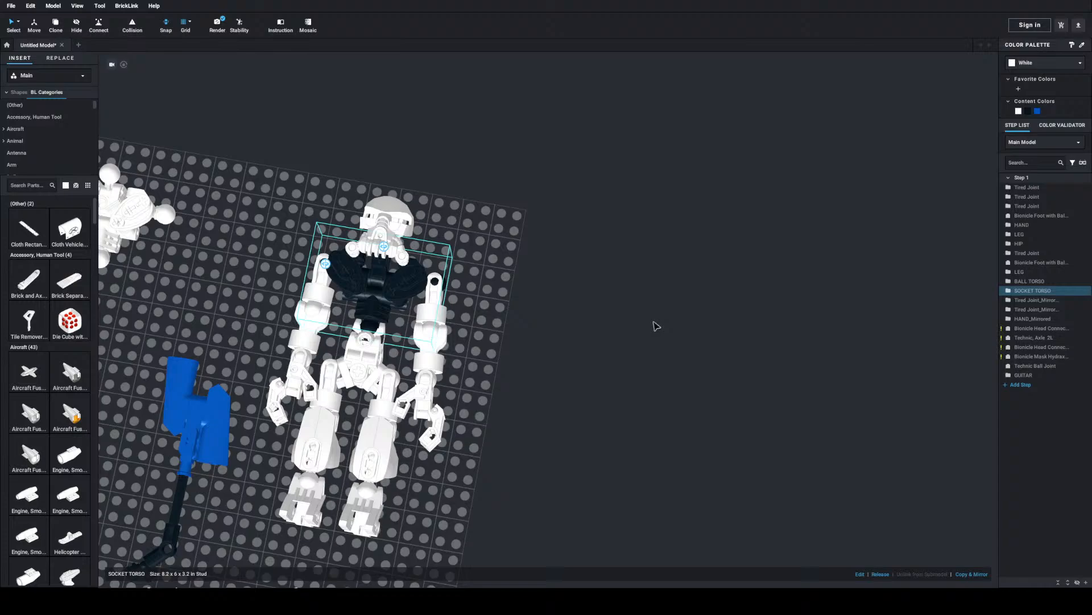
Step: Color the upper and lower joint submodels of one arm and the Tired Joint submodel on the opposite arm Black
{"action": "scroll", "coordinate": [471, 336], "scroll_direction": "up", "scroll_amount": 5}
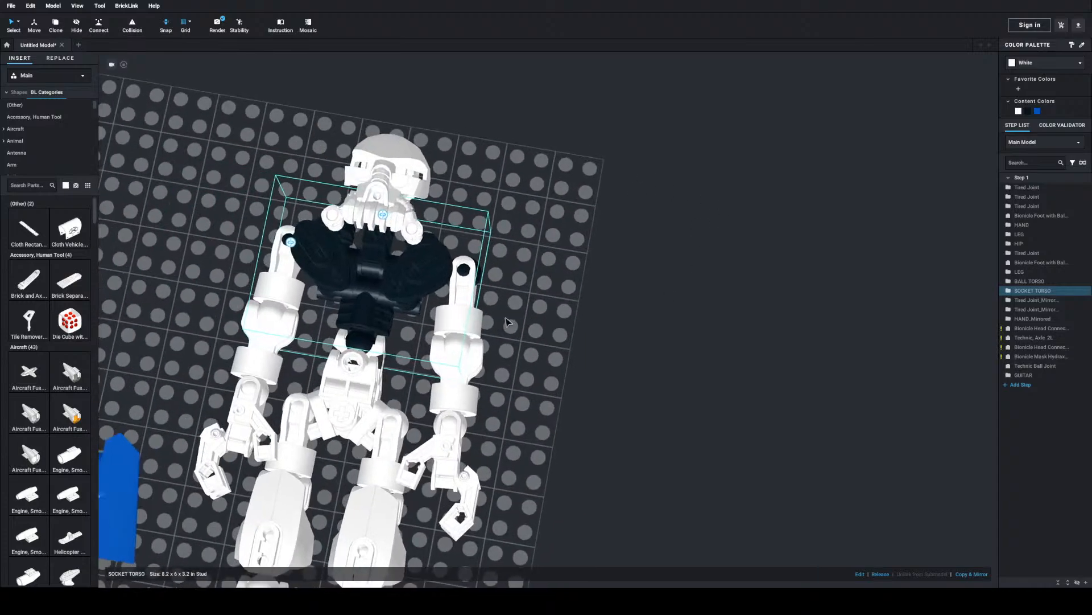
{"action": "left_click", "coordinate": [465, 310]}
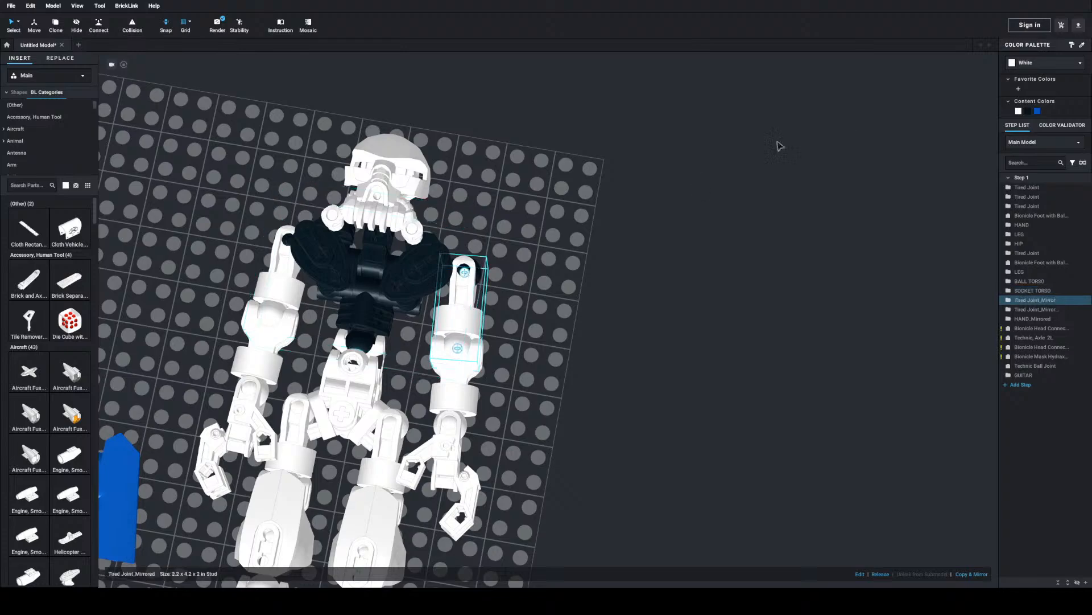
{"action": "left_click", "coordinate": [1029, 111]}
{"action": "left_click", "coordinate": [458, 370]}
{"action": "left_click", "coordinate": [1027, 111]}
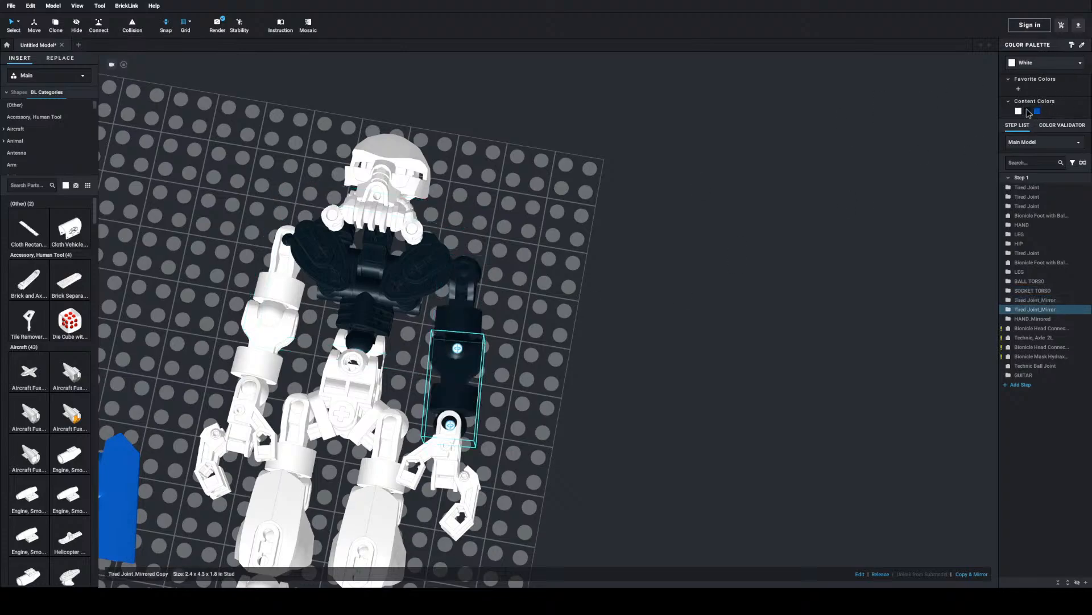
{"action": "left_click", "coordinate": [280, 296]}
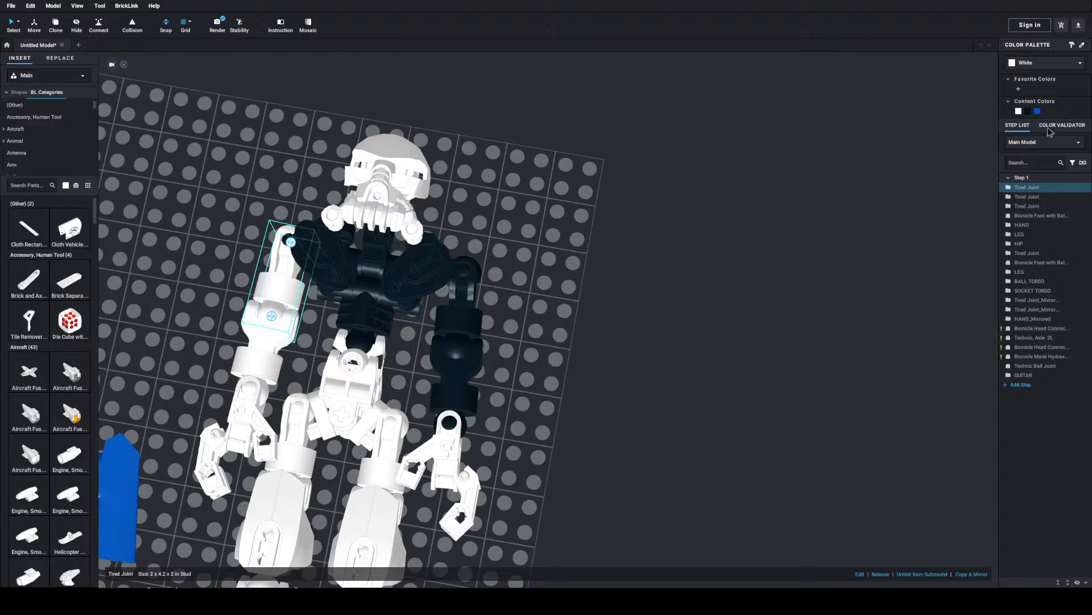
{"action": "left_click", "coordinate": [1027, 112]}
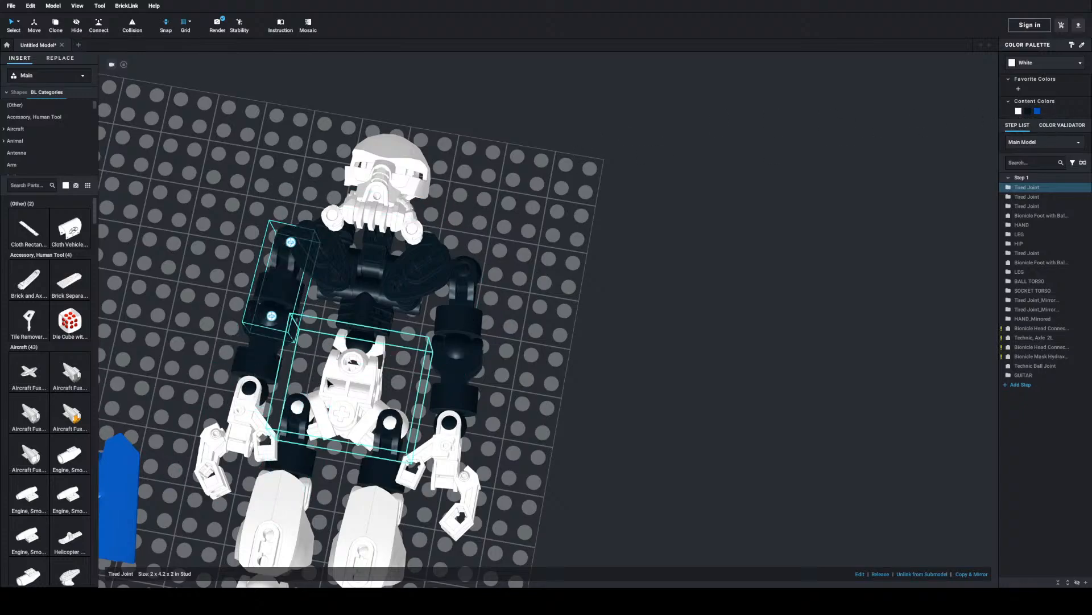
Step: Color the HIP submodel and the separate Technic ball joint at the figure's waist Black
{"action": "left_click", "coordinate": [359, 397]}
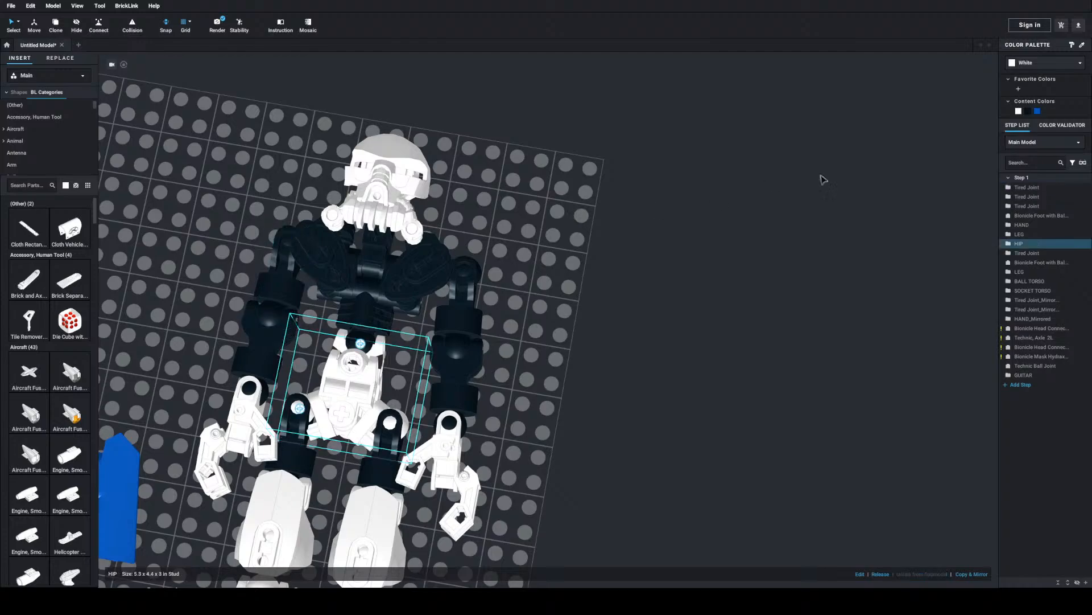
{"action": "left_click", "coordinate": [1028, 111]}
{"action": "scroll", "coordinate": [416, 392], "scroll_direction": "up", "scroll_amount": 5}
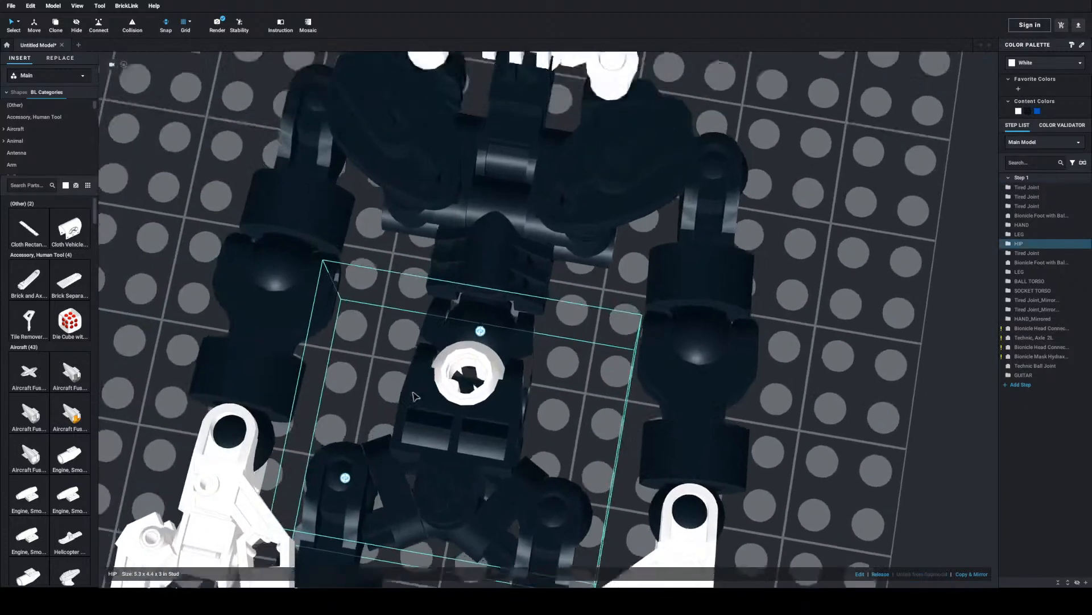
{"action": "scroll", "coordinate": [416, 391], "scroll_direction": "down", "scroll_amount": 5}
{"action": "left_click", "coordinate": [478, 414]}
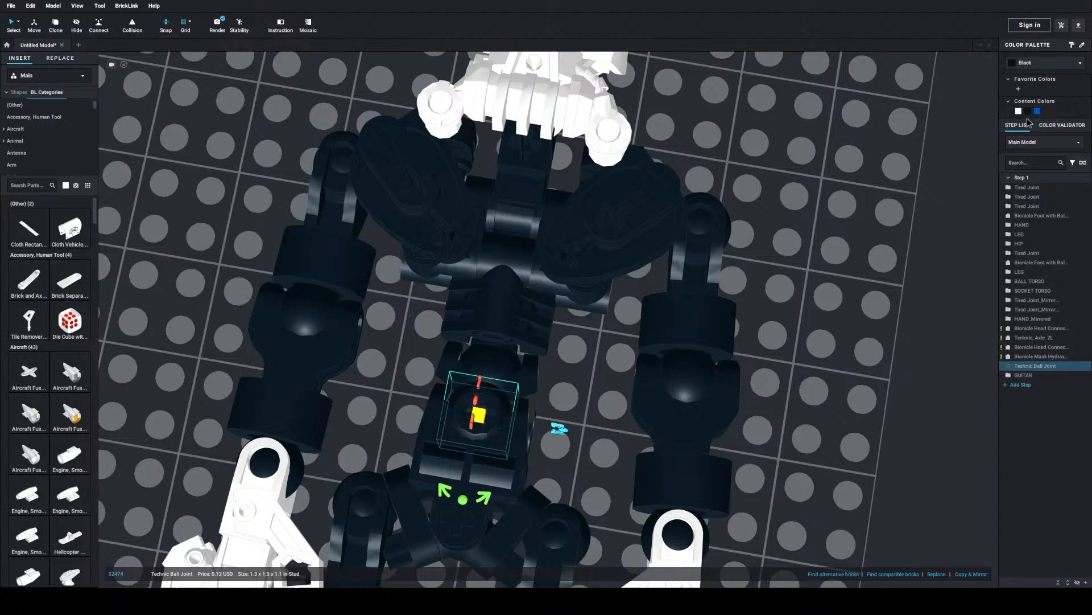
Step: Open the HIP submodel for editing and color its front 2 x 3 ball-socket axle connector Dark Blue
{"action": "scroll", "coordinate": [562, 474], "scroll_direction": "up", "scroll_amount": 3}
{"action": "middle_click_drag", "start_coordinate": [558, 477], "coordinate": [585, 418]}
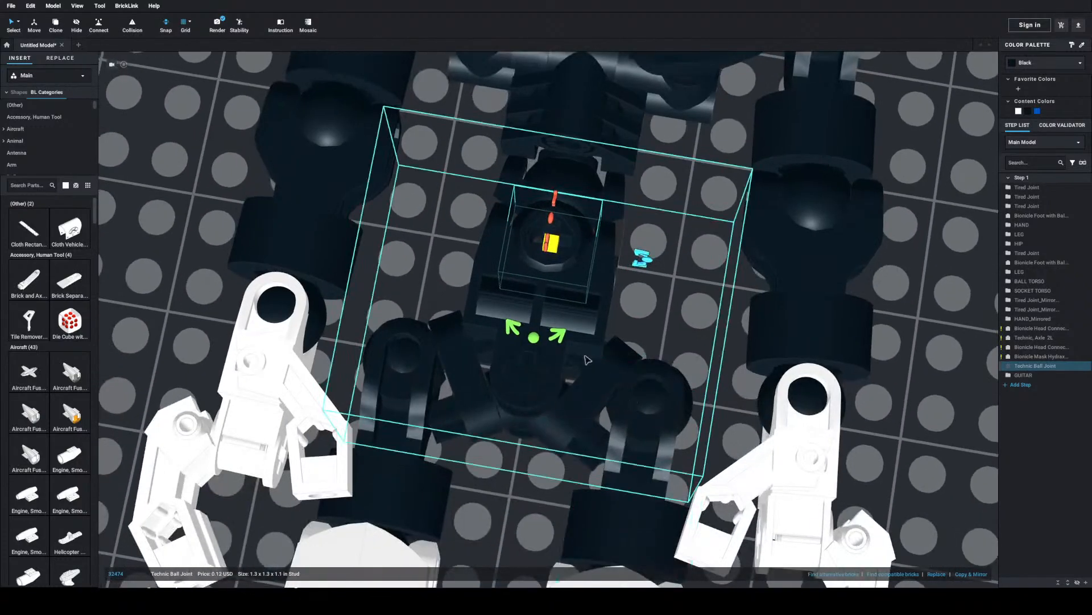
{"action": "double_click", "coordinate": [578, 317]}
{"action": "left_click", "coordinate": [1026, 64]}
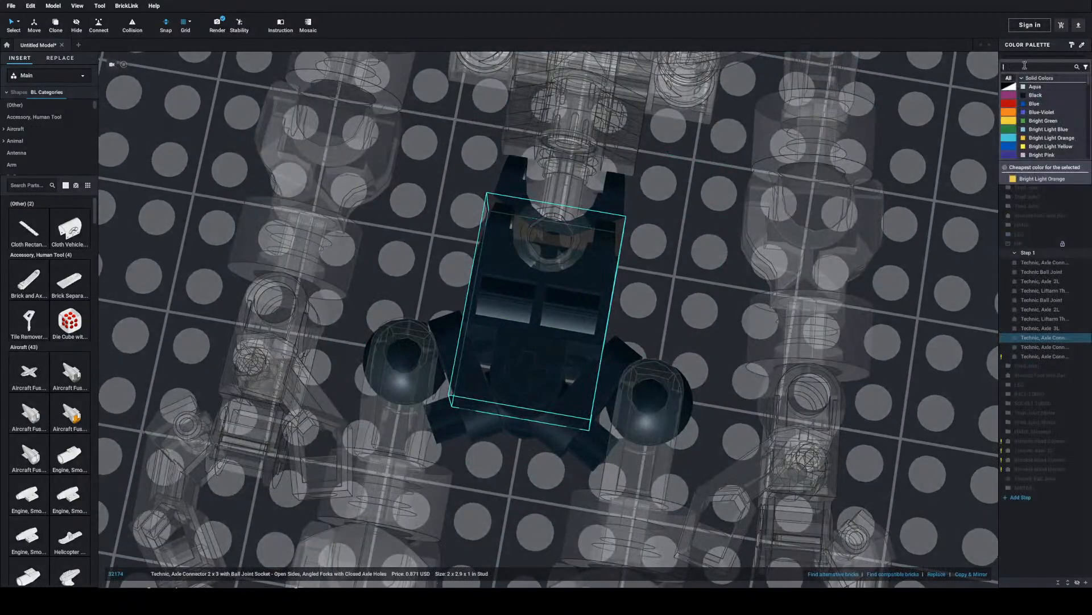
{"action": "type", "text": "dark"}
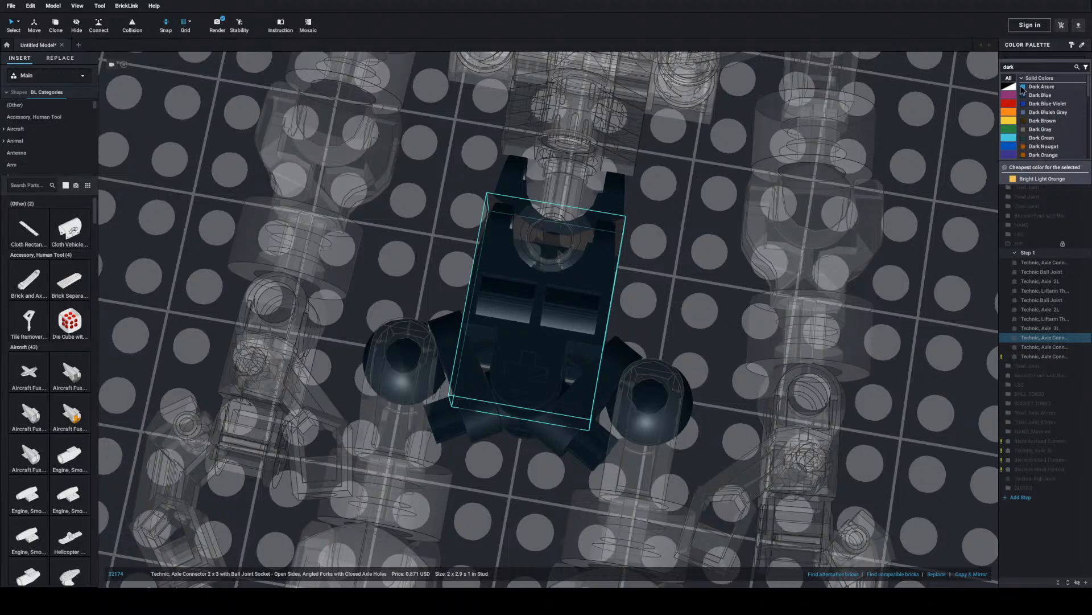
{"action": "left_click", "coordinate": [1036, 97]}
Step: Color the 2 x 3 ball-socket axle connector on the underside of the hip Dark Blue and return to the main model
{"action": "double_click", "coordinate": [660, 278]}
{"action": "right_click_drag", "start_coordinate": [660, 279], "coordinate": [586, 228]}
{"action": "double_click", "coordinate": [511, 198]}
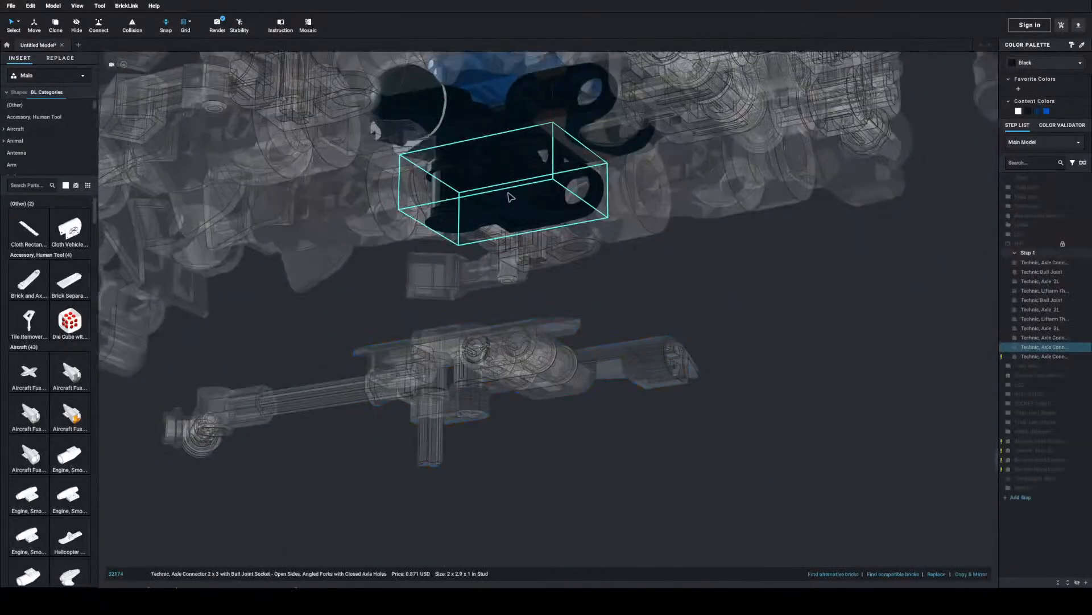
{"action": "left_click", "coordinate": [743, 377]}
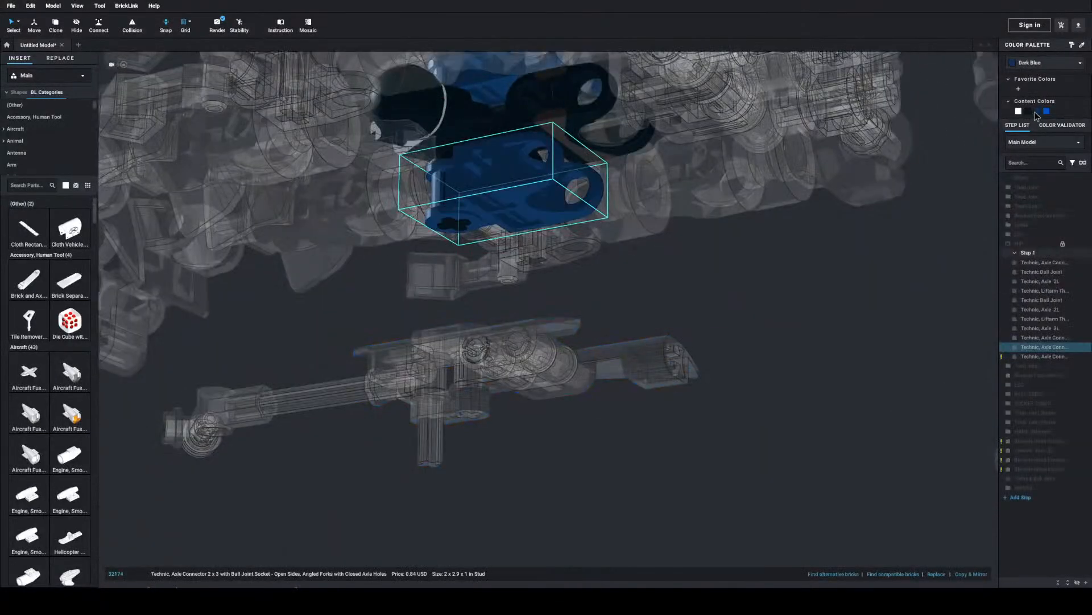
{"action": "double_click", "coordinate": [693, 402]}
Step: Group the two head connectors, the 2L axle and the mask into a submodel named HEAD
{"action": "scroll", "coordinate": [694, 381], "scroll_direction": "down", "scroll_amount": 2}
{"action": "right_click_drag", "start_coordinate": [693, 376], "coordinate": [717, 386]}
{"action": "scroll", "coordinate": [718, 386], "scroll_direction": "down", "scroll_amount": 3}
{"action": "left_click", "coordinate": [754, 229]}
{"action": "right_click_drag", "start_coordinate": [796, 296], "coordinate": [768, 233]}
{"action": "left_click", "coordinate": [771, 222]}
{"action": "left_click_drag", "start_coordinate": [801, 296], "coordinate": [757, 100]}
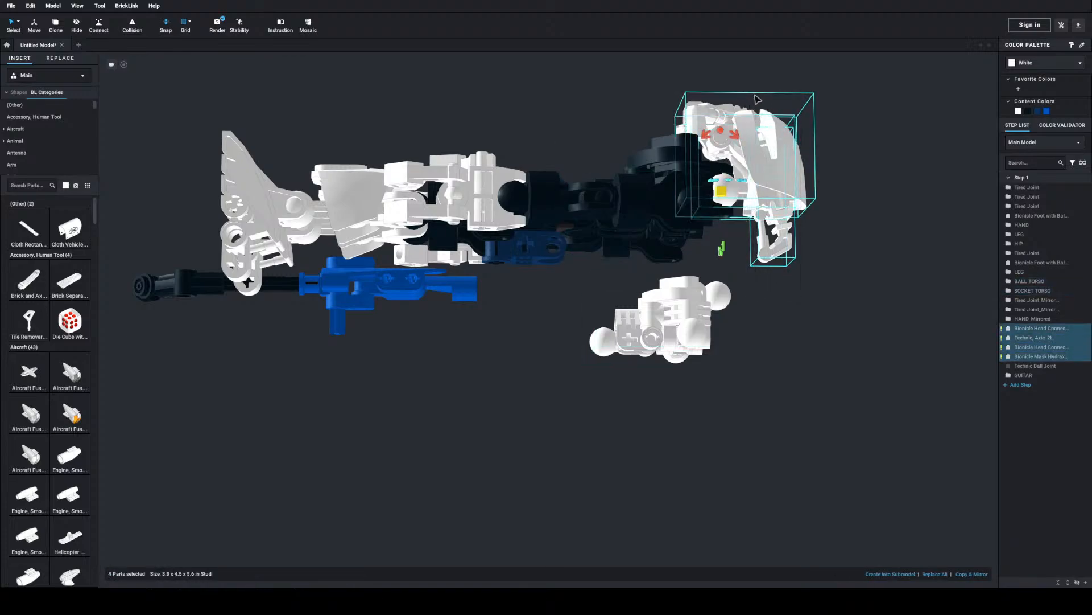
{"action": "key", "text": "ctrl+g"}
{"action": "type", "text": "HEAD"}
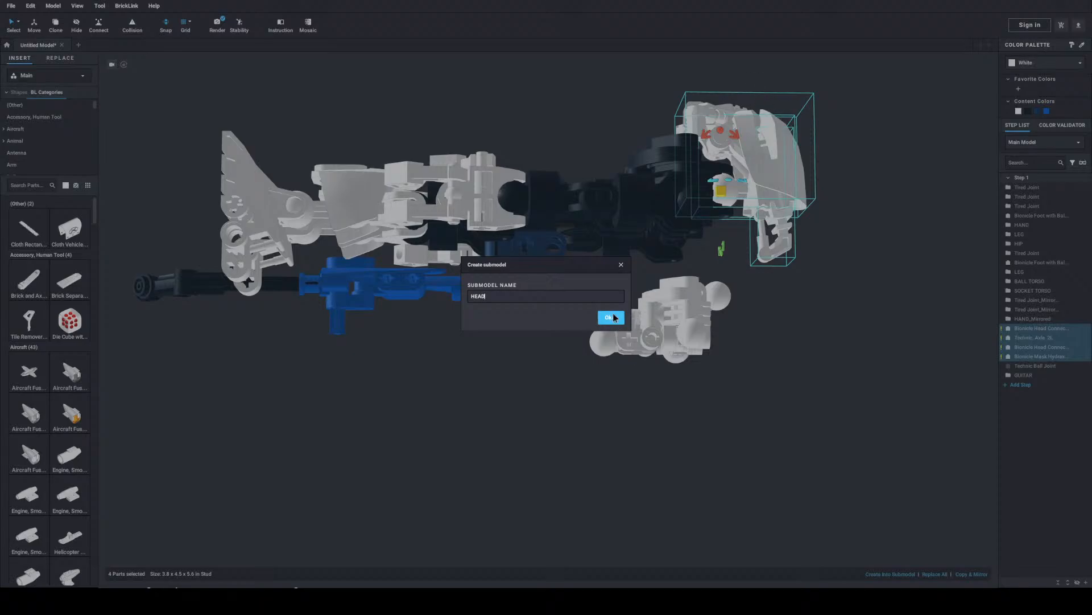
{"action": "left_click", "coordinate": [609, 317]}
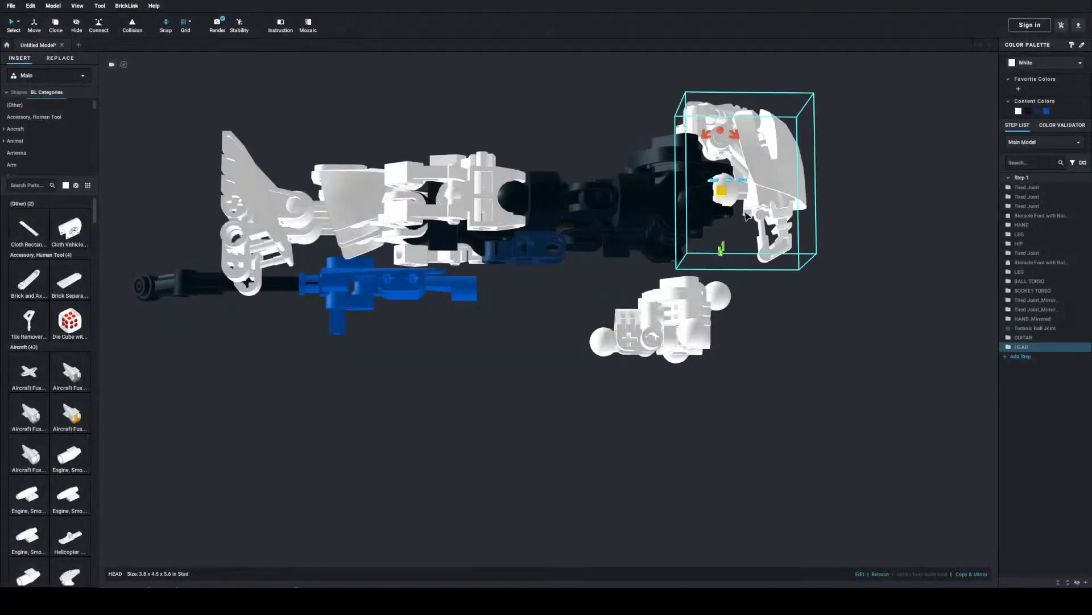
Step: Color the whole HEAD submodel Black
{"action": "left_click_drag", "start_coordinate": [839, 261], "coordinate": [835, 251]}
{"action": "key", "text": "ctrl+z"}
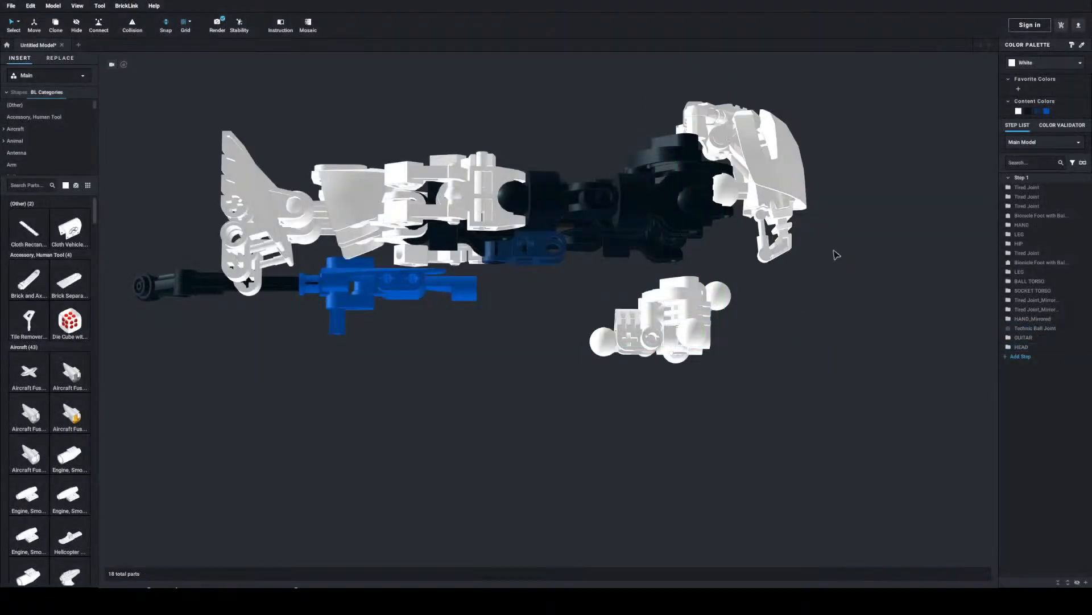
{"action": "right_click_drag", "start_coordinate": [833, 267], "coordinate": [768, 239]}
{"action": "left_click", "coordinate": [768, 242]}
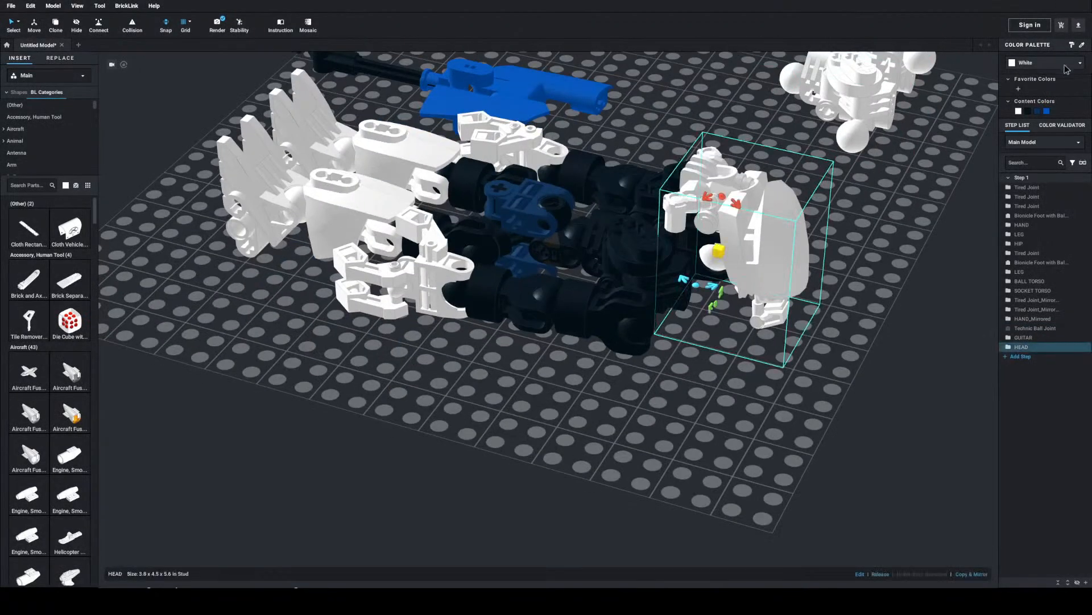
{"action": "left_click", "coordinate": [1028, 111]}
{"action": "right_click_drag", "start_coordinate": [879, 358], "coordinate": [835, 347]}
{"action": "scroll", "coordinate": [726, 336], "scroll_direction": "up", "scroll_amount": 6}
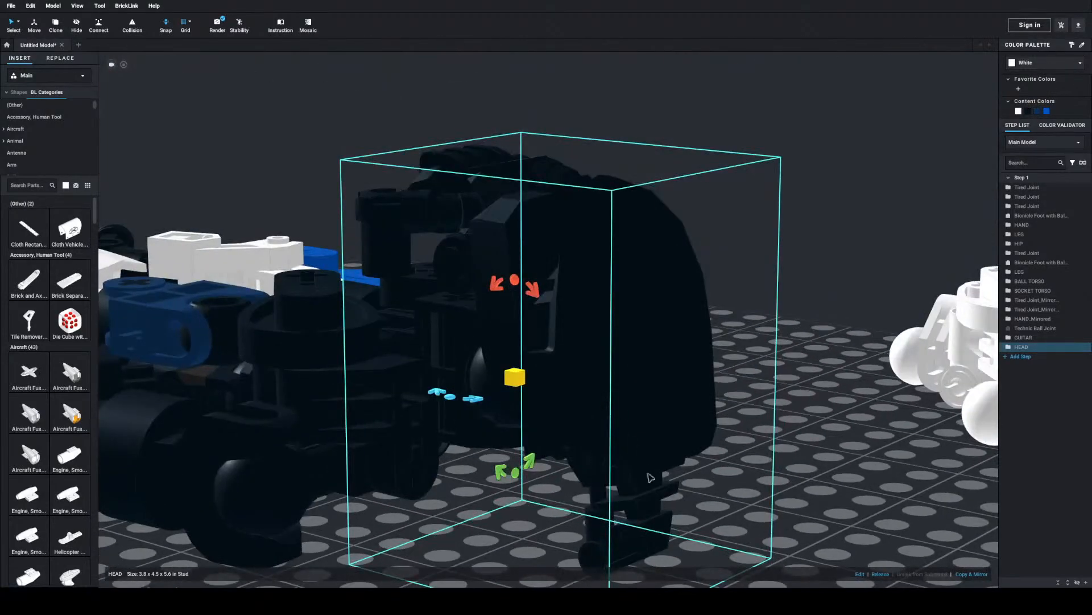
{"action": "right_click_drag", "start_coordinate": [649, 473], "coordinate": [672, 444]}
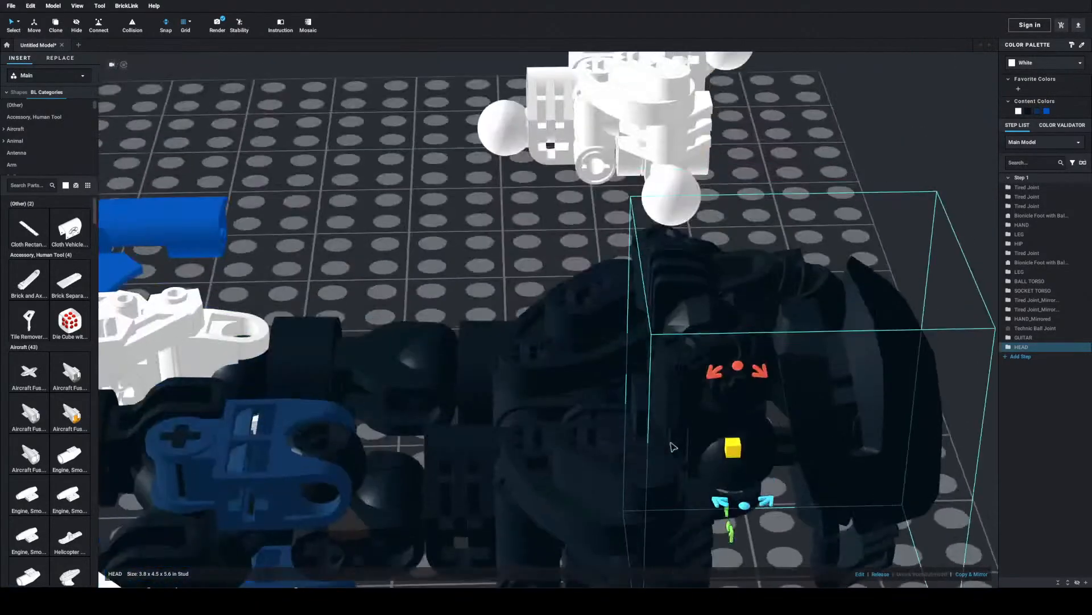
{"action": "right_click_drag", "start_coordinate": [752, 480], "coordinate": [770, 446]}
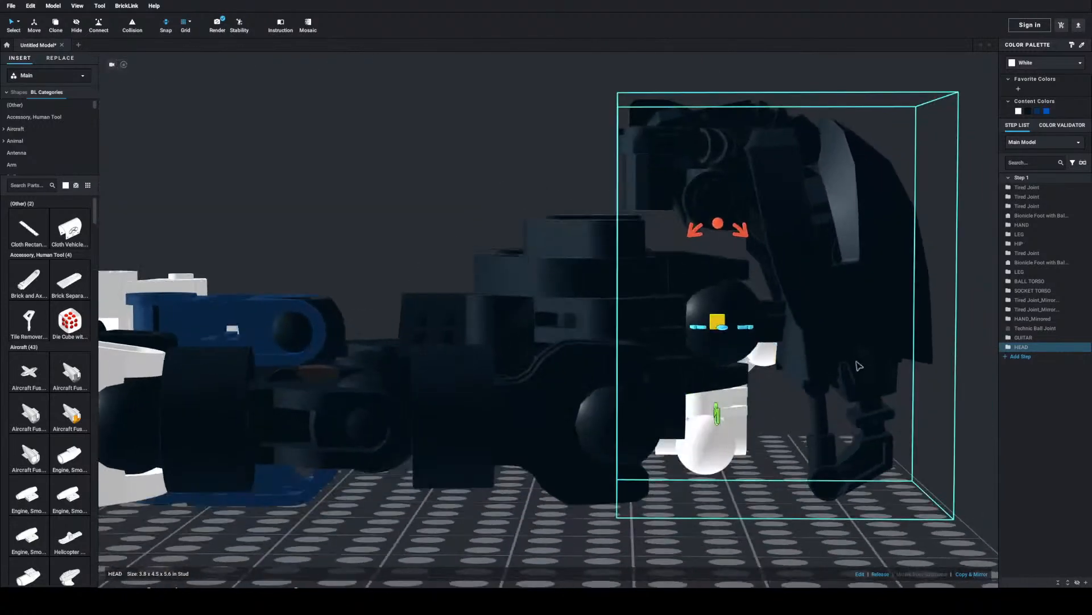
Step: Open the HEAD submodel, color its Bionicle head connector block Flat Silver and return to the main model
{"action": "double_click", "coordinate": [827, 365]}
{"action": "left_click", "coordinate": [1044, 62]}
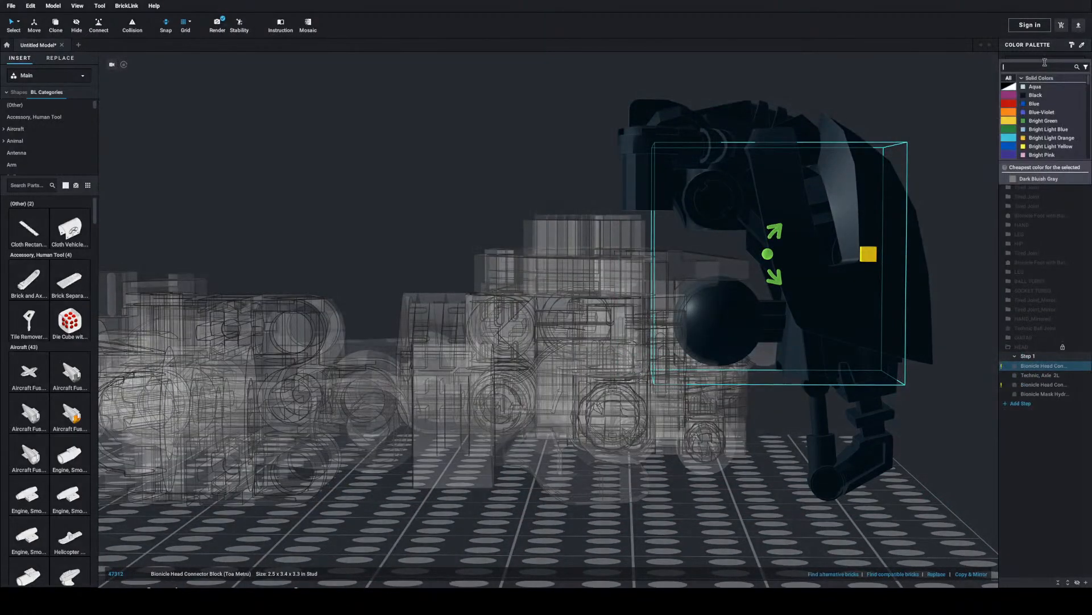
{"action": "type", "text": "sl"}
{"action": "key", "text": "BackSpace"}
{"action": "scroll", "coordinate": [1044, 95], "scroll_direction": "down", "scroll_amount": 2}
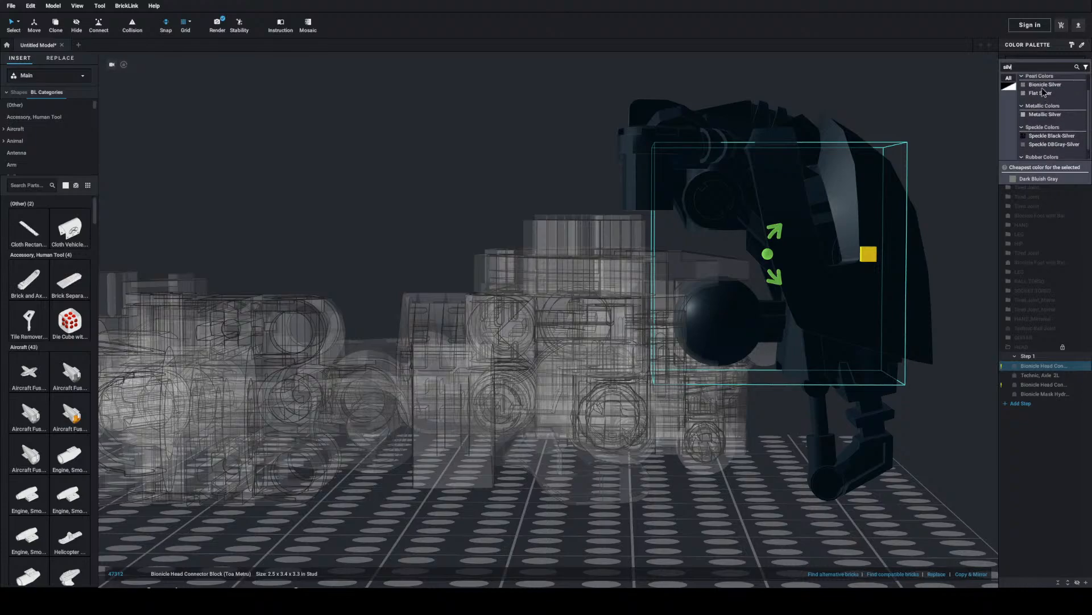
{"action": "left_click", "coordinate": [1042, 93]}
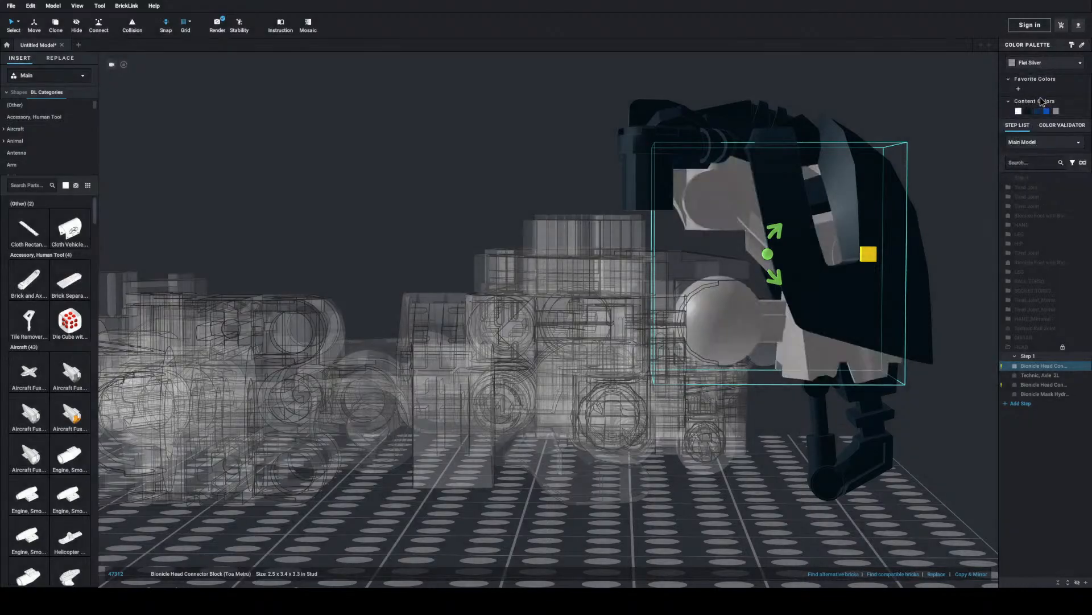
{"action": "left_click", "coordinate": [975, 89]}
{"action": "double_click", "coordinate": [975, 89]}
Step: Open the HEAD submodel, color the eye/brain stalk Glowing Neon Purple and return to the main model
{"action": "right_click_drag", "start_coordinate": [927, 125], "coordinate": [933, 156]}
{"action": "middle_click_drag", "start_coordinate": [874, 186], "coordinate": [741, 133]}
{"action": "right_click_drag", "start_coordinate": [742, 132], "coordinate": [728, 138]}
{"action": "double_click", "coordinate": [630, 308]}
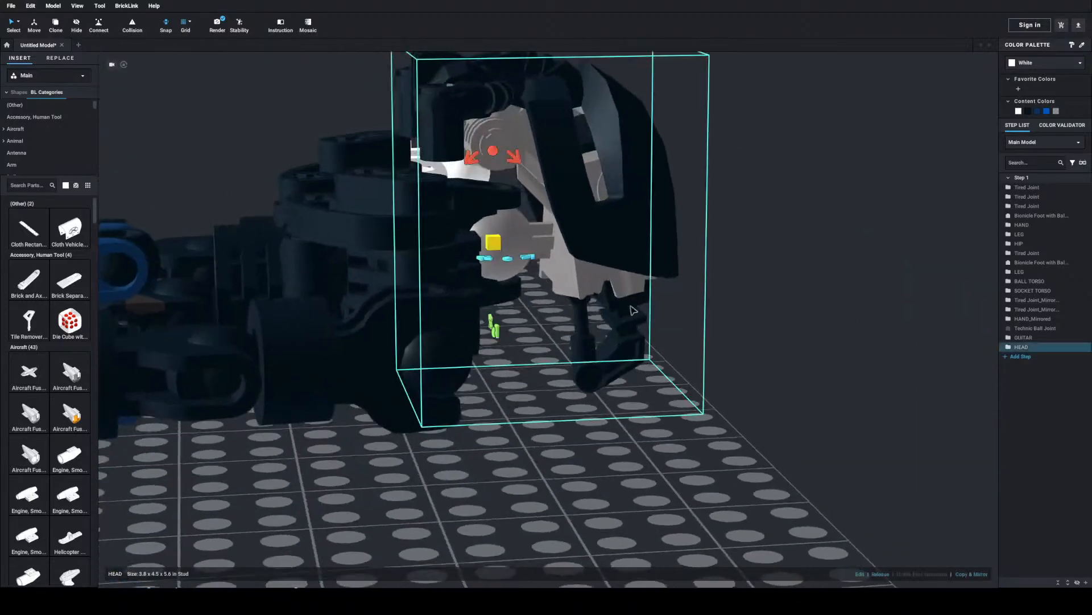
{"action": "left_click", "coordinate": [1018, 63]}
{"action": "type", "text": "pu"}
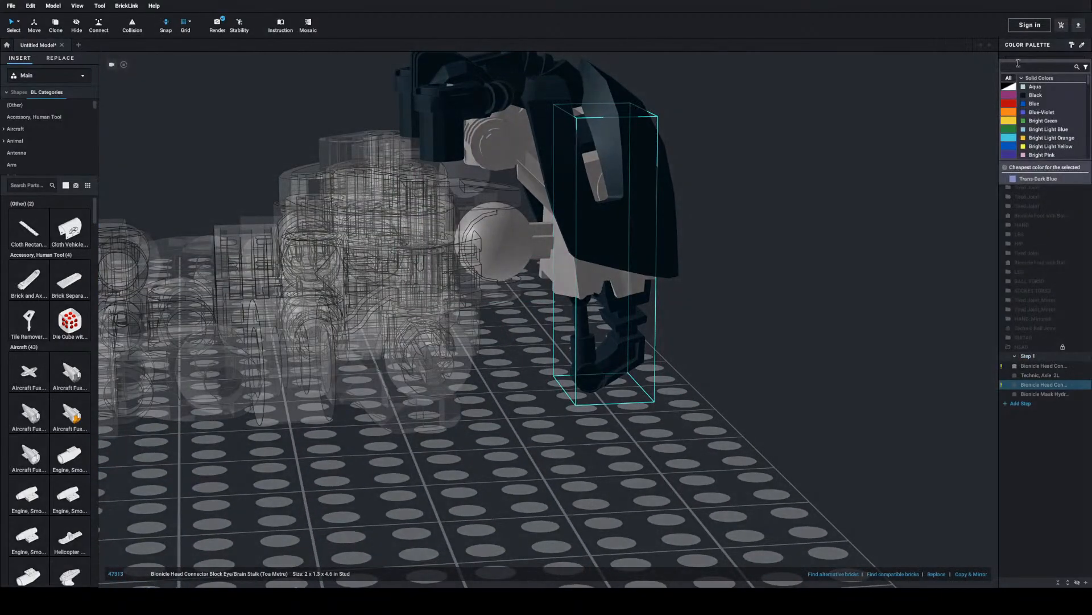
{"action": "type", "text": "rple"}
{"action": "scroll", "coordinate": [1052, 114], "scroll_direction": "down", "scroll_amount": 5}
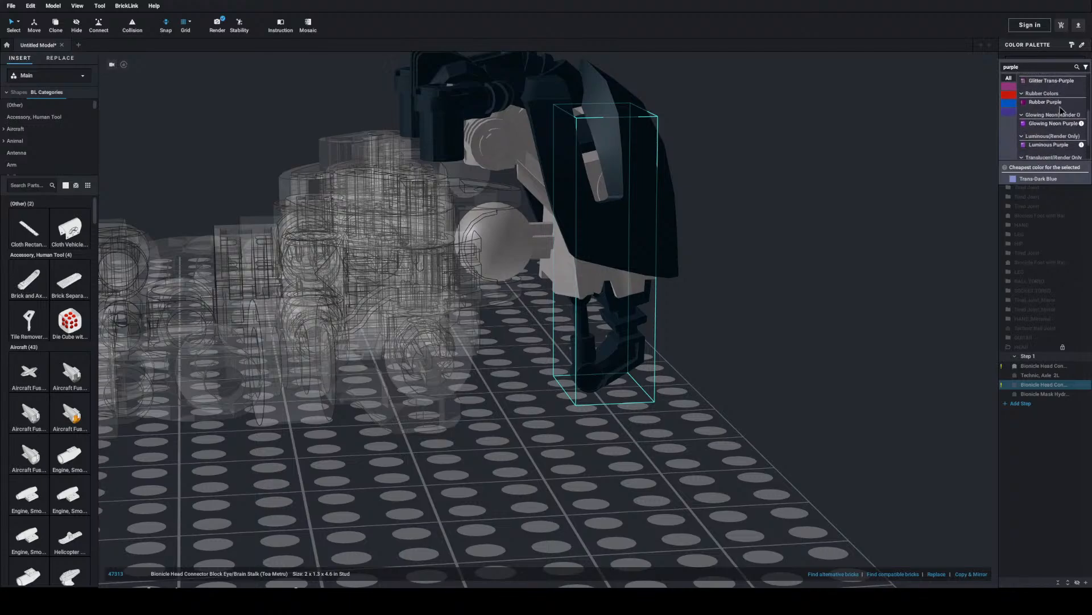
{"action": "left_click", "coordinate": [1048, 124]}
{"action": "double_click", "coordinate": [844, 161]}
Step: Preview the figure's head and shoulders from the front in the render settings, then close them
{"action": "right_click_drag", "start_coordinate": [844, 161], "coordinate": [691, 319]}
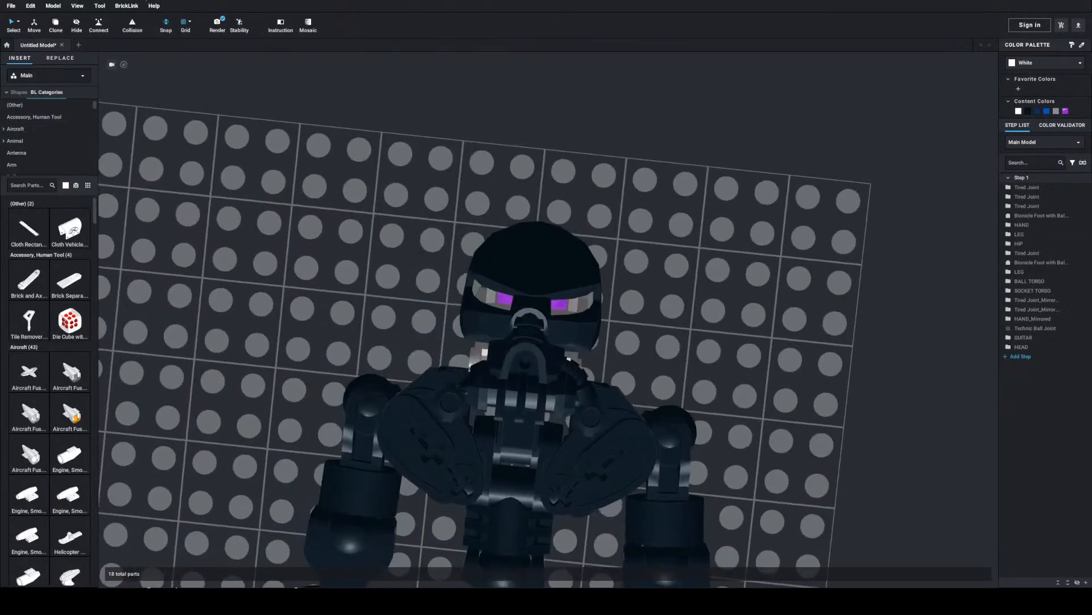
{"action": "left_click", "coordinate": [218, 26]}
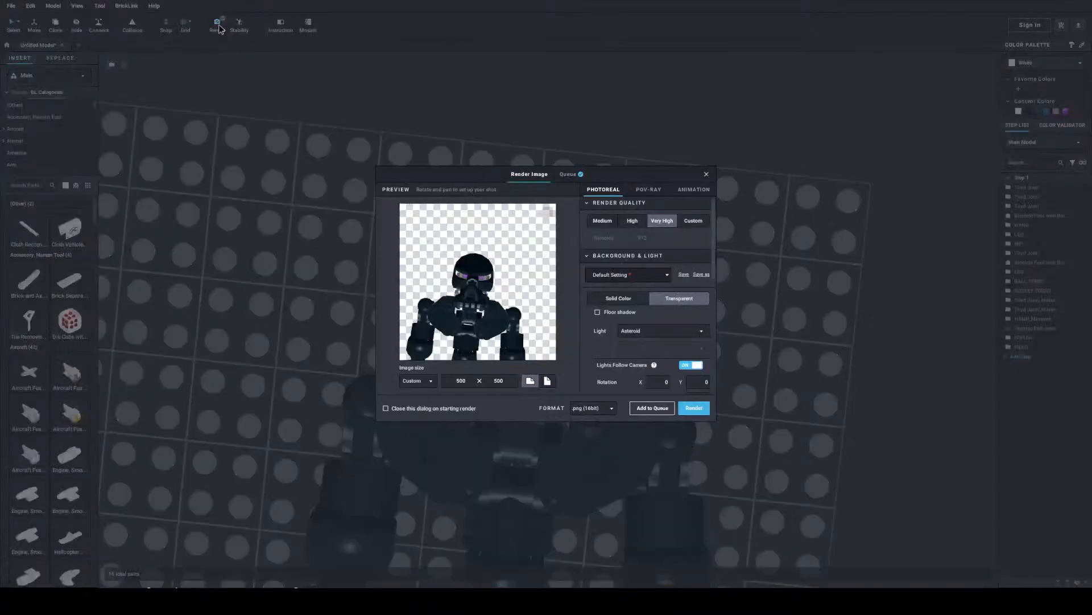
{"action": "scroll", "coordinate": [501, 273], "scroll_direction": "up", "scroll_amount": 3}
{"action": "right_click_drag", "start_coordinate": [511, 290], "coordinate": [500, 287]}
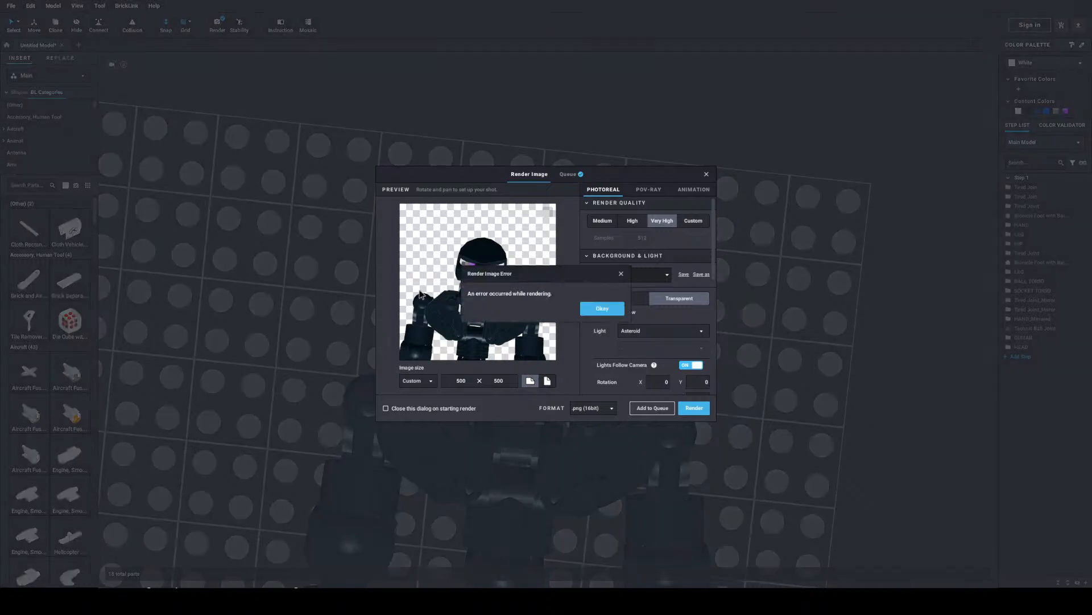
{"action": "left_click", "coordinate": [597, 311]}
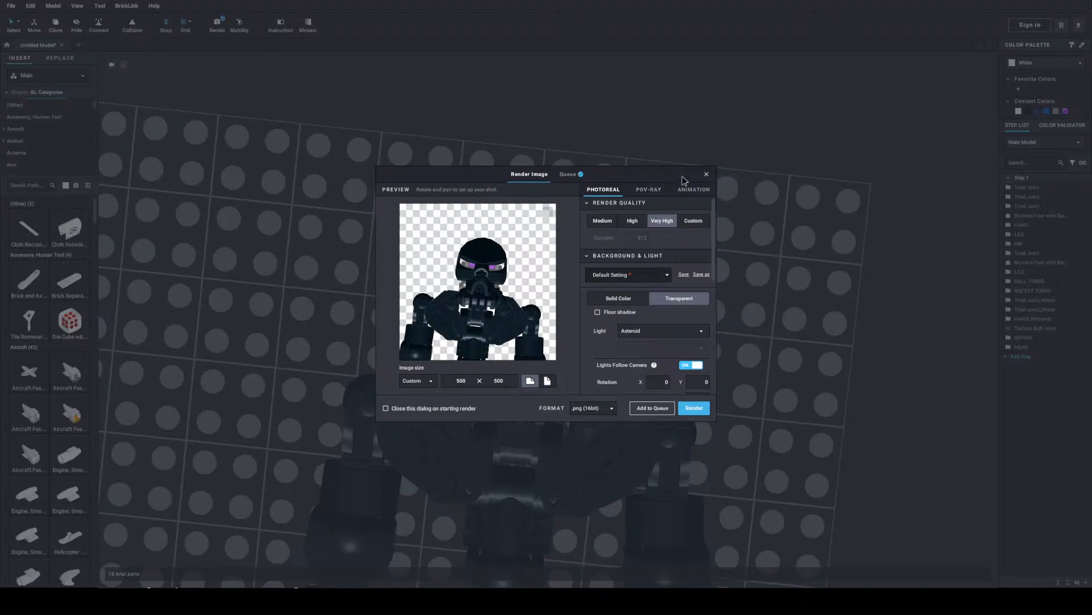
{"action": "left_click", "coordinate": [705, 176]}
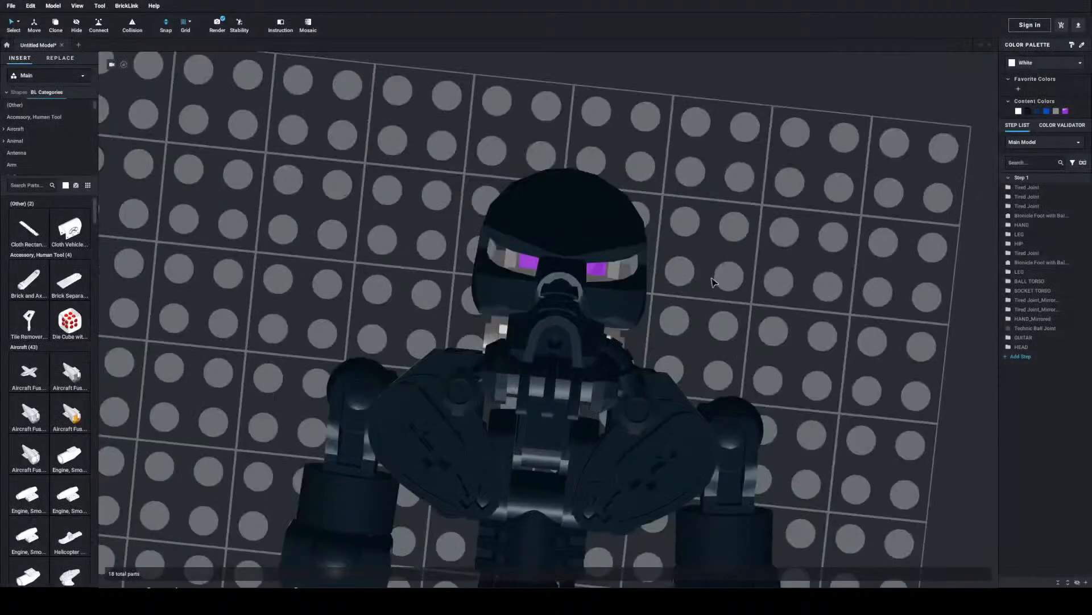
Step: Open the HEAD submodel, search the parts for "stalk" and insert the short Bionicle eye/brain stalk beside the head
{"action": "scroll", "coordinate": [710, 262], "scroll_direction": "up", "scroll_amount": 3}
{"action": "right_click_drag", "start_coordinate": [706, 242], "coordinate": [664, 202]}
{"action": "double_click", "coordinate": [750, 304]}
{"action": "right_click_drag", "start_coordinate": [743, 338], "coordinate": [687, 336]}
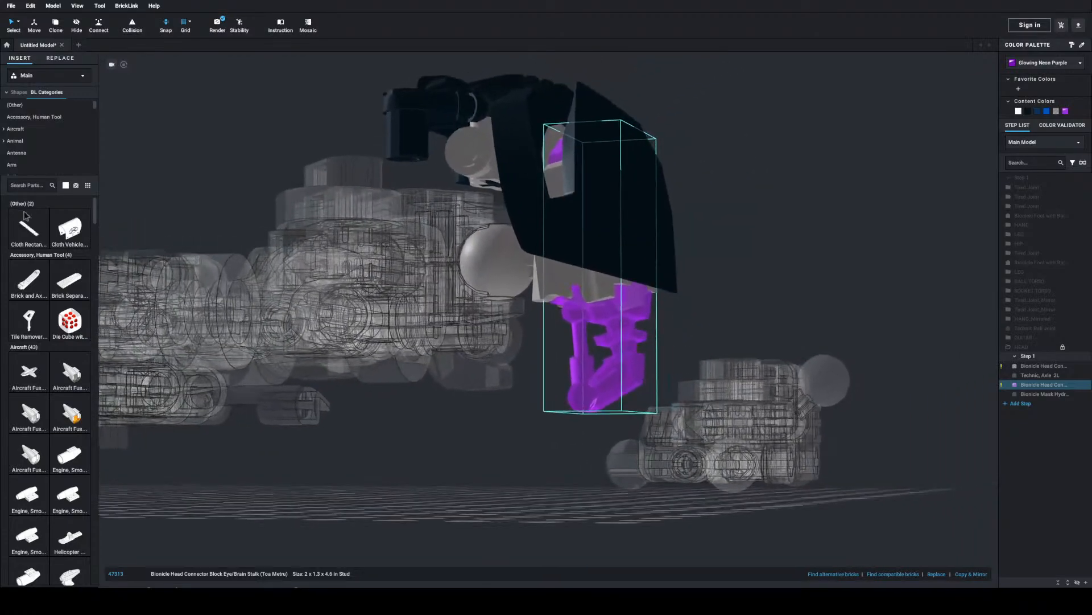
{"action": "left_click", "coordinate": [11, 185]}
{"action": "type", "text": "stalk"}
{"action": "left_click", "coordinate": [81, 241]}
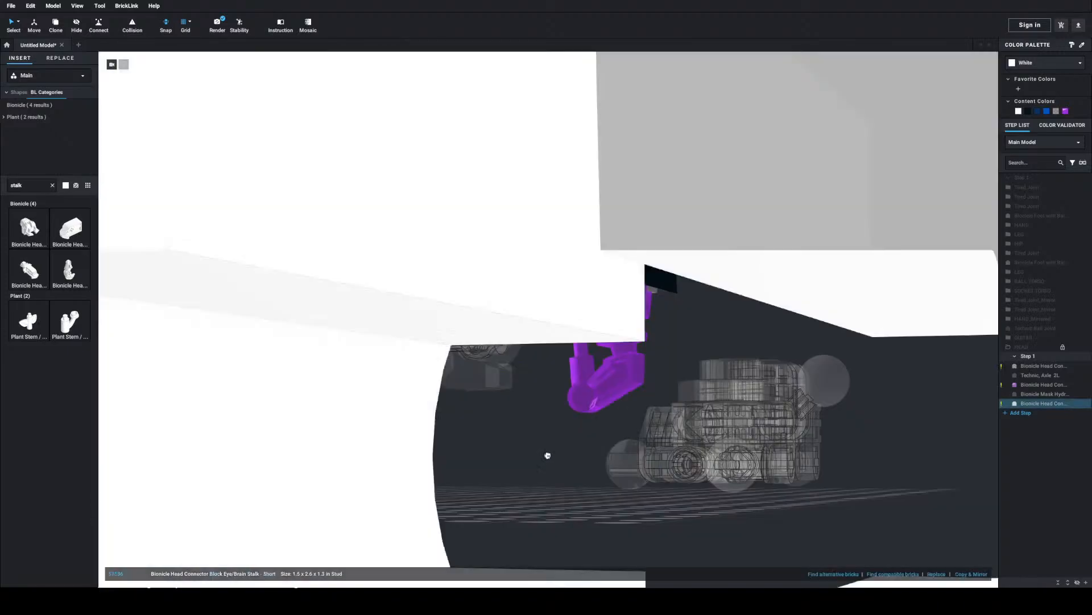
{"action": "right_click_drag", "start_coordinate": [546, 454], "coordinate": [548, 455]}
{"action": "left_click", "coordinate": [550, 458]}
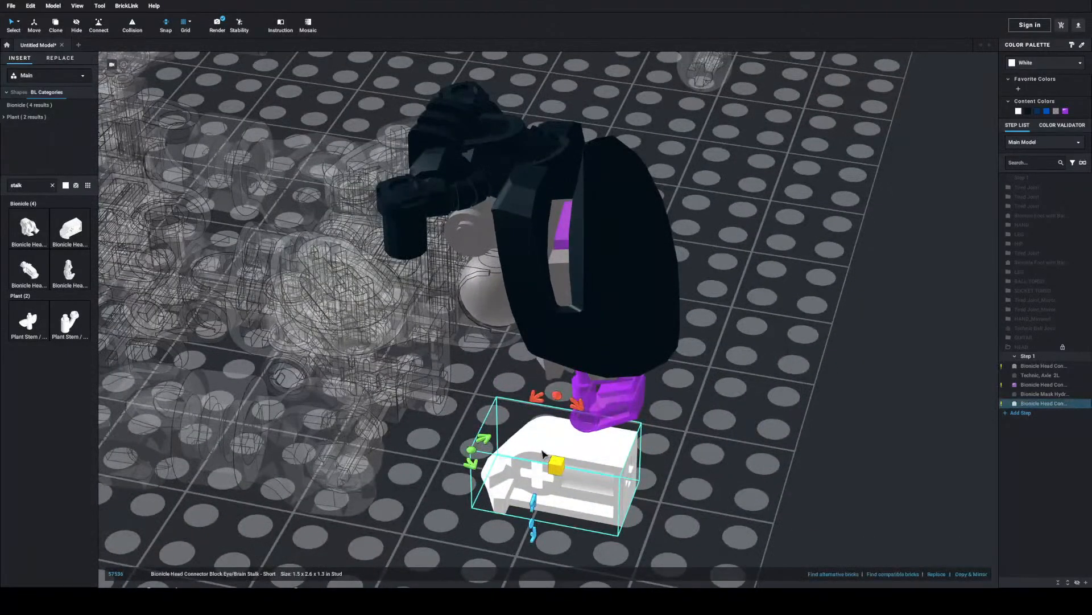
Step: Rotate the short eye/brain stalk upright to match the orientation of the long stalk in the head
{"action": "key", "text": "Up"}
{"action": "key", "text": "Right"}
{"action": "key", "text": "Down"}
{"action": "key", "text": "Down"}
{"action": "key", "text": "Down"}
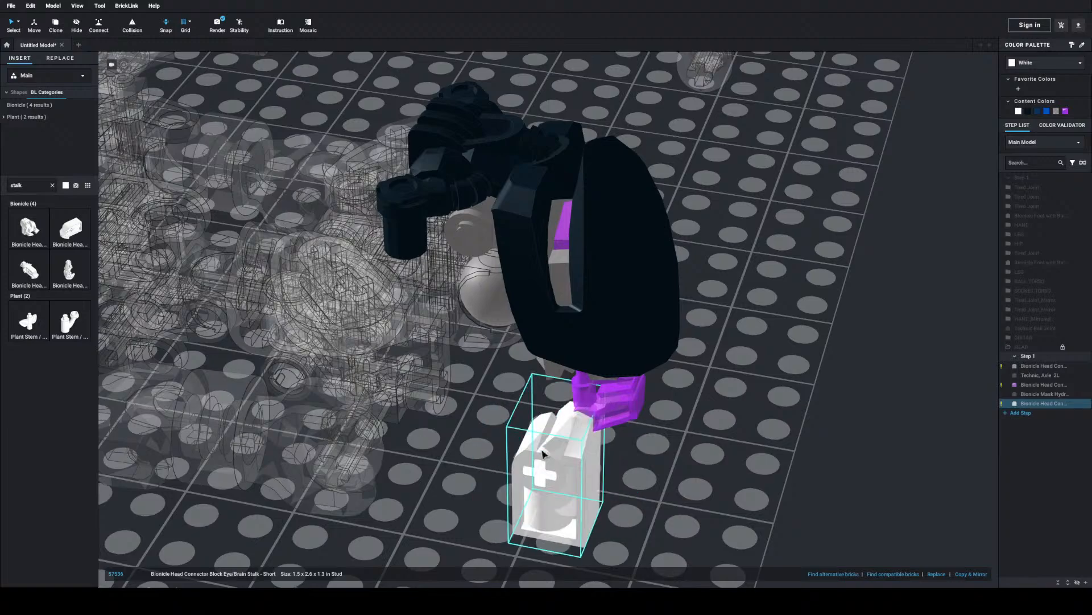
{"action": "key", "text": "Right"}
{"action": "left_click_drag", "start_coordinate": [543, 454], "coordinate": [510, 454]}
Step: Move the long purple stalk out of the head and fit the short stalk into the head connector block
{"action": "left_click_drag", "start_coordinate": [608, 399], "coordinate": [930, 376]}
{"action": "right_click_drag", "start_coordinate": [649, 433], "coordinate": [593, 384]}
{"action": "left_click_drag", "start_coordinate": [451, 453], "coordinate": [463, 265]}
{"action": "right_click_drag", "start_coordinate": [463, 265], "coordinate": [488, 276]}
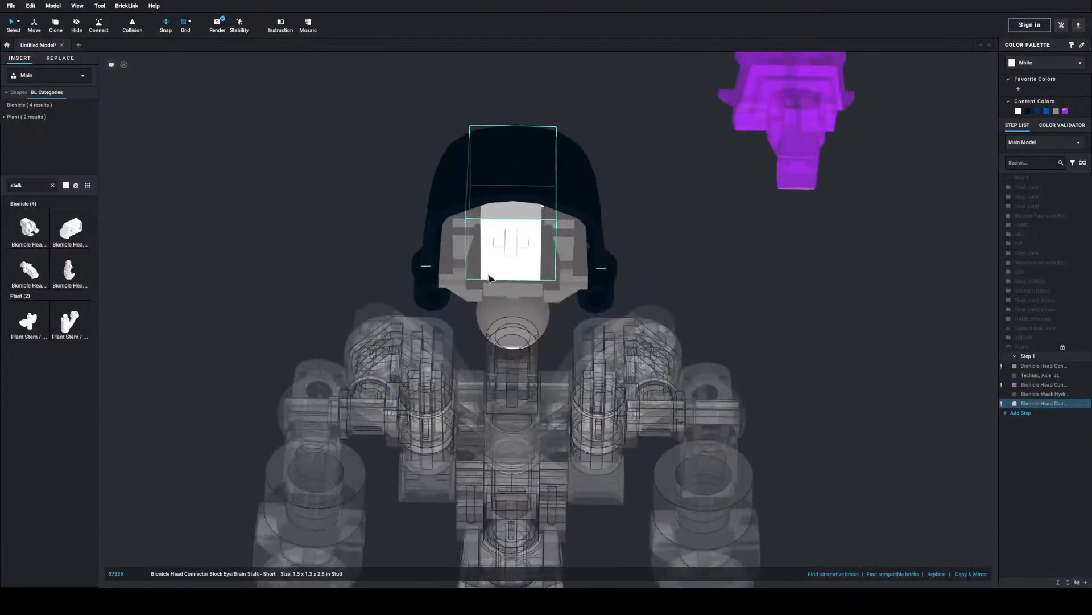
{"action": "left_click", "coordinate": [508, 243]}
{"action": "left_click", "coordinate": [515, 230]}
{"action": "left_click_drag", "start_coordinate": [518, 219], "coordinate": [514, 220]}
{"action": "left_click", "coordinate": [632, 187]}
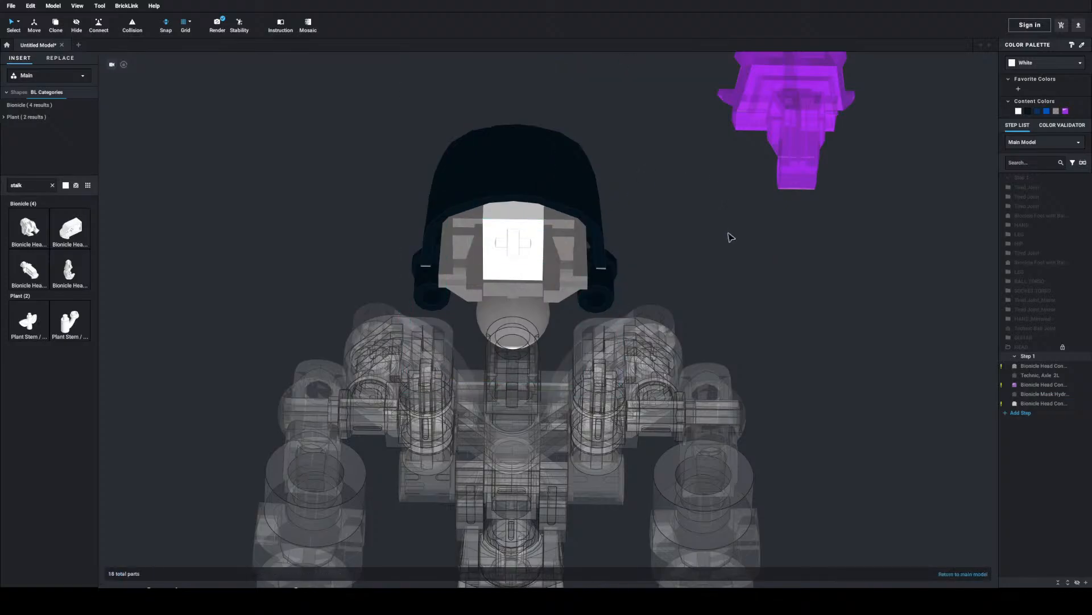
Step: Color the short stalk Glowing Neon Purple and put the long stalk back into the head
{"action": "left_click", "coordinate": [487, 215]}
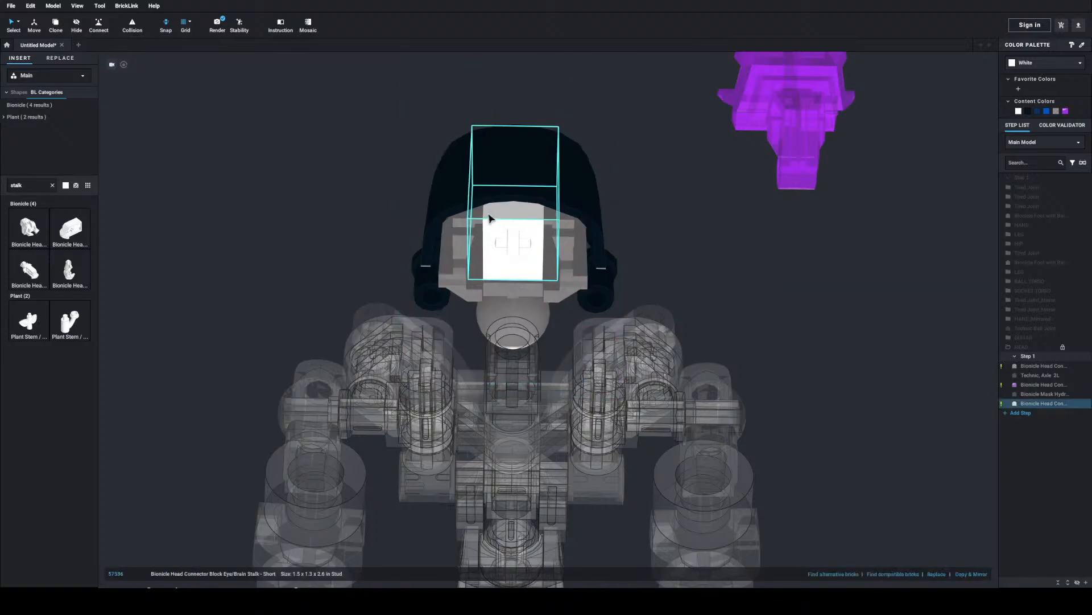
{"action": "left_click", "coordinate": [1066, 111]}
{"action": "left_click_drag", "start_coordinate": [543, 262], "coordinate": [531, 255]}
{"action": "right_click_drag", "start_coordinate": [532, 255], "coordinate": [577, 251]}
Step: Try Glitter Trans-Purple as the color of the long eye/brain stalk
{"action": "left_click", "coordinate": [1055, 64]}
{"action": "type", "text": "purple"}
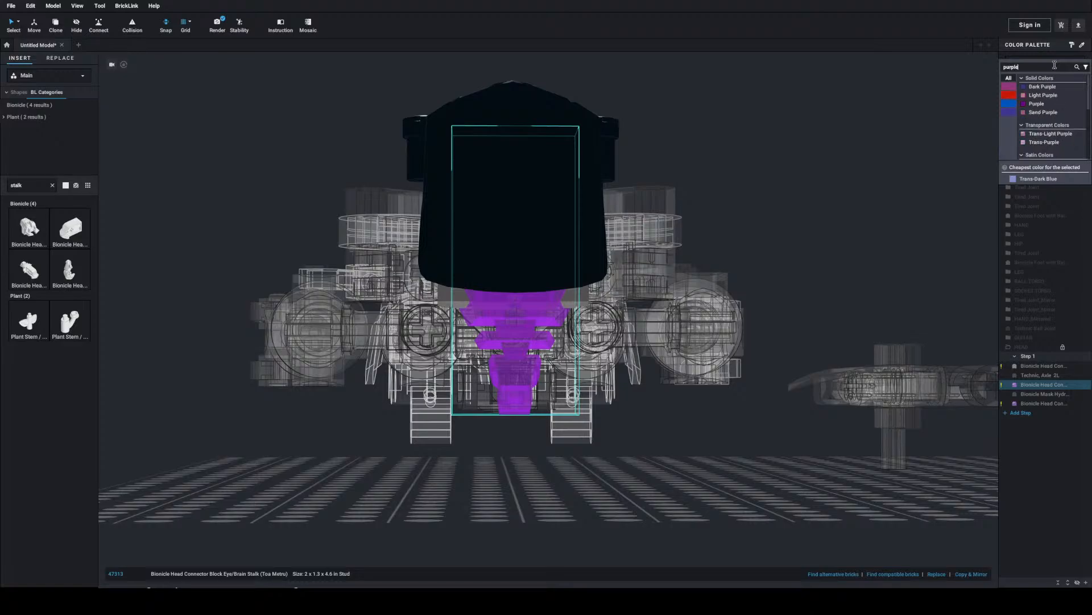
{"action": "scroll", "coordinate": [1049, 107], "scroll_direction": "down", "scroll_amount": 1}
{"action": "scroll", "coordinate": [1050, 110], "scroll_direction": "down", "scroll_amount": 2}
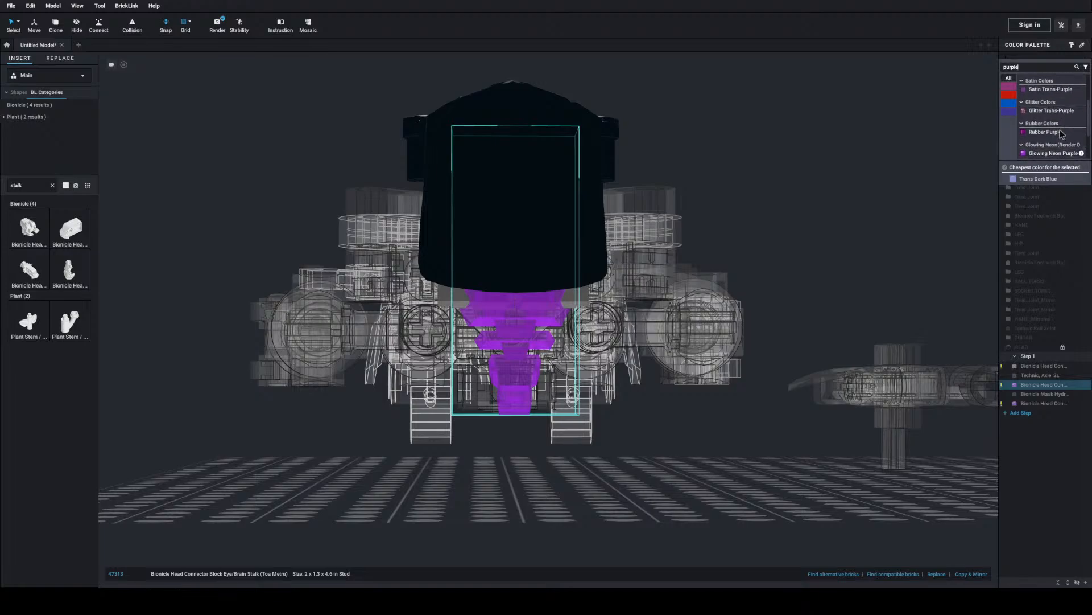
{"action": "left_click", "coordinate": [1060, 111]}
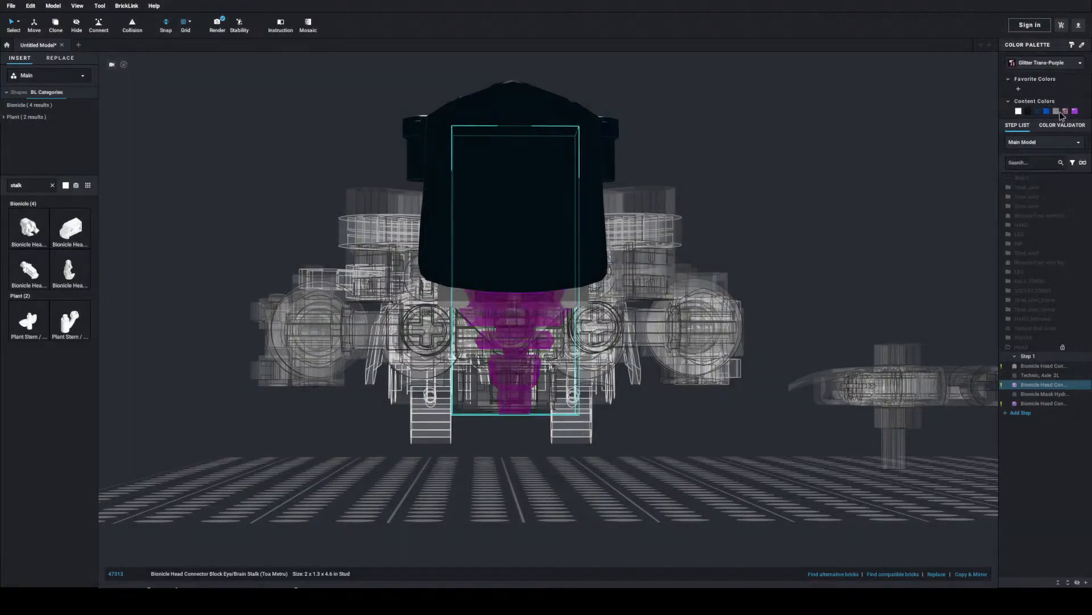
Step: Try Trans-Light Purple as the color of the long eye/brain stalk
{"action": "left_click", "coordinate": [1045, 64]}
{"action": "type", "text": "purple"}
{"action": "scroll", "coordinate": [1060, 103], "scroll_direction": "down", "scroll_amount": 3}
{"action": "left_click", "coordinate": [1056, 89]}
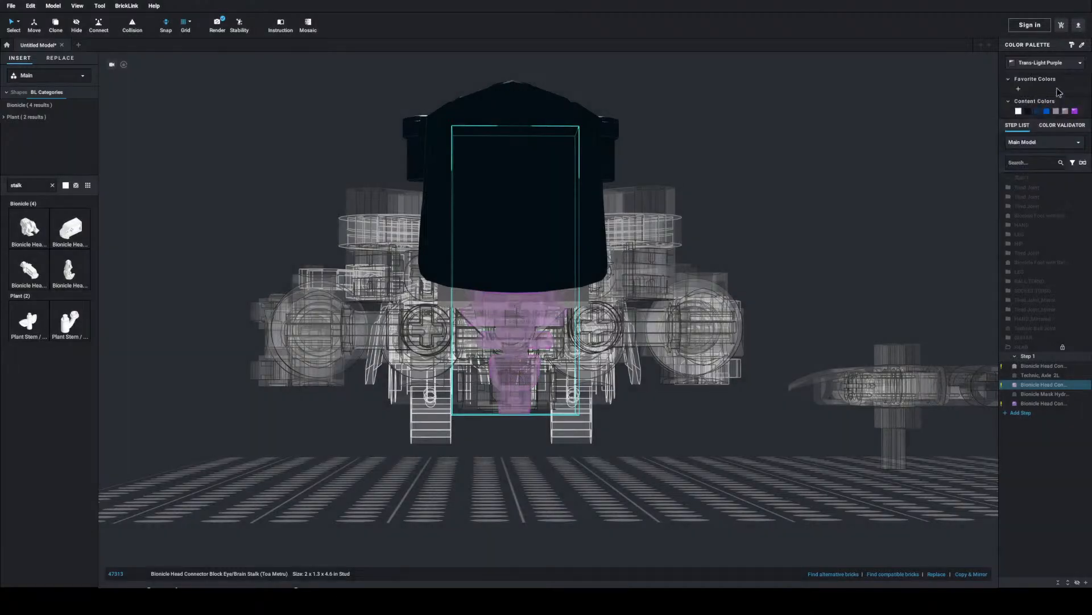
Step: Color the long eye/brain stalk Satin Trans-Purple and return to the main model
{"action": "type", "text": "purple"}
{"action": "scroll", "coordinate": [1052, 103], "scroll_direction": "down", "scroll_amount": 5}
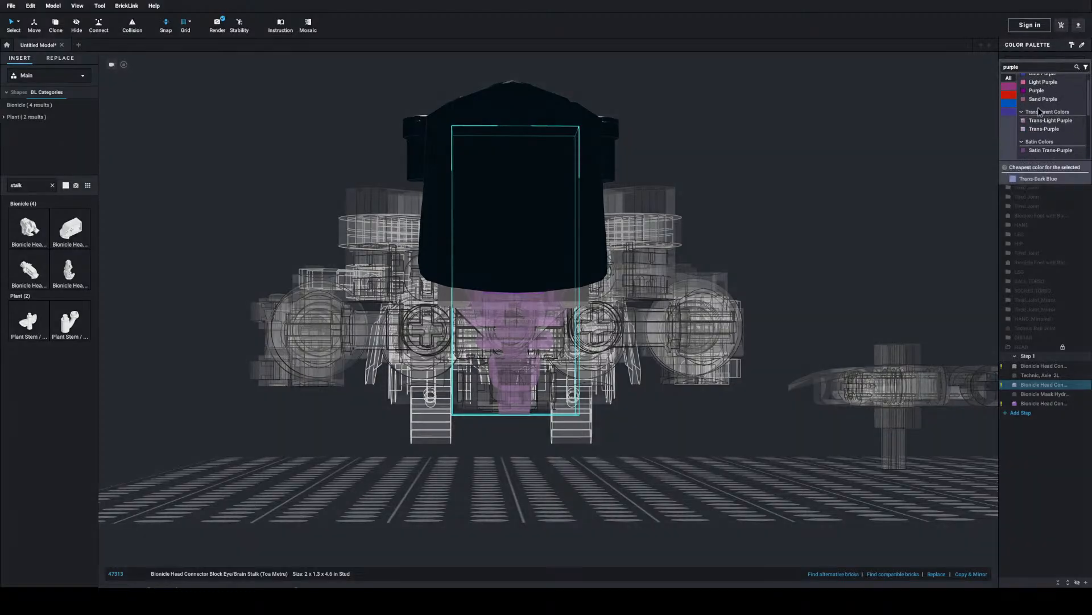
{"action": "scroll", "coordinate": [1055, 117], "scroll_direction": "up", "scroll_amount": 3}
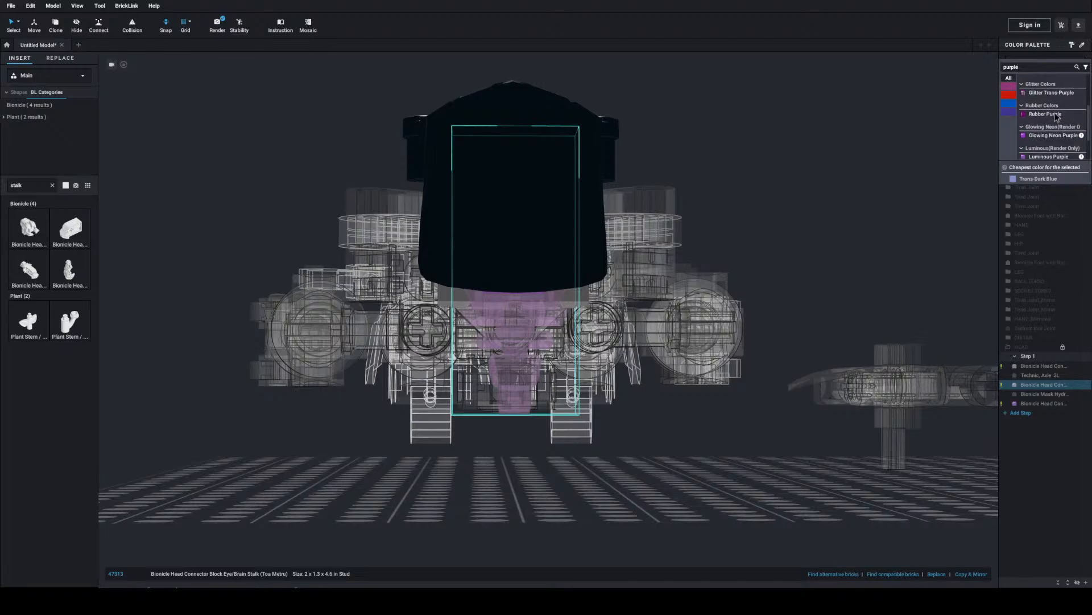
{"action": "left_click", "coordinate": [1063, 90]}
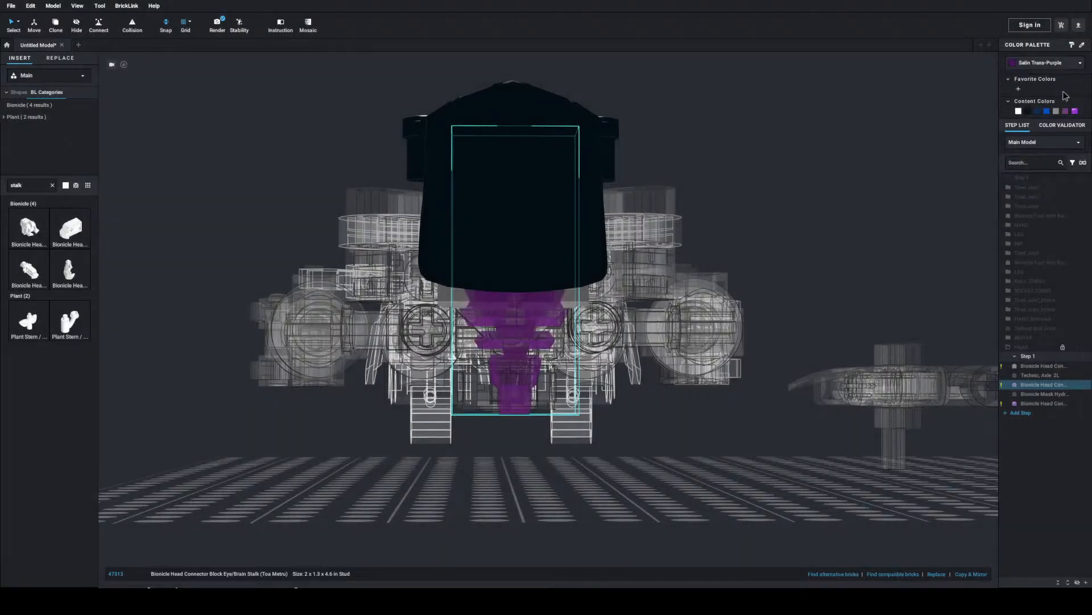
{"action": "left_click", "coordinate": [846, 144]}
{"action": "right_click_drag", "start_coordinate": [844, 144], "coordinate": [874, 144]}
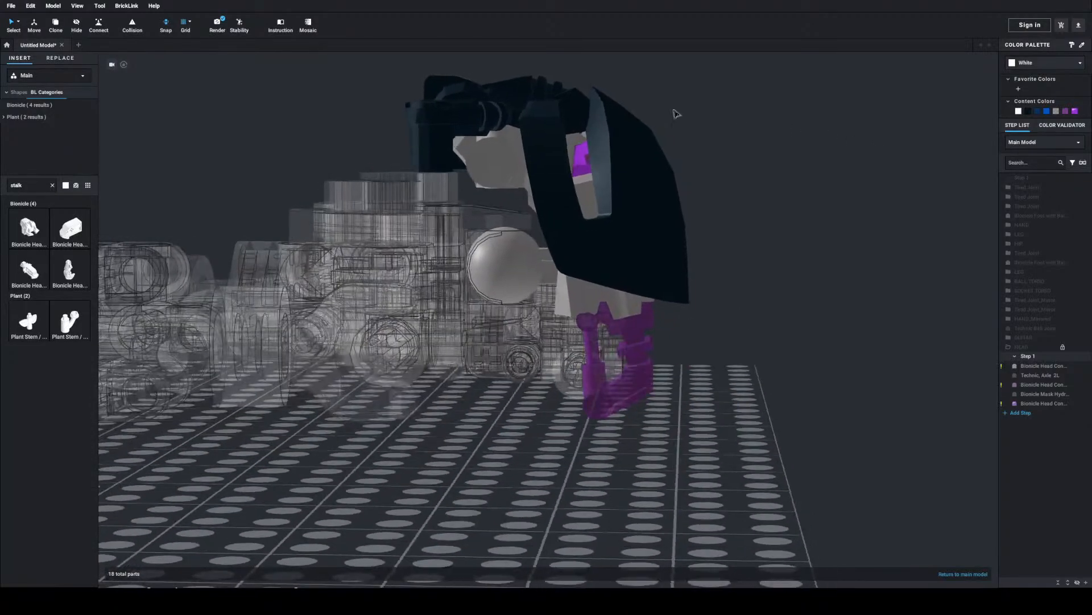
{"action": "left_click", "coordinate": [282, 70]}
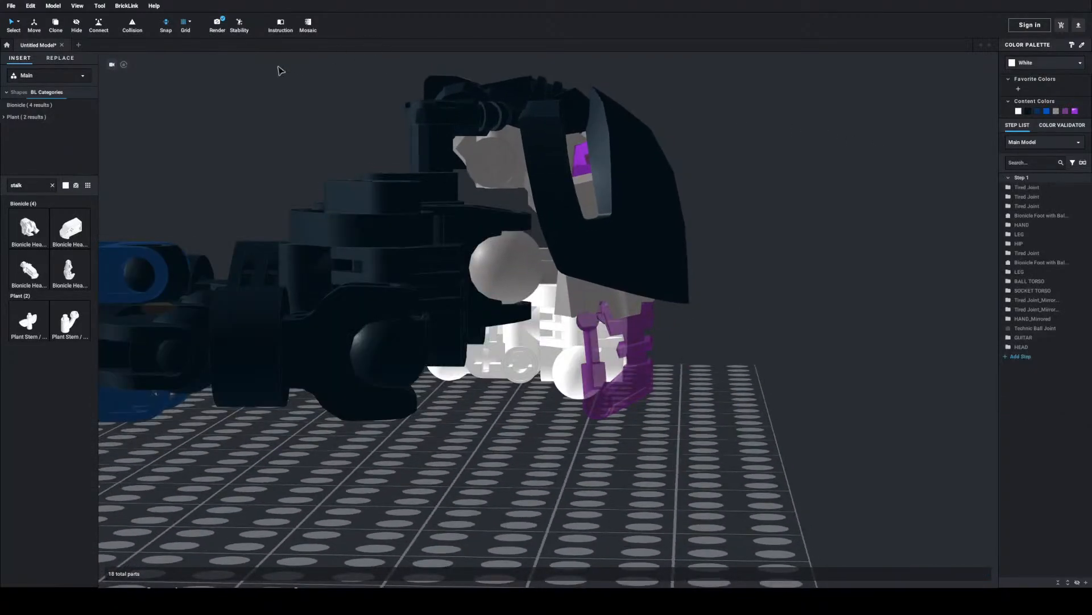
Step: Preview the recolored head from the side in the render settings, then close them
{"action": "left_click", "coordinate": [217, 26]}
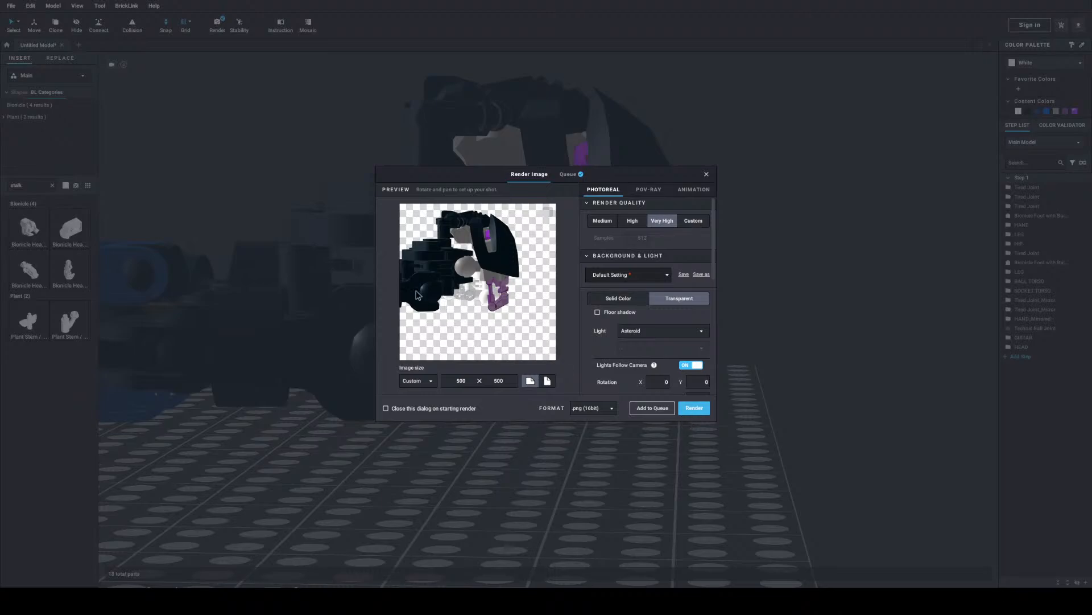
{"action": "scroll", "coordinate": [453, 266], "scroll_direction": "up", "scroll_amount": 3}
{"action": "middle_click_drag", "start_coordinate": [453, 266], "coordinate": [457, 275]}
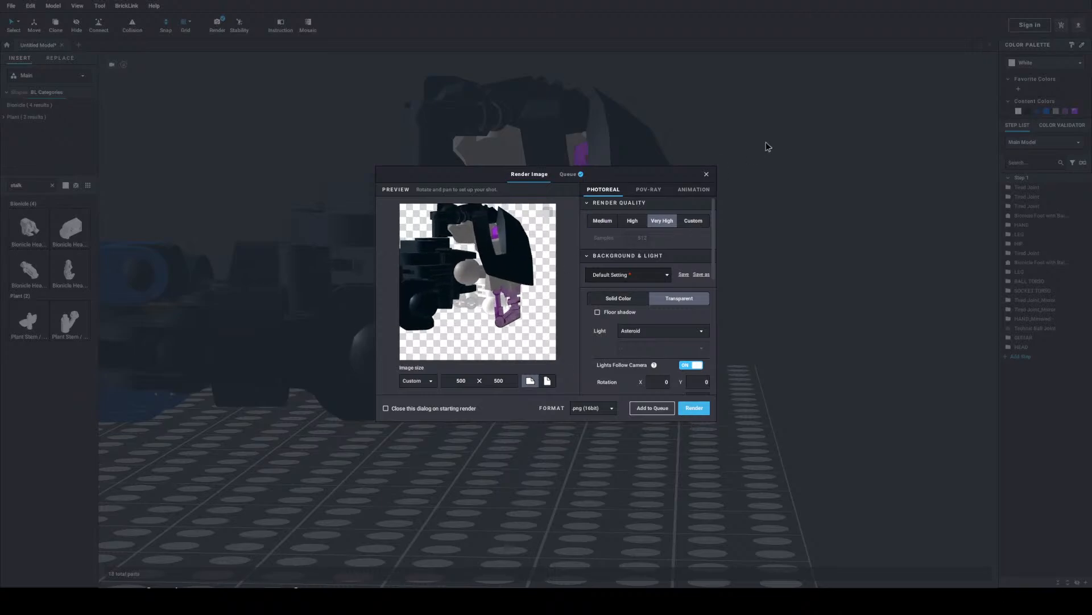
{"action": "left_click", "coordinate": [706, 175]}
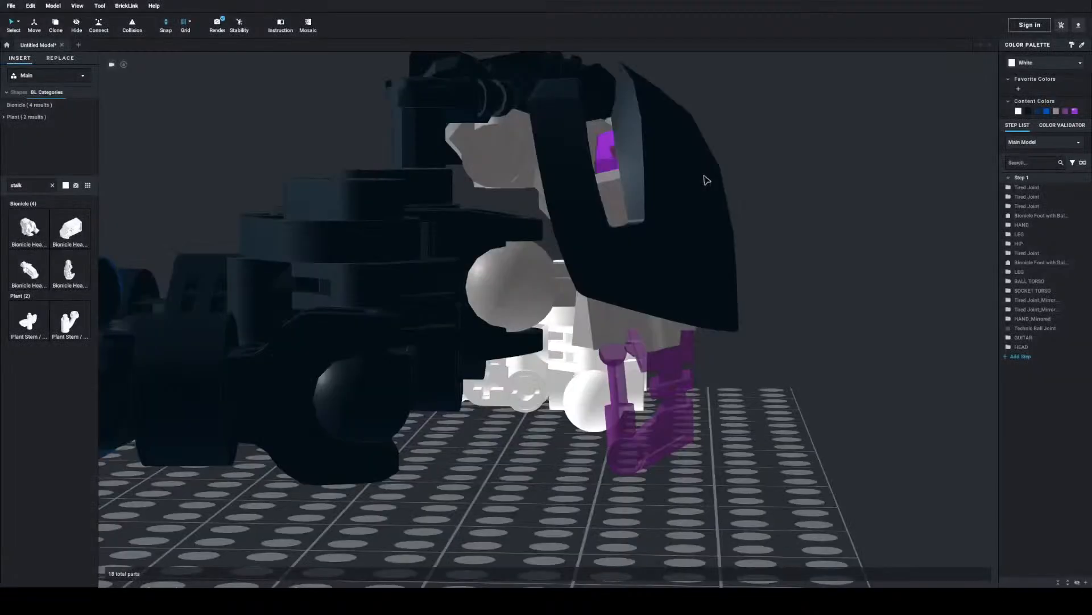
Step: Move the white BALL TORSO submodel to the far corner of the baseplate, beyond the blue guitar
{"action": "scroll", "coordinate": [746, 246], "scroll_direction": "down", "scroll_amount": 3}
{"action": "right_click_drag", "start_coordinate": [744, 249], "coordinate": [744, 265]}
{"action": "scroll", "coordinate": [739, 256], "scroll_direction": "down", "scroll_amount": 1}
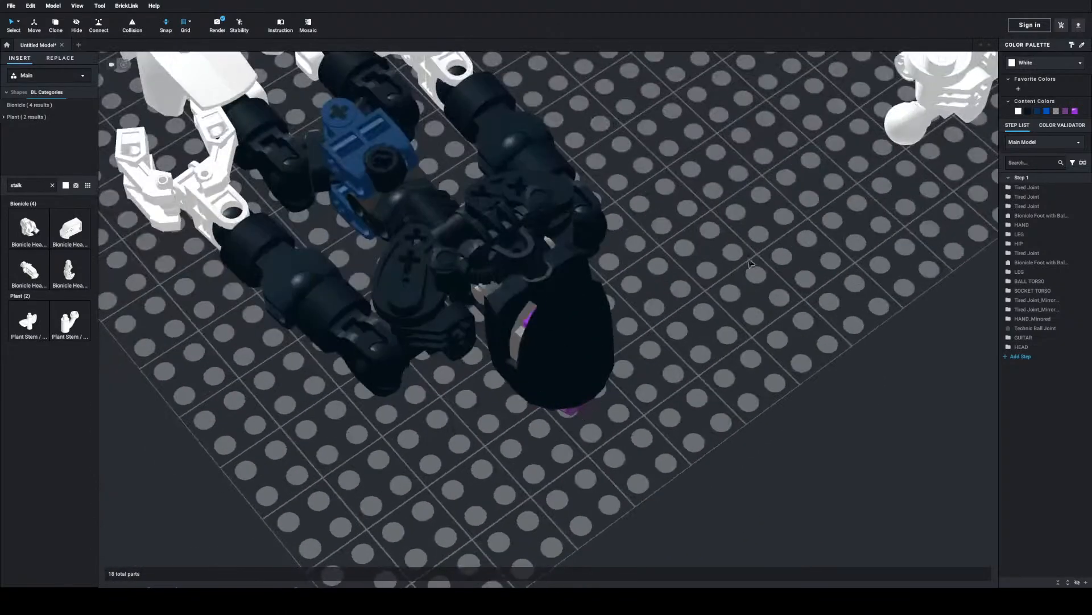
{"action": "scroll", "coordinate": [756, 259], "scroll_direction": "down", "scroll_amount": 3}
{"action": "middle_click_drag", "start_coordinate": [756, 259], "coordinate": [680, 249]}
{"action": "scroll", "coordinate": [633, 176], "scroll_direction": "down", "scroll_amount": 2}
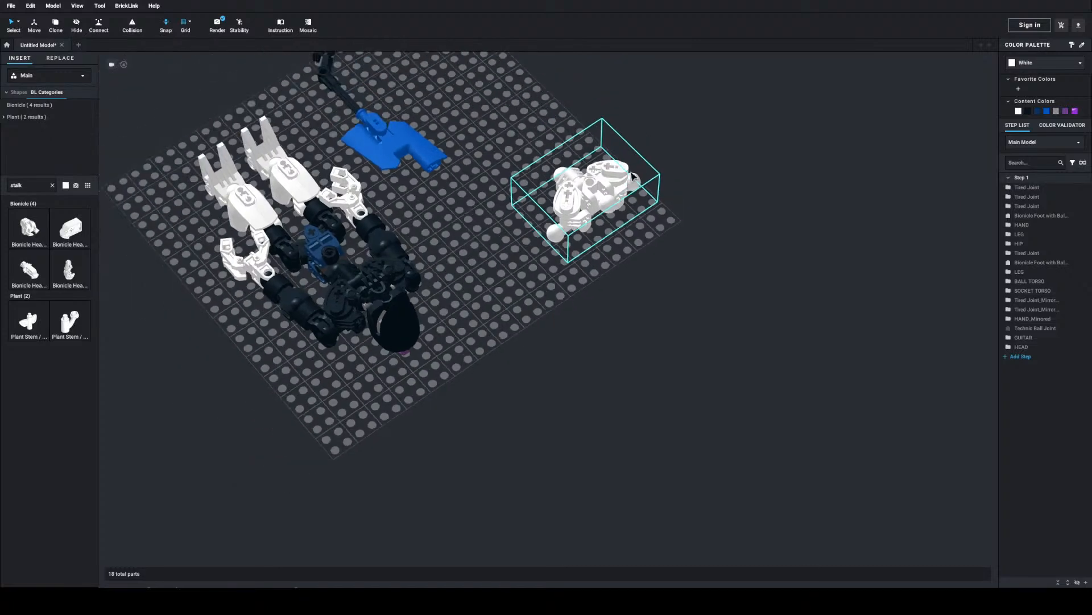
{"action": "middle_click_drag", "start_coordinate": [633, 176], "coordinate": [655, 217]}
{"action": "left_click_drag", "start_coordinate": [649, 282], "coordinate": [489, 134]}
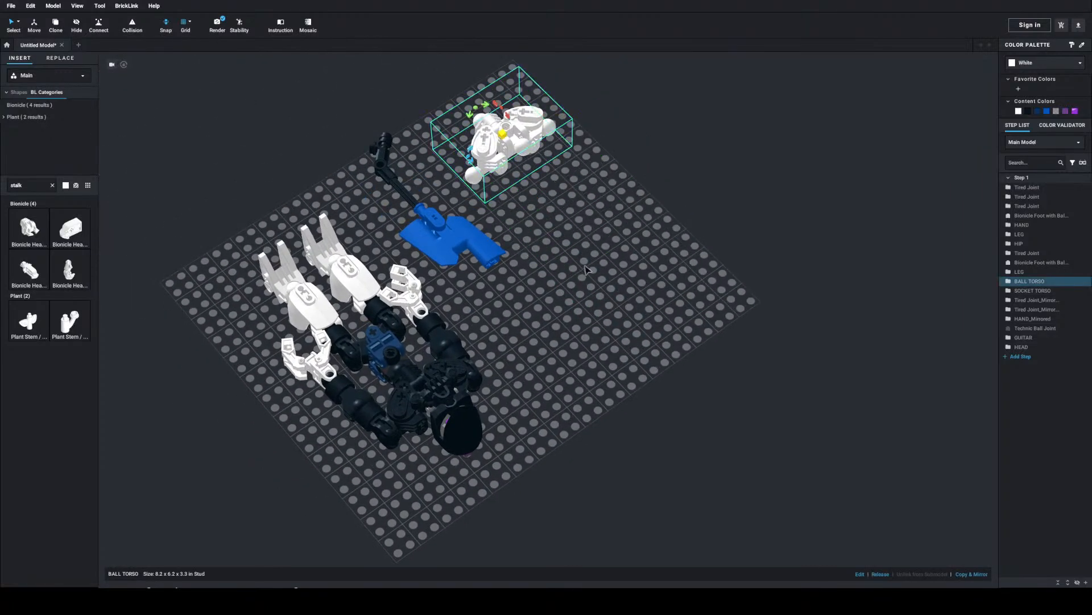
{"action": "mouse_move", "coordinate": [591, 267]}
{"action": "right_mouse_down"}
{"action": "mouse_move", "coordinate": [603, 244]}
{"action": "mouse_move", "coordinate": [607, 266]}
{"action": "right_mouse_up"}
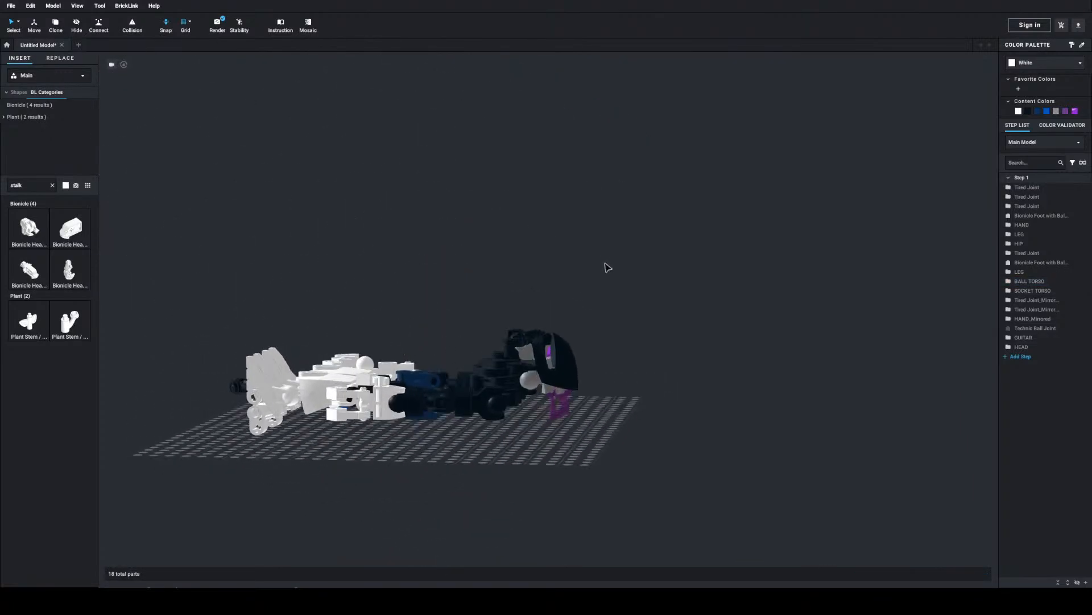
{"action": "scroll", "coordinate": [607, 302], "scroll_direction": "up", "scroll_amount": 5}
{"action": "scroll", "coordinate": [654, 259], "scroll_direction": "up", "scroll_amount": 3}
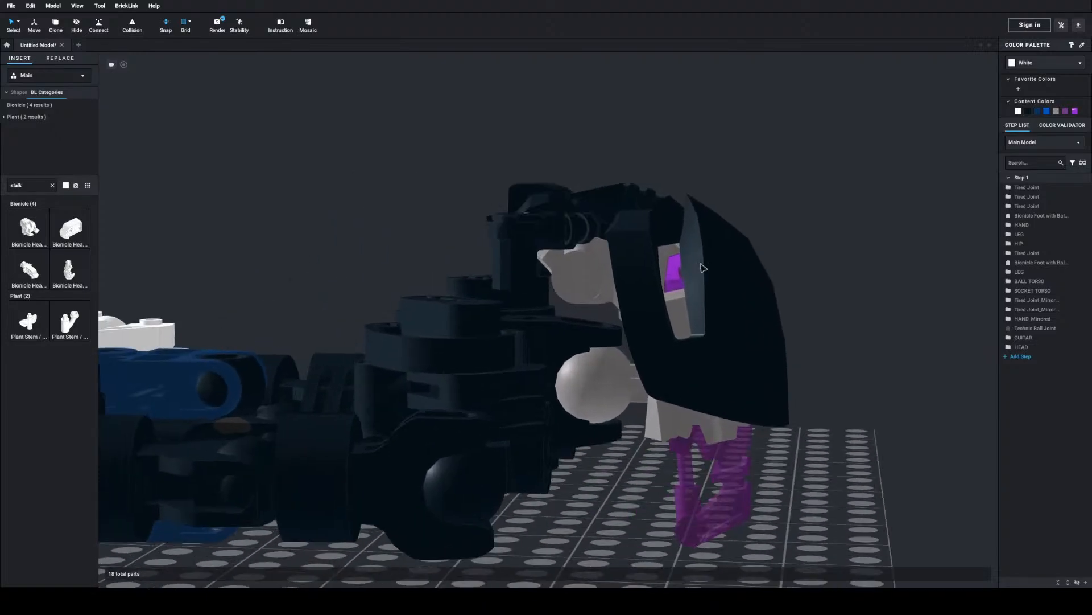
Step: Open the render settings to preview the head and upper body from the side again, then close them
{"action": "middle_click_drag", "start_coordinate": [729, 237], "coordinate": [732, 226]}
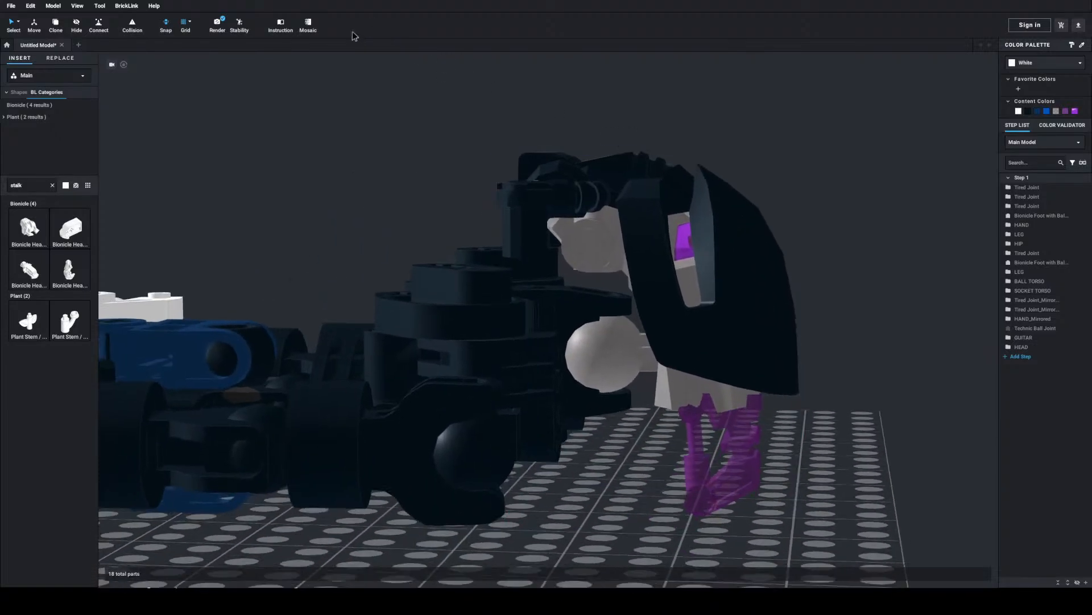
{"action": "left_click", "coordinate": [217, 24]}
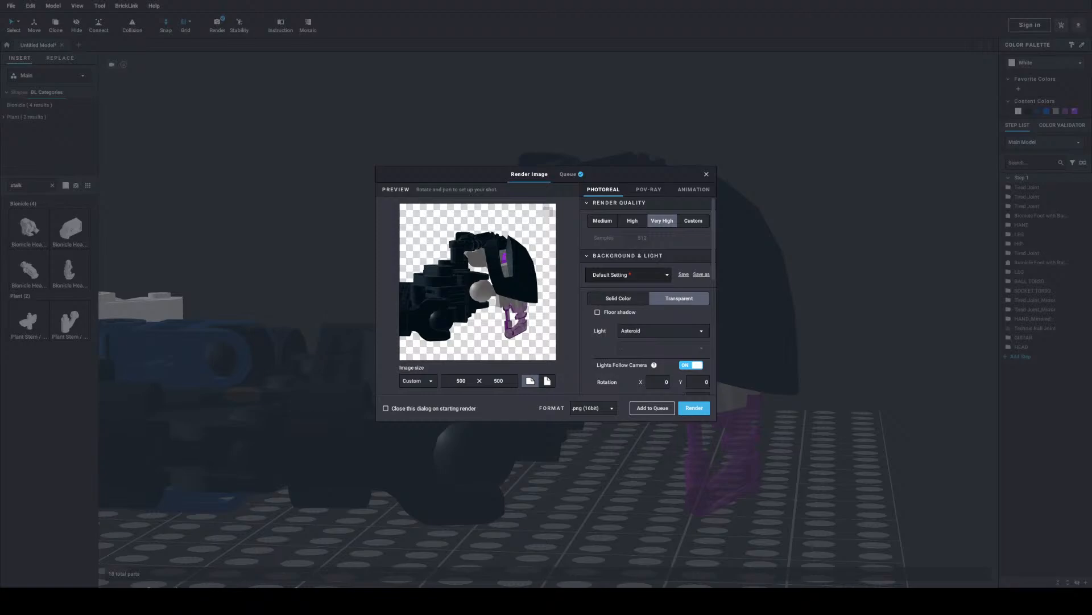
{"action": "left_click", "coordinate": [707, 174]}
Step: Color the HAND_Mirrored submodel black and its ball-socket axle connector Dark Blue, returning to the main model
{"action": "mouse_move", "coordinate": [793, 373]}
{"action": "right_mouse_down"}
{"action": "mouse_move", "coordinate": [810, 375]}
{"action": "mouse_move", "coordinate": [801, 376]}
{"action": "right_mouse_up"}
{"action": "scroll", "coordinate": [800, 375], "scroll_direction": "down", "scroll_amount": 5}
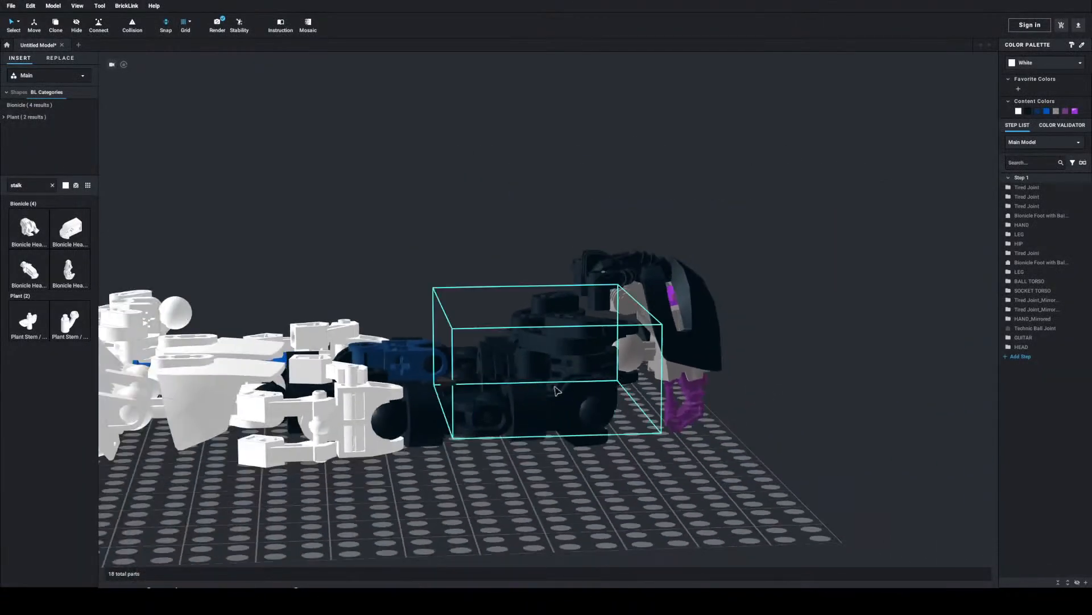
{"action": "right_click_drag", "start_coordinate": [554, 387], "coordinate": [584, 403]}
{"action": "scroll", "coordinate": [586, 408], "scroll_direction": "up", "scroll_amount": 5}
{"action": "left_click", "coordinate": [410, 500]}
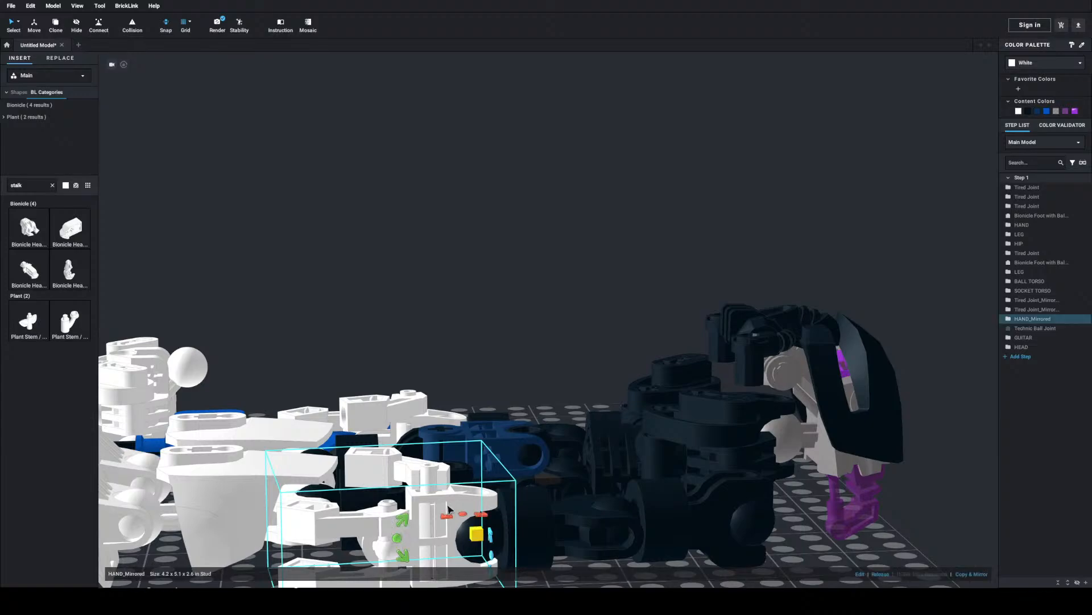
{"action": "left_click", "coordinate": [1028, 111]}
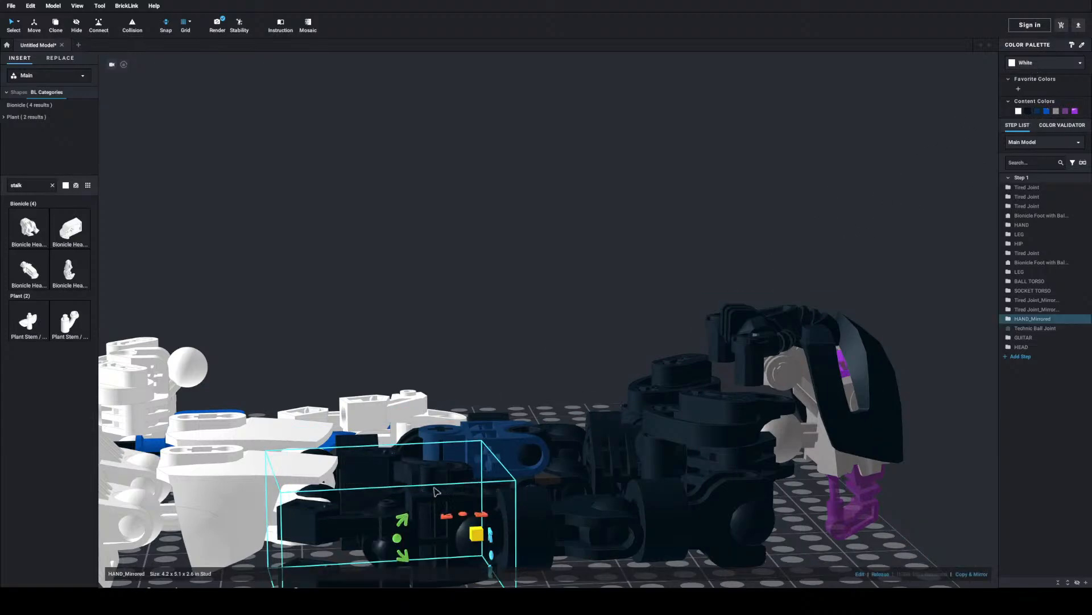
{"action": "double_click", "coordinate": [440, 506]}
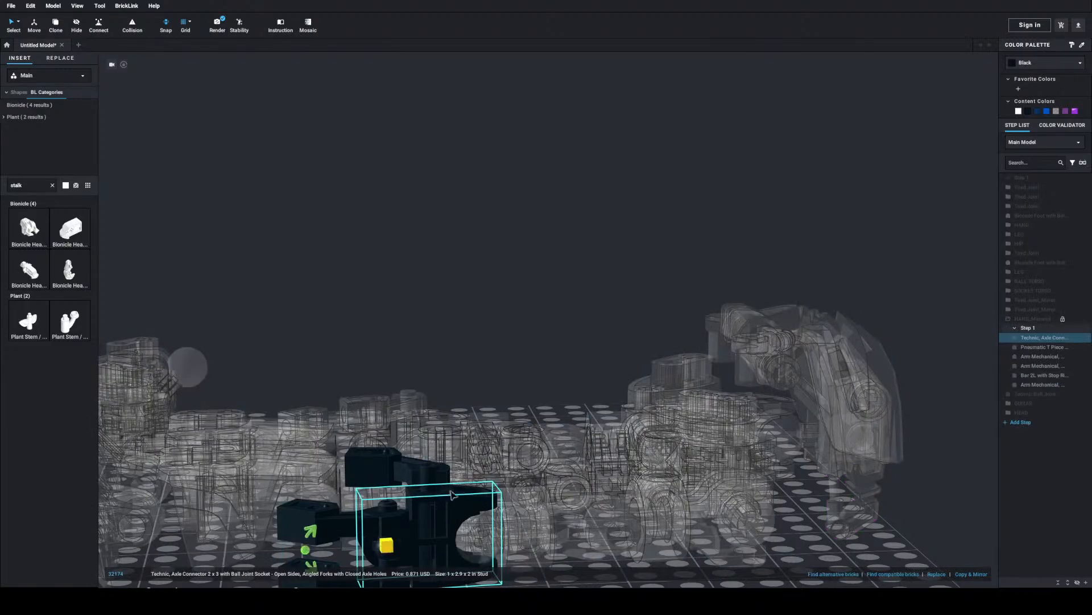
{"action": "left_click", "coordinate": [1037, 113]}
{"action": "double_click", "coordinate": [420, 251]}
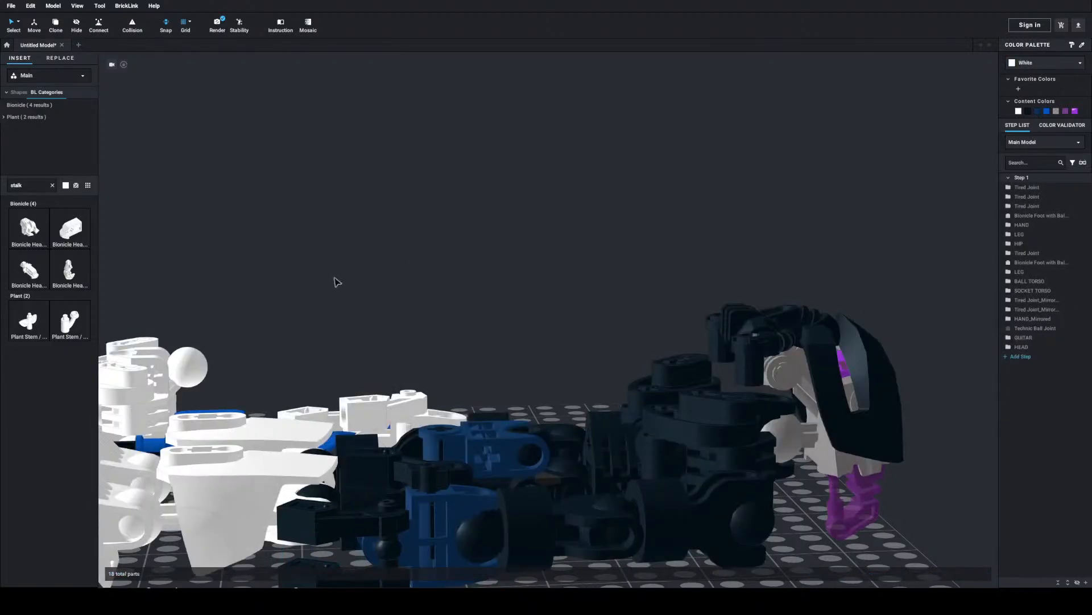
Step: Color the HAND submodel black with a Dark Blue ball-socket axle connector and return to the main model
{"action": "right_click_drag", "start_coordinate": [333, 279], "coordinate": [378, 303]}
{"action": "middle_click_drag", "start_coordinate": [550, 353], "coordinate": [449, 338]}
{"action": "left_click", "coordinate": [488, 387]}
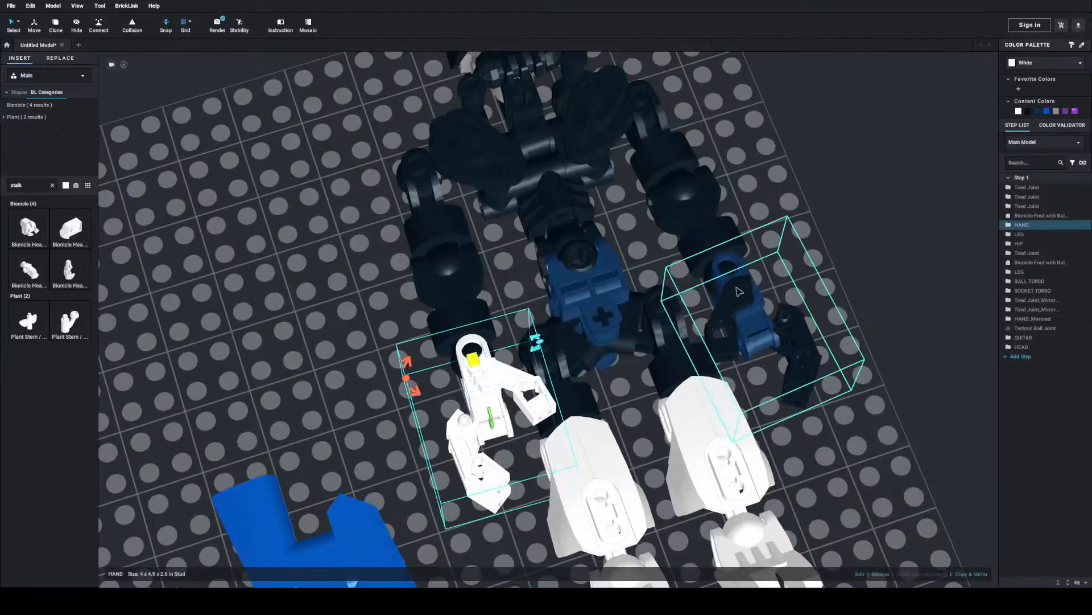
{"action": "left_click", "coordinate": [1027, 111]}
{"action": "key", "text": "Escape"}
{"action": "double_click", "coordinate": [507, 405]}
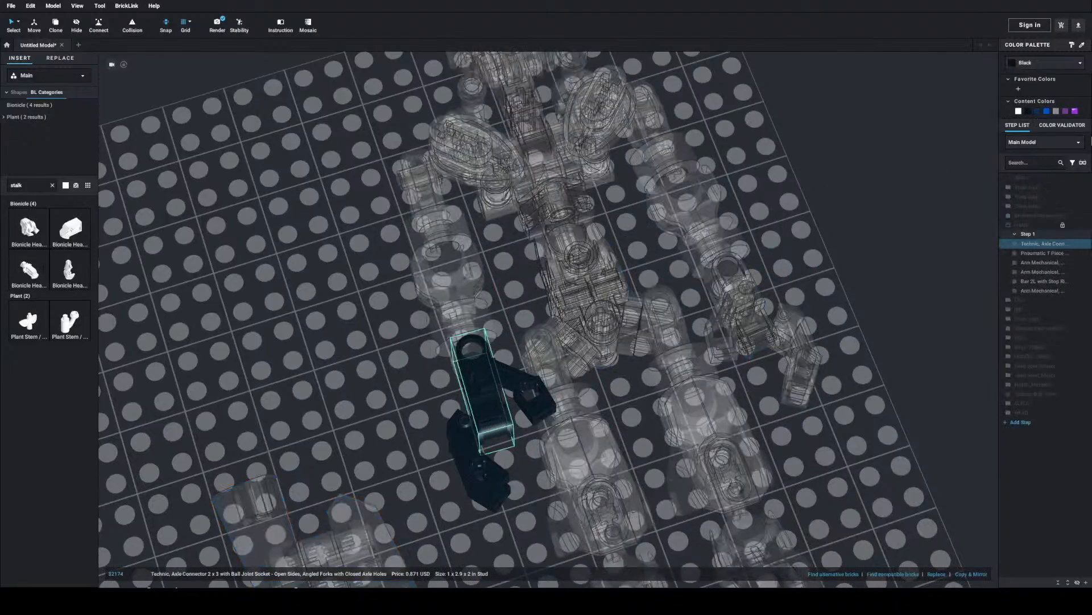
{"action": "left_click", "coordinate": [1037, 112]}
{"action": "double_click", "coordinate": [868, 121]}
Step: Color the white LEG submodels black
{"action": "middle_click_drag", "start_coordinate": [819, 313], "coordinate": [792, 219]}
{"action": "left_click", "coordinate": [665, 379]}
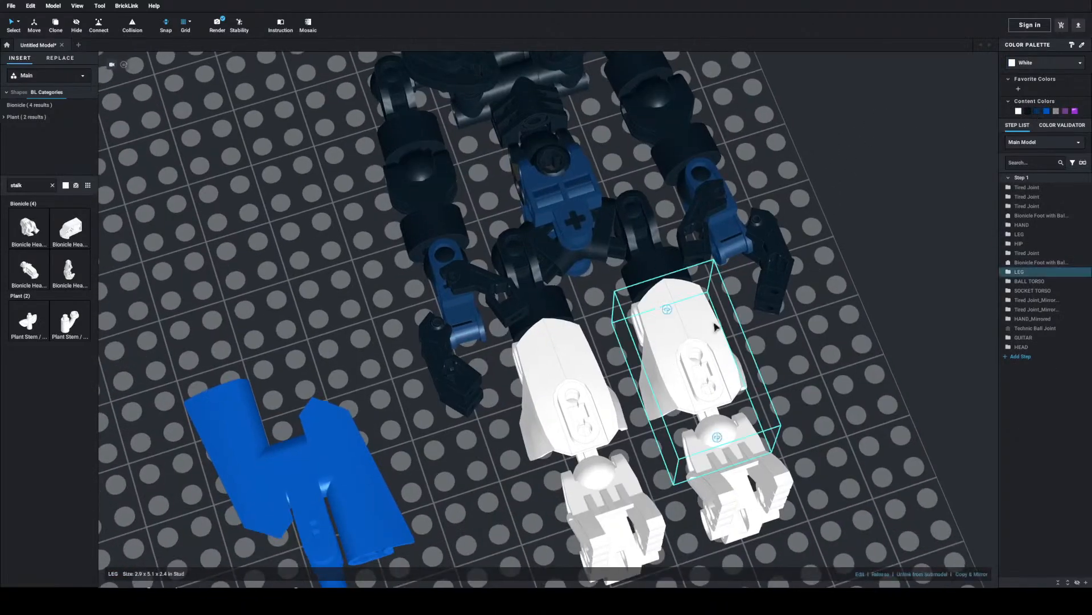
{"action": "left_click", "coordinate": [1027, 111]}
Step: Color both Bionicle feet Dark Blue and clear the selection
{"action": "left_click", "coordinate": [723, 456]}
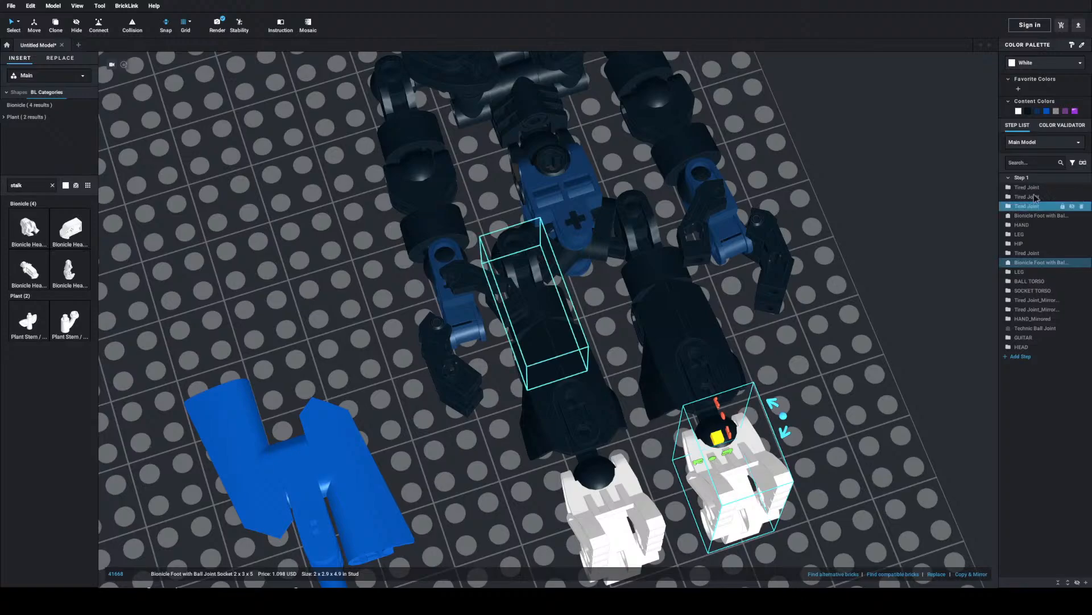
{"action": "left_click", "coordinate": [1037, 111]}
{"action": "left_click", "coordinate": [623, 524]}
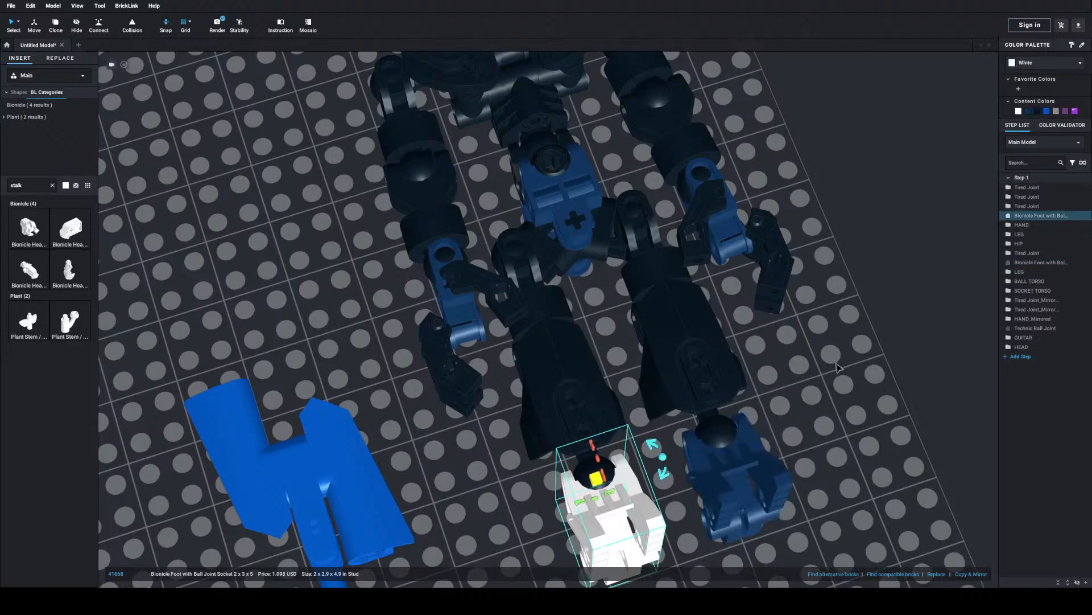
{"action": "left_click", "coordinate": [1028, 112]}
{"action": "left_click", "coordinate": [942, 252]}
Step: Inside the SOCKET TORSO submodel, color the two thin 1 x 2 chest liftarms Dark Blue and return to the main model
{"action": "right_click_drag", "start_coordinate": [936, 228], "coordinate": [890, 161]}
{"action": "scroll", "coordinate": [922, 245], "scroll_direction": "down", "scroll_amount": 5}
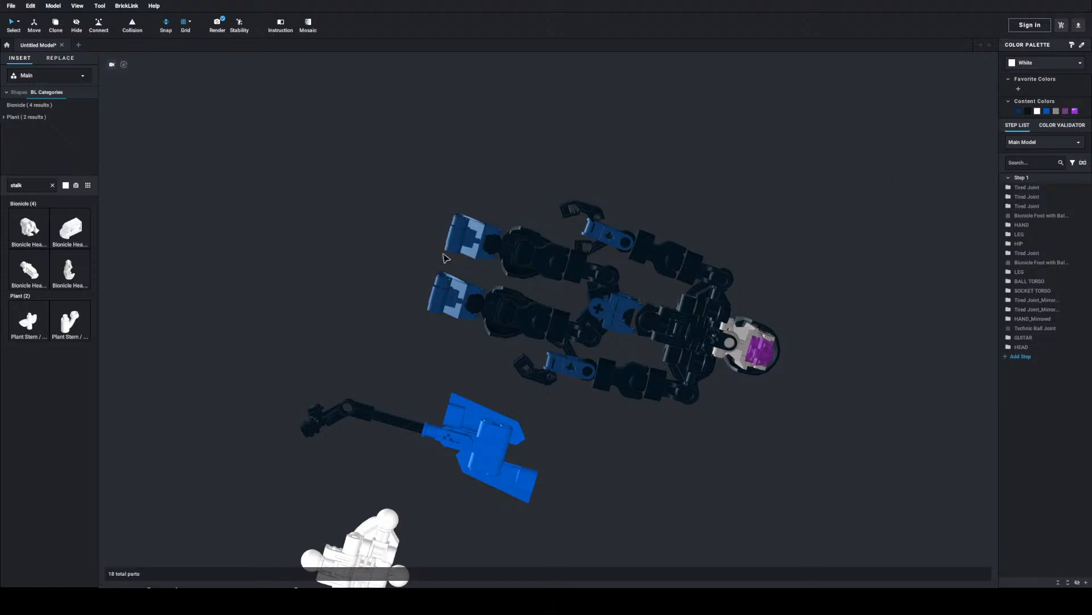
{"action": "right_click_drag", "start_coordinate": [592, 287], "coordinate": [627, 368]}
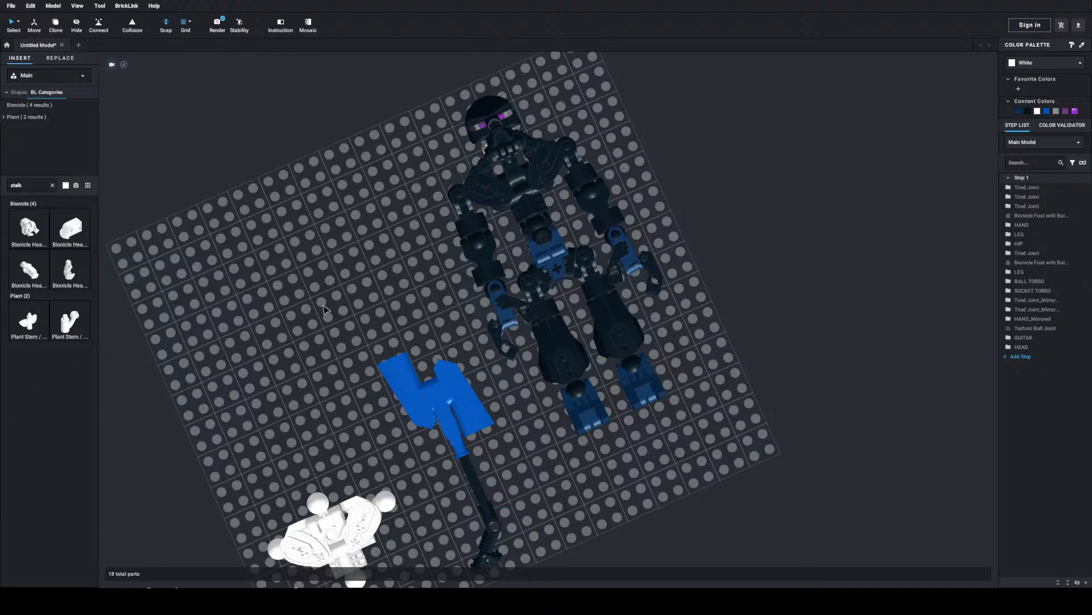
{"action": "middle_click_drag", "start_coordinate": [370, 271], "coordinate": [317, 560]}
{"action": "scroll", "coordinate": [444, 489], "scroll_direction": "up", "scroll_amount": 4}
{"action": "middle_click_drag", "start_coordinate": [451, 501], "coordinate": [556, 357]}
{"action": "double_click", "coordinate": [569, 316]}
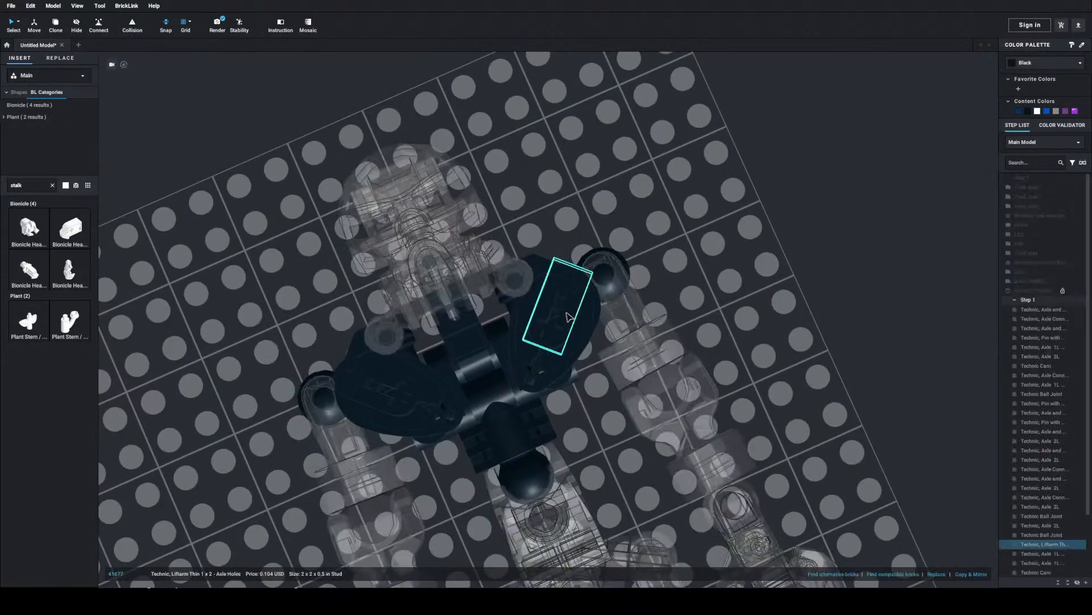
{"action": "left_click", "coordinate": [1018, 112]}
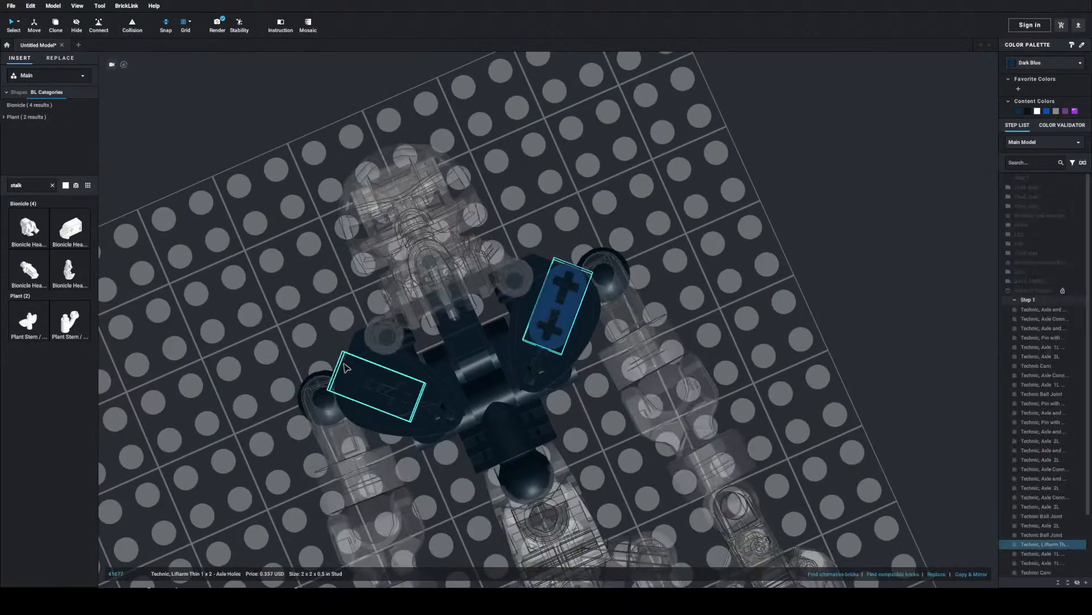
{"action": "key", "text": "ctrl+v"}
{"action": "left_click", "coordinate": [1019, 112]}
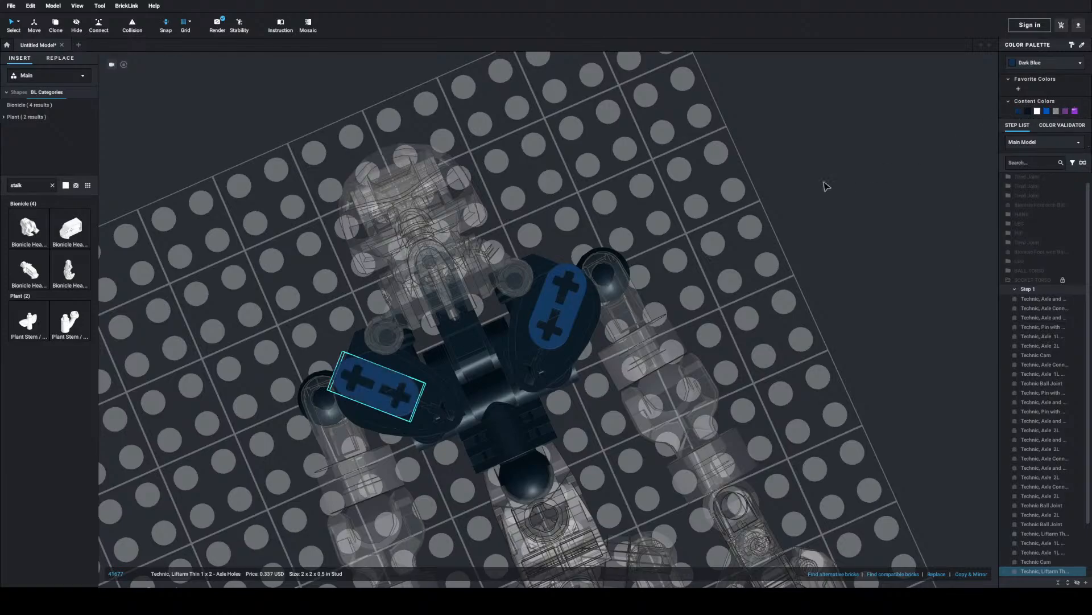
{"action": "double_click", "coordinate": [824, 183]}
Step: Move the blue guitar to the far corner of the baseplate, above the white BALL TORSO submodel
{"action": "right_click_drag", "start_coordinate": [827, 186], "coordinate": [646, 166]}
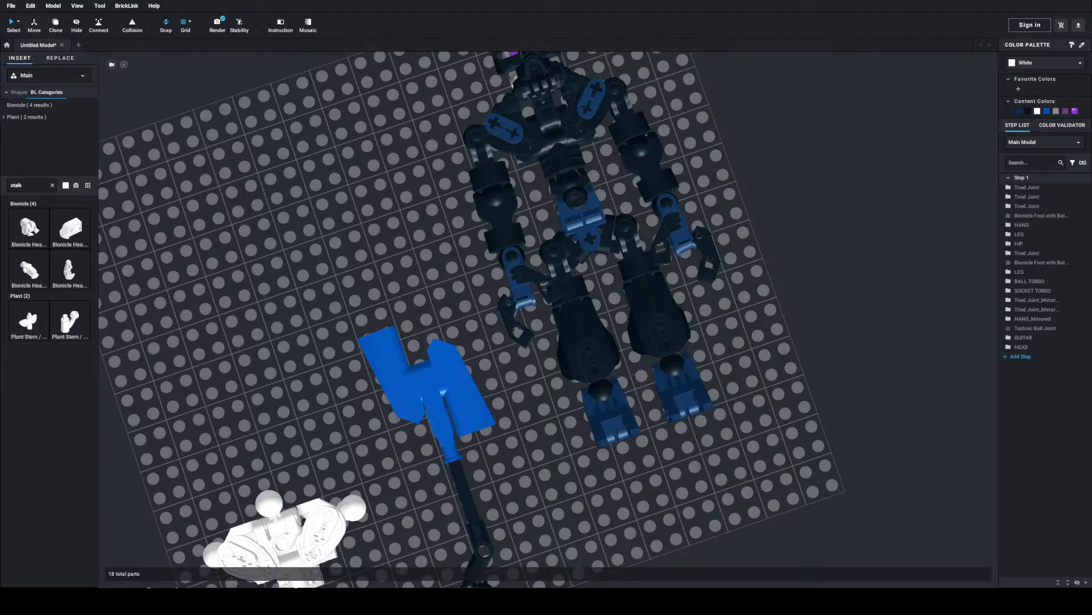
{"action": "scroll", "coordinate": [354, 198], "scroll_direction": "up", "scroll_amount": 3}
{"action": "right_click_drag", "start_coordinate": [353, 198], "coordinate": [361, 201]}
{"action": "scroll", "coordinate": [356, 197], "scroll_direction": "down", "scroll_amount": 3}
{"action": "scroll", "coordinate": [357, 201], "scroll_direction": "down", "scroll_amount": 5}
{"action": "left_click", "coordinate": [463, 347]}
{"action": "left_click_drag", "start_coordinate": [463, 347], "coordinate": [302, 194]}
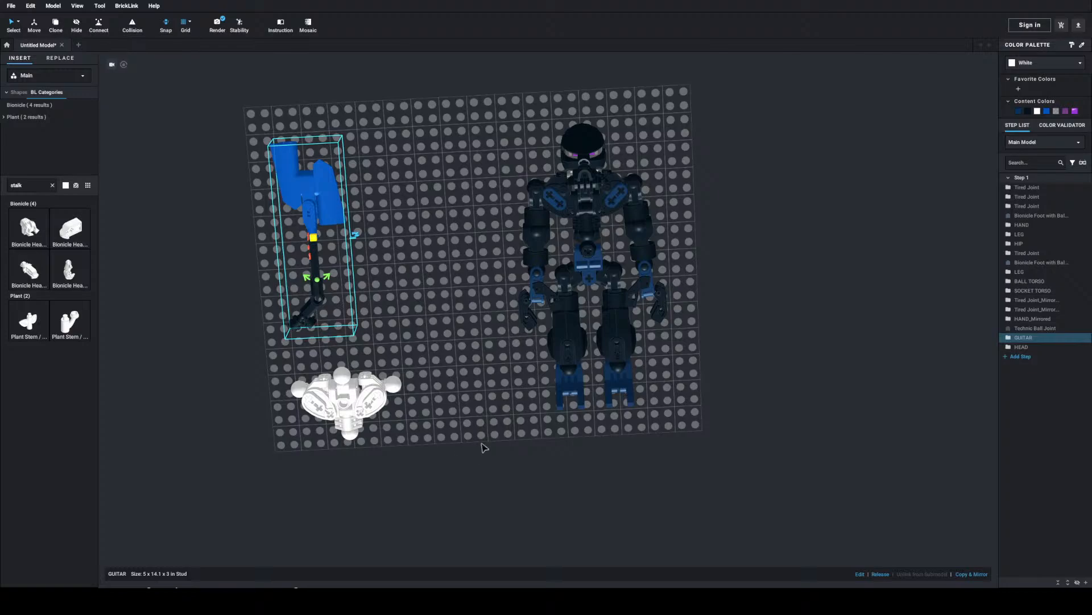
Step: Group all parts of the figure into a submodel named VRAXXON, leaving out the guitar and the BALL TORSO
{"action": "left_click_drag", "start_coordinate": [468, 135], "coordinate": [660, 447]}
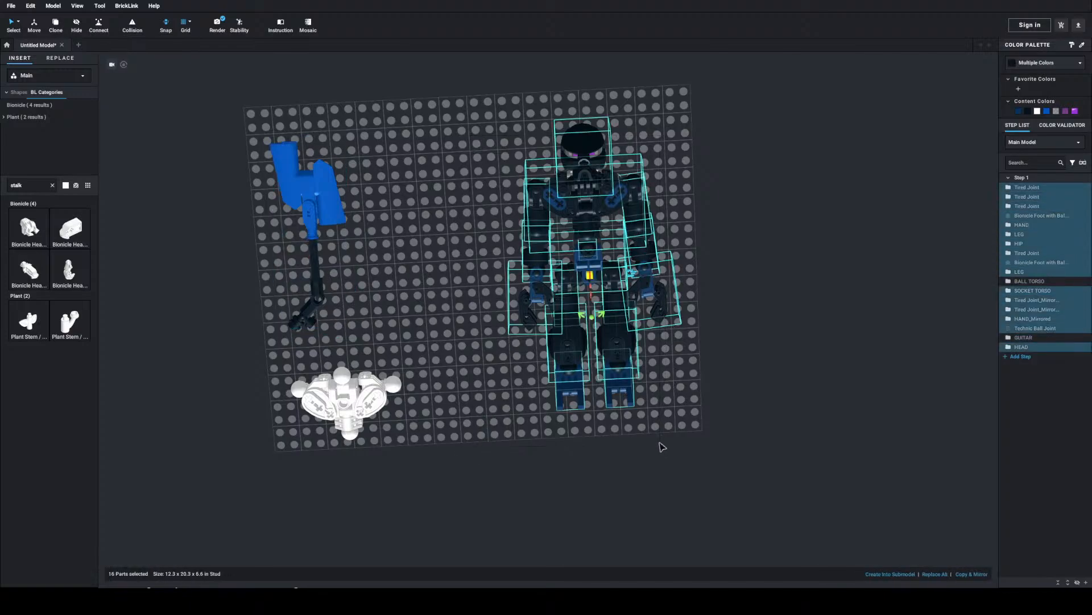
{"action": "key", "text": "ctrl+g"}
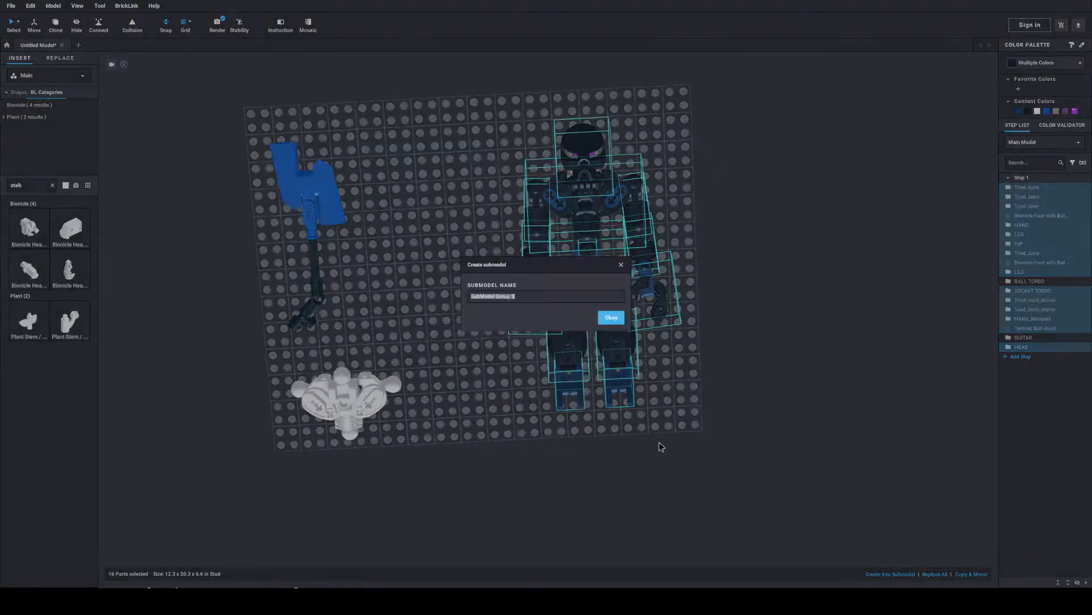
{"action": "type", "text": "Vi"}
{"action": "left_click", "coordinate": [611, 316]}
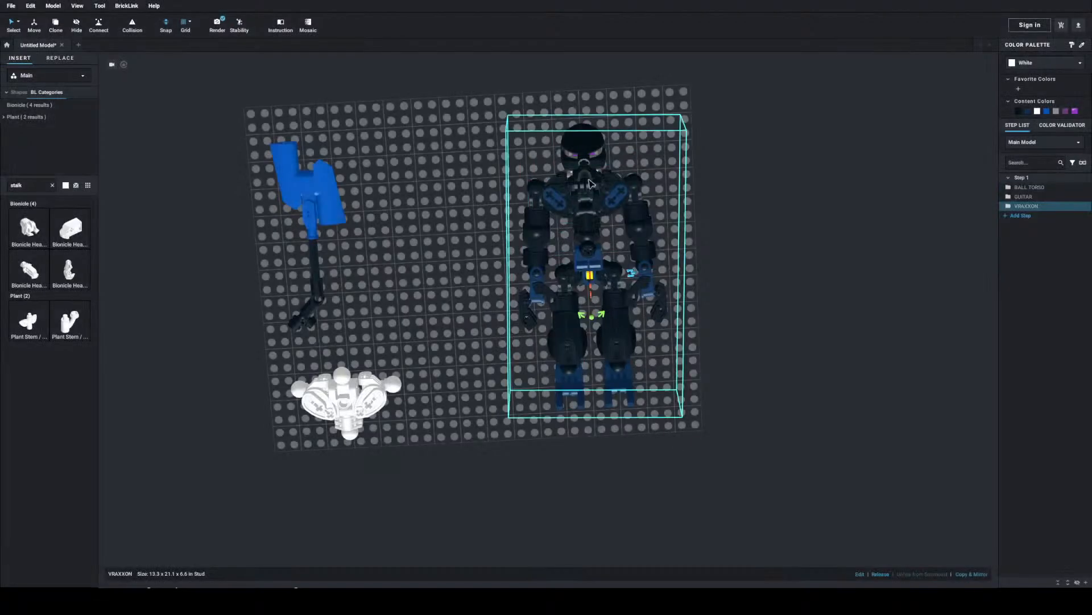
Step: Rotate the VRAXXON submodel from lying flat to standing upright on its feet
{"action": "right_click_drag", "start_coordinate": [590, 265], "coordinate": [589, 307]}
{"action": "left_click_drag", "start_coordinate": [590, 303], "coordinate": [571, 245]}
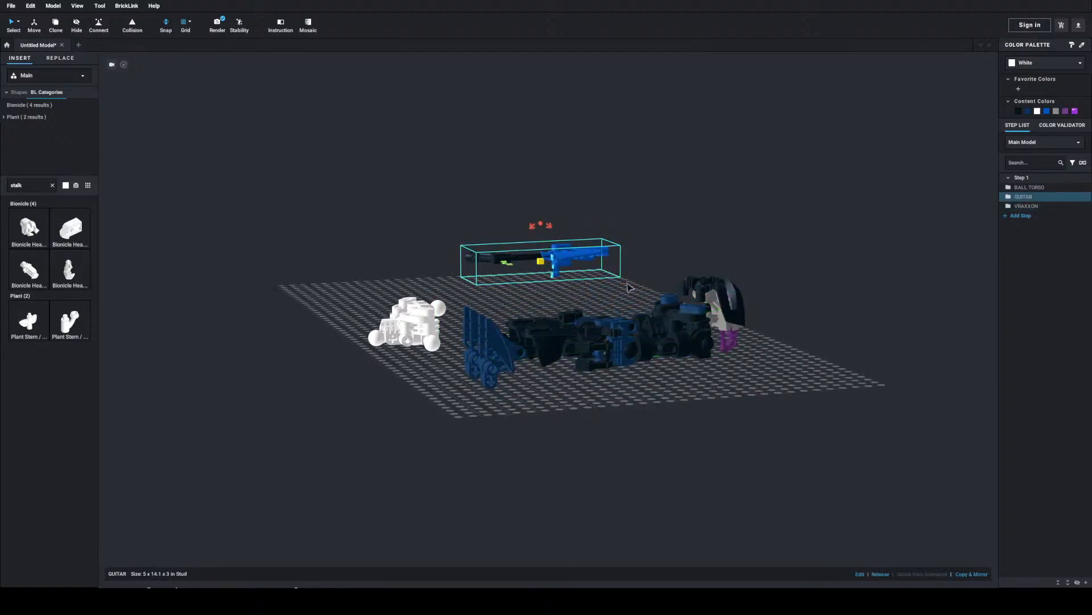
{"action": "left_click", "coordinate": [660, 302]}
{"action": "left_click_drag", "start_coordinate": [606, 291], "coordinate": [610, 333]}
{"action": "left_click", "coordinate": [737, 311]}
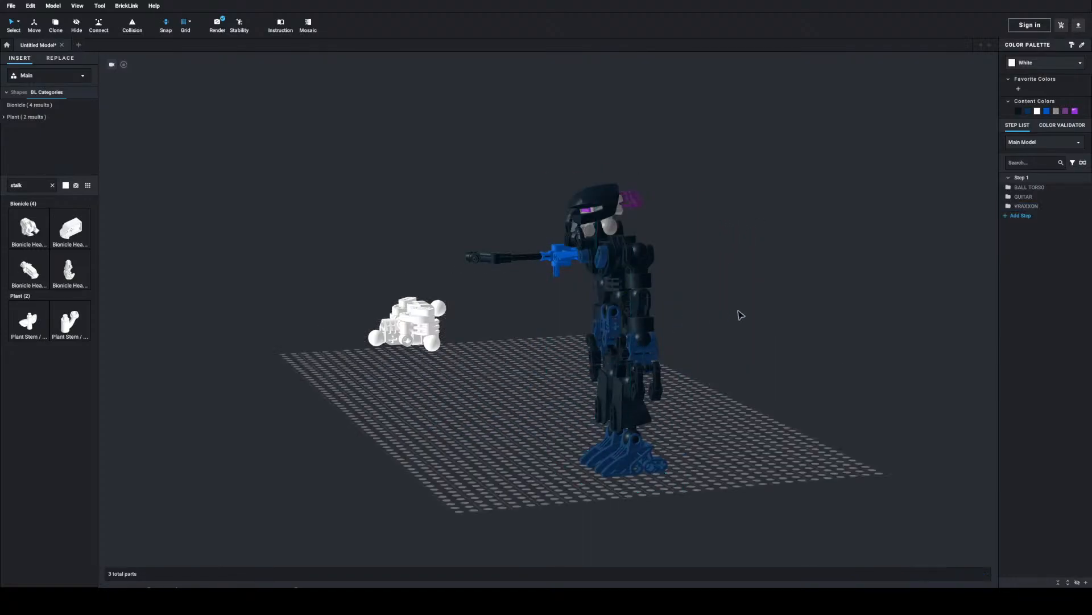
Step: Hide the white BALL TORSO submodel and move the guitar closer to the standing figure
{"action": "right_click_drag", "start_coordinate": [737, 311], "coordinate": [765, 311]}
{"action": "right_click_drag", "start_coordinate": [425, 365], "coordinate": [433, 411]}
{"action": "scroll", "coordinate": [435, 405], "scroll_direction": "down", "scroll_amount": 3}
{"action": "left_click_drag", "start_coordinate": [419, 411], "coordinate": [277, 336]}
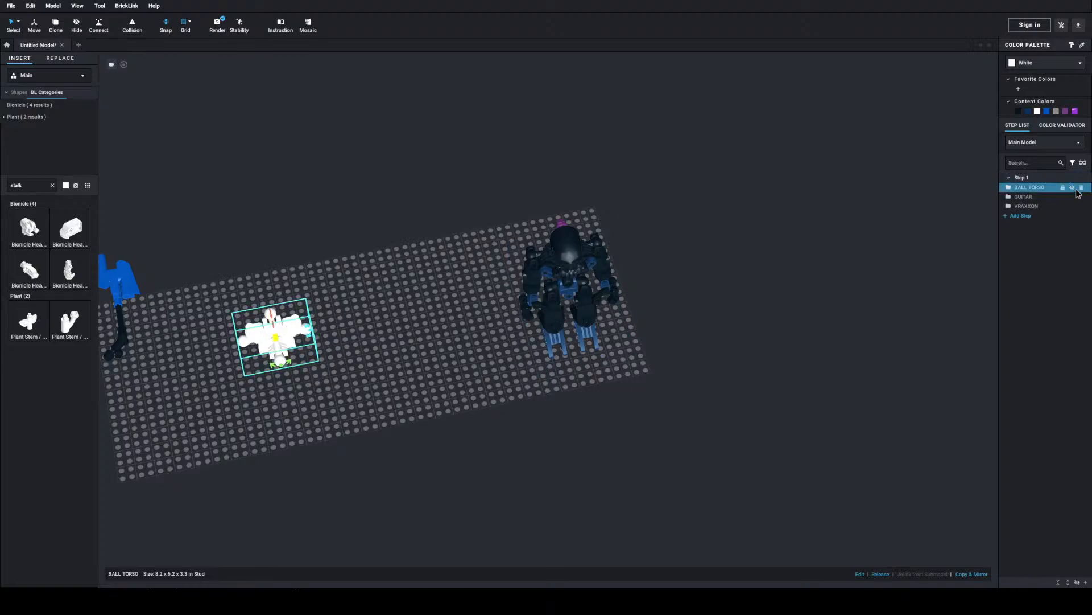
{"action": "left_click", "coordinate": [1072, 189]}
{"action": "left_click", "coordinate": [778, 235]}
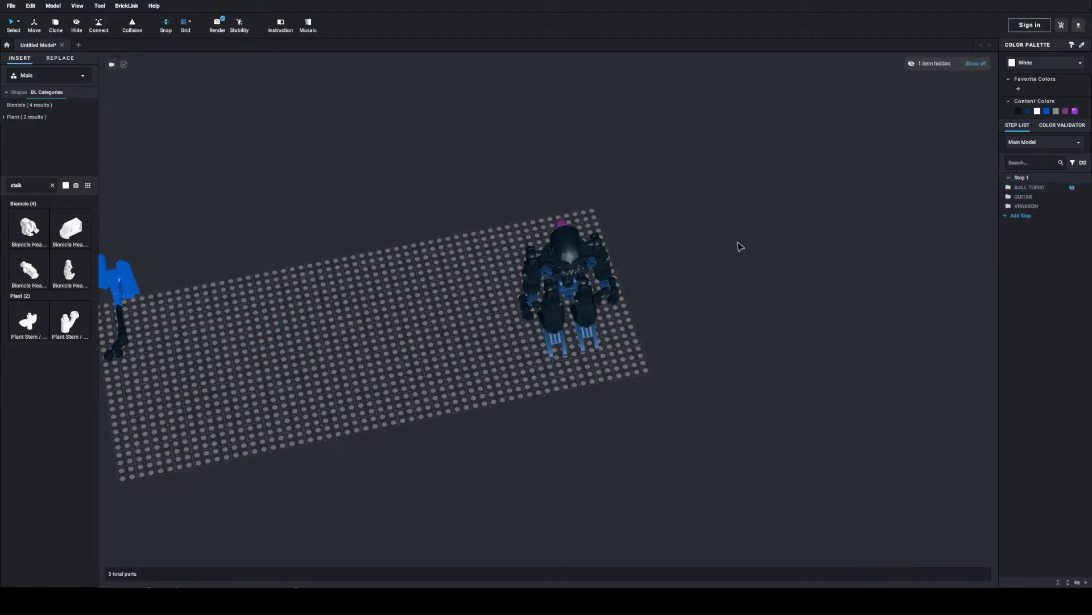
{"action": "left_click_drag", "start_coordinate": [128, 279], "coordinate": [335, 324]}
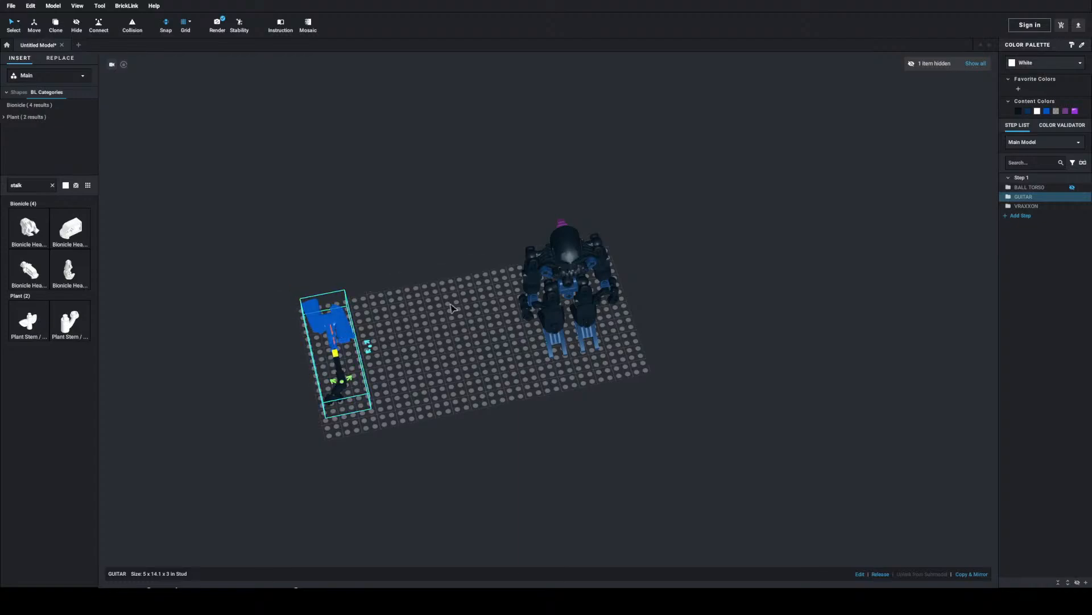
{"action": "left_click", "coordinate": [436, 306]}
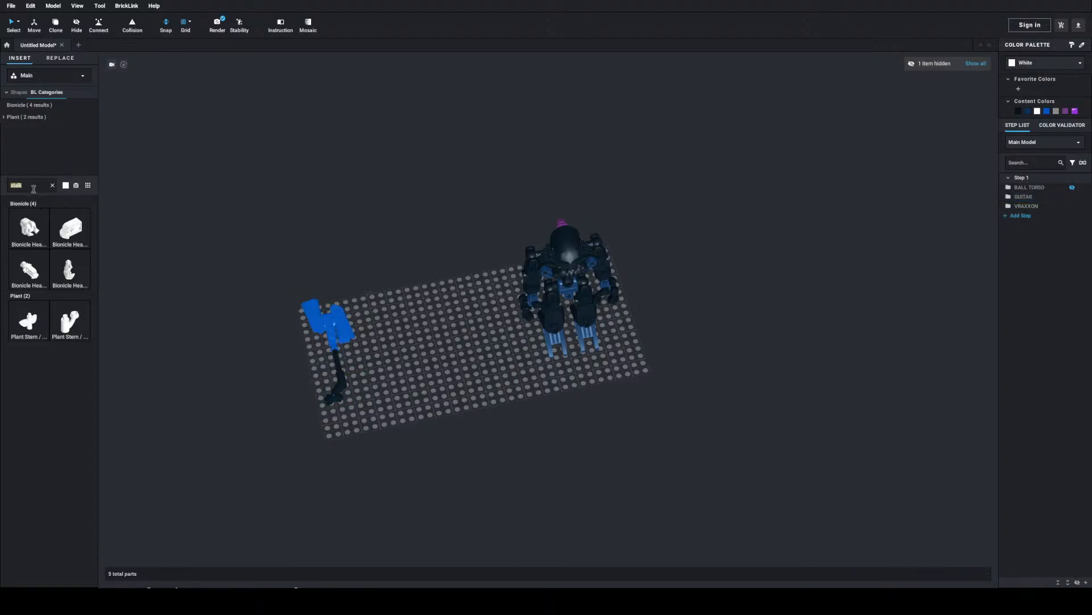
Step: Clear the part search and rotate the VRAXXON submodel slightly to straighten its standing pose
{"action": "key", "text": "BackSpace"}
{"action": "left_click", "coordinate": [277, 249]}
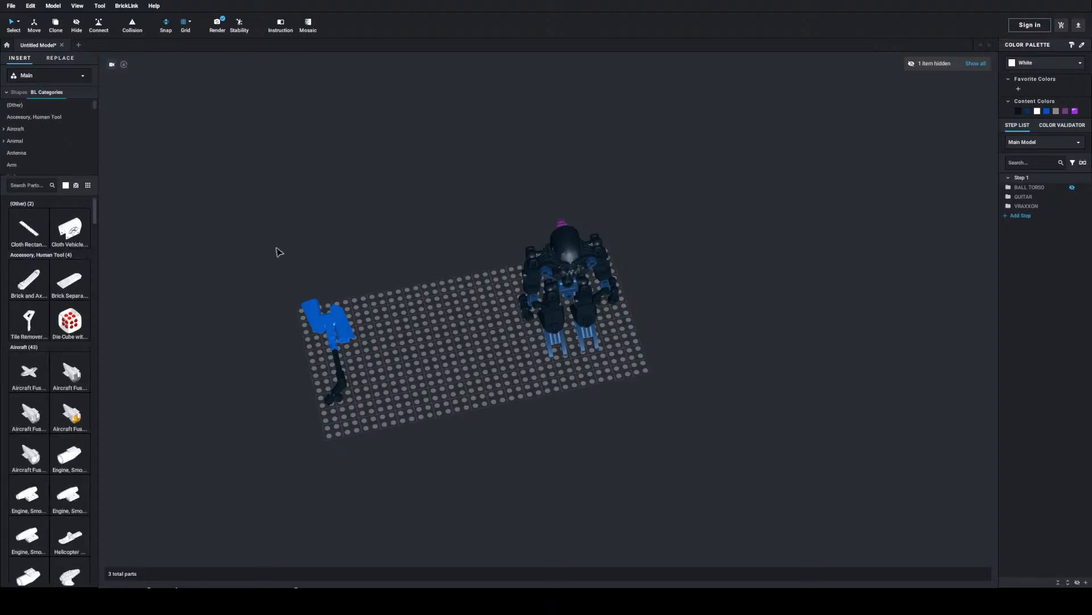
{"action": "right_click_drag", "start_coordinate": [238, 326], "coordinate": [280, 276]}
{"action": "scroll", "coordinate": [292, 276], "scroll_direction": "up", "scroll_amount": 2}
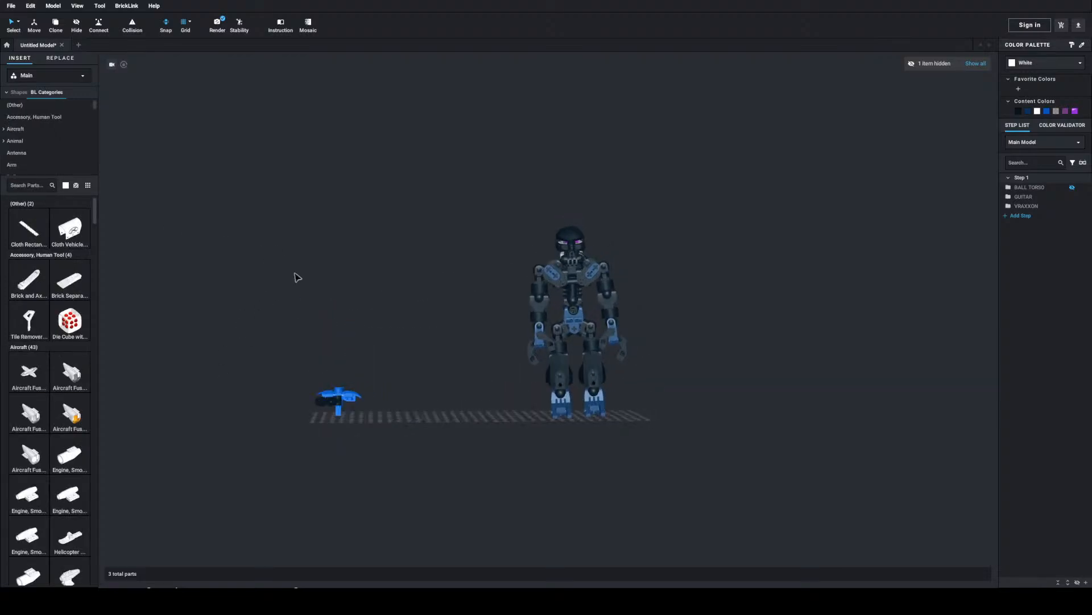
{"action": "scroll", "coordinate": [398, 297], "scroll_direction": "up", "scroll_amount": 2}
{"action": "scroll", "coordinate": [372, 307], "scroll_direction": "up", "scroll_amount": 3}
{"action": "left_click", "coordinate": [499, 315]}
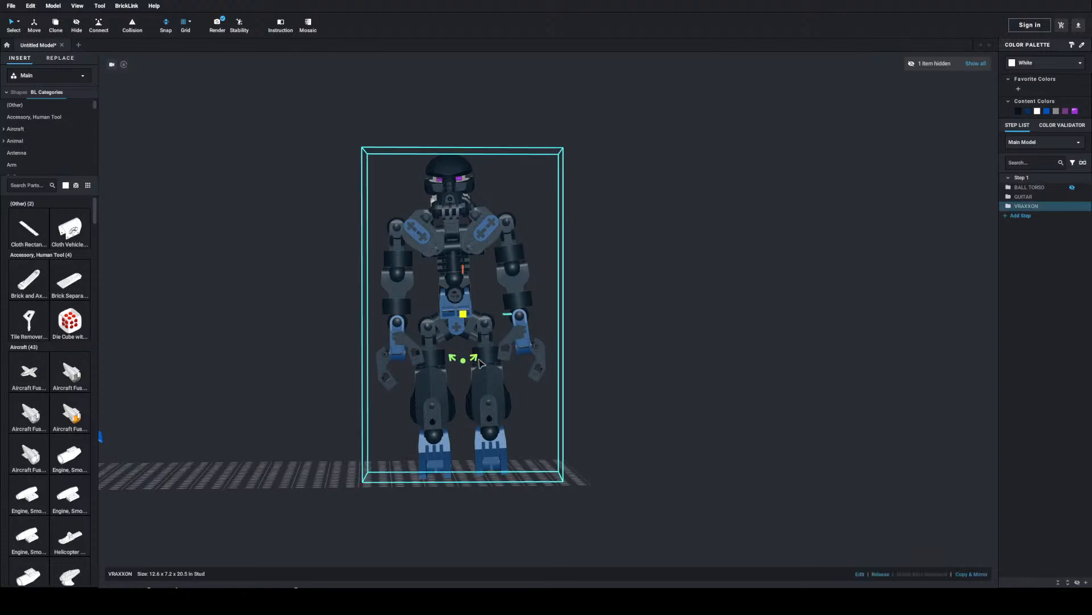
{"action": "left_click", "coordinate": [462, 372]}
{"action": "left_click", "coordinate": [451, 299]}
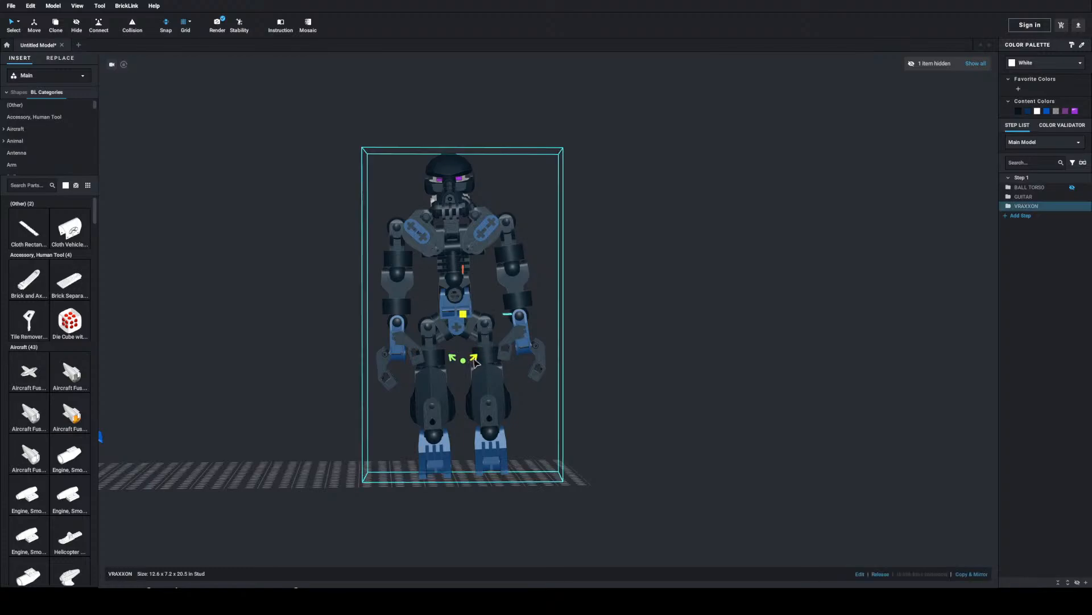
{"action": "left_click_drag", "start_coordinate": [475, 363], "coordinate": [480, 383]}
{"action": "left_click", "coordinate": [371, 401]}
Step: Examine how the standing VRAXXON figure's feet line up with the floor grid
{"action": "scroll", "coordinate": [346, 397], "scroll_direction": "up", "scroll_amount": 10}
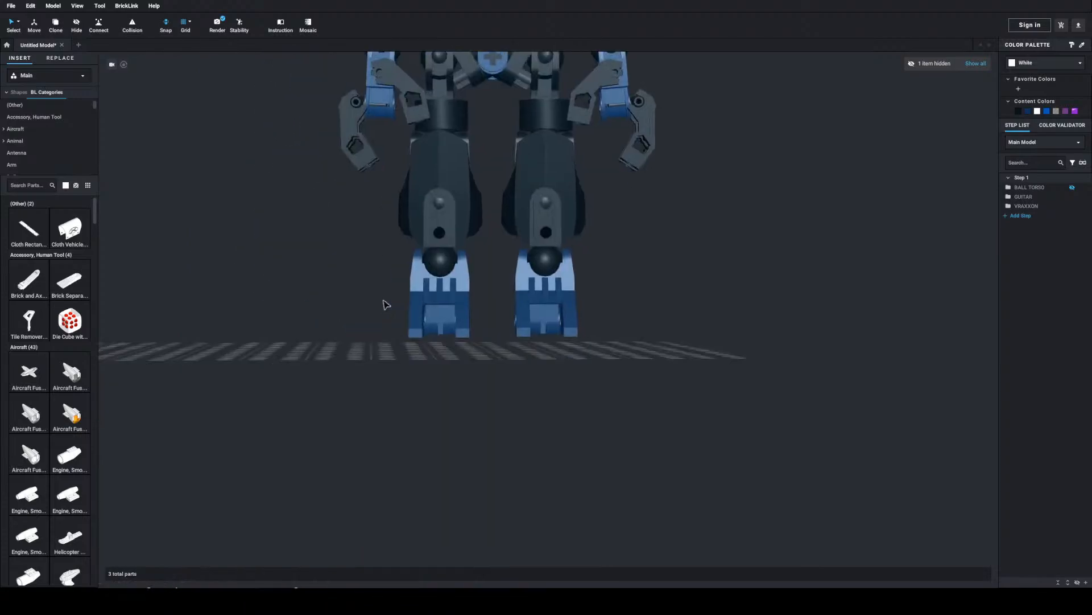
{"action": "scroll", "coordinate": [387, 321], "scroll_direction": "up", "scroll_amount": 3}
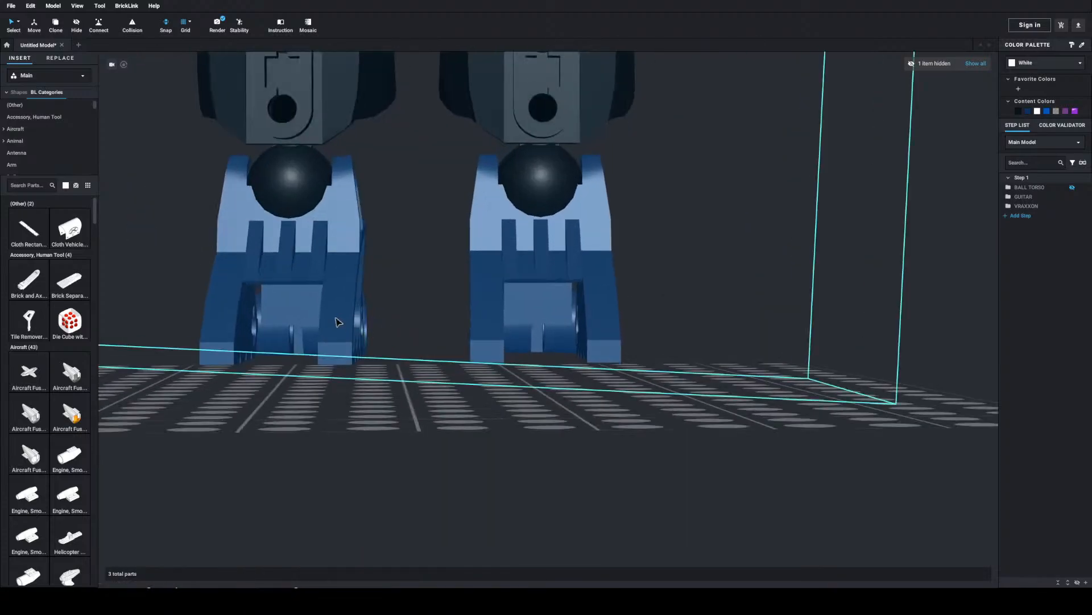
{"action": "scroll", "coordinate": [338, 321], "scroll_direction": "up", "scroll_amount": 2}
{"action": "scroll", "coordinate": [334, 334], "scroll_direction": "down", "scroll_amount": 8}
{"action": "left_click", "coordinate": [328, 296]}
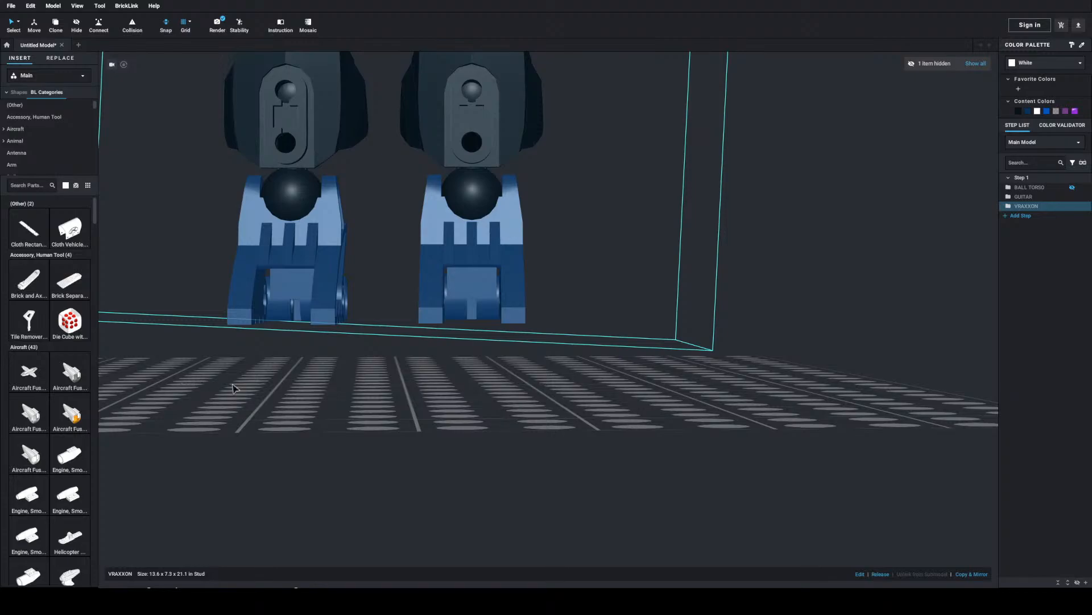
{"action": "left_click", "coordinate": [346, 380]}
{"action": "scroll", "coordinate": [336, 387], "scroll_direction": "down", "scroll_amount": 4}
{"action": "scroll", "coordinate": [313, 379], "scroll_direction": "down", "scroll_amount": 5}
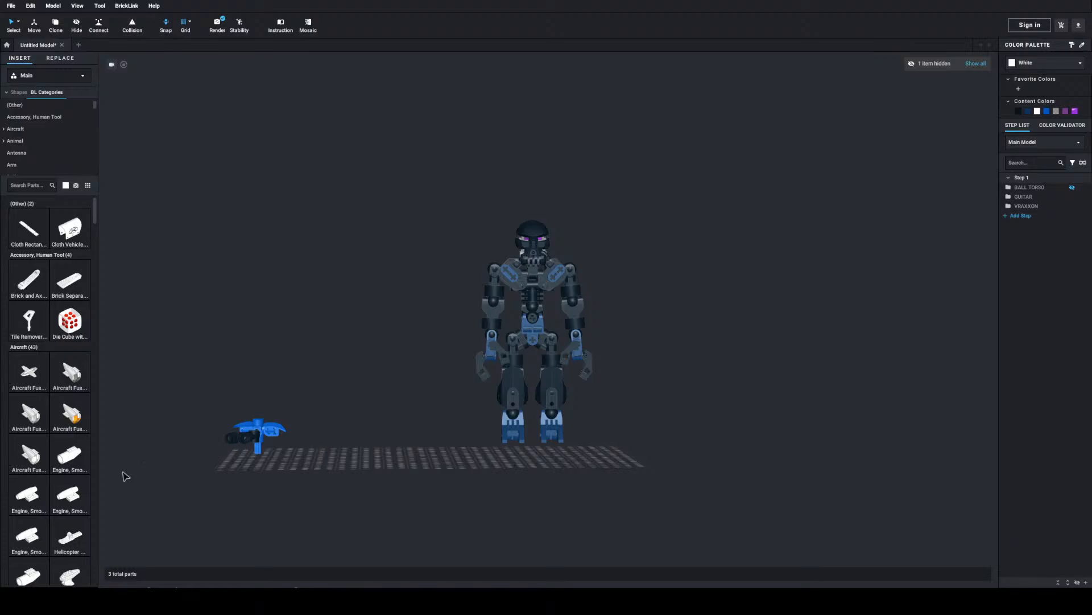
Step: Try to shift the standing VRAXXON submodel on the grid, and undo the move
{"action": "left_click", "coordinate": [529, 306]}
{"action": "left_click", "coordinate": [546, 297]}
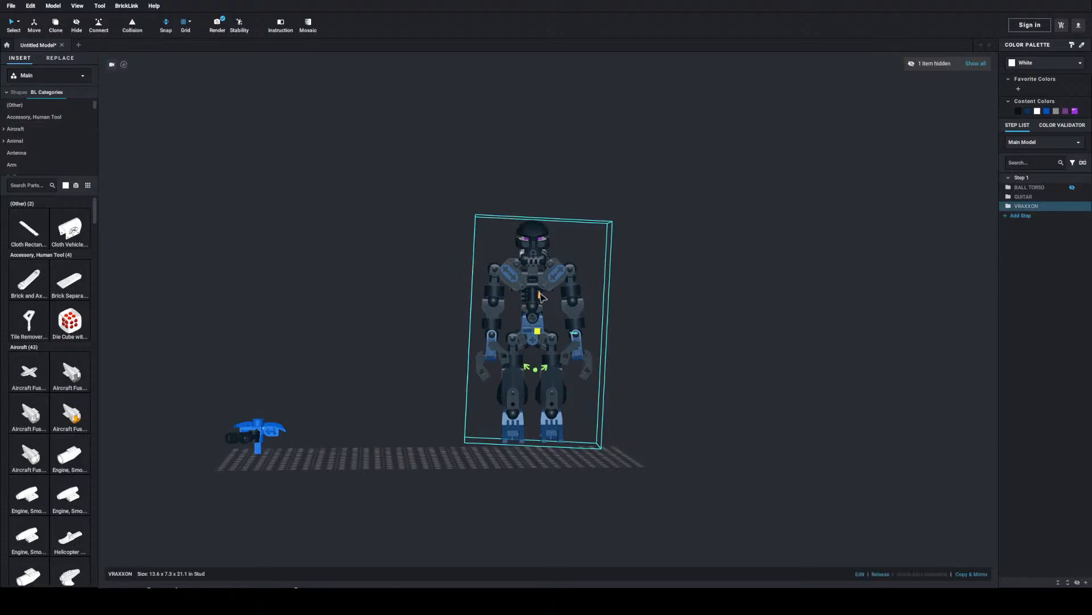
{"action": "left_click_drag", "start_coordinate": [534, 305], "coordinate": [521, 326]}
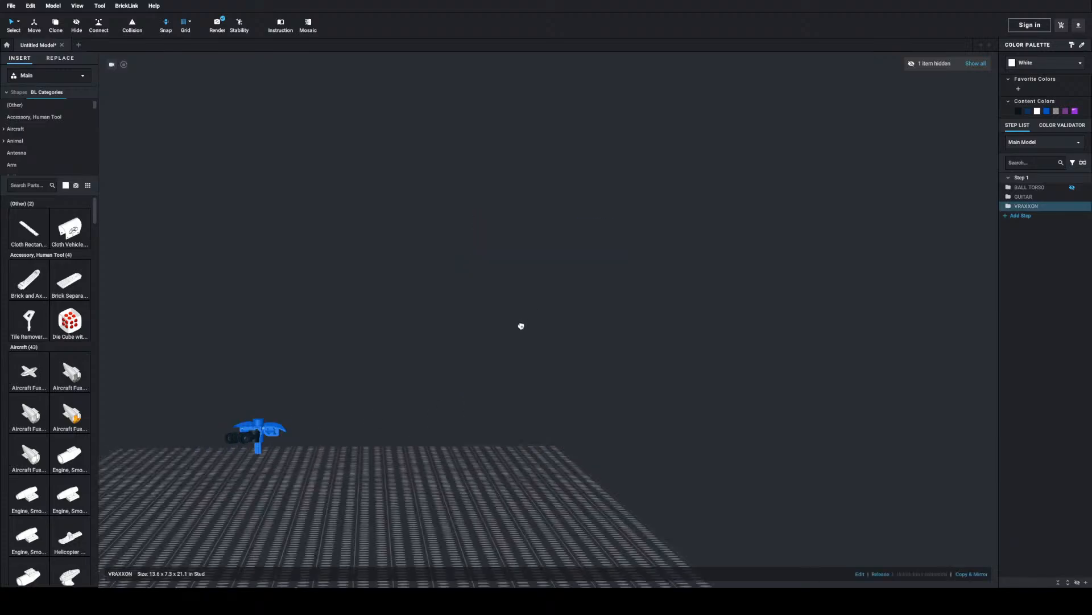
{"action": "key", "text": "ctrl+z"}
{"action": "scroll", "coordinate": [492, 386], "scroll_direction": "up", "scroll_amount": 4}
{"action": "left_click", "coordinate": [514, 357]}
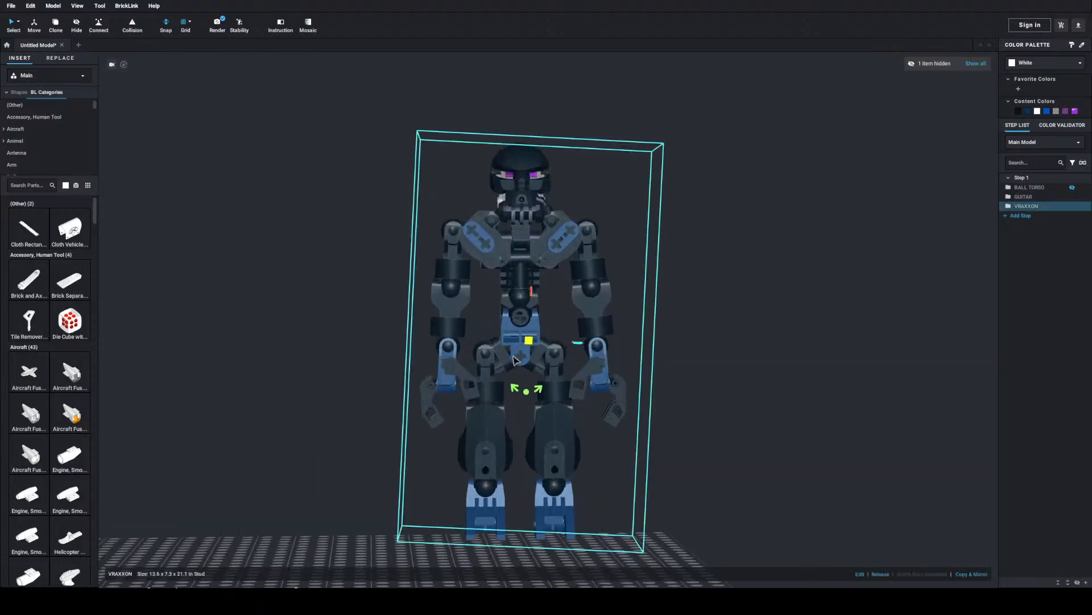
{"action": "left_click", "coordinate": [297, 354]}
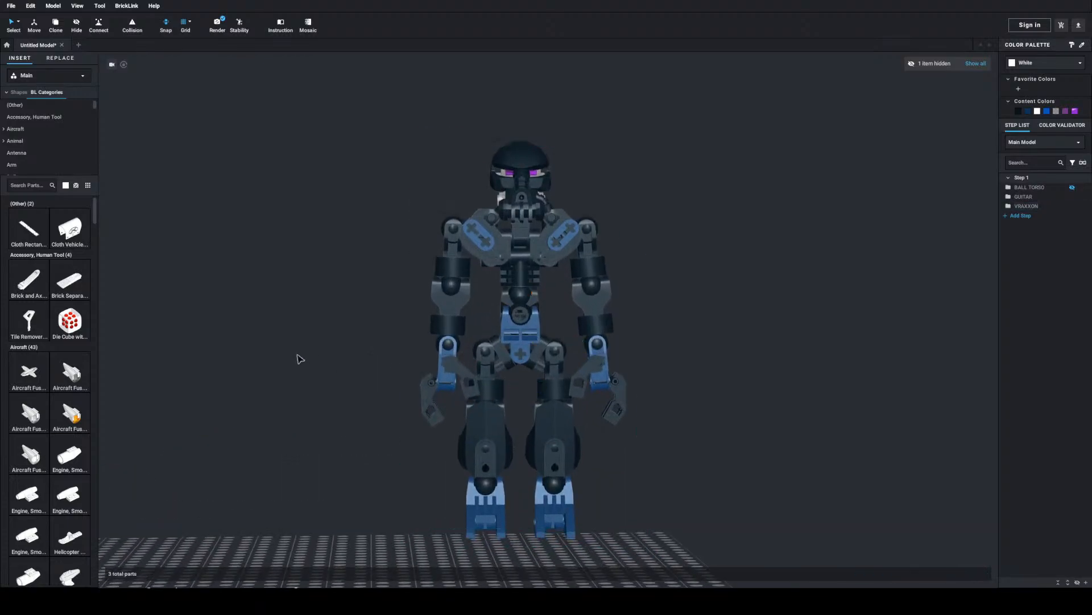
{"action": "scroll", "coordinate": [297, 354], "scroll_direction": "down", "scroll_amount": 3}
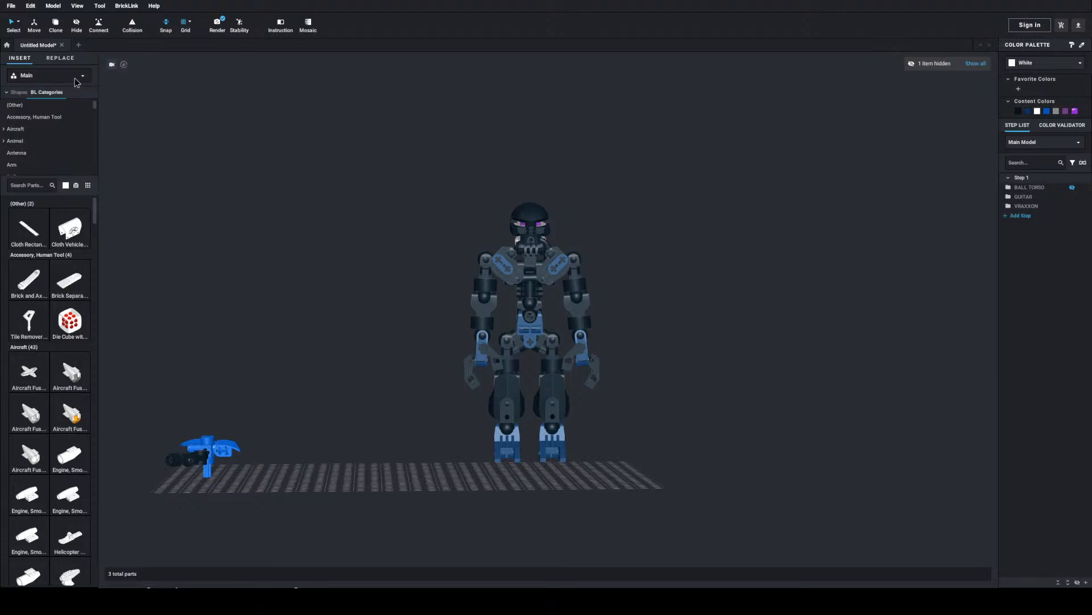
Step: Create a blank model alongside the figure's model, and save the figure's model as VRAXXON UPDATED
{"action": "left_click", "coordinate": [79, 46]}
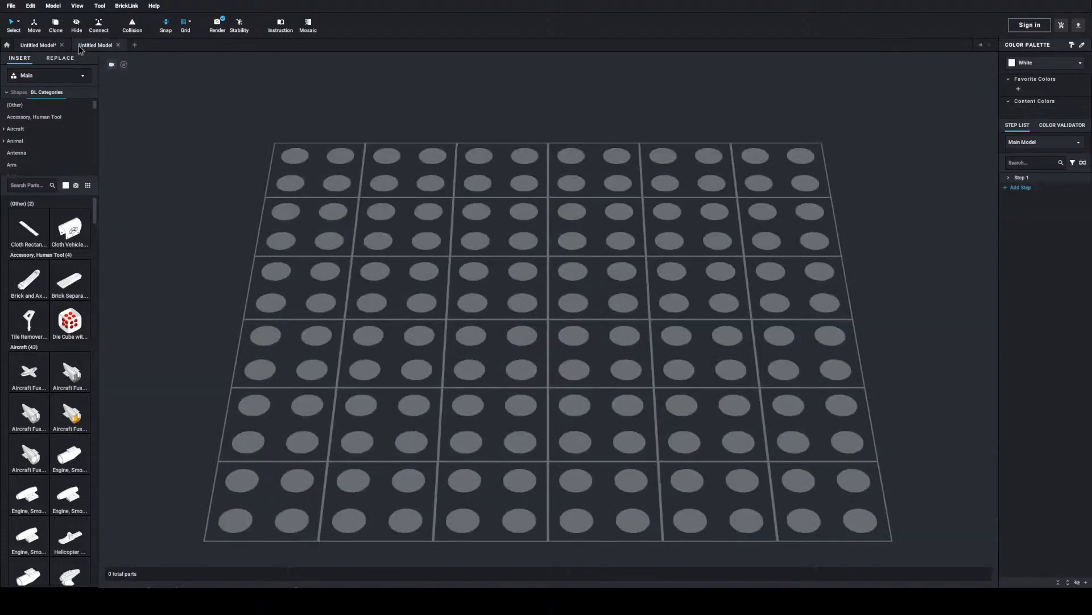
{"action": "left_click", "coordinate": [49, 47]}
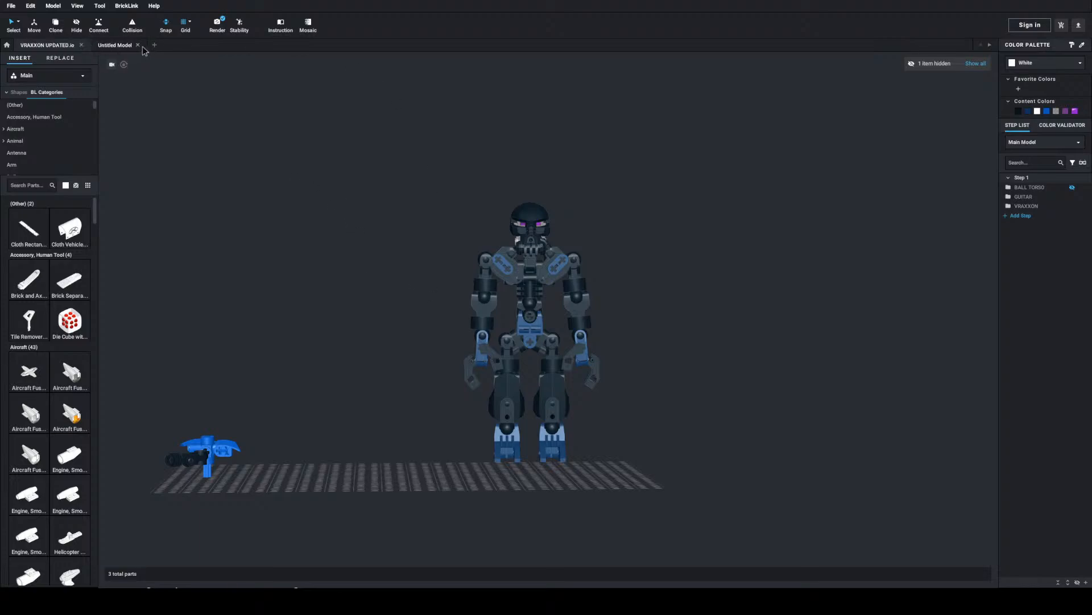
Step: Open the Ultimus_Mov.io file and look over its three blue figures
{"action": "left_click", "coordinate": [111, 46]}
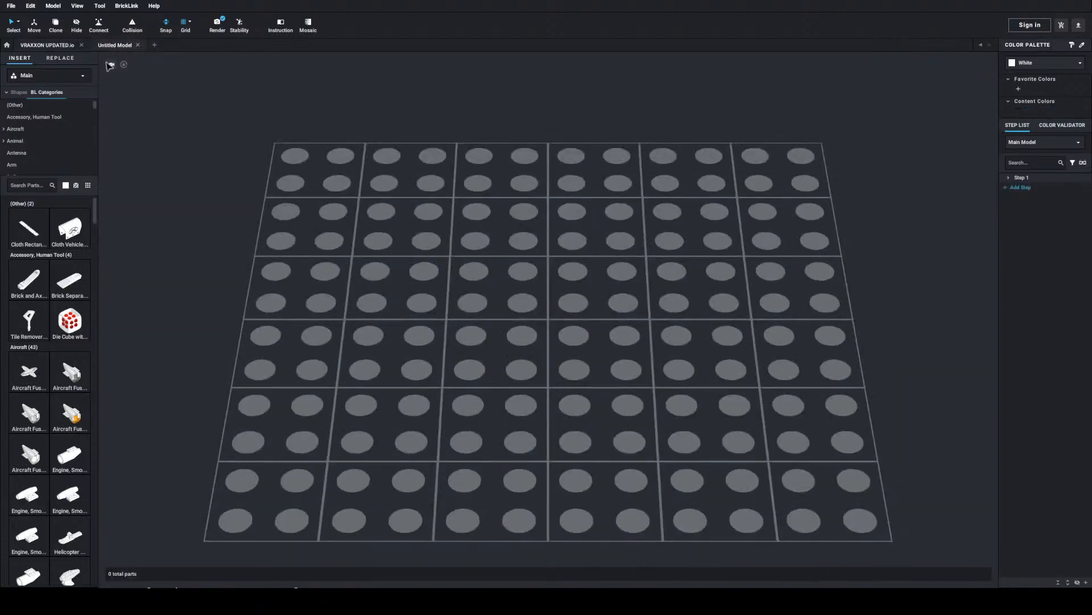
{"action": "left_click", "coordinate": [11, 10]}
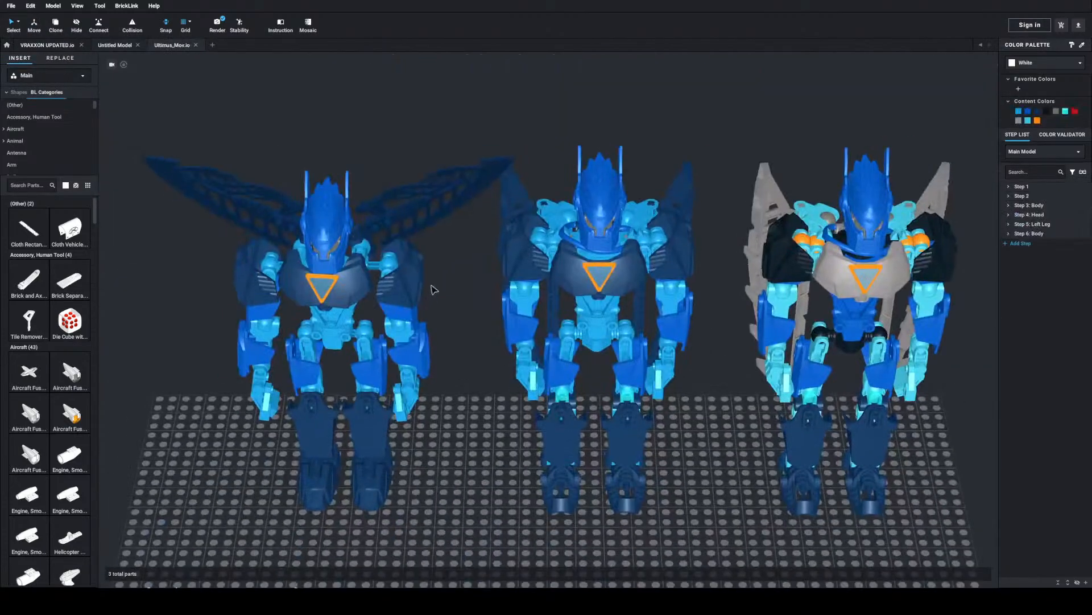
{"action": "left_click", "coordinate": [513, 268]}
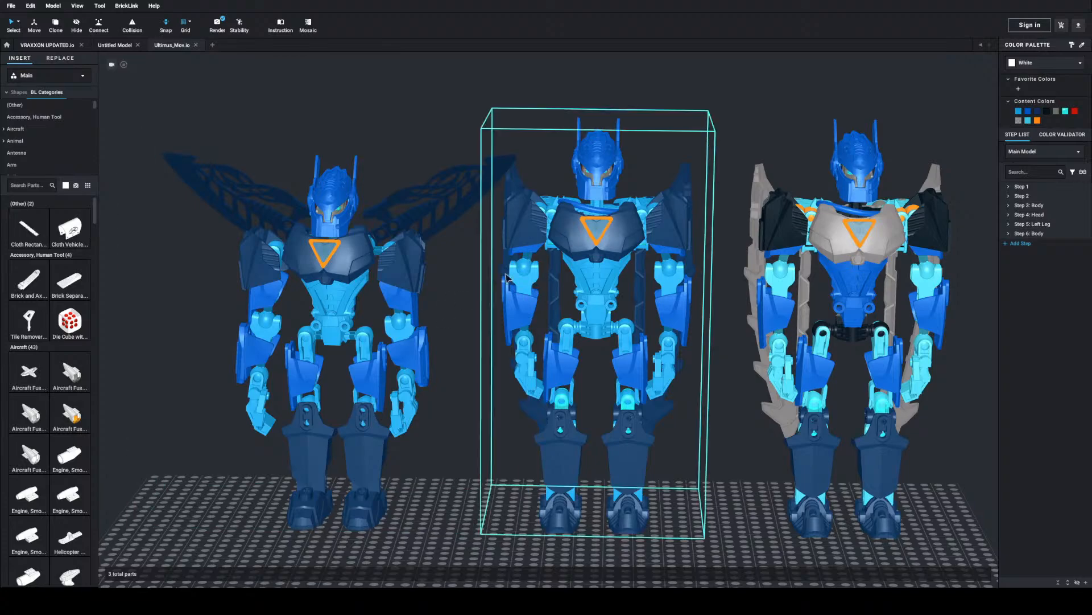
{"action": "right_click_drag", "start_coordinate": [580, 206], "coordinate": [581, 200]}
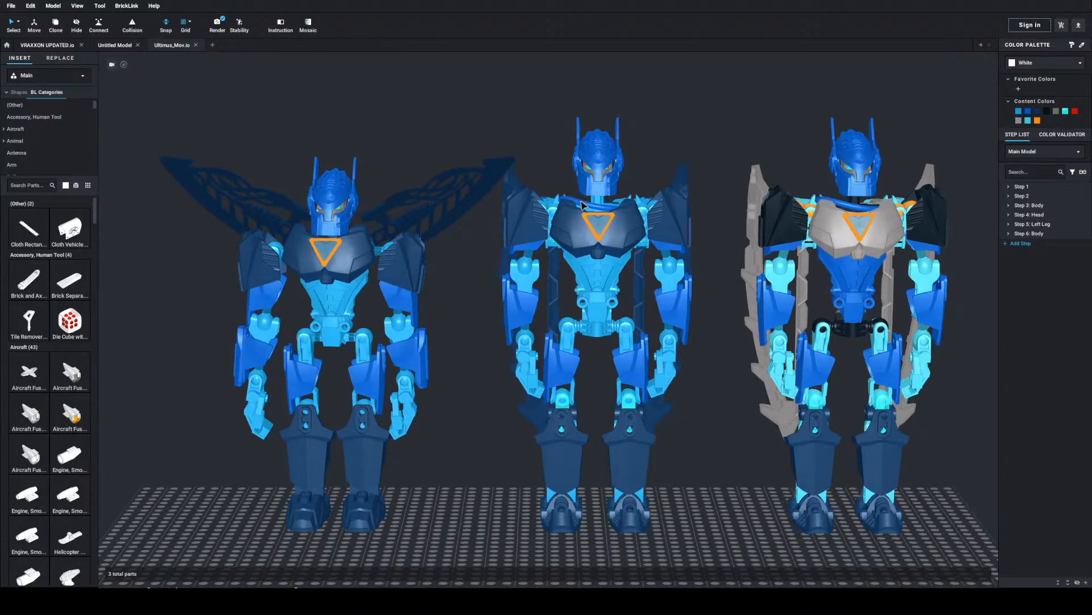
{"action": "right_click", "coordinate": [581, 200]}
{"action": "left_click", "coordinate": [709, 102]}
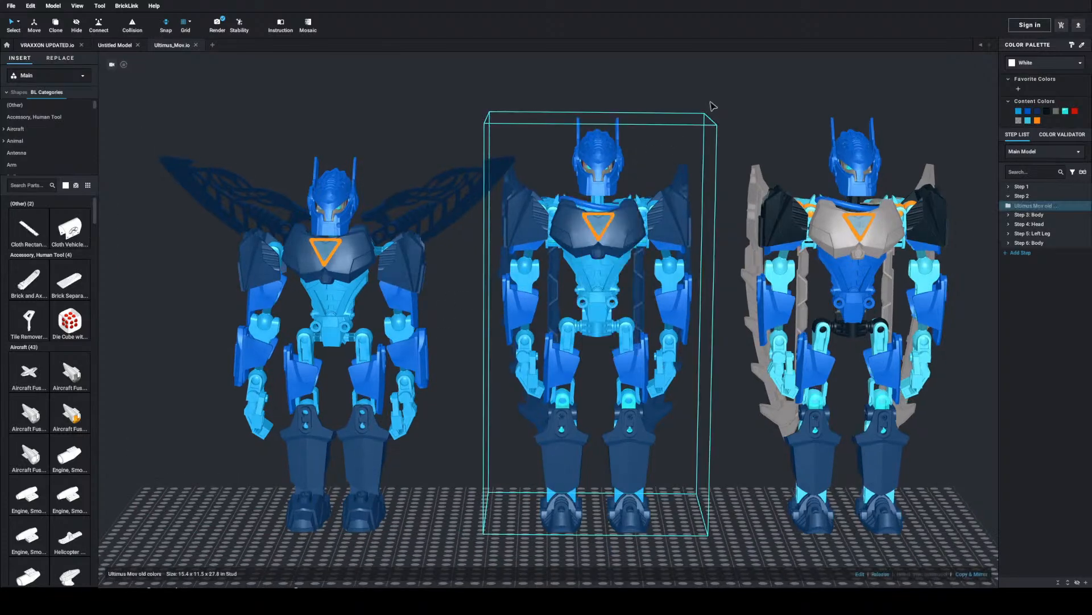
{"action": "left_click", "coordinate": [711, 106]}
{"action": "scroll", "coordinate": [711, 117], "scroll_direction": "down", "scroll_amount": 2}
{"action": "scroll", "coordinate": [711, 118], "scroll_direction": "up", "scroll_amount": 1}
{"action": "middle_click_drag", "start_coordinate": [711, 117], "coordinate": [650, 127]}
{"action": "middle_click_drag", "start_coordinate": [586, 136], "coordinate": [370, 139]}
Step: Copy the Ultimus figure with silver chest armor into the VRAXXON UPDATED model and place it beside the VRAXXON figure
{"action": "left_click", "coordinate": [499, 230]}
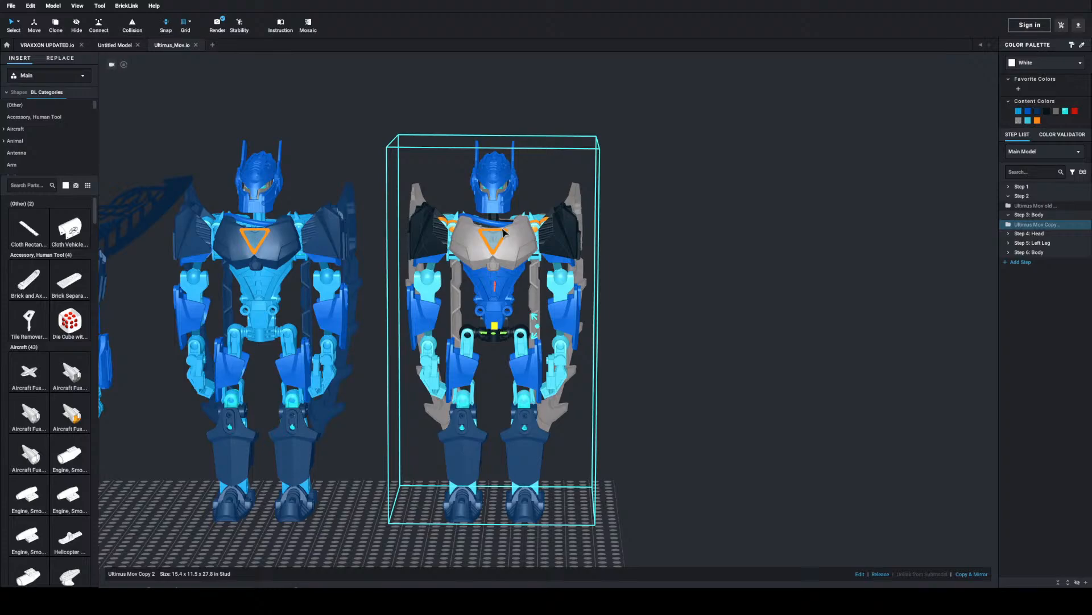
{"action": "left_click", "coordinate": [63, 45]}
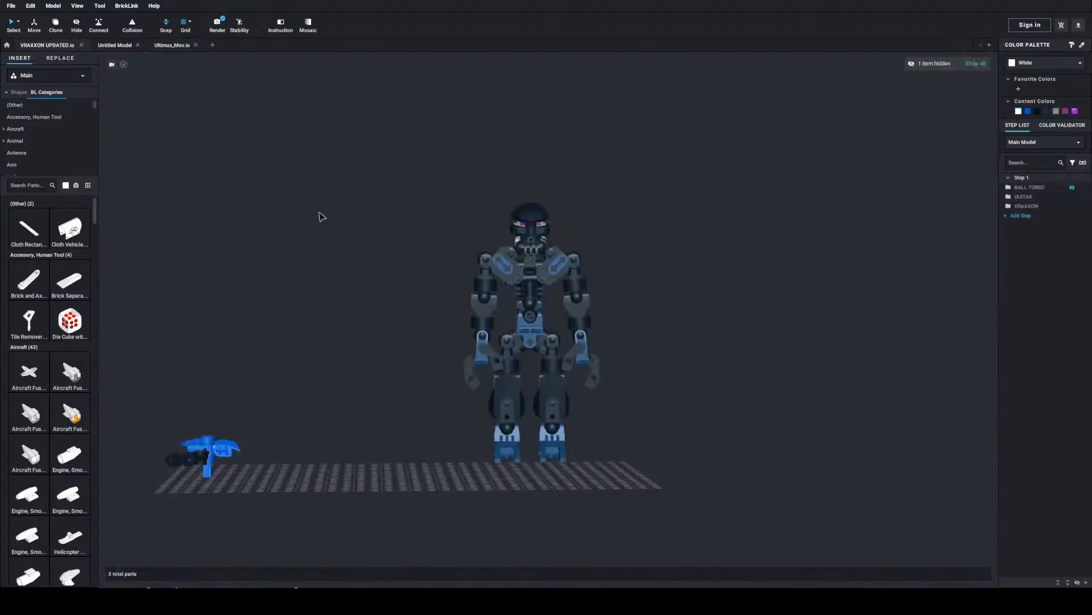
{"action": "key", "text": "ctrl+v"}
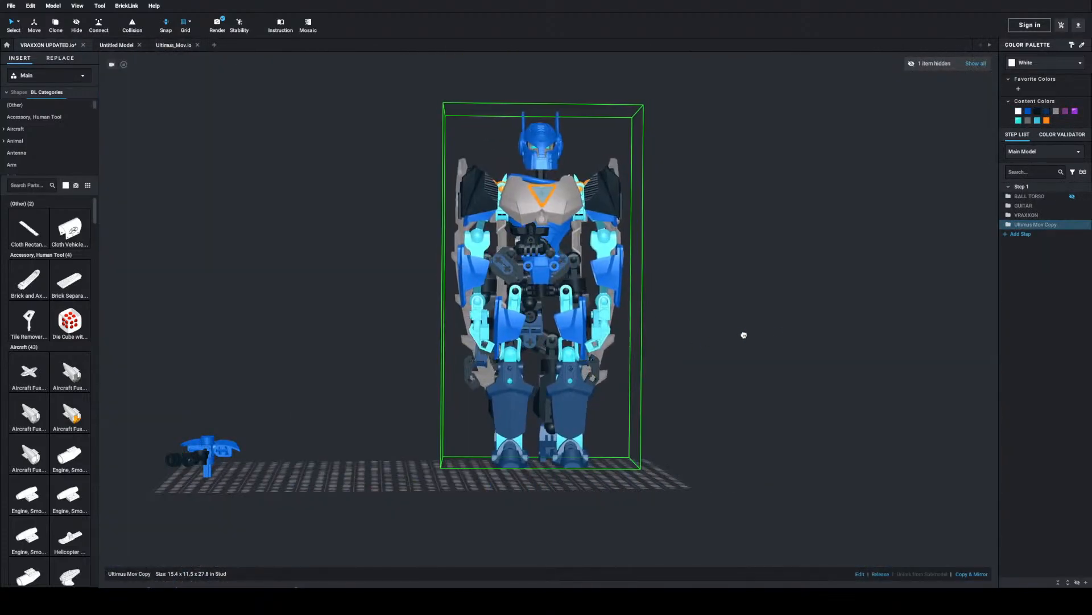
{"action": "right_click_drag", "start_coordinate": [538, 307], "coordinate": [747, 313]}
{"action": "left_click", "coordinate": [858, 194]}
{"action": "right_click_drag", "start_coordinate": [858, 194], "coordinate": [789, 243]}
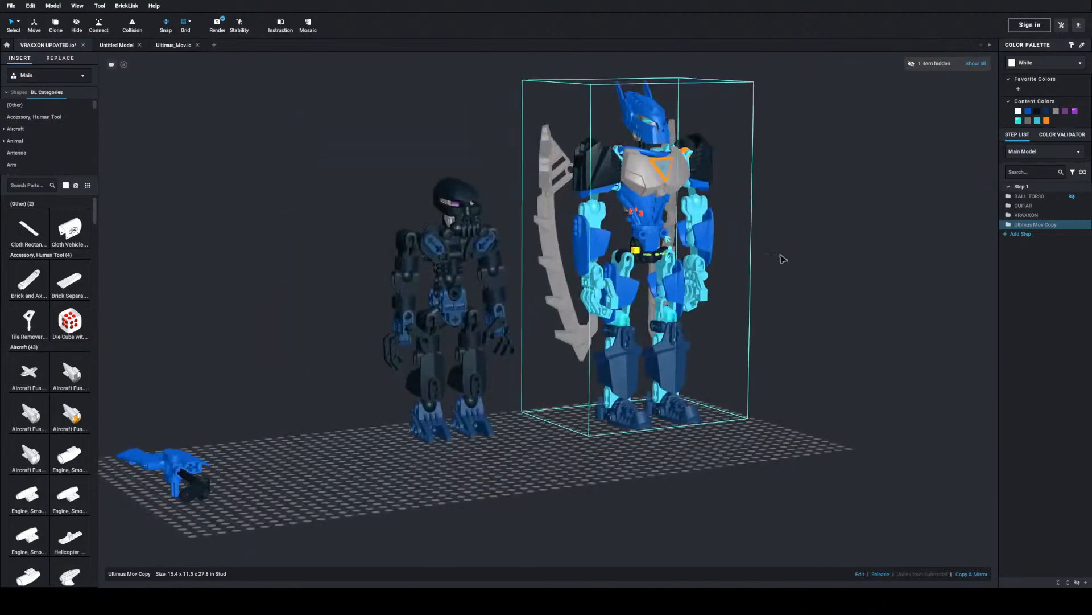
Step: Rotate the Ultimus Mov Copy submodel about its vertical axis so it turns toward the VRAXXON figure
{"action": "scroll", "coordinate": [780, 256], "scroll_direction": "up", "scroll_amount": 5}
{"action": "scroll", "coordinate": [612, 254], "scroll_direction": "down", "scroll_amount": 2}
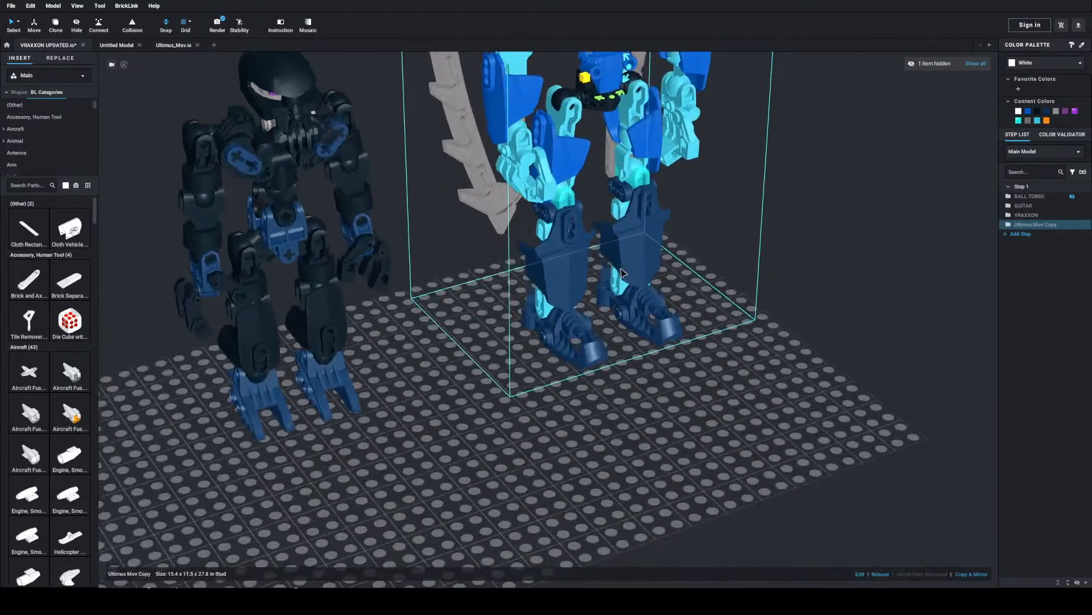
{"action": "scroll", "coordinate": [567, 303], "scroll_direction": "up", "scroll_amount": 3}
{"action": "left_click_drag", "start_coordinate": [567, 304], "coordinate": [537, 312]}
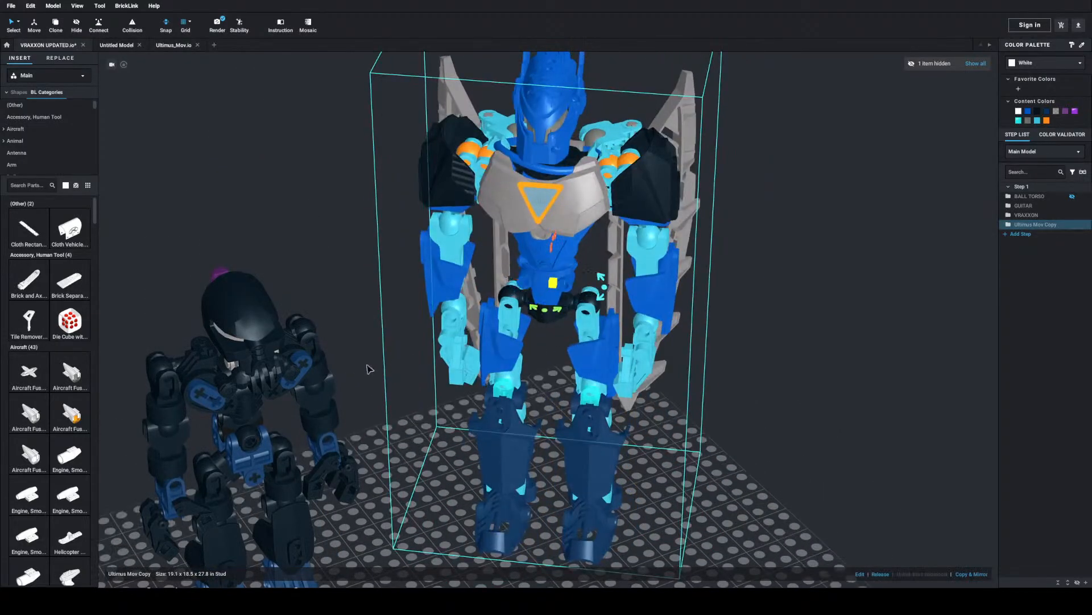
{"action": "scroll", "coordinate": [361, 373], "scroll_direction": "down", "scroll_amount": 3}
{"action": "scroll", "coordinate": [341, 387], "scroll_direction": "up", "scroll_amount": 2}
{"action": "left_click", "coordinate": [305, 391]}
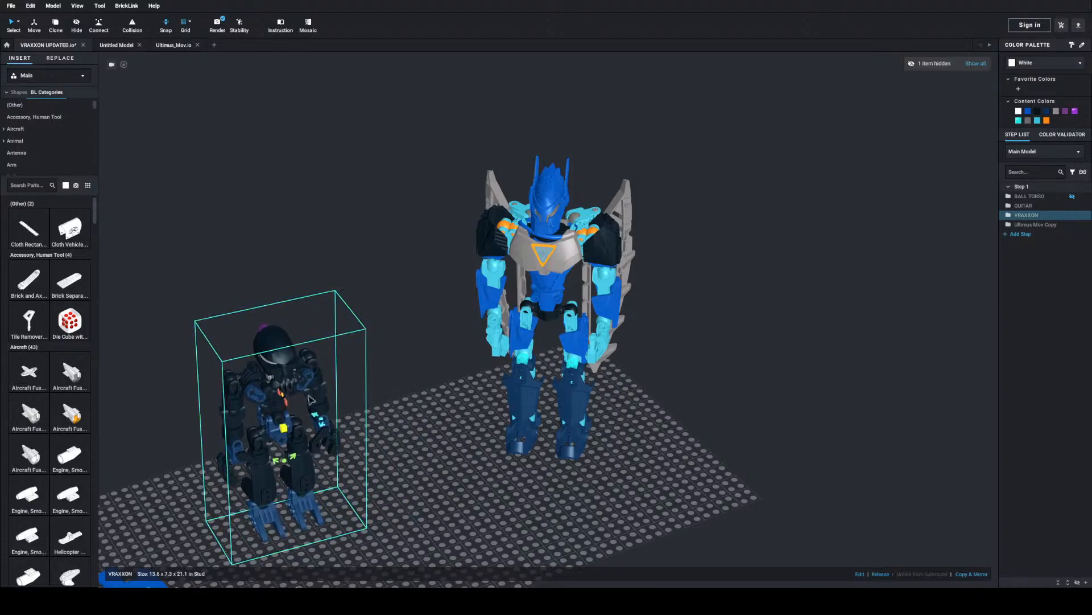
{"action": "left_click", "coordinate": [404, 369]}
Step: Open the Ultimus Mov Copy submodel for editing so its limb submodels can be selected separately
{"action": "scroll", "coordinate": [520, 369], "scroll_direction": "up", "scroll_amount": 4}
{"action": "scroll", "coordinate": [521, 369], "scroll_direction": "up", "scroll_amount": 3}
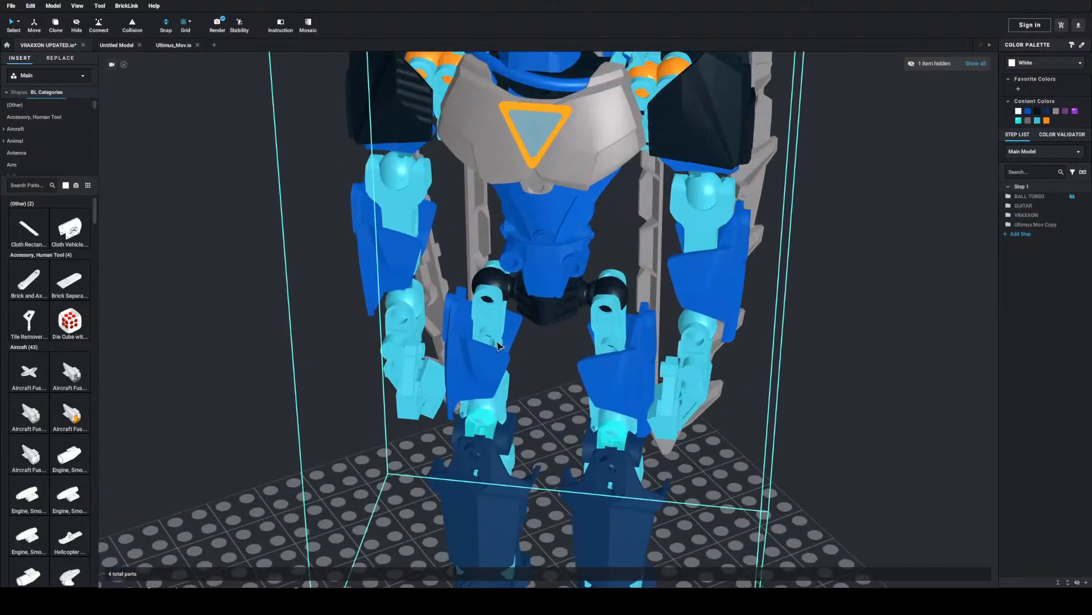
{"action": "left_click", "coordinate": [497, 345]}
{"action": "double_click", "coordinate": [496, 302]}
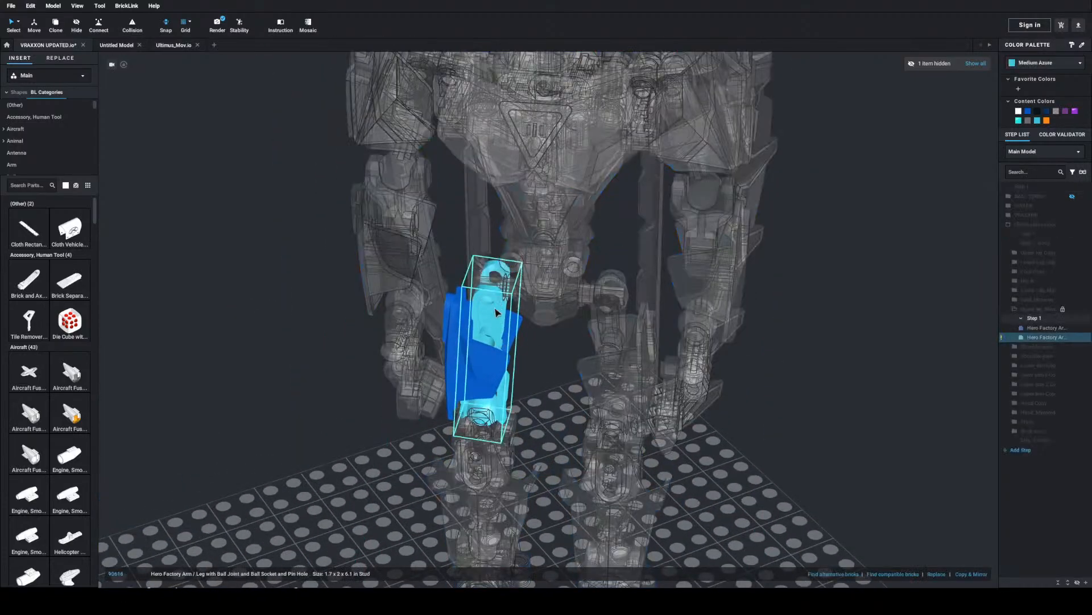
{"action": "left_click", "coordinate": [535, 341]}
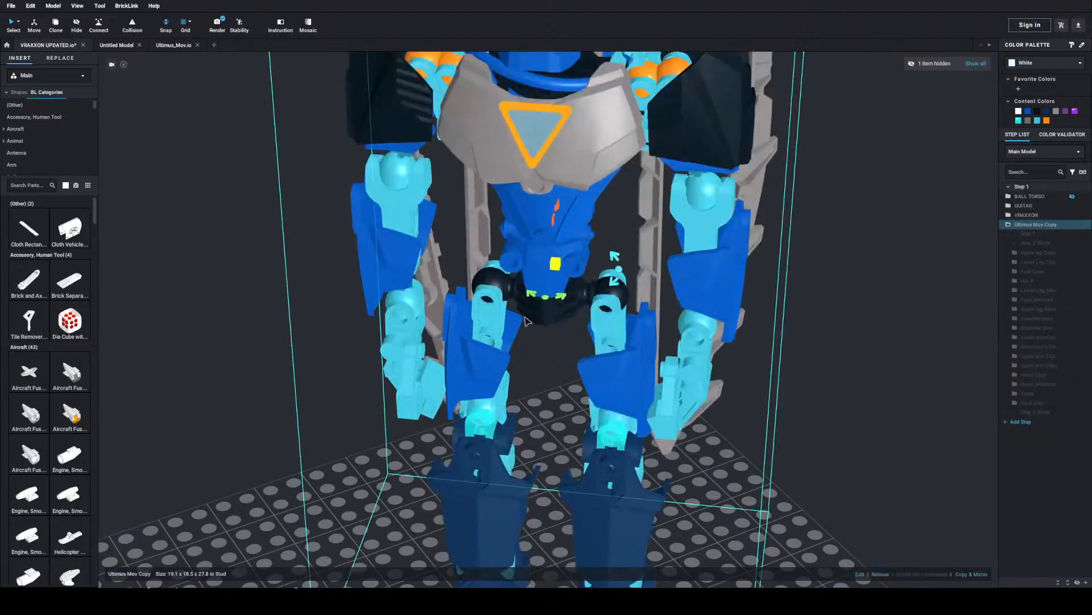
{"action": "scroll", "coordinate": [535, 344], "scroll_direction": "down", "scroll_amount": 3}
{"action": "scroll", "coordinate": [535, 345], "scroll_direction": "down", "scroll_amount": 2}
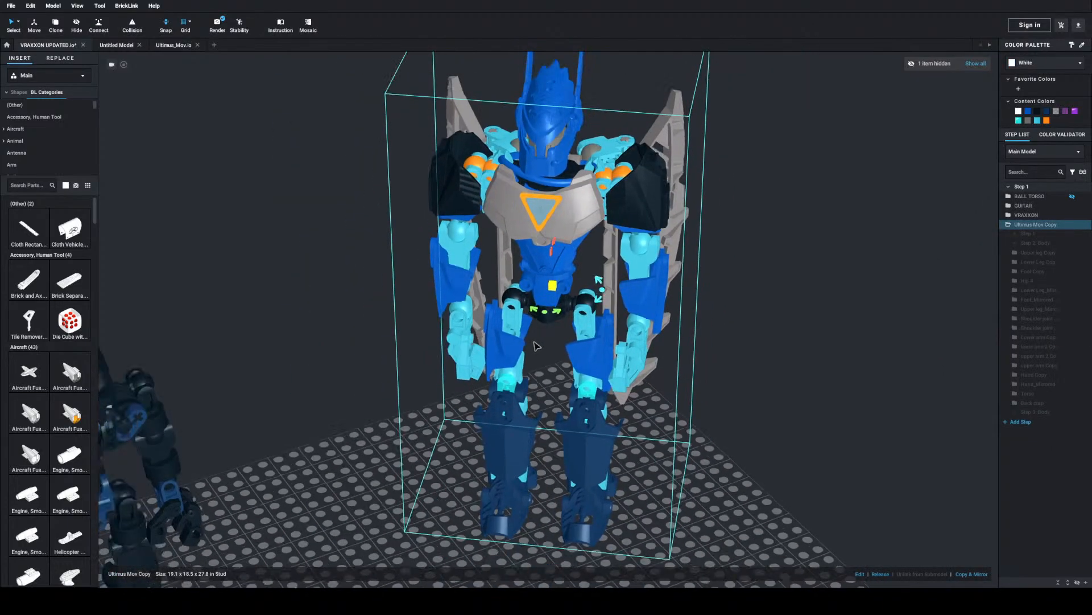
{"action": "double_click", "coordinate": [1058, 225]}
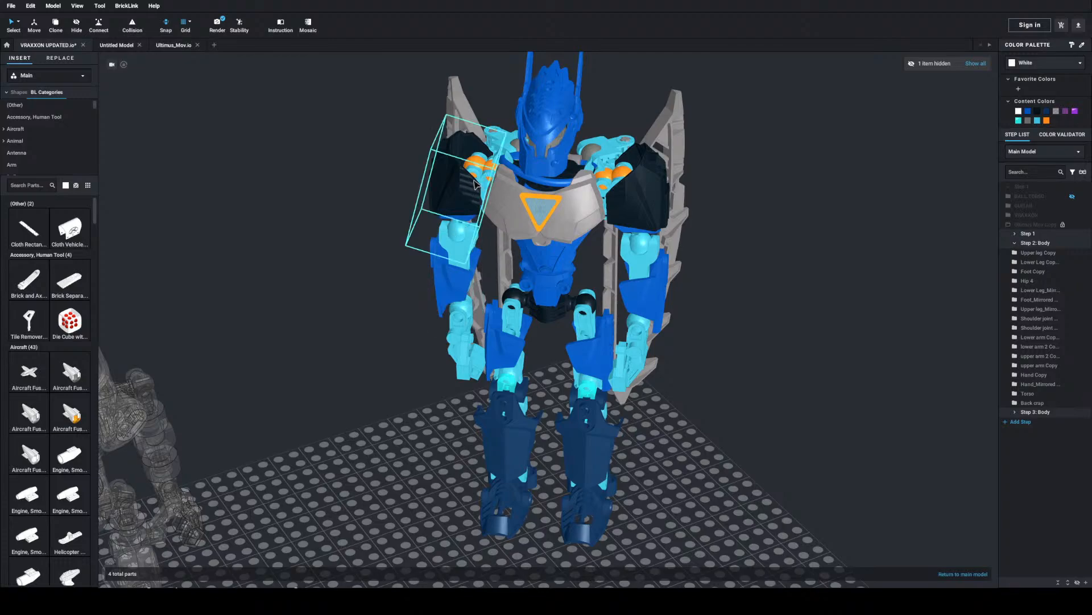
Step: Select the mirrored upper leg, lower leg and foot of the Ultimus figure and swing them forward at the hip
{"action": "left_click", "coordinate": [519, 303]}
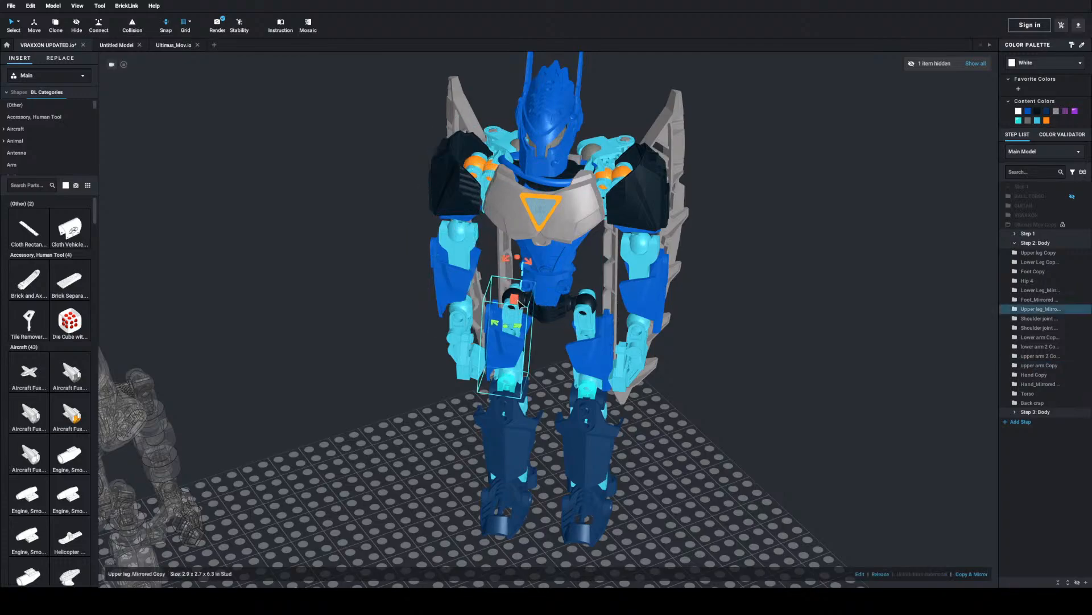
{"action": "right_click_drag", "start_coordinate": [517, 299], "coordinate": [542, 290]}
{"action": "left_click", "coordinate": [556, 300]}
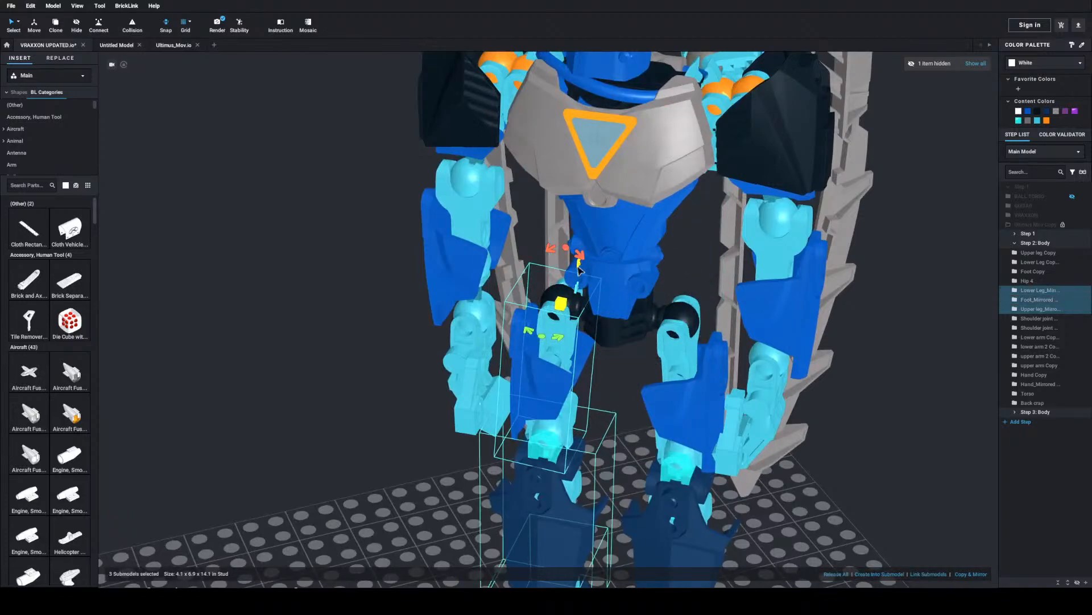
{"action": "left_click_drag", "start_coordinate": [579, 269], "coordinate": [593, 288]}
{"action": "left_click", "coordinate": [595, 287]}
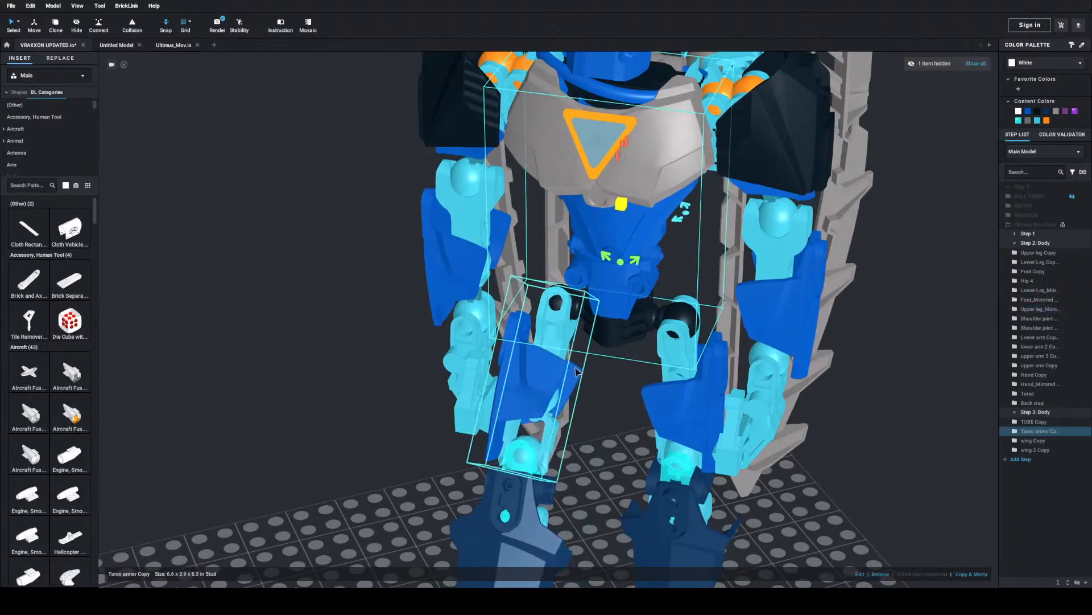
Step: Rotate the raised leg's mirrored lower leg and foot at the knee to bring them down toward the ground
{"action": "scroll", "coordinate": [445, 340], "scroll_direction": "down", "scroll_amount": 3}
{"action": "scroll", "coordinate": [444, 341], "scroll_direction": "down", "scroll_amount": 2}
{"action": "middle_click_drag", "start_coordinate": [599, 368], "coordinate": [484, 374]}
{"action": "right_click_drag", "start_coordinate": [484, 374], "coordinate": [441, 359]}
{"action": "middle_click_drag", "start_coordinate": [557, 414], "coordinate": [517, 344]}
{"action": "scroll", "coordinate": [527, 334], "scroll_direction": "up", "scroll_amount": 3}
{"action": "scroll", "coordinate": [522, 256], "scroll_direction": "up", "scroll_amount": 5}
{"action": "left_click", "coordinate": [529, 259]}
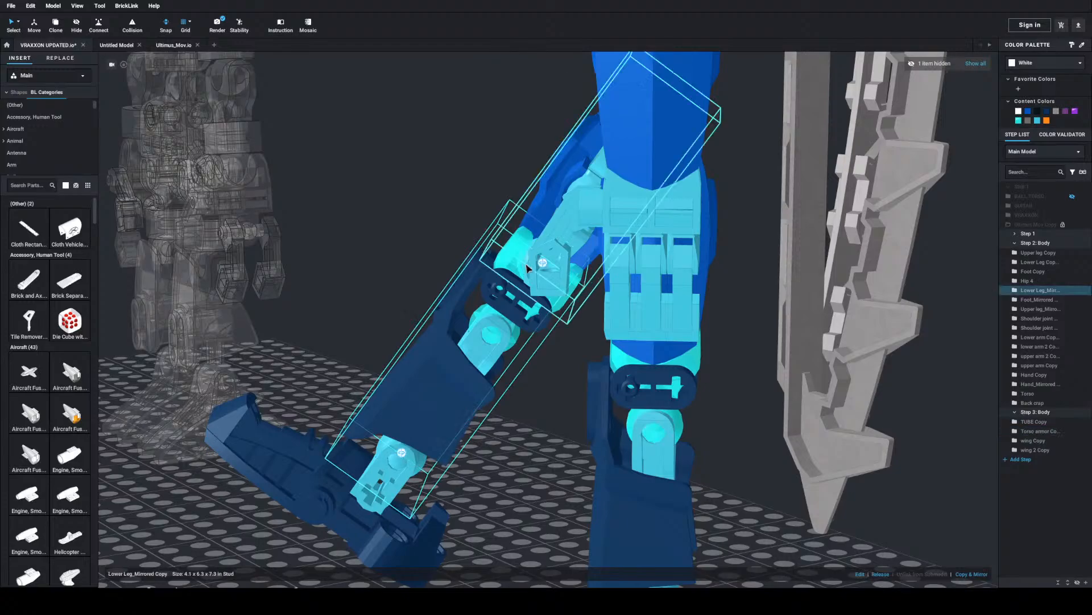
{"action": "right_click_drag", "start_coordinate": [543, 263], "coordinate": [418, 227]}
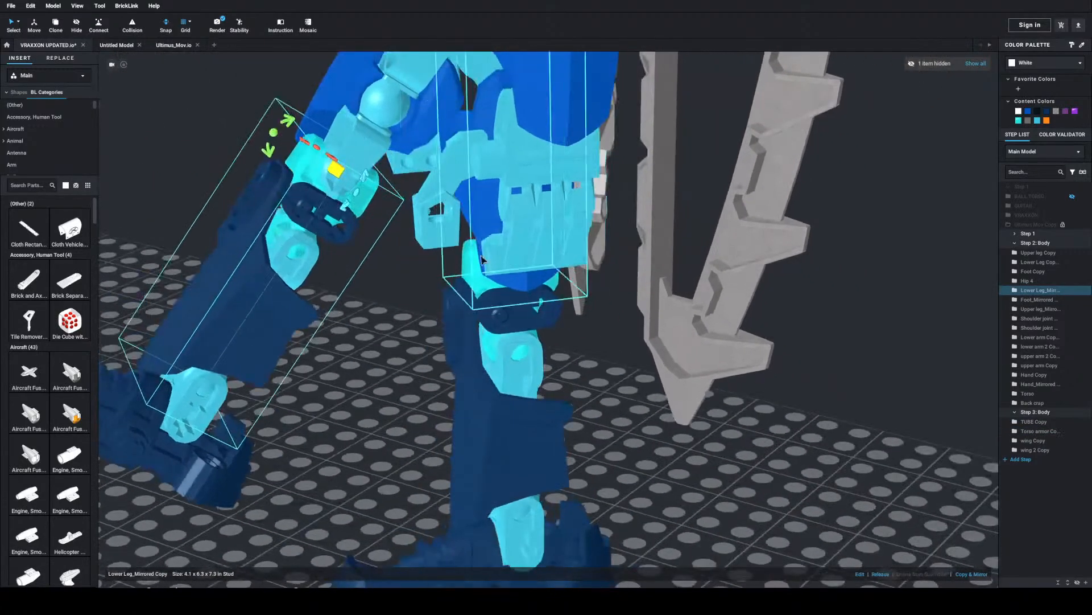
{"action": "middle_click_drag", "start_coordinate": [418, 228], "coordinate": [501, 275]}
{"action": "left_click", "coordinate": [364, 207]}
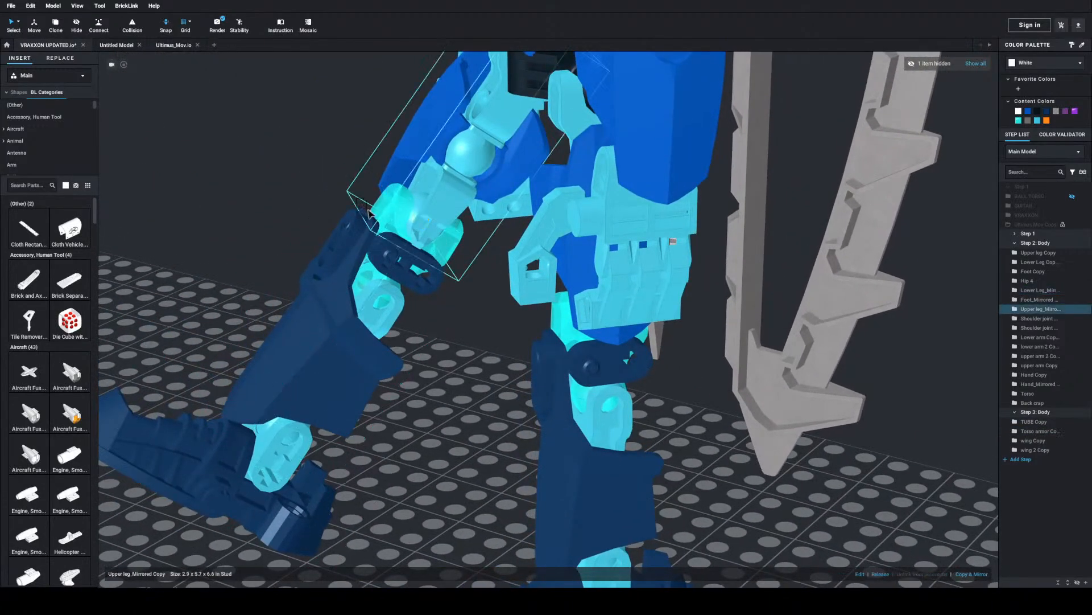
{"action": "left_click", "coordinate": [415, 218]}
{"action": "left_click_drag", "start_coordinate": [365, 208], "coordinate": [367, 219]}
{"action": "left_click", "coordinate": [326, 478]}
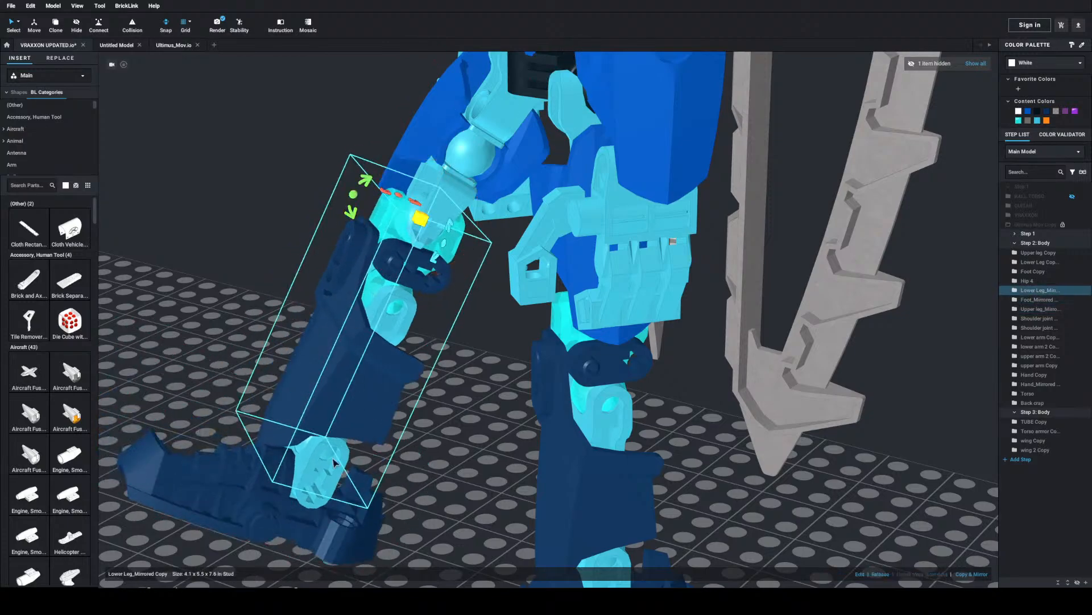
Step: Rotate the raised leg's mirrored lower leg and foot slightly about the knee joint
{"action": "left_click", "coordinate": [380, 319]}
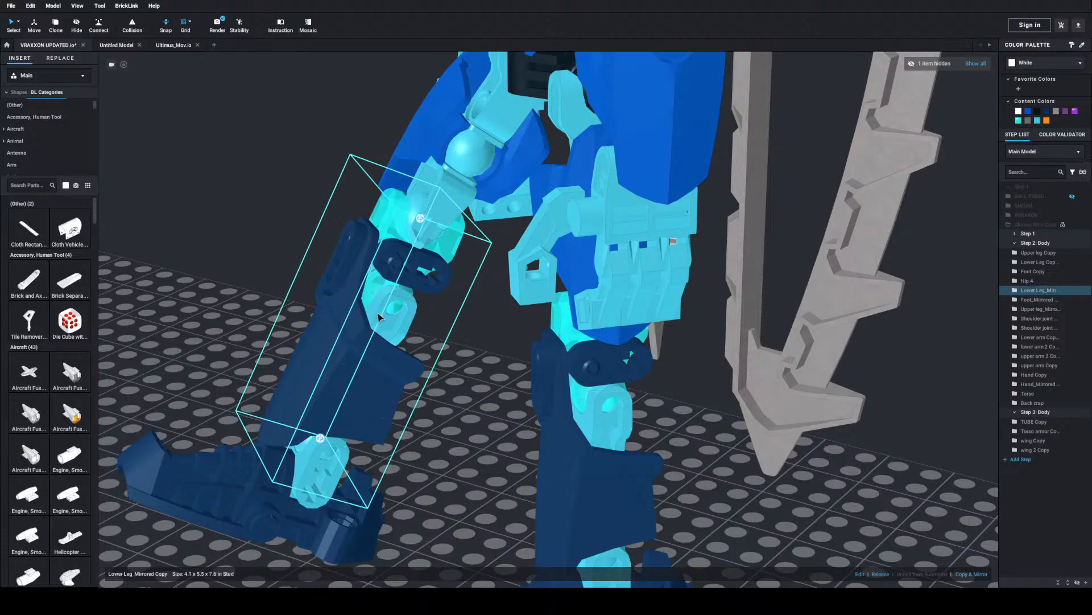
{"action": "left_click", "coordinate": [421, 219]}
{"action": "left_click_drag", "start_coordinate": [358, 217], "coordinate": [355, 215]}
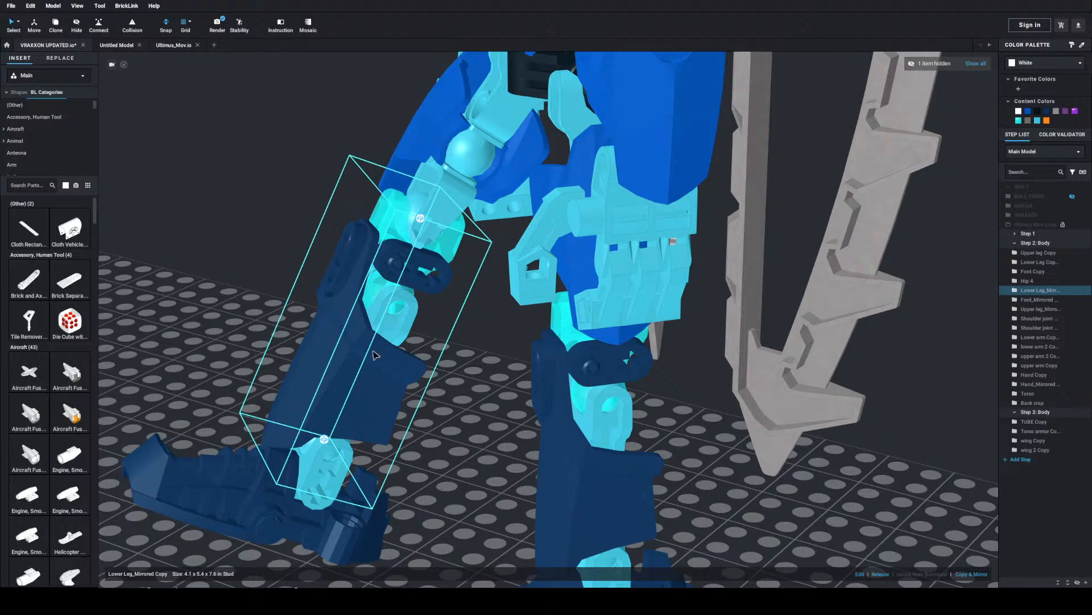
Step: Open the mirrored lower leg submodel, swing its shin parts down to near vertical about the inner knee joint, and leave the submodel
{"action": "double_click", "coordinate": [424, 314]}
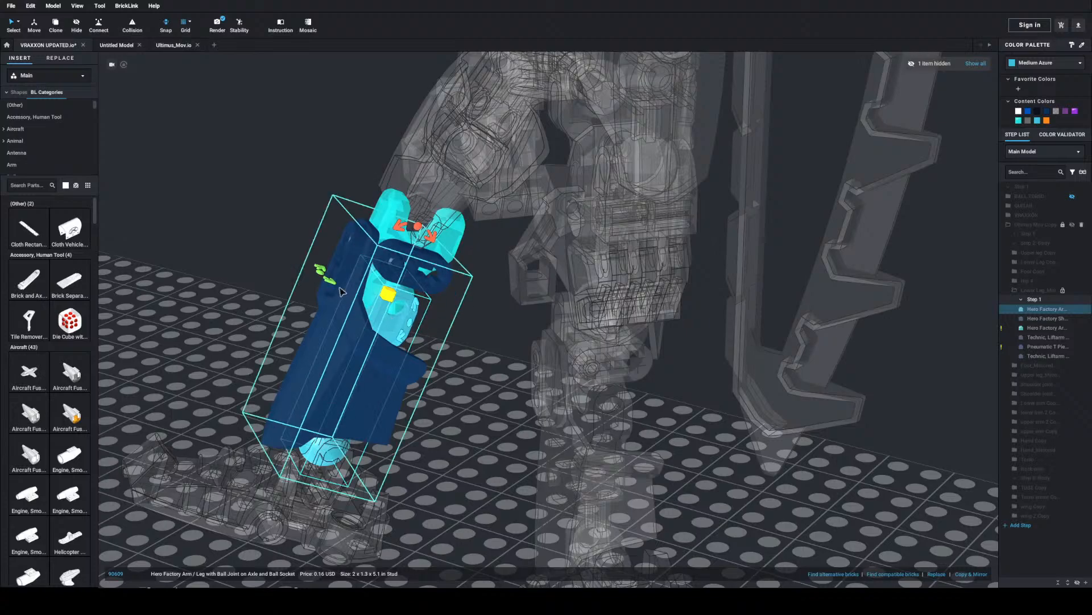
{"action": "left_click_drag", "start_coordinate": [399, 228], "coordinate": [380, 262]}
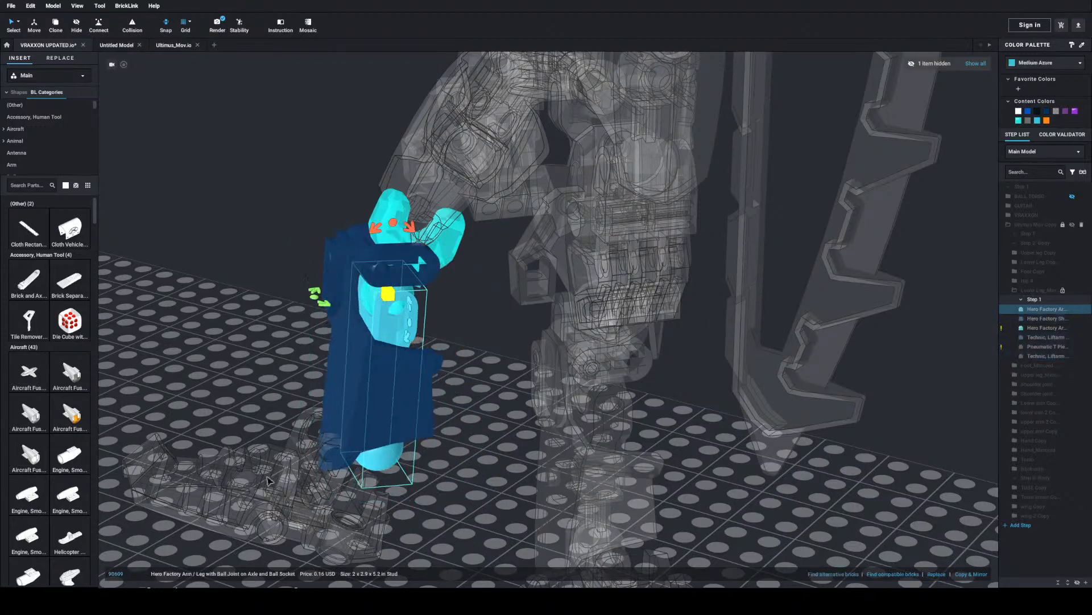
{"action": "left_click", "coordinate": [322, 496]}
{"action": "double_click", "coordinate": [322, 486]}
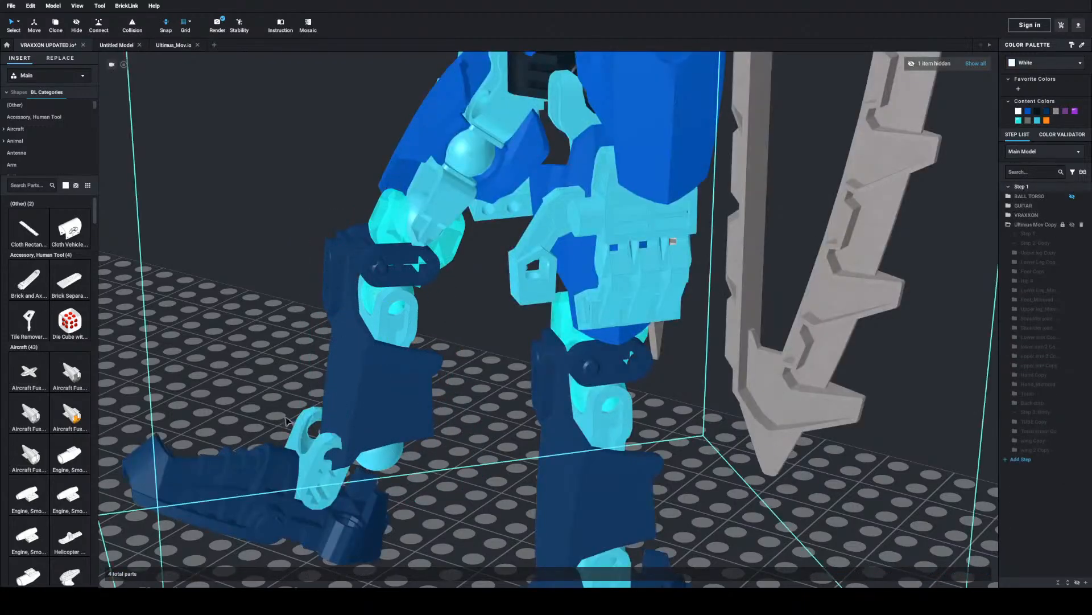
Step: Reattach the Ultimus figure's mirrored foot to the ankle ball of the repositioned lower leg
{"action": "double_click", "coordinate": [316, 494]}
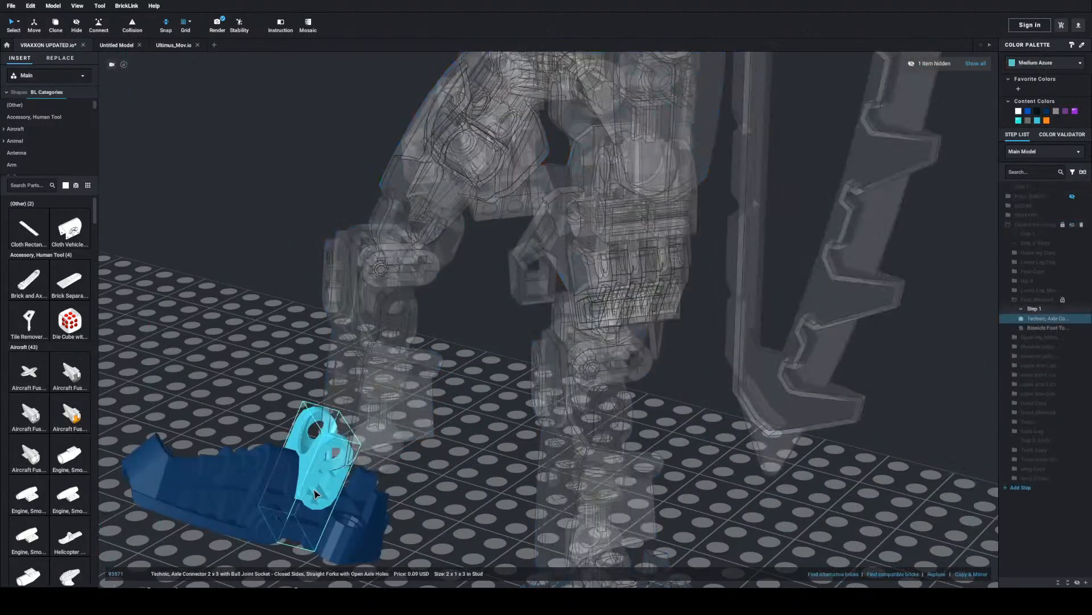
{"action": "left_click", "coordinate": [487, 420]}
{"action": "double_click", "coordinate": [571, 231]}
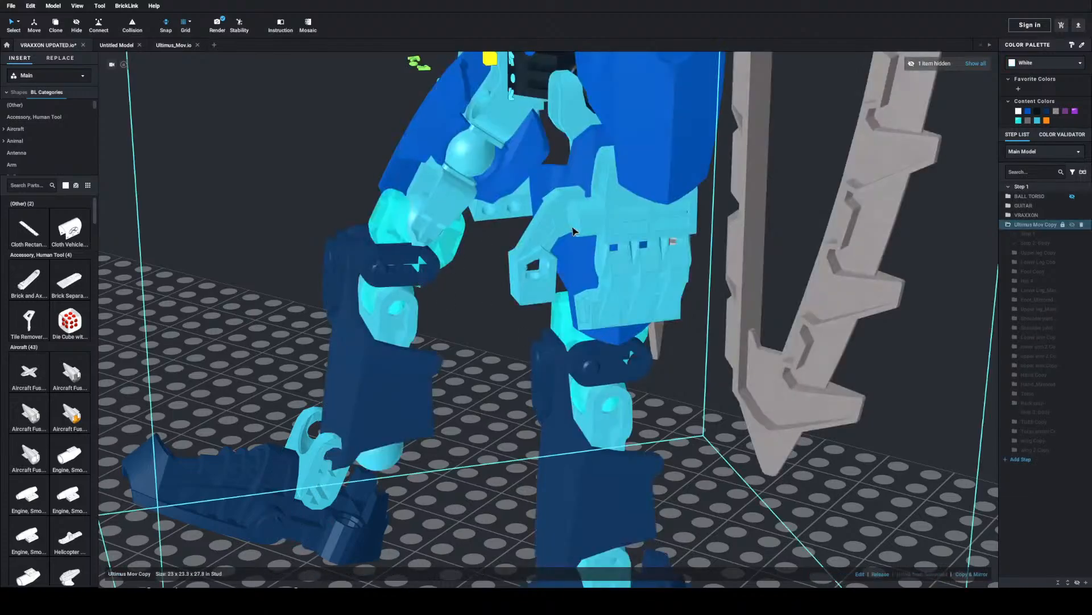
{"action": "double_click", "coordinate": [1047, 224]}
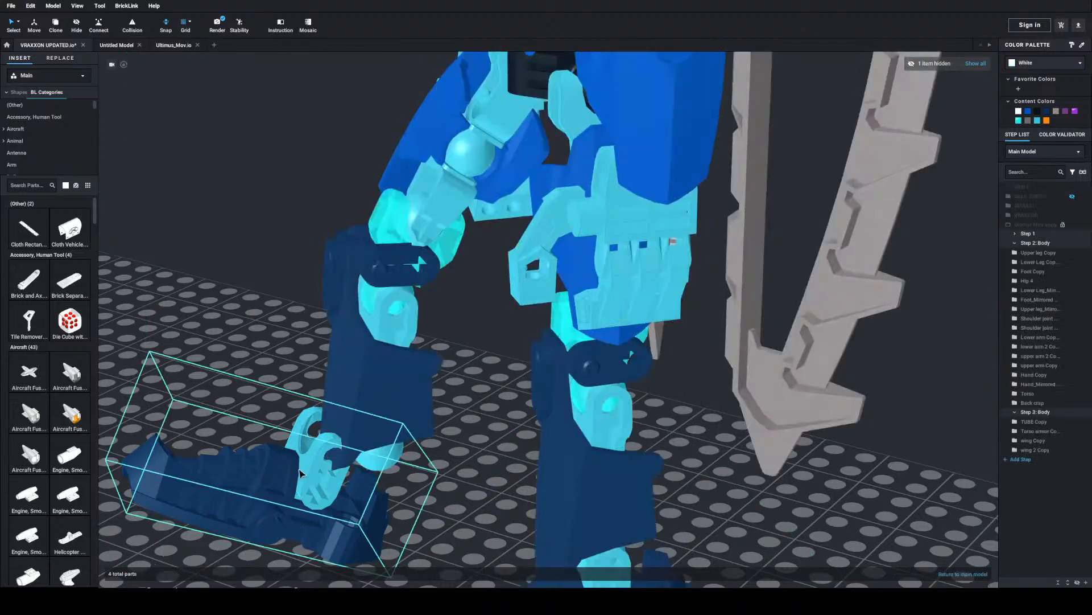
{"action": "left_click", "coordinate": [355, 484]}
{"action": "left_click", "coordinate": [298, 421]}
{"action": "scroll", "coordinate": [270, 347], "scroll_direction": "down", "scroll_amount": 10}
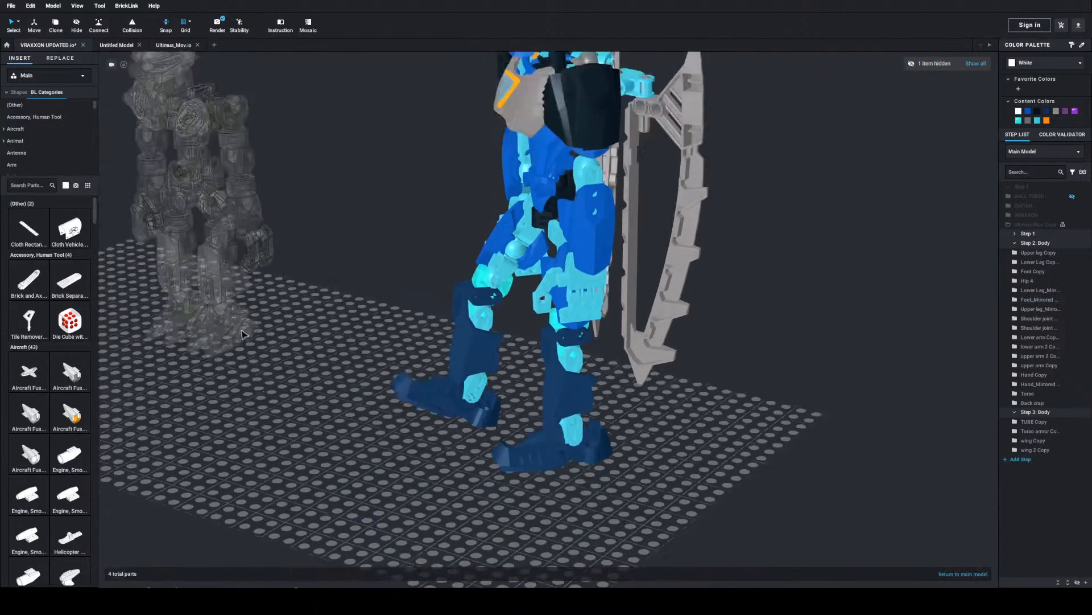
Step: Swing the Ultimus figure's mirrored leg further forward at the hip into a kick and return to the main model
{"action": "right_click_drag", "start_coordinate": [319, 353], "coordinate": [437, 376]}
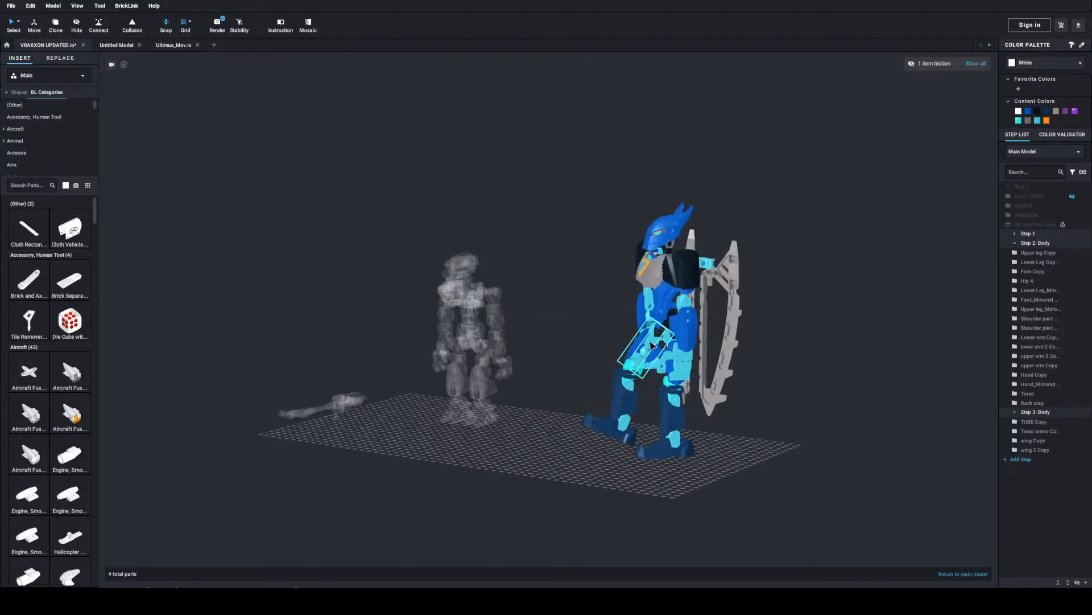
{"action": "scroll", "coordinate": [659, 357], "scroll_direction": "up", "scroll_amount": 3}
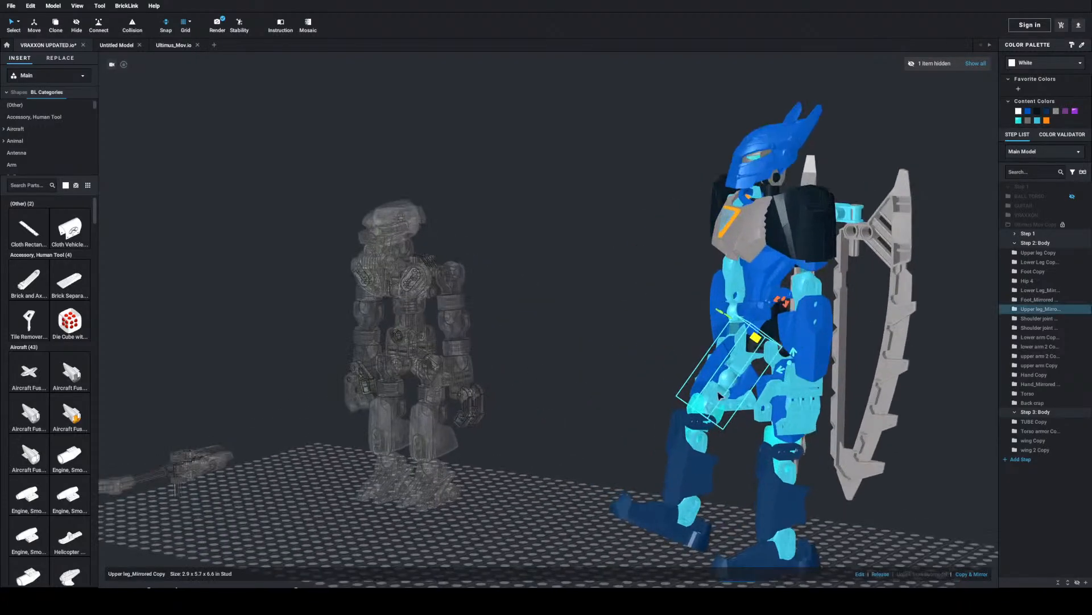
{"action": "left_click_drag", "start_coordinate": [780, 373], "coordinate": [710, 366]}
{"action": "left_click", "coordinate": [569, 327]}
{"action": "mouse_move", "coordinate": [568, 327]}
{"action": "right_mouse_down"}
{"action": "mouse_move", "coordinate": [632, 330]}
{"action": "mouse_move", "coordinate": [567, 324]}
{"action": "right_mouse_up"}
{"action": "double_click", "coordinate": [538, 314]}
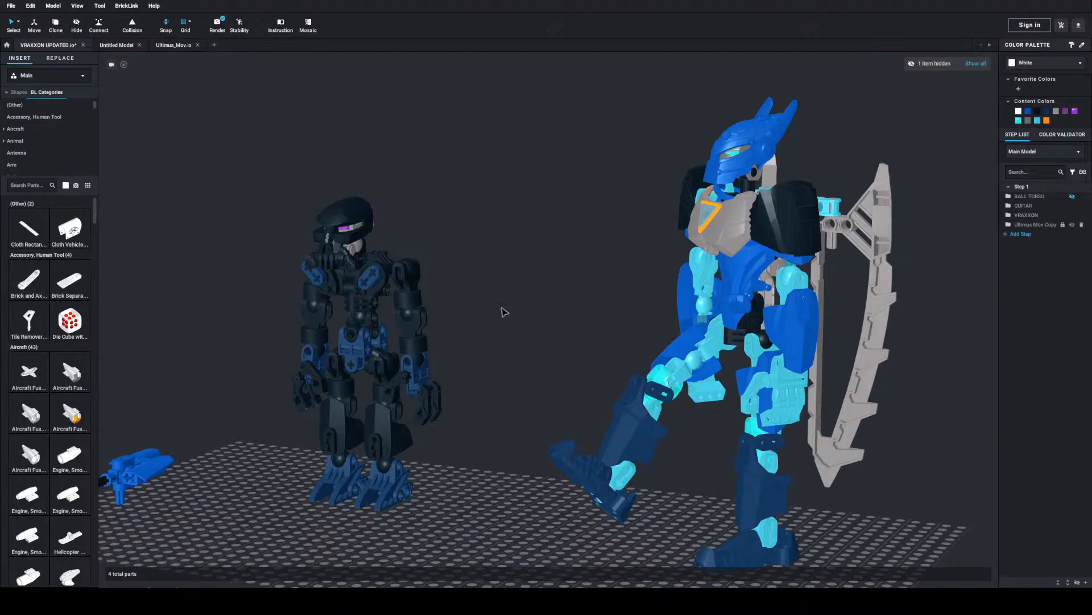
Step: Move the VRAXXON figure in front of the Ultimus figure's raised foot
{"action": "left_click", "coordinate": [403, 336]}
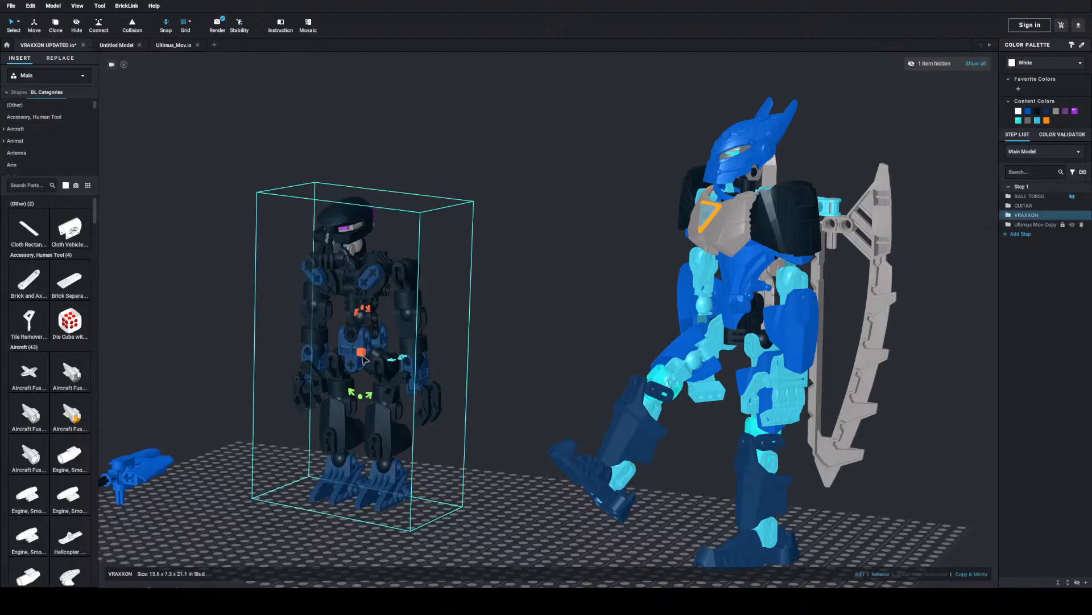
{"action": "scroll", "coordinate": [398, 339], "scroll_direction": "down", "scroll_amount": 3}
{"action": "left_click_drag", "start_coordinate": [422, 332], "coordinate": [508, 377]}
{"action": "right_click_drag", "start_coordinate": [513, 395], "coordinate": [617, 386]}
{"action": "left_click_drag", "start_coordinate": [576, 374], "coordinate": [534, 413]}
{"action": "right_click_drag", "start_coordinate": [535, 413], "coordinate": [560, 427]}
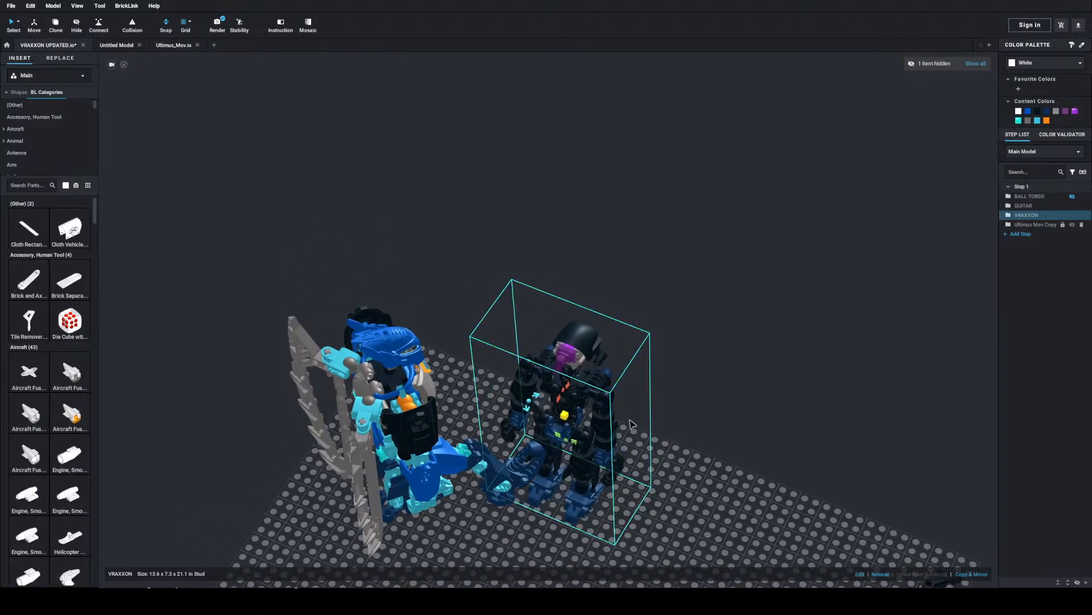
Step: Adjust the VRAXXON figure's position so its back lines up with the kicking foot
{"action": "left_click", "coordinate": [700, 398]}
{"action": "scroll", "coordinate": [701, 415], "scroll_direction": "up", "scroll_amount": 6}
{"action": "middle_click_drag", "start_coordinate": [552, 489], "coordinate": [507, 358]}
{"action": "left_click_drag", "start_coordinate": [502, 353], "coordinate": [504, 300]}
{"action": "right_click_drag", "start_coordinate": [508, 314], "coordinate": [636, 292]}
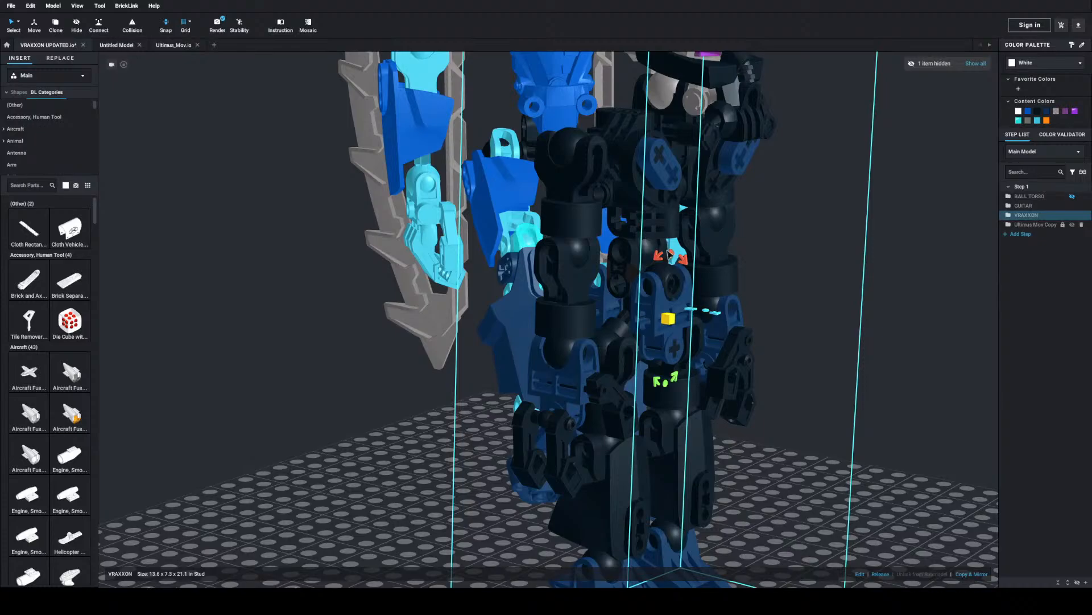
Step: Open the VRAXXON submodel for editing so its torso, hip and limb submodels can be selected separately
{"action": "right_click_drag", "start_coordinate": [680, 255], "coordinate": [545, 202]}
{"action": "scroll", "coordinate": [710, 249], "scroll_direction": "up", "scroll_amount": 3}
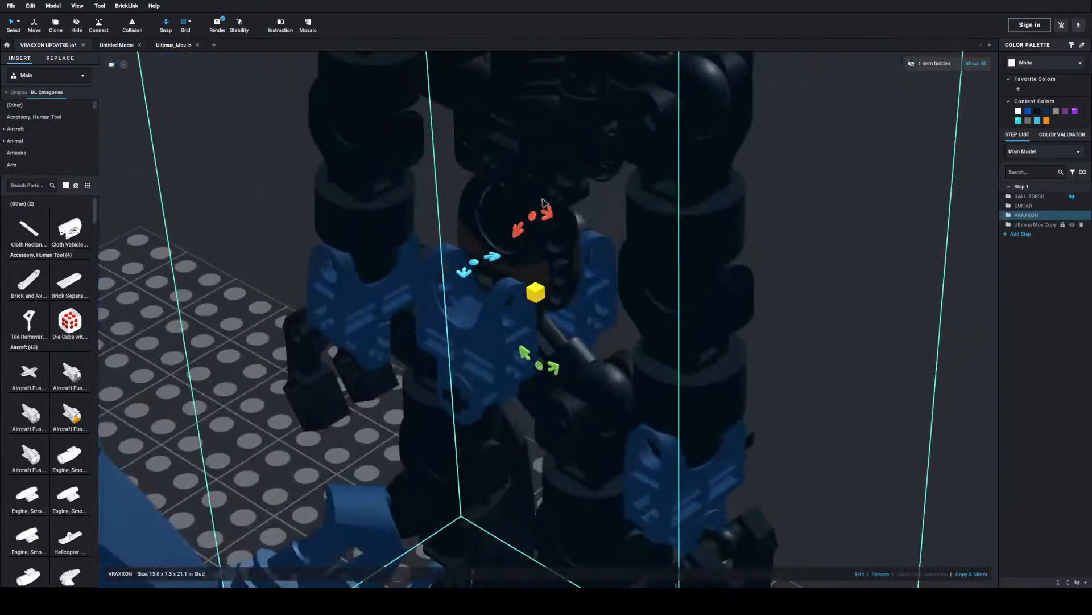
{"action": "double_click", "coordinate": [523, 210]}
{"action": "double_click", "coordinate": [663, 211]}
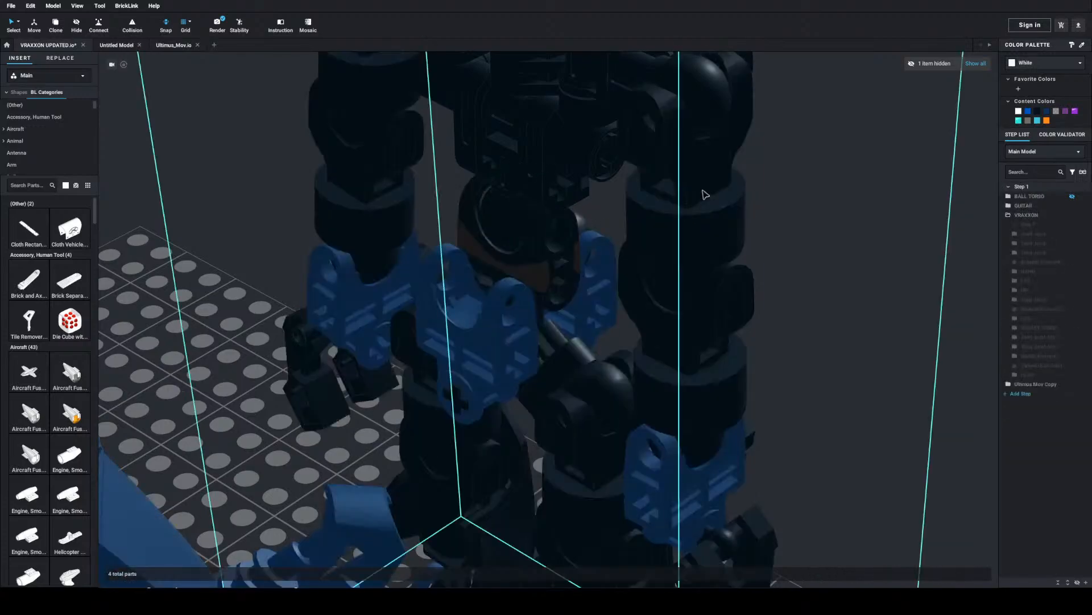
{"action": "double_click", "coordinate": [738, 254]}
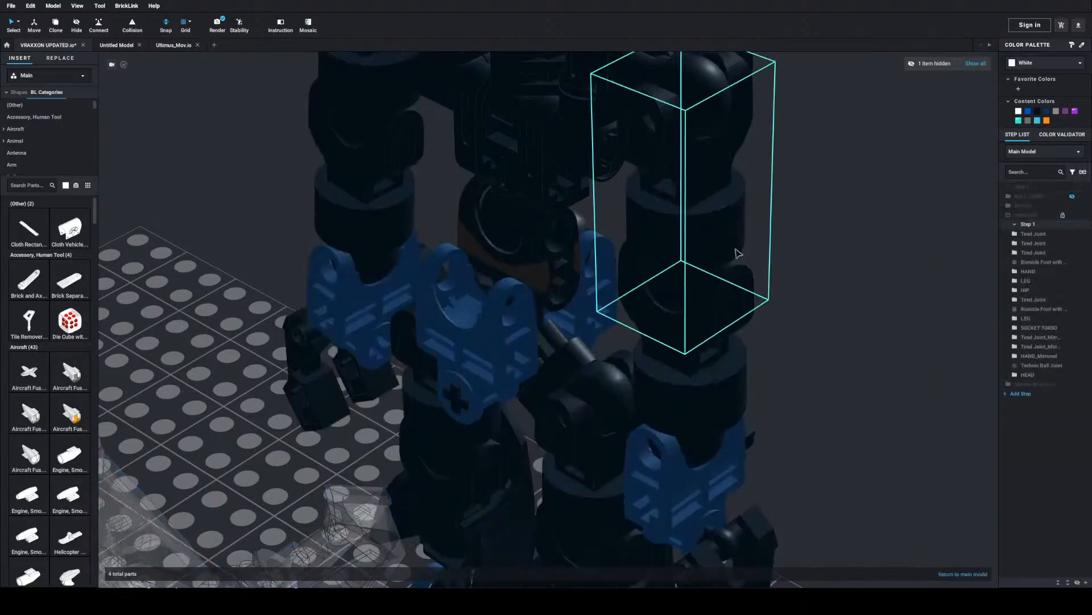
Step: Select VRAXXON's hip, legs, feet and waist ball joint and rotate them together about the waist to 335 degrees
{"action": "left_click", "coordinate": [529, 209]}
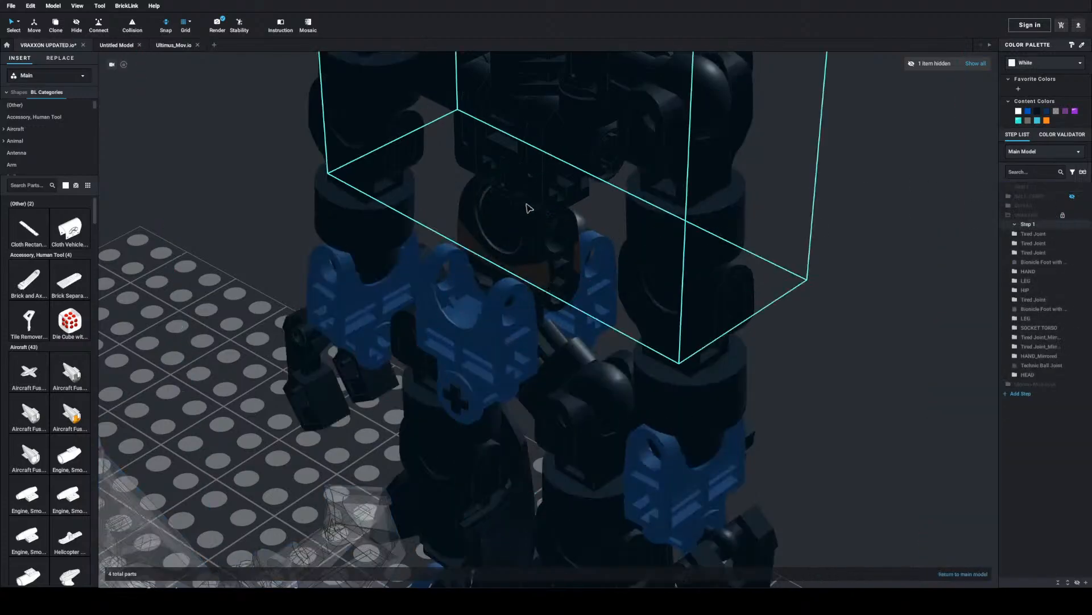
{"action": "left_click", "coordinate": [685, 97]}
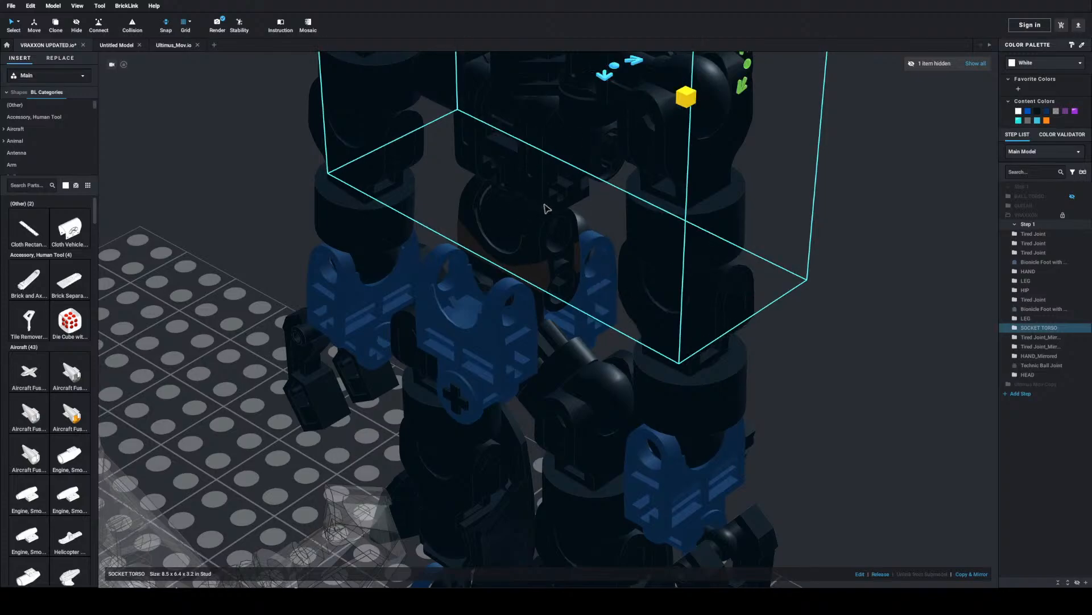
{"action": "left_click", "coordinate": [492, 245]}
{"action": "left_click", "coordinate": [519, 213]}
{"action": "left_click", "coordinate": [474, 176]}
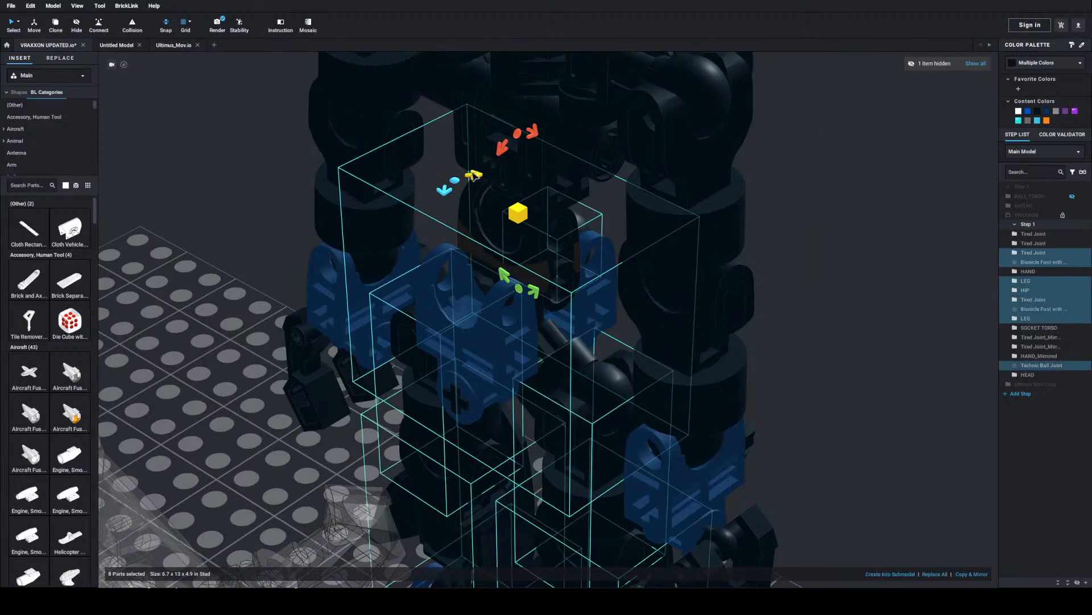
{"action": "left_click_drag", "start_coordinate": [474, 175], "coordinate": [531, 146]}
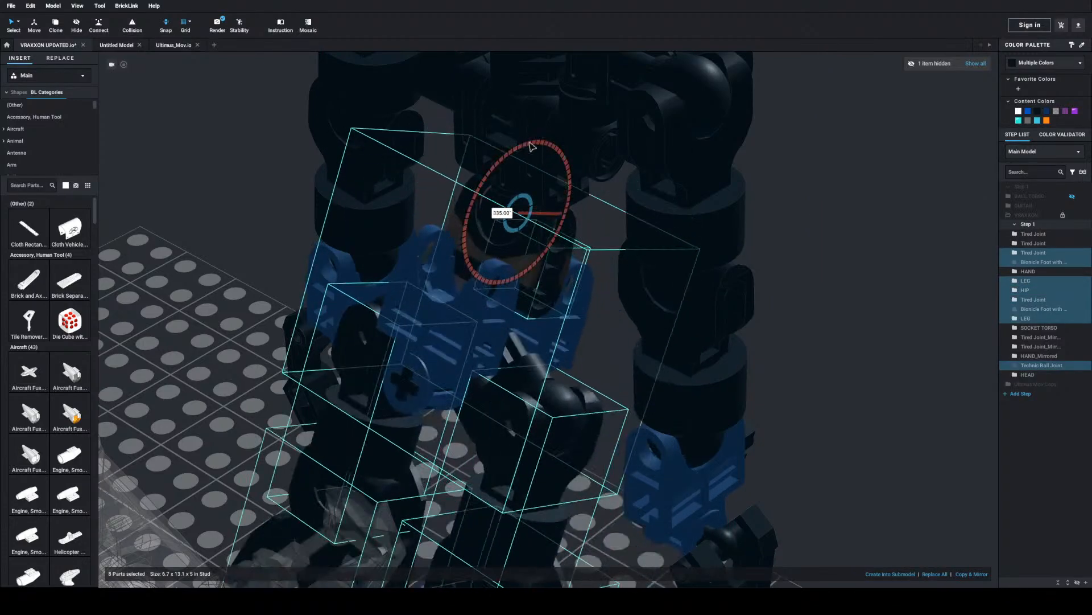
Step: Swing VRAXXON's unmirrored arm backward and outward at the shoulder, including its forearm and hand
{"action": "scroll", "coordinate": [882, 159], "scroll_direction": "down", "scroll_amount": 3}
{"action": "right_click_drag", "start_coordinate": [844, 176], "coordinate": [769, 167]}
{"action": "scroll", "coordinate": [769, 167], "scroll_direction": "up", "scroll_amount": 3}
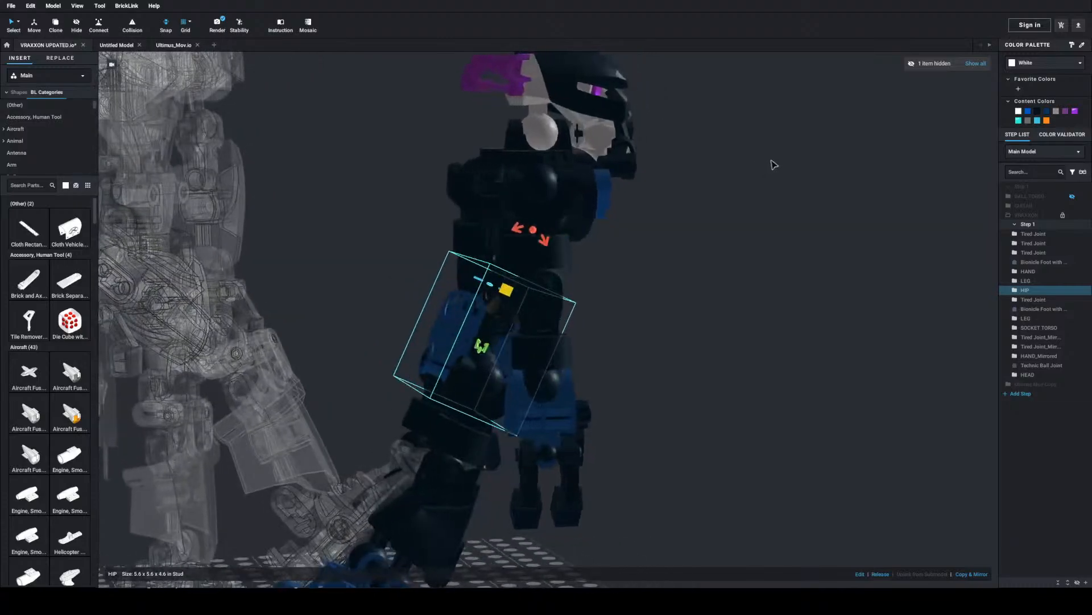
{"action": "middle_click_drag", "start_coordinate": [625, 348], "coordinate": [710, 304]}
{"action": "left_click", "coordinate": [630, 159]}
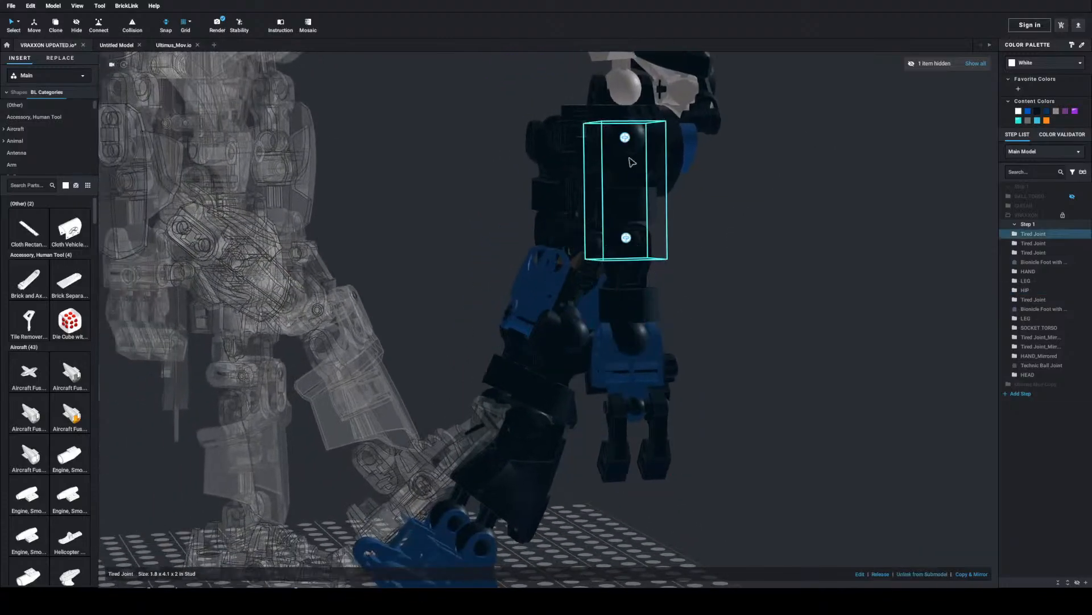
{"action": "left_click", "coordinate": [624, 140]}
{"action": "left_click_drag", "start_coordinate": [564, 122], "coordinate": [592, 84]}
{"action": "right_click_drag", "start_coordinate": [783, 201], "coordinate": [669, 154]}
{"action": "left_click_drag", "start_coordinate": [629, 136], "coordinate": [687, 88]}
Step: Rotate the swung arm's forearm and hand slightly about the elbow joint
{"action": "left_click", "coordinate": [591, 300]}
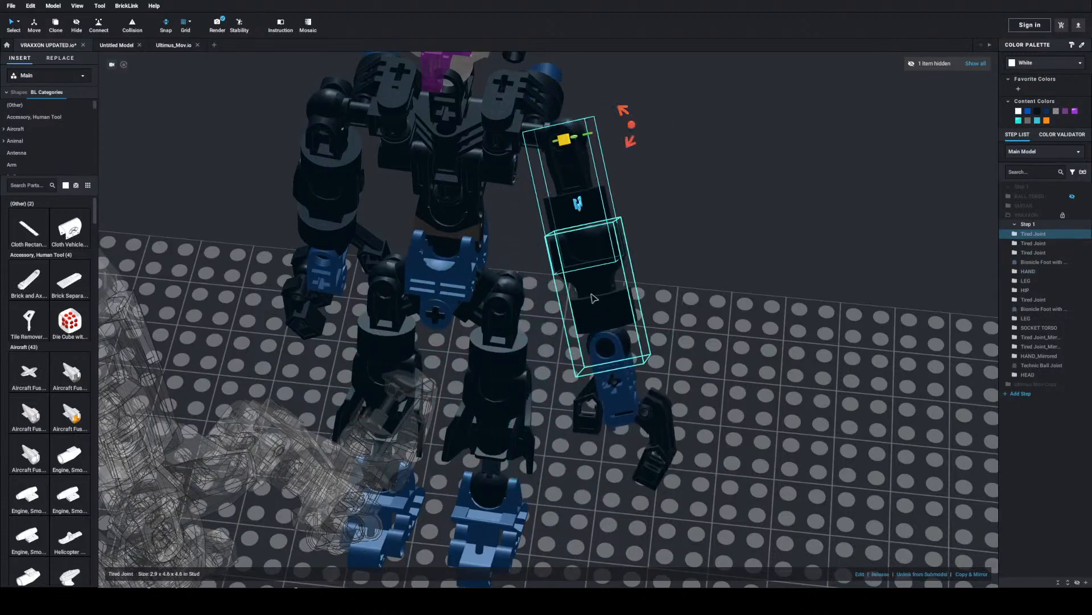
{"action": "double_click", "coordinate": [610, 241]}
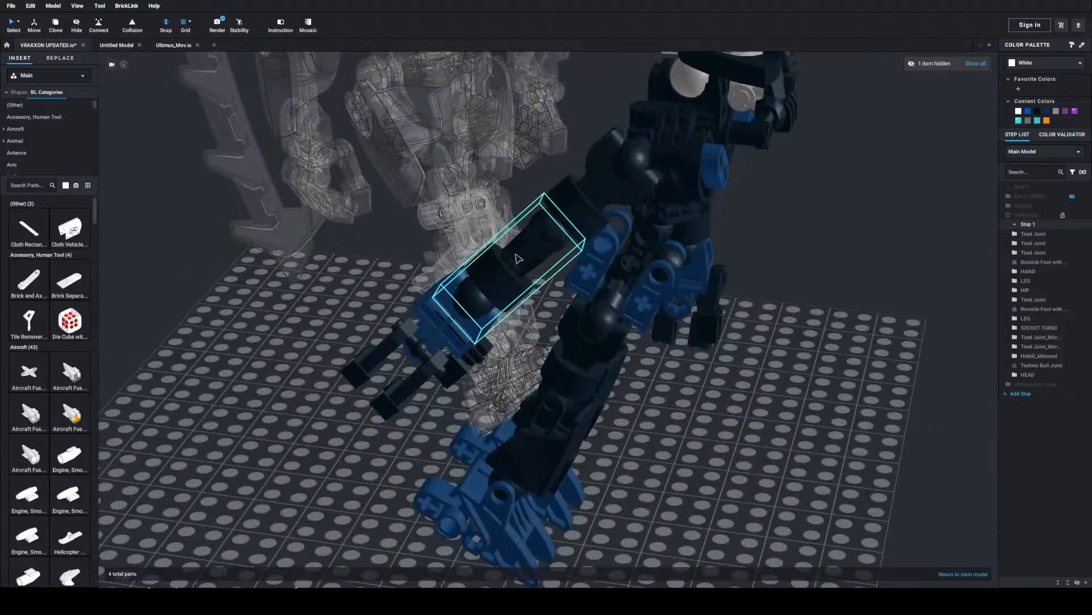
{"action": "left_click", "coordinate": [549, 238]}
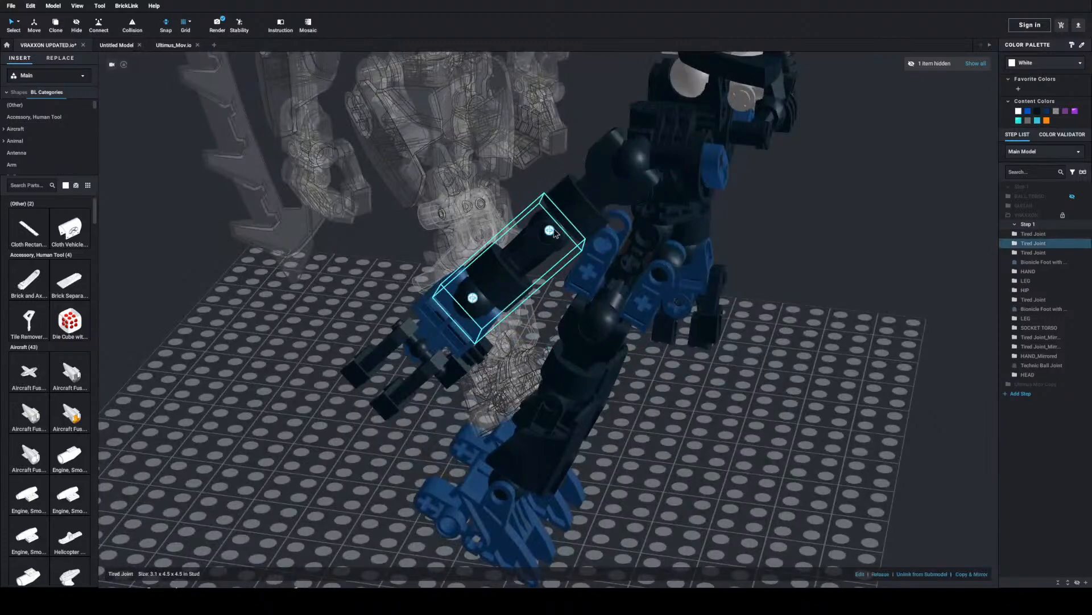
{"action": "left_click", "coordinate": [525, 182]}
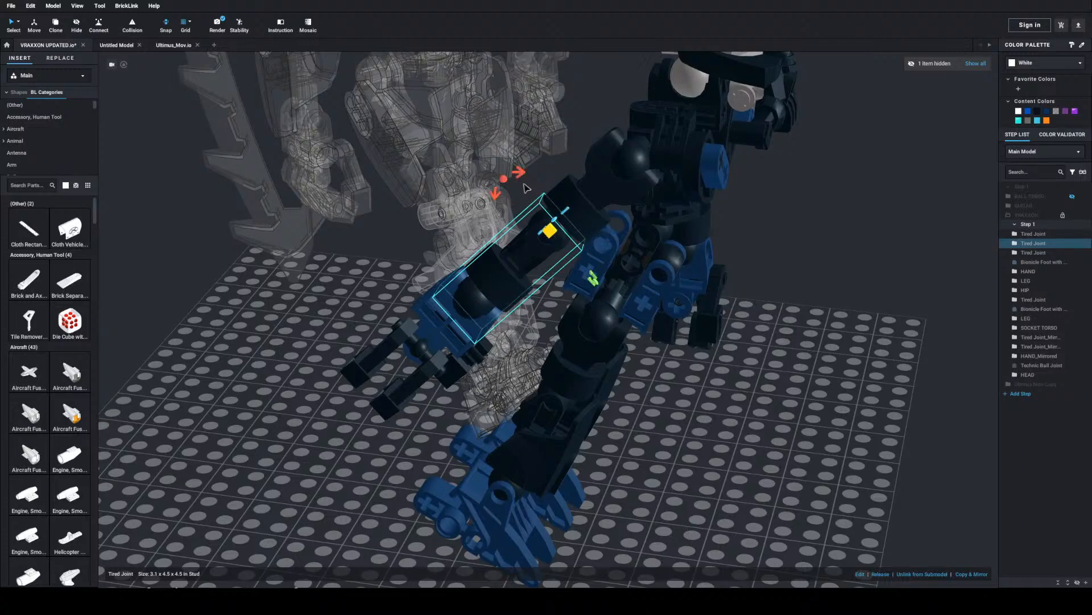
{"action": "left_click", "coordinate": [560, 237]}
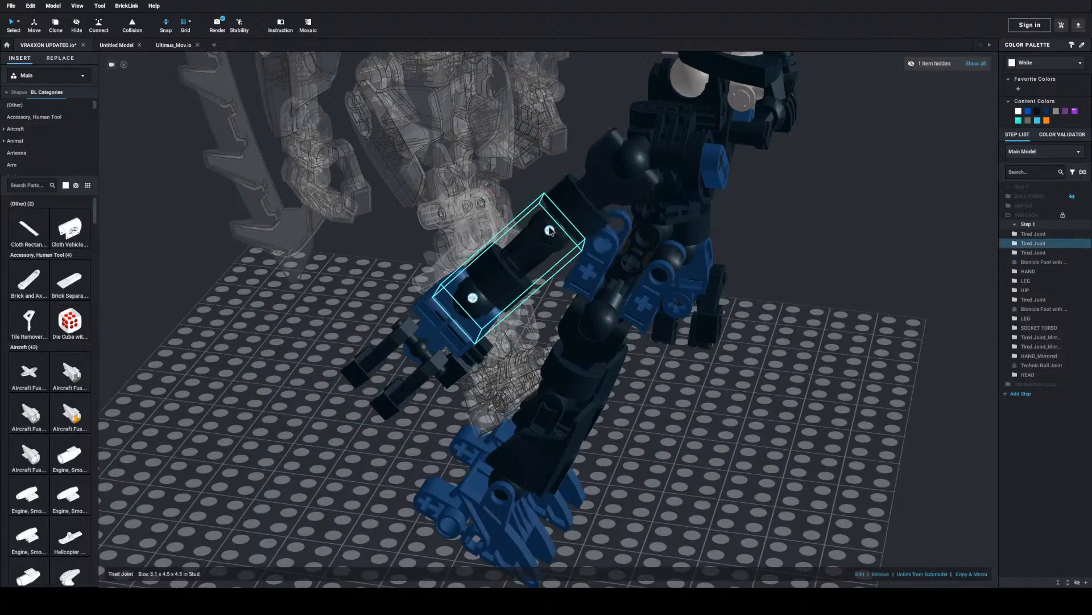
{"action": "left_click_drag", "start_coordinate": [519, 180], "coordinate": [532, 239]}
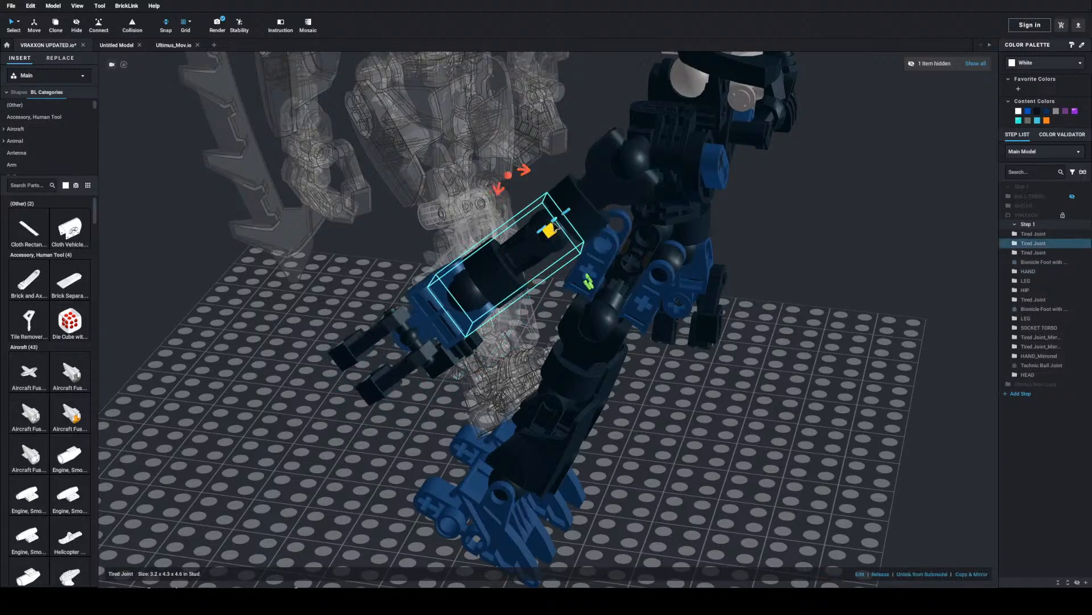
Step: Swing VRAXXON's mirrored arm at the shoulder joint to extend it behind the torso like the other arm
{"action": "left_click", "coordinate": [766, 277]}
{"action": "right_click_drag", "start_coordinate": [766, 277], "coordinate": [446, 233]}
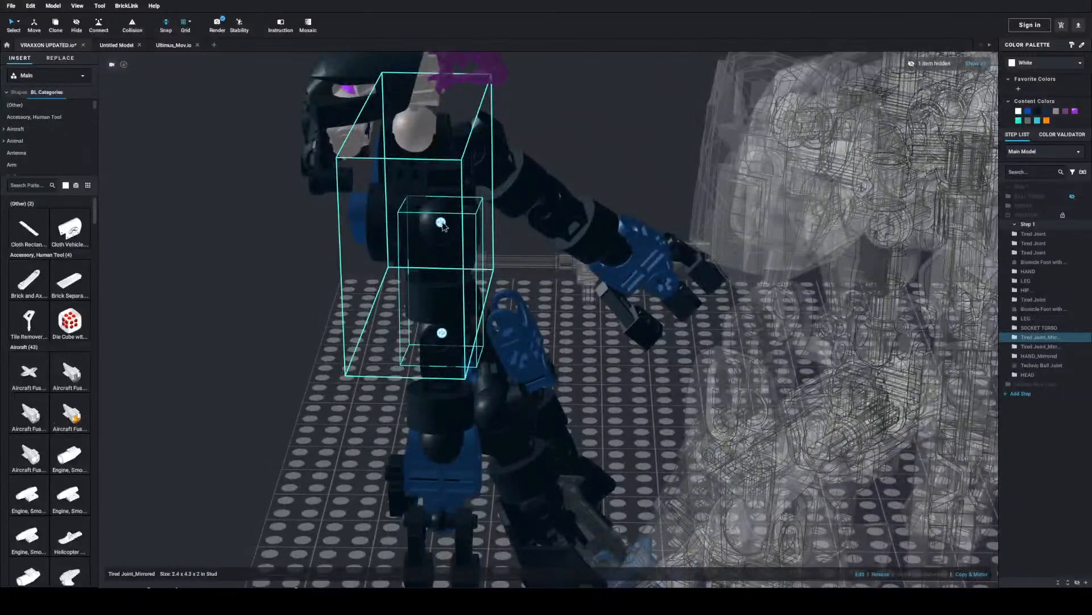
{"action": "left_click", "coordinate": [506, 209]}
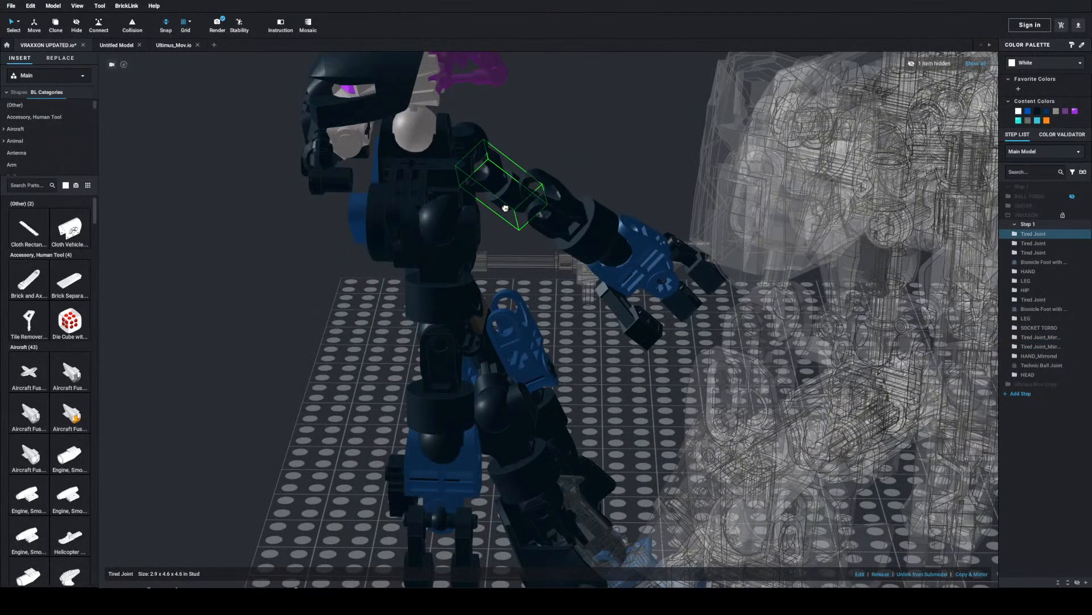
{"action": "double_click", "coordinate": [505, 209]}
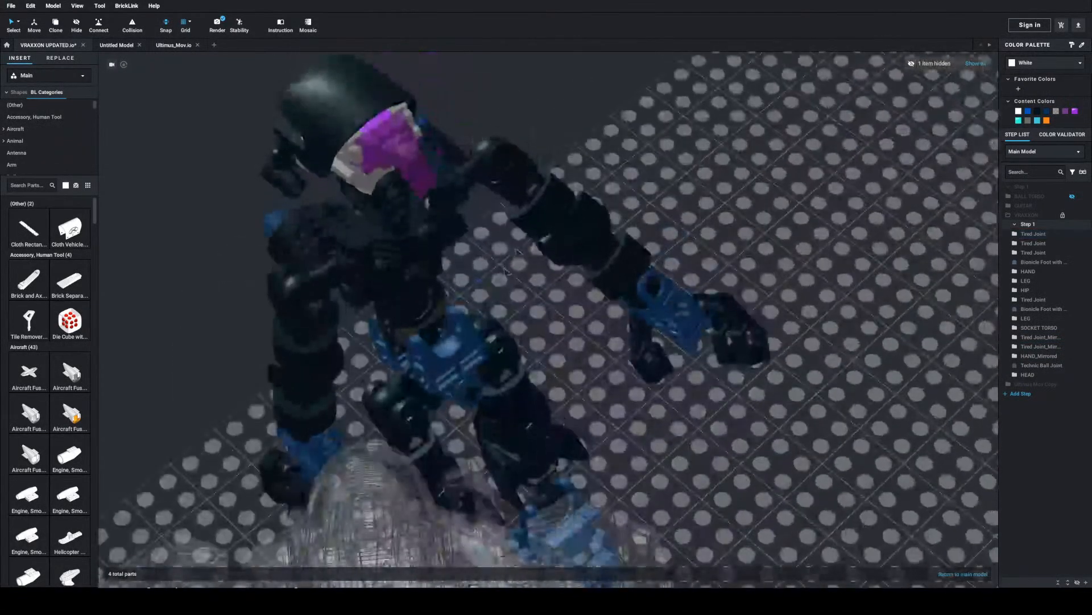
{"action": "left_click", "coordinate": [305, 307]}
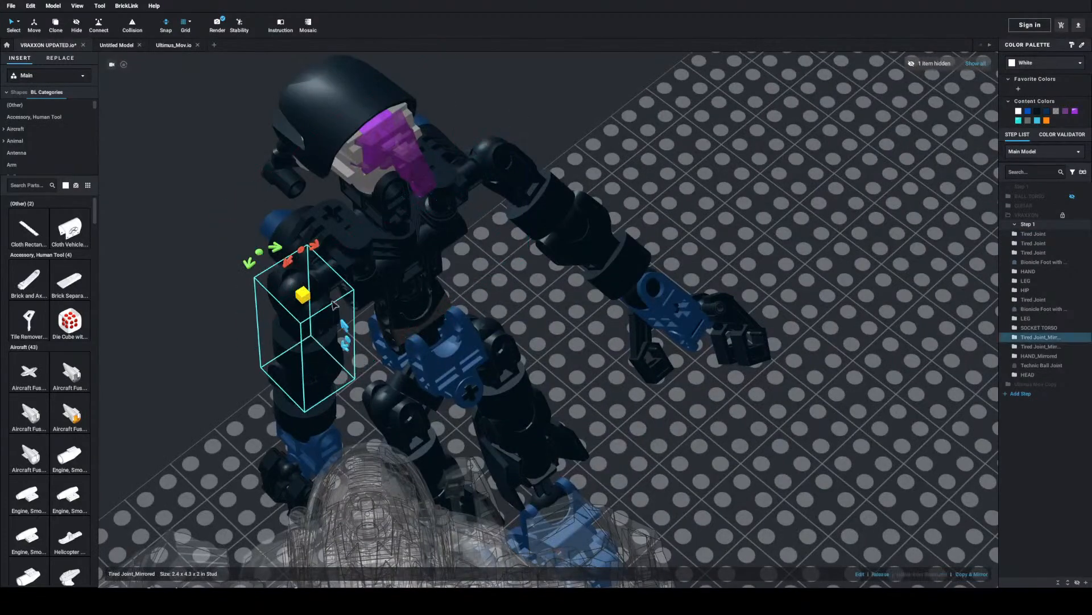
{"action": "left_click_drag", "start_coordinate": [346, 336], "coordinate": [348, 283]}
{"action": "left_click", "coordinate": [392, 258]}
Step: Rotate VRAXXON's mirrored arm, including its forearm and hand, outward from the body about the shoulder joint
{"action": "right_click_drag", "start_coordinate": [415, 282], "coordinate": [339, 248]}
{"action": "left_click", "coordinate": [315, 199]}
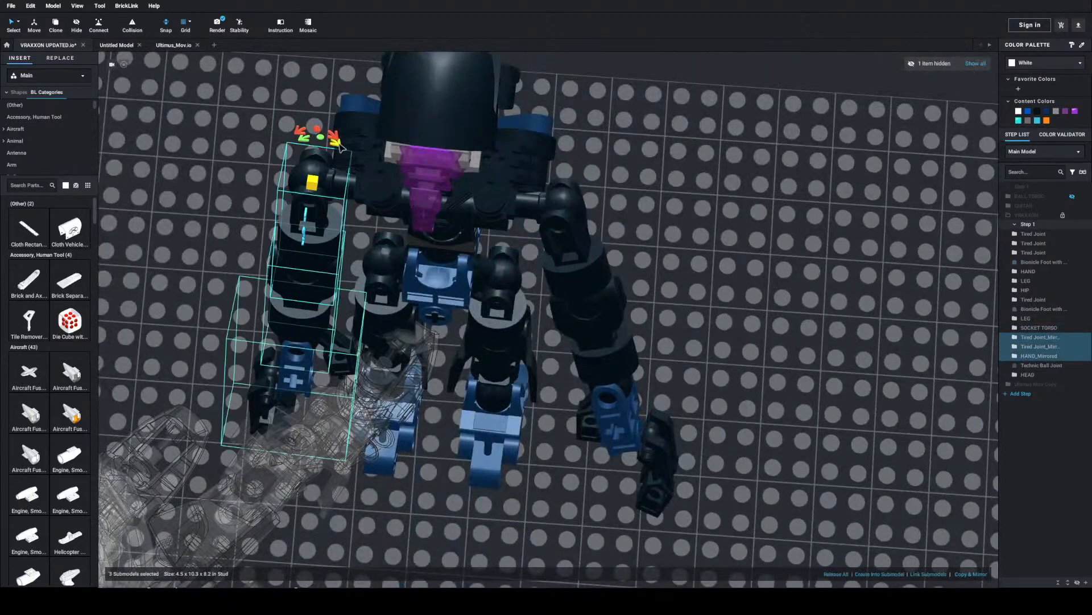
{"action": "left_click_drag", "start_coordinate": [338, 145], "coordinate": [329, 148]}
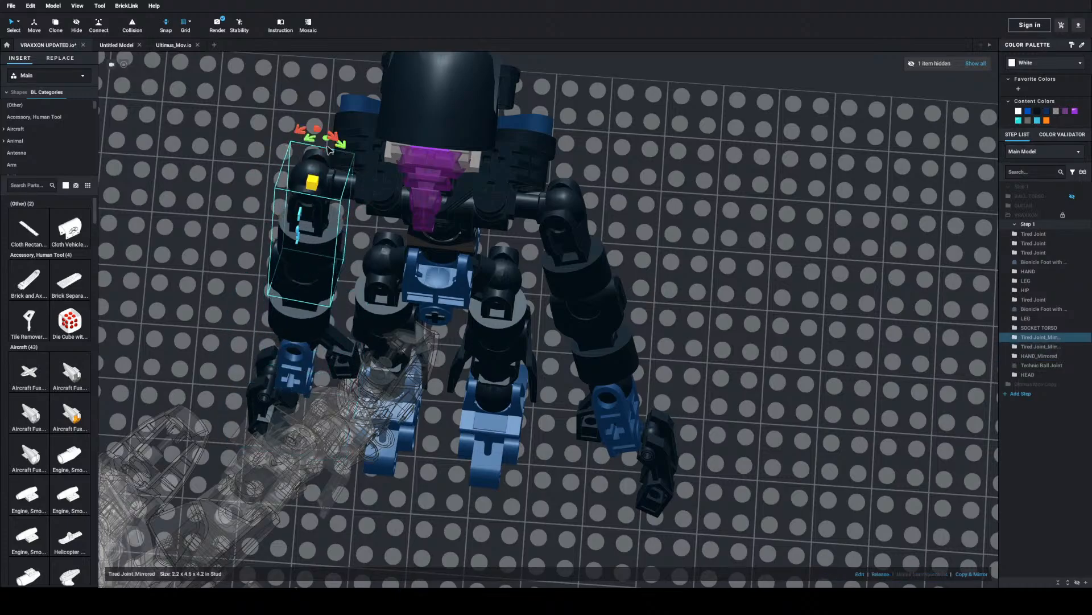
{"action": "right_click_drag", "start_coordinate": [313, 181], "coordinate": [313, 178]}
{"action": "middle_click_drag", "start_coordinate": [363, 178], "coordinate": [373, 239]}
{"action": "left_click_drag", "start_coordinate": [405, 244], "coordinate": [406, 244]}
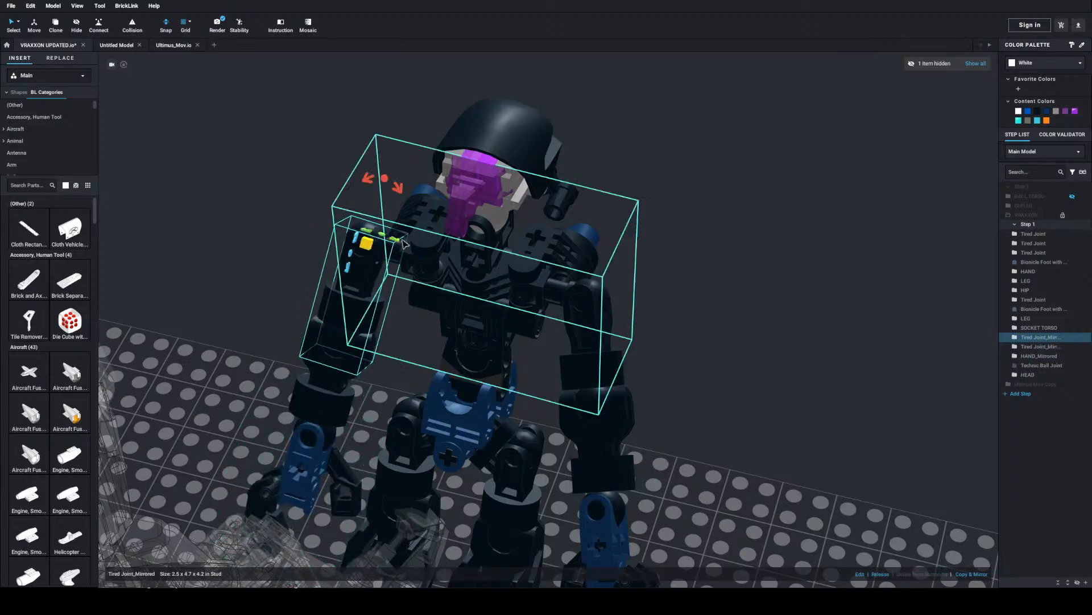
{"action": "left_click", "coordinate": [396, 189]}
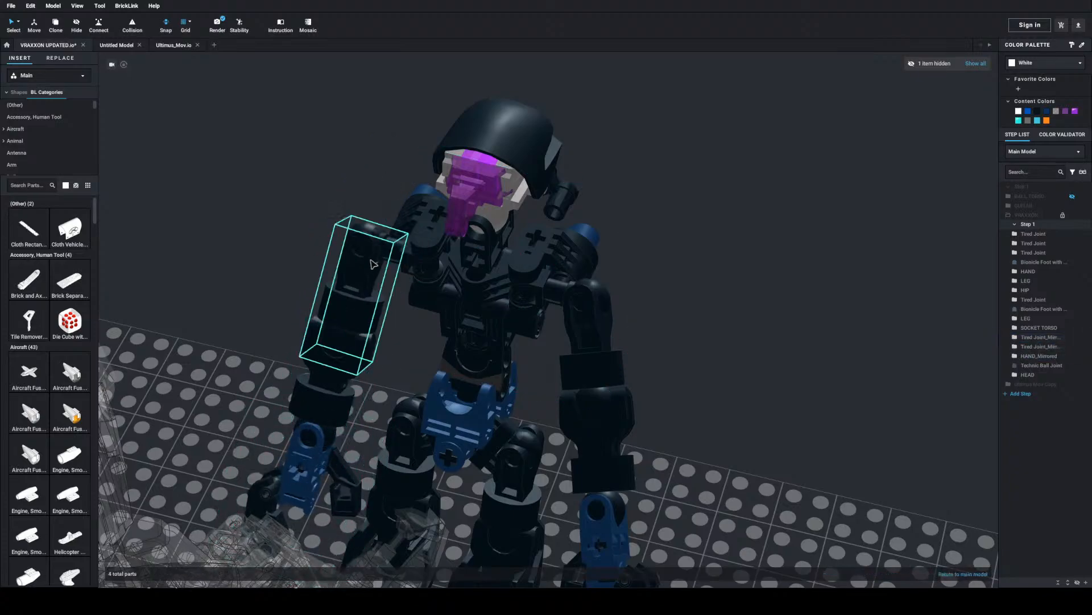
{"action": "left_click_drag", "start_coordinate": [400, 189], "coordinate": [407, 197]}
{"action": "left_click", "coordinate": [370, 196]}
Step: Rotate one of VRAXXON's lower legs slightly about its knee joint
{"action": "right_click_drag", "start_coordinate": [370, 196], "coordinate": [271, 199]}
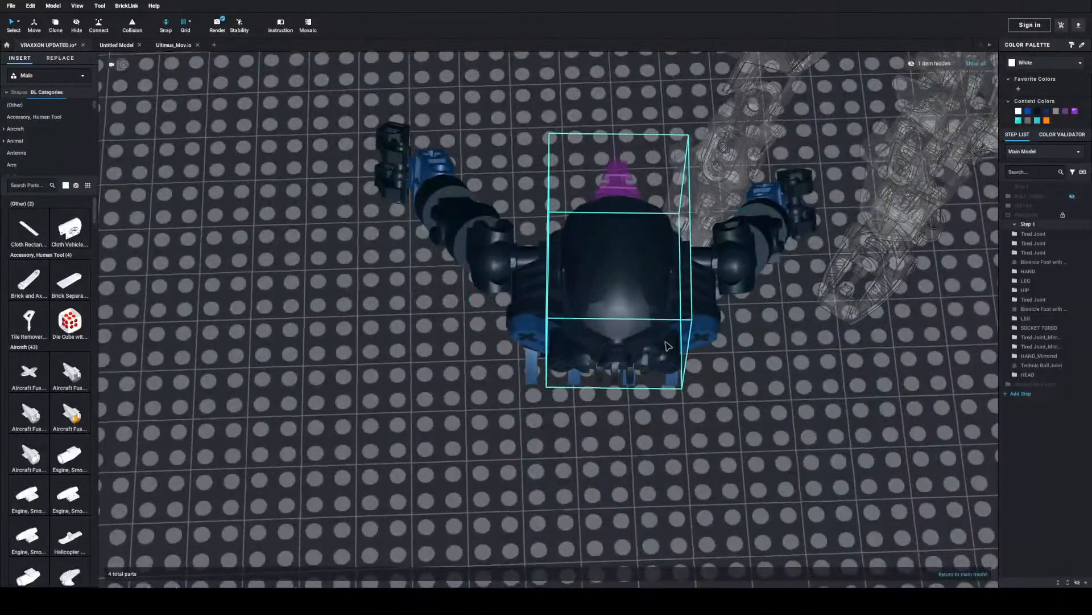
{"action": "middle_click_drag", "start_coordinate": [666, 348], "coordinate": [541, 296]}
{"action": "right_click_drag", "start_coordinate": [541, 295], "coordinate": [442, 220]}
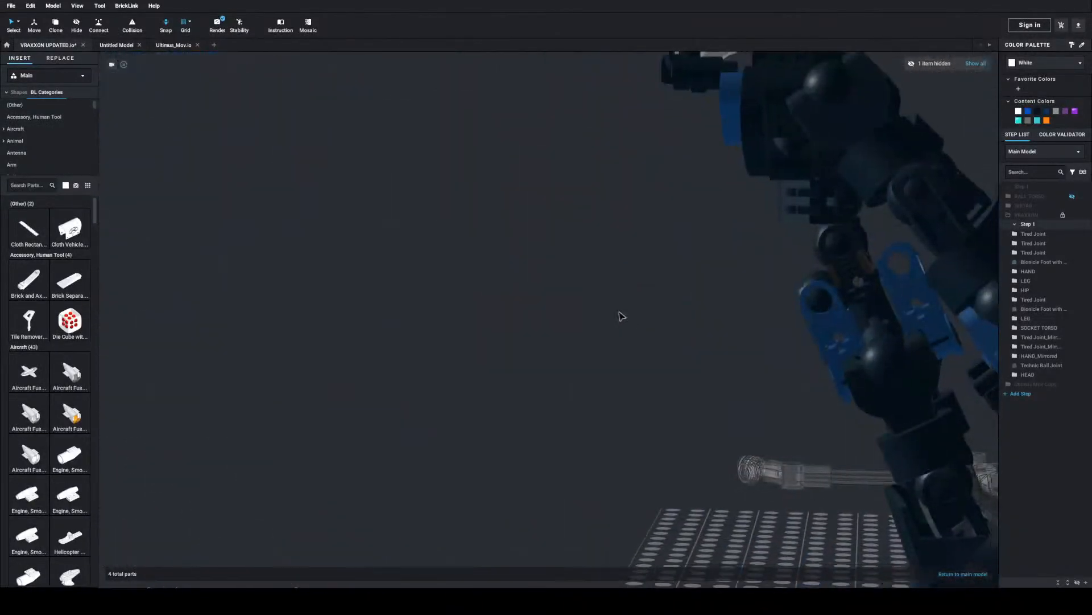
{"action": "middle_click_drag", "start_coordinate": [629, 322], "coordinate": [478, 268]}
{"action": "left_click", "coordinate": [651, 376]}
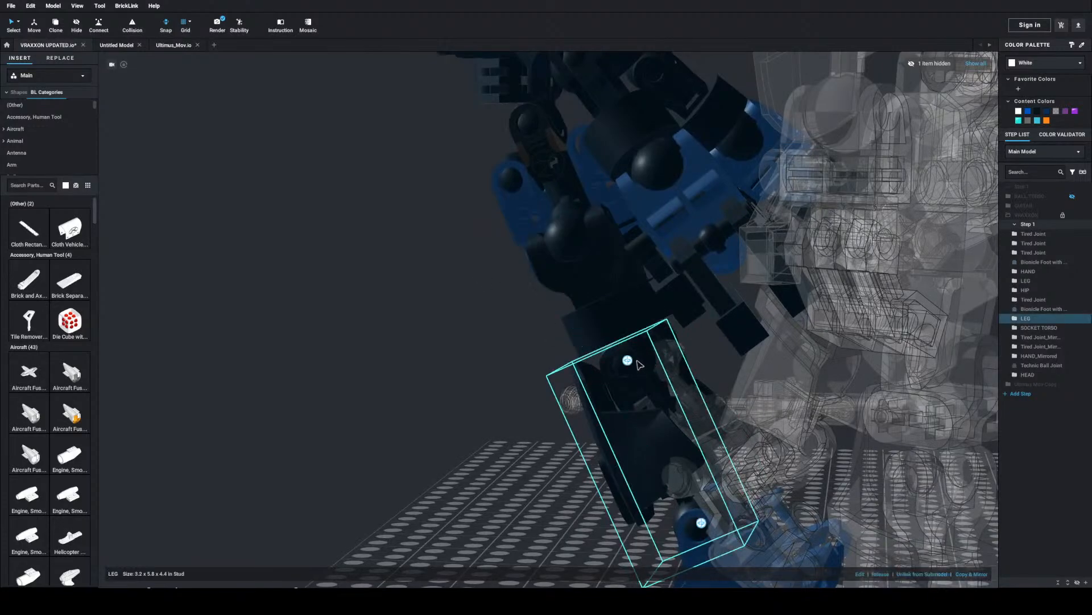
{"action": "left_click", "coordinate": [628, 362]}
{"action": "left_click_drag", "start_coordinate": [580, 305], "coordinate": [579, 330]}
{"action": "left_click", "coordinate": [544, 351]}
{"action": "right_click_drag", "start_coordinate": [544, 352], "coordinate": [584, 407]}
Step: Swing that same leg's thigh, lower leg and foot outward at VRAXXON's hip joint
{"action": "middle_click_drag", "start_coordinate": [579, 420], "coordinate": [720, 400]}
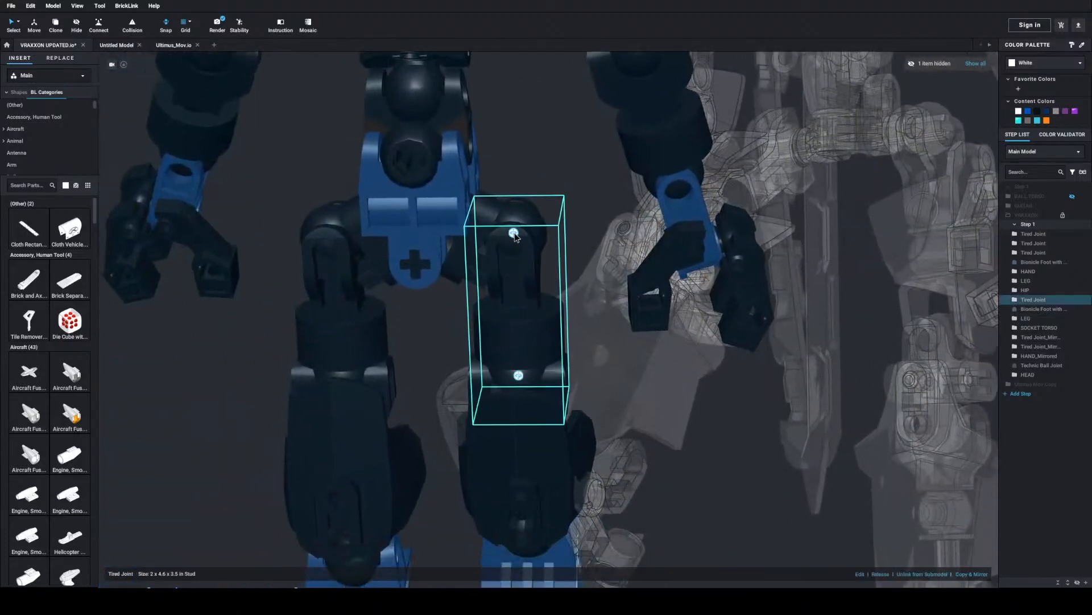
{"action": "left_click_drag", "start_coordinate": [516, 187], "coordinate": [398, 368]}
{"action": "middle_click_drag", "start_coordinate": [434, 382], "coordinate": [456, 369]}
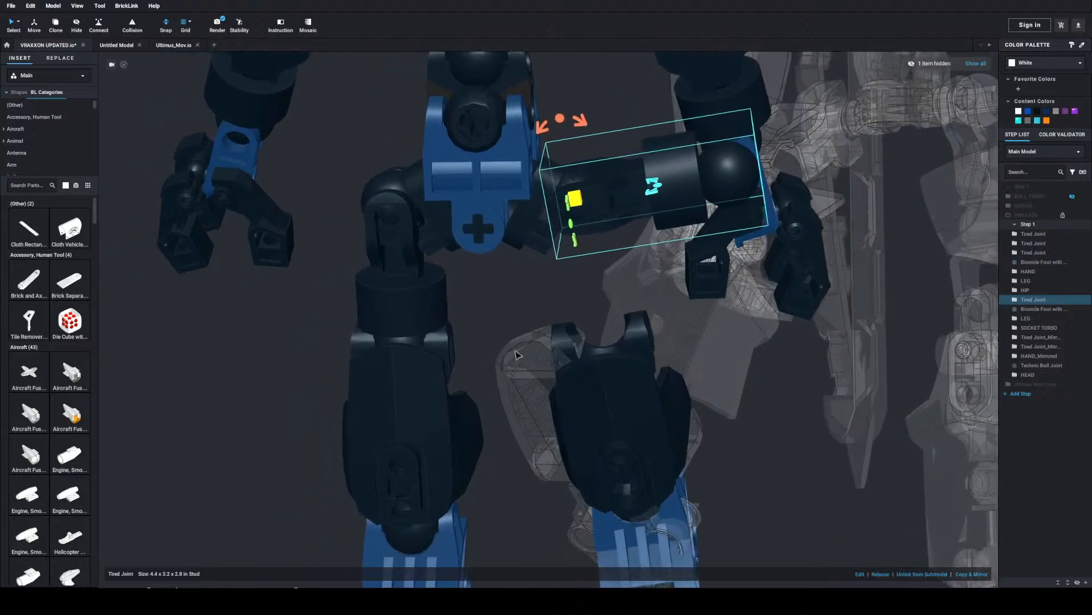
{"action": "left_click", "coordinate": [581, 290]}
{"action": "double_click", "coordinate": [592, 215]}
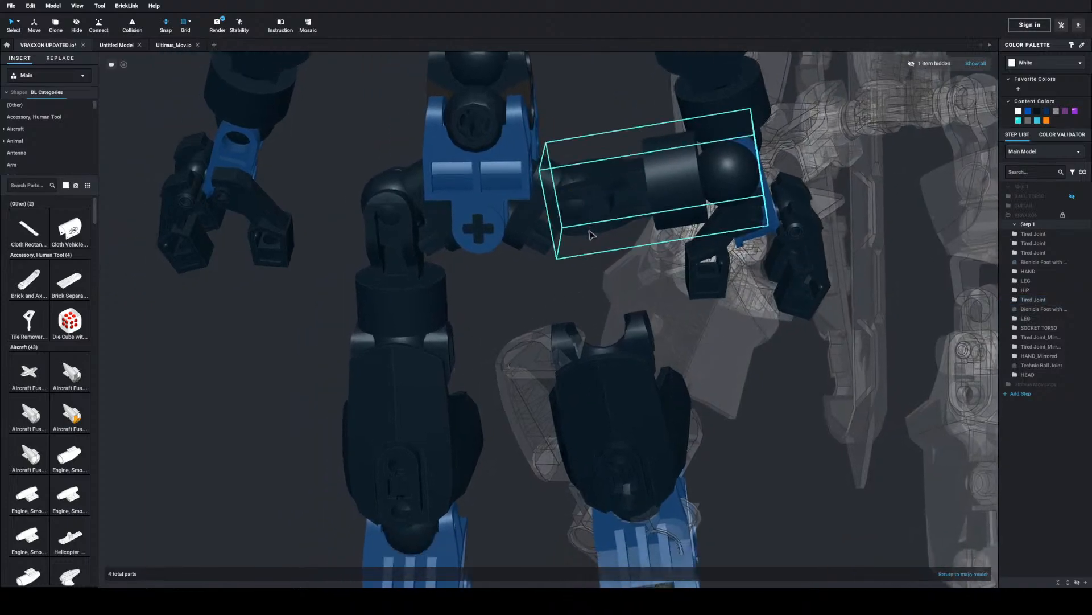
{"action": "key", "text": "ctrl+z"}
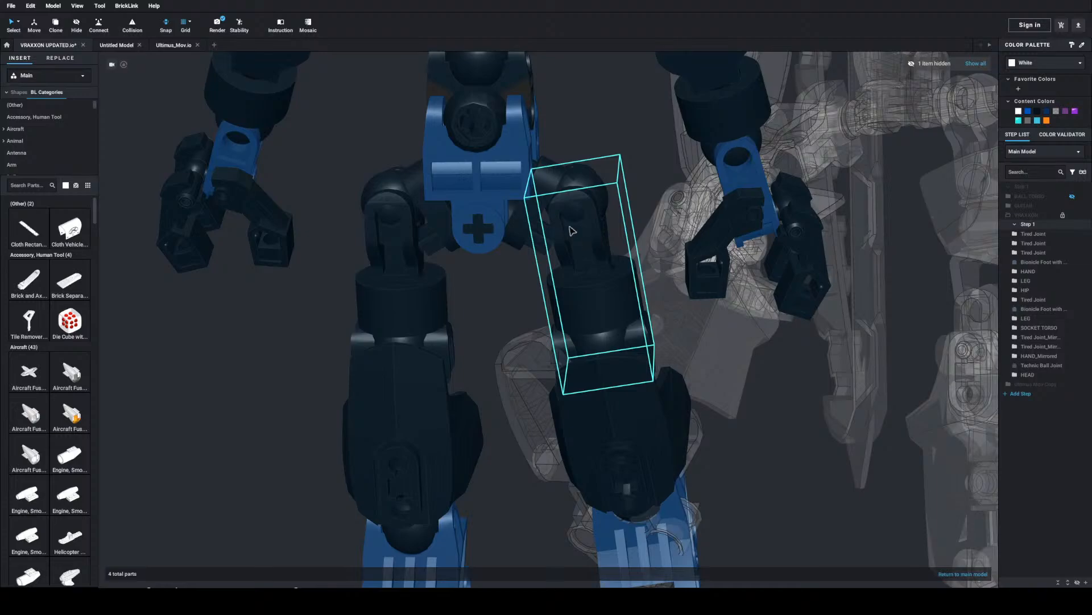
{"action": "left_click", "coordinate": [590, 203]}
{"action": "left_click_drag", "start_coordinate": [542, 127], "coordinate": [531, 134]}
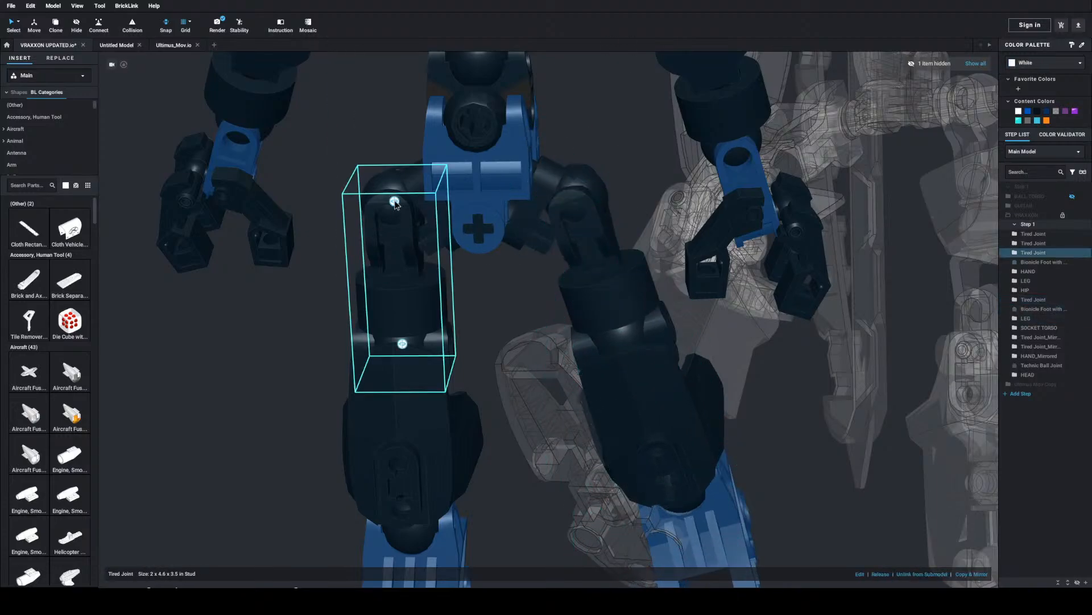
{"action": "left_click", "coordinate": [393, 214]}
{"action": "left_click", "coordinate": [415, 128]}
{"action": "left_click", "coordinate": [385, 216]}
{"action": "mouse_move", "coordinate": [369, 127]}
{"action": "left_mouse_down"}
{"action": "mouse_move", "coordinate": [370, 199]}
{"action": "mouse_move", "coordinate": [376, 129]}
{"action": "left_mouse_up"}
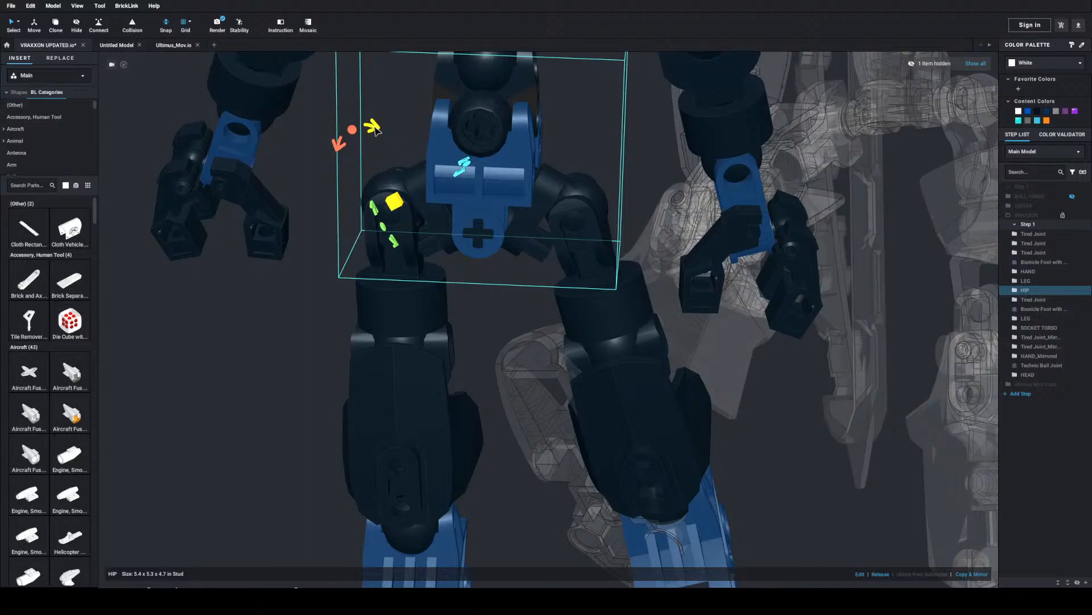
{"action": "left_click", "coordinate": [379, 160]}
{"action": "key", "text": "ctrl+z"}
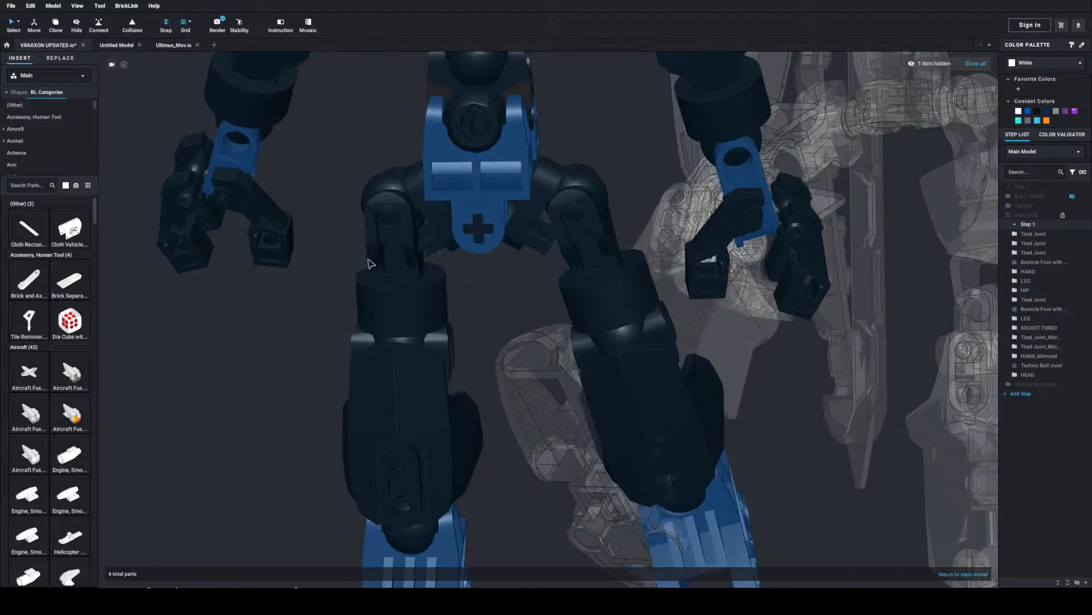
Step: Swing VRAXXON's other leg outward at its hip joint to spread the stance
{"action": "left_click", "coordinate": [387, 236]}
{"action": "left_click", "coordinate": [395, 201]}
{"action": "left_click_drag", "start_coordinate": [411, 127], "coordinate": [428, 139]}
{"action": "left_click", "coordinate": [464, 309]}
Step: Rotate the lower leg and foot of VRAXXON's other leg about the knee joint
{"action": "right_click_drag", "start_coordinate": [463, 309], "coordinate": [528, 319]}
{"action": "left_click", "coordinate": [637, 372]}
{"action": "left_click", "coordinate": [691, 384]}
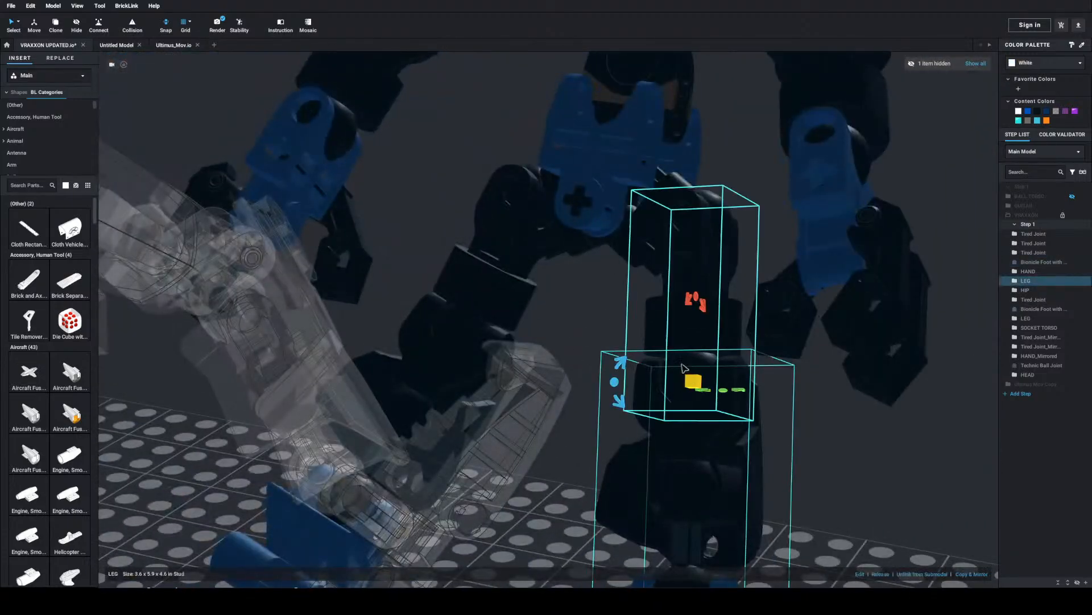
{"action": "left_click_drag", "start_coordinate": [617, 359], "coordinate": [618, 359]}
{"action": "left_click_drag", "start_coordinate": [703, 305], "coordinate": [674, 336]}
{"action": "left_click", "coordinate": [815, 440]}
Step: Return to the main model and rotate the whole VRAXXON figure in front of Ultimus Mov's kicking leg
{"action": "scroll", "coordinate": [815, 440], "scroll_direction": "down", "scroll_amount": 1}
{"action": "right_click_drag", "start_coordinate": [815, 441], "coordinate": [775, 438]}
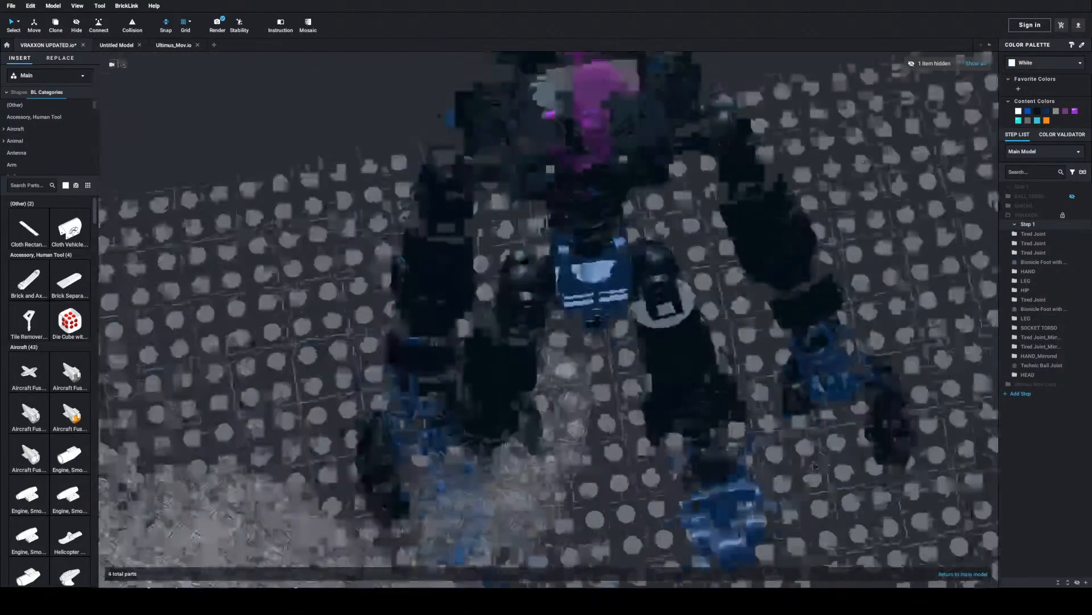
{"action": "left_click", "coordinate": [693, 381]}
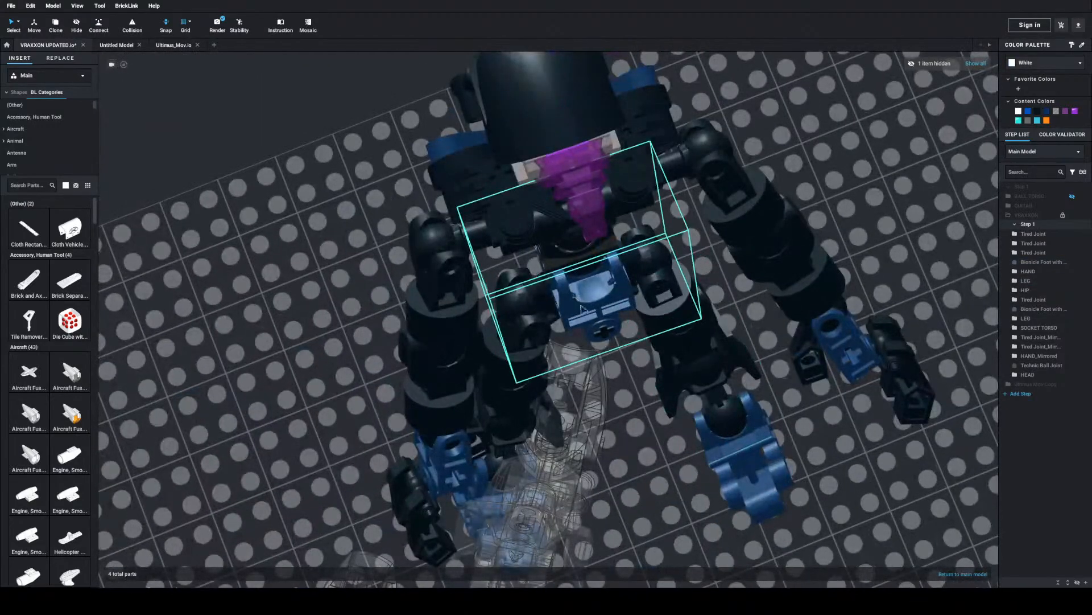
{"action": "double_click", "coordinate": [620, 364]}
{"action": "left_click", "coordinate": [604, 297]}
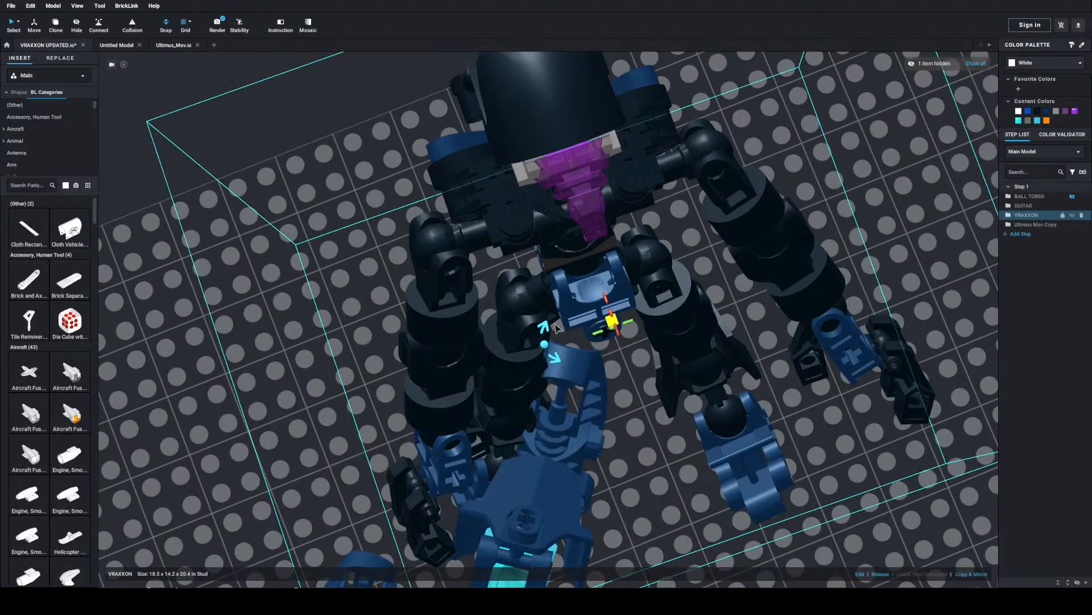
{"action": "right_click_drag", "start_coordinate": [548, 326], "coordinate": [691, 308]}
{"action": "scroll", "coordinate": [691, 310], "scroll_direction": "down", "scroll_amount": 5}
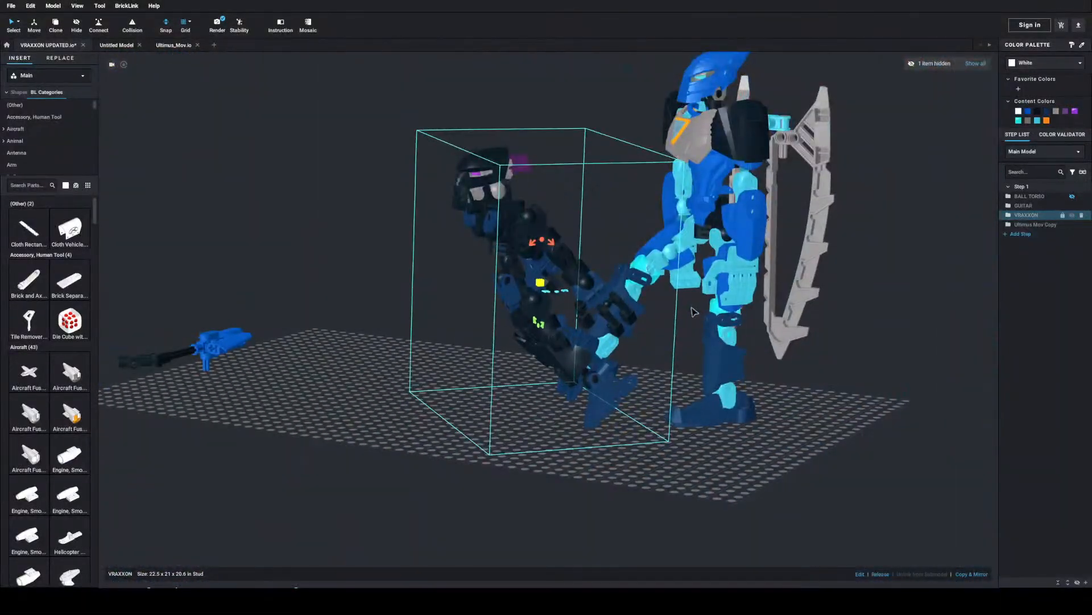
{"action": "scroll", "coordinate": [426, 293], "scroll_direction": "up", "scroll_amount": 4}
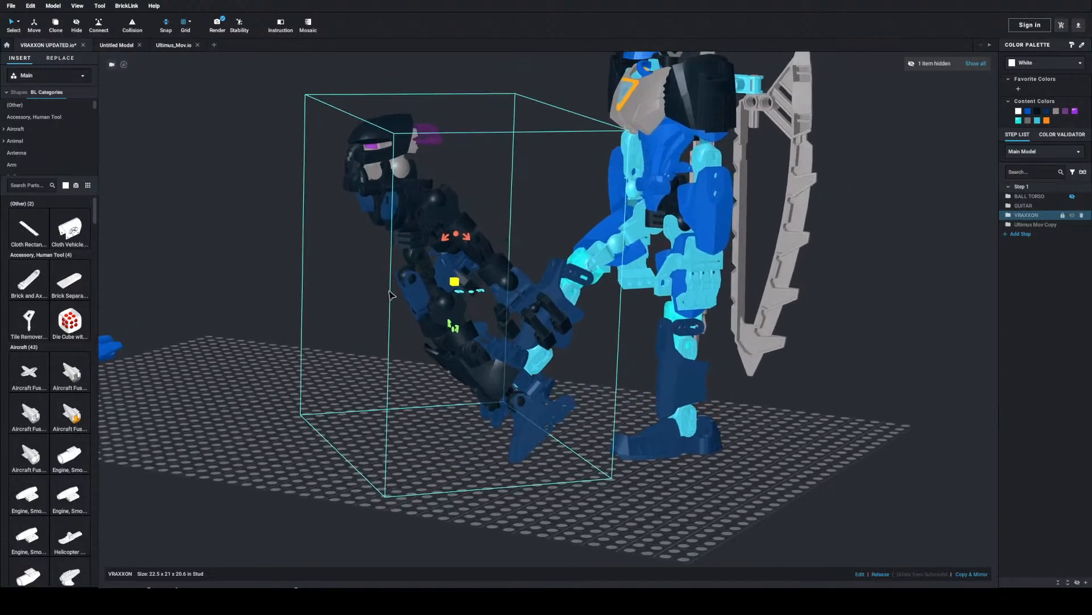
{"action": "left_click_drag", "start_coordinate": [423, 275], "coordinate": [415, 311]}
{"action": "right_click_drag", "start_coordinate": [415, 311], "coordinate": [446, 361]}
{"action": "left_click_drag", "start_coordinate": [446, 361], "coordinate": [551, 463]}
{"action": "right_click_drag", "start_coordinate": [550, 464], "coordinate": [592, 424]}
{"action": "scroll", "coordinate": [591, 424], "scroll_direction": "down", "scroll_amount": 1}
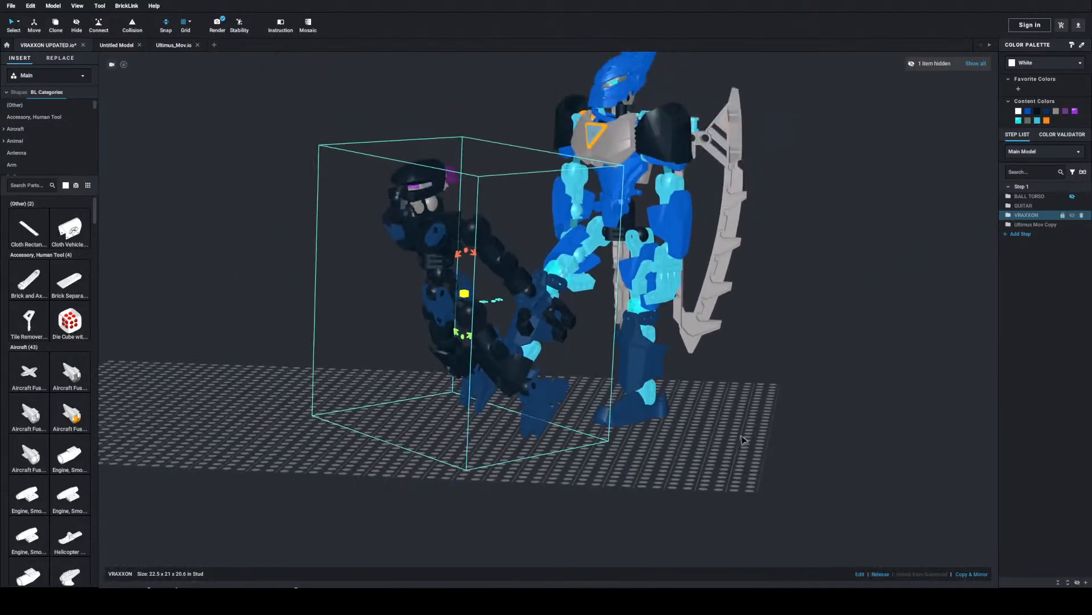
Step: Move the VRAXXON figure forward, clear of Ultimus Mov's kicking foot
{"action": "left_click", "coordinate": [743, 436]}
{"action": "scroll", "coordinate": [583, 324], "scroll_direction": "up", "scroll_amount": 5}
{"action": "scroll", "coordinate": [583, 323], "scroll_direction": "down", "scroll_amount": 3}
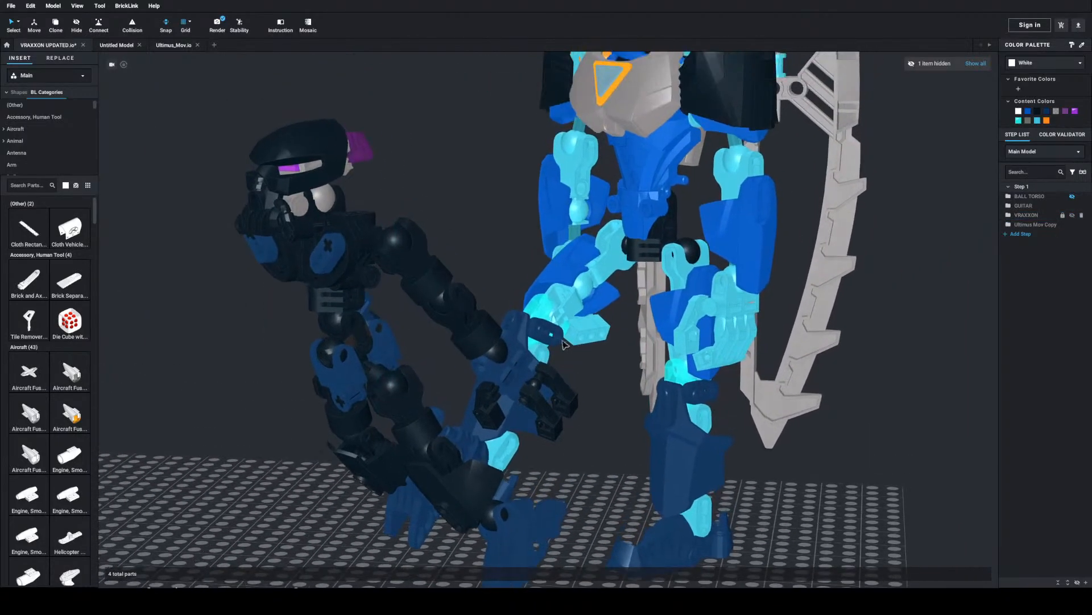
{"action": "left_click", "coordinate": [373, 336]}
{"action": "scroll", "coordinate": [205, 325], "scroll_direction": "up", "scroll_amount": 2}
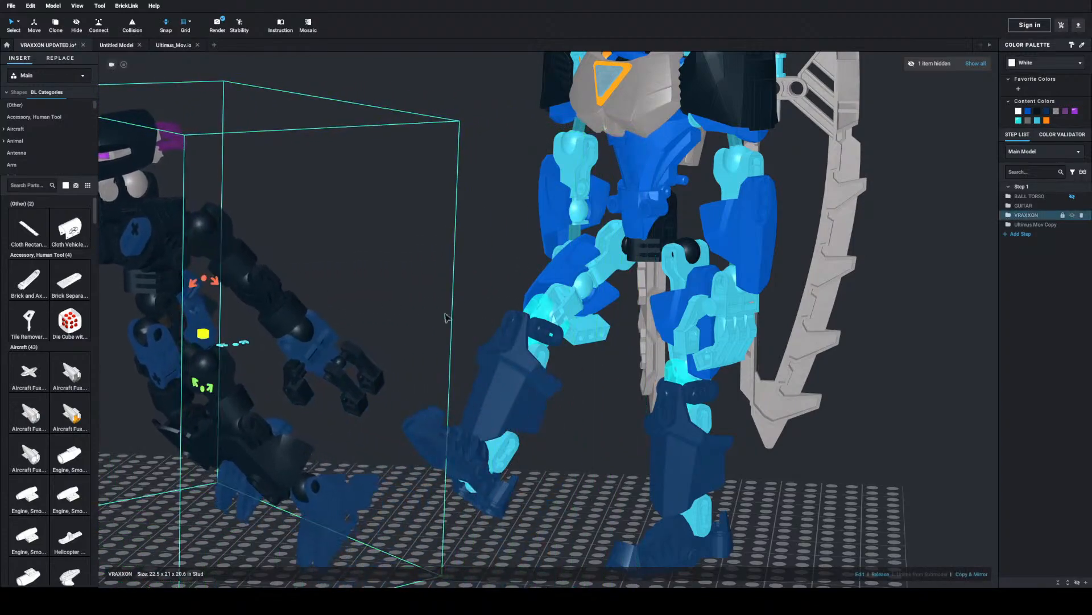
Step: Open the Ultimus Mov Copy submodel and raise its whole mirrored kicking leg higher about the hip joint
{"action": "left_click", "coordinate": [576, 291]}
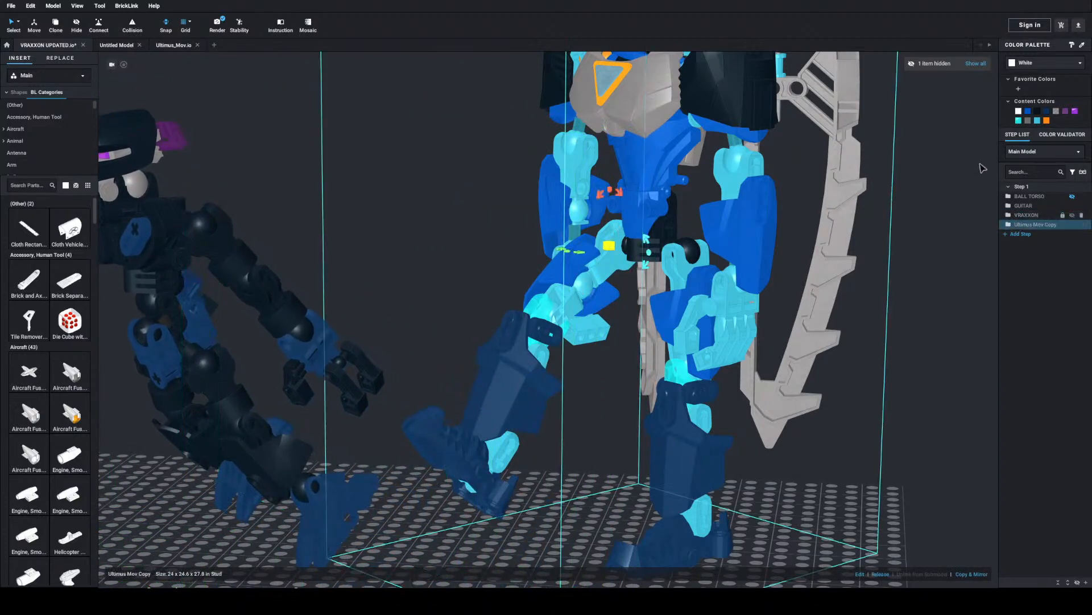
{"action": "double_click", "coordinate": [765, 251]}
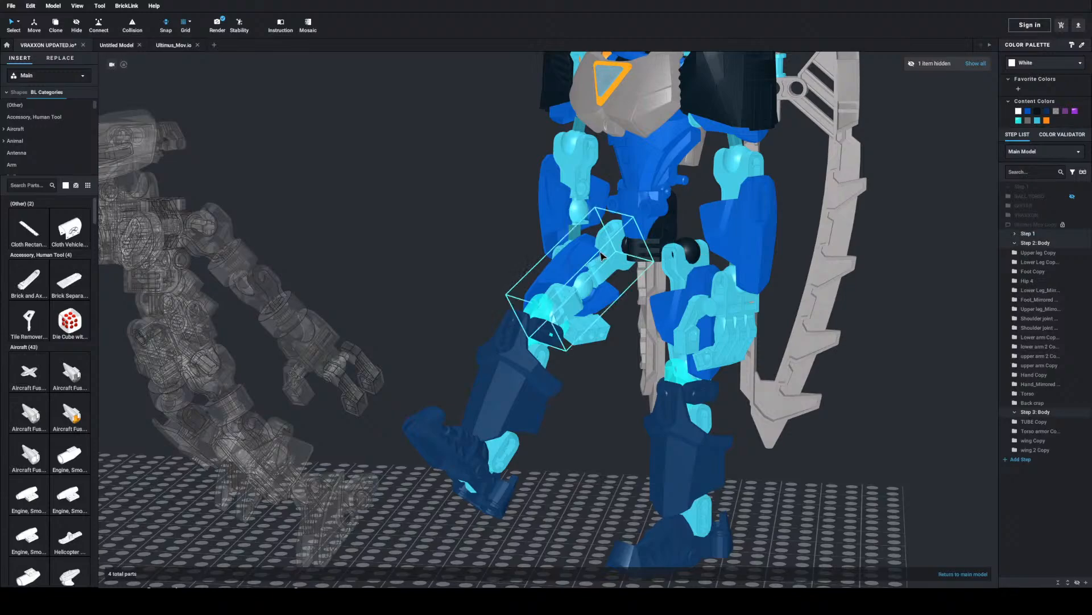
{"action": "left_click", "coordinate": [622, 241]}
{"action": "left_click", "coordinate": [624, 243]}
{"action": "left_click", "coordinate": [623, 243]}
{"action": "left_click", "coordinate": [623, 243]}
{"action": "left_click", "coordinate": [623, 243]}
{"action": "left_click", "coordinate": [623, 243]}
{"action": "left_click_drag", "start_coordinate": [651, 201], "coordinate": [666, 216]}
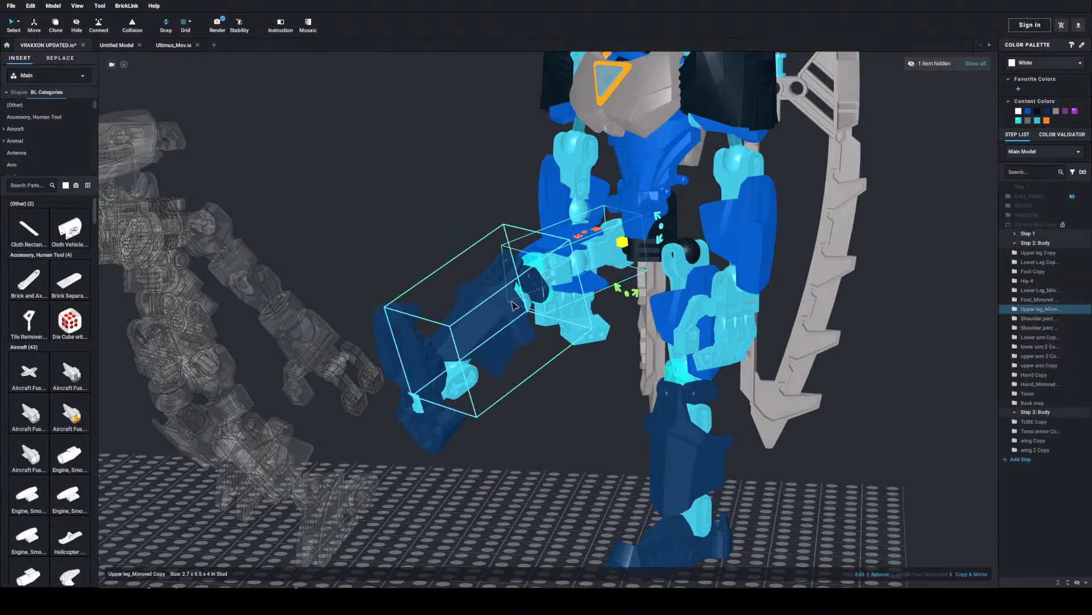
{"action": "left_click", "coordinate": [556, 398]}
Step: Leave the Ultimus Mov submodel and tilt the whole VRAXXON figure back toward the raised kicking leg
{"action": "scroll", "coordinate": [561, 410], "scroll_direction": "down", "scroll_amount": 4}
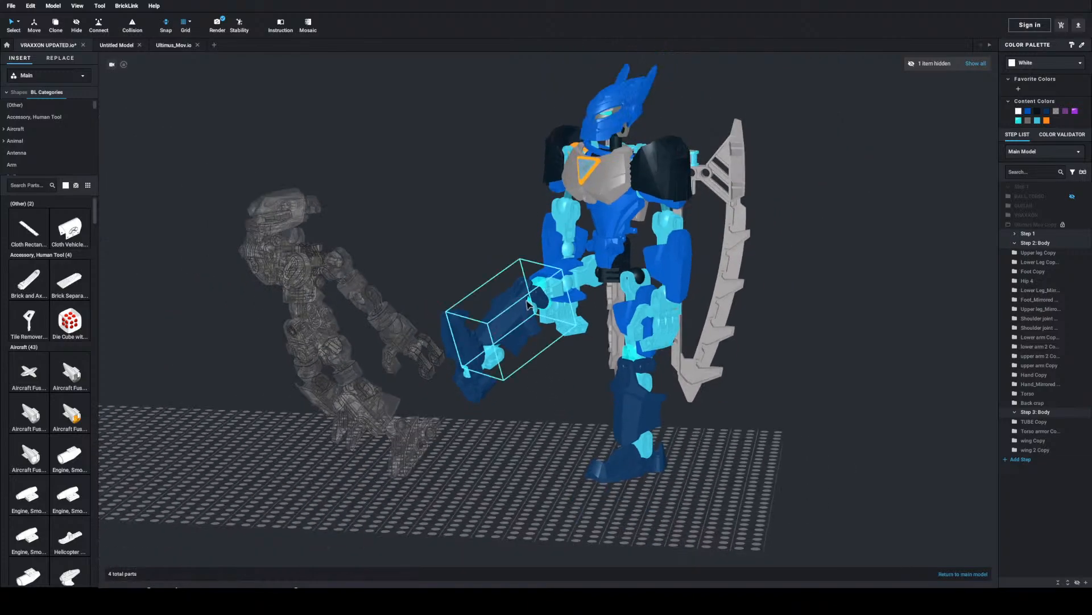
{"action": "left_click", "coordinate": [415, 355]}
{"action": "left_click", "coordinate": [317, 303]}
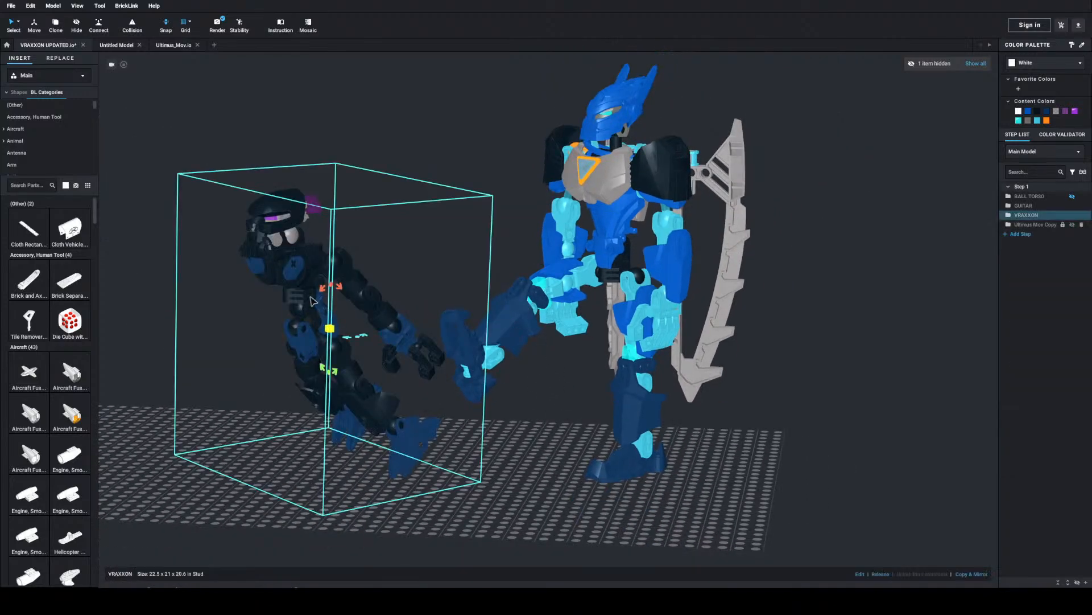
{"action": "left_click_drag", "start_coordinate": [343, 291], "coordinate": [450, 289]}
{"action": "right_click_drag", "start_coordinate": [407, 275], "coordinate": [435, 318]}
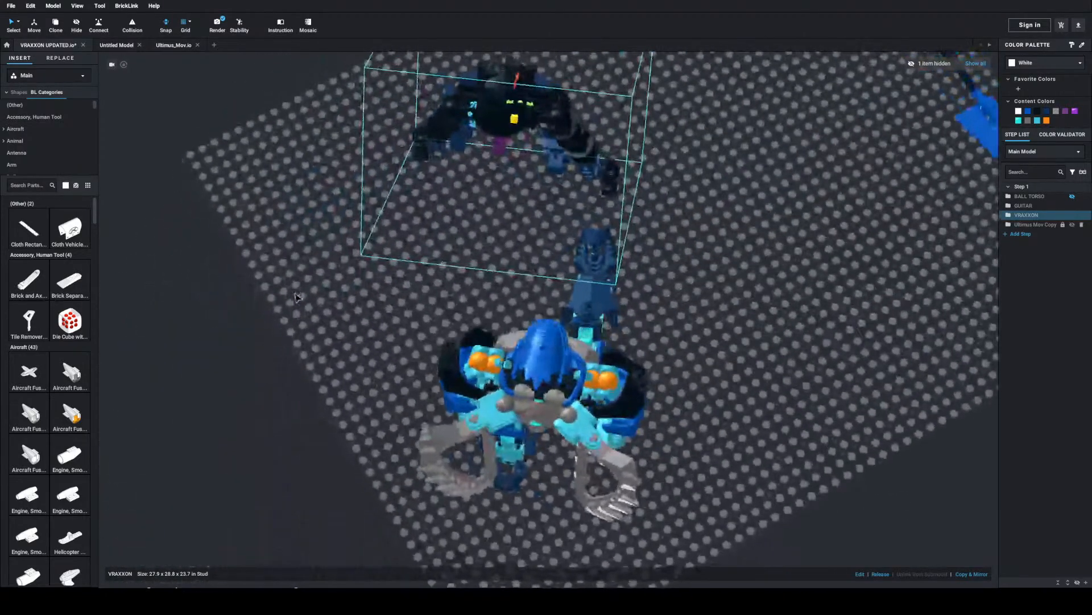
{"action": "scroll", "coordinate": [436, 318], "scroll_direction": "up", "scroll_amount": 3}
{"action": "left_click_drag", "start_coordinate": [381, 228], "coordinate": [476, 299]}
{"action": "right_click_drag", "start_coordinate": [476, 300], "coordinate": [603, 230]}
{"action": "double_click", "coordinate": [605, 233]}
{"action": "left_click", "coordinate": [703, 210]}
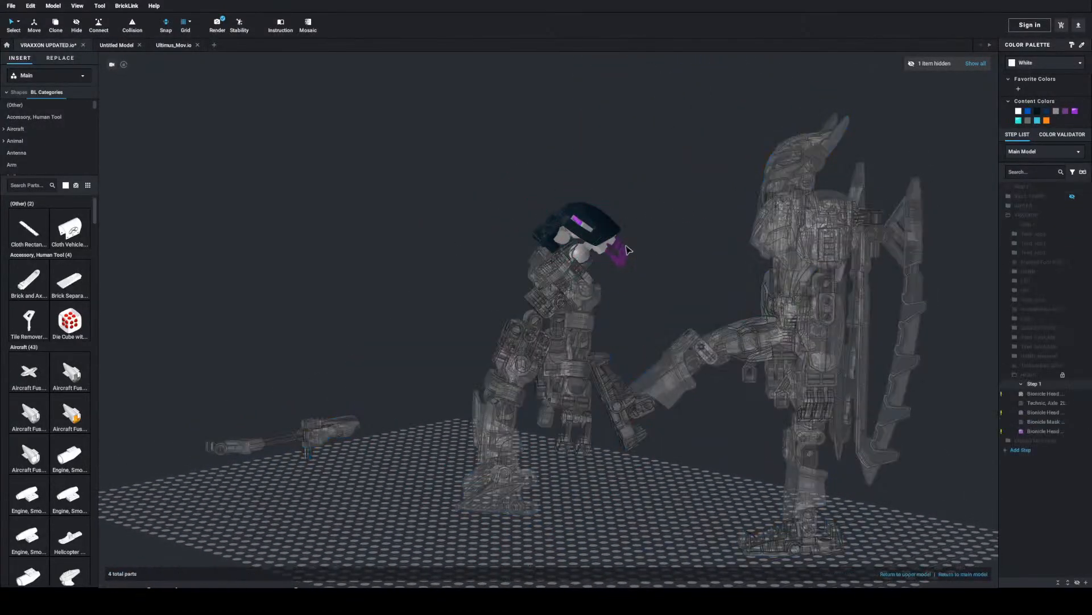
{"action": "double_click", "coordinate": [624, 189]}
{"action": "left_click", "coordinate": [623, 256]}
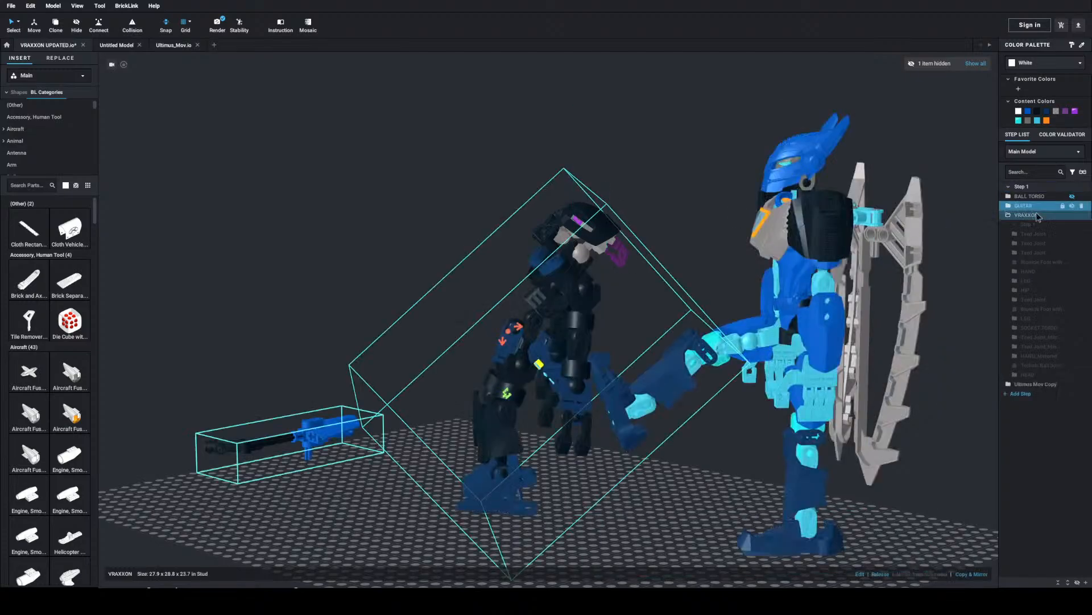
Step: Open the VRAXXON submodel and tilt its head to a more level angle about the neck joint
{"action": "double_click", "coordinate": [631, 263]}
{"action": "left_click", "coordinate": [624, 242]}
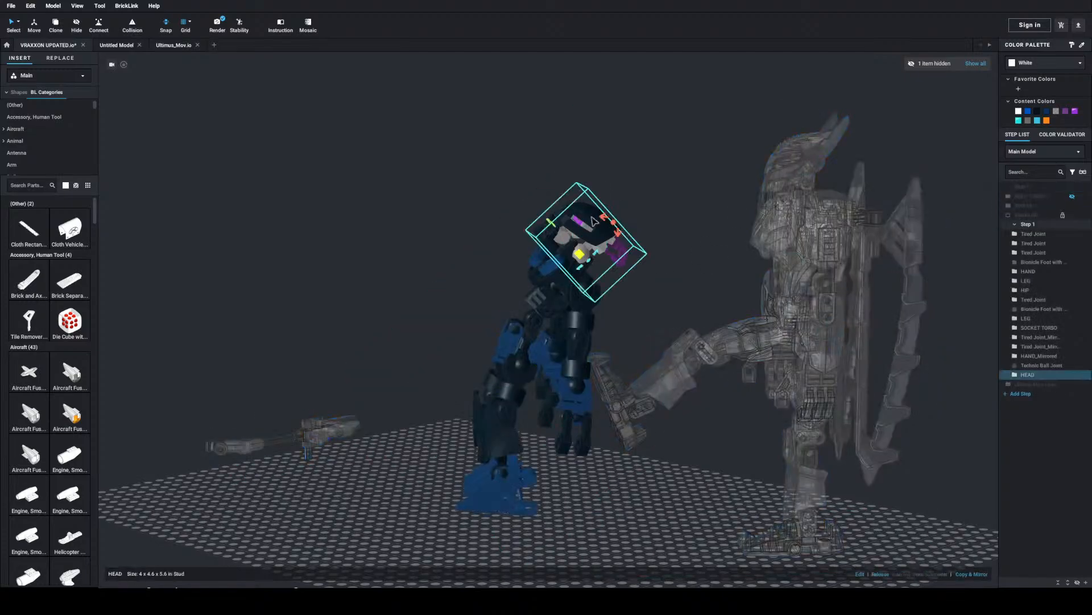
{"action": "left_click_drag", "start_coordinate": [623, 236], "coordinate": [625, 241]}
{"action": "key", "text": "ctrl+z"}
{"action": "left_click", "coordinate": [622, 240]}
{"action": "left_click", "coordinate": [675, 203]}
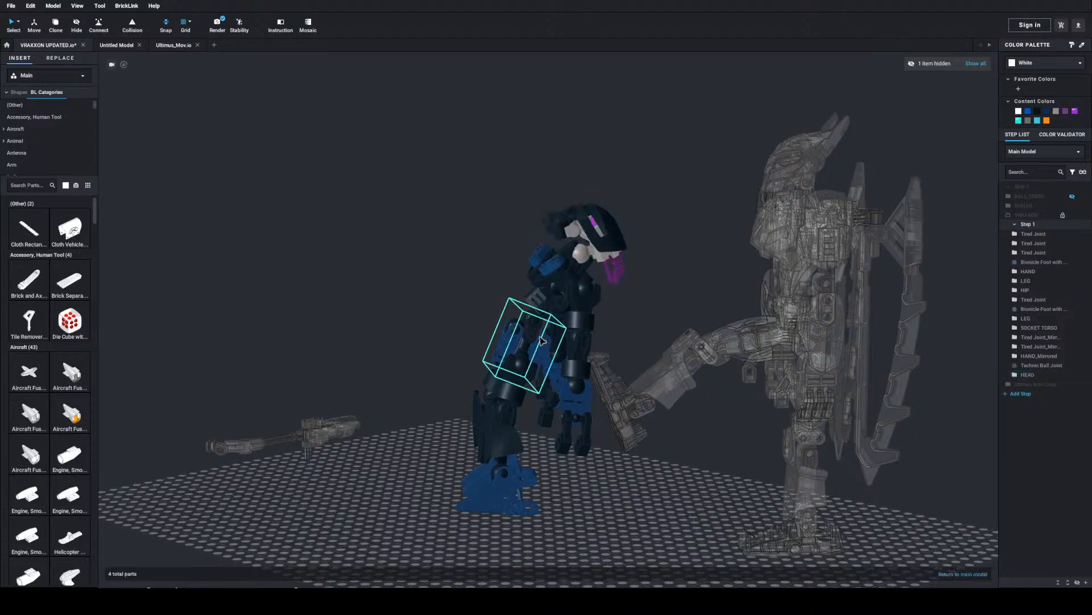
Step: Rotate VRAXXON's tired joint, leg and foot together about 39° about the upper joint, and return to the main model
{"action": "left_click", "coordinate": [522, 380]}
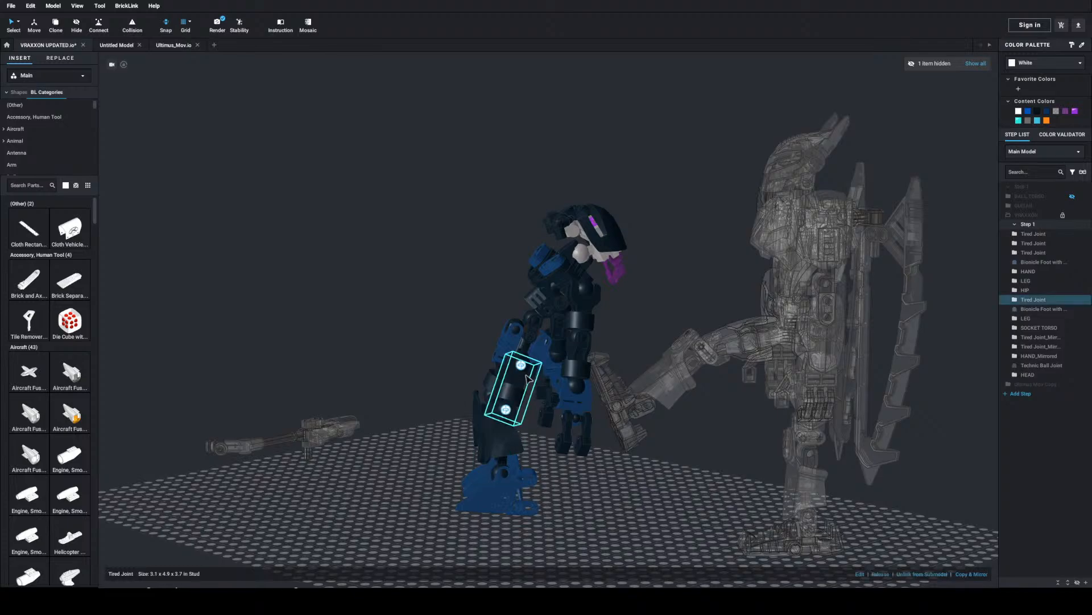
{"action": "left_click", "coordinate": [564, 370]}
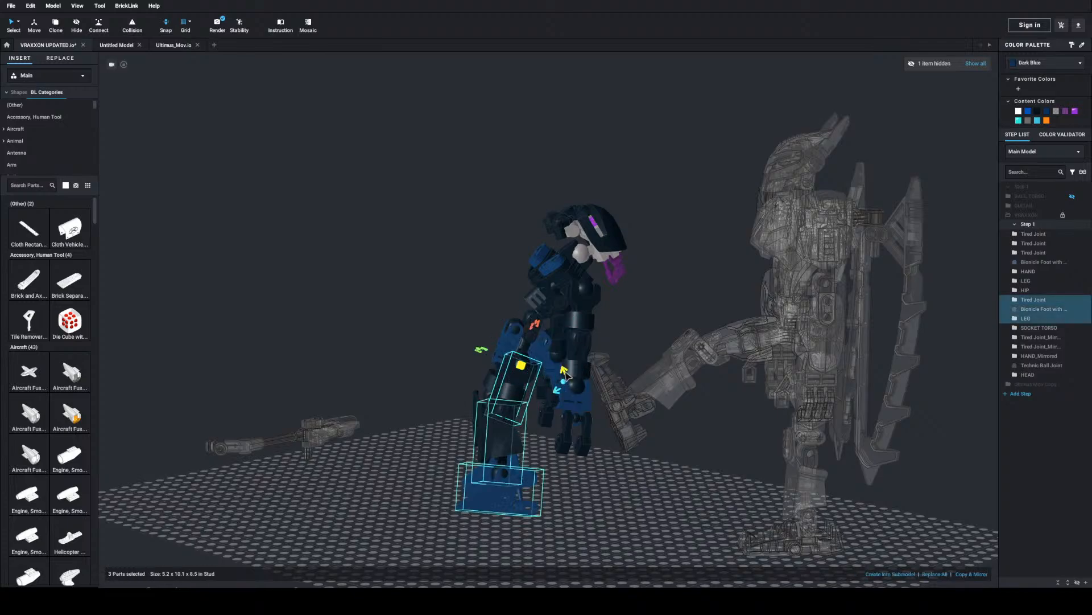
{"action": "left_click_drag", "start_coordinate": [564, 370], "coordinate": [572, 366]}
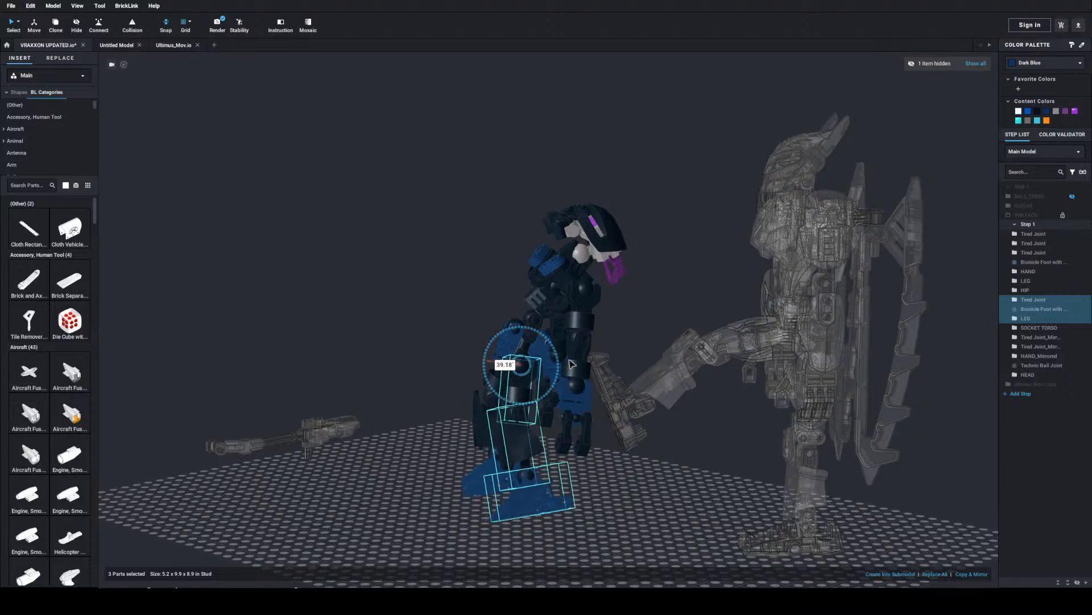
{"action": "left_click", "coordinate": [439, 330]}
{"action": "mouse_move", "coordinate": [449, 326]}
{"action": "right_mouse_down"}
{"action": "mouse_move", "coordinate": [471, 330]}
{"action": "mouse_move", "coordinate": [444, 328]}
{"action": "right_mouse_up"}
{"action": "double_click", "coordinate": [468, 328]}
Step: Open the render settings, frame both figures in the preview and set the image size to 1500 × 1500
{"action": "scroll", "coordinate": [446, 328], "scroll_direction": "up", "scroll_amount": 2}
{"action": "scroll", "coordinate": [443, 328], "scroll_direction": "down", "scroll_amount": 3}
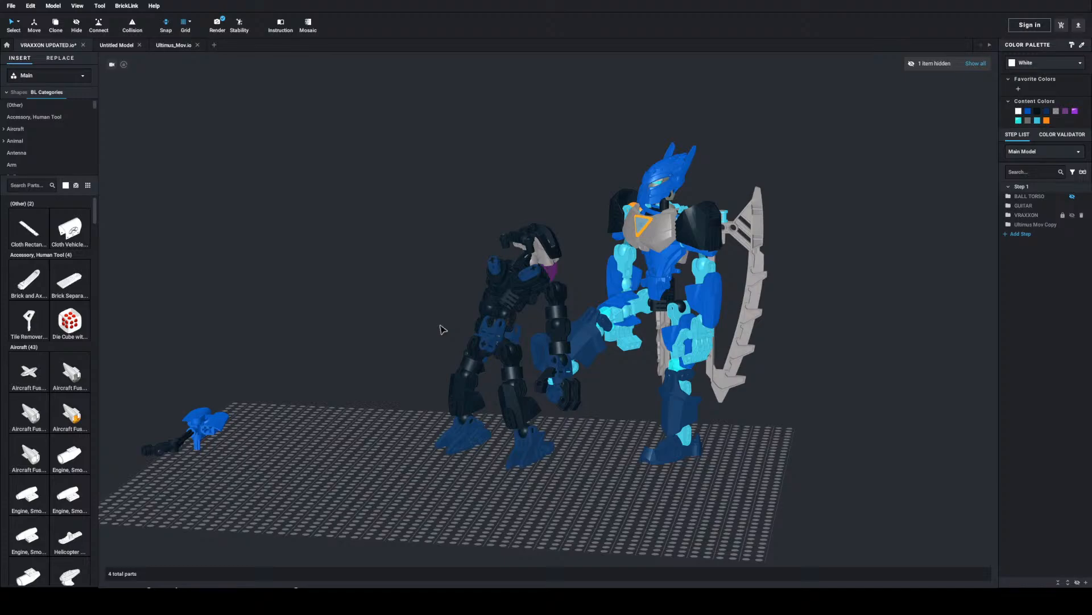
{"action": "scroll", "coordinate": [442, 327], "scroll_direction": "up", "scroll_amount": 3}
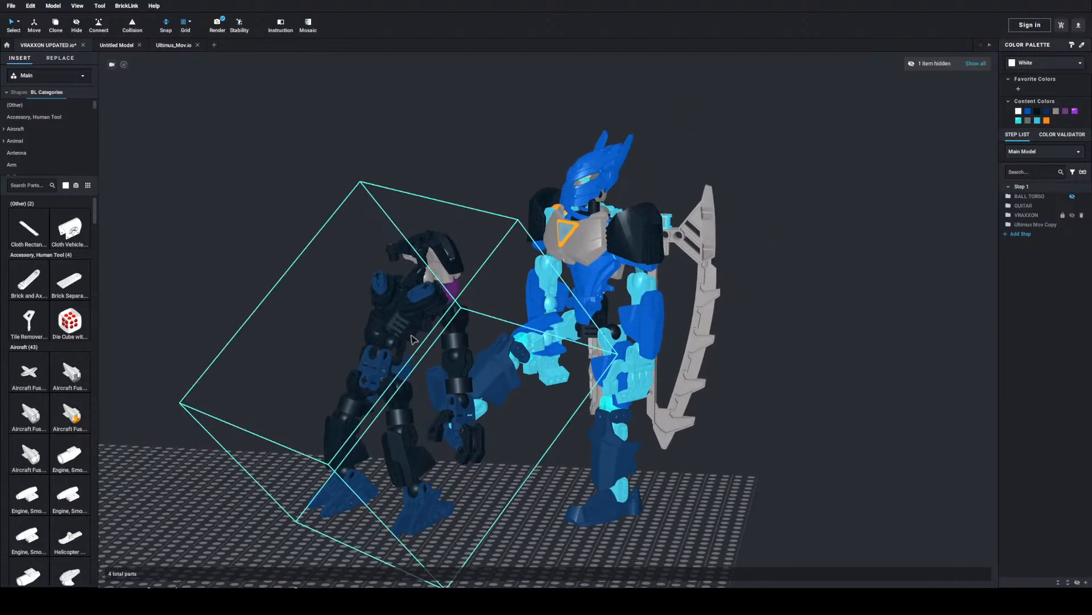
{"action": "left_click", "coordinate": [220, 29]}
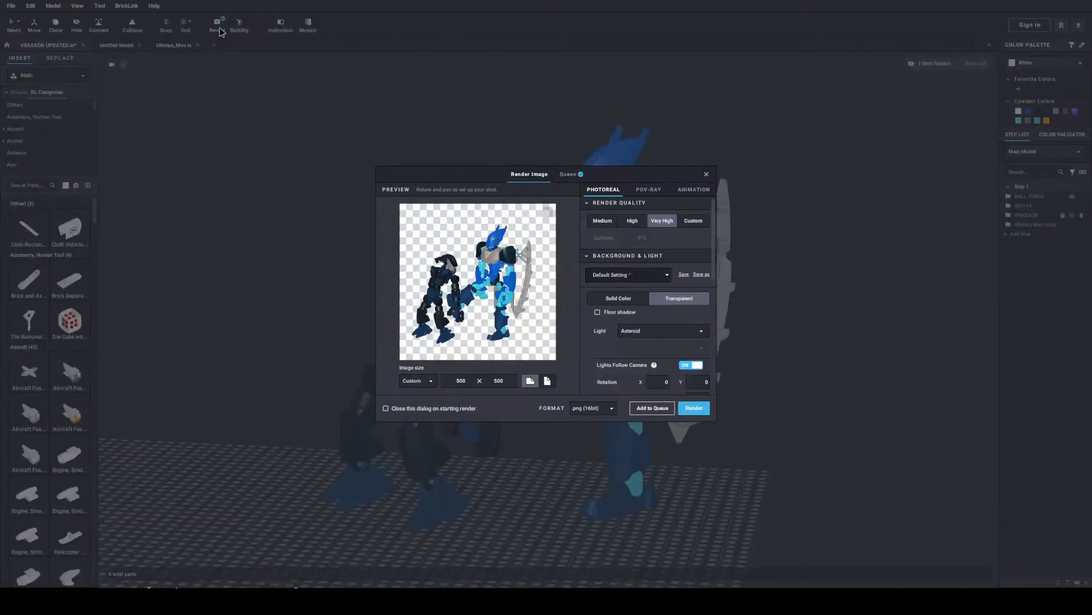
{"action": "scroll", "coordinate": [488, 267], "scroll_direction": "up", "scroll_amount": 2}
{"action": "left_click_drag", "start_coordinate": [488, 267], "coordinate": [501, 267]}
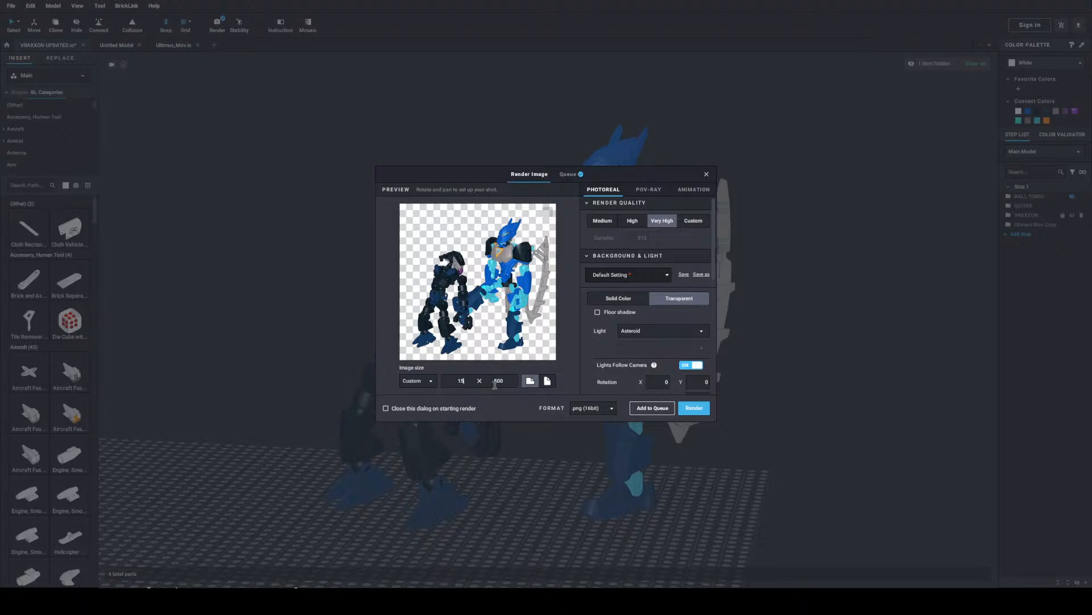
{"action": "left_click", "coordinate": [503, 379]}
{"action": "scroll", "coordinate": [584, 352], "scroll_direction": "down", "scroll_amount": 3}
{"action": "scroll", "coordinate": [583, 352], "scroll_direction": "down", "scroll_amount": 2}
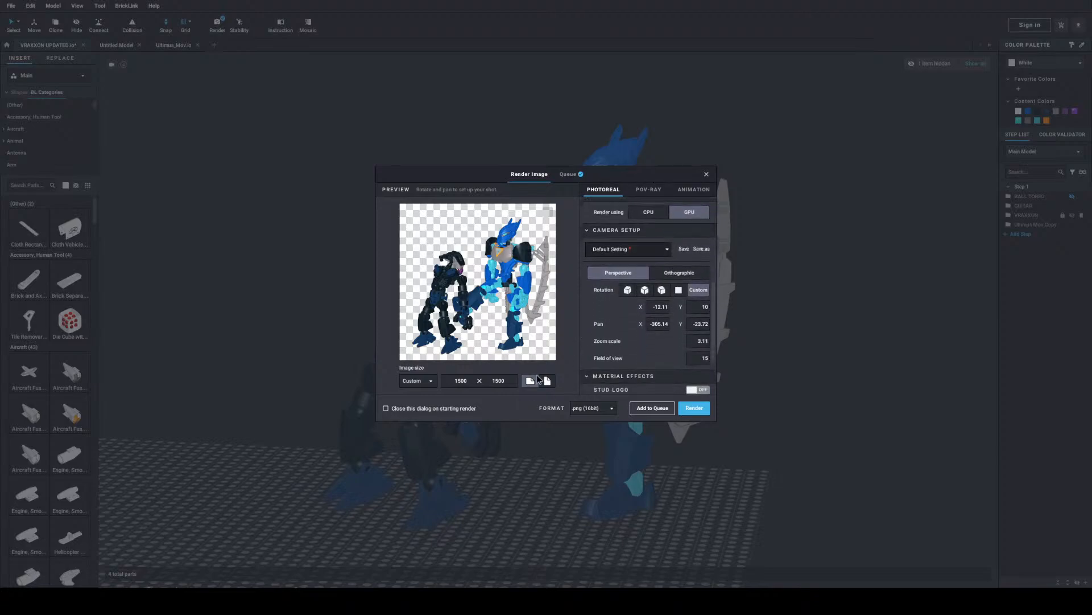
Step: Set the render image size to 150 × 150, start the render and close the render window
{"action": "double_click", "coordinate": [504, 380]}
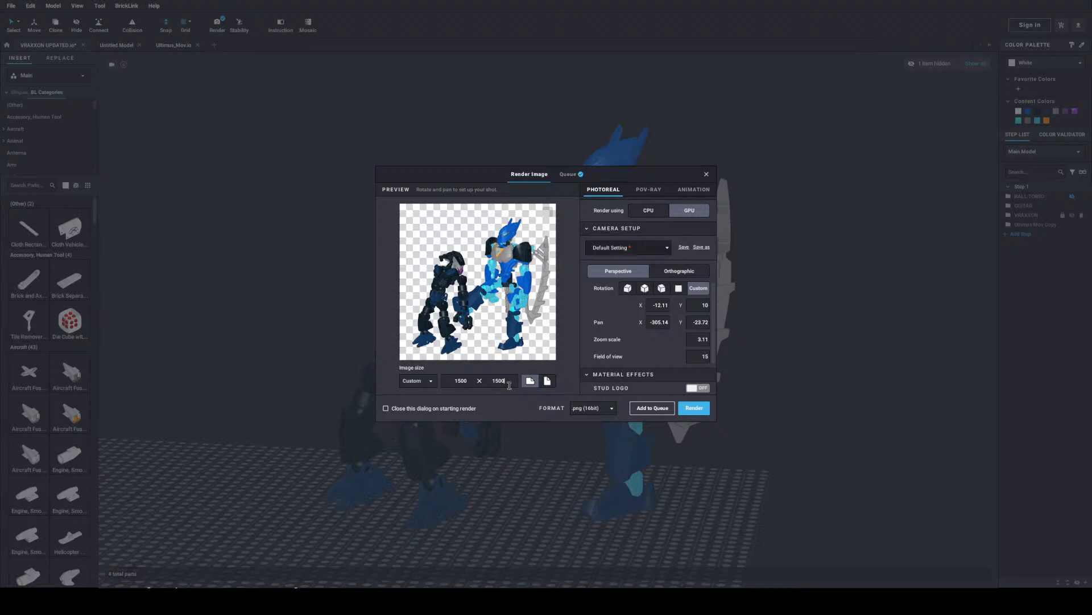
{"action": "double_click", "coordinate": [471, 381]}
{"action": "left_click", "coordinate": [470, 382]}
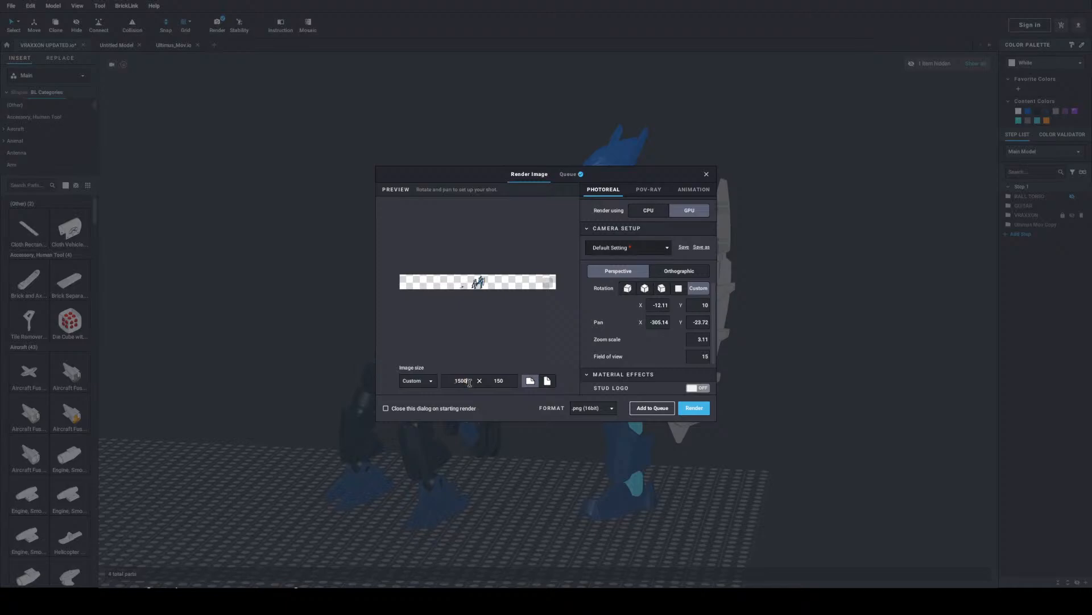
{"action": "key", "text": "Return"}
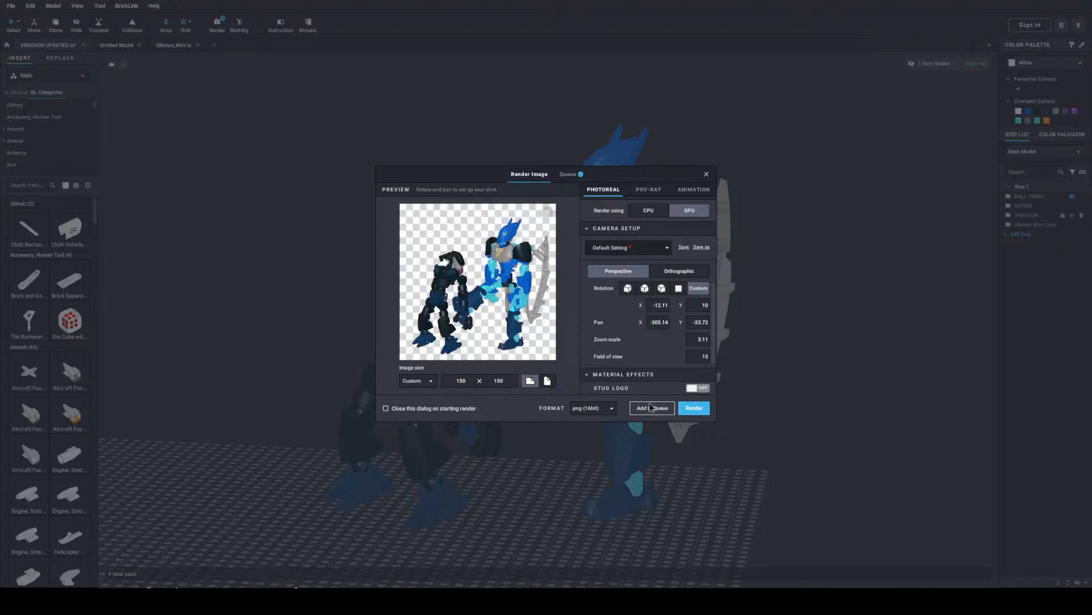
{"action": "scroll", "coordinate": [653, 368], "scroll_direction": "down", "scroll_amount": 1}
{"action": "scroll", "coordinate": [654, 368], "scroll_direction": "down", "scroll_amount": 1}
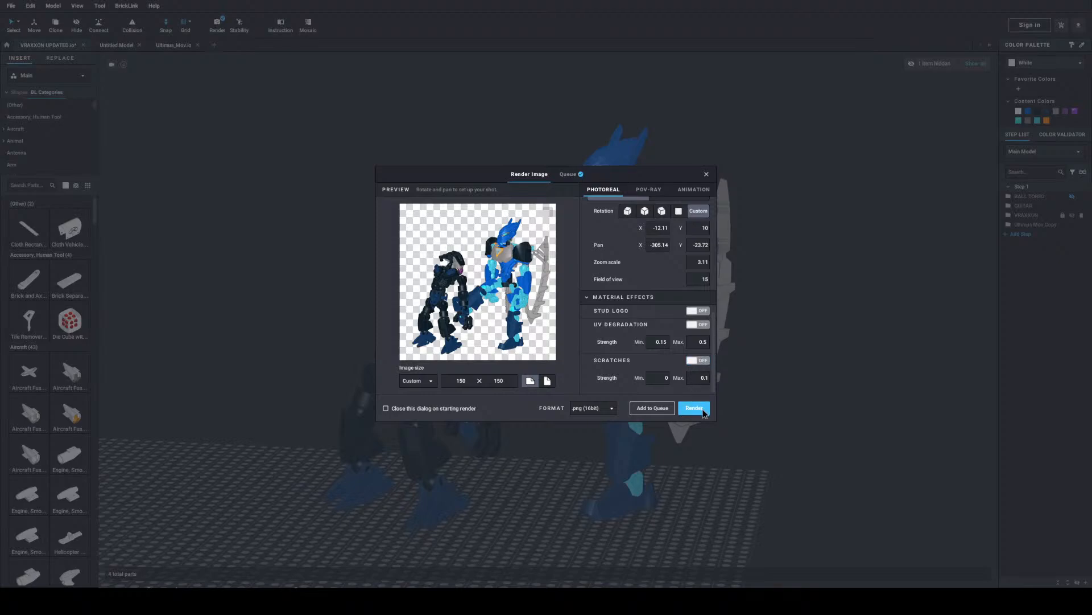
{"action": "left_click", "coordinate": [704, 412]}
{"action": "left_click", "coordinate": [706, 174]}
Step: Recolour the glowing cyan knee piece in Ultimus Mov's kicking lower leg to Medium Azure and leave that submodel
{"action": "left_click", "coordinate": [578, 351]}
{"action": "scroll", "coordinate": [577, 351], "scroll_direction": "up", "scroll_amount": 5}
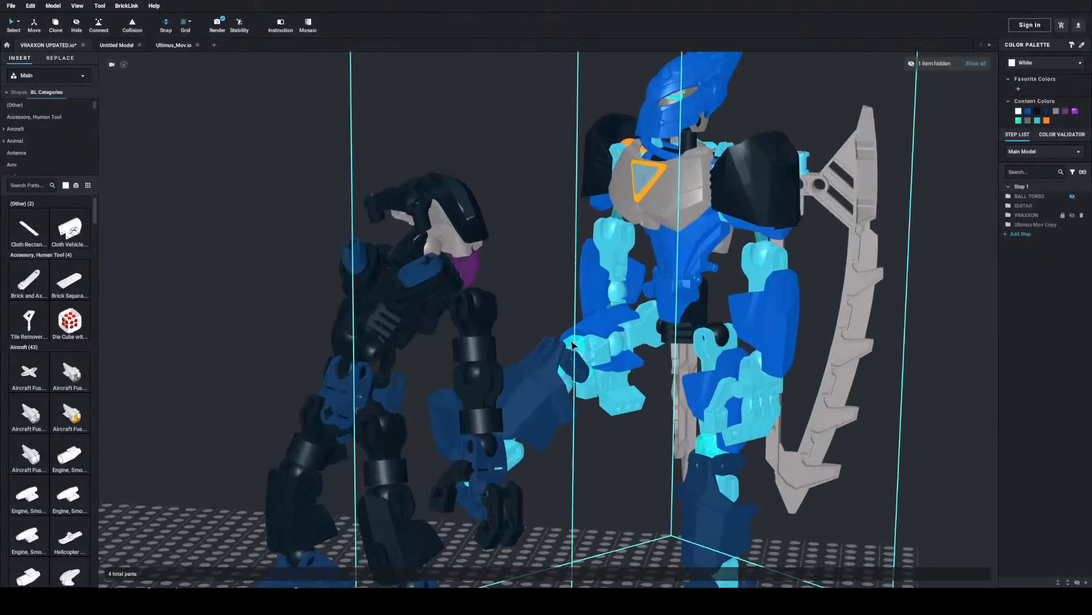
{"action": "double_click", "coordinate": [577, 351]}
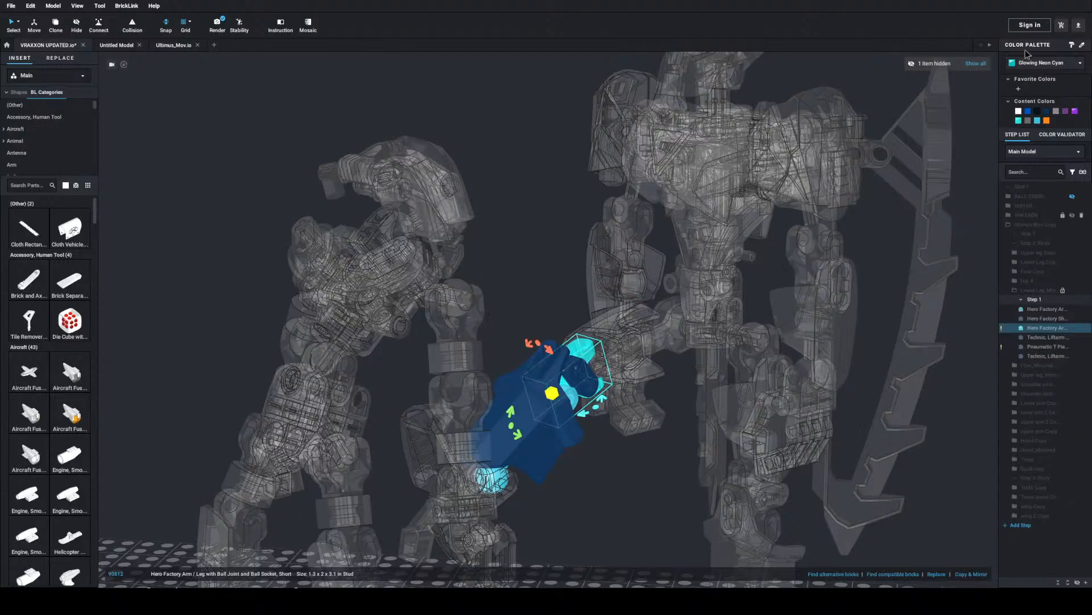
{"action": "left_click", "coordinate": [1037, 121]}
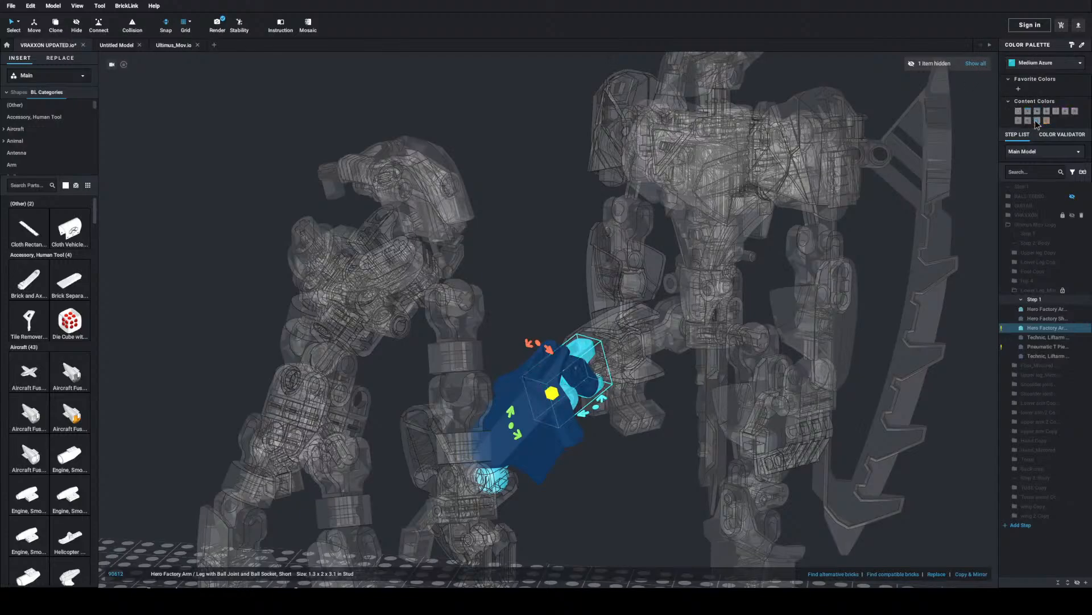
{"action": "double_click", "coordinate": [747, 461]}
Step: Recolour the glowing cyan knee piece in Ultimus Mov's standing leg to Medium Azure and leave its submodel
{"action": "double_click", "coordinate": [742, 477]}
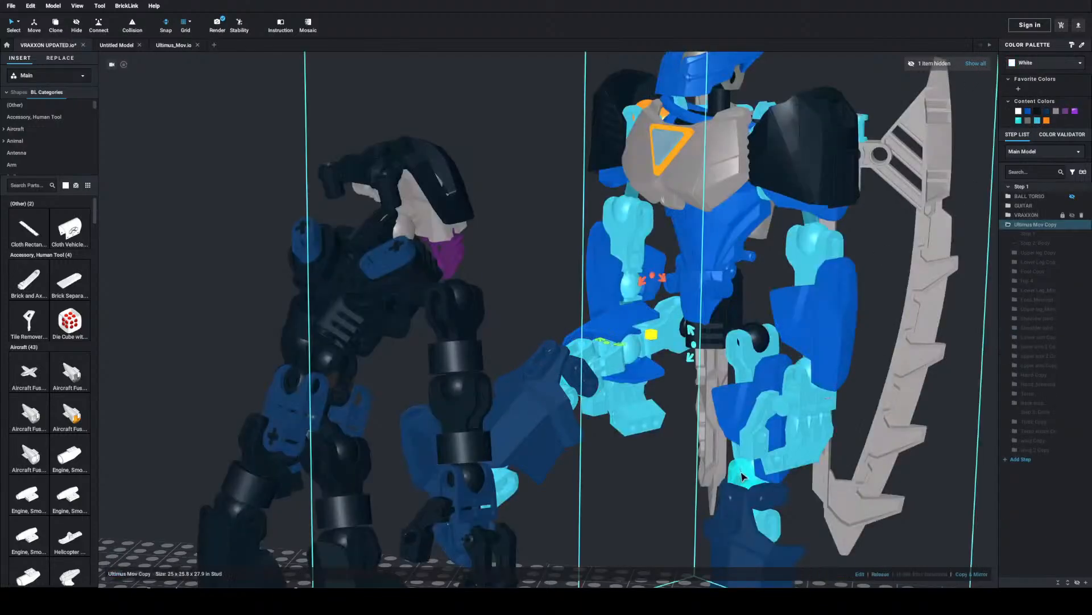
{"action": "left_click", "coordinate": [1036, 122]}
{"action": "double_click", "coordinate": [907, 188]}
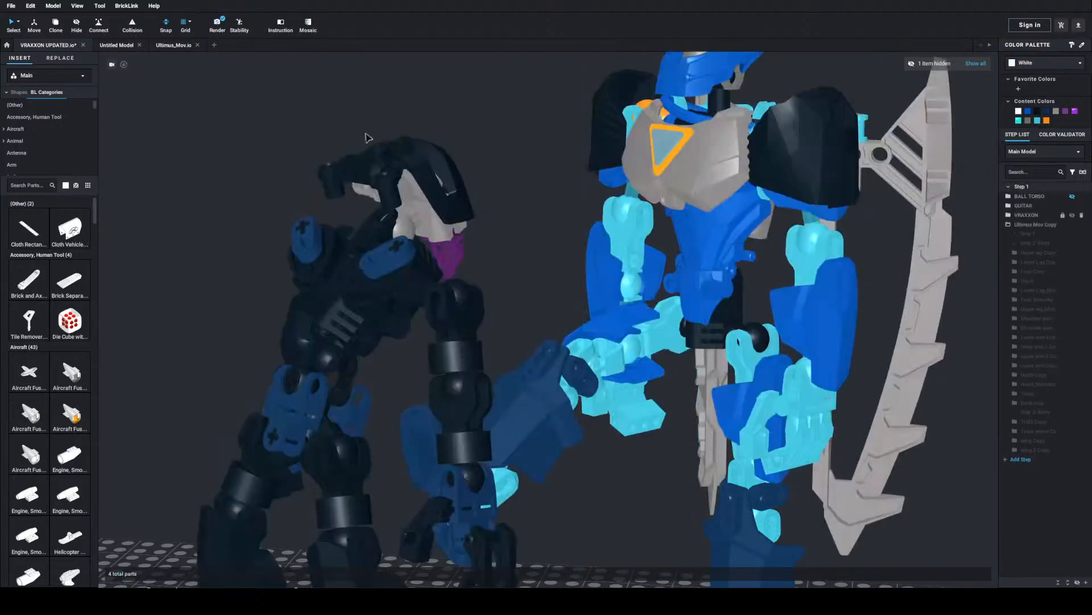
Step: Reopen the render settings, set the image size to 550 × 550 and start the render of both figures
{"action": "scroll", "coordinate": [382, 148], "scroll_direction": "down", "scroll_amount": 5}
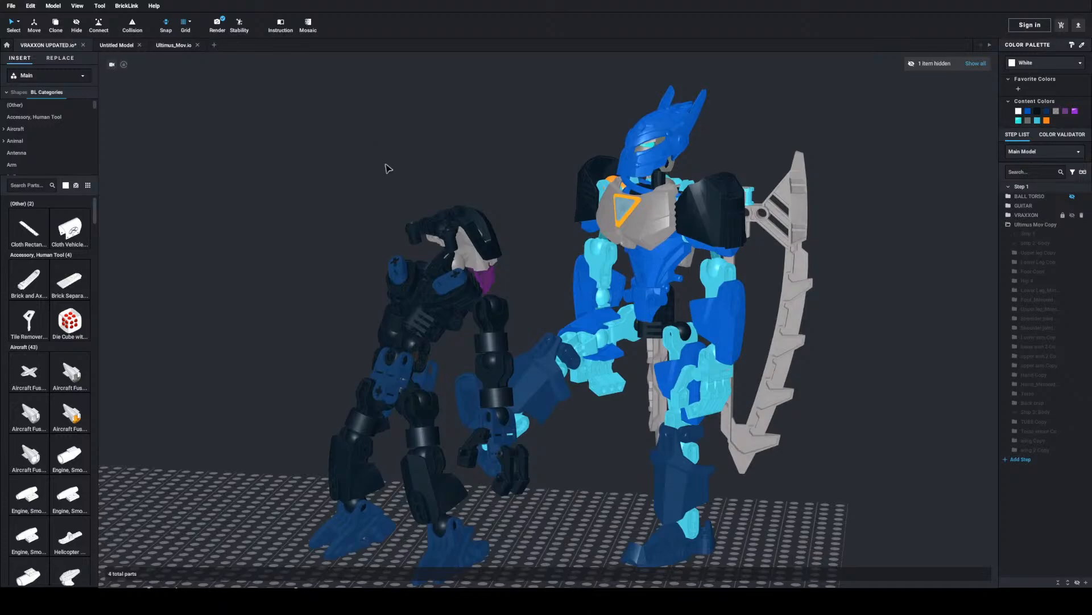
{"action": "scroll", "coordinate": [391, 165], "scroll_direction": "down", "scroll_amount": 3}
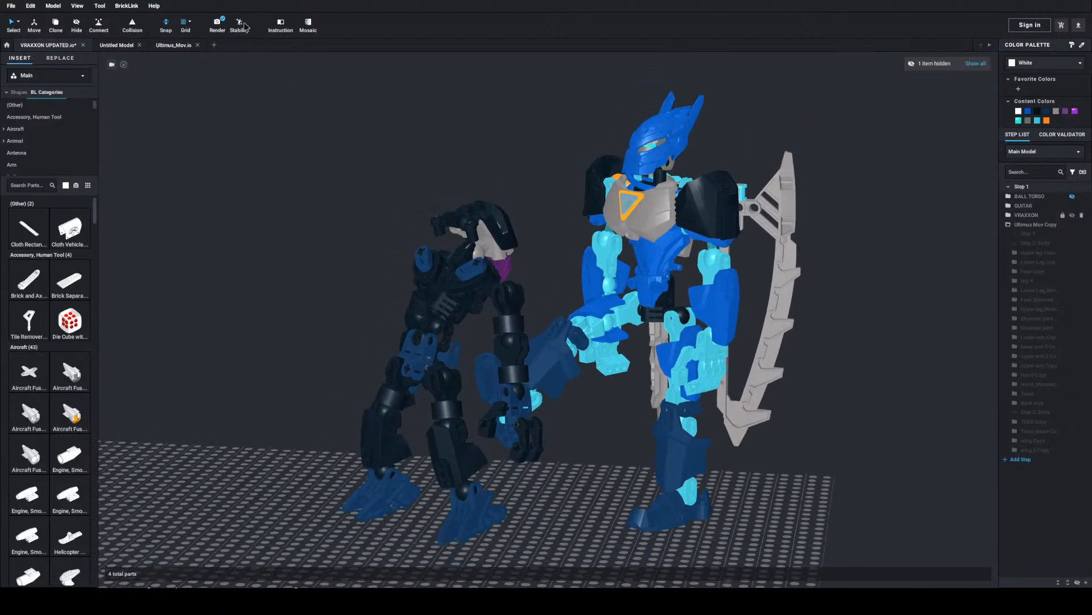
{"action": "left_click", "coordinate": [217, 23]}
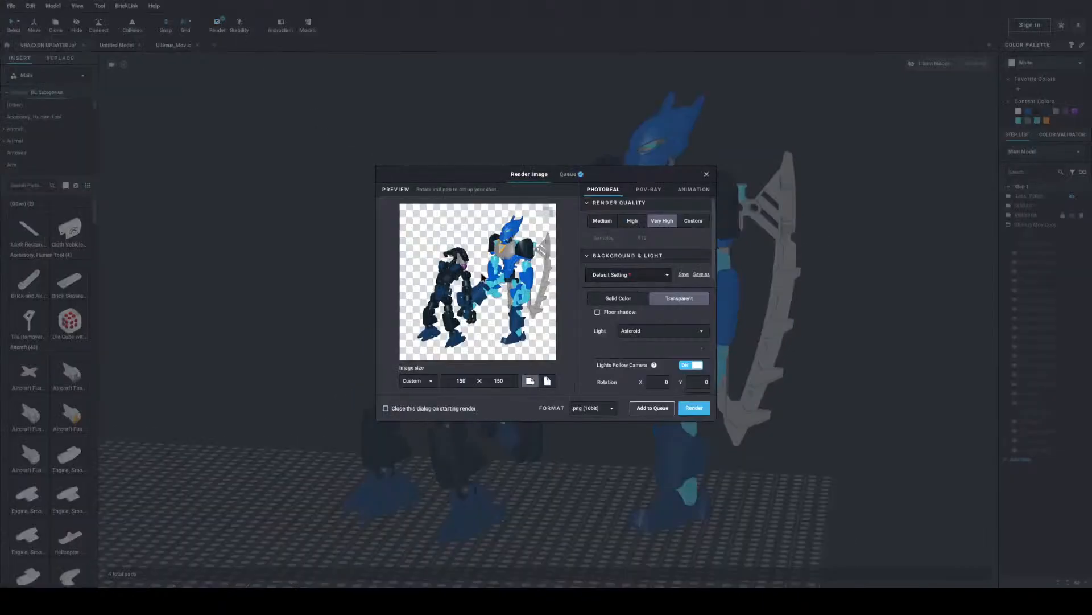
{"action": "left_click_drag", "start_coordinate": [483, 277], "coordinate": [470, 318]}
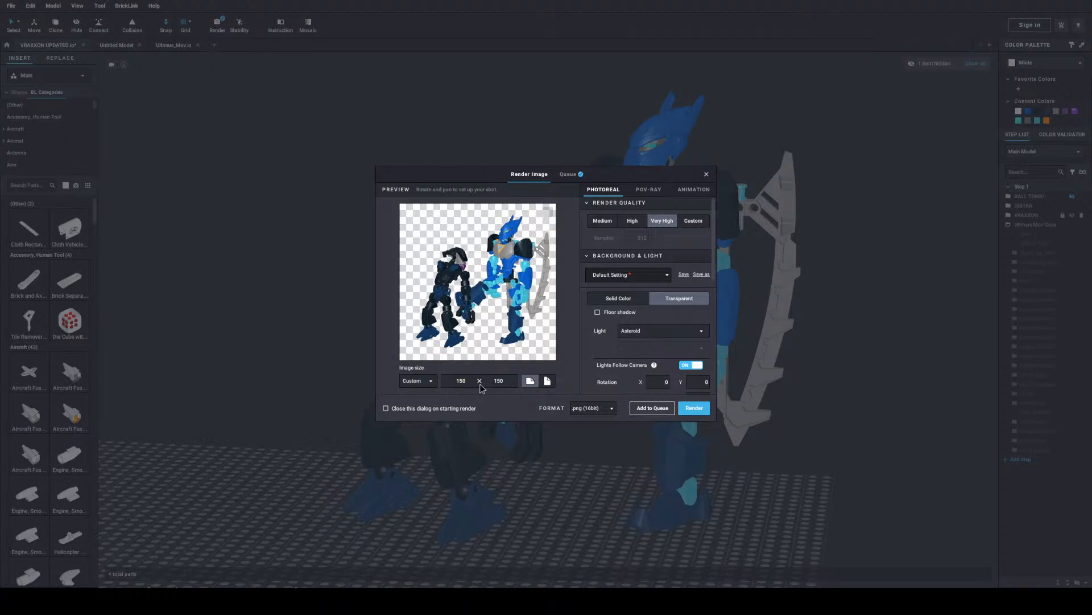
{"action": "type", "text": "2"}
{"action": "left_click", "coordinate": [498, 382]}
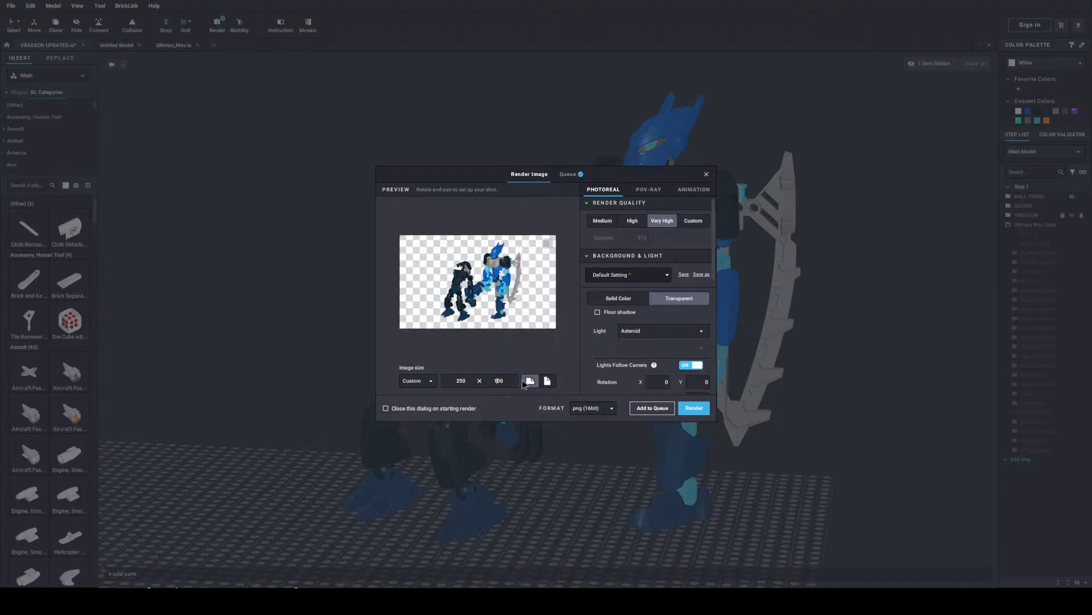
{"action": "type", "text": "5"}
{"action": "left_click", "coordinate": [461, 383]}
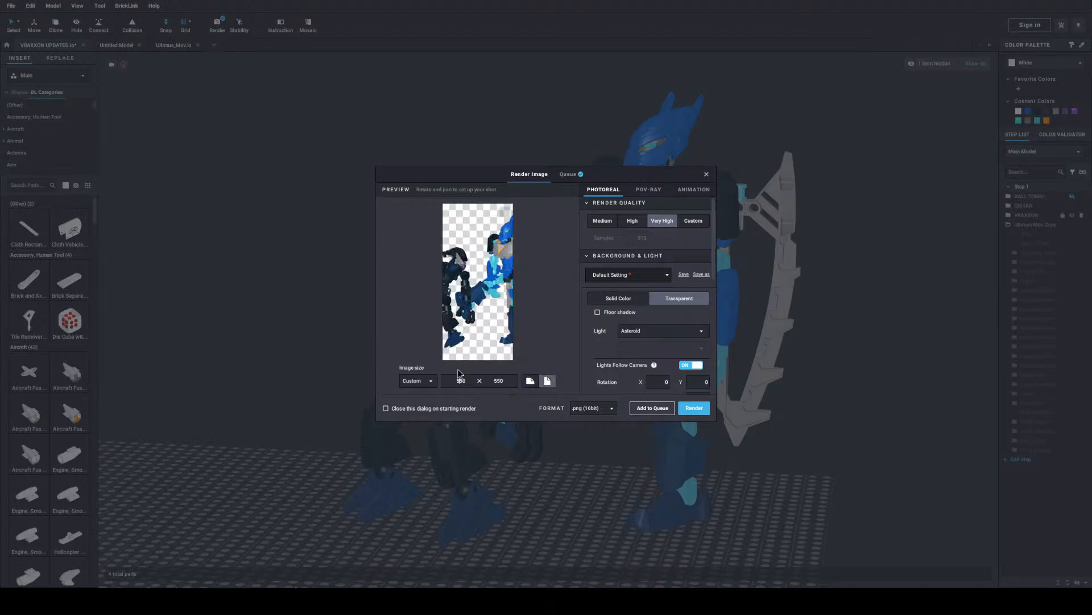
{"action": "left_click", "coordinate": [530, 380]}
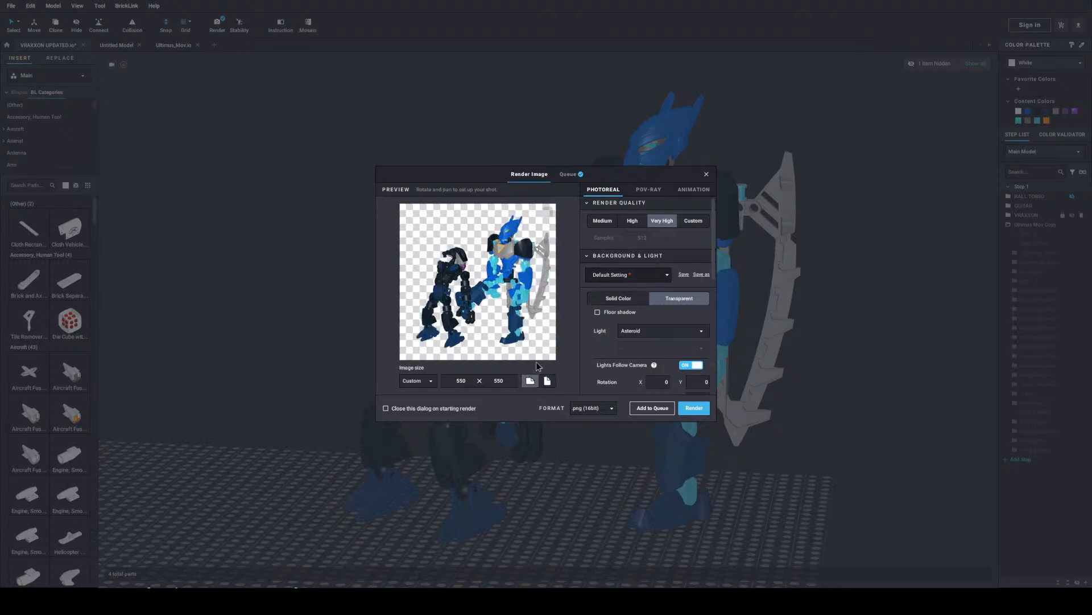
{"action": "left_click", "coordinate": [697, 410]}
Step: Enlarge and recentre both figures in the render preview, and close the render window
{"action": "scroll", "coordinate": [514, 332], "scroll_direction": "up", "scroll_amount": 2}
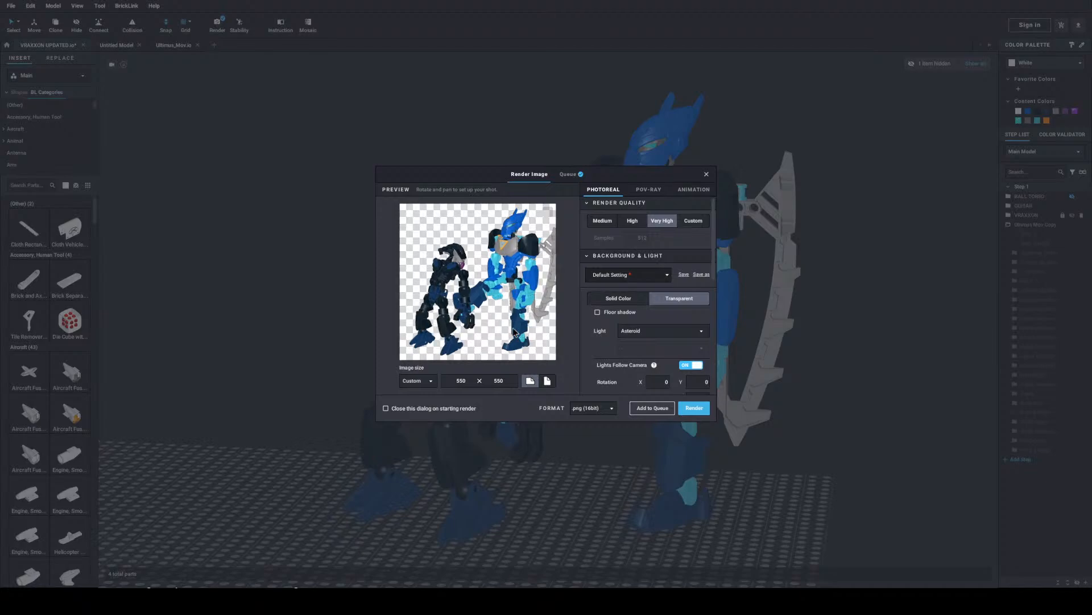
{"action": "left_click_drag", "start_coordinate": [514, 332], "coordinate": [507, 336]}
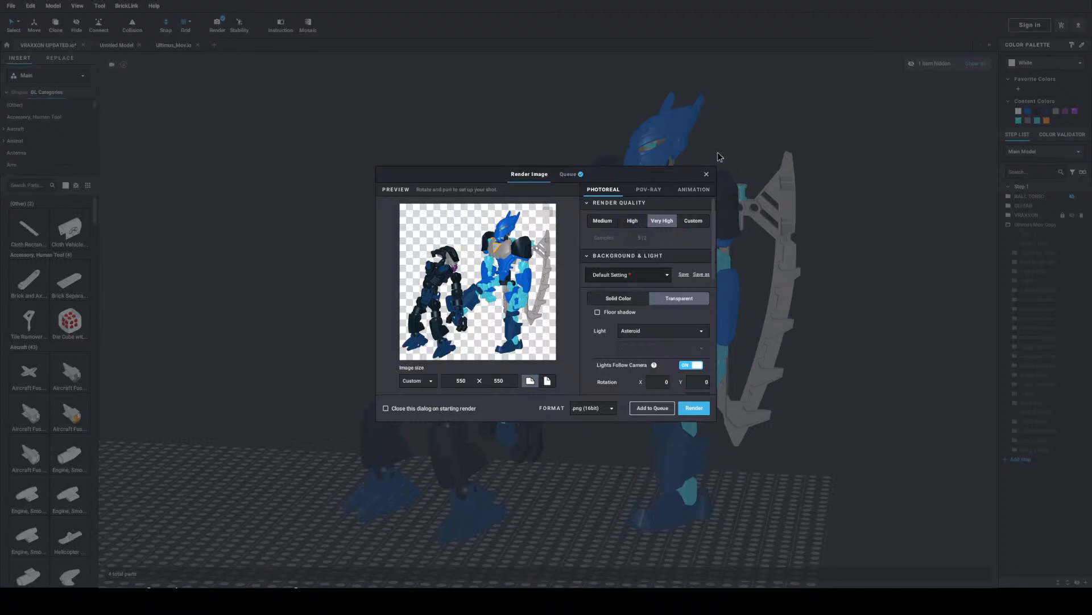
{"action": "left_click", "coordinate": [707, 175]}
Step: Open Ultimus Mov's head submodel, recolour the glowing cyan eye piece to Glowing Neon Red, and leave the head
{"action": "left_click", "coordinate": [641, 137]}
{"action": "double_click", "coordinate": [641, 136]}
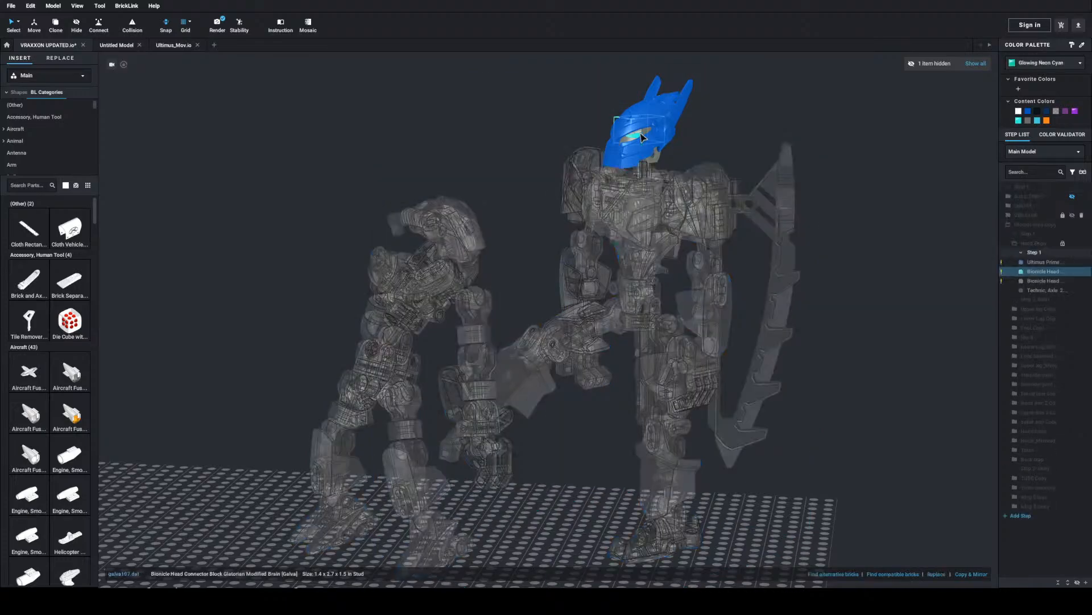
{"action": "scroll", "coordinate": [670, 152], "scroll_direction": "up", "scroll_amount": 5}
{"action": "middle_click_drag", "start_coordinate": [716, 126], "coordinate": [659, 315]}
{"action": "scroll", "coordinate": [621, 470], "scroll_direction": "up", "scroll_amount": 5}
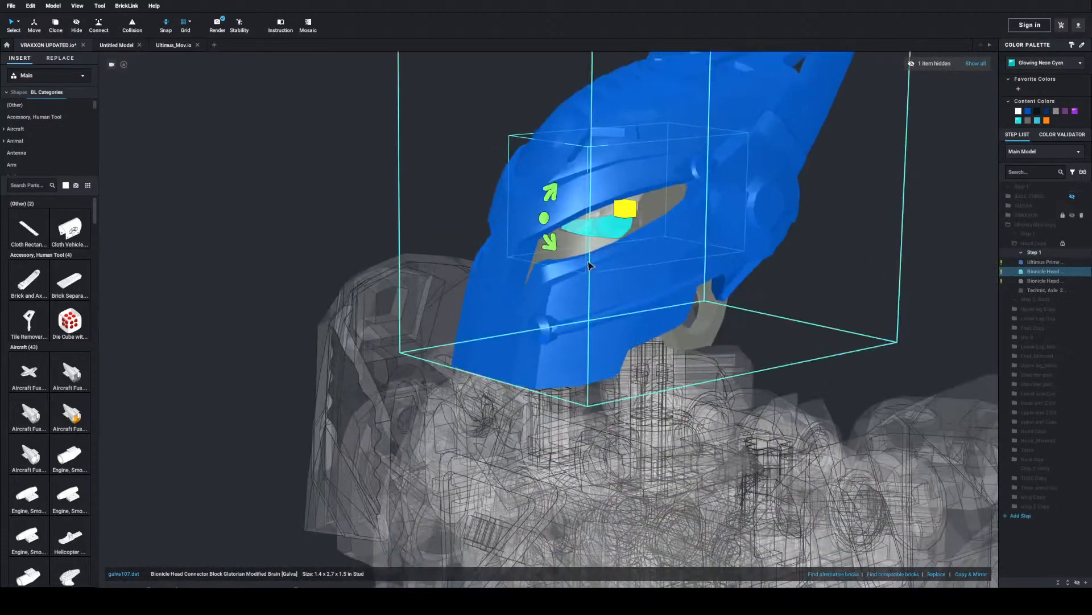
{"action": "left_click", "coordinate": [1080, 64]}
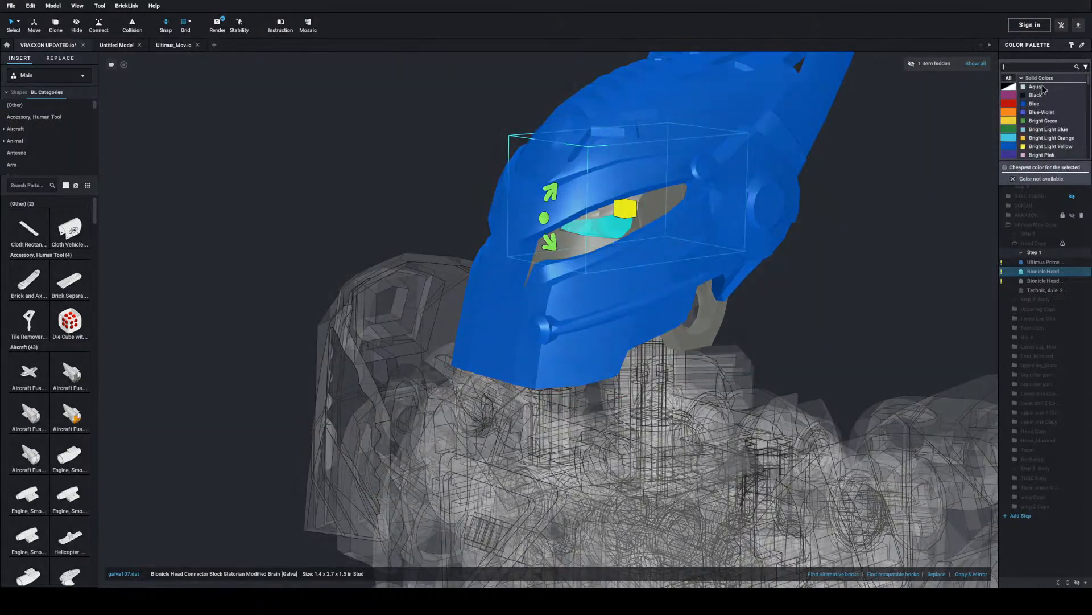
{"action": "type", "text": "red"}
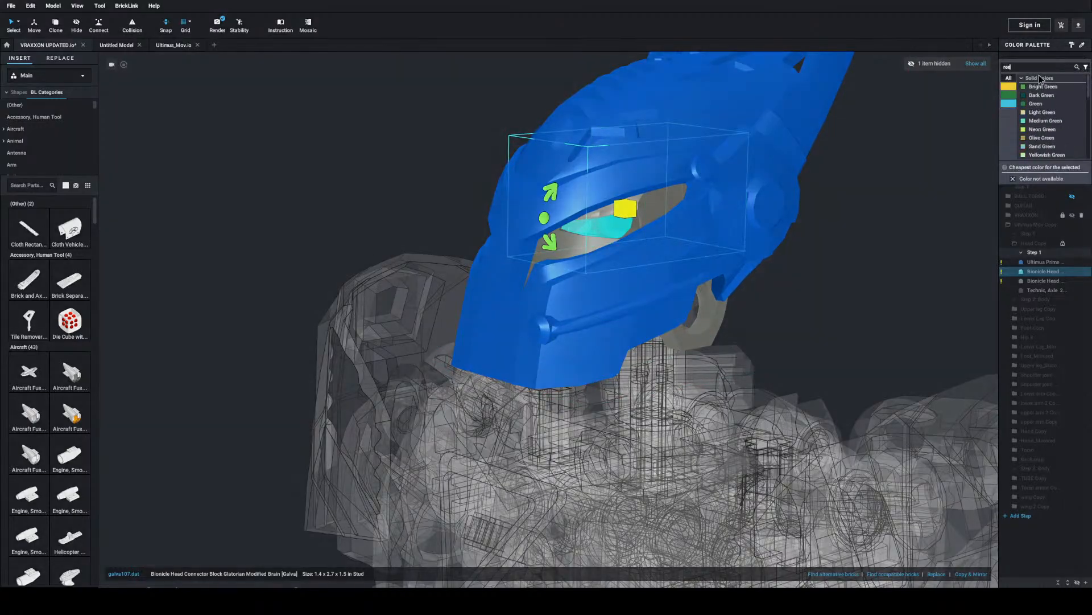
{"action": "key", "text": "BackSpace"}
{"action": "type", "text": "d"}
{"action": "scroll", "coordinate": [1048, 130], "scroll_direction": "down", "scroll_amount": 5}
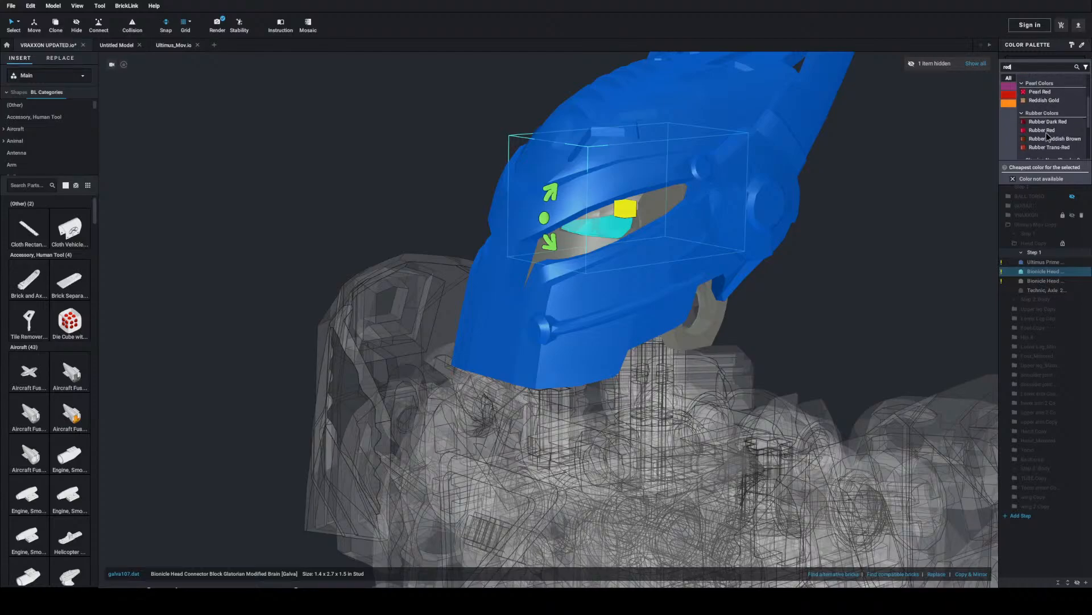
{"action": "left_click", "coordinate": [1051, 130]}
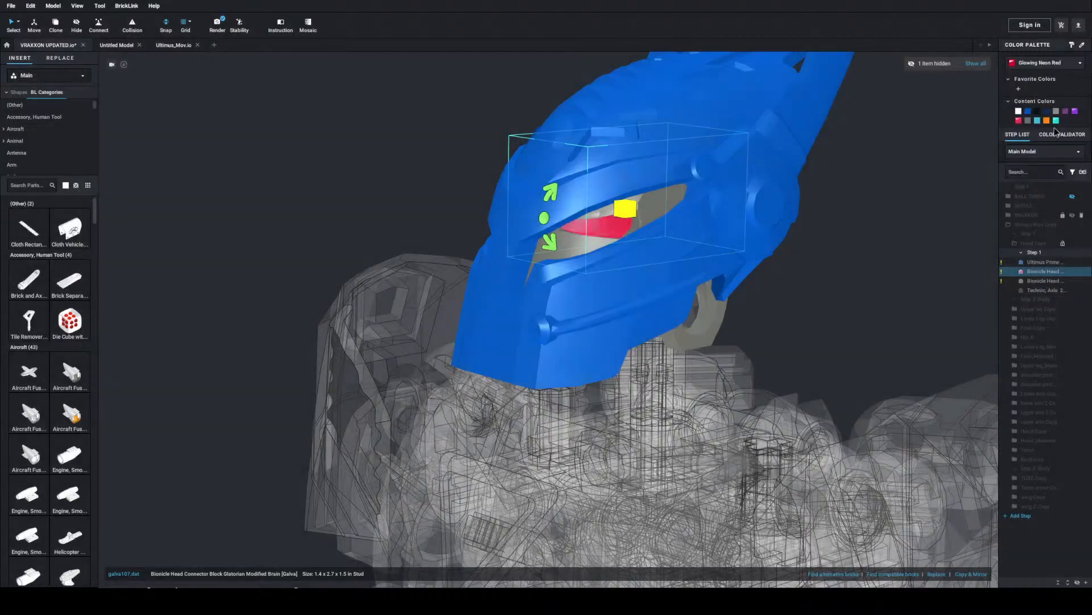
{"action": "double_click", "coordinate": [886, 183]}
{"action": "scroll", "coordinate": [883, 182], "scroll_direction": "down", "scroll_amount": 8}
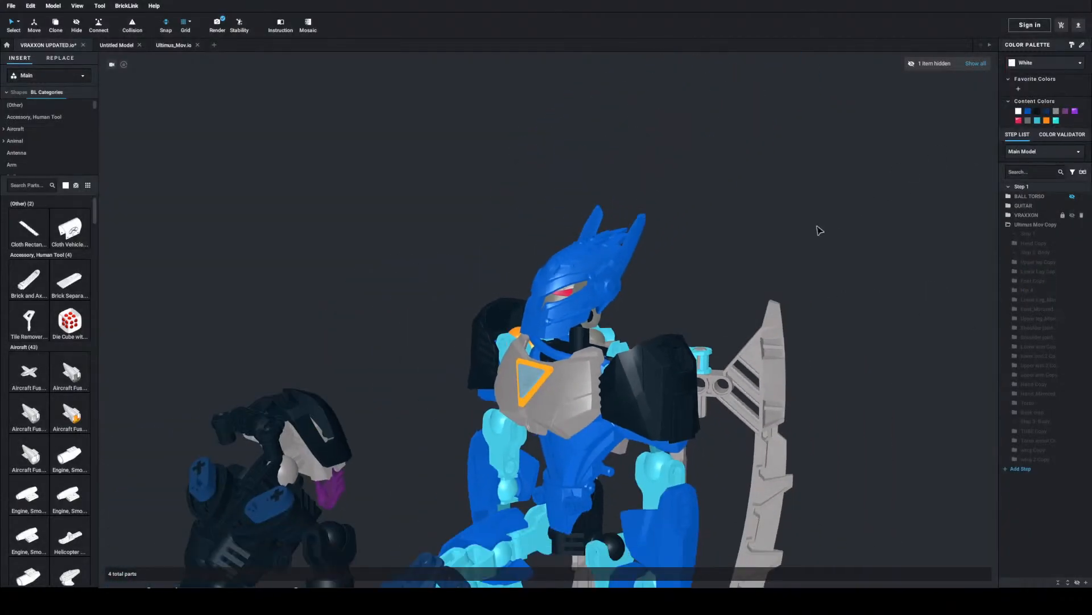
Step: Select the VRAXXON submodel and raise it well above the baseplate, as if launched by Ultimus Mov's kick
{"action": "middle_click_drag", "start_coordinate": [779, 408], "coordinate": [859, 169]}
{"action": "scroll", "coordinate": [858, 169], "scroll_direction": "down", "scroll_amount": 6}
{"action": "left_click", "coordinate": [447, 276]}
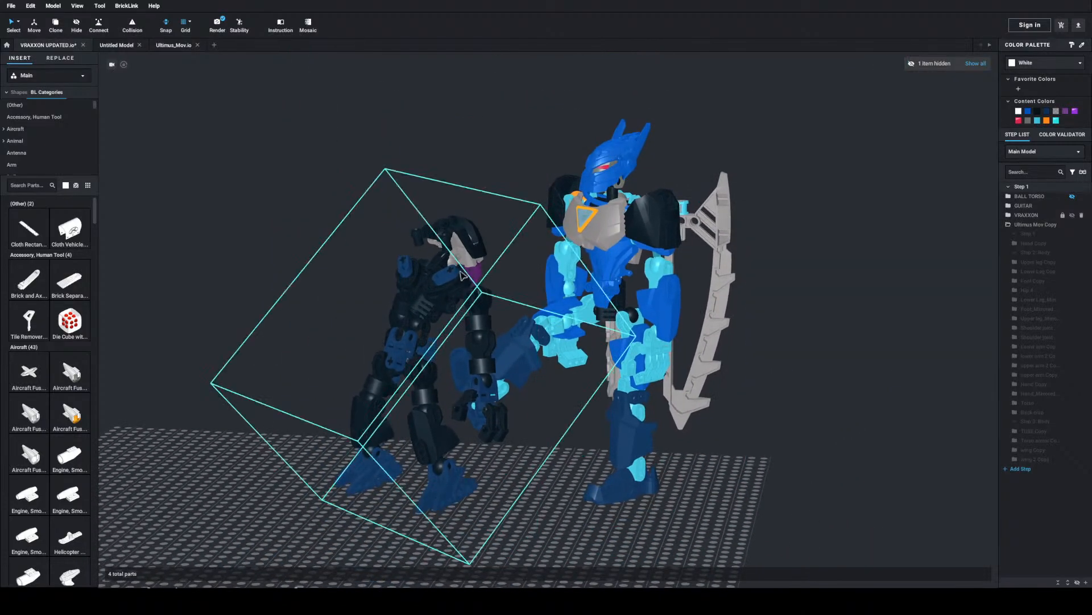
{"action": "left_click_drag", "start_coordinate": [470, 285], "coordinate": [483, 268]}
{"action": "key", "text": "w"}
{"action": "key", "text": "w"}
{"action": "key", "text": "w"}
{"action": "key", "text": "w"}
{"action": "key", "text": "w"}
{"action": "key", "text": "w"}
{"action": "key", "text": "w"}
{"action": "key", "text": "w"}
{"action": "key", "text": "w"}
{"action": "key", "text": "w"}
{"action": "key", "text": "w"}
{"action": "key", "text": "w"}
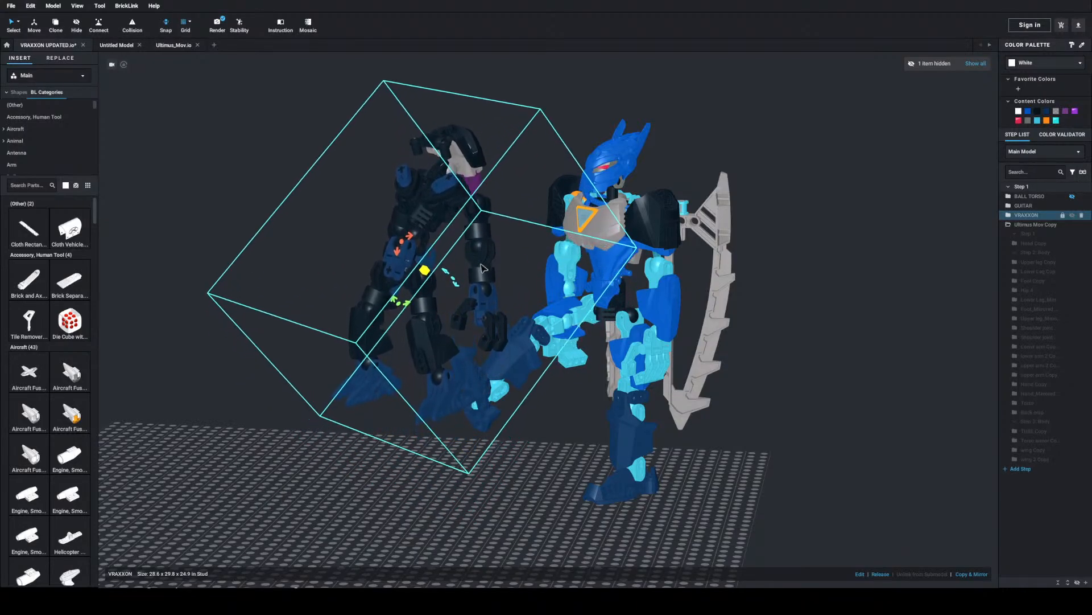
Step: Move VRAXXON farther away from Ultimus Mov's extended kicking leg, judging the gap from the side
{"action": "middle_click_drag", "start_coordinate": [542, 252], "coordinate": [502, 267]}
{"action": "right_click_drag", "start_coordinate": [503, 269], "coordinate": [482, 269]}
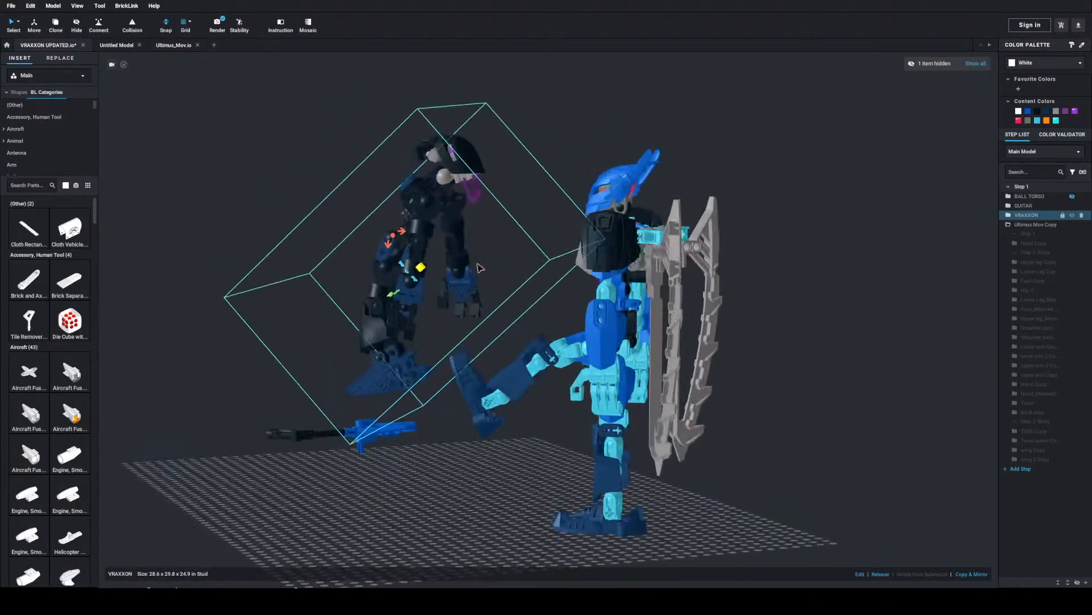
{"action": "key", "text": "a"}
{"action": "key", "text": "a"}
{"action": "key", "text": "a"}
{"action": "key", "text": "a"}
{"action": "key", "text": "a"}
{"action": "key", "text": "a"}
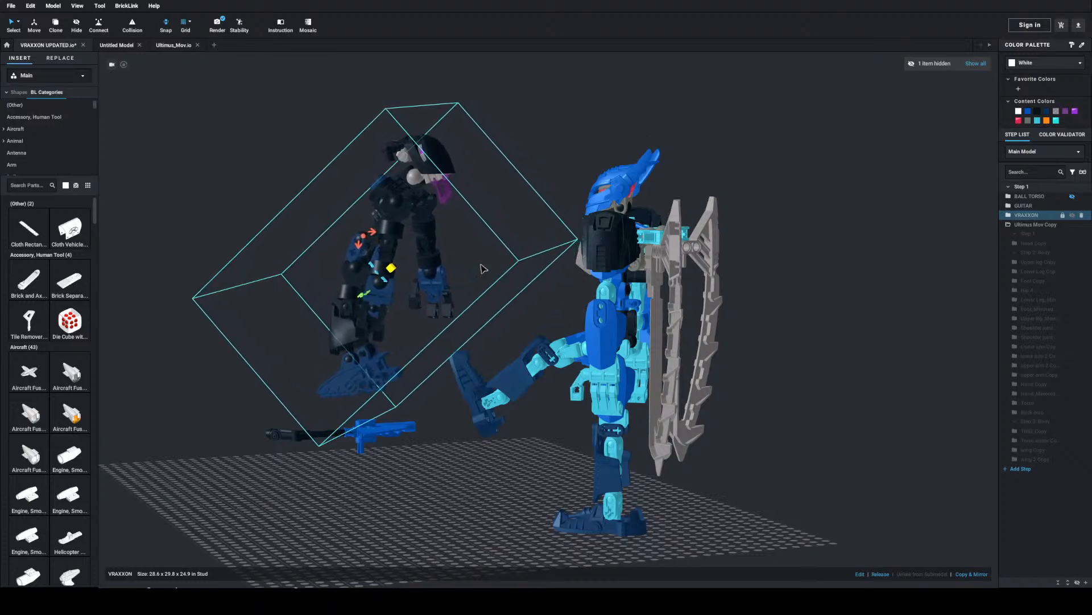
Step: Raise VRAXXON higher above the kicking foot so it hangs in mid-air
{"action": "key", "text": "w"}
{"action": "key", "text": "w"}
{"action": "key", "text": "w"}
{"action": "key", "text": "w"}
{"action": "key", "text": "w"}
{"action": "key", "text": "w"}
{"action": "key", "text": "w"}
{"action": "key", "text": "w"}
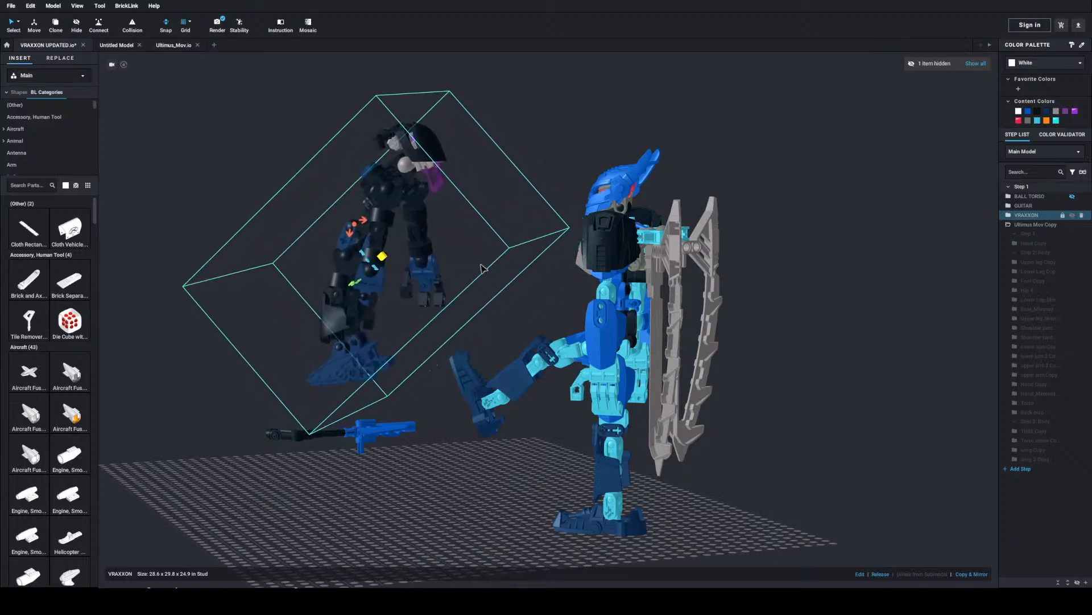
{"action": "key", "text": "w"}
{"action": "key", "text": "w"}
{"action": "key", "text": "w"}
{"action": "key", "text": "w"}
{"action": "key", "text": "w"}
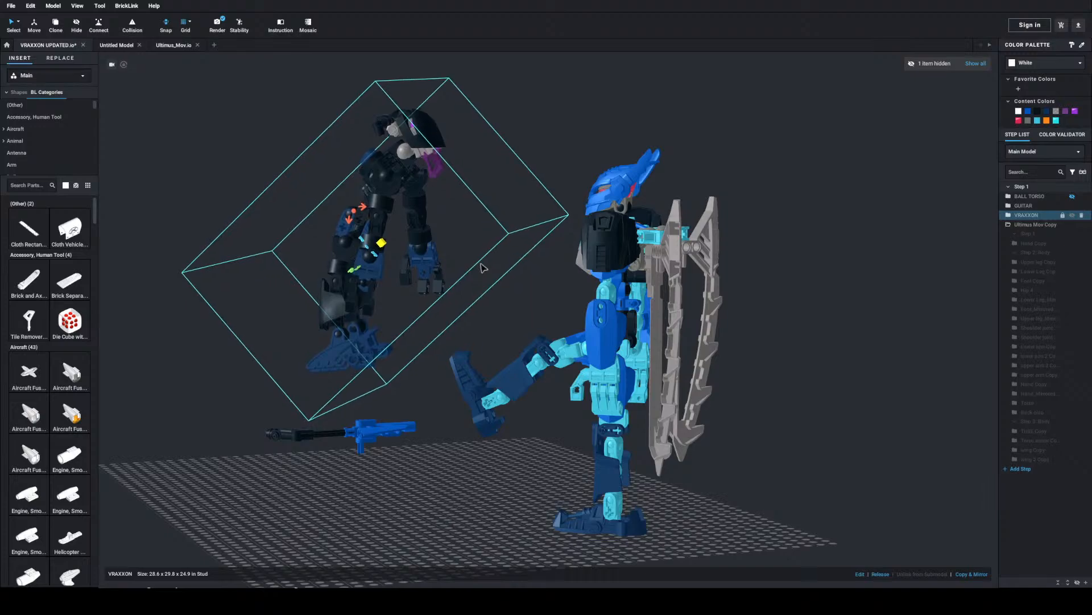
Step: Nudge the airborne VRAXXON a little farther out in front of the kicking foot
{"action": "key", "text": "a"}
{"action": "key", "text": "a"}
{"action": "key", "text": "a"}
{"action": "key", "text": "a"}
{"action": "key", "text": "a"}
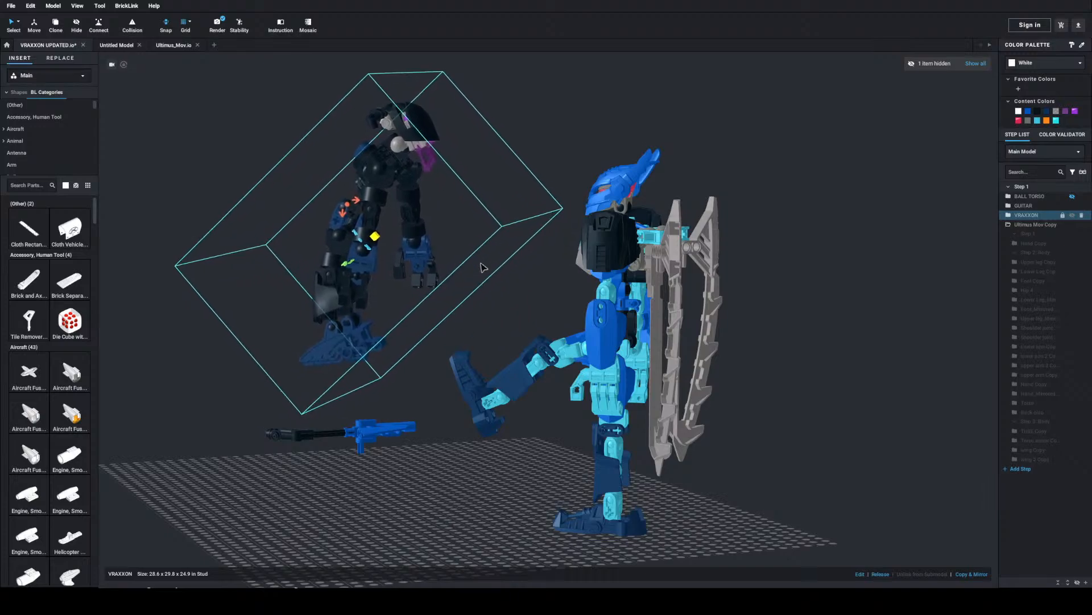
{"action": "key", "text": "a"}
{"action": "key", "text": "a"}
{"action": "right_click_drag", "start_coordinate": [488, 266], "coordinate": [514, 269]}
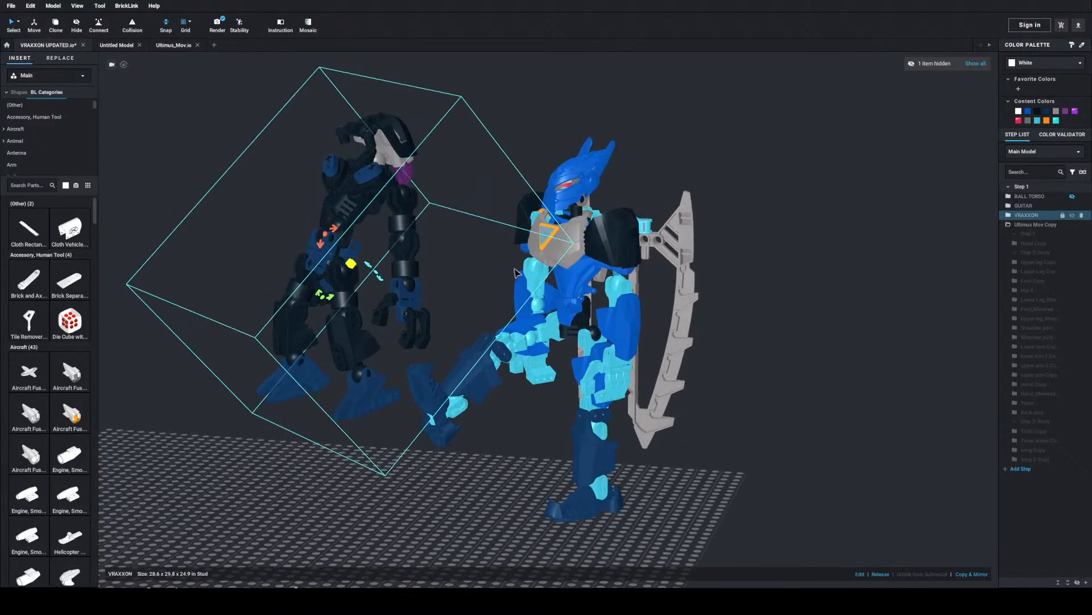
Step: Viewing both figures from the front, shift VRAXXON sideways off Ultimus Mov's centre line and lift it slightly
{"action": "right_click_drag", "start_coordinate": [412, 269], "coordinate": [440, 283]}
{"action": "key", "text": "a"}
{"action": "key", "text": "a"}
{"action": "key", "text": "a"}
{"action": "key", "text": "a"}
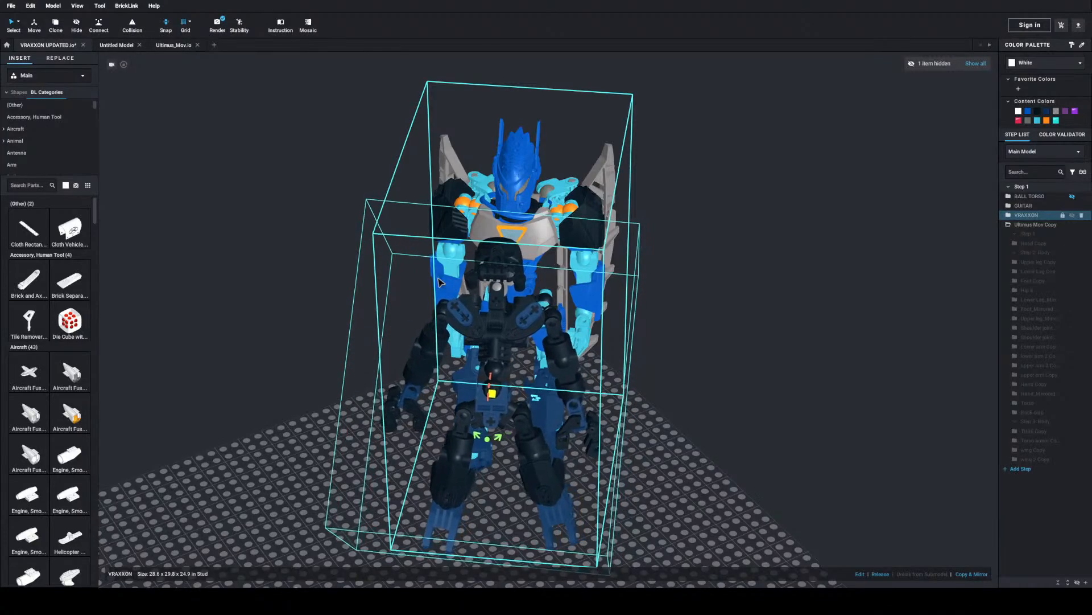
{"action": "key", "text": "a"}
{"action": "key", "text": "a"}
{"action": "key", "text": "w"}
{"action": "key", "text": "w"}
{"action": "key", "text": "w"}
{"action": "key", "text": "w"}
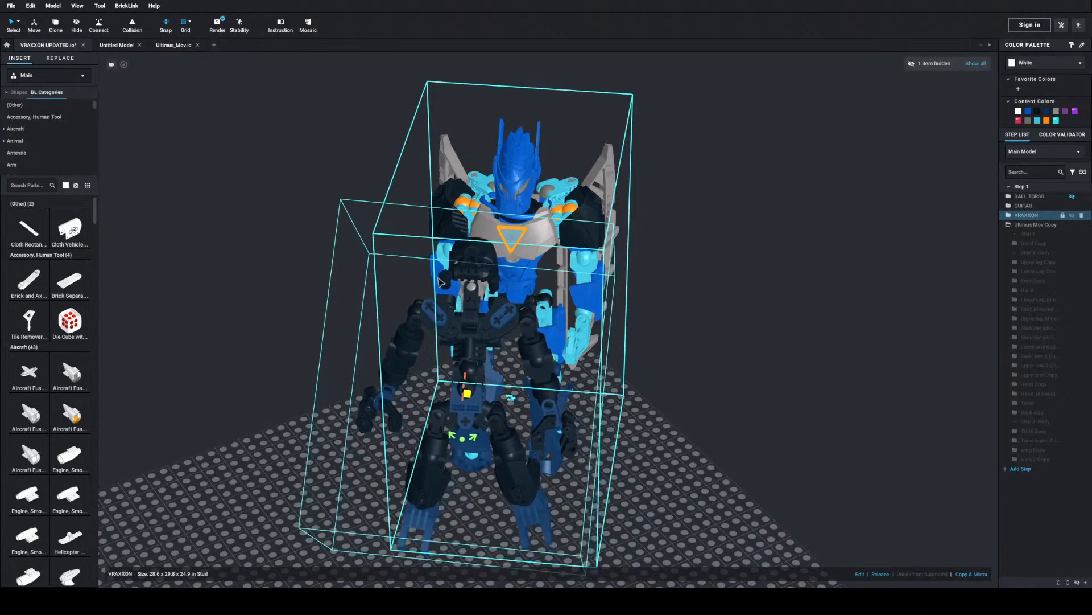
{"action": "key", "text": "w"}
{"action": "key", "text": "w"}
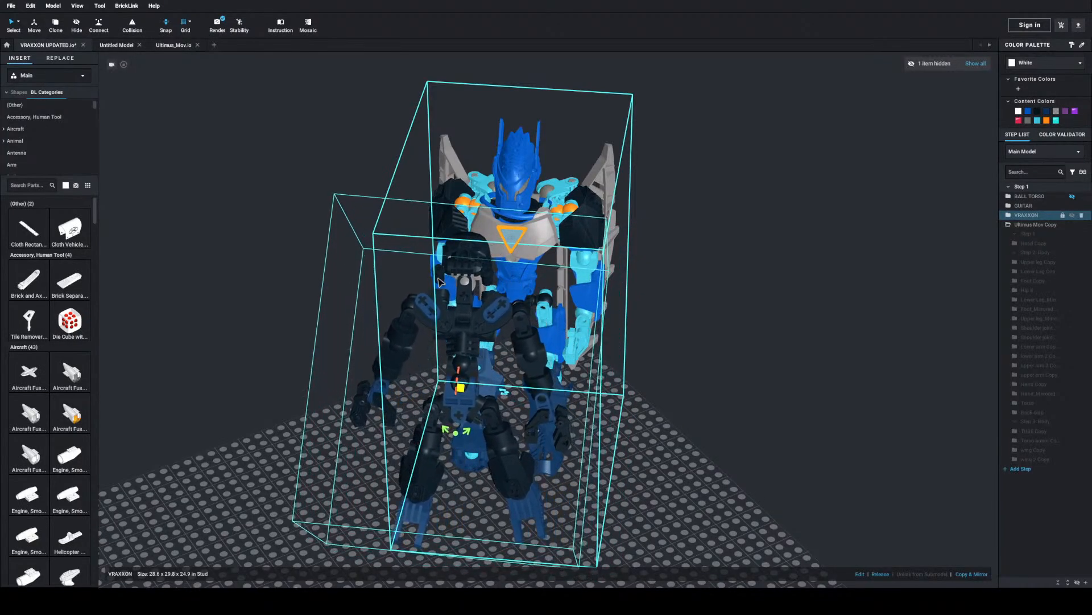
Step: Fine-tune VRAXXON's position relative to Ultimus Mov with small moves, checked from the front and the side
{"action": "key", "text": "a"}
{"action": "key", "text": "a"}
{"action": "key", "text": "a"}
{"action": "key", "text": "a"}
{"action": "mouse_move", "coordinate": [439, 278]}
{"action": "right_mouse_down"}
{"action": "mouse_move", "coordinate": [365, 288]}
{"action": "mouse_move", "coordinate": [427, 271]}
{"action": "right_mouse_up"}
{"action": "key", "text": "d"}
{"action": "key", "text": "d"}
{"action": "key", "text": "d"}
{"action": "key", "text": "d"}
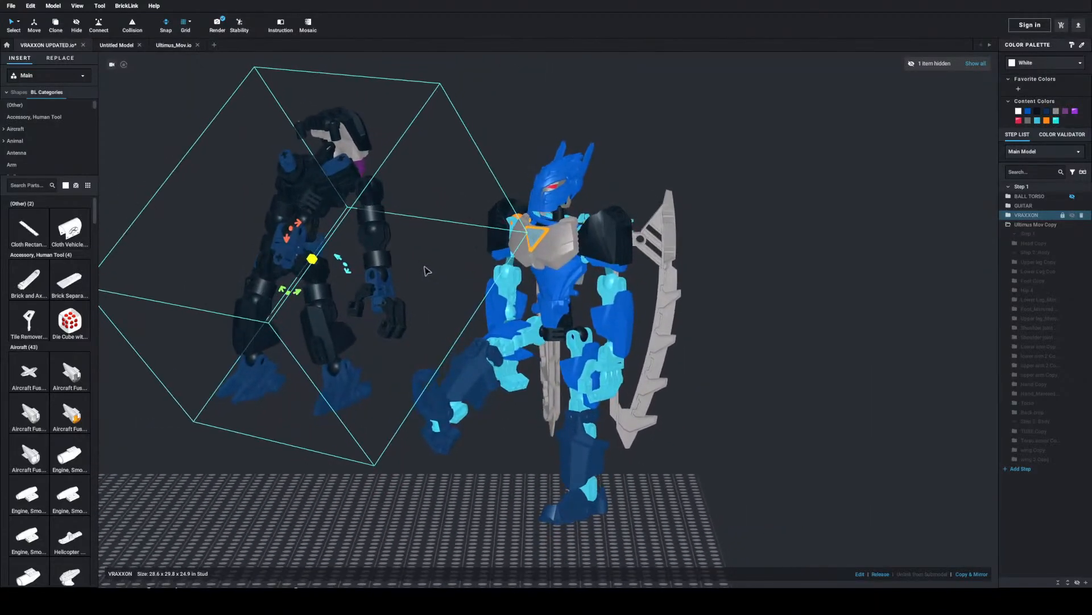
Step: Open the render settings and enlarge and orient both figures in the render preview
{"action": "left_click", "coordinate": [218, 24]}
{"action": "right_click_drag", "start_coordinate": [461, 315], "coordinate": [497, 329]}
{"action": "scroll", "coordinate": [498, 327], "scroll_direction": "up", "scroll_amount": 3}
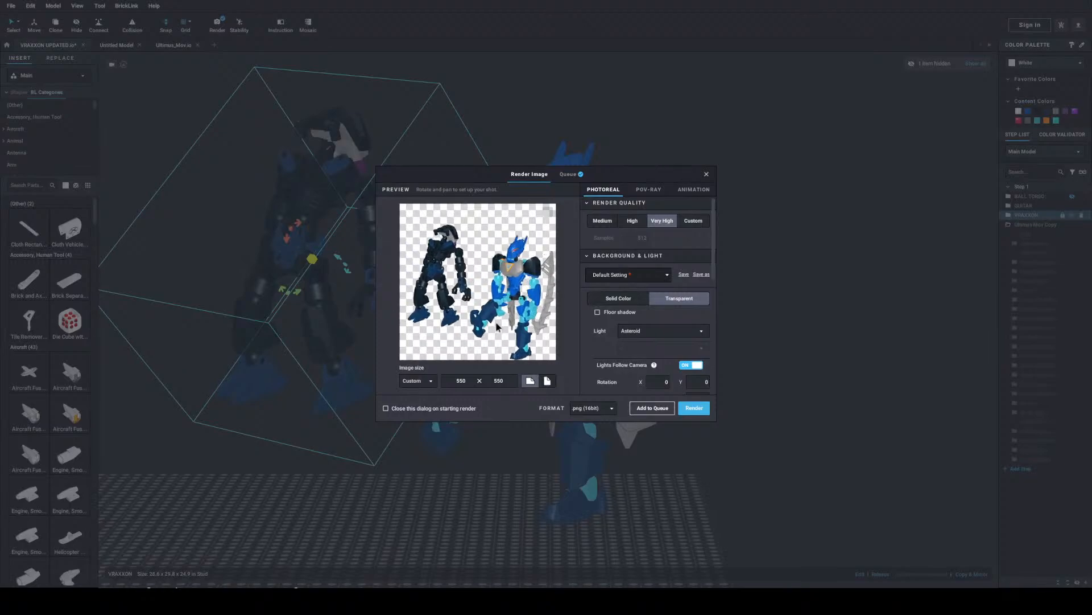
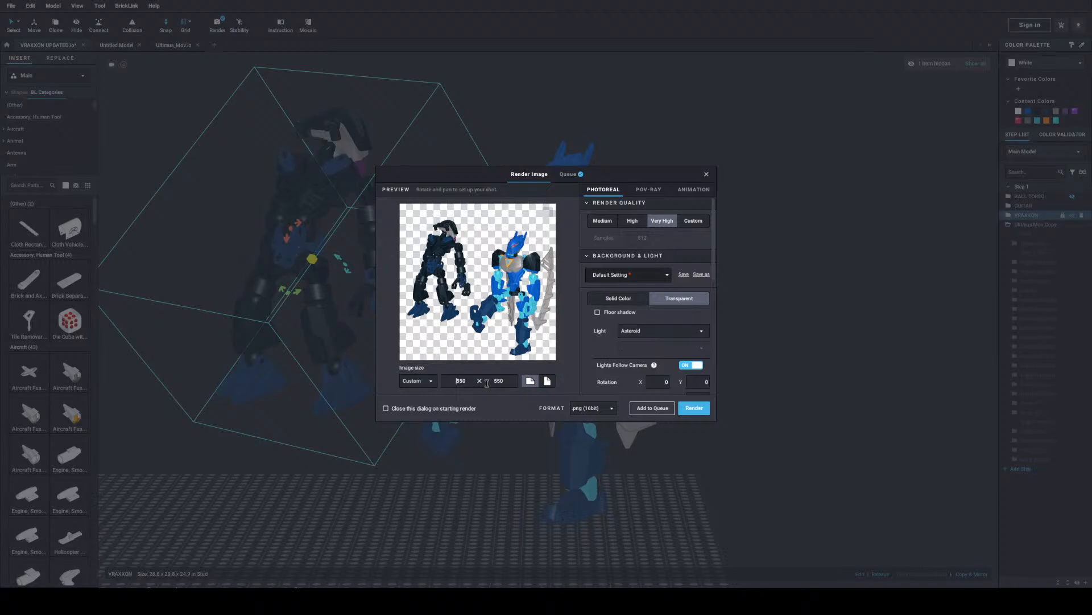
Step: Set the image size to 2000 × 2000, start the render of both figures and close the render window
{"action": "left_click", "coordinate": [469, 381]}
{"action": "key", "text": "BackSpace"}
{"action": "key", "text": "BackSpace"}
{"action": "key", "text": "BackSpace"}
{"action": "type", "text": "2000"}
{"action": "double_click", "coordinate": [503, 381]}
{"action": "type", "text": "200"}
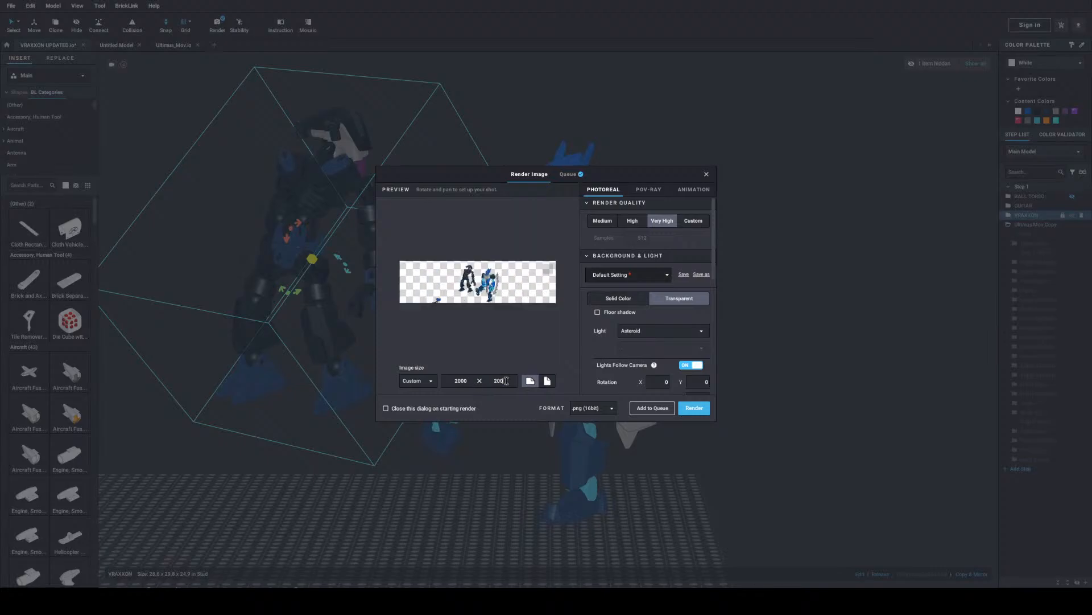
{"action": "left_click", "coordinate": [564, 394]}
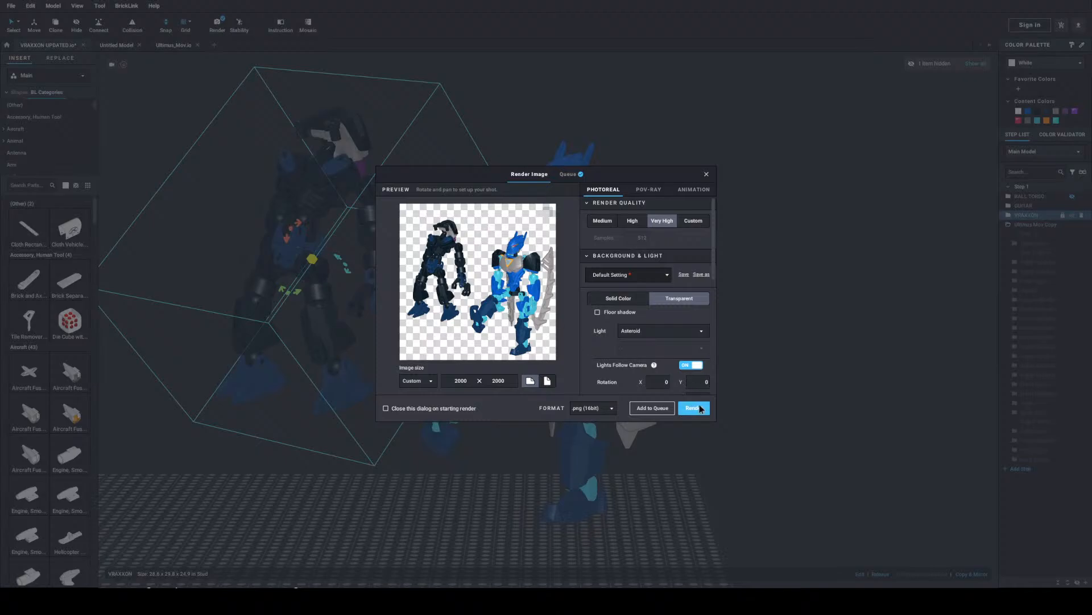
{"action": "left_click", "coordinate": [699, 412]}
{"action": "left_click", "coordinate": [707, 175]}
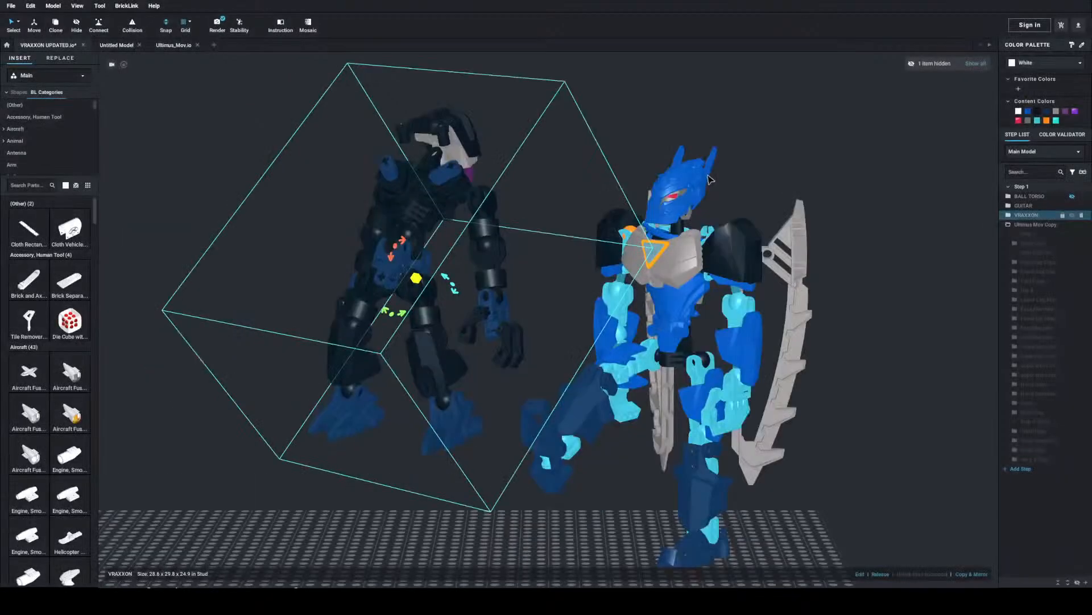
Step: Select the Ultimus Mov copy, and close the Untitled Model and Ultimus_Mov.io files
{"action": "left_click", "coordinate": [697, 256]}
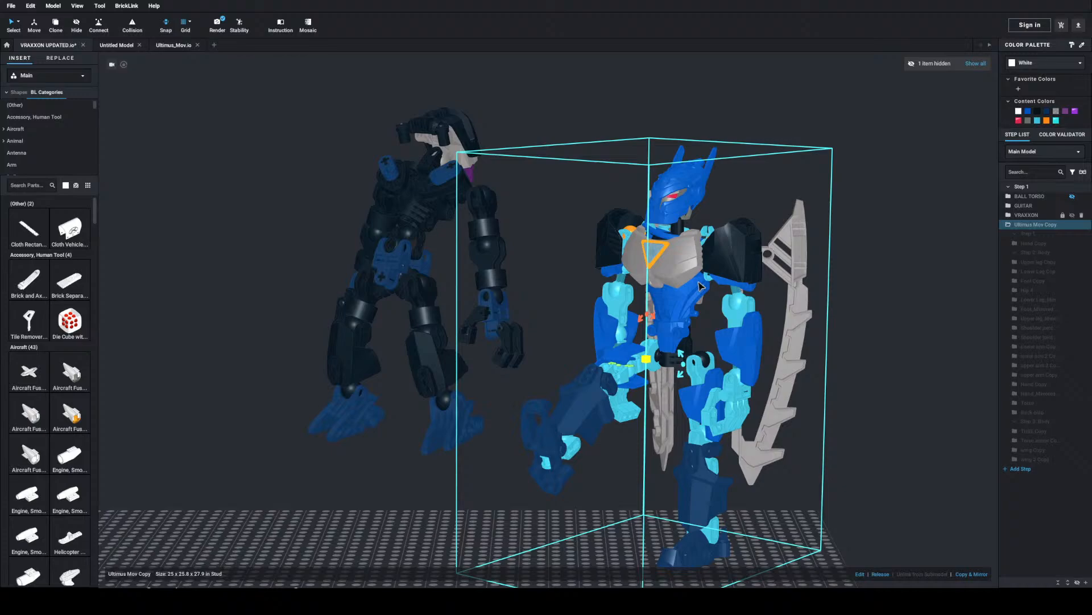
{"action": "left_click", "coordinate": [122, 48]}
{"action": "left_click", "coordinate": [139, 45]}
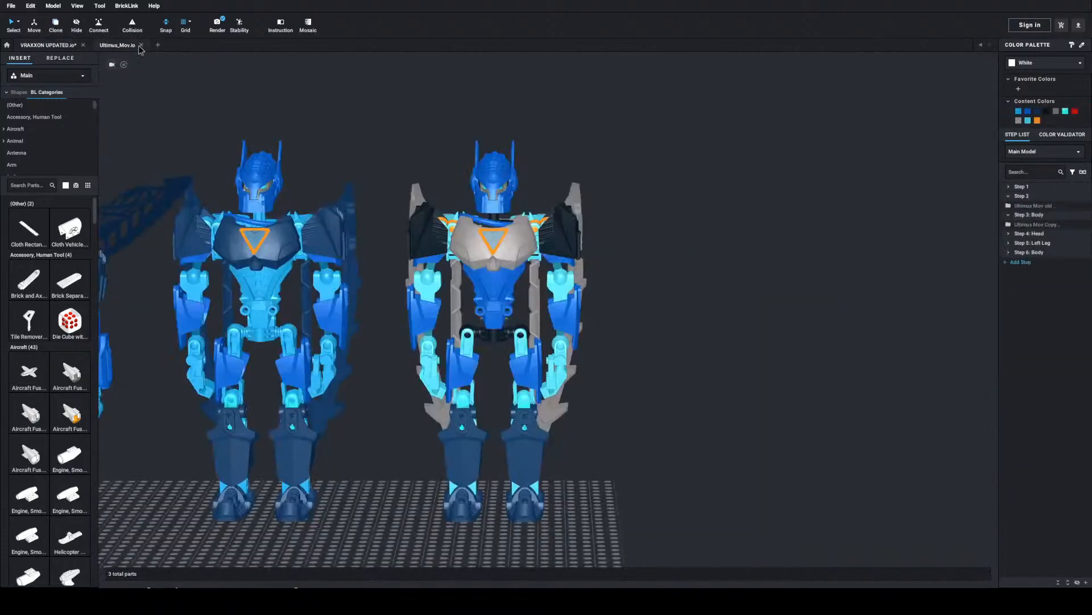
{"action": "left_click", "coordinate": [141, 45]}
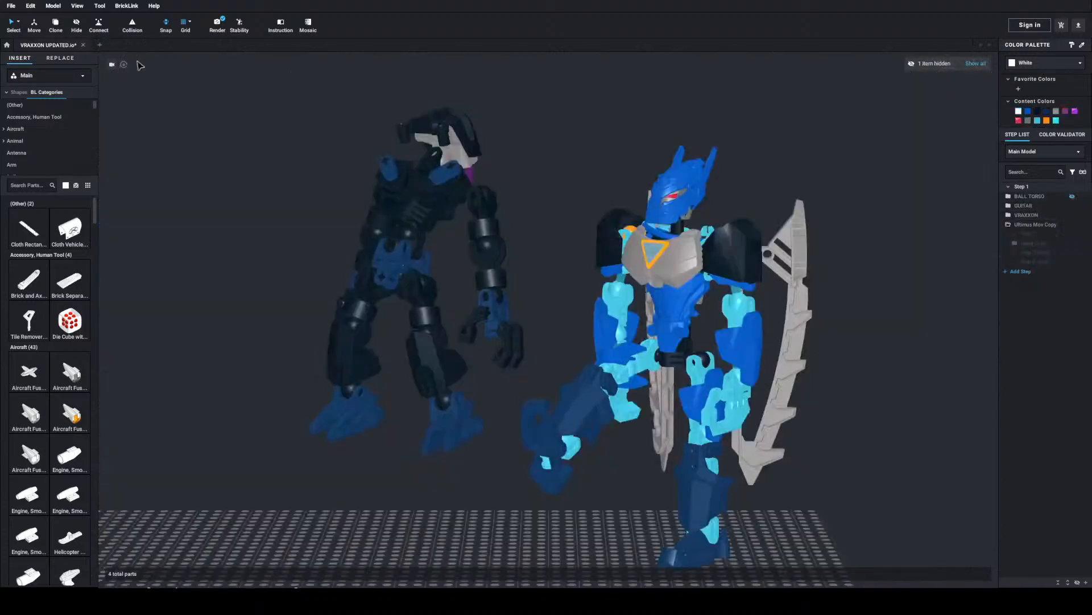
Step: Reopen VRAXXON UPDATED.io without the kick-scene edits, and close the edited version and the empty new model
{"action": "left_click", "coordinate": [100, 45]}
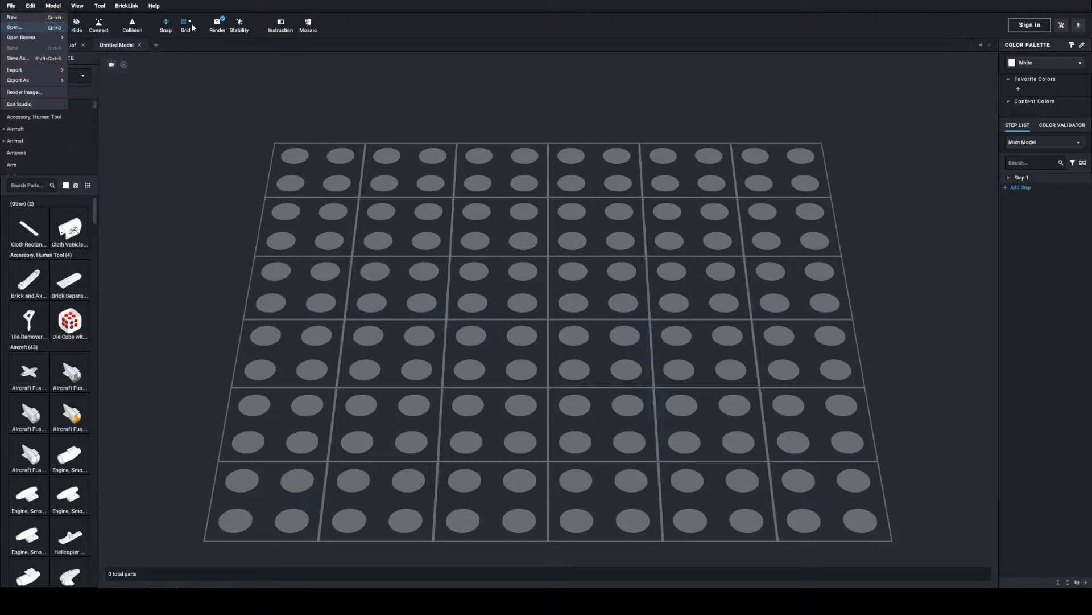
{"action": "left_click", "coordinate": [442, 295]}
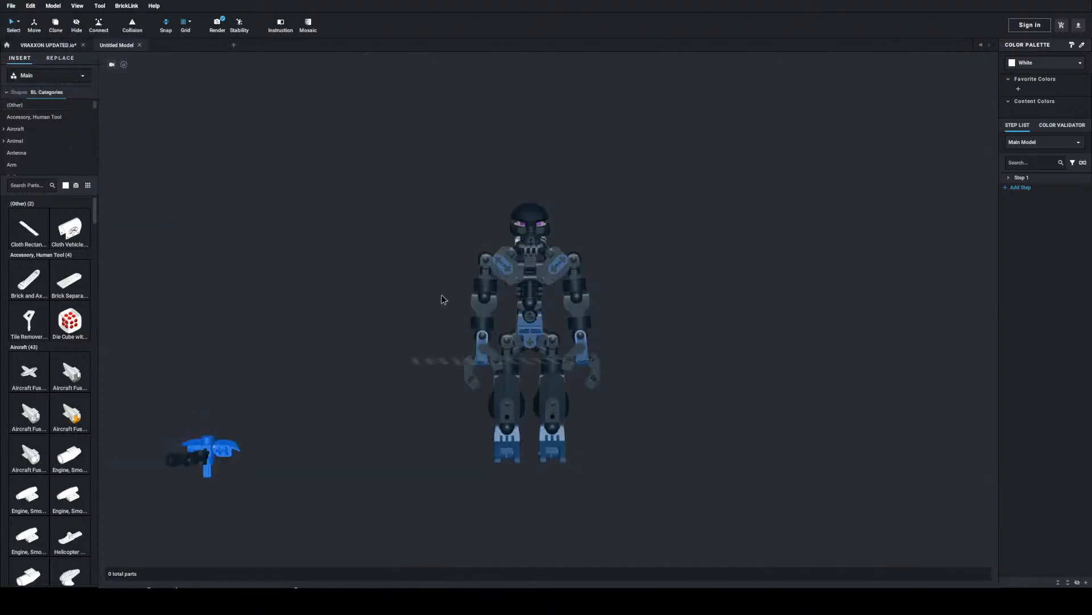
{"action": "left_click", "coordinate": [83, 45]}
{"action": "left_click", "coordinate": [507, 310]}
{"action": "left_click", "coordinate": [59, 45]}
Step: Move the guitar submodel closer to the standing VRAXXON figure
{"action": "left_click", "coordinate": [214, 459]}
{"action": "left_click_drag", "start_coordinate": [214, 458], "coordinate": [368, 437]}
{"action": "right_click_drag", "start_coordinate": [448, 399], "coordinate": [438, 420]}
Step: Select VRAXXON, frame the whole figure upright from the front, and open the render settings with it enlarged in the preview
{"action": "left_click", "coordinate": [532, 215]}
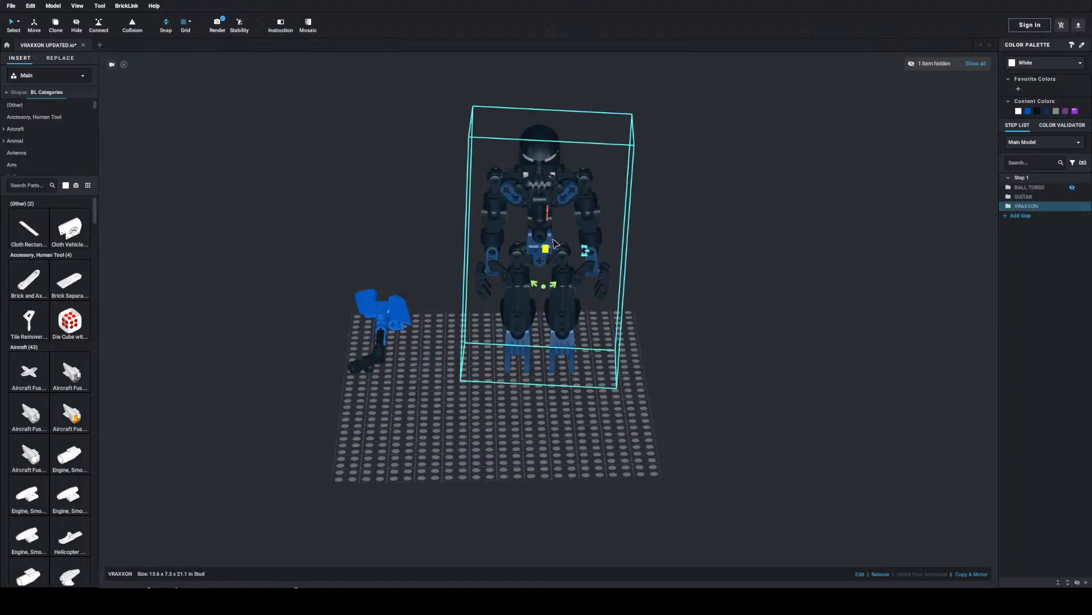
{"action": "scroll", "coordinate": [529, 298], "scroll_direction": "up", "scroll_amount": 2}
{"action": "scroll", "coordinate": [555, 260], "scroll_direction": "up", "scroll_amount": 1}
{"action": "middle_click_drag", "start_coordinate": [555, 261], "coordinate": [555, 392]}
{"action": "right_click_drag", "start_coordinate": [555, 392], "coordinate": [551, 298]}
{"action": "scroll", "coordinate": [552, 311], "scroll_direction": "up", "scroll_amount": 2}
{"action": "scroll", "coordinate": [593, 496], "scroll_direction": "up", "scroll_amount": 1}
{"action": "middle_click_drag", "start_coordinate": [593, 496], "coordinate": [588, 327]}
{"action": "mouse_move", "coordinate": [588, 327]}
{"action": "right_mouse_down"}
{"action": "mouse_move", "coordinate": [576, 335]}
{"action": "mouse_move", "coordinate": [594, 324]}
{"action": "right_mouse_up"}
{"action": "scroll", "coordinate": [569, 323], "scroll_direction": "down", "scroll_amount": 2}
{"action": "middle_click_drag", "start_coordinate": [565, 323], "coordinate": [562, 312]}
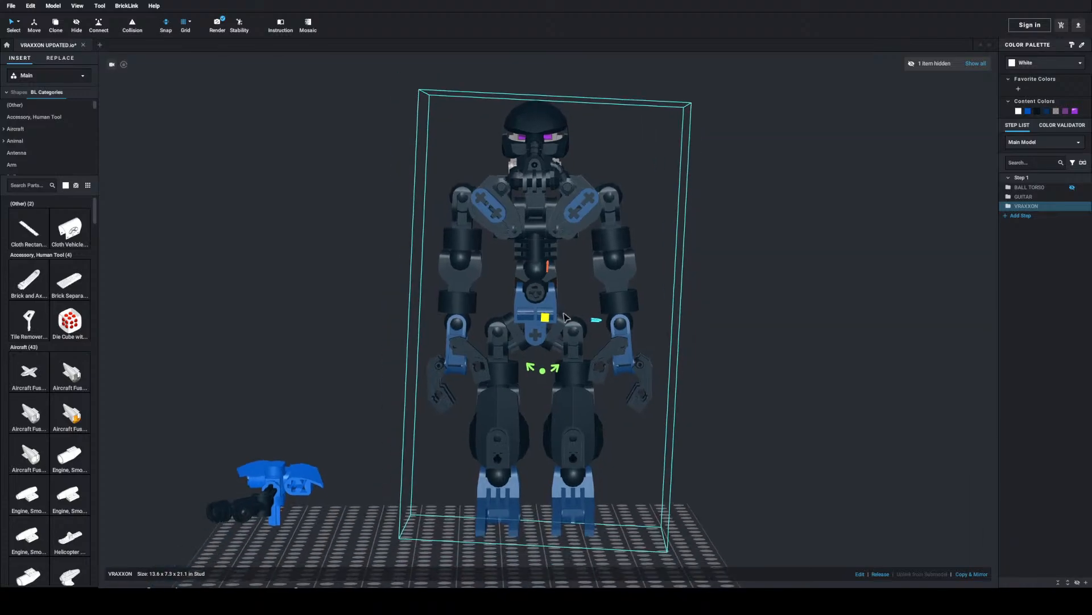
{"action": "left_click", "coordinate": [217, 24]}
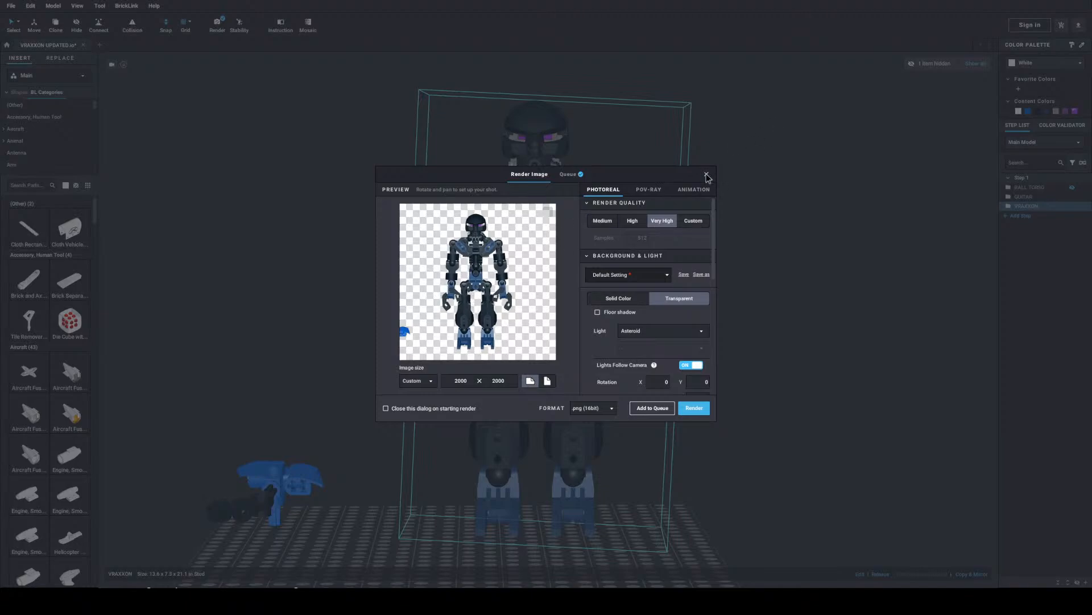
{"action": "scroll", "coordinate": [476, 235], "scroll_direction": "up", "scroll_amount": 1}
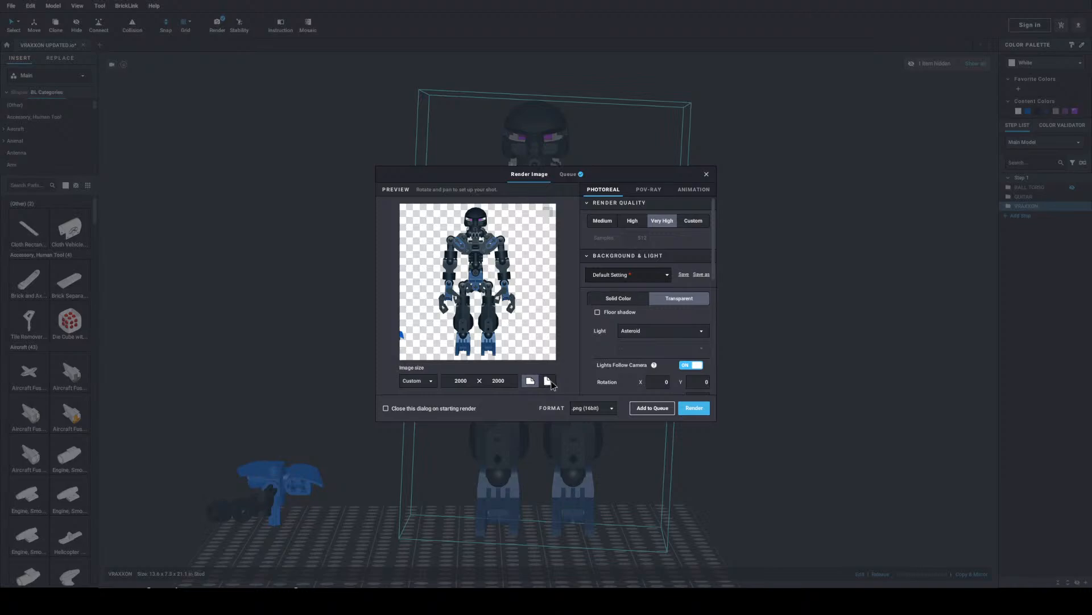
Step: Set the render to portrait orientation with an image size of 1500 × 2500, and recentre VRAXXON in the preview
{"action": "double_click", "coordinate": [460, 381]}
{"action": "key", "text": "BackSpace"}
{"action": "type", "text": "1500"}
{"action": "left_click", "coordinate": [548, 380]}
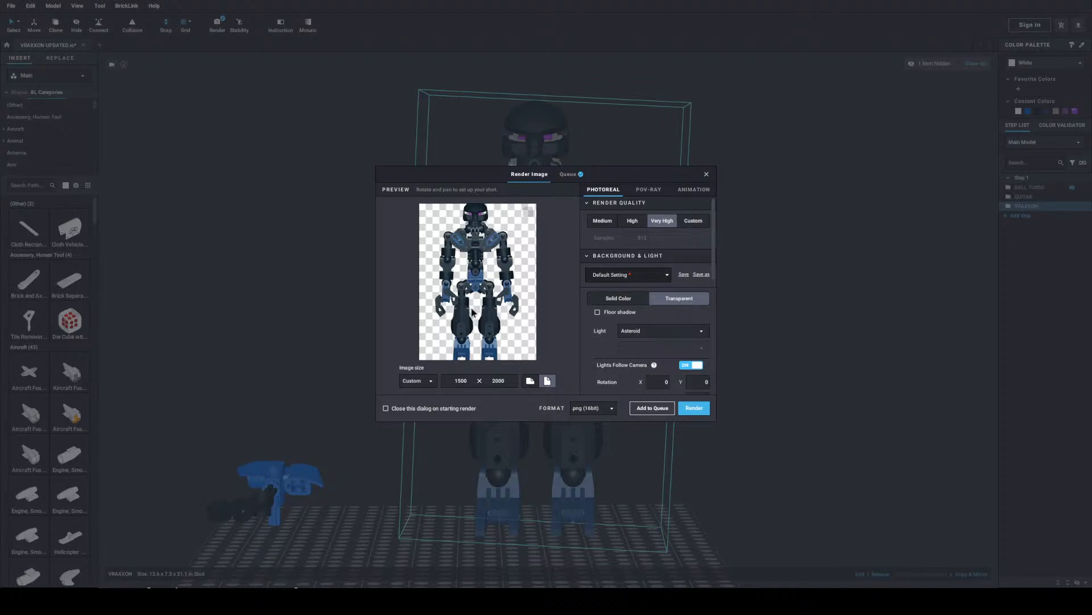
{"action": "left_click", "coordinate": [499, 382]}
{"action": "left_click", "coordinate": [497, 382]}
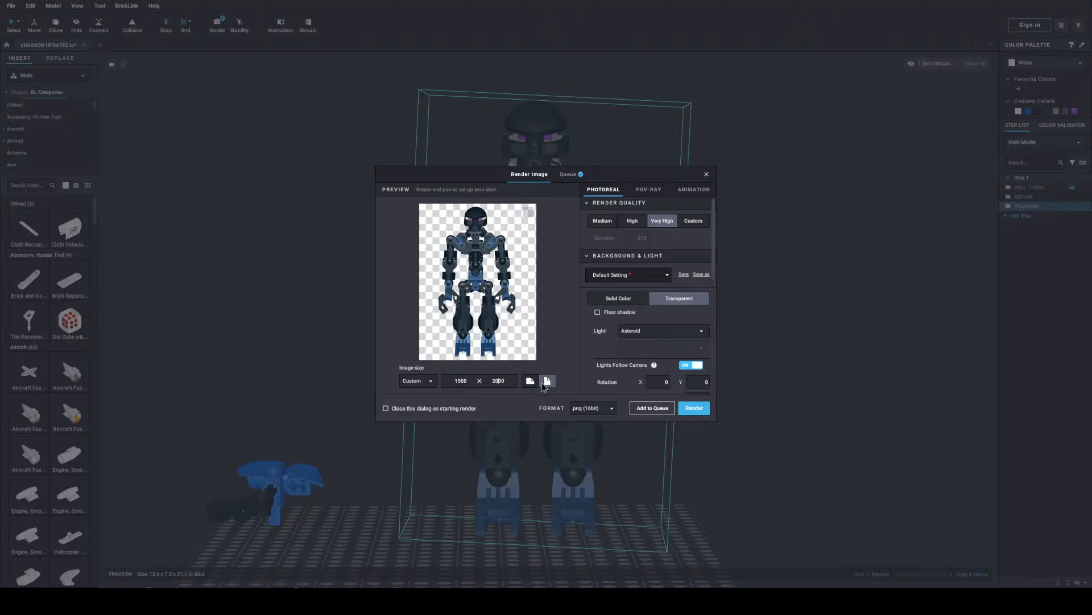
{"action": "left_click", "coordinate": [543, 383]}
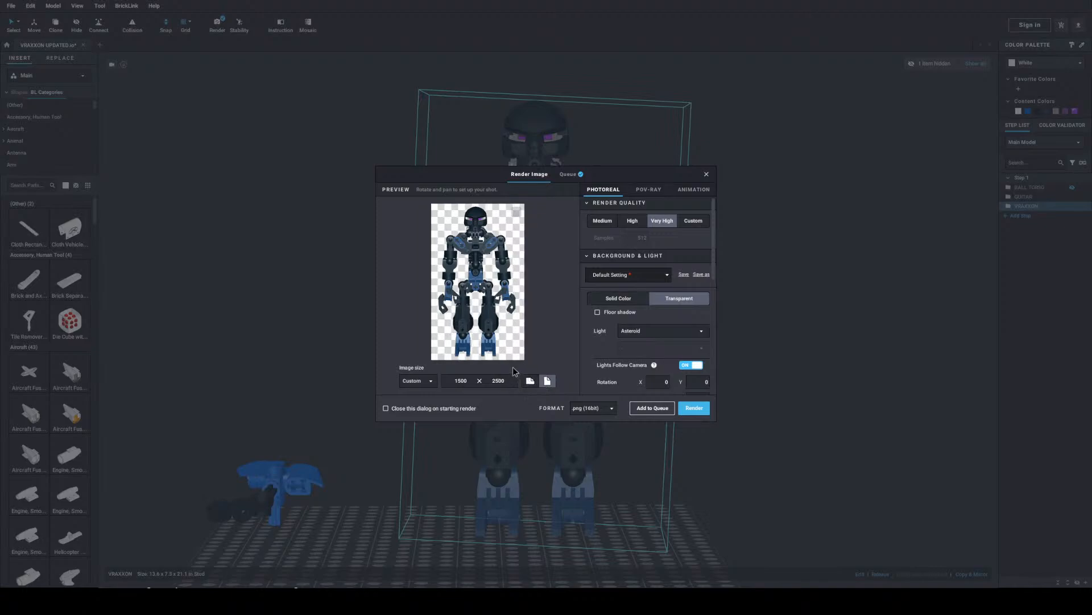
{"action": "middle_click_drag", "start_coordinate": [471, 318], "coordinate": [474, 319]}
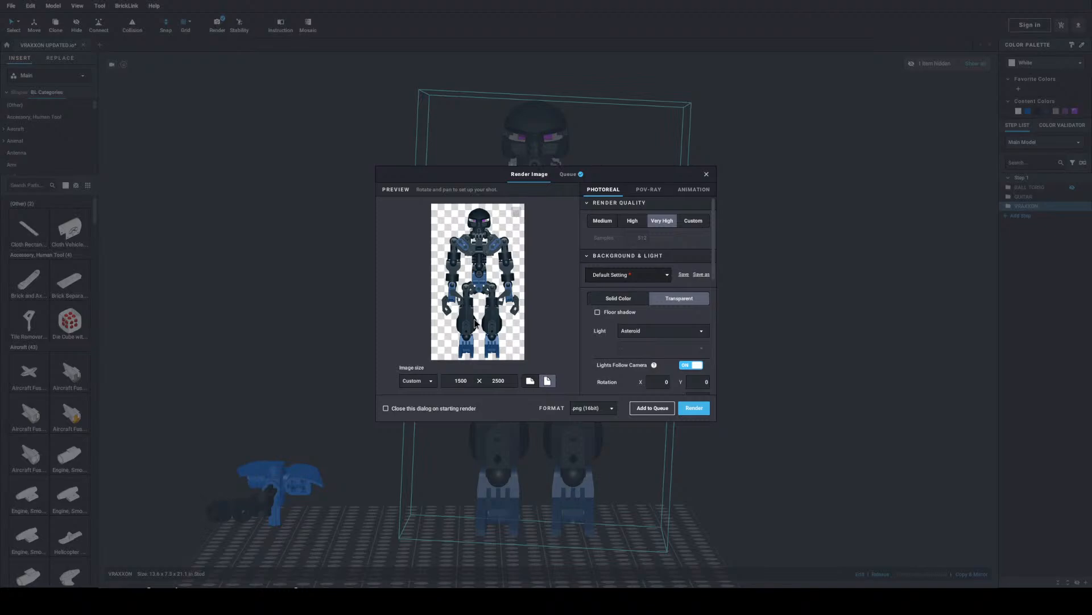
Step: Set the render image size to 2000 × 3000
{"action": "left_click", "coordinate": [465, 381]}
{"action": "left_click", "coordinate": [466, 382]}
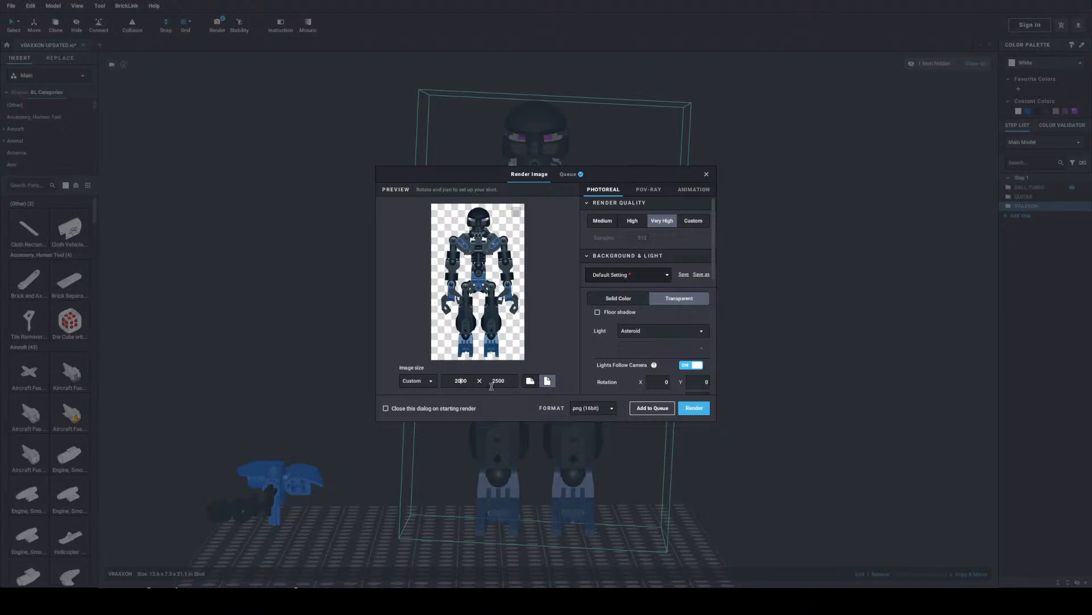
{"action": "left_click", "coordinate": [502, 381]}
{"action": "left_click", "coordinate": [499, 381]}
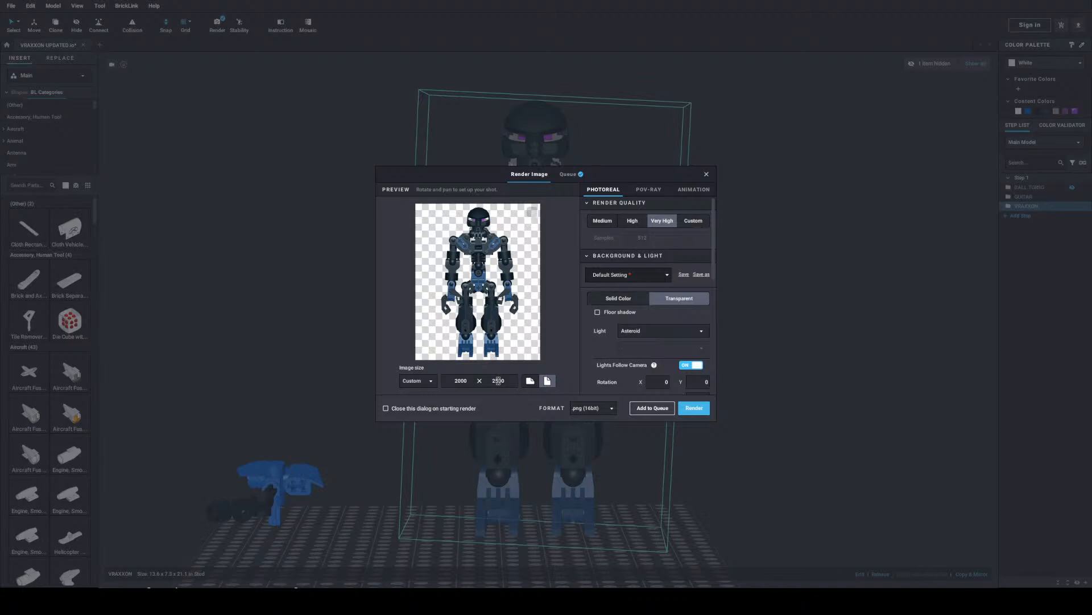
{"action": "type", "text": "30"}
{"action": "left_click", "coordinate": [556, 364]}
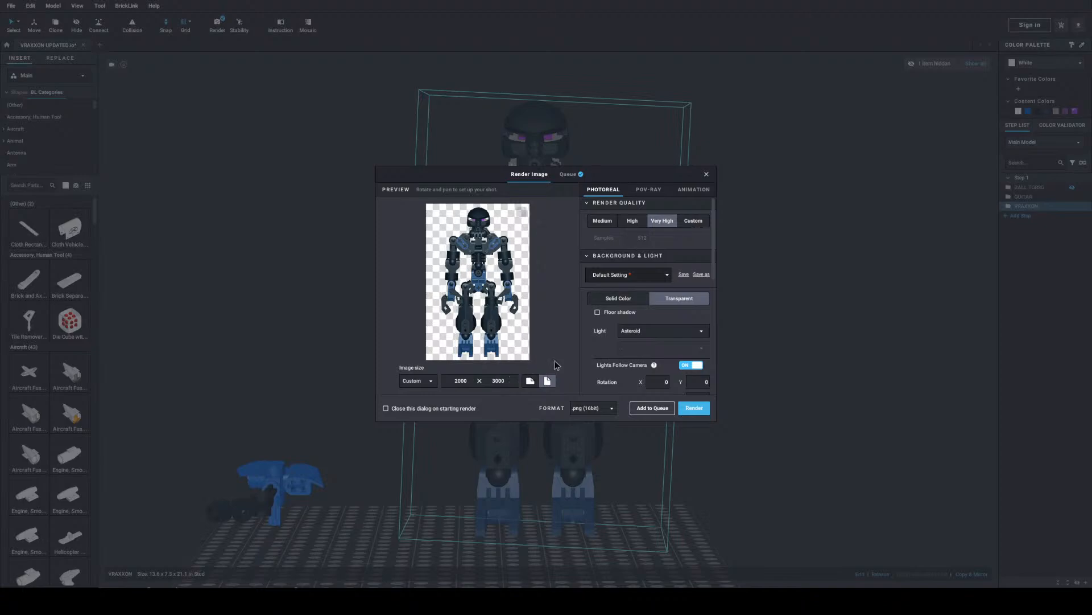
Step: Straighten and centre VRAXXON in the portrait render preview, and close the render window
{"action": "middle_click_drag", "start_coordinate": [490, 289], "coordinate": [488, 288]}
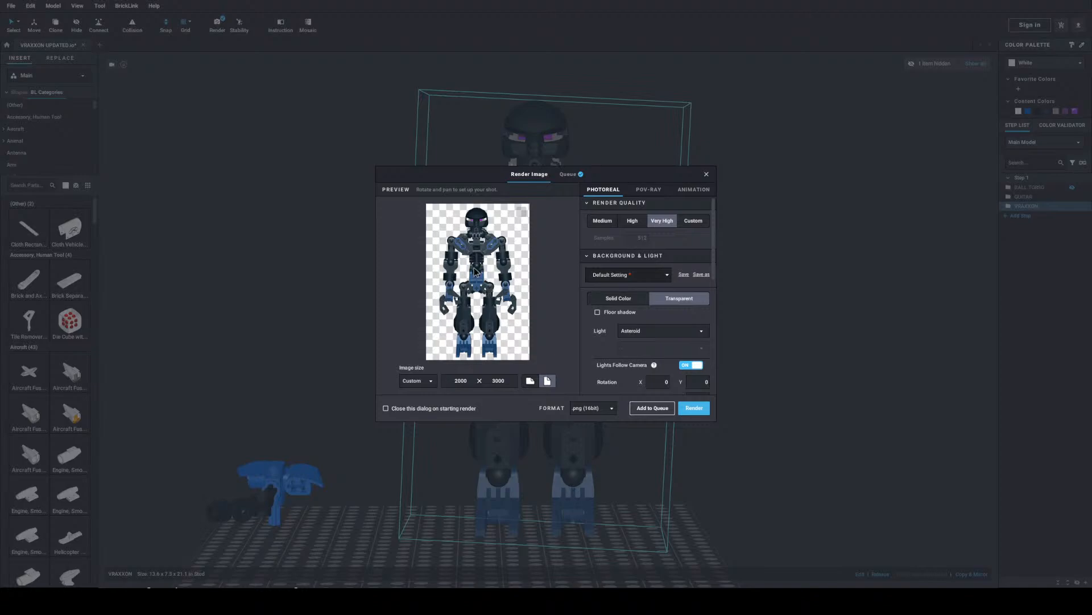
{"action": "right_click_drag", "start_coordinate": [475, 267], "coordinate": [467, 266]}
{"action": "middle_click_drag", "start_coordinate": [466, 265], "coordinate": [477, 267]}
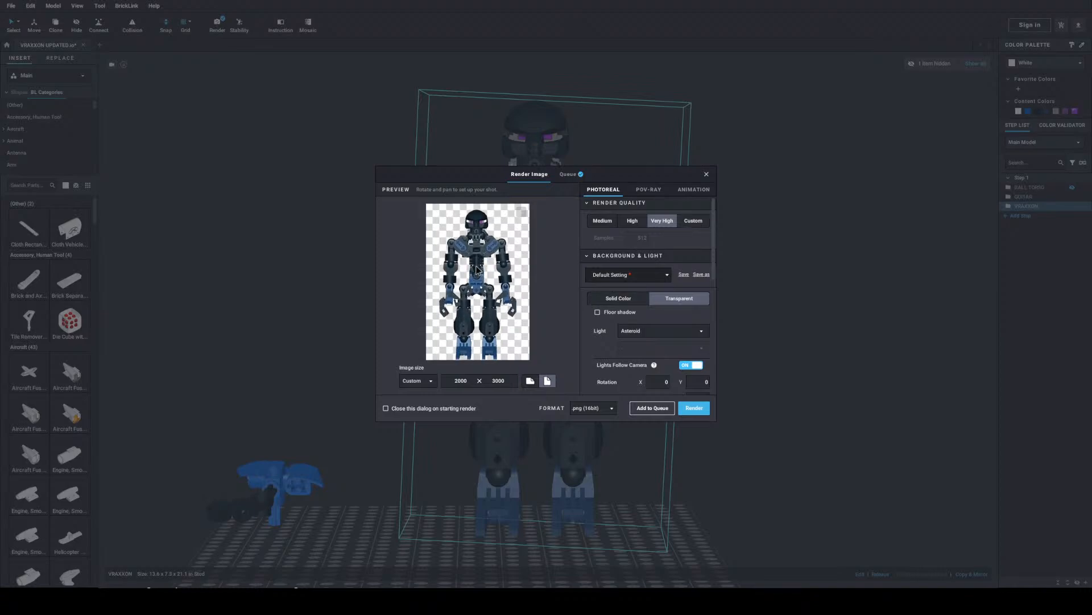
{"action": "right_click_drag", "start_coordinate": [482, 283], "coordinate": [482, 281]}
{"action": "middle_click_drag", "start_coordinate": [482, 281], "coordinate": [485, 279]}
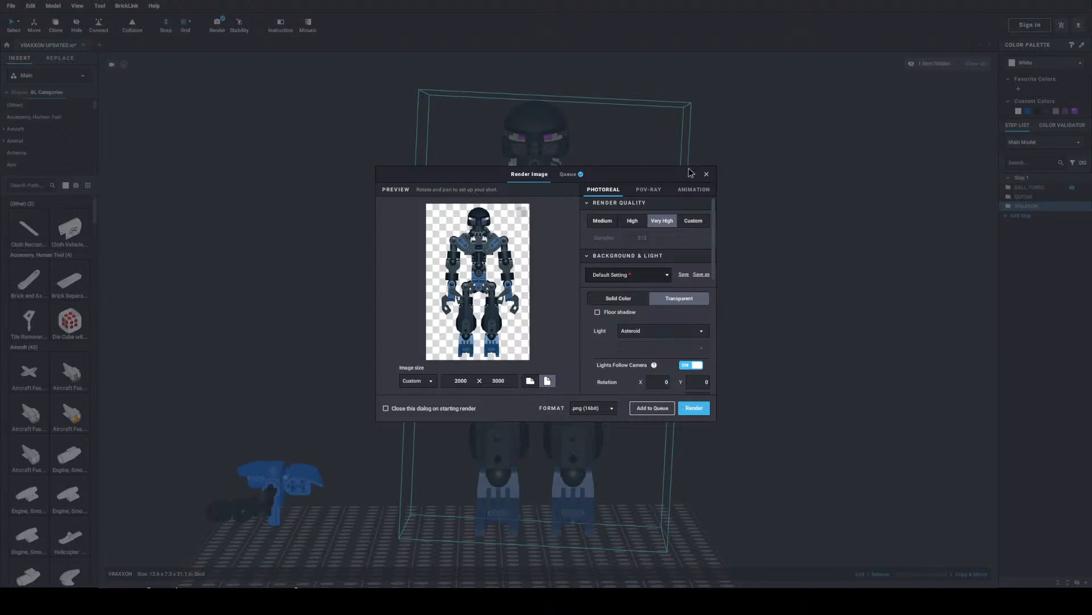
{"action": "left_click", "coordinate": [706, 174]}
Step: Select the guitar submodel beside VRAXXON and bring it into view
{"action": "scroll", "coordinate": [672, 279], "scroll_direction": "down", "scroll_amount": 1}
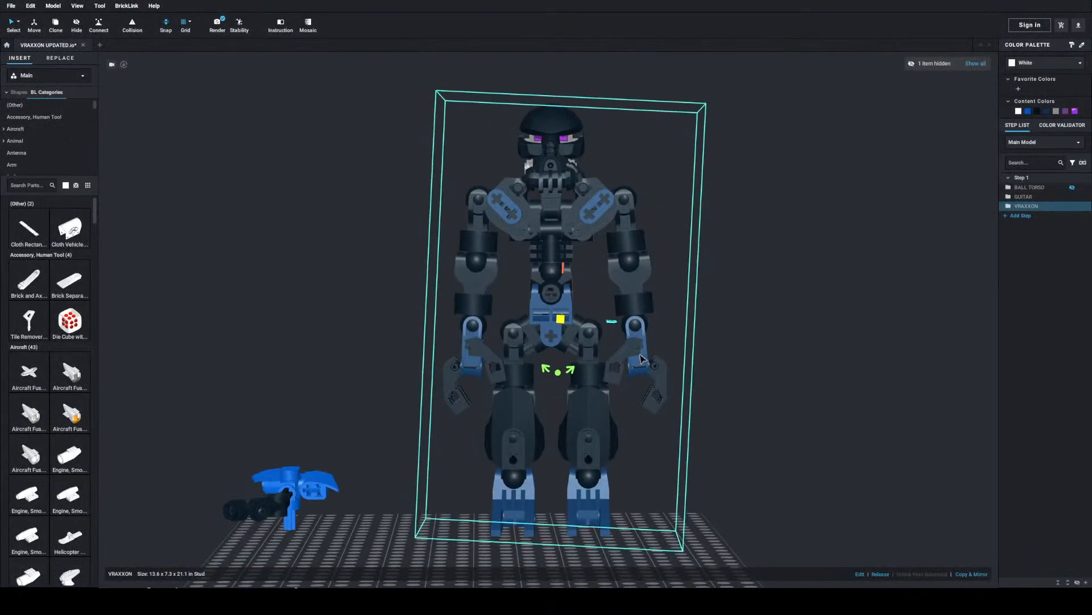
{"action": "left_click", "coordinate": [290, 498]}
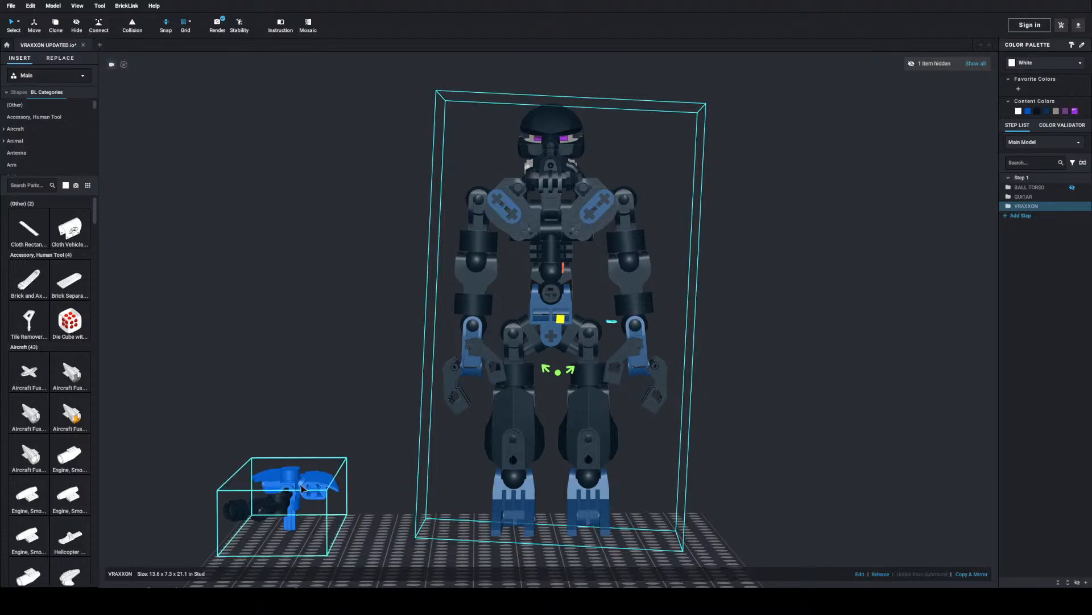
{"action": "right_click_drag", "start_coordinate": [338, 424], "coordinate": [363, 388]}
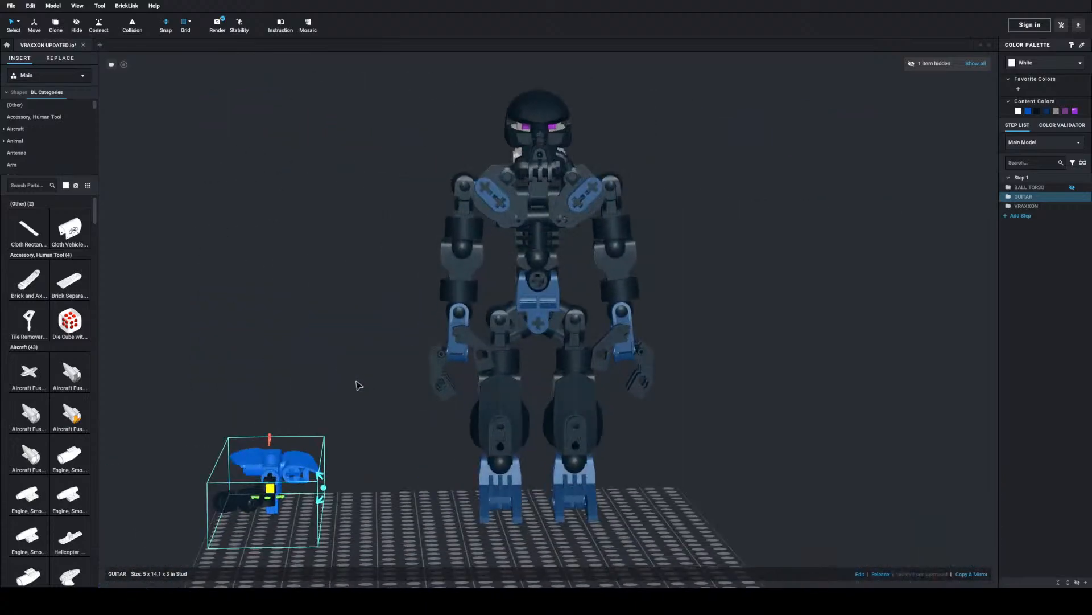